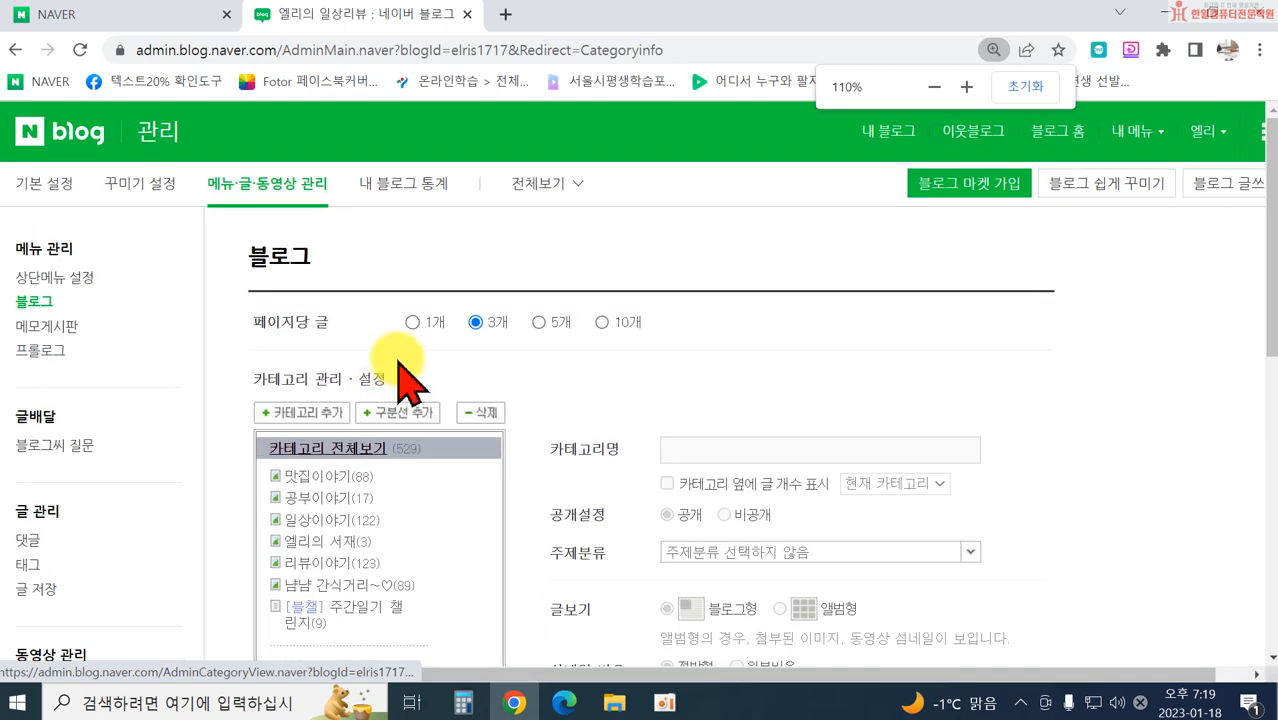
Step: Delete the empty category 소소한 일상이야기 from the blog's category list
{"action": "scroll", "coordinate": [499, 357], "scroll_direction": "down", "scroll_amount": 2}
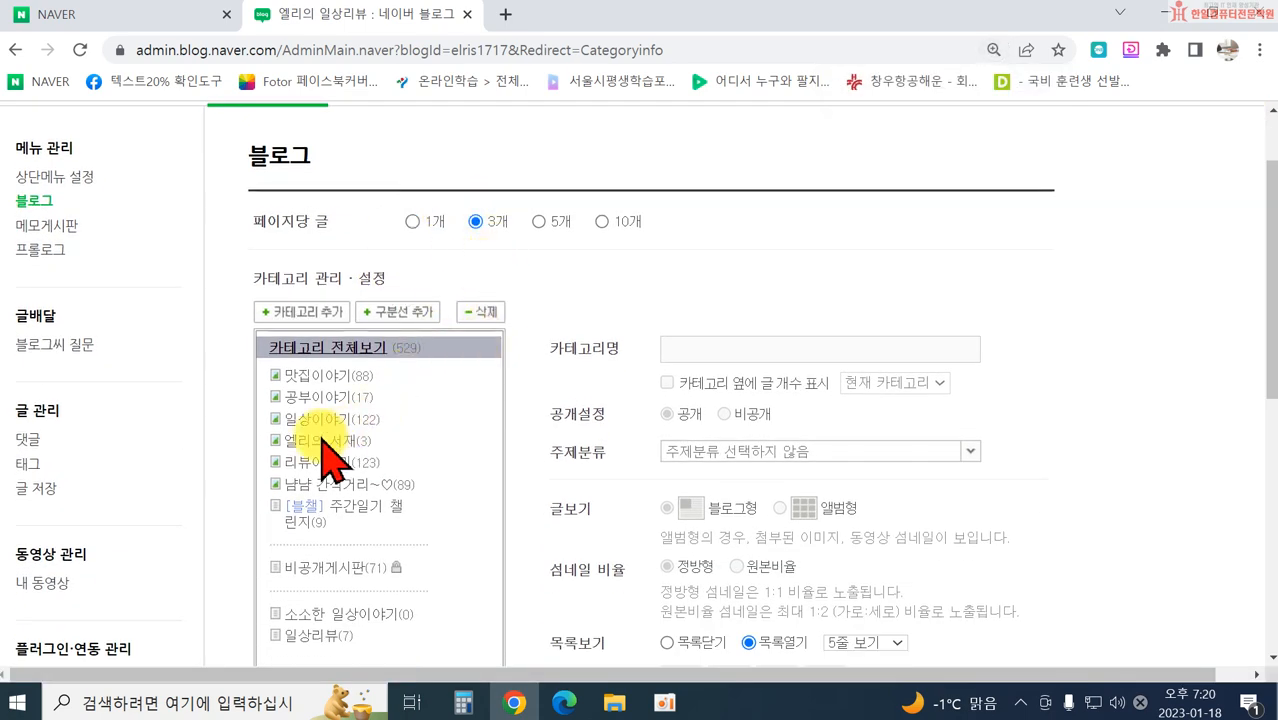
{"action": "scroll", "coordinate": [408, 491], "scroll_direction": "down", "scroll_amount": 1}
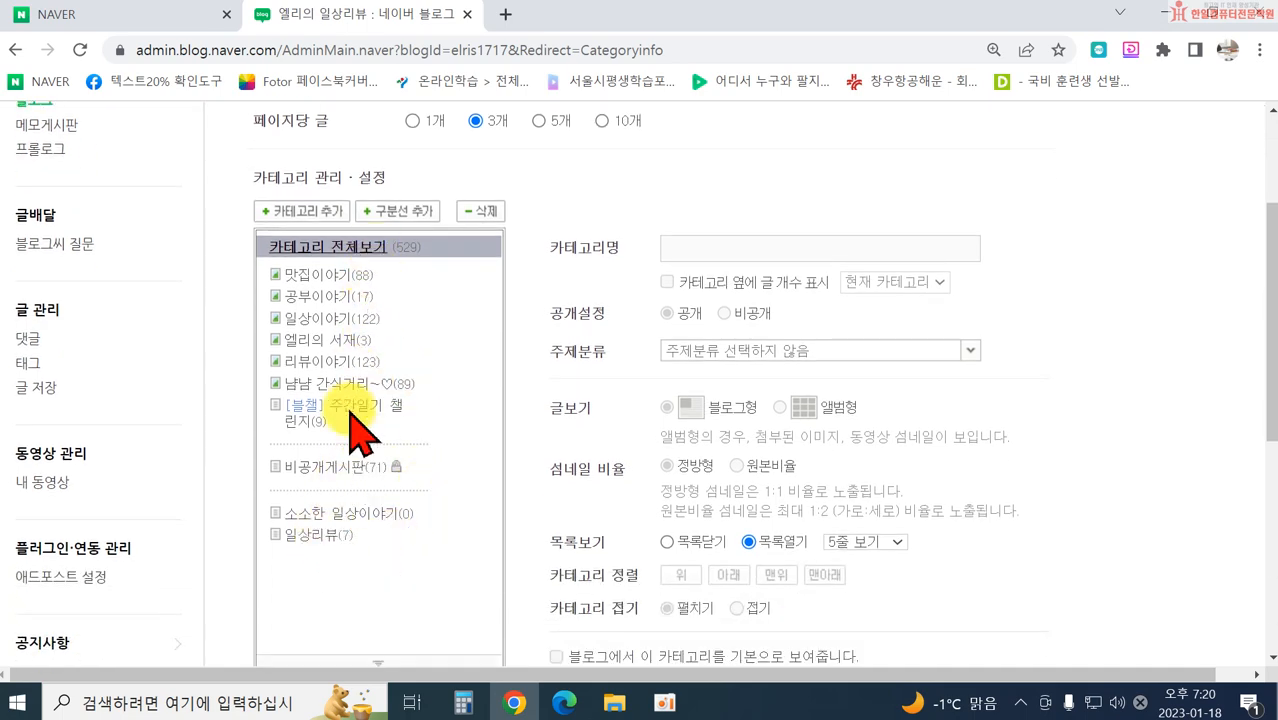
{"action": "left_click", "coordinate": [365, 513]}
{"action": "left_click", "coordinate": [470, 211]}
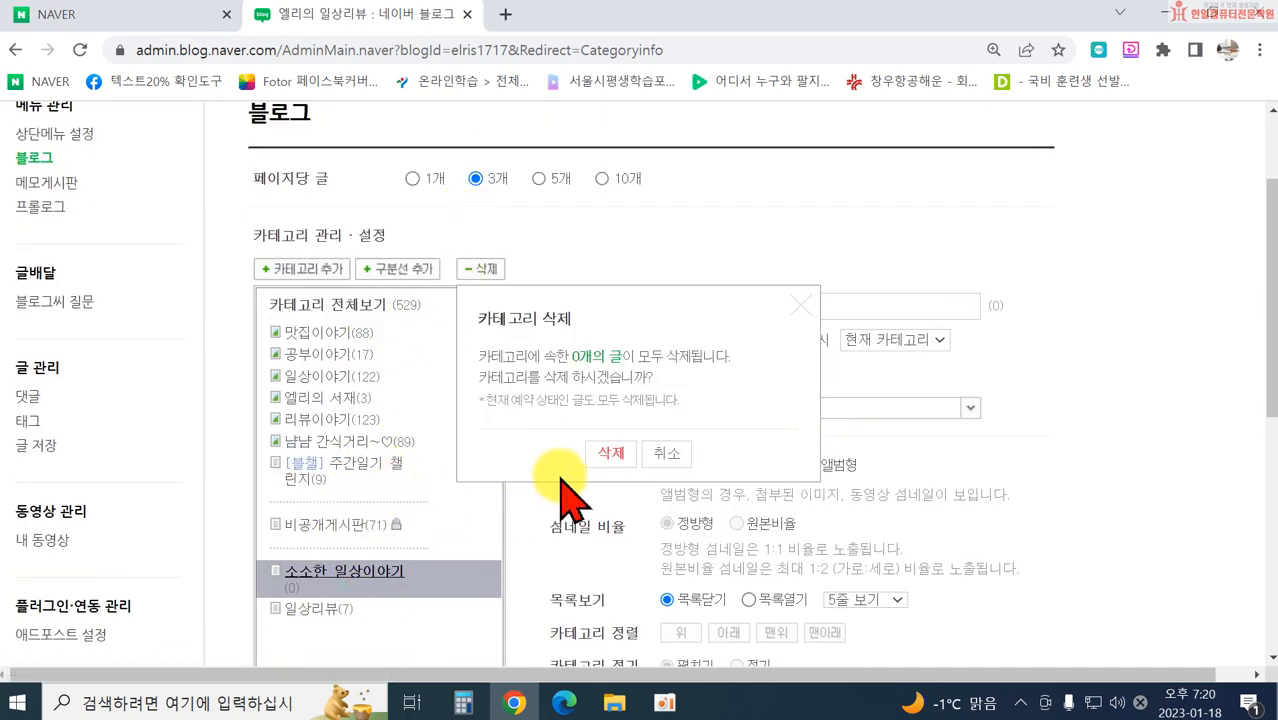
{"action": "left_click", "coordinate": [611, 453]}
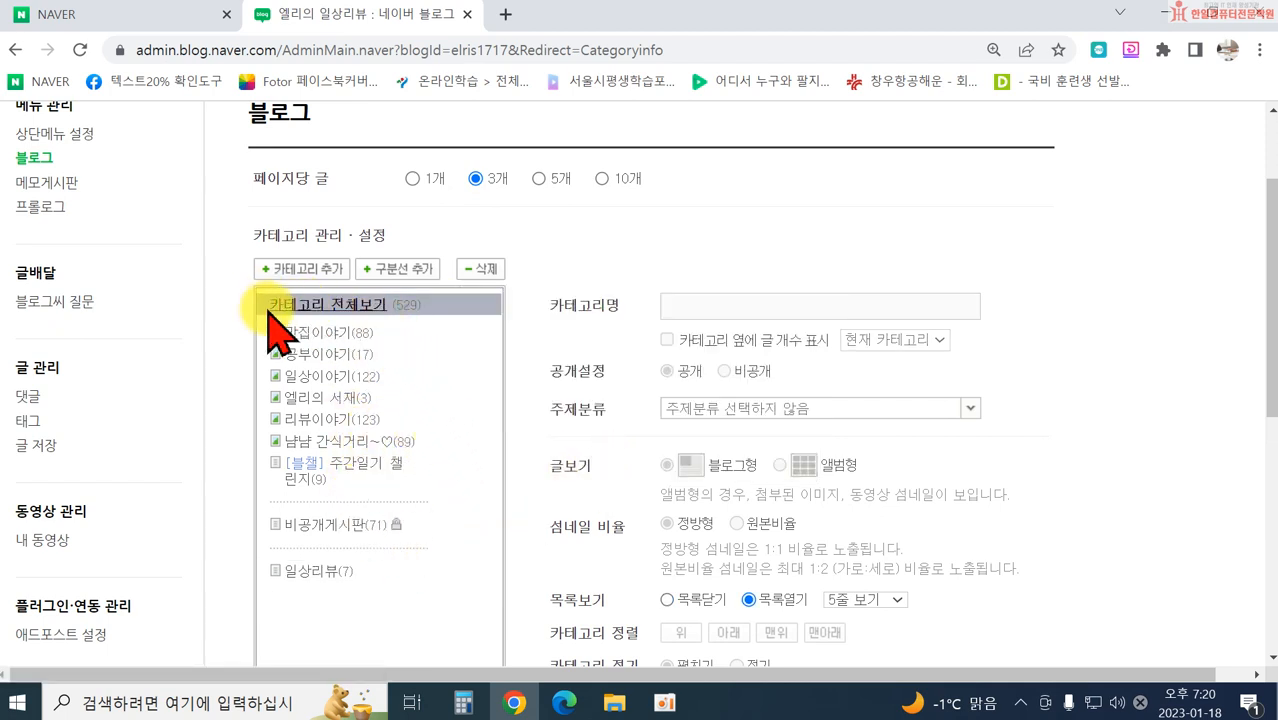
Step: Add a new blog category named 엘리의 일상 and reselect the top level of the category list
{"action": "left_click", "coordinate": [311, 272]}
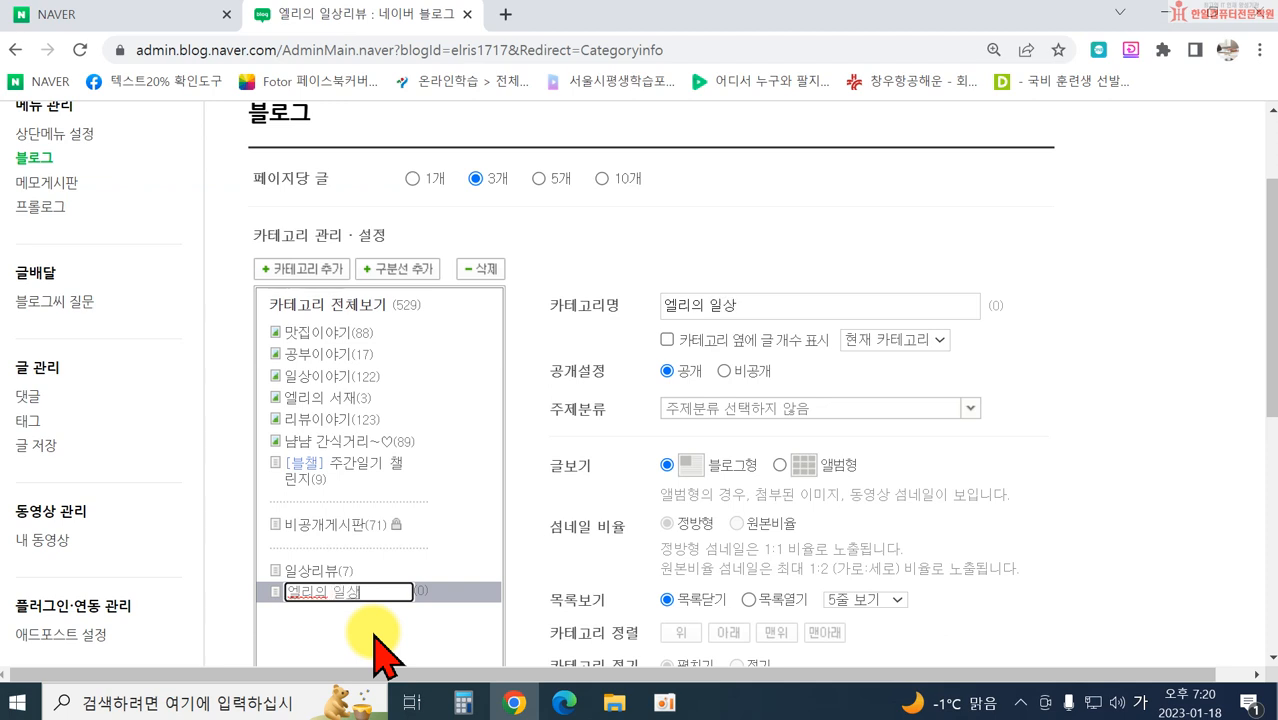
{"action": "key", "text": "Return"}
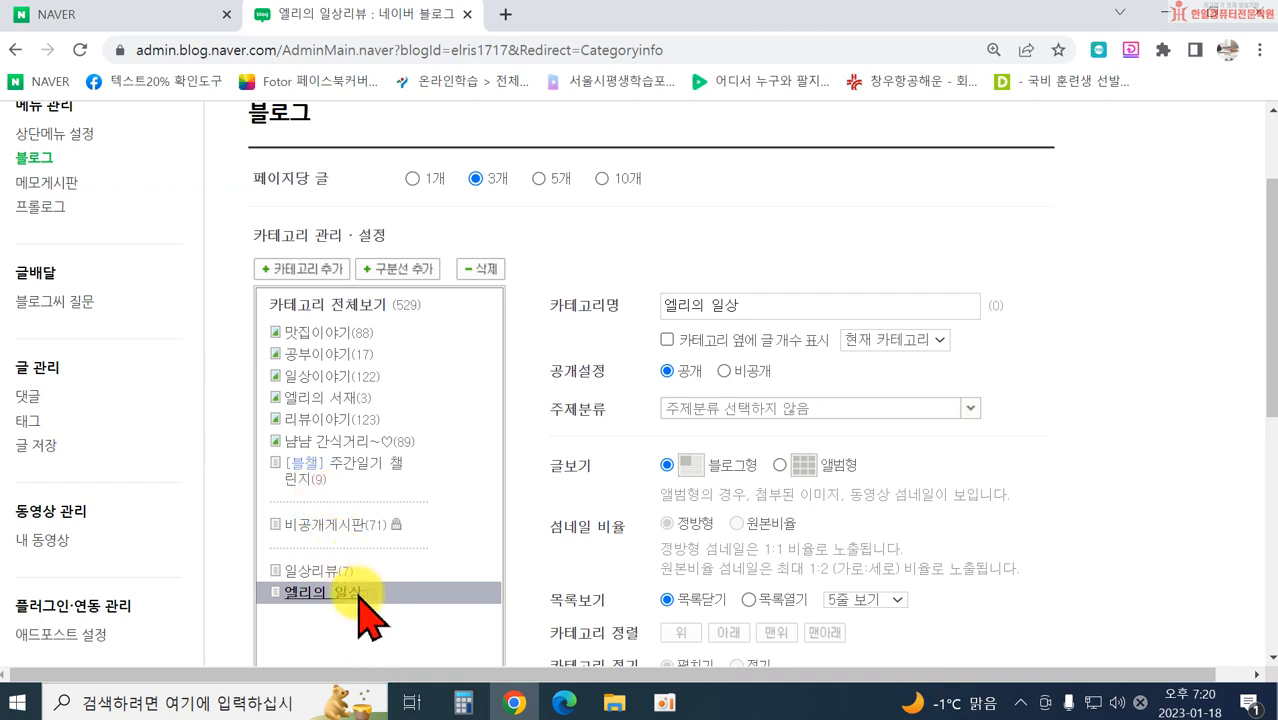
{"action": "left_click", "coordinate": [326, 304]}
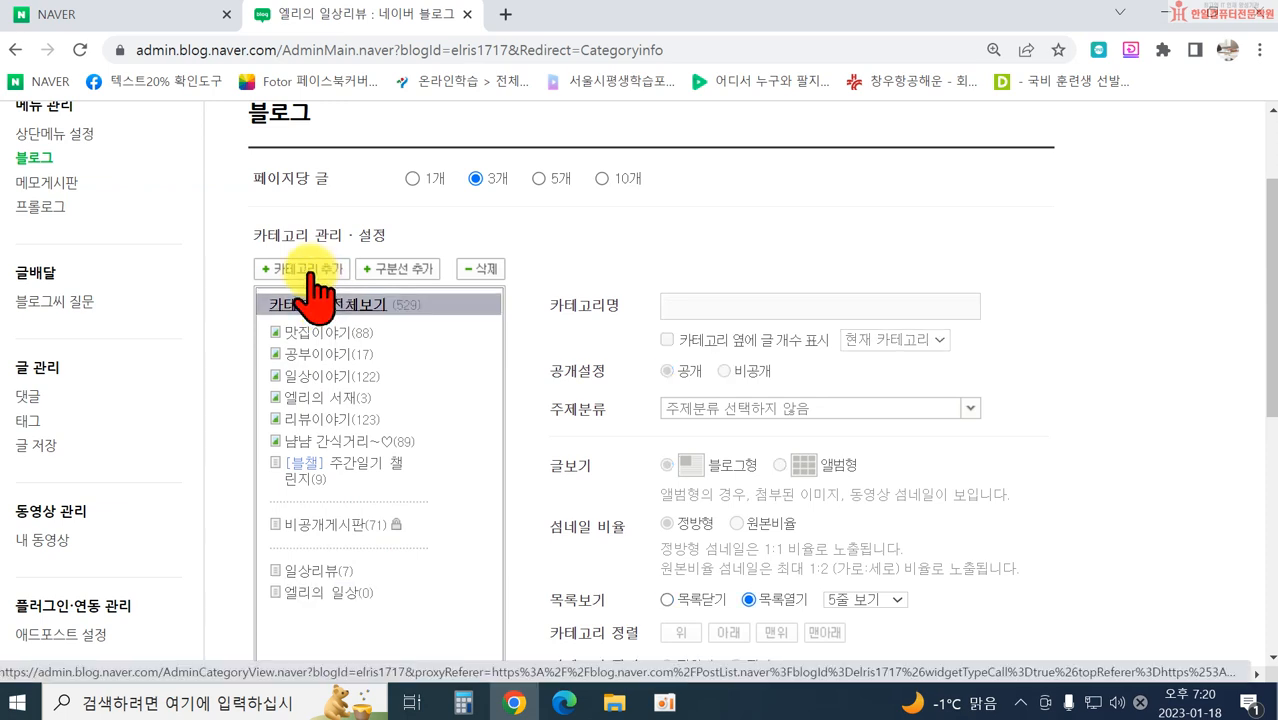
Step: Try adding a subcategory with the default name under 엘리의 일상 and delete it again
{"action": "left_click", "coordinate": [296, 594]}
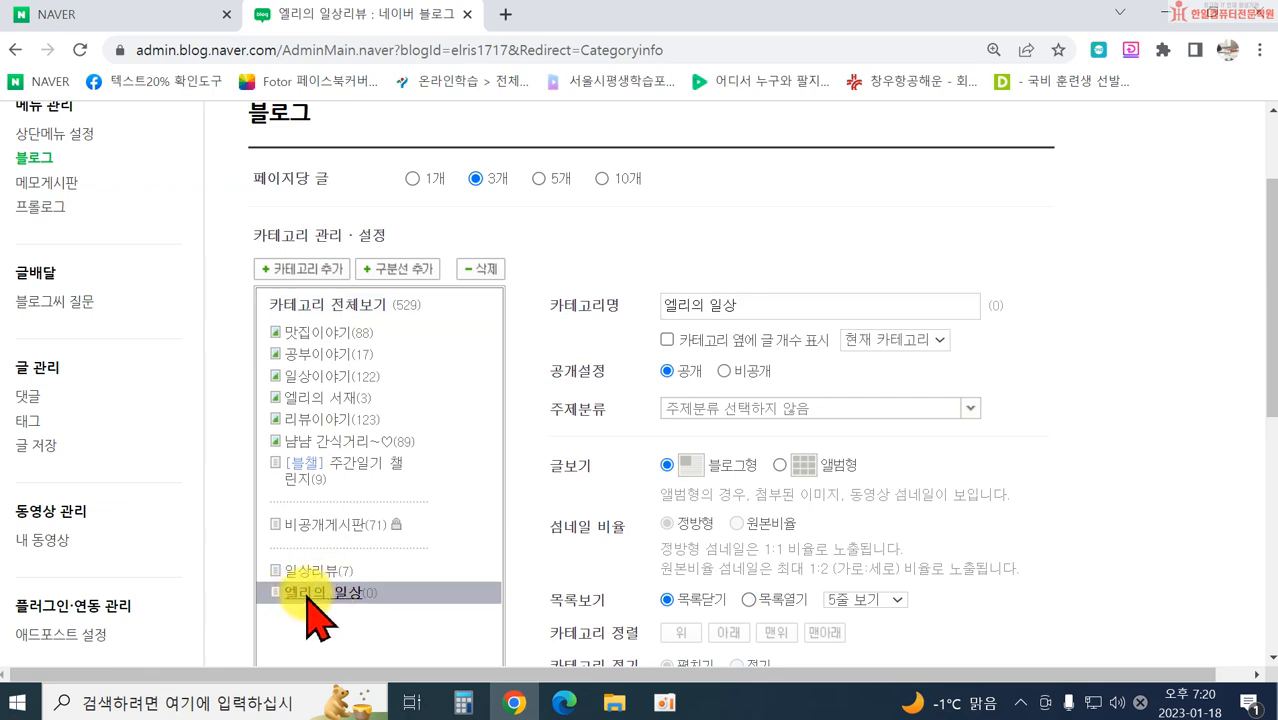
{"action": "left_click", "coordinate": [320, 272]}
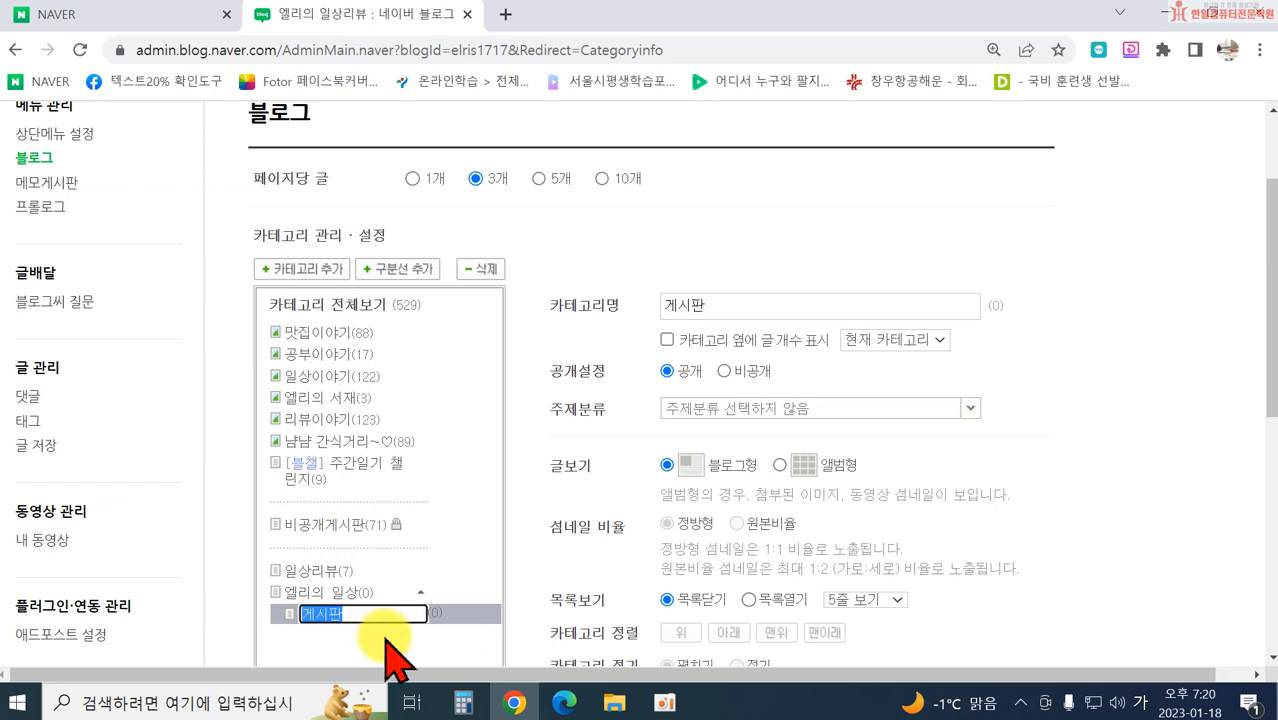
{"action": "left_click", "coordinate": [385, 636]}
{"action": "left_click", "coordinate": [480, 268]}
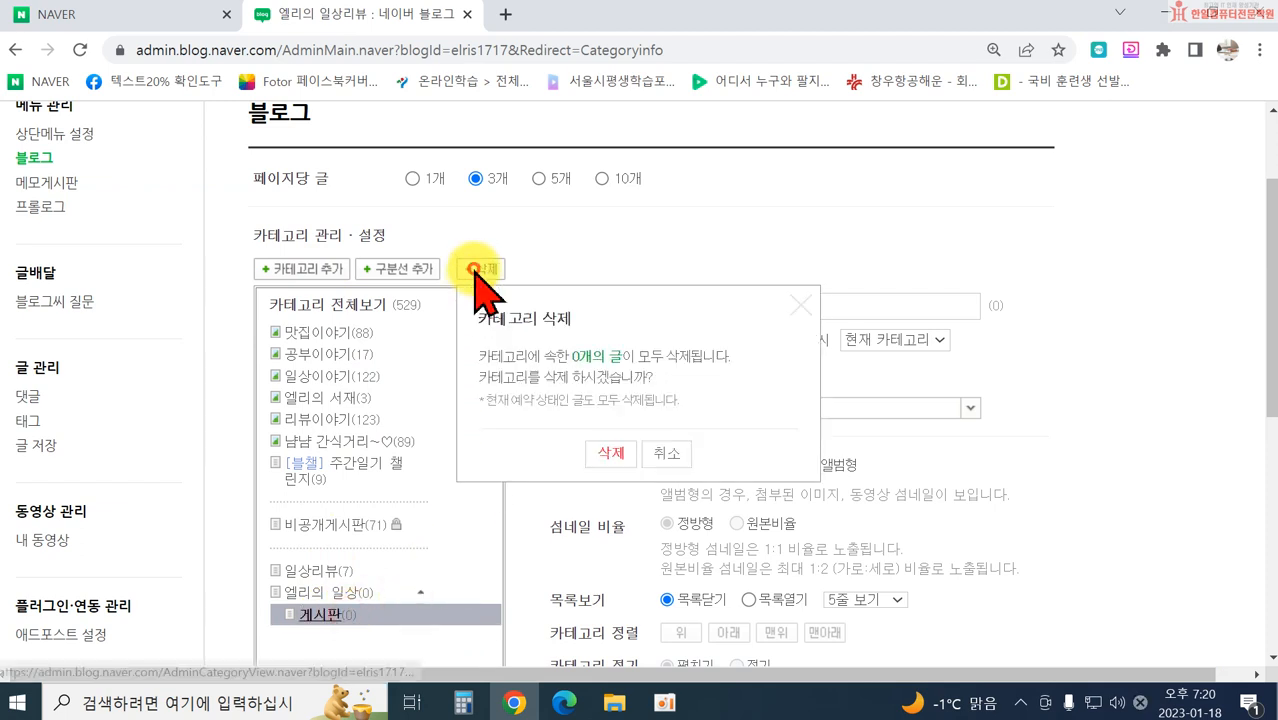
{"action": "left_click", "coordinate": [617, 451]}
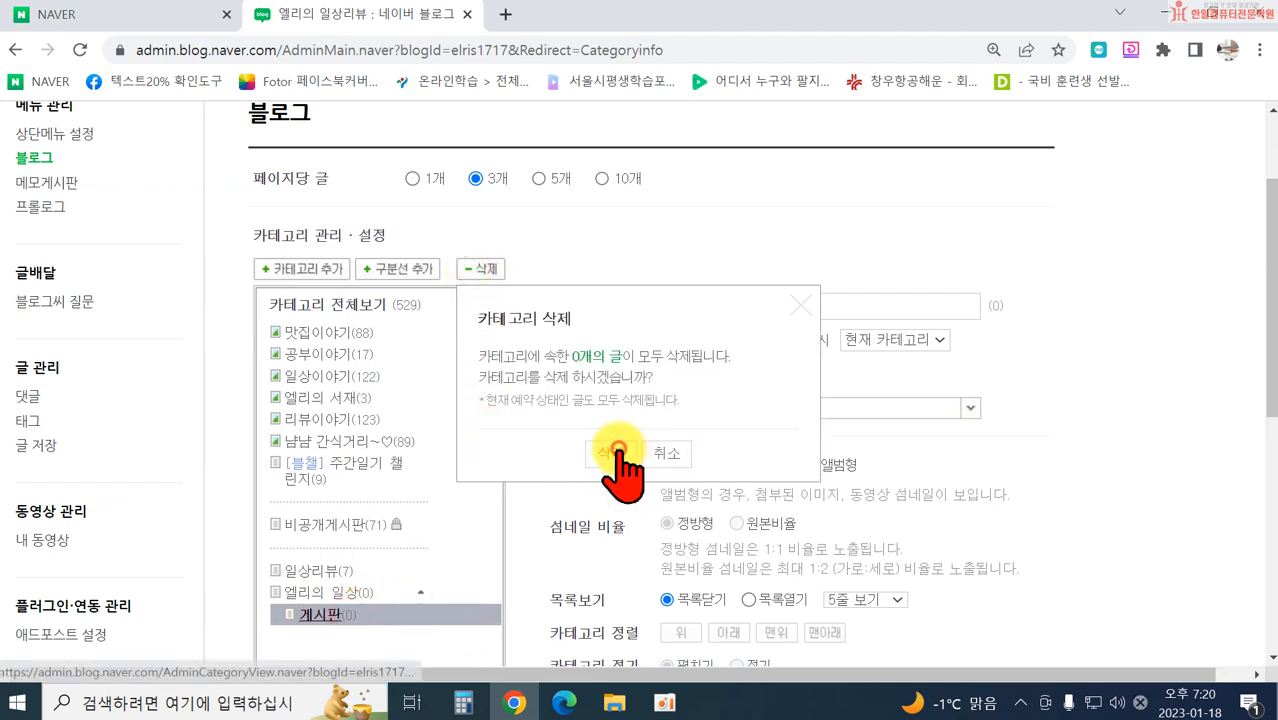
Step: Add a second top-level category named 엘리의 리뷰 to the category list
{"action": "left_click", "coordinate": [325, 594]}
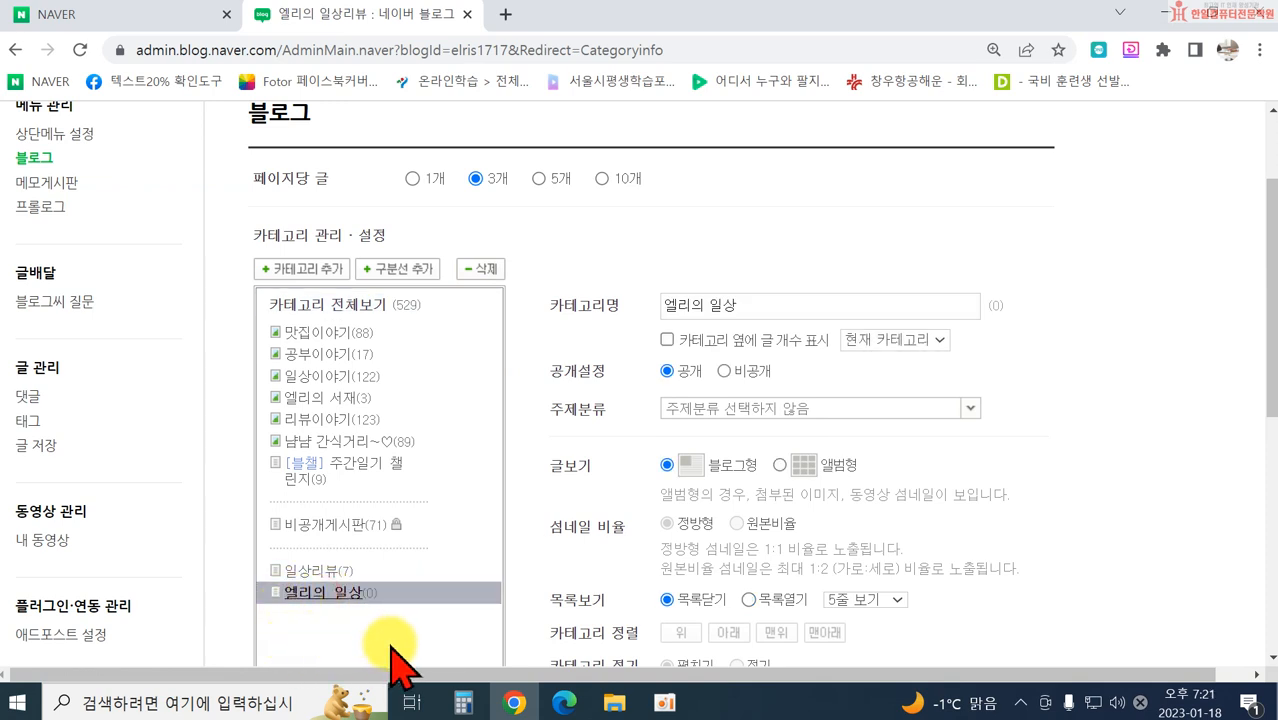
{"action": "left_click", "coordinate": [296, 304]}
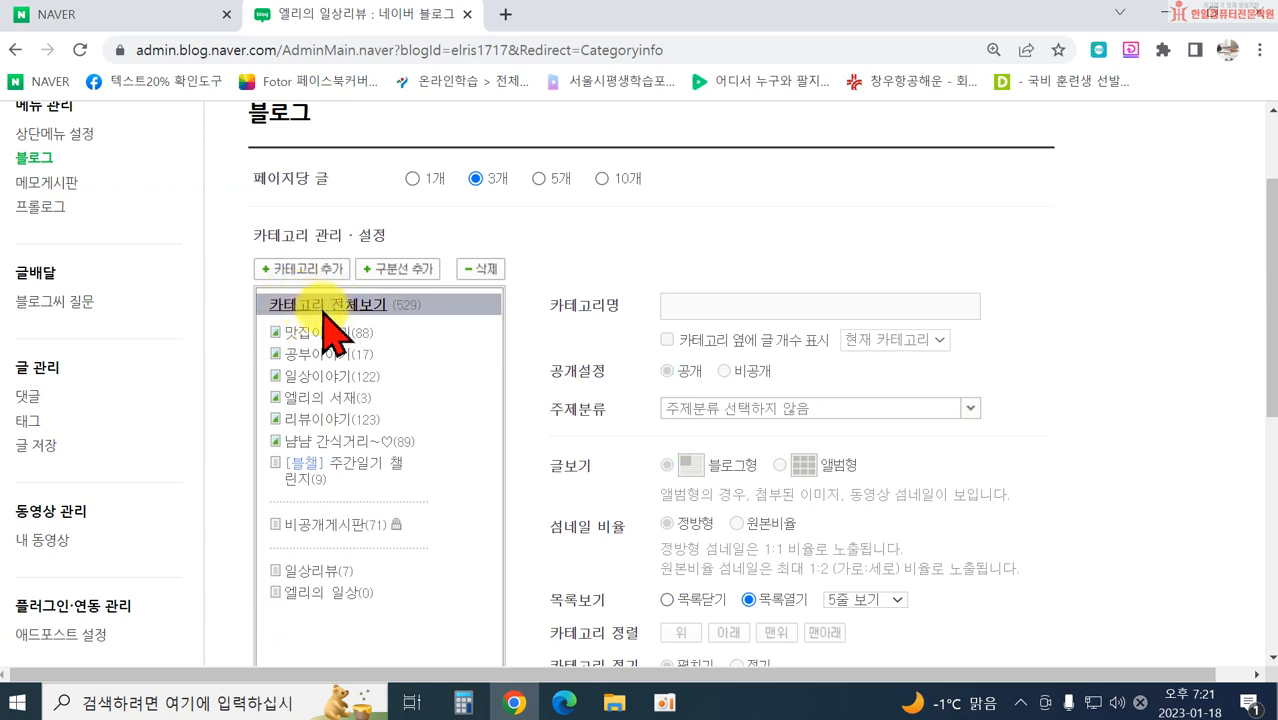
{"action": "left_click", "coordinate": [306, 269]}
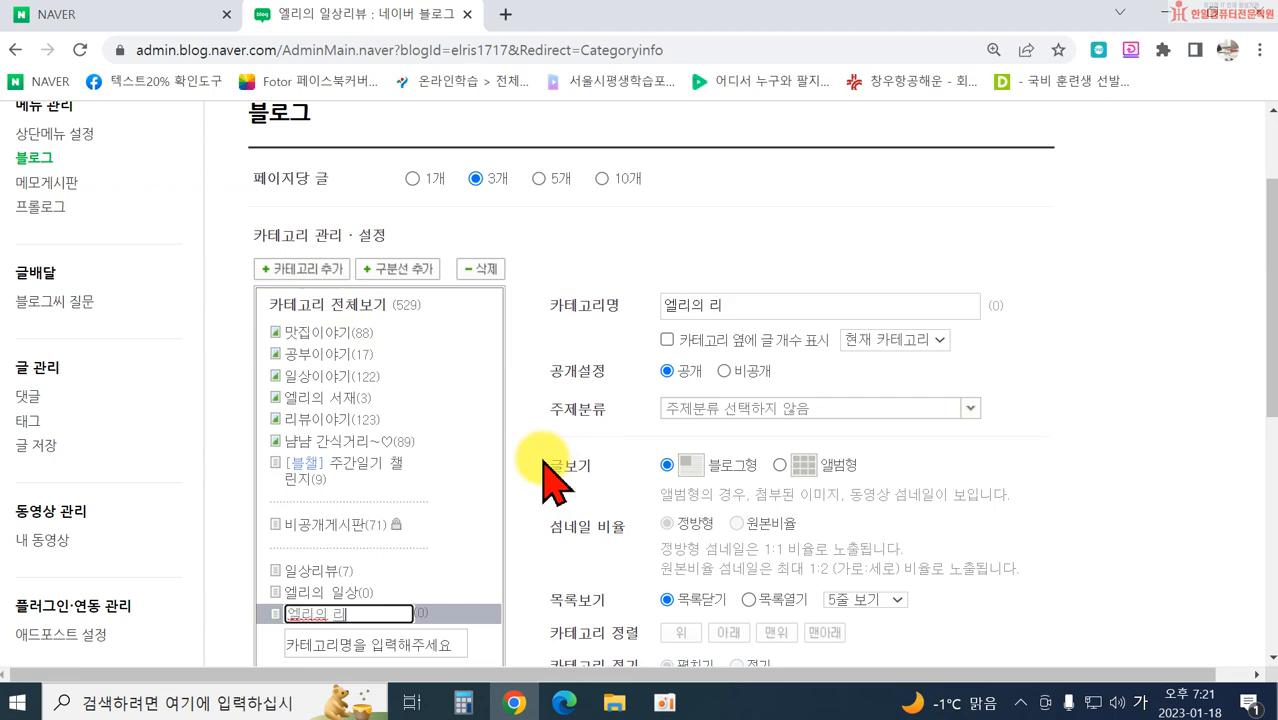
{"action": "key", "text": "Return"}
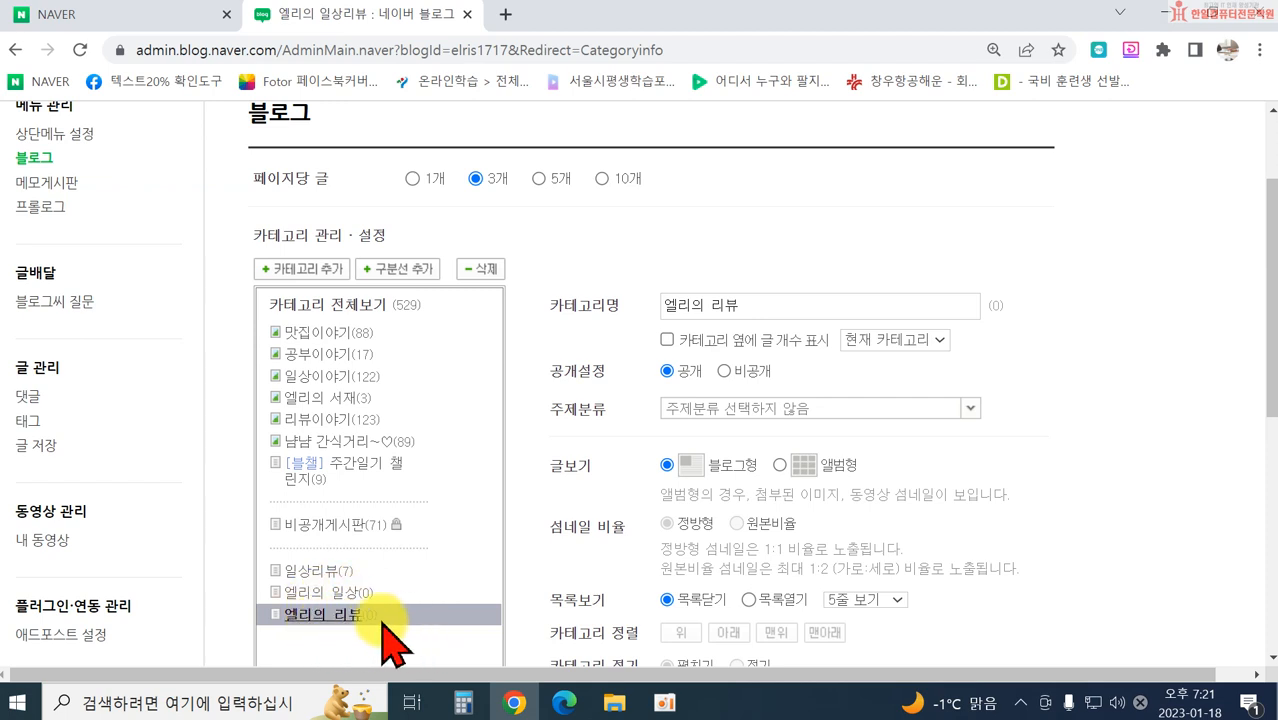
Step: Examine the topic classification options for the 엘리의 일상 category and close them without choosing one
{"action": "left_click", "coordinate": [300, 592]}
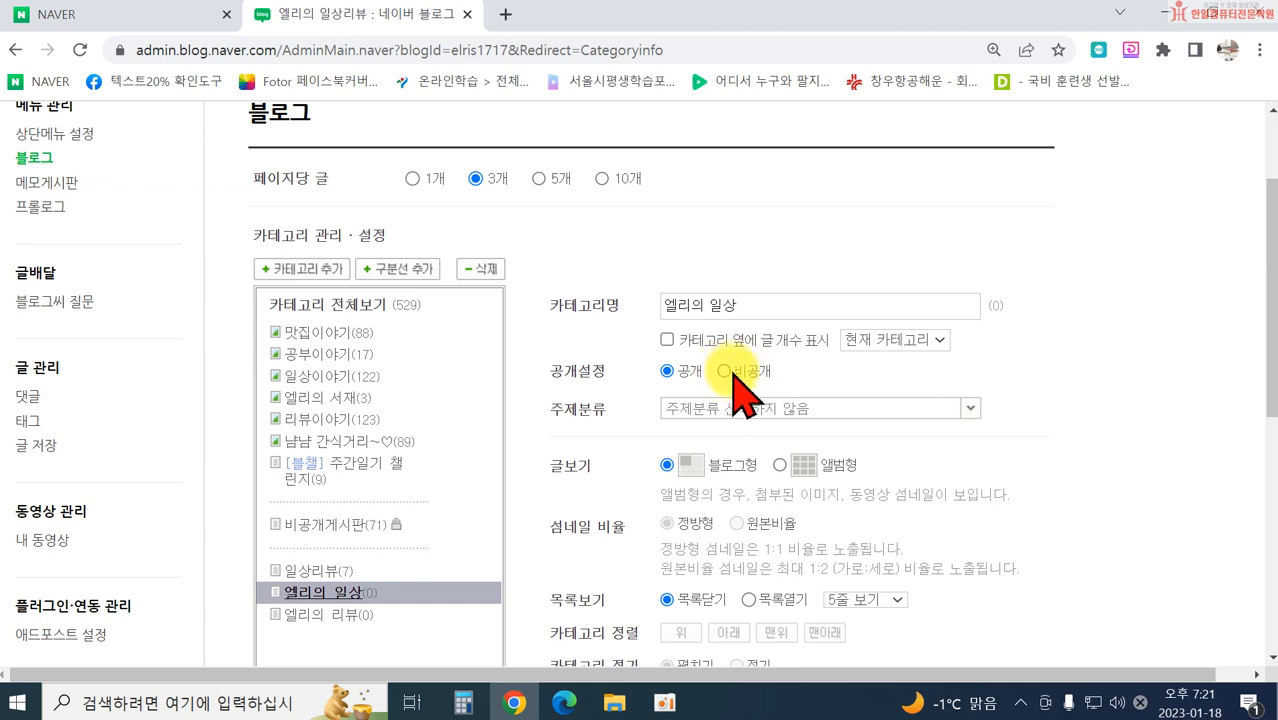
{"action": "left_click", "coordinate": [798, 412]}
{"action": "scroll", "coordinate": [822, 422], "scroll_direction": "down", "scroll_amount": 3}
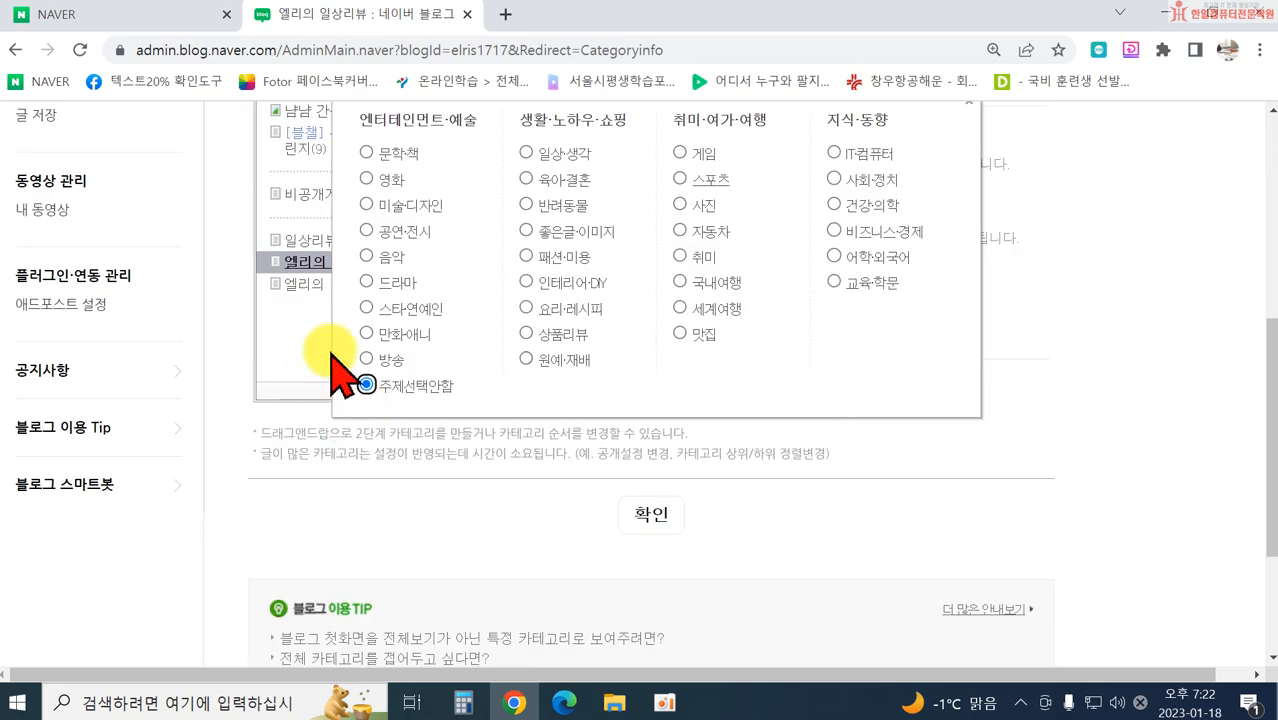
{"action": "scroll", "coordinate": [607, 330], "scroll_direction": "up", "scroll_amount": 2}
{"action": "left_click", "coordinate": [968, 296]}
{"action": "scroll", "coordinate": [950, 366], "scroll_direction": "up", "scroll_amount": 2}
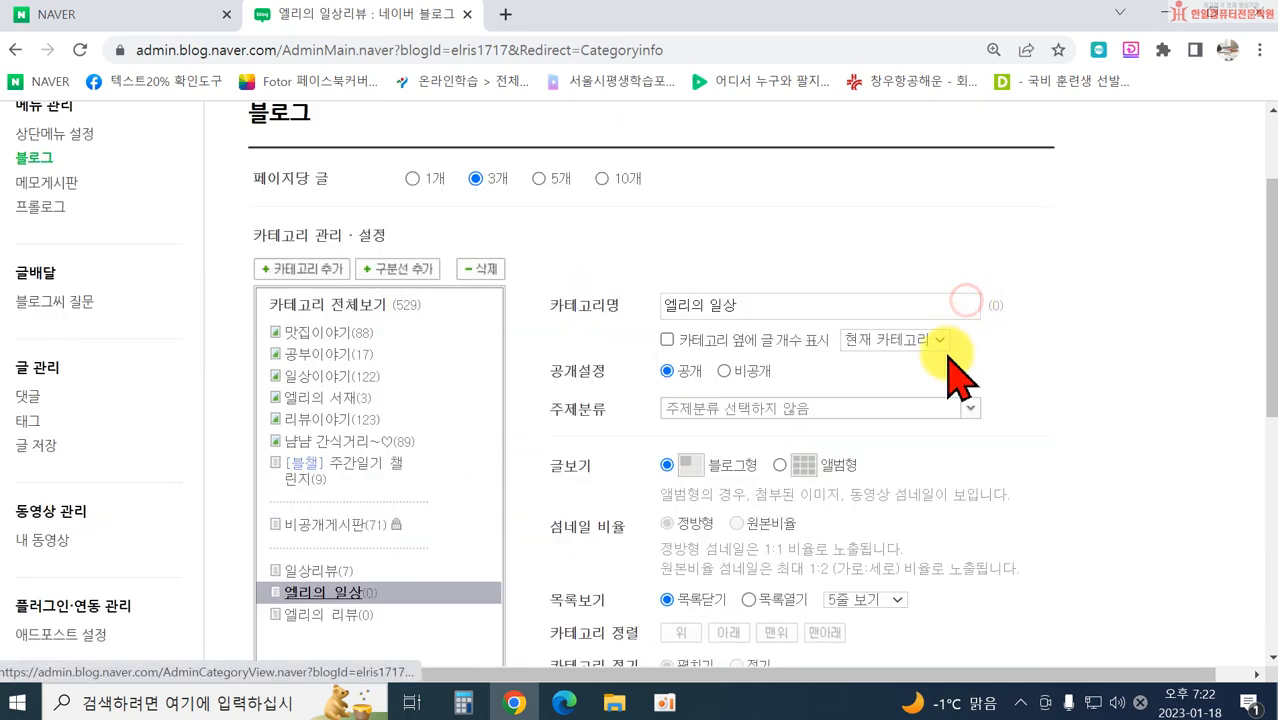
Step: Apply the category changes to the blog, keeping the display settings of 엘리의 일상 as they are
{"action": "scroll", "coordinate": [890, 485], "scroll_direction": "down", "scroll_amount": 1}
{"action": "scroll", "coordinate": [890, 485], "scroll_direction": "down", "scroll_amount": 2}
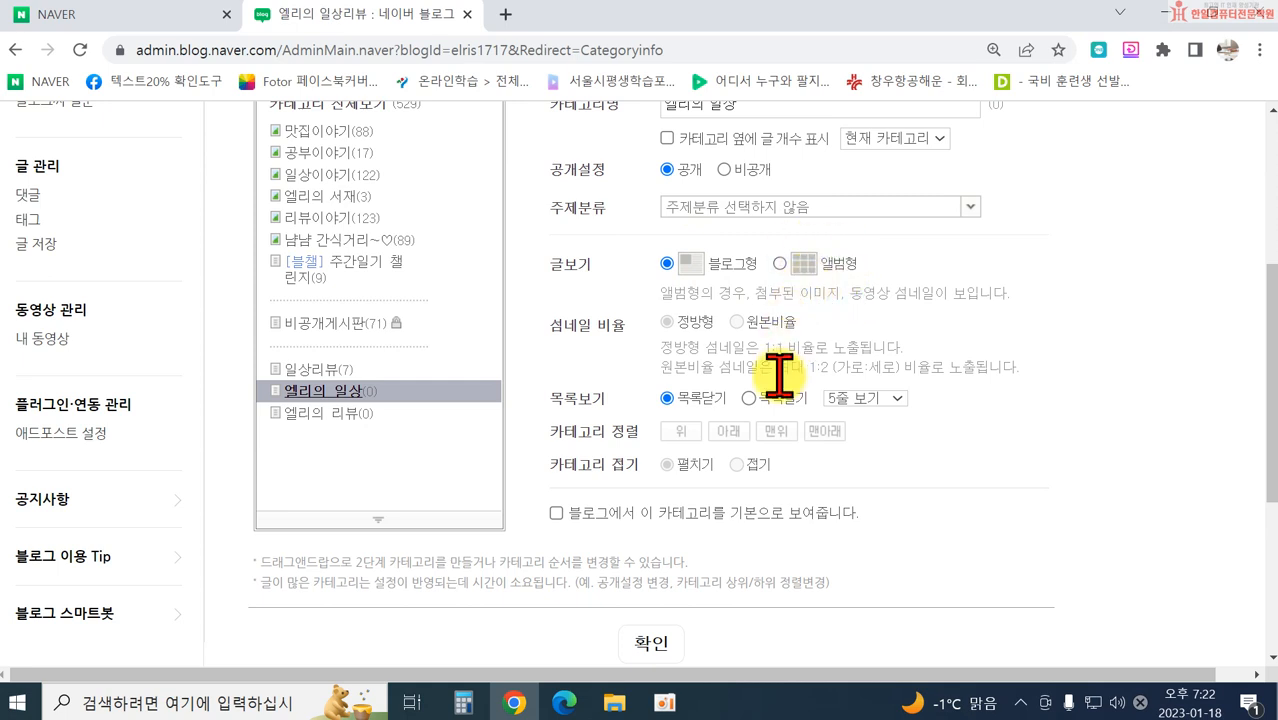
{"action": "scroll", "coordinate": [812, 418], "scroll_direction": "down", "scroll_amount": 1}
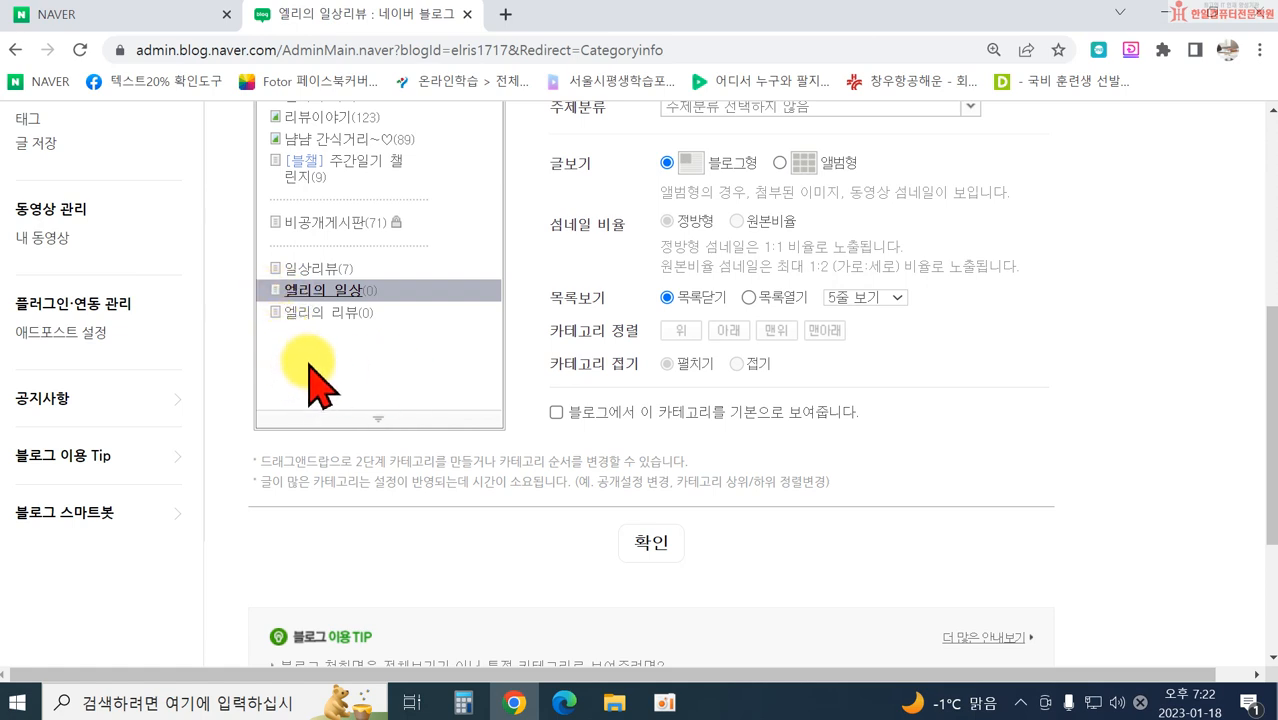
{"action": "left_click", "coordinate": [653, 545]}
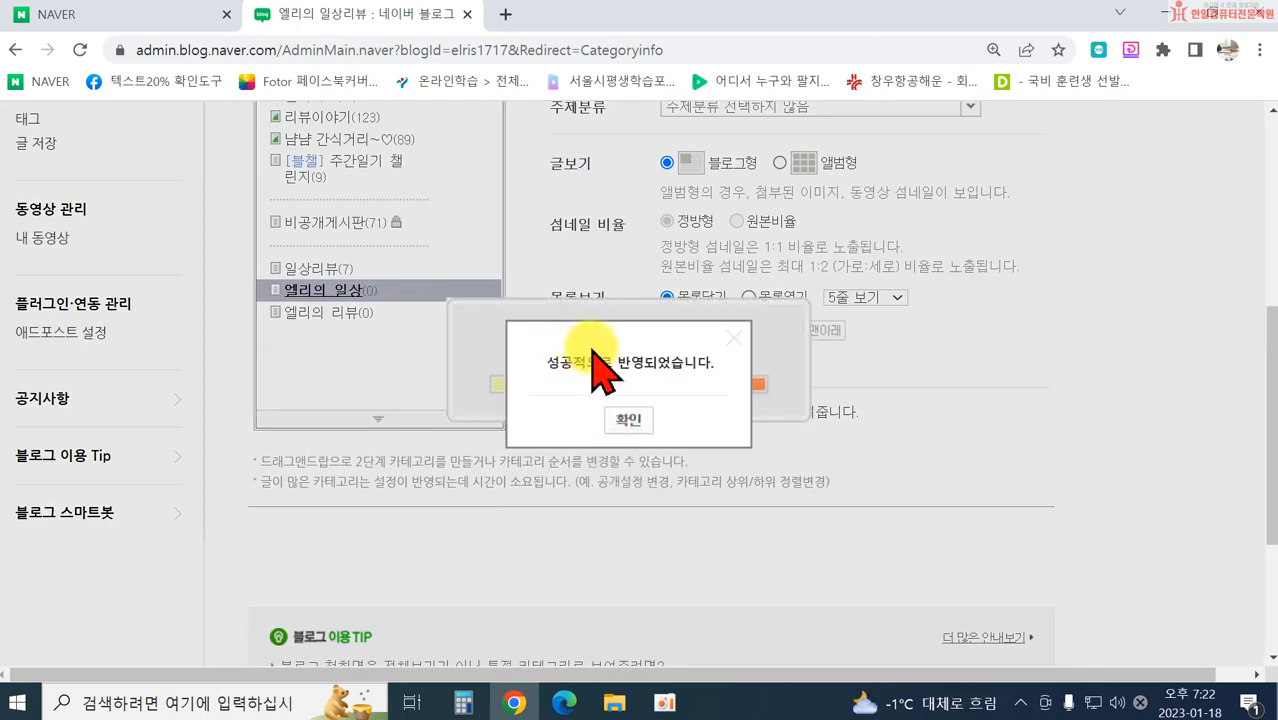
{"action": "left_click", "coordinate": [628, 420]}
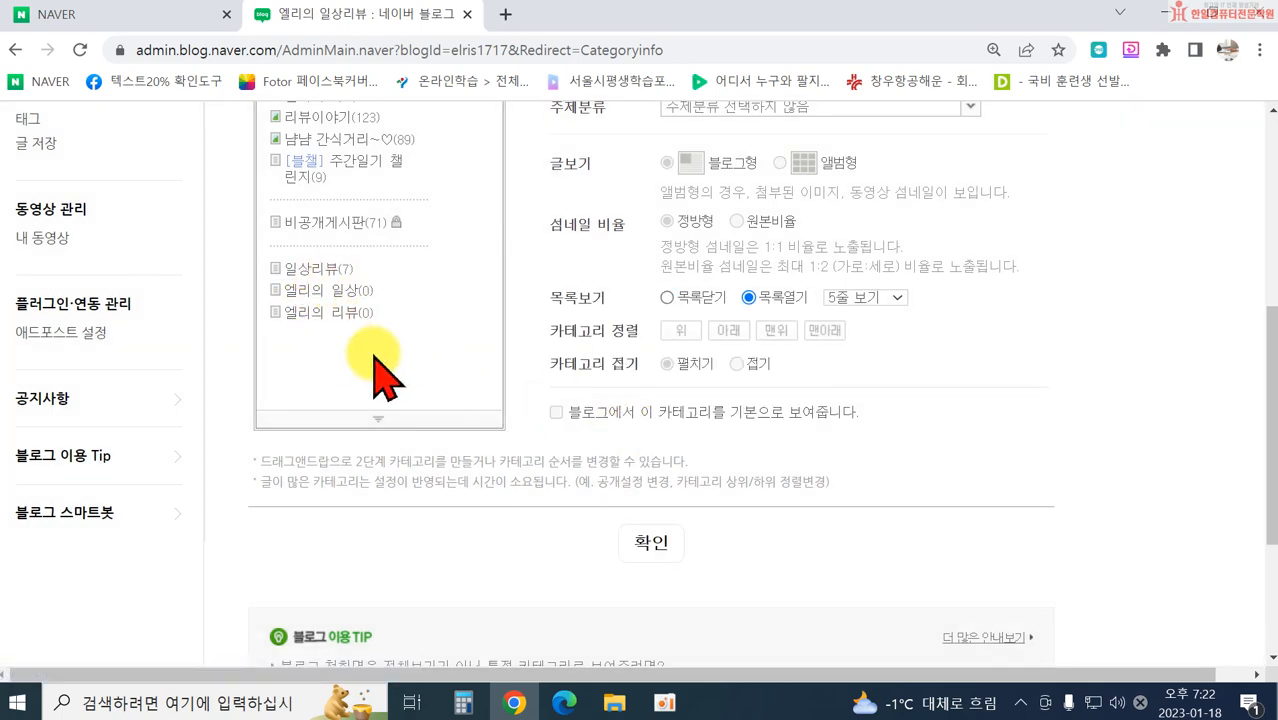
Step: Open the blog's own page and check the updated category list beside the profile
{"action": "scroll", "coordinate": [378, 373], "scroll_direction": "up", "scroll_amount": 1}
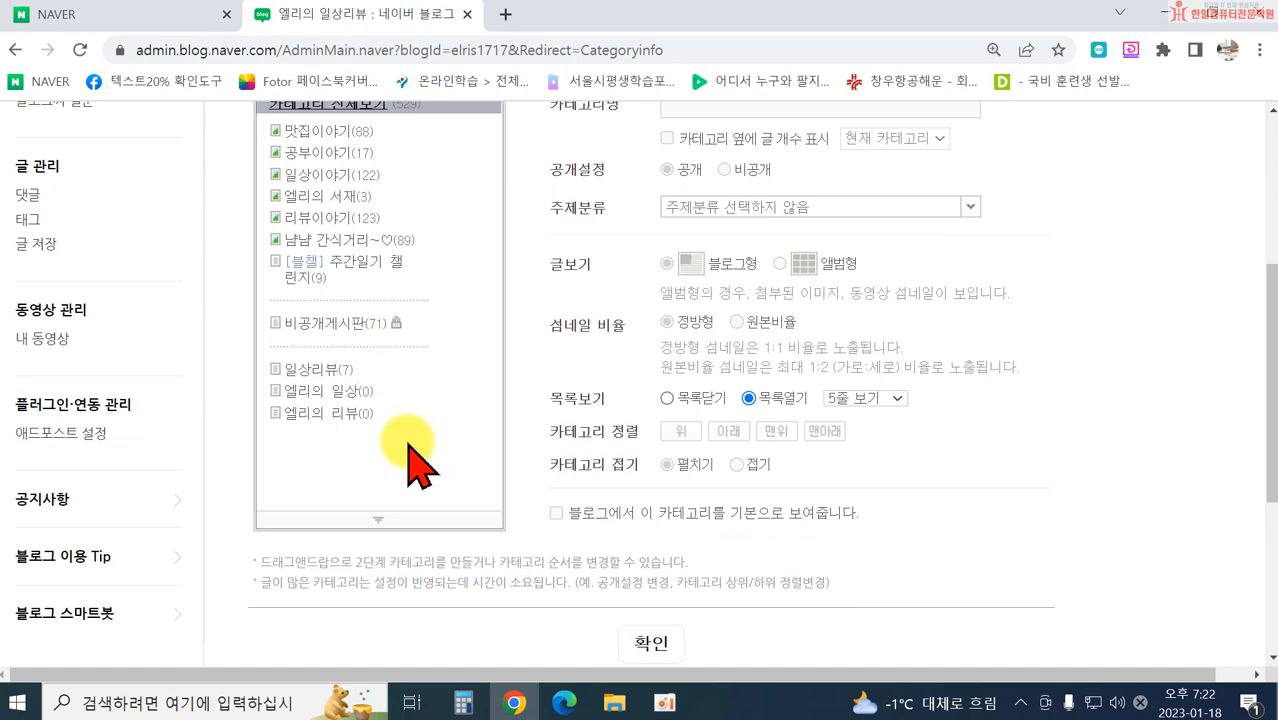
{"action": "scroll", "coordinate": [410, 465], "scroll_direction": "up", "scroll_amount": 4}
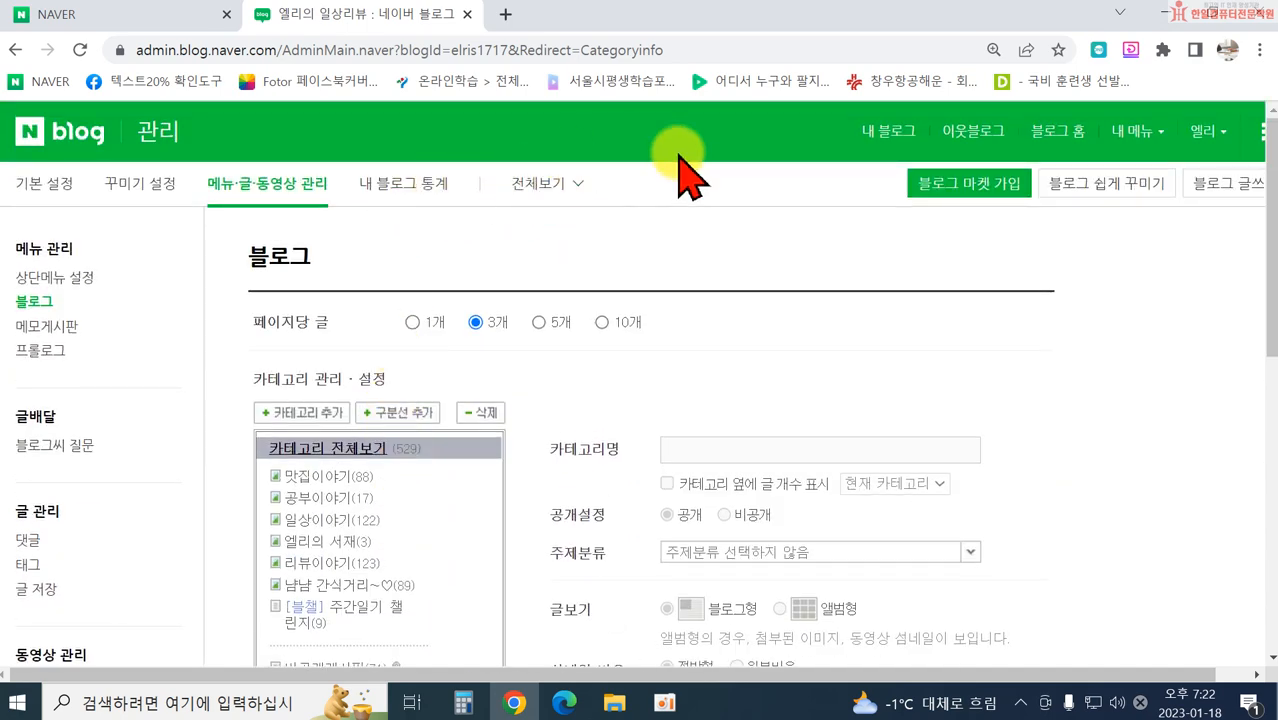
{"action": "left_click", "coordinate": [875, 140]}
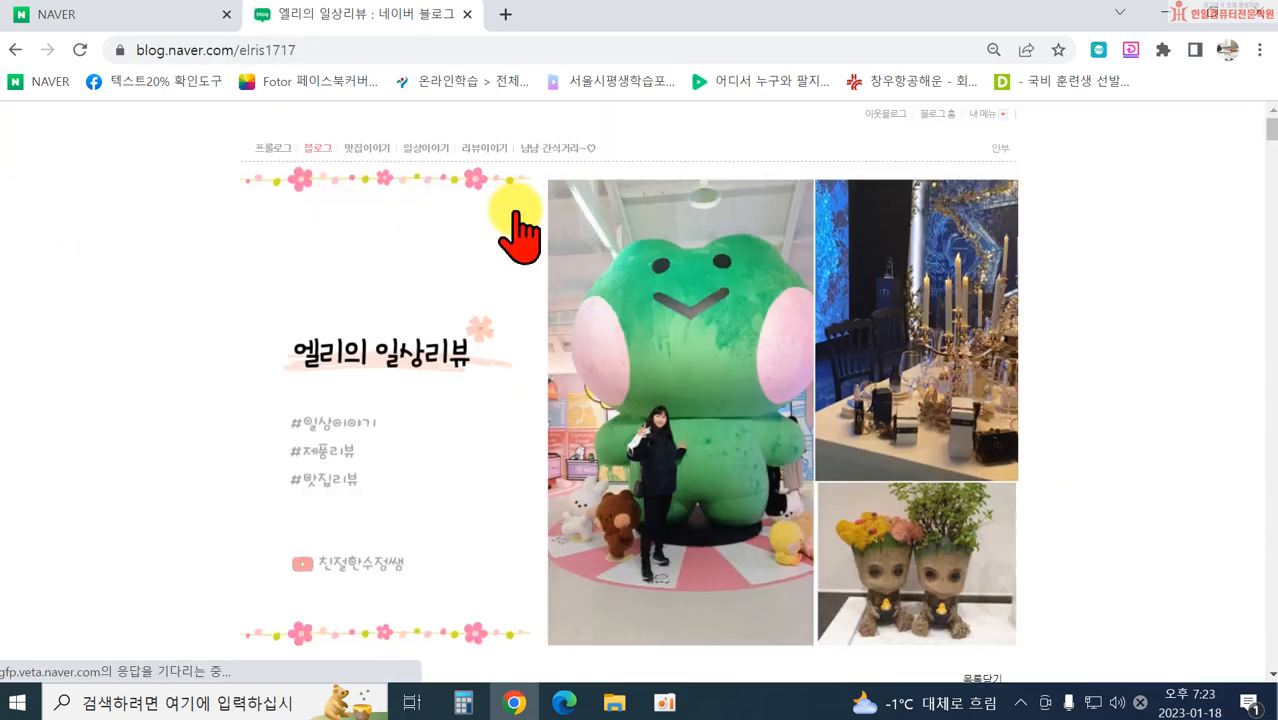
{"action": "scroll", "coordinate": [516, 222], "scroll_direction": "down", "scroll_amount": 10}
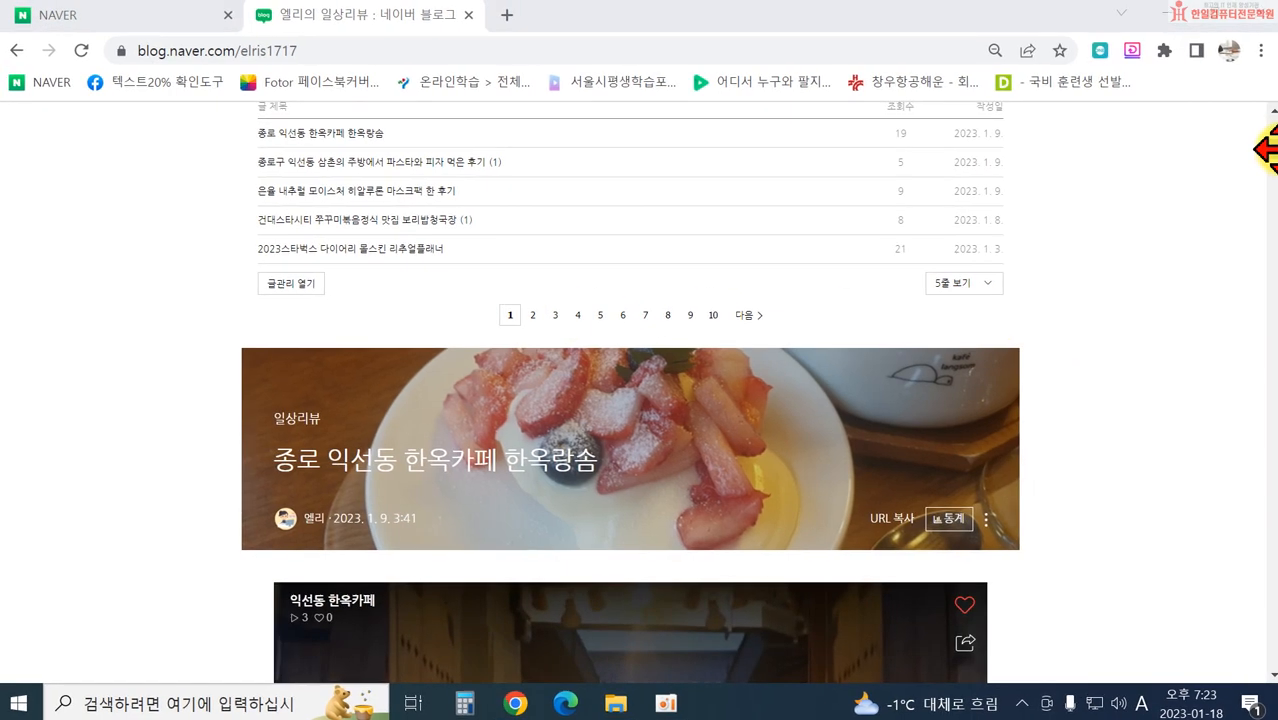
{"action": "left_click_drag", "start_coordinate": [1270, 150], "coordinate": [1268, 675]}
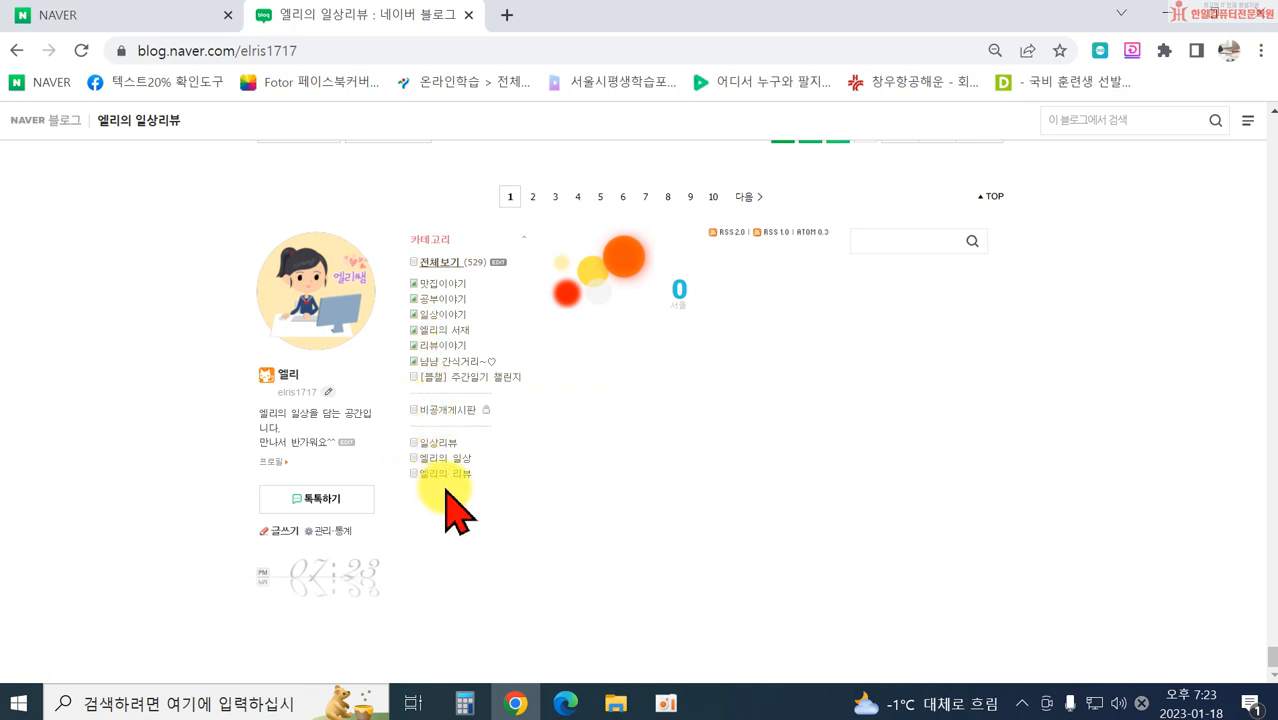
Step: Open the 맛집이야기 category on the blog and look through its album-style post thumbnails
{"action": "left_click", "coordinate": [447, 285]}
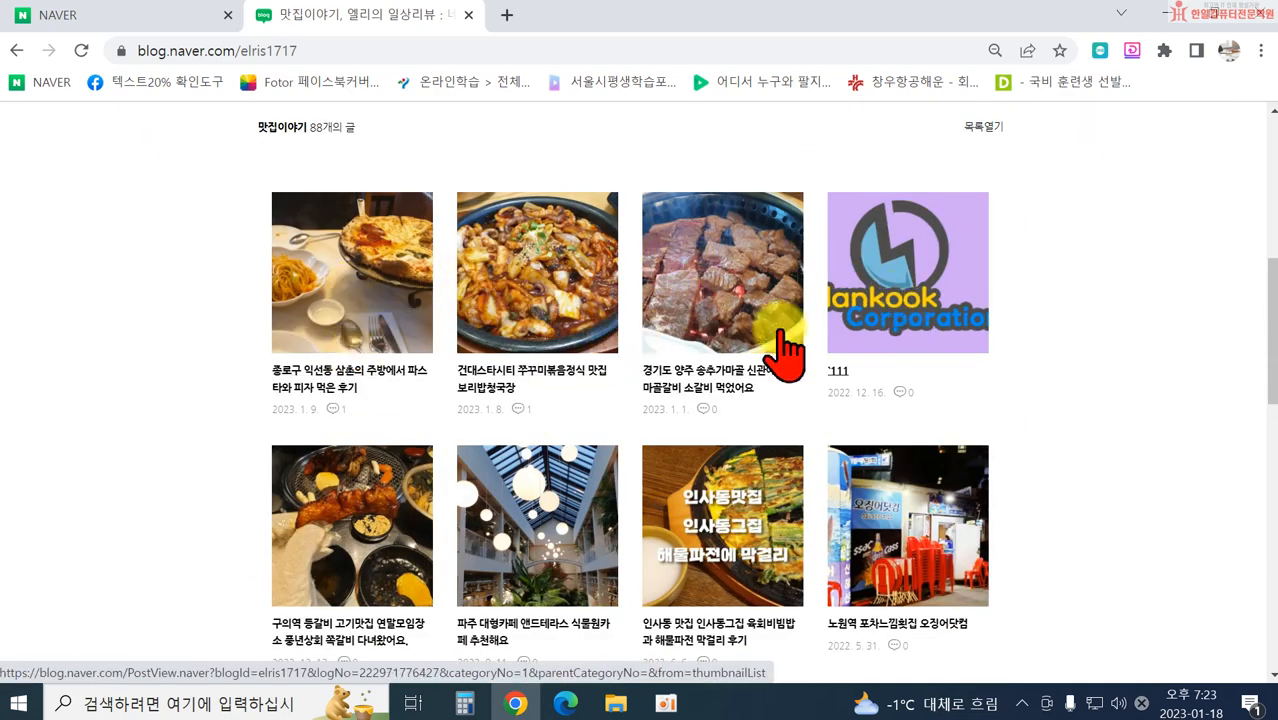
{"action": "scroll", "coordinate": [843, 470], "scroll_direction": "down", "scroll_amount": 2}
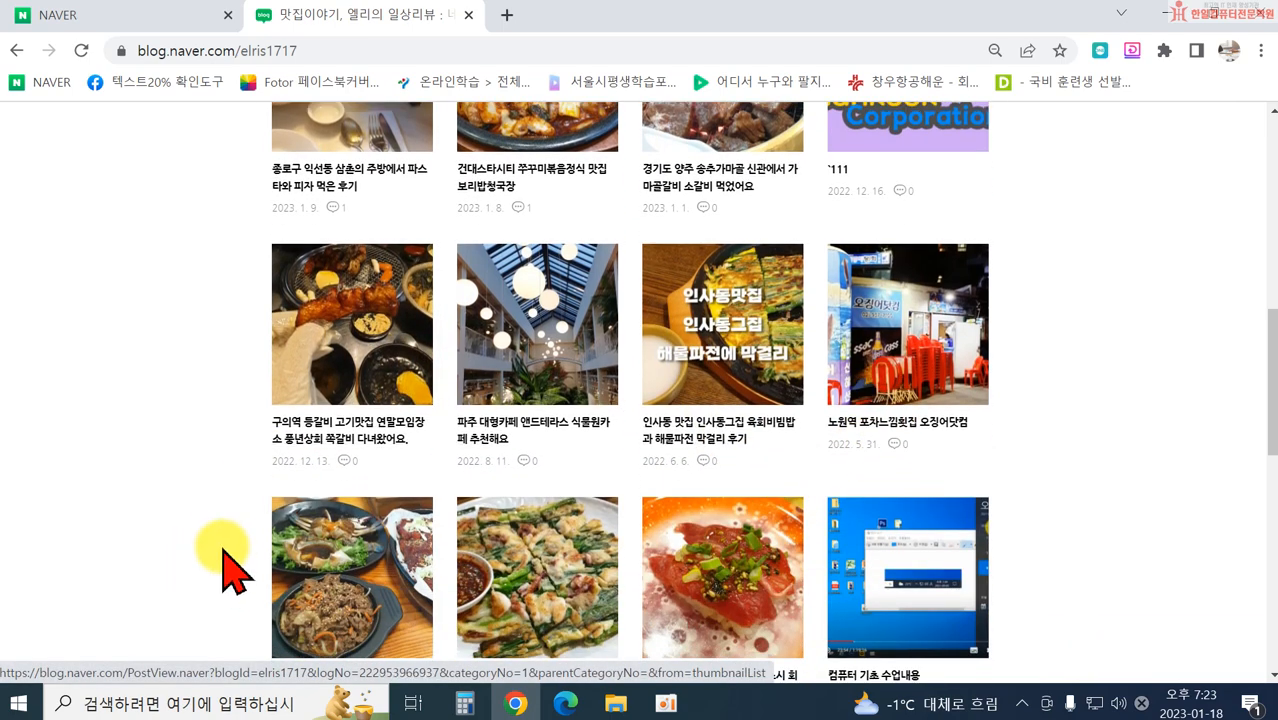
{"action": "scroll", "coordinate": [491, 542], "scroll_direction": "down", "scroll_amount": 3}
{"action": "scroll", "coordinate": [342, 542], "scroll_direction": "down", "scroll_amount": 3}
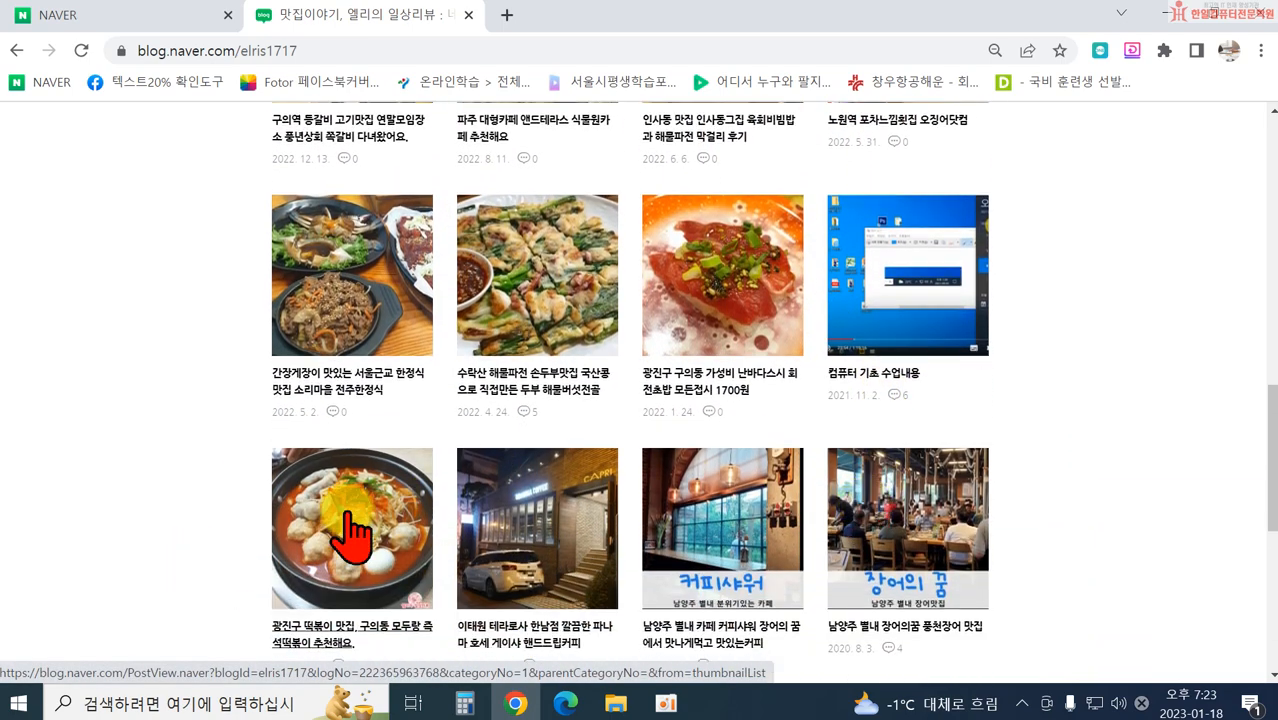
{"action": "scroll", "coordinate": [940, 410], "scroll_direction": "up", "scroll_amount": 10}
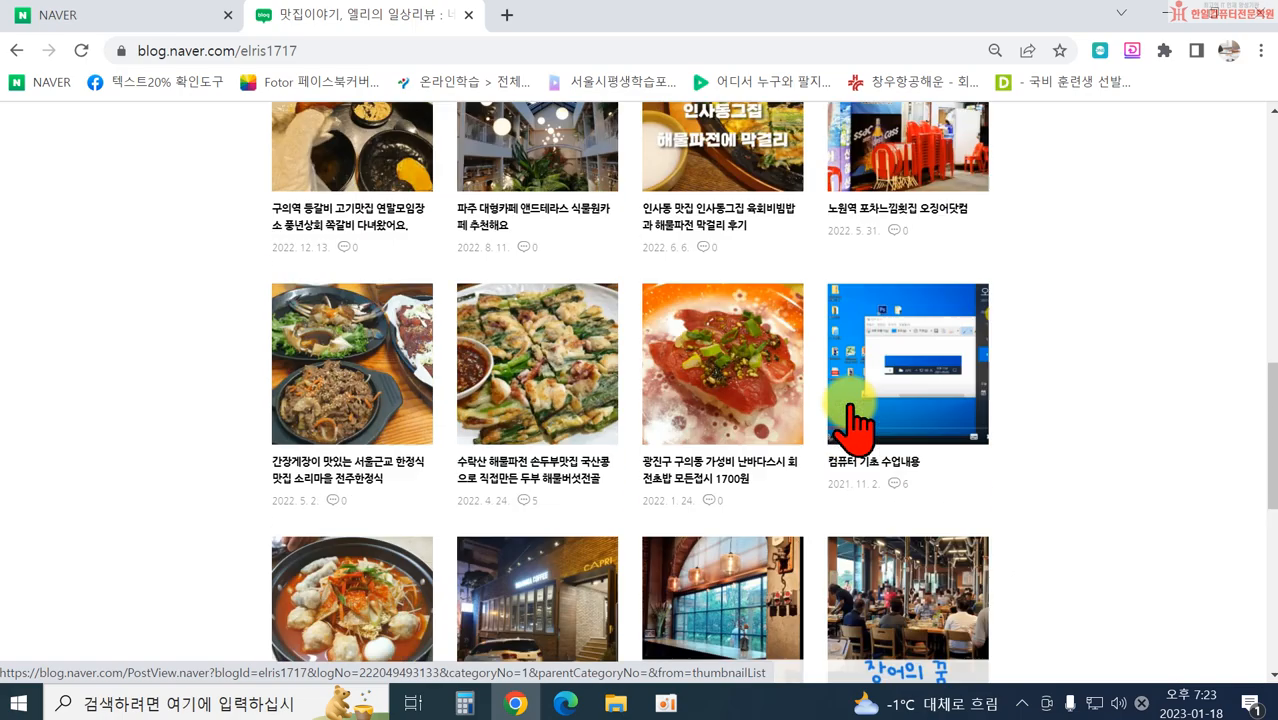
{"action": "scroll", "coordinate": [845, 485], "scroll_direction": "down", "scroll_amount": 2}
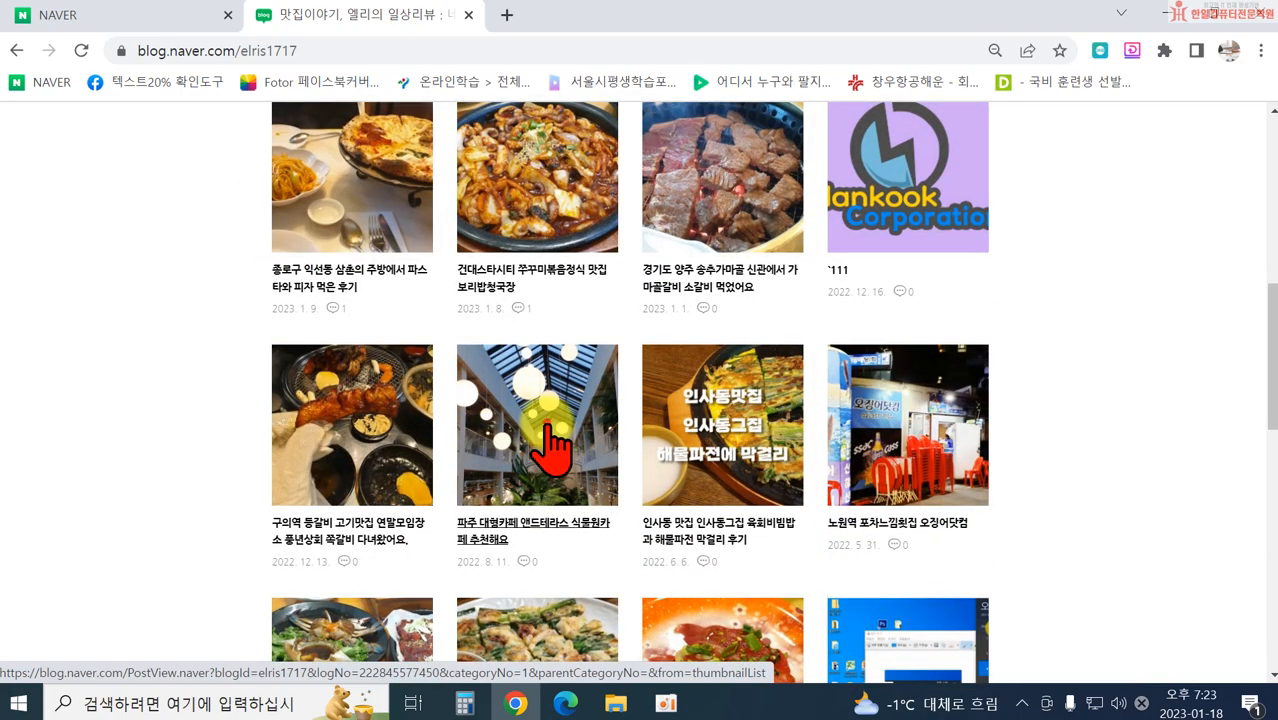
Step: View the post about the 앤드테라스 cafe in 파주, and return to the category list on the 맛집이야기 page
{"action": "left_click", "coordinate": [505, 455]}
{"action": "scroll", "coordinate": [900, 550], "scroll_direction": "down", "scroll_amount": 3}
{"action": "scroll", "coordinate": [800, 520], "scroll_direction": "down", "scroll_amount": 1}
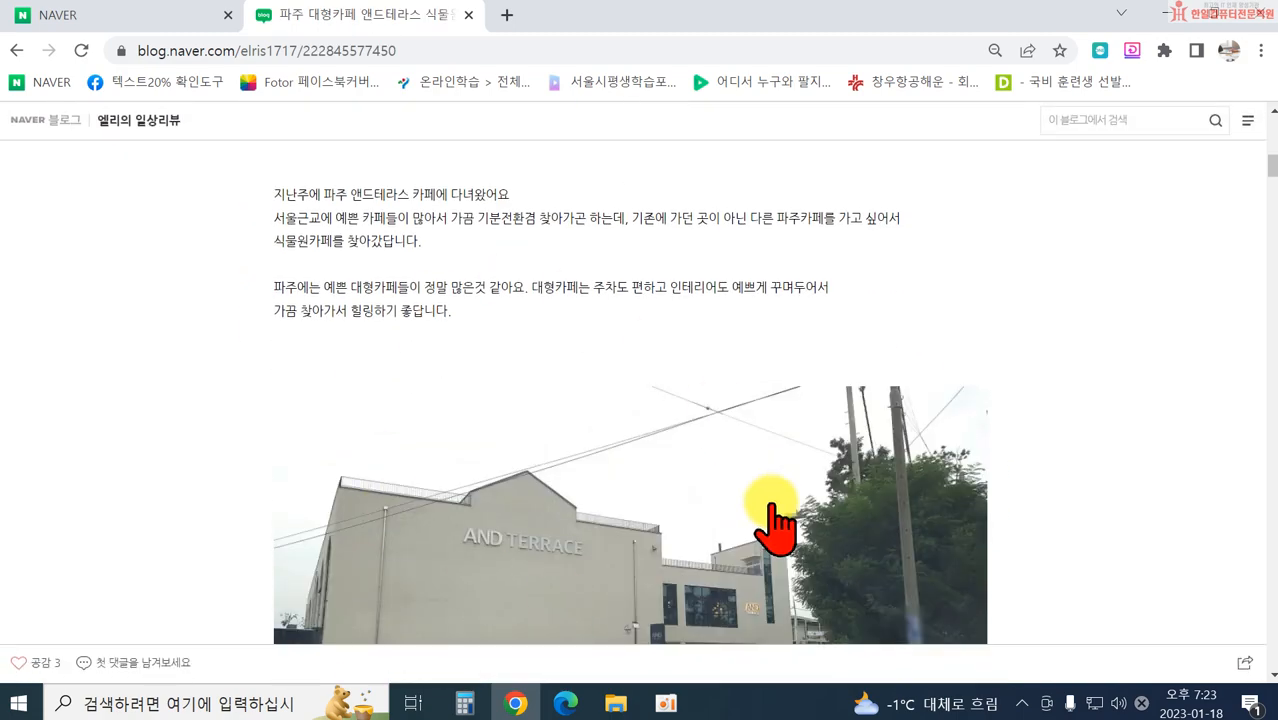
{"action": "left_click", "coordinate": [15, 50]}
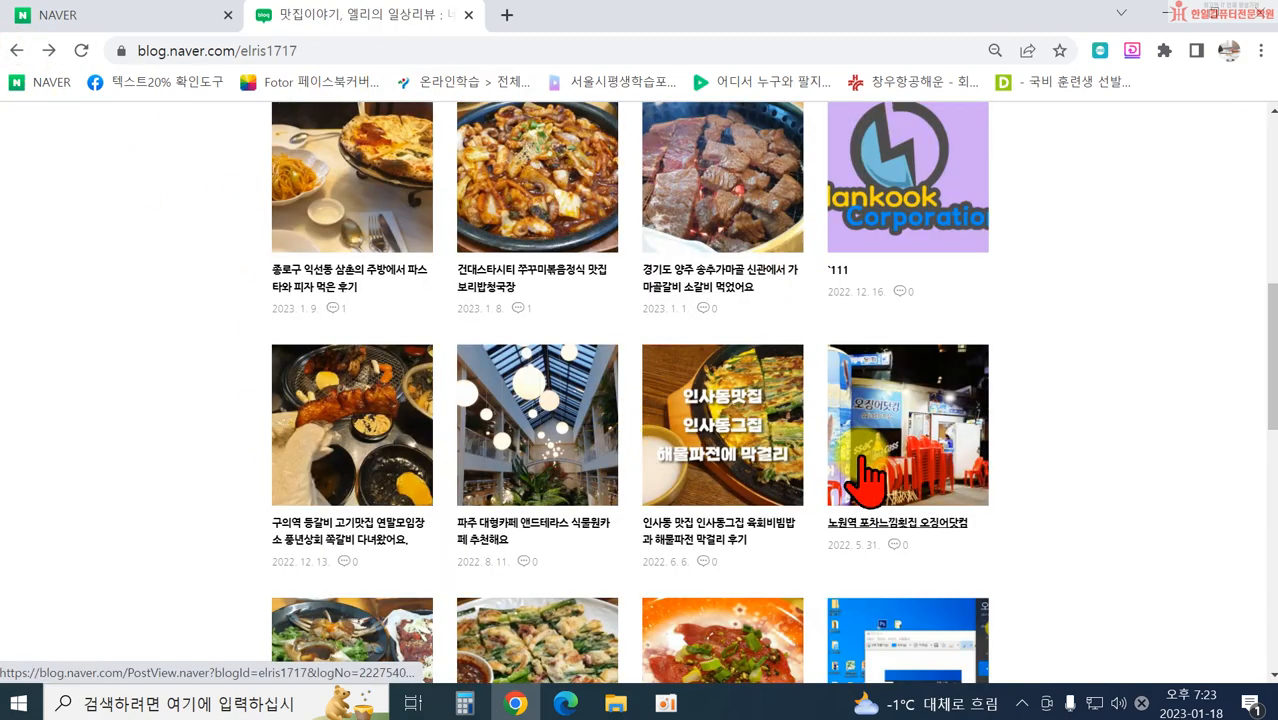
{"action": "scroll", "coordinate": [830, 520], "scroll_direction": "down", "scroll_amount": 10}
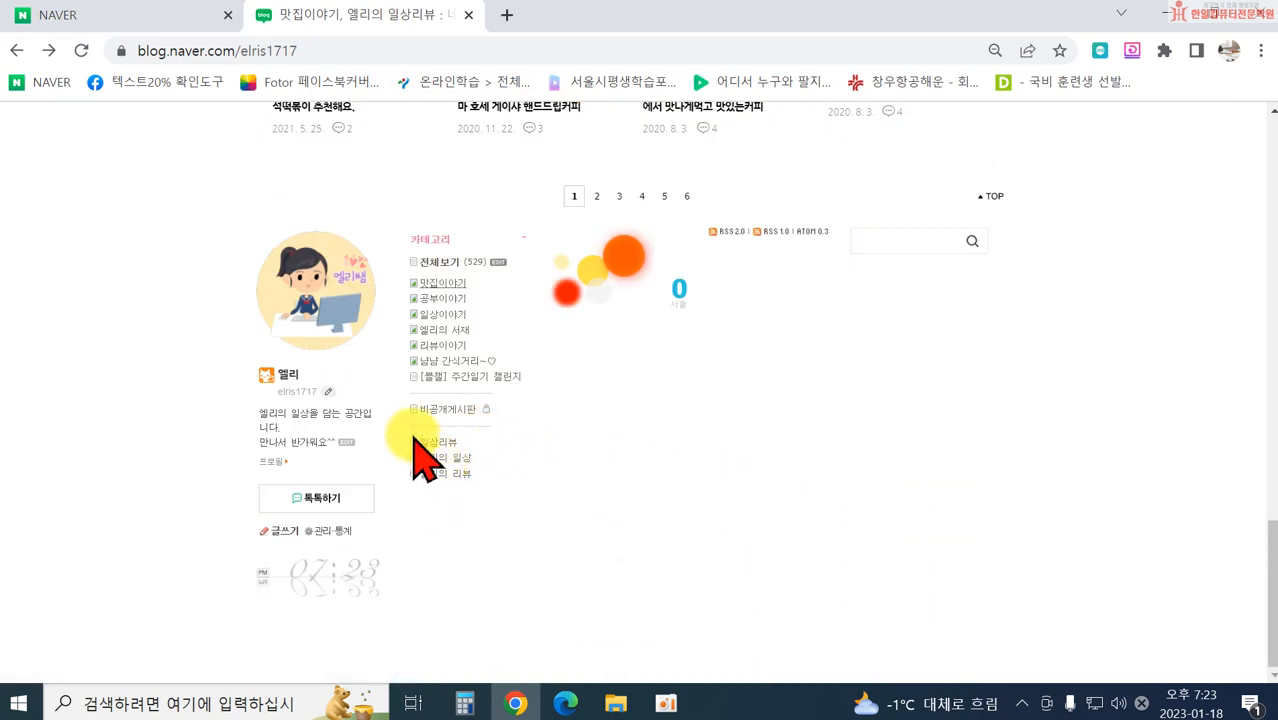
Step: Open the [블챌] 주간일기 챌린지 category, look through its full-length posts, and return to the category list
{"action": "left_click", "coordinate": [440, 374]}
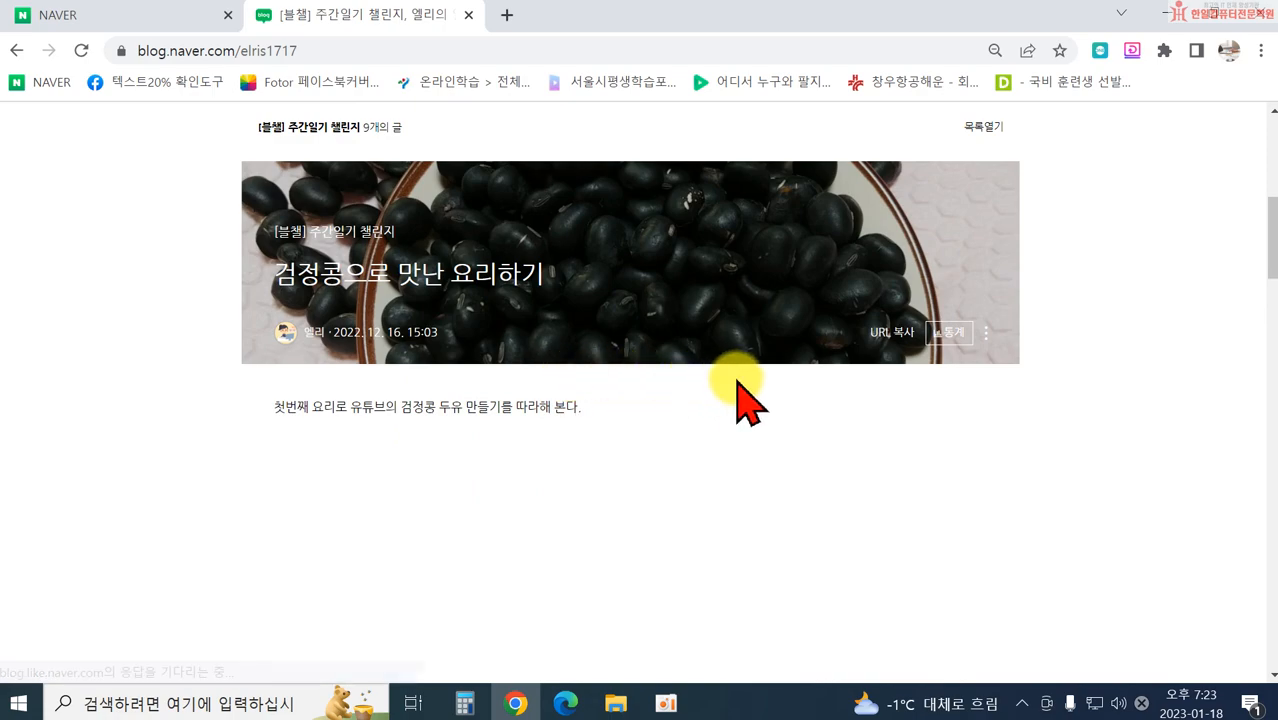
{"action": "scroll", "coordinate": [712, 418], "scroll_direction": "down", "scroll_amount": 15}
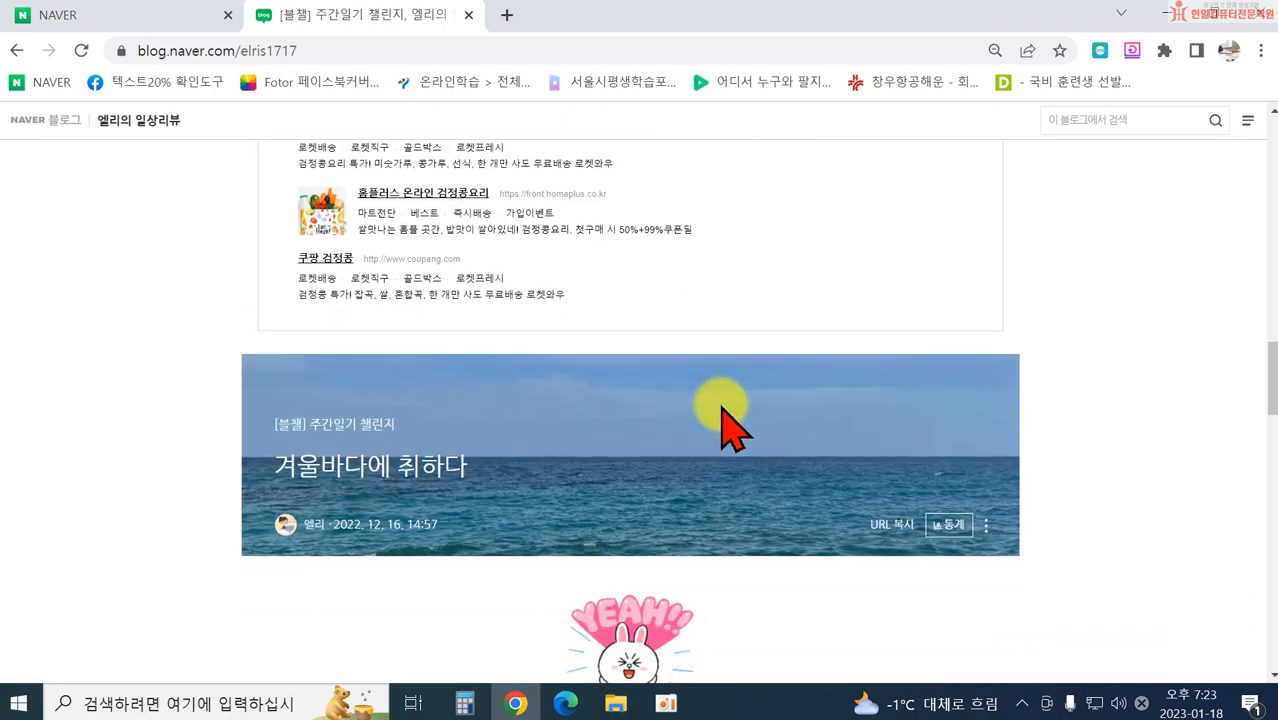
{"action": "scroll", "coordinate": [722, 412], "scroll_direction": "down", "scroll_amount": 10}
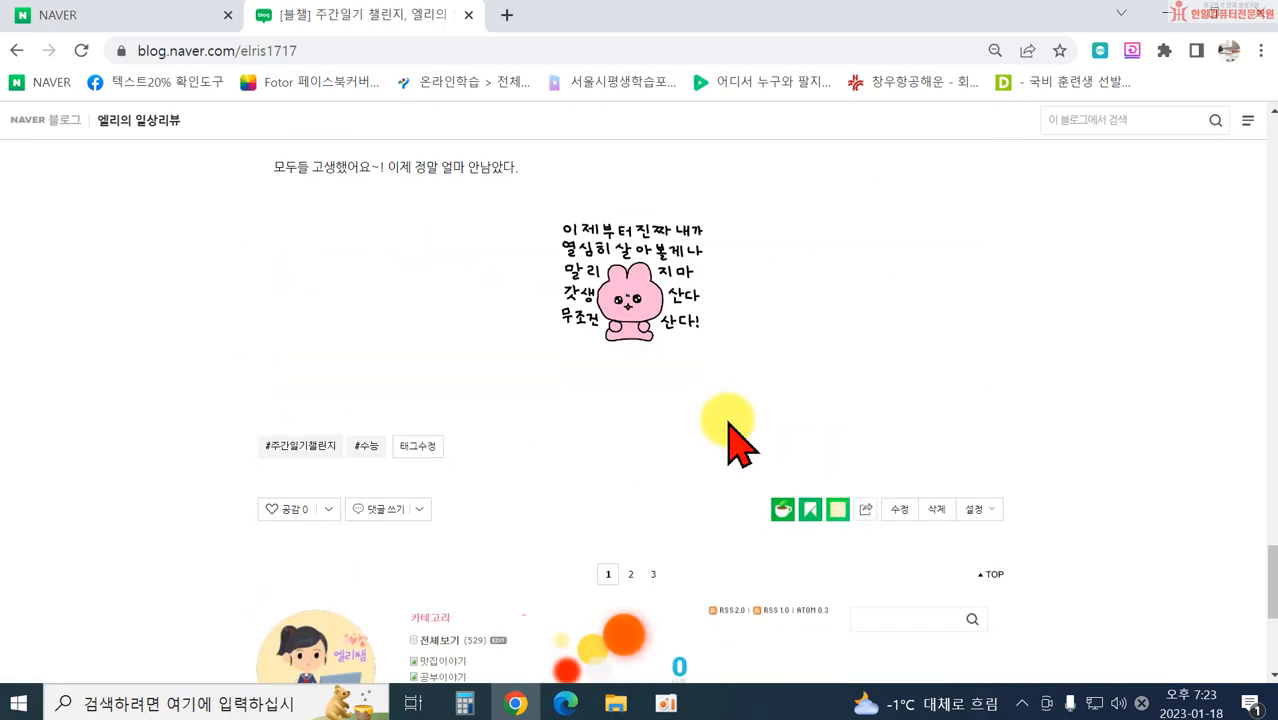
{"action": "scroll", "coordinate": [698, 437], "scroll_direction": "up", "scroll_amount": 20}
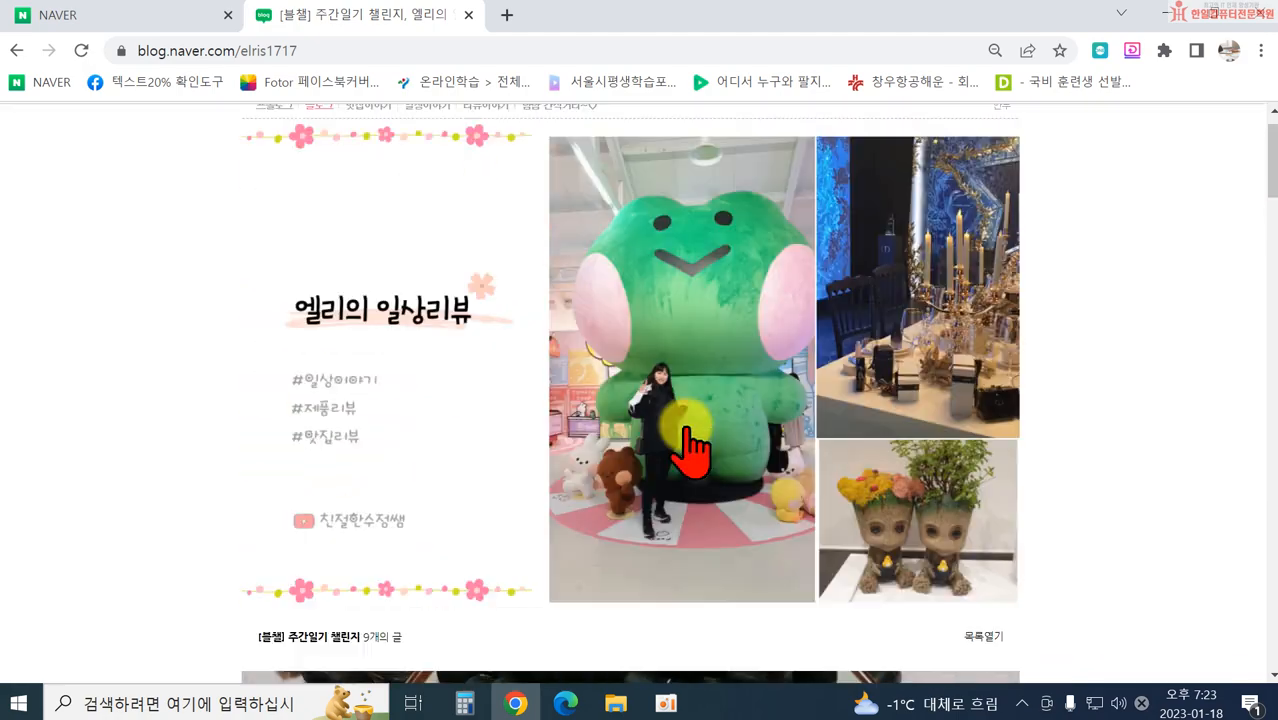
{"action": "scroll", "coordinate": [940, 525], "scroll_direction": "down", "scroll_amount": 4}
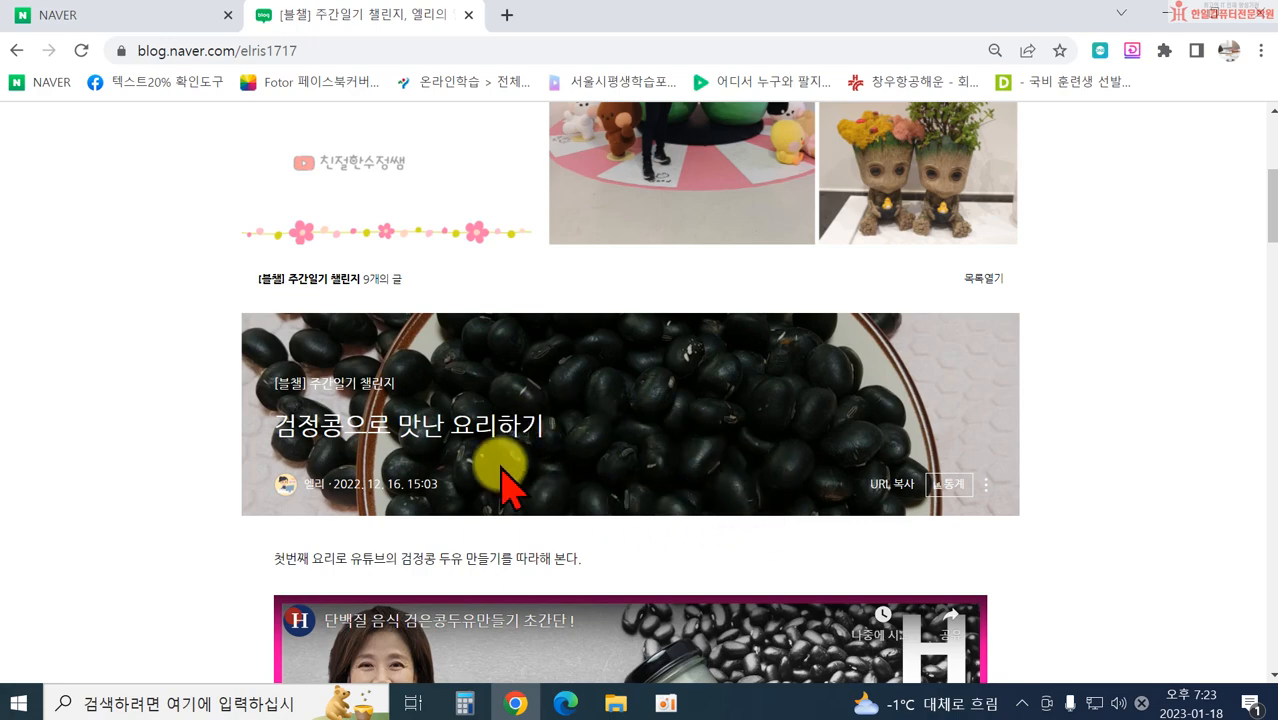
{"action": "scroll", "coordinate": [400, 485], "scroll_direction": "up", "scroll_amount": 2}
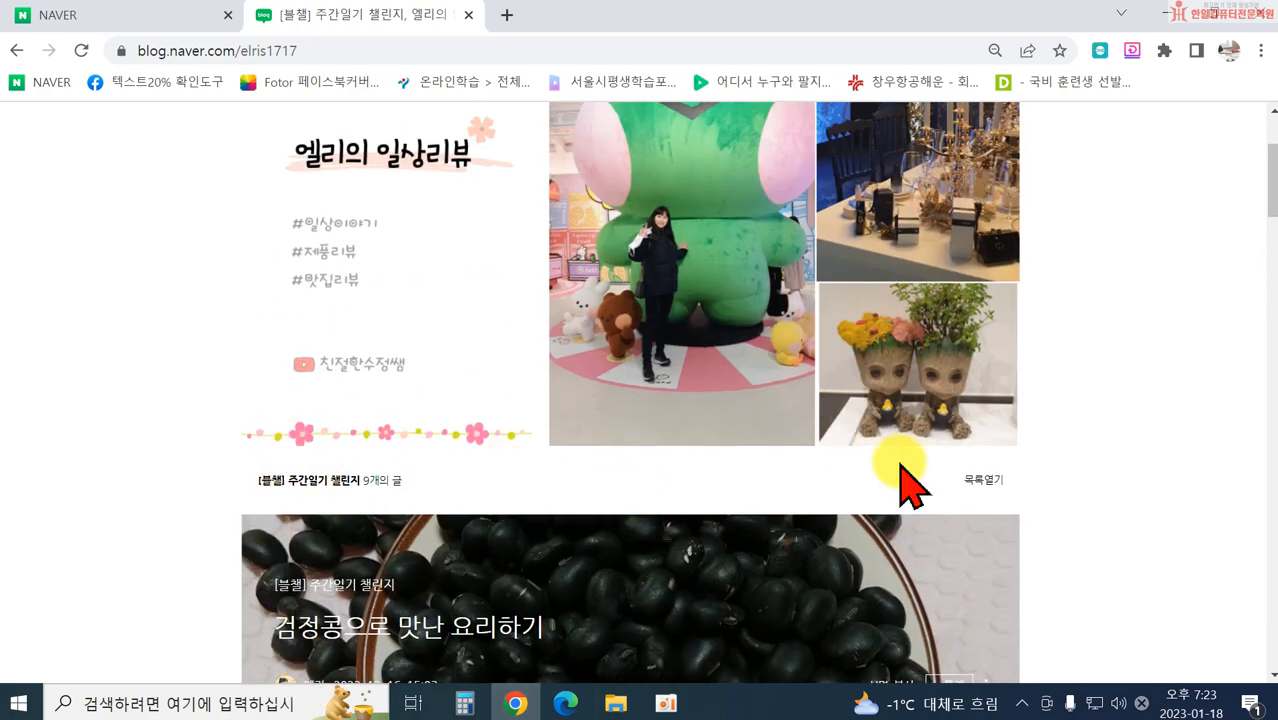
{"action": "scroll", "coordinate": [760, 610], "scroll_direction": "down", "scroll_amount": 15}
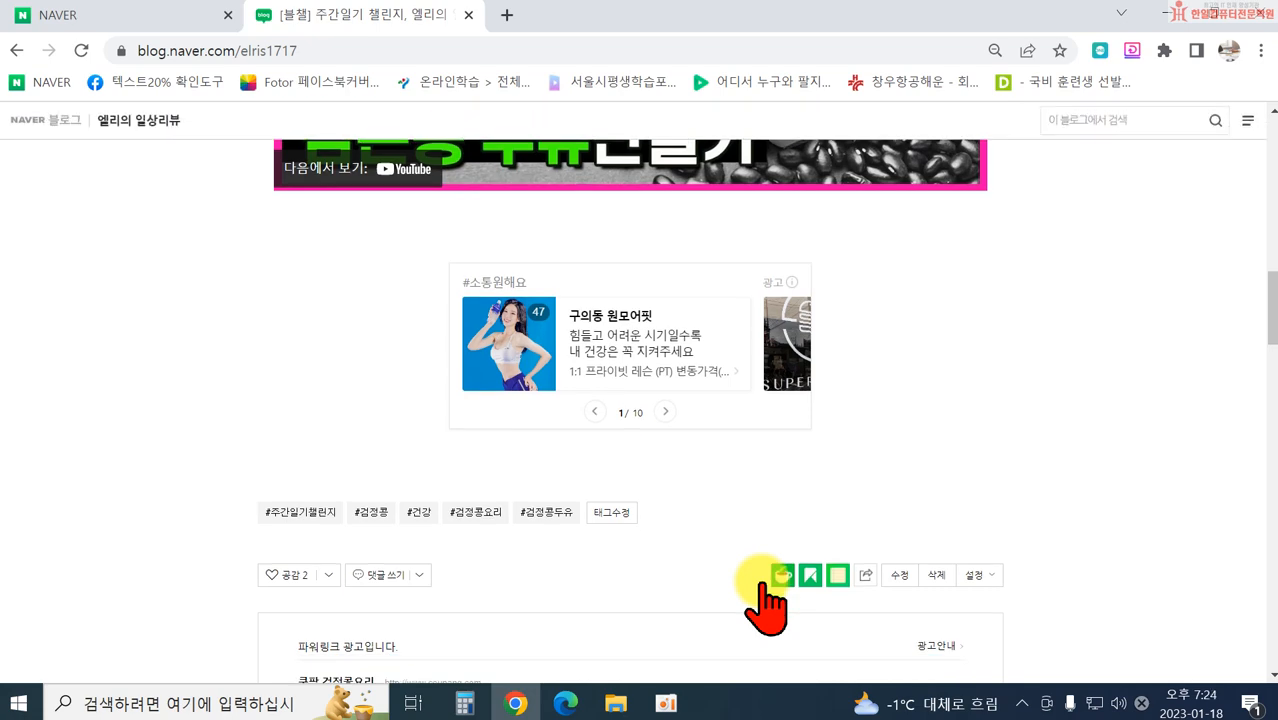
{"action": "scroll", "coordinate": [770, 600], "scroll_direction": "down", "scroll_amount": 20}
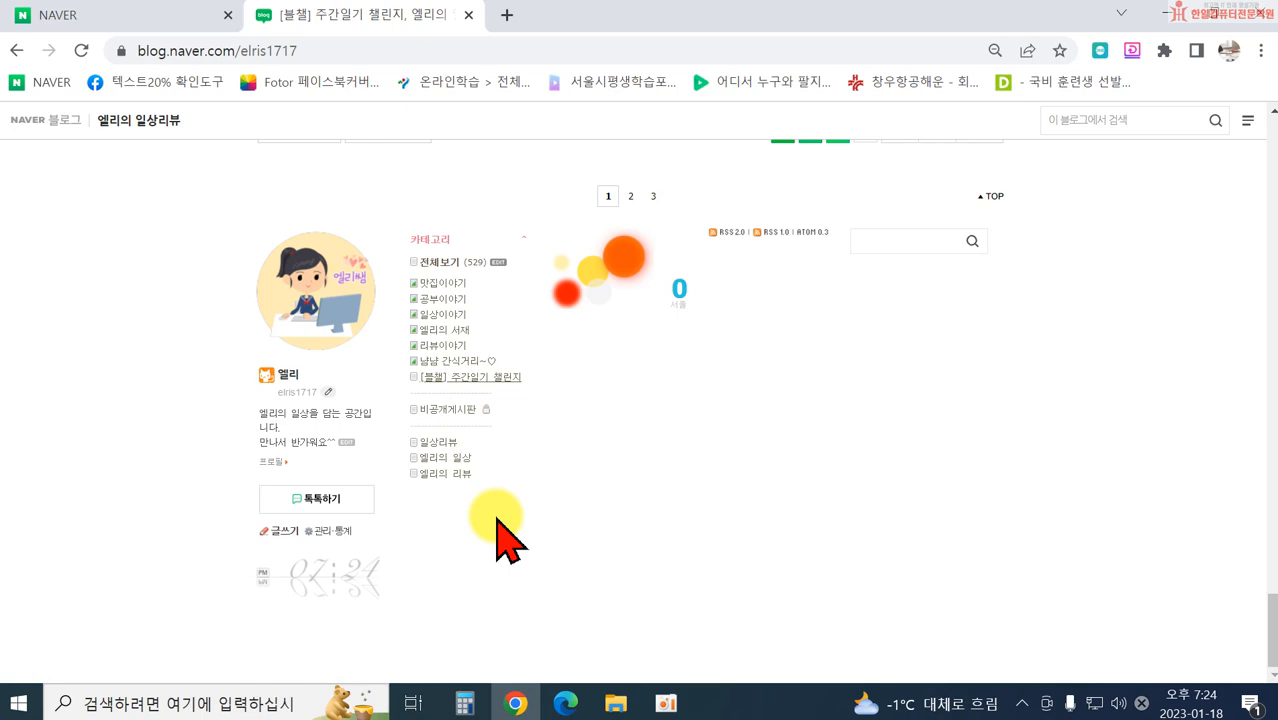
Step: Open the 공부이야기 category and look through its post thumbnails down to the category list
{"action": "left_click", "coordinate": [448, 299]}
{"action": "scroll", "coordinate": [560, 540], "scroll_direction": "down", "scroll_amount": 5}
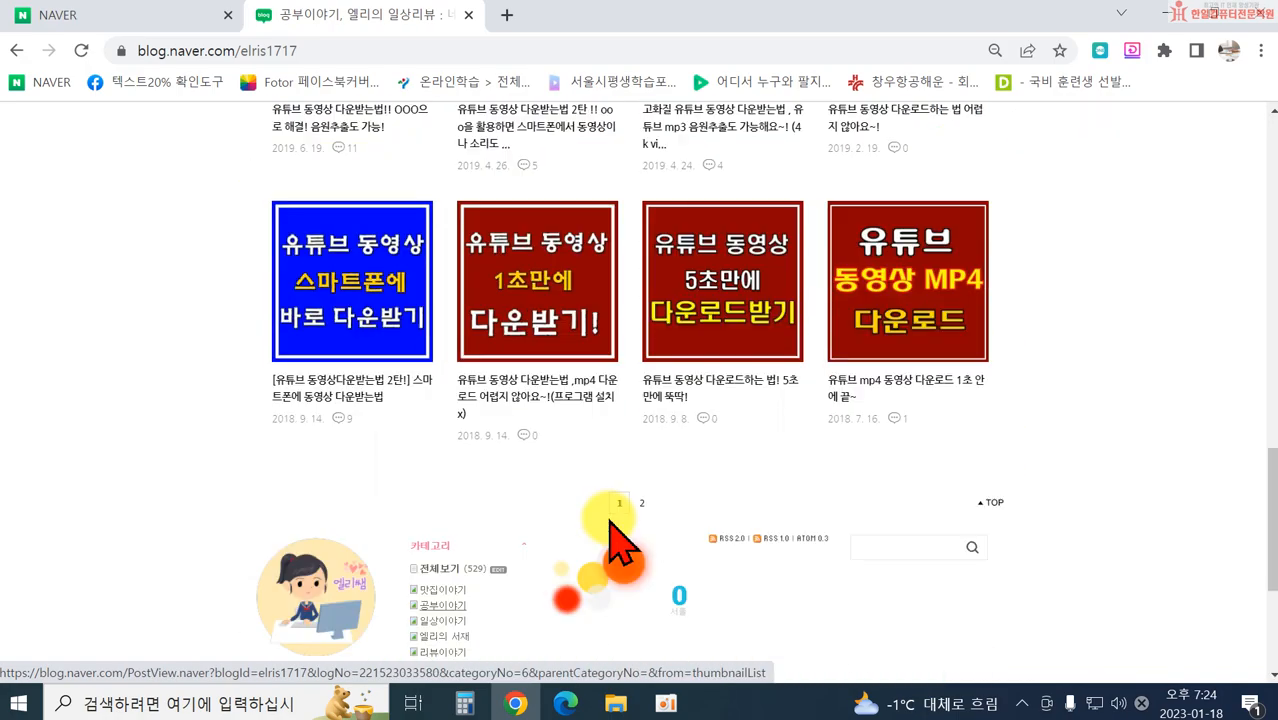
{"action": "scroll", "coordinate": [615, 540], "scroll_direction": "down", "scroll_amount": 3}
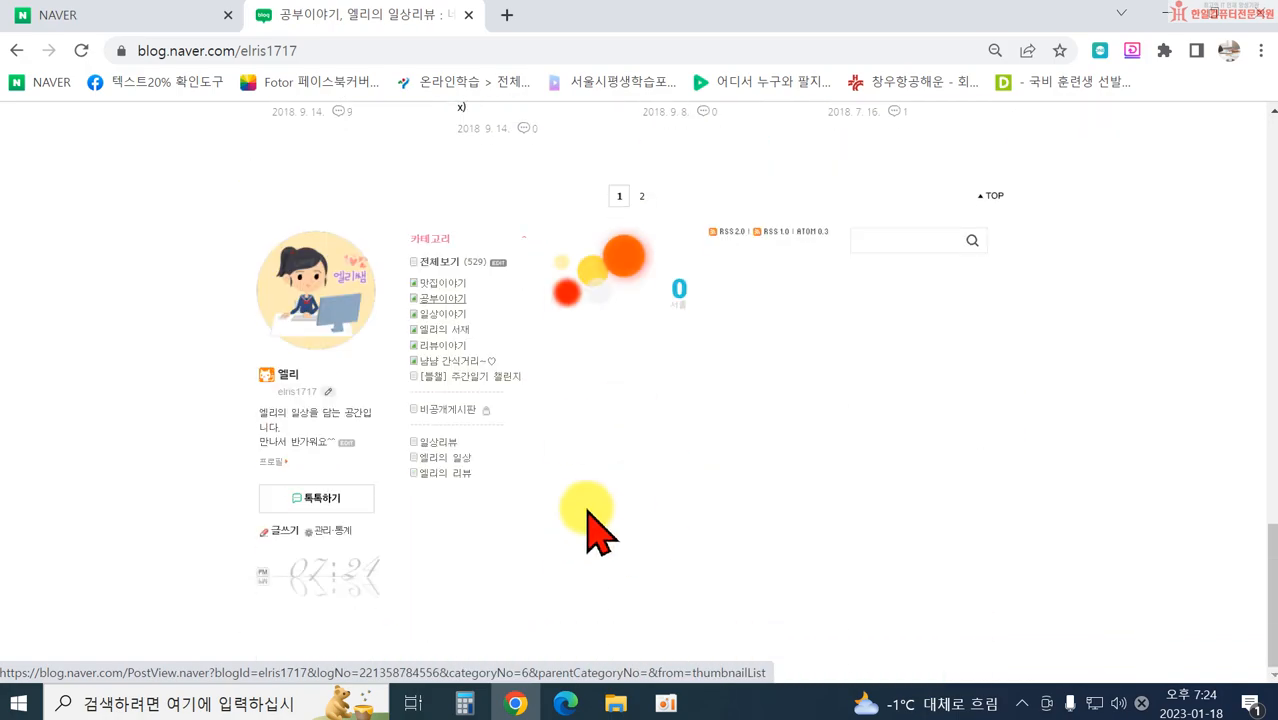
Step: Open the 엘리의 서재 category and view how its book review posts are laid out
{"action": "left_click", "coordinate": [470, 330]}
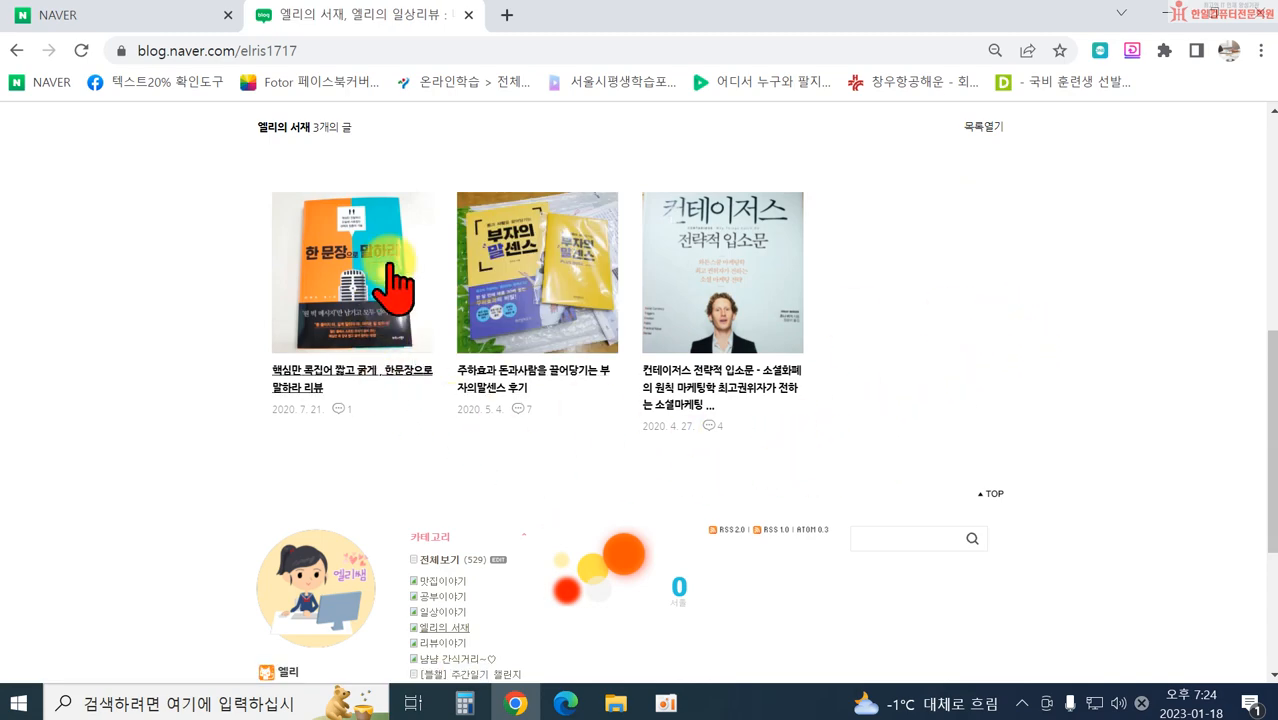
{"action": "scroll", "coordinate": [980, 370], "scroll_direction": "up", "scroll_amount": 2}
{"action": "scroll", "coordinate": [968, 345], "scroll_direction": "down", "scroll_amount": 3}
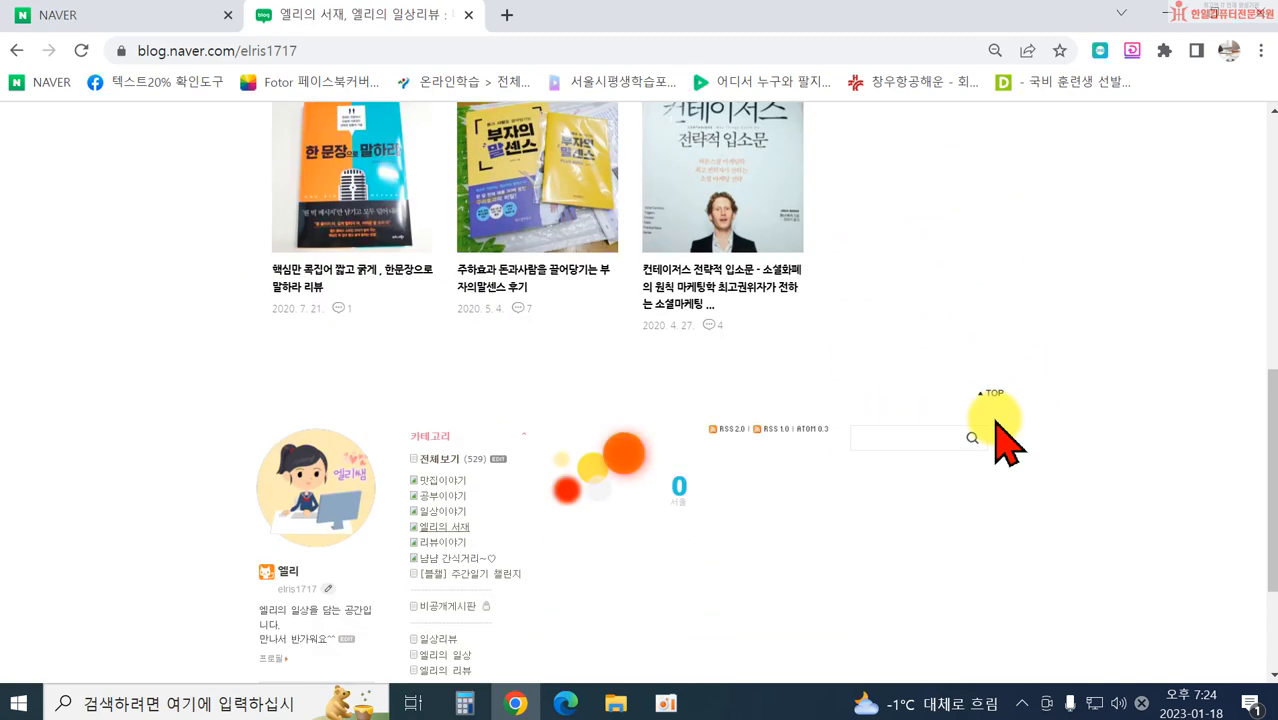
{"action": "scroll", "coordinate": [1004, 434], "scroll_direction": "up", "scroll_amount": 4}
{"action": "scroll", "coordinate": [1005, 440], "scroll_direction": "down", "scroll_amount": 5}
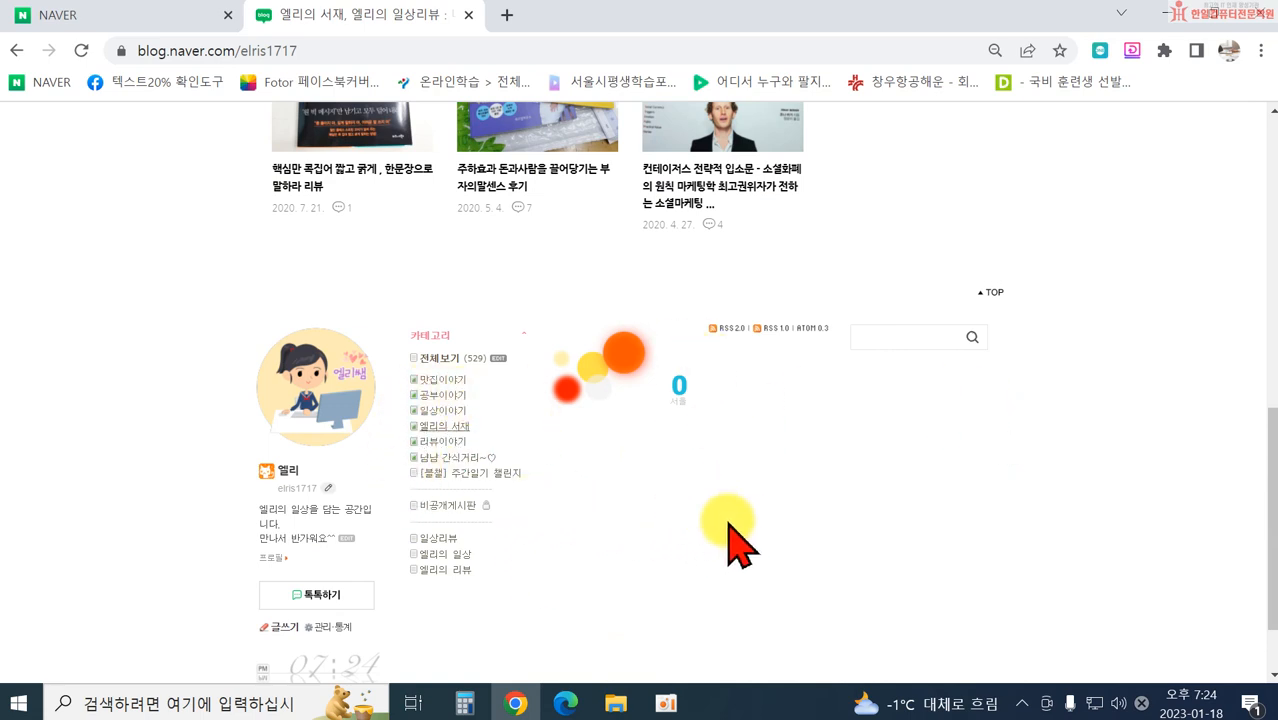
Step: Open the 리뷰이야기 category and look through its album-style review thumbnails down to the category list
{"action": "left_click", "coordinate": [440, 441]}
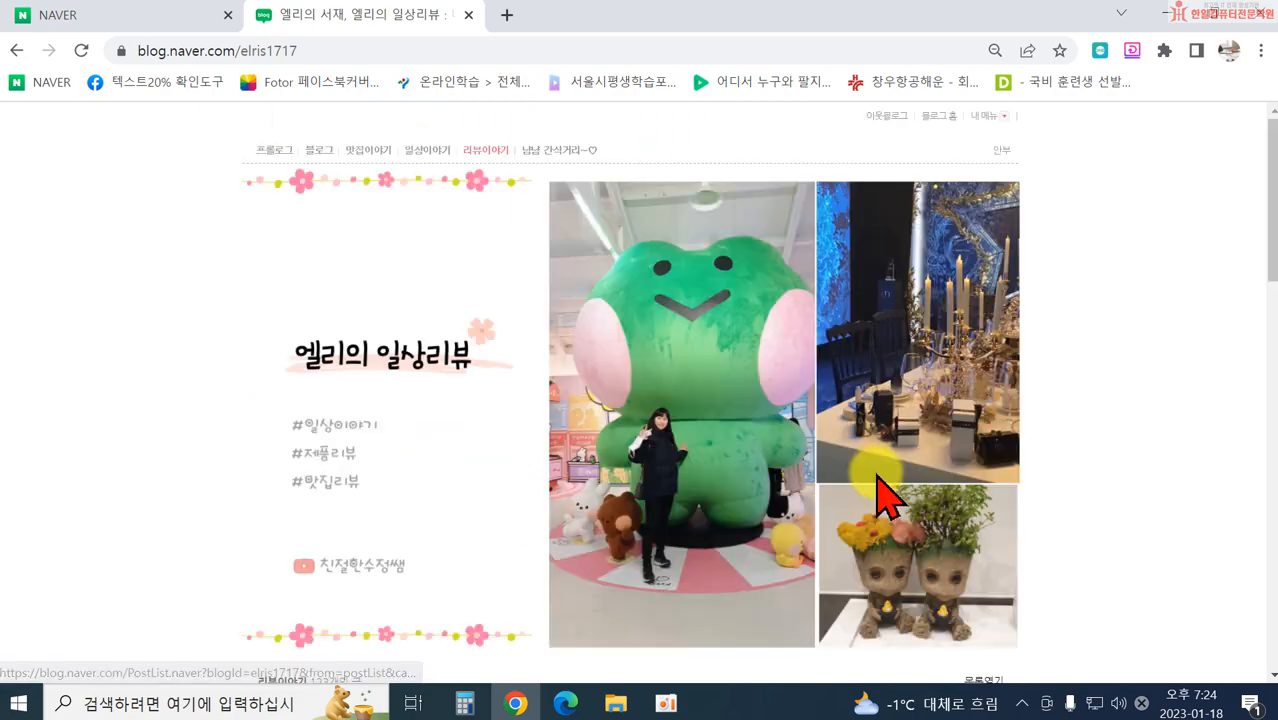
{"action": "scroll", "coordinate": [880, 495], "scroll_direction": "down", "scroll_amount": 7}
{"action": "scroll", "coordinate": [865, 528], "scroll_direction": "up", "scroll_amount": 6}
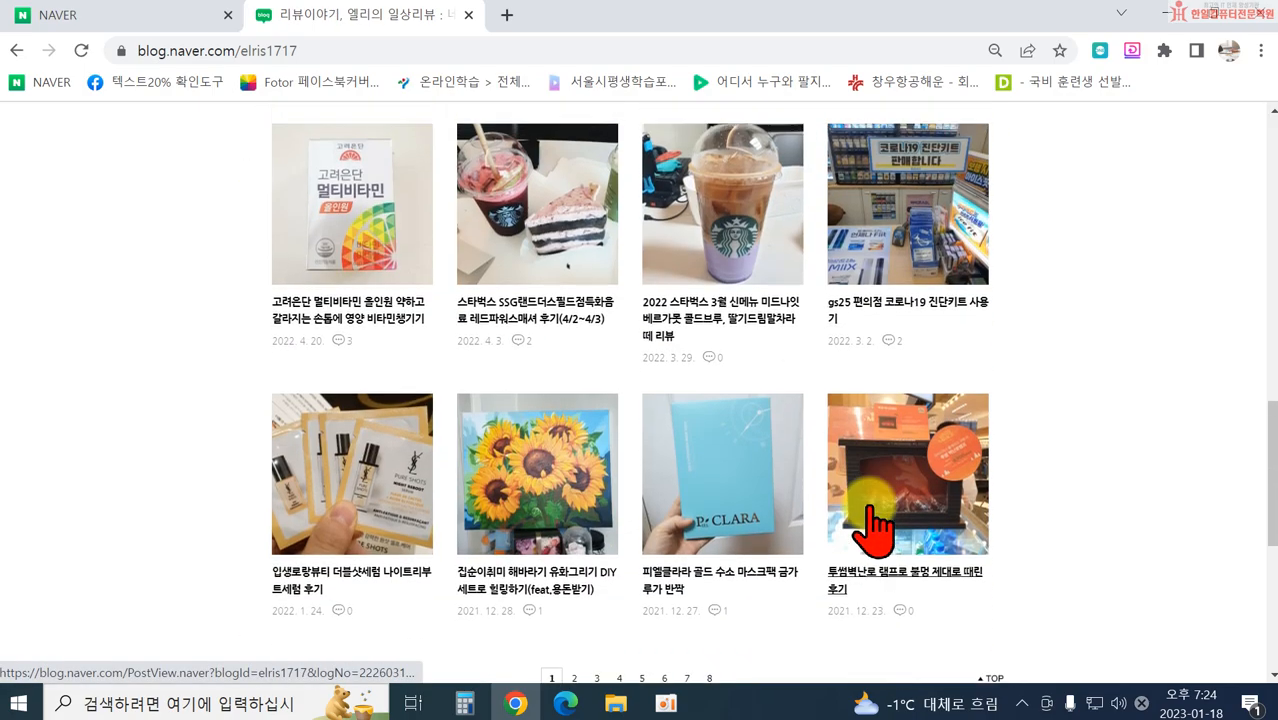
{"action": "scroll", "coordinate": [880, 525], "scroll_direction": "up", "scroll_amount": 4}
{"action": "scroll", "coordinate": [884, 523], "scroll_direction": "down", "scroll_amount": 13}
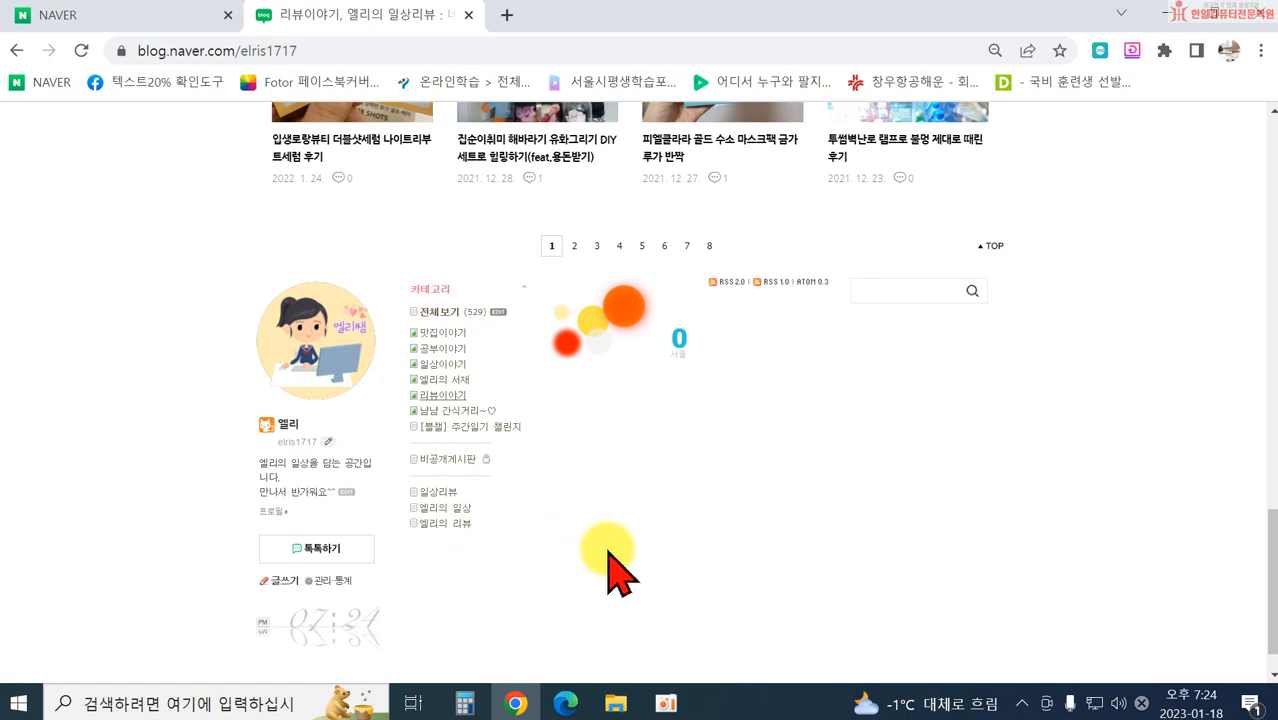
Step: Open the private 비공개게시판 category, look through its posts, and return to the blog's header menu
{"action": "left_click", "coordinate": [446, 462]}
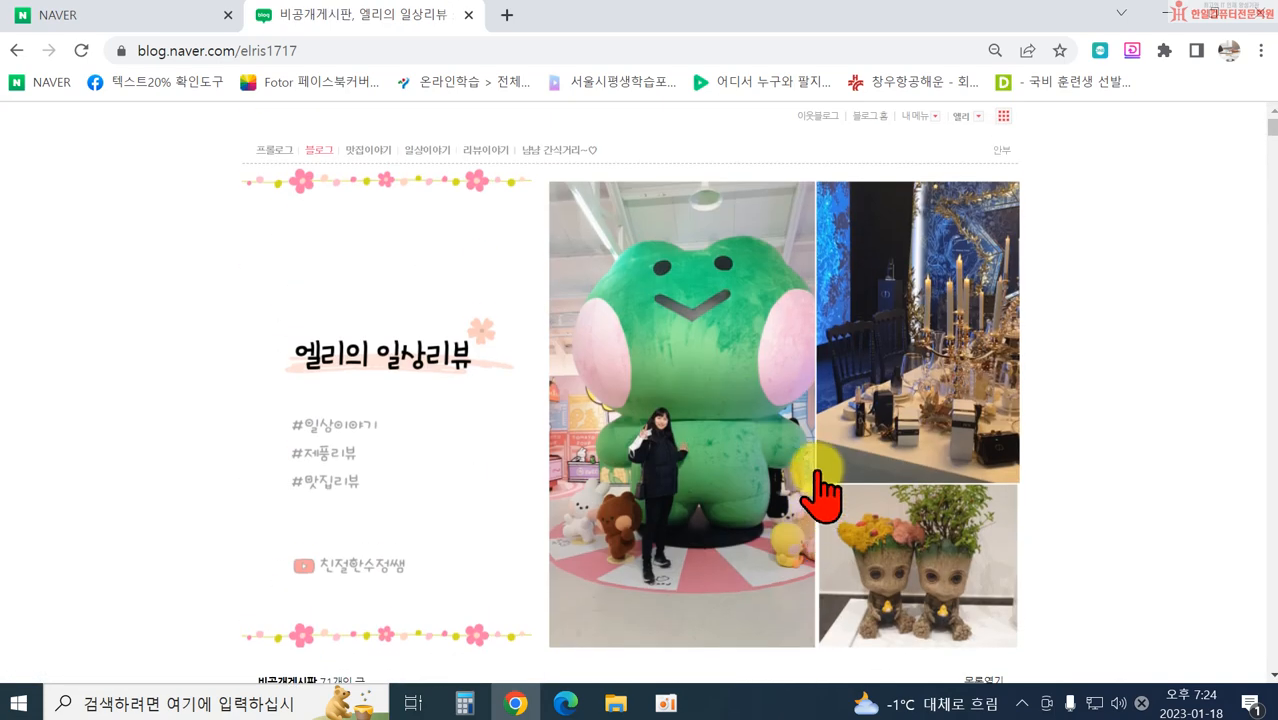
{"action": "scroll", "coordinate": [630, 510], "scroll_direction": "down", "scroll_amount": 10}
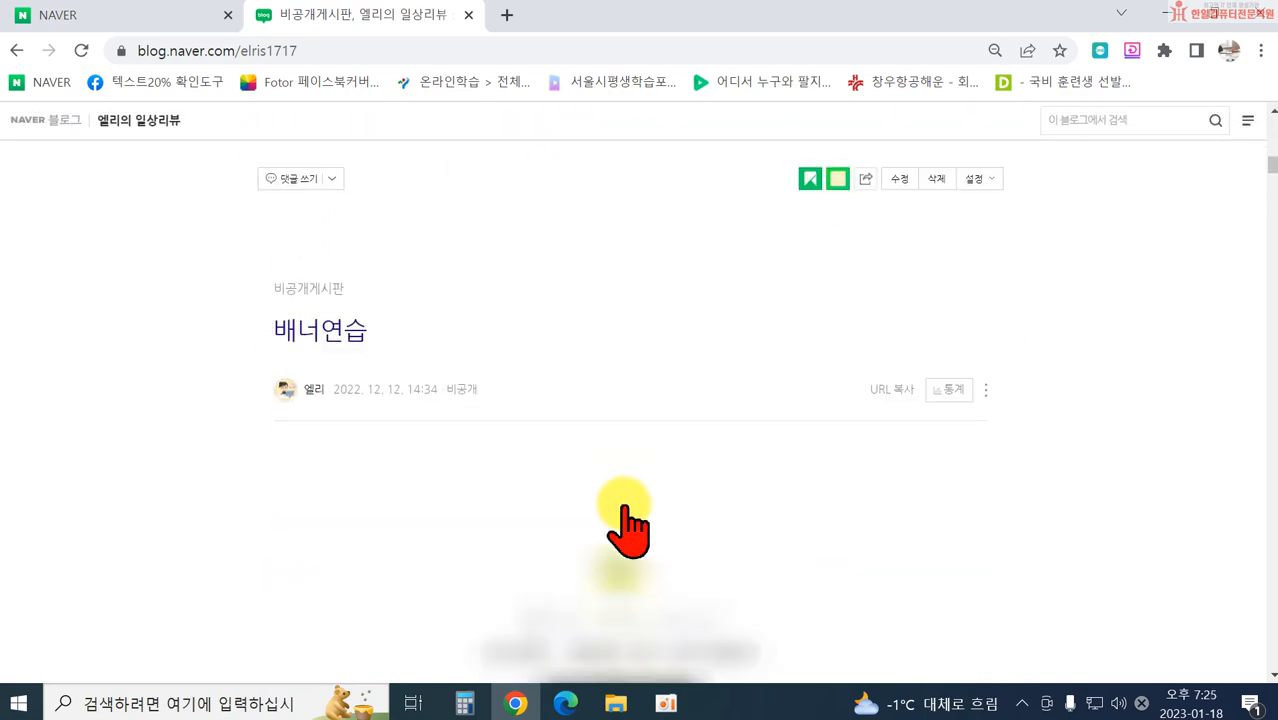
{"action": "scroll", "coordinate": [635, 540], "scroll_direction": "up", "scroll_amount": 10}
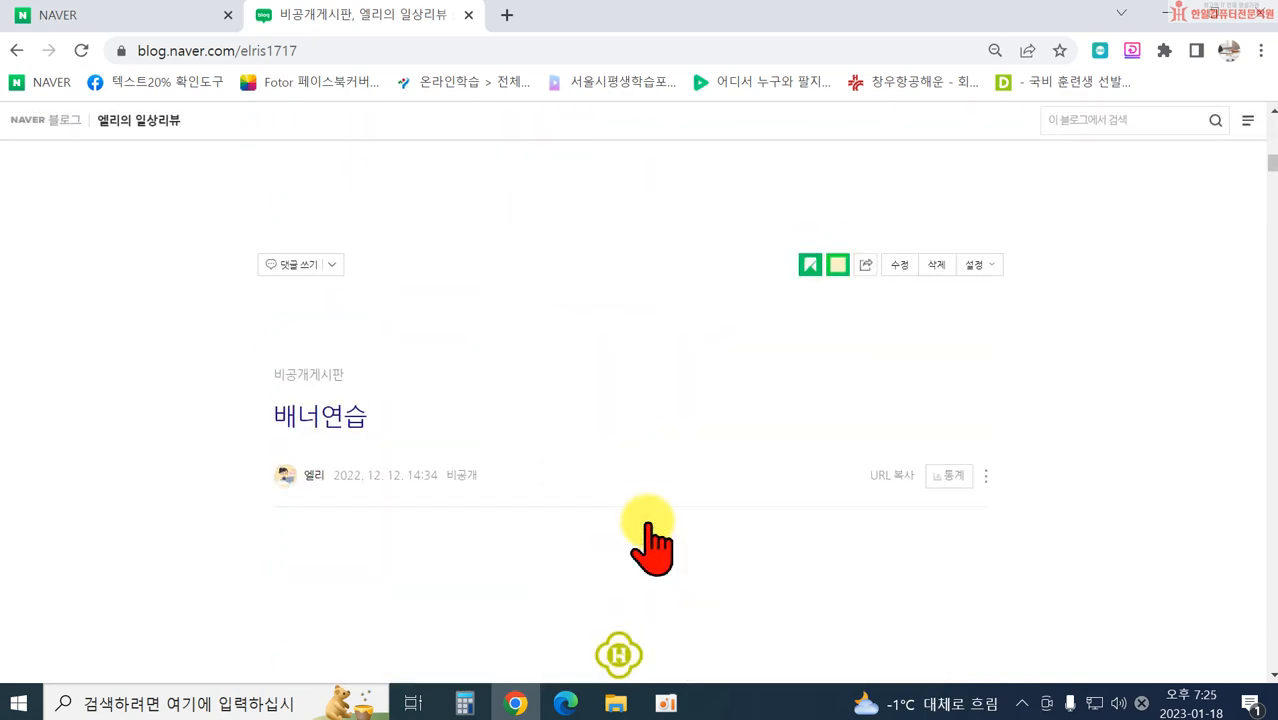
{"action": "scroll", "coordinate": [655, 540], "scroll_direction": "up", "scroll_amount": 4}
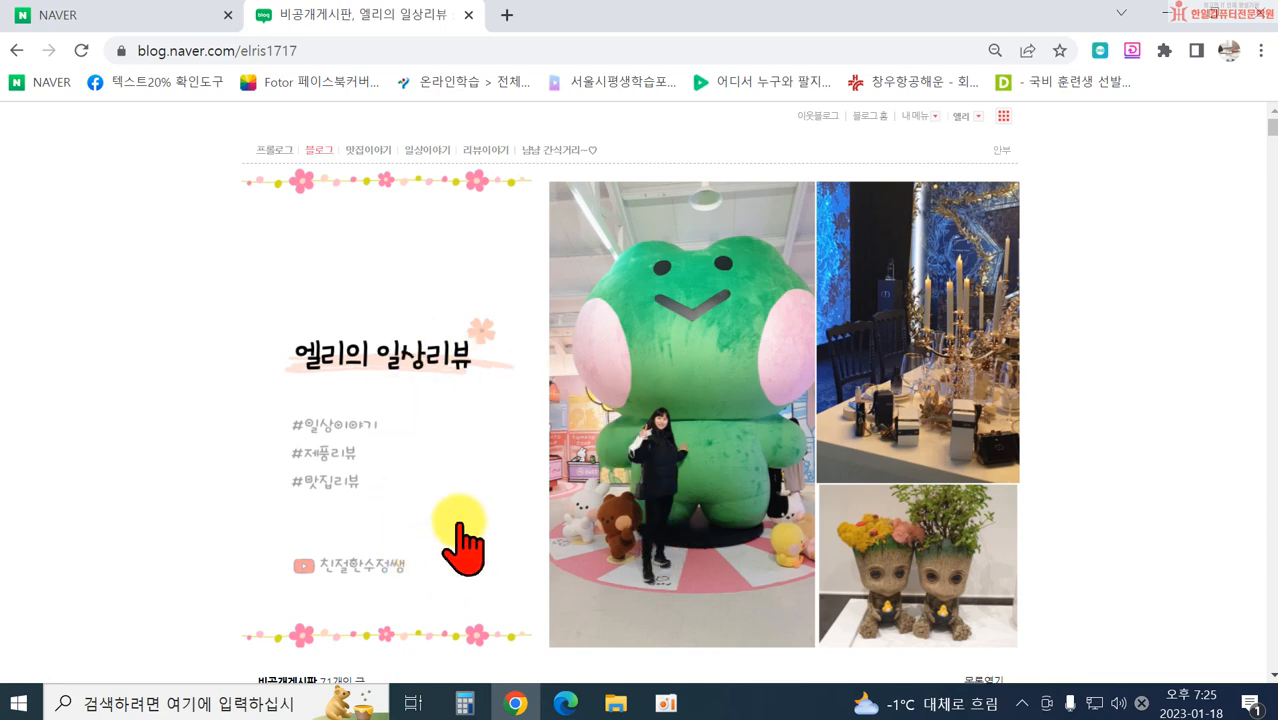
{"action": "scroll", "coordinate": [451, 531], "scroll_direction": "down", "scroll_amount": 3}
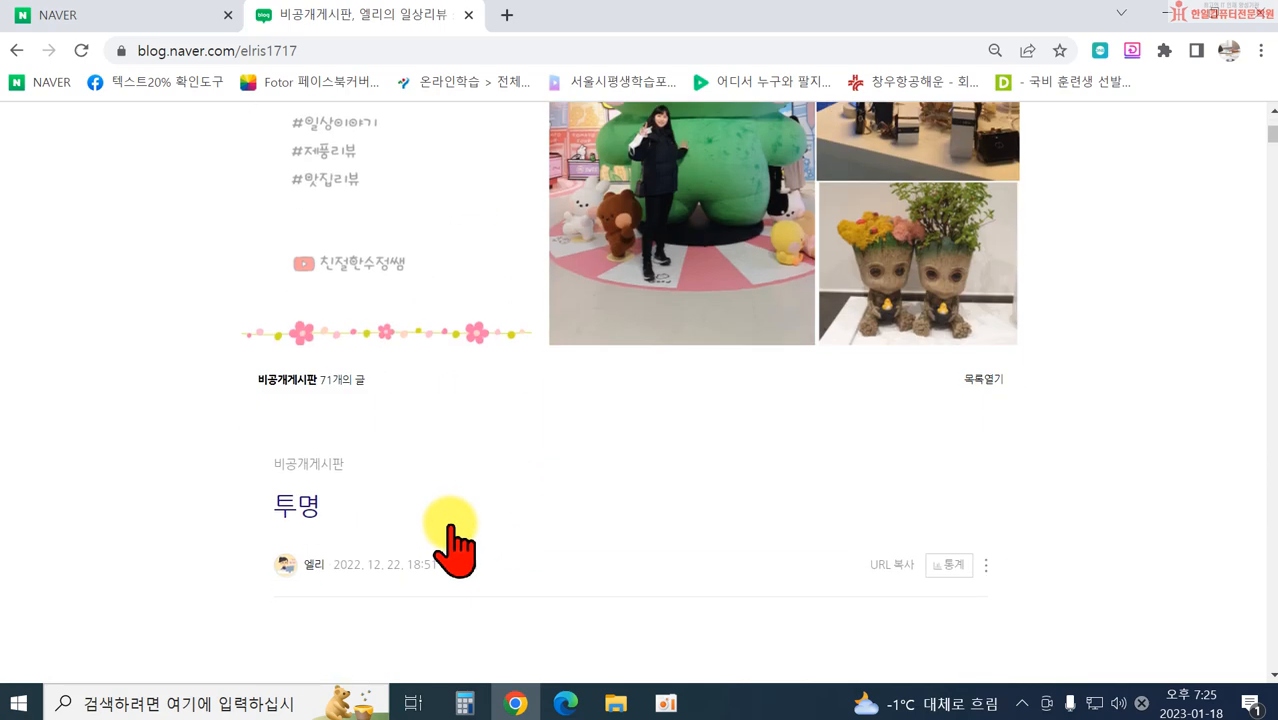
{"action": "key", "text": "F5"}
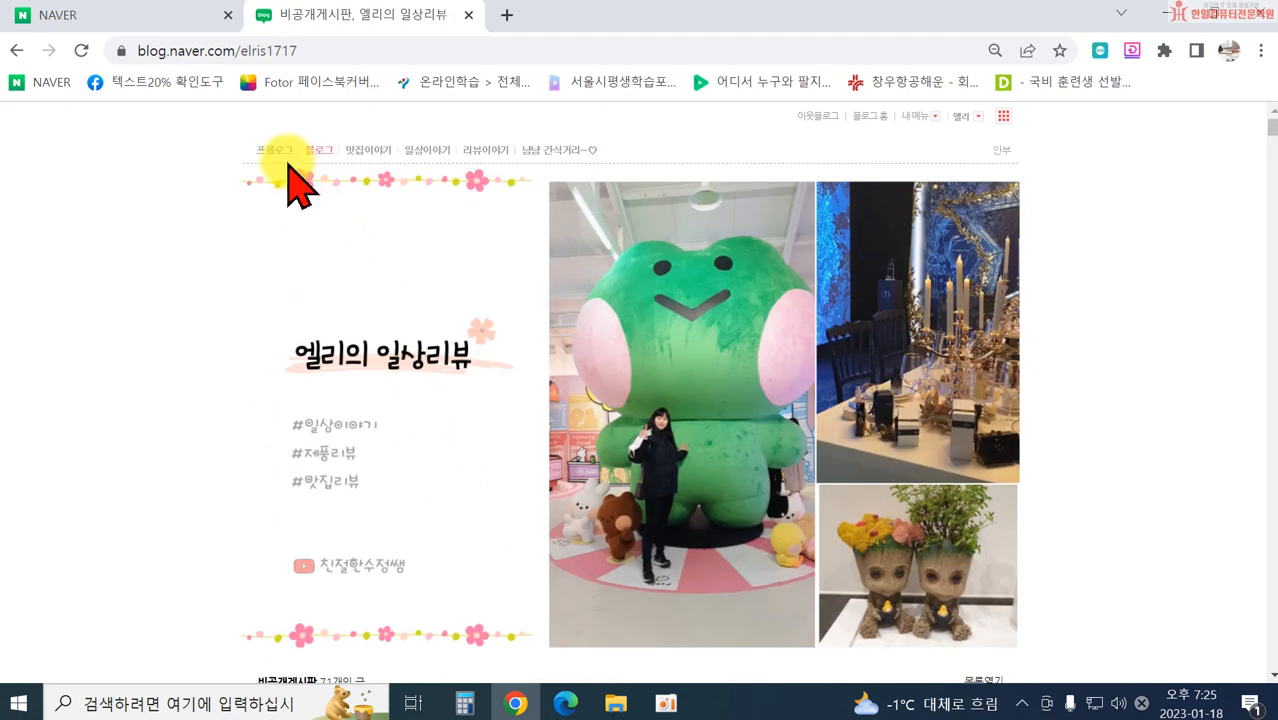
{"action": "scroll", "coordinate": [428, 440], "scroll_direction": "down", "scroll_amount": 4}
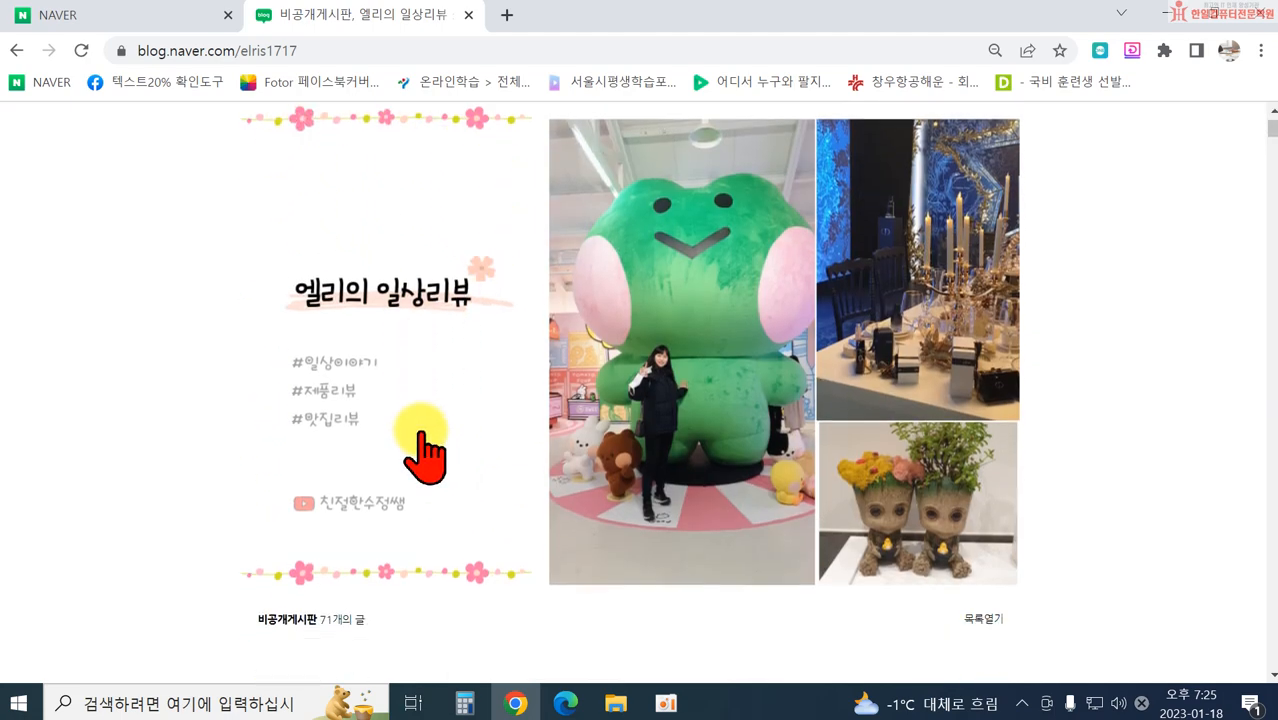
{"action": "scroll", "coordinate": [625, 515], "scroll_direction": "up", "scroll_amount": 4}
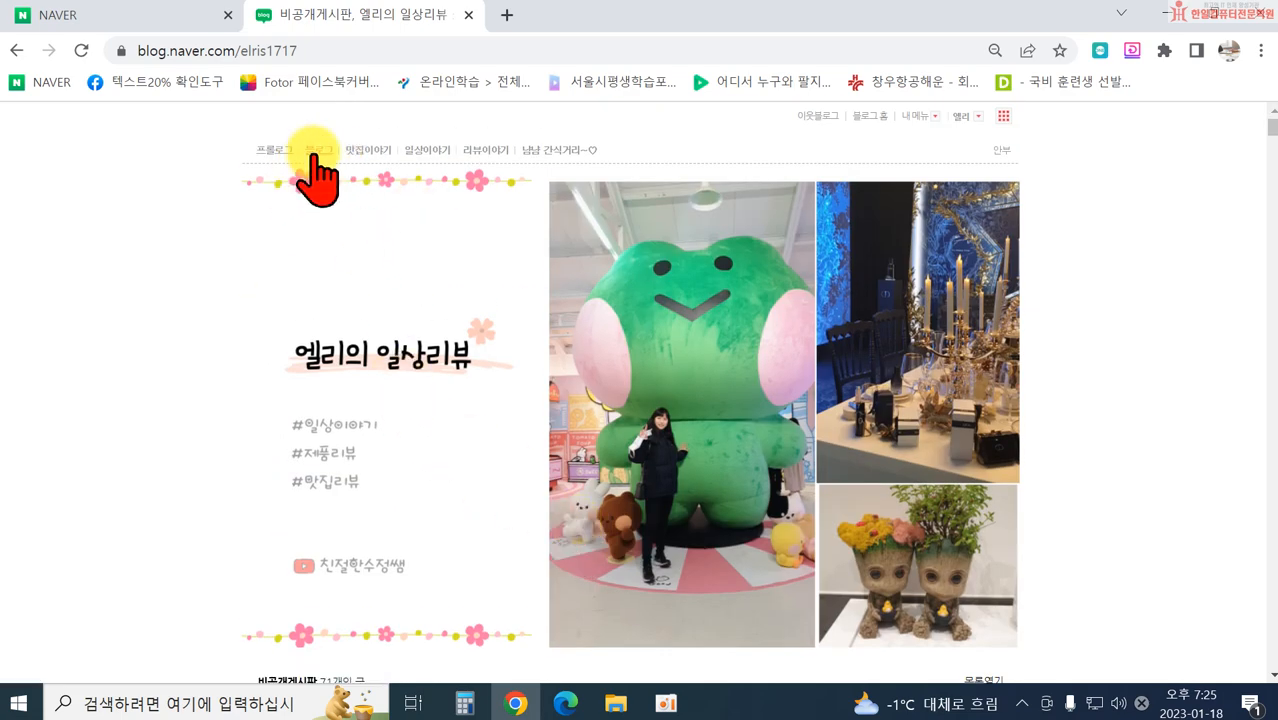
Step: Show all posts through the blog's 블로그 view, look through the post list and full posts, and return to the header
{"action": "scroll", "coordinate": [477, 450], "scroll_direction": "down", "scroll_amount": 1}
{"action": "scroll", "coordinate": [480, 470], "scroll_direction": "down", "scroll_amount": 5}
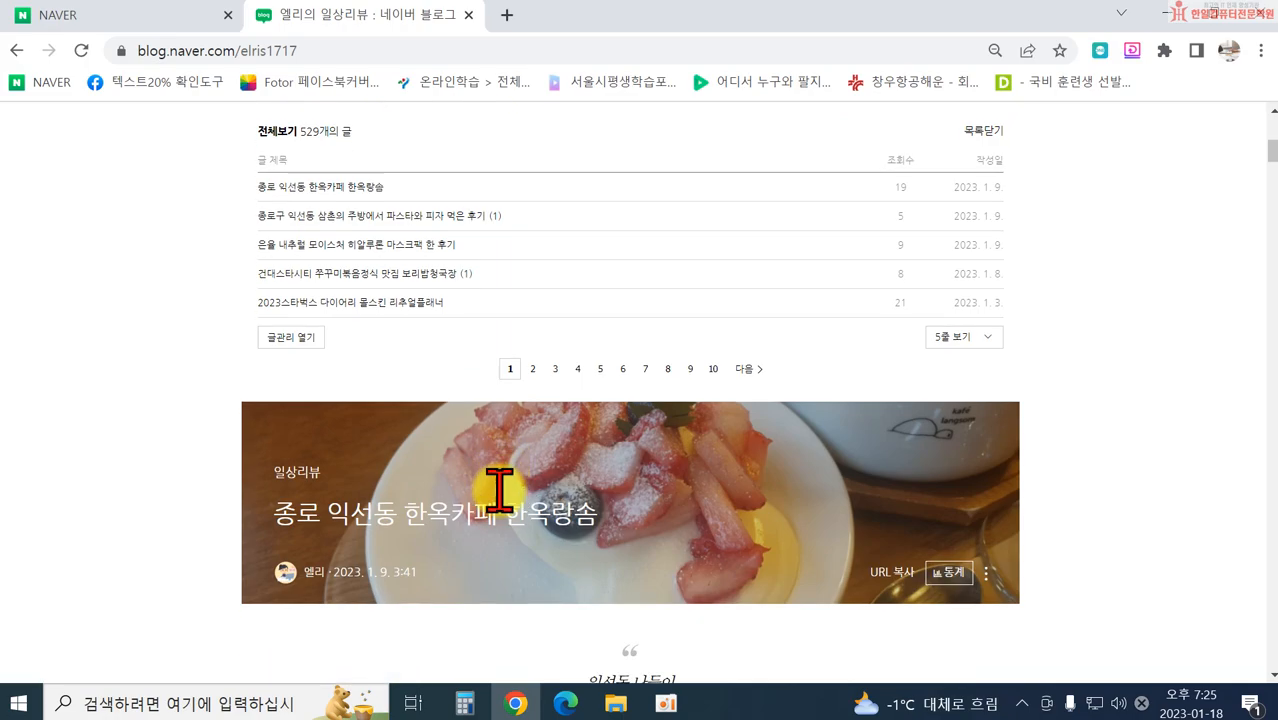
{"action": "left_click", "coordinate": [499, 485]}
{"action": "scroll", "coordinate": [503, 515], "scroll_direction": "down", "scroll_amount": 20}
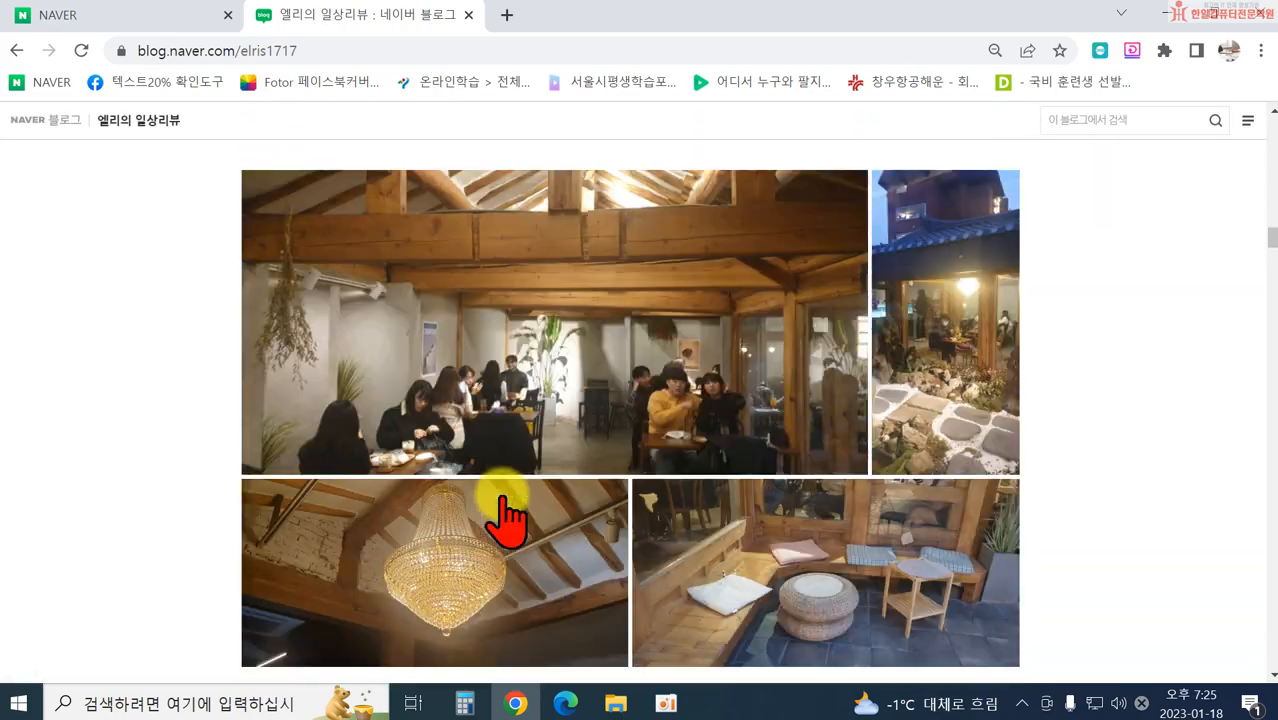
{"action": "scroll", "coordinate": [503, 515], "scroll_direction": "down", "scroll_amount": 20}
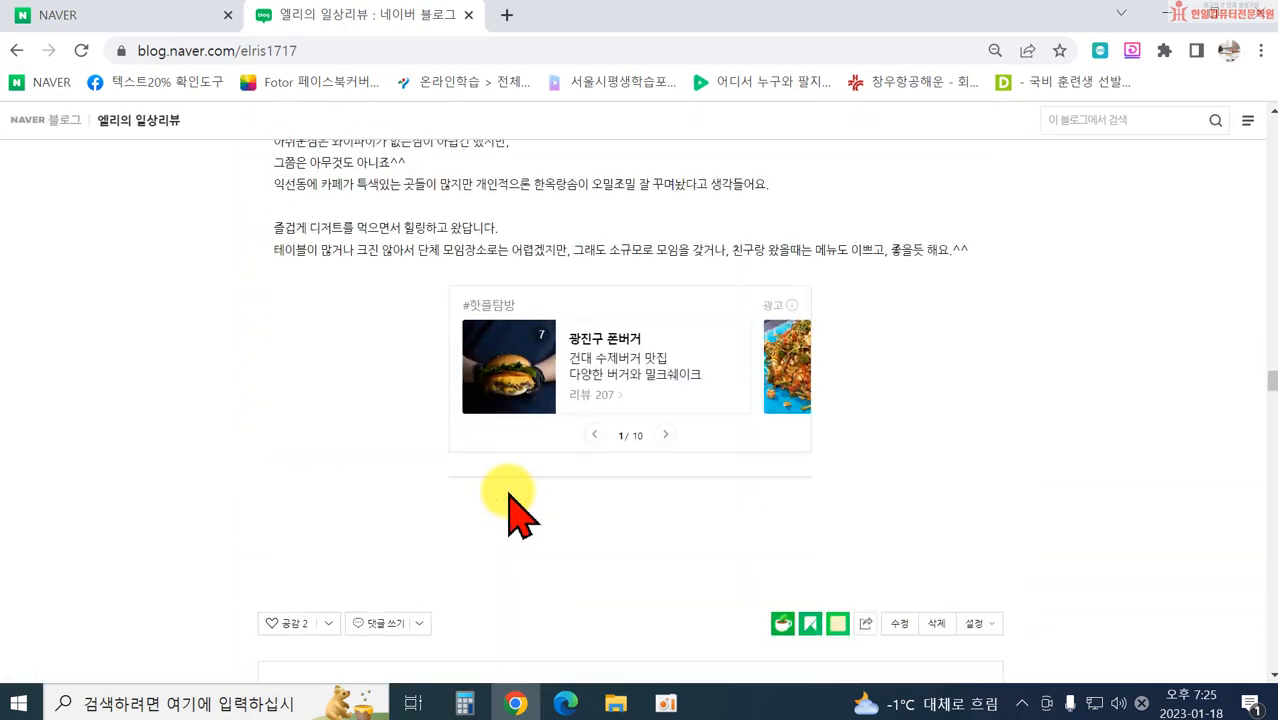
{"action": "scroll", "coordinate": [505, 497], "scroll_direction": "down", "scroll_amount": 20}
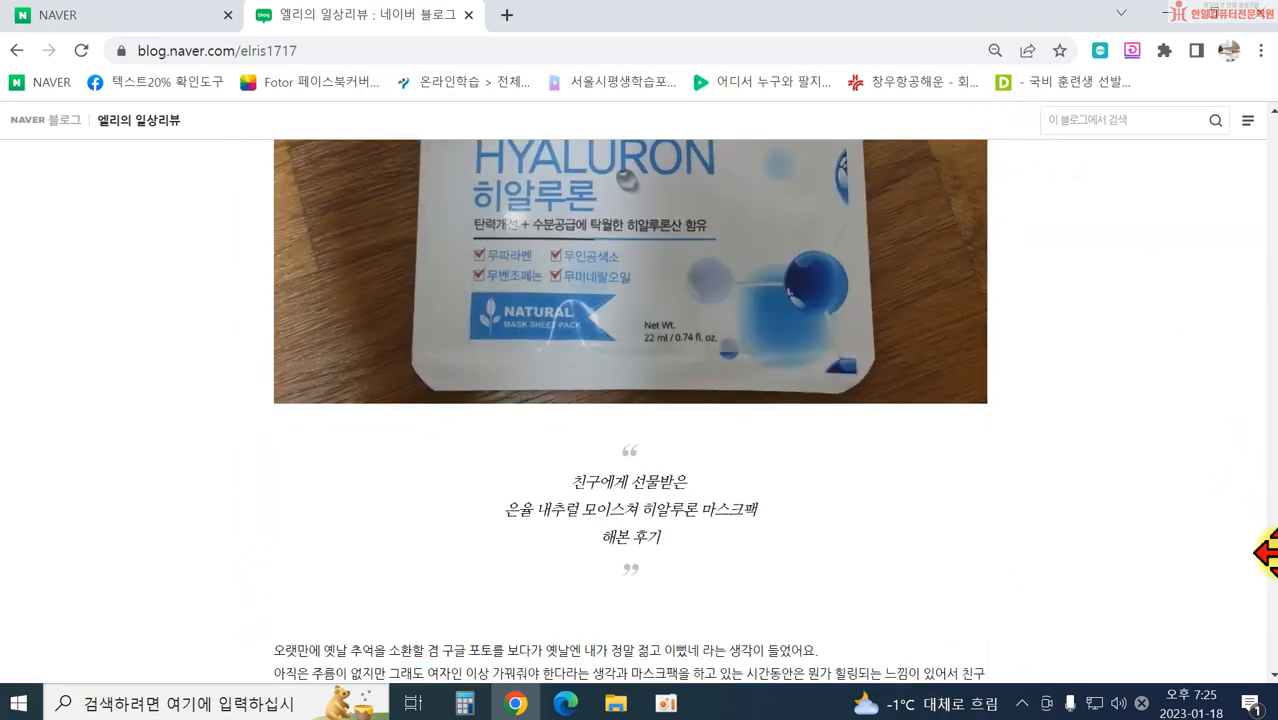
{"action": "left_click_drag", "start_coordinate": [1266, 552], "coordinate": [1268, 130]}
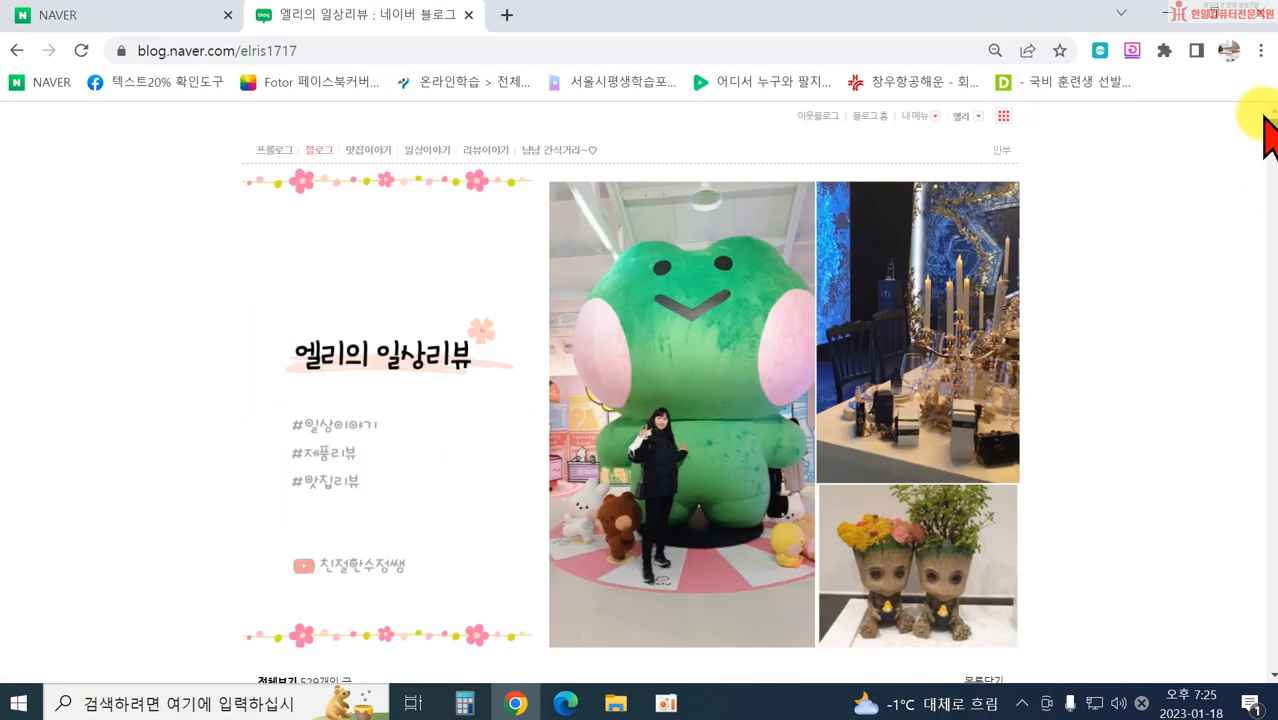
Step: Open the blog's 상단메뉴 설정 management page and examine the usage and main-menu options for 프롤로그 and 블로그
{"action": "left_click", "coordinate": [915, 116]}
{"action": "left_click", "coordinate": [908, 173]}
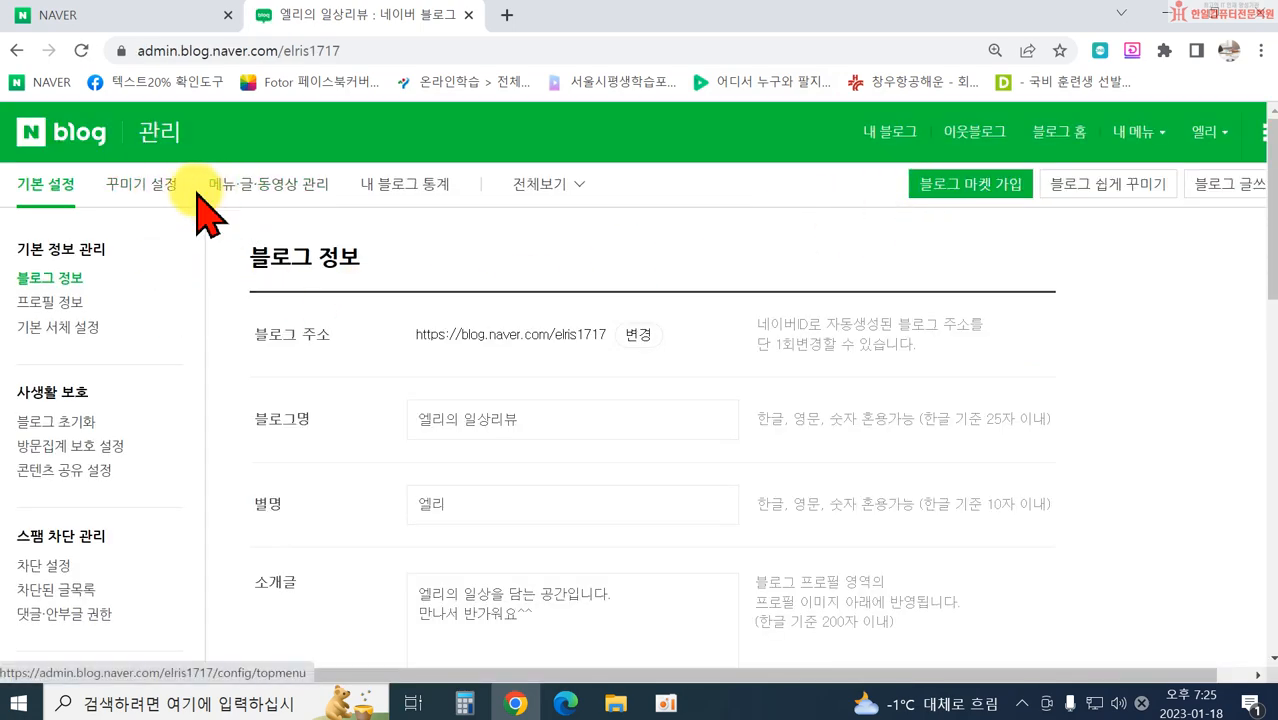
{"action": "left_click", "coordinate": [255, 200]}
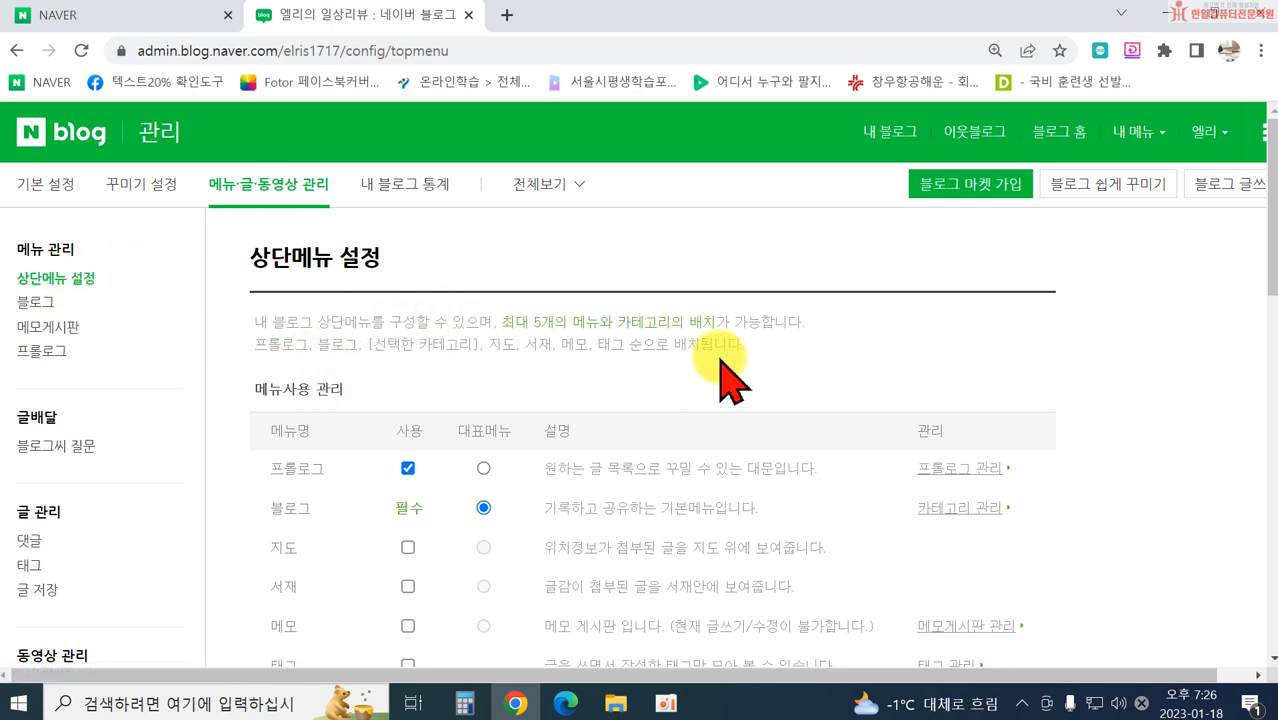
{"action": "scroll", "coordinate": [730, 382], "scroll_direction": "down", "scroll_amount": 2}
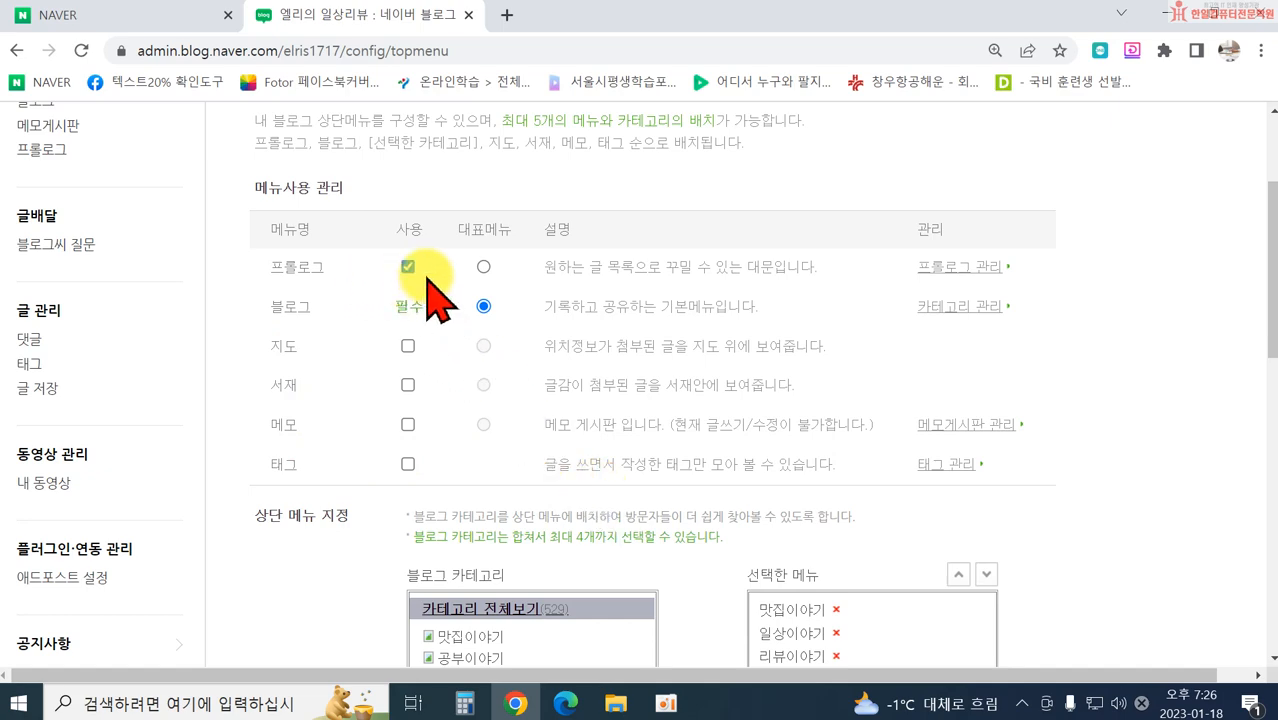
{"action": "scroll", "coordinate": [456, 214], "scroll_direction": "up", "scroll_amount": 2}
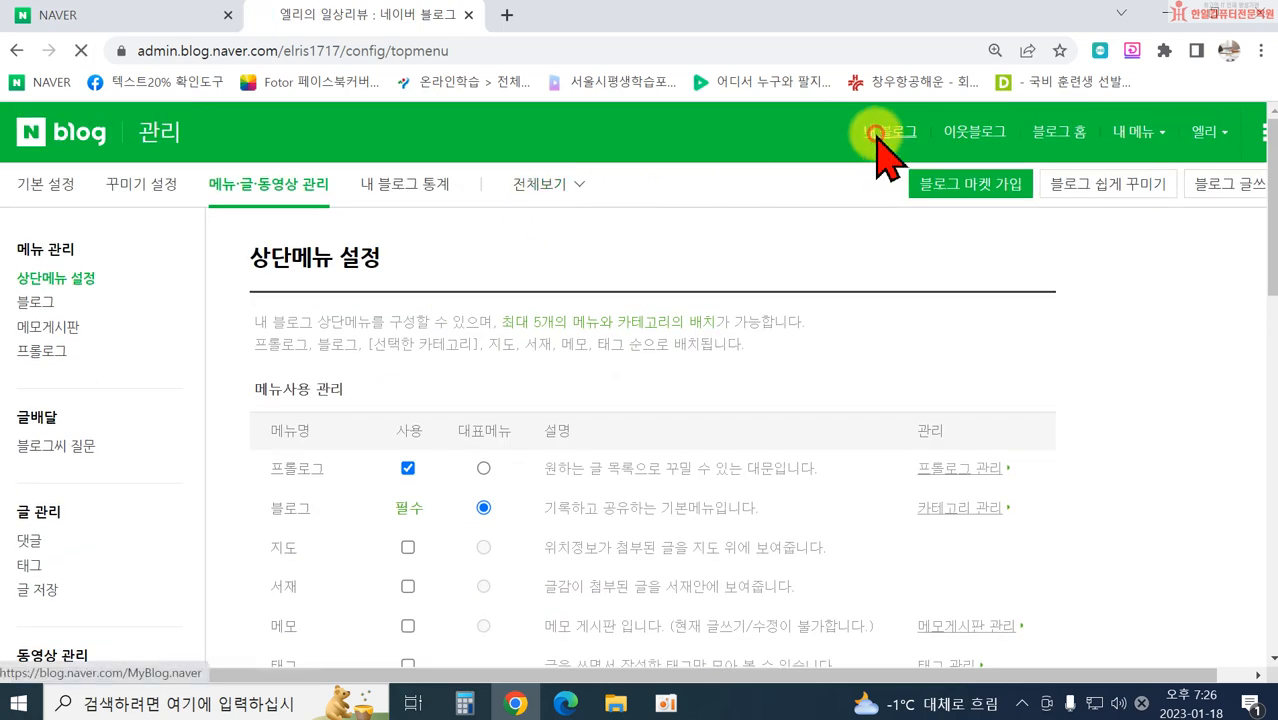
Step: Go back to the blog, open its 프롤로그 page, and look through the post sections
{"action": "left_click", "coordinate": [866, 131]}
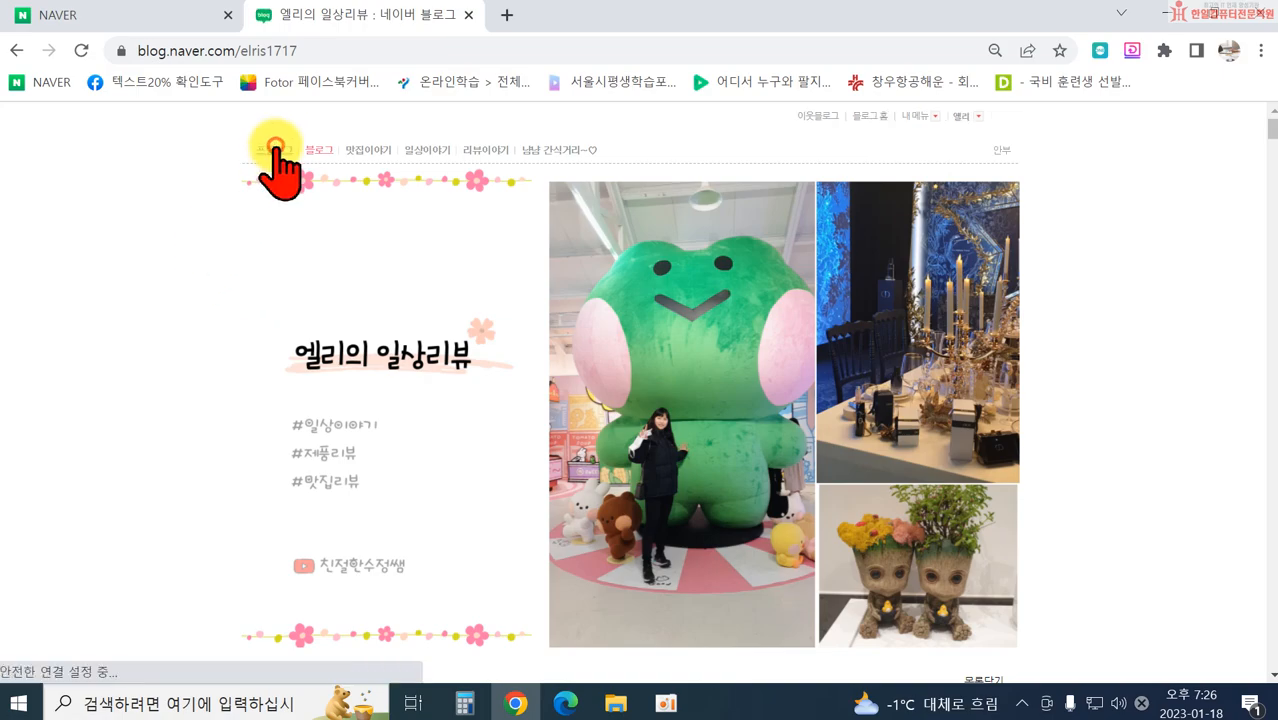
{"action": "scroll", "coordinate": [862, 391], "scroll_direction": "down", "scroll_amount": 10}
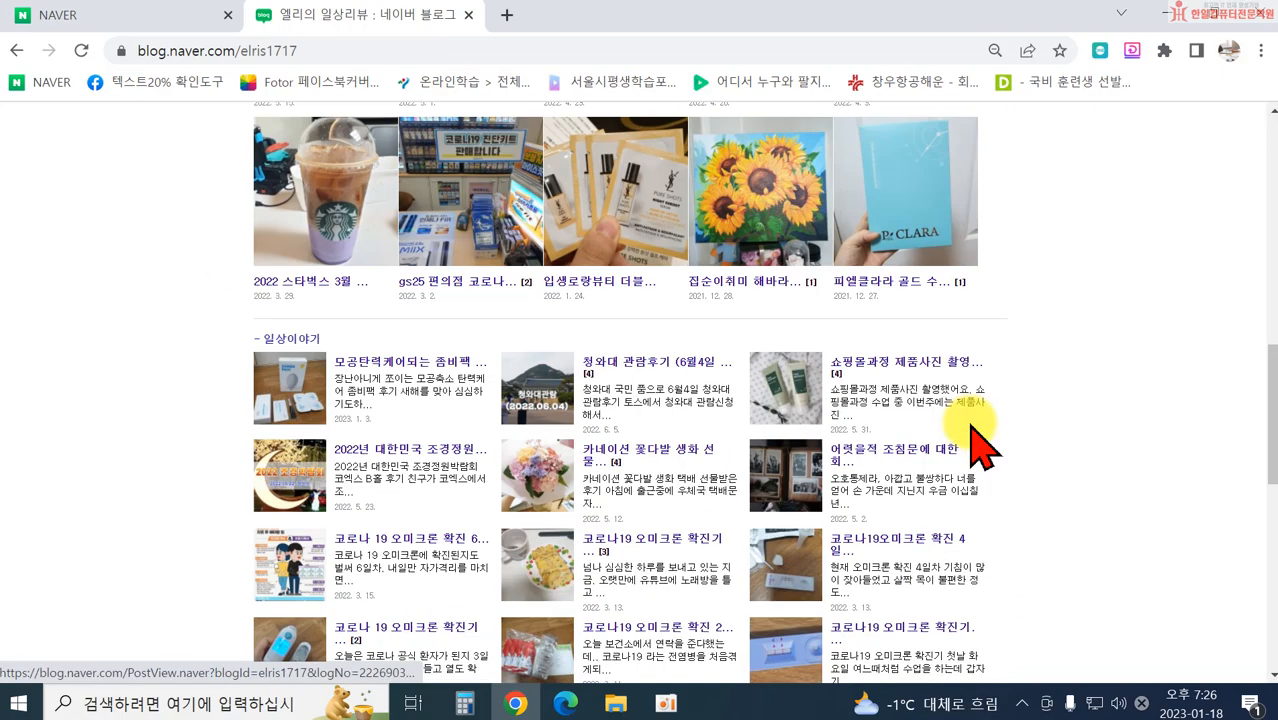
Step: Look through the 프롤로그 page's image list, 일상이야기 and 최신 글 sections and return to the header
{"action": "scroll", "coordinate": [985, 450], "scroll_direction": "up", "scroll_amount": 8}
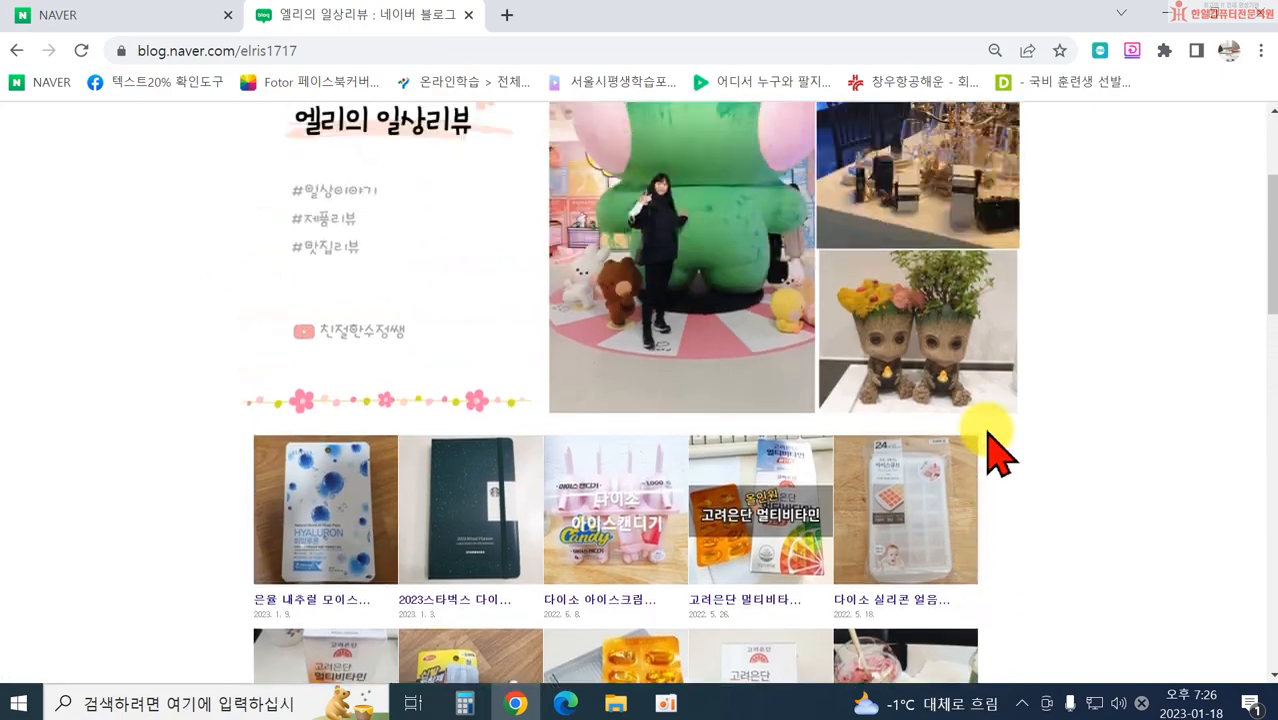
{"action": "scroll", "coordinate": [599, 434], "scroll_direction": "up", "scroll_amount": 2}
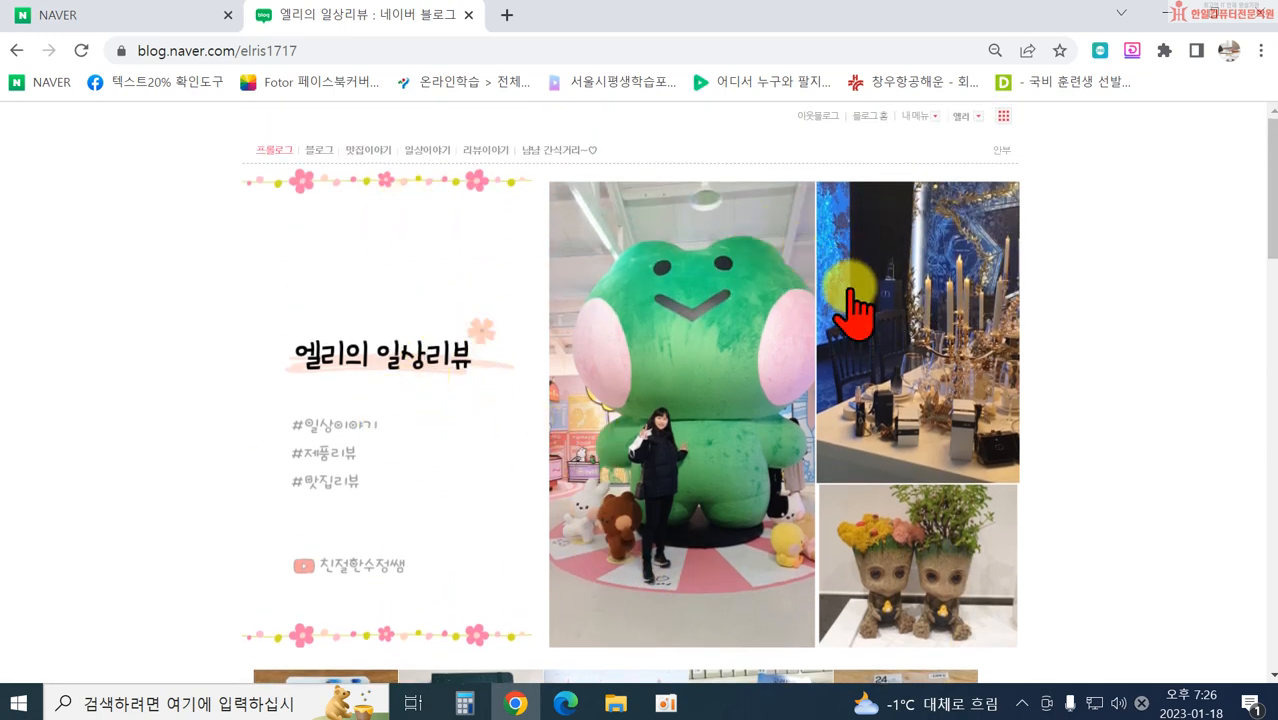
{"action": "scroll", "coordinate": [964, 462], "scroll_direction": "down", "scroll_amount": 4}
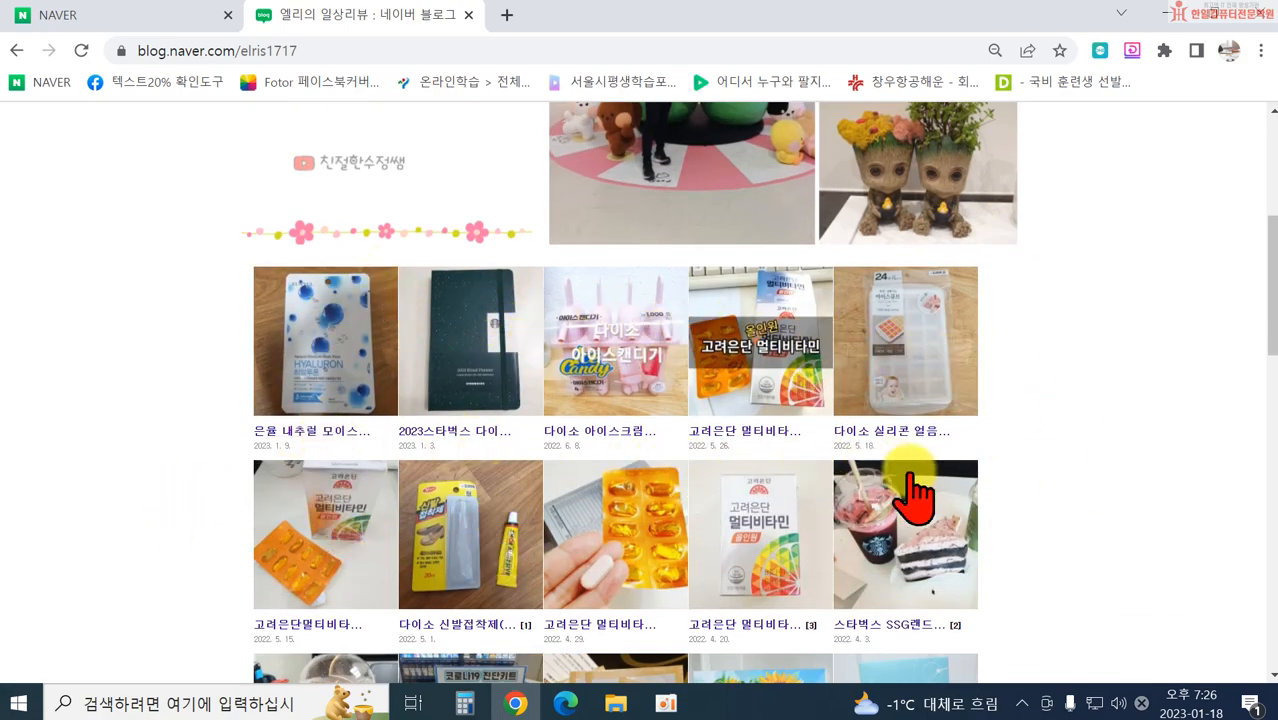
{"action": "scroll", "coordinate": [390, 466], "scroll_direction": "down", "scroll_amount": 2}
{"action": "scroll", "coordinate": [390, 466], "scroll_direction": "down", "scroll_amount": 3}
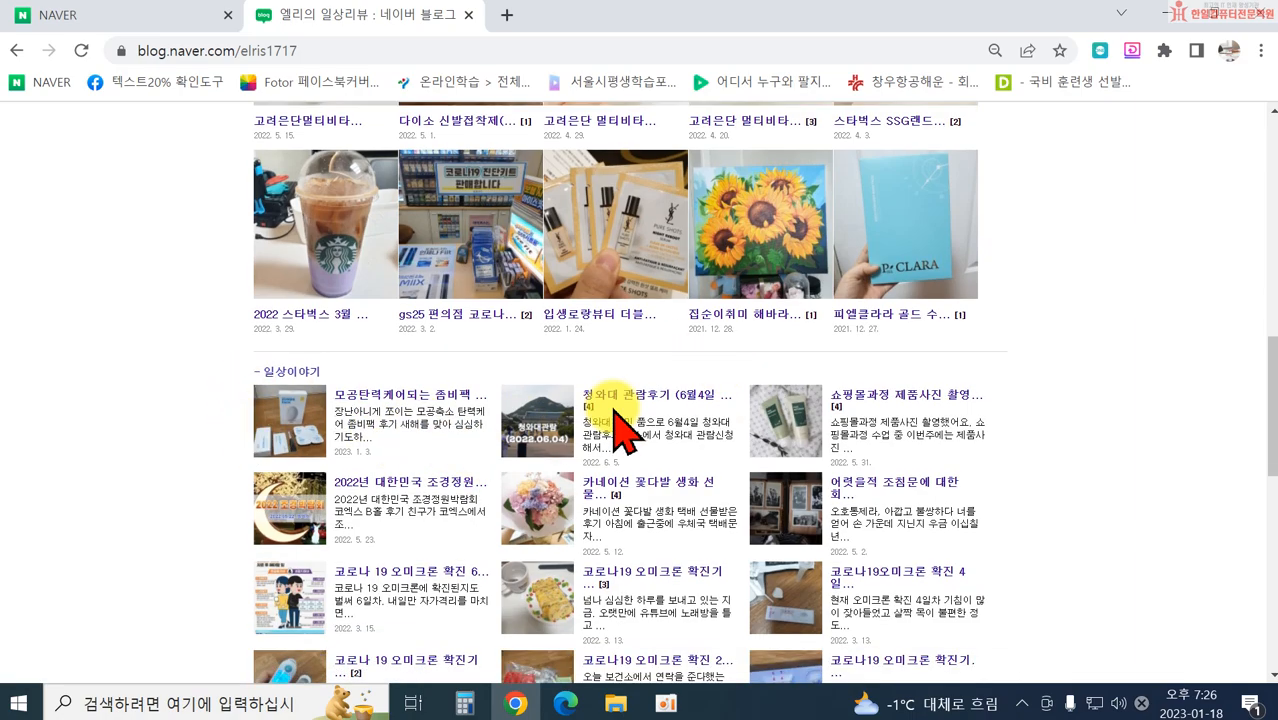
{"action": "scroll", "coordinate": [770, 474], "scroll_direction": "down", "scroll_amount": 3}
{"action": "scroll", "coordinate": [842, 530], "scroll_direction": "down", "scroll_amount": 2}
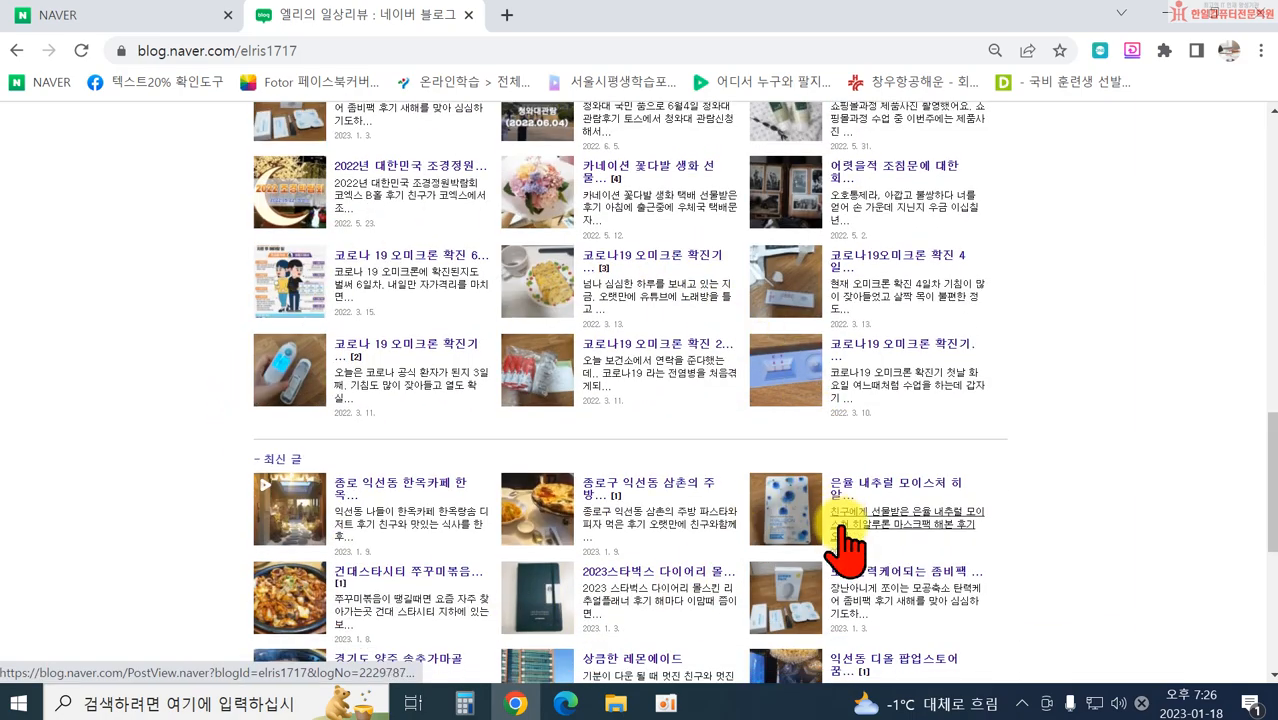
{"action": "scroll", "coordinate": [860, 483], "scroll_direction": "up", "scroll_amount": 10}
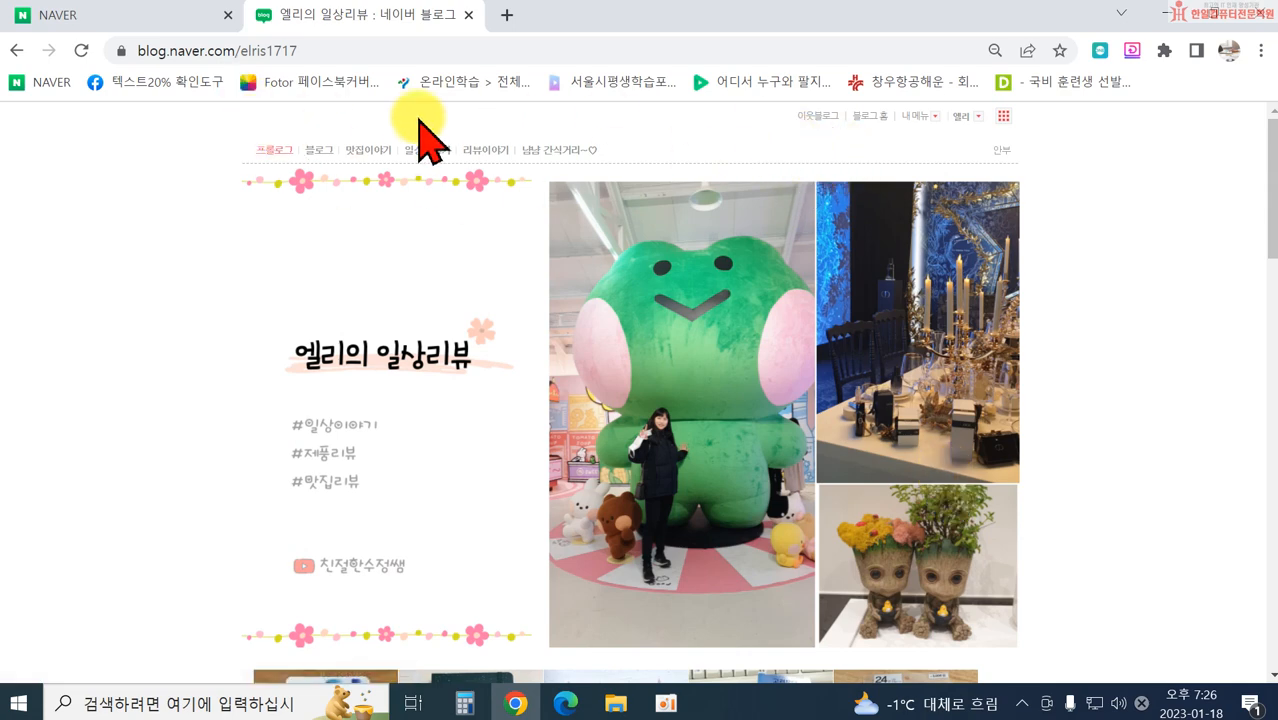
Step: Open the blog's 프롤로그 management page and examine the view settings for the 글 강조 and 이미지 강조 layouts
{"action": "left_click", "coordinate": [319, 152]}
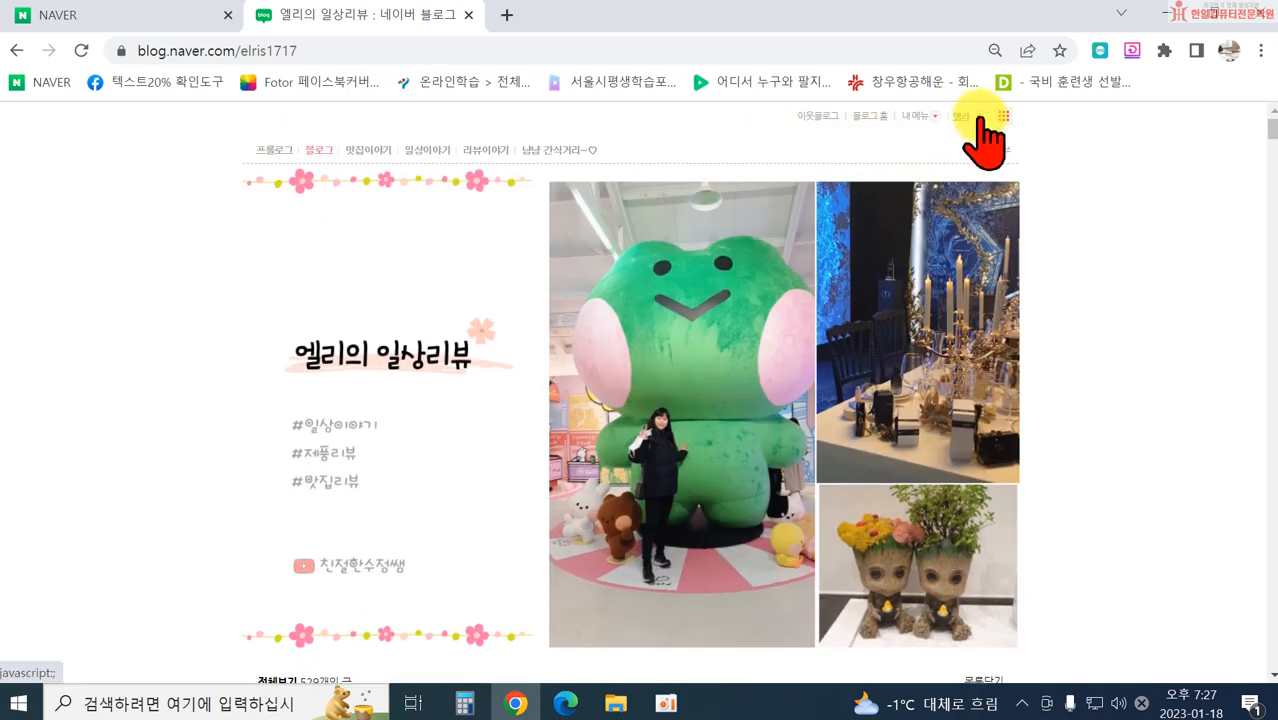
{"action": "left_click", "coordinate": [916, 116]}
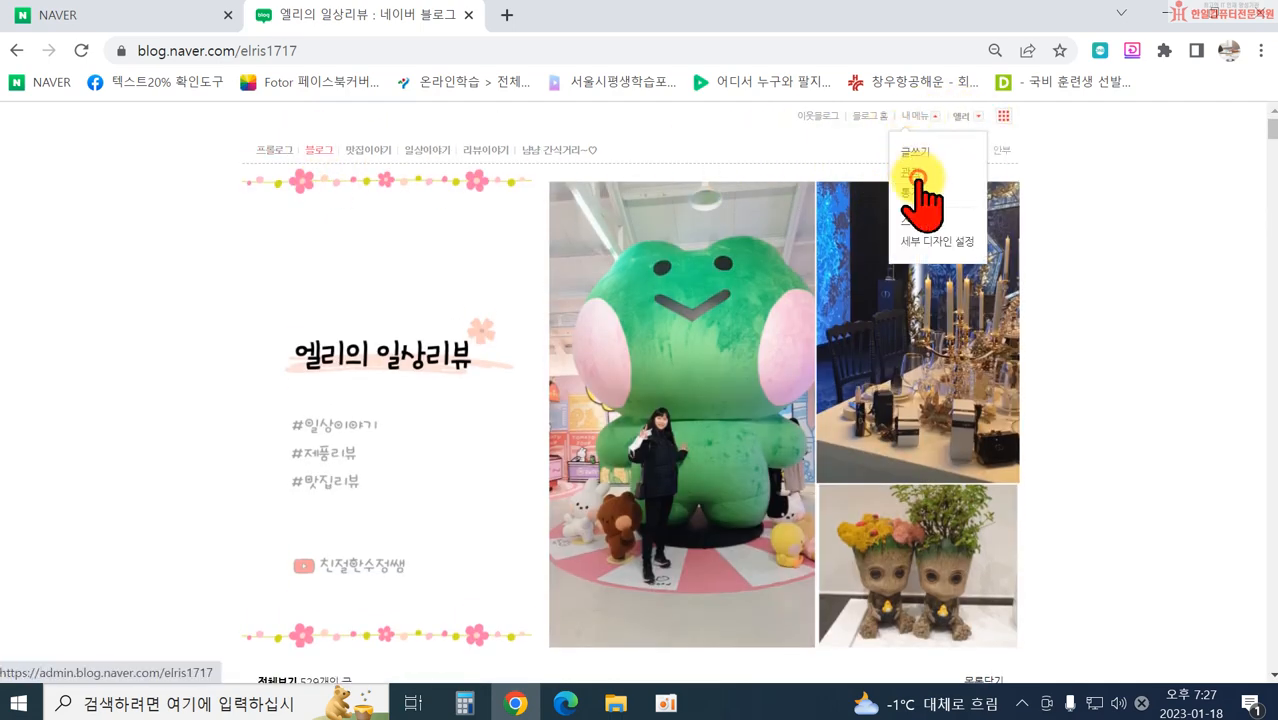
{"action": "left_click", "coordinate": [914, 178]}
{"action": "left_click", "coordinate": [226, 200]}
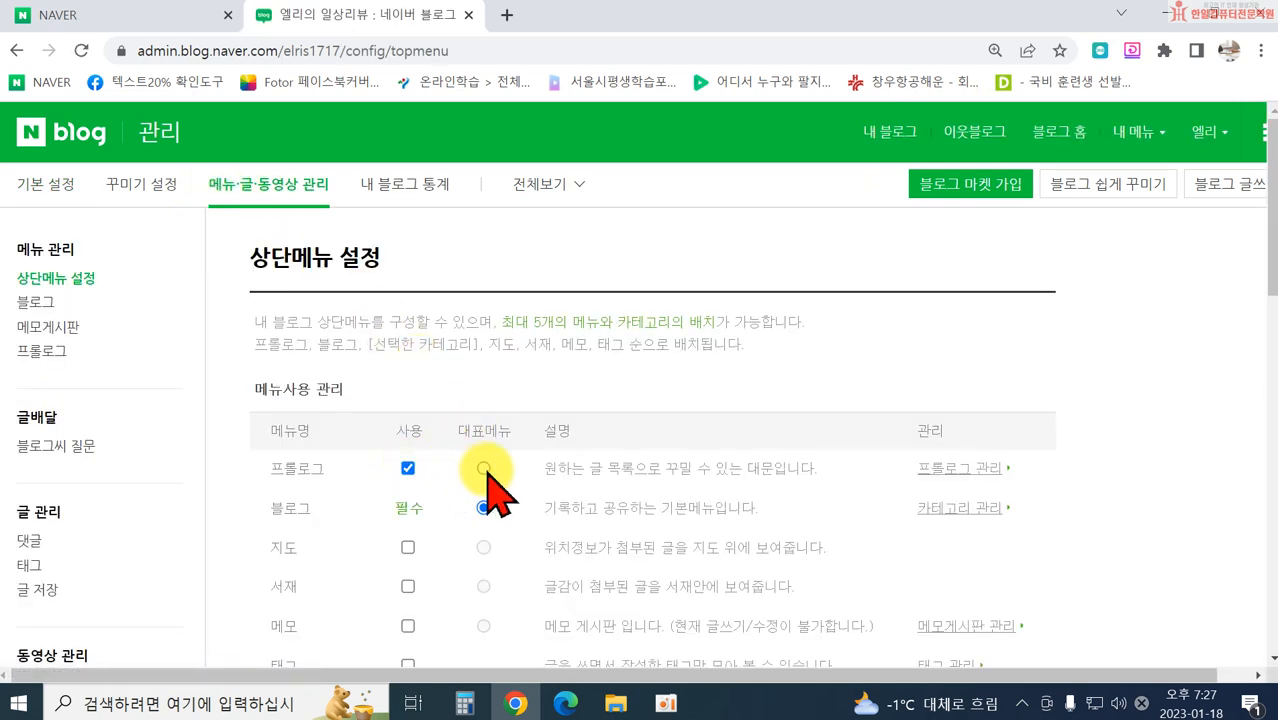
{"action": "left_click", "coordinate": [945, 470]}
{"action": "scroll", "coordinate": [552, 336], "scroll_direction": "down", "scroll_amount": 2}
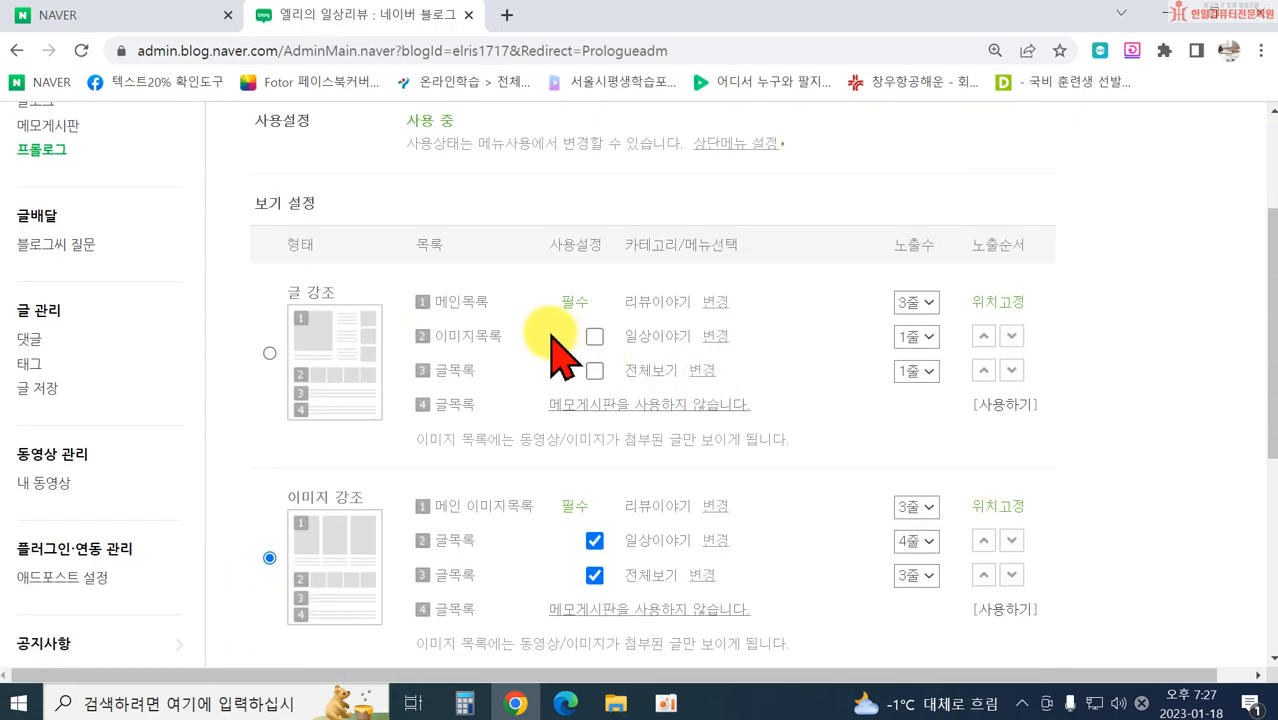
{"action": "scroll", "coordinate": [470, 370], "scroll_direction": "down", "scroll_amount": 1}
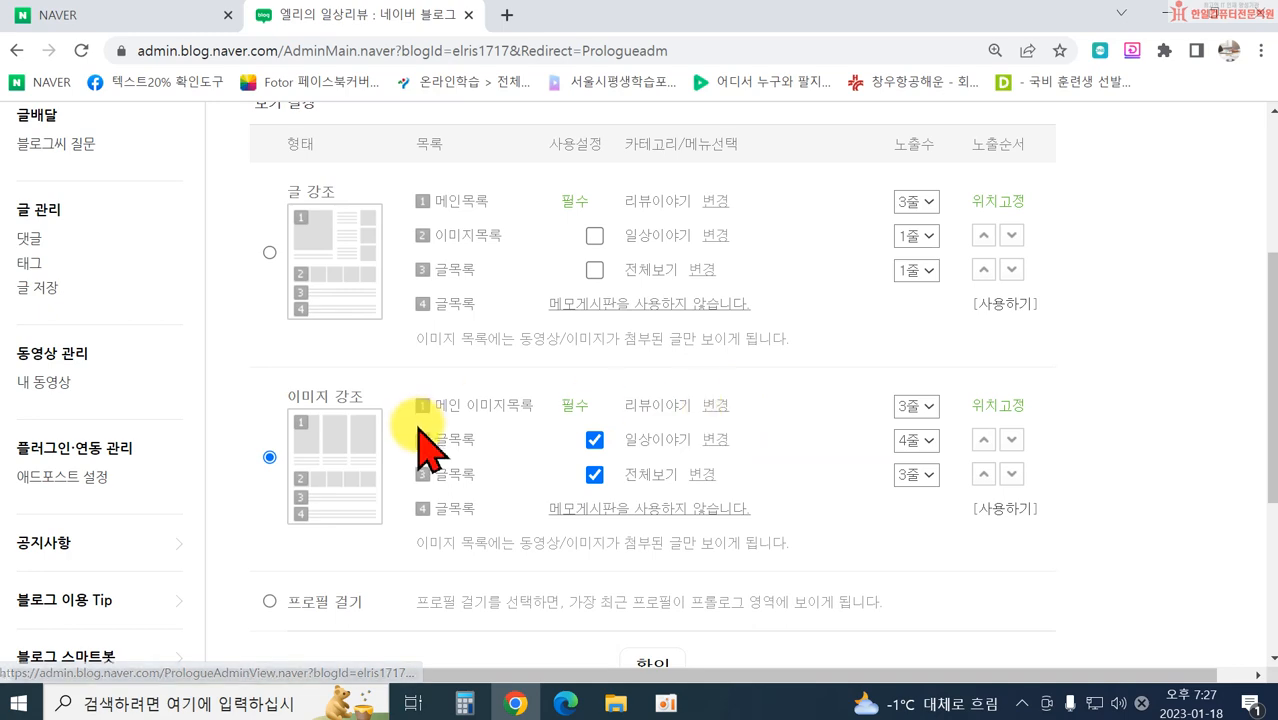
{"action": "left_click", "coordinate": [716, 406]}
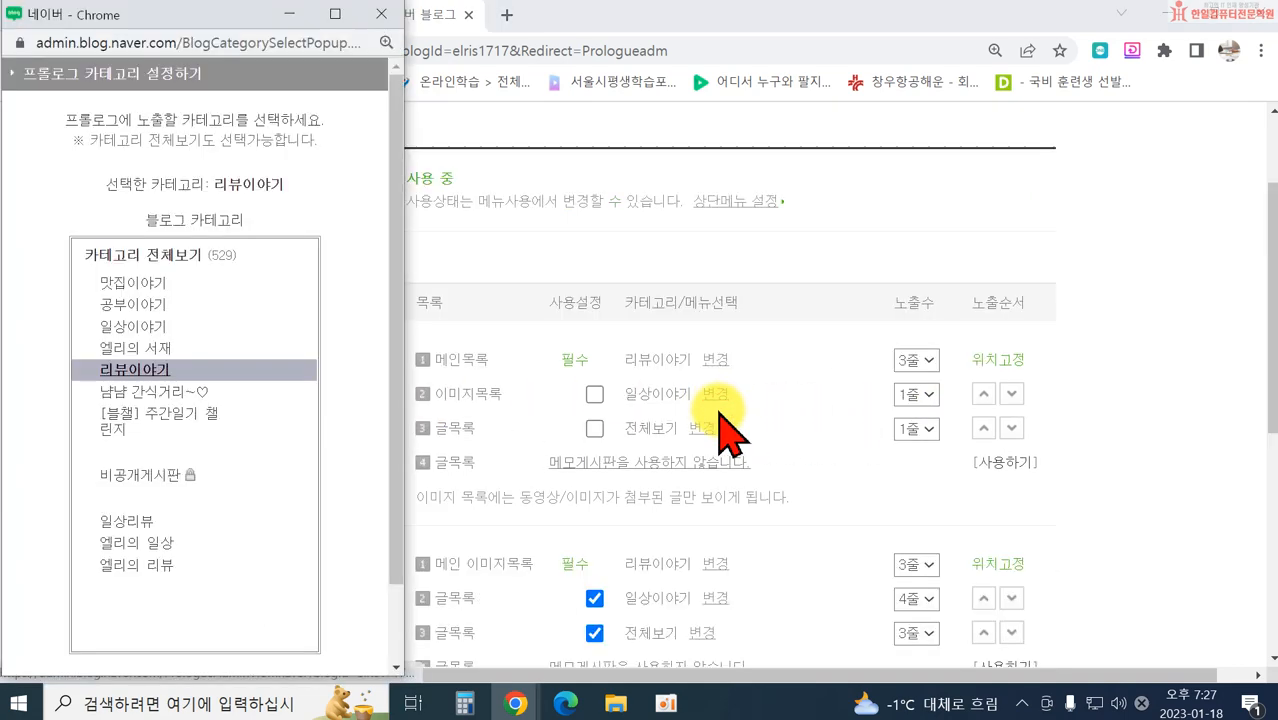
{"action": "left_click", "coordinate": [193, 326]}
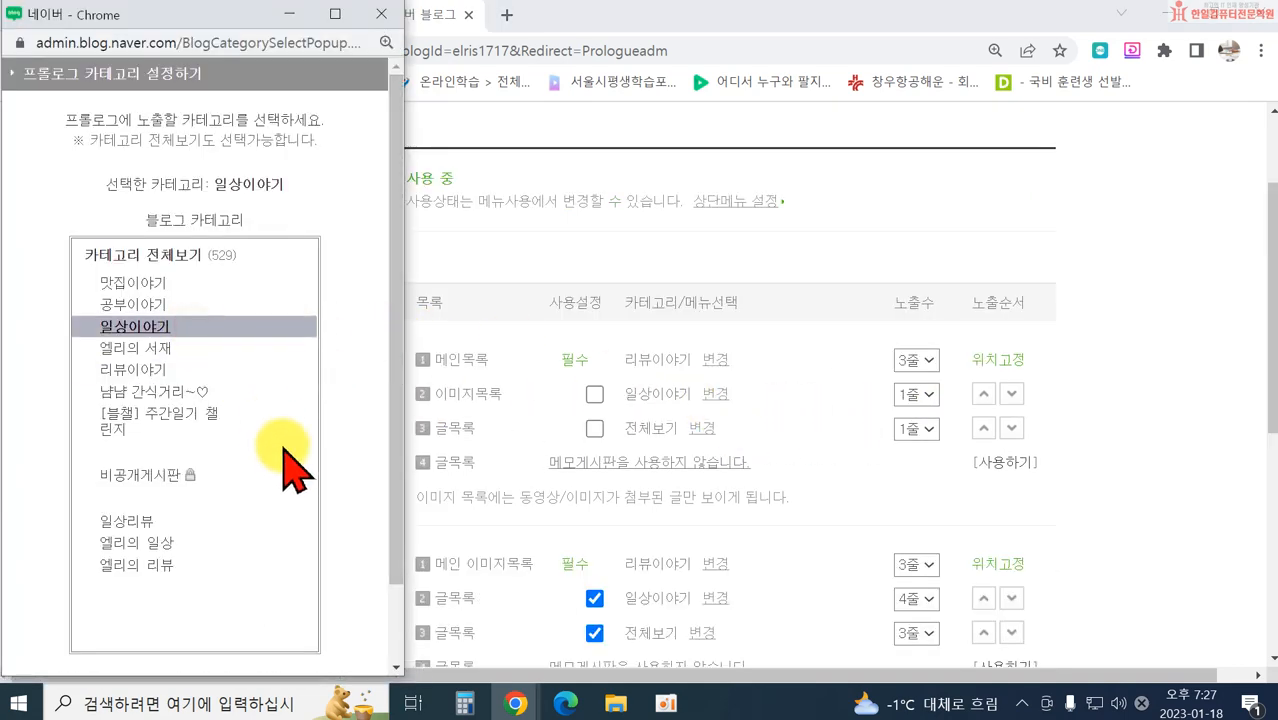
{"action": "scroll", "coordinate": [351, 507], "scroll_direction": "down", "scroll_amount": 1}
{"action": "scroll", "coordinate": [351, 507], "scroll_direction": "down", "scroll_amount": 1}
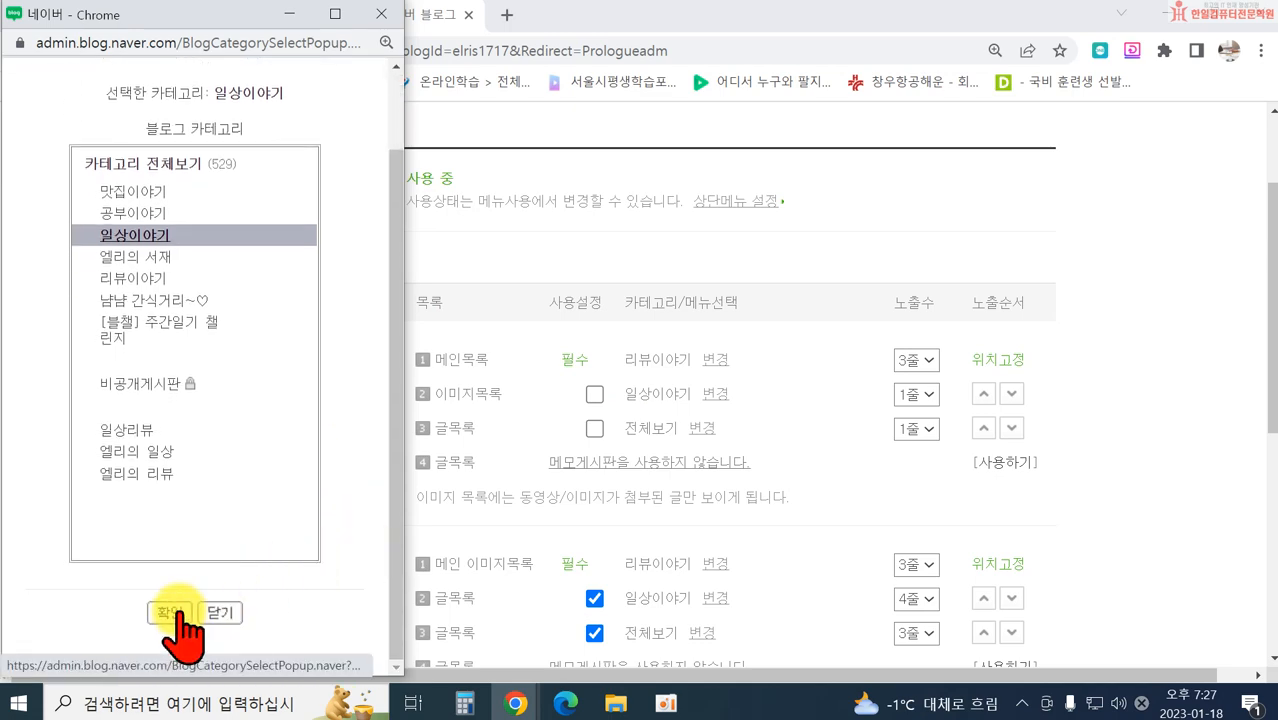
{"action": "left_click", "coordinate": [381, 14]}
Step: Save the prologue settings with the 이미지 강조 layout selected
{"action": "scroll", "coordinate": [612, 540], "scroll_direction": "down", "scroll_amount": 2}
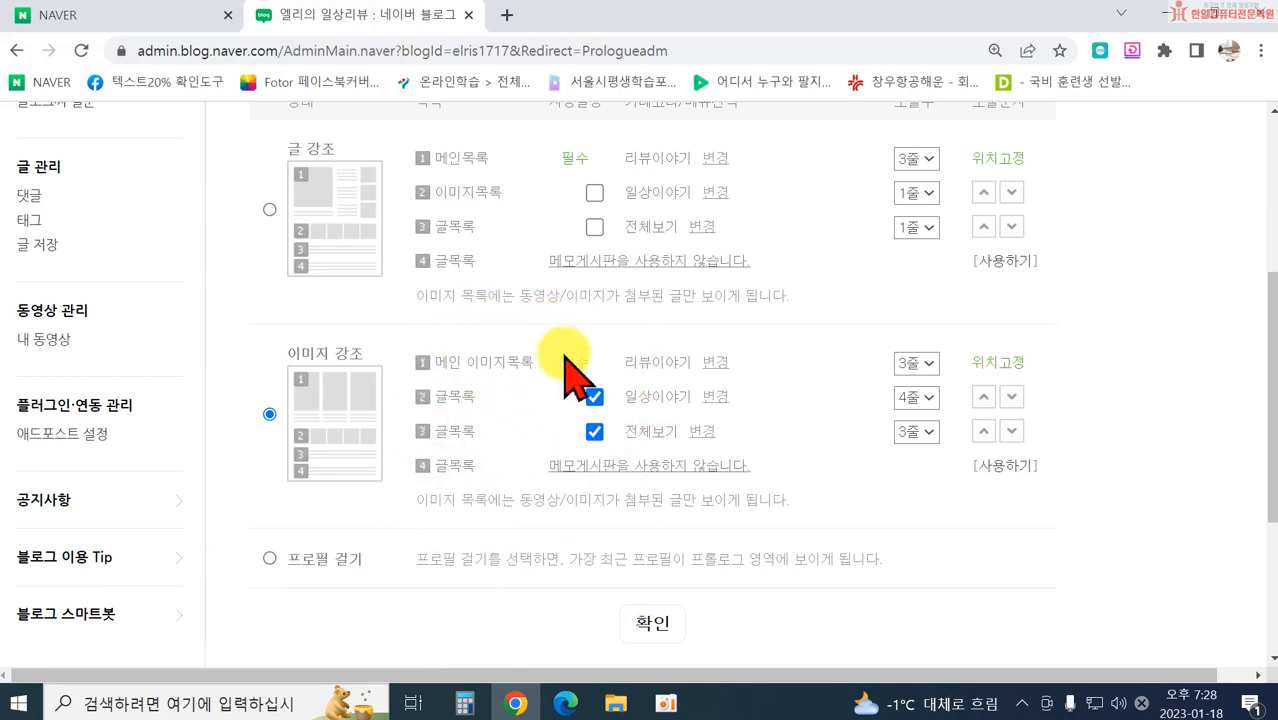
{"action": "scroll", "coordinate": [394, 371], "scroll_direction": "up", "scroll_amount": 4}
{"action": "scroll", "coordinate": [499, 385], "scroll_direction": "down", "scroll_amount": 5}
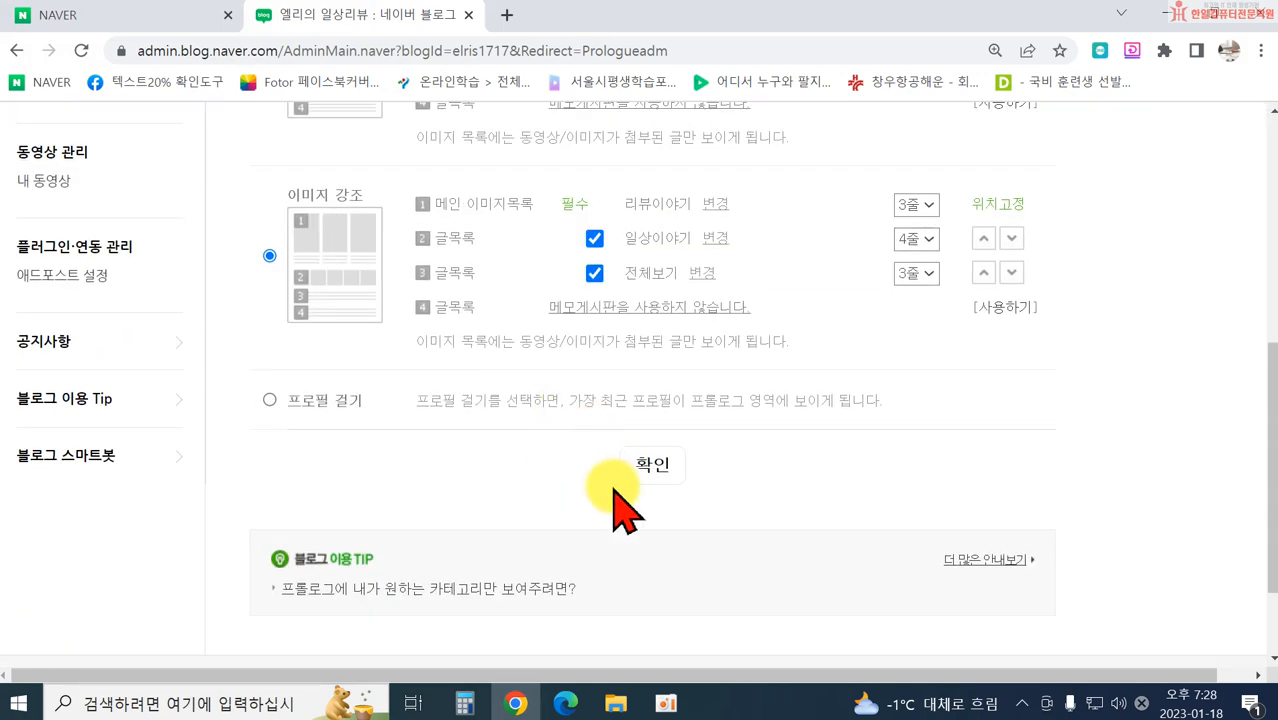
{"action": "scroll", "coordinate": [614, 492], "scroll_direction": "down", "scroll_amount": 2}
{"action": "left_click", "coordinate": [646, 338]}
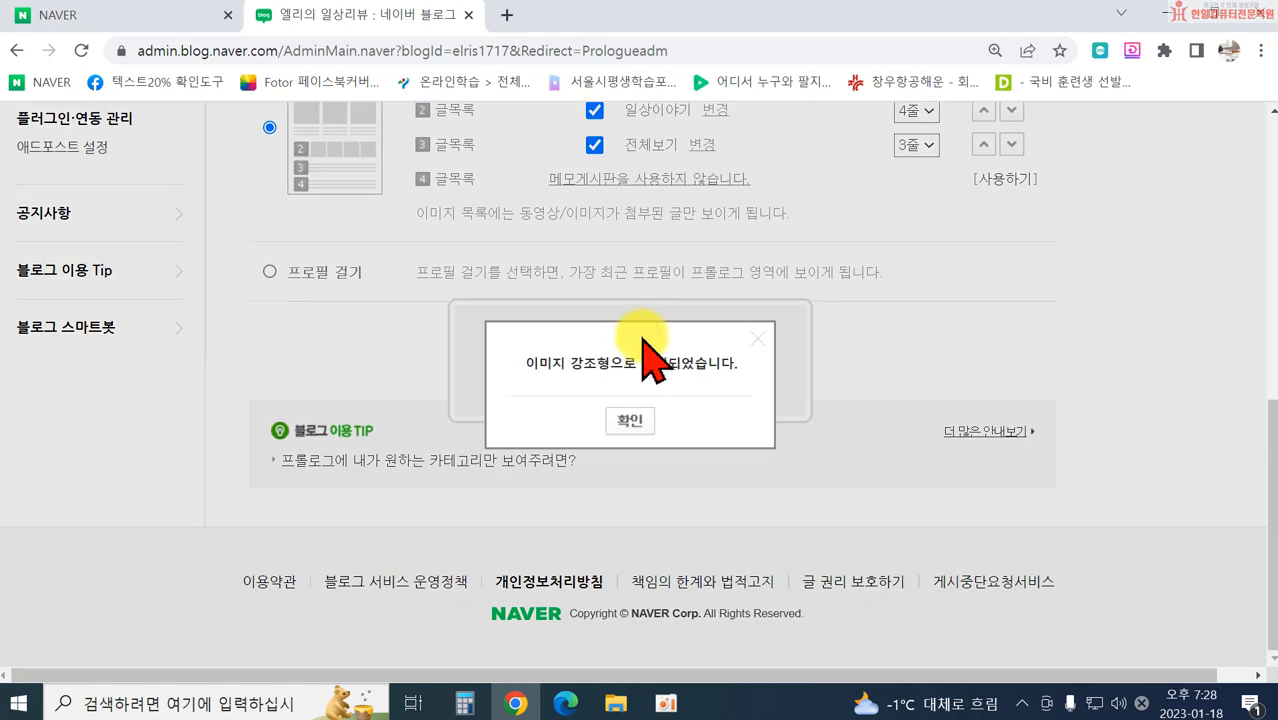
{"action": "left_click", "coordinate": [633, 421]}
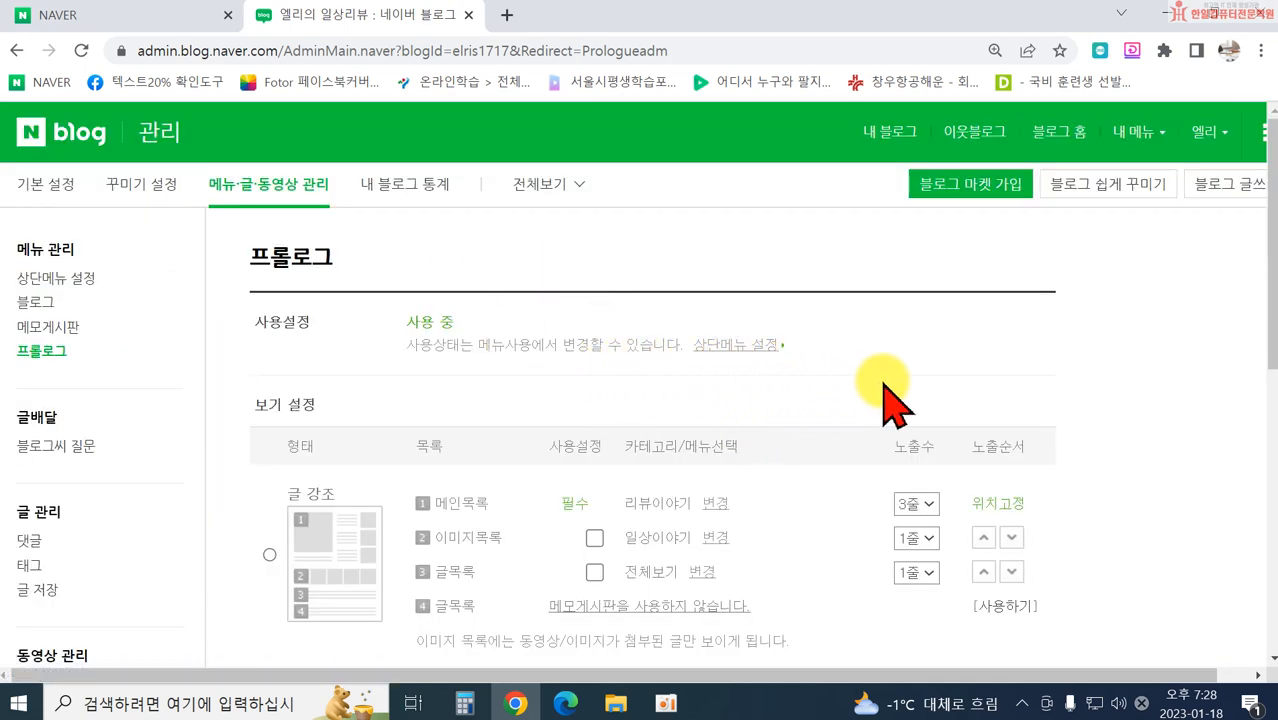
Step: Open the 상단메뉴 설정 page and review the menu usage options and the categories assigned to the top menu
{"action": "scroll", "coordinate": [819, 442], "scroll_direction": "down", "scroll_amount": 2}
{"action": "scroll", "coordinate": [802, 437], "scroll_direction": "up", "scroll_amount": 2}
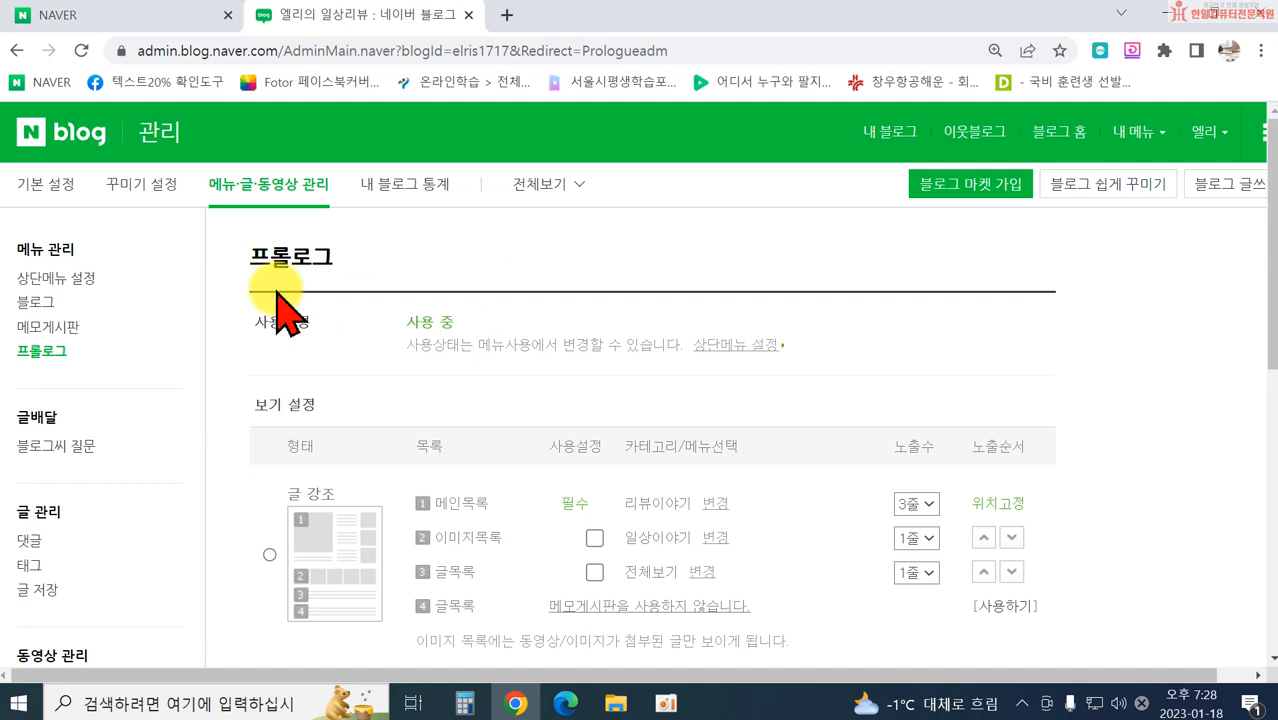
{"action": "left_click", "coordinate": [58, 278]}
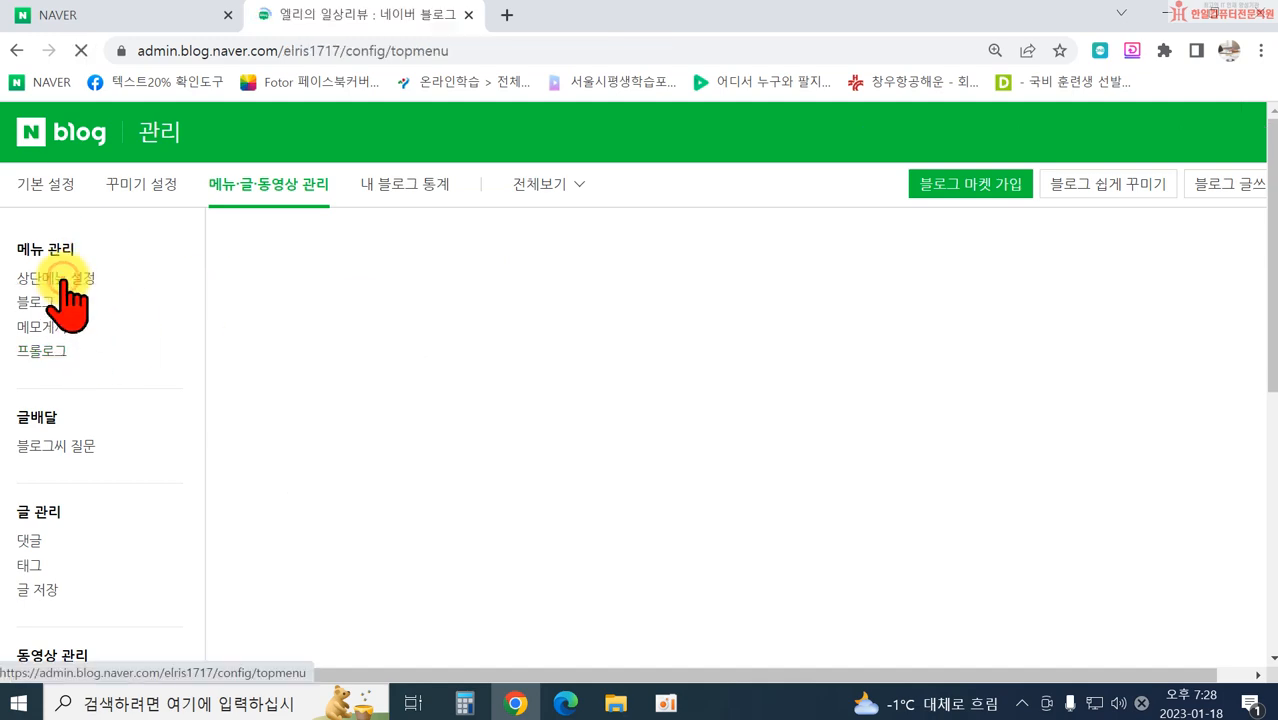
{"action": "scroll", "coordinate": [571, 462], "scroll_direction": "down", "scroll_amount": 5}
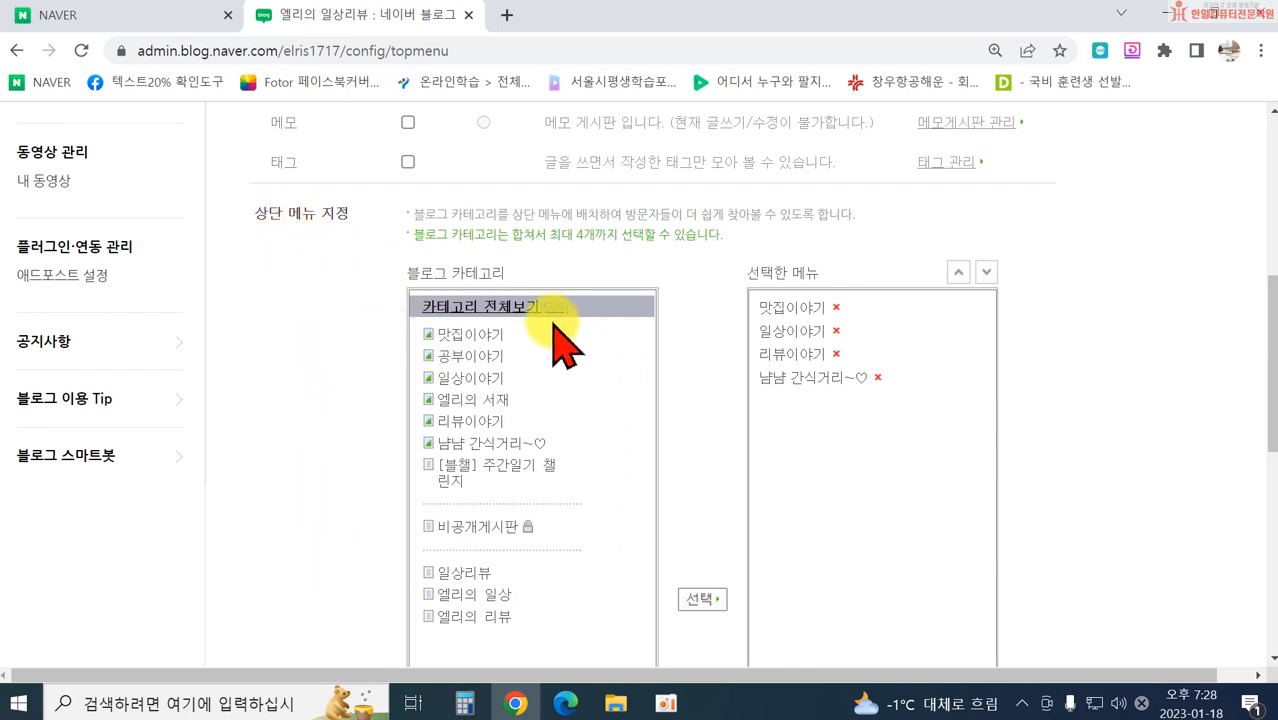
{"action": "scroll", "coordinate": [550, 400], "scroll_direction": "up", "scroll_amount": 5}
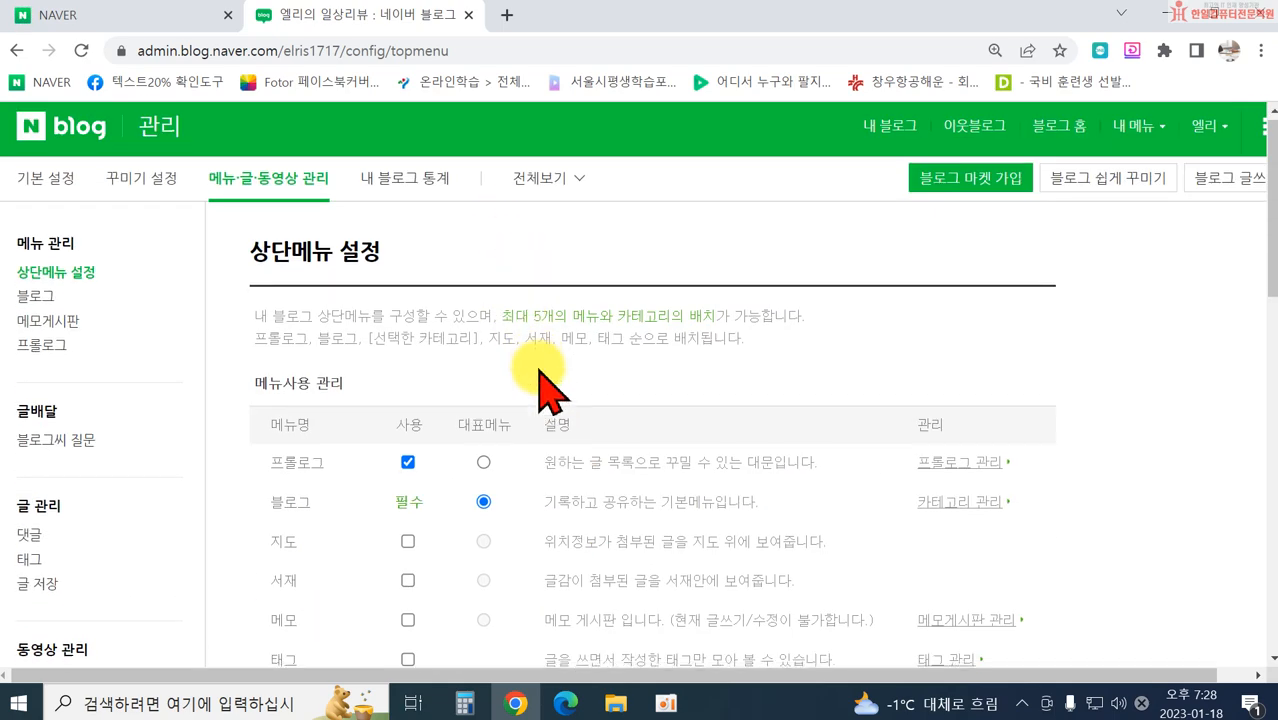
{"action": "scroll", "coordinate": [550, 400], "scroll_direction": "down", "scroll_amount": 4}
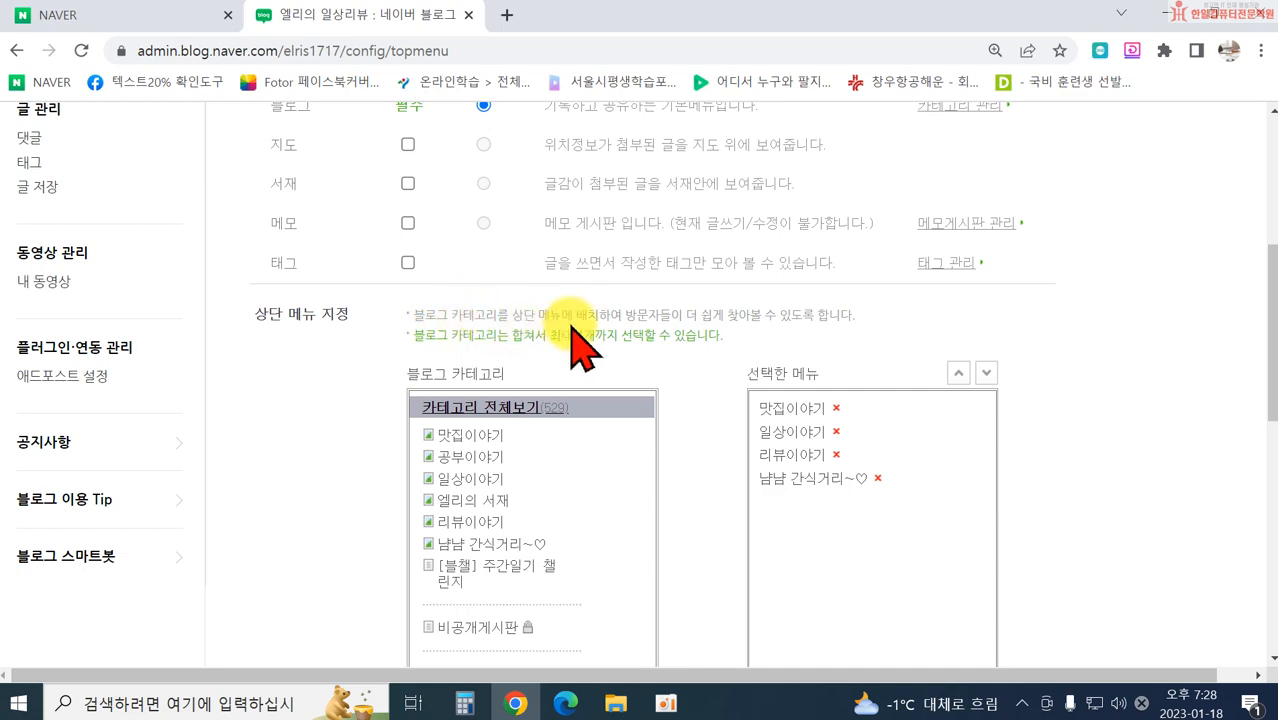
{"action": "scroll", "coordinate": [713, 385], "scroll_direction": "up", "scroll_amount": 4}
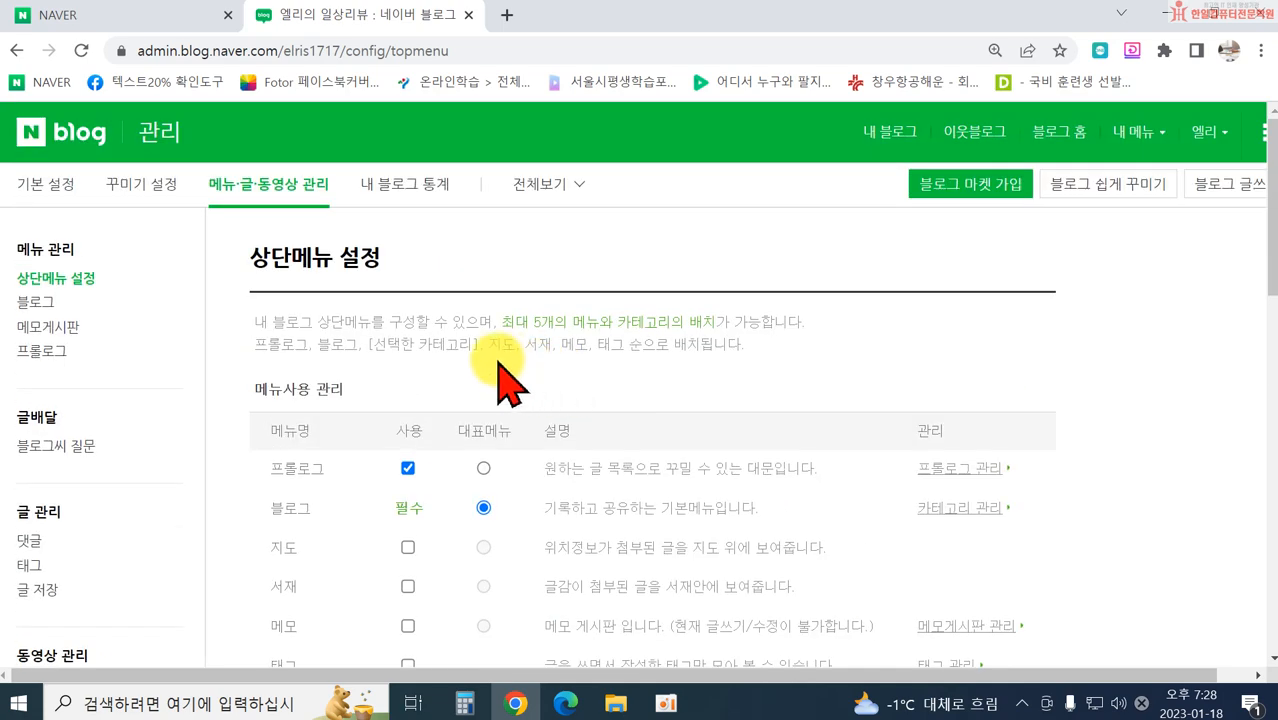
Step: Go back to the blog and look through its 블로그 view, from the header and post list down to the category list
{"action": "left_click", "coordinate": [888, 133]}
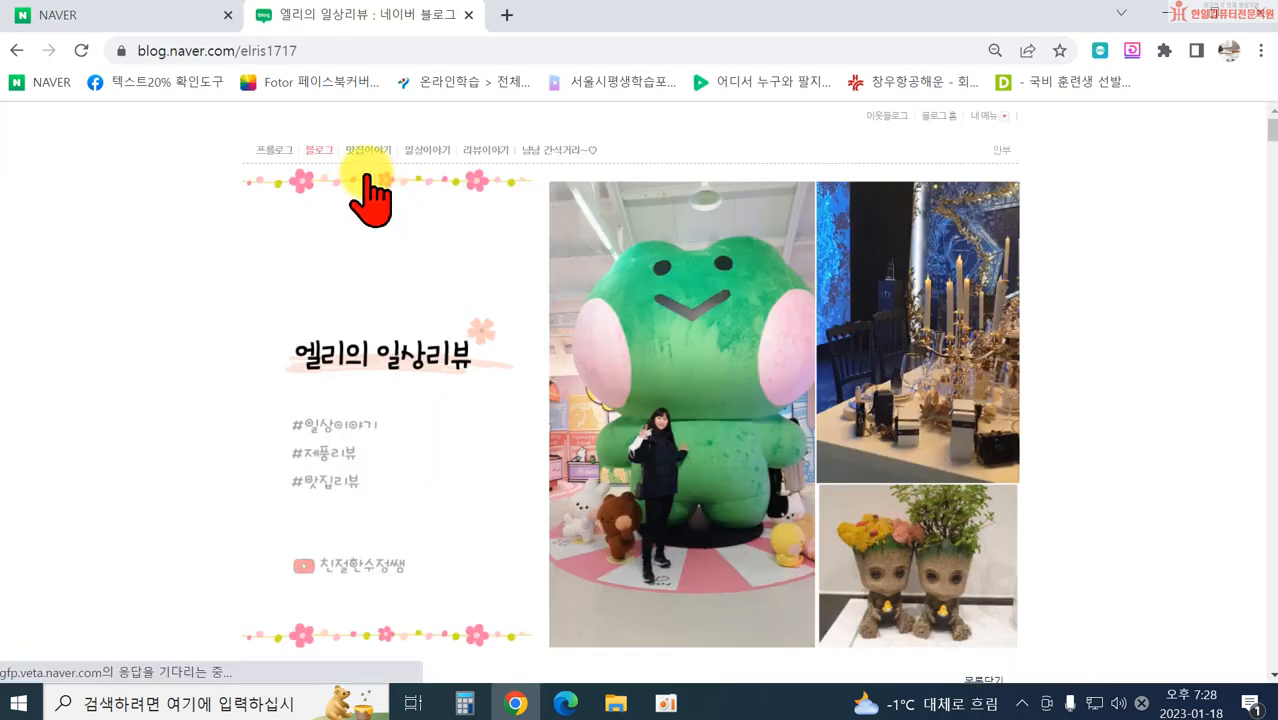
{"action": "scroll", "coordinate": [400, 300], "scroll_direction": "down", "scroll_amount": 3}
{"action": "scroll", "coordinate": [422, 414], "scroll_direction": "up", "scroll_amount": 4}
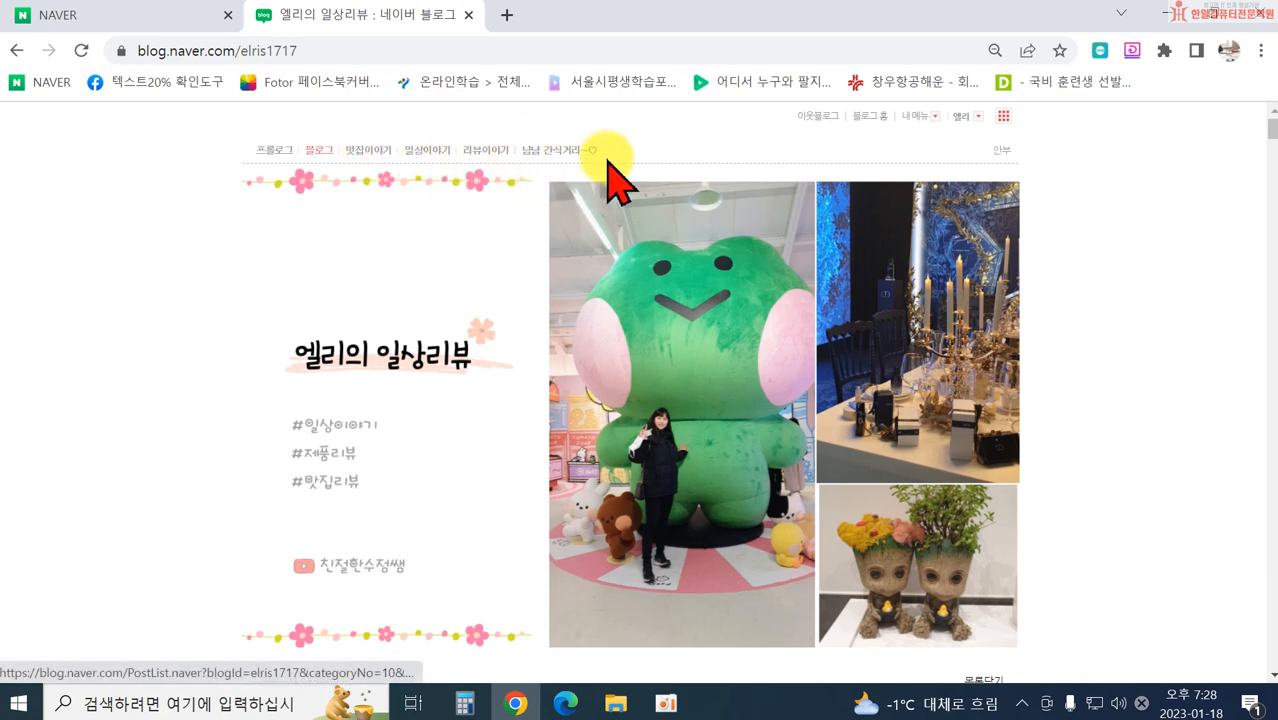
{"action": "scroll", "coordinate": [465, 428], "scroll_direction": "down", "scroll_amount": 3}
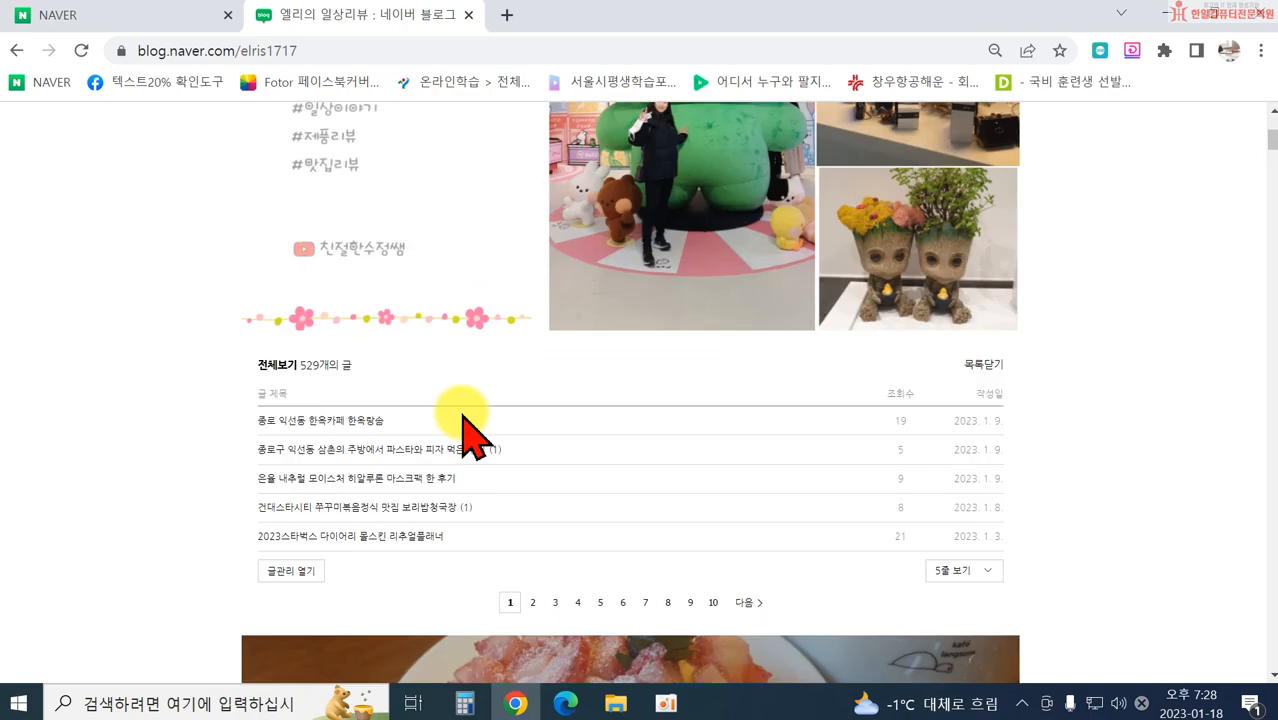
{"action": "scroll", "coordinate": [434, 394], "scroll_direction": "up", "scroll_amount": 3}
{"action": "scroll", "coordinate": [399, 243], "scroll_direction": "up", "scroll_amount": 1}
{"action": "scroll", "coordinate": [405, 510], "scroll_direction": "down", "scroll_amount": 6}
{"action": "scroll", "coordinate": [405, 510], "scroll_direction": "down", "scroll_amount": 10}
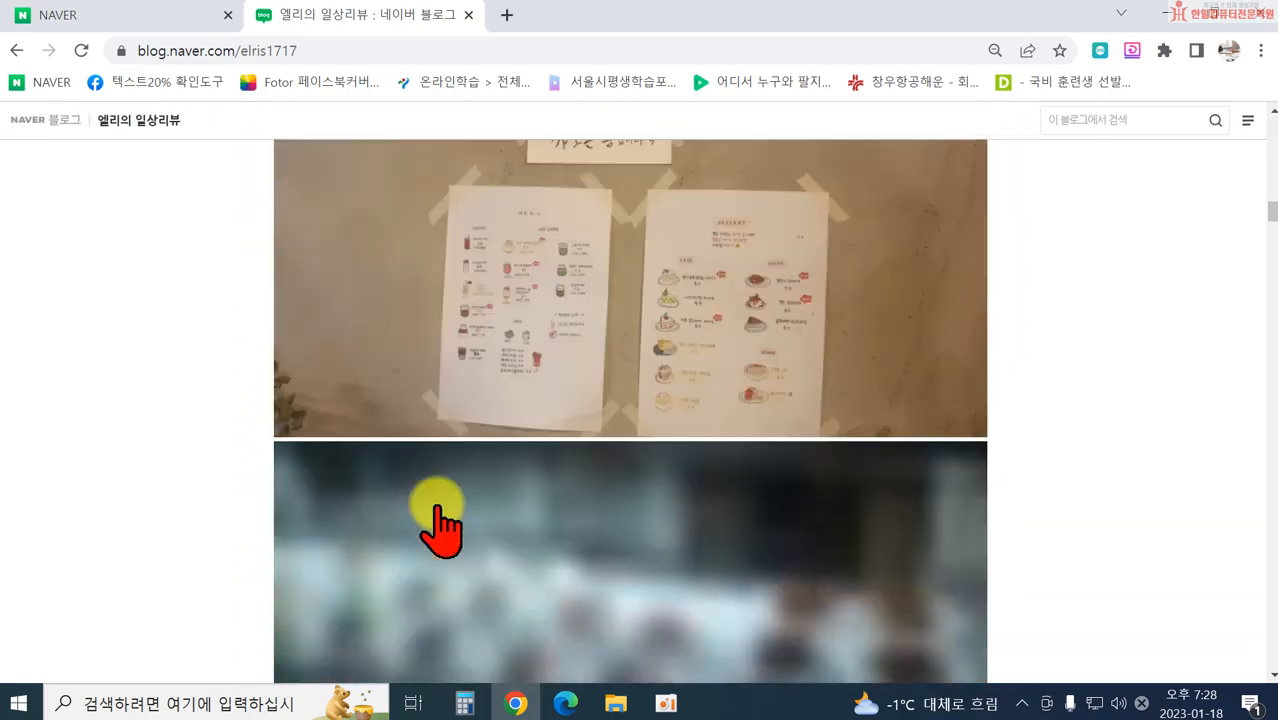
{"action": "left_click_drag", "start_coordinate": [1270, 250], "coordinate": [1258, 708]}
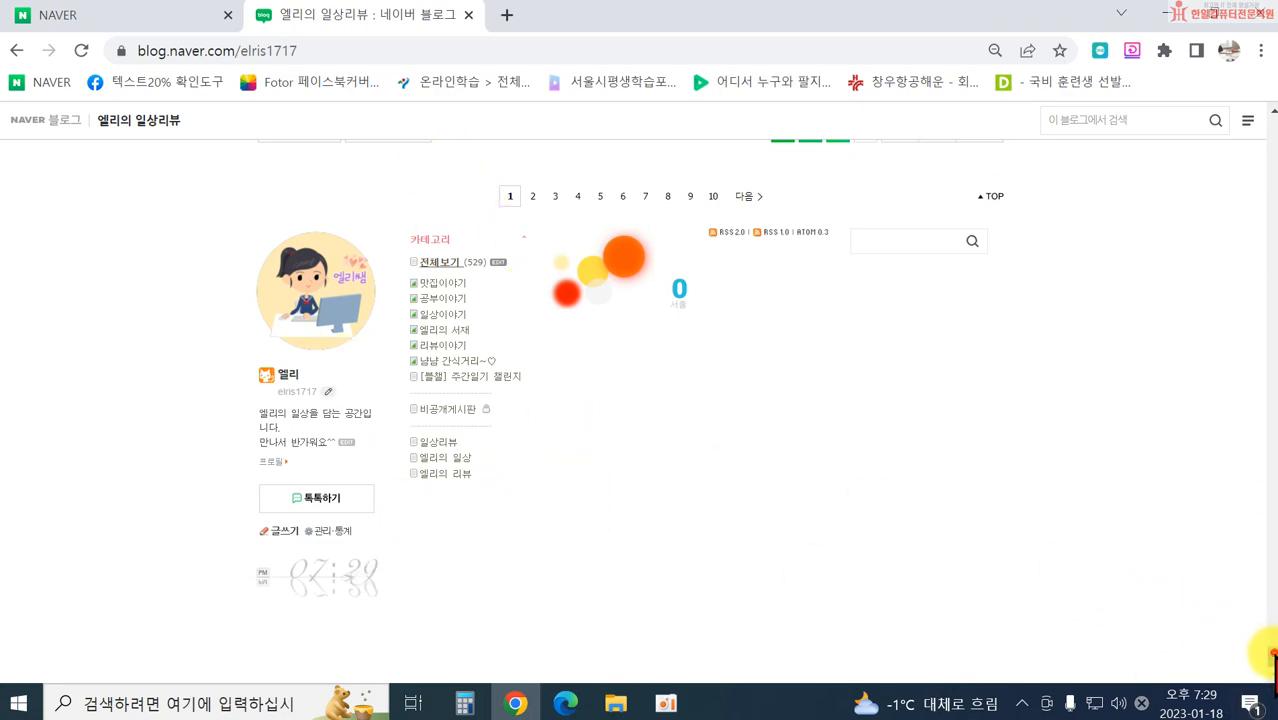
{"action": "mouse_move", "coordinate": [1272, 658]}
{"action": "left_mouse_down"}
{"action": "mouse_move", "coordinate": [1255, 128]}
{"action": "mouse_move", "coordinate": [1266, 665]}
{"action": "left_mouse_up"}
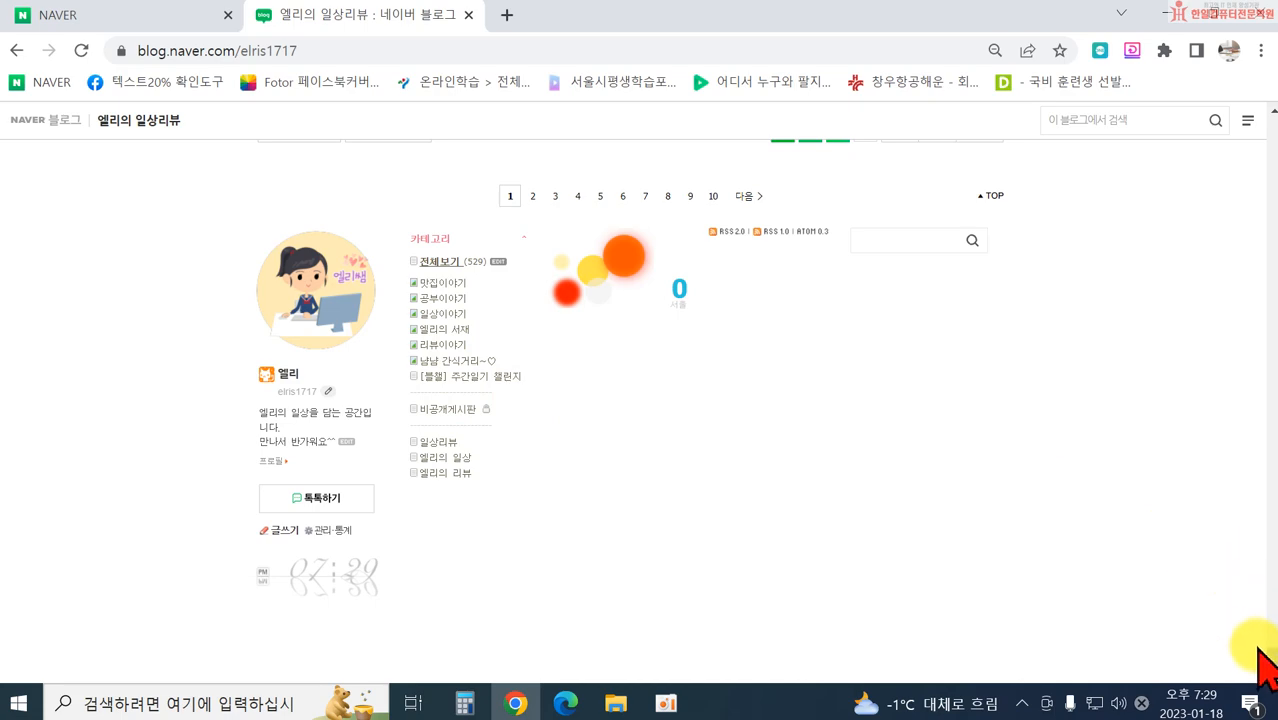
{"action": "left_click_drag", "start_coordinate": [1272, 652], "coordinate": [1258, 125]}
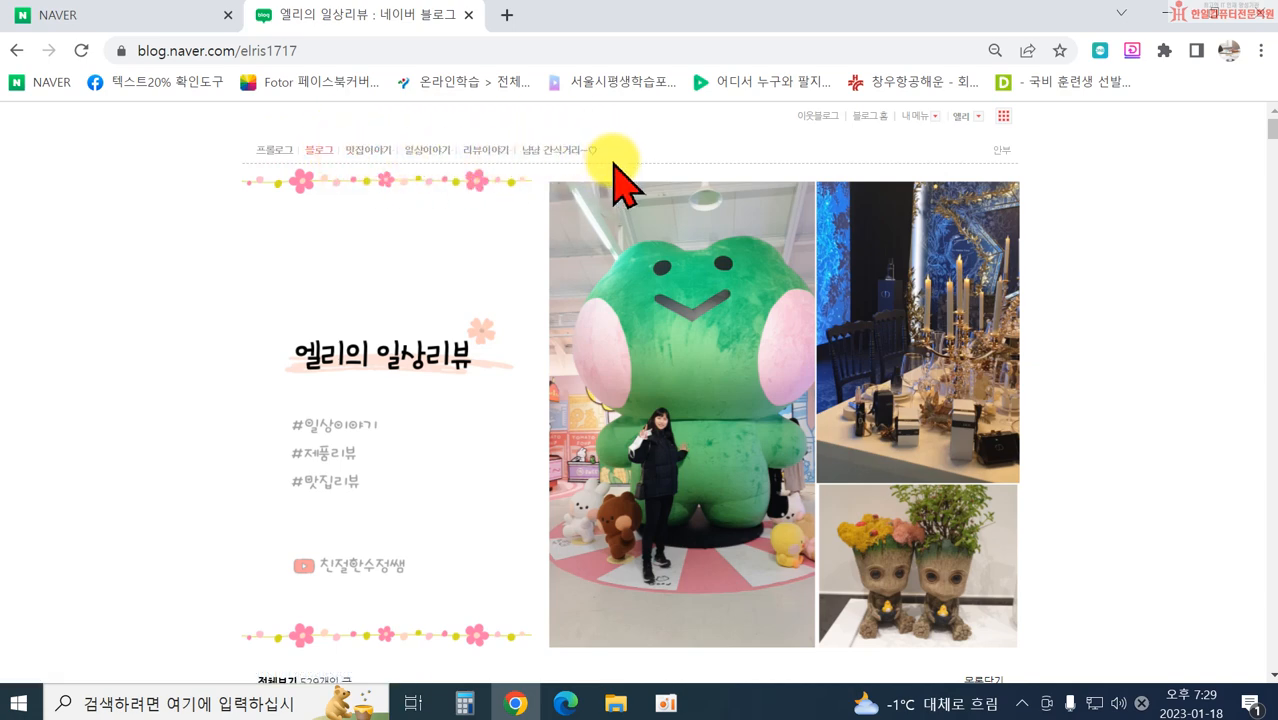
Step: Open the blog's 프롤로그 page again and look over its layout and header menu
{"action": "left_click", "coordinate": [923, 118]}
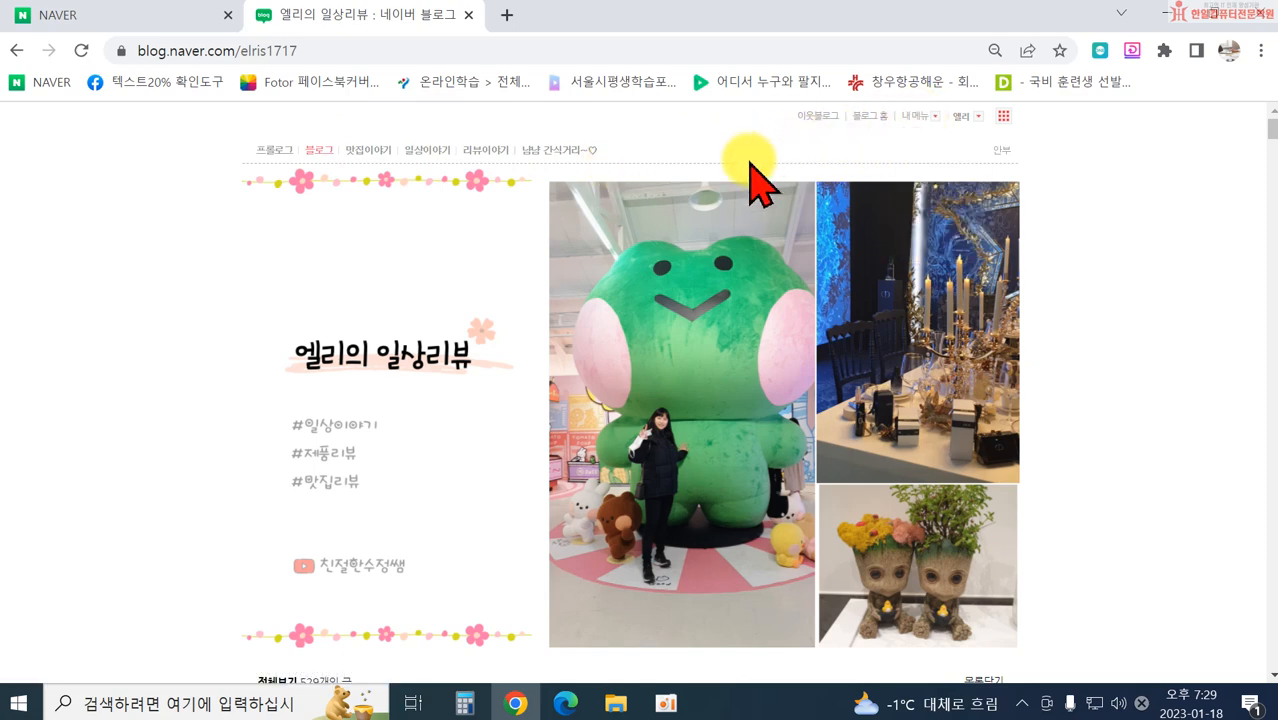
{"action": "left_click", "coordinate": [270, 152]}
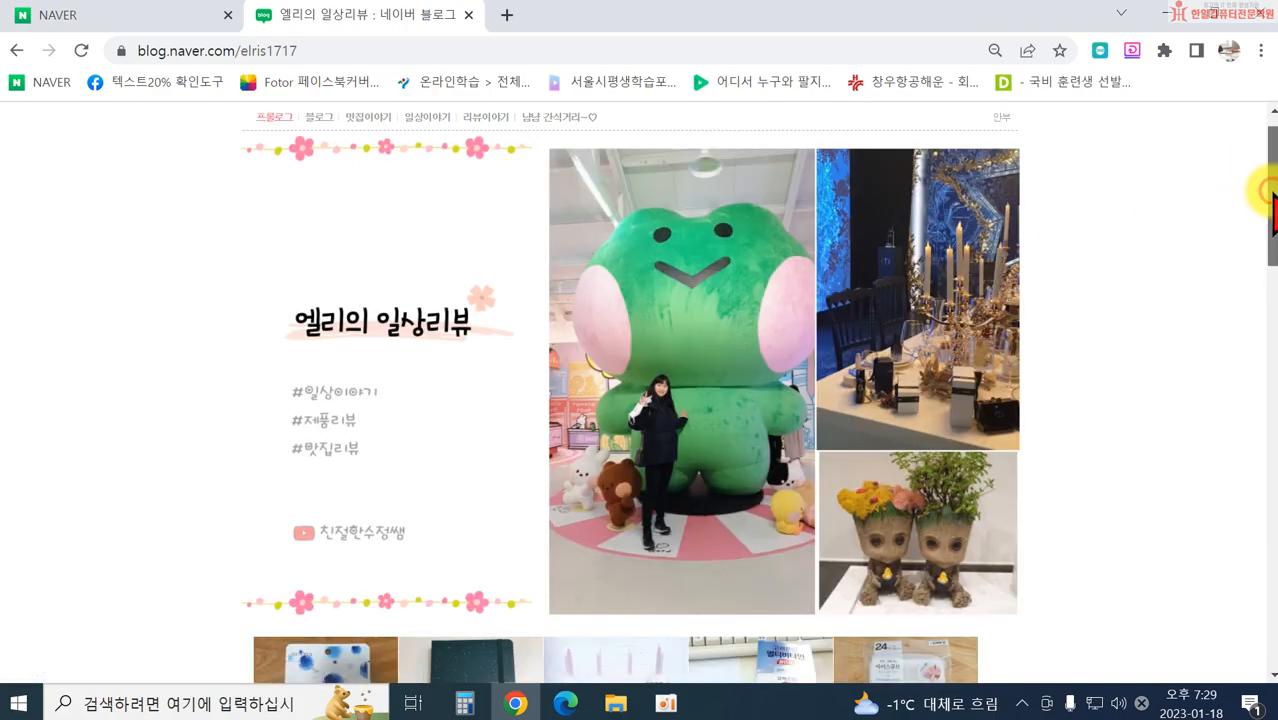
{"action": "mouse_move", "coordinate": [1268, 200]}
{"action": "left_mouse_down"}
{"action": "mouse_move", "coordinate": [1264, 414]}
{"action": "mouse_move", "coordinate": [1232, 613]}
{"action": "mouse_move", "coordinate": [1247, 571]}
{"action": "mouse_move", "coordinate": [1240, 340]}
{"action": "mouse_move", "coordinate": [1255, 200]}
{"action": "mouse_move", "coordinate": [1272, 190]}
{"action": "left_mouse_up"}
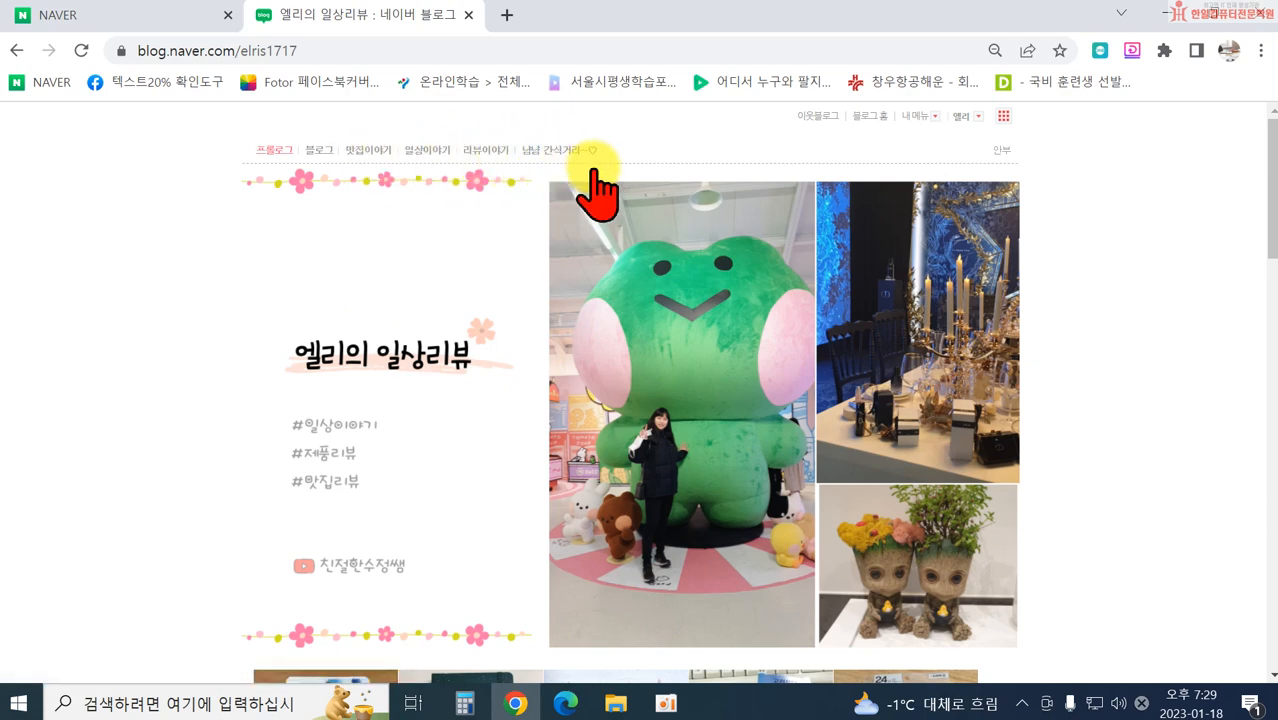
Step: Open the 상단메뉴 설정 page again and highlight 일상리뷰 in the blog category list under 상단 메뉴 지정
{"action": "left_click", "coordinate": [918, 116]}
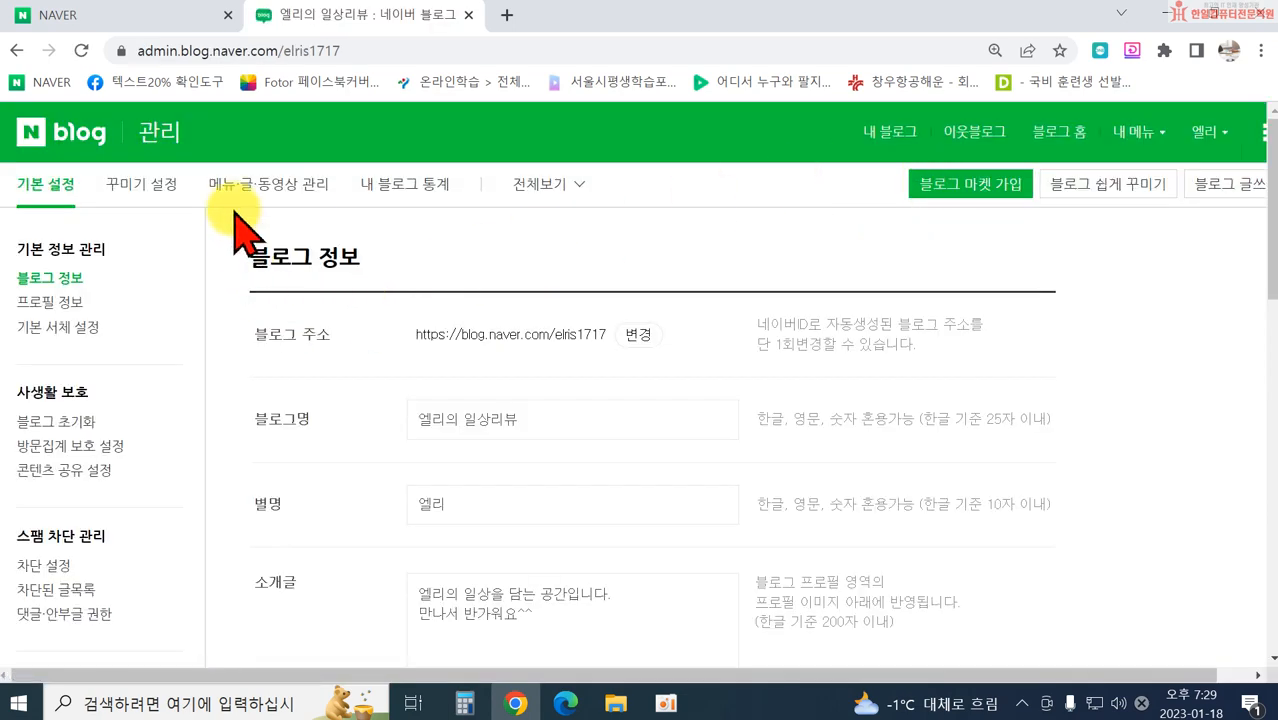
{"action": "left_click", "coordinate": [242, 186]}
{"action": "scroll", "coordinate": [456, 371], "scroll_direction": "down", "scroll_amount": 5}
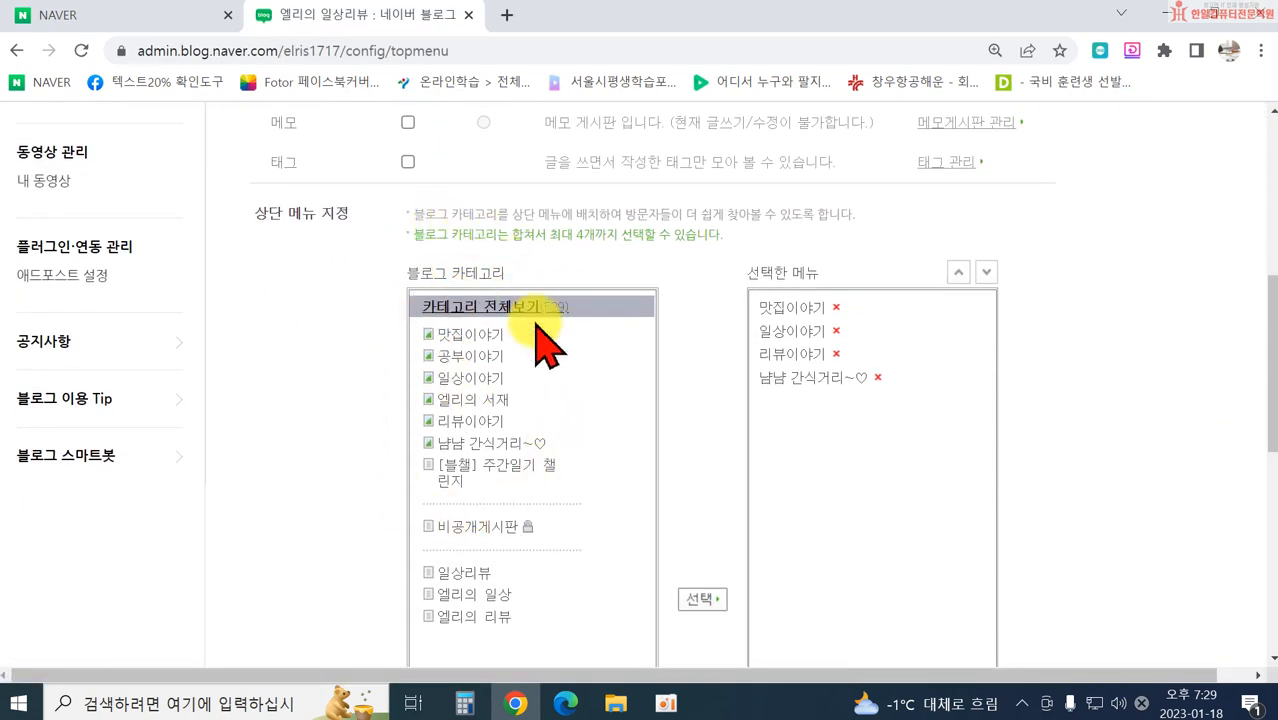
{"action": "left_click", "coordinate": [462, 574]}
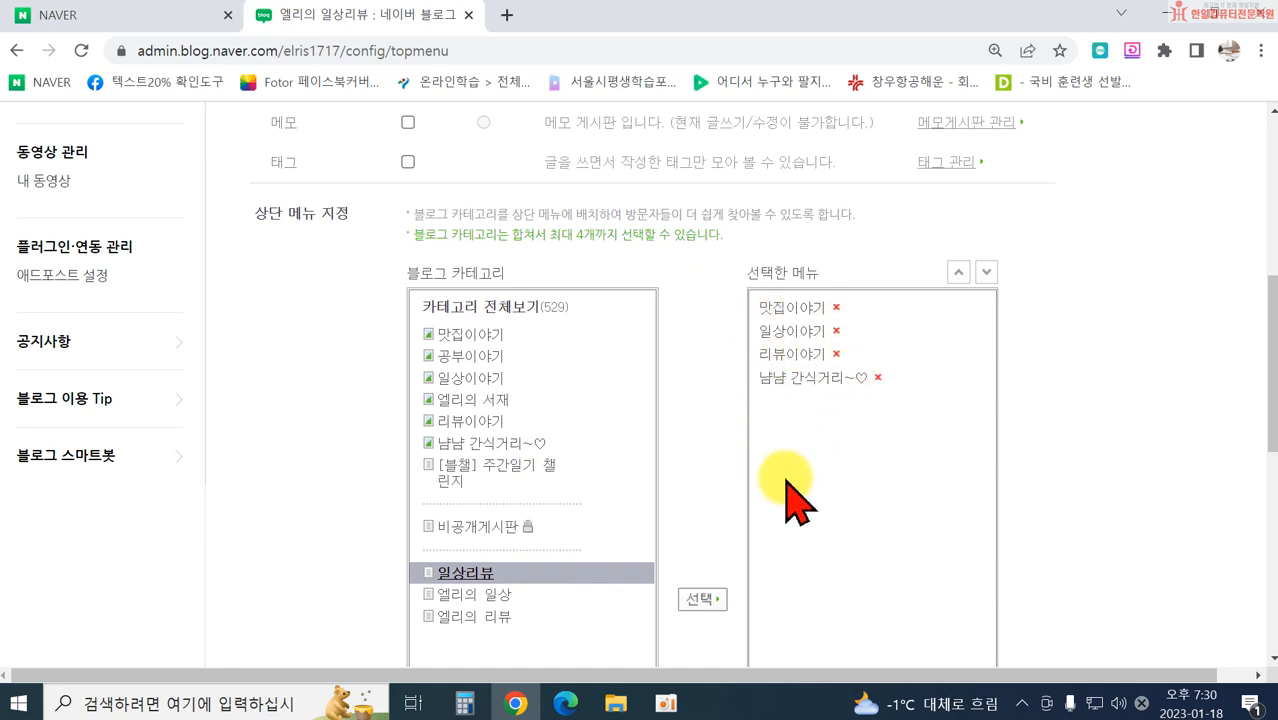
Step: Save the top menu settings and return to the blog
{"action": "scroll", "coordinate": [750, 490], "scroll_direction": "down", "scroll_amount": 5}
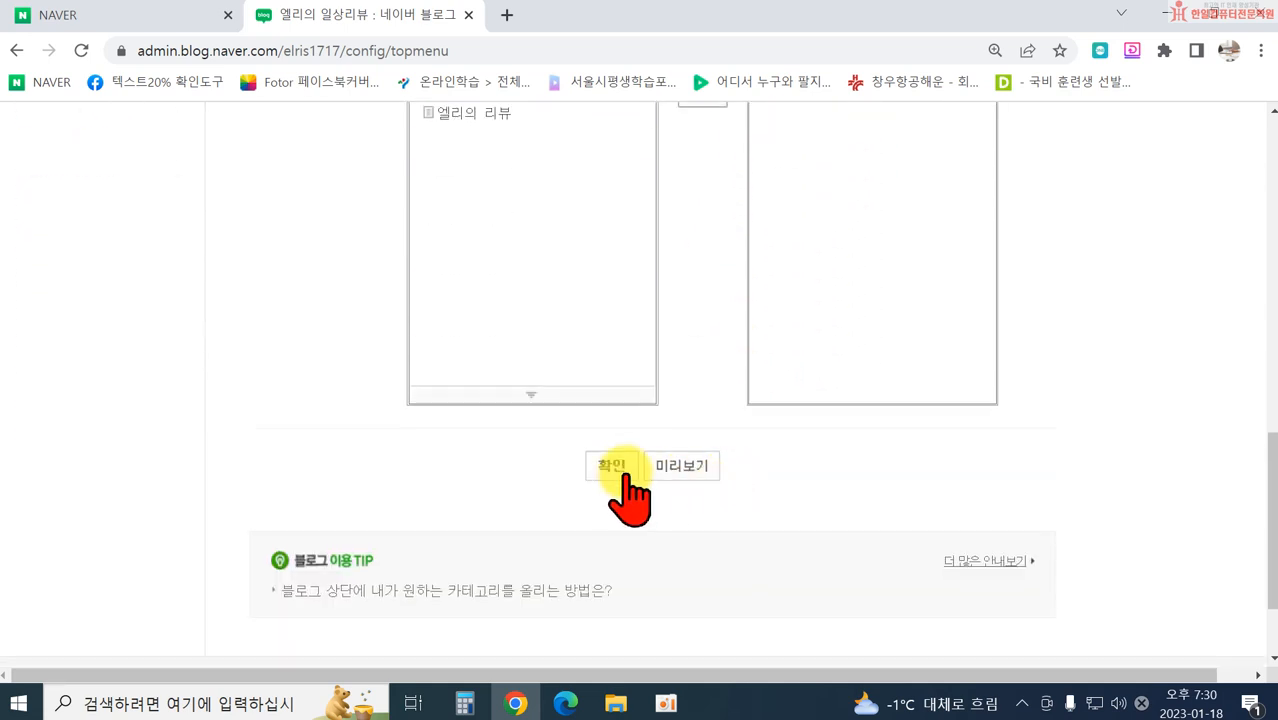
{"action": "left_click", "coordinate": [607, 468]}
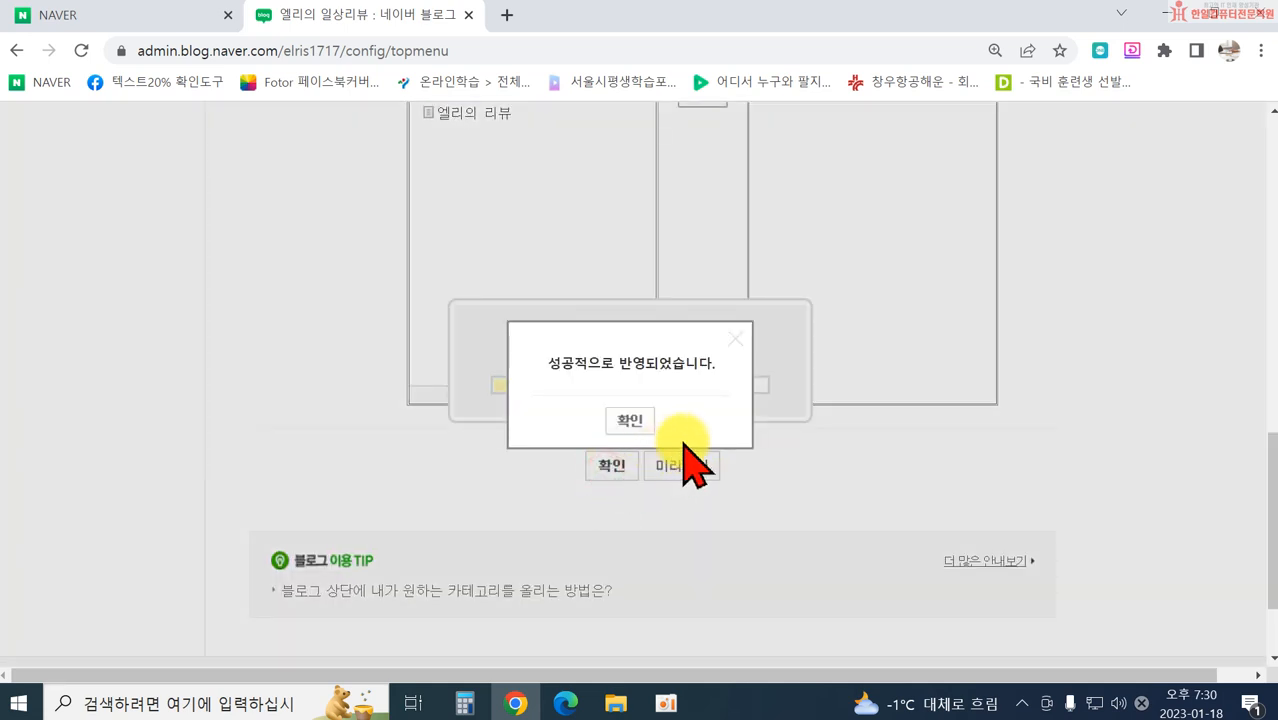
{"action": "left_click", "coordinate": [625, 414]}
{"action": "left_click", "coordinate": [887, 138]}
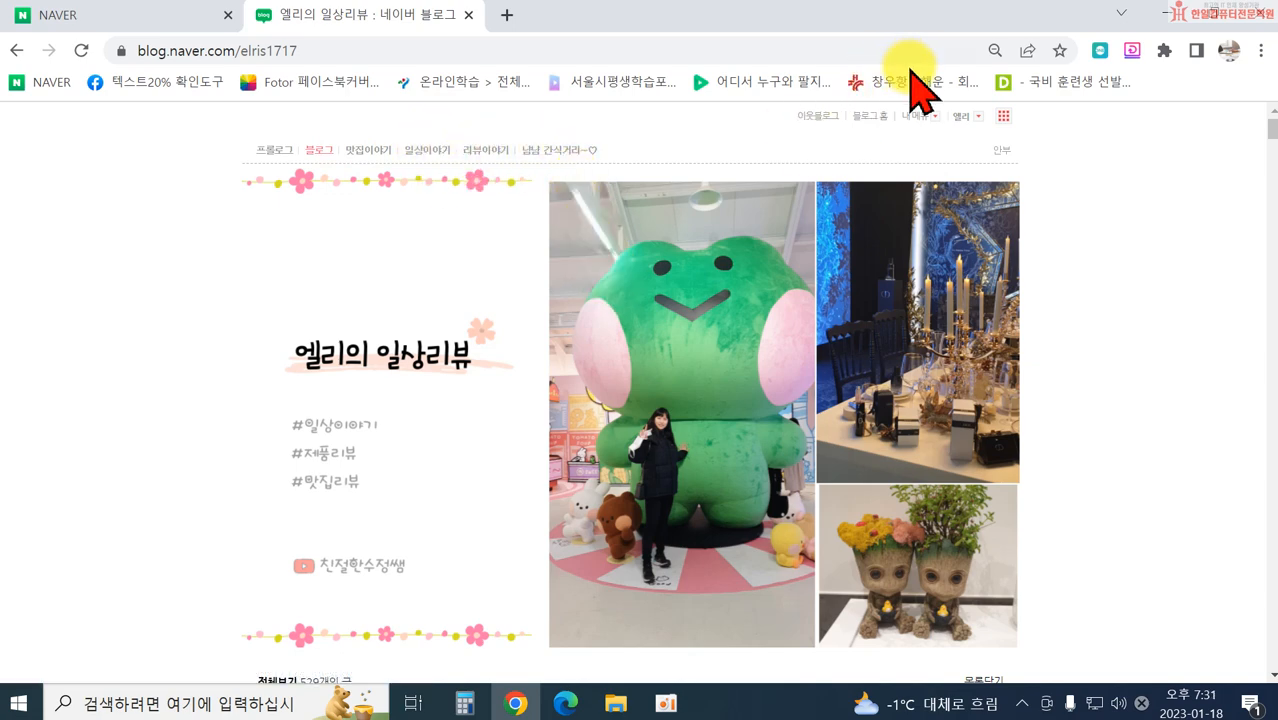
Step: Open the 블로그 page under 메뉴 관리 in the blog's management area and review its posts-per-page and category settings
{"action": "left_click", "coordinate": [909, 118]}
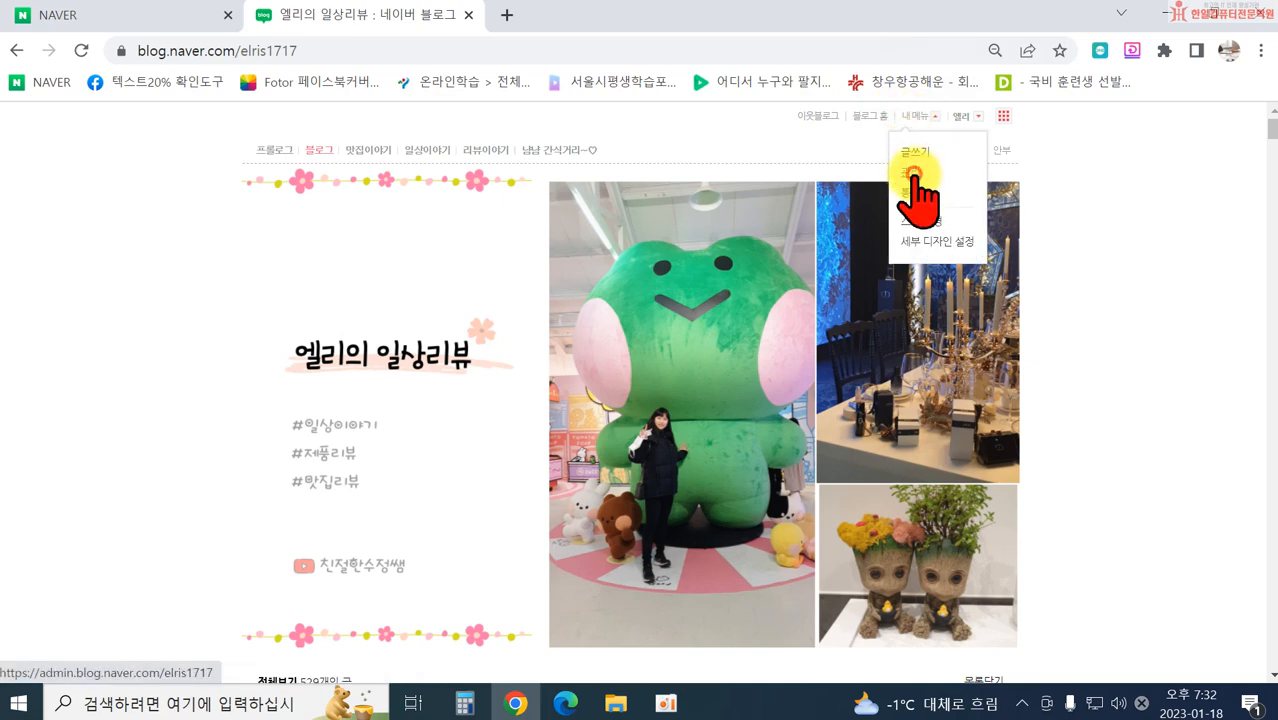
{"action": "left_click", "coordinate": [915, 173]}
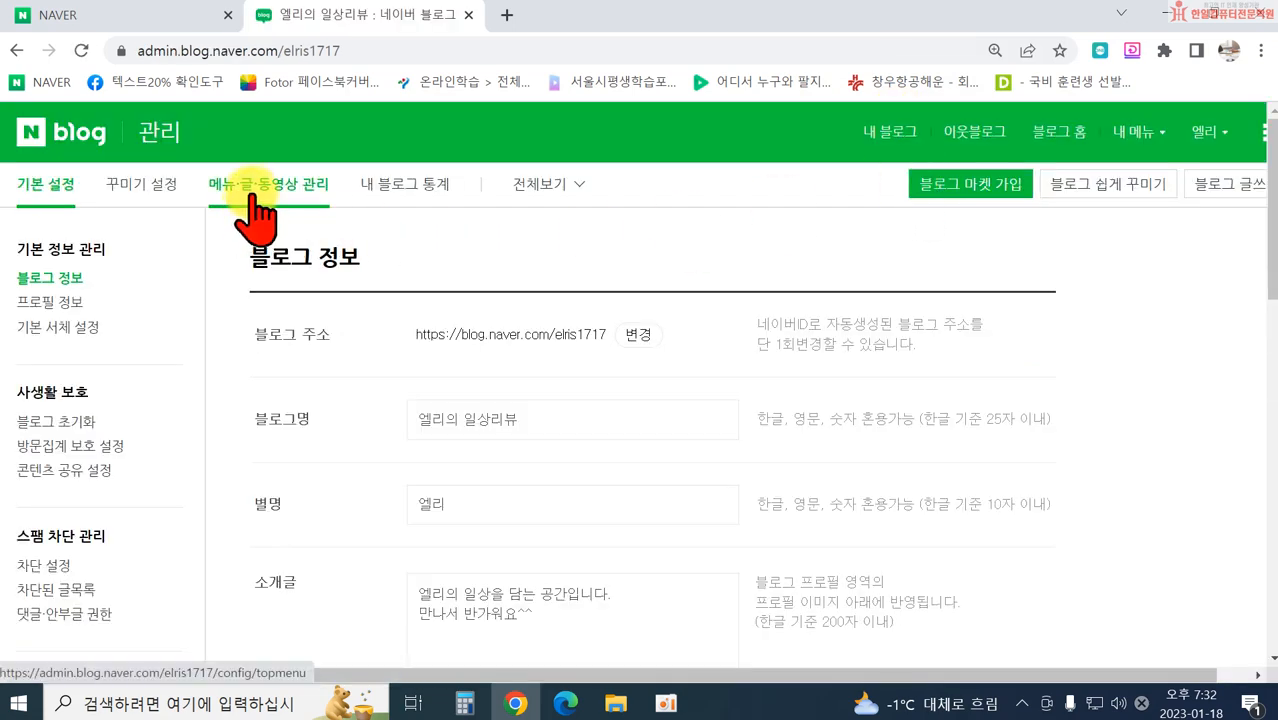
{"action": "left_click", "coordinate": [256, 193]}
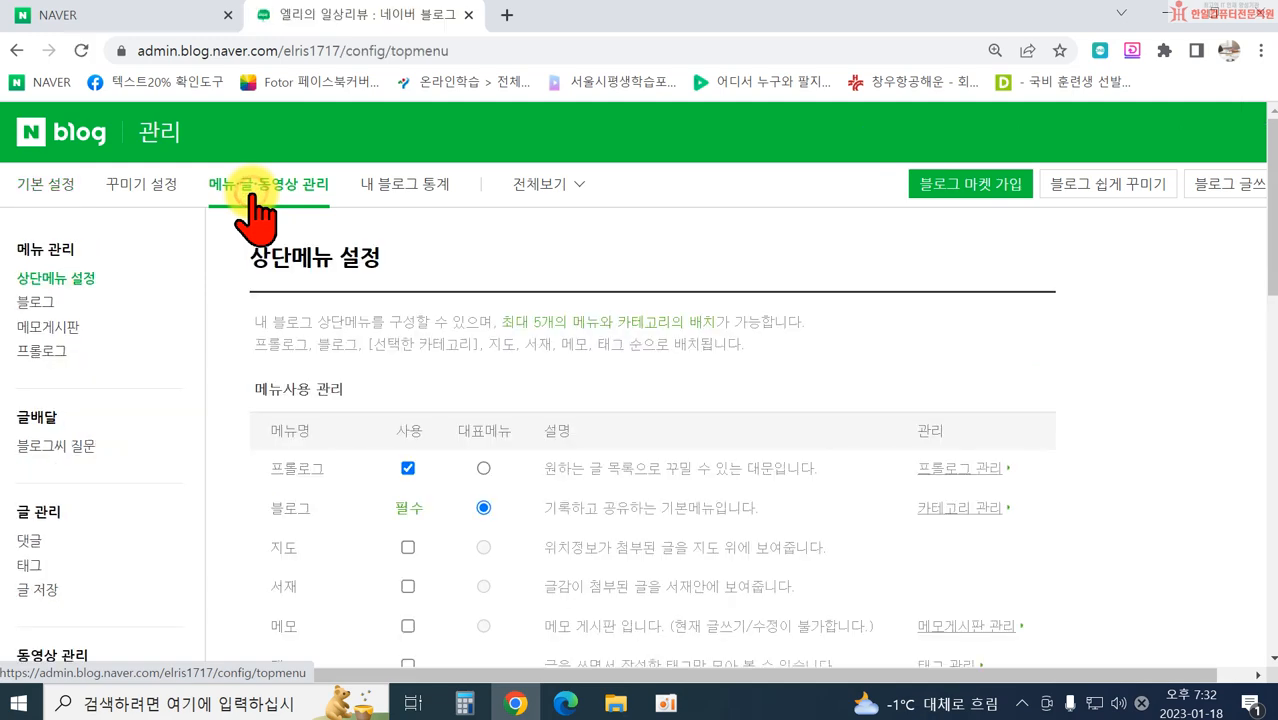
{"action": "left_click", "coordinate": [44, 304]}
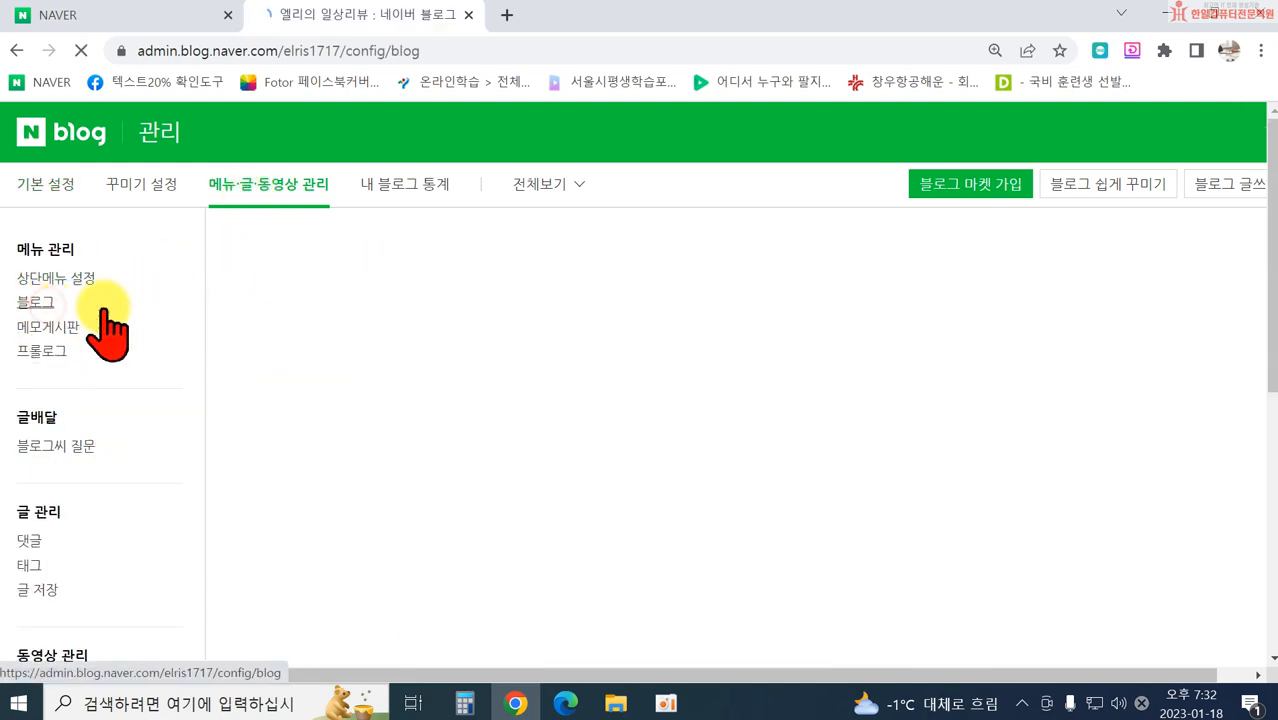
{"action": "scroll", "coordinate": [522, 428], "scroll_direction": "down", "scroll_amount": 3}
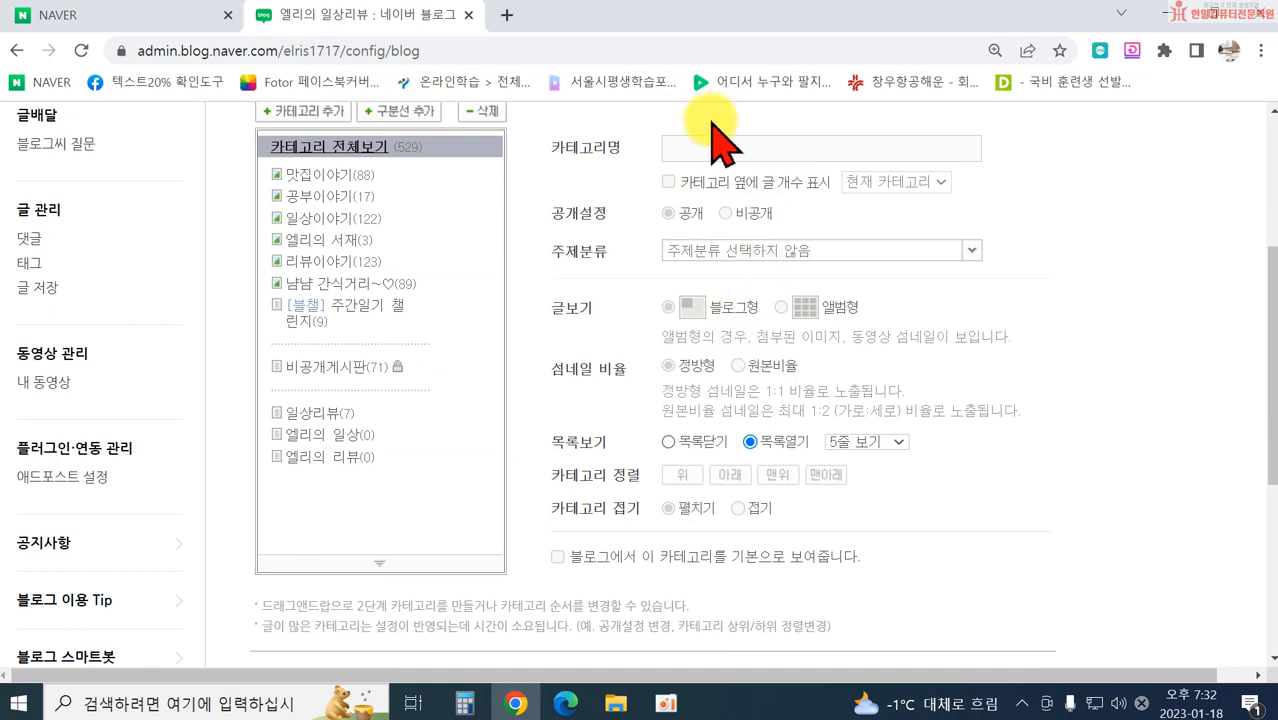
{"action": "scroll", "coordinate": [700, 410], "scroll_direction": "up", "scroll_amount": 2}
{"action": "scroll", "coordinate": [418, 215], "scroll_direction": "up", "scroll_amount": 1}
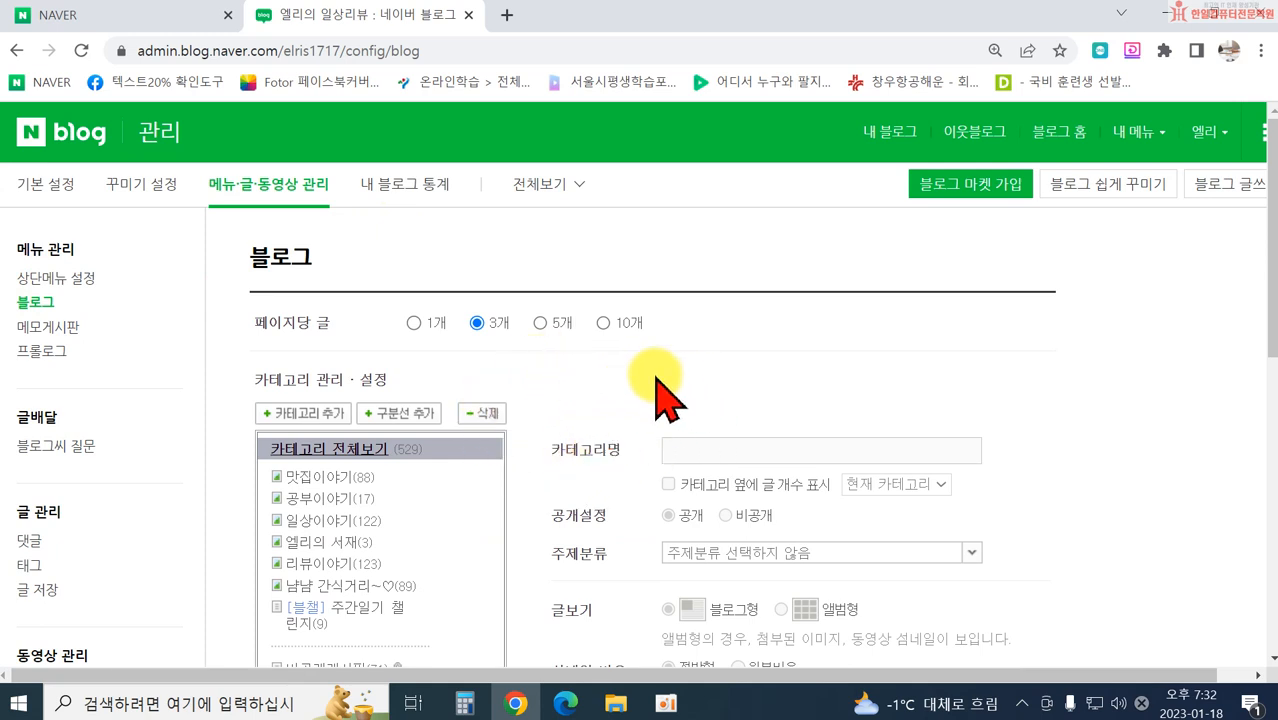
Step: Open the 메모게시판 management page and read its notice about restricted functions
{"action": "left_click", "coordinate": [50, 327]}
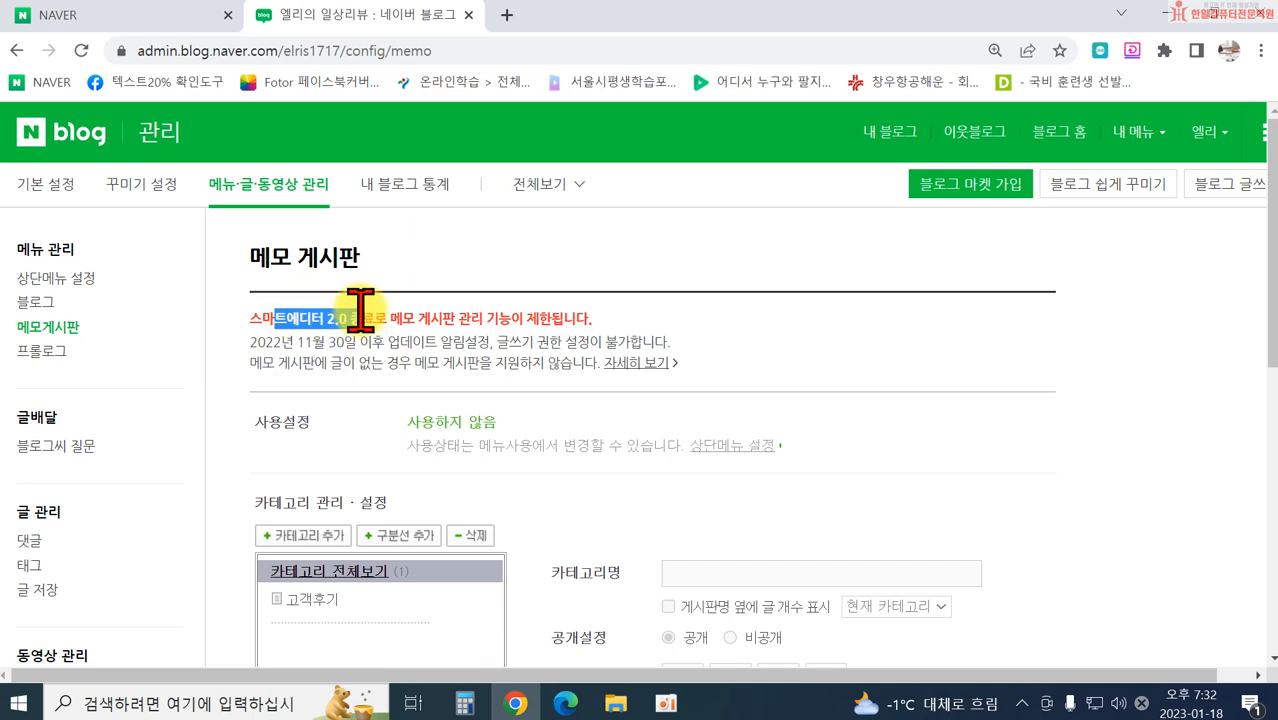
{"action": "left_click", "coordinate": [778, 330]}
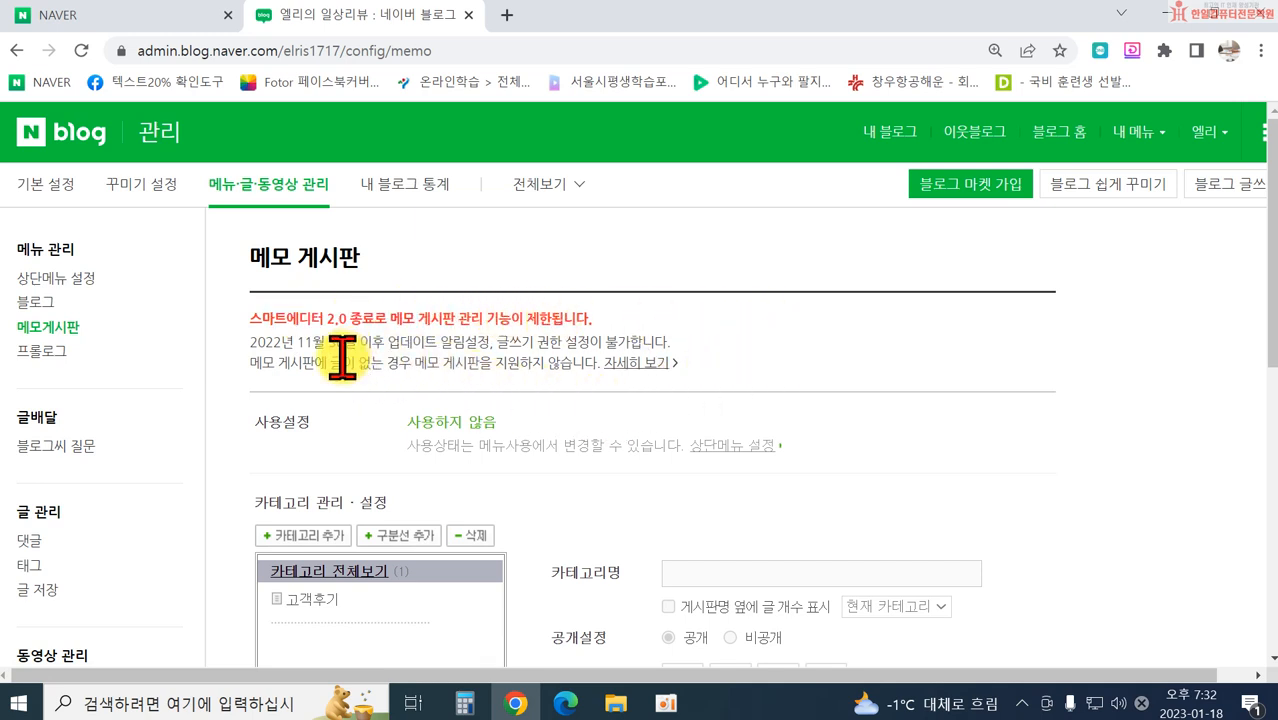
{"action": "scroll", "coordinate": [414, 351], "scroll_direction": "down", "scroll_amount": 2}
{"action": "scroll", "coordinate": [414, 362], "scroll_direction": "up", "scroll_amount": 2}
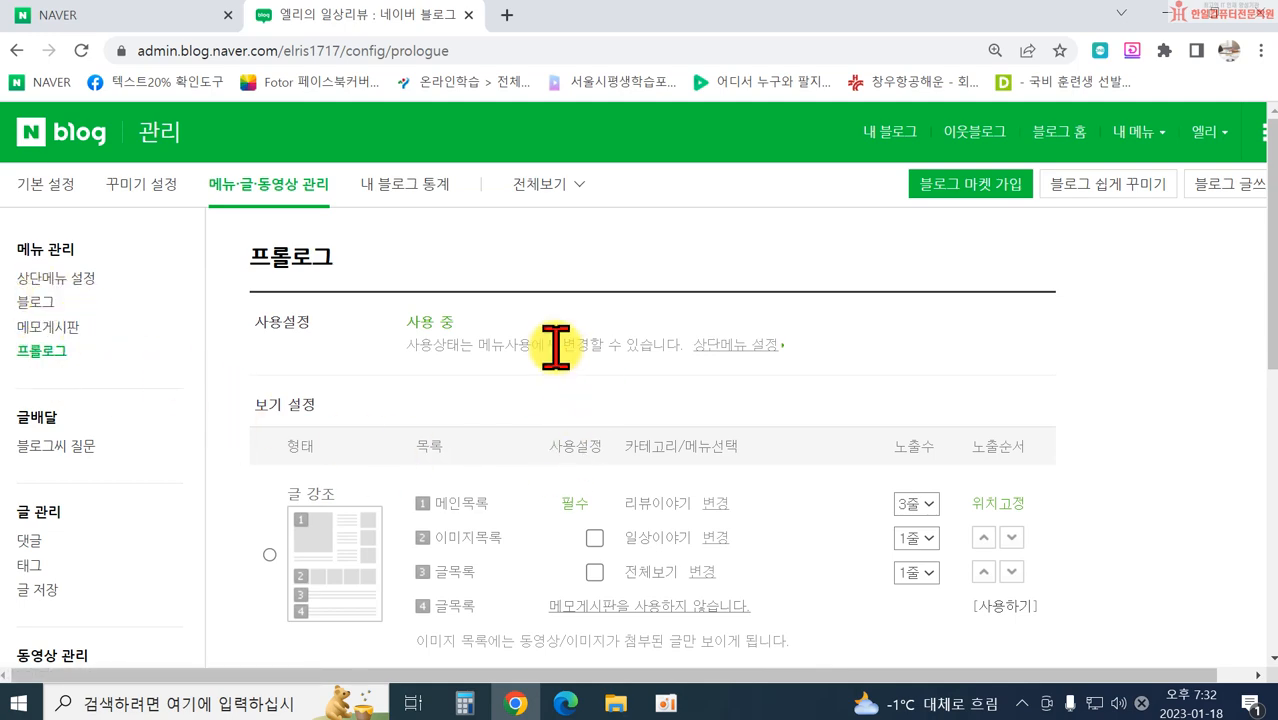
Step: Review the 글 강조 and 이미지 강조 options in the 프롤로그 settings and open the 블로그씨 질문 page
{"action": "scroll", "coordinate": [357, 456], "scroll_direction": "down", "scroll_amount": 3}
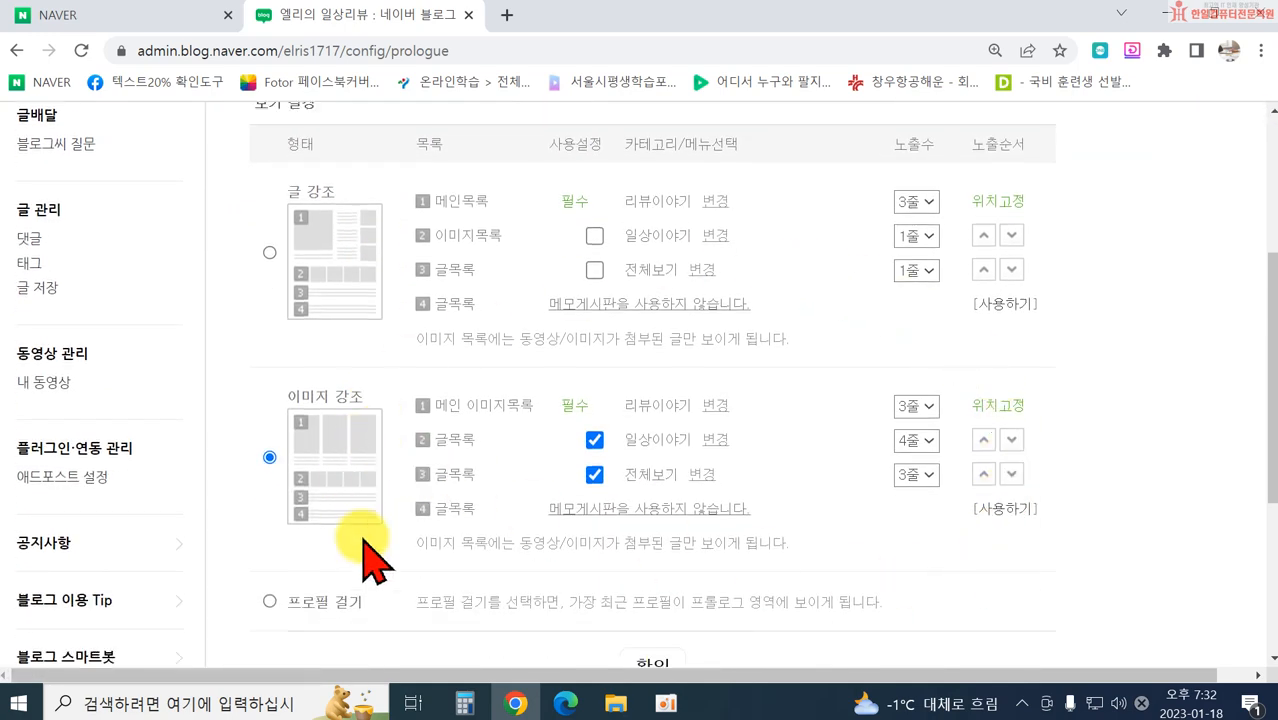
{"action": "scroll", "coordinate": [336, 428], "scroll_direction": "up", "scroll_amount": 2}
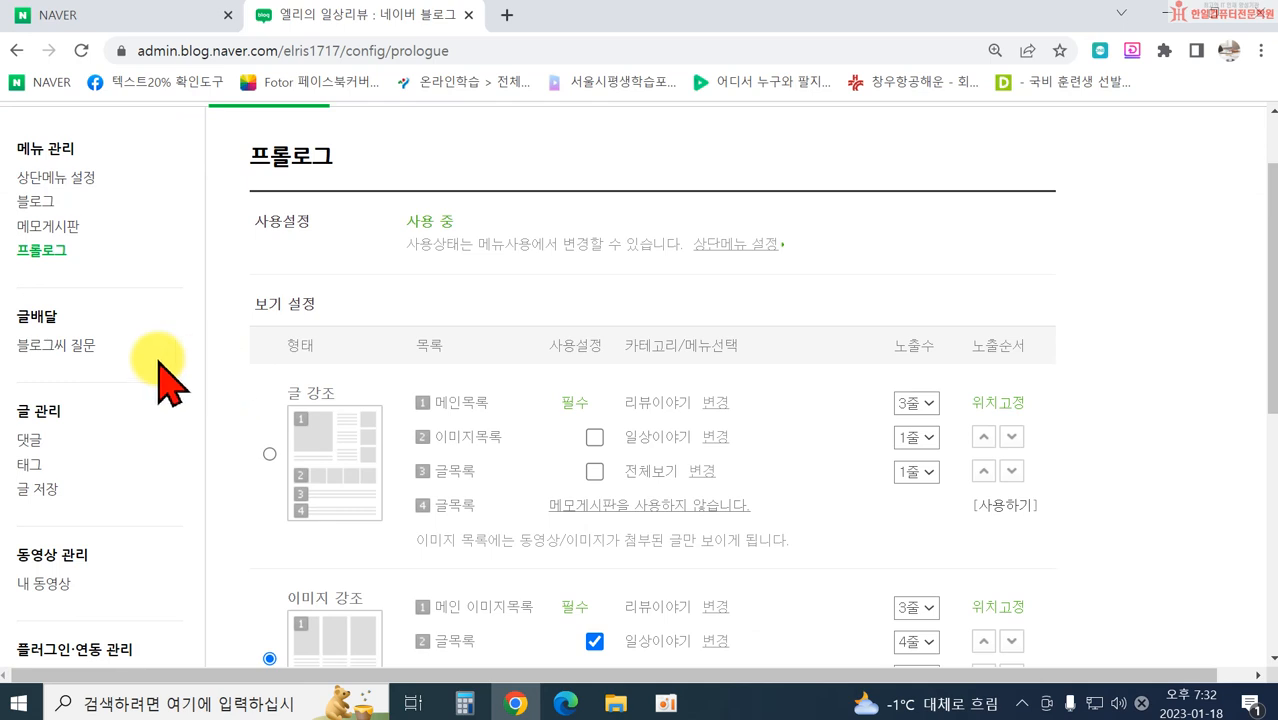
{"action": "left_click", "coordinate": [36, 345]}
{"action": "scroll", "coordinate": [100, 412], "scroll_direction": "down", "scroll_amount": 1}
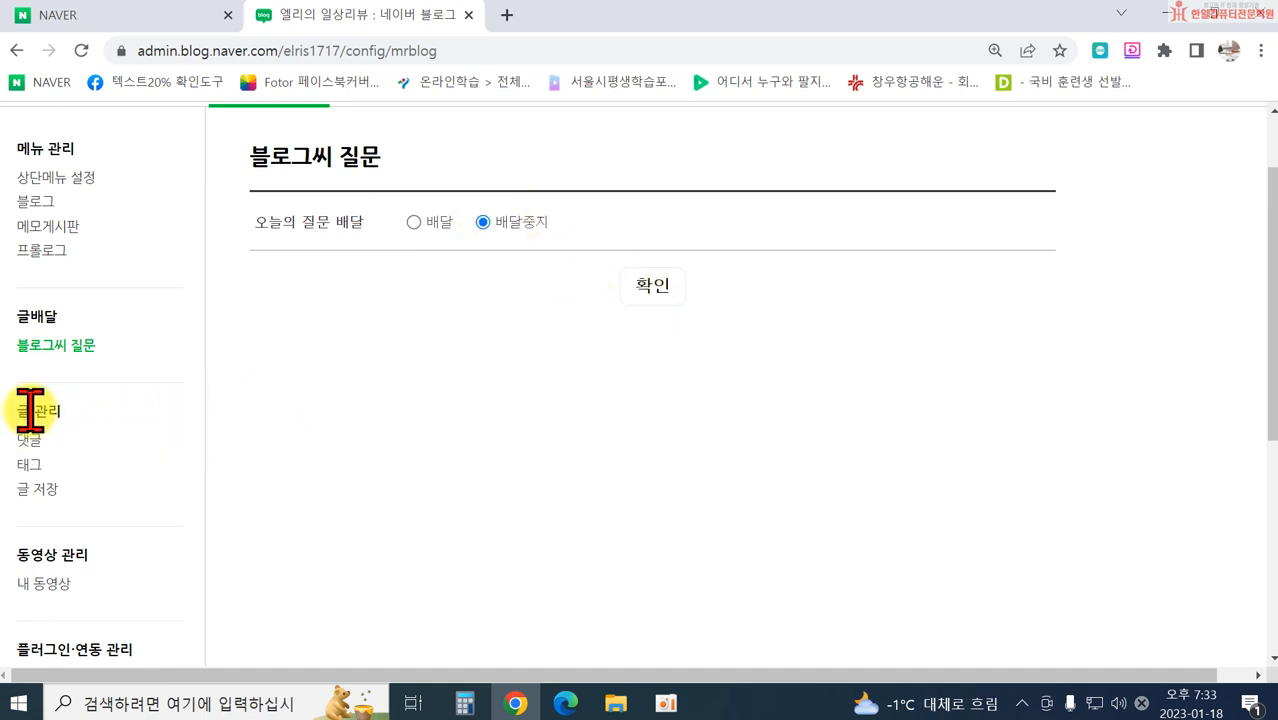
Step: Open the 댓글 management page and look through the comments registered on the blog
{"action": "left_click", "coordinate": [28, 440]}
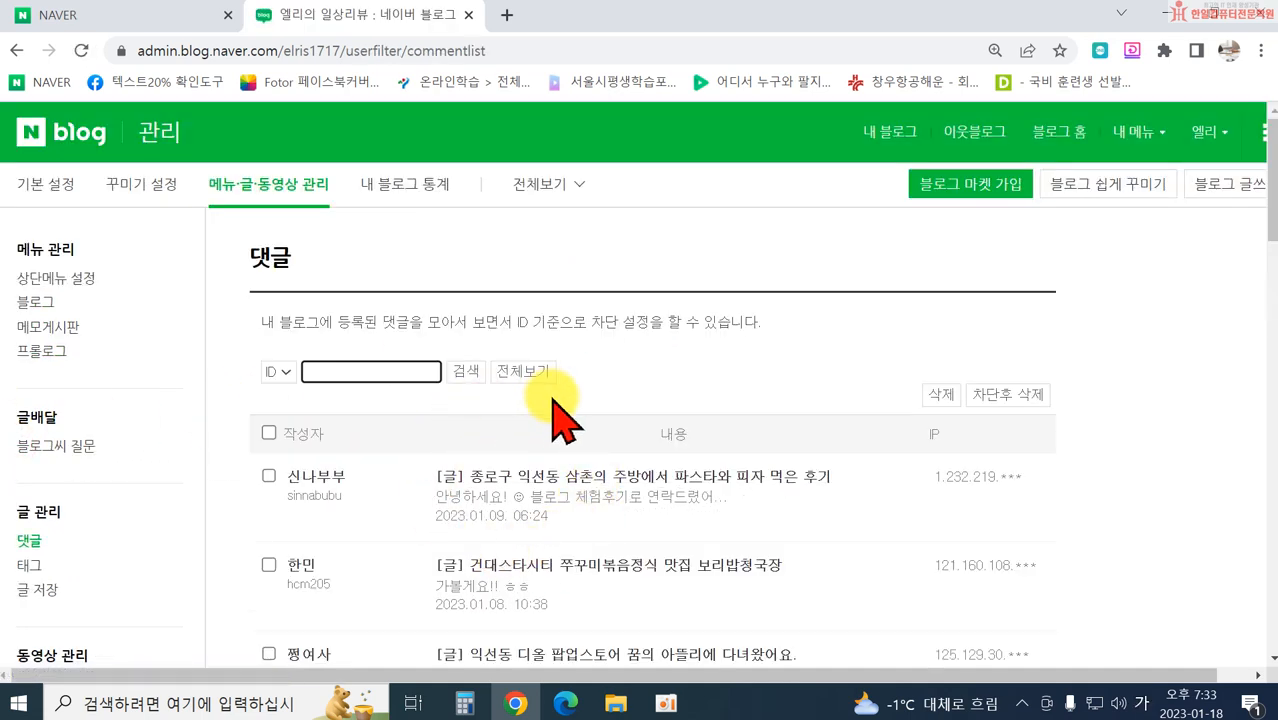
{"action": "scroll", "coordinate": [556, 410], "scroll_direction": "down", "scroll_amount": 3}
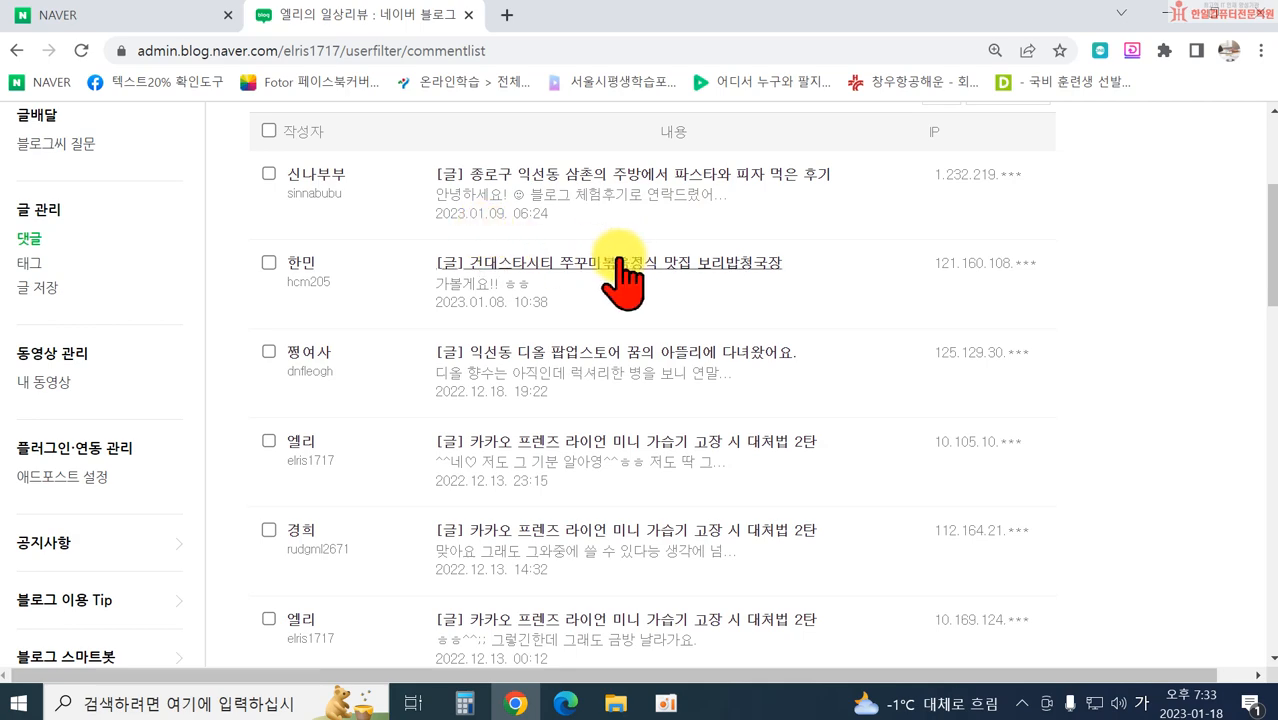
{"action": "scroll", "coordinate": [200, 300], "scroll_direction": "up", "scroll_amount": 2}
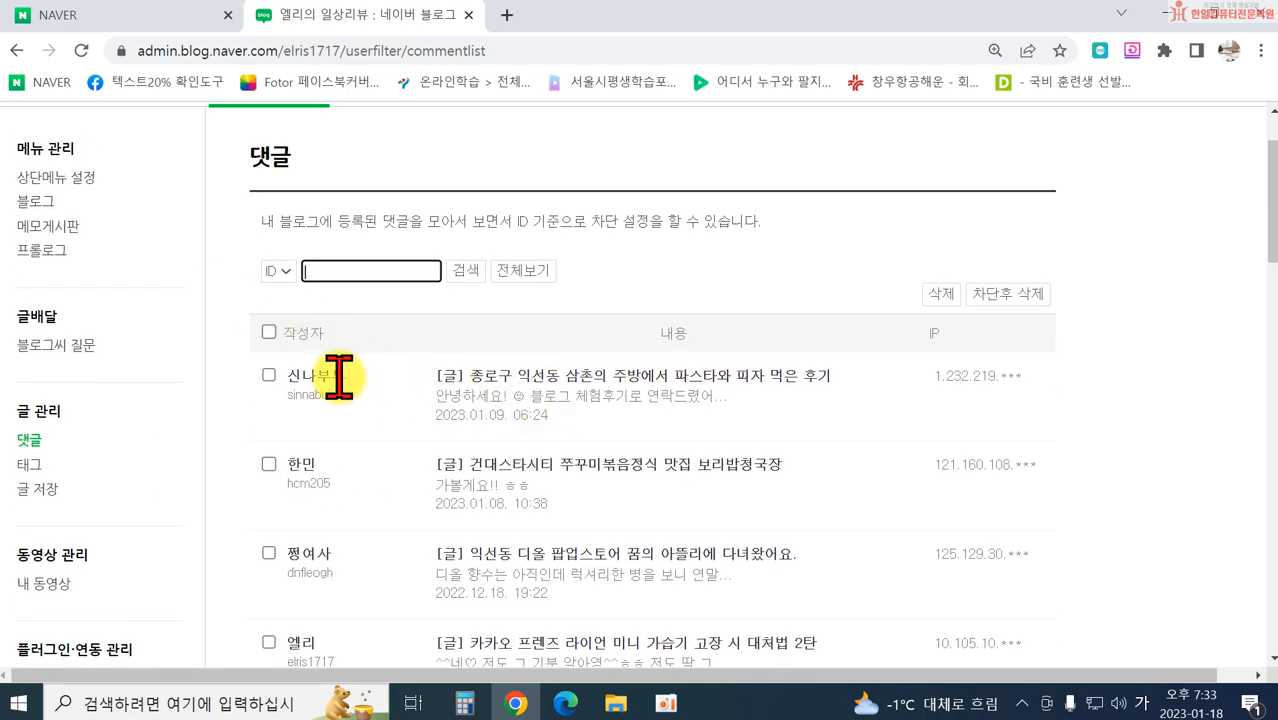
Step: Open the commented post 종로구 익선동 삼촌의 주방에서 파스타와 피자 먹은 후기 and look through it for its comment section
{"action": "left_click", "coordinate": [553, 378]}
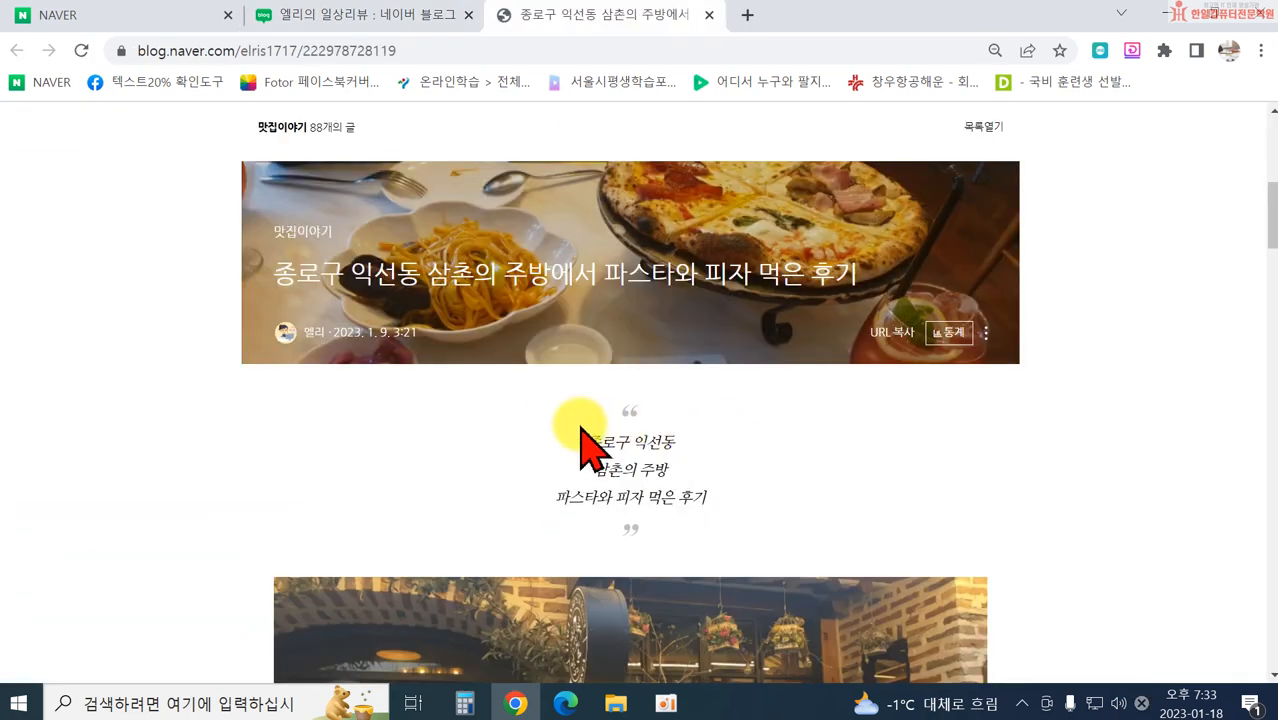
{"action": "scroll", "coordinate": [700, 500], "scroll_direction": "down", "scroll_amount": 20}
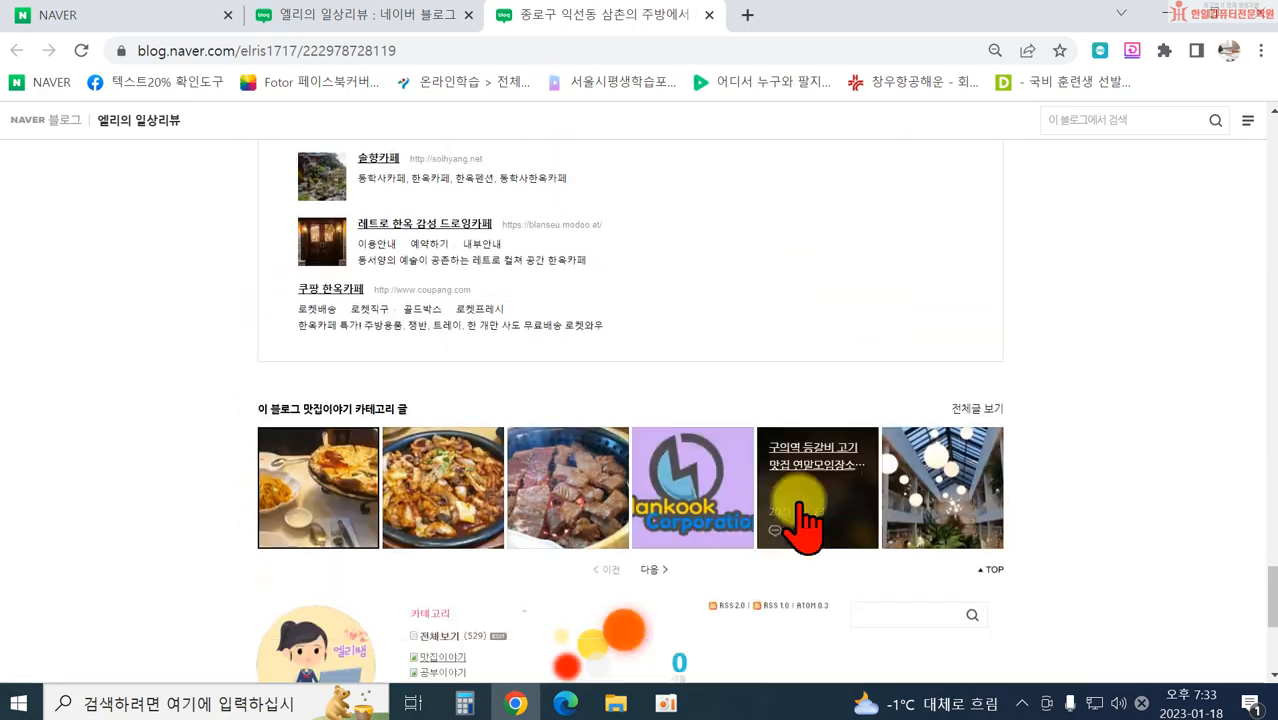
{"action": "scroll", "coordinate": [600, 430], "scroll_direction": "up", "scroll_amount": 9}
{"action": "scroll", "coordinate": [400, 520], "scroll_direction": "down", "scroll_amount": 4}
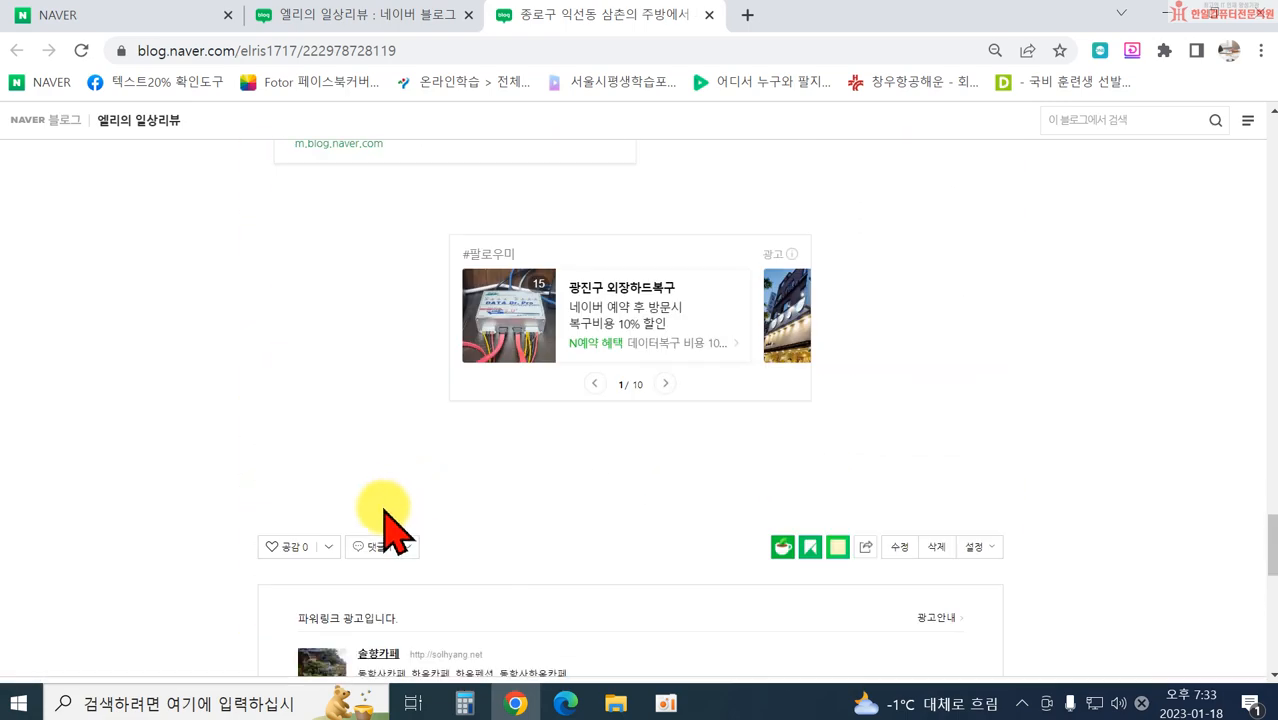
{"action": "scroll", "coordinate": [385, 515], "scroll_direction": "down", "scroll_amount": 1}
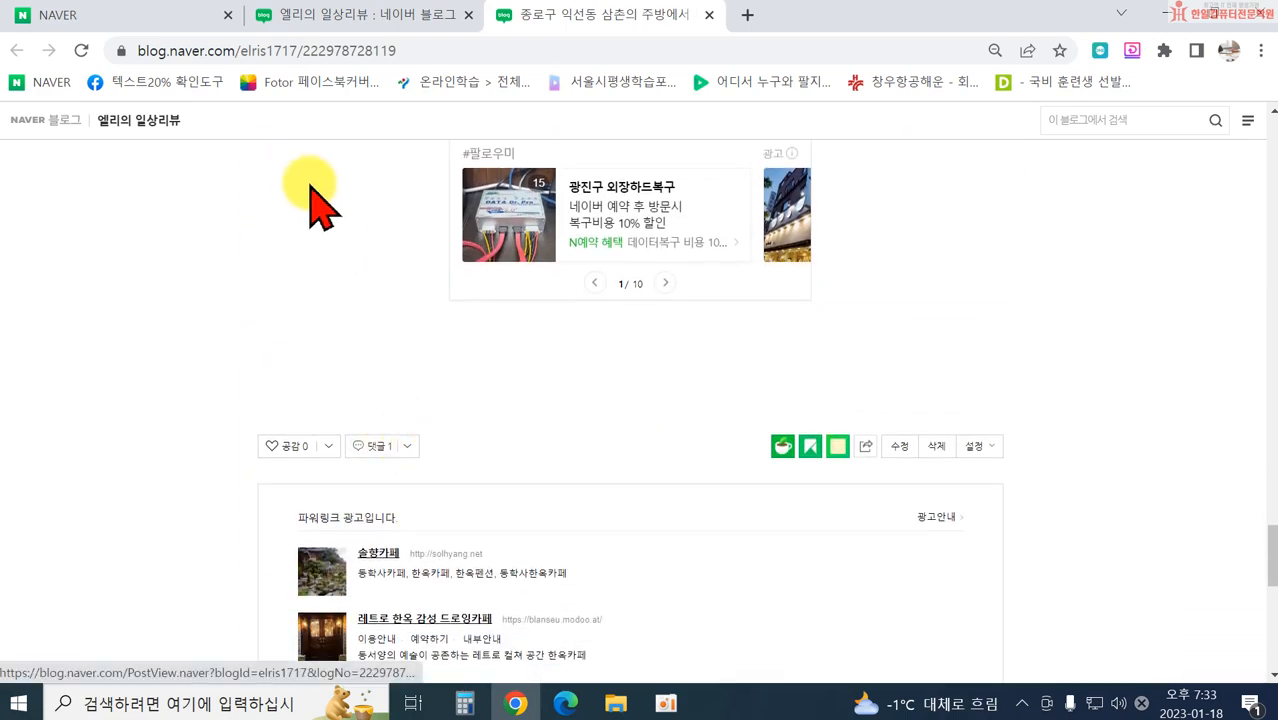
{"action": "scroll", "coordinate": [913, 277], "scroll_direction": "up", "scroll_amount": 10}
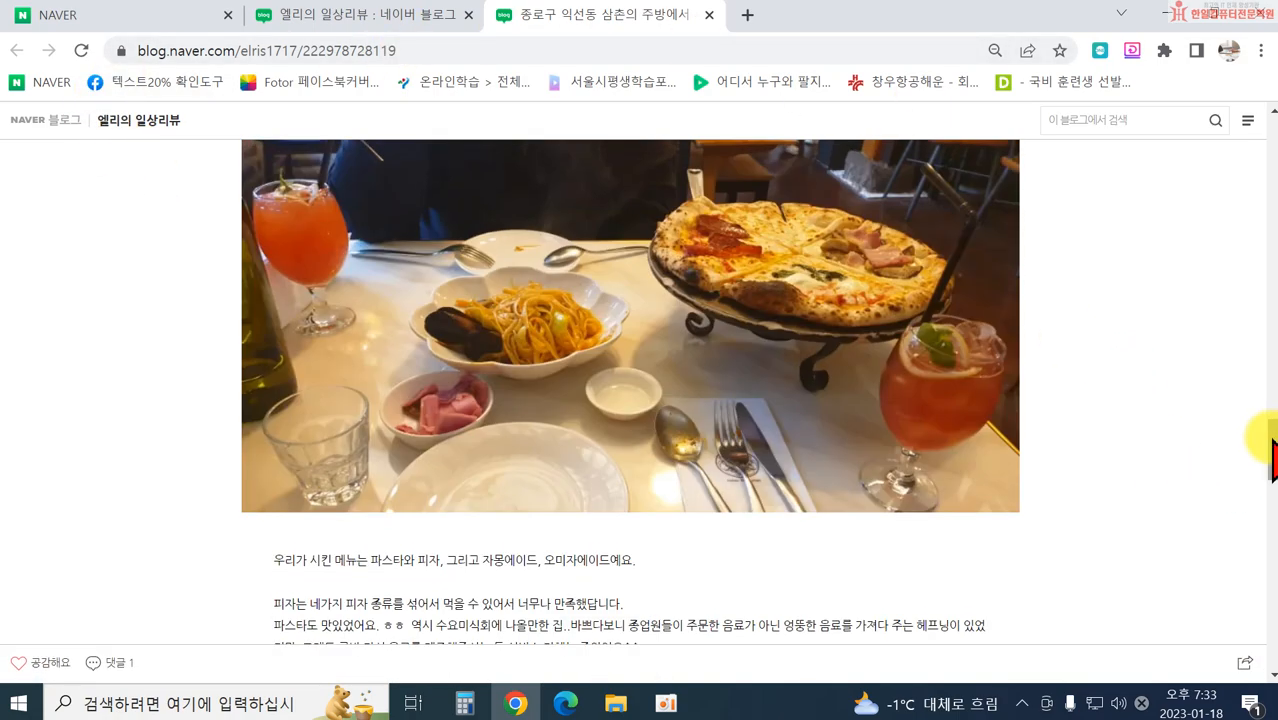
Step: Return from the post to the blog's management area and open the 메뉴·글·동영상 관리 section
{"action": "left_click_drag", "start_coordinate": [1262, 437], "coordinate": [1268, 115]}
{"action": "left_click", "coordinate": [919, 116]}
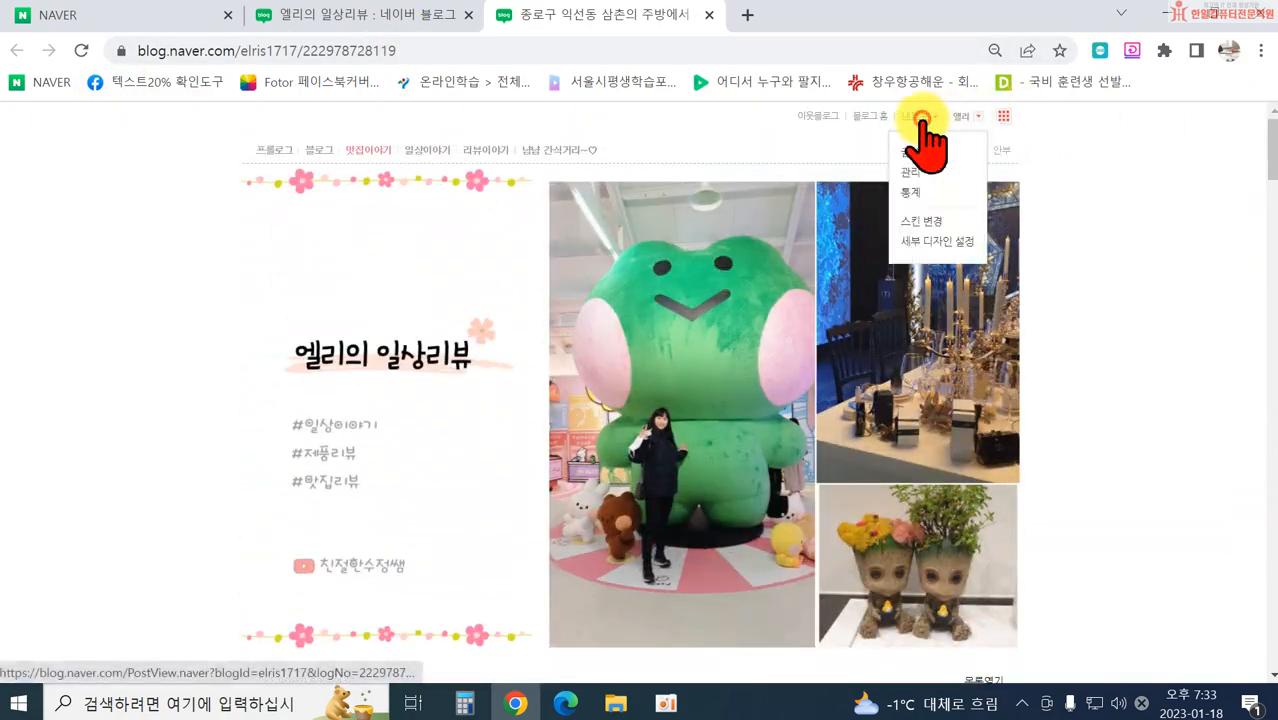
{"action": "left_click", "coordinate": [906, 173]}
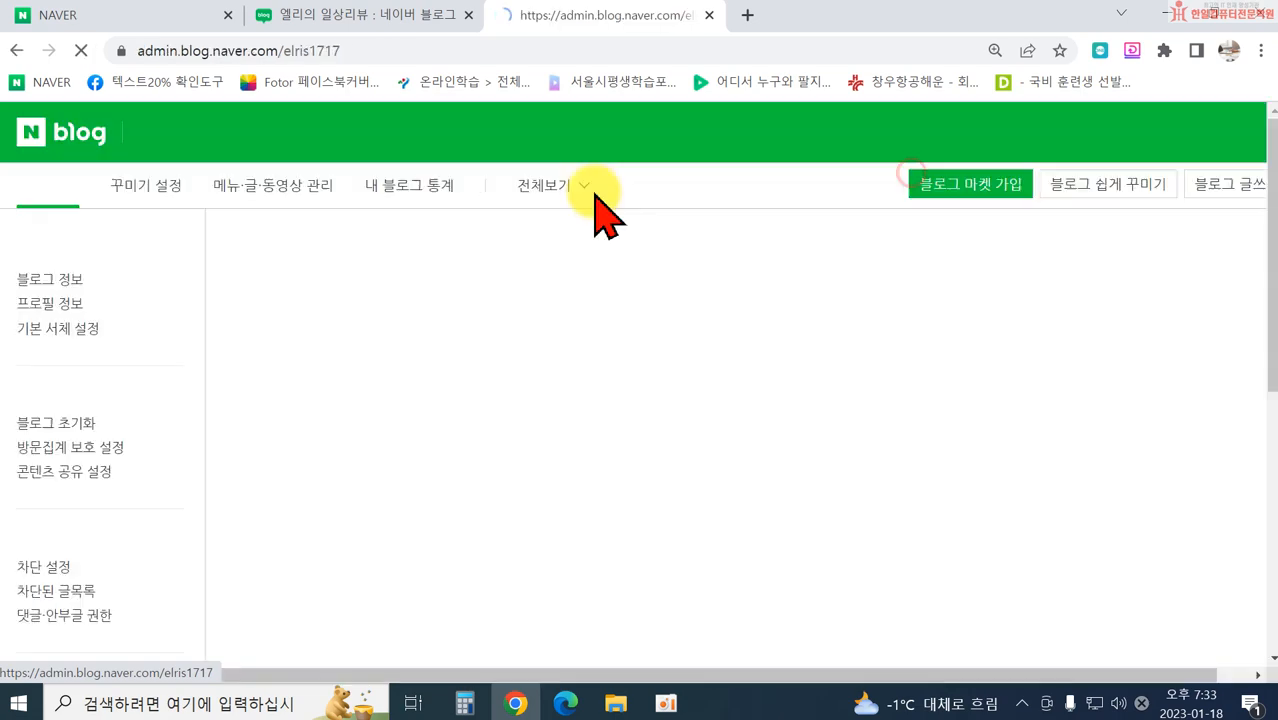
{"action": "left_click", "coordinate": [250, 186]}
{"action": "scroll", "coordinate": [60, 440], "scroll_direction": "down", "scroll_amount": 2}
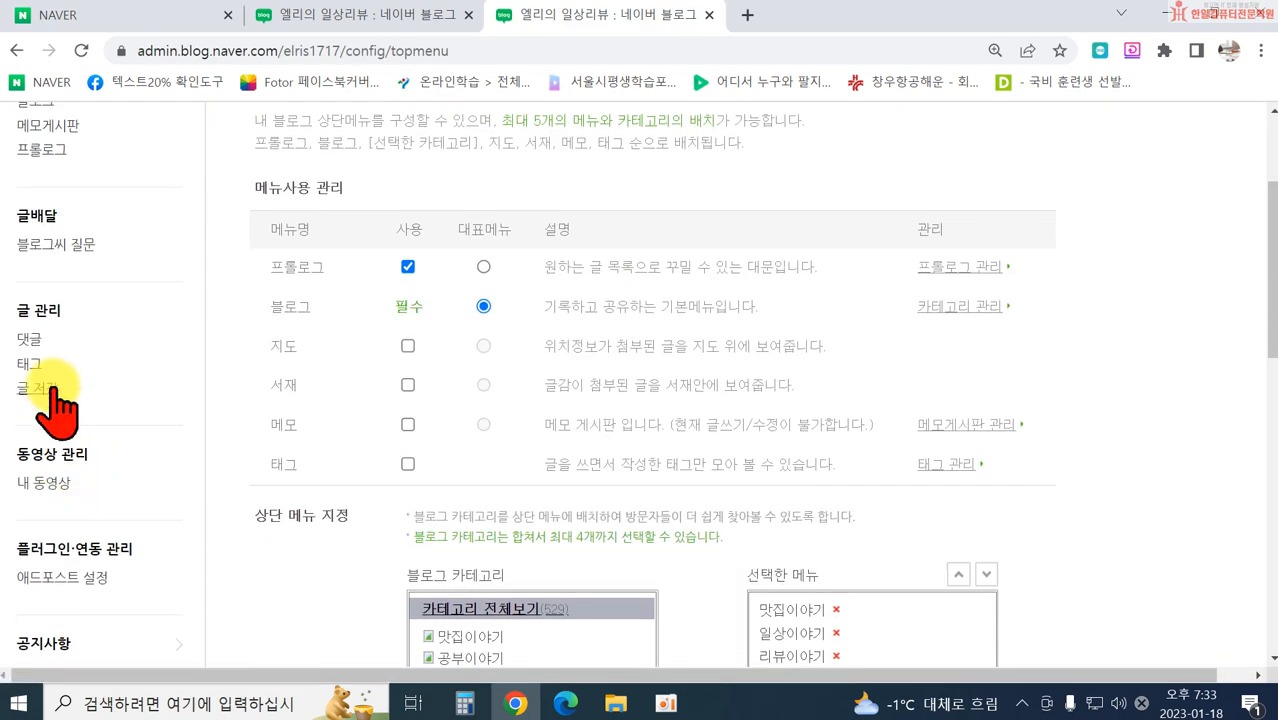
Step: Open the 태그 management page and look through the blog's tag list, continuing to its second page
{"action": "left_click", "coordinate": [26, 368]}
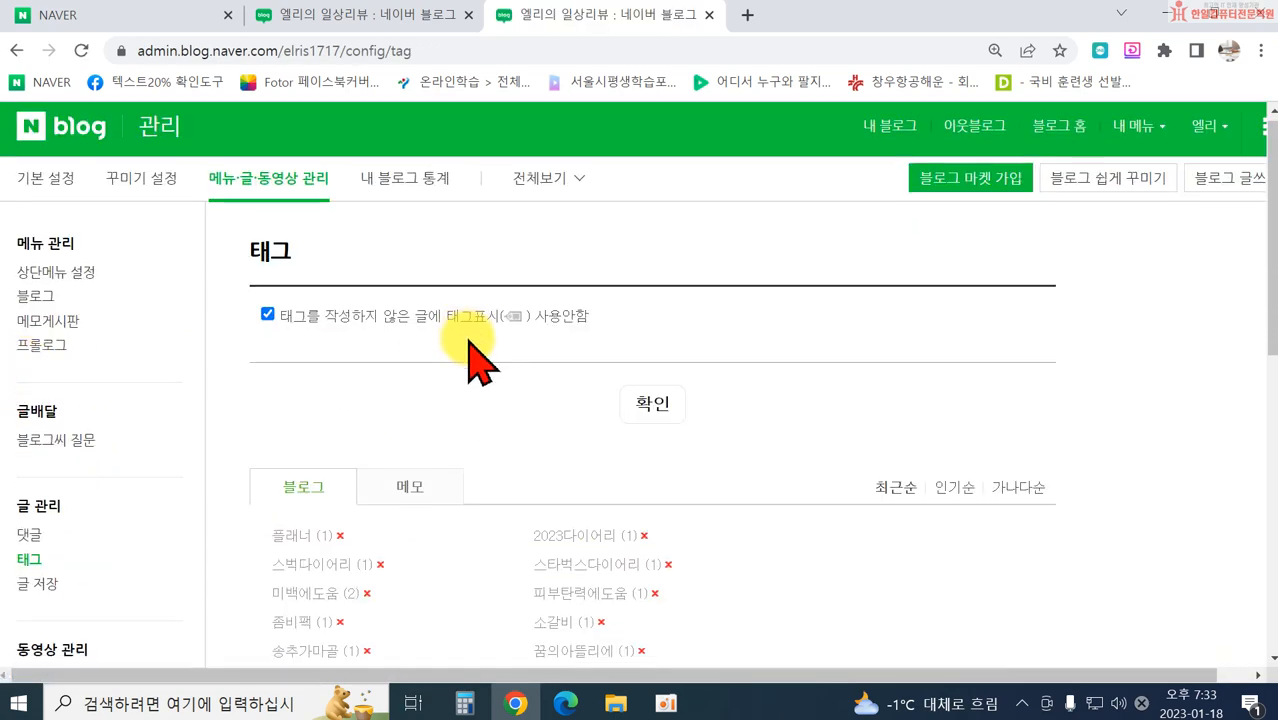
{"action": "scroll", "coordinate": [442, 328], "scroll_direction": "down", "scroll_amount": 2}
{"action": "scroll", "coordinate": [335, 430], "scroll_direction": "down", "scroll_amount": 3}
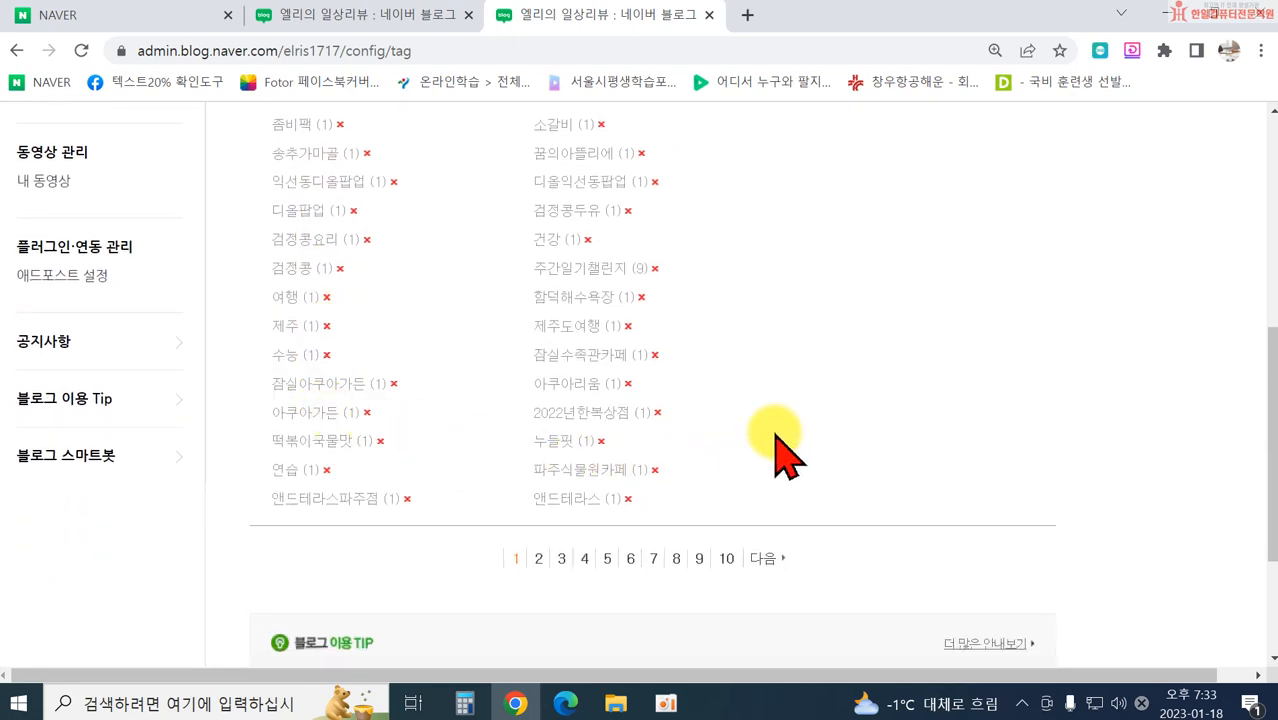
{"action": "scroll", "coordinate": [776, 442], "scroll_direction": "up", "scroll_amount": 4}
{"action": "scroll", "coordinate": [776, 448], "scroll_direction": "down", "scroll_amount": 2}
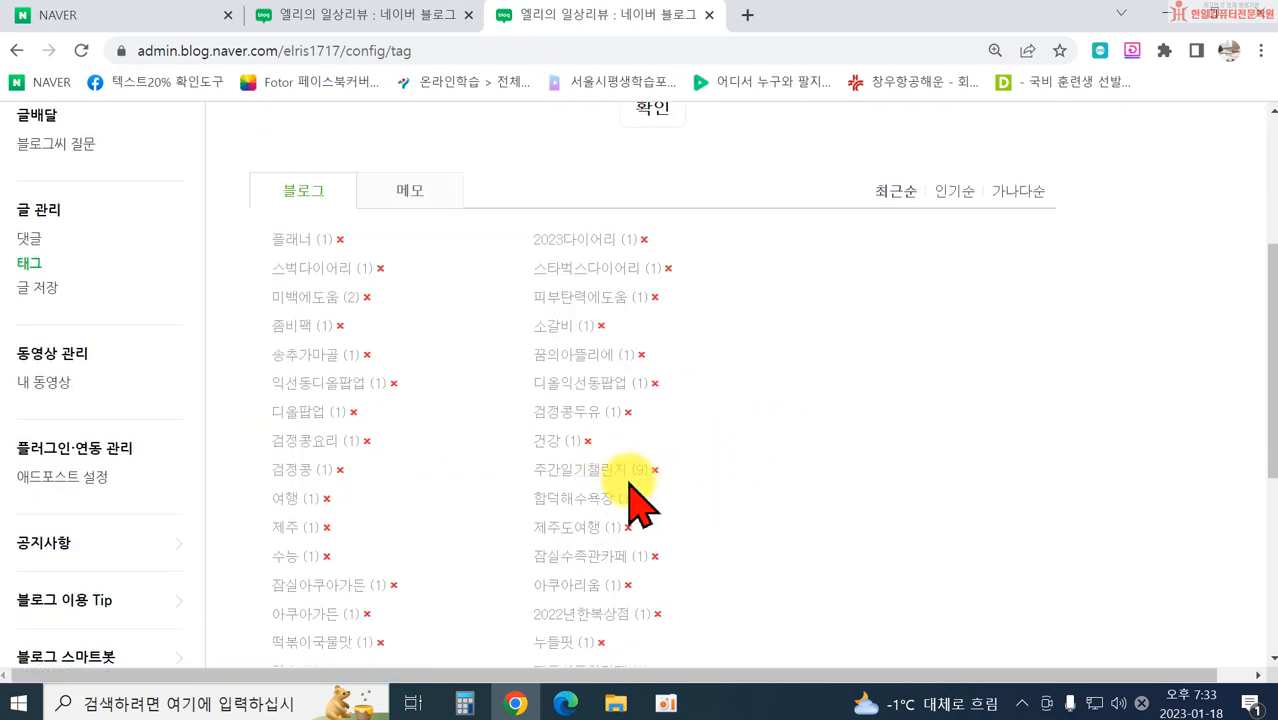
{"action": "scroll", "coordinate": [600, 495], "scroll_direction": "down", "scroll_amount": 2}
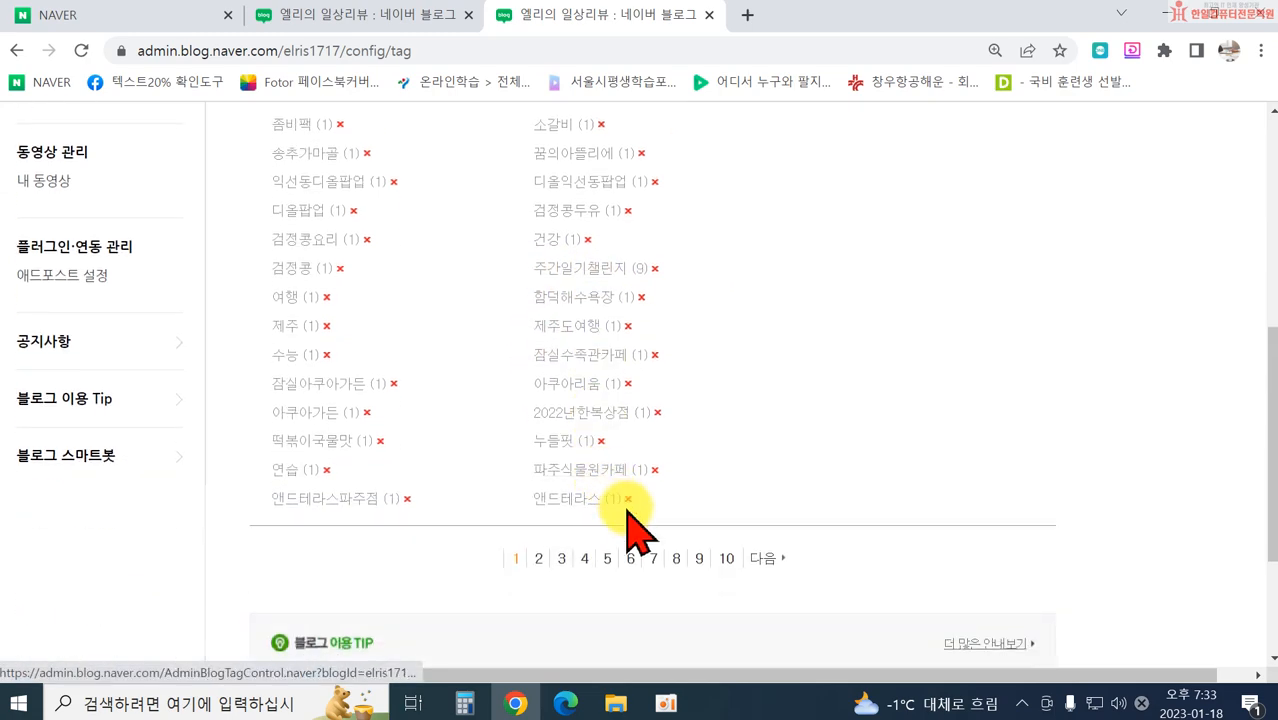
{"action": "left_click", "coordinate": [561, 558]}
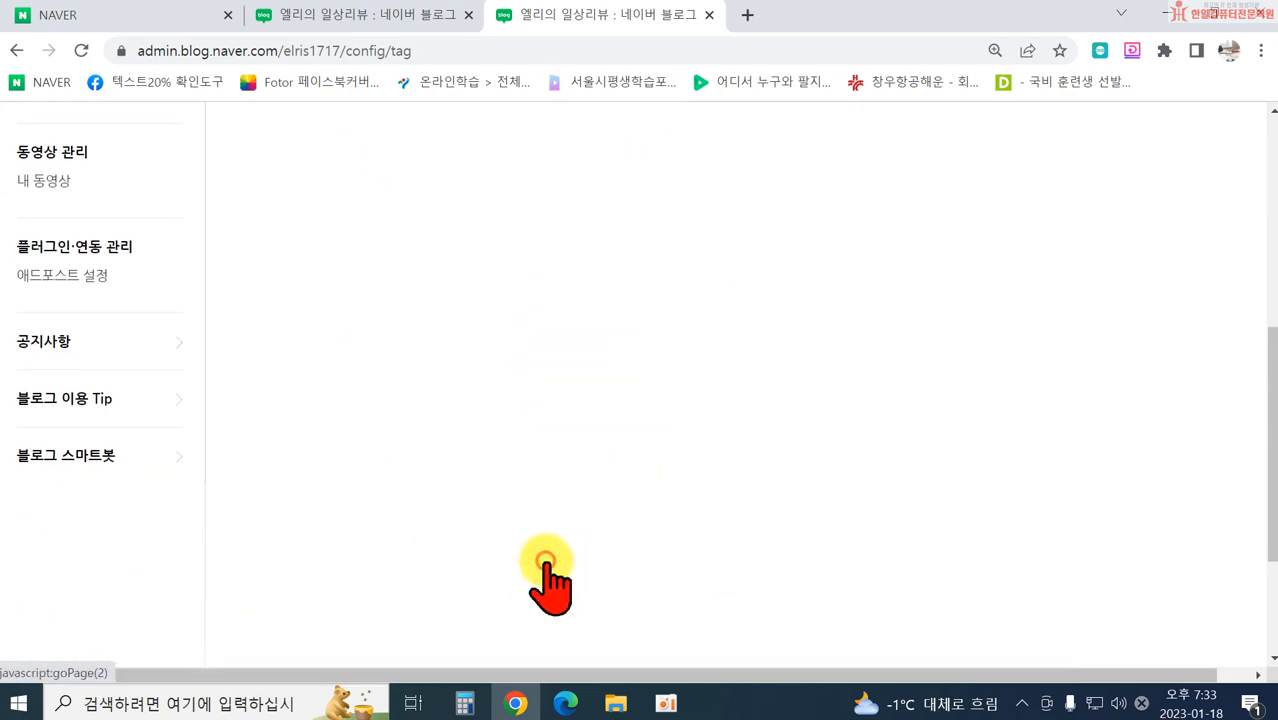
{"action": "scroll", "coordinate": [430, 355], "scroll_direction": "up", "scroll_amount": 3}
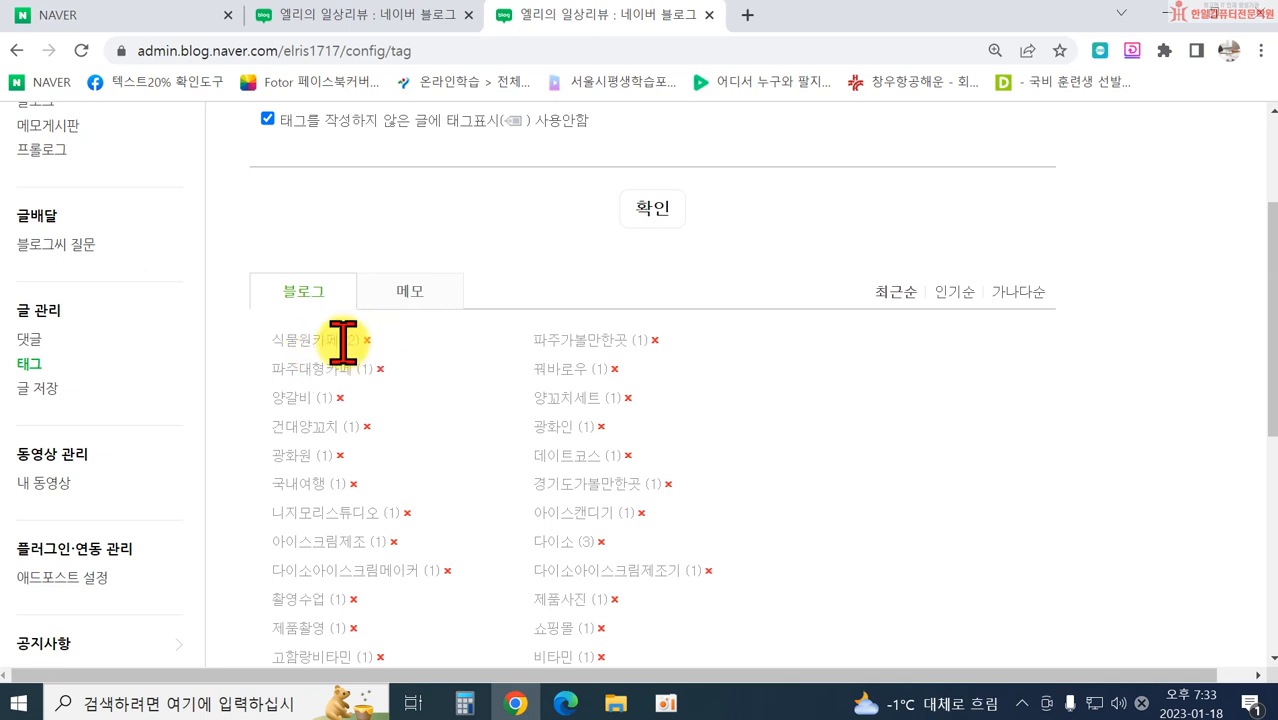
Step: Look further through the blog's tag list and open the 글 저장 page
{"action": "scroll", "coordinate": [565, 468], "scroll_direction": "down", "scroll_amount": 1}
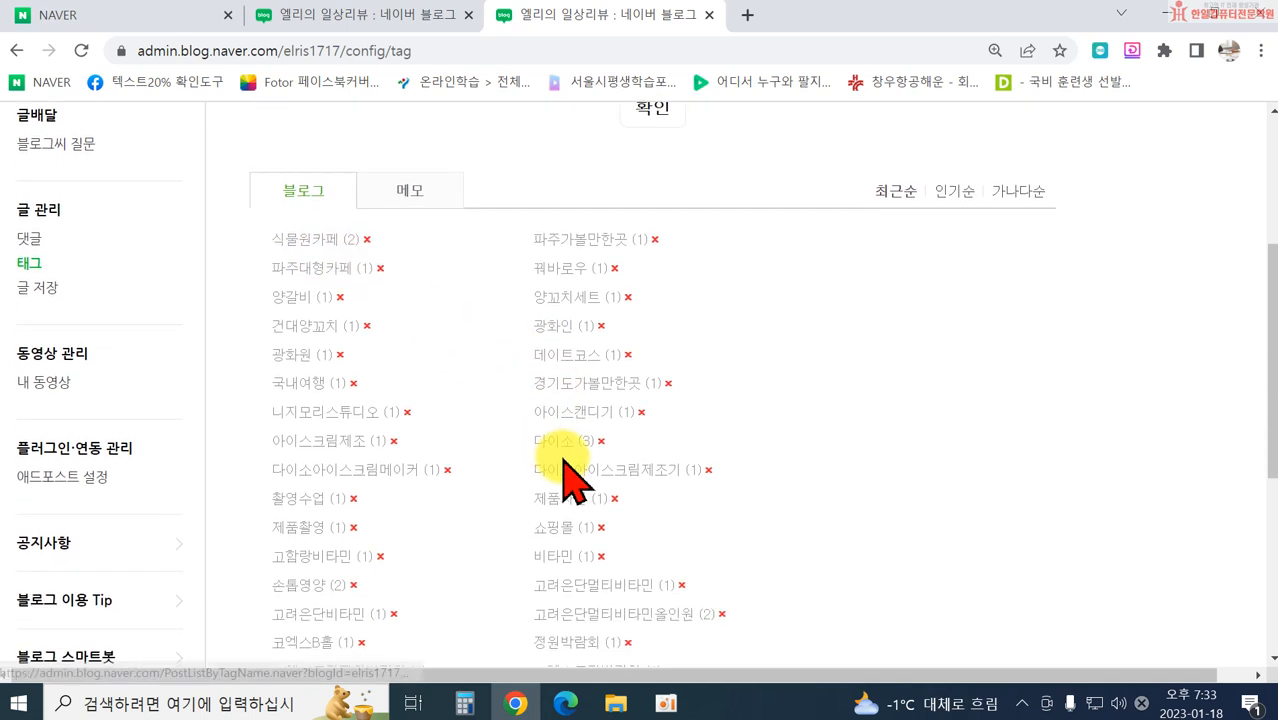
{"action": "scroll", "coordinate": [736, 593], "scroll_direction": "down", "scroll_amount": 2}
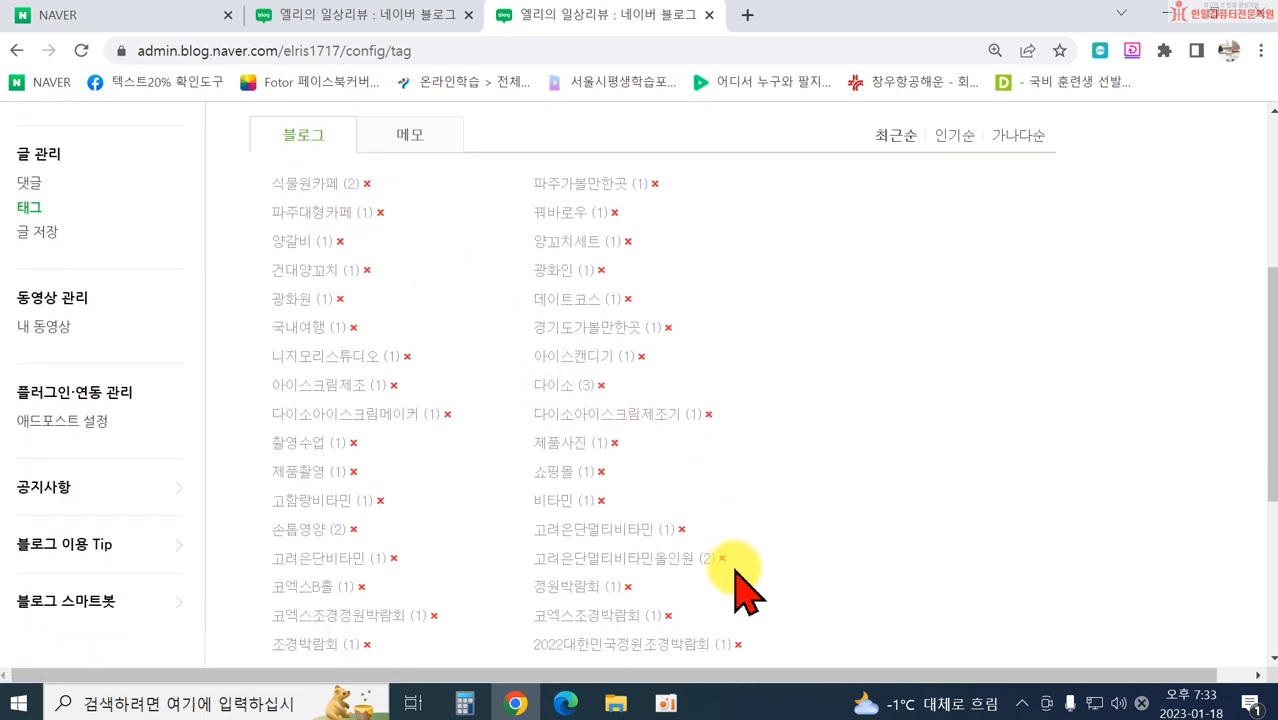
{"action": "left_click", "coordinate": [628, 410]}
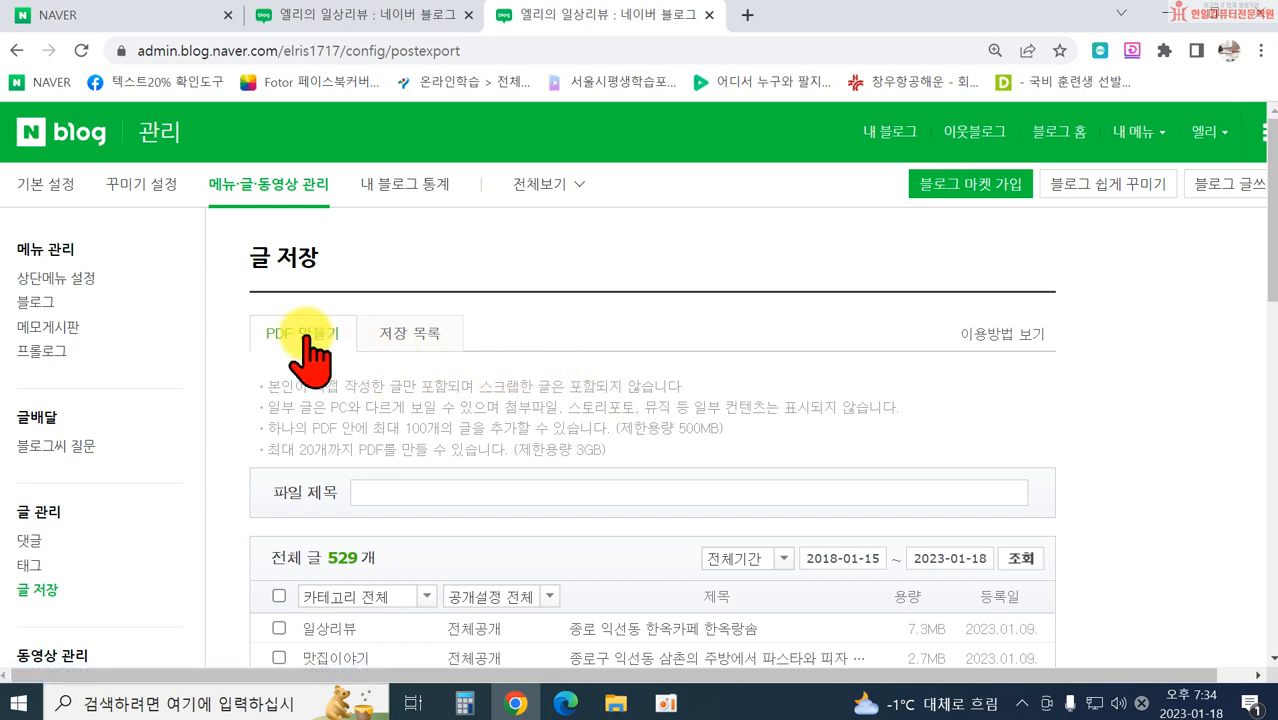
Step: Look through the PDF 만들기 options and the list of posts that can be saved
{"action": "scroll", "coordinate": [720, 420], "scroll_direction": "down", "scroll_amount": 3}
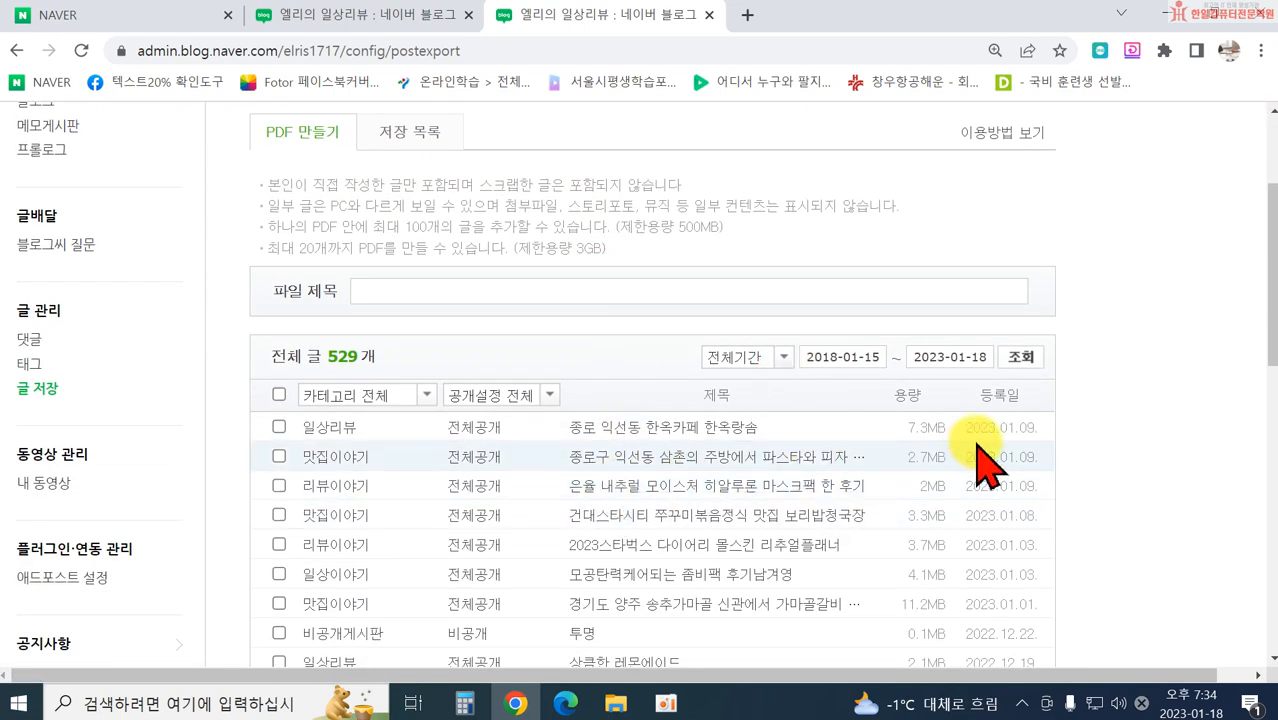
{"action": "scroll", "coordinate": [1120, 430], "scroll_direction": "down", "scroll_amount": 5}
{"action": "scroll", "coordinate": [1078, 428], "scroll_direction": "up", "scroll_amount": 4}
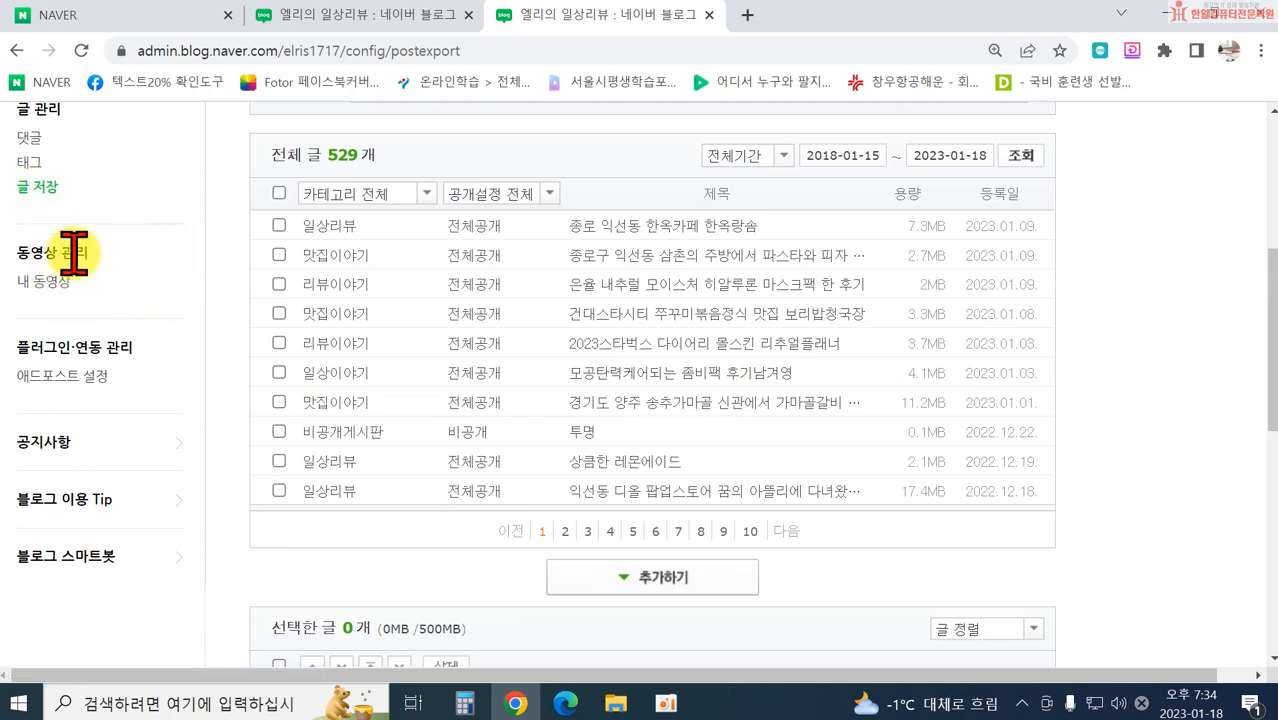
Step: Open the 내 동영상 page and look through the blog's uploaded videos with their play and like figures
{"action": "left_click", "coordinate": [31, 285]}
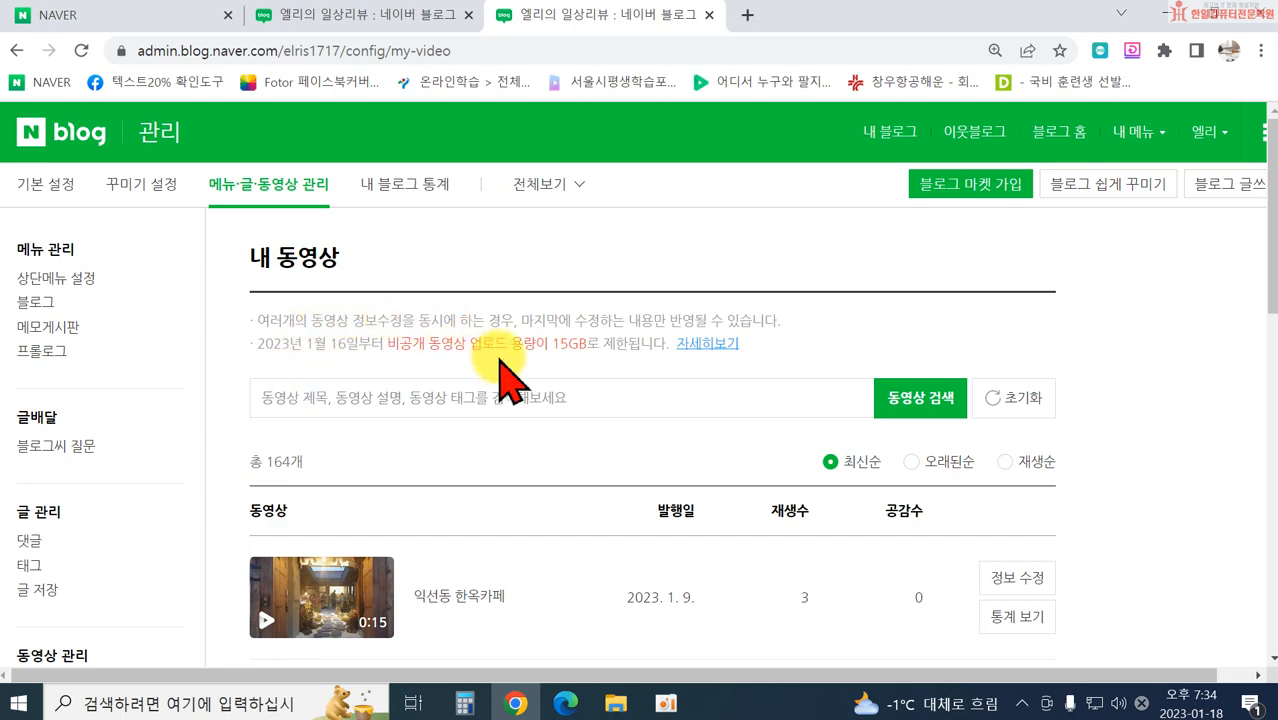
{"action": "scroll", "coordinate": [480, 370], "scroll_direction": "down", "scroll_amount": 2}
{"action": "scroll", "coordinate": [290, 540], "scroll_direction": "down", "scroll_amount": 2}
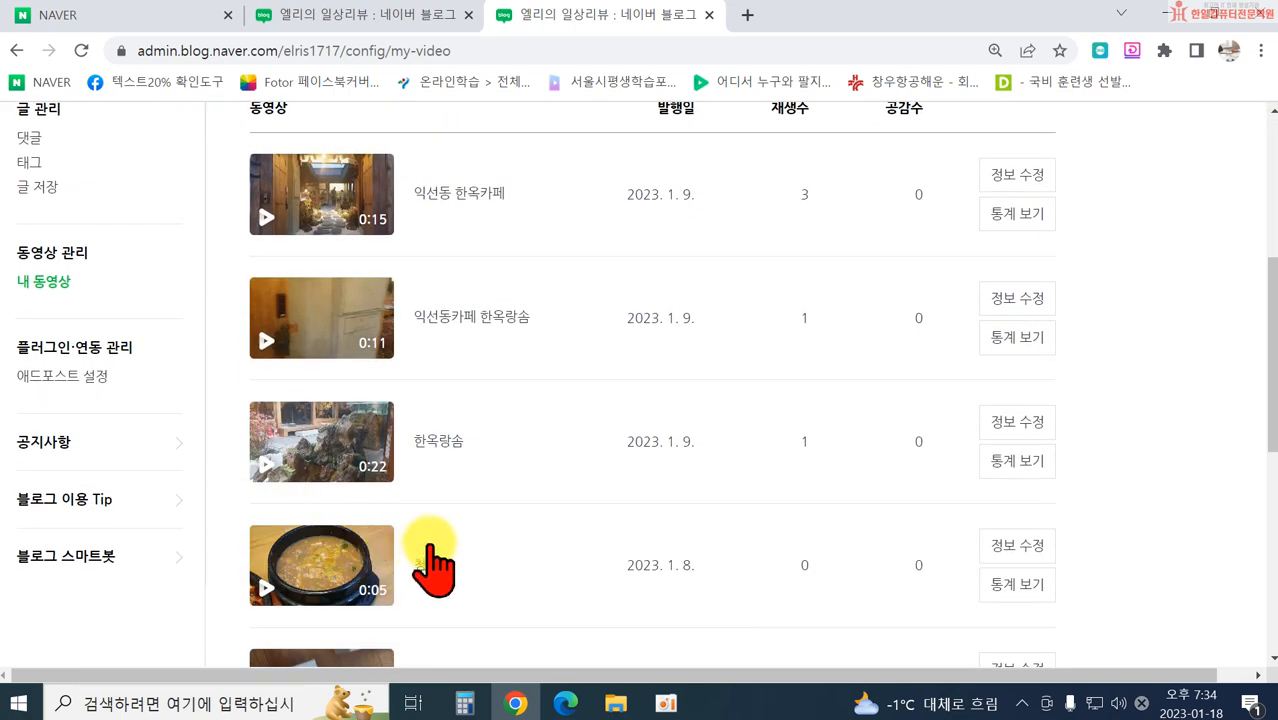
{"action": "scroll", "coordinate": [430, 550], "scroll_direction": "up", "scroll_amount": 1}
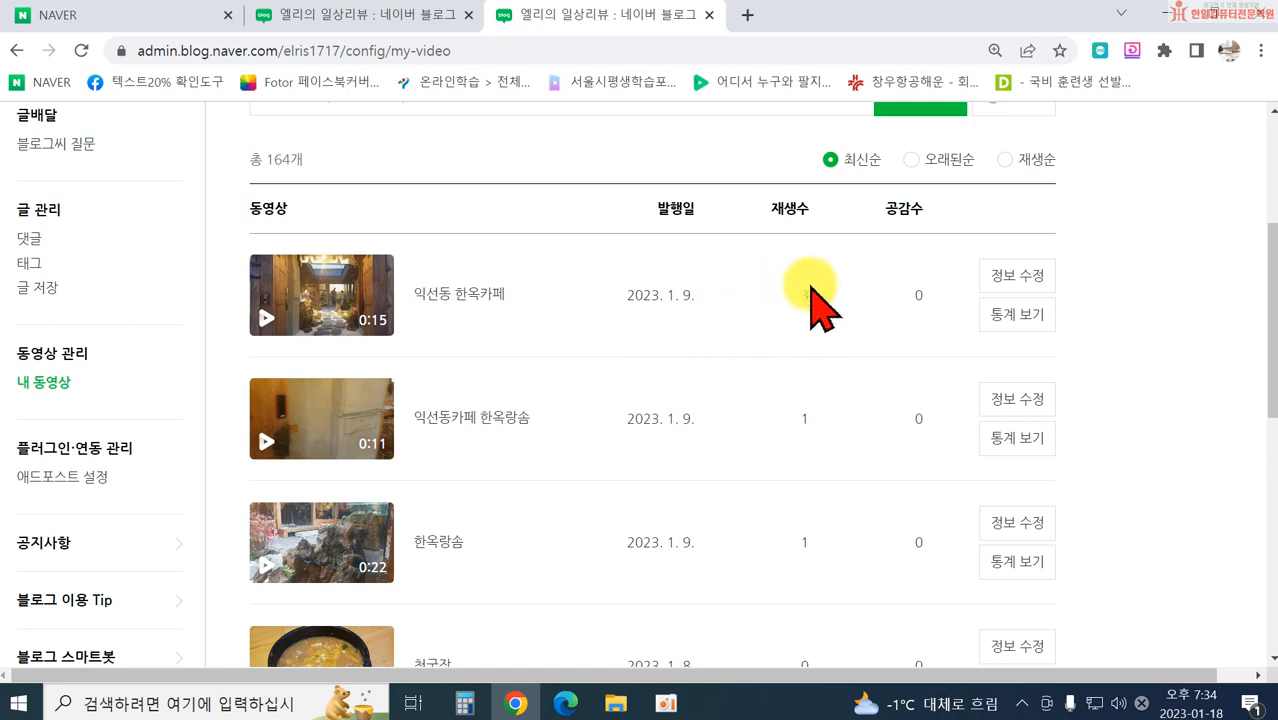
{"action": "scroll", "coordinate": [865, 595], "scroll_direction": "down", "scroll_amount": 1}
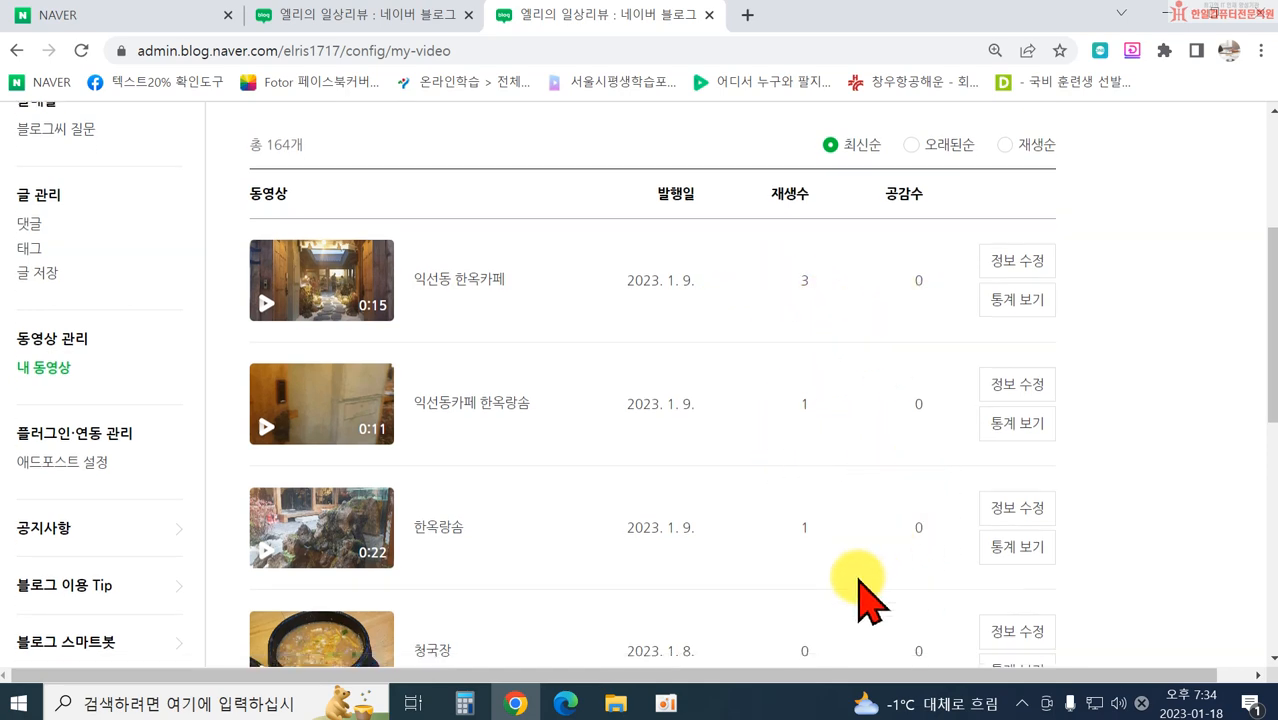
{"action": "scroll", "coordinate": [880, 585], "scroll_direction": "down", "scroll_amount": 4}
{"action": "scroll", "coordinate": [1010, 430], "scroll_direction": "up", "scroll_amount": 6}
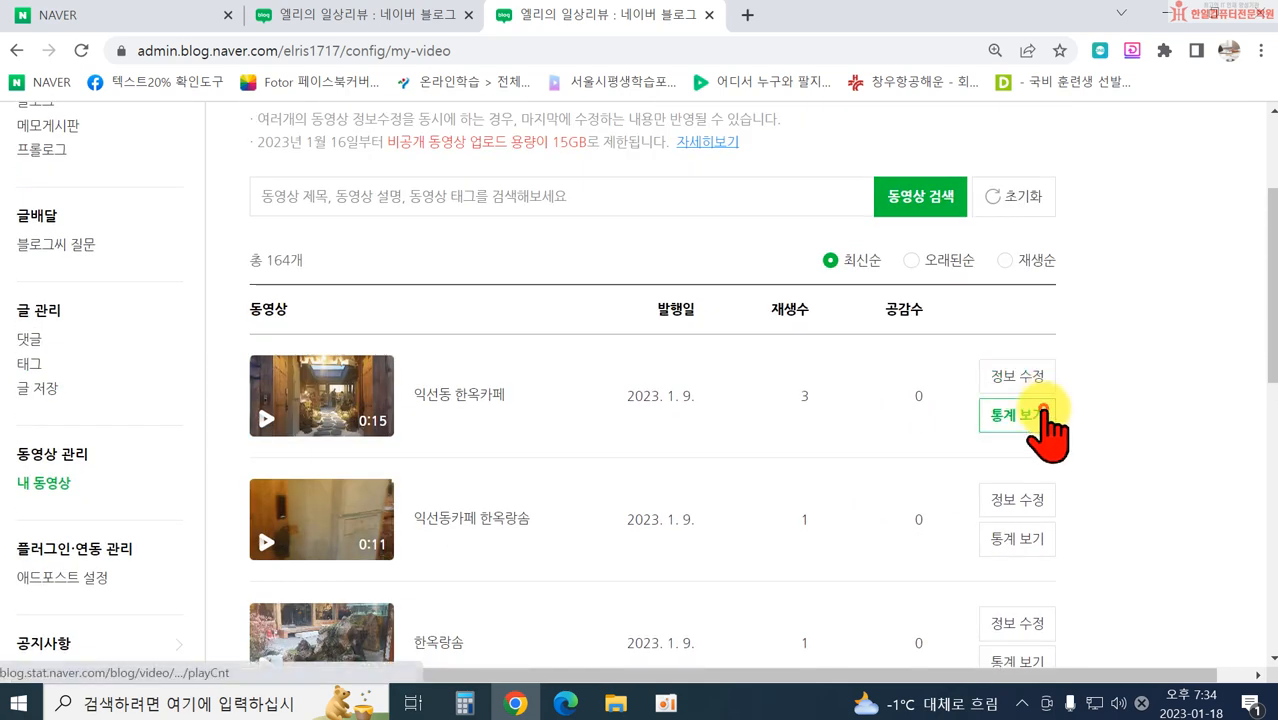
Step: Open the statistics of the 익선동 한옥카페 video and examine its play count overview and daily graph
{"action": "left_click", "coordinate": [1042, 410]}
{"action": "scroll", "coordinate": [400, 450], "scroll_direction": "down", "scroll_amount": 2}
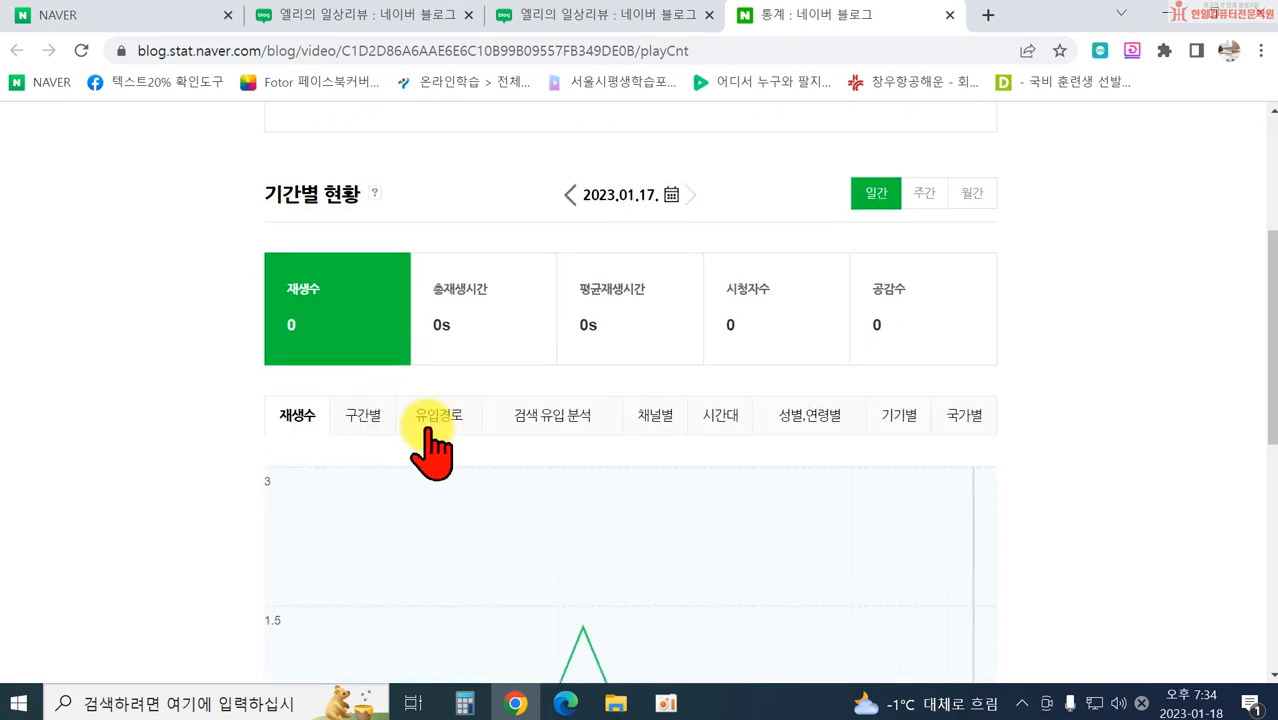
{"action": "scroll", "coordinate": [480, 465], "scroll_direction": "down", "scroll_amount": 2}
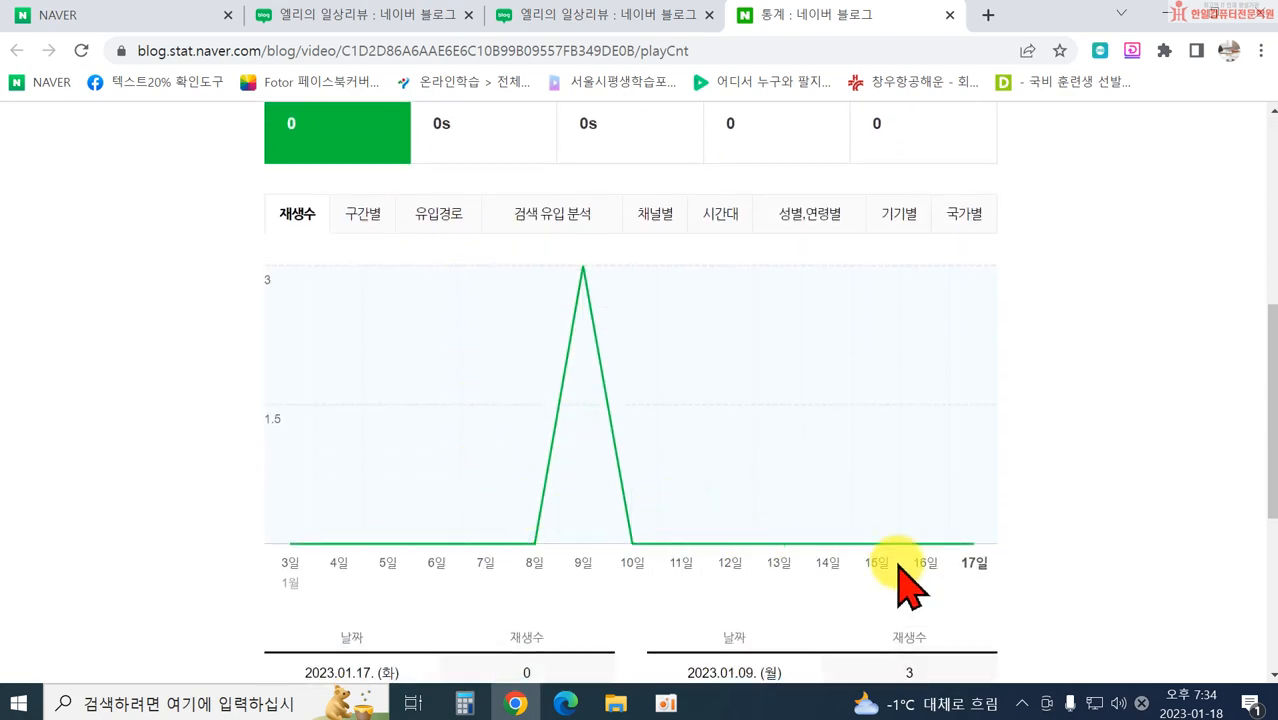
{"action": "scroll", "coordinate": [905, 580], "scroll_direction": "down", "scroll_amount": 4}
{"action": "scroll", "coordinate": [830, 570], "scroll_direction": "up", "scroll_amount": 7}
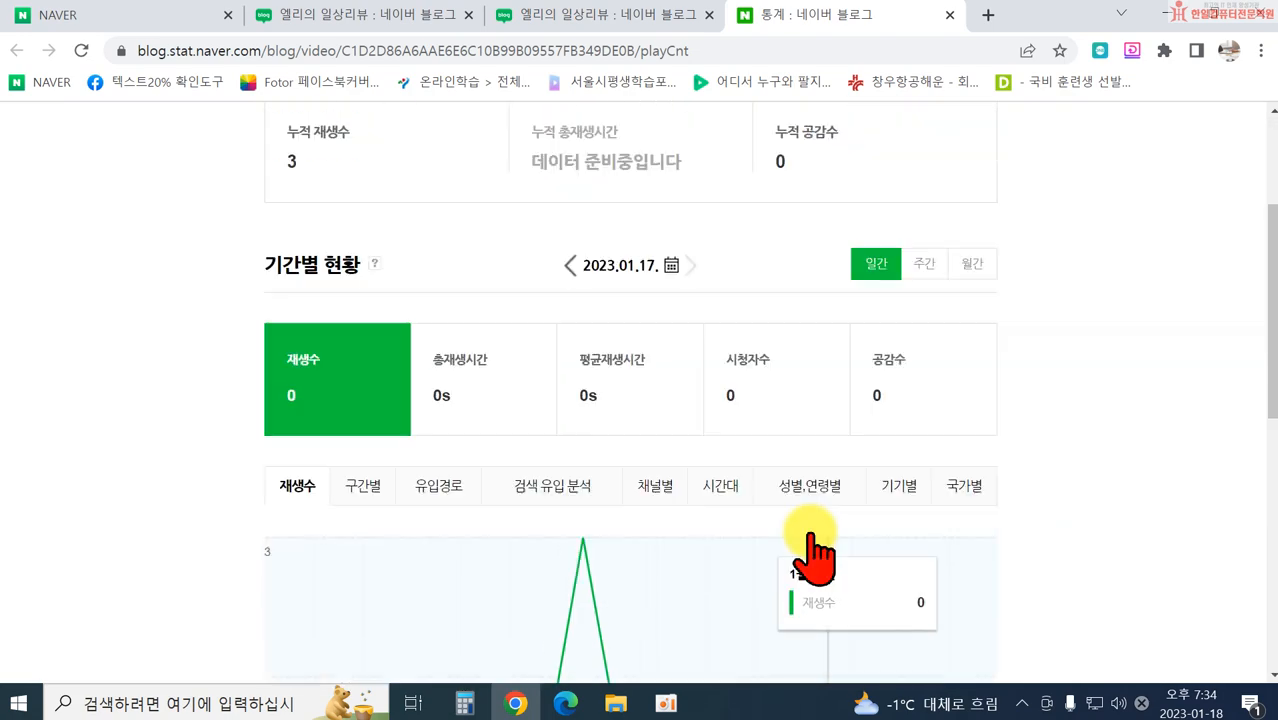
{"action": "scroll", "coordinate": [810, 550], "scroll_direction": "up", "scroll_amount": 2}
Step: View the video's 구간별, 유입경로, 검색 유입 분석, 채널별 and 시간대 statistics, and close the statistics page
{"action": "left_click", "coordinate": [368, 625]}
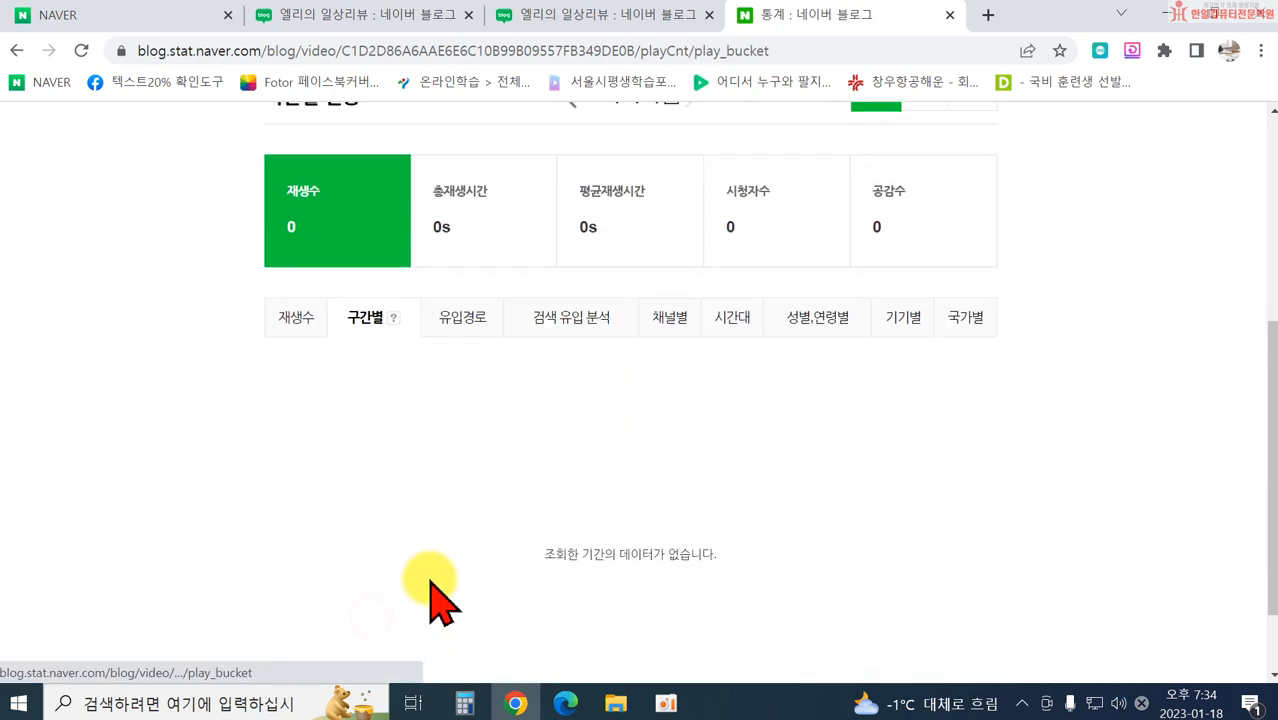
{"action": "left_click", "coordinate": [462, 322]}
{"action": "left_click", "coordinate": [570, 322]}
{"action": "left_click", "coordinate": [652, 318]}
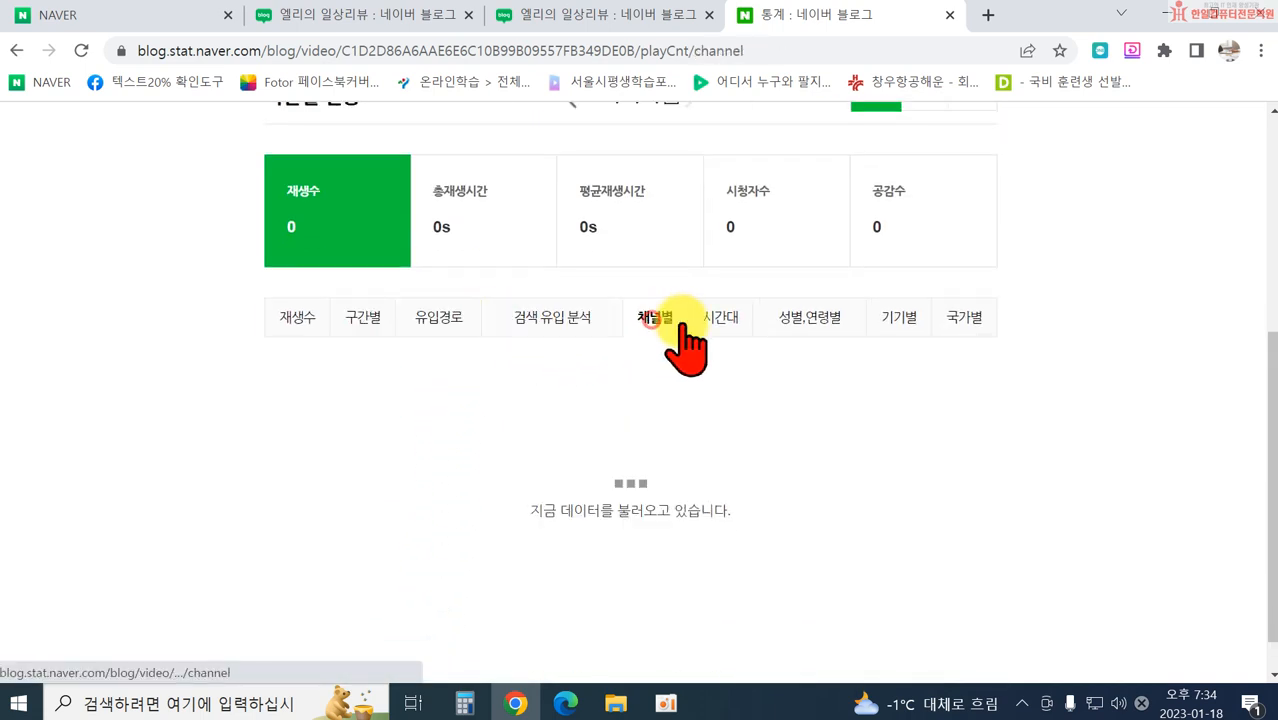
{"action": "left_click", "coordinate": [718, 318]}
{"action": "scroll", "coordinate": [448, 285], "scroll_direction": "up", "scroll_amount": 4}
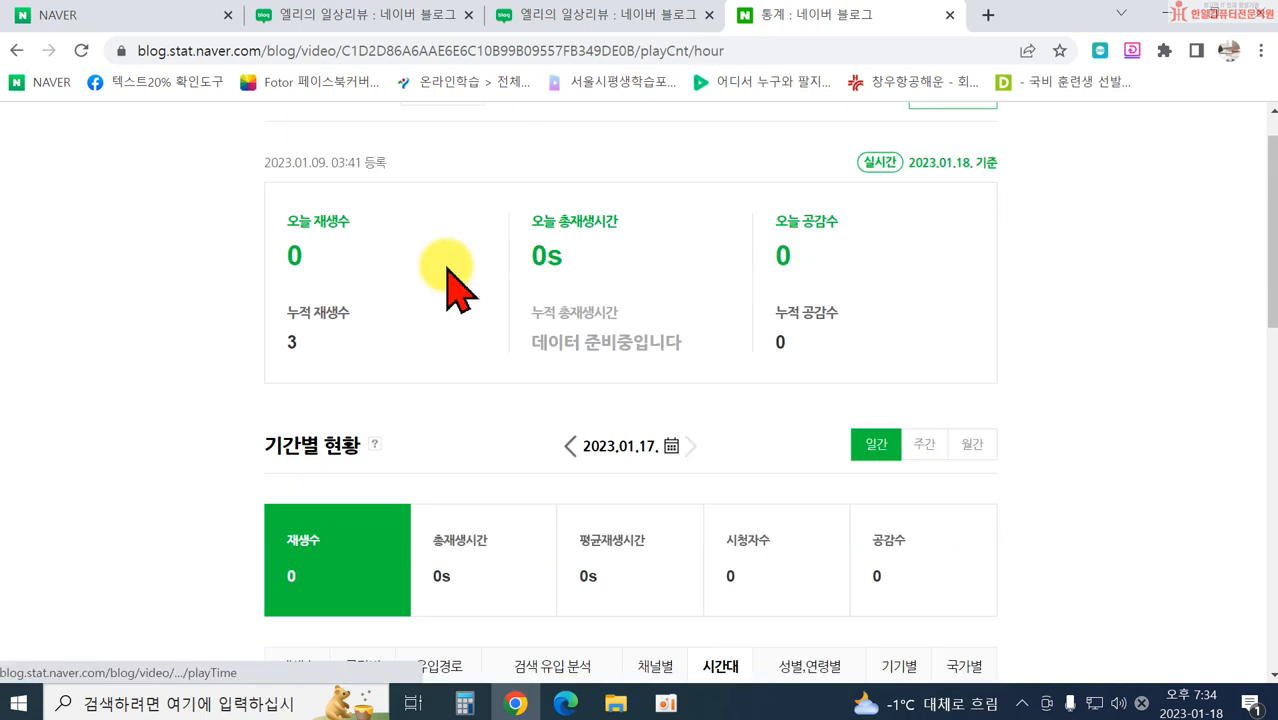
{"action": "left_click", "coordinate": [949, 14]}
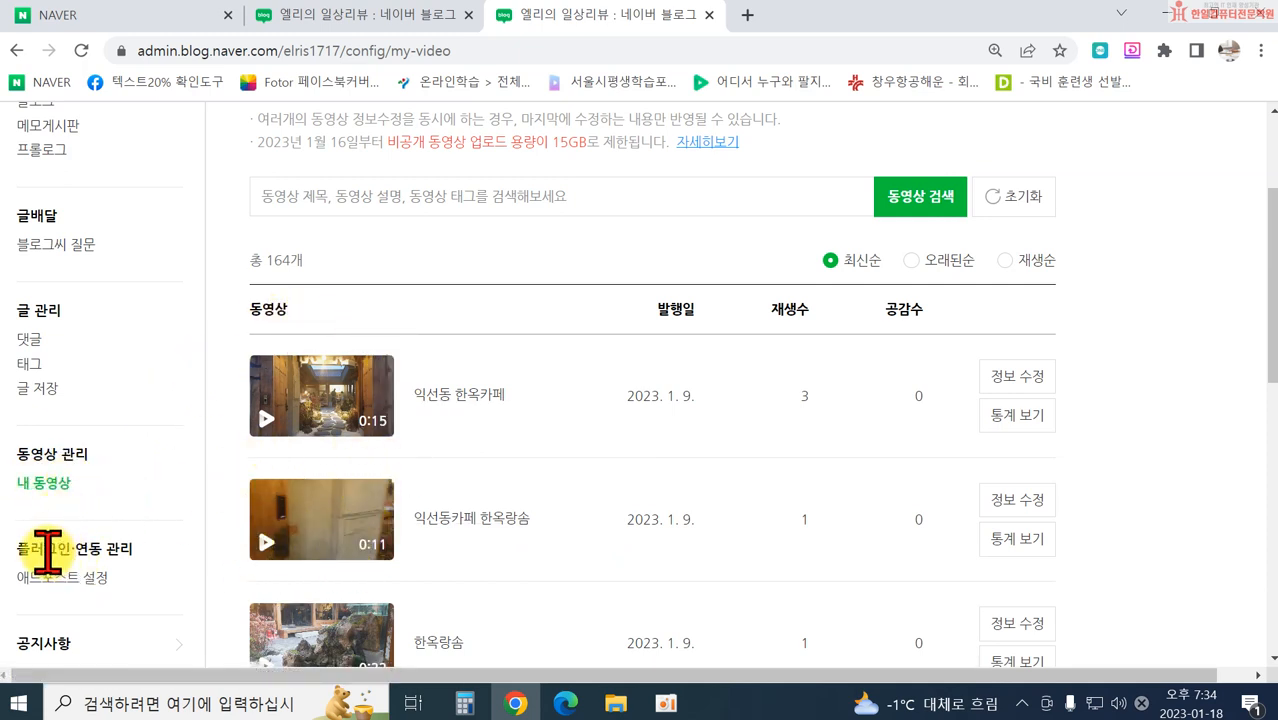
Step: Open the 애드포스트 설정 page under 플러그인·연동 관리
{"action": "scroll", "coordinate": [47, 553], "scroll_direction": "down", "scroll_amount": 1}
{"action": "left_click", "coordinate": [30, 480]}
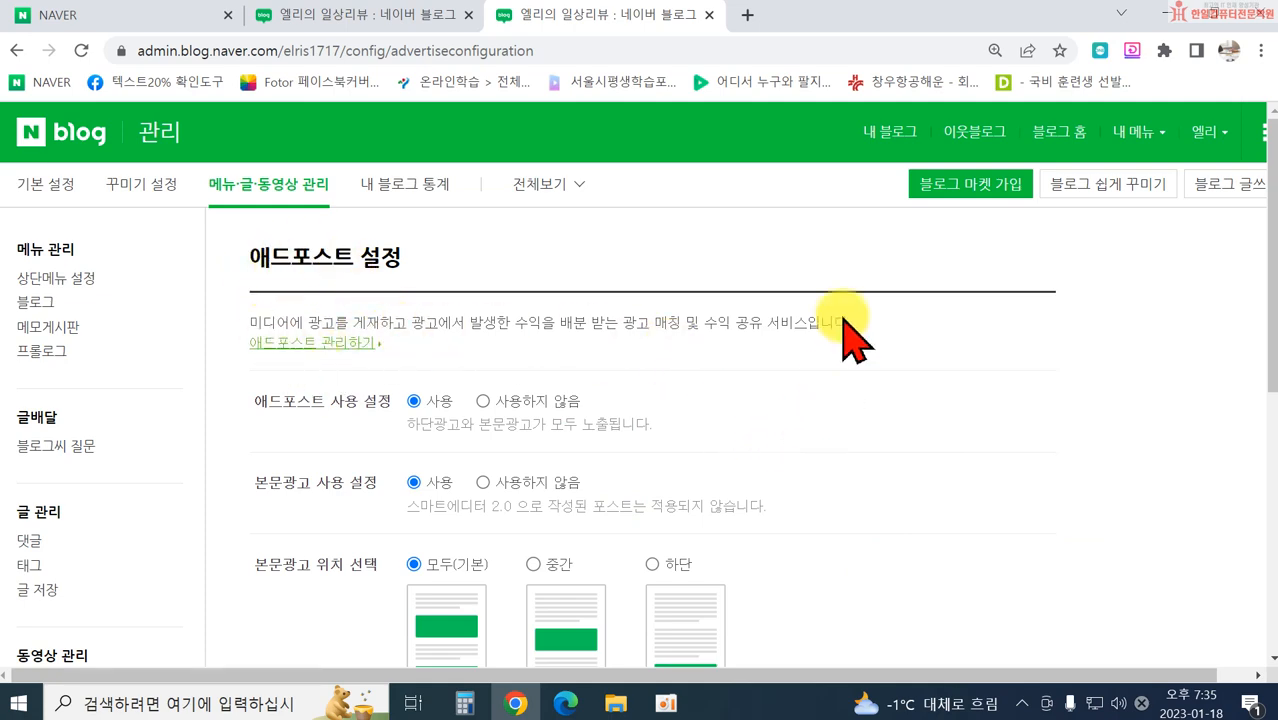
Step: Go to the blog and look through the post 종로 익선동 한옥카페 한옥랑솜 for the advertisements placed in and below it
{"action": "left_click", "coordinate": [882, 133]}
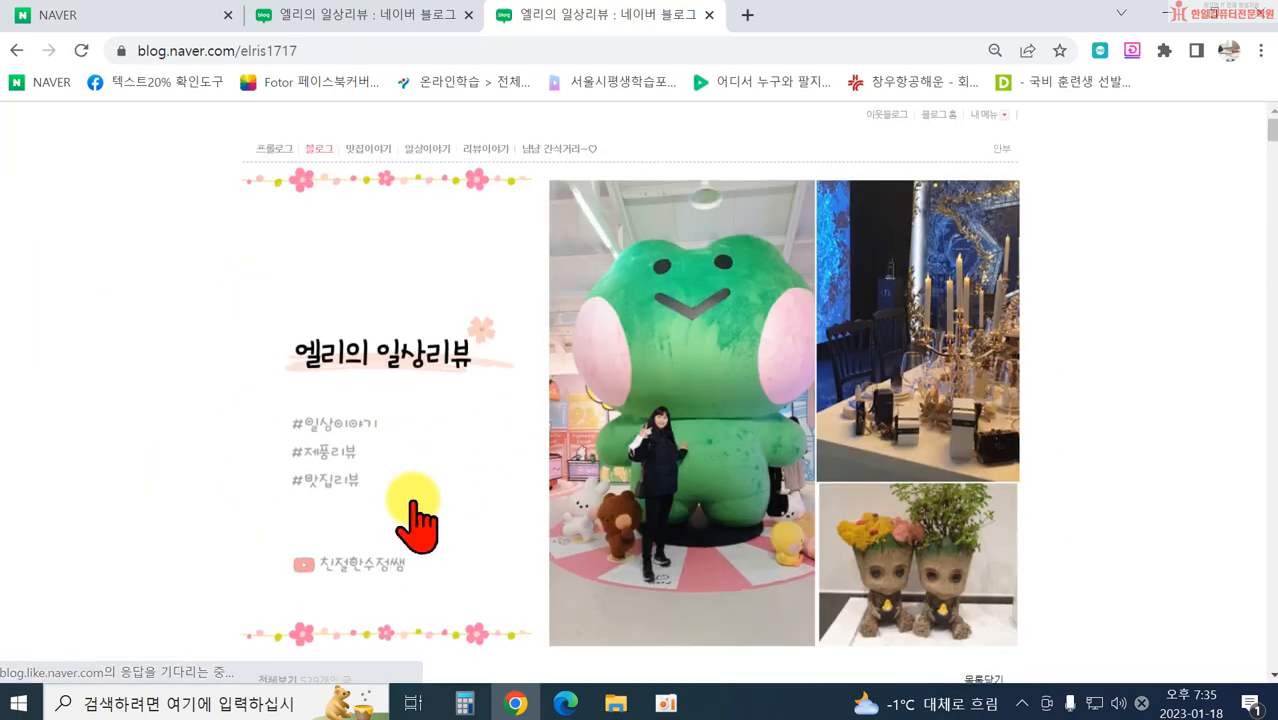
{"action": "scroll", "coordinate": [414, 522], "scroll_direction": "down", "scroll_amount": 10}
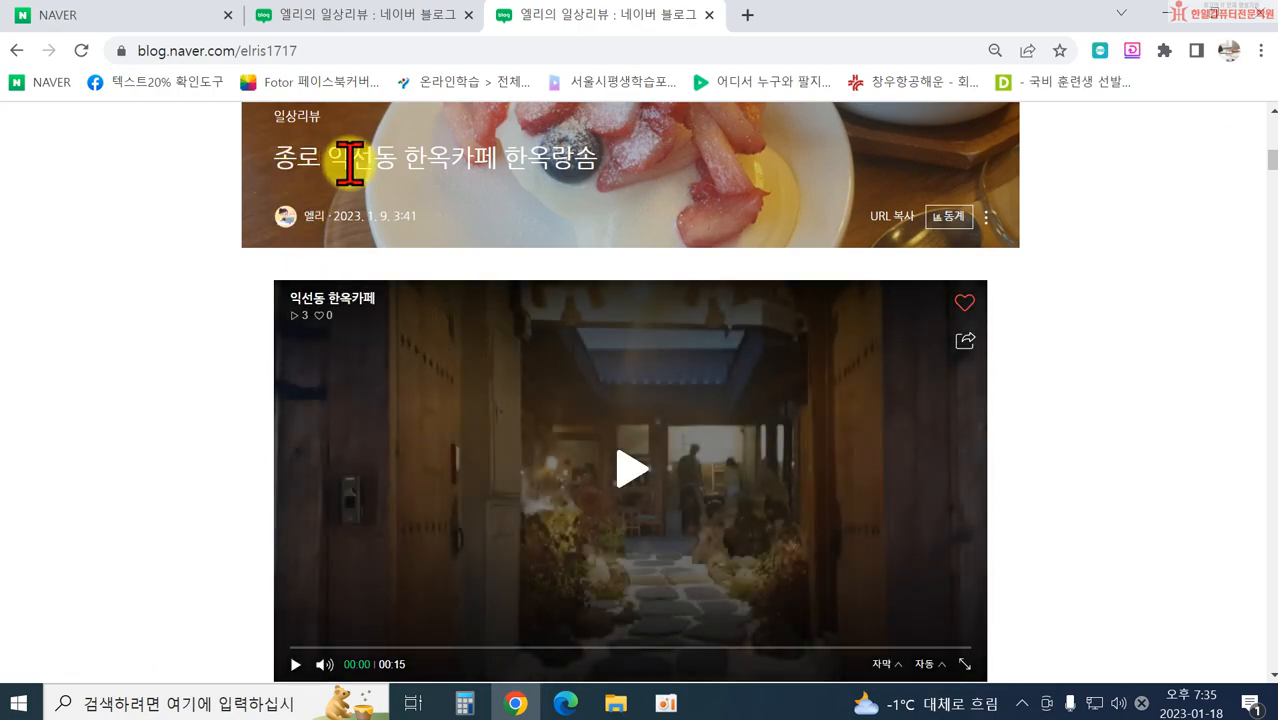
{"action": "scroll", "coordinate": [919, 462], "scroll_direction": "down", "scroll_amount": 10}
{"action": "scroll", "coordinate": [990, 510], "scroll_direction": "down", "scroll_amount": 20}
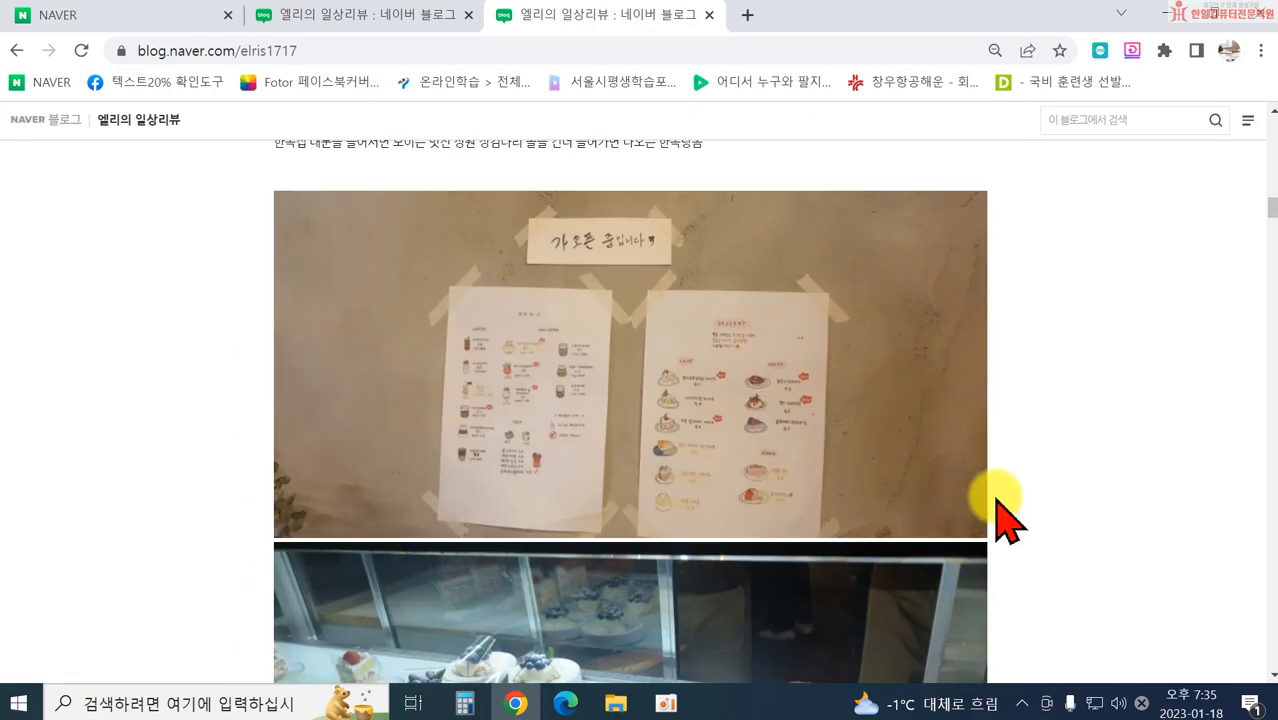
{"action": "scroll", "coordinate": [1000, 533], "scroll_direction": "down", "scroll_amount": 20}
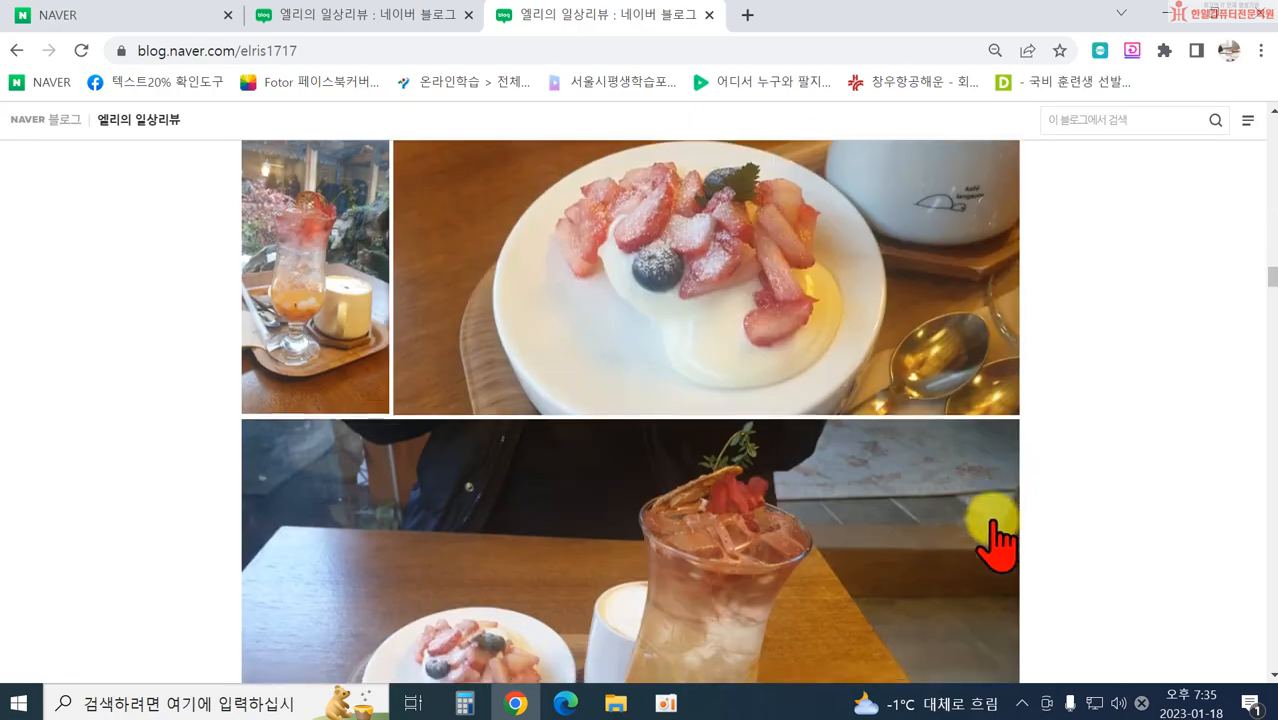
{"action": "scroll", "coordinate": [990, 532], "scroll_direction": "down", "scroll_amount": 10}
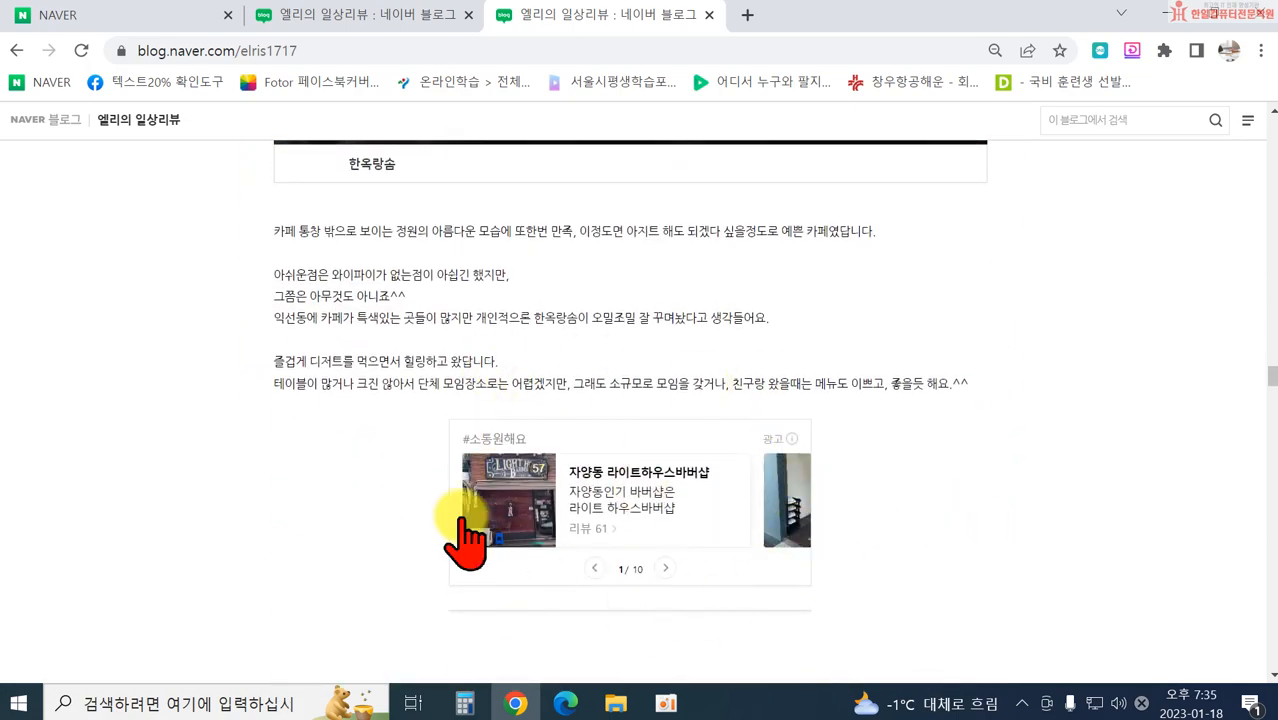
{"action": "scroll", "coordinate": [713, 443], "scroll_direction": "down", "scroll_amount": 3}
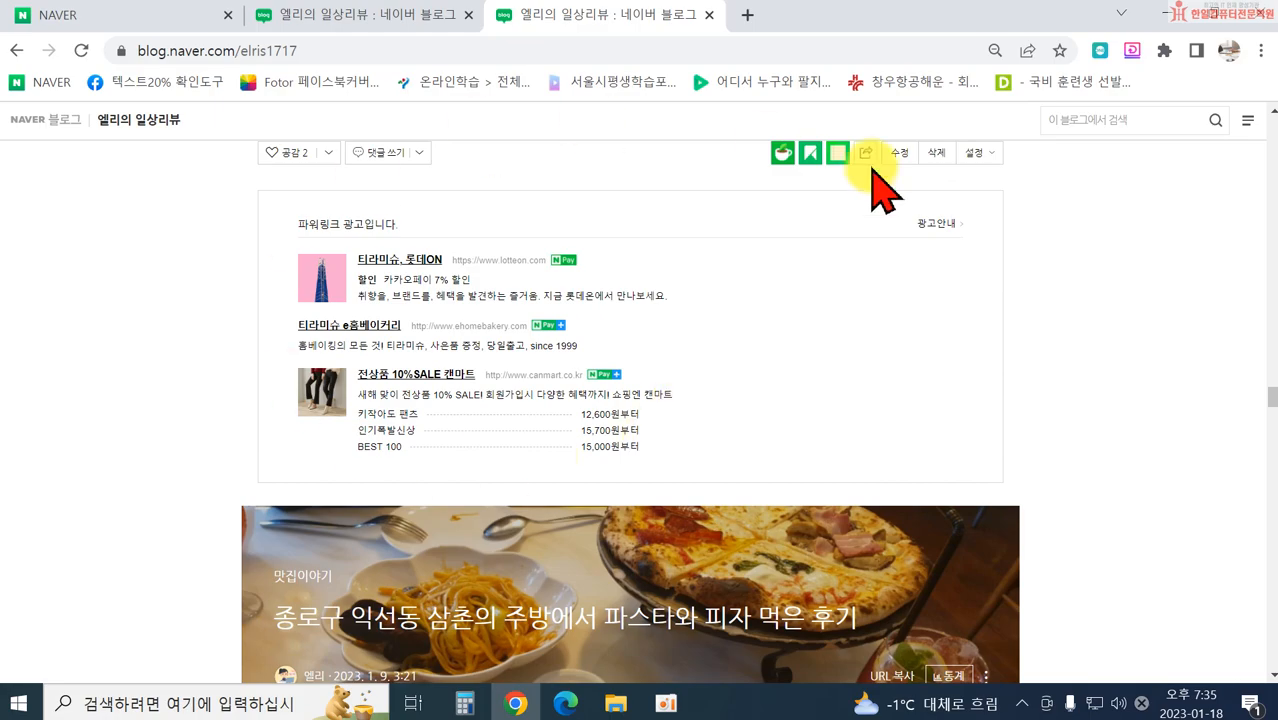
Step: Look through the following blog posts down to the profile and category area at the page's end
{"action": "scroll", "coordinate": [860, 360], "scroll_direction": "down", "scroll_amount": 3}
{"action": "scroll", "coordinate": [819, 465], "scroll_direction": "down", "scroll_amount": 20}
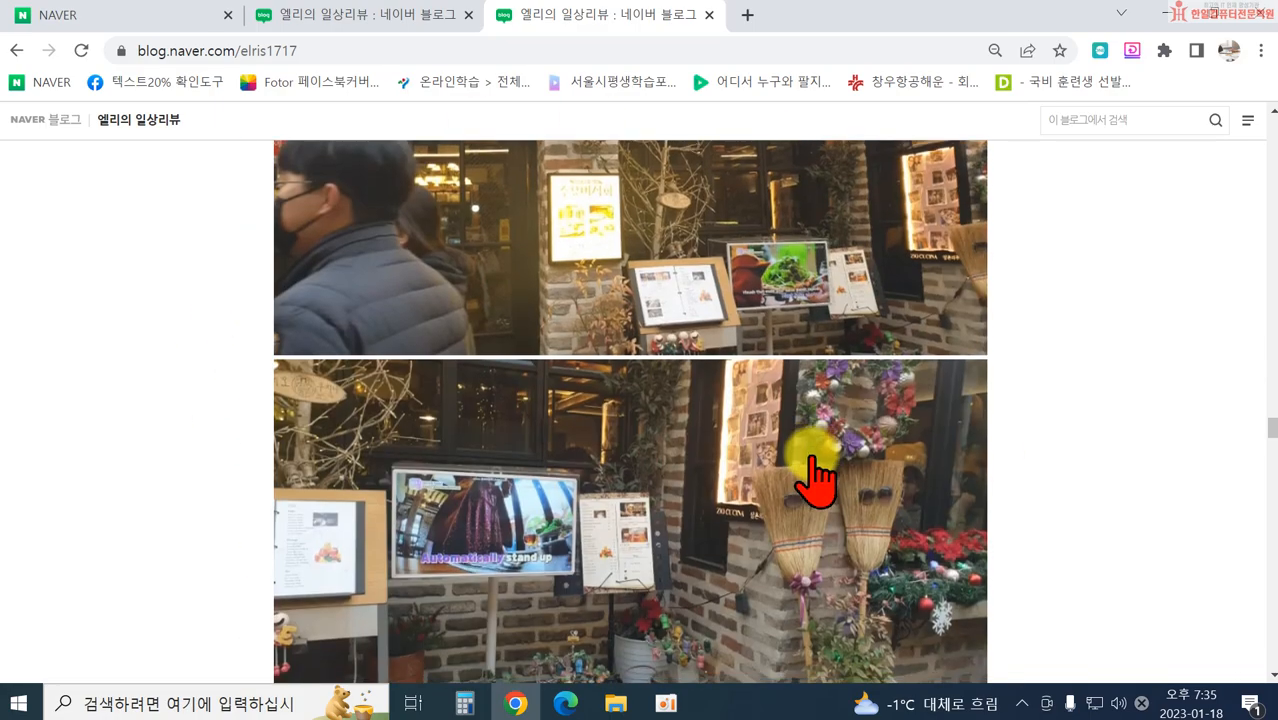
{"action": "scroll", "coordinate": [722, 442], "scroll_direction": "up", "scroll_amount": 3}
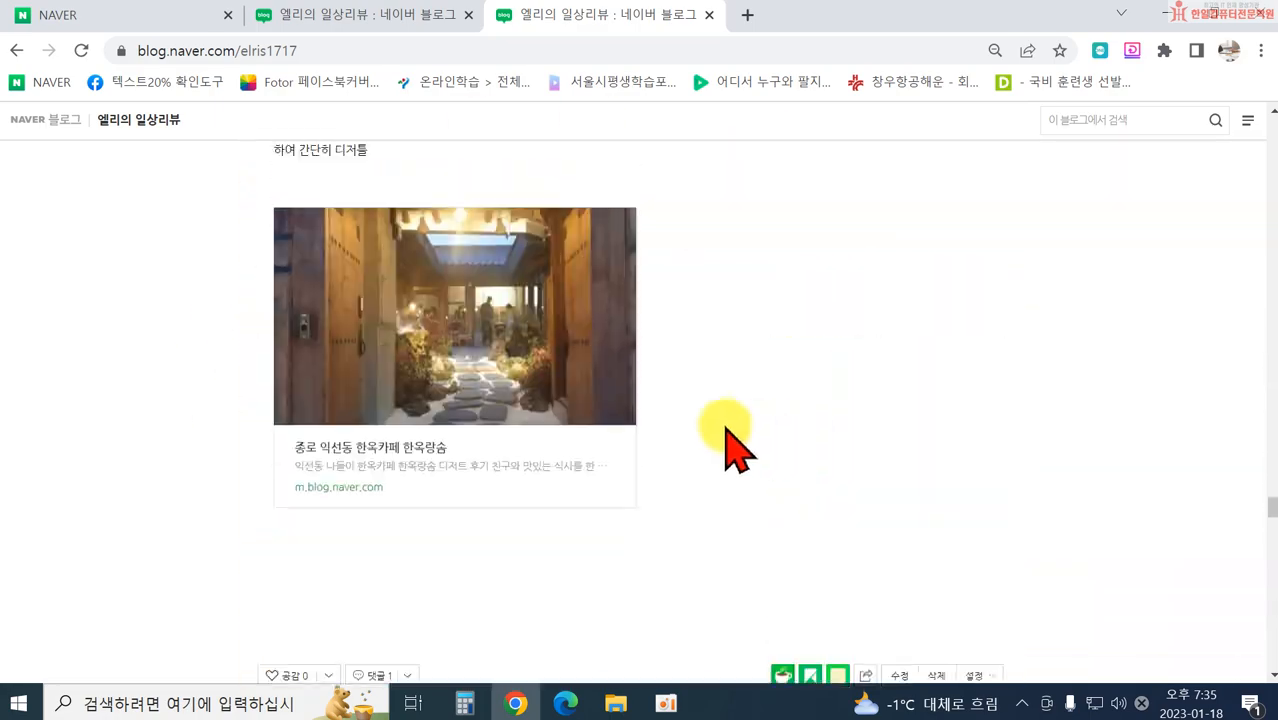
{"action": "scroll", "coordinate": [491, 485], "scroll_direction": "down", "scroll_amount": 7}
{"action": "scroll", "coordinate": [540, 510], "scroll_direction": "down", "scroll_amount": 20}
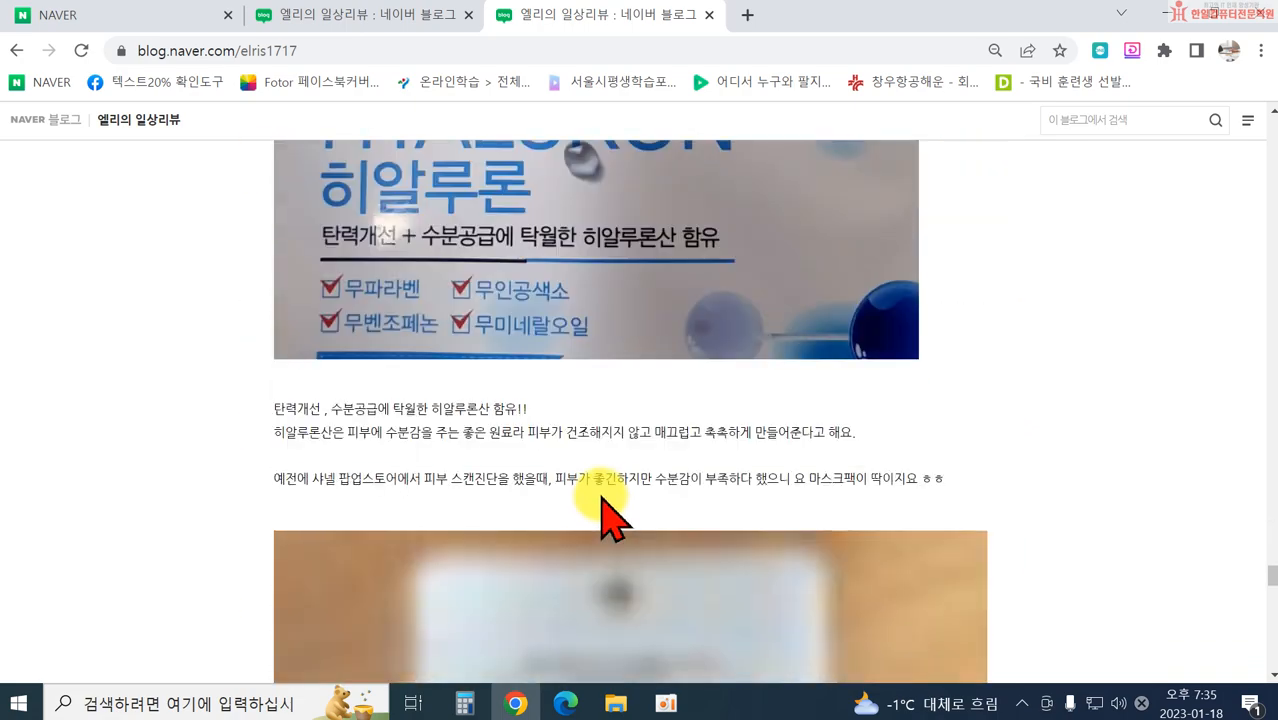
{"action": "scroll", "coordinate": [648, 510], "scroll_direction": "down", "scroll_amount": 3}
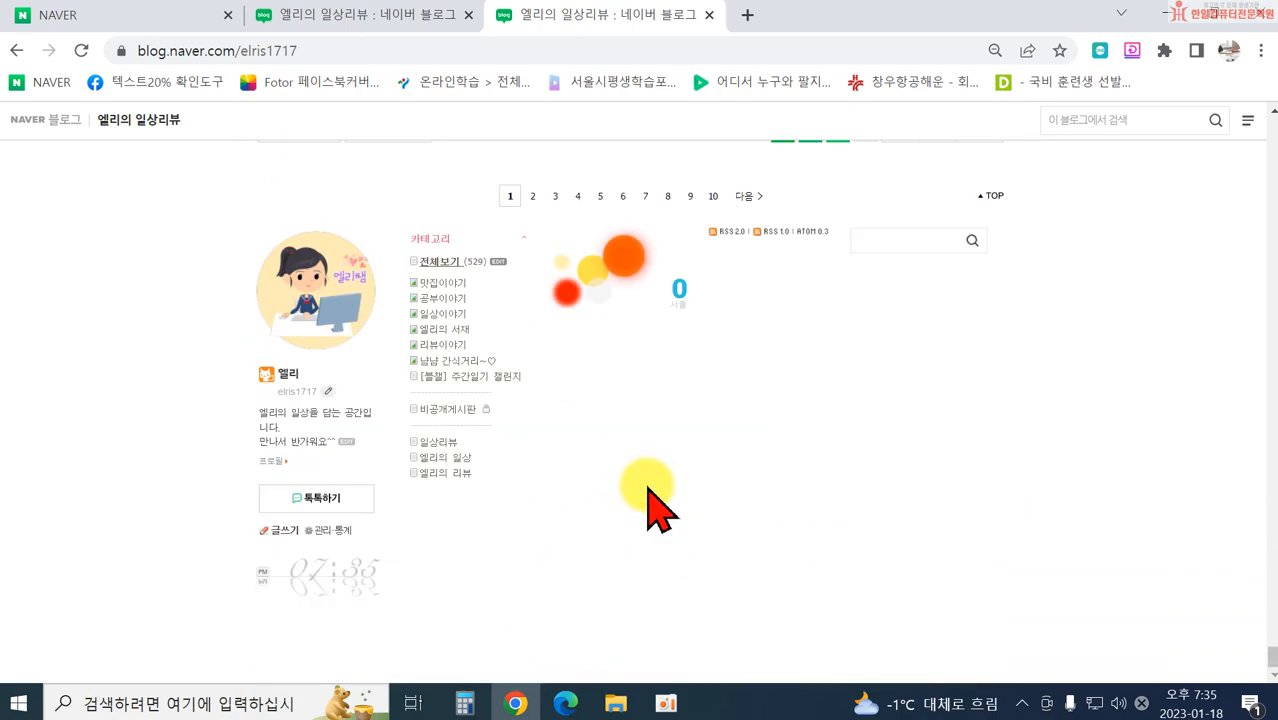
Step: Return to the blog's management area and reopen the 애드포스트 설정 page from 메뉴·글·동영상 관리
{"action": "left_click", "coordinate": [322, 530]}
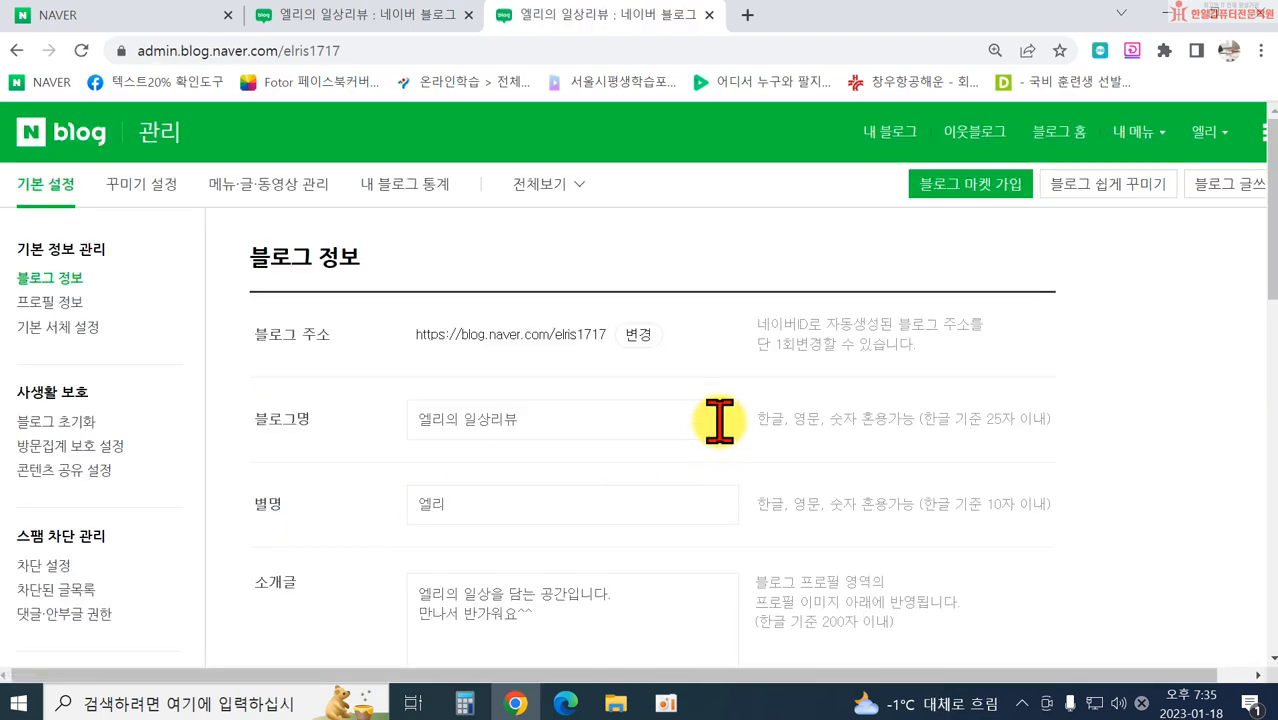
{"action": "left_click", "coordinate": [300, 185]}
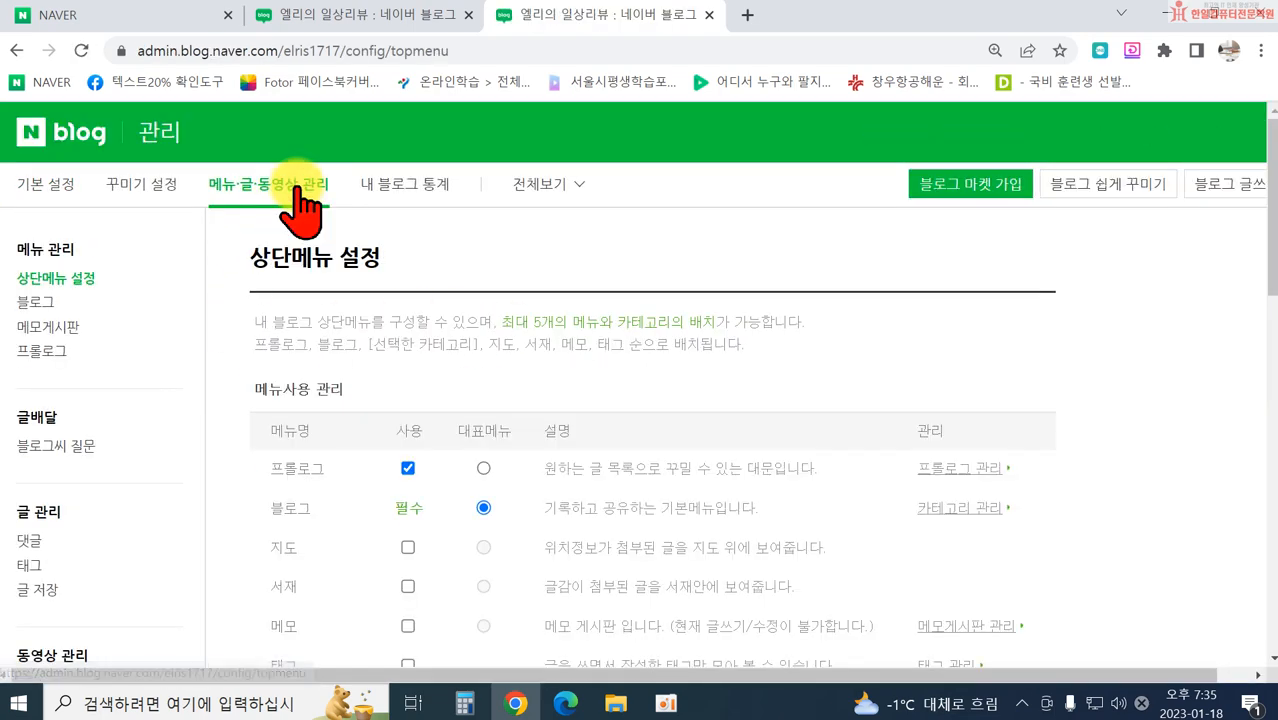
{"action": "scroll", "coordinate": [160, 290], "scroll_direction": "down", "scroll_amount": 2}
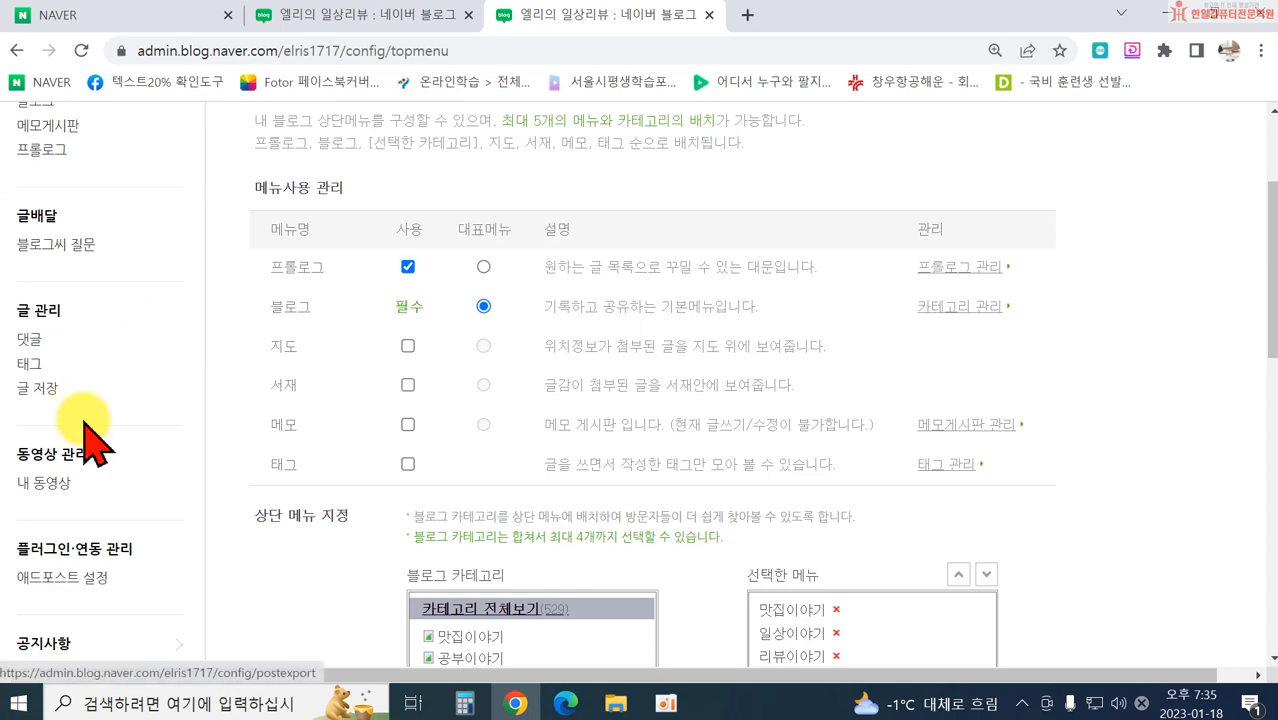
{"action": "left_click", "coordinate": [66, 588]}
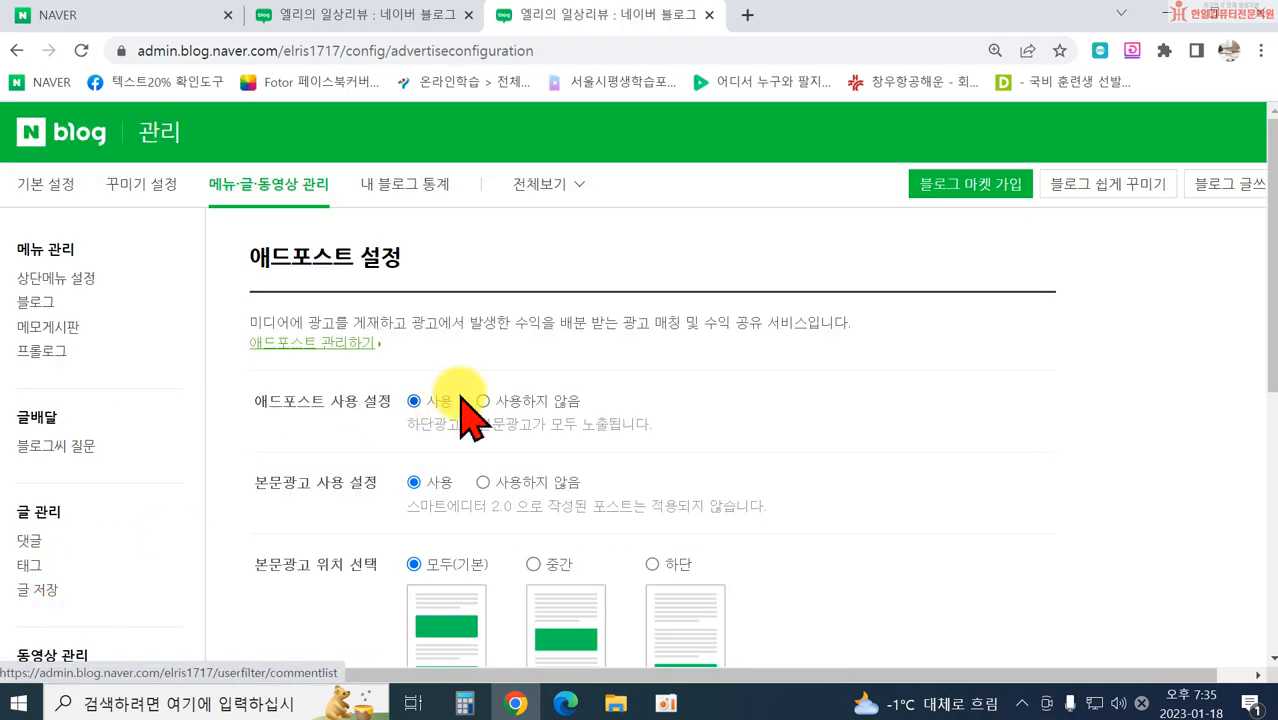
Step: Examine the 애드포스트 사용 설정, 본문광고 사용 설정 and 본문광고 위치 선택 options
{"action": "scroll", "coordinate": [833, 428], "scroll_direction": "down", "scroll_amount": 2}
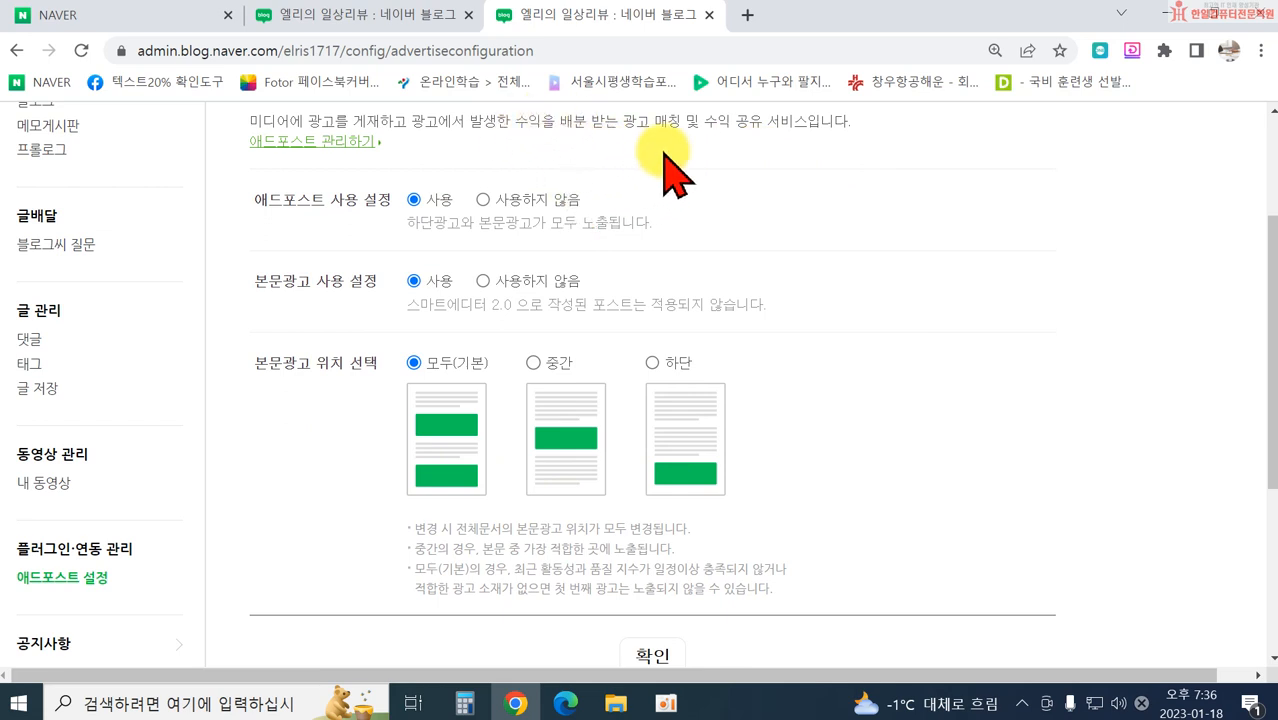
{"action": "scroll", "coordinate": [838, 250], "scroll_direction": "up", "scroll_amount": 2}
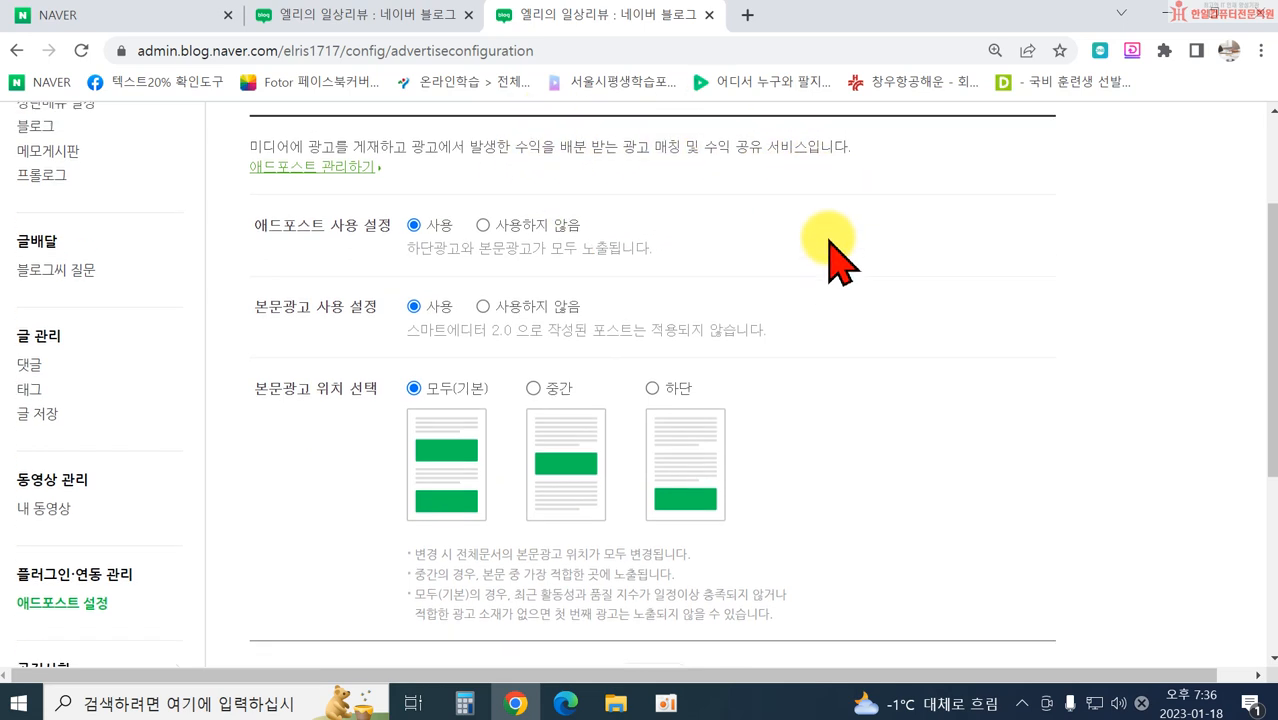
{"action": "scroll", "coordinate": [836, 251], "scroll_direction": "down", "scroll_amount": 2}
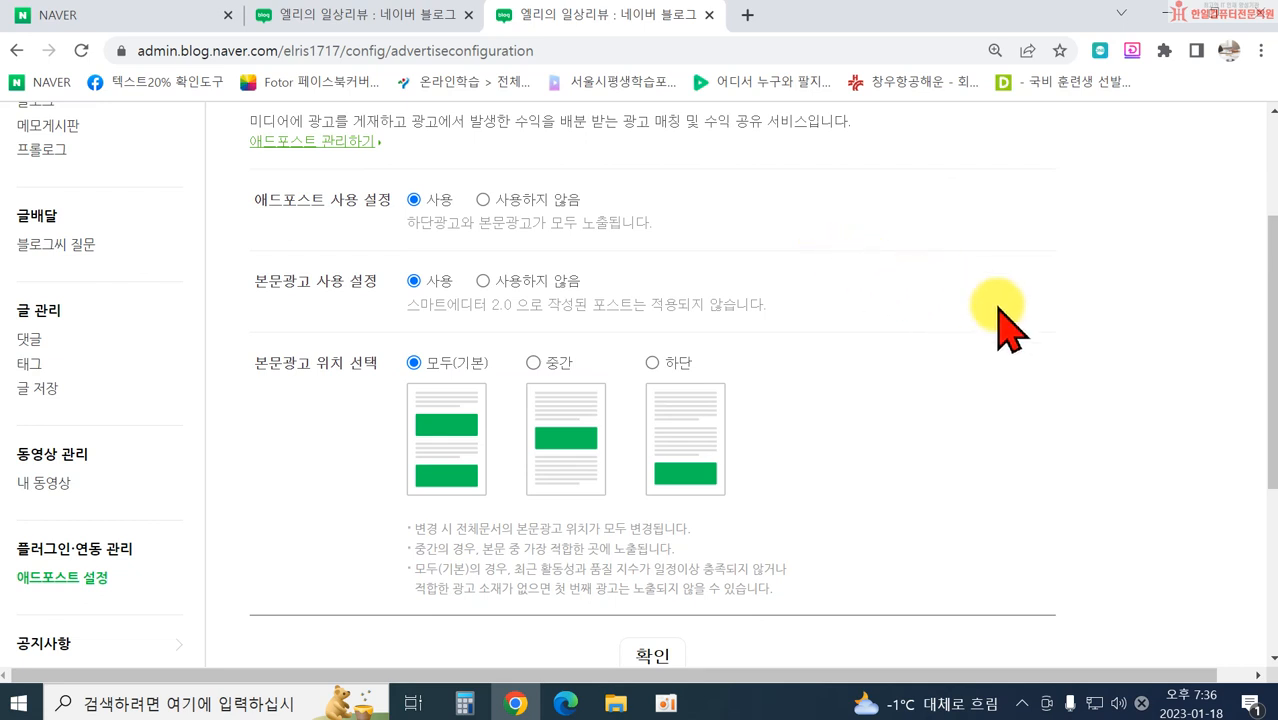
Step: Save the 애드포스트 설정 page with both ad options set to 사용 and 본문광고 위치 선택 set to 모두(기본)
{"action": "scroll", "coordinate": [990, 448], "scroll_direction": "up", "scroll_amount": 2}
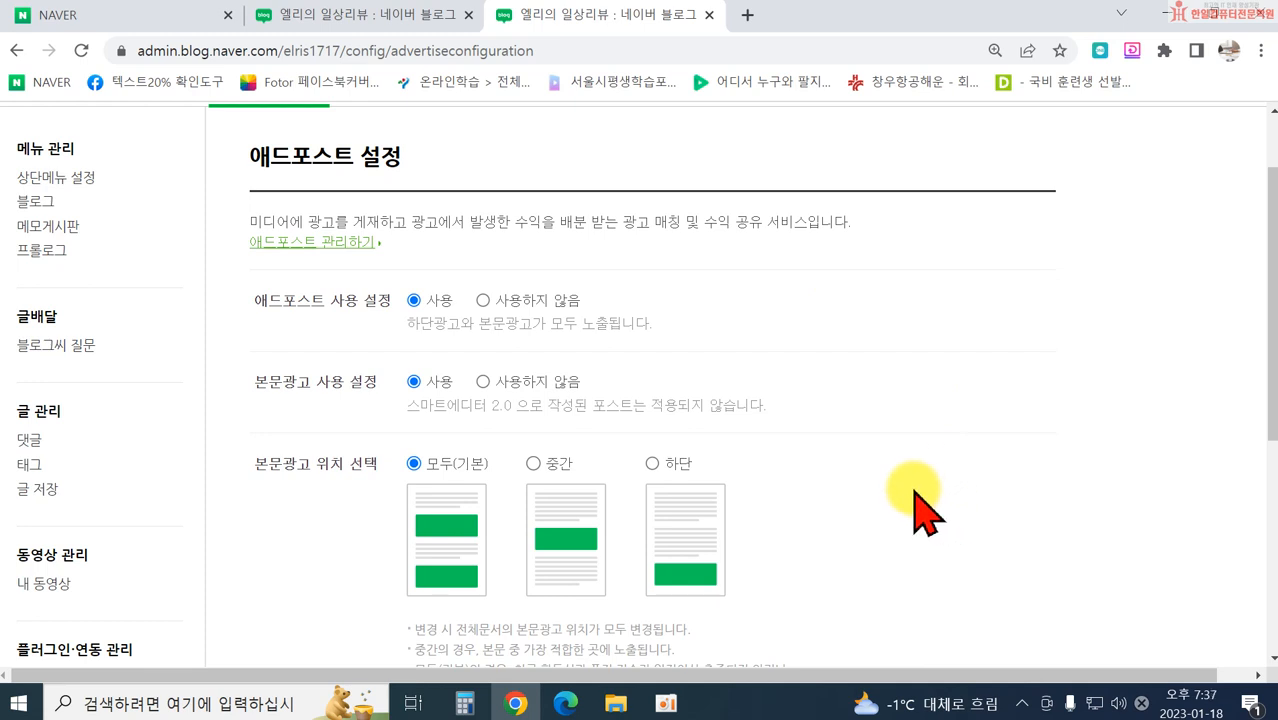
{"action": "scroll", "coordinate": [907, 379], "scroll_direction": "up", "scroll_amount": 2}
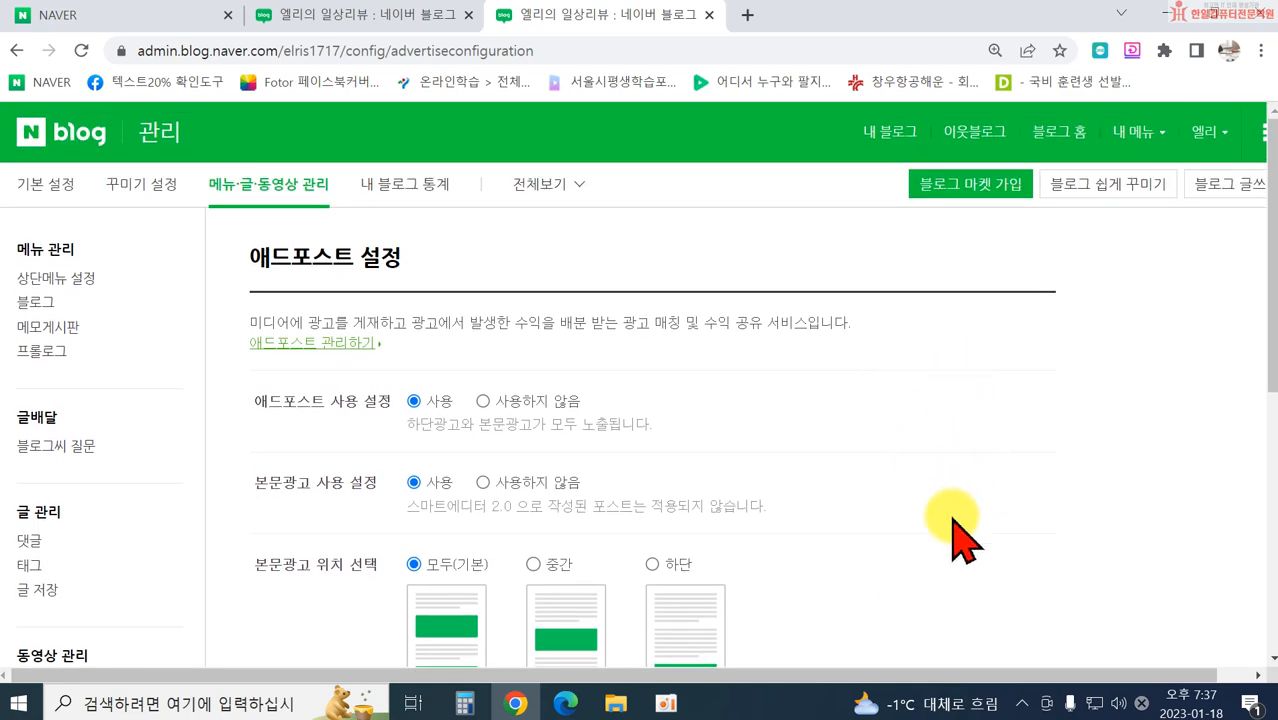
{"action": "scroll", "coordinate": [905, 470], "scroll_direction": "down", "scroll_amount": 3}
{"action": "scroll", "coordinate": [905, 460], "scroll_direction": "down", "scroll_amount": 3}
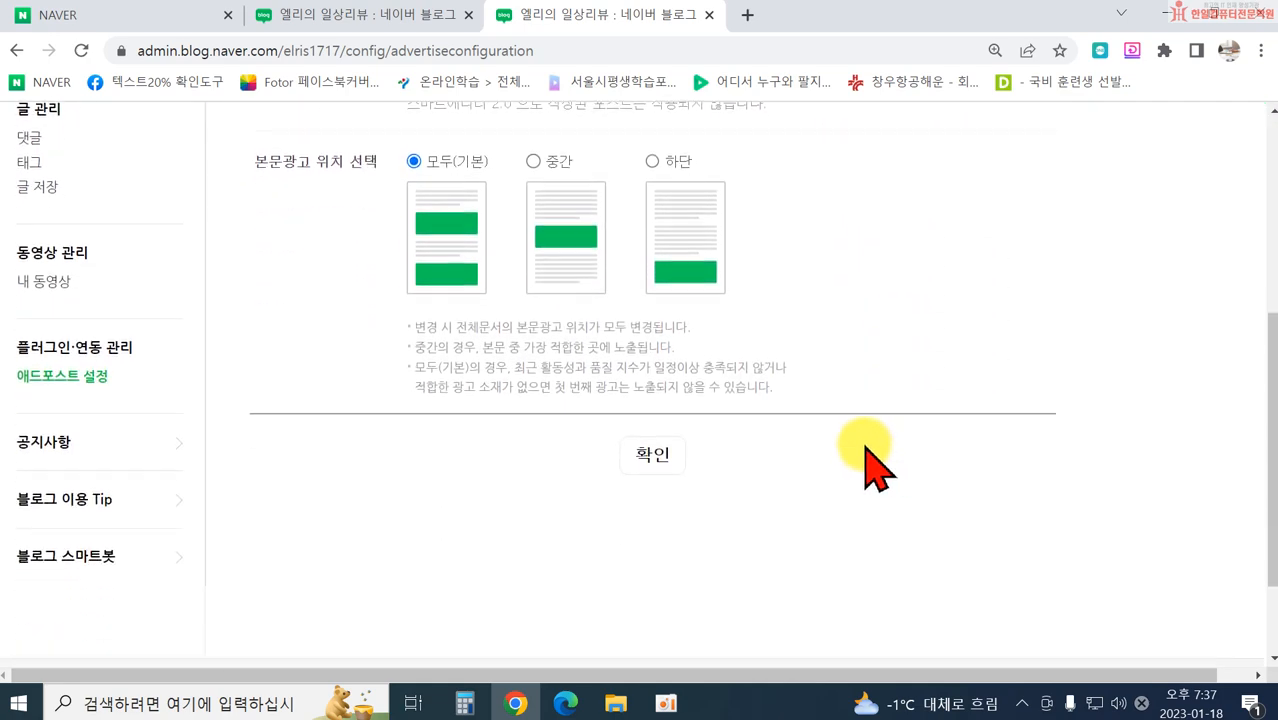
{"action": "left_click", "coordinate": [631, 452]}
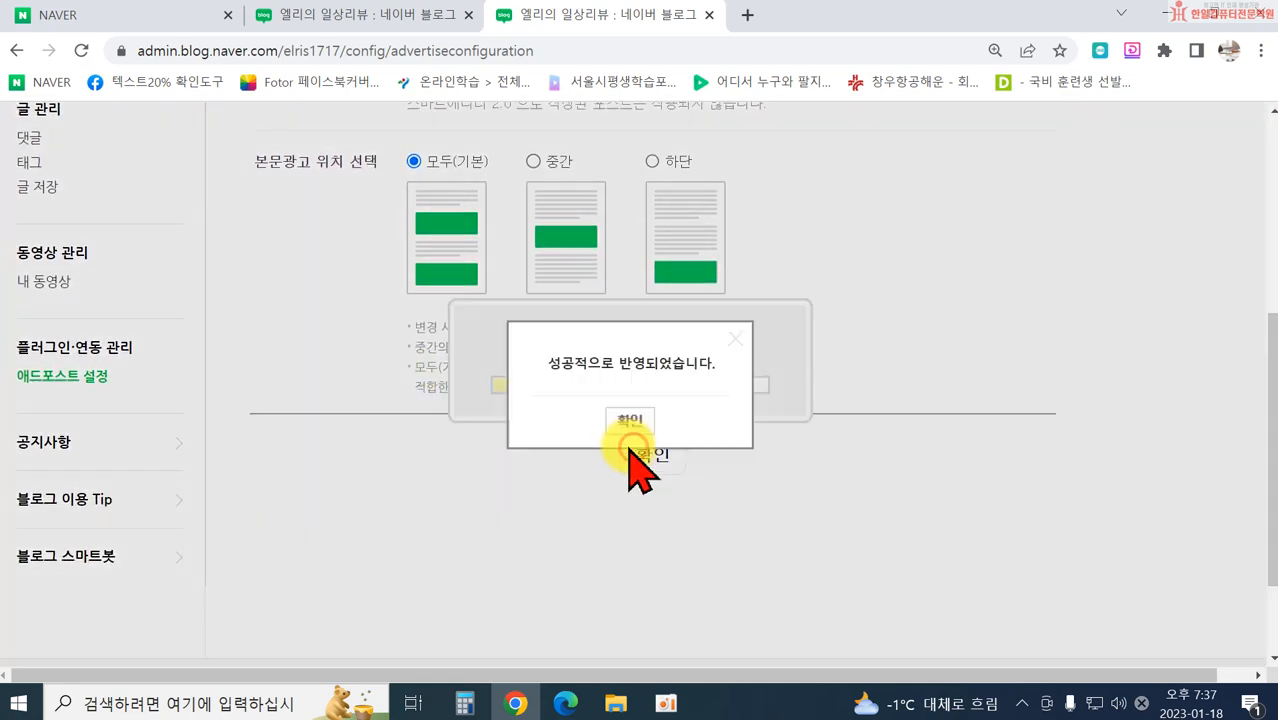
{"action": "left_click", "coordinate": [630, 420]}
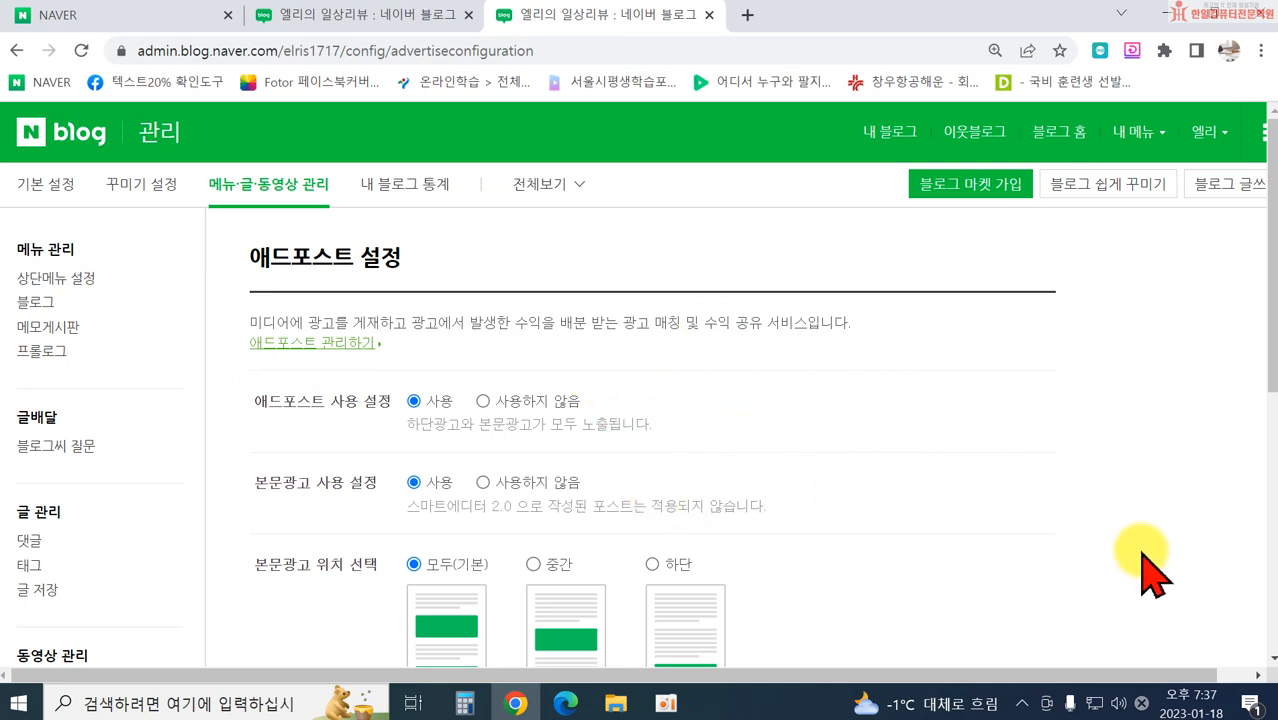
Step: Open 애드포스트 관리하기, examine the 수입 현황 chart, balance and account status, and close the page again
{"action": "left_click", "coordinate": [273, 343]}
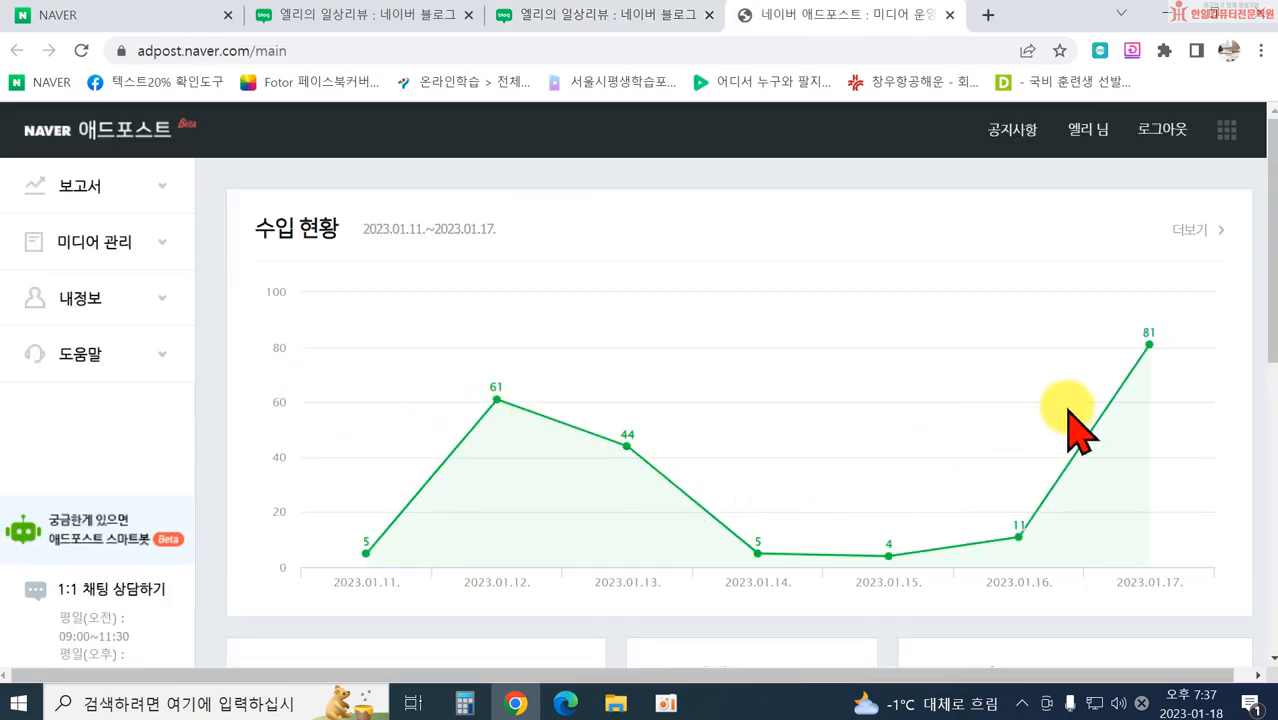
{"action": "scroll", "coordinate": [1110, 300], "scroll_direction": "down", "scroll_amount": 2}
{"action": "scroll", "coordinate": [1093, 337], "scroll_direction": "down", "scroll_amount": 1}
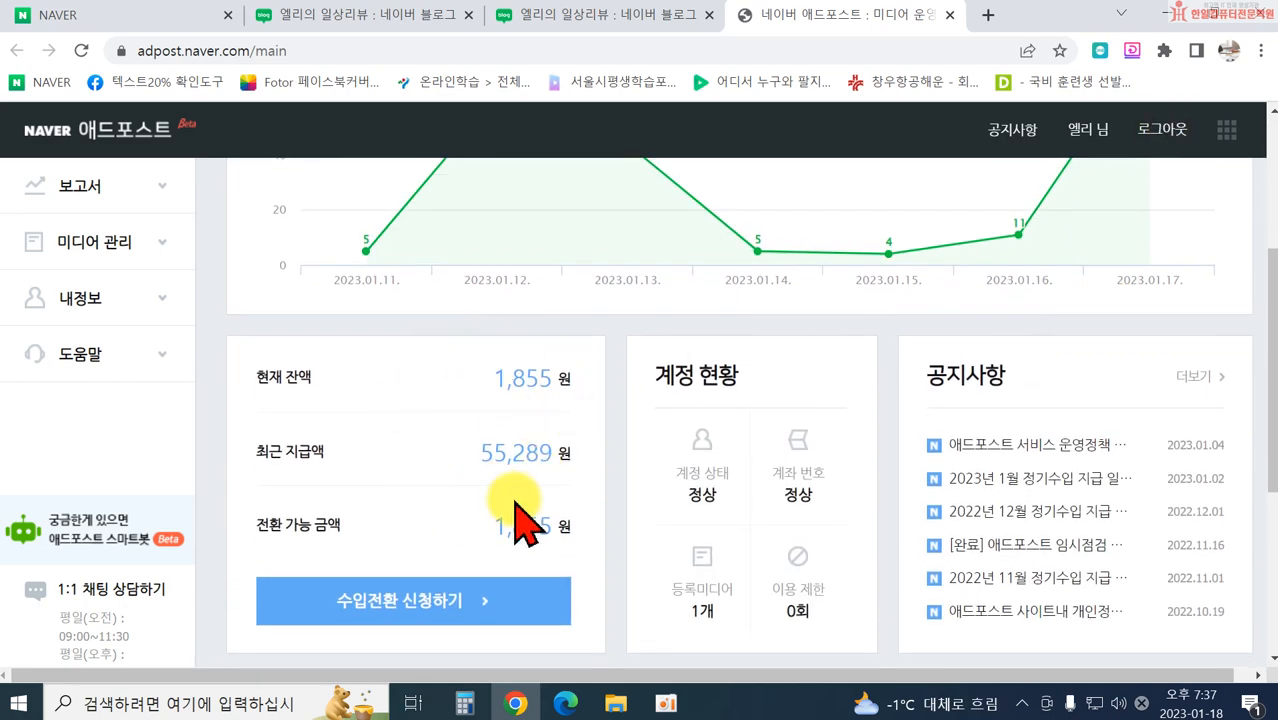
{"action": "scroll", "coordinate": [513, 513], "scroll_direction": "down", "scroll_amount": 2}
{"action": "scroll", "coordinate": [513, 490], "scroll_direction": "up", "scroll_amount": 5}
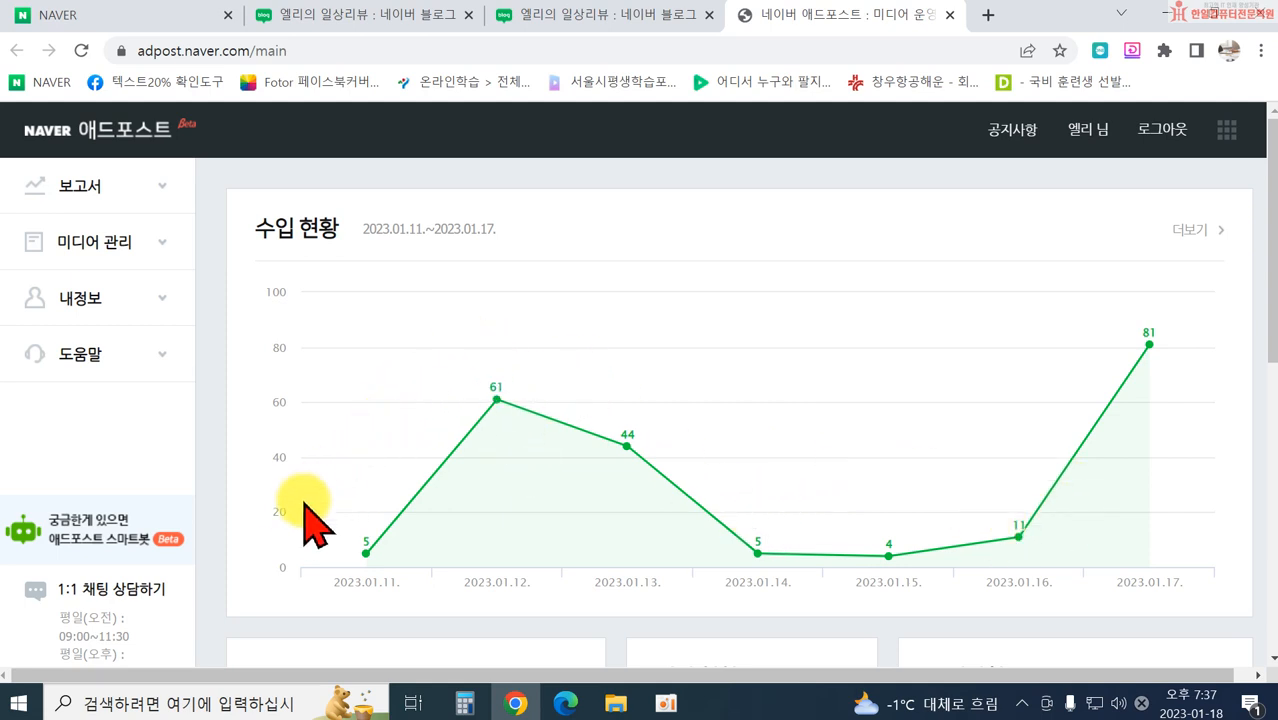
{"action": "scroll", "coordinate": [355, 592], "scroll_direction": "down", "scroll_amount": 2}
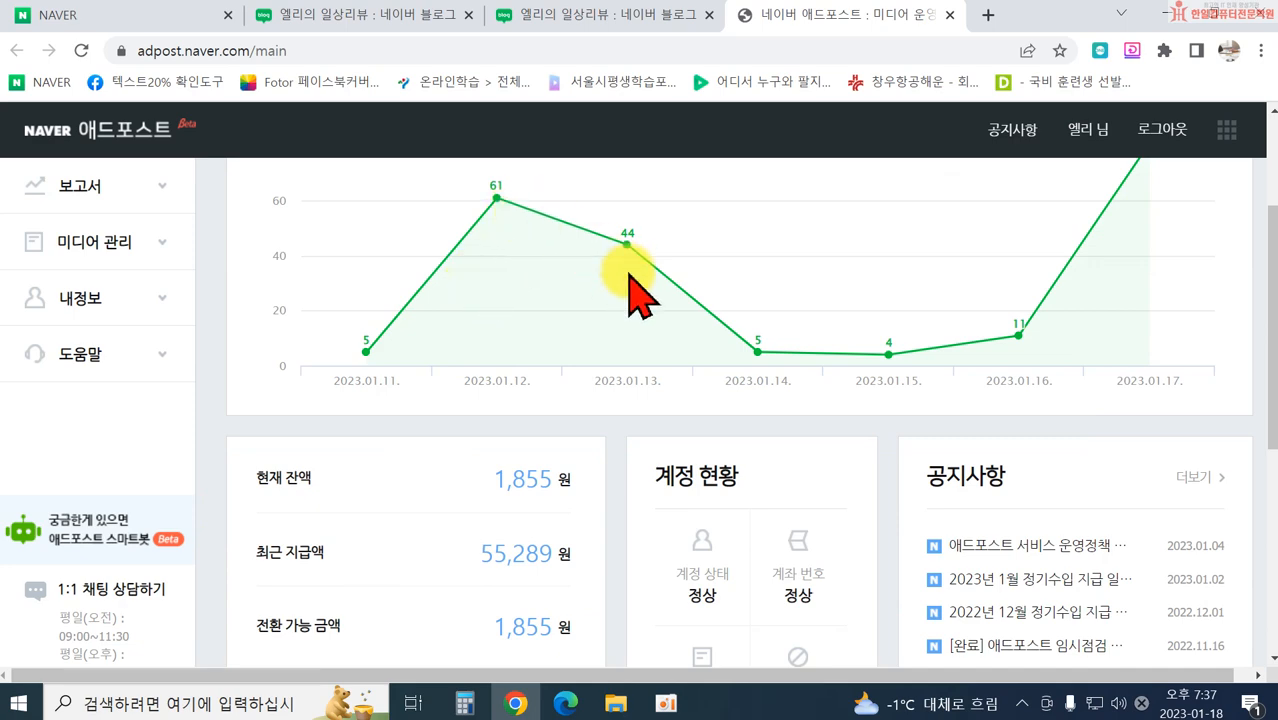
{"action": "scroll", "coordinate": [525, 535], "scroll_direction": "down", "scroll_amount": 2}
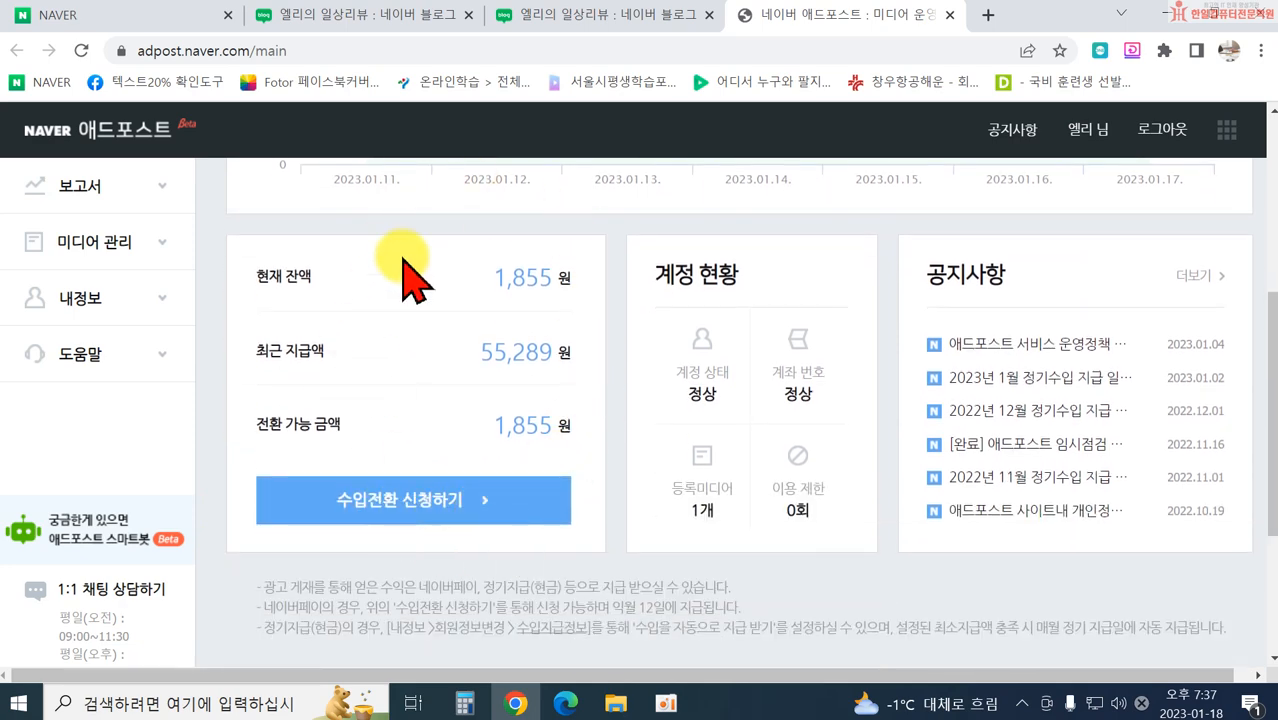
{"action": "scroll", "coordinate": [570, 545], "scroll_direction": "down", "scroll_amount": 2}
{"action": "scroll", "coordinate": [447, 470], "scroll_direction": "up", "scroll_amount": 4}
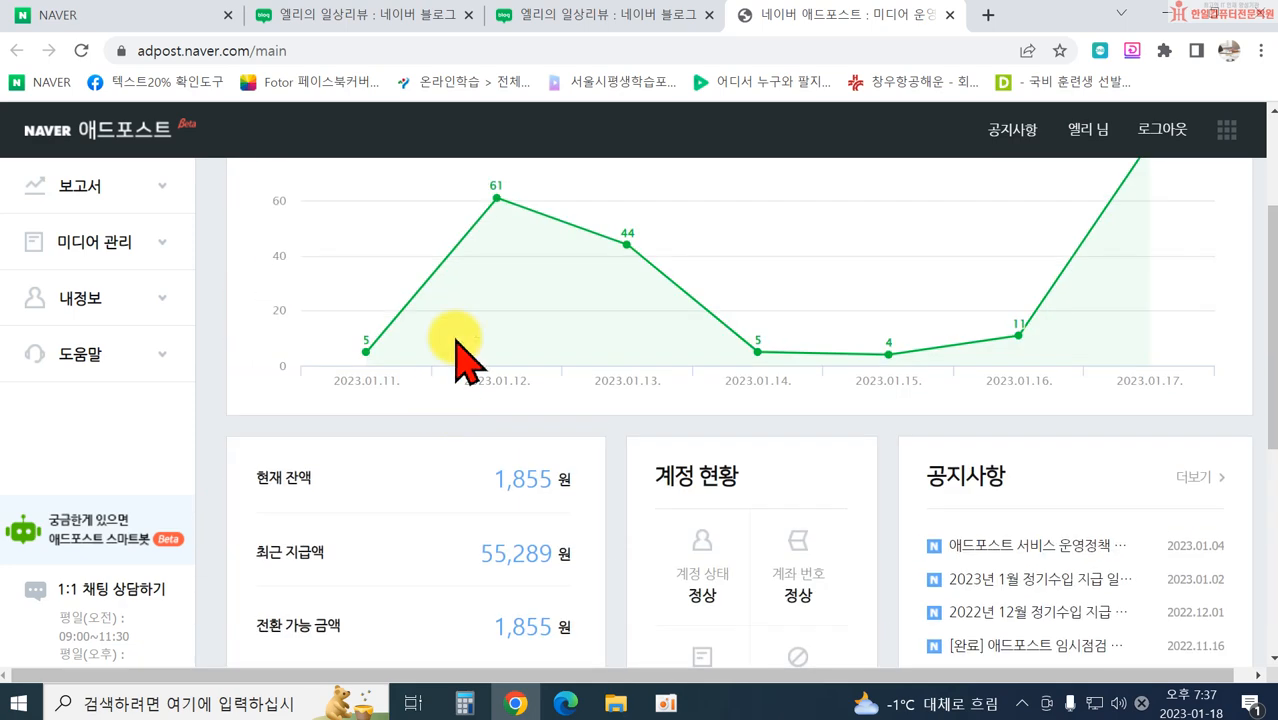
{"action": "left_click", "coordinate": [950, 16]}
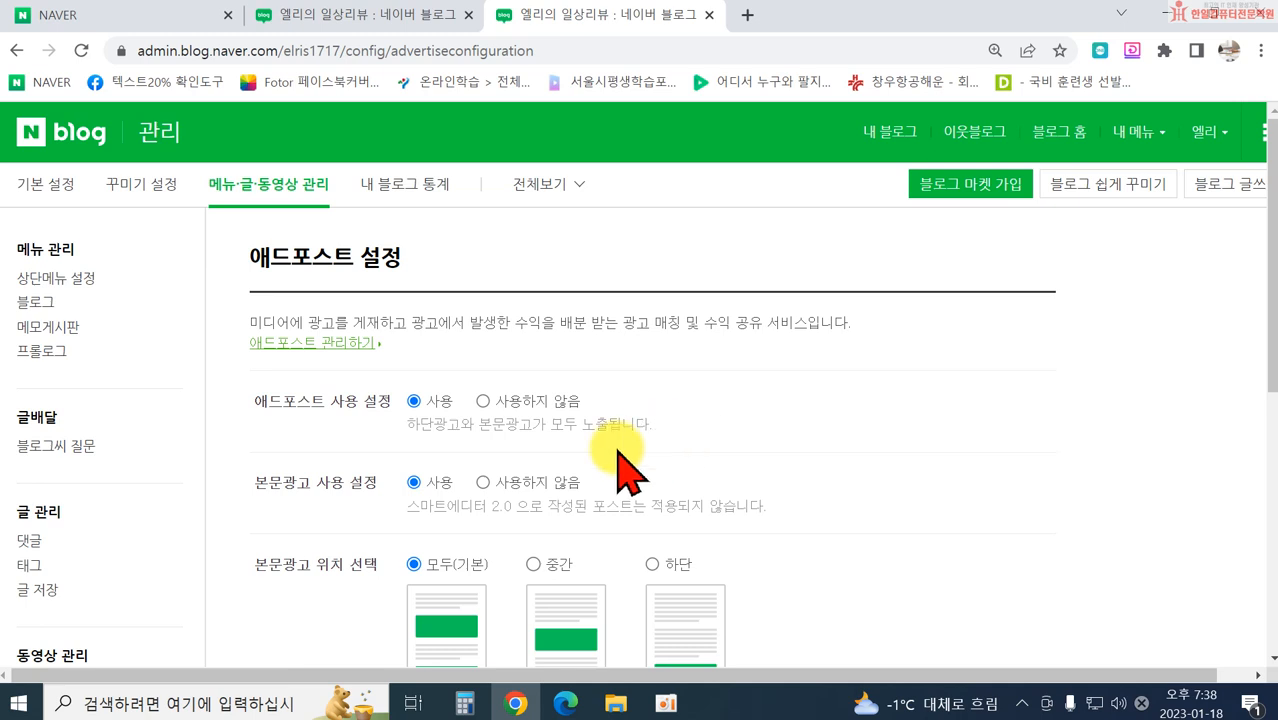
{"action": "scroll", "coordinate": [618, 456], "scroll_direction": "down", "scroll_amount": 2}
{"action": "scroll", "coordinate": [620, 466], "scroll_direction": "up", "scroll_amount": 2}
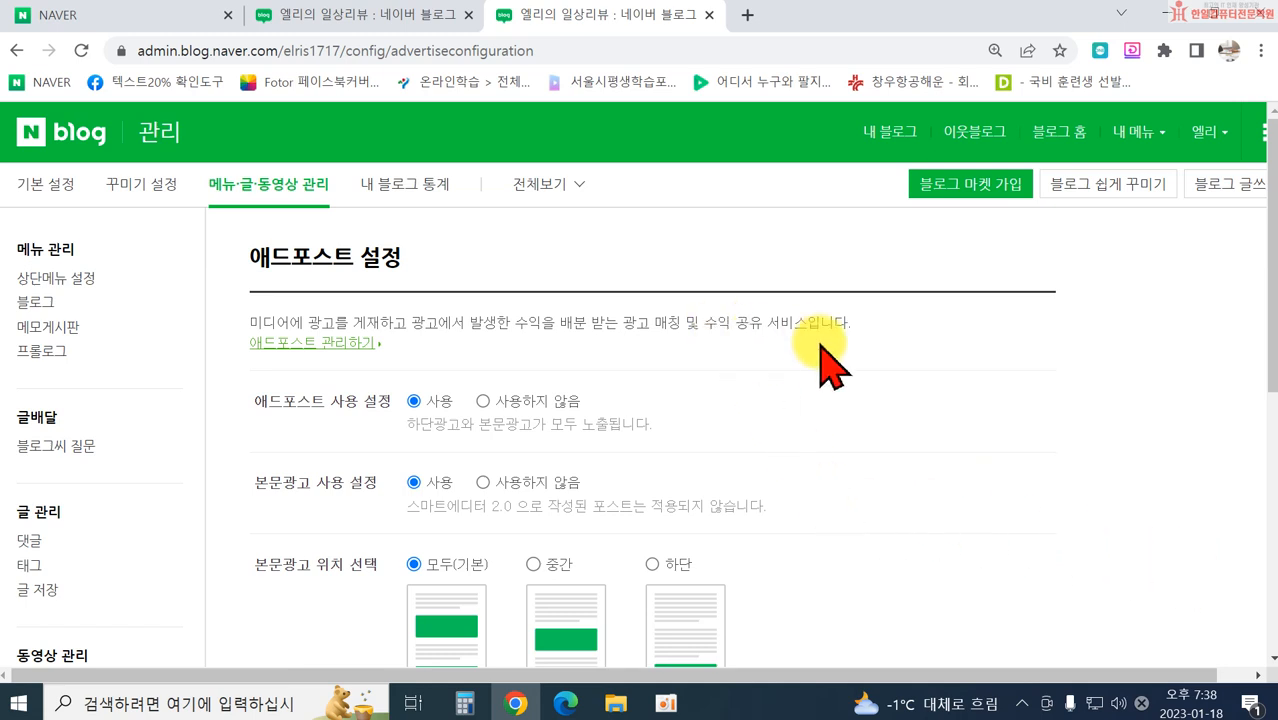
{"action": "scroll", "coordinate": [653, 490], "scroll_direction": "down", "scroll_amount": 1}
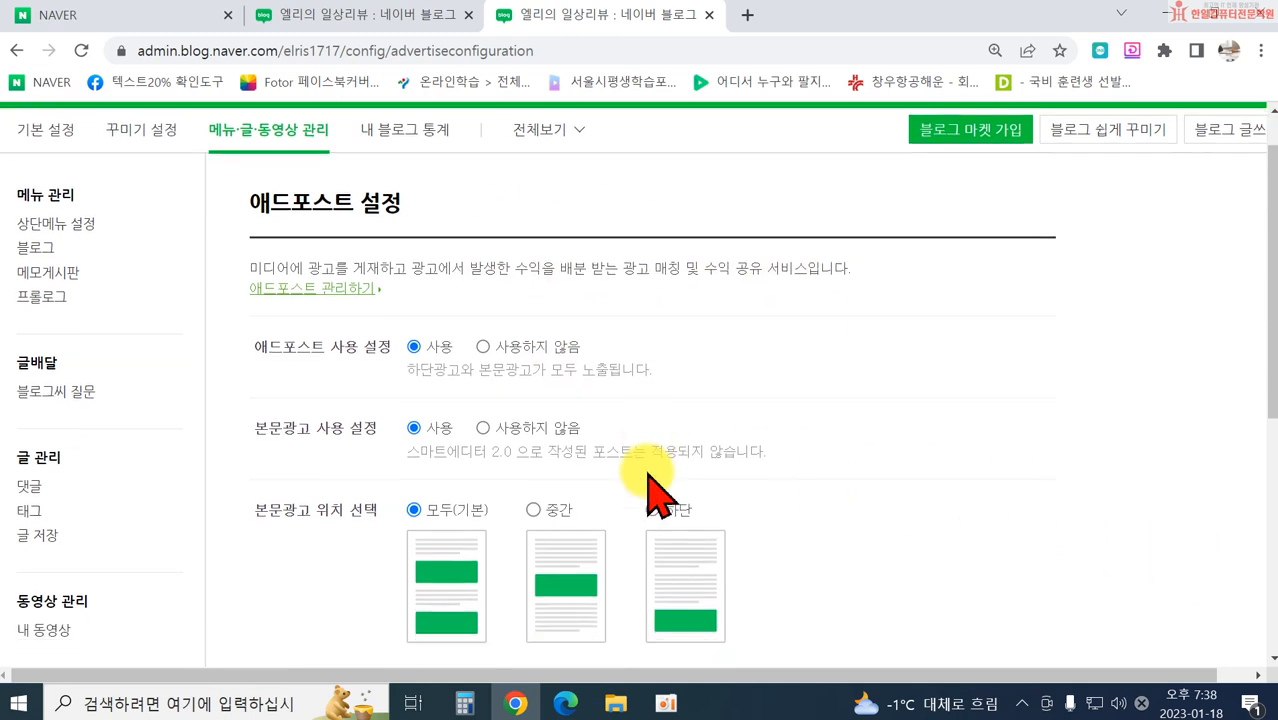
{"action": "scroll", "coordinate": [750, 493], "scroll_direction": "up", "scroll_amount": 1}
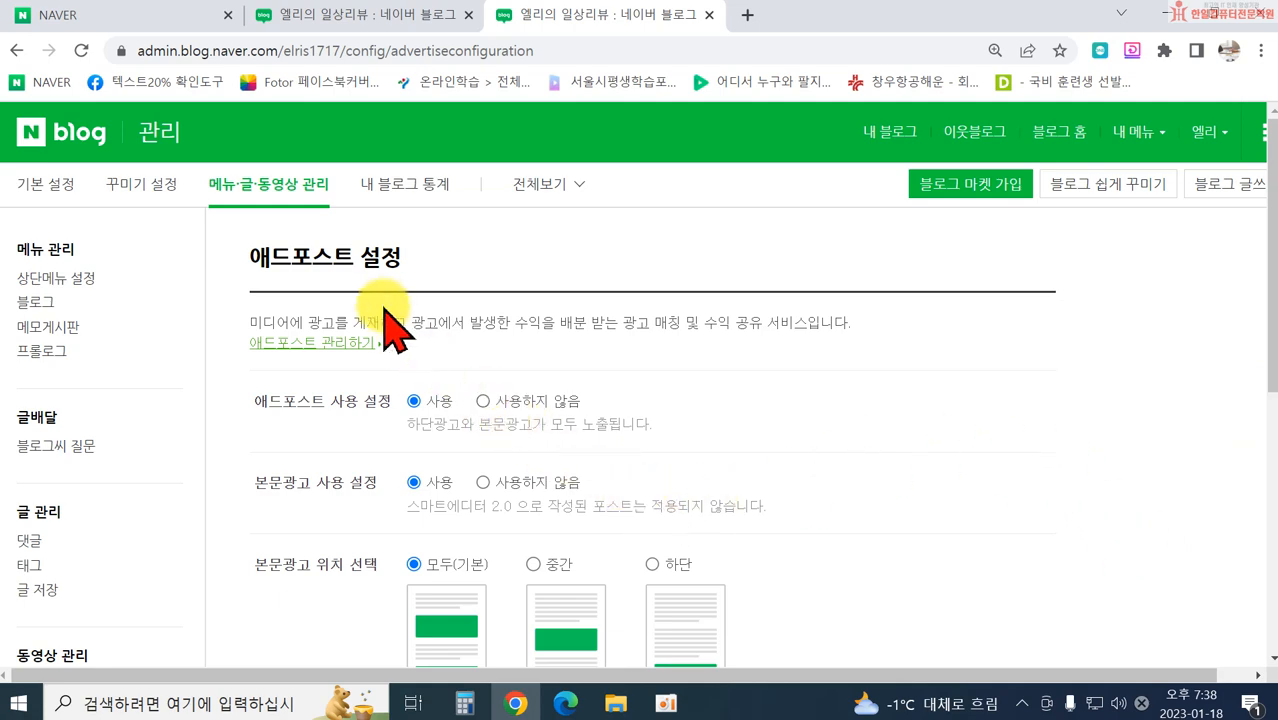
{"action": "scroll", "coordinate": [360, 310], "scroll_direction": "down", "scroll_amount": 4}
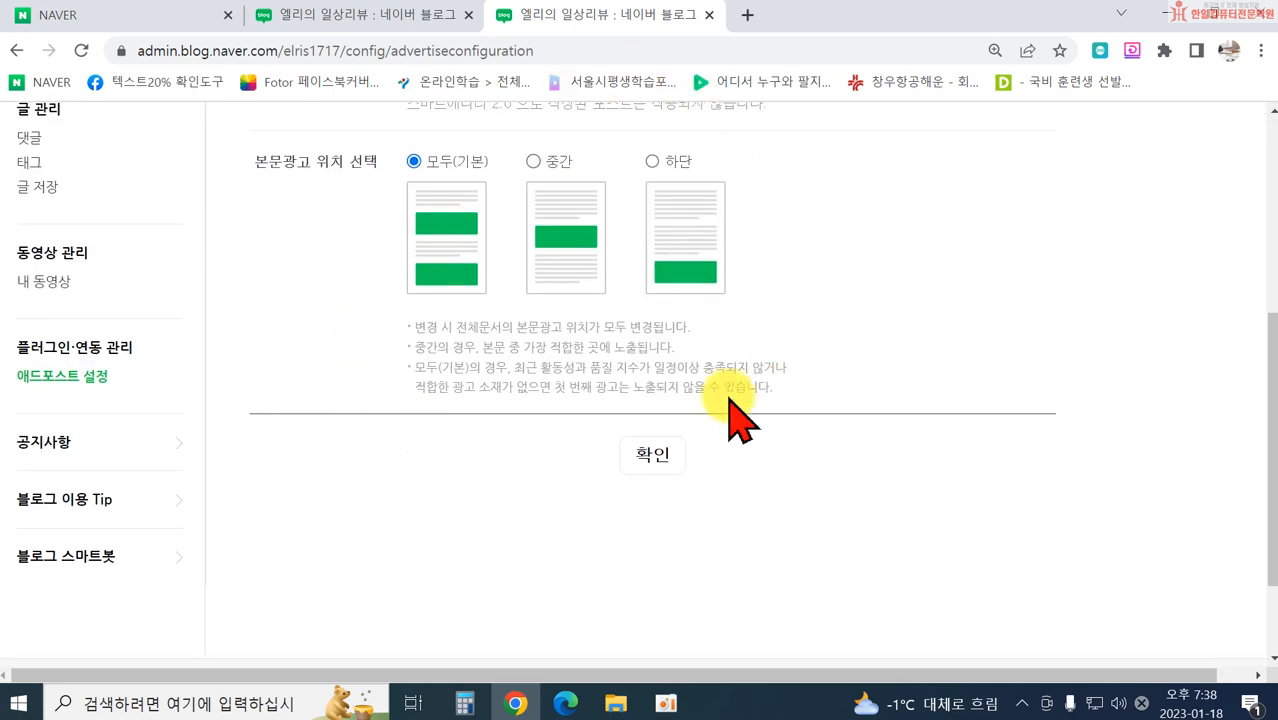
{"action": "scroll", "coordinate": [493, 329], "scroll_direction": "up", "scroll_amount": 4}
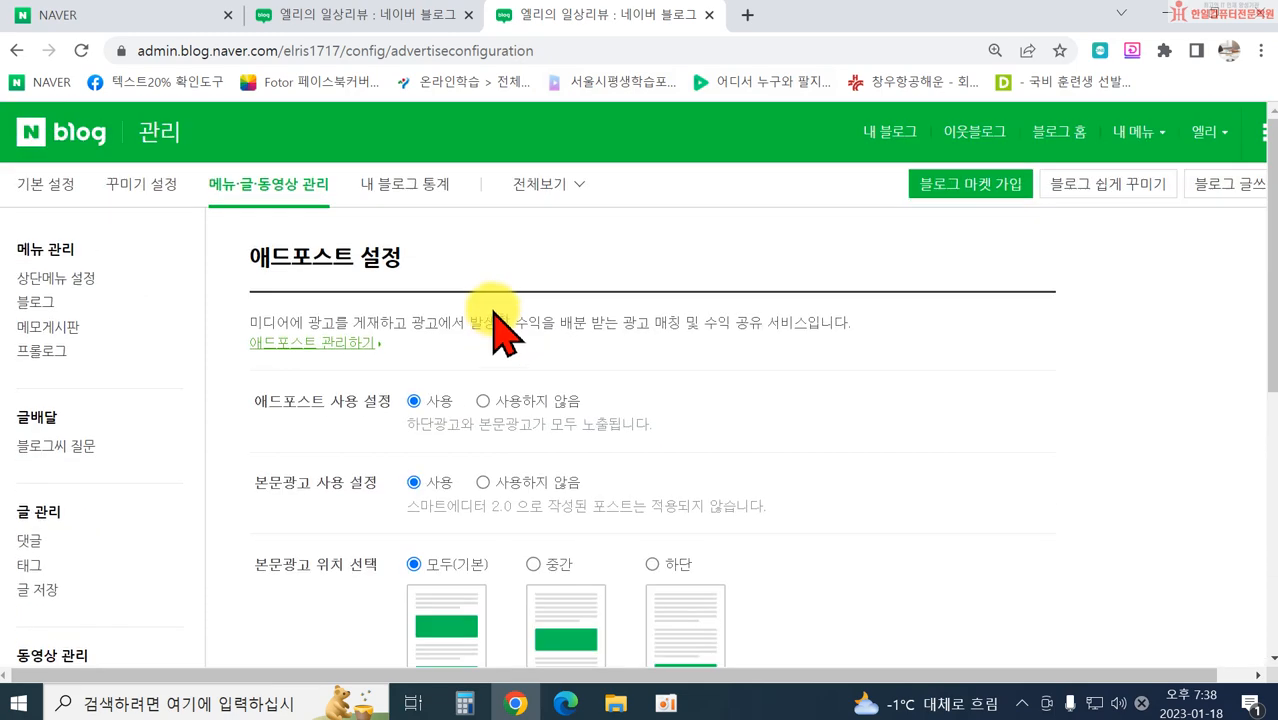
Step: Open 내 블로그 통계, view the 일간 현황 for 2023.01.17 and 2023.01.16, and return to 2023.01.18
{"action": "left_click", "coordinate": [428, 188]}
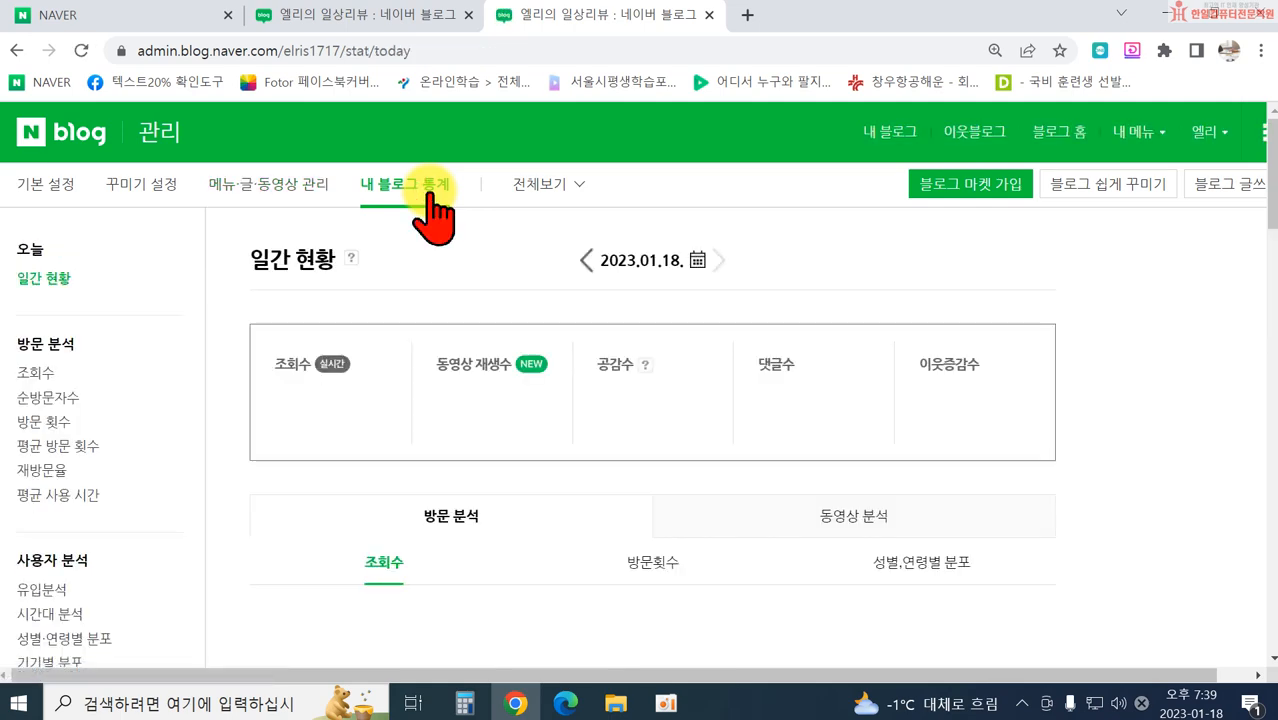
{"action": "scroll", "coordinate": [421, 340], "scroll_direction": "down", "scroll_amount": 3}
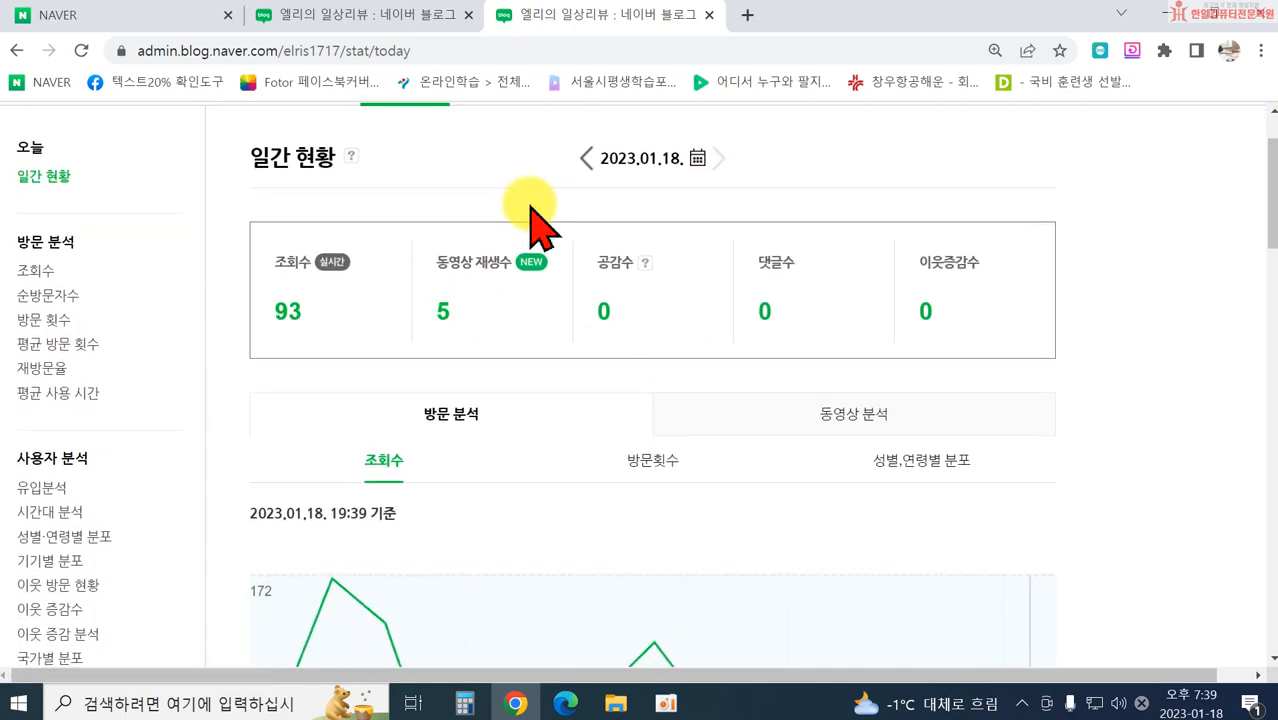
{"action": "scroll", "coordinate": [595, 150], "scroll_direction": "up", "scroll_amount": 3}
{"action": "left_click", "coordinate": [588, 162]}
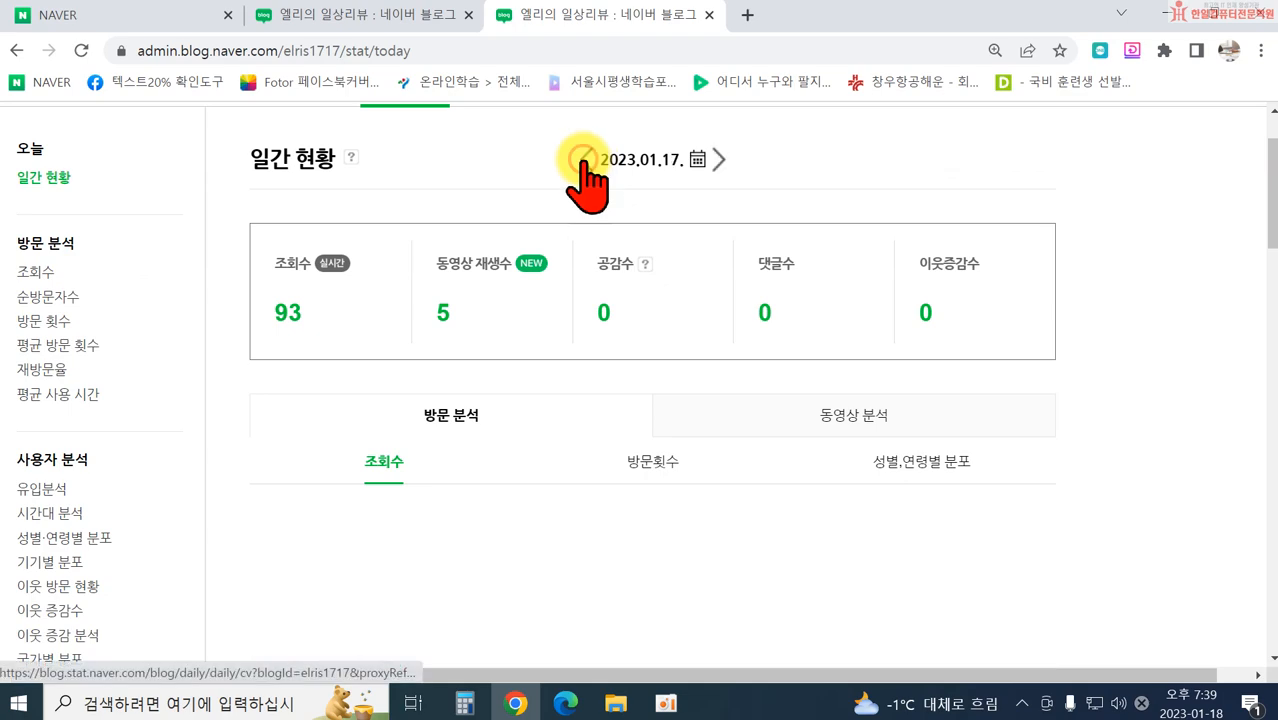
{"action": "scroll", "coordinate": [591, 170], "scroll_direction": "down", "scroll_amount": 3}
{"action": "scroll", "coordinate": [640, 250], "scroll_direction": "up", "scroll_amount": 3}
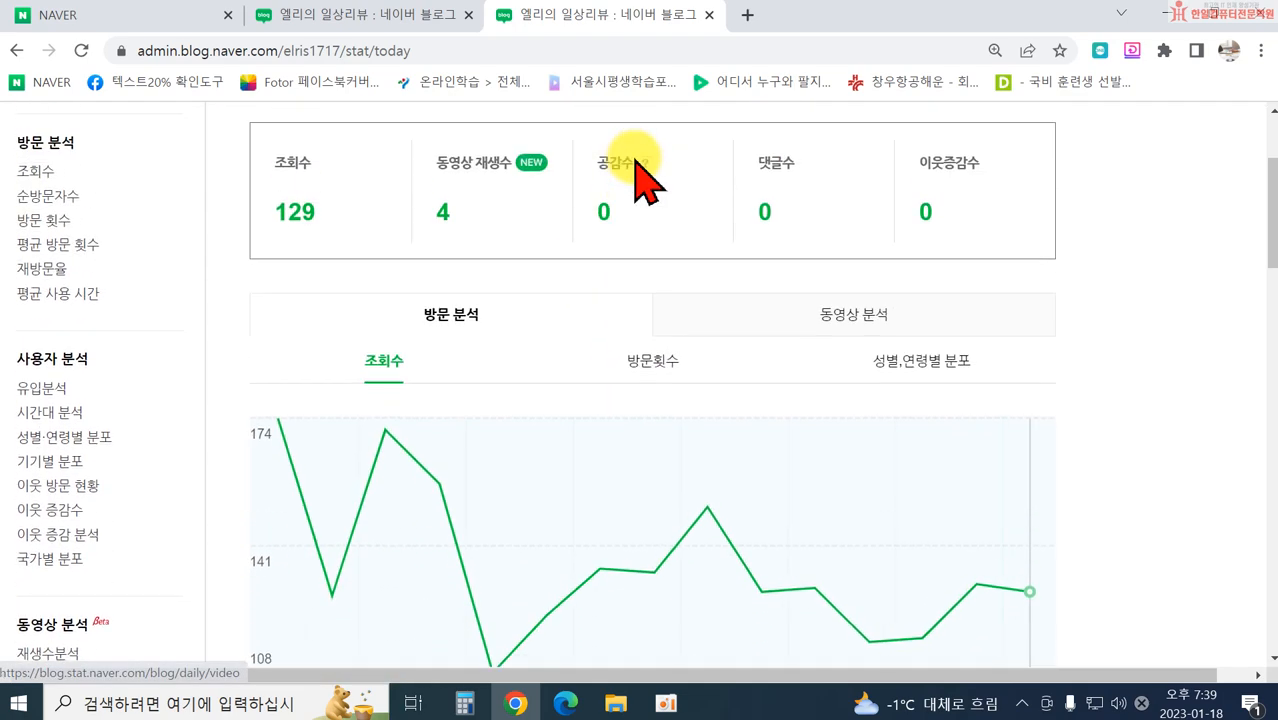
{"action": "left_click", "coordinate": [586, 260]}
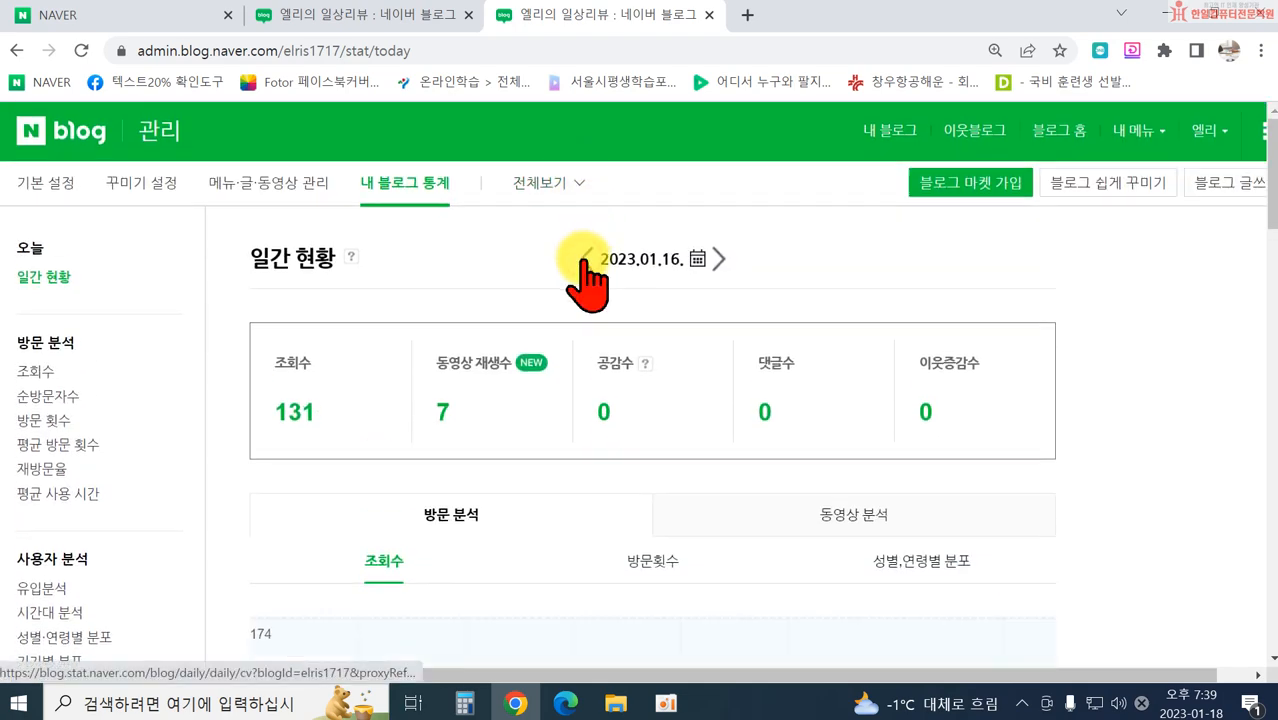
{"action": "scroll", "coordinate": [593, 285], "scroll_direction": "down", "scroll_amount": 4}
{"action": "scroll", "coordinate": [640, 285], "scroll_direction": "up", "scroll_amount": 4}
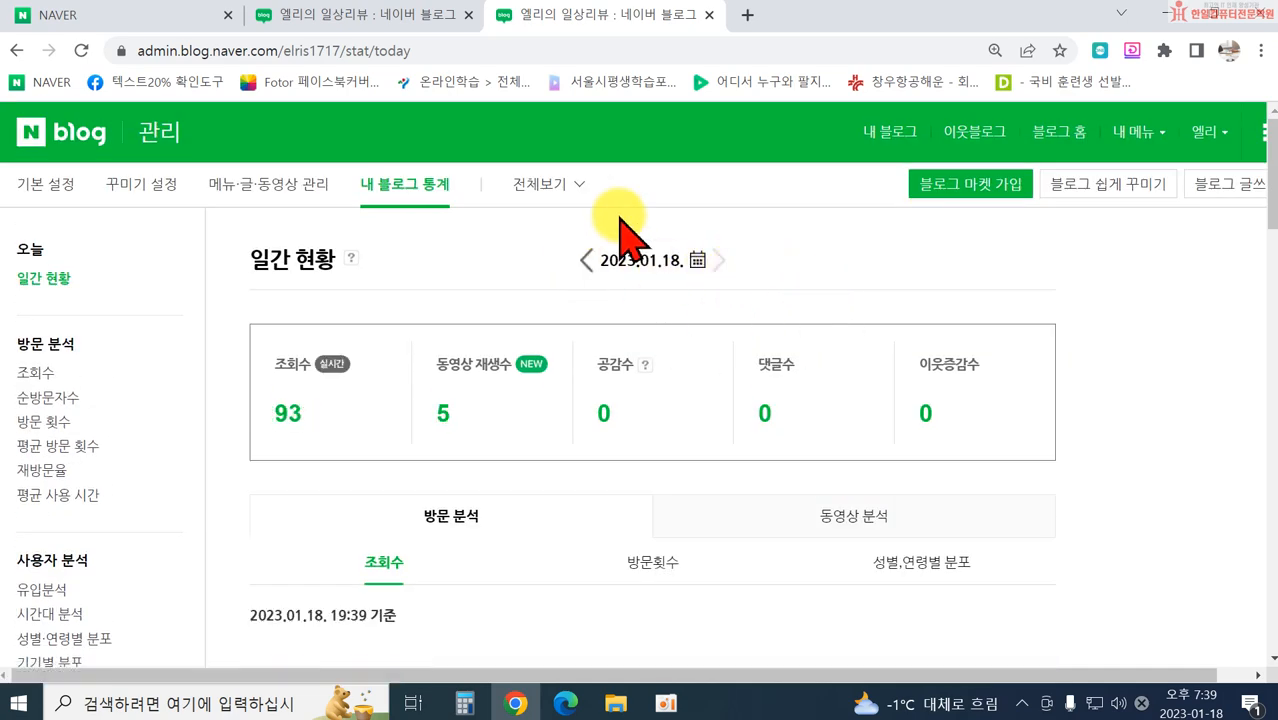
Step: Examine the 2023.01.18 daily figures, the 조회수 chart and the 게시물 조회수 and 동영상 재생수 rankings
{"action": "scroll", "coordinate": [737, 300], "scroll_direction": "down", "scroll_amount": 1}
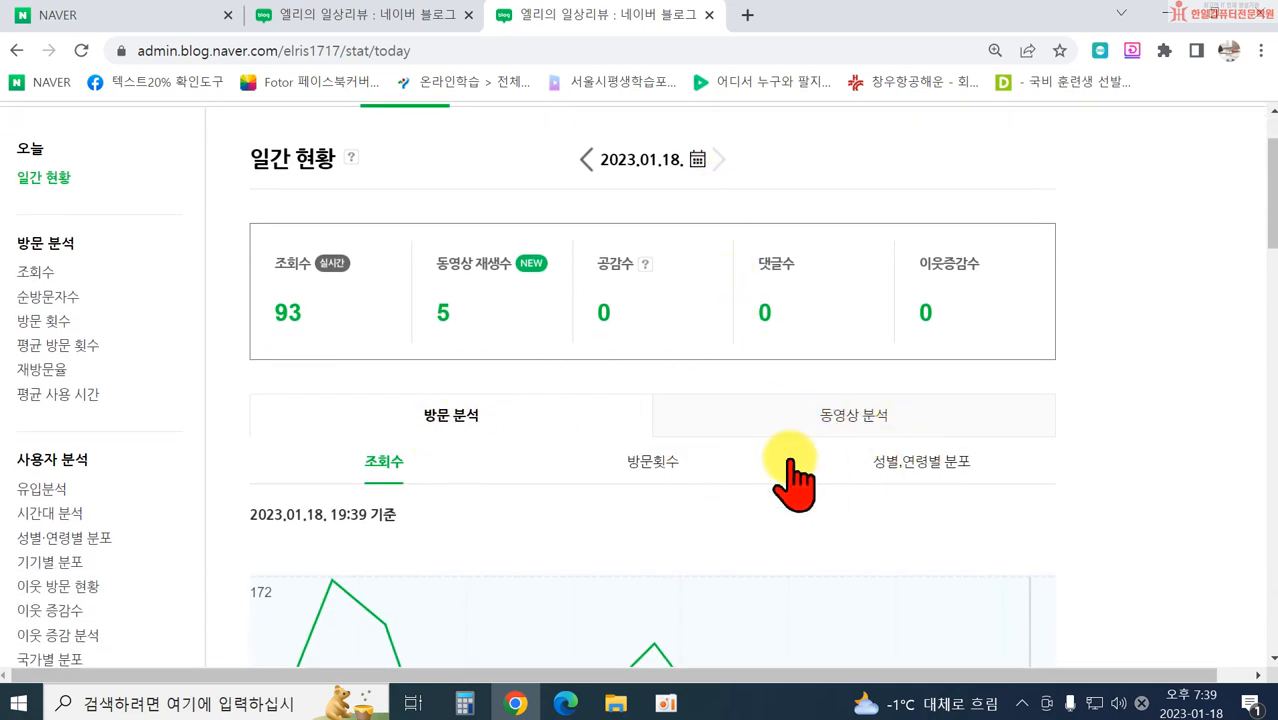
{"action": "scroll", "coordinate": [900, 500], "scroll_direction": "down", "scroll_amount": 4}
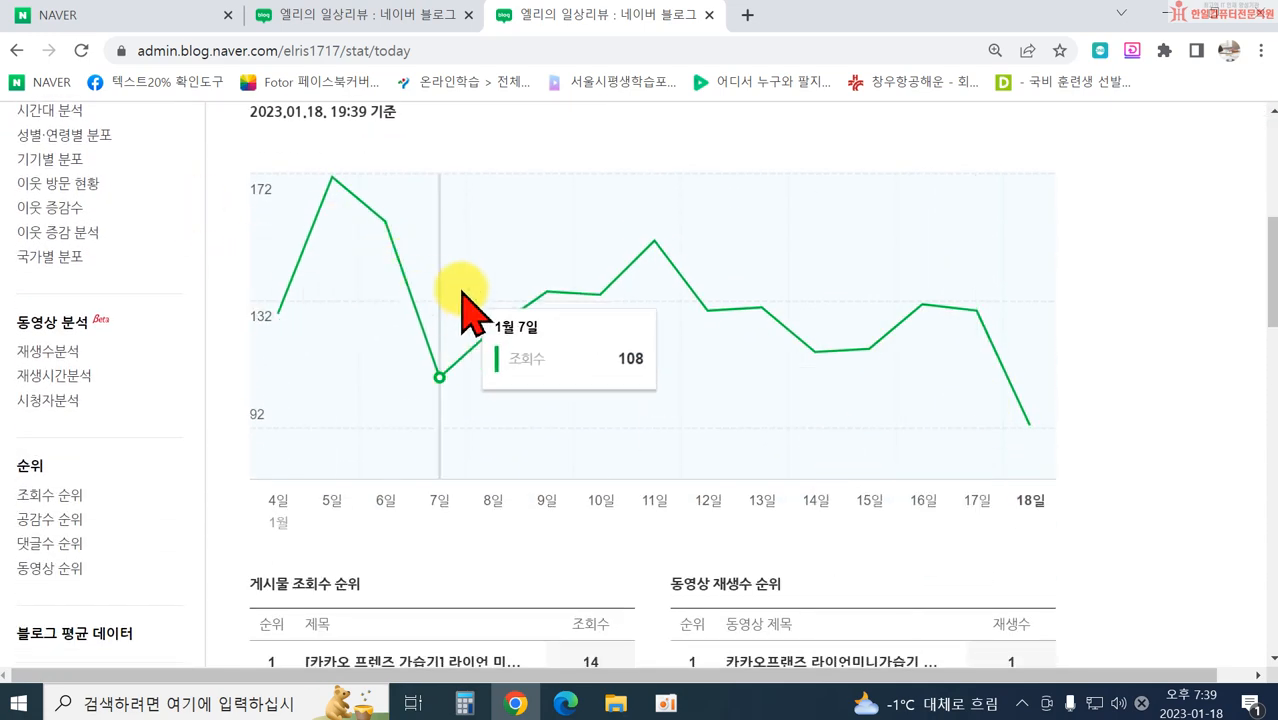
{"action": "scroll", "coordinate": [856, 286], "scroll_direction": "up", "scroll_amount": 5}
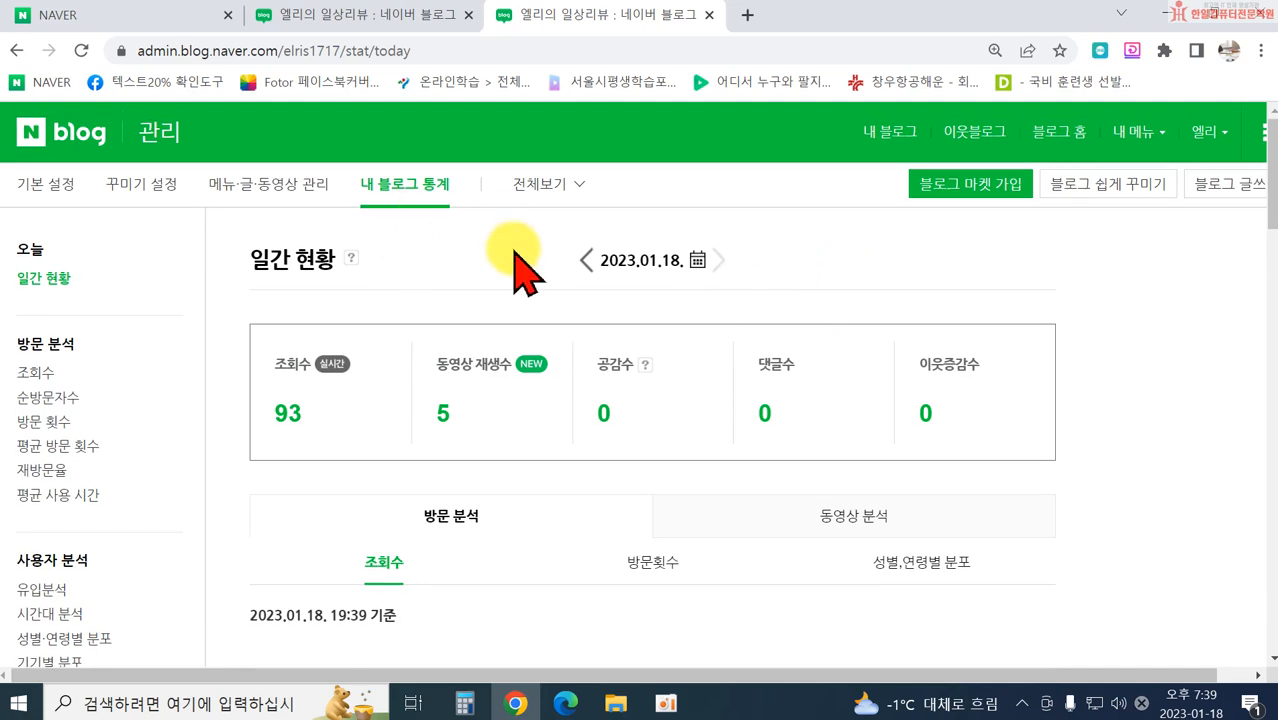
{"action": "scroll", "coordinate": [918, 540], "scroll_direction": "down", "scroll_amount": 5}
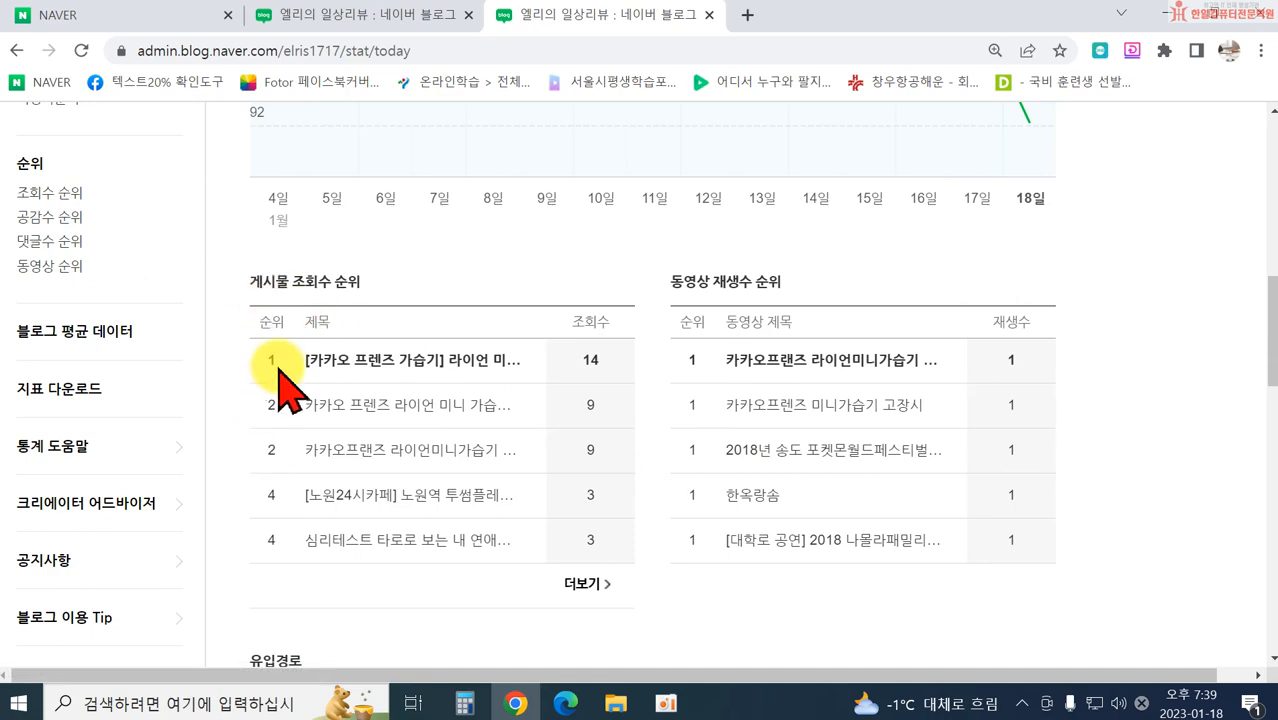
{"action": "scroll", "coordinate": [508, 420], "scroll_direction": "up", "scroll_amount": 5}
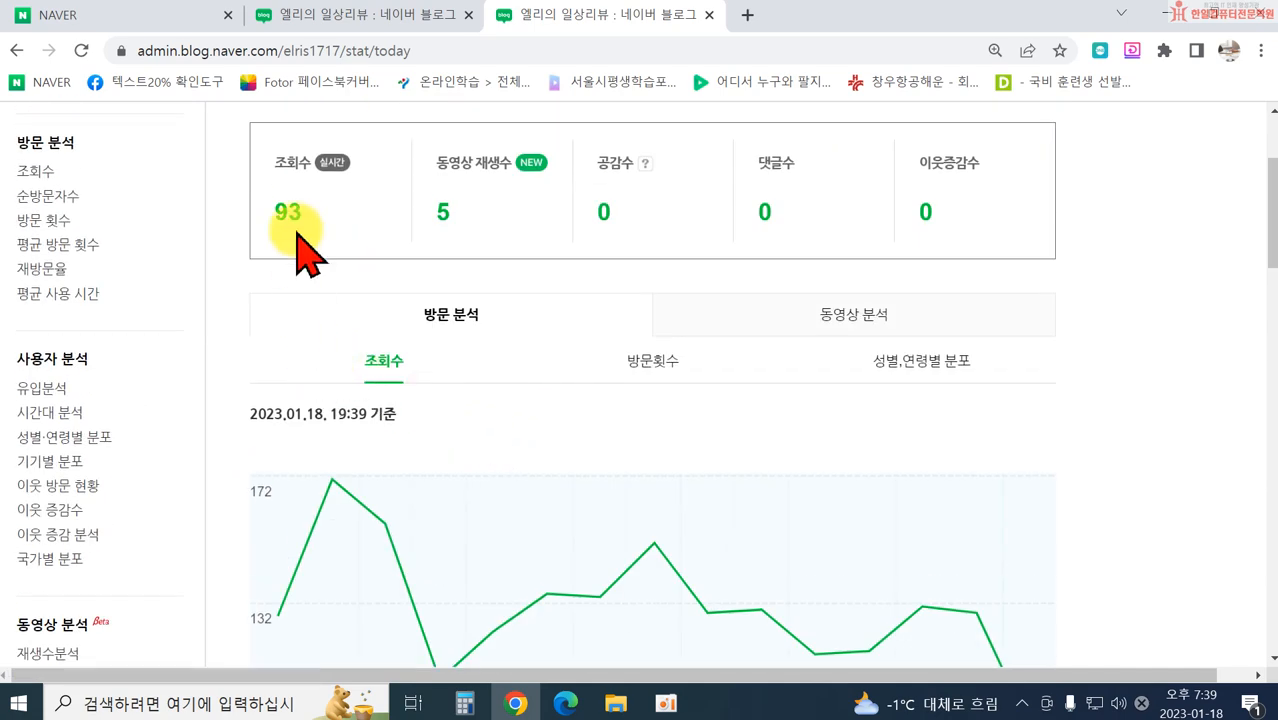
{"action": "scroll", "coordinate": [668, 458], "scroll_direction": "down", "scroll_amount": 3}
{"action": "scroll", "coordinate": [640, 500], "scroll_direction": "down", "scroll_amount": 2}
{"action": "scroll", "coordinate": [671, 557], "scroll_direction": "down", "scroll_amount": 2}
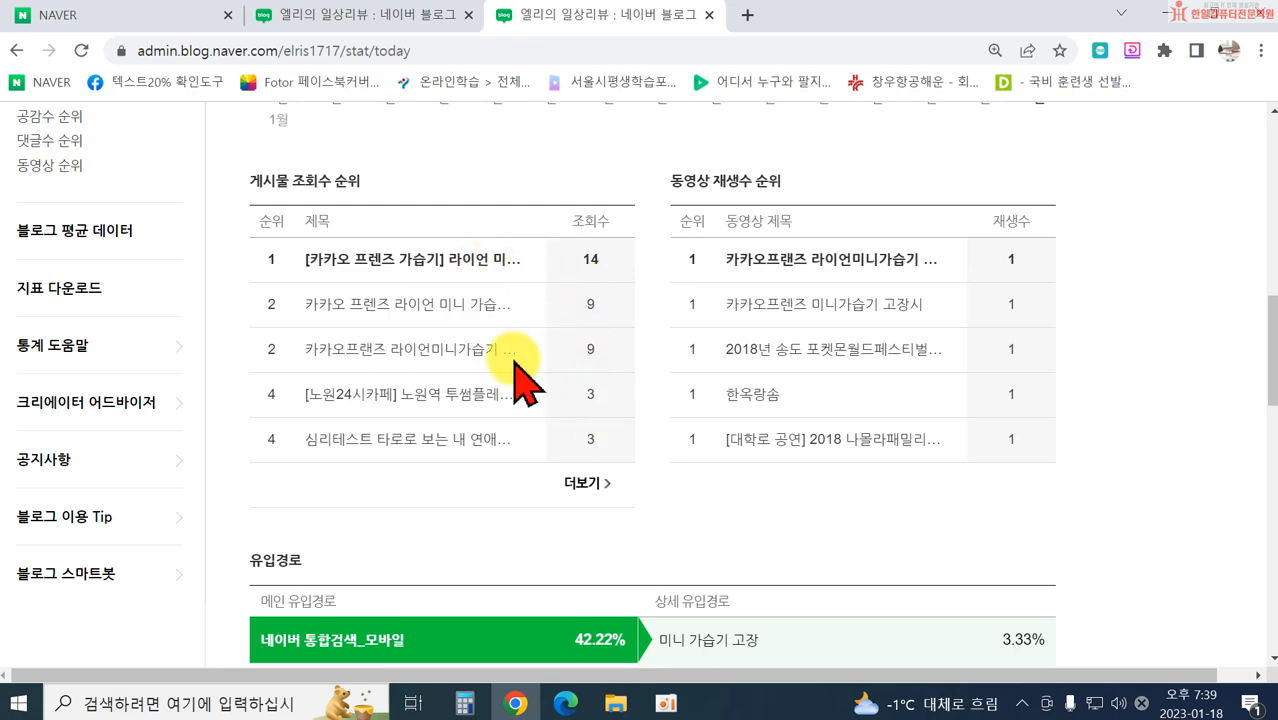
Step: Look through the 유입경로 table and view the detailed sources of Google, 네이버 통합검색_PC, 네이버 뷰검색_모바일 and 네이버 이미지검색_모바일
{"action": "scroll", "coordinate": [540, 410], "scroll_direction": "down", "scroll_amount": 3}
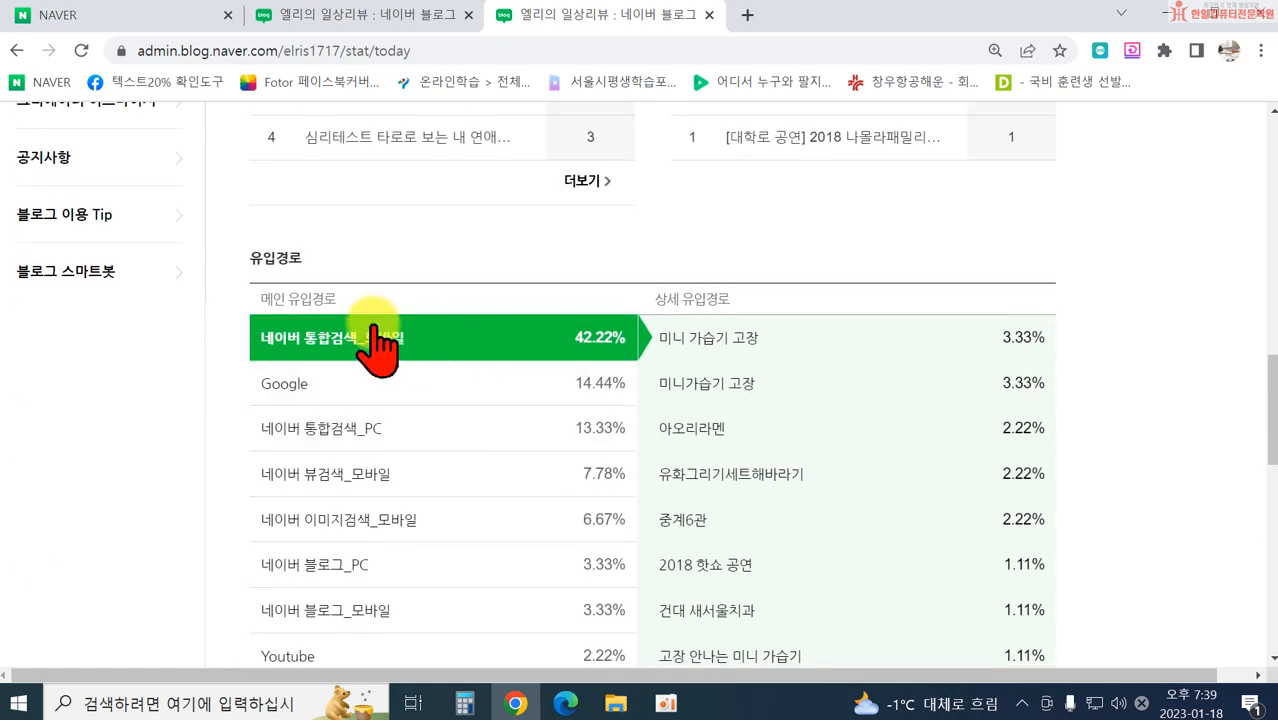
{"action": "scroll", "coordinate": [353, 460], "scroll_direction": "down", "scroll_amount": 3}
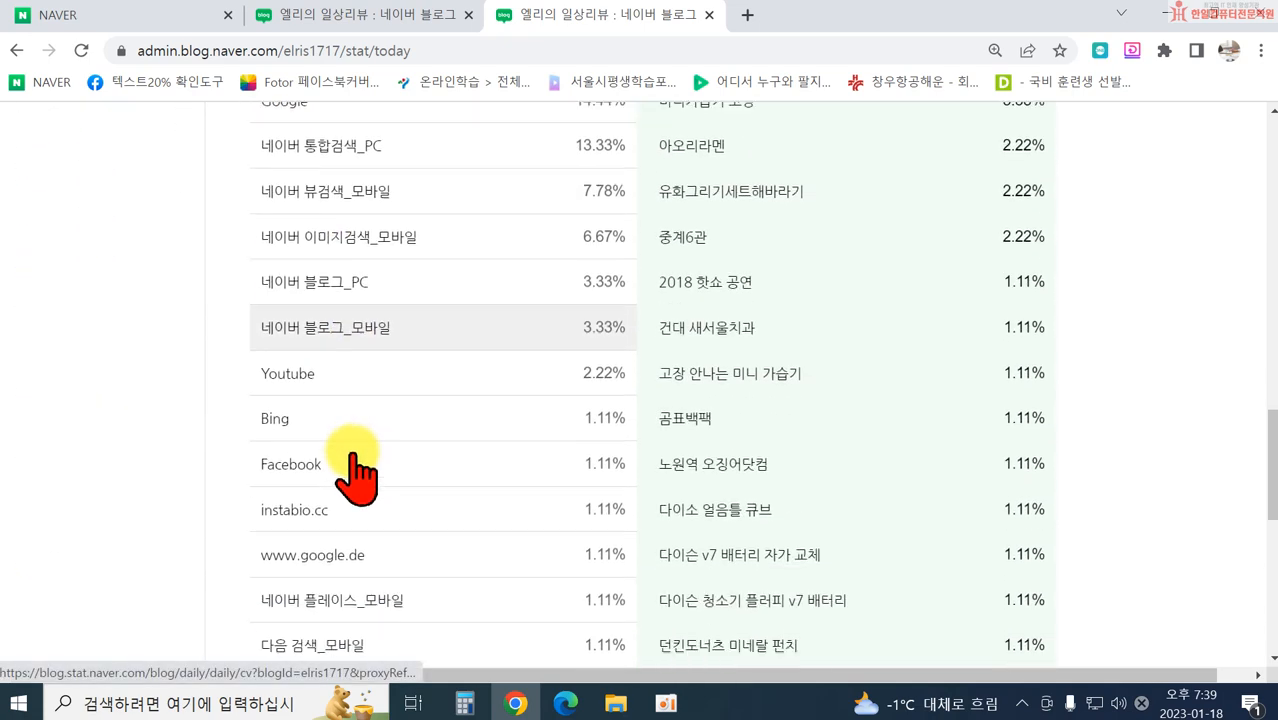
{"action": "scroll", "coordinate": [660, 520], "scroll_direction": "up", "scroll_amount": 2}
{"action": "scroll", "coordinate": [620, 440], "scroll_direction": "up", "scroll_amount": 2}
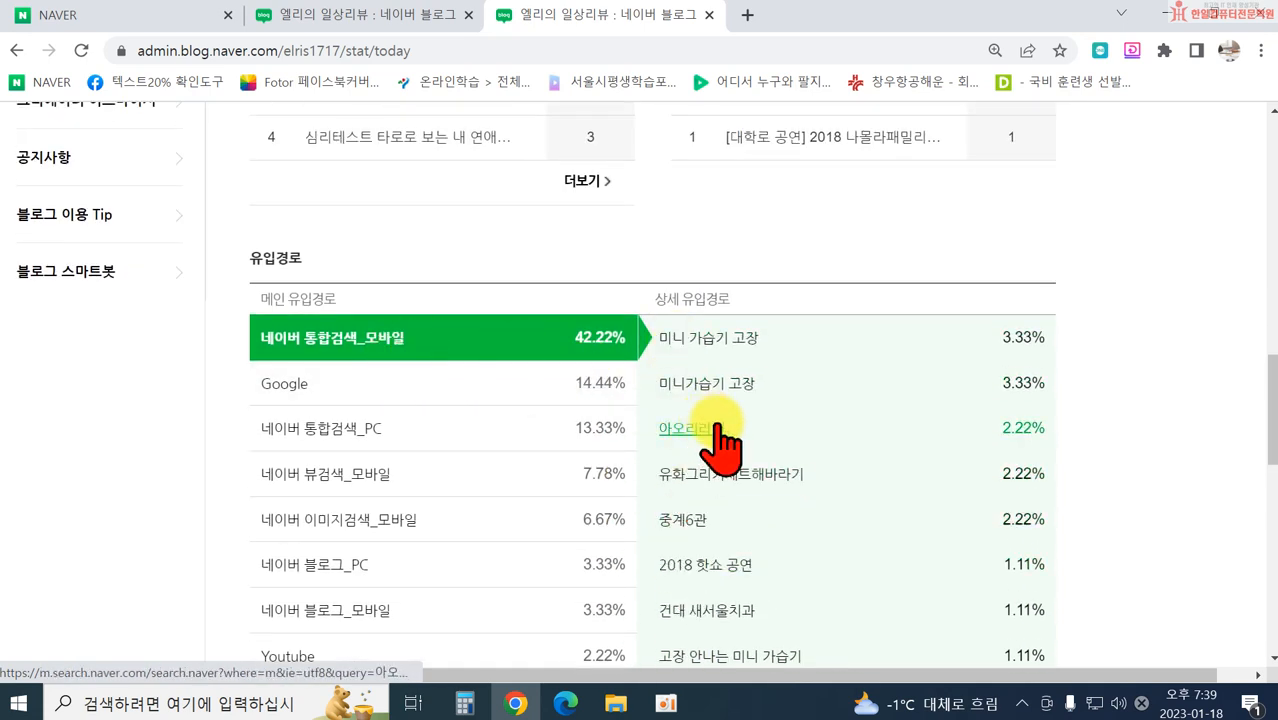
{"action": "left_click", "coordinate": [518, 386]}
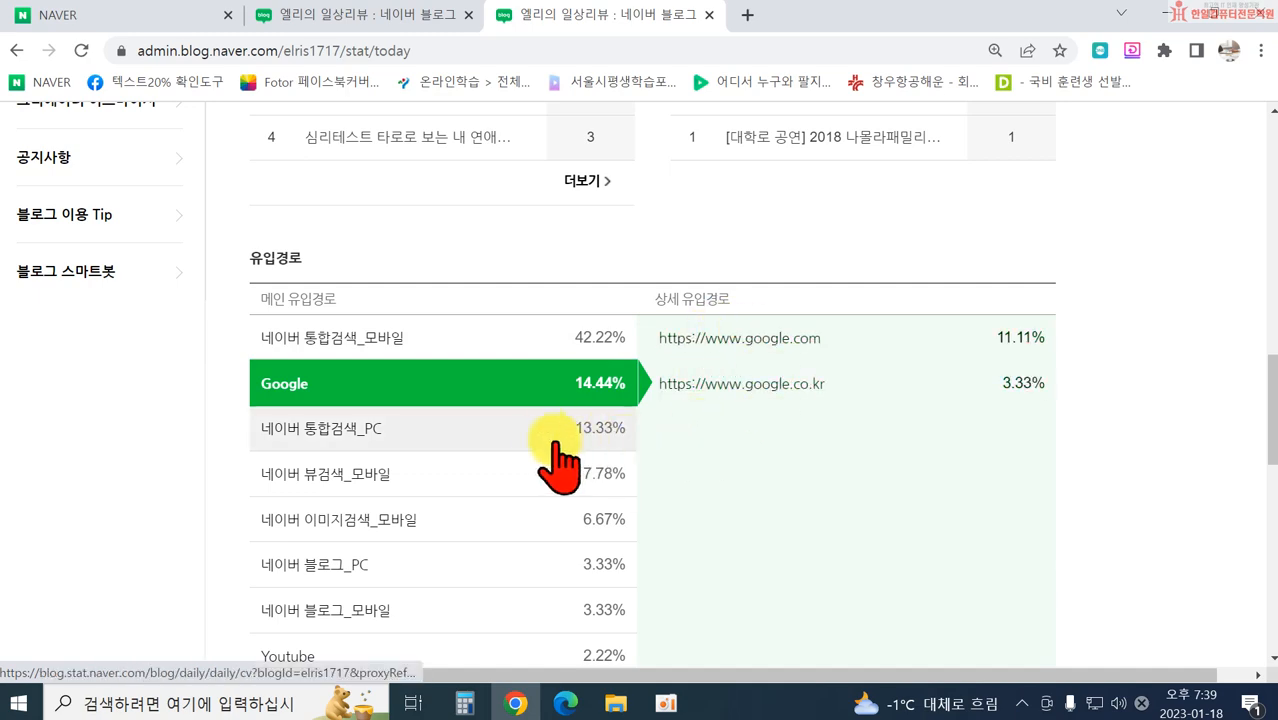
{"action": "left_click", "coordinate": [540, 420]}
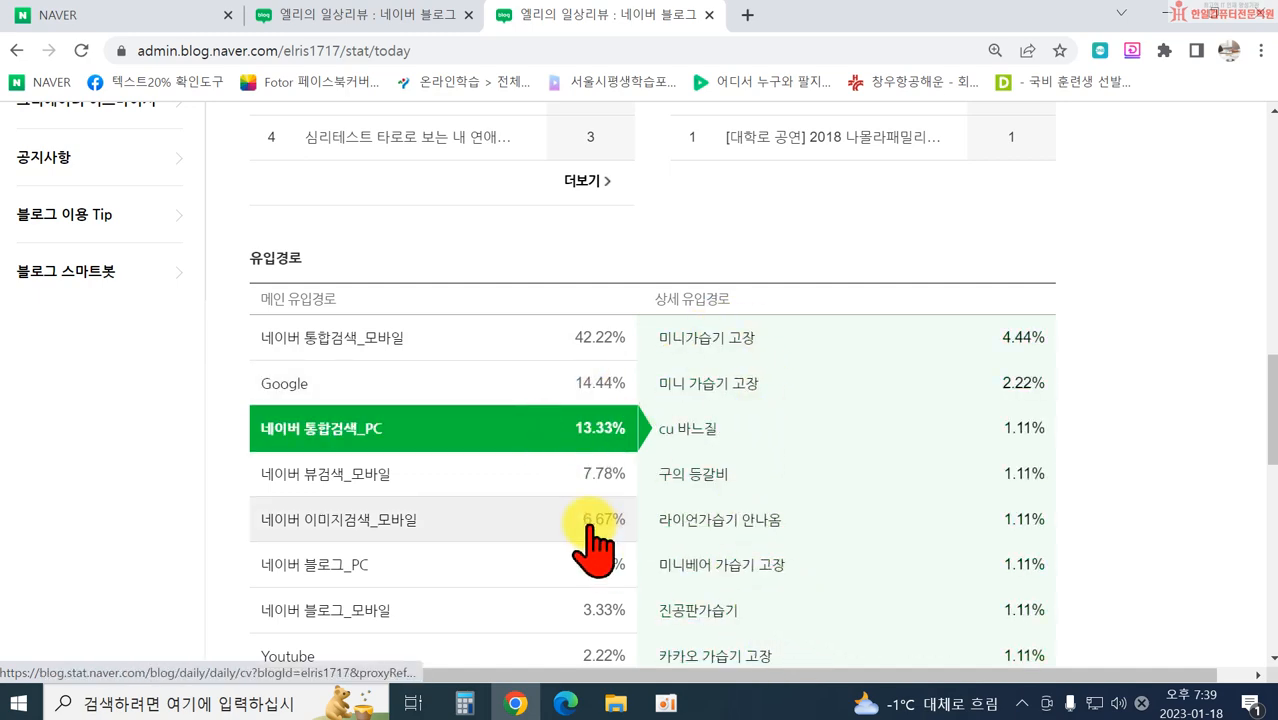
{"action": "left_click", "coordinate": [525, 477]}
{"action": "left_click", "coordinate": [524, 515]}
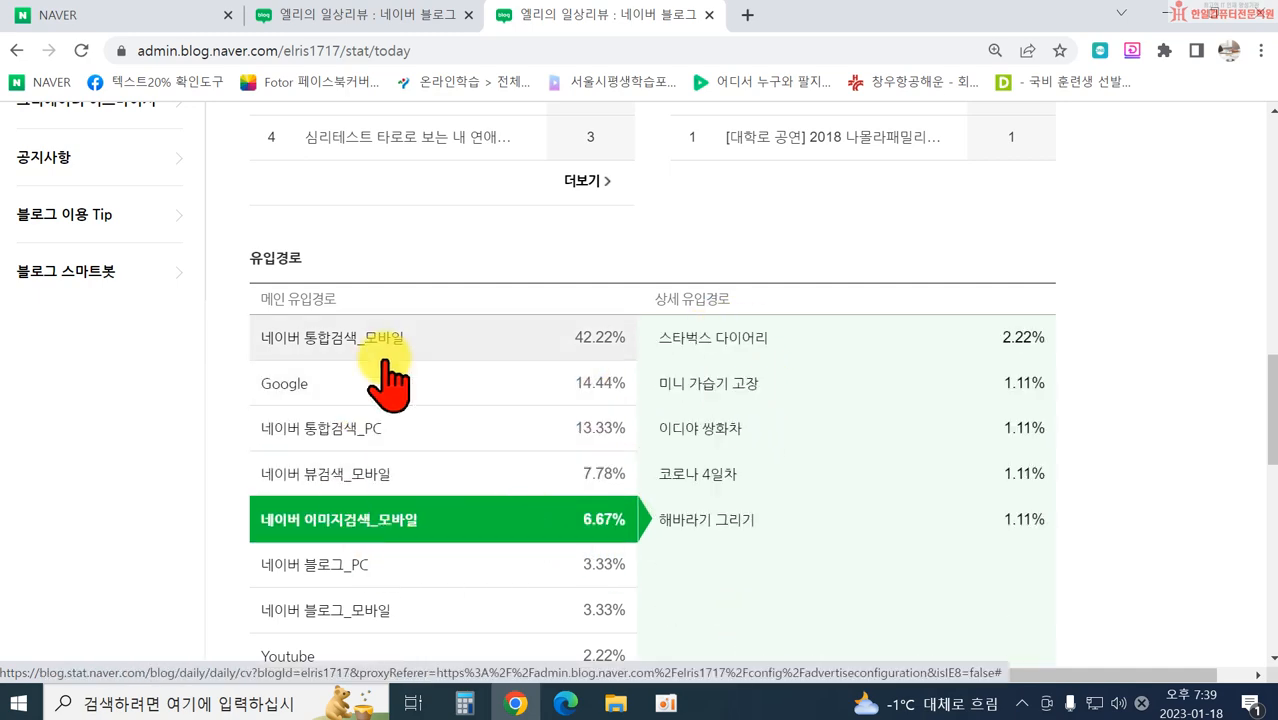
Step: Open the 조회수 statistics under 방문 분석 and examine the 2023.01.17 view count and daily chart
{"action": "scroll", "coordinate": [385, 380], "scroll_direction": "up", "scroll_amount": 8}
{"action": "scroll", "coordinate": [125, 370], "scroll_direction": "up", "scroll_amount": 4}
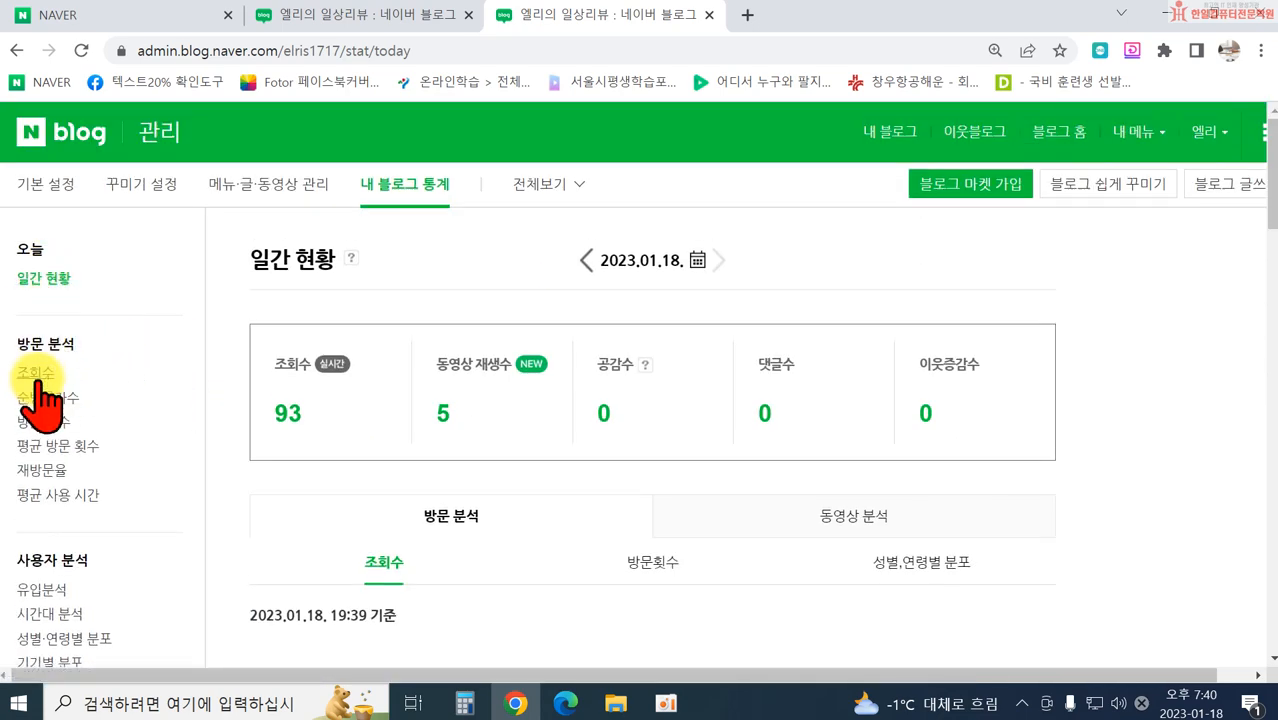
{"action": "left_click", "coordinate": [35, 372]}
{"action": "left_click", "coordinate": [33, 398]}
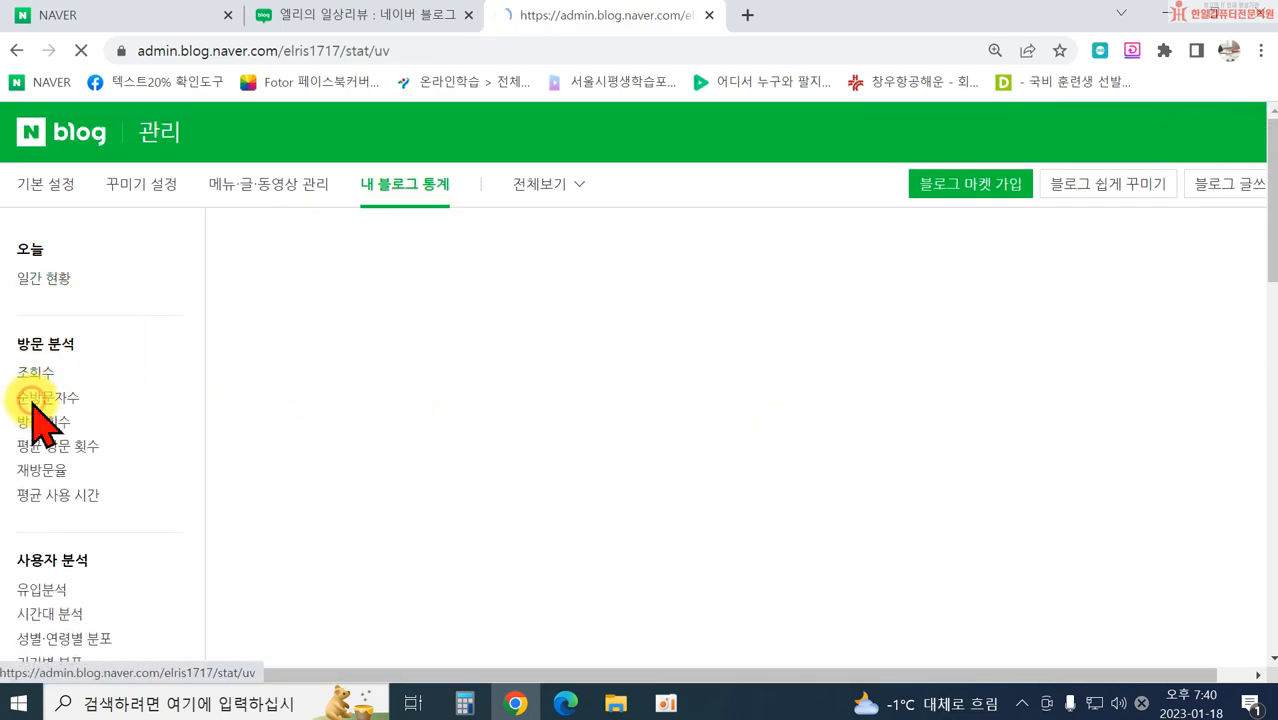
{"action": "left_click", "coordinate": [33, 375]}
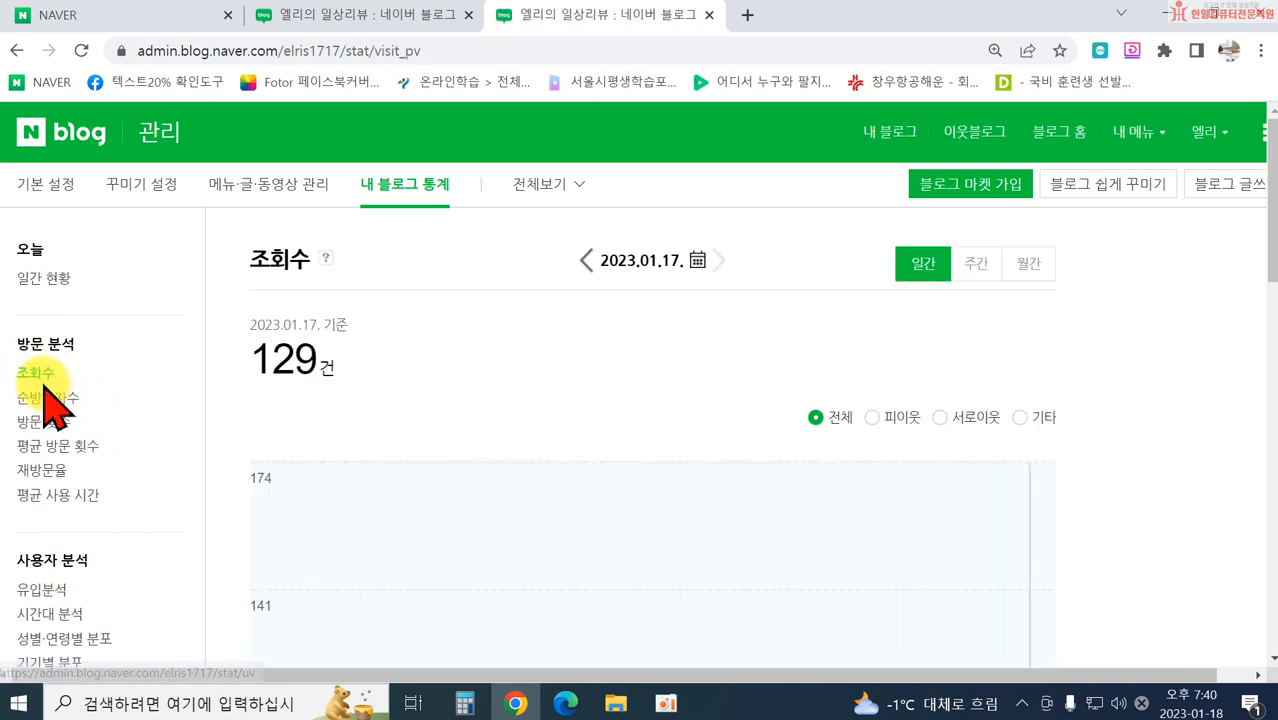
{"action": "scroll", "coordinate": [700, 440], "scroll_direction": "down", "scroll_amount": 2}
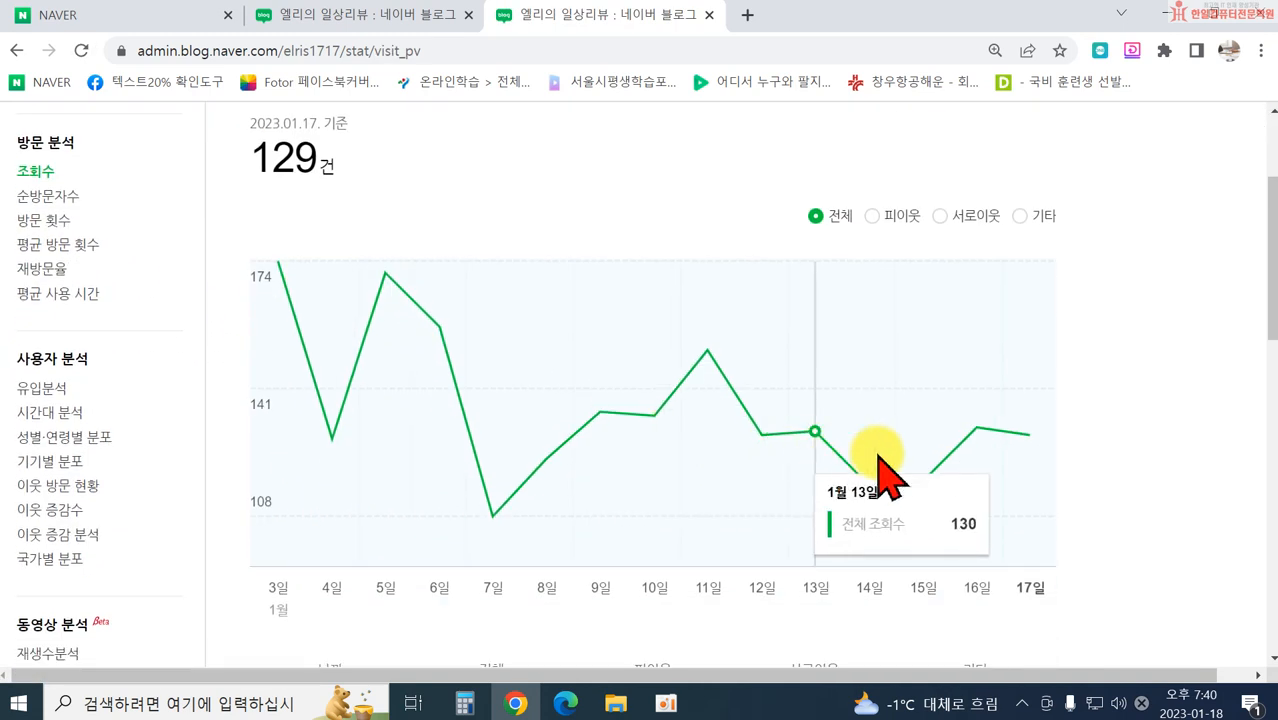
{"action": "scroll", "coordinate": [984, 471], "scroll_direction": "up", "scroll_amount": 1}
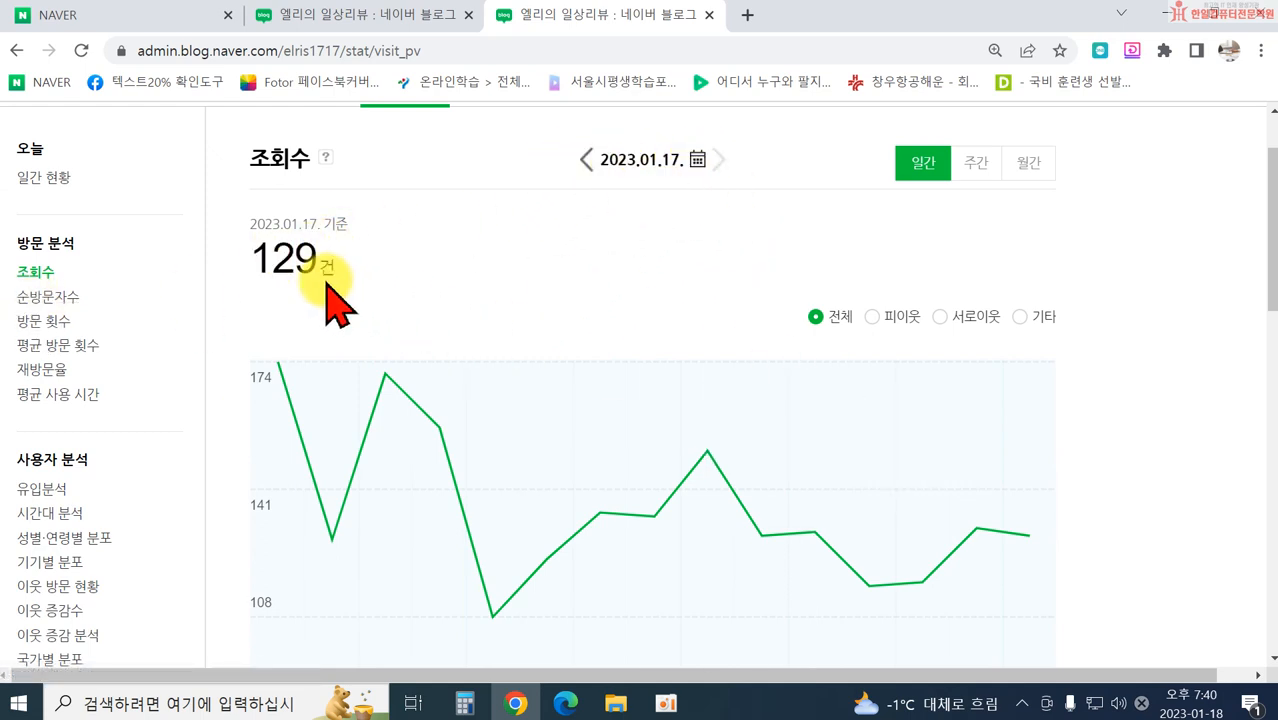
Step: Compare the 순방문자수 statistics for 2023.01.17 with the 조회수 statistics, ending on 순방문자수
{"action": "left_click", "coordinate": [48, 297]}
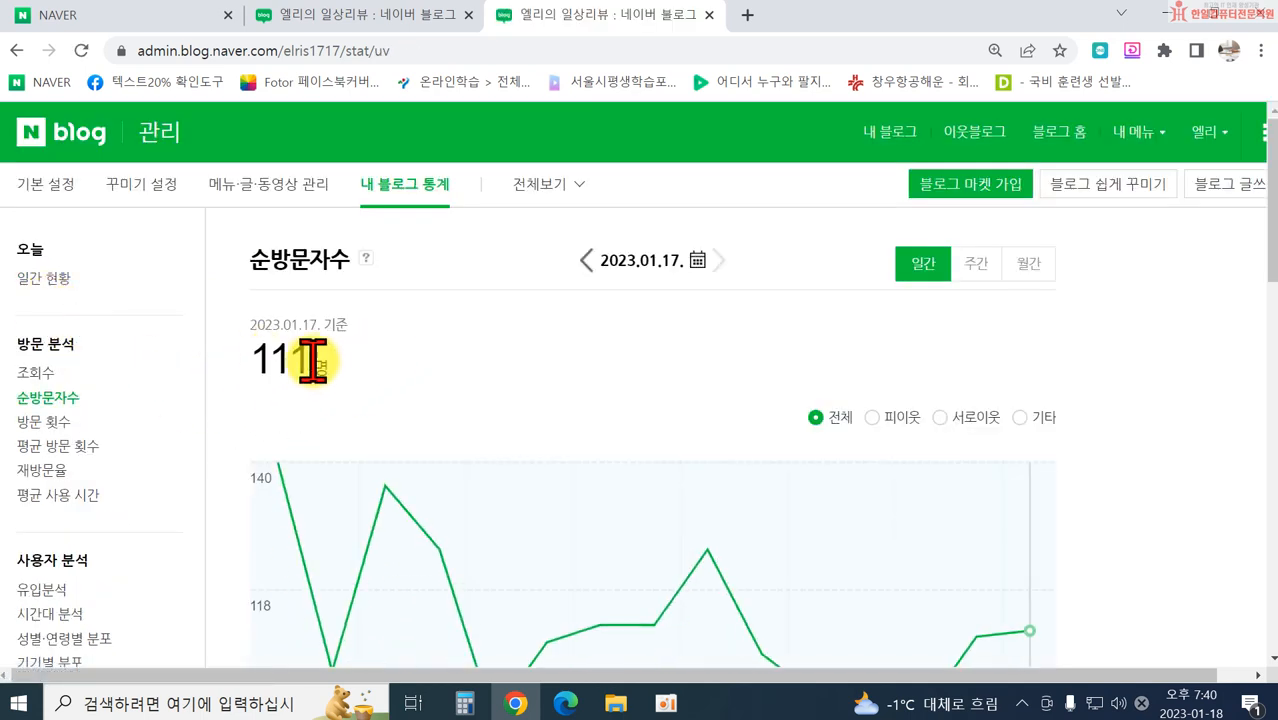
{"action": "left_click", "coordinate": [32, 372]}
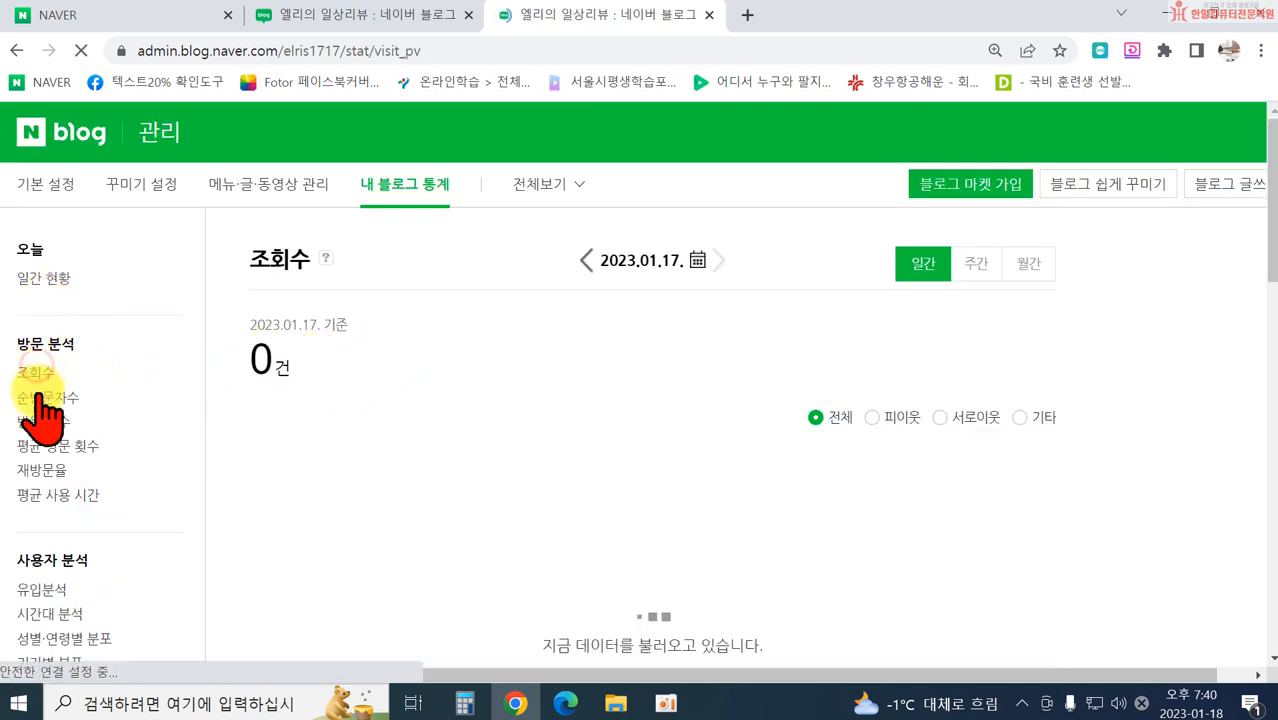
{"action": "left_click", "coordinate": [38, 399]}
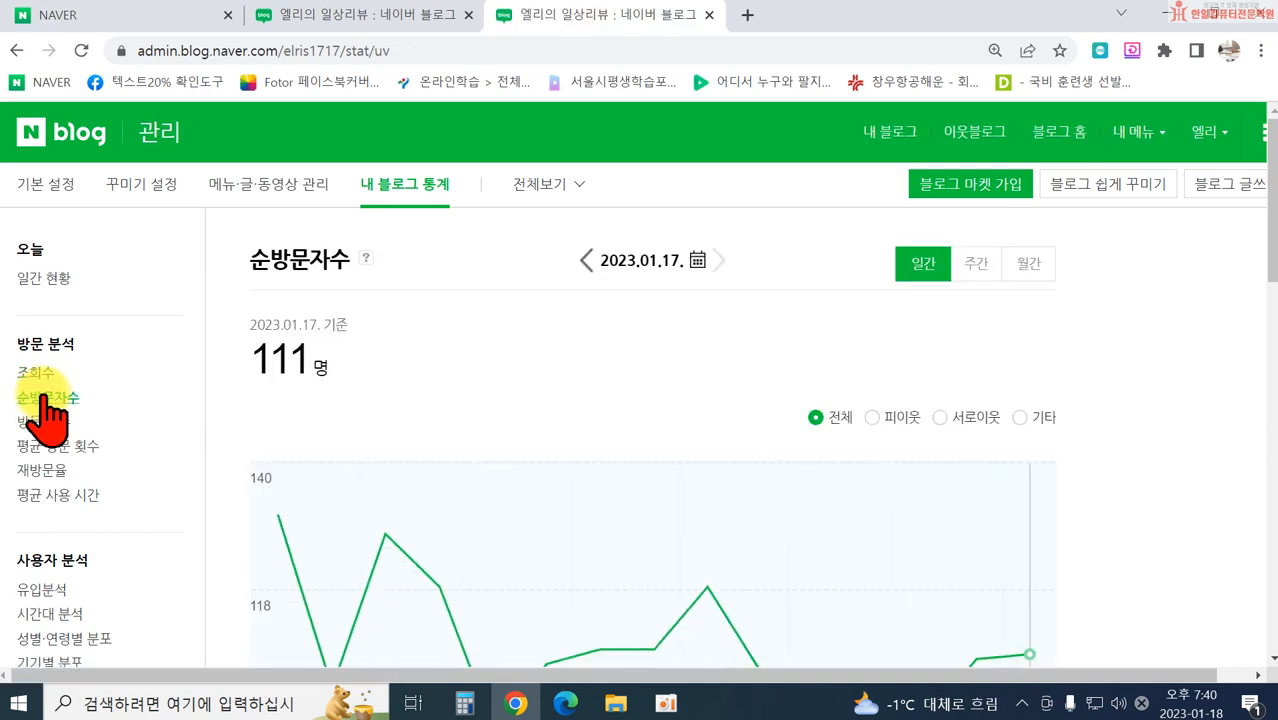
{"action": "left_click", "coordinate": [40, 372]}
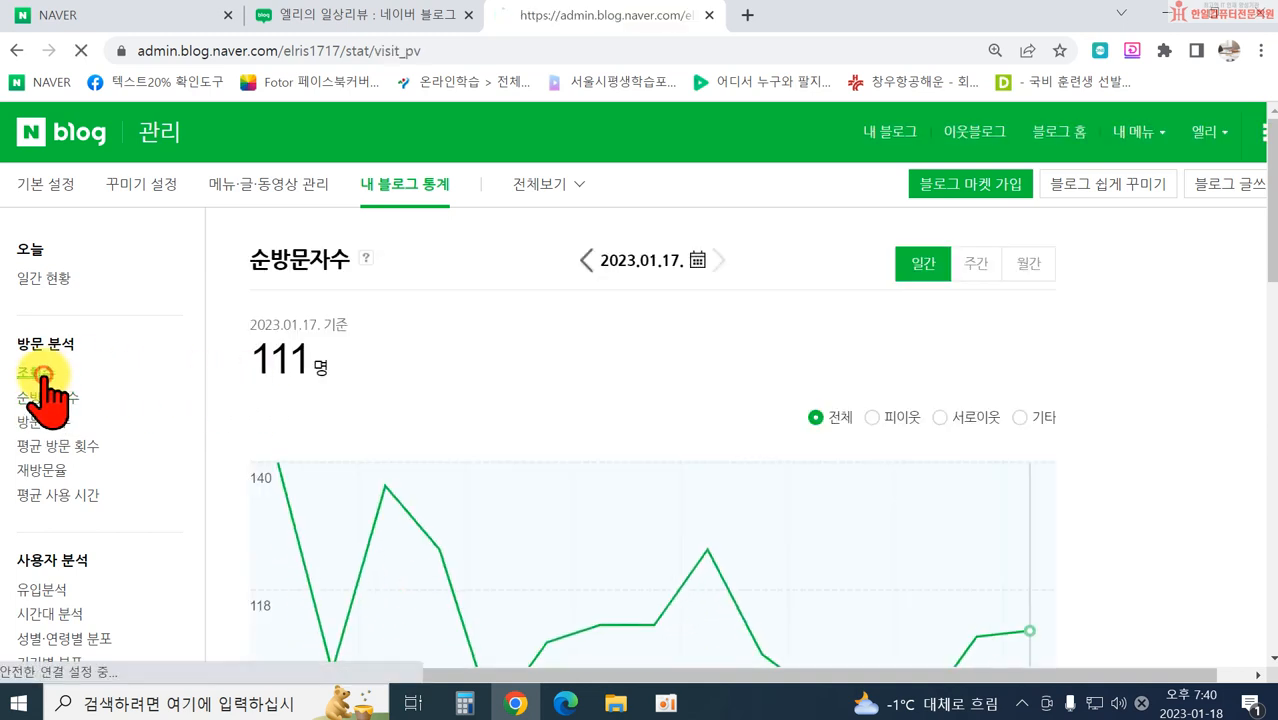
{"action": "scroll", "coordinate": [305, 368], "scroll_direction": "down", "scroll_amount": 1}
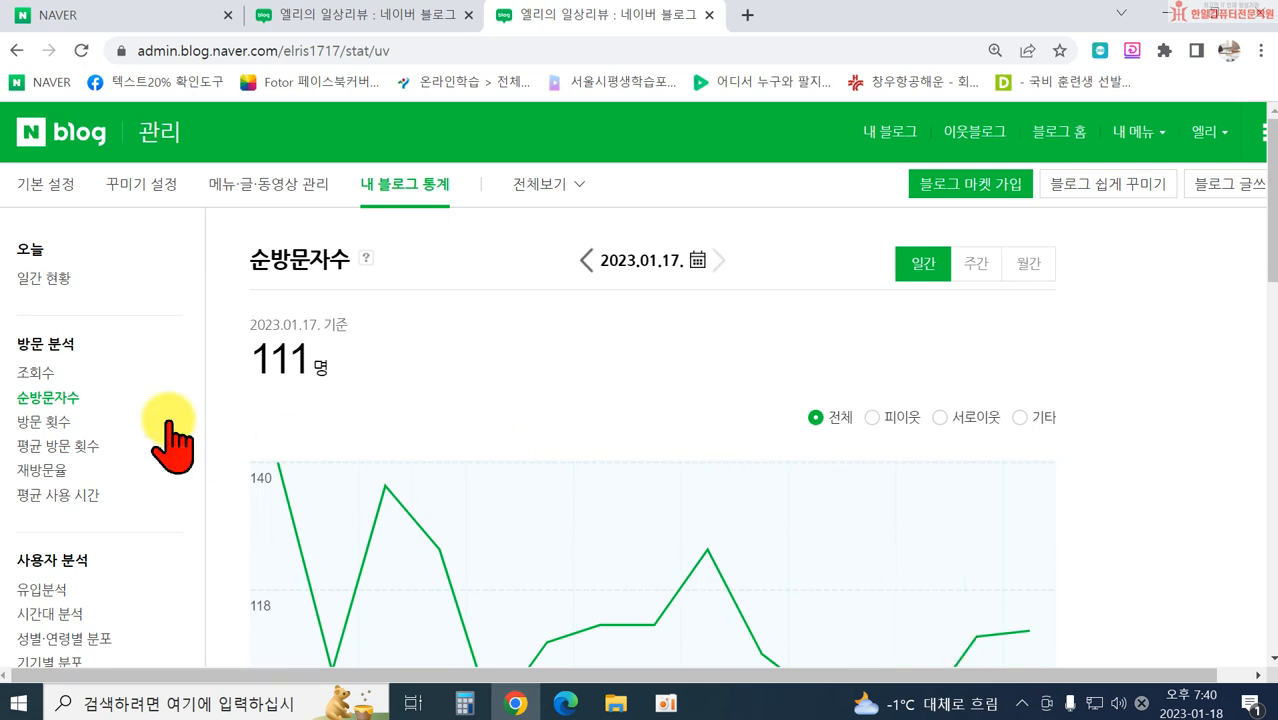
{"action": "left_click", "coordinate": [40, 372]}
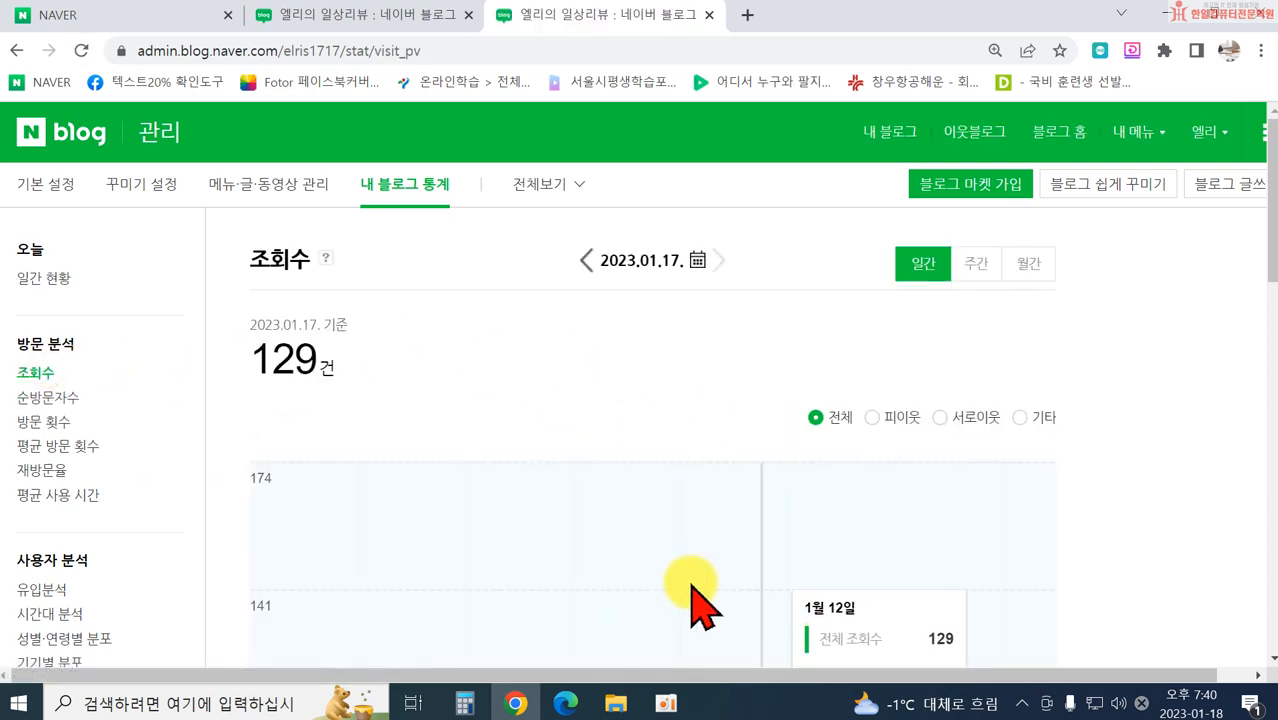
{"action": "left_click", "coordinate": [37, 396]}
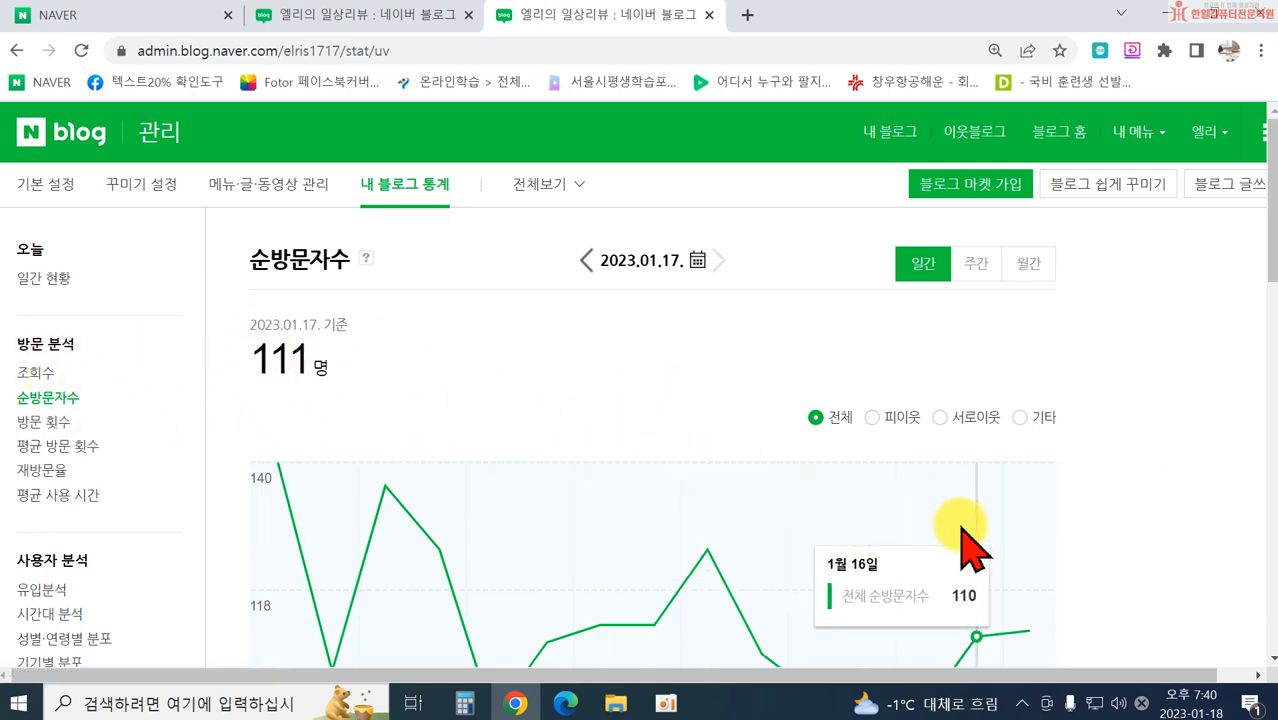
Step: View the 순방문자수 by 주간 and by 월간, and return to the 주간 view
{"action": "left_click", "coordinate": [970, 266]}
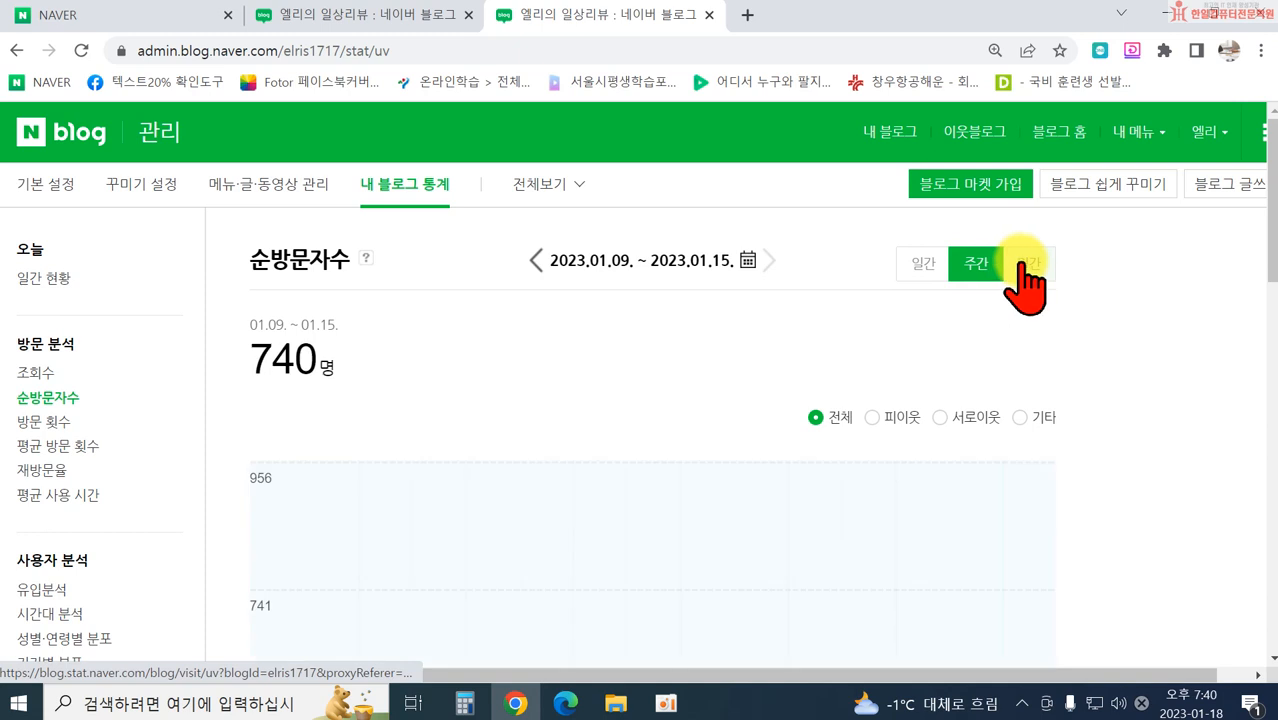
{"action": "left_click", "coordinate": [1024, 266]}
{"action": "left_click", "coordinate": [972, 266]}
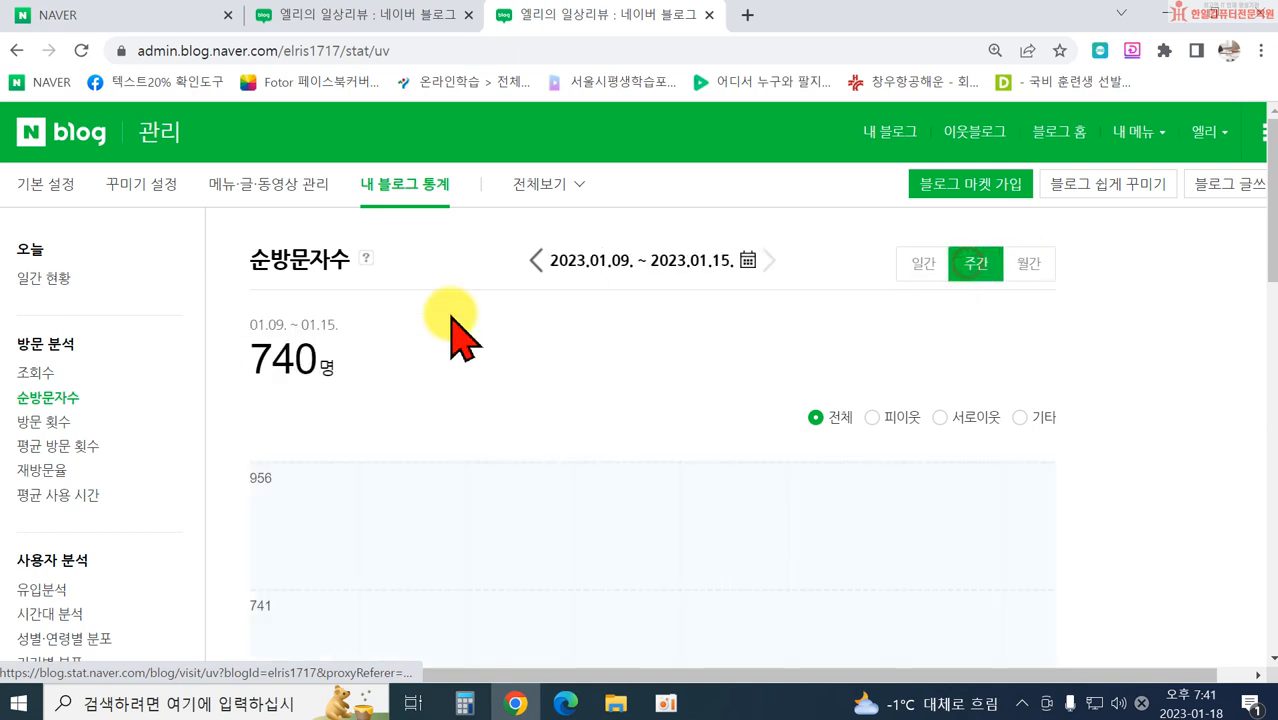
Step: Look through the 방문 횟수, 평균 방문 횟수 and 재방문율 statistics under 방문 분석
{"action": "left_click", "coordinate": [28, 421]}
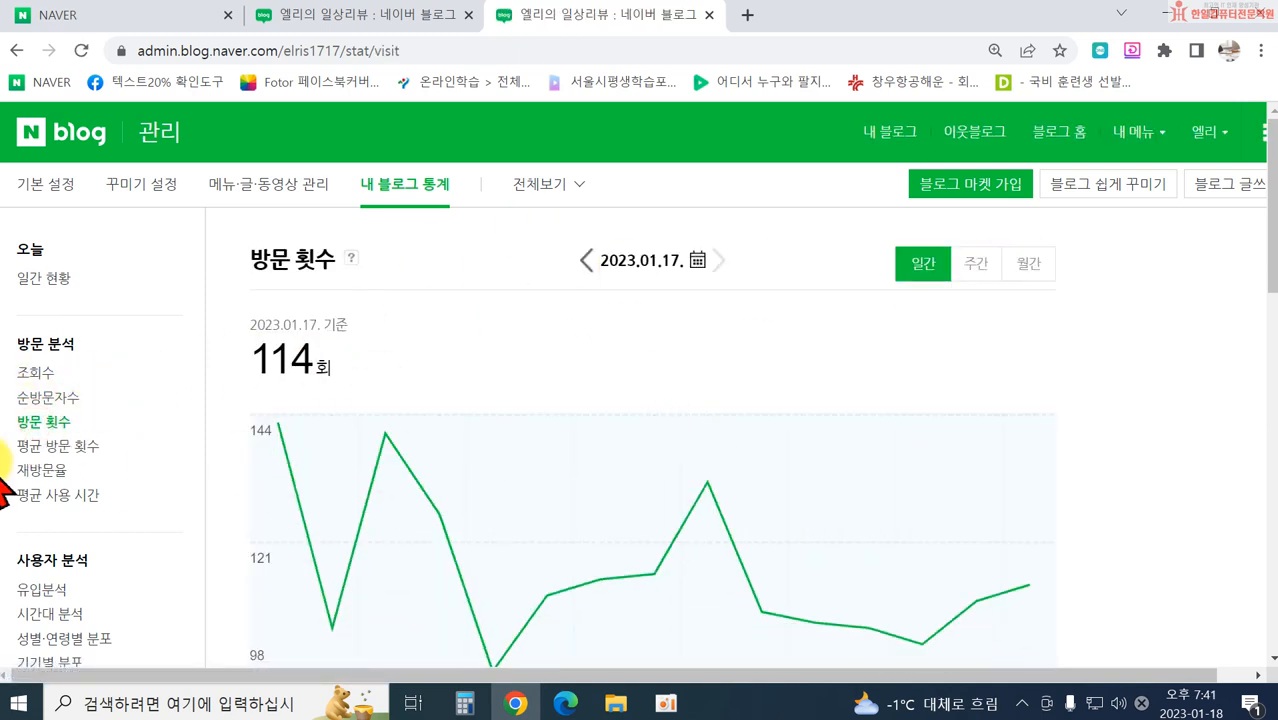
{"action": "left_click", "coordinate": [45, 447]}
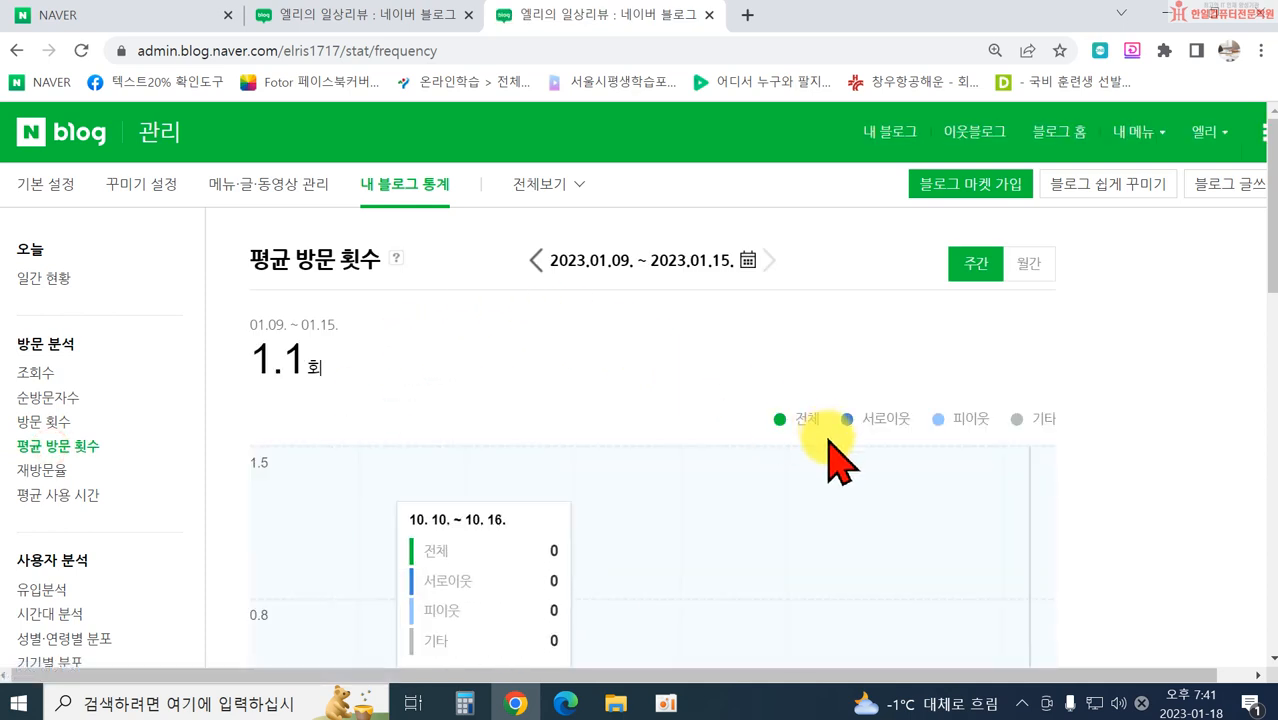
{"action": "scroll", "coordinate": [700, 400], "scroll_direction": "down", "scroll_amount": 1}
{"action": "left_click", "coordinate": [45, 370]}
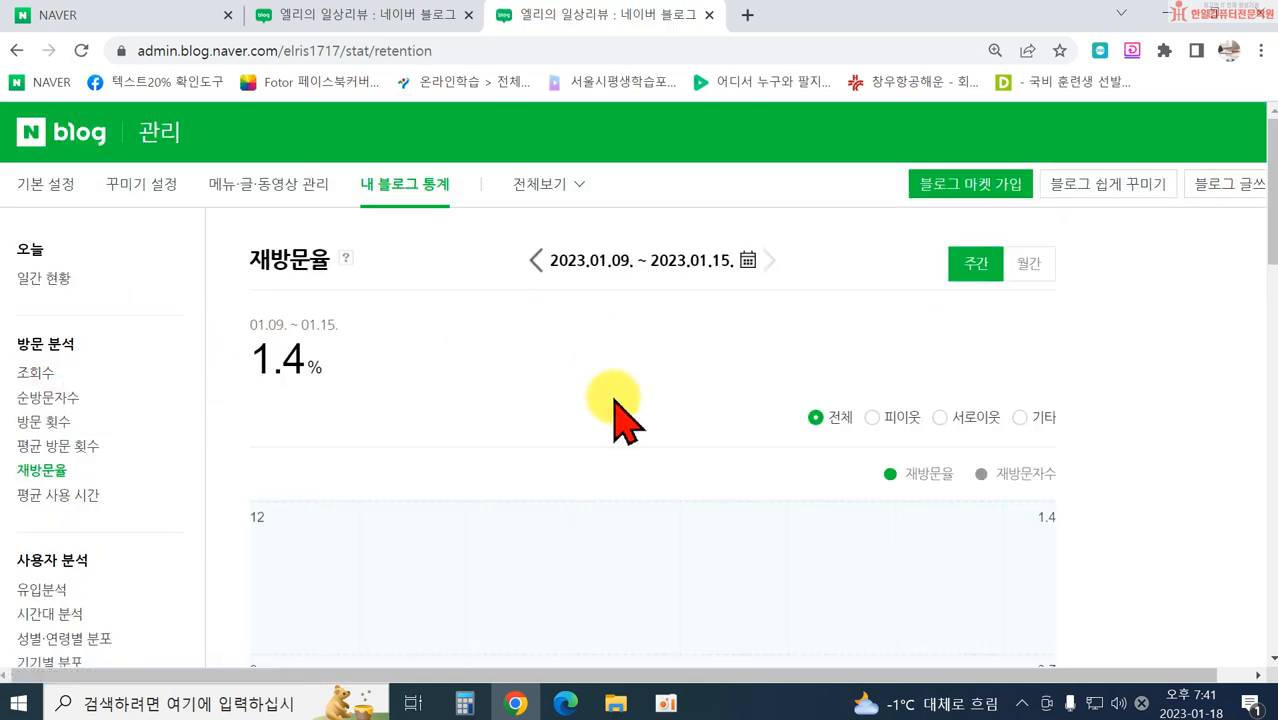
Step: Open the 평균 사용 시간 statistics and examine the daily chart up to 2023.01.17
{"action": "left_click", "coordinate": [75, 493]}
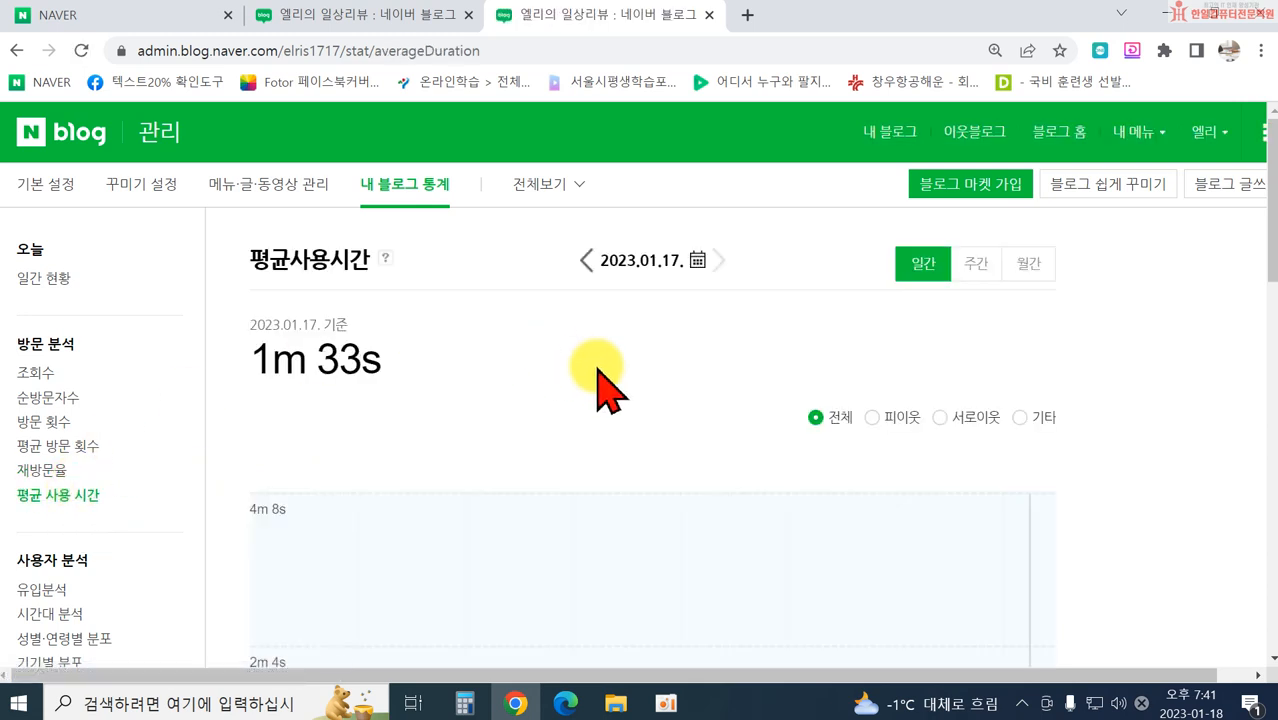
{"action": "scroll", "coordinate": [600, 378], "scroll_direction": "down", "scroll_amount": 1}
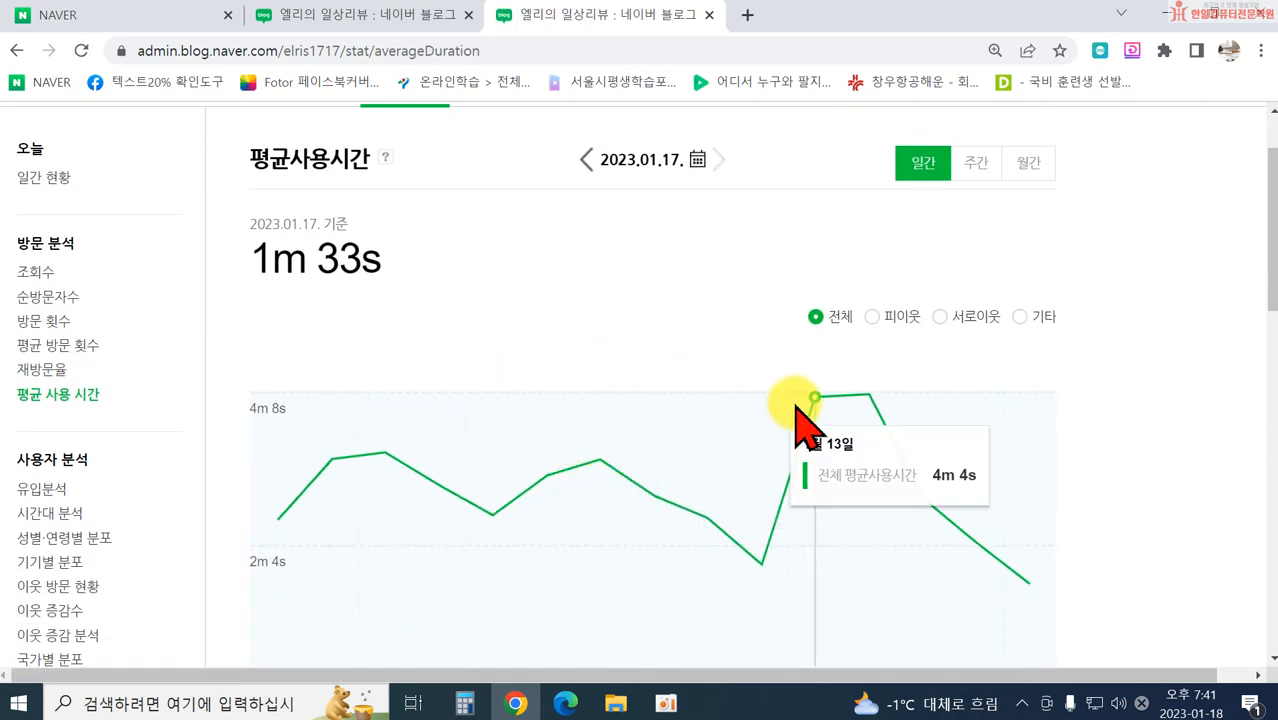
{"action": "scroll", "coordinate": [1018, 550], "scroll_direction": "down", "scroll_amount": 1}
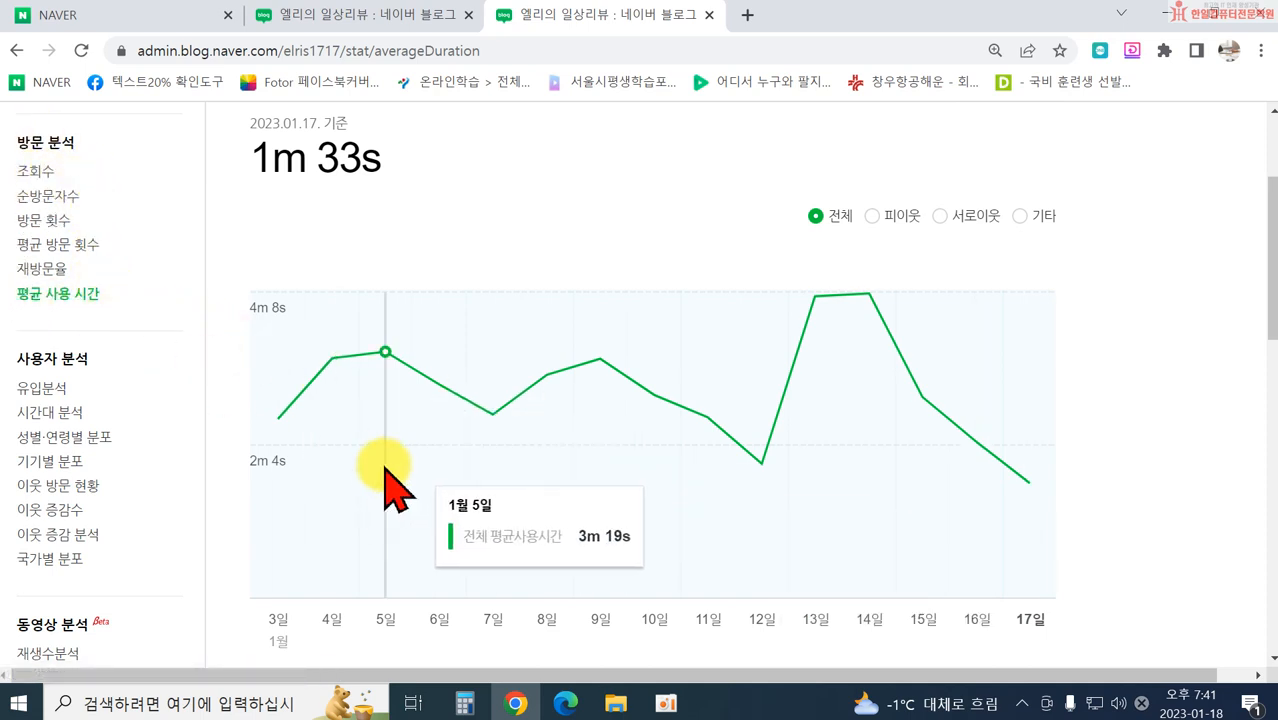
Step: Open 유입분석 under 사용자 분석 and examine the 전체, 검색 유입 and 사이트 유입 source tables
{"action": "left_click", "coordinate": [35, 390]}
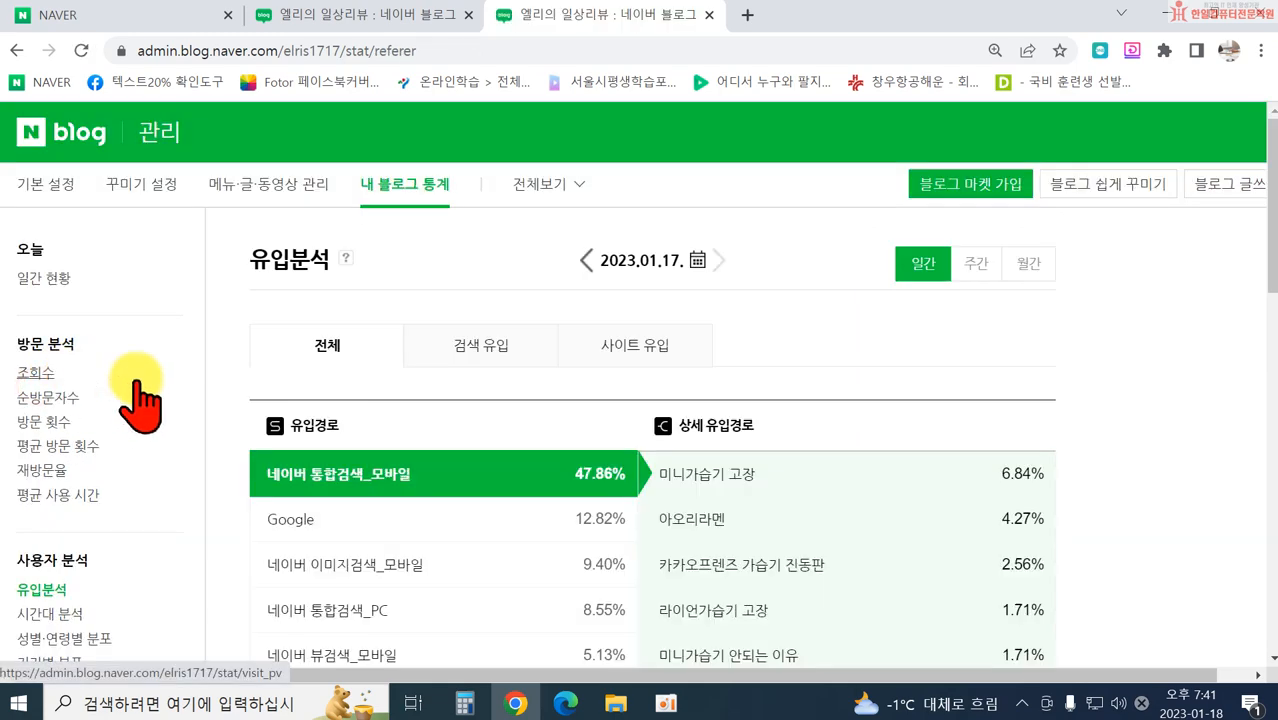
{"action": "scroll", "coordinate": [240, 420], "scroll_direction": "down", "scroll_amount": 2}
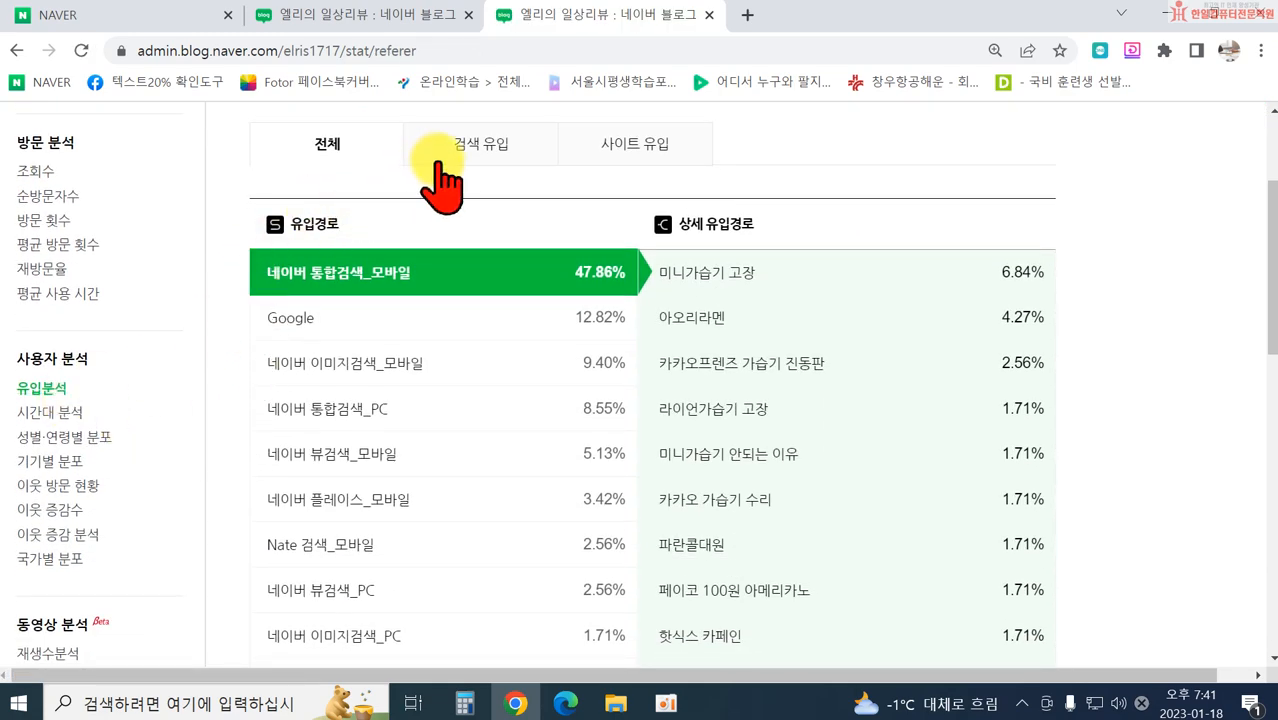
{"action": "left_click", "coordinate": [446, 158]}
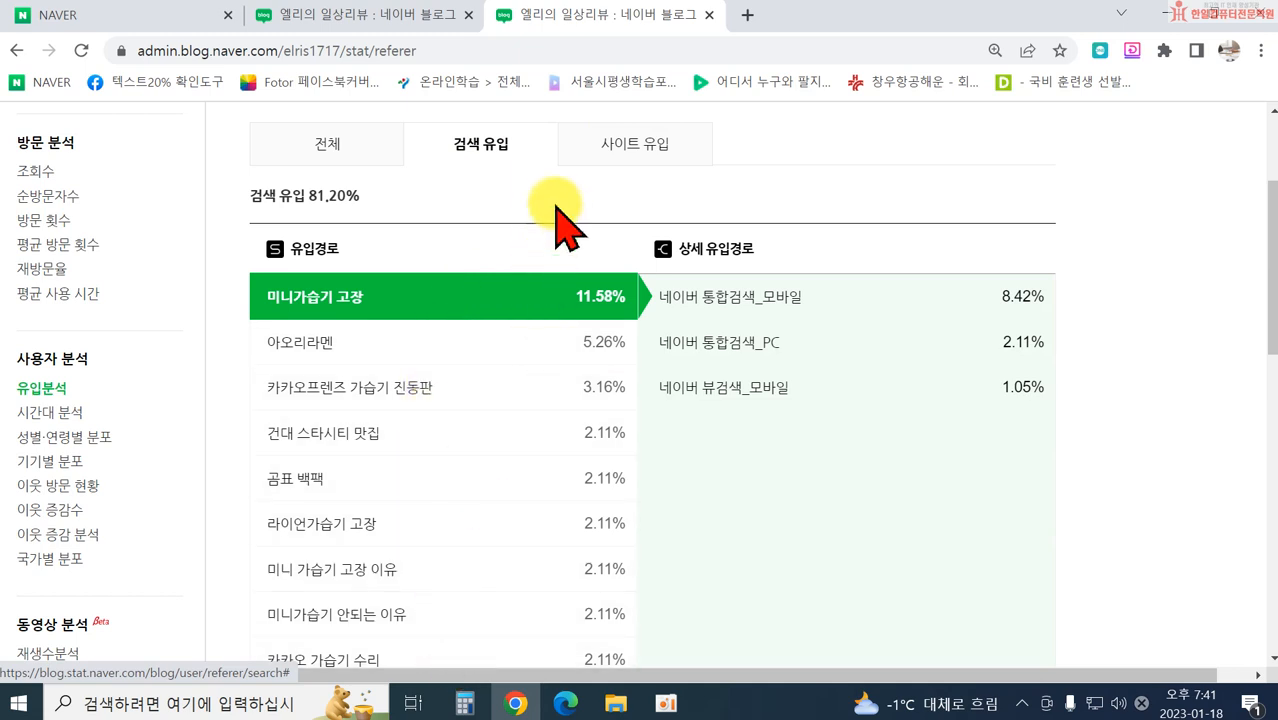
{"action": "left_click", "coordinate": [590, 150]}
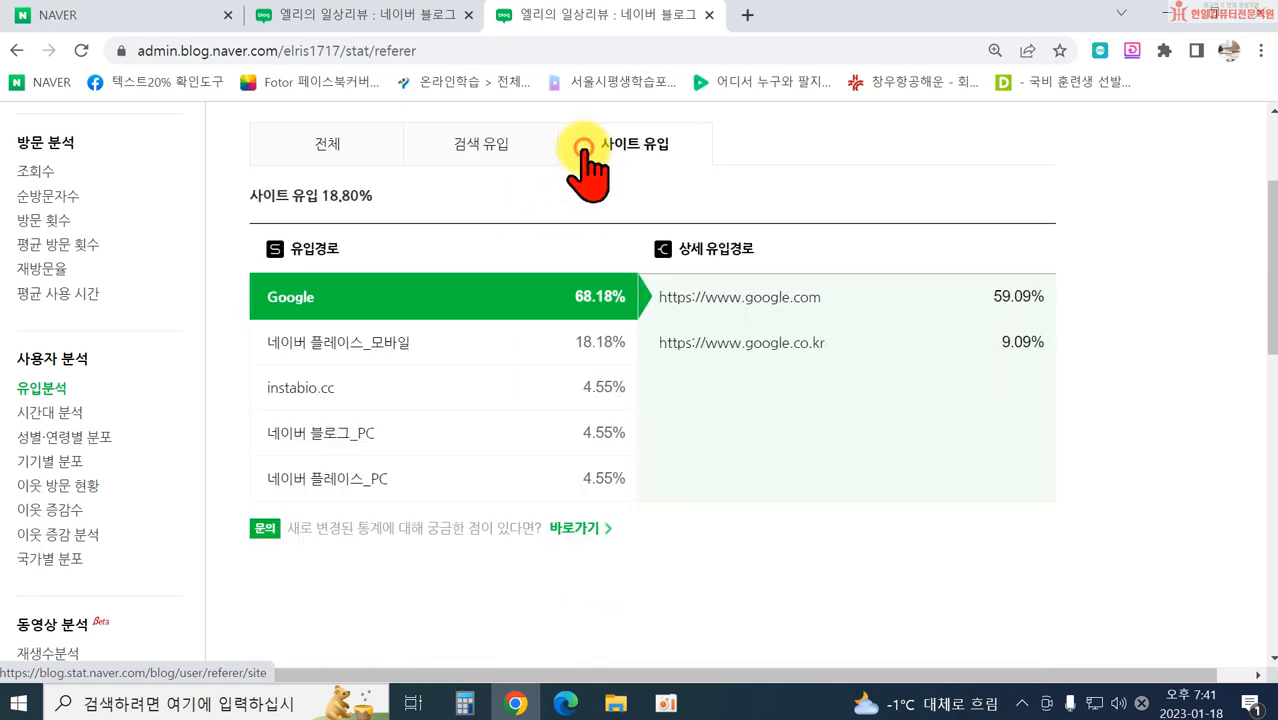
{"action": "left_click", "coordinate": [479, 150]}
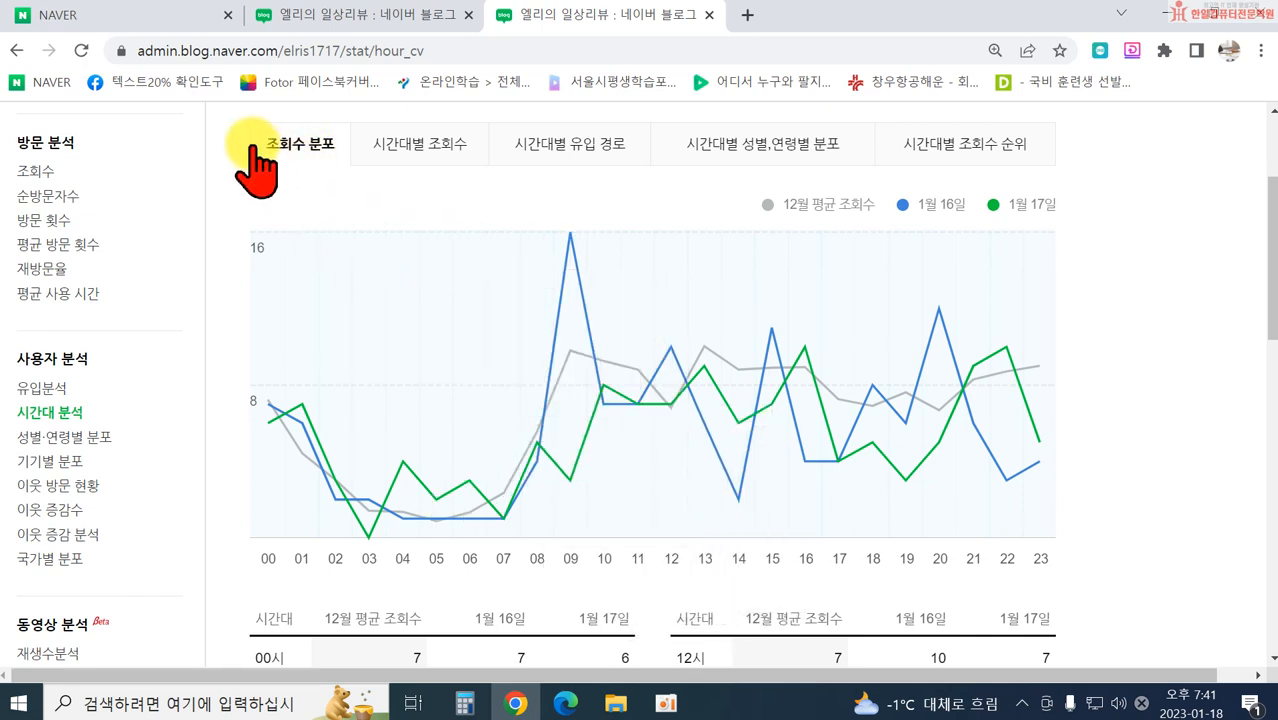
Step: Examine the hourly 조회수 분포 chart in 시간대 분석 and the 성별·연령별 분포 chart for 2023.01.17
{"action": "scroll", "coordinate": [165, 260], "scroll_direction": "up", "scroll_amount": 1}
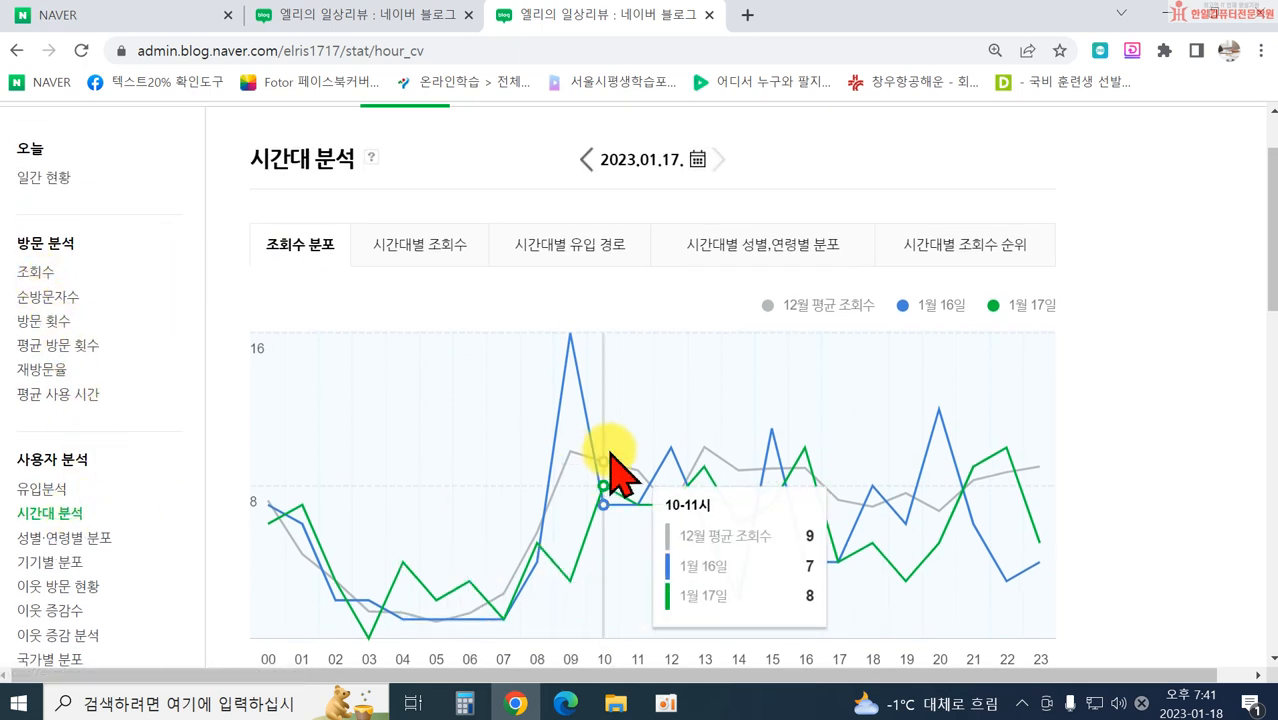
{"action": "scroll", "coordinate": [65, 475], "scroll_direction": "down", "scroll_amount": 1}
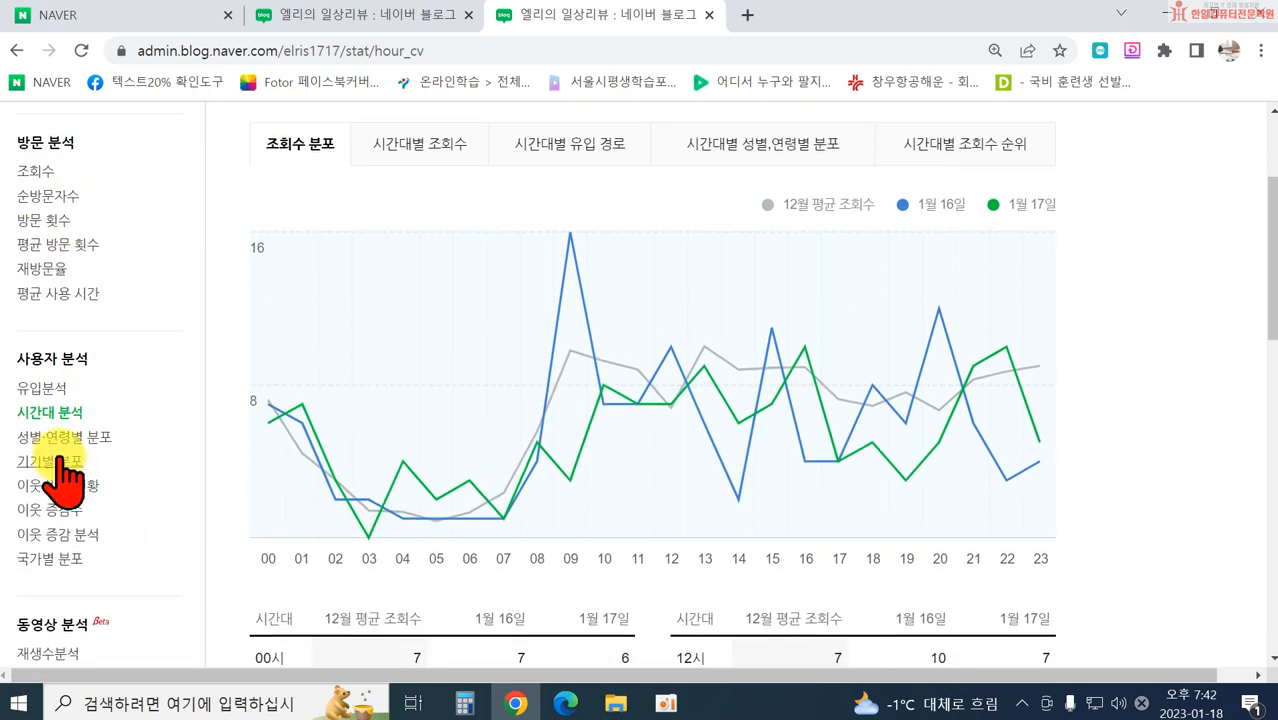
{"action": "left_click", "coordinate": [58, 440]}
{"action": "scroll", "coordinate": [440, 440], "scroll_direction": "down", "scroll_amount": 1}
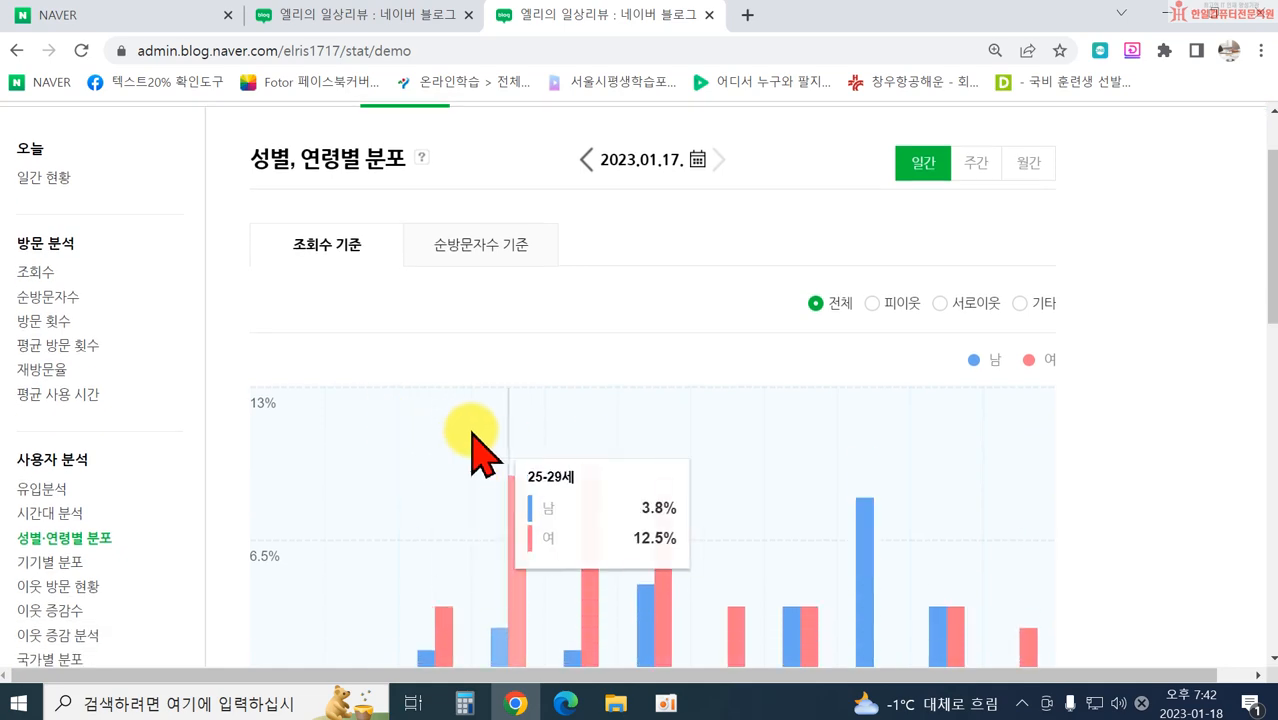
Step: Open 기기별 분포 and examine the mobile and PC shares with the 모바일 사용자분포 and PC 사용자분포 charts
{"action": "left_click", "coordinate": [52, 362]}
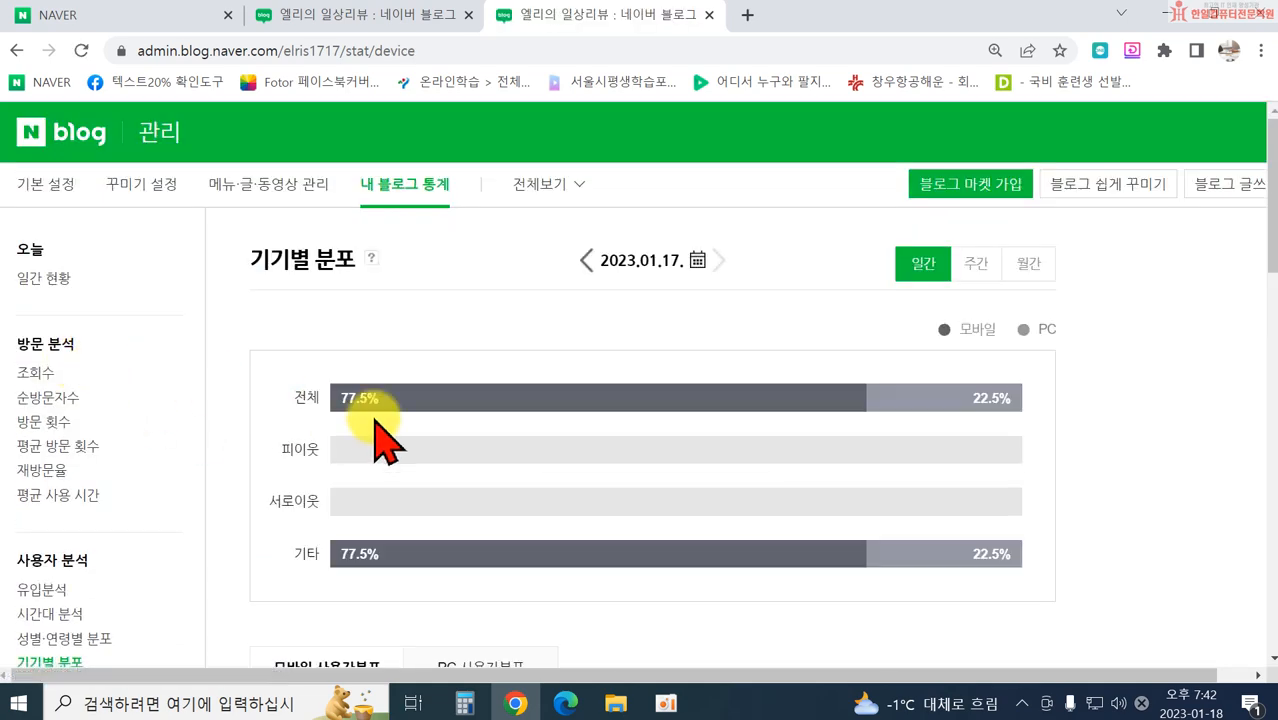
{"action": "scroll", "coordinate": [510, 545], "scroll_direction": "down", "scroll_amount": 1}
{"action": "scroll", "coordinate": [540, 400], "scroll_direction": "down", "scroll_amount": 4}
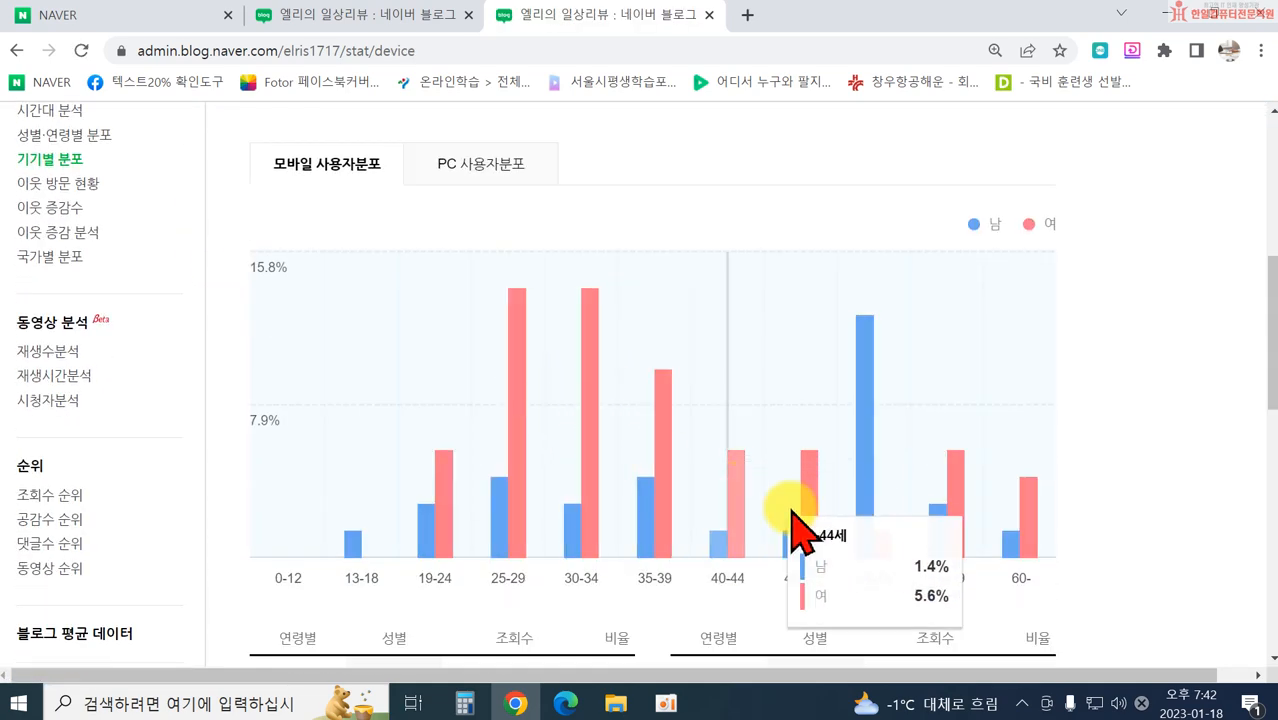
{"action": "left_click", "coordinate": [456, 168]}
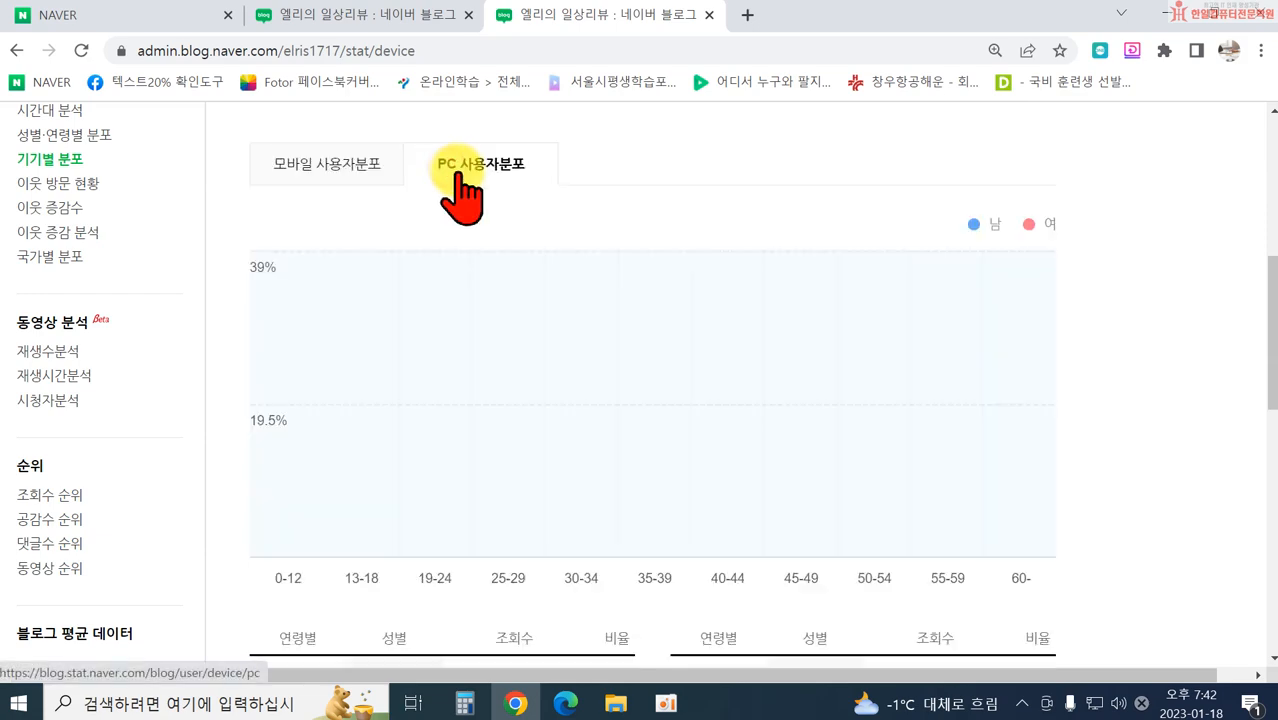
{"action": "left_click", "coordinate": [326, 163]}
{"action": "scroll", "coordinate": [455, 350], "scroll_direction": "down", "scroll_amount": 1}
{"action": "scroll", "coordinate": [455, 338], "scroll_direction": "down", "scroll_amount": 2}
{"action": "scroll", "coordinate": [400, 446], "scroll_direction": "up", "scroll_amount": 2}
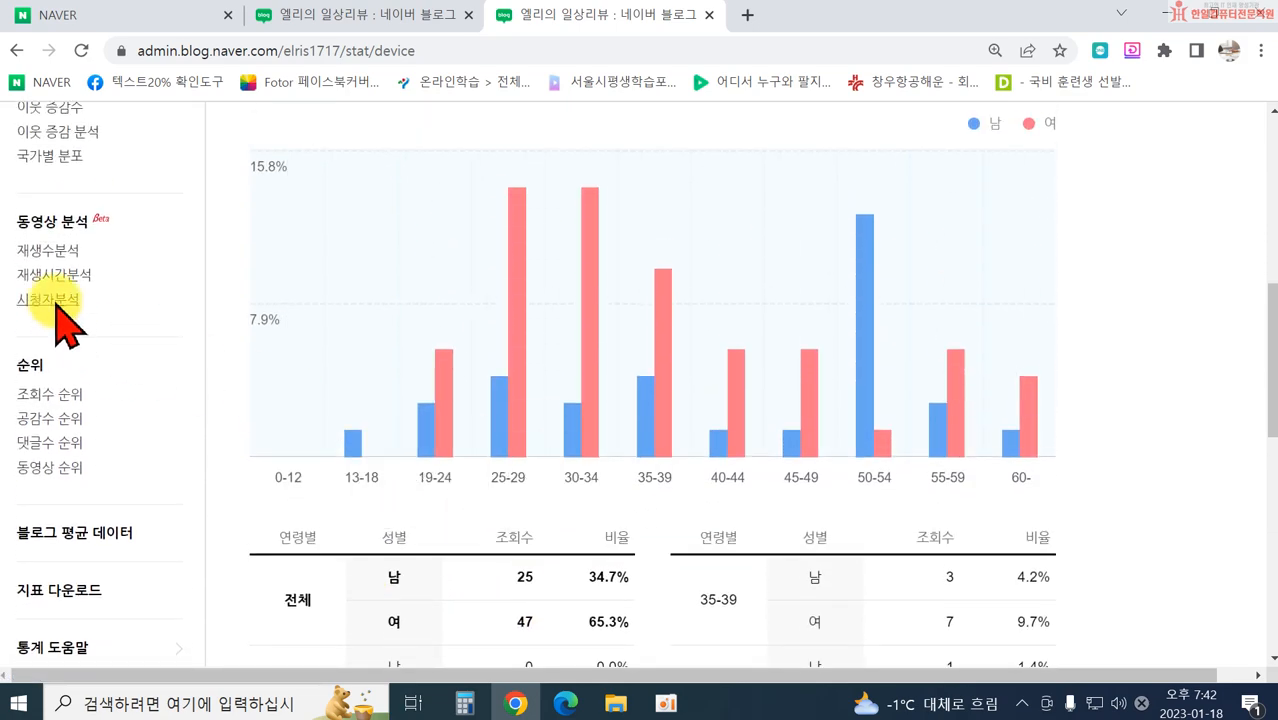
Step: Open 이웃 방문 현황 and examine its 조회수 chart and daily table of 서로이웃, 피이웃 and 기타
{"action": "scroll", "coordinate": [51, 265], "scroll_direction": "up", "scroll_amount": 1}
{"action": "scroll", "coordinate": [58, 280], "scroll_direction": "up", "scroll_amount": 2}
{"action": "left_click", "coordinate": [80, 287]}
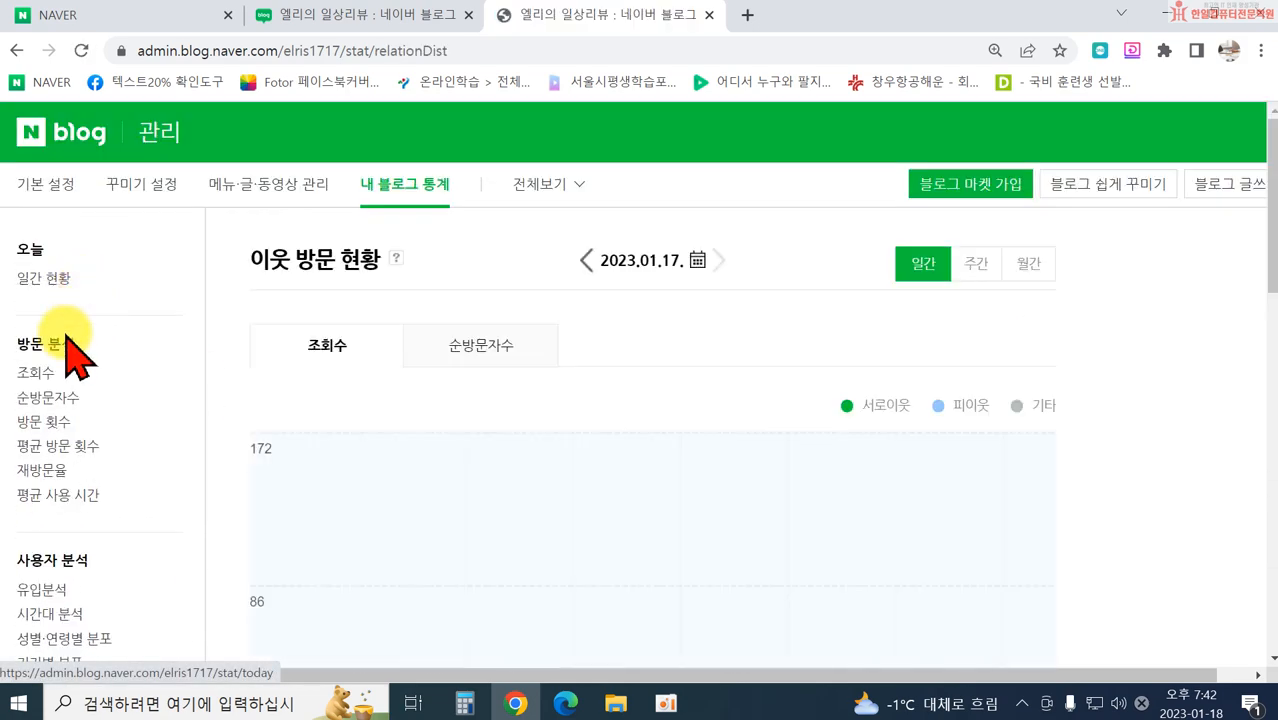
{"action": "scroll", "coordinate": [40, 370], "scroll_direction": "down", "scroll_amount": 2}
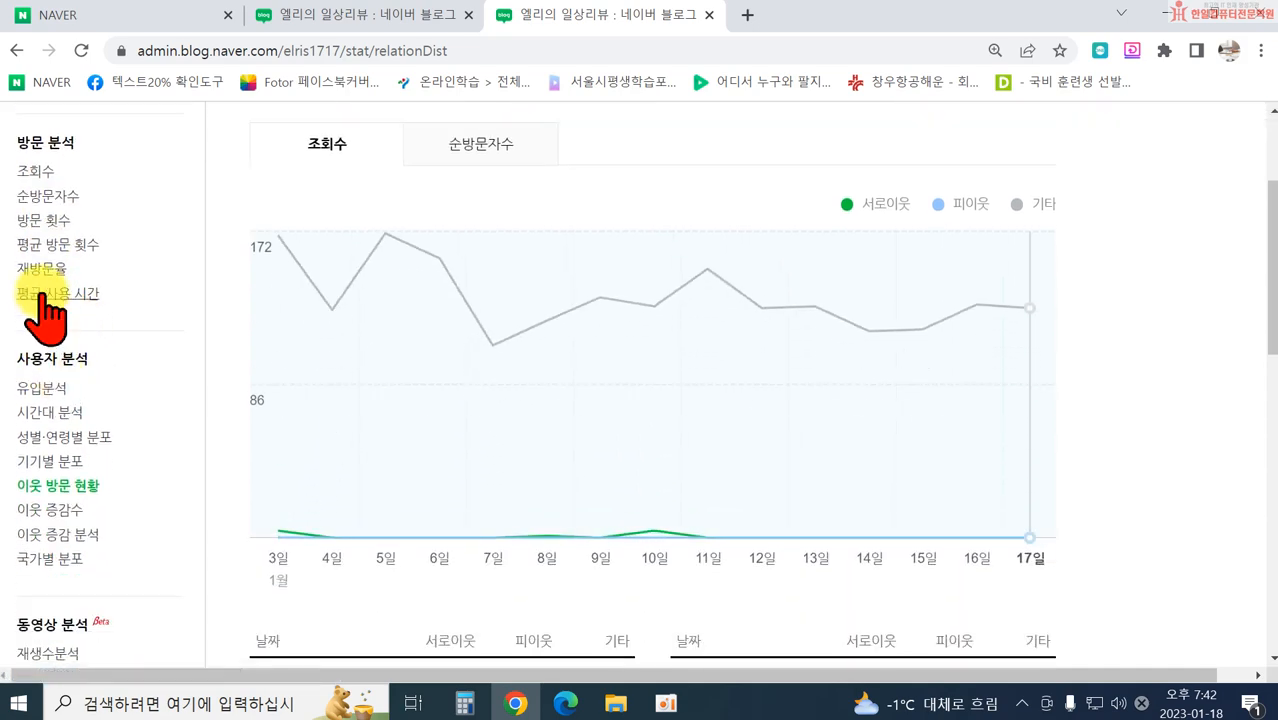
{"action": "scroll", "coordinate": [56, 470], "scroll_direction": "down", "scroll_amount": 1}
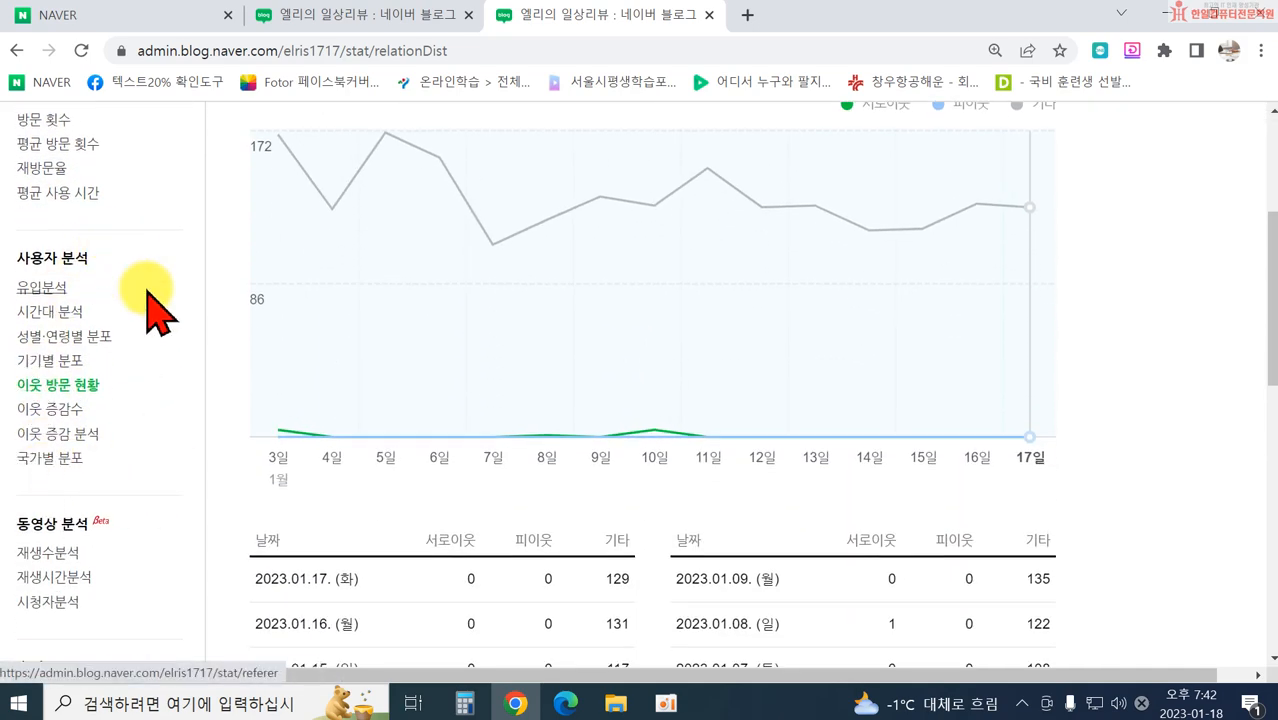
Step: Open 재생수분석 and 재생시간분석 under 동영상 분석 and examine their daily charts and tables
{"action": "scroll", "coordinate": [134, 462], "scroll_direction": "down", "scroll_amount": 1}
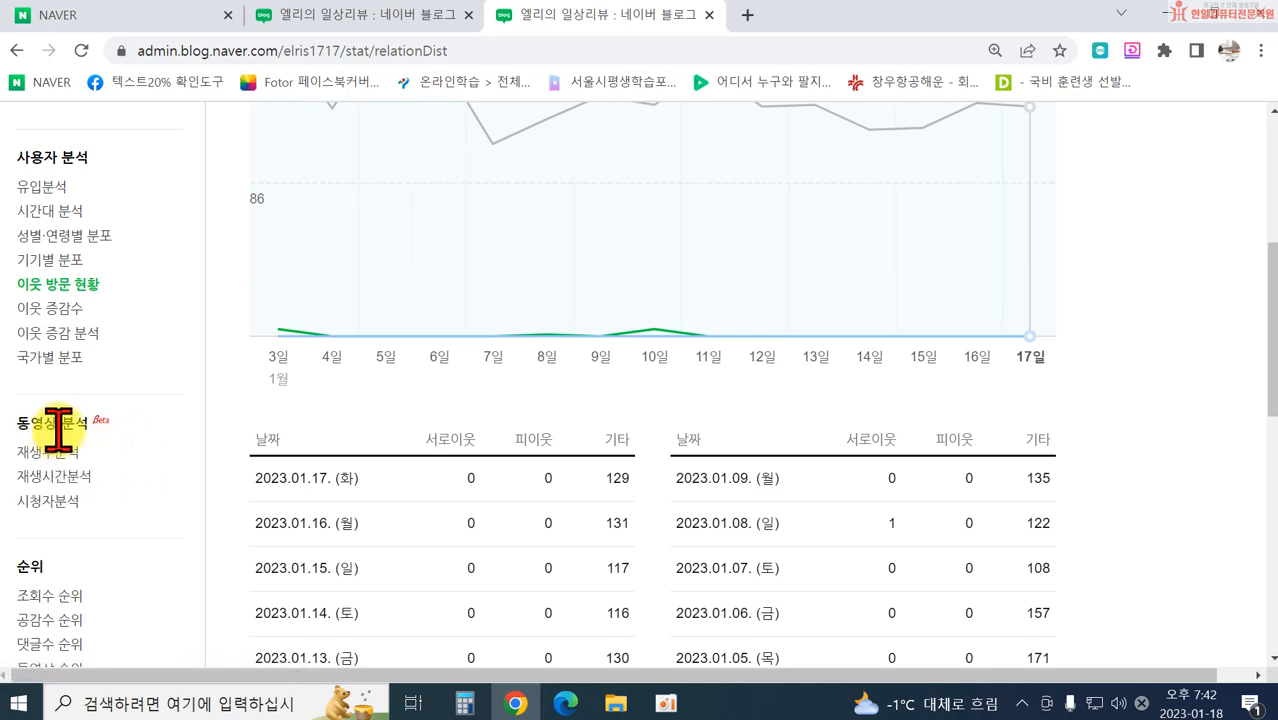
{"action": "left_click", "coordinate": [58, 451]}
{"action": "scroll", "coordinate": [465, 393], "scroll_direction": "down", "scroll_amount": 3}
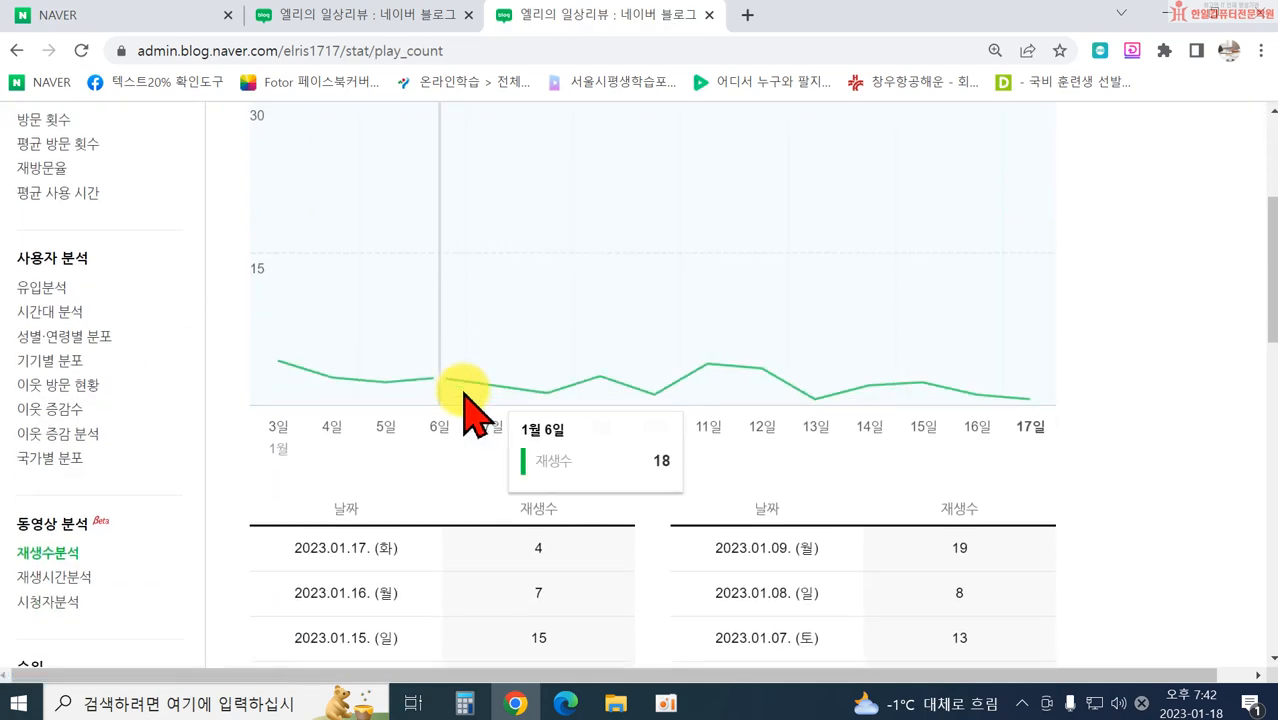
{"action": "left_click", "coordinate": [47, 578]}
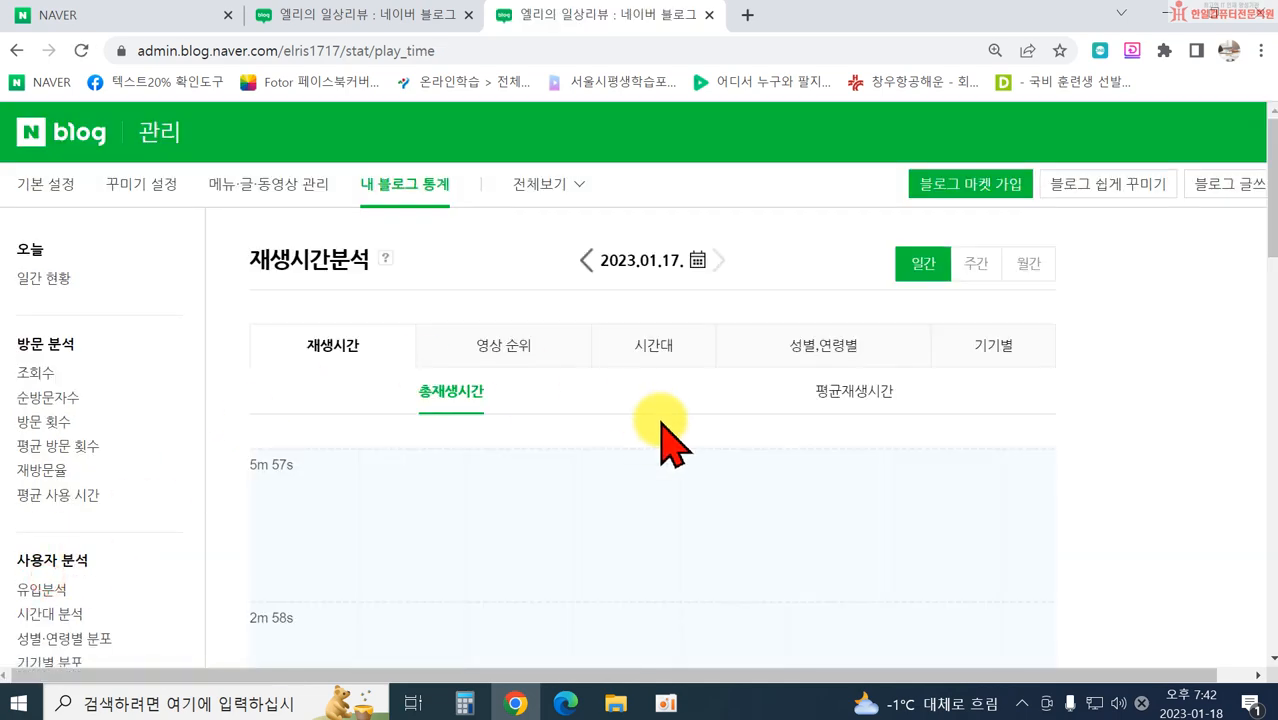
{"action": "scroll", "coordinate": [676, 434], "scroll_direction": "down", "scroll_amount": 2}
{"action": "scroll", "coordinate": [82, 615], "scroll_direction": "down", "scroll_amount": 2}
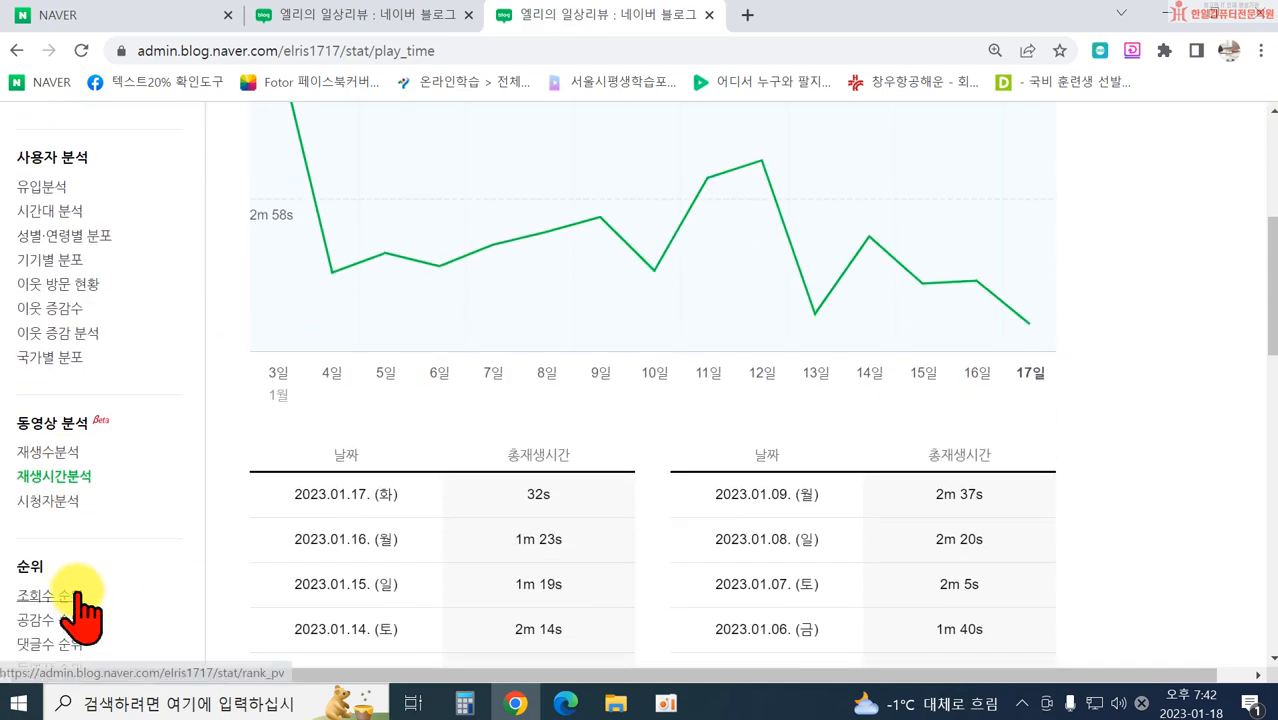
Step: Open 시청자분석 and examine its 시청자수 chart and daily table
{"action": "left_click", "coordinate": [50, 501]}
{"action": "scroll", "coordinate": [650, 535], "scroll_direction": "down", "scroll_amount": 2}
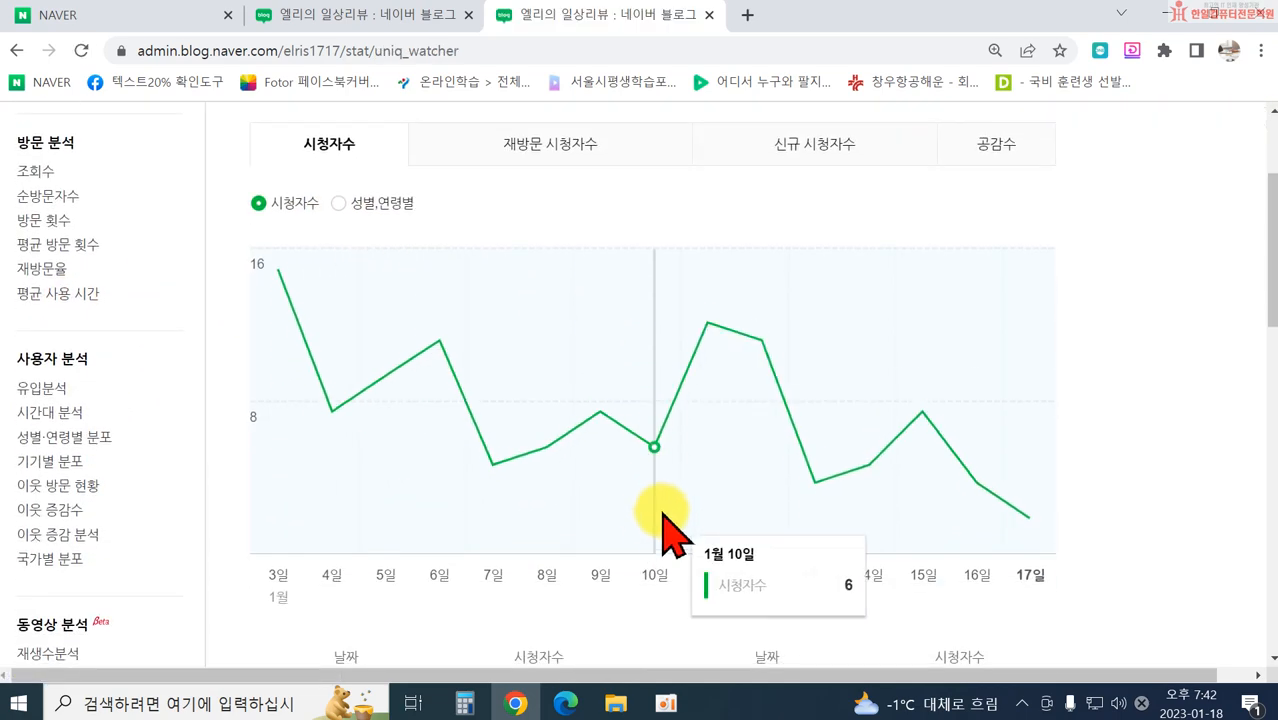
{"action": "scroll", "coordinate": [110, 490], "scroll_direction": "down", "scroll_amount": 1}
{"action": "scroll", "coordinate": [40, 540], "scroll_direction": "down", "scroll_amount": 3}
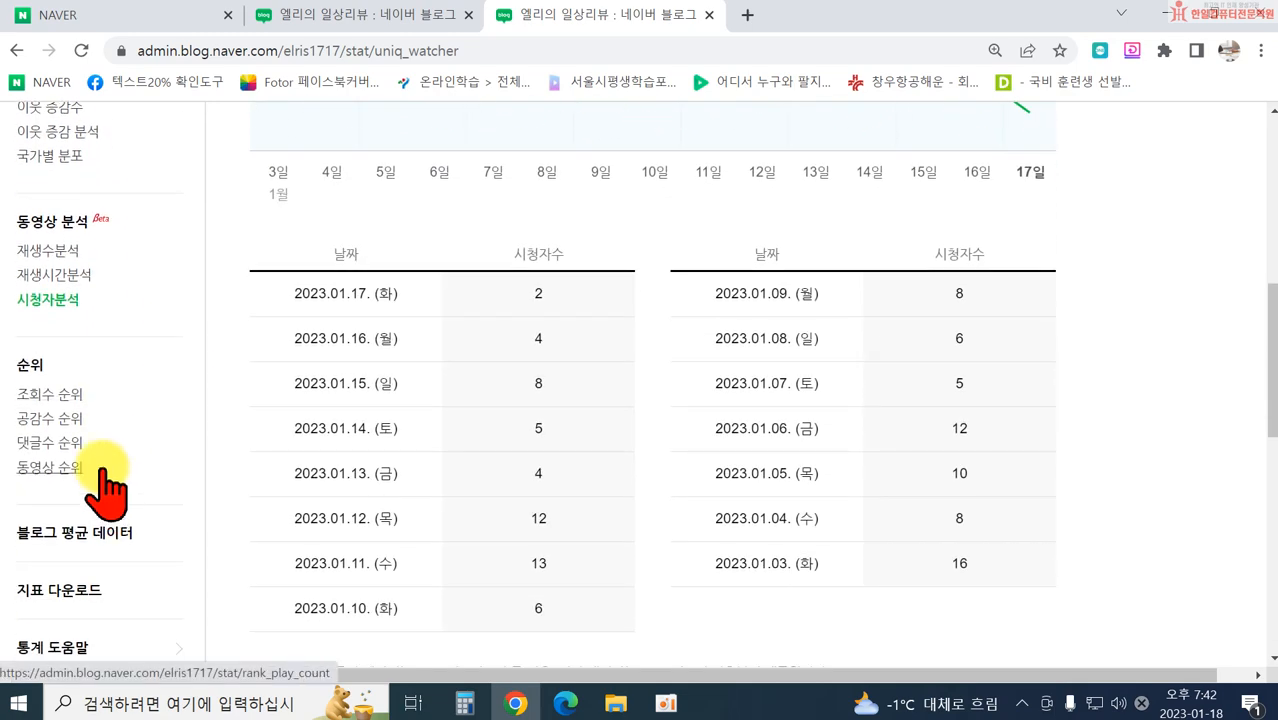
{"action": "scroll", "coordinate": [150, 380], "scroll_direction": "down", "scroll_amount": 3}
{"action": "scroll", "coordinate": [437, 510], "scroll_direction": "up", "scroll_amount": 10}
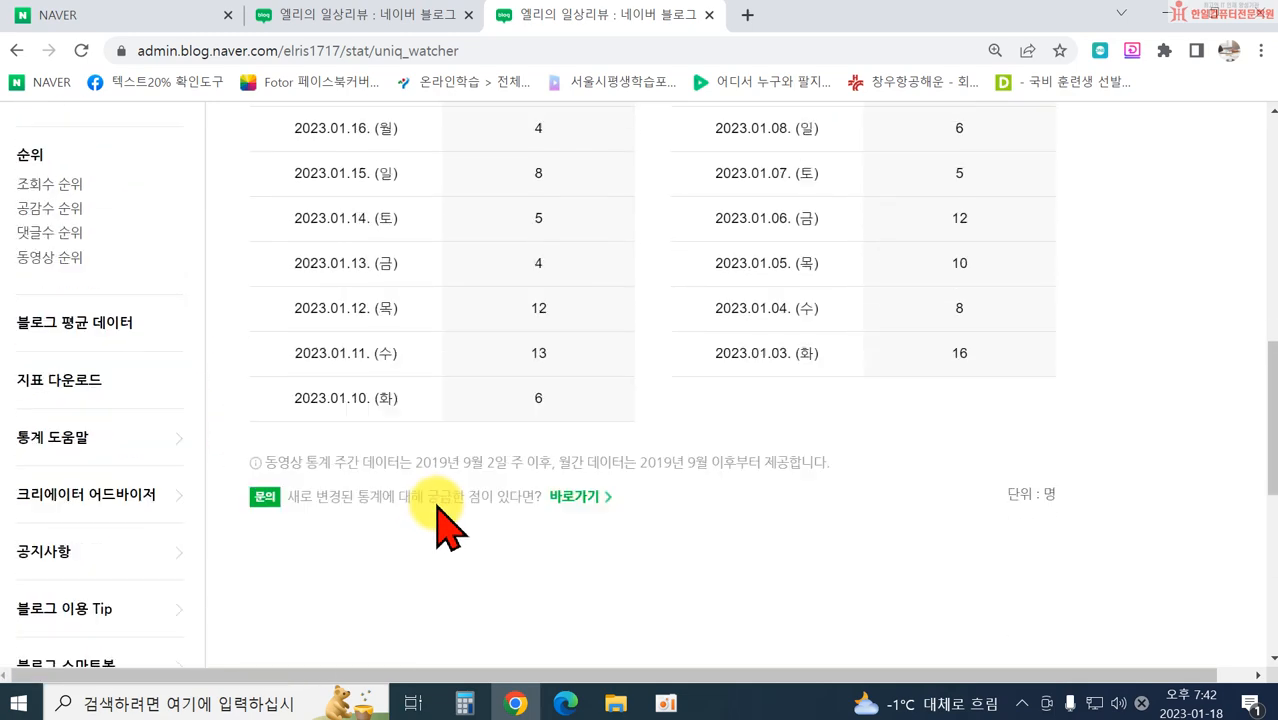
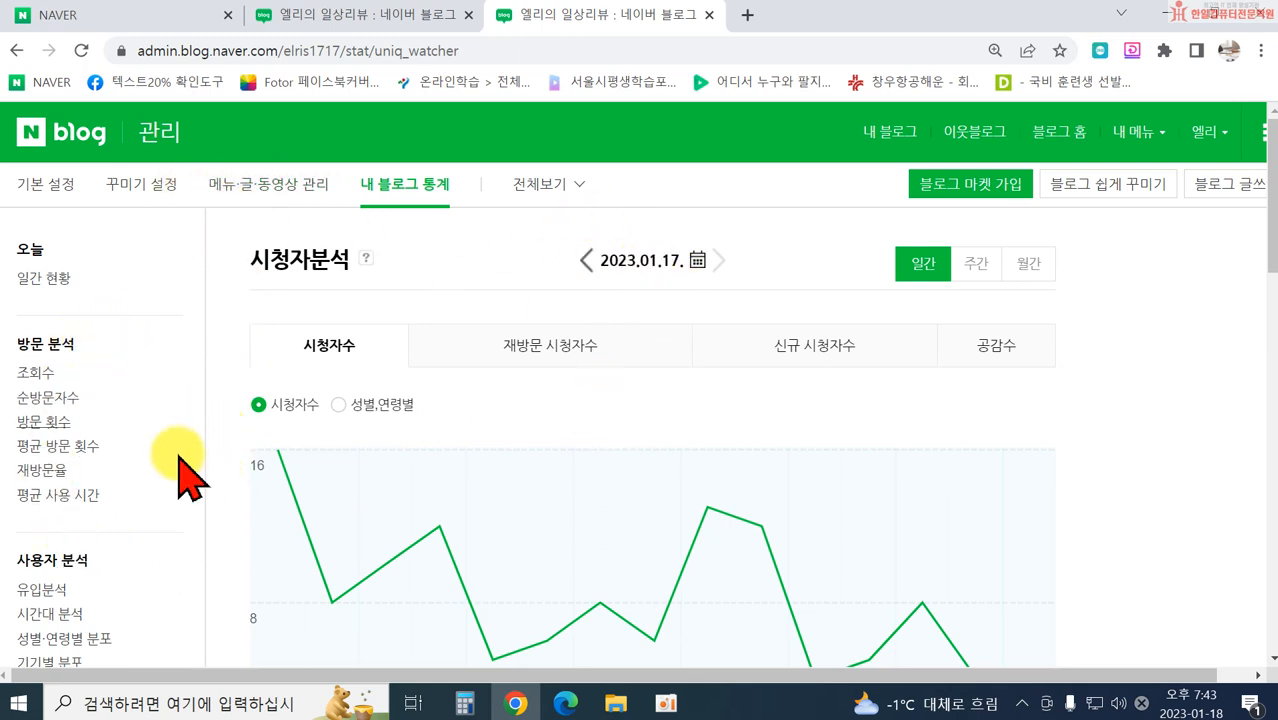
Step: Open the own blog from the Naver blog home and start writing a new post
{"action": "mouse_move", "coordinate": [290, 472]}
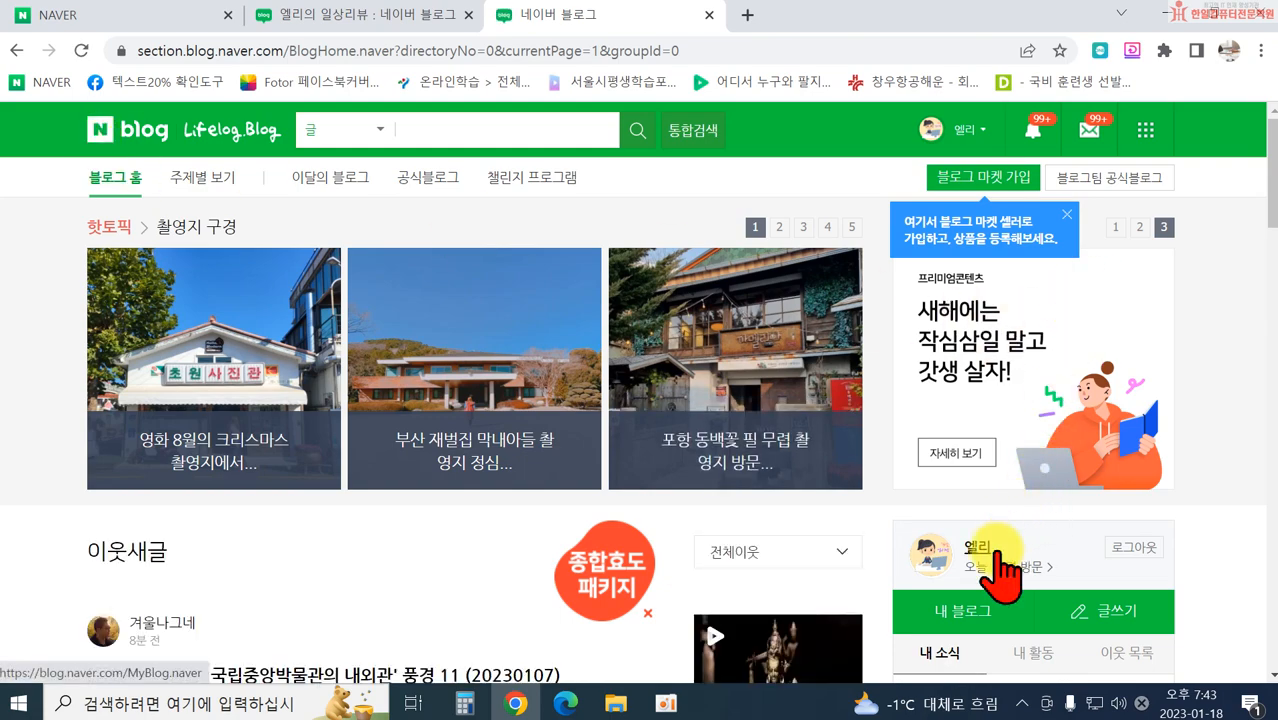
{"action": "left_click", "coordinate": [965, 608]}
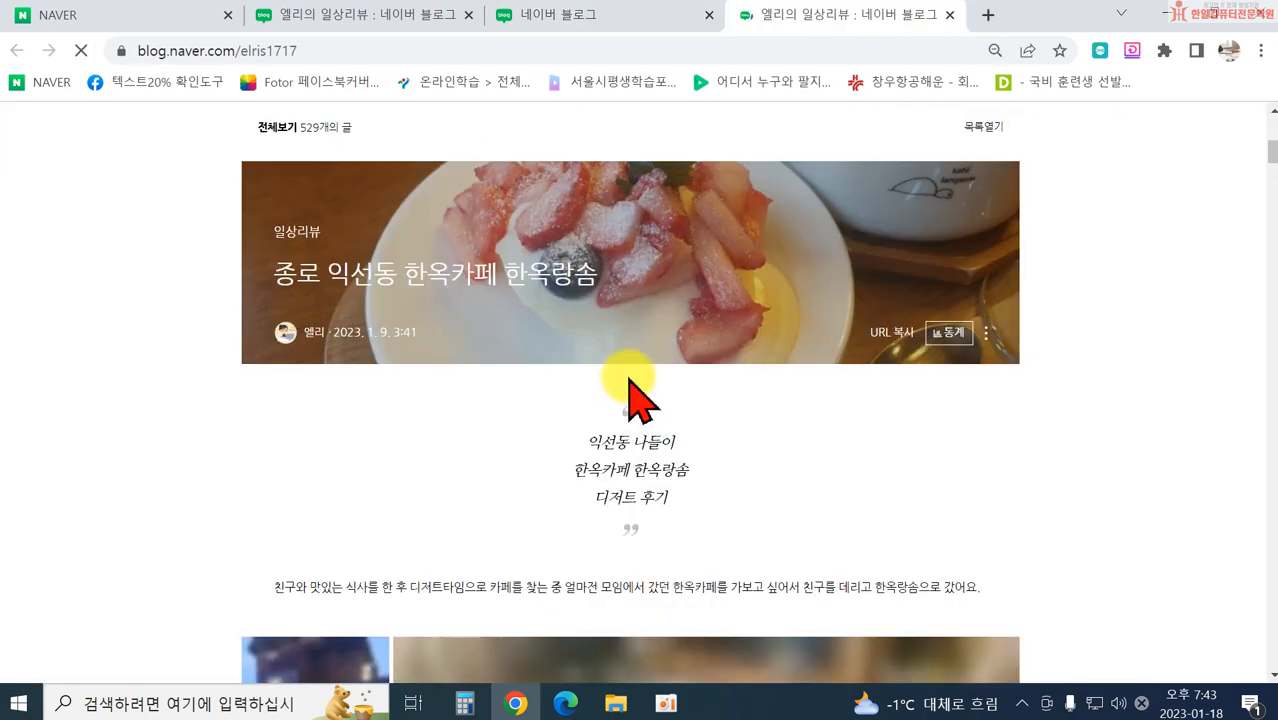
{"action": "scroll", "coordinate": [964, 257], "scroll_direction": "up", "scroll_amount": 5}
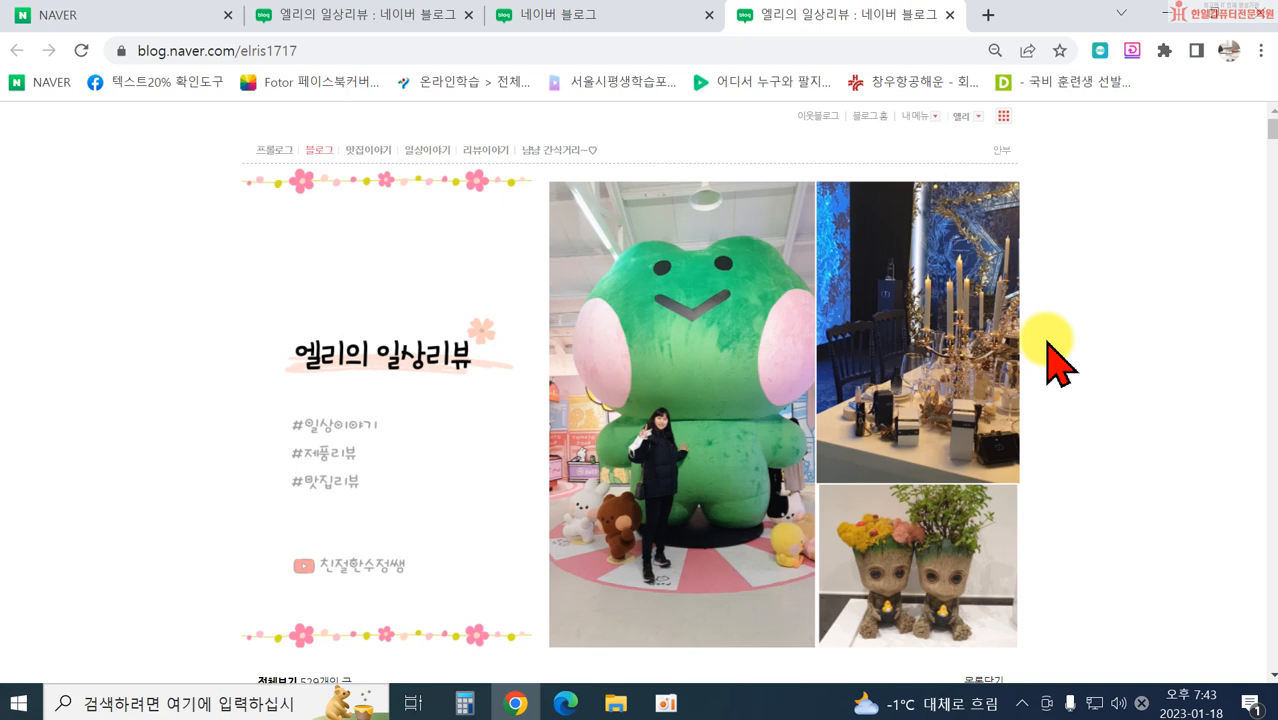
{"action": "left_click", "coordinate": [914, 117]}
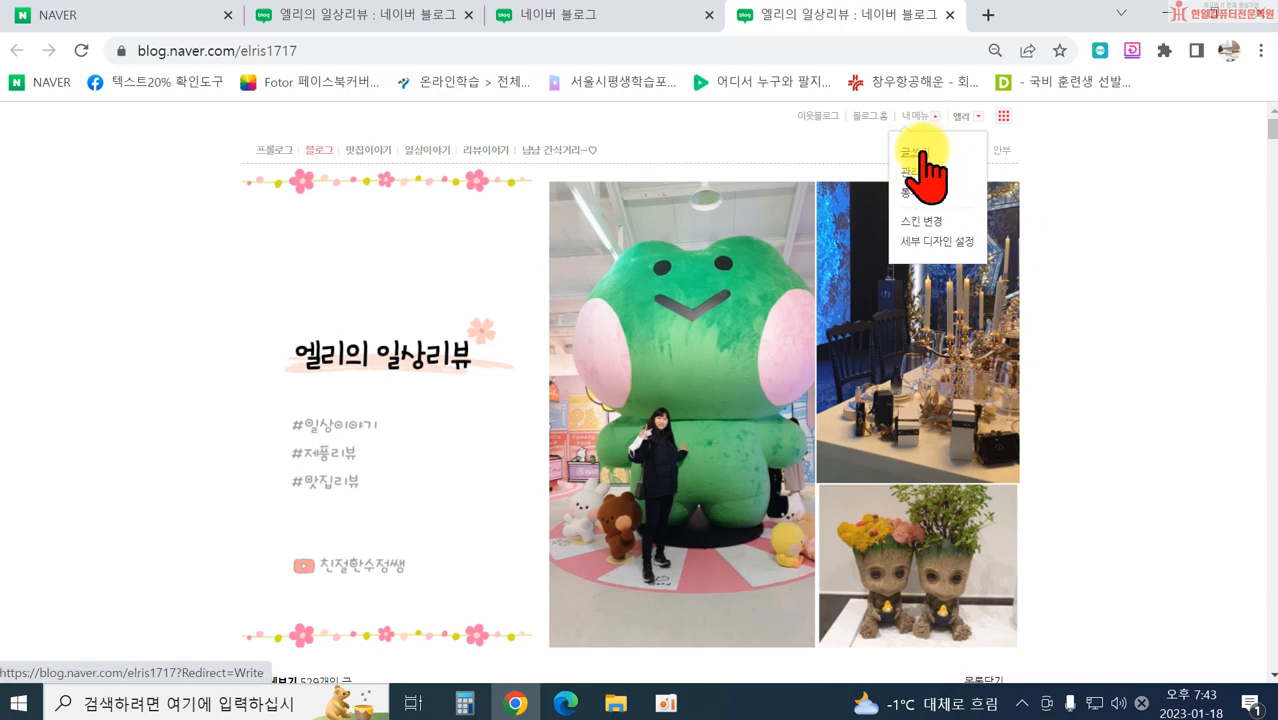
{"action": "left_click", "coordinate": [921, 150]}
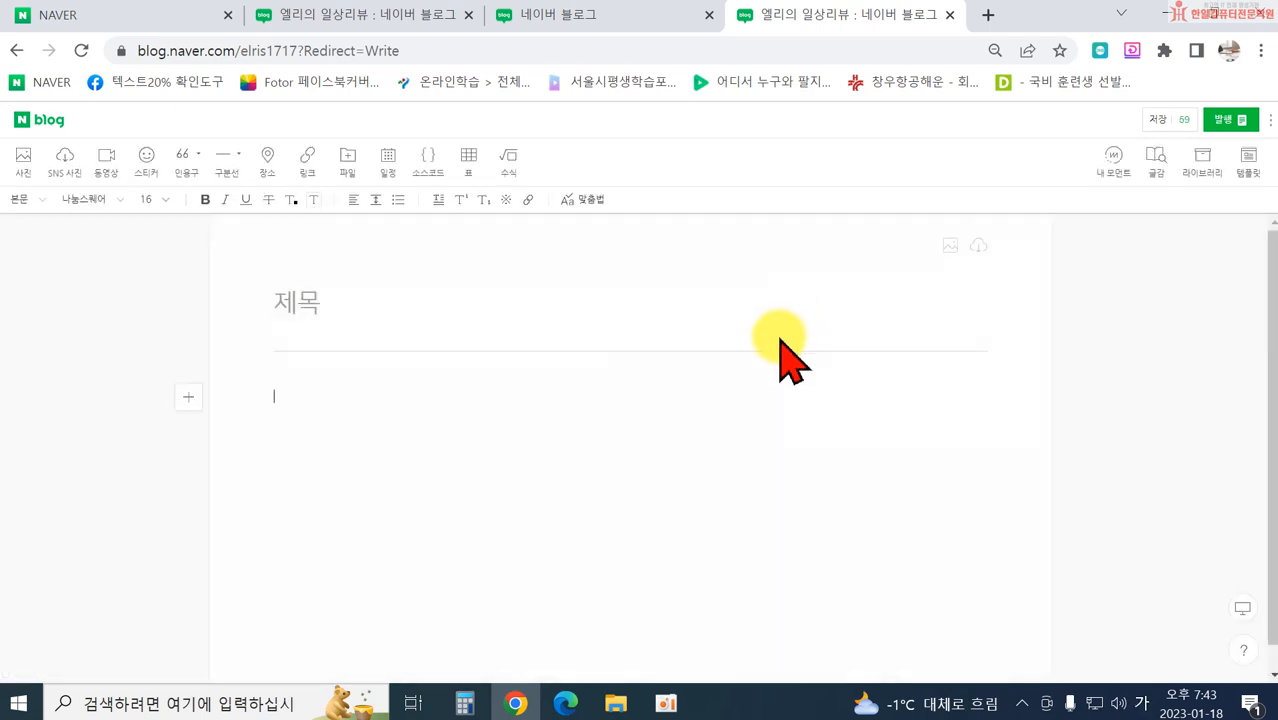
Step: Title the post 블로그 포스팅하기 and write the body line 오늘은 블로그 포스팅을 하는 방법에 대해 배워보도록 하겠습니다
{"action": "key", "text": "ctrl+plus"}
{"action": "key", "text": "ctrl+plus"}
{"action": "key", "text": "ctrl+plus"}
{"action": "key", "text": "ctrl+plus"}
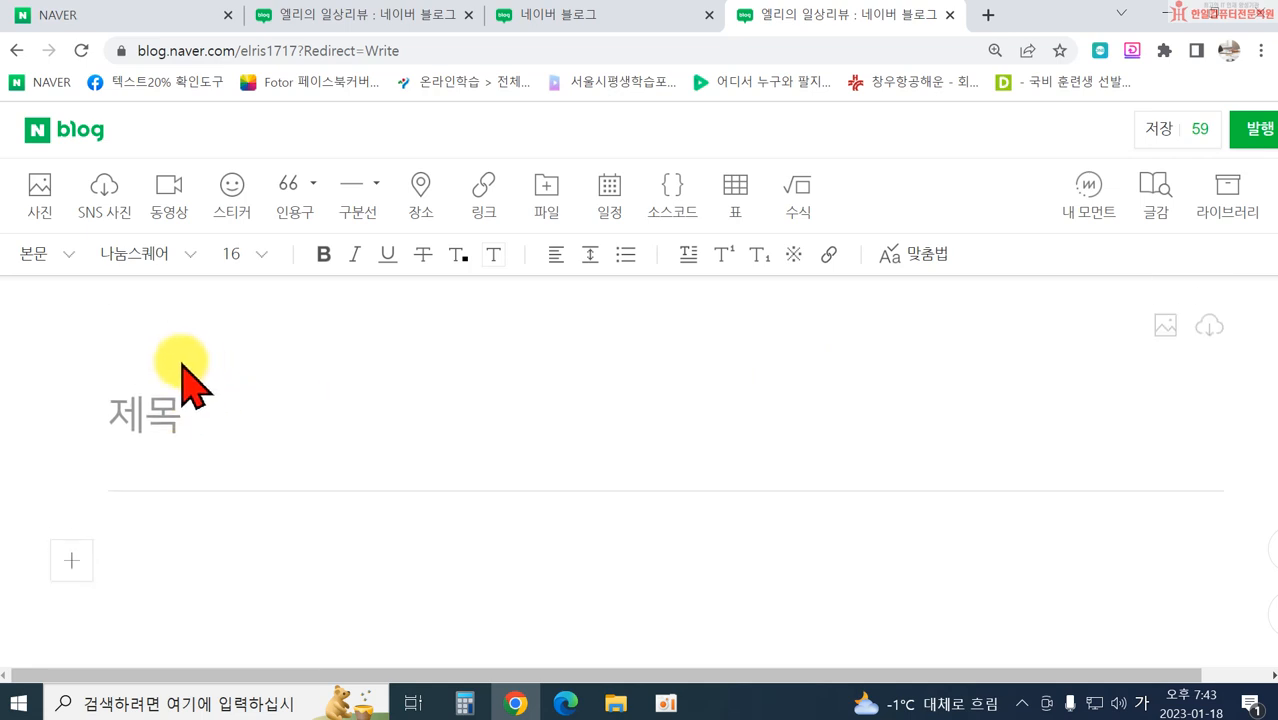
{"action": "left_click", "coordinate": [145, 410]}
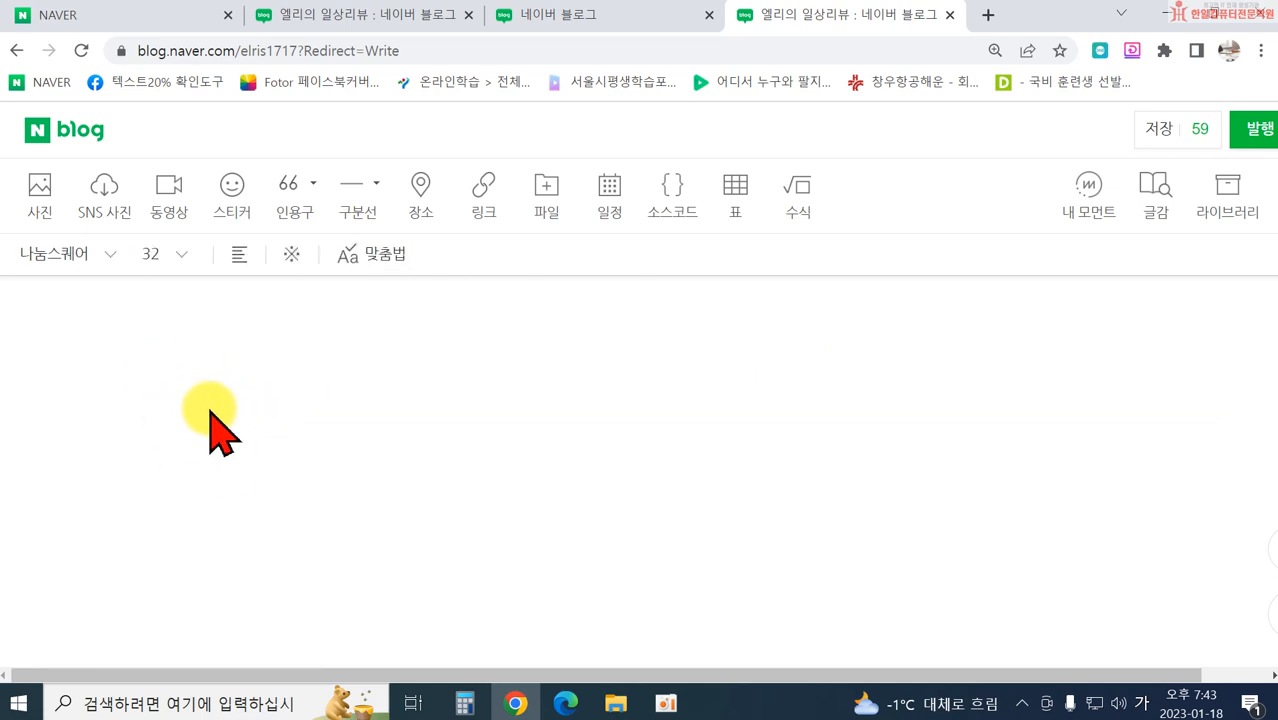
{"action": "left_click", "coordinate": [216, 452]}
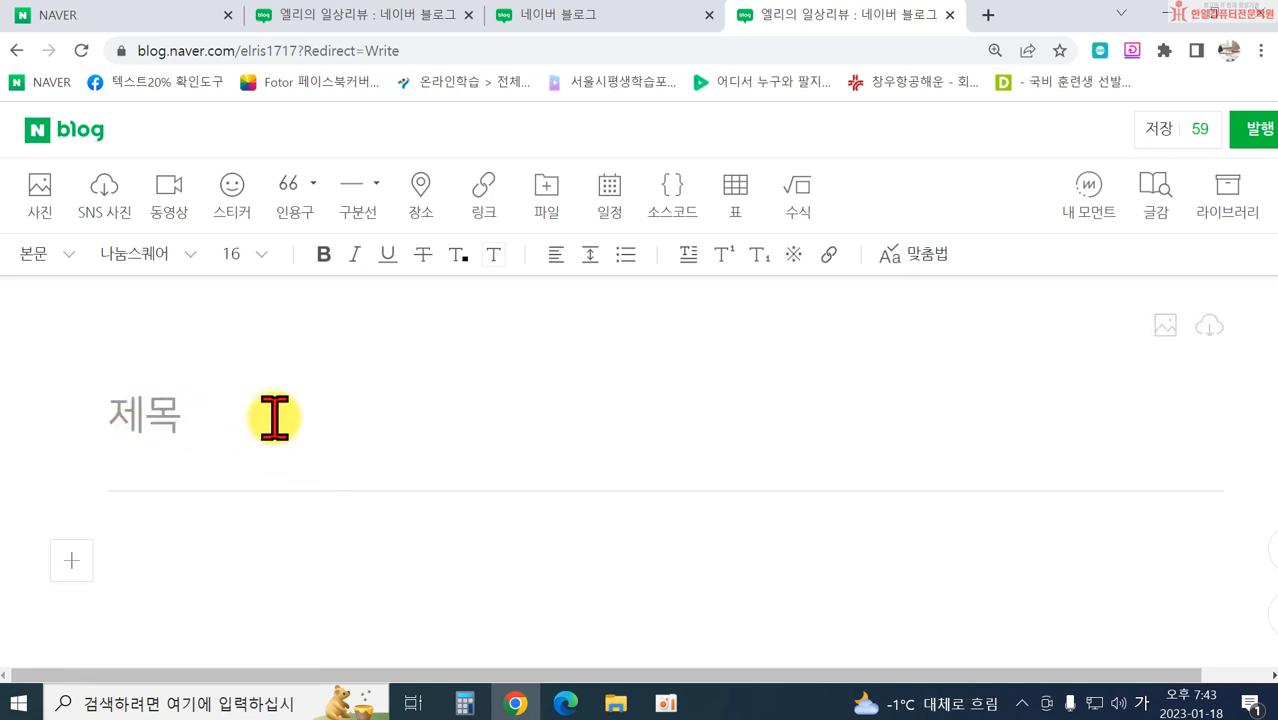
{"action": "key", "text": "ctrl+minus"}
{"action": "key", "text": "ctrl+minus"}
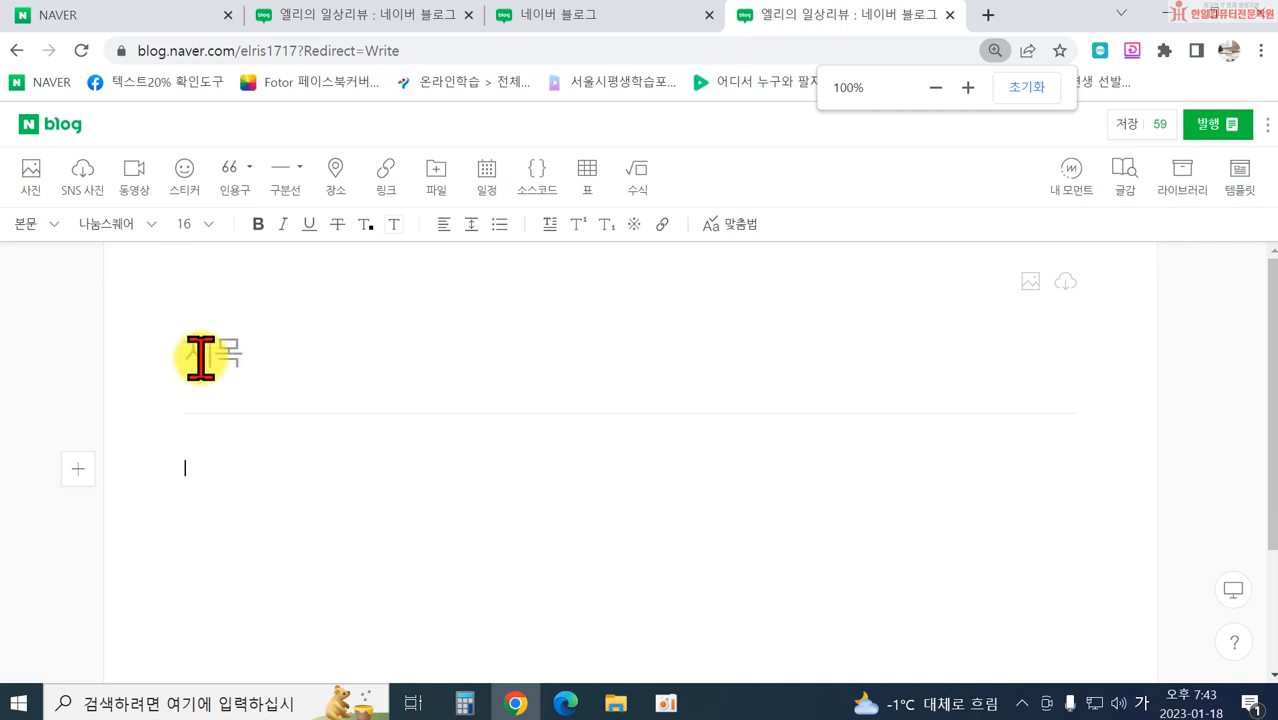
{"action": "left_click", "coordinate": [197, 358]}
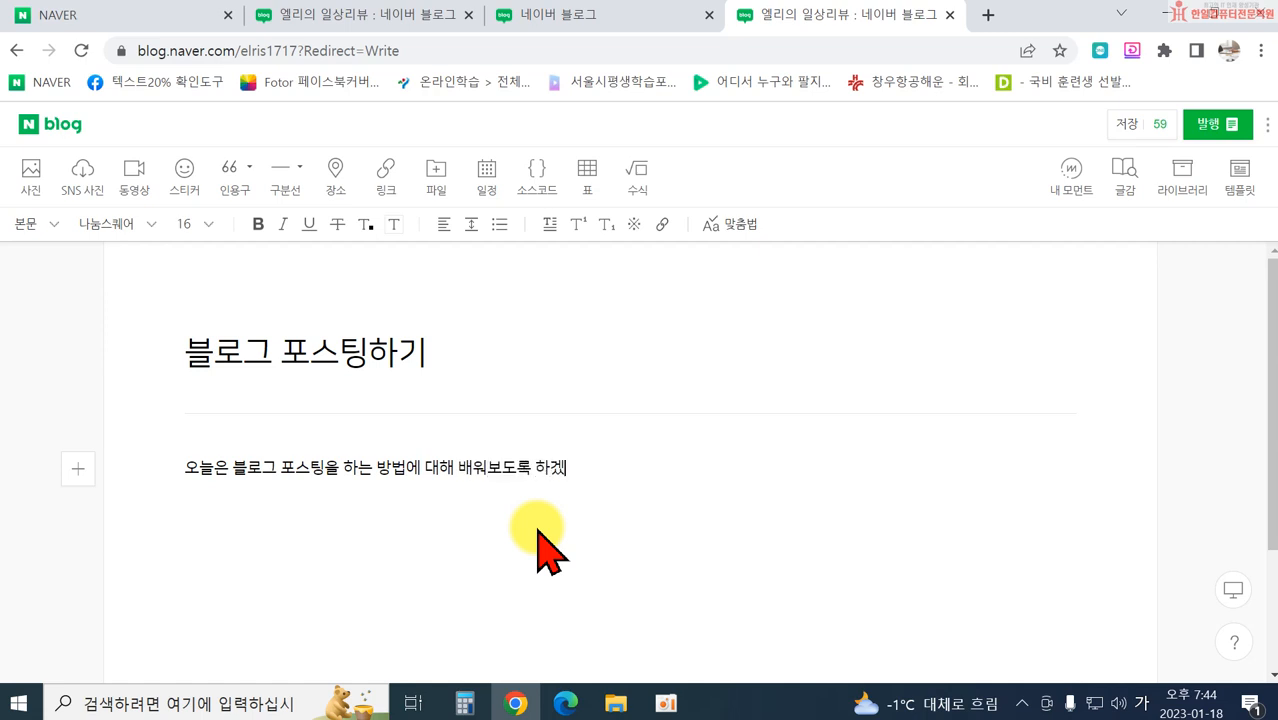
{"action": "key", "text": "Return"}
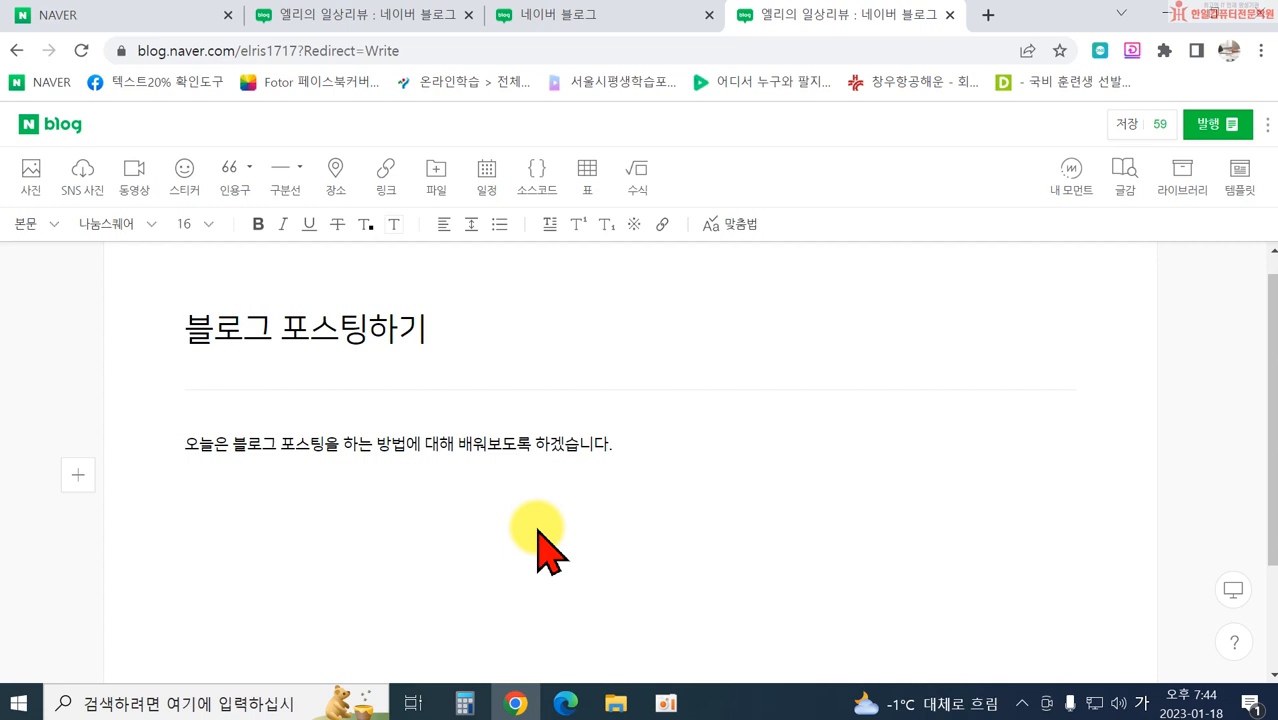
{"action": "scroll", "coordinate": [595, 530], "scroll_direction": "up", "scroll_amount": 1}
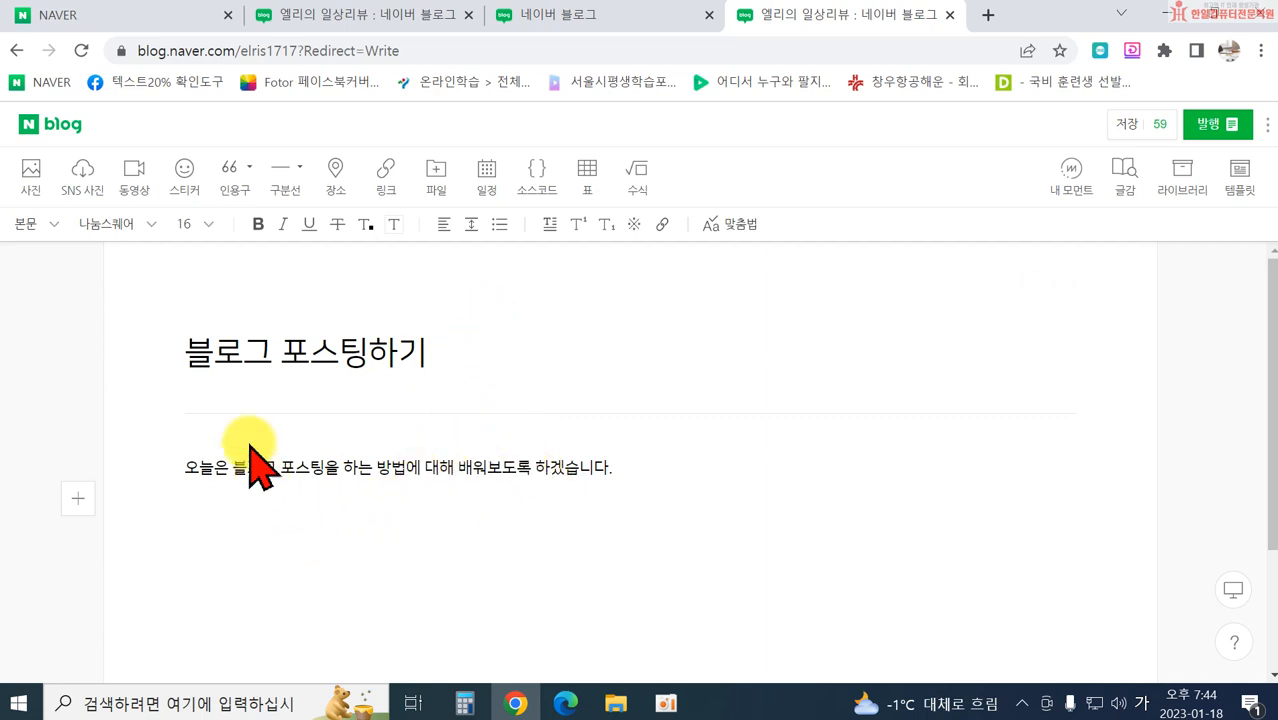
Step: Add the image woman-g2f13a865c_1920 from the personal folder on 바탕 화면 as the title background and close the 라이브러리
{"action": "left_click", "coordinate": [192, 350]}
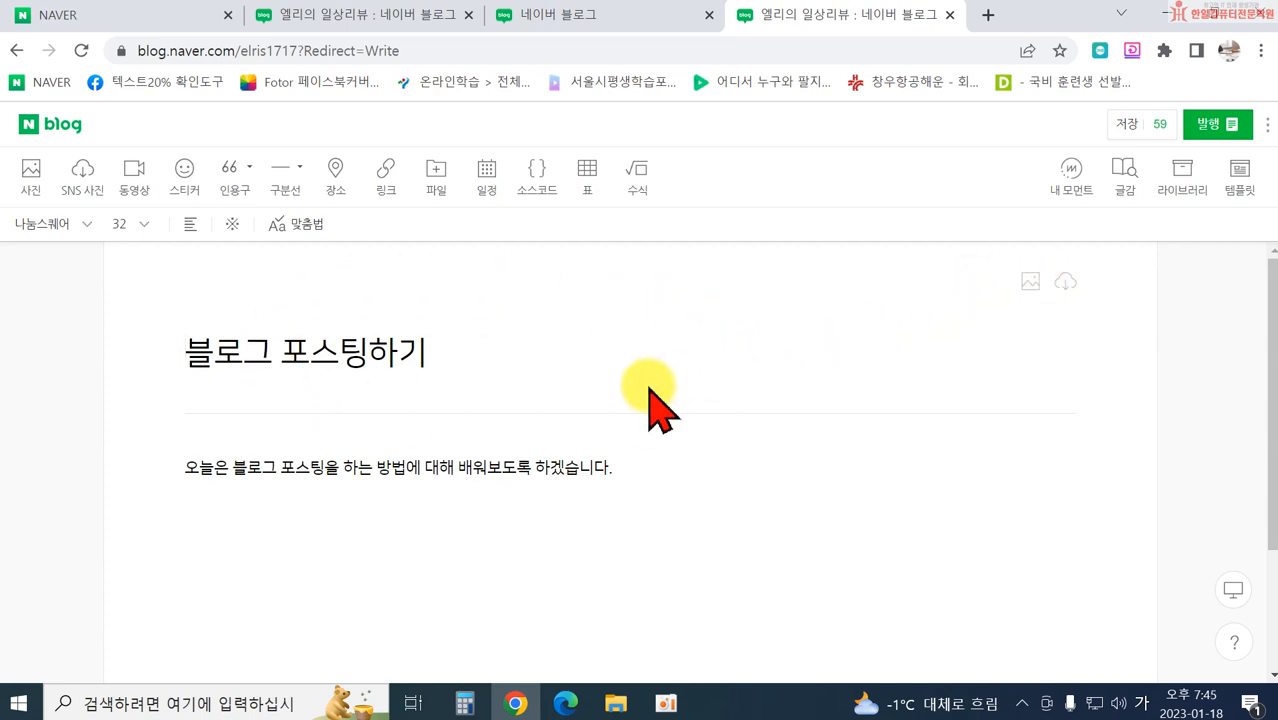
{"action": "left_click", "coordinate": [1030, 284]}
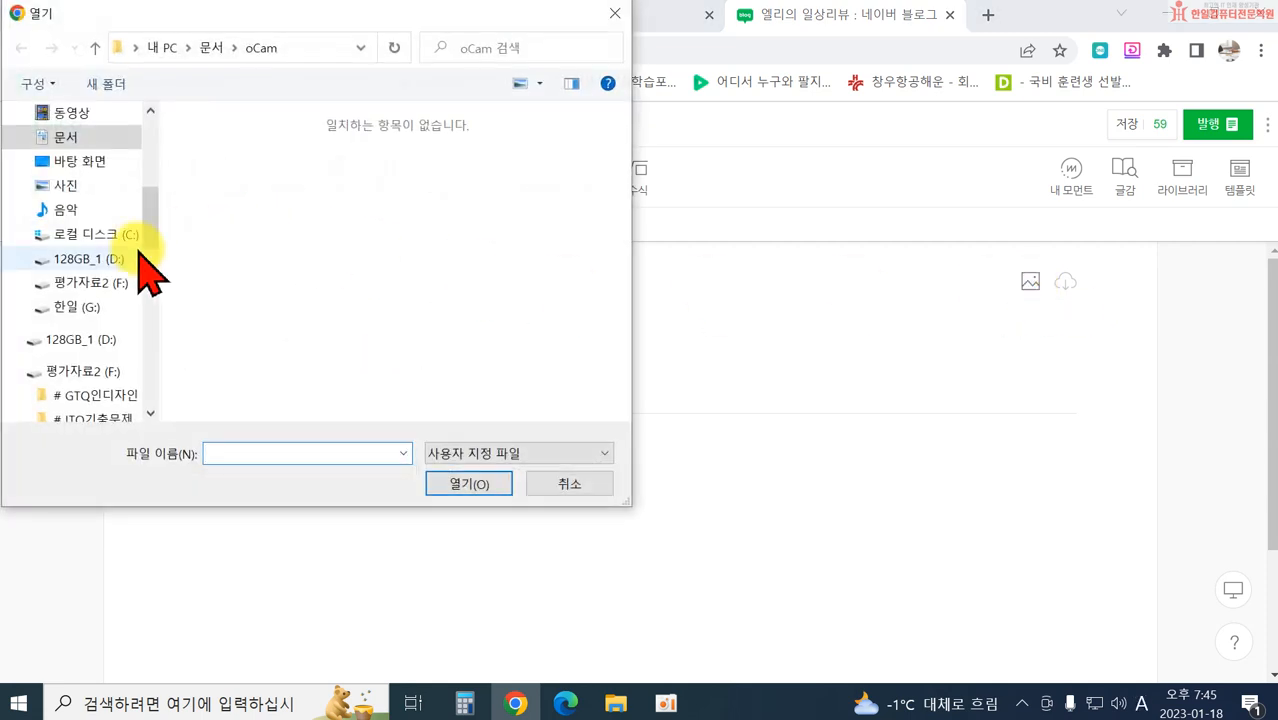
{"action": "scroll", "coordinate": [72, 266], "scroll_direction": "down", "scroll_amount": 2}
{"action": "scroll", "coordinate": [72, 268], "scroll_direction": "up", "scroll_amount": 5}
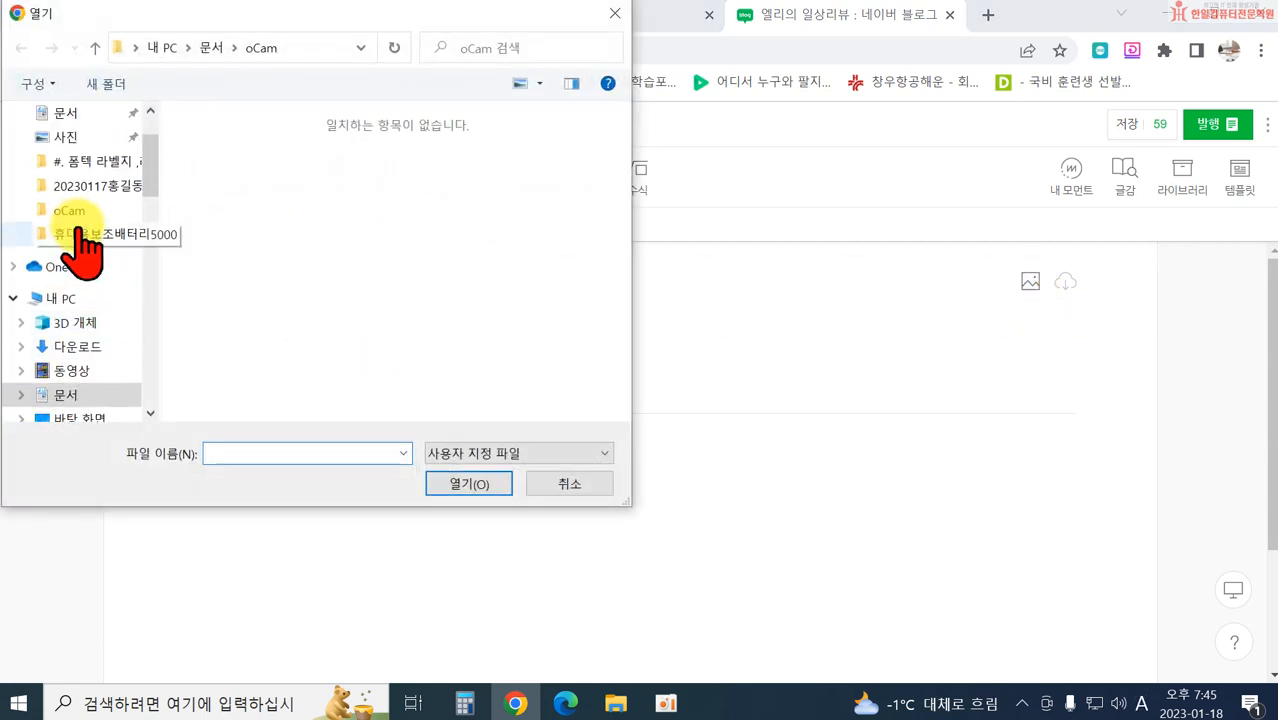
{"action": "left_click", "coordinate": [68, 203]}
{"action": "left_click", "coordinate": [72, 226]}
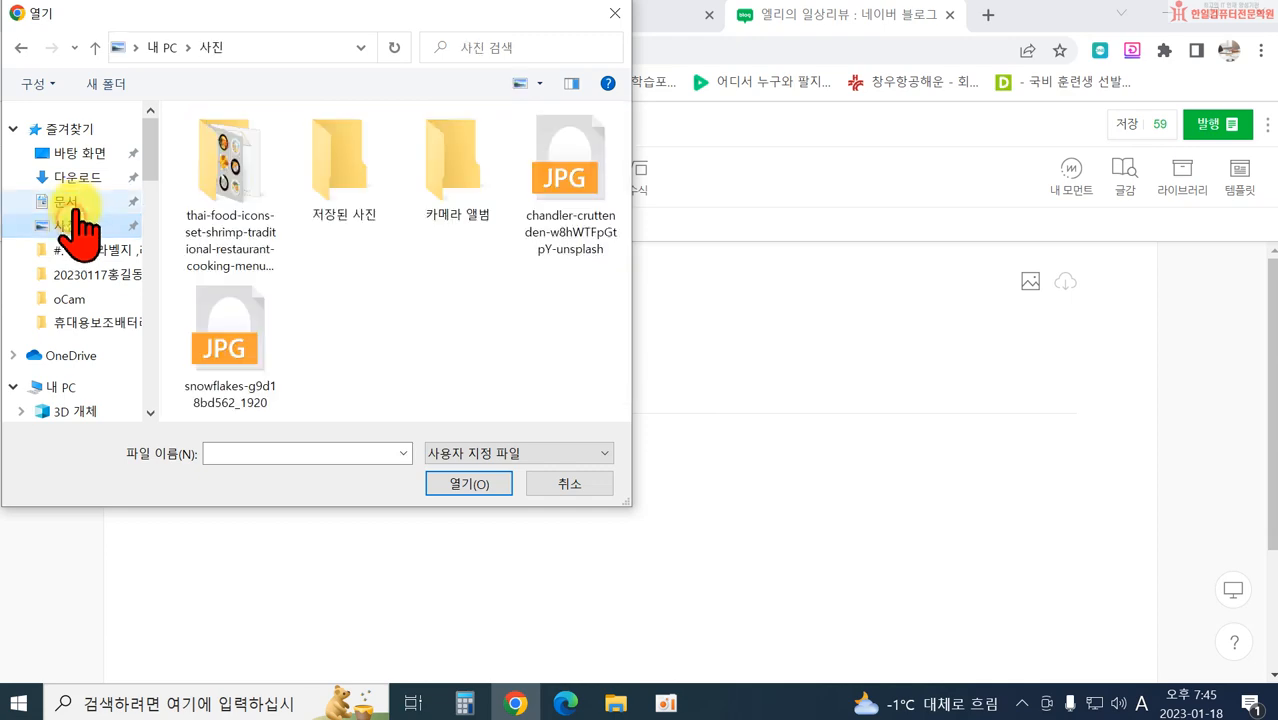
{"action": "left_click", "coordinate": [80, 155]}
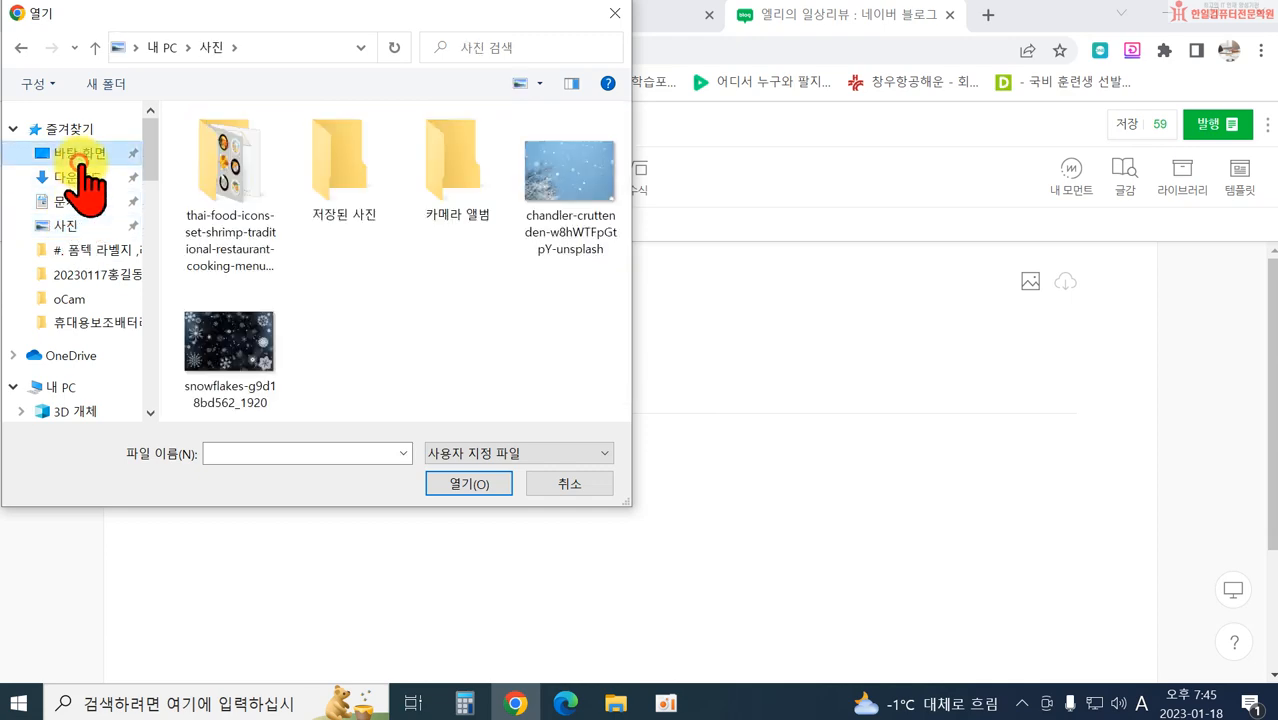
{"action": "double_click", "coordinate": [452, 300]}
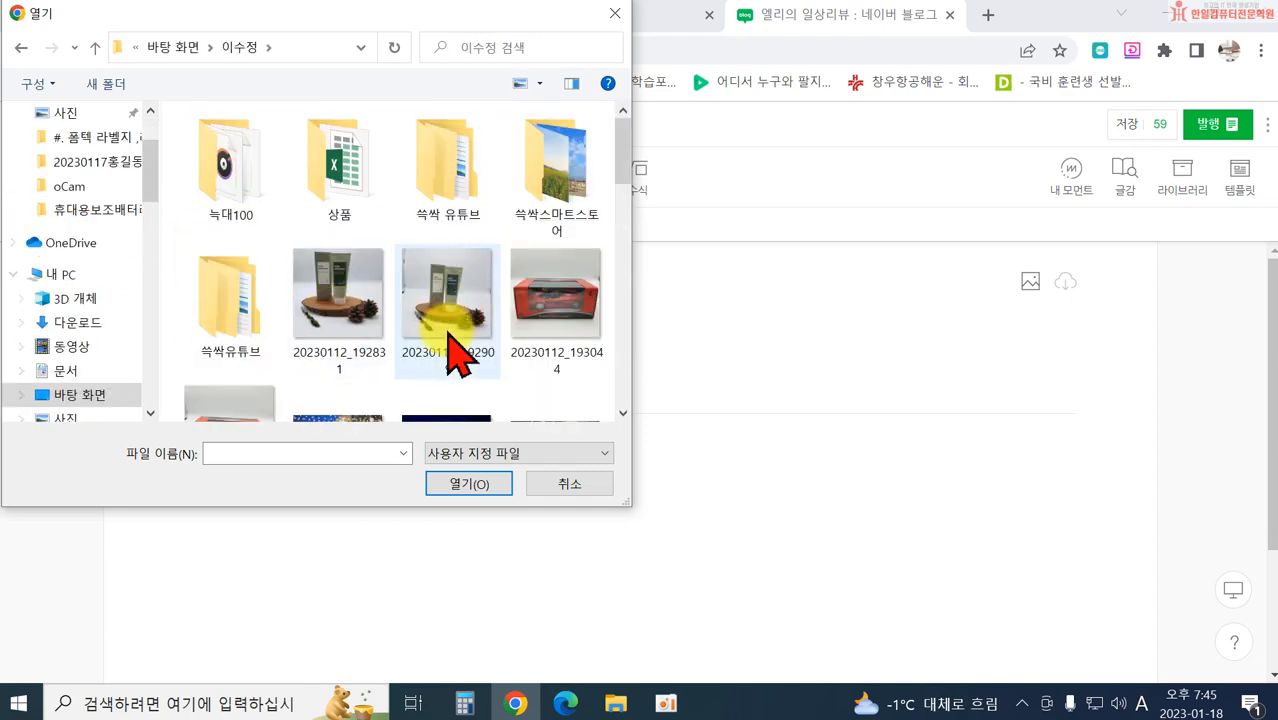
{"action": "scroll", "coordinate": [481, 337], "scroll_direction": "down", "scroll_amount": 5}
{"action": "left_click", "coordinate": [335, 345]}
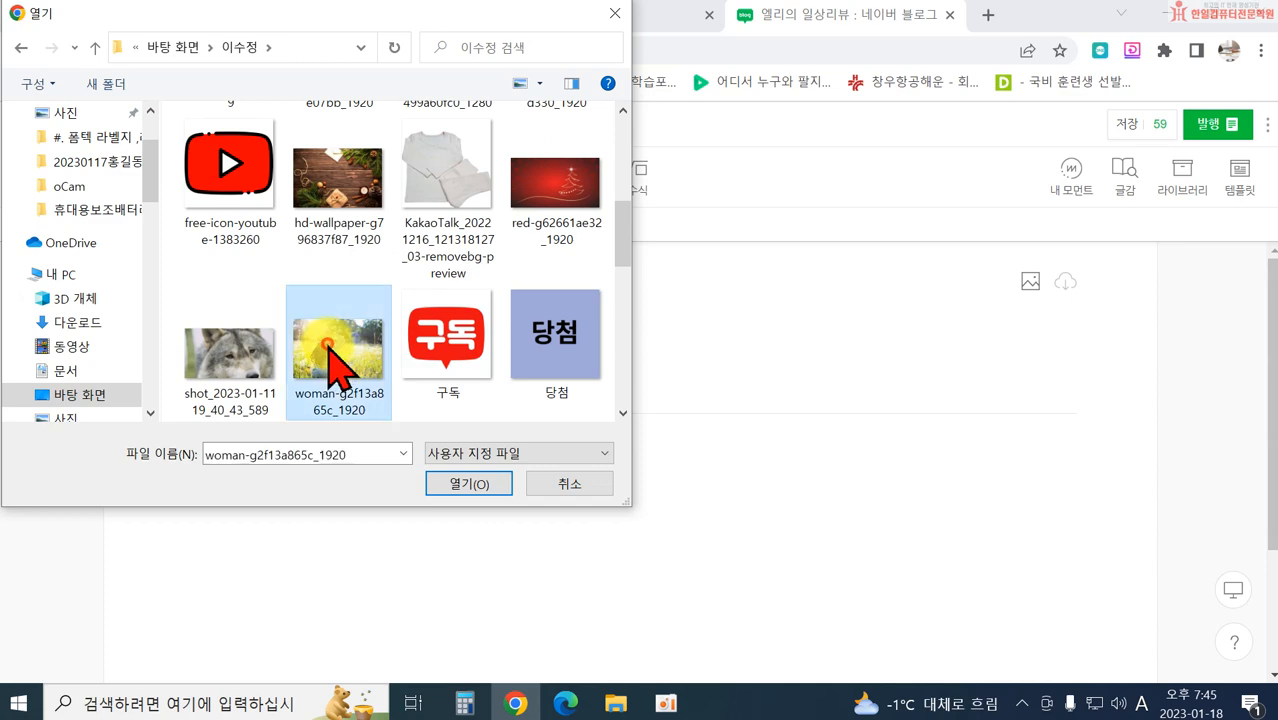
{"action": "left_click", "coordinate": [472, 484]}
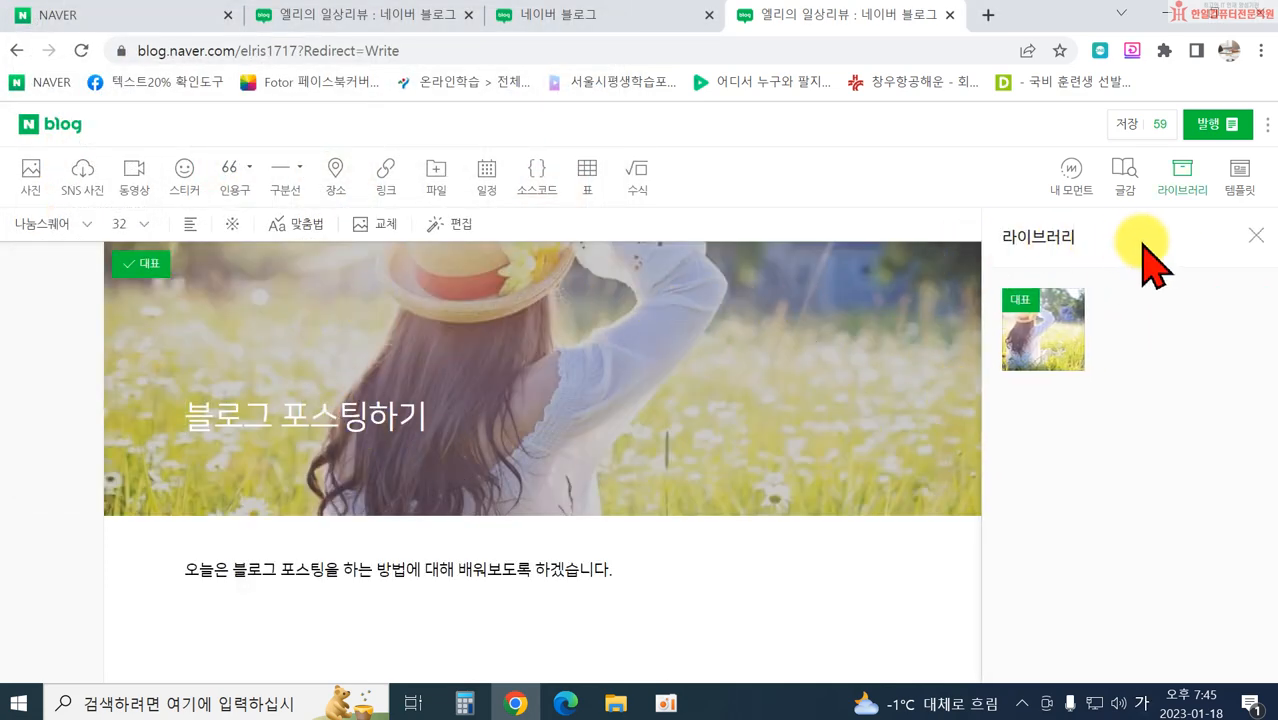
{"action": "left_click", "coordinate": [1255, 238]}
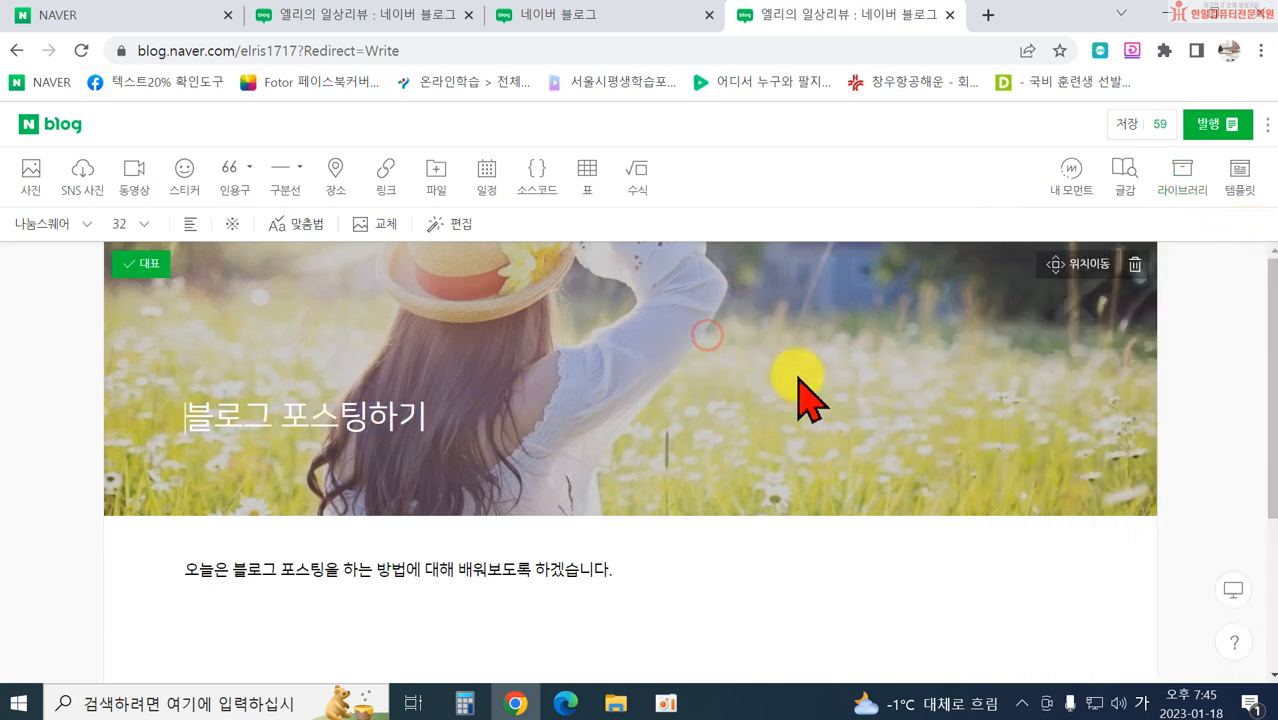
Step: Shift the title background image downward with 위치이동 to bring the whole hat into the frame, and delete the image
{"action": "left_click", "coordinate": [1055, 265]}
{"action": "left_click_drag", "start_coordinate": [908, 305], "coordinate": [884, 460]}
{"action": "left_click", "coordinate": [1119, 267]}
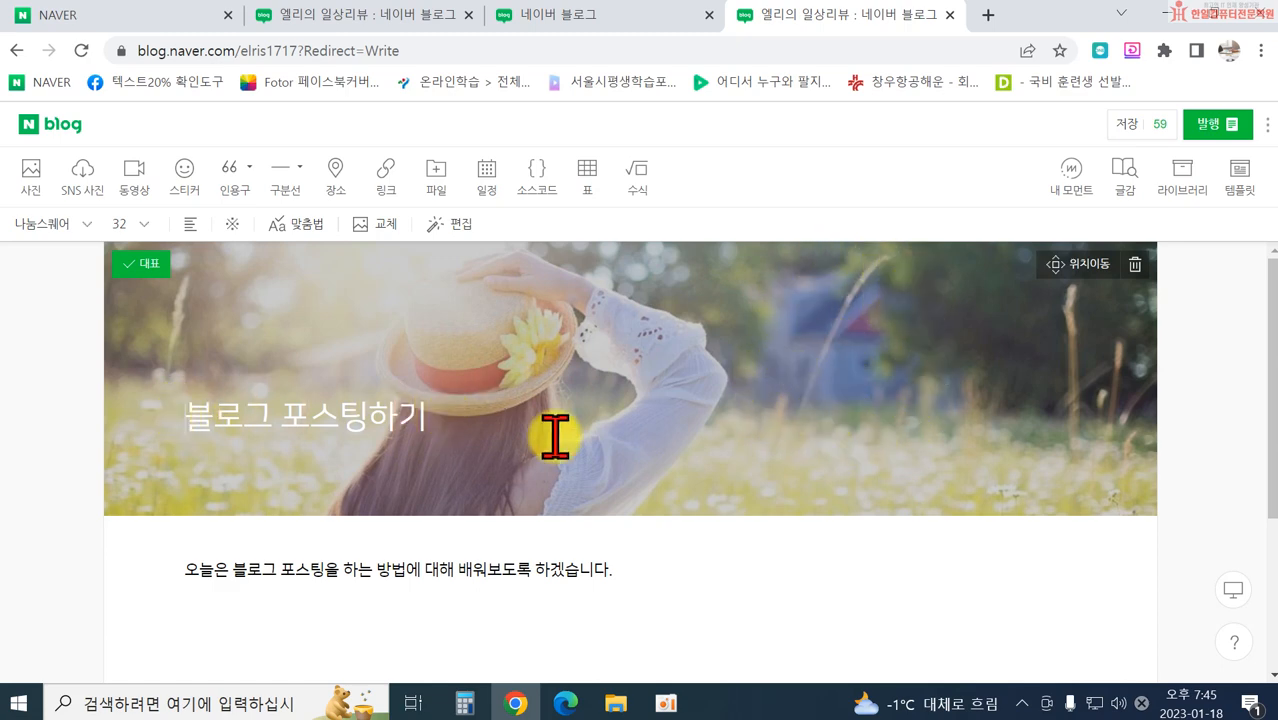
{"action": "left_click", "coordinate": [1136, 268]}
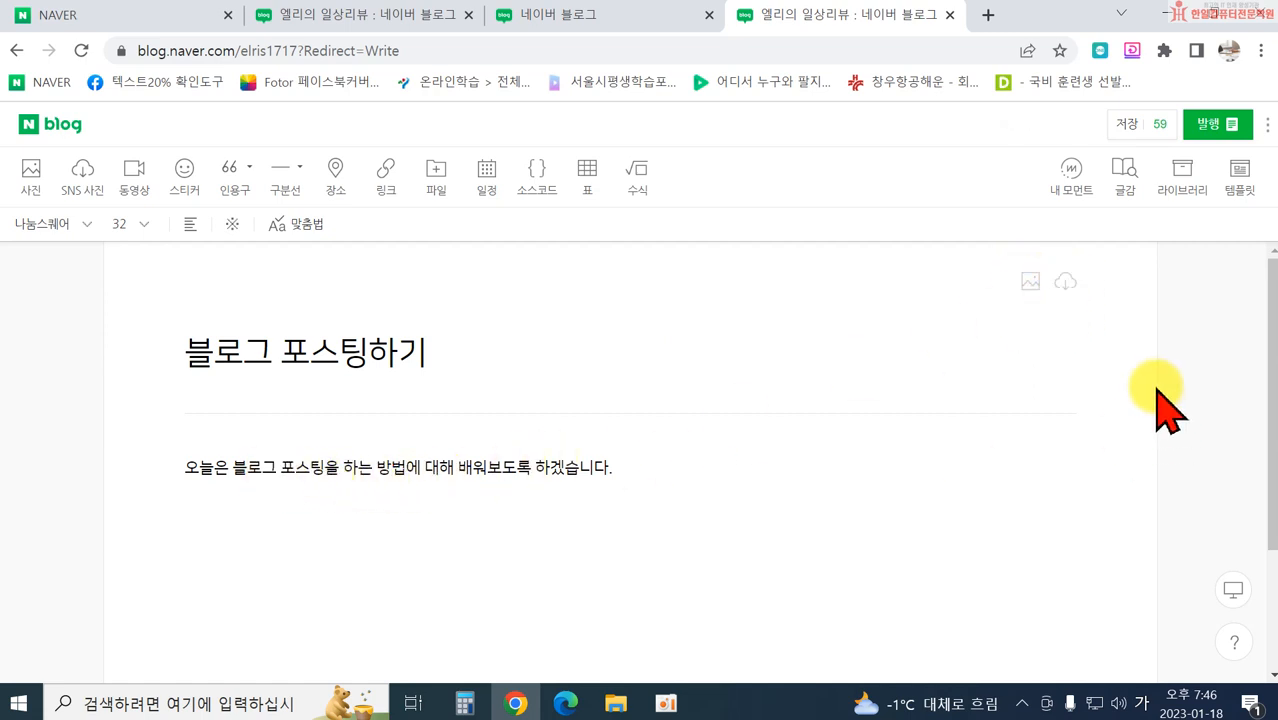
Step: Check the import sources offered for the title background photo and close the dialog without importing anything
{"action": "left_click", "coordinate": [1064, 284]}
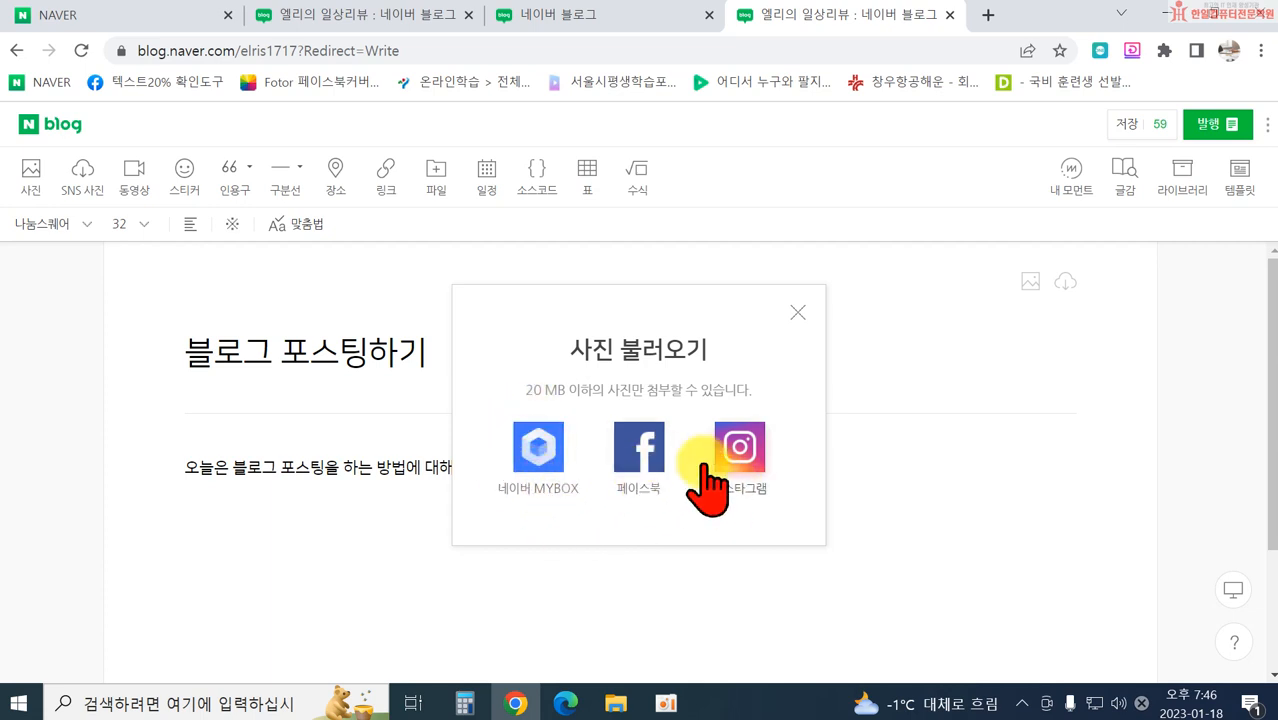
{"action": "left_click", "coordinate": [800, 312]}
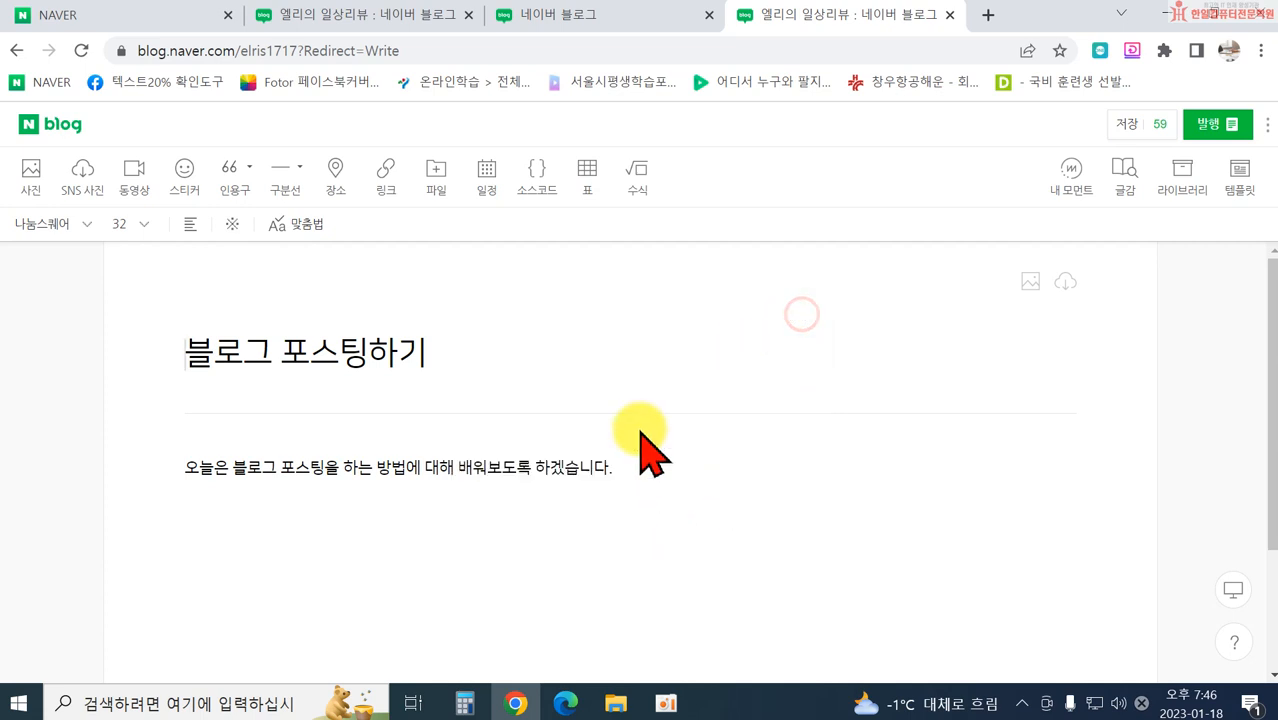
Step: Change the font of "오늘은 블로그 포스팅을 하는 방법" in the body sentence to 다시시작해
{"action": "left_click", "coordinate": [448, 492]}
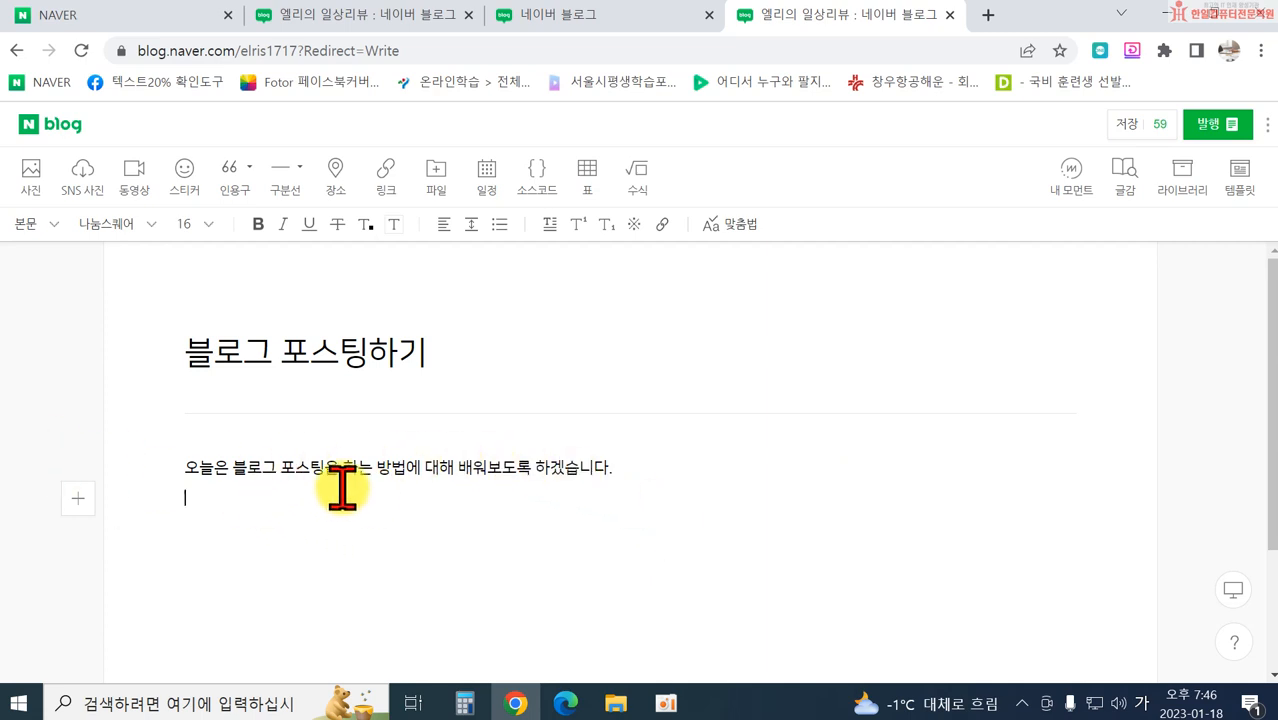
{"action": "key", "text": "Return"}
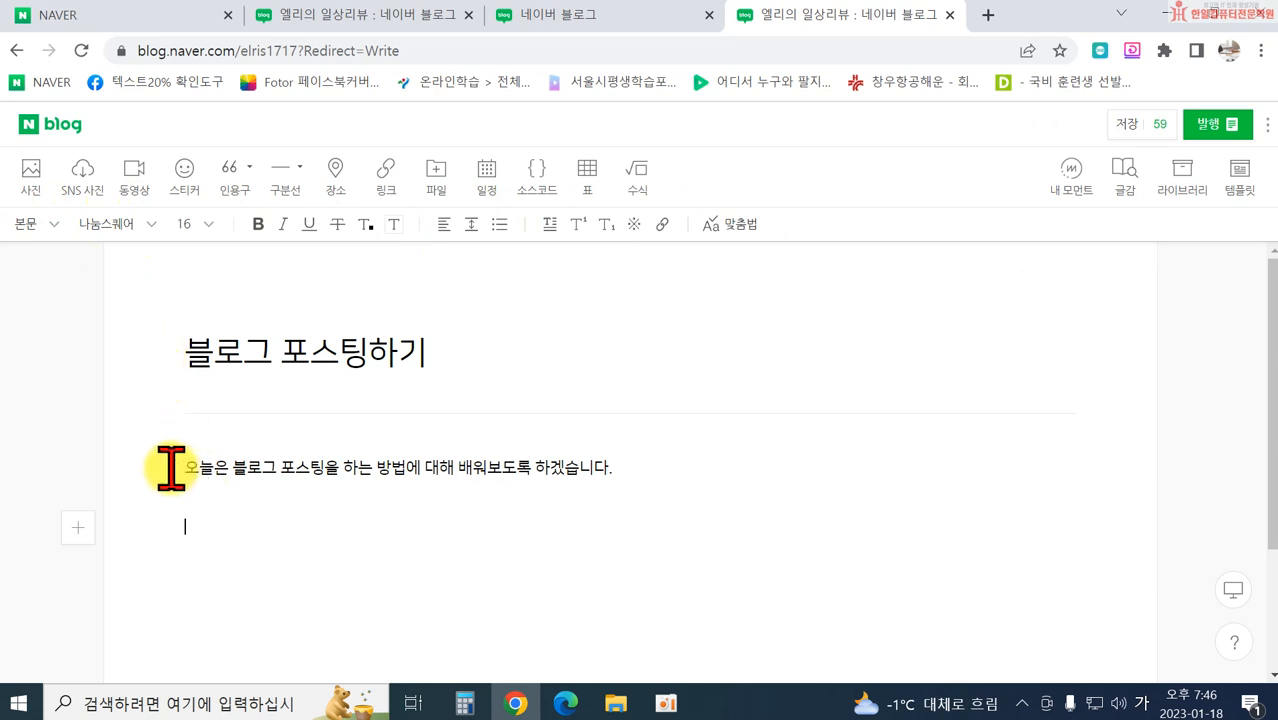
{"action": "left_click_drag", "start_coordinate": [178, 467], "coordinate": [300, 479]}
{"action": "left_click", "coordinate": [275, 502]}
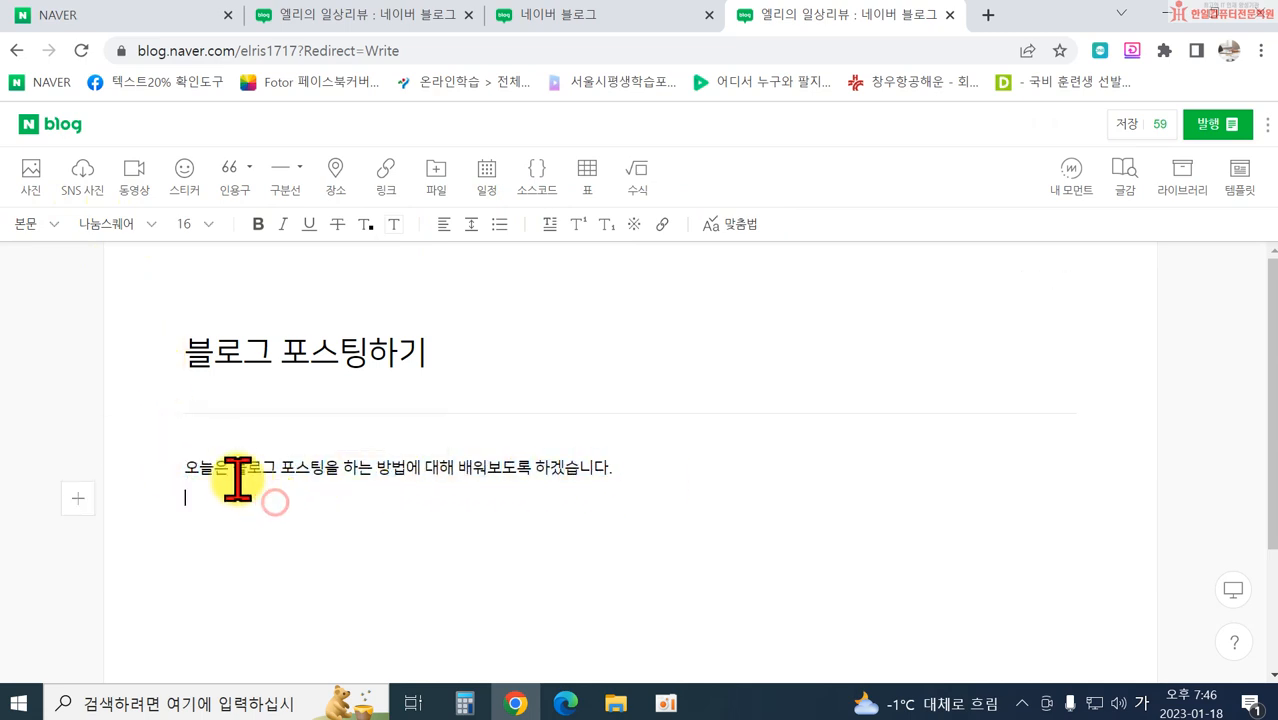
{"action": "left_click_drag", "start_coordinate": [180, 466], "coordinate": [404, 466]}
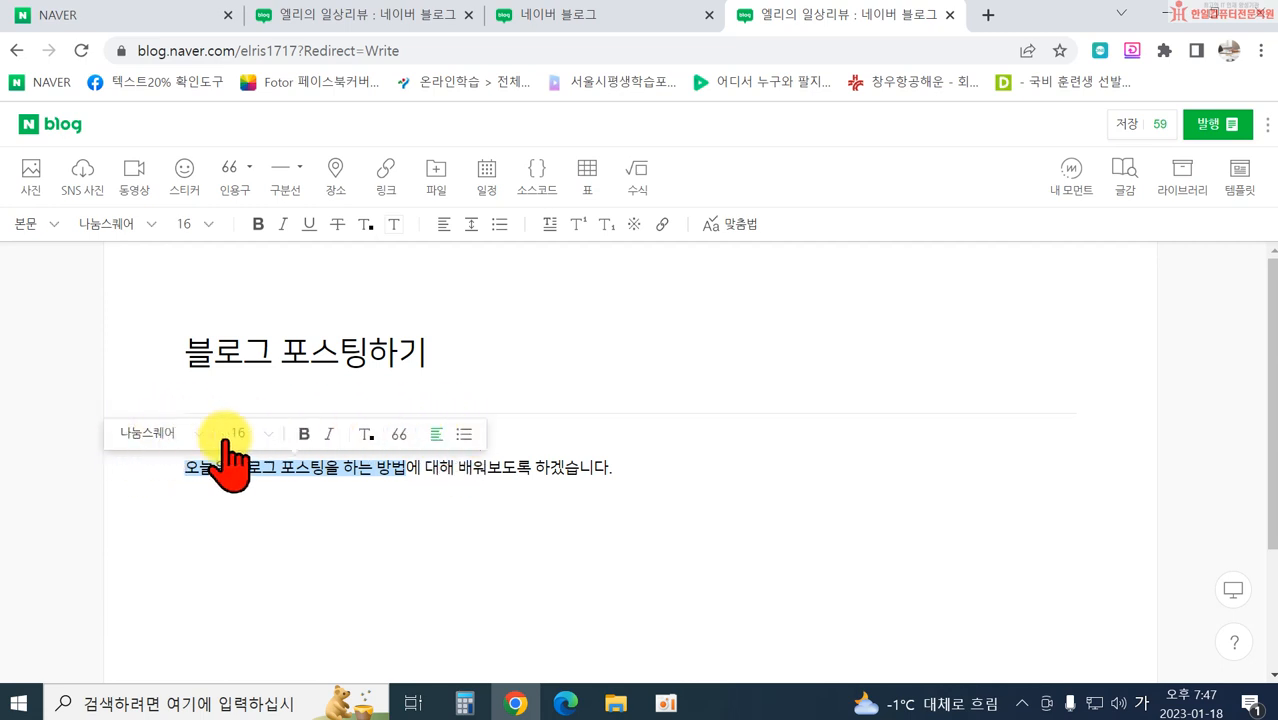
{"action": "left_click", "coordinate": [150, 226]}
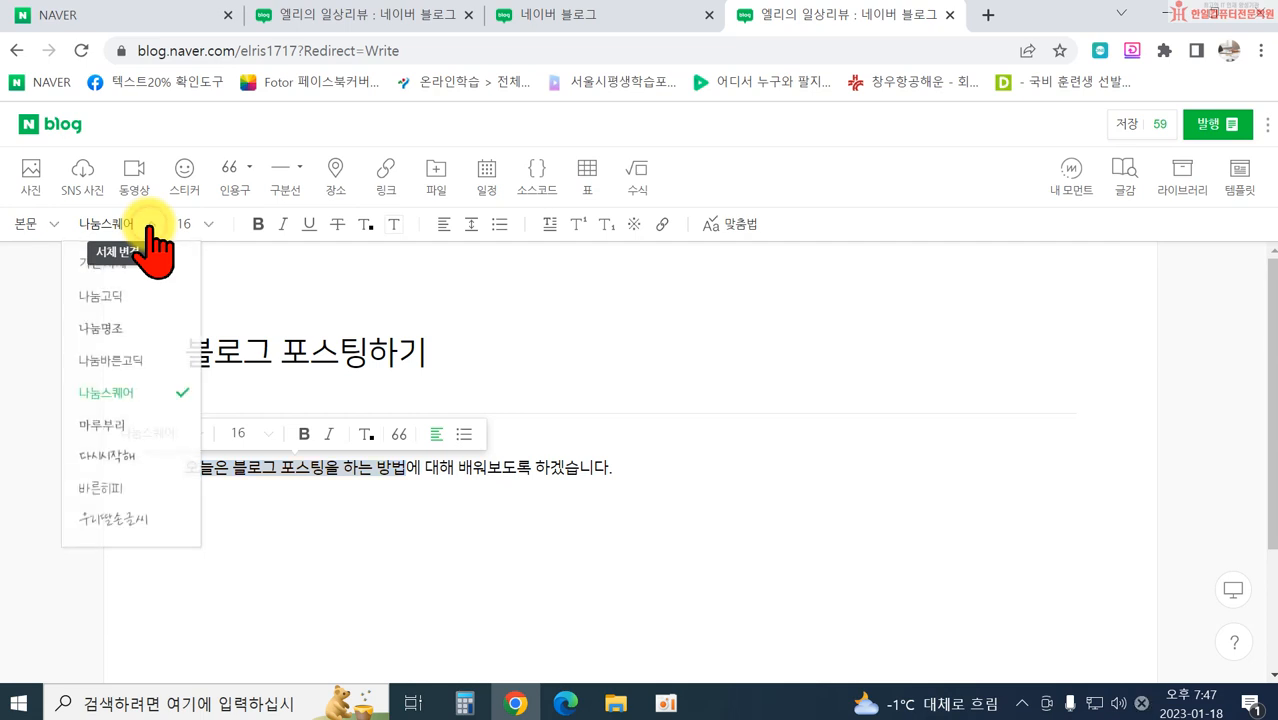
{"action": "left_click", "coordinate": [110, 457]}
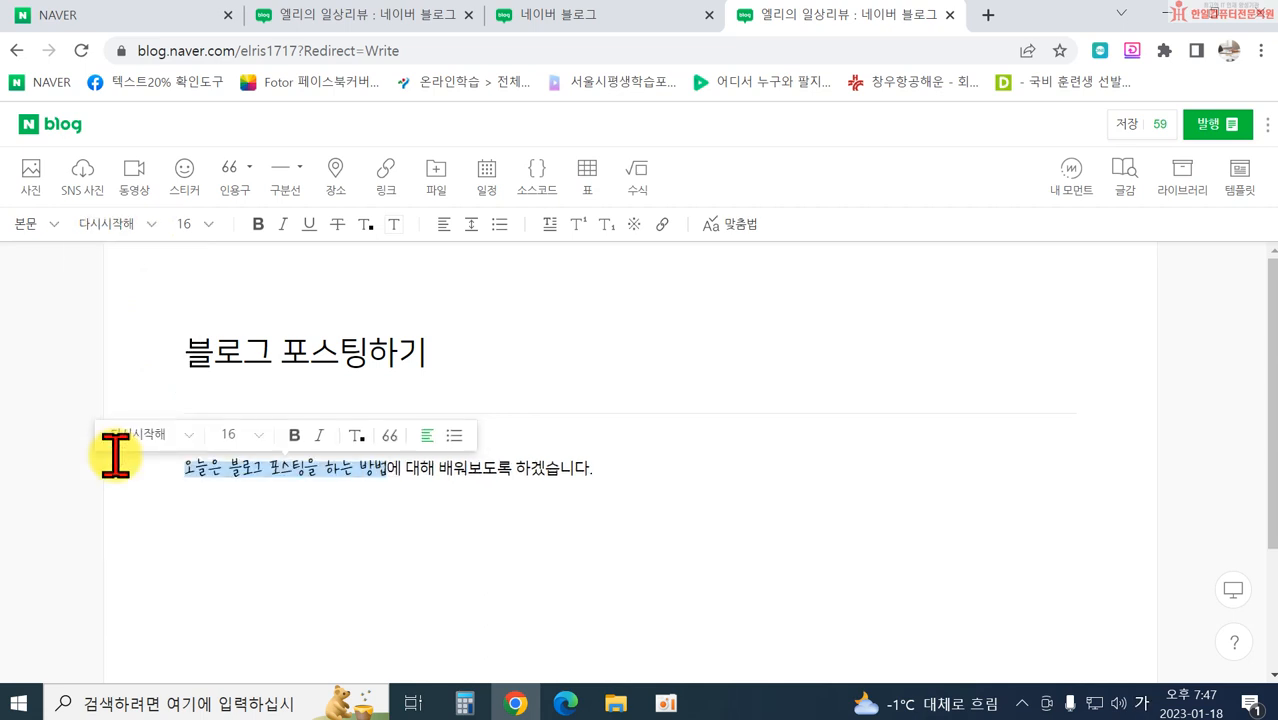
Step: Enlarge the selected body phrase to font size 19 and finally to 24
{"action": "left_click", "coordinate": [205, 224]}
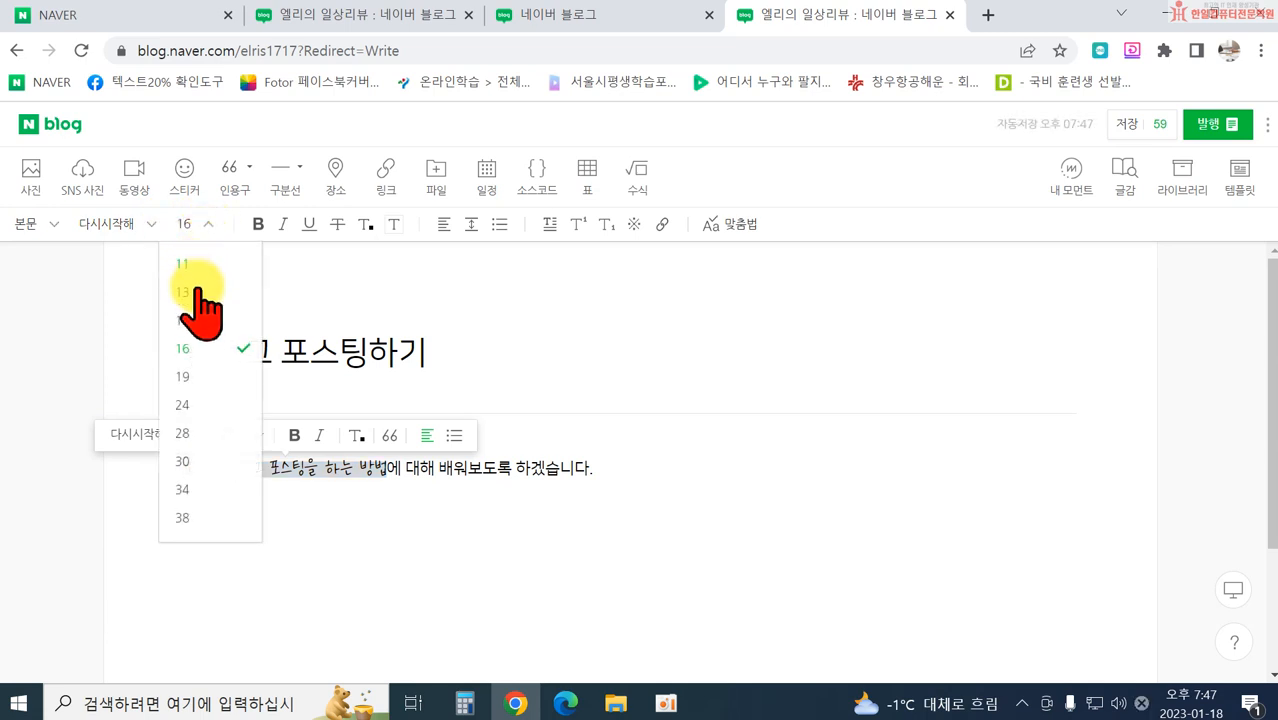
{"action": "left_click", "coordinate": [195, 377]}
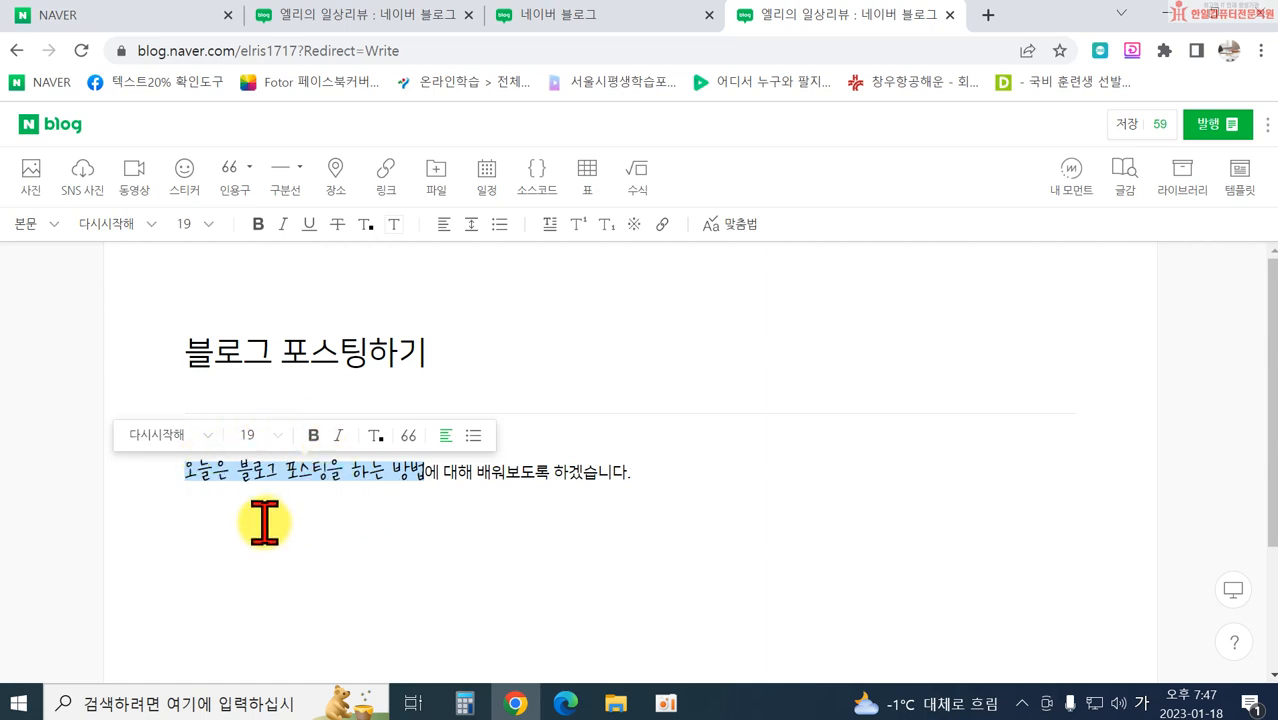
{"action": "left_click", "coordinate": [186, 226]}
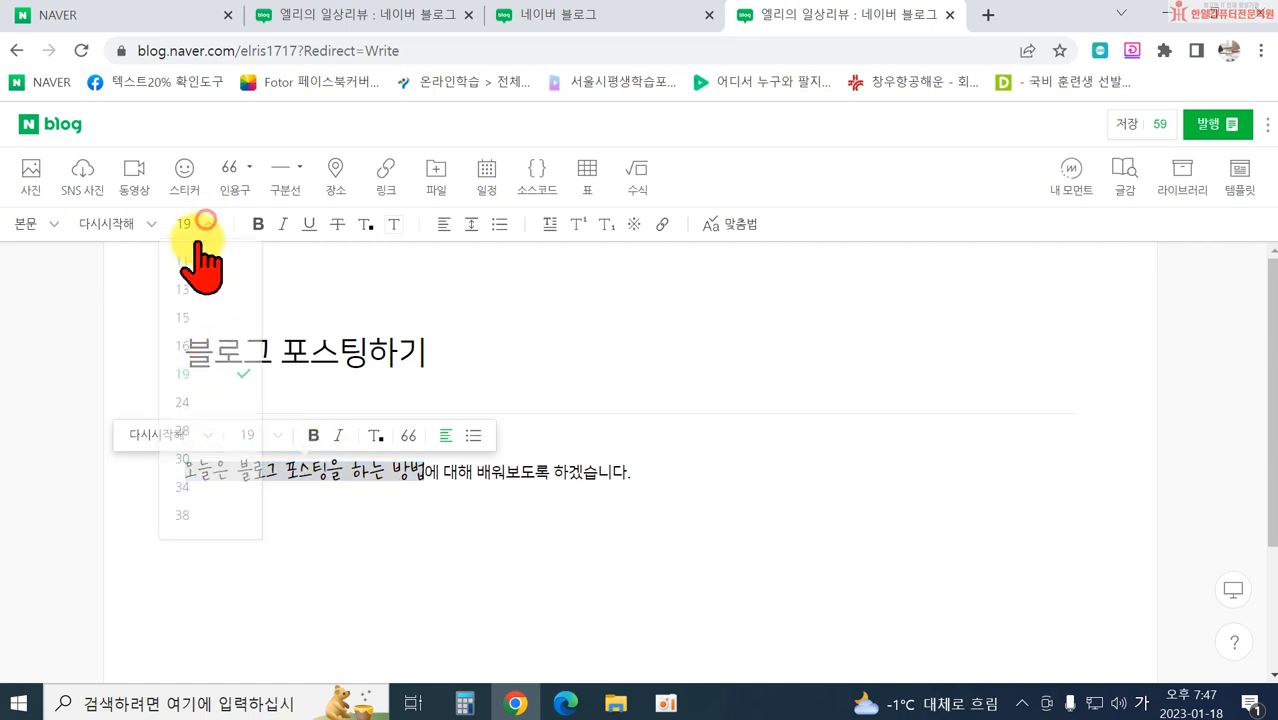
{"action": "left_click", "coordinate": [184, 404]}
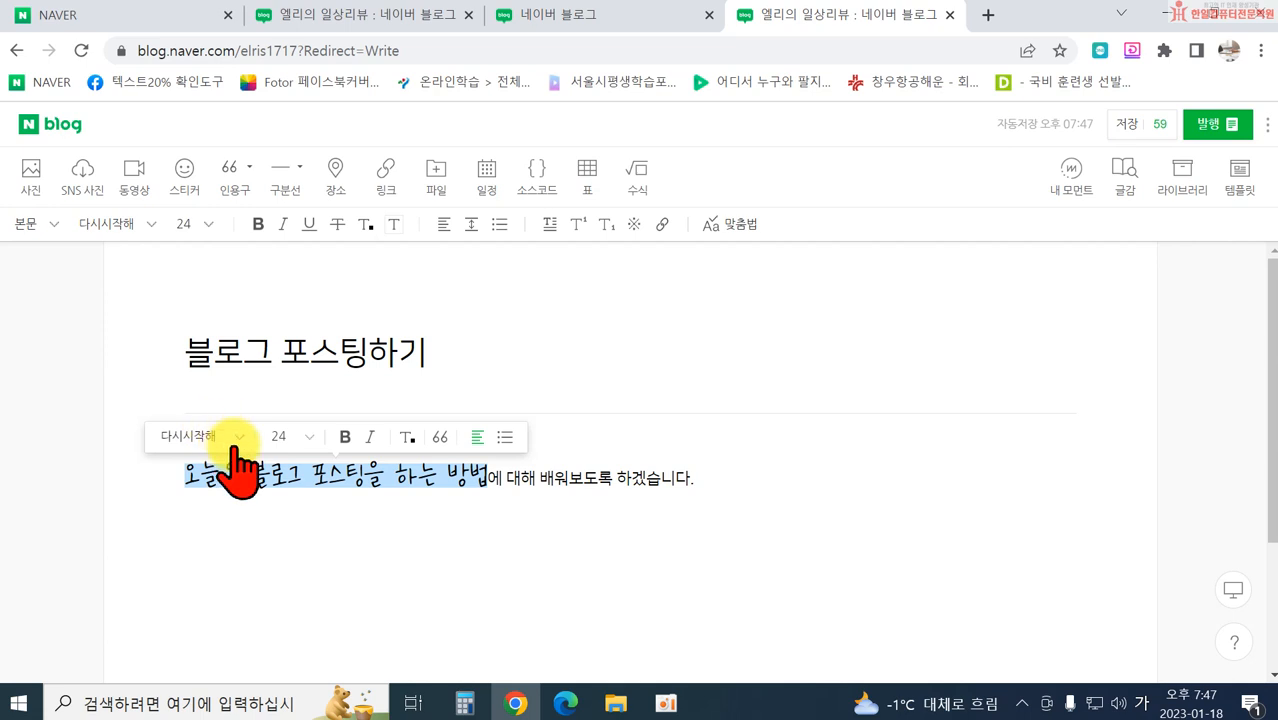
Step: Try bold, italic, underline and strikethrough one at a time on the selected phrase, removing each again
{"action": "left_click", "coordinate": [257, 226]}
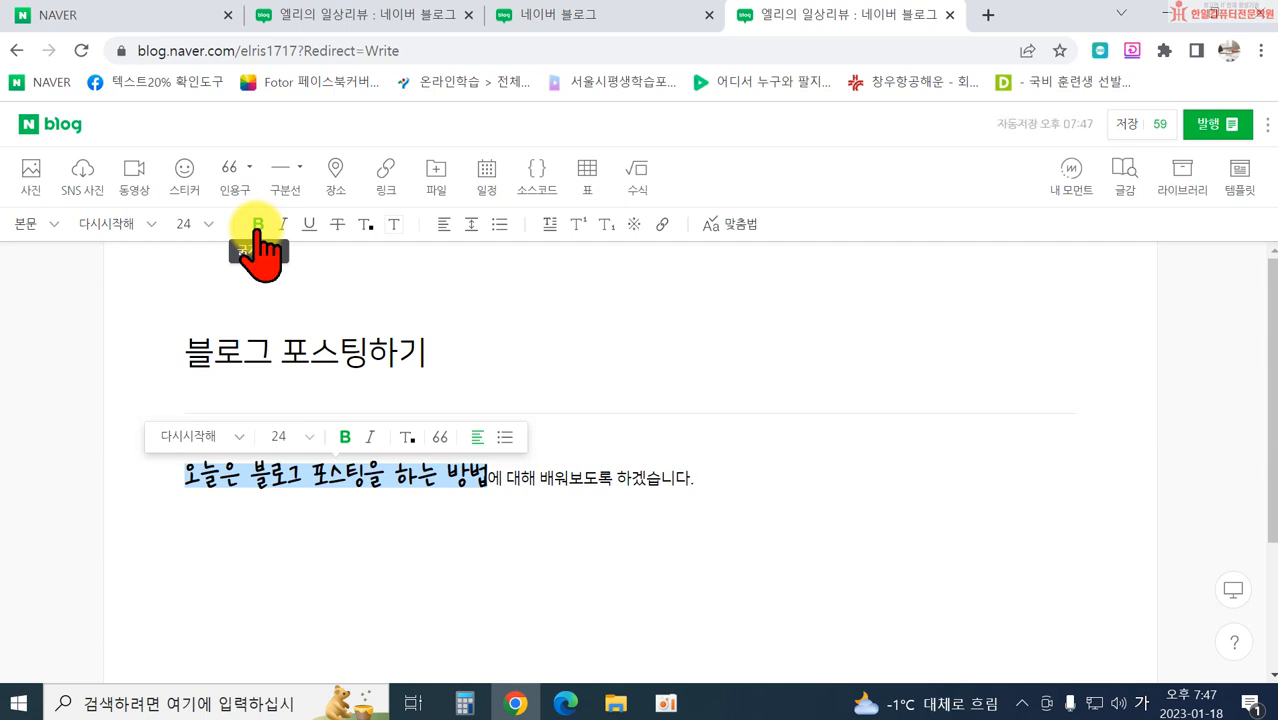
{"action": "left_click", "coordinate": [257, 226]}
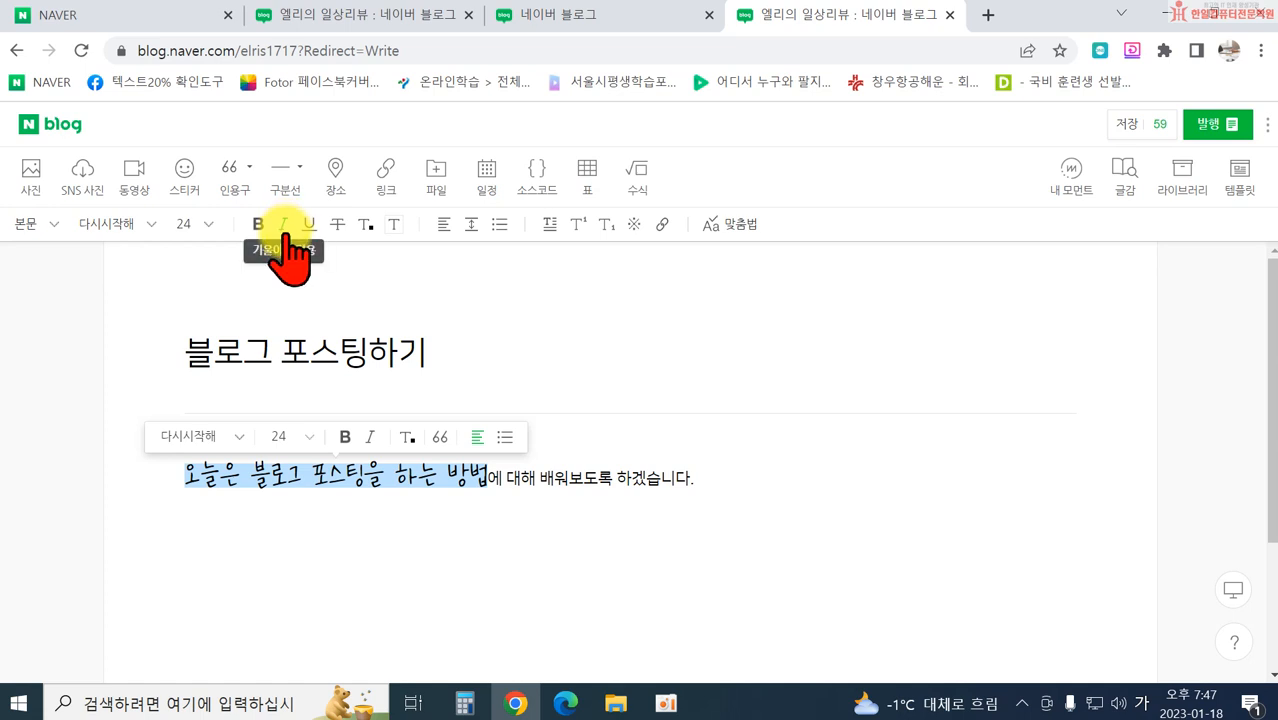
{"action": "left_click", "coordinate": [284, 226]}
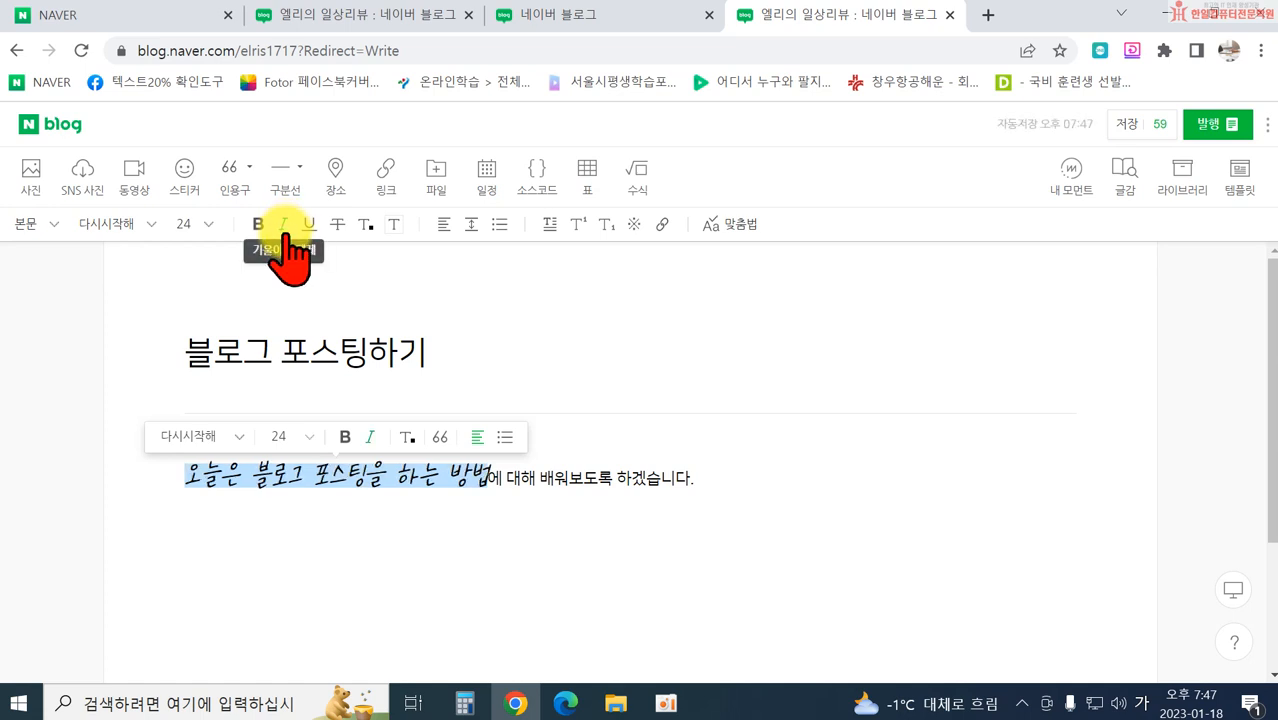
{"action": "left_click", "coordinate": [284, 226]}
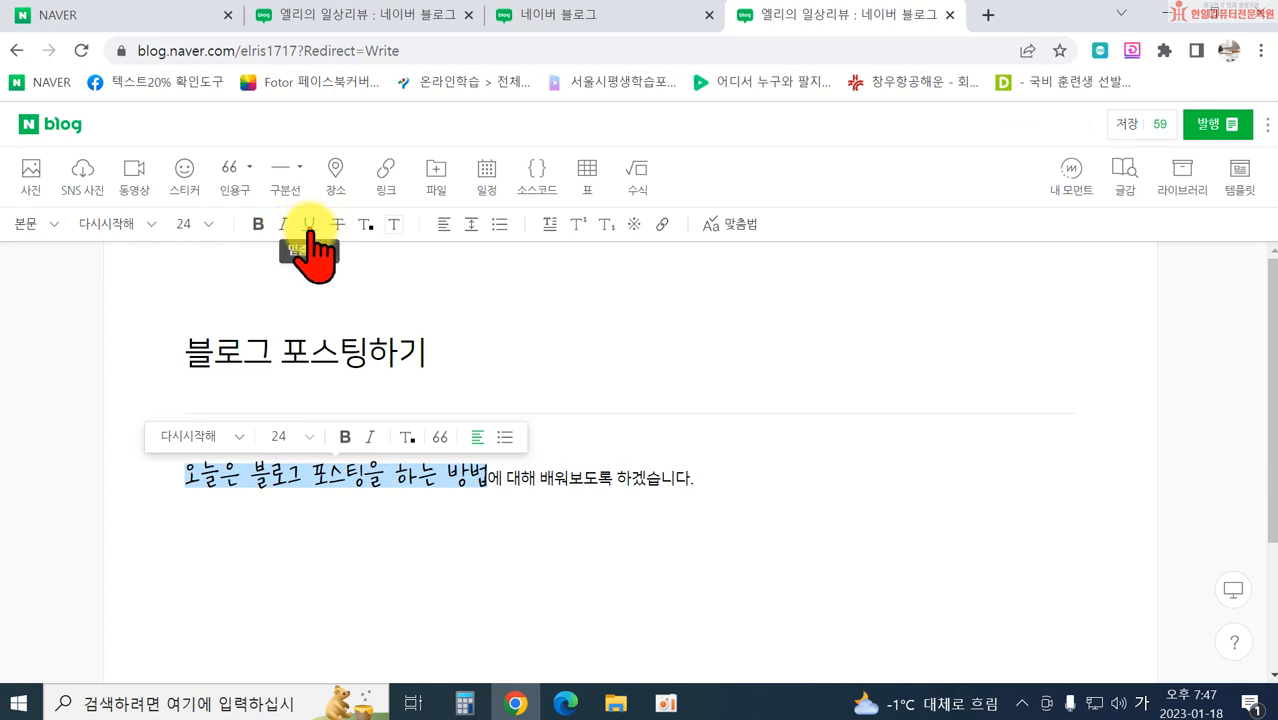
{"action": "left_click", "coordinate": [309, 226]}
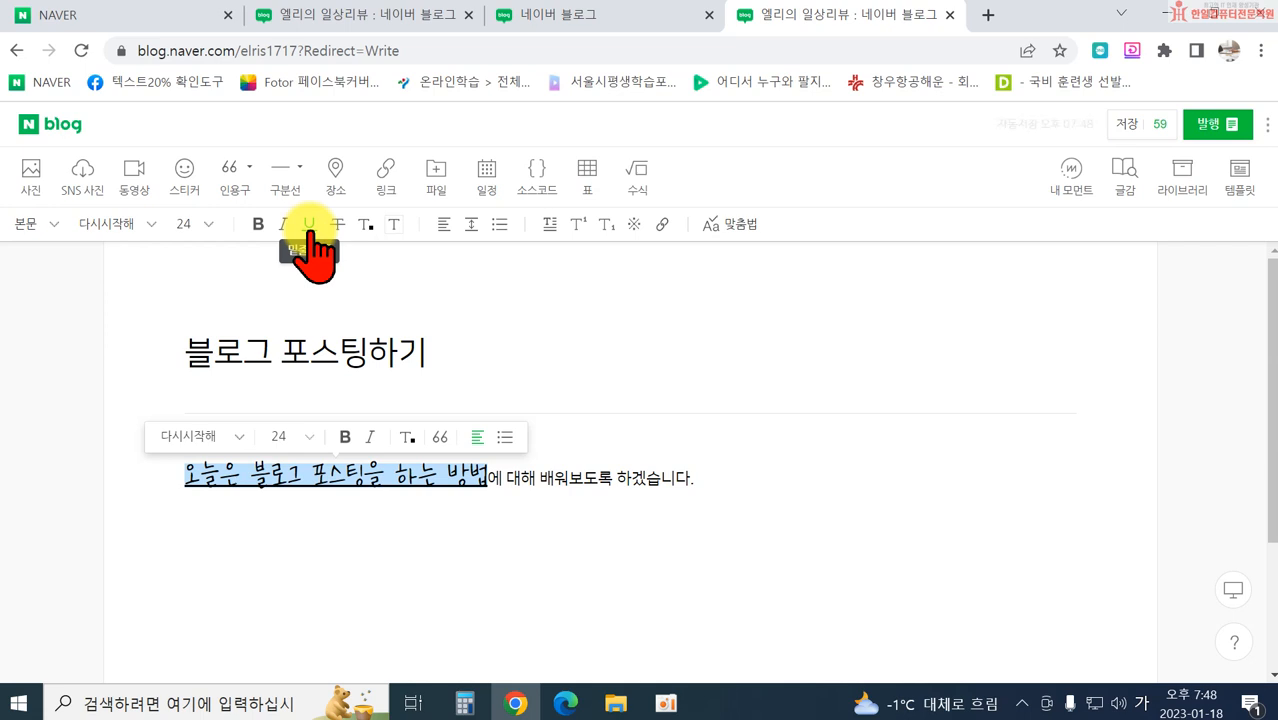
{"action": "left_click", "coordinate": [309, 226]}
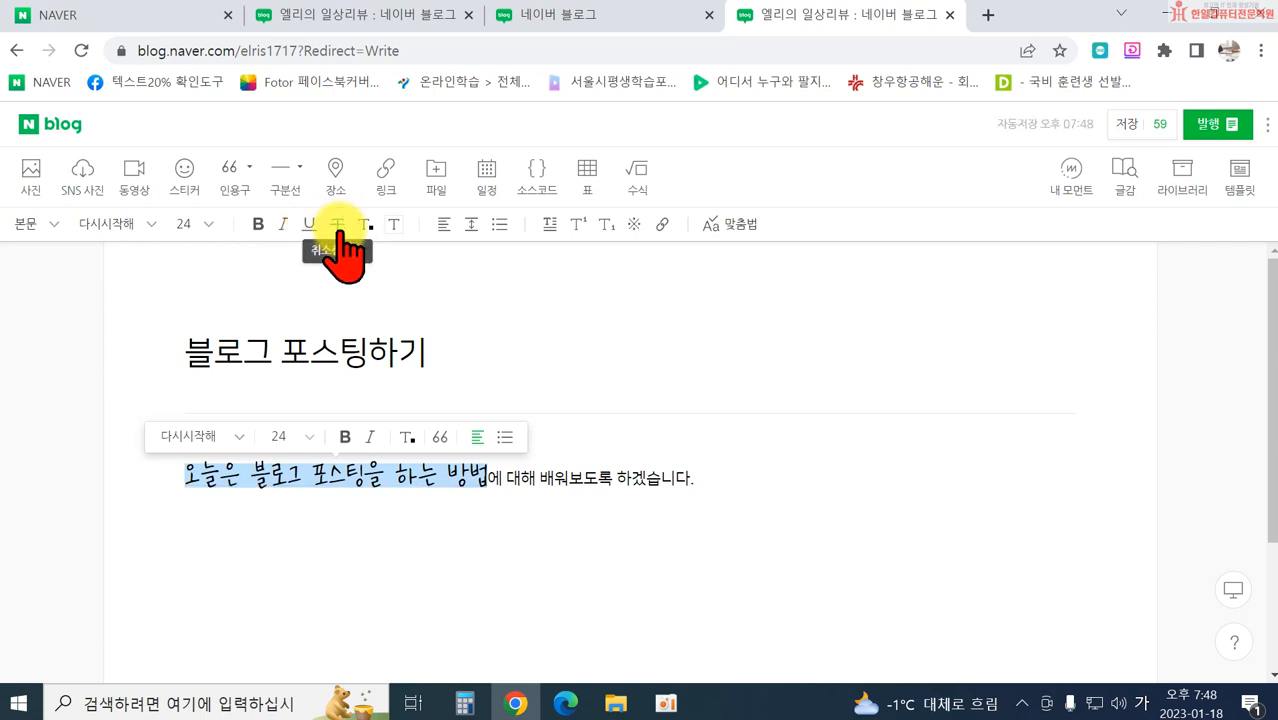
{"action": "left_click", "coordinate": [337, 226]}
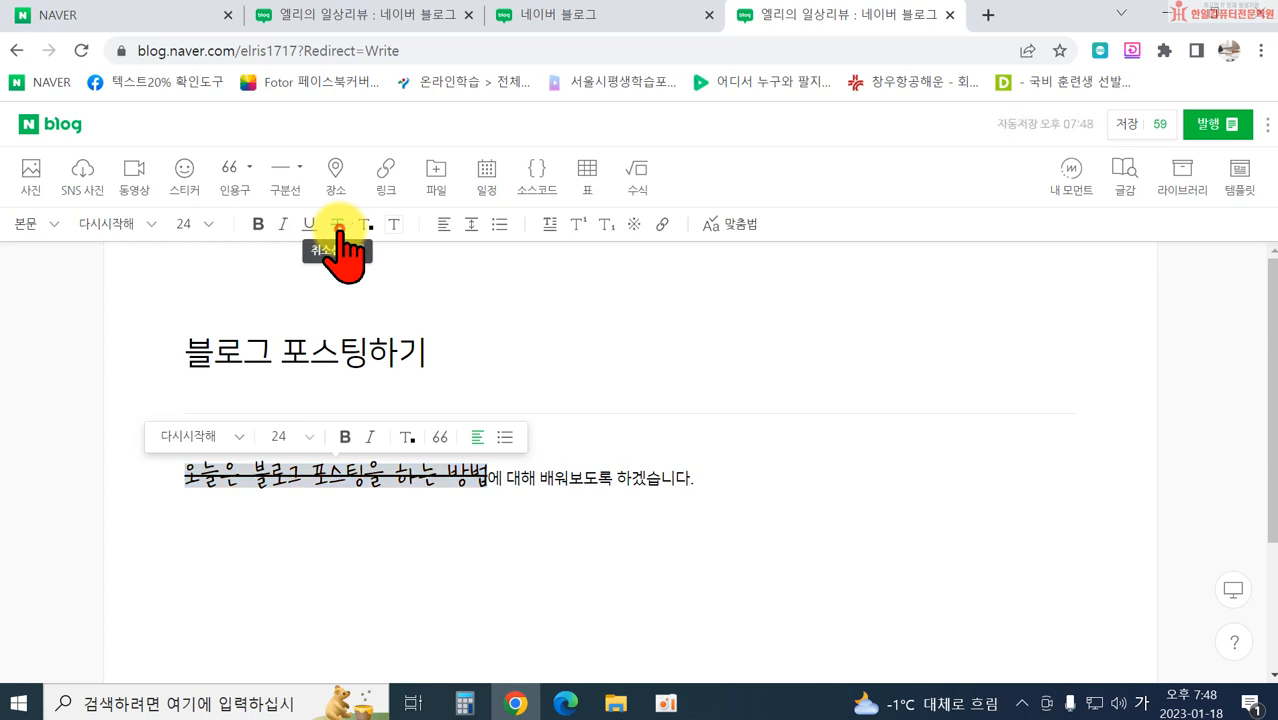
{"action": "left_click", "coordinate": [337, 226]}
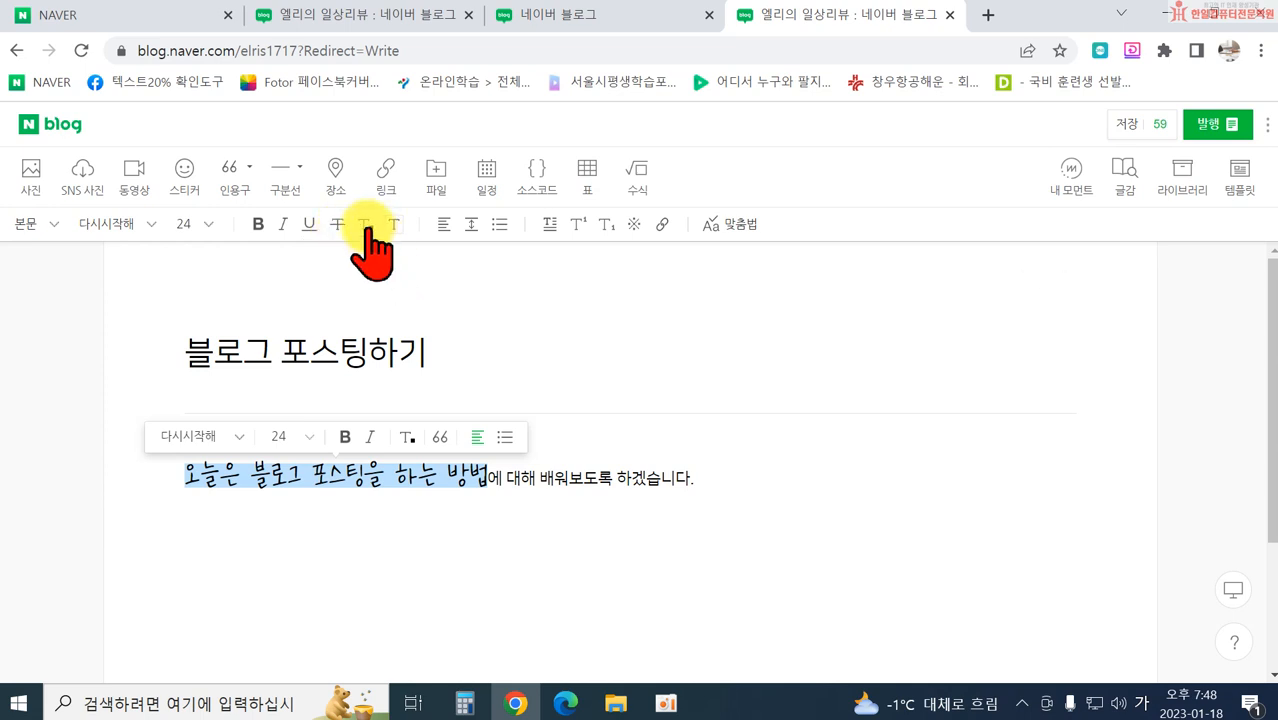
Step: Try a blue text colour on "오늘은 블로그 포스팅을 하는 방법" and return the phrase to black
{"action": "left_click", "coordinate": [366, 226]}
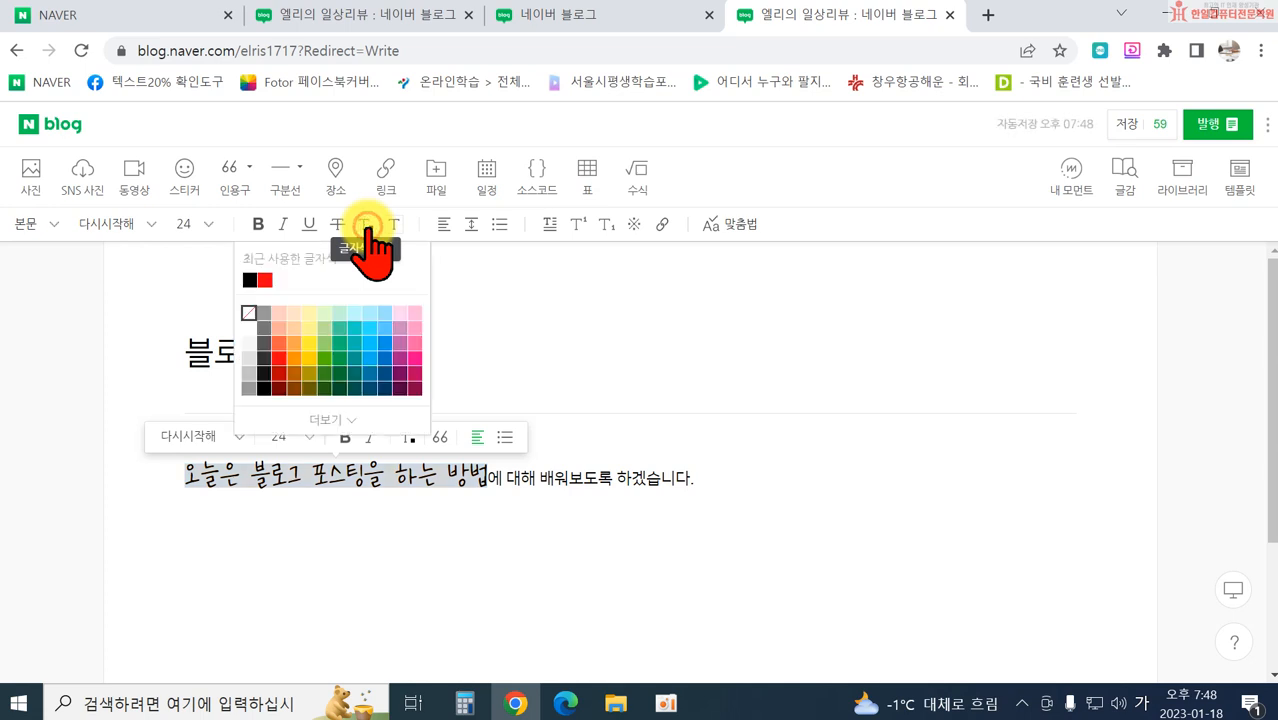
{"action": "left_click", "coordinate": [380, 360]}
{"action": "left_click", "coordinate": [560, 478]}
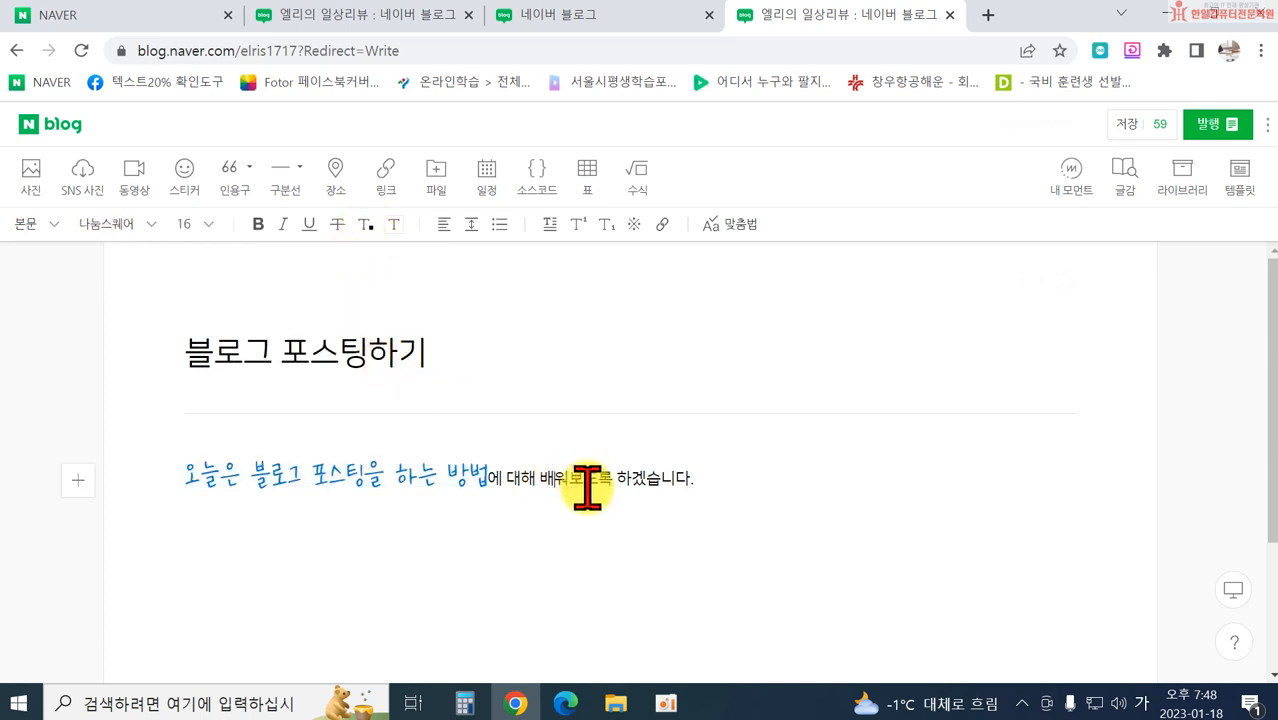
{"action": "left_click_drag", "start_coordinate": [177, 476], "coordinate": [487, 478]}
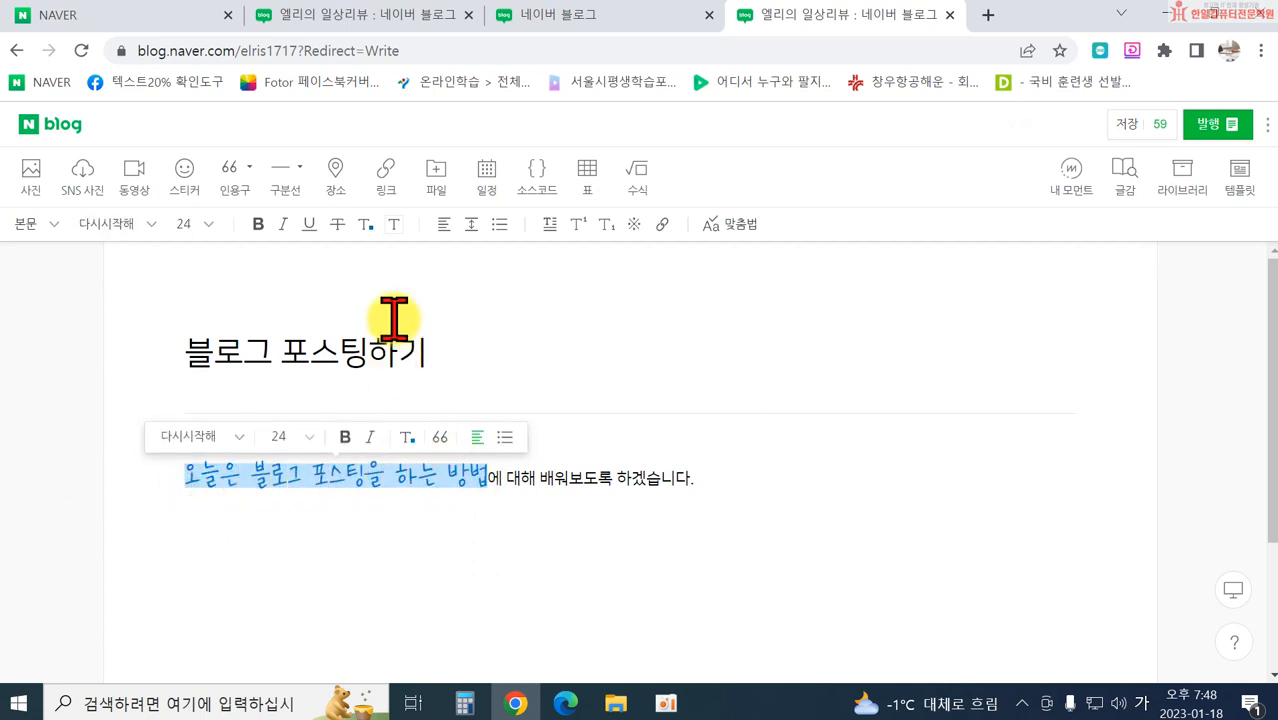
{"action": "left_click", "coordinate": [364, 224]}
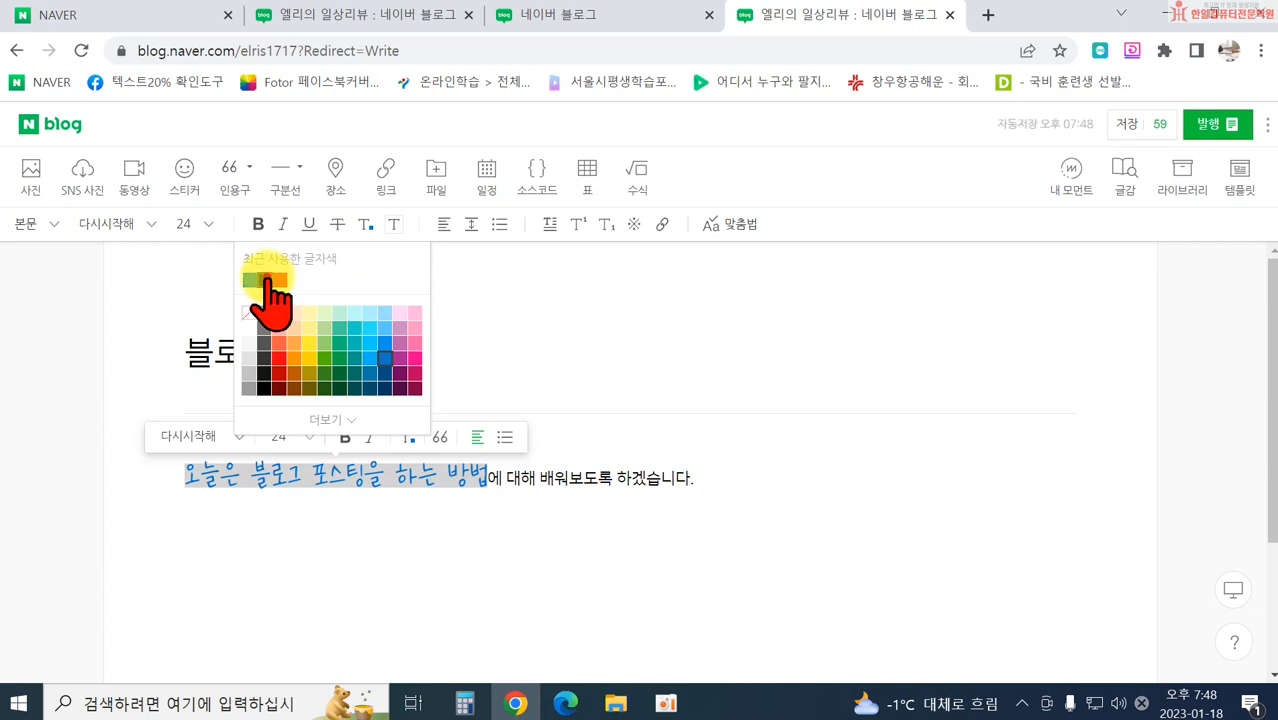
{"action": "left_click", "coordinate": [268, 274]}
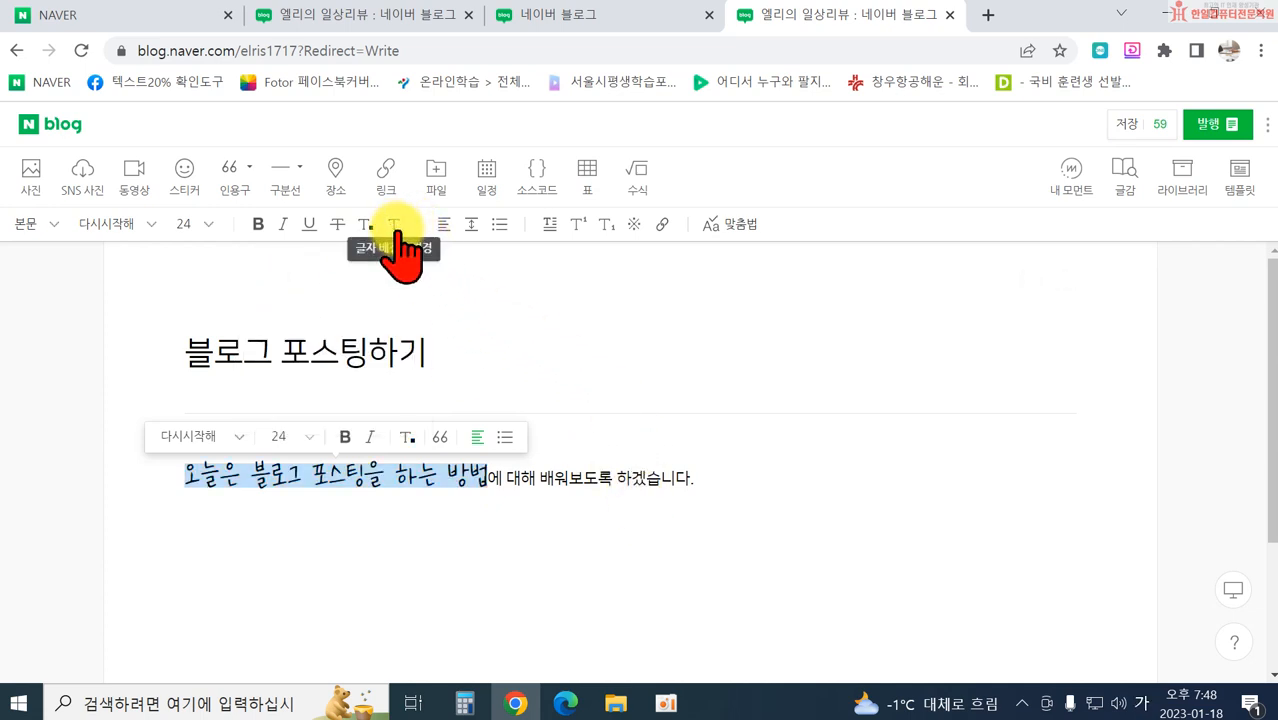
Step: Apply a yellow background colour to the words "블로그 포스팅" in the body sentence
{"action": "left_click", "coordinate": [350, 488]}
{"action": "left_click_drag", "start_coordinate": [252, 480], "coordinate": [368, 480]}
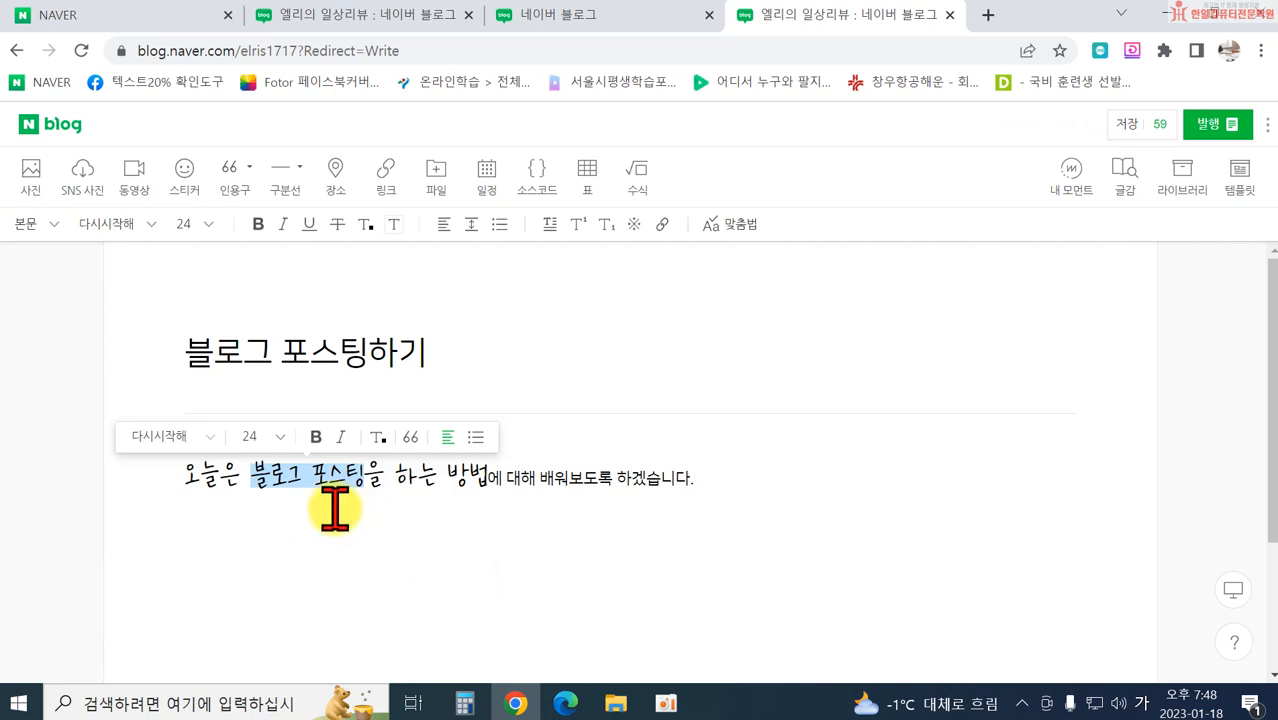
{"action": "left_click", "coordinate": [394, 223]}
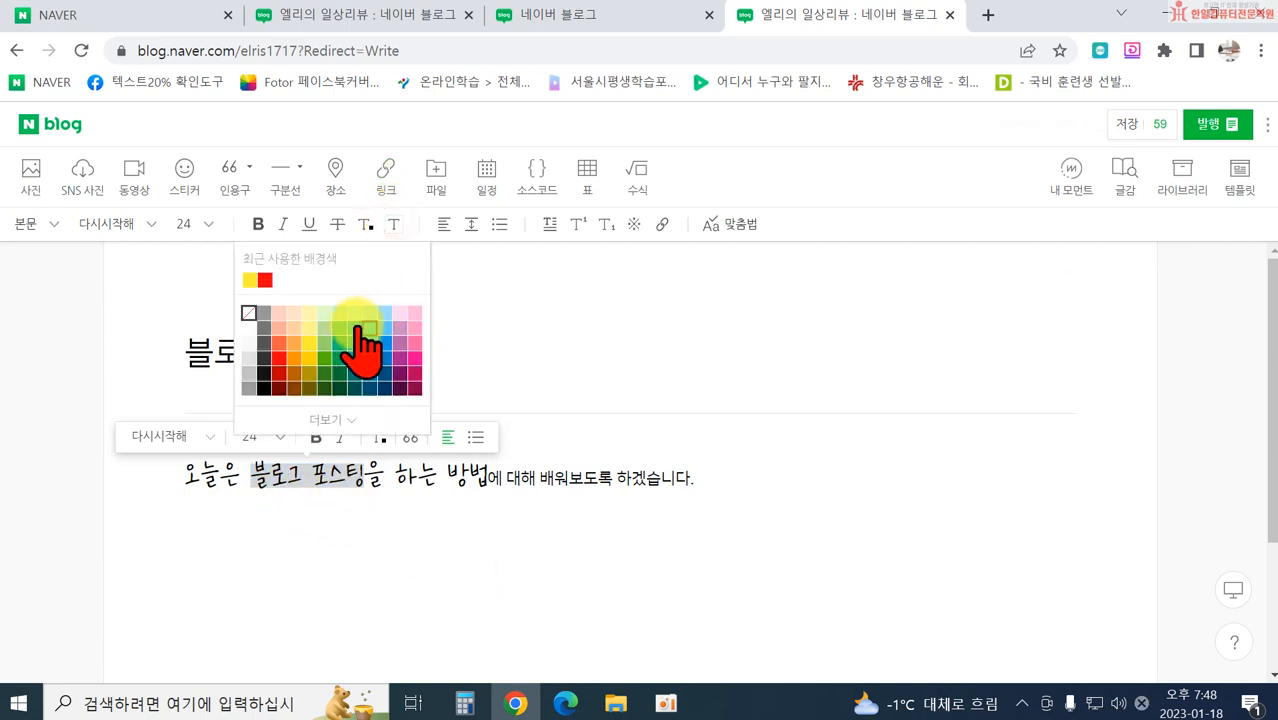
{"action": "left_click", "coordinate": [309, 343]}
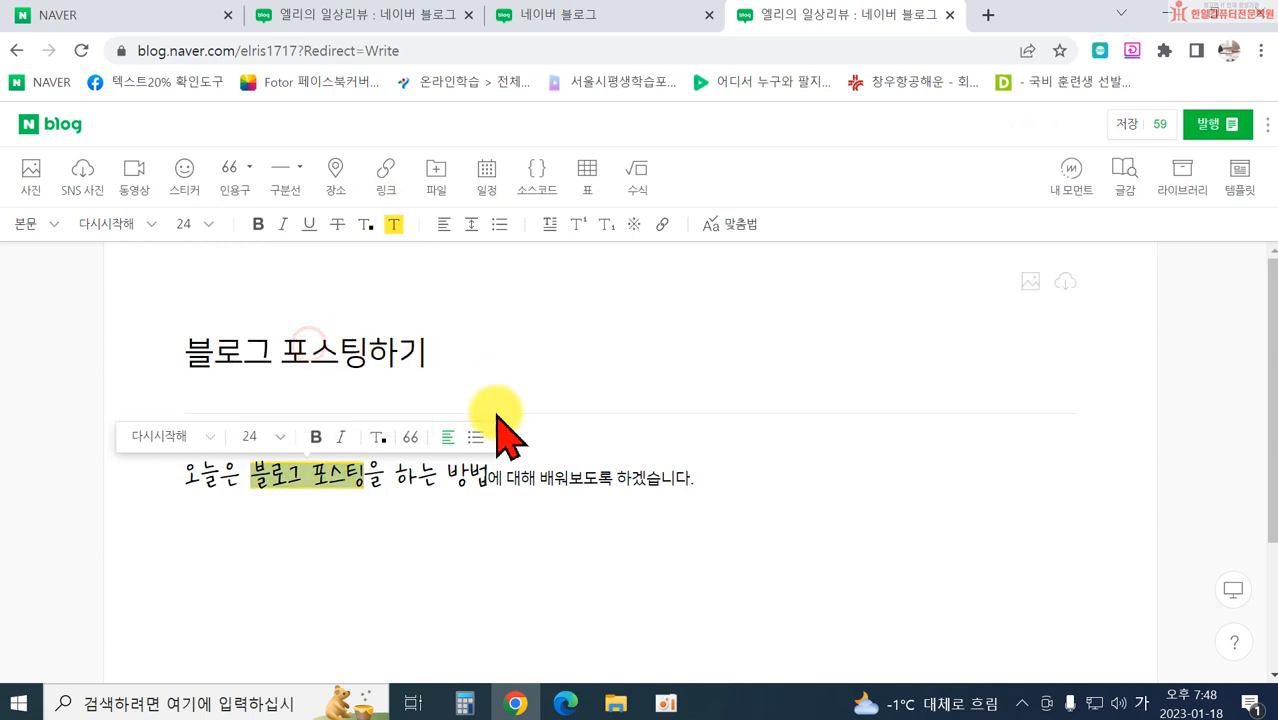
{"action": "left_click", "coordinate": [583, 478]}
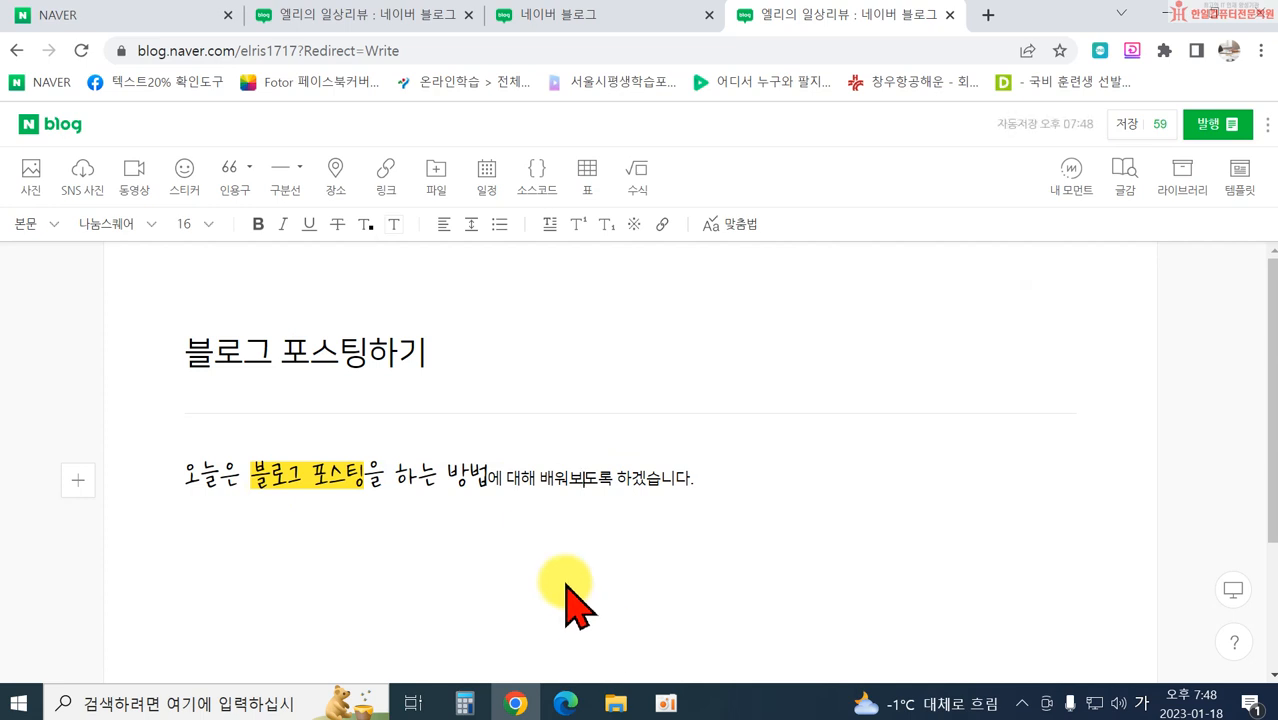
Step: Try centred, right and justified alignment on the body paragraph, and return it to left alignment
{"action": "left_click", "coordinate": [443, 226]}
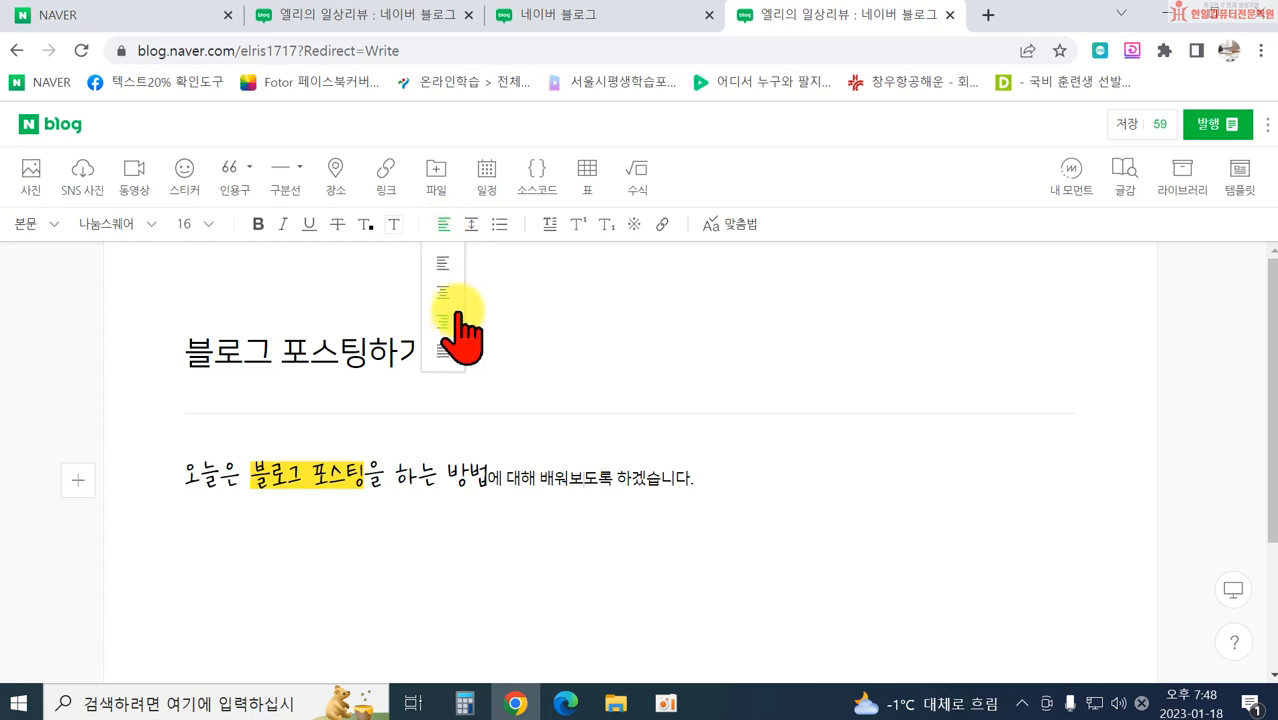
{"action": "left_click", "coordinate": [443, 292]}
{"action": "left_click", "coordinate": [443, 224]}
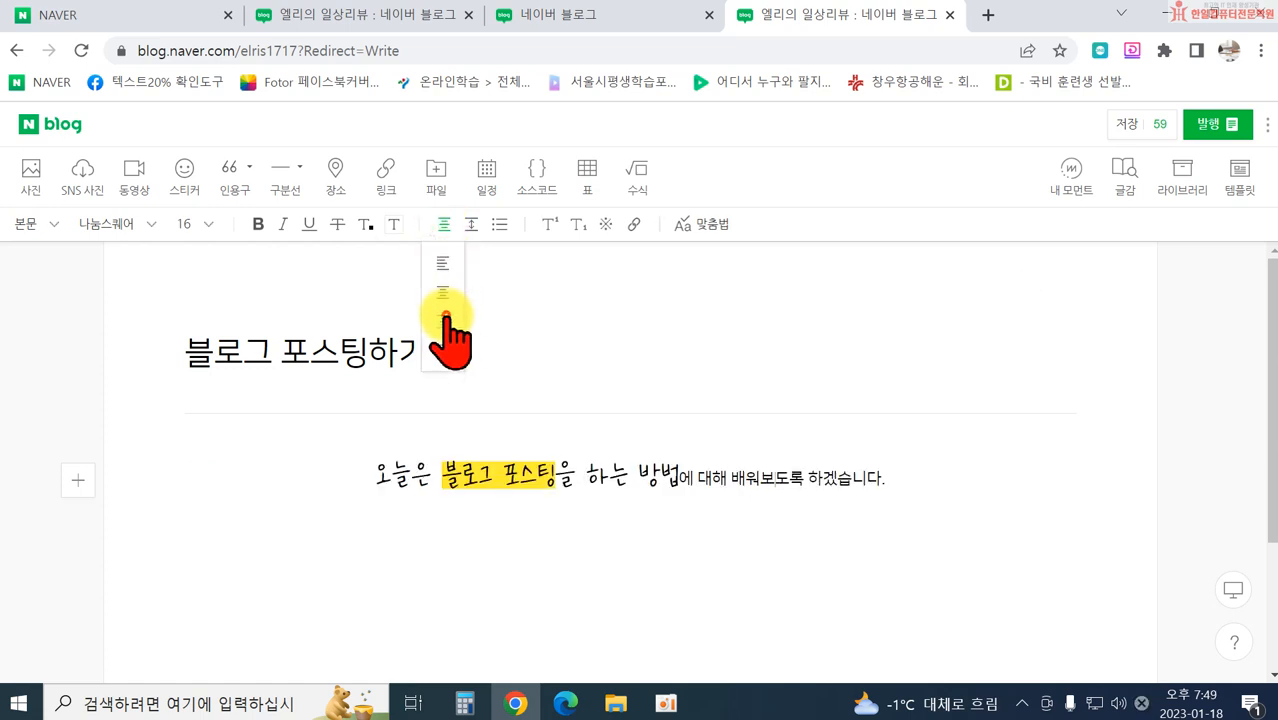
{"action": "left_click", "coordinate": [443, 321]}
{"action": "left_click", "coordinate": [443, 224]}
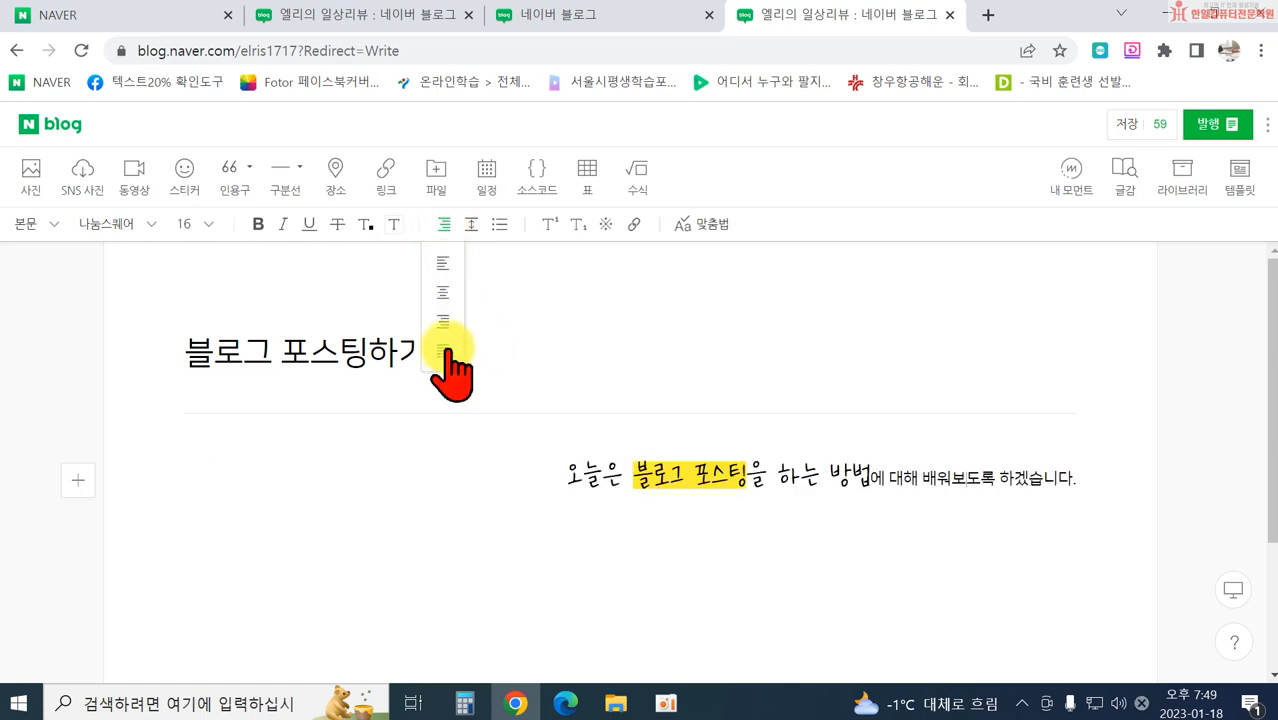
{"action": "left_click", "coordinate": [444, 354]}
{"action": "left_click", "coordinate": [445, 224]}
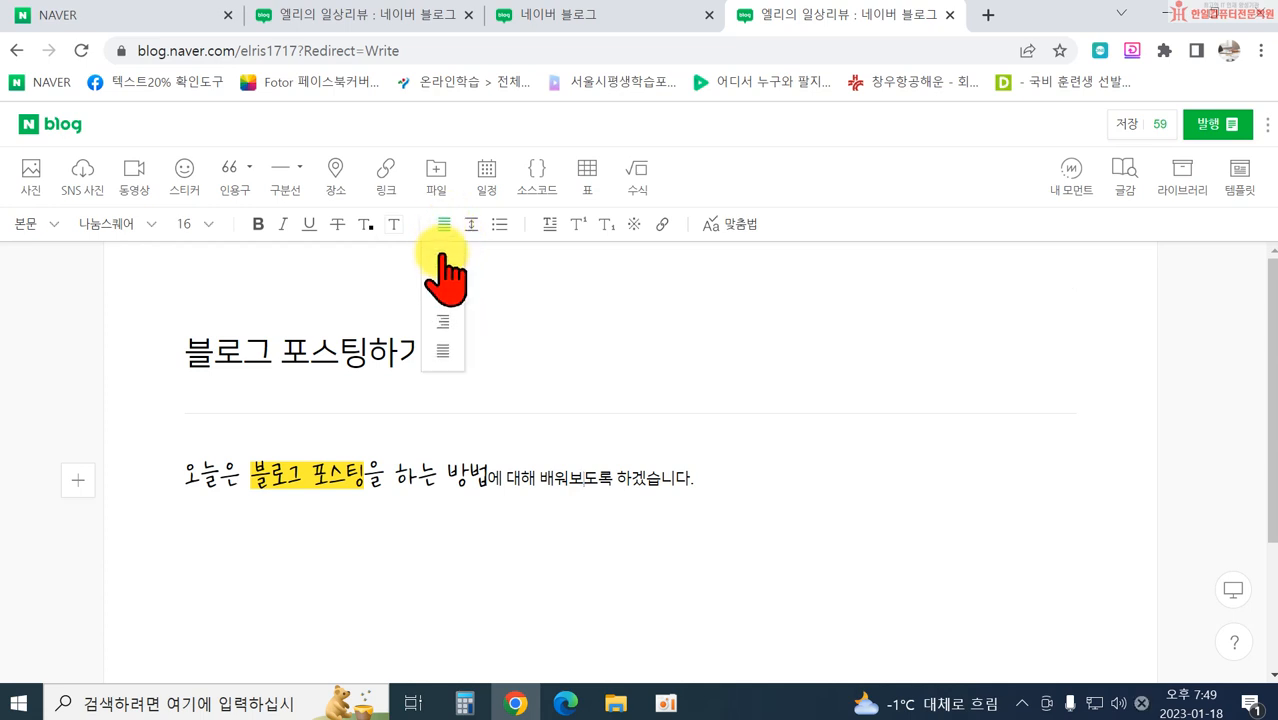
{"action": "left_click", "coordinate": [448, 263]}
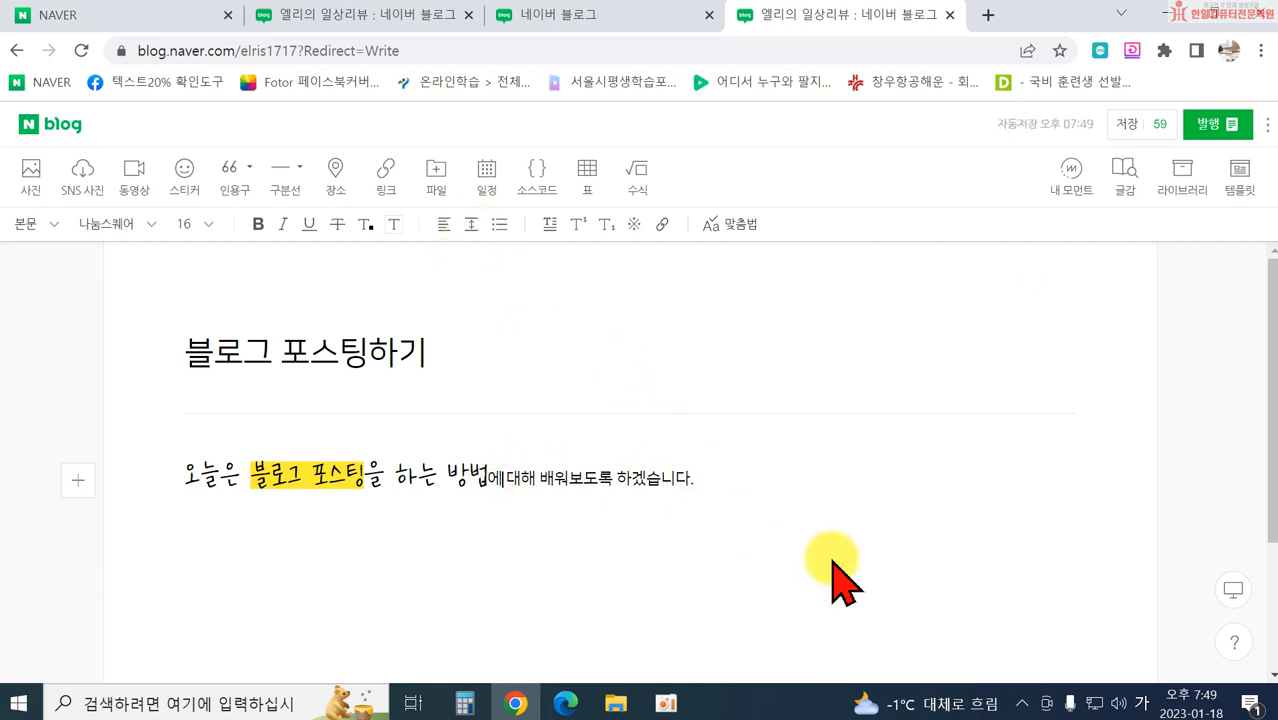
Step: Break the body sentence before "에 대해 배워보도록 하겠습니다." so this part starts on a new line
{"action": "key", "text": "Return"}
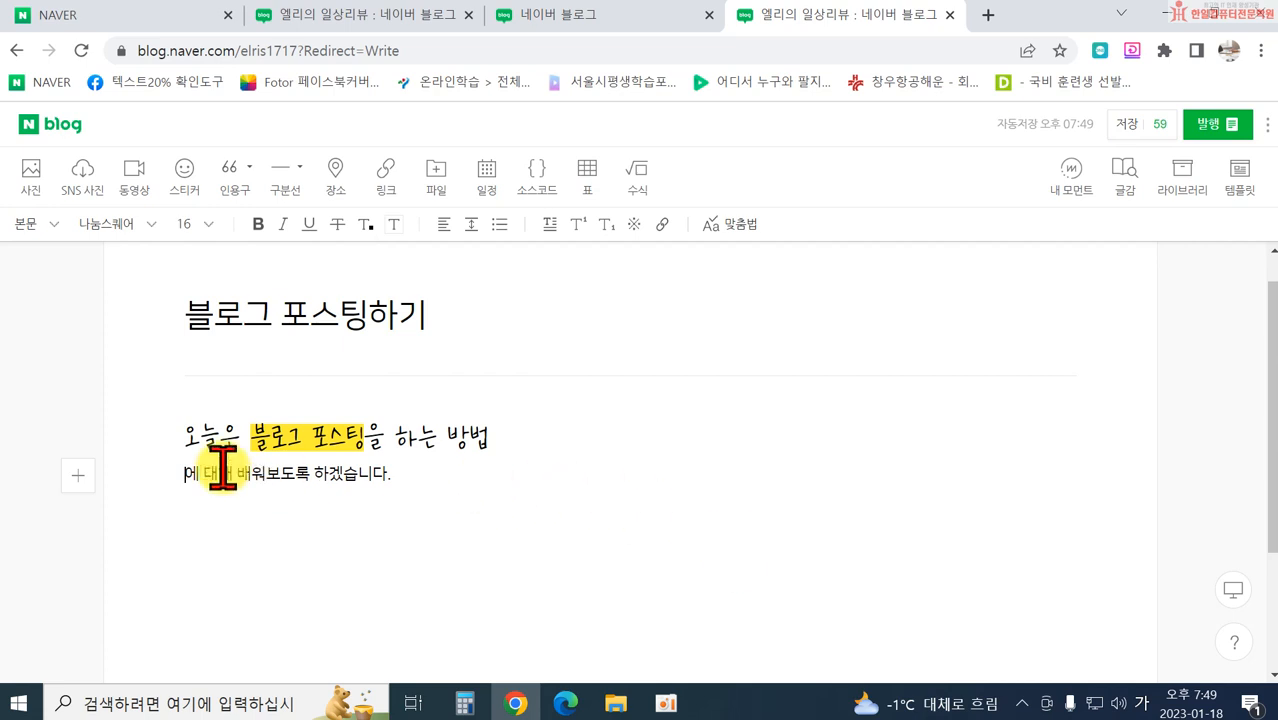
Step: Try a wider line spacing on all body text and return it to the original spacing
{"action": "left_click_drag", "start_coordinate": [120, 432], "coordinate": [262, 523]}
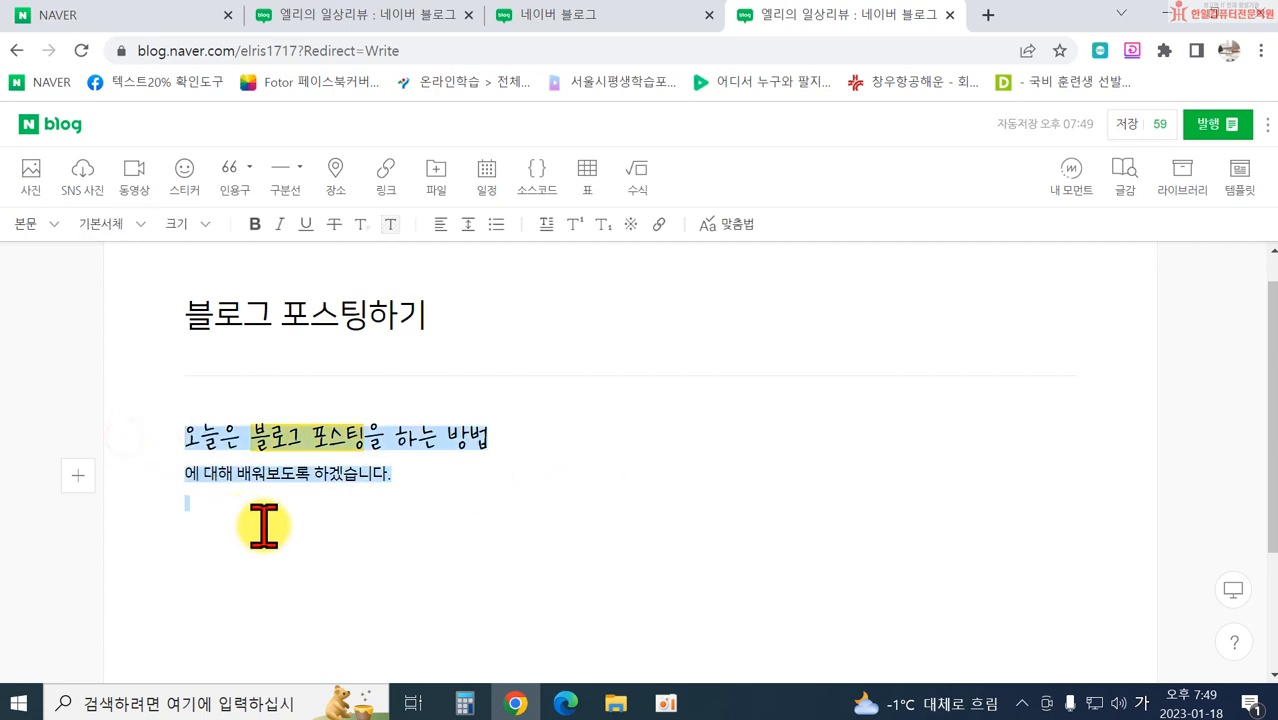
{"action": "left_click", "coordinate": [467, 224]}
{"action": "left_click", "coordinate": [462, 405]}
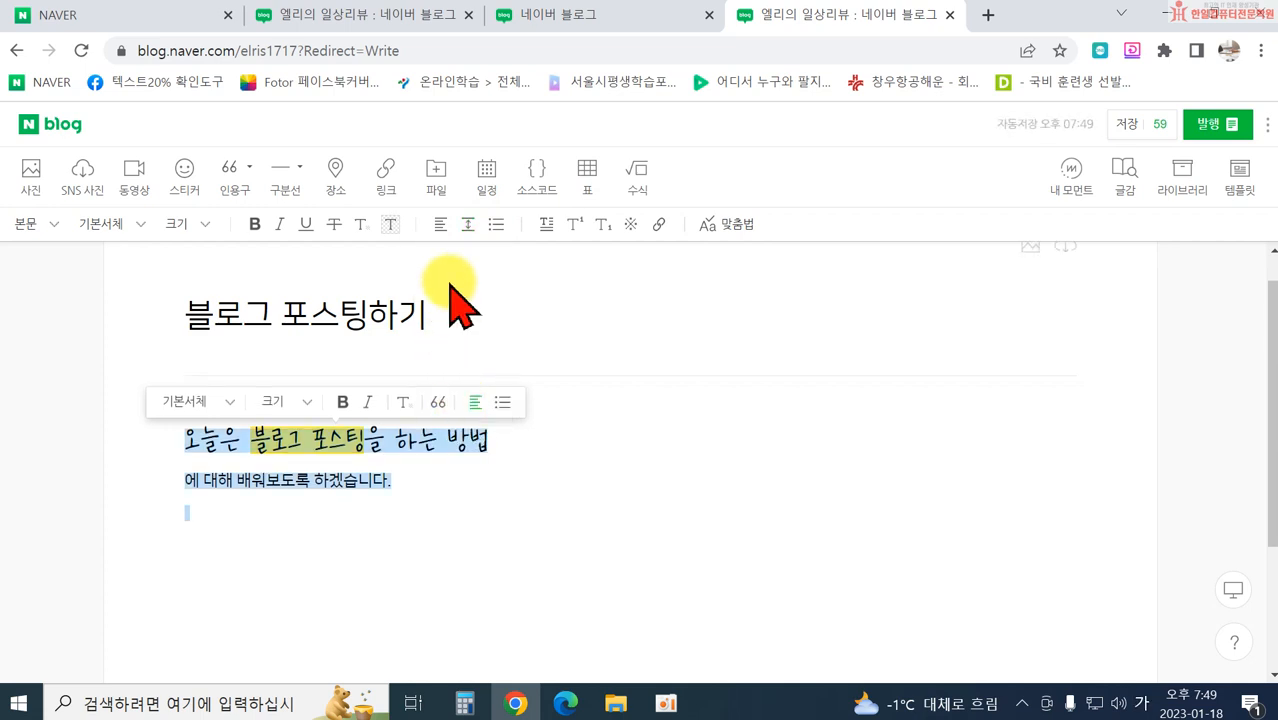
{"action": "left_click", "coordinate": [467, 225]}
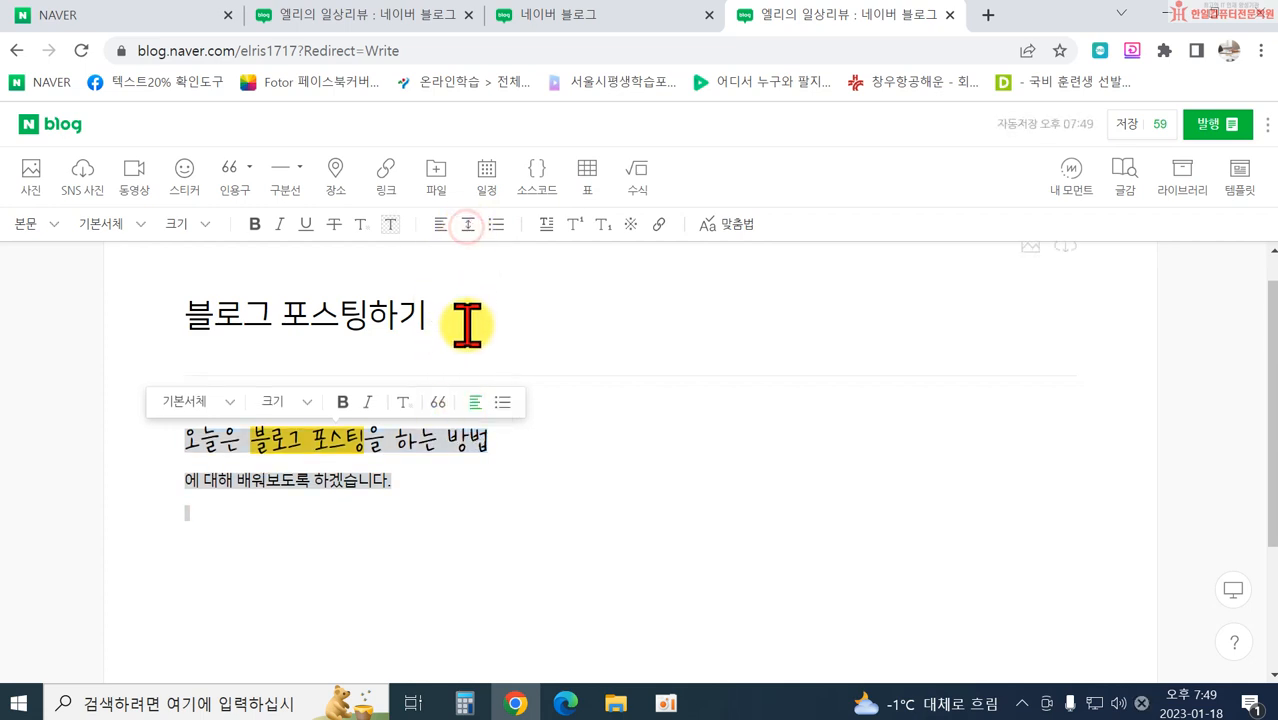
{"action": "left_click", "coordinate": [467, 224]}
{"action": "left_click", "coordinate": [467, 373]}
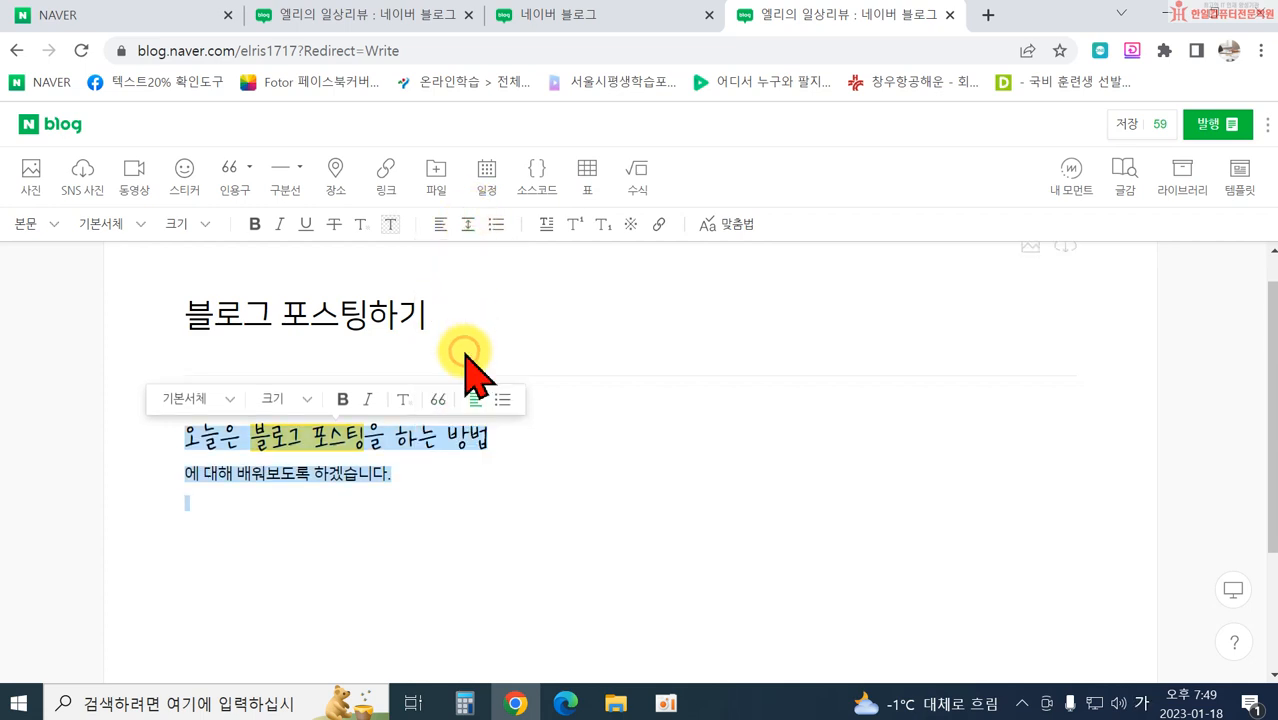
Step: Add the heading line "SNS의 종류" below the body sentence, separated by a blank line
{"action": "left_click", "coordinate": [531, 491]}
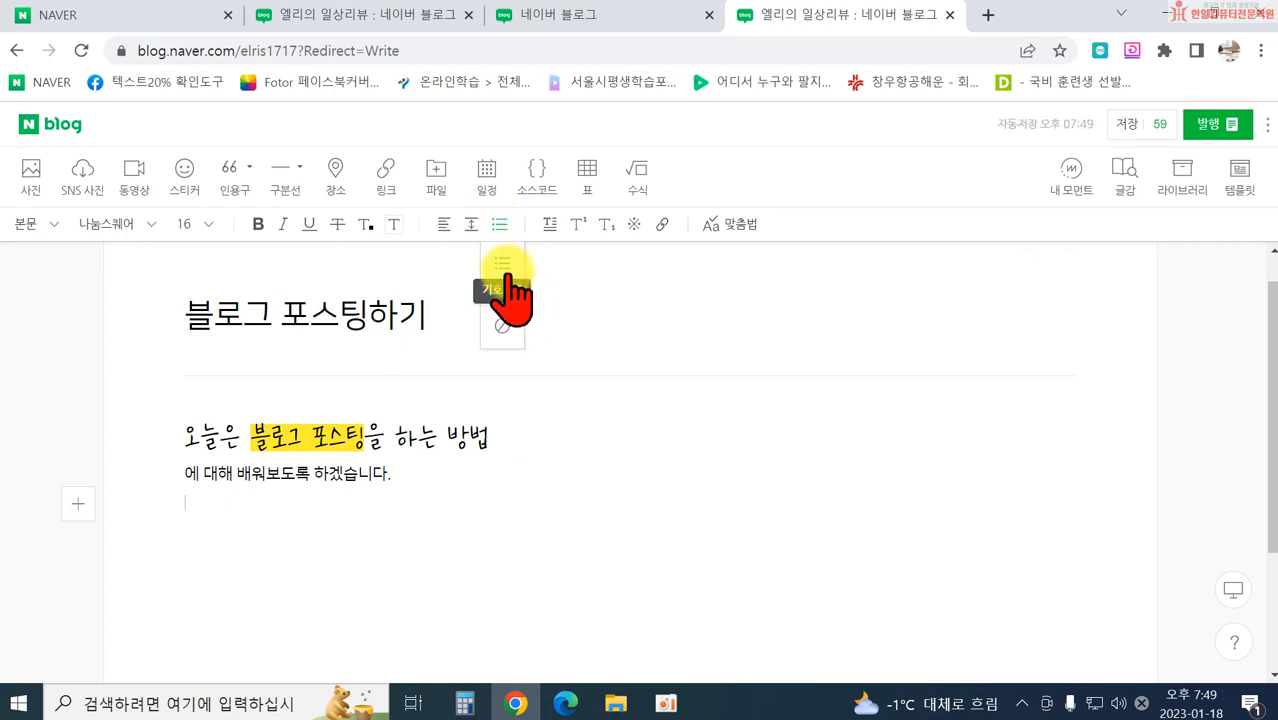
{"action": "scroll", "coordinate": [474, 497], "scroll_direction": "down", "scroll_amount": 1}
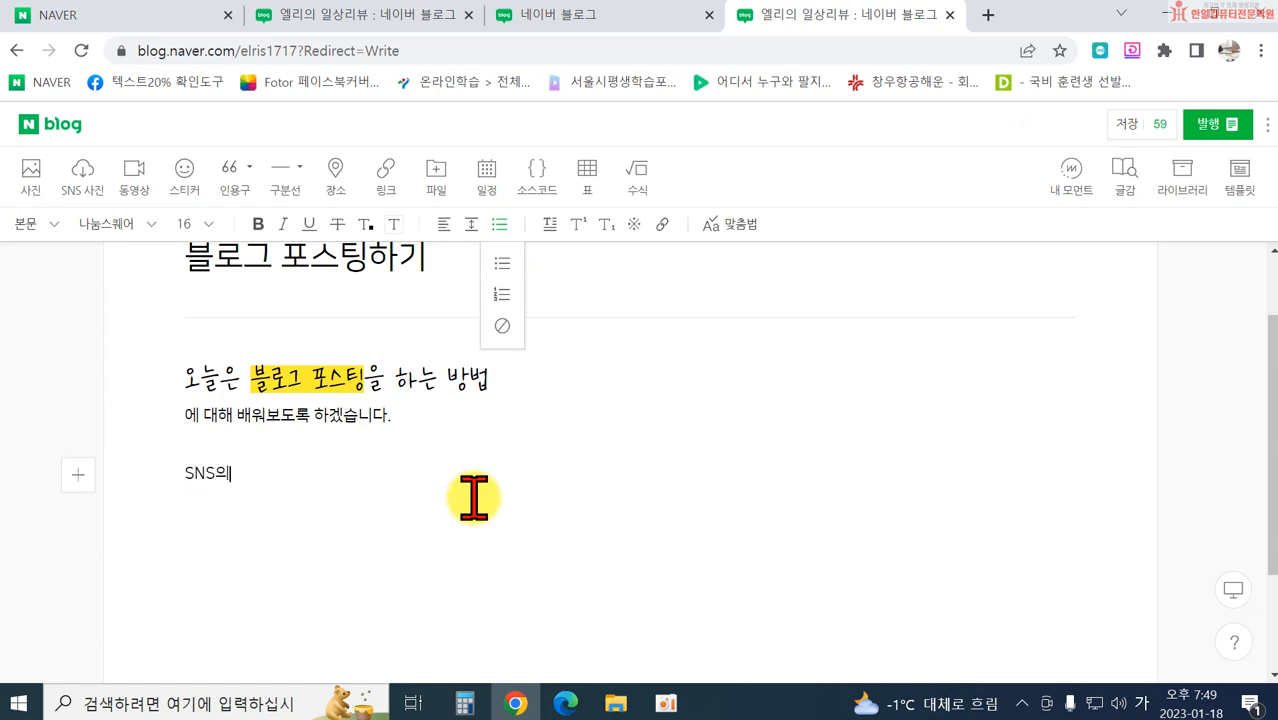
{"action": "key", "text": "Return"}
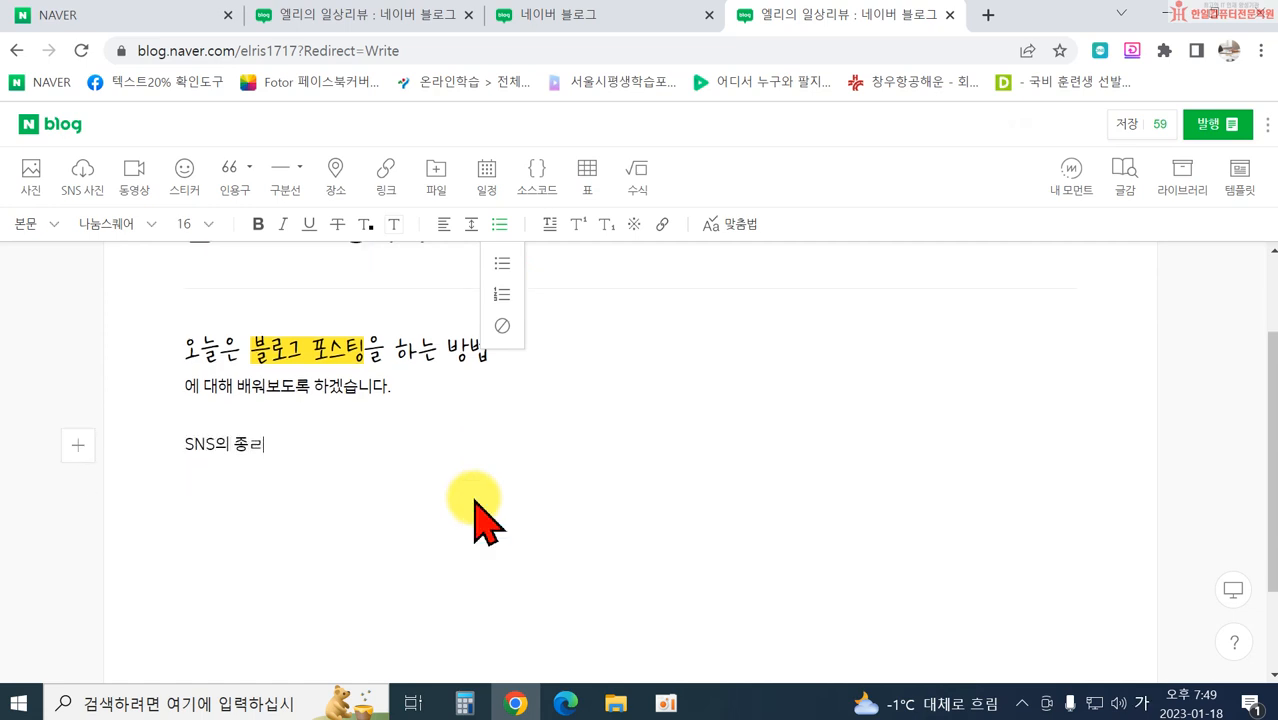
{"action": "key", "text": "Return"}
Step: Enter "블로그", "페이스북", "인스타그램" and "유튜브" on separate lines under "SNS의 종류"
{"action": "type", "text": "비"}
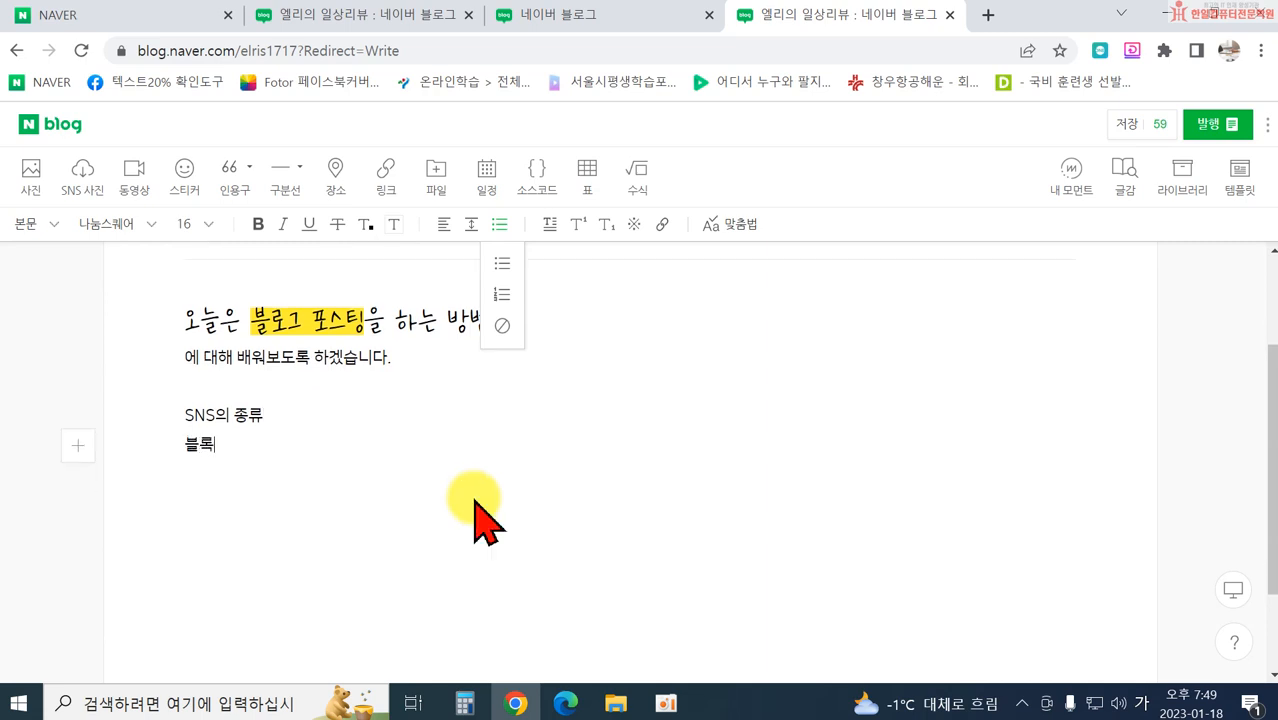
{"action": "type", "text": "그"}
{"action": "key", "text": "Return"}
{"action": "type", "text": "피이스북"}
{"action": "key", "text": "Return"}
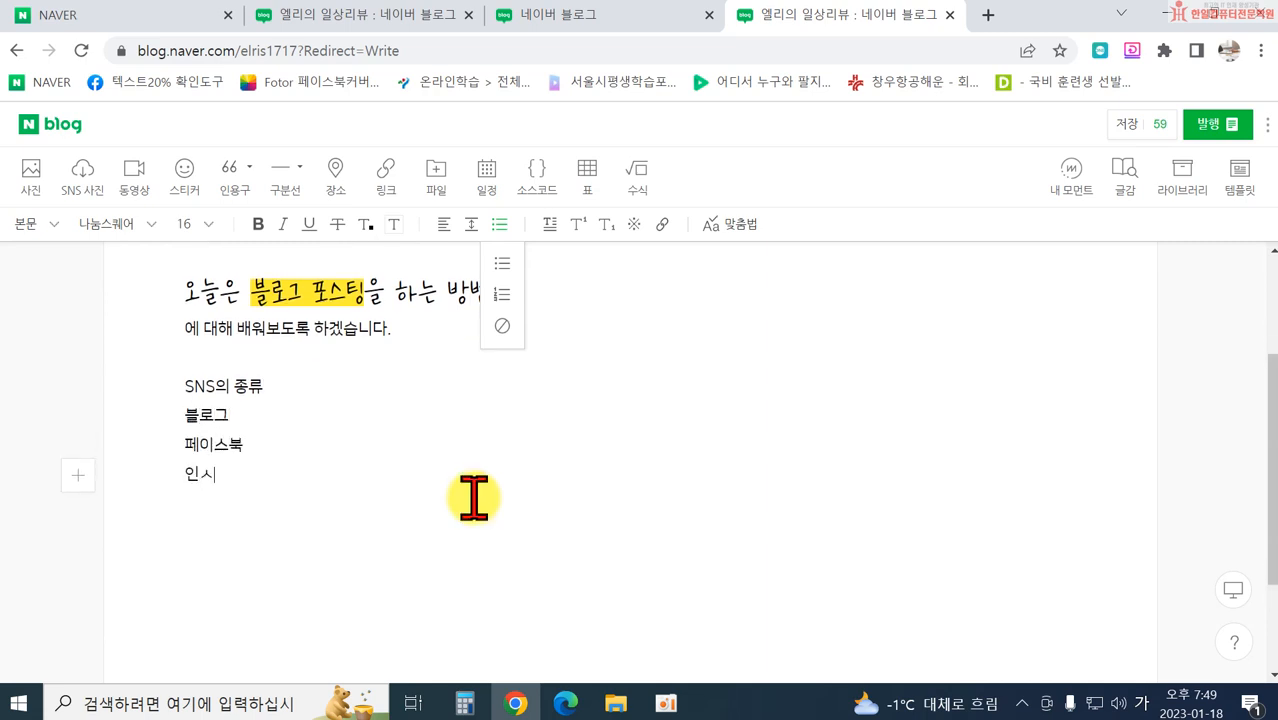
{"action": "type", "text": "인스타그래ㅁ"}
{"action": "key", "text": "Return"}
{"action": "type", "text": "위"}
{"action": "type", "text": "튜브"}
{"action": "key", "text": "Return"}
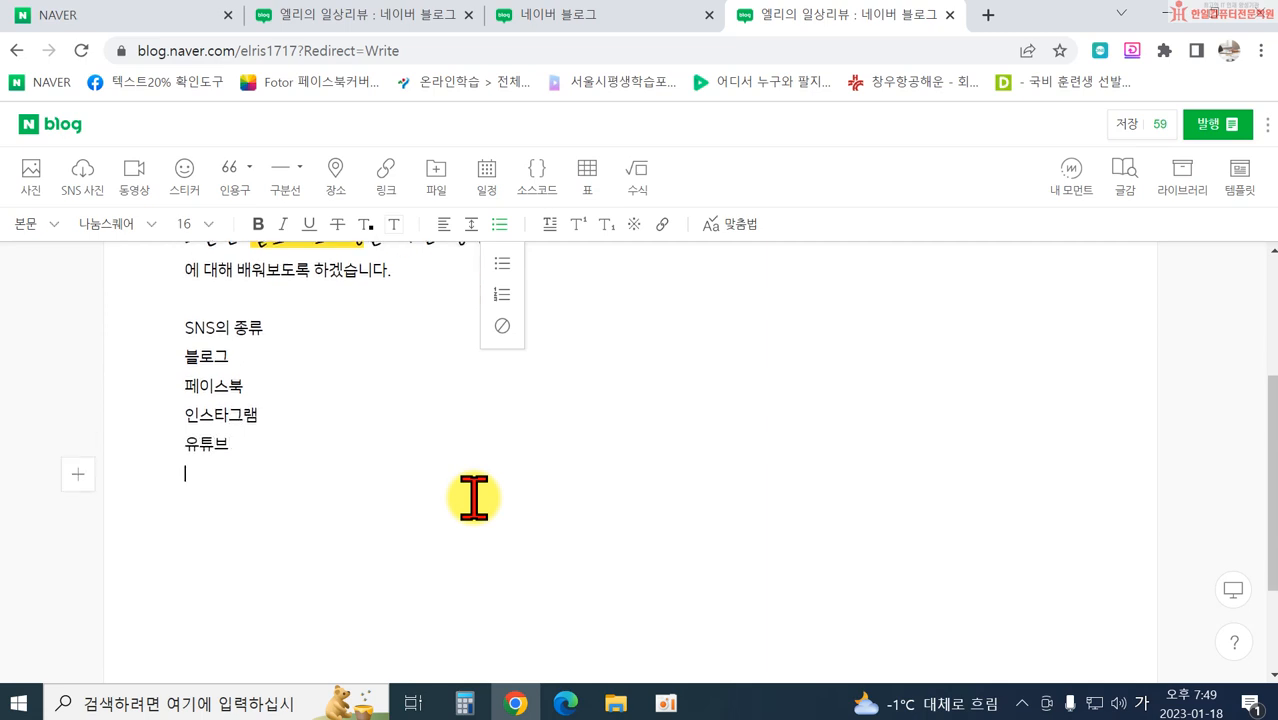
Step: Try formatting the four lines from "블로그" to "유튜브" as a bulleted list
{"action": "scroll", "coordinate": [473, 497], "scroll_direction": "up", "scroll_amount": 2}
{"action": "left_click_drag", "start_coordinate": [183, 560], "coordinate": [264, 640]}
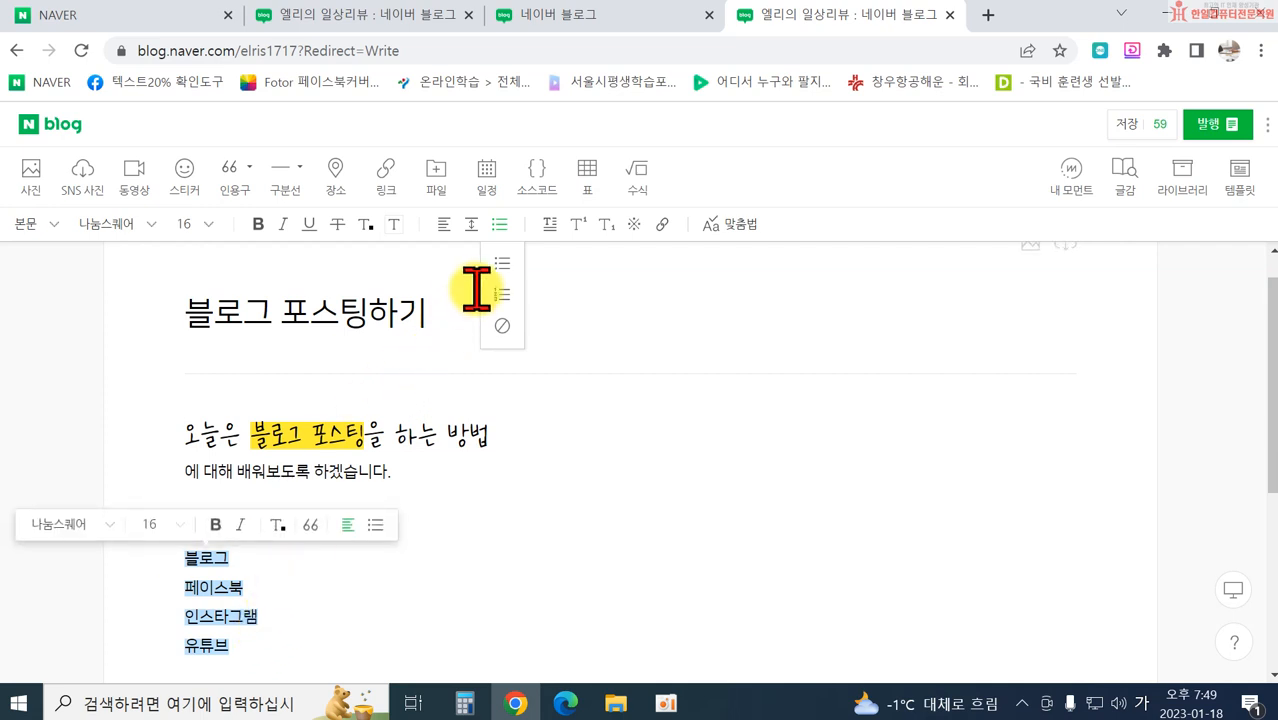
{"action": "left_click", "coordinate": [504, 266]}
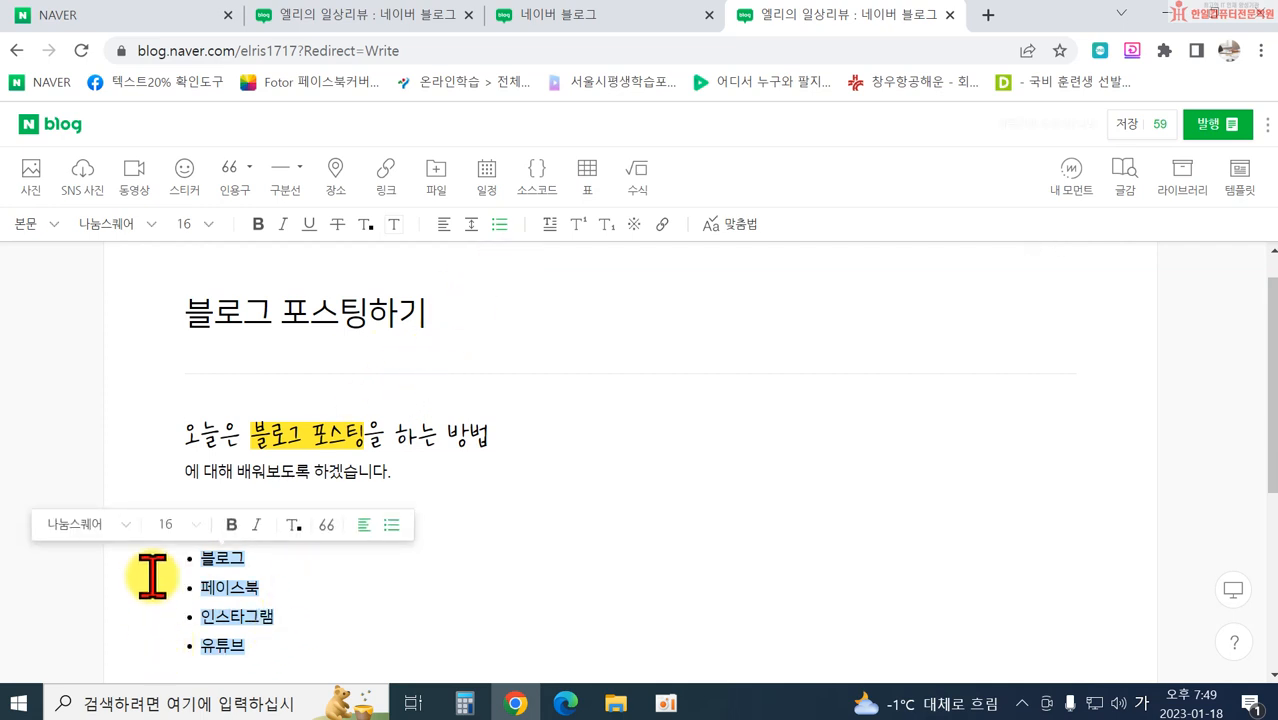
{"action": "left_click", "coordinate": [381, 618]}
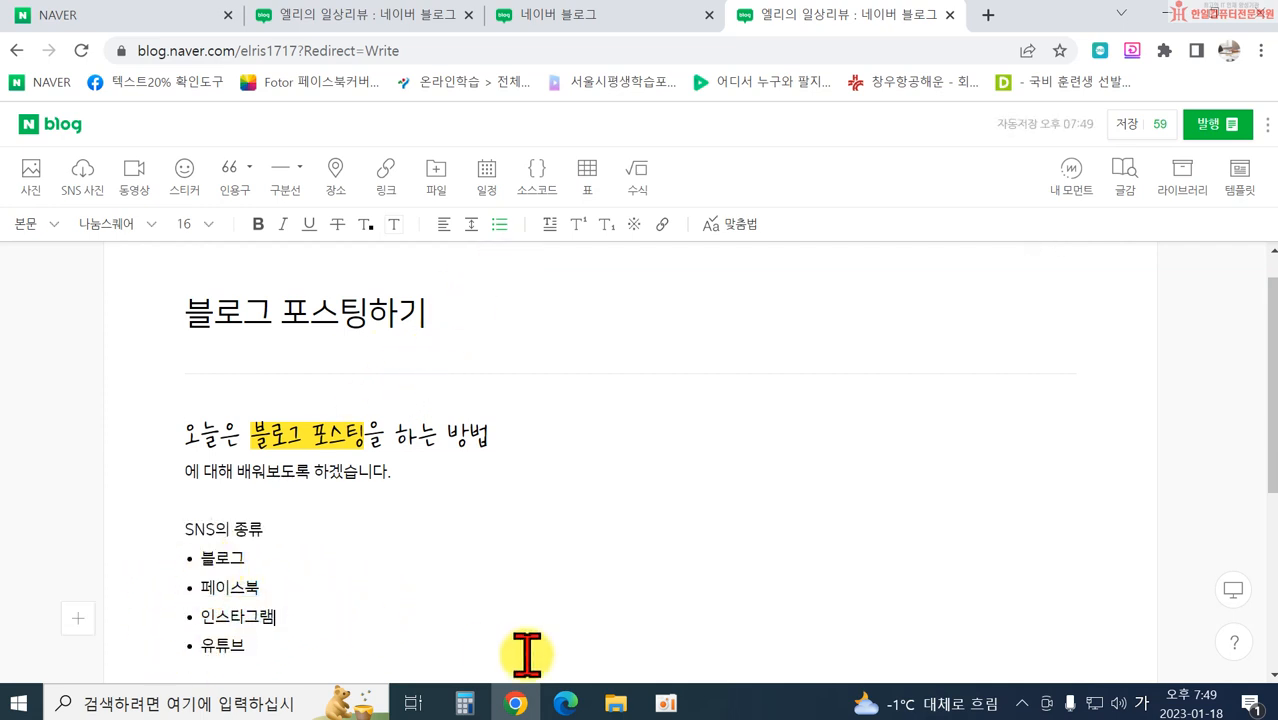
Step: Try numbering in place of bullets on the four lines from "블로그" to "유튜브"
{"action": "left_click_drag", "start_coordinate": [197, 557], "coordinate": [291, 647]}
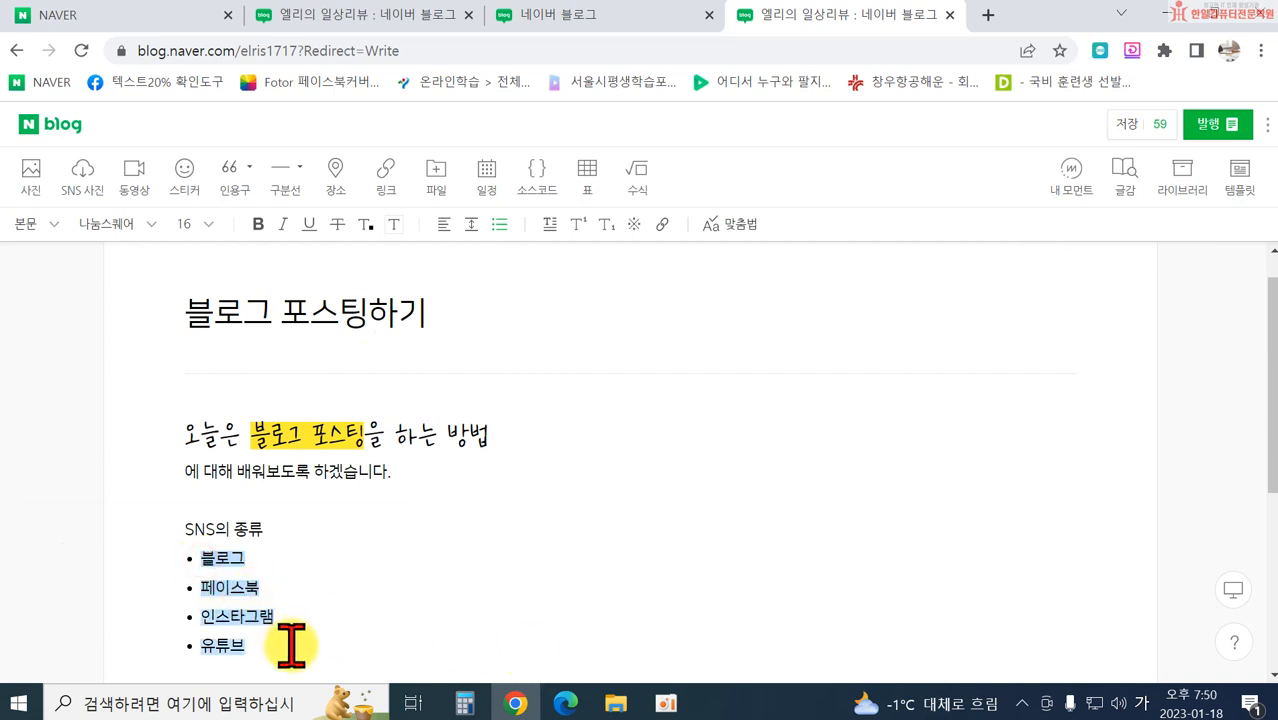
{"action": "left_click", "coordinate": [498, 224]}
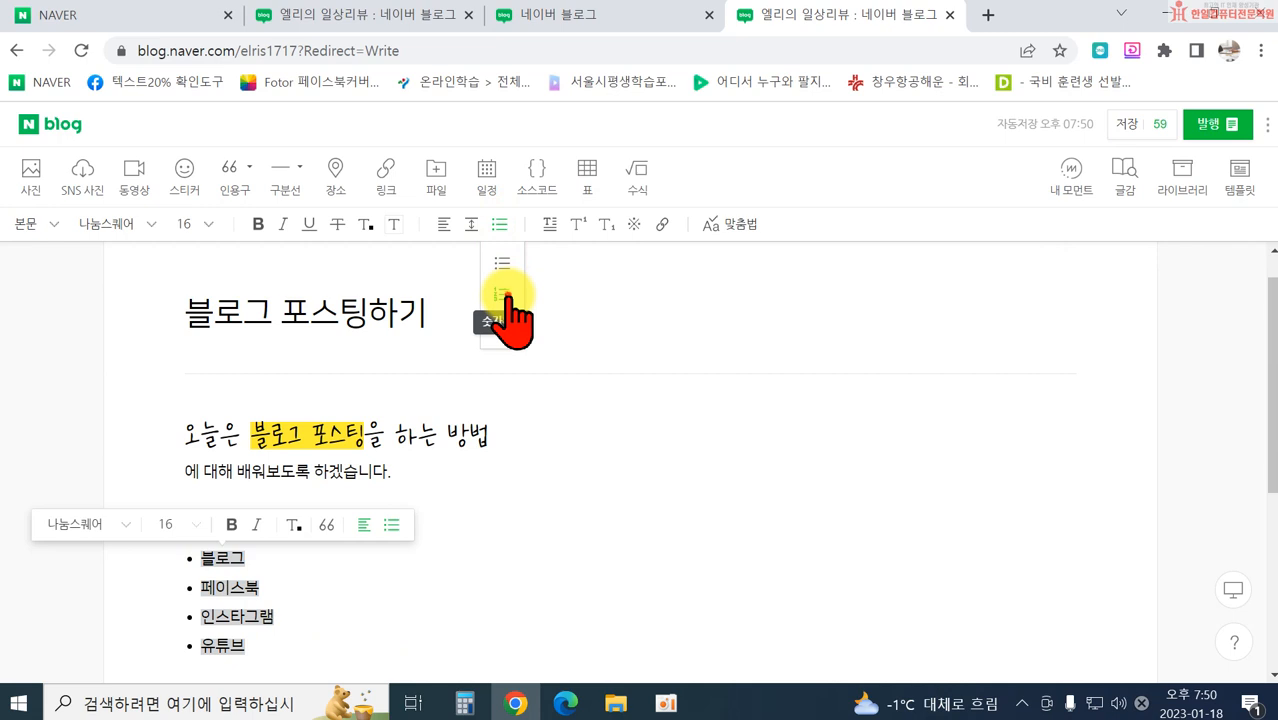
{"action": "left_click", "coordinate": [502, 295]}
{"action": "left_click", "coordinate": [582, 510]}
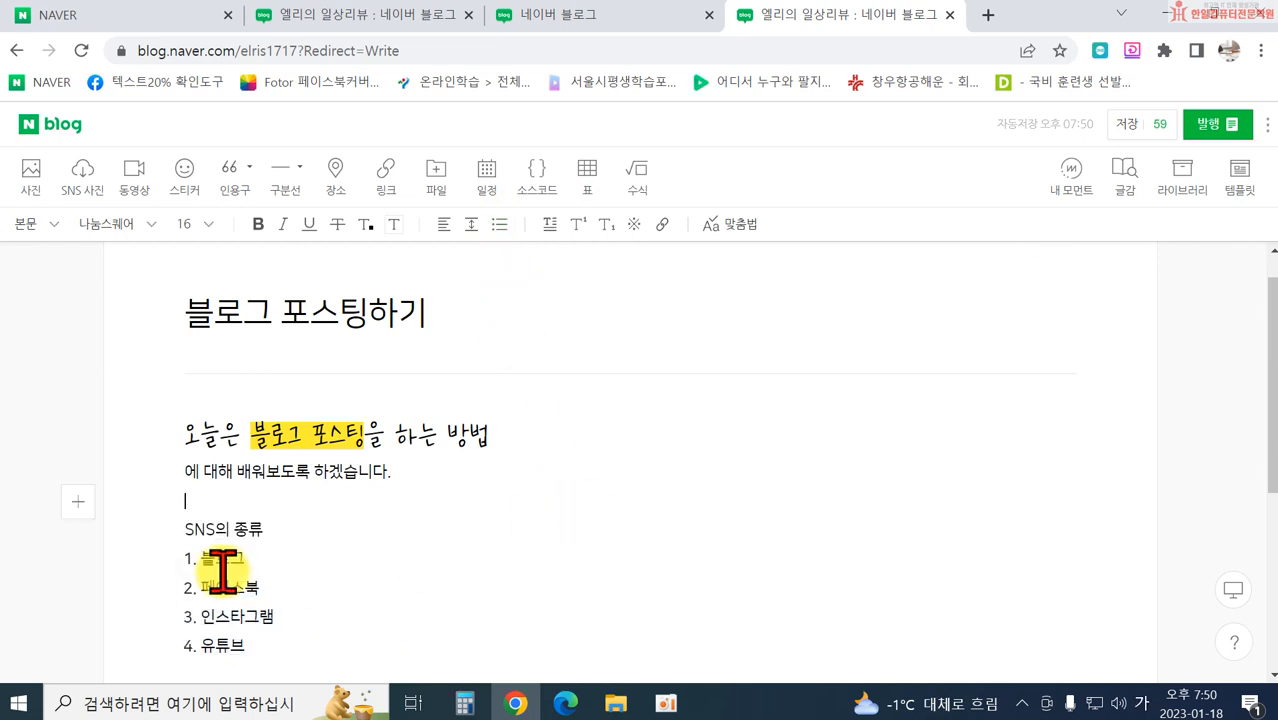
Step: Remove the list formatting from the four lines "블로그" to "유튜브"
{"action": "left_click_drag", "start_coordinate": [200, 557], "coordinate": [258, 648]}
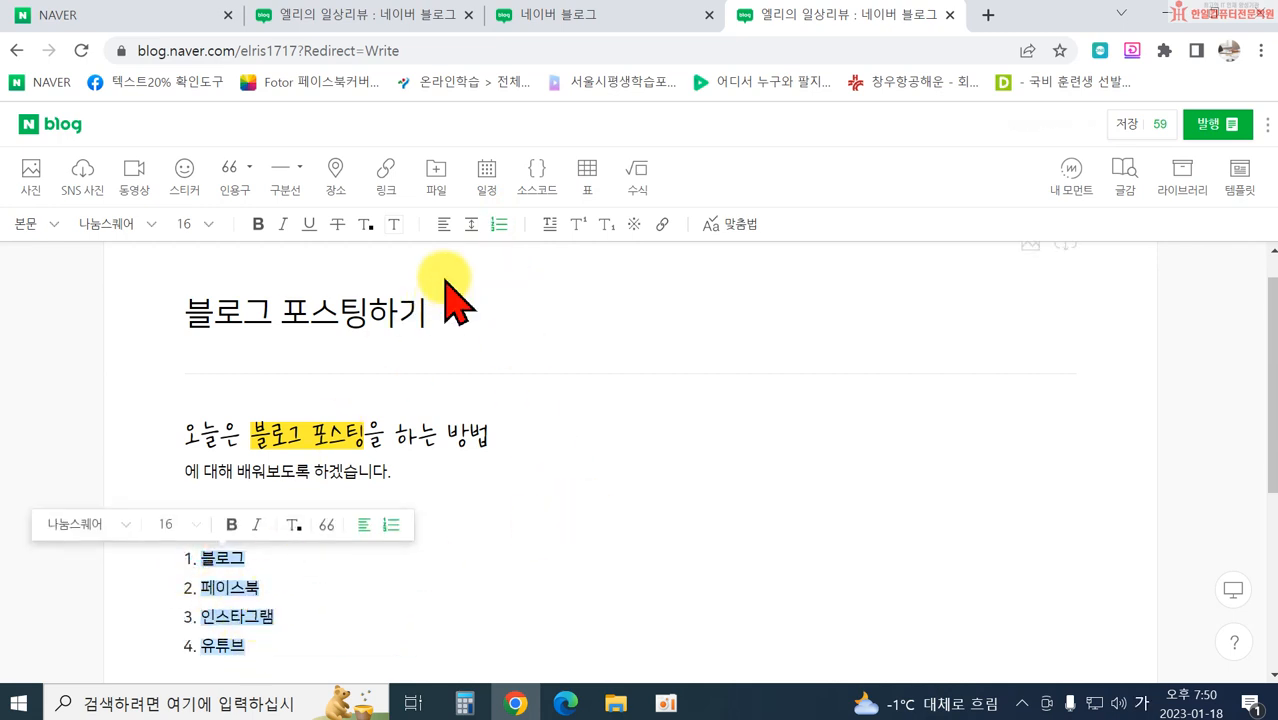
{"action": "left_click", "coordinate": [498, 224]}
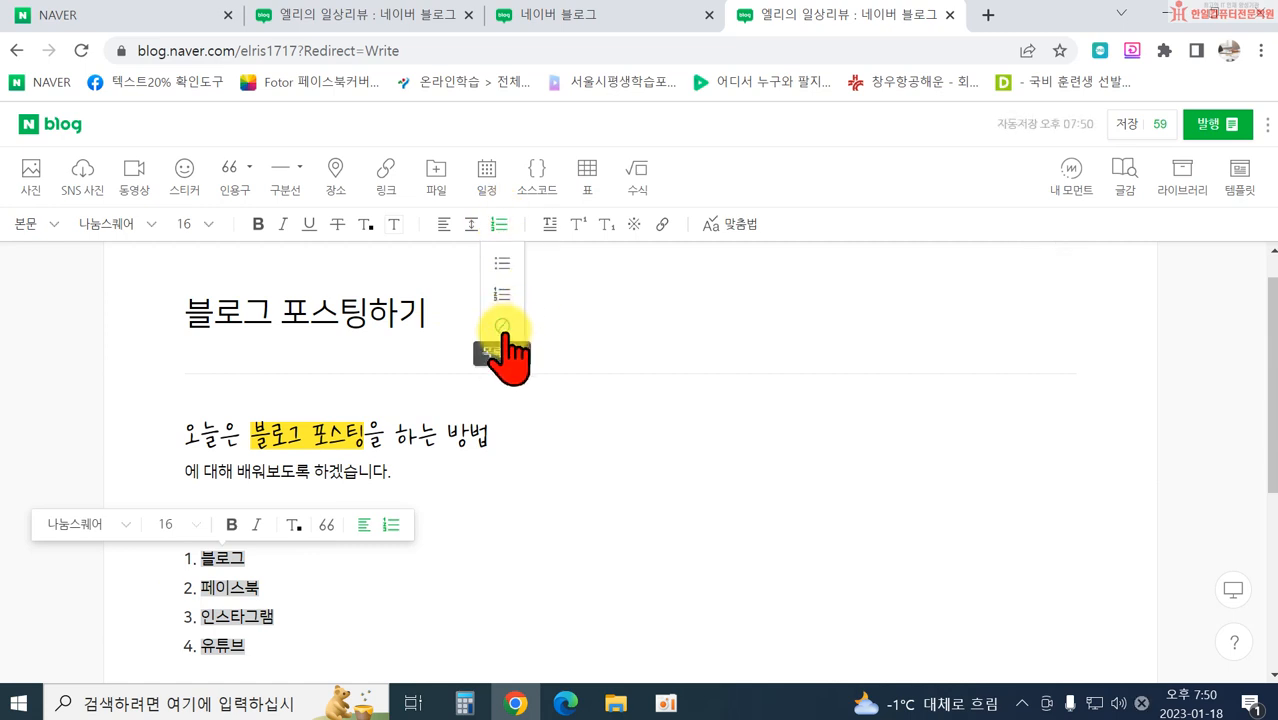
{"action": "left_click", "coordinate": [502, 326]}
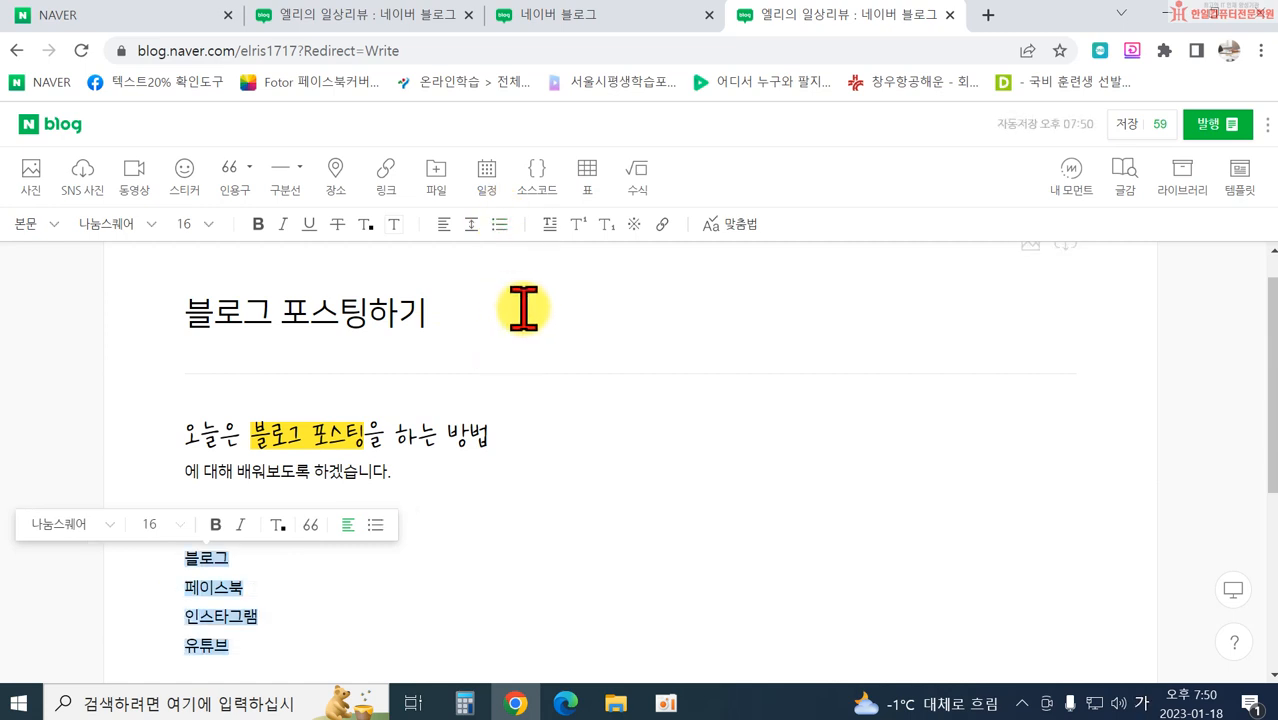
{"action": "left_click", "coordinate": [546, 522]}
Step: Try a drop cap on the paragraph starting with "오늘은" and turn it off again
{"action": "left_click", "coordinate": [223, 433]}
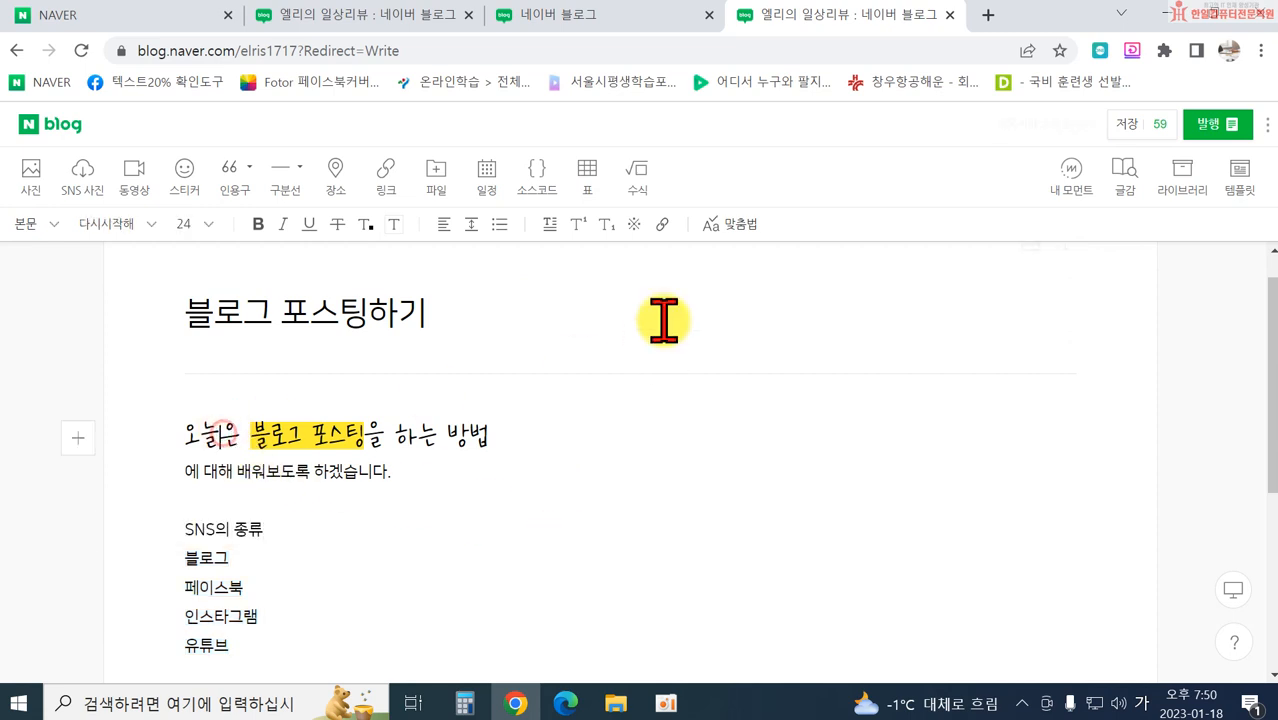
{"action": "left_click", "coordinate": [554, 224]}
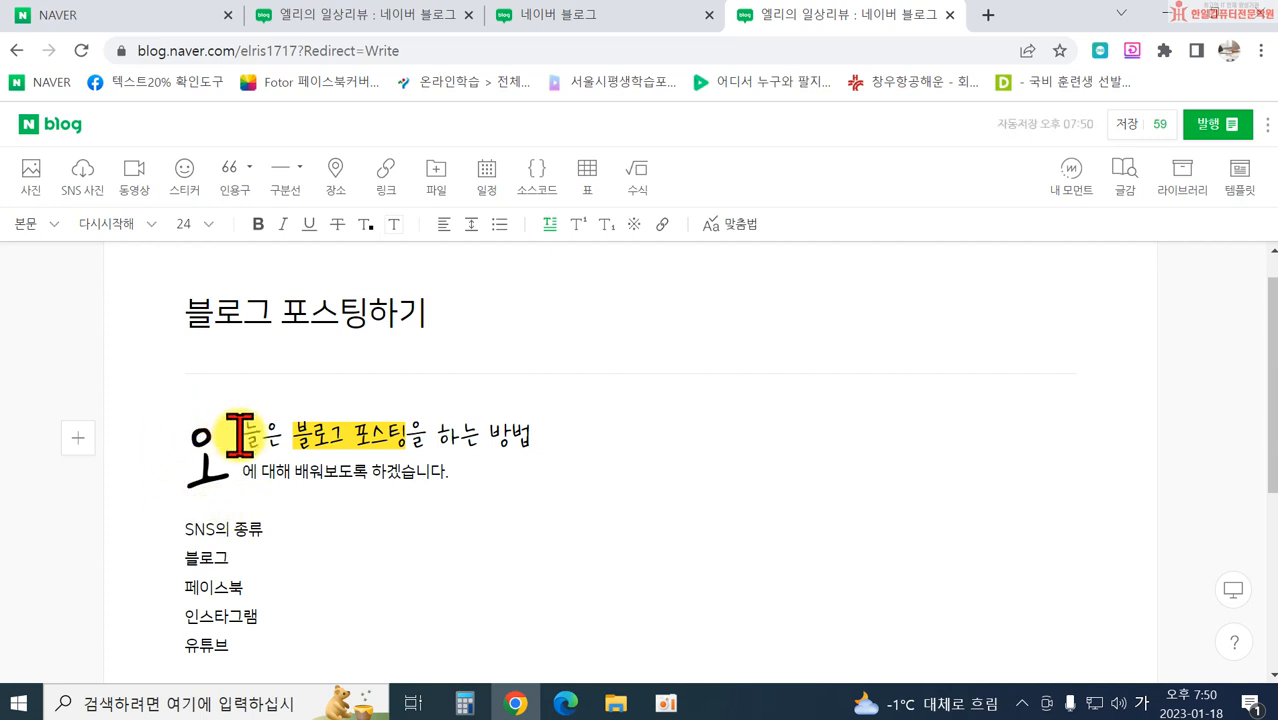
{"action": "left_click", "coordinate": [549, 226]}
{"action": "left_click", "coordinate": [549, 226]}
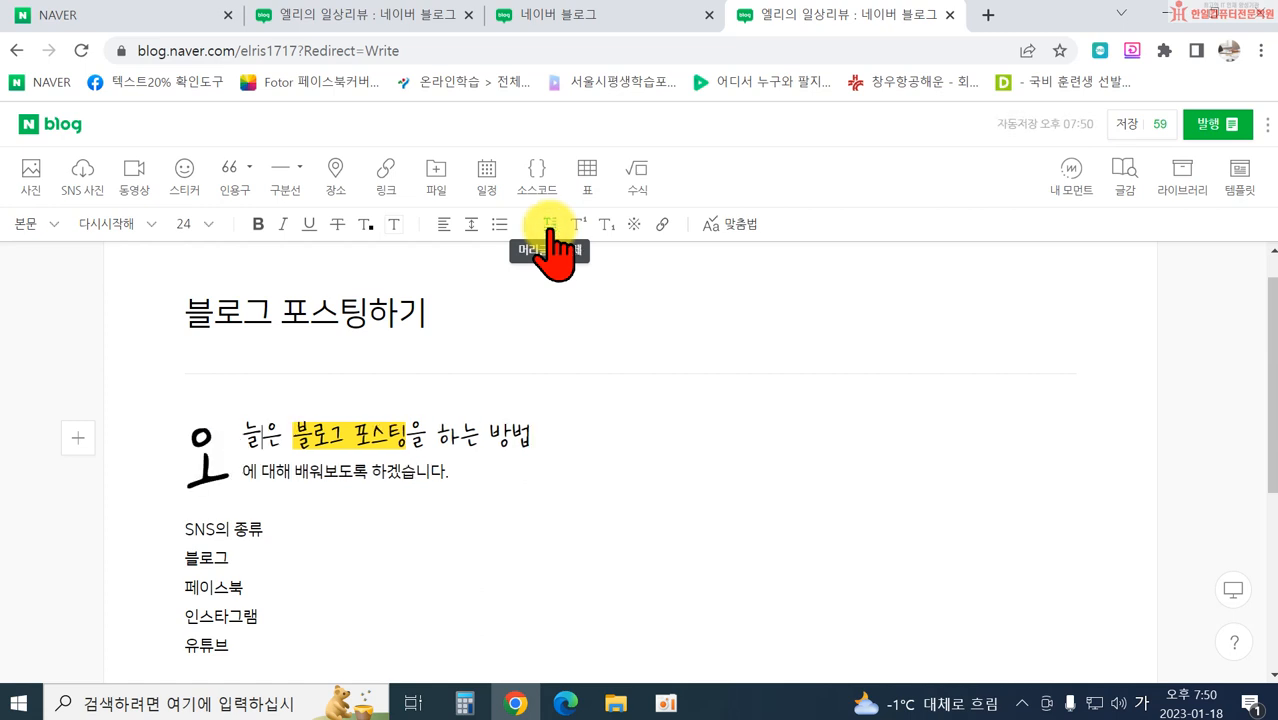
{"action": "left_click", "coordinate": [549, 226]}
{"action": "left_click", "coordinate": [549, 226]}
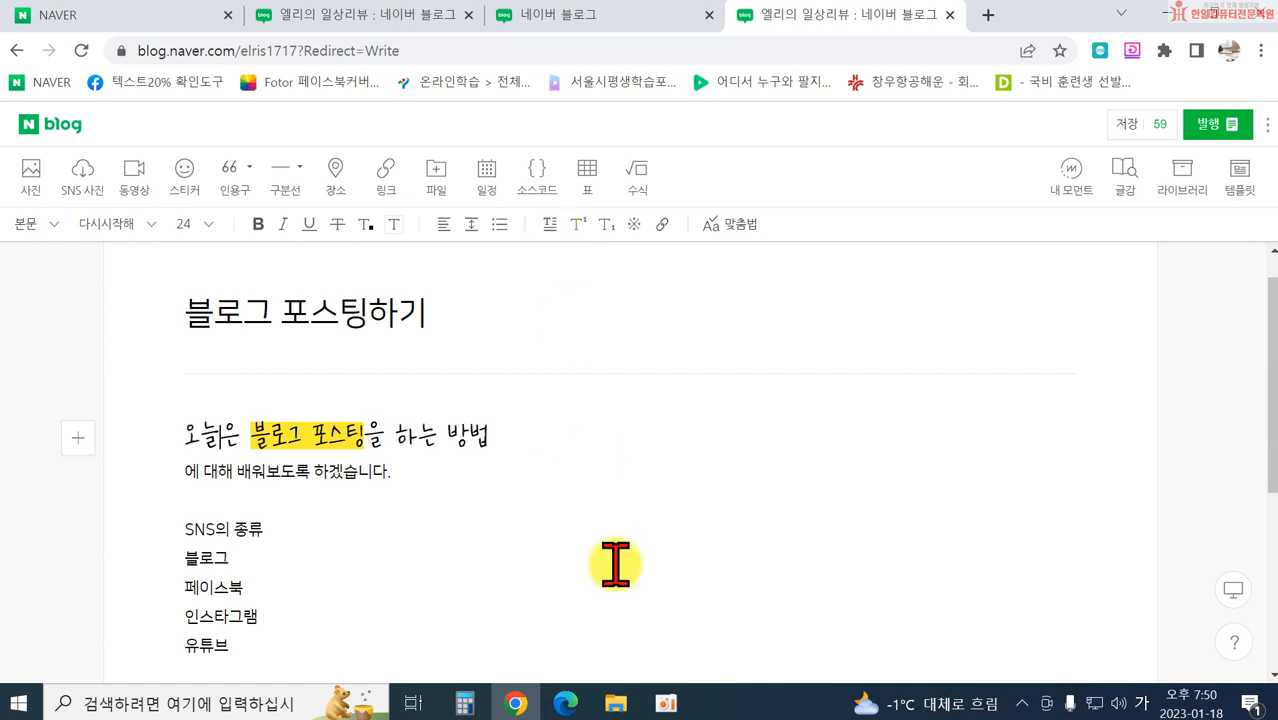
Step: Write "2cm2" below the SNS list, try subscript on its final 2 and set that digit as superscript
{"action": "scroll", "coordinate": [456, 571], "scroll_direction": "down", "scroll_amount": 3}
{"action": "left_click", "coordinate": [289, 435]}
{"action": "scroll", "coordinate": [318, 372], "scroll_direction": "up", "scroll_amount": 1}
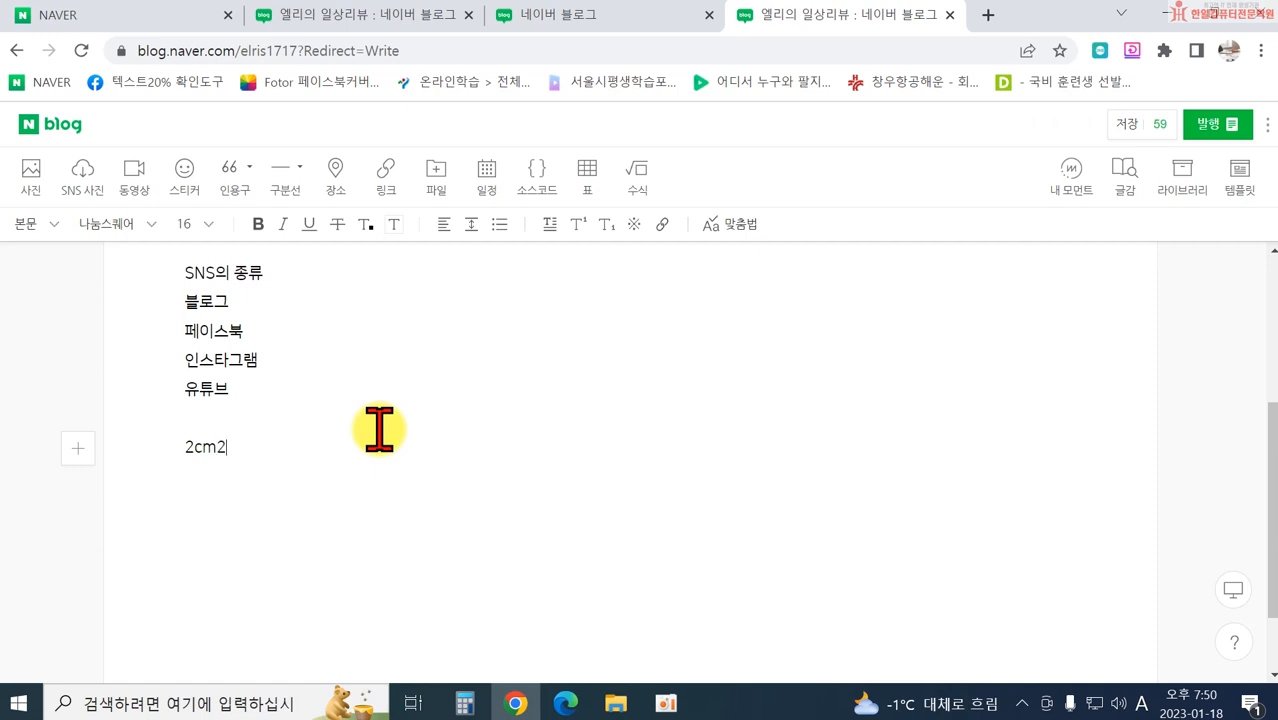
{"action": "left_click_drag", "start_coordinate": [227, 447], "coordinate": [215, 446]}
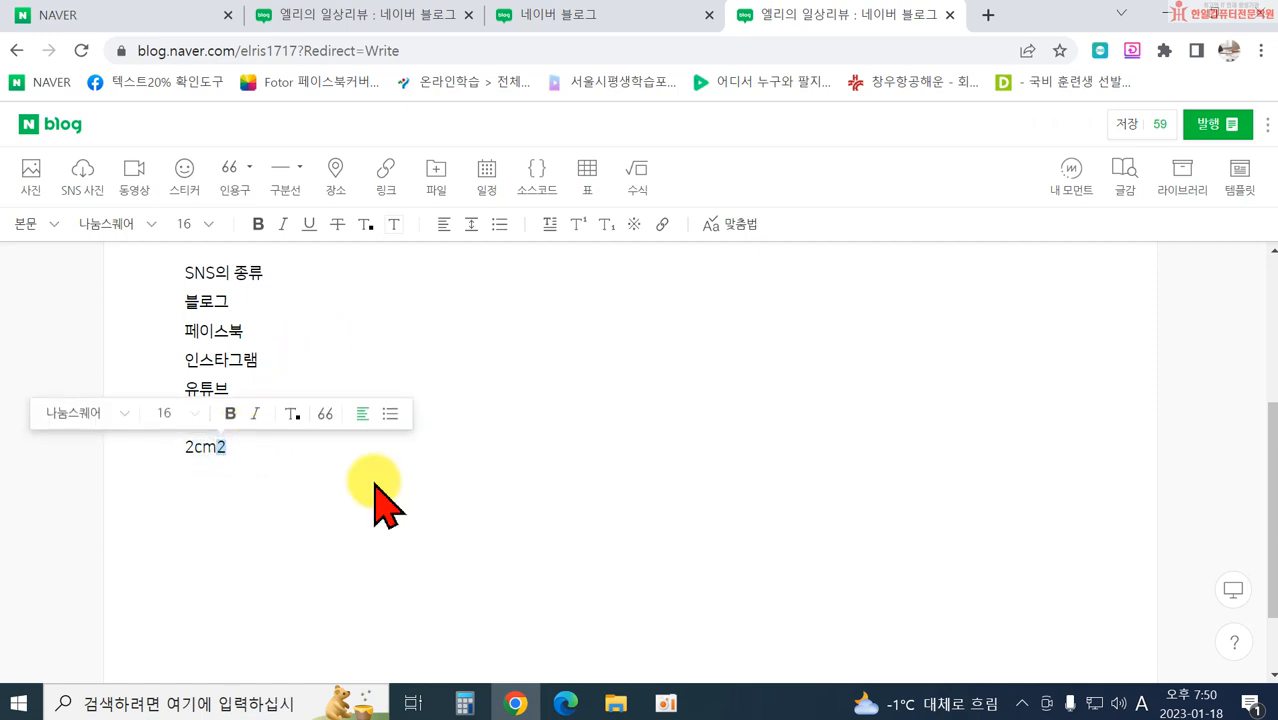
{"action": "left_click", "coordinate": [579, 224]}
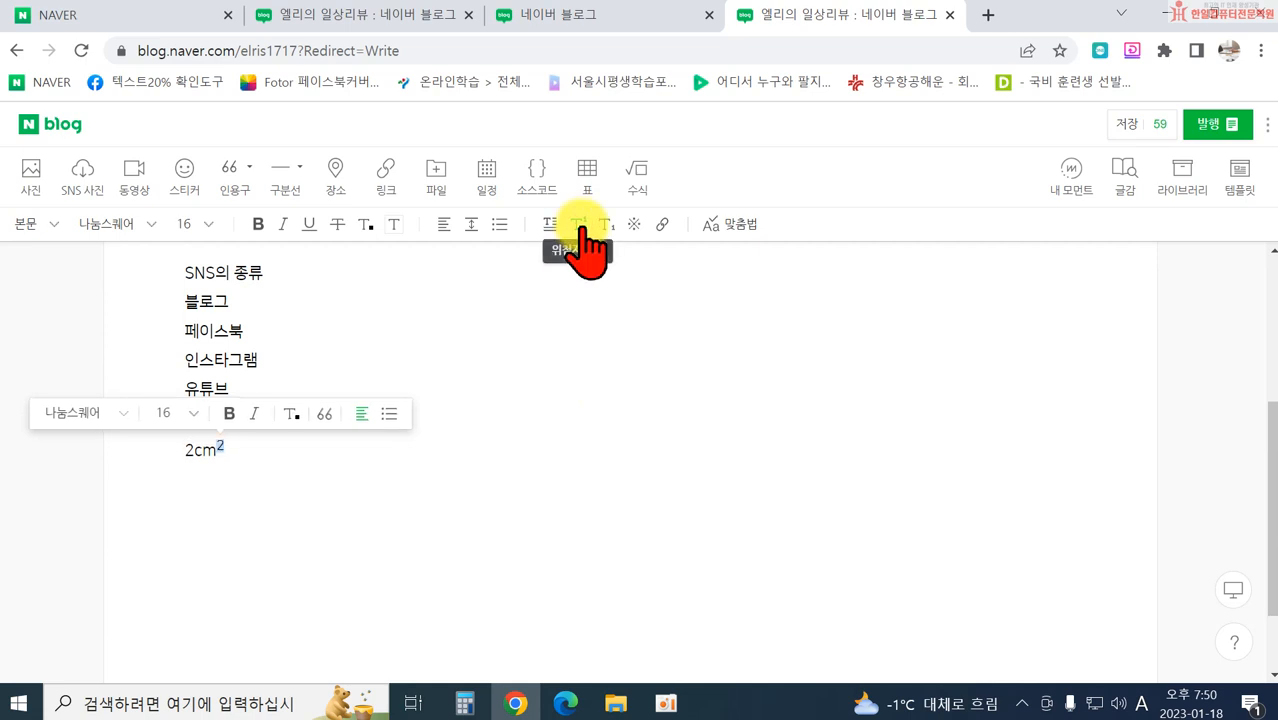
{"action": "left_click", "coordinate": [612, 226]}
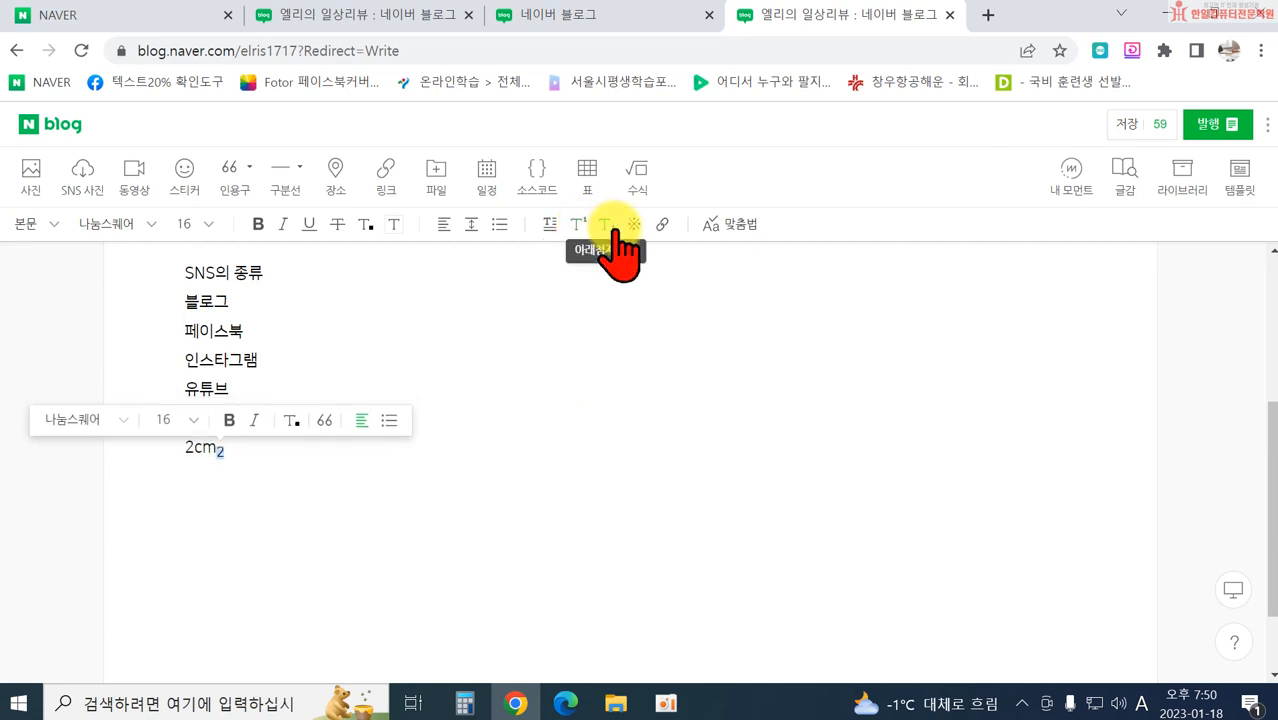
{"action": "left_click", "coordinate": [581, 224]}
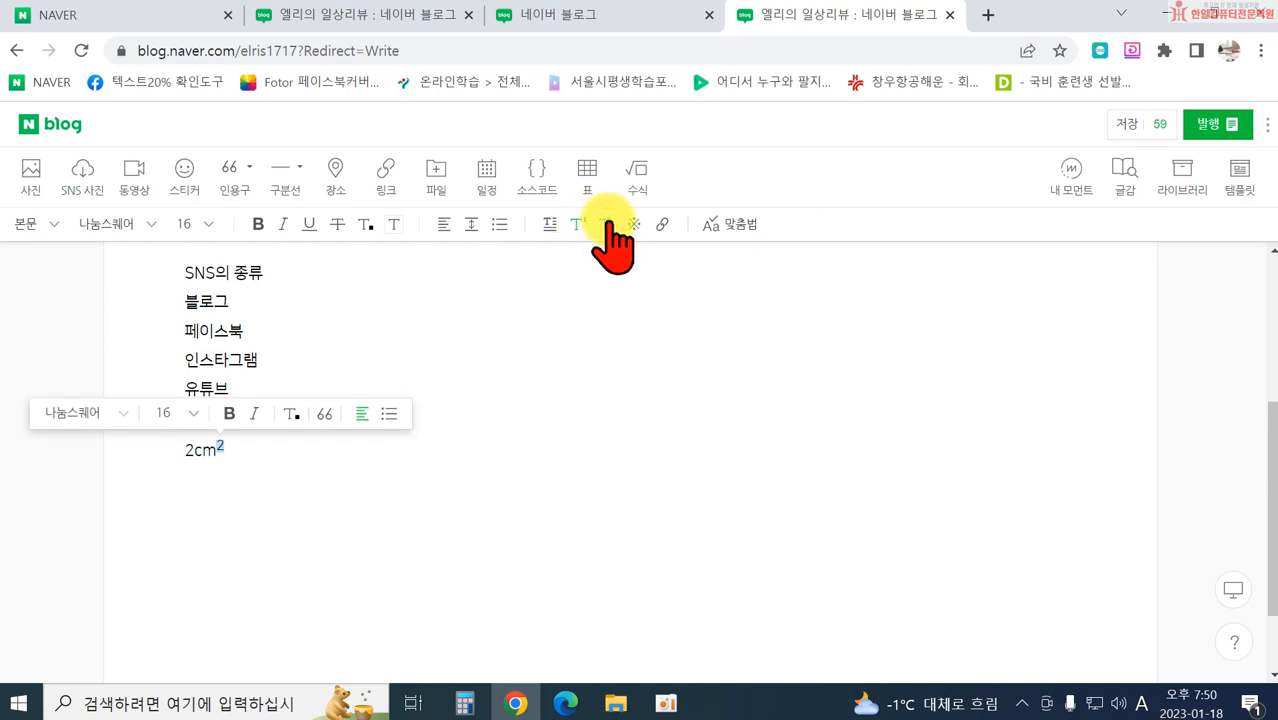
Step: Insert the special character "◆" on a new line below "2cm²" and close the symbol picker
{"action": "left_click", "coordinate": [329, 452]}
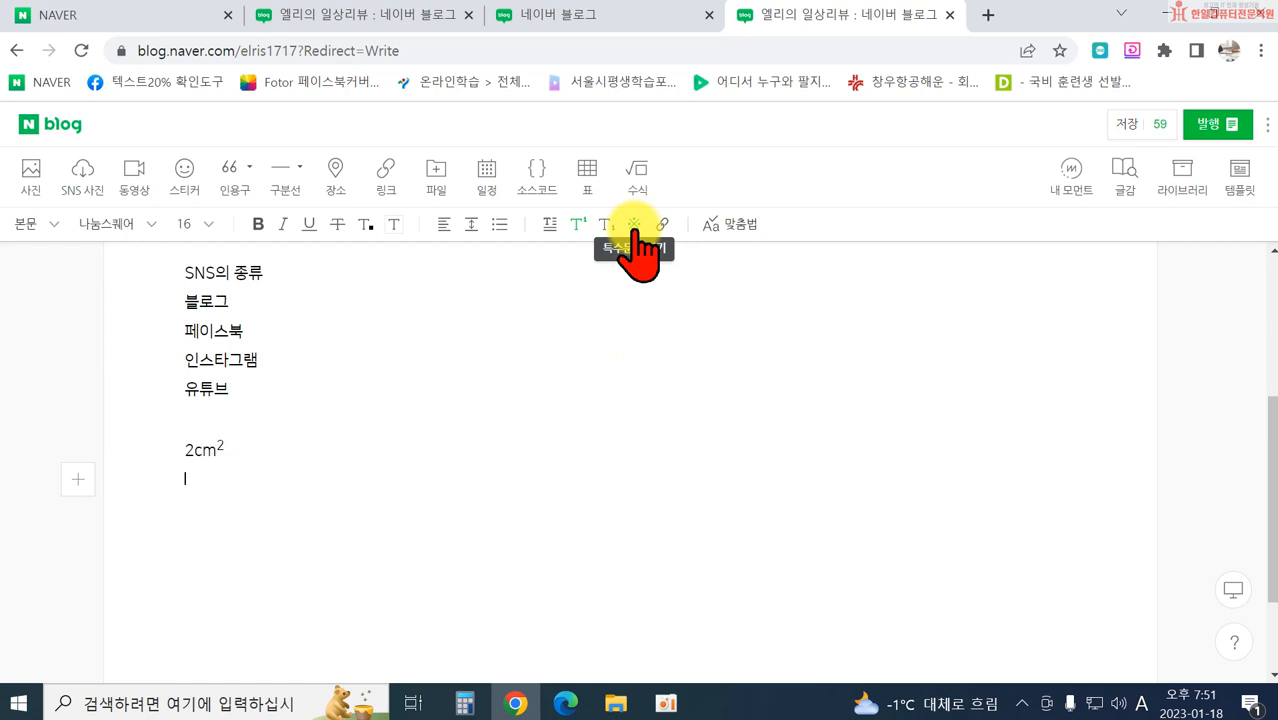
{"action": "left_click", "coordinate": [634, 226]}
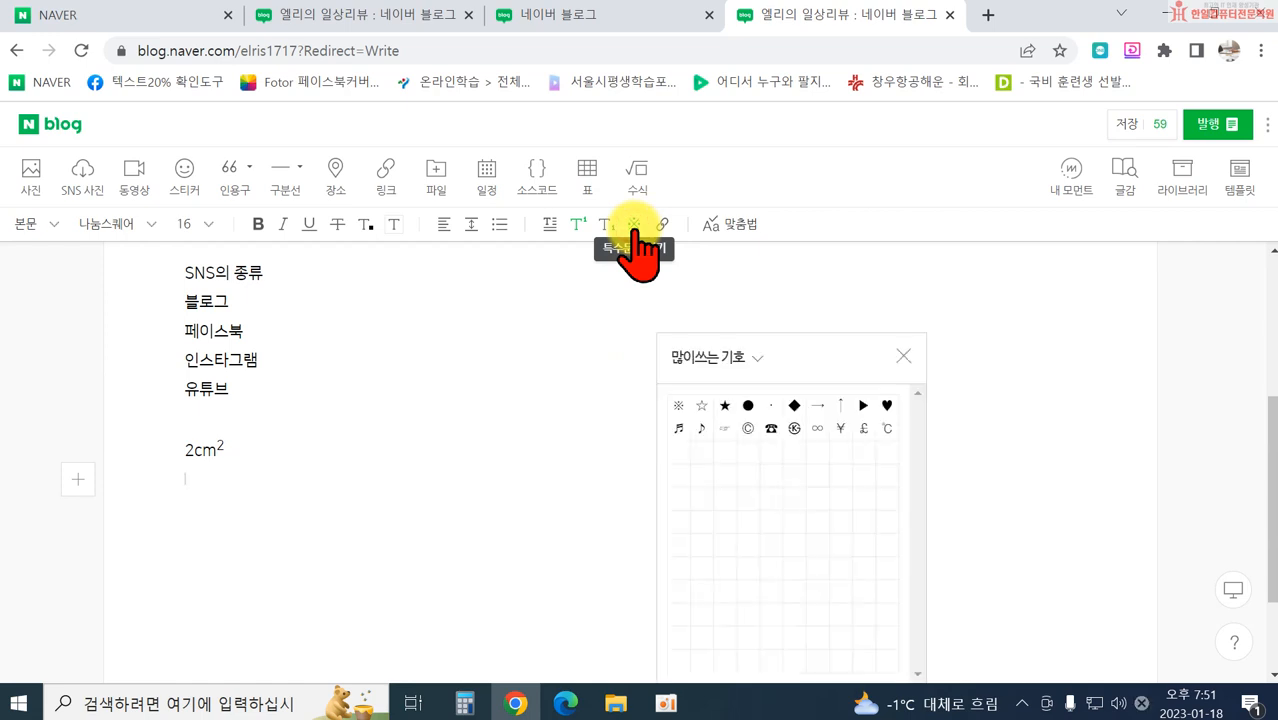
{"action": "left_click", "coordinate": [794, 405]}
{"action": "left_click", "coordinate": [523, 430]}
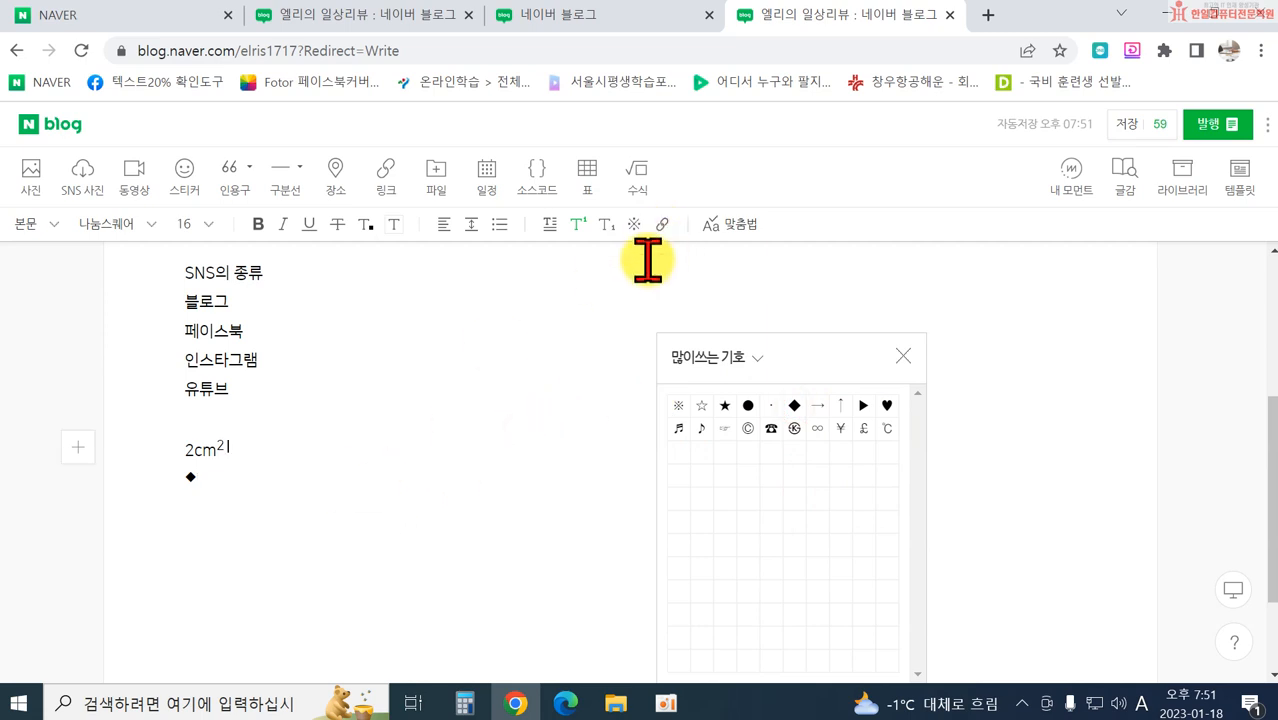
{"action": "key", "text": "Down"}
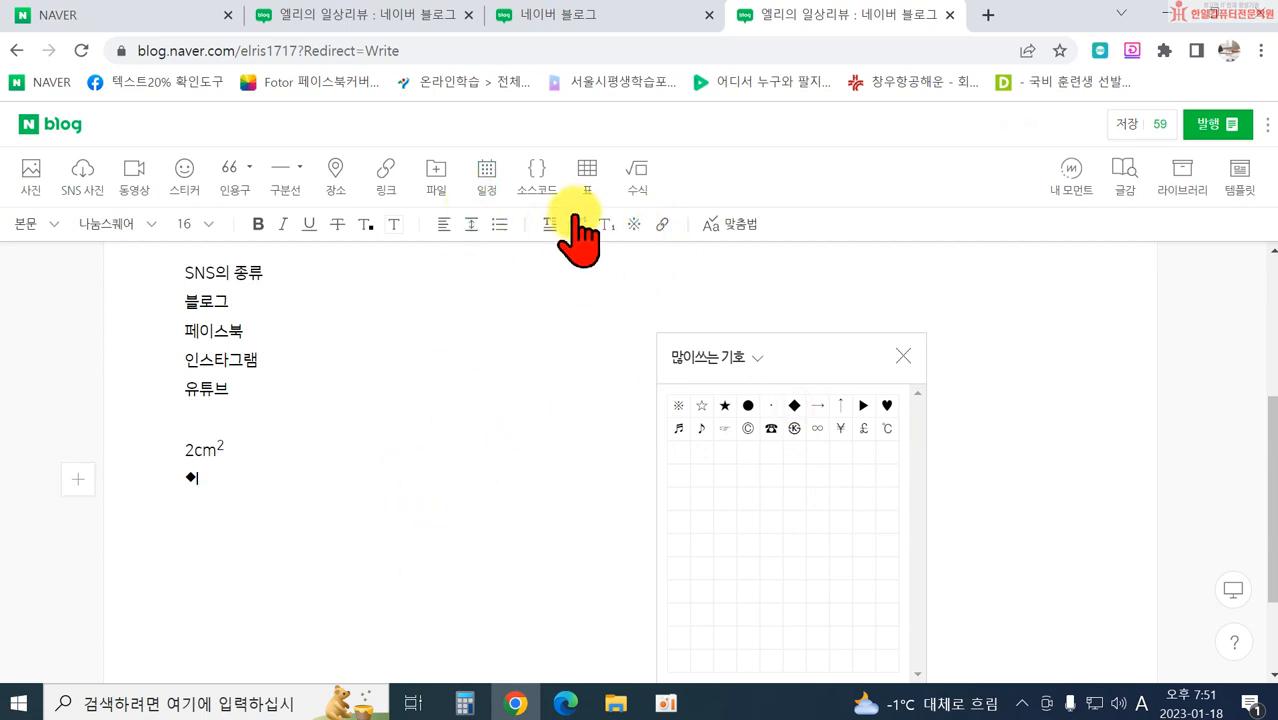
{"action": "left_click", "coordinate": [903, 356]}
Step: Link the word "블로그" in the SNS list to Naver's web address
{"action": "scroll", "coordinate": [440, 370], "scroll_direction": "up", "scroll_amount": 2}
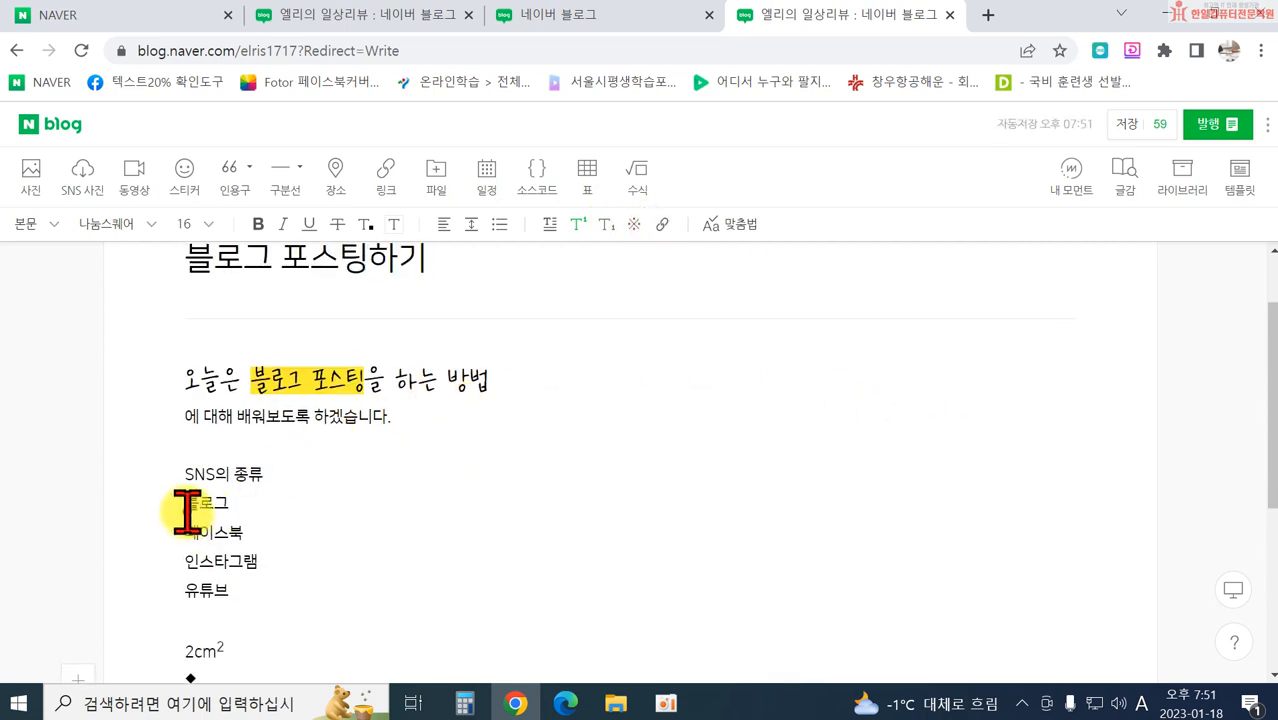
{"action": "left_click_drag", "start_coordinate": [186, 505], "coordinate": [232, 505]}
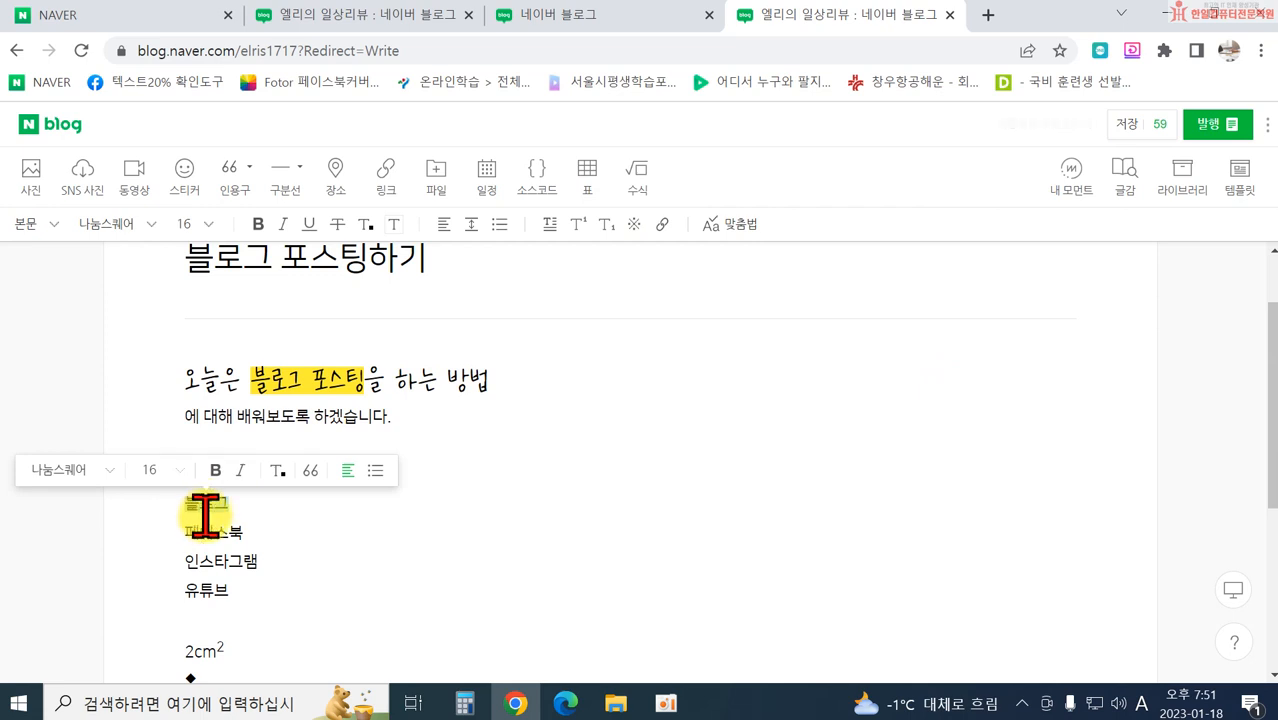
{"action": "left_click", "coordinate": [288, 526]}
{"action": "left_click_drag", "start_coordinate": [185, 508], "coordinate": [233, 508]}
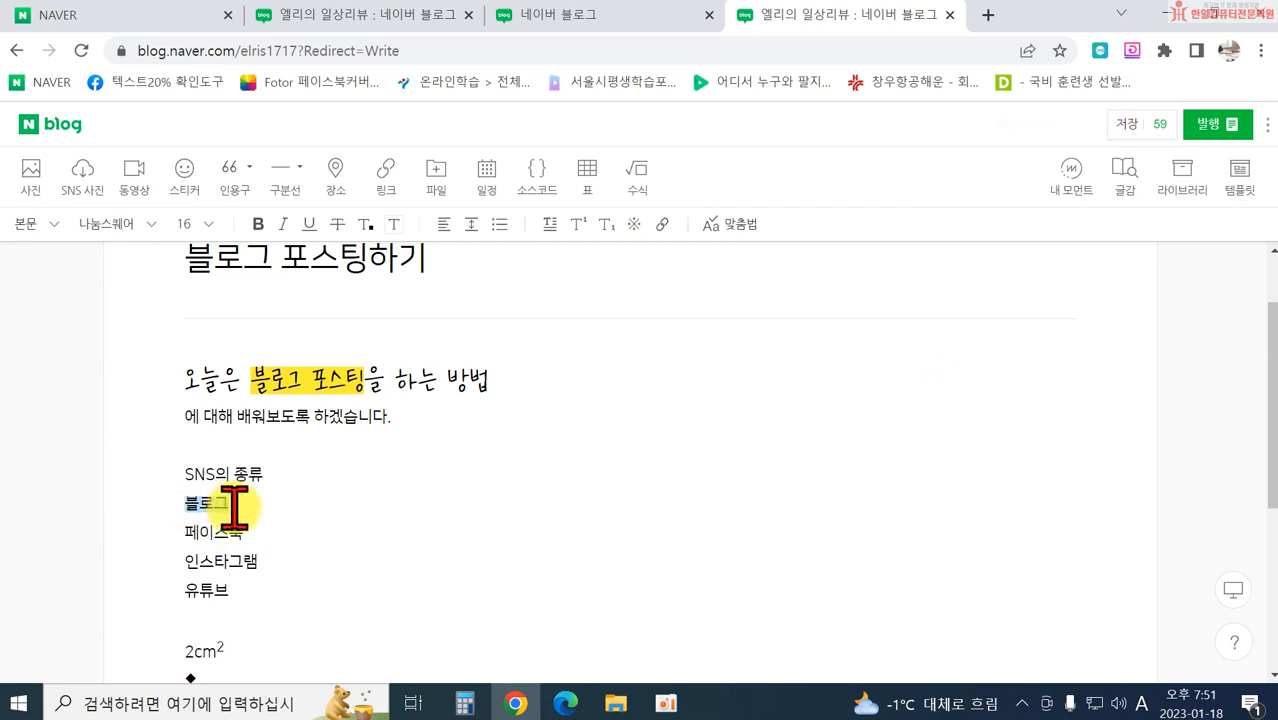
{"action": "left_click", "coordinate": [662, 224]}
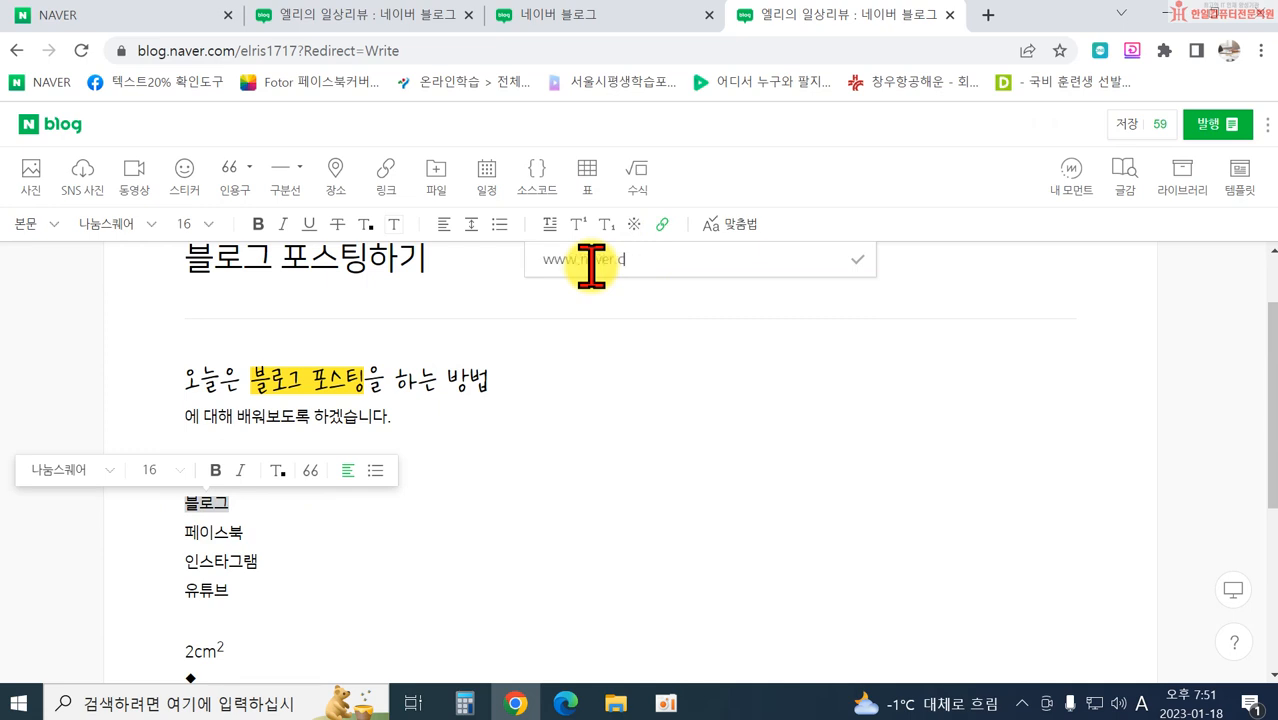
{"action": "key", "text": "Return"}
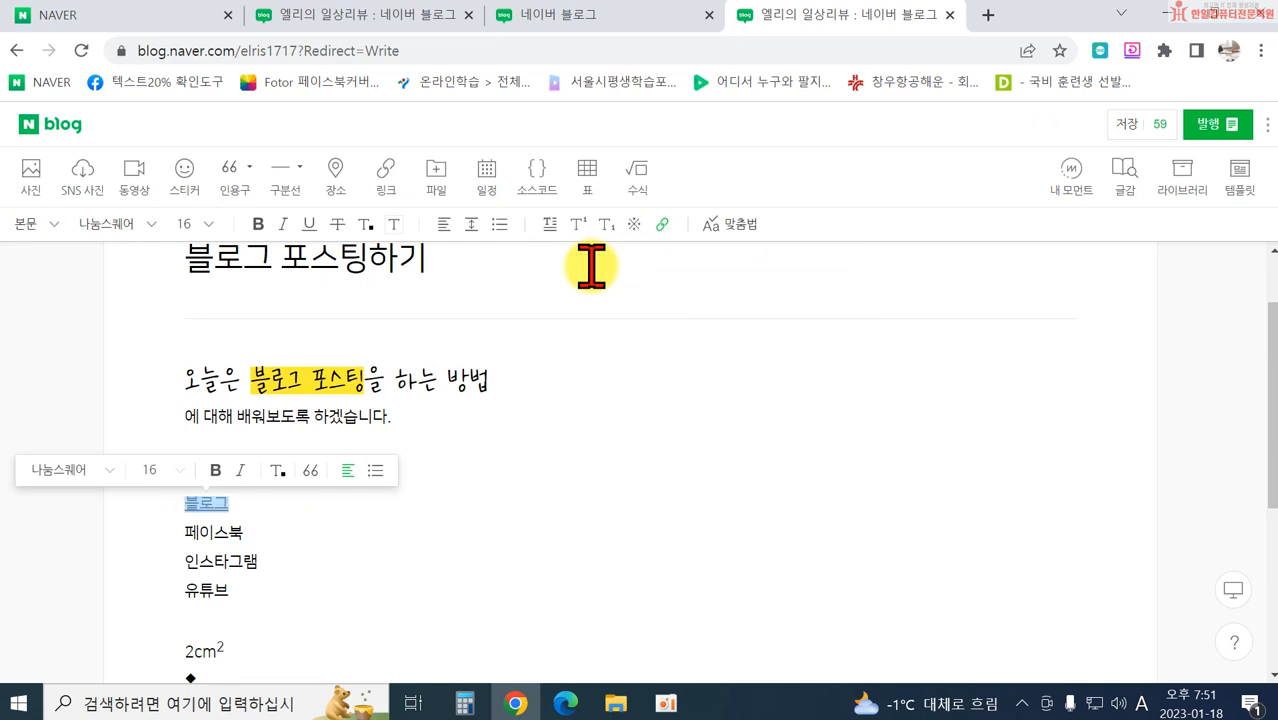
{"action": "left_click", "coordinate": [503, 501]}
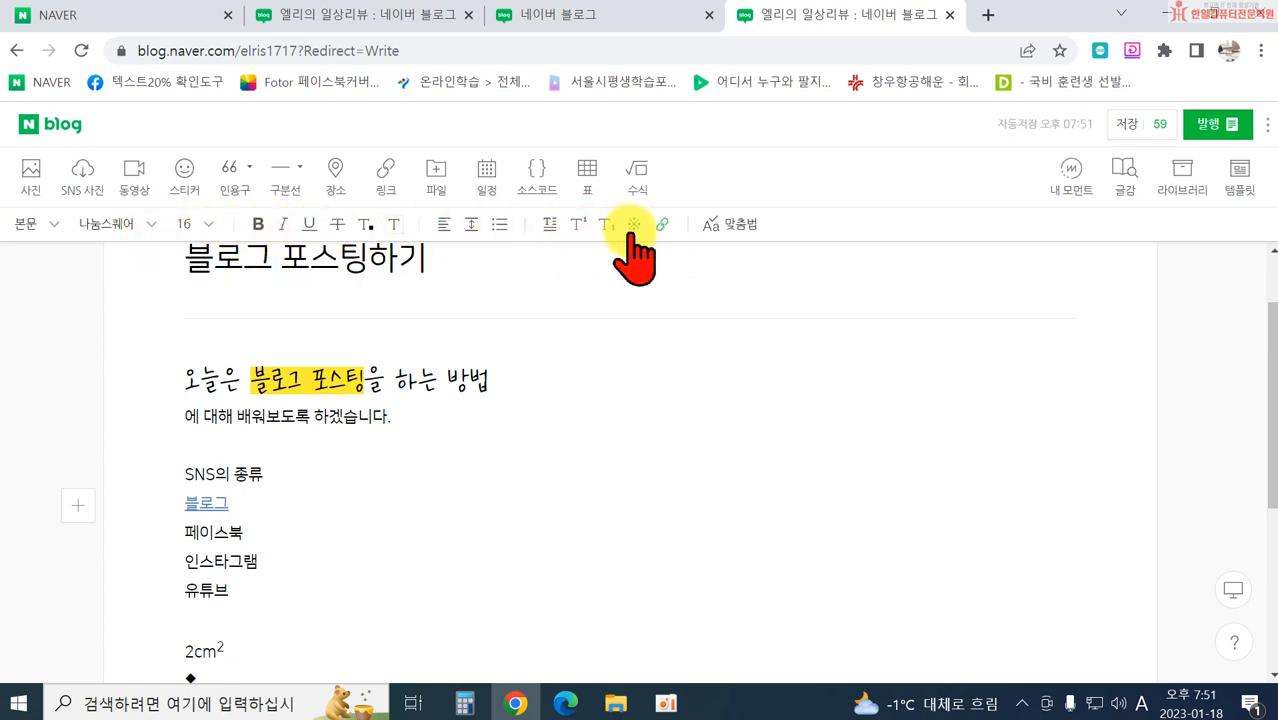
{"action": "left_click", "coordinate": [522, 490]}
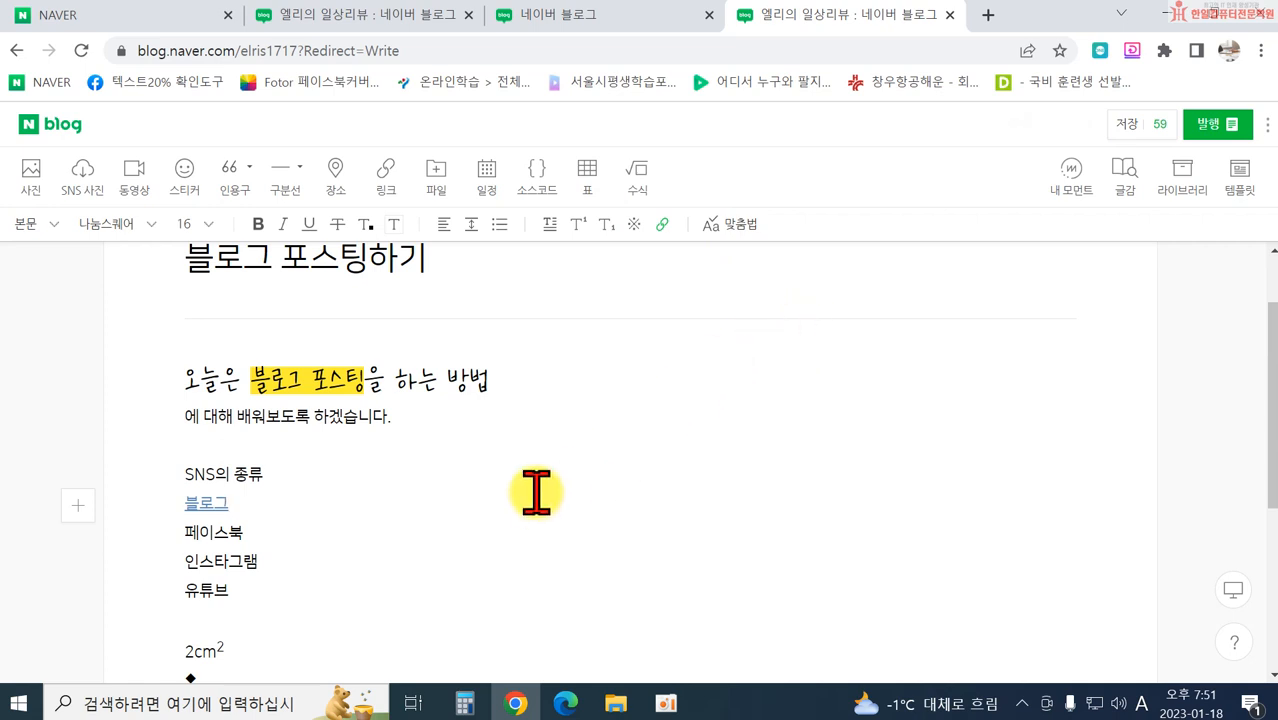
Step: Add two blank lines below the "◆" symbol
{"action": "scroll", "coordinate": [522, 490], "scroll_direction": "down", "scroll_amount": 2}
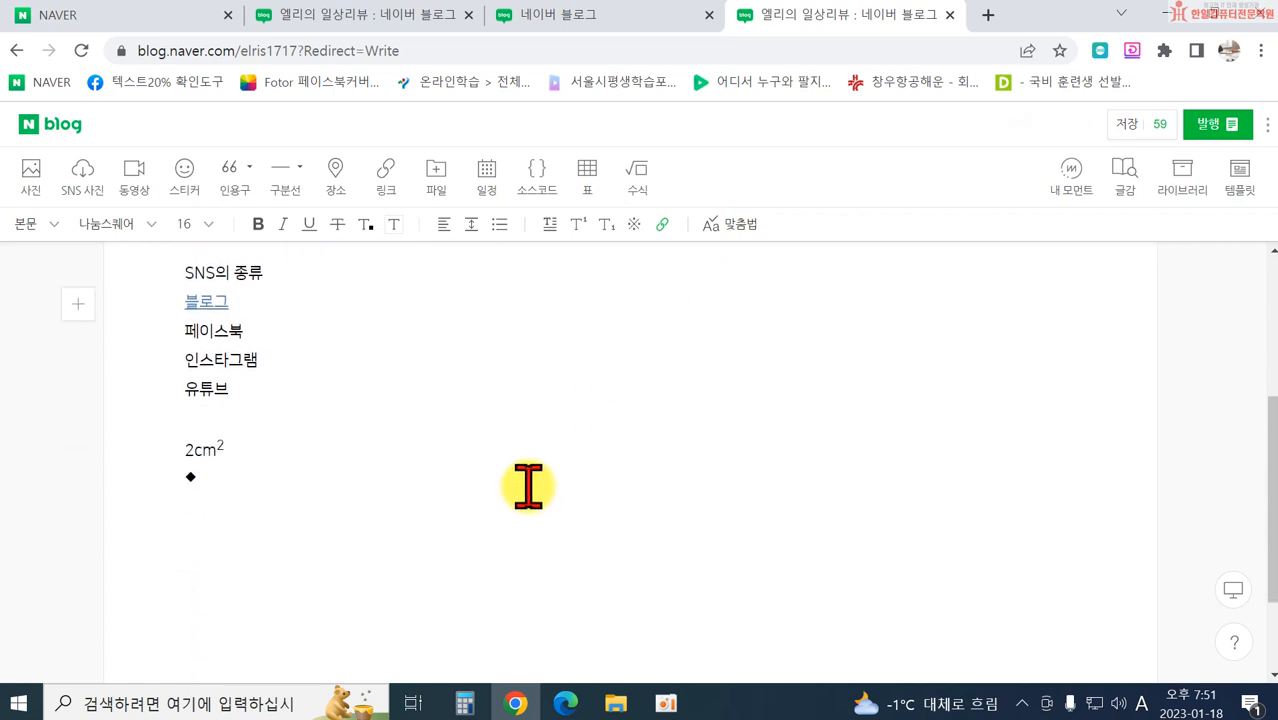
{"action": "left_click", "coordinate": [250, 499]}
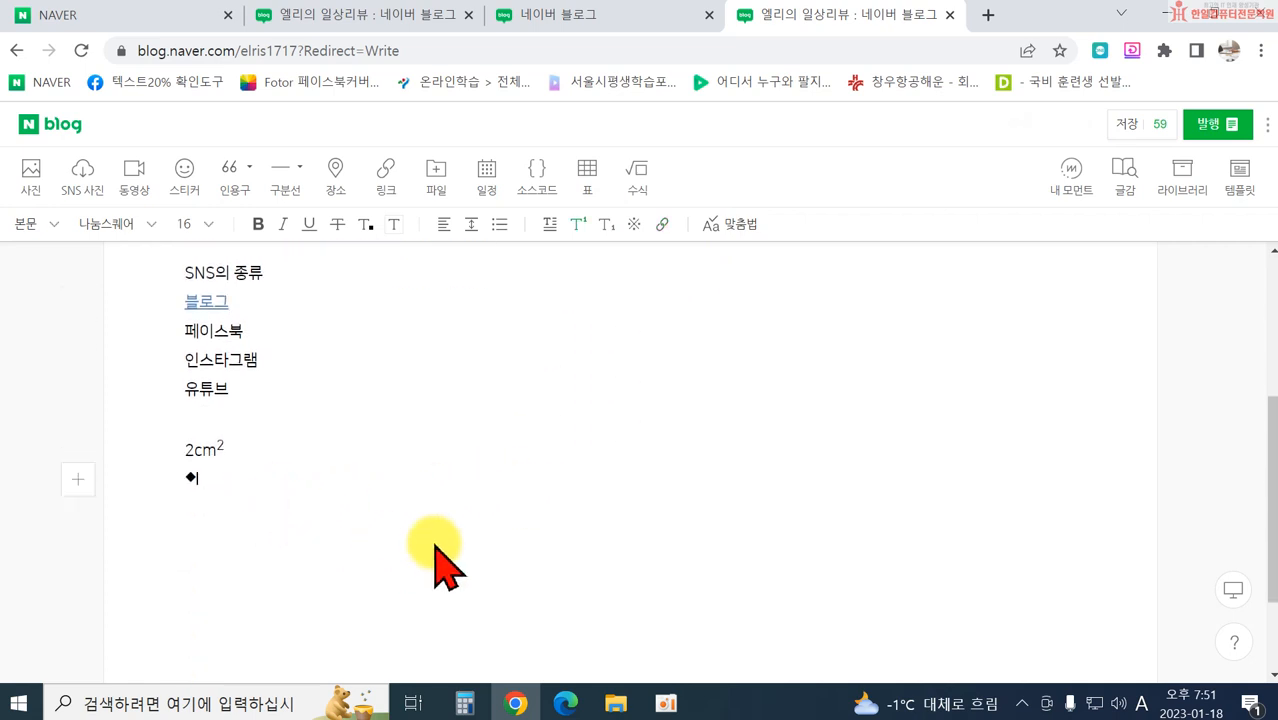
{"action": "key", "text": "Return"}
{"action": "key", "text": "Return"}
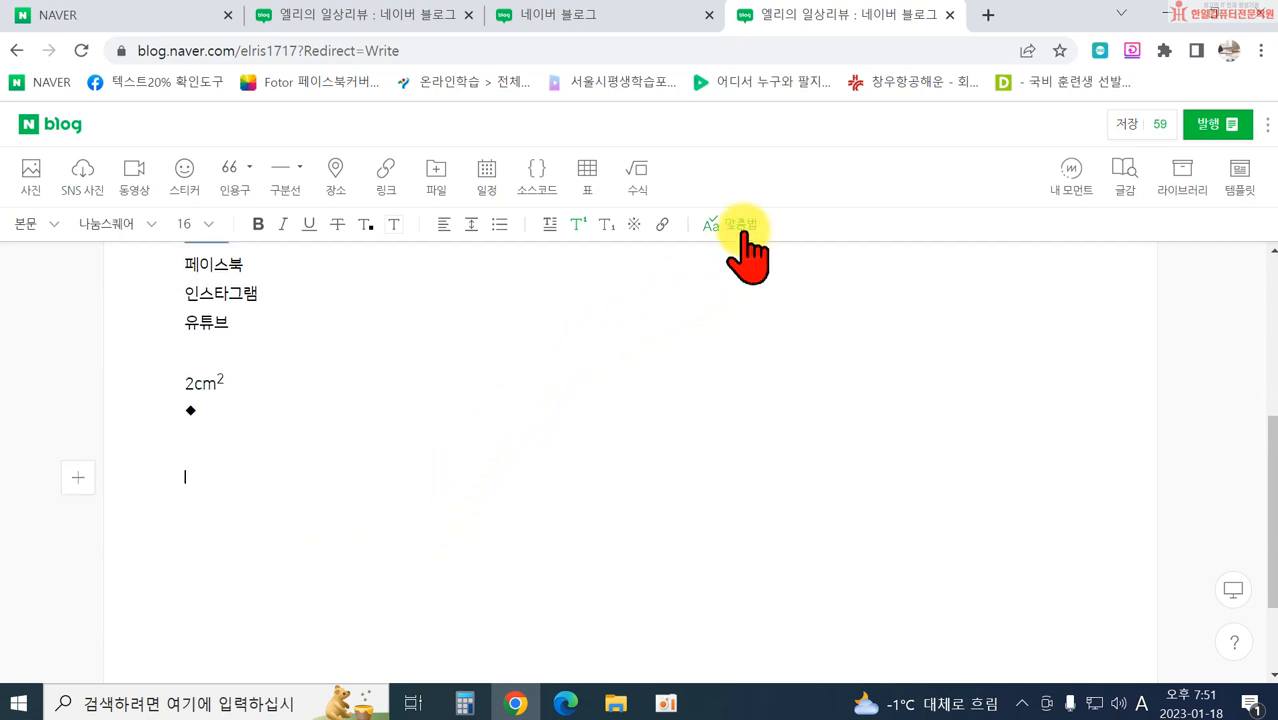
Step: Run the spelling check (맞춤법) on the post text
{"action": "scroll", "coordinate": [537, 330], "scroll_direction": "up", "scroll_amount": 4}
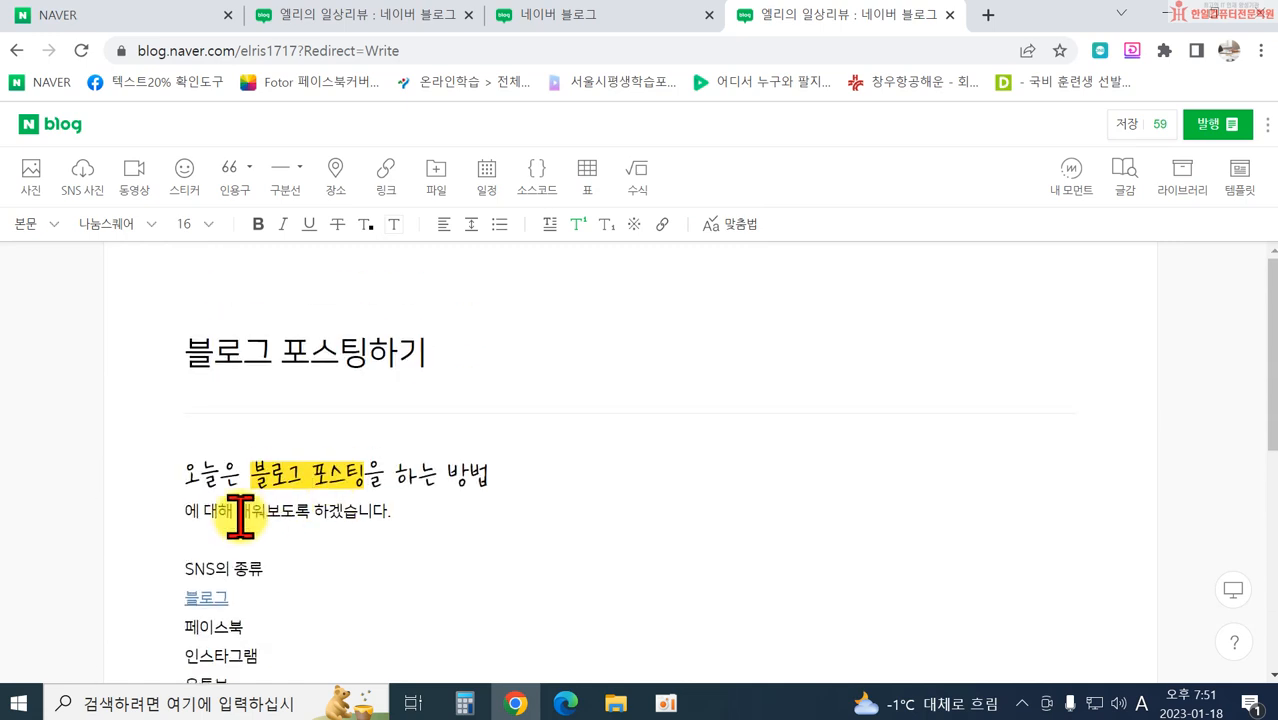
{"action": "left_click", "coordinate": [742, 226]}
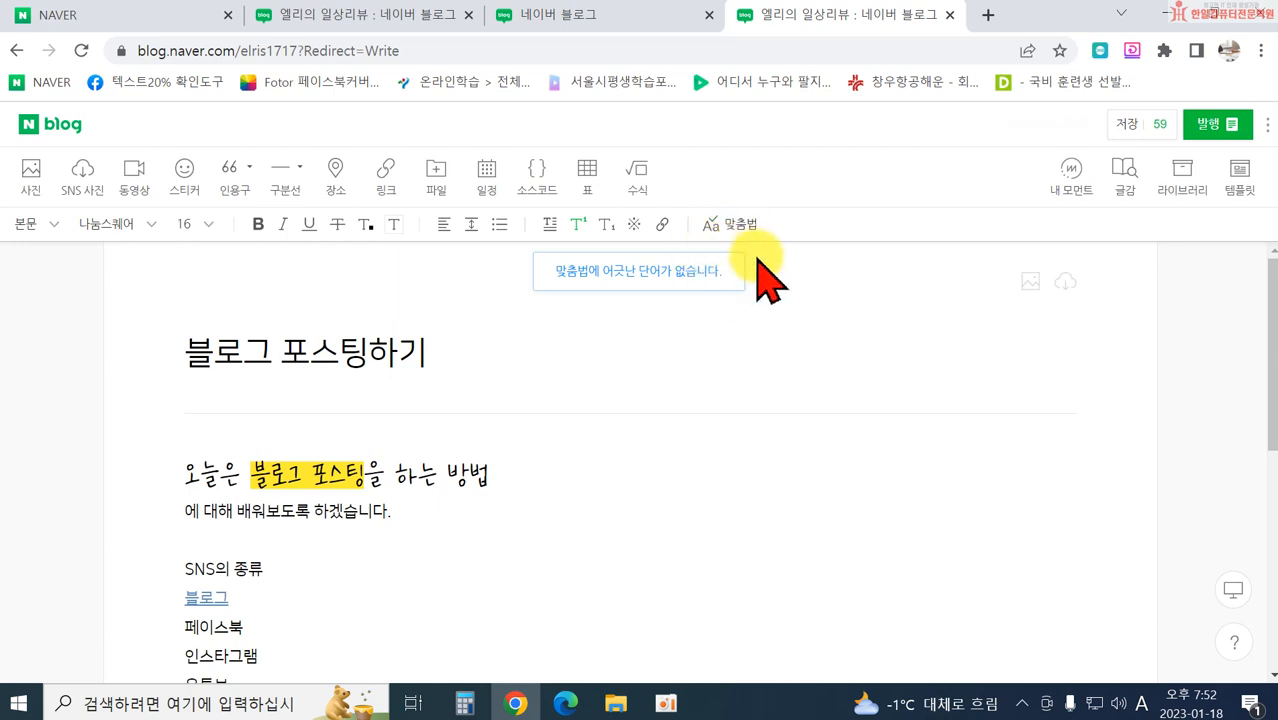
{"action": "left_click", "coordinate": [738, 228]}
Step: Insert the photo hd-wallpaper-g796837f87_1920 on the empty line below the "◆" symbol
{"action": "scroll", "coordinate": [614, 457], "scroll_direction": "down", "scroll_amount": 4}
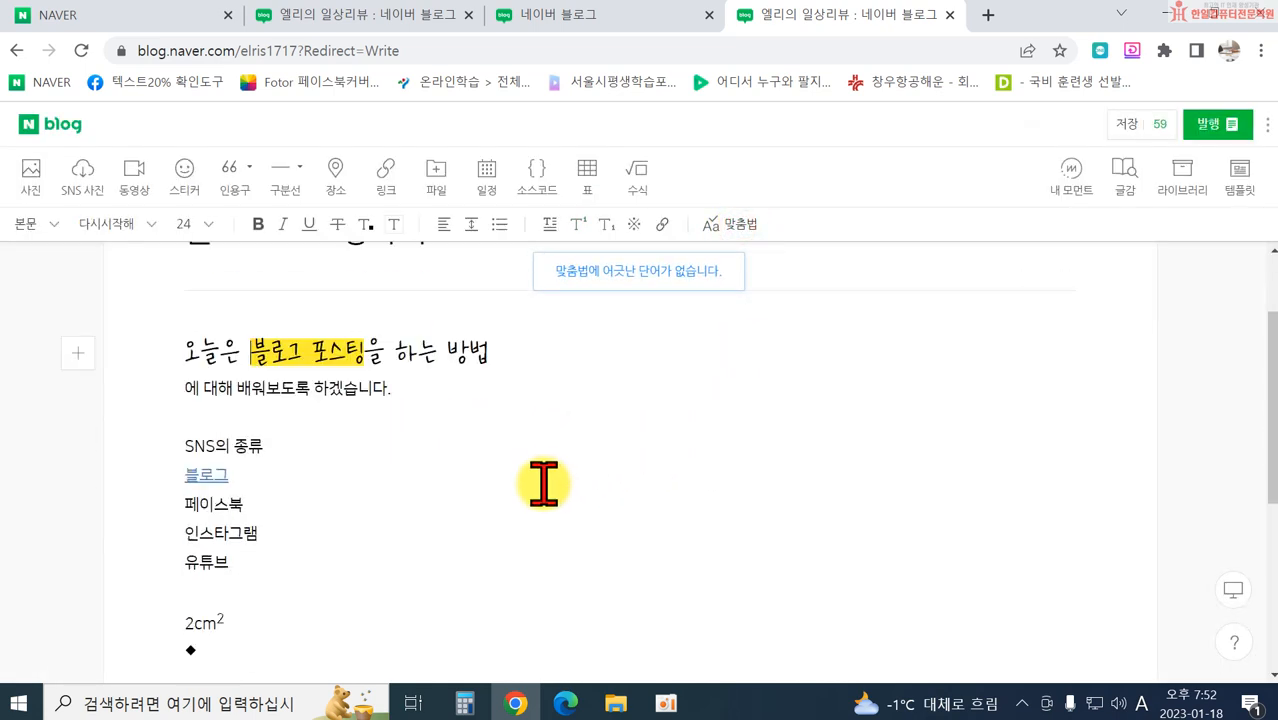
{"action": "left_click", "coordinate": [234, 432]}
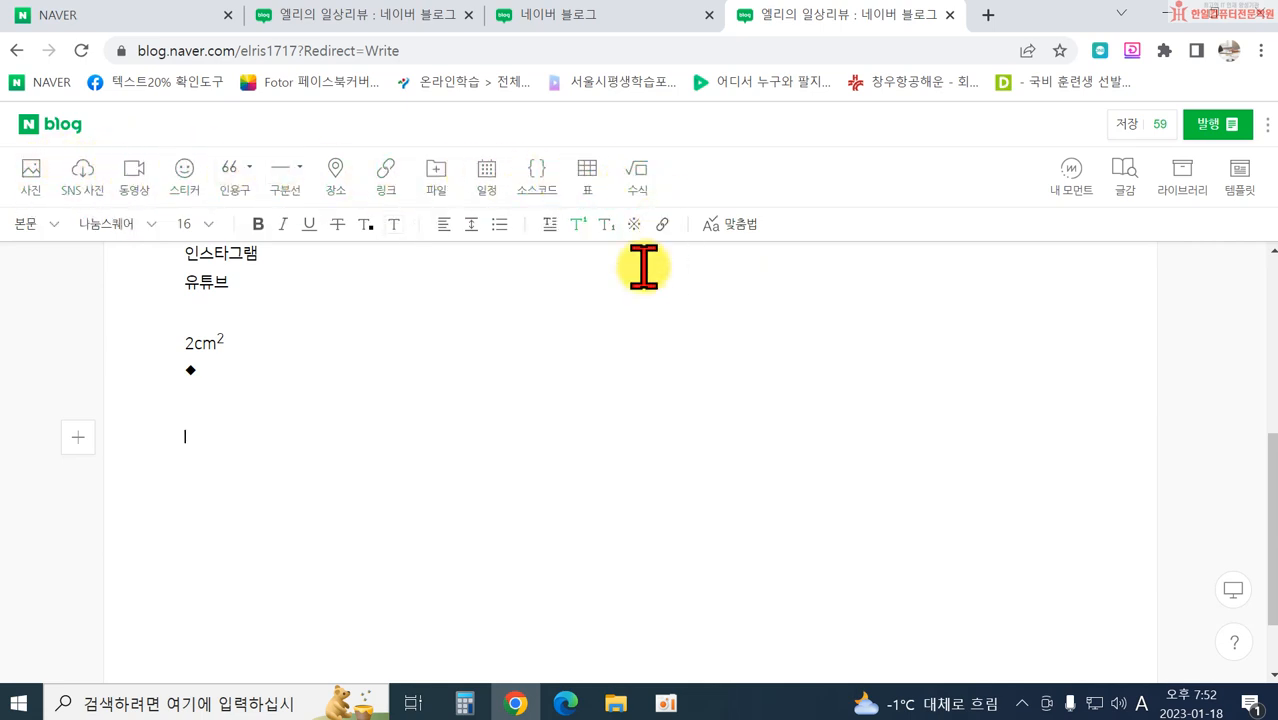
{"action": "left_click", "coordinate": [33, 178]}
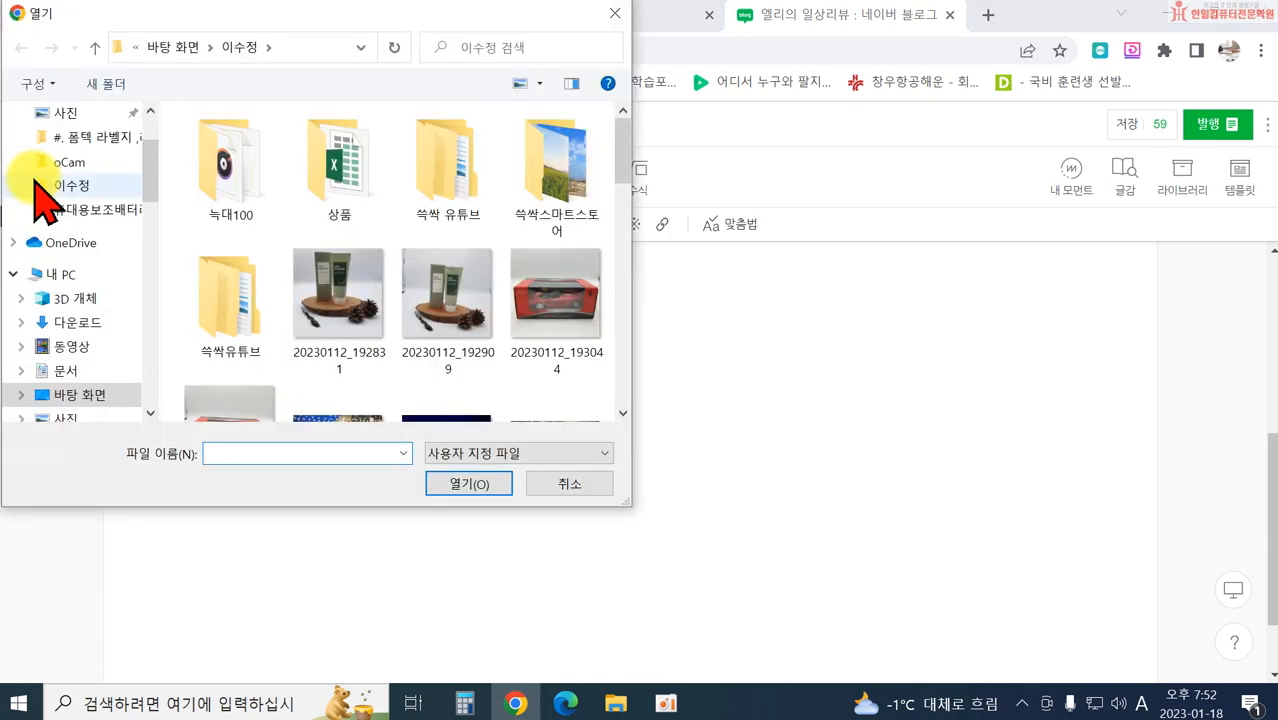
{"action": "scroll", "coordinate": [510, 290], "scroll_direction": "down", "scroll_amount": 3}
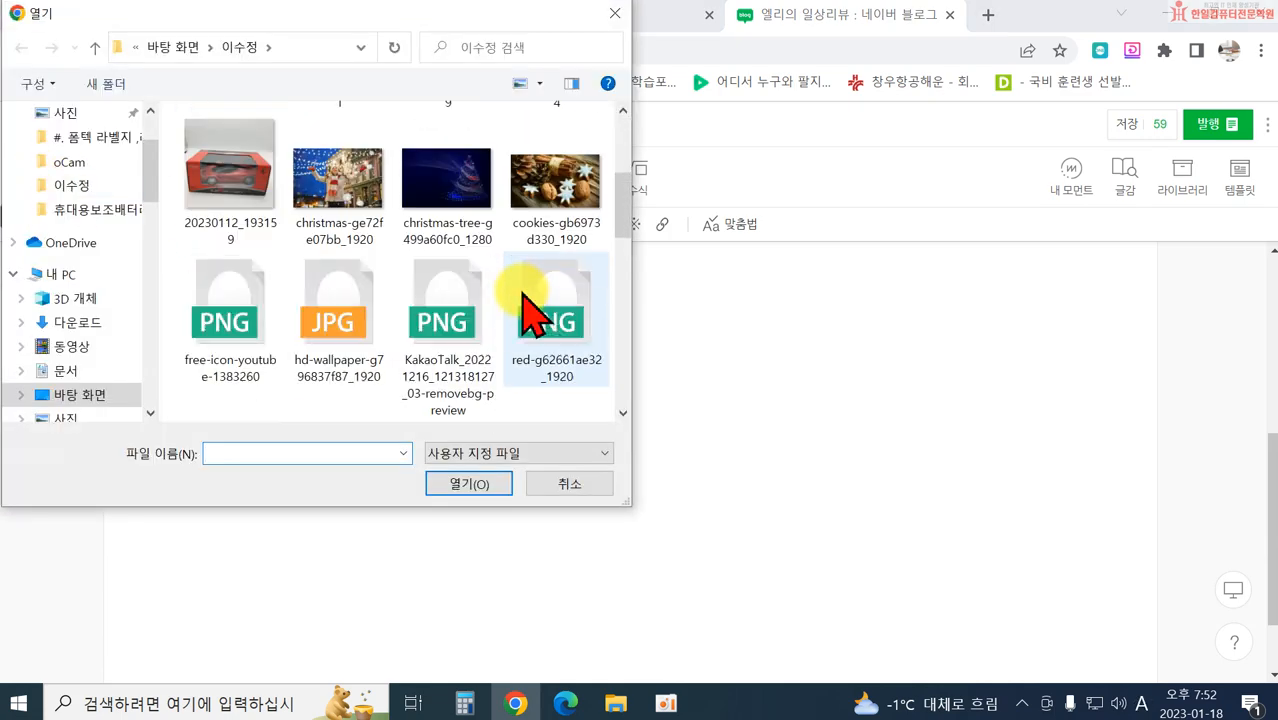
{"action": "left_click", "coordinate": [339, 315]}
{"action": "left_click", "coordinate": [469, 485]}
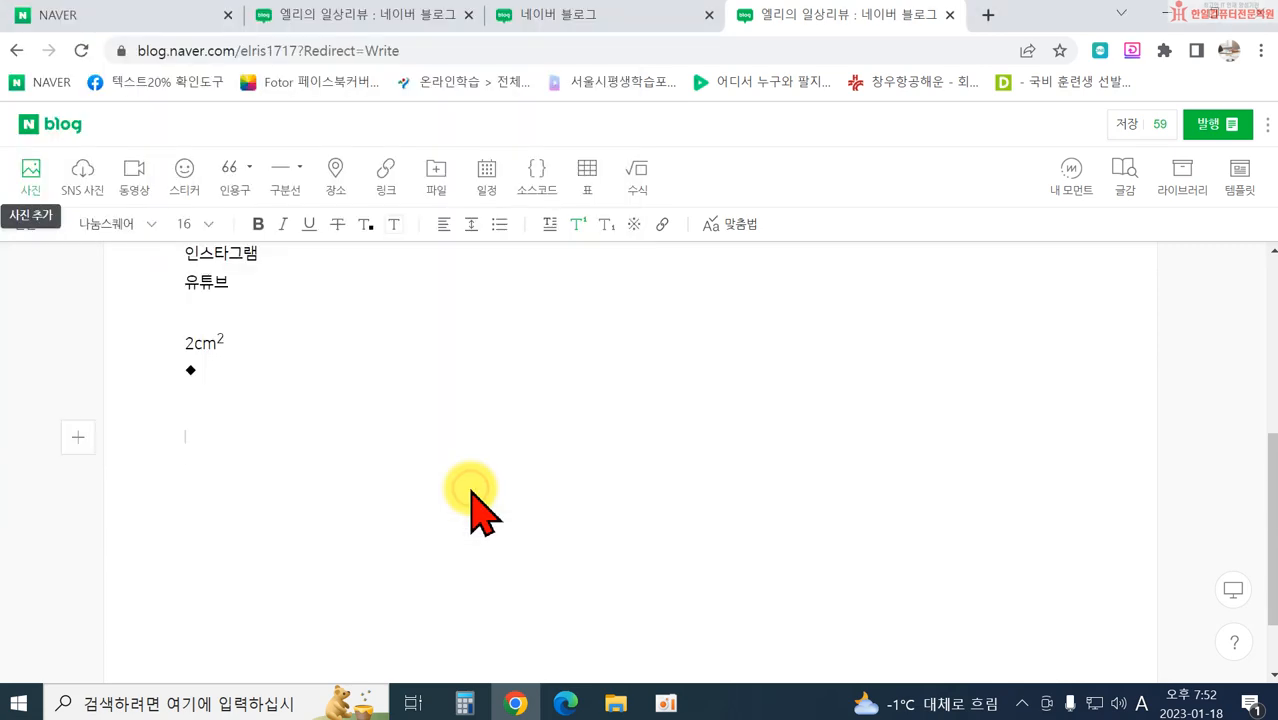
{"action": "scroll", "coordinate": [587, 512], "scroll_direction": "up", "scroll_amount": 7}
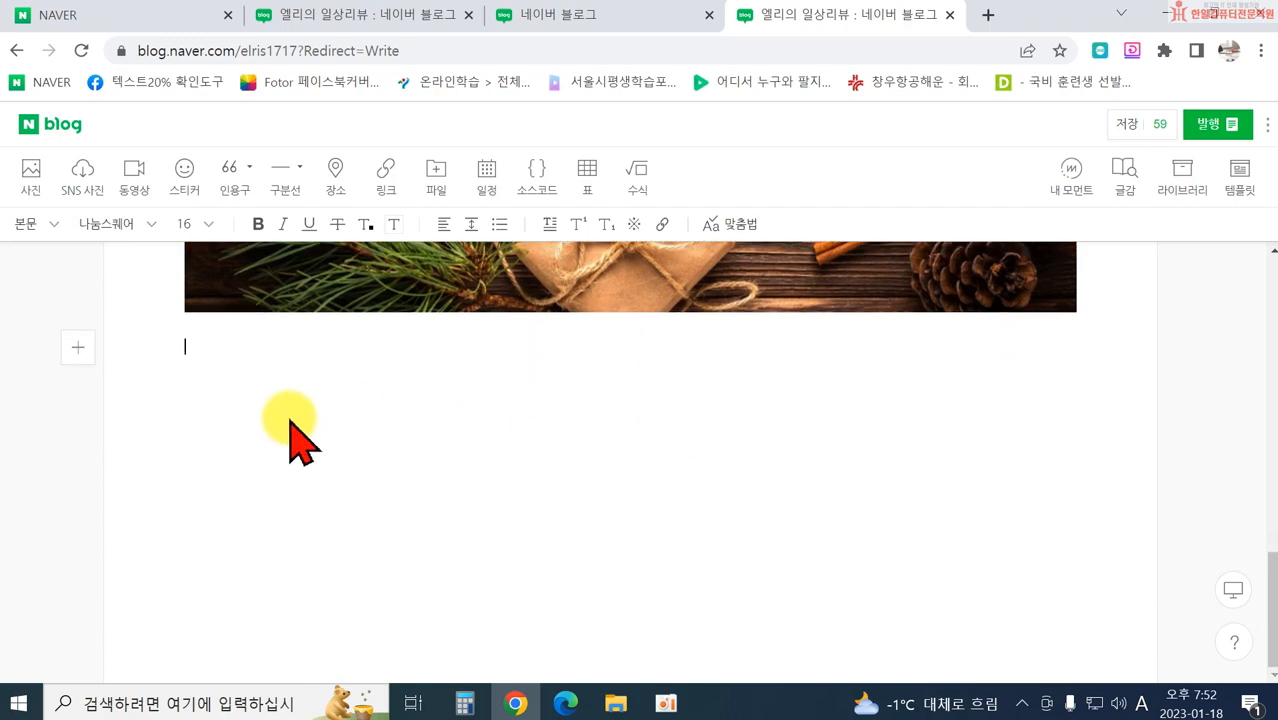
{"action": "scroll", "coordinate": [292, 425], "scroll_direction": "up", "scroll_amount": 4}
{"action": "scroll", "coordinate": [289, 404], "scroll_direction": "down", "scroll_amount": 3}
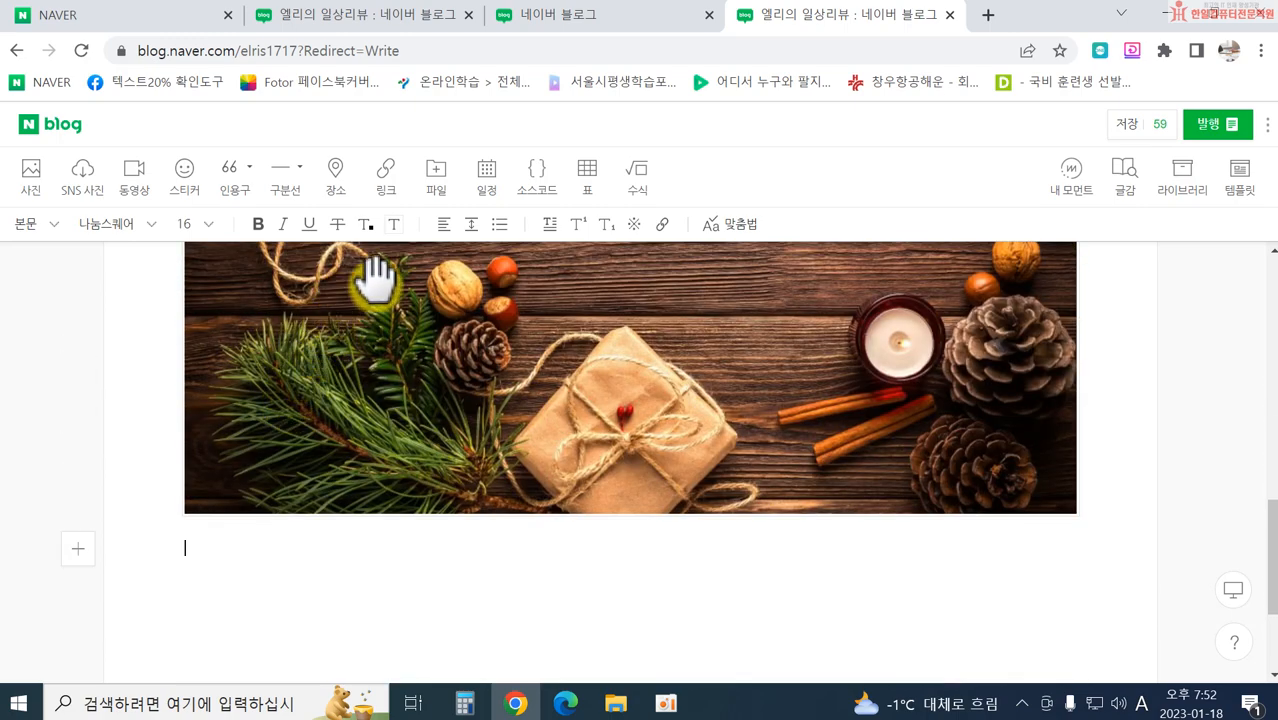
Step: Insert the four photos 20230112_192831, 20230112_192909, 20230112_193044 and 20230112_193159 below the wallpaper photo as a collage (콜라주)
{"action": "left_click", "coordinate": [31, 172]}
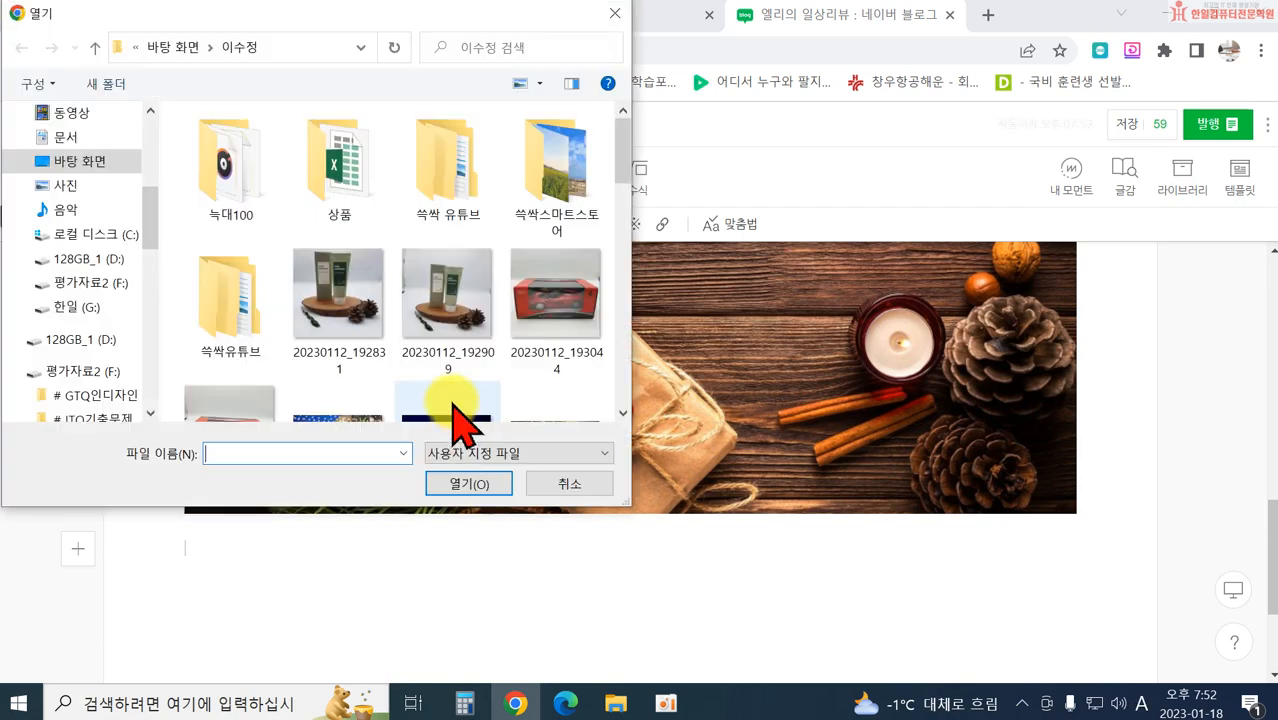
{"action": "left_click", "coordinate": [345, 318]}
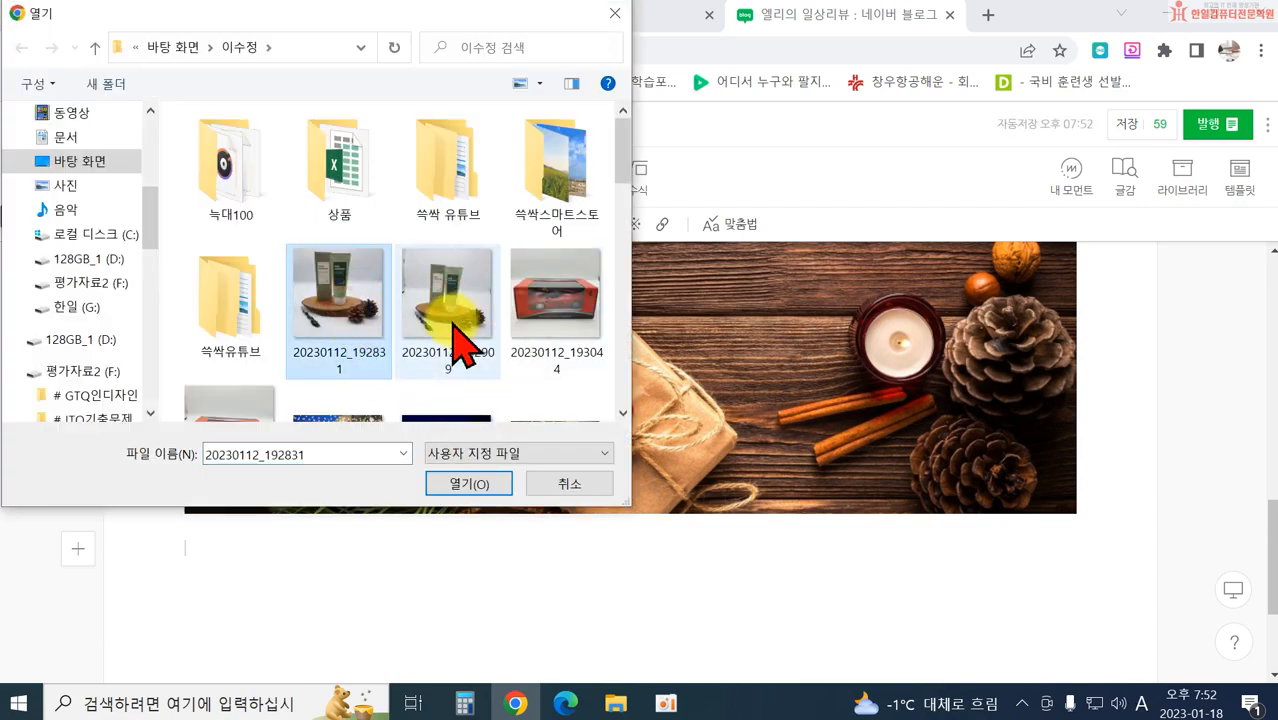
{"action": "left_click", "coordinate": [515, 330], "text": "shift"}
{"action": "left_click", "coordinate": [250, 402], "text": "shift"}
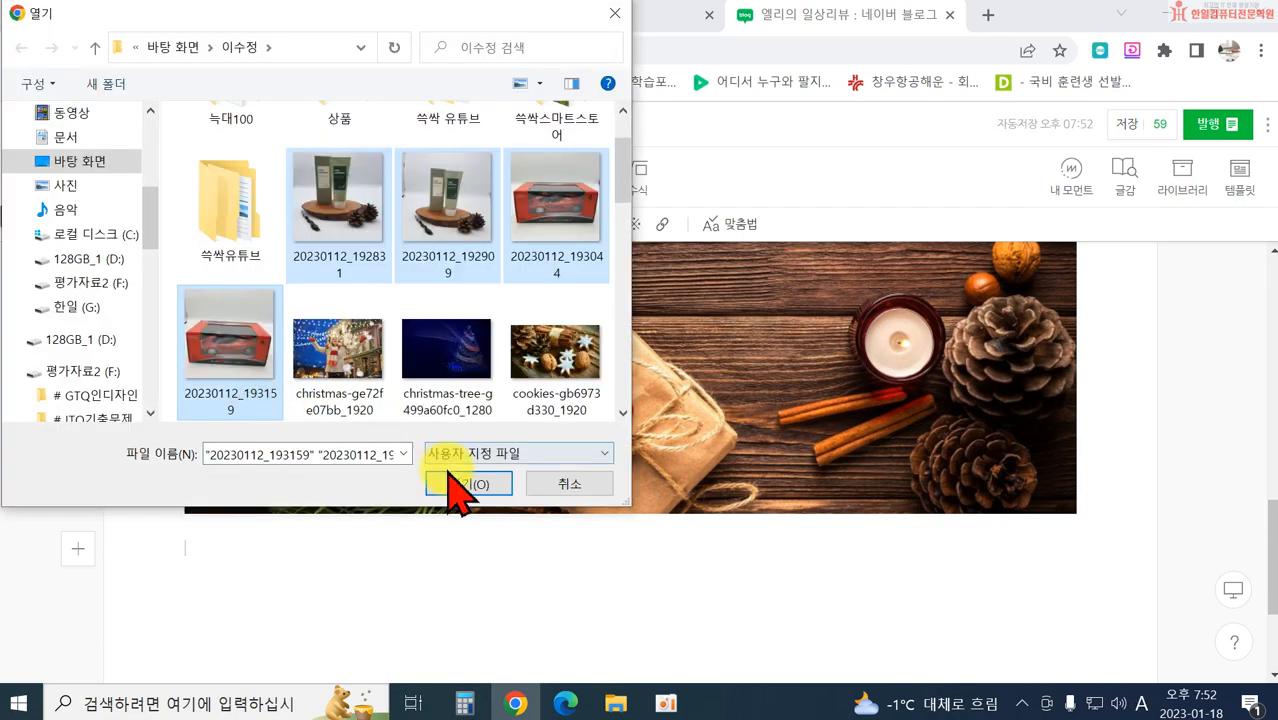
{"action": "left_click", "coordinate": [469, 483]}
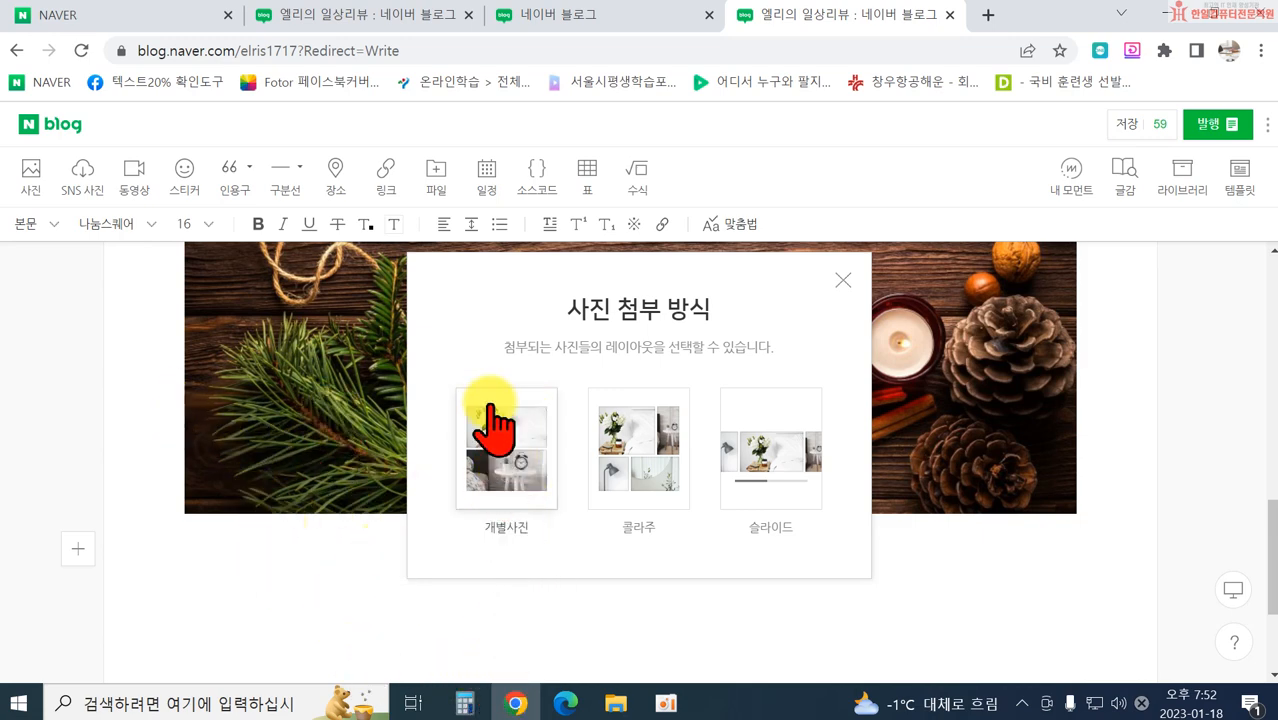
{"action": "left_click", "coordinate": [643, 468]}
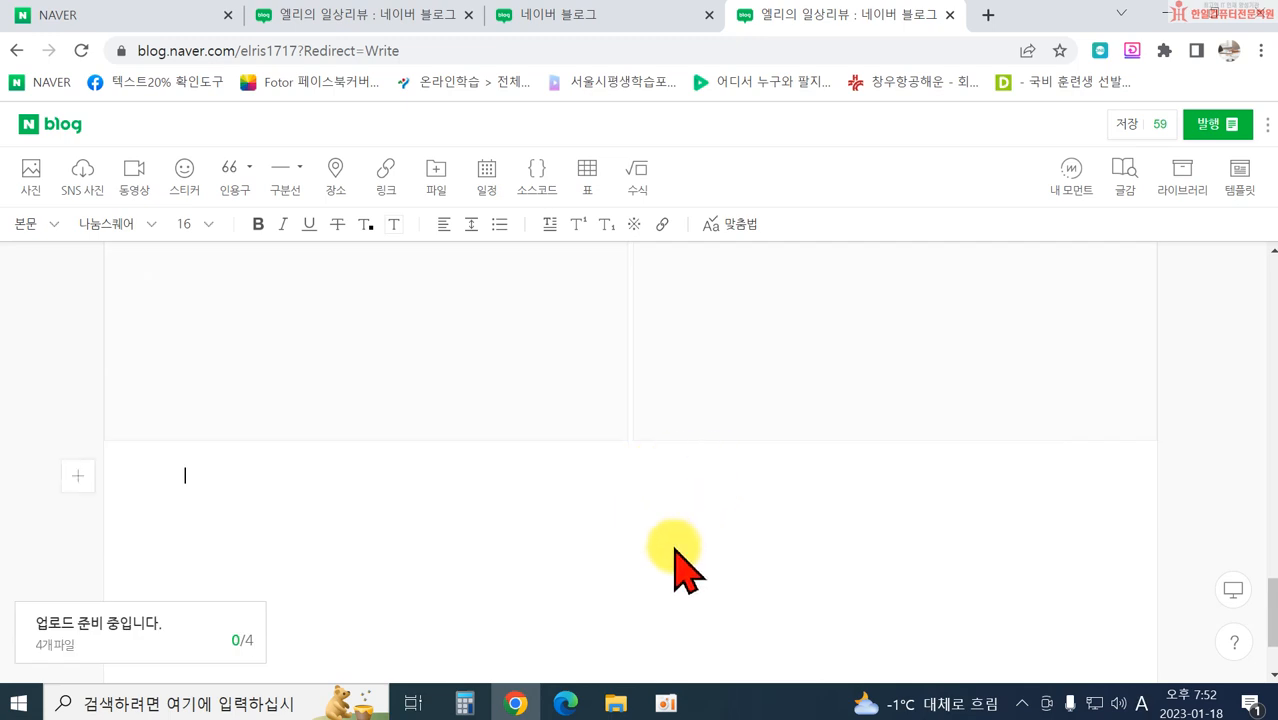
{"action": "scroll", "coordinate": [642, 463], "scroll_direction": "up", "scroll_amount": 5}
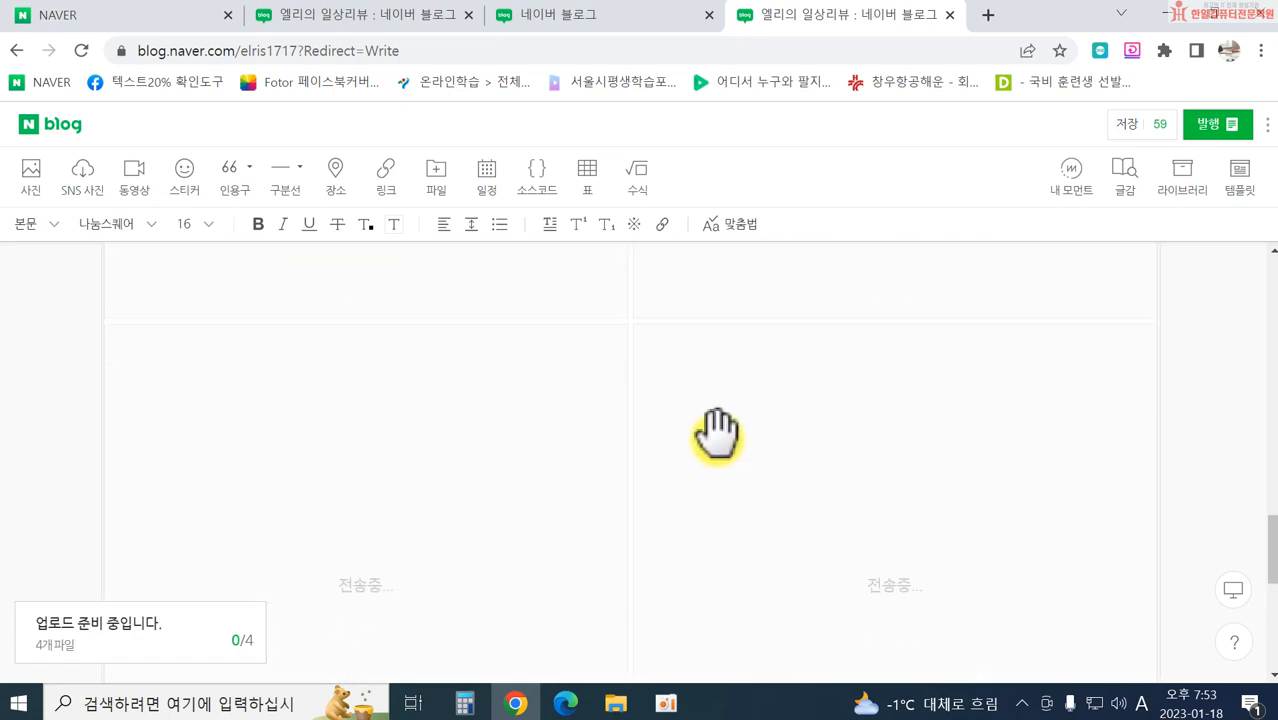
{"action": "scroll", "coordinate": [714, 430], "scroll_direction": "down", "scroll_amount": 3}
Step: Insert the same four 20230112 product photos below the collage as a slide (슬라이드) layout
{"action": "left_click", "coordinate": [220, 558]}
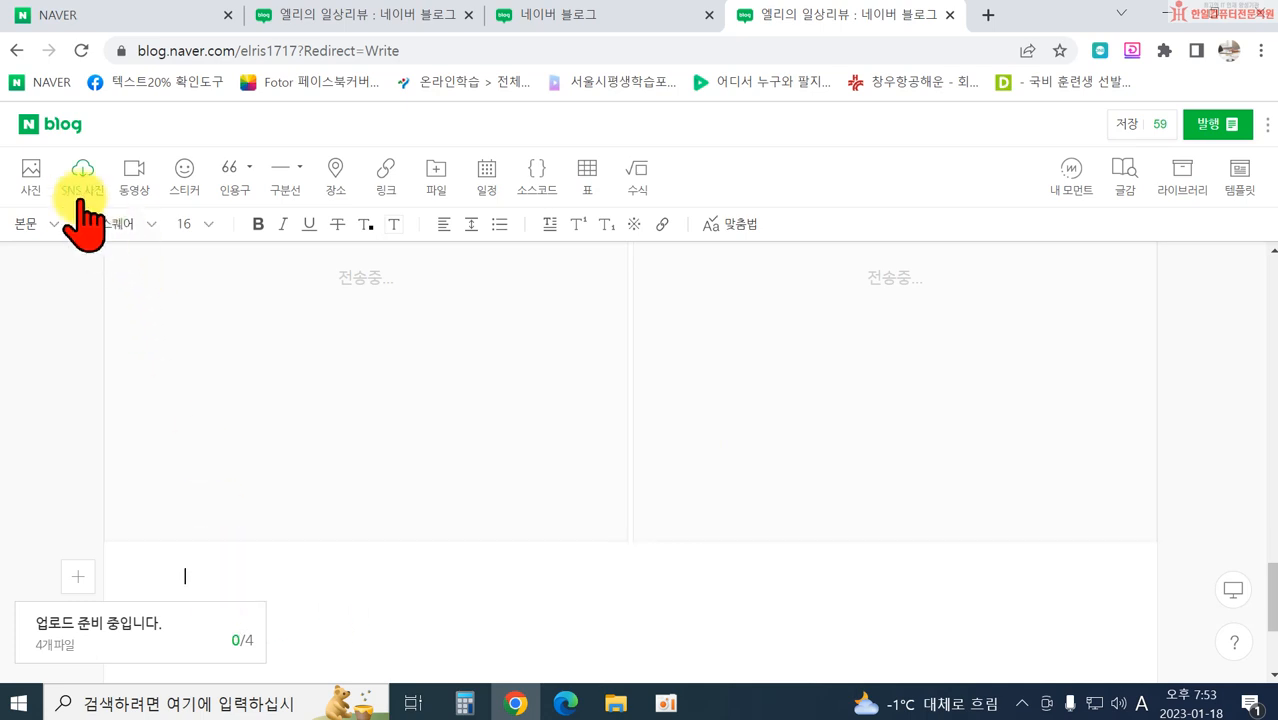
{"action": "left_click", "coordinate": [28, 190]}
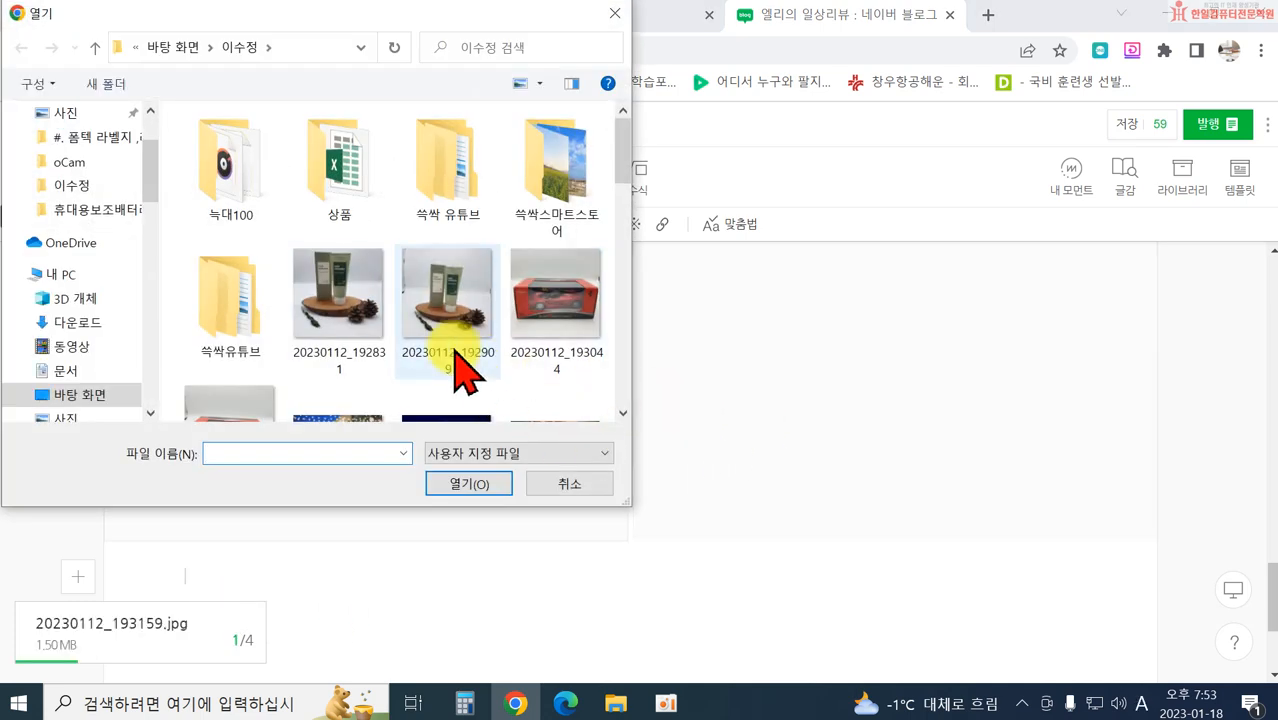
{"action": "left_click", "coordinate": [340, 340]}
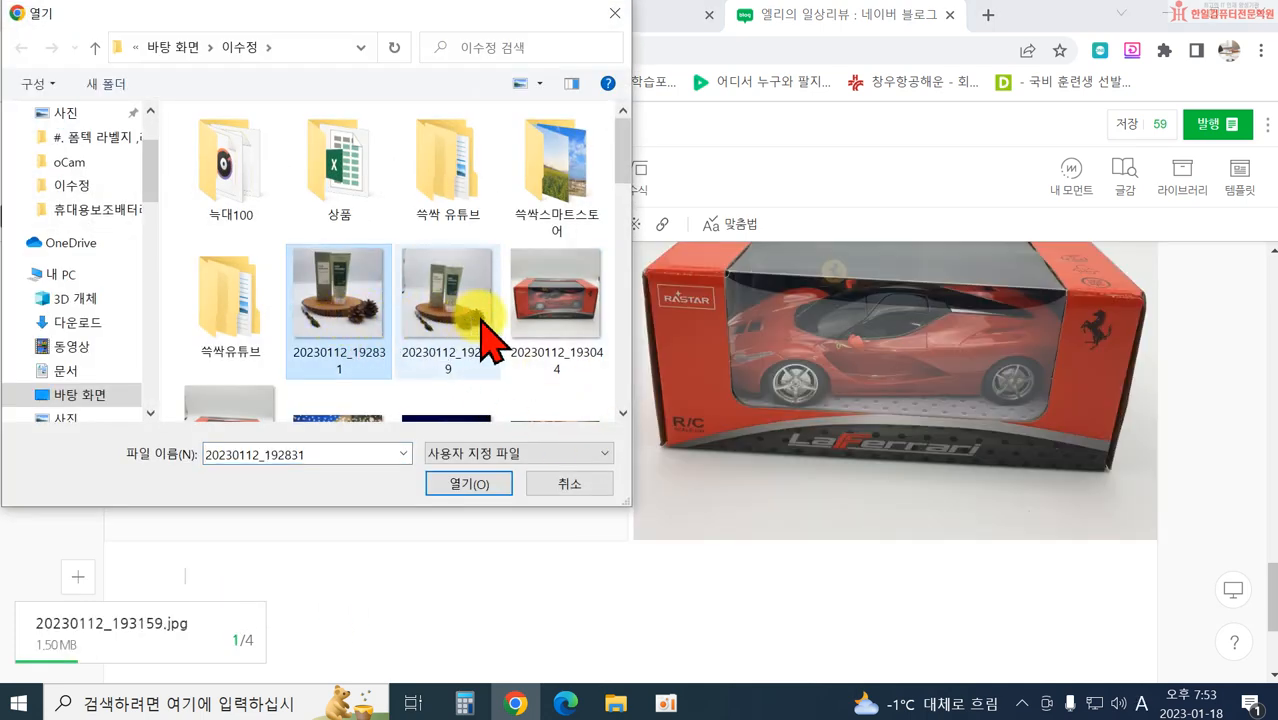
{"action": "left_click", "coordinate": [535, 306], "text": "ctrl"}
{"action": "left_click", "coordinate": [447, 345], "text": "ctrl"}
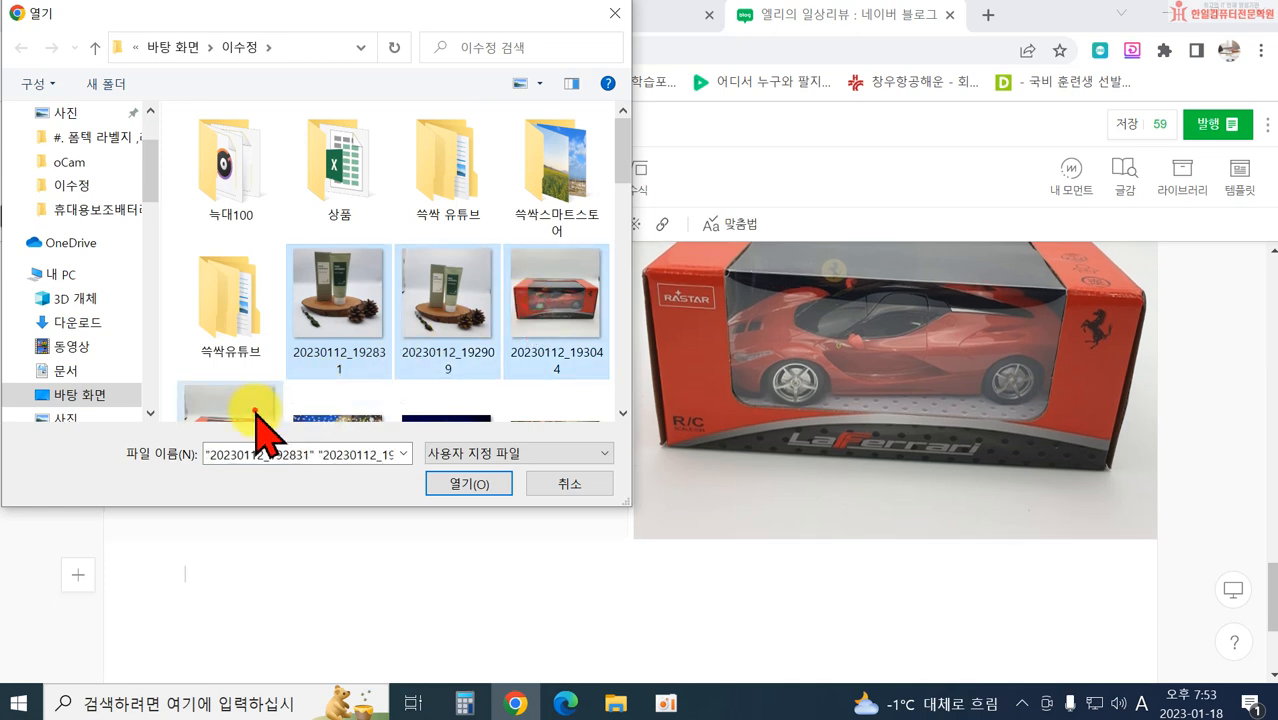
{"action": "left_click", "coordinate": [251, 405], "text": "ctrl"}
{"action": "left_click", "coordinate": [468, 484]}
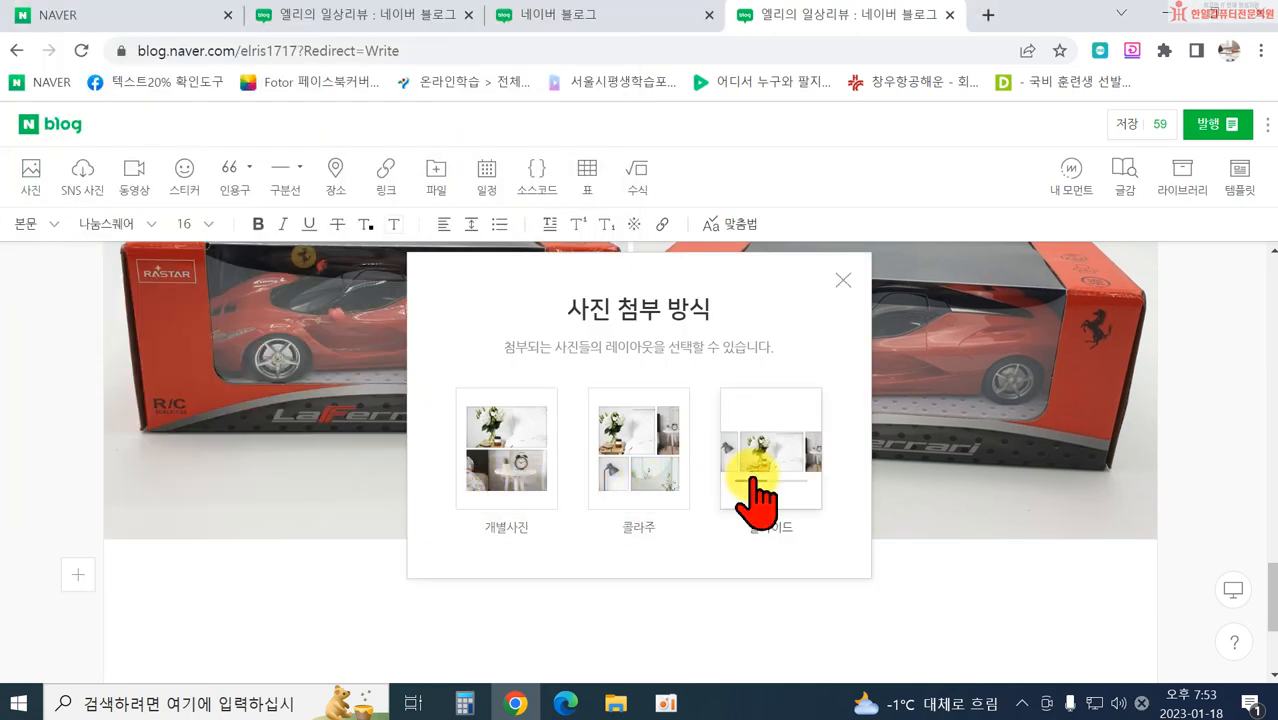
{"action": "left_click", "coordinate": [756, 497]}
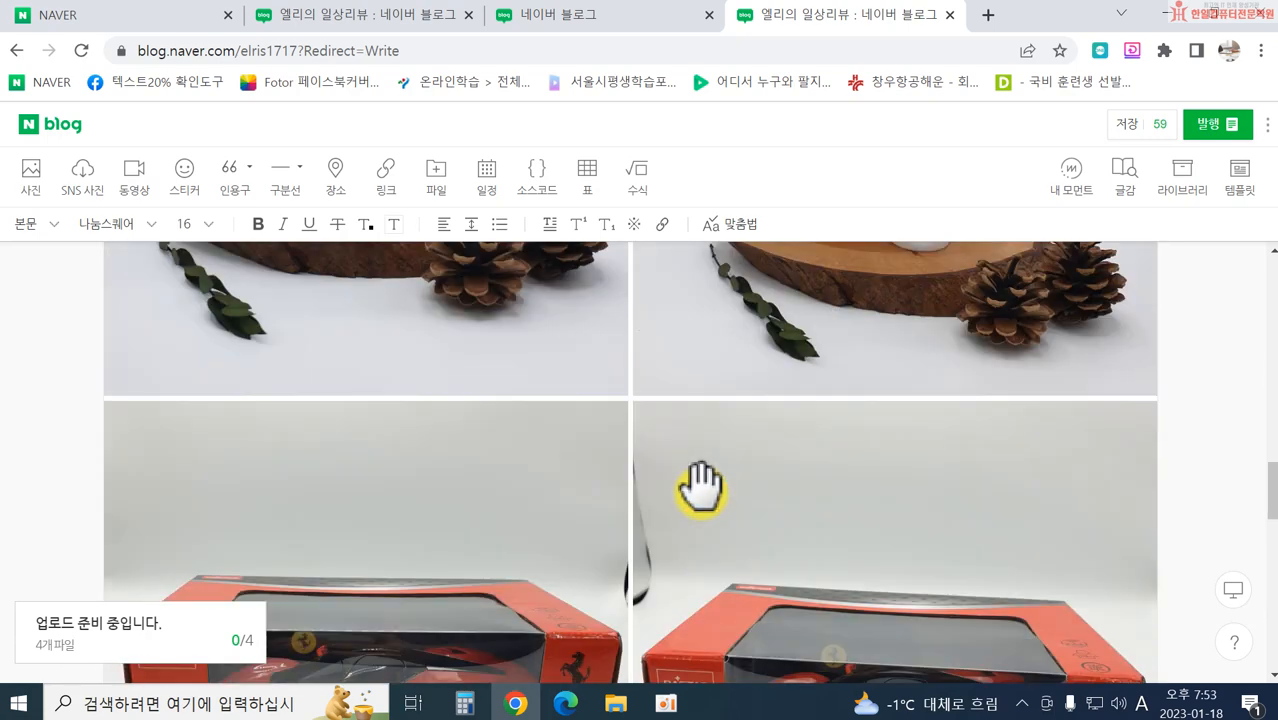
Step: Open the wooden-background wallpaper photo in the photo editor
{"action": "scroll", "coordinate": [697, 487], "scroll_direction": "up", "scroll_amount": 2}
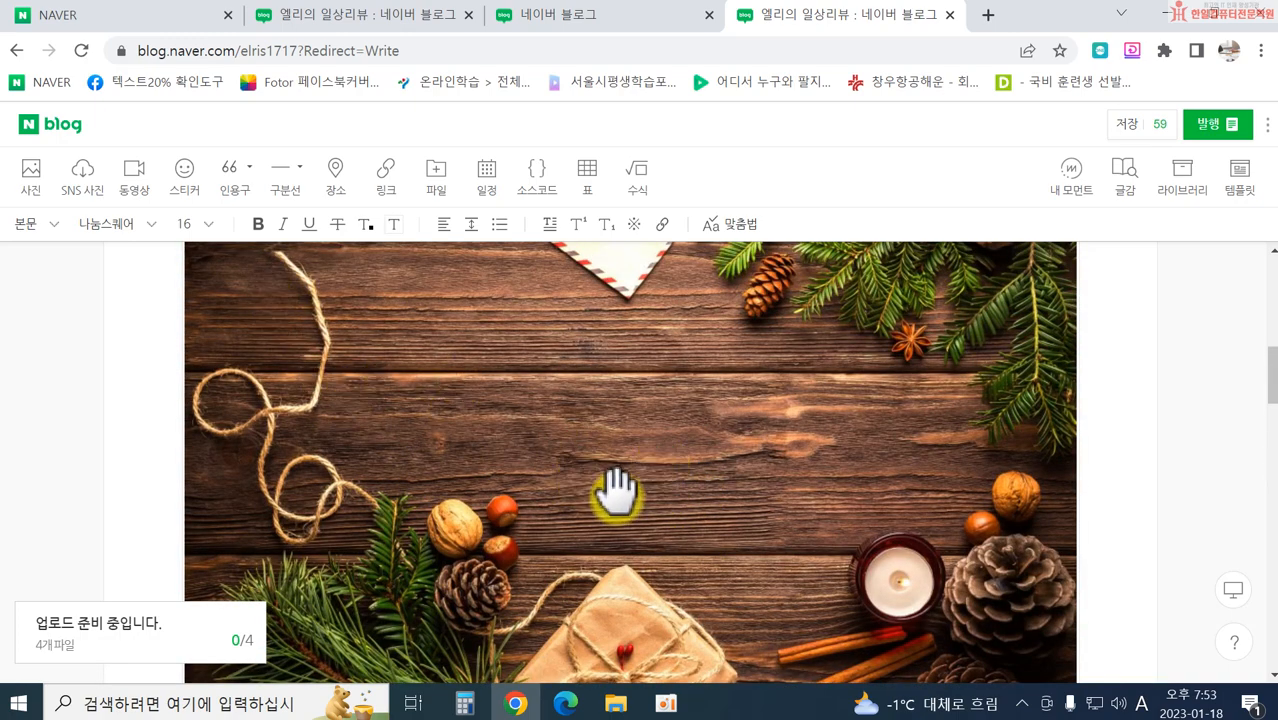
{"action": "left_click", "coordinate": [560, 420]}
{"action": "scroll", "coordinate": [560, 420], "scroll_direction": "down", "scroll_amount": 15}
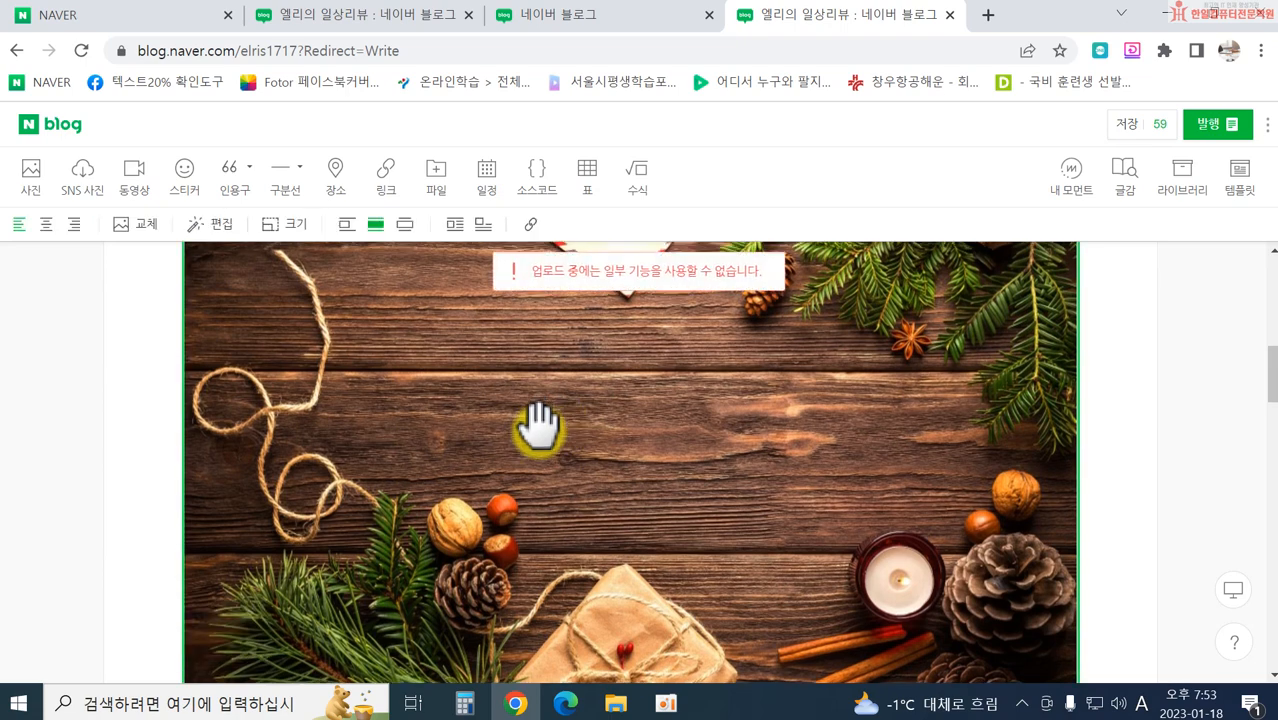
{"action": "scroll", "coordinate": [559, 460], "scroll_direction": "up", "scroll_amount": 12}
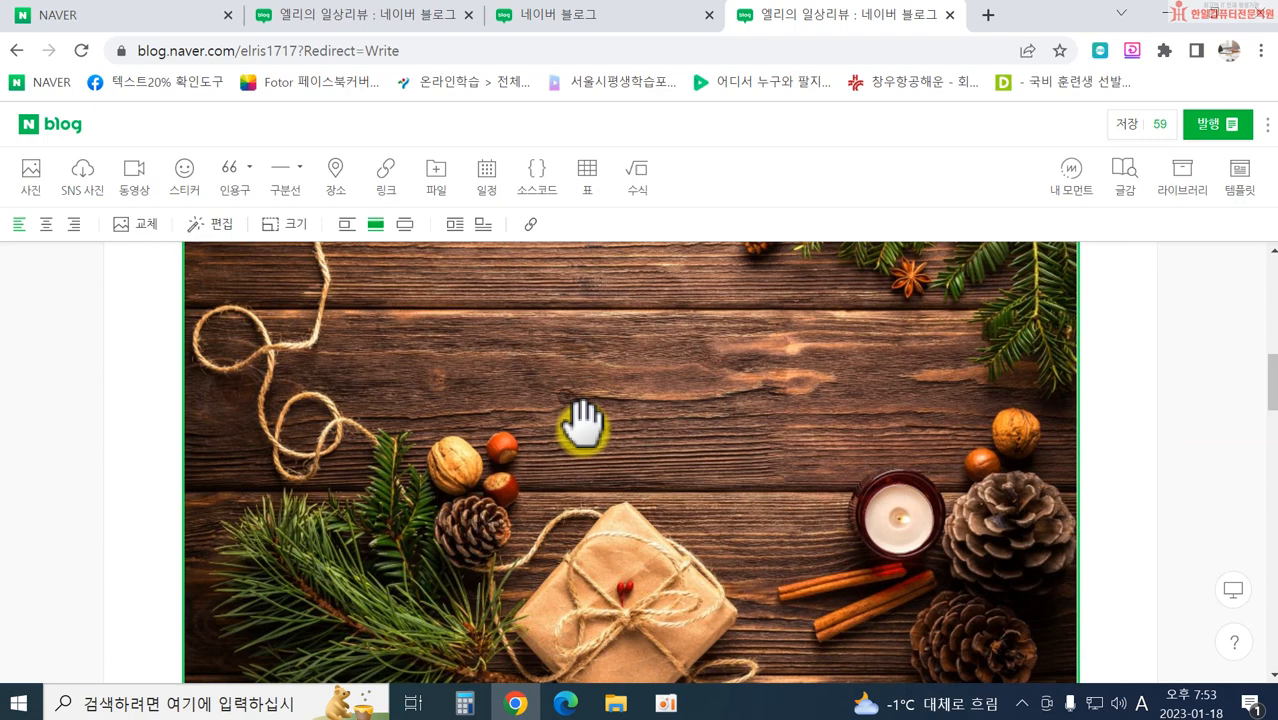
{"action": "double_click", "coordinate": [583, 428]}
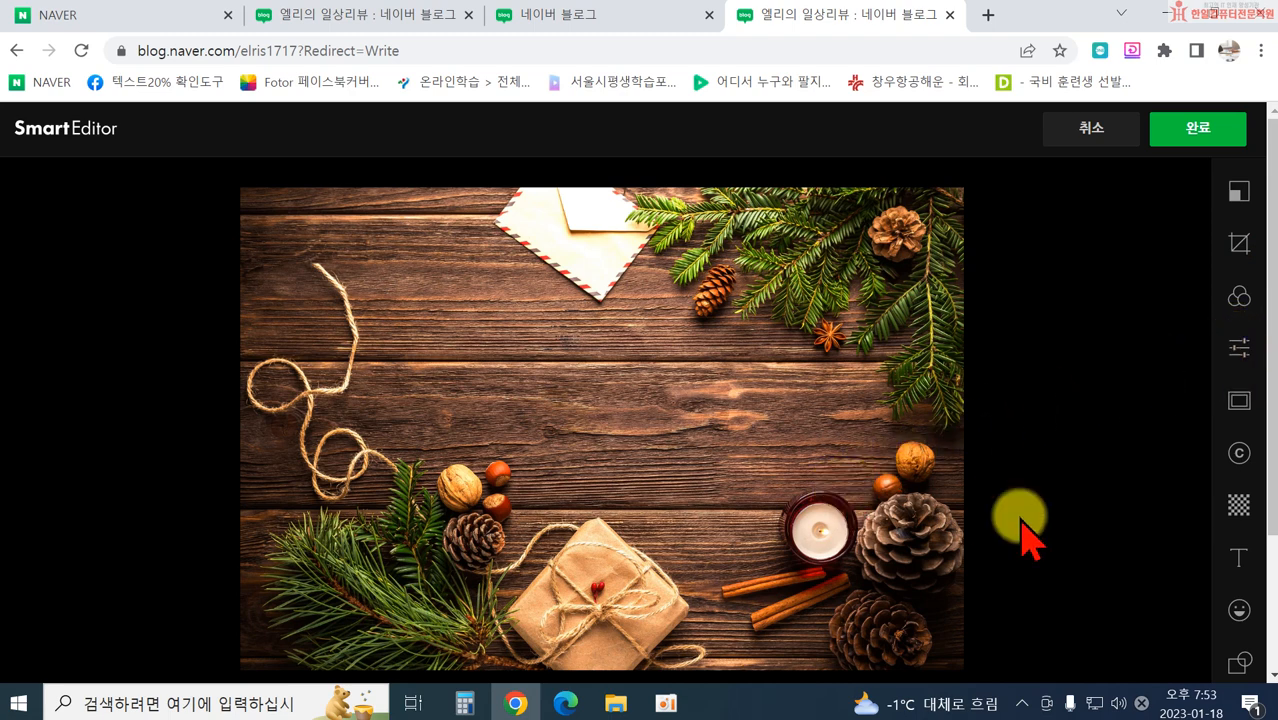
Step: Resize the wooden-background photo to the 600 size preset
{"action": "left_click", "coordinate": [1239, 192]}
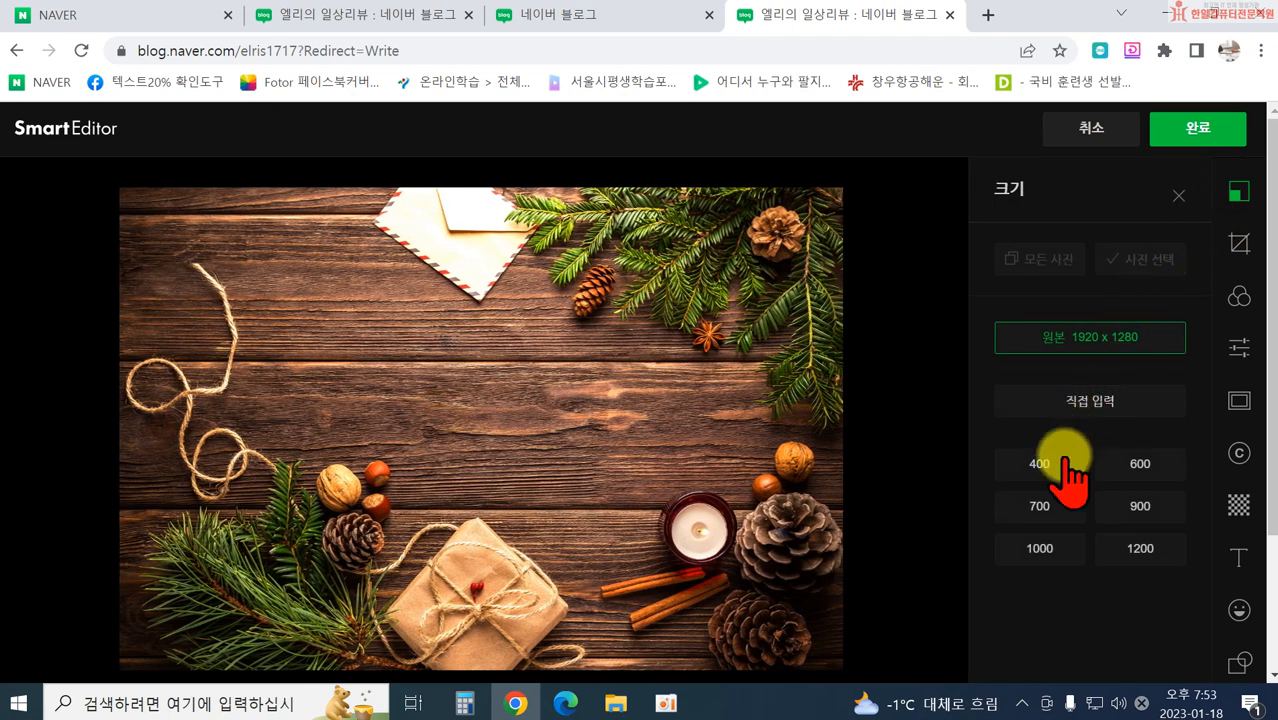
{"action": "left_click", "coordinate": [1137, 470]}
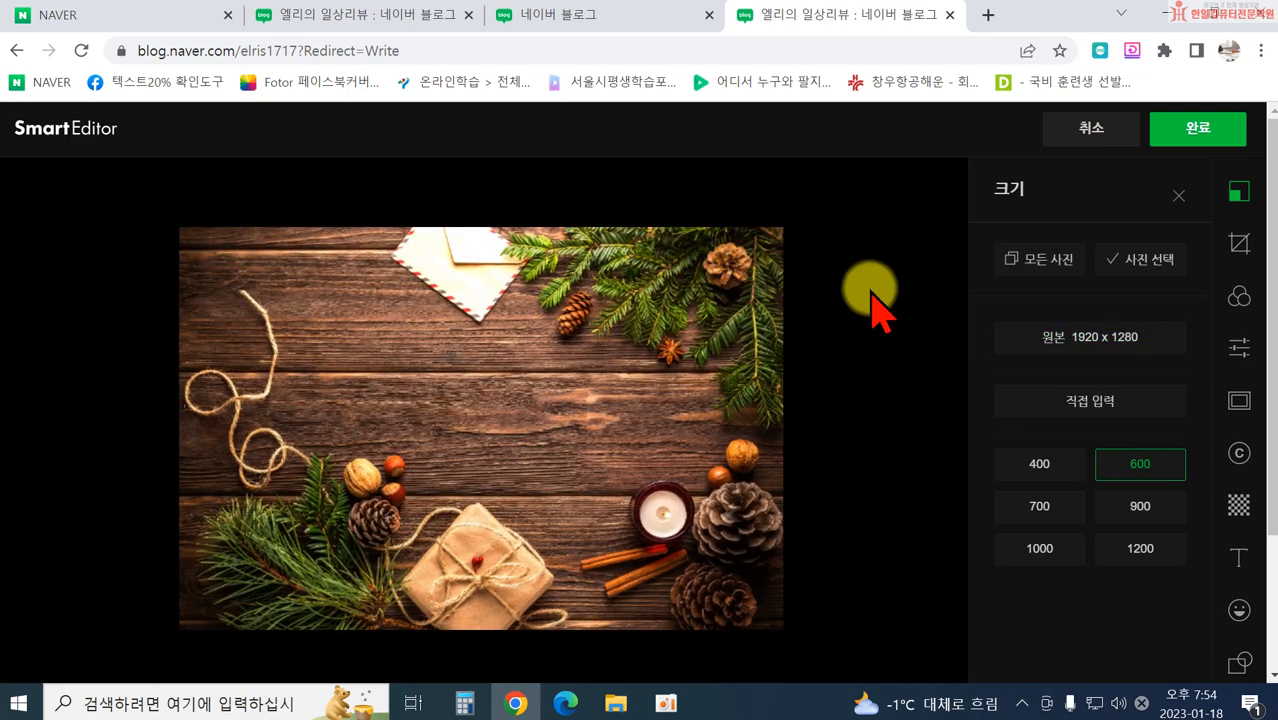
{"action": "left_click", "coordinate": [1179, 196]}
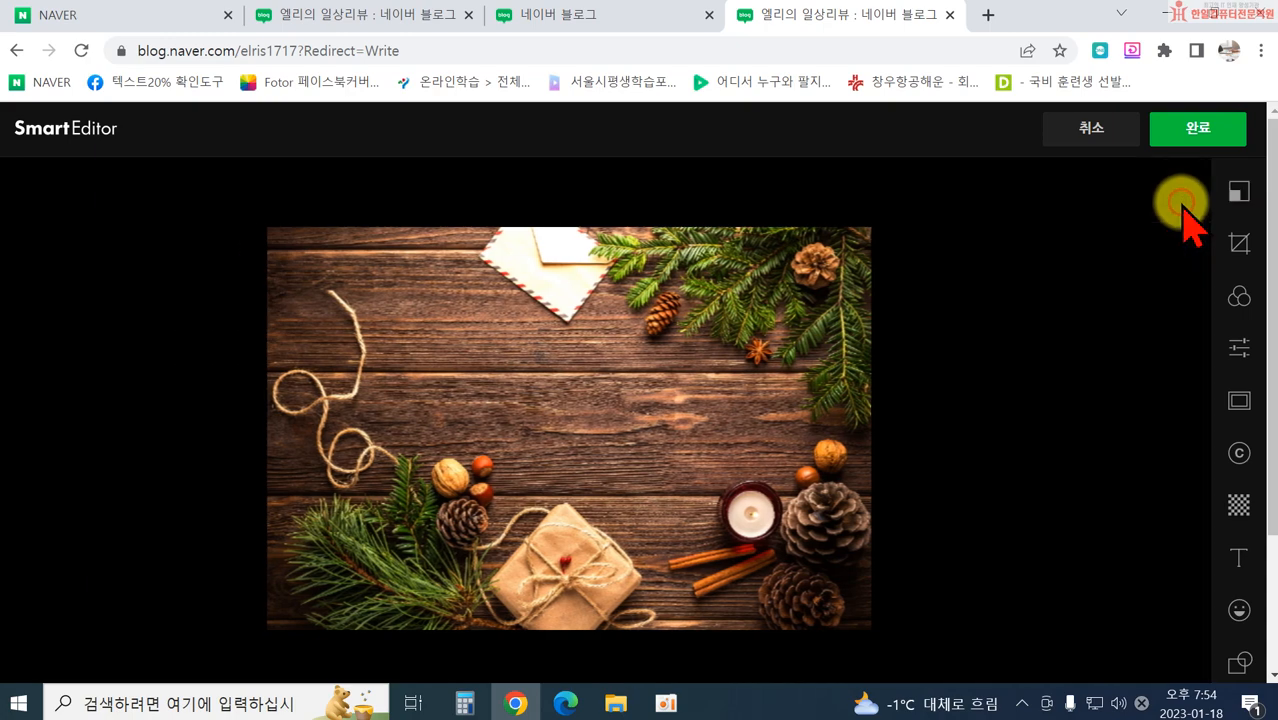
Step: Crop the photo with the free ratio (자유) to its upper-left part with the twine and most of the envelope, and save the crop
{"action": "left_click", "coordinate": [1239, 244]}
{"action": "scroll", "coordinate": [960, 380], "scroll_direction": "down", "scroll_amount": 1}
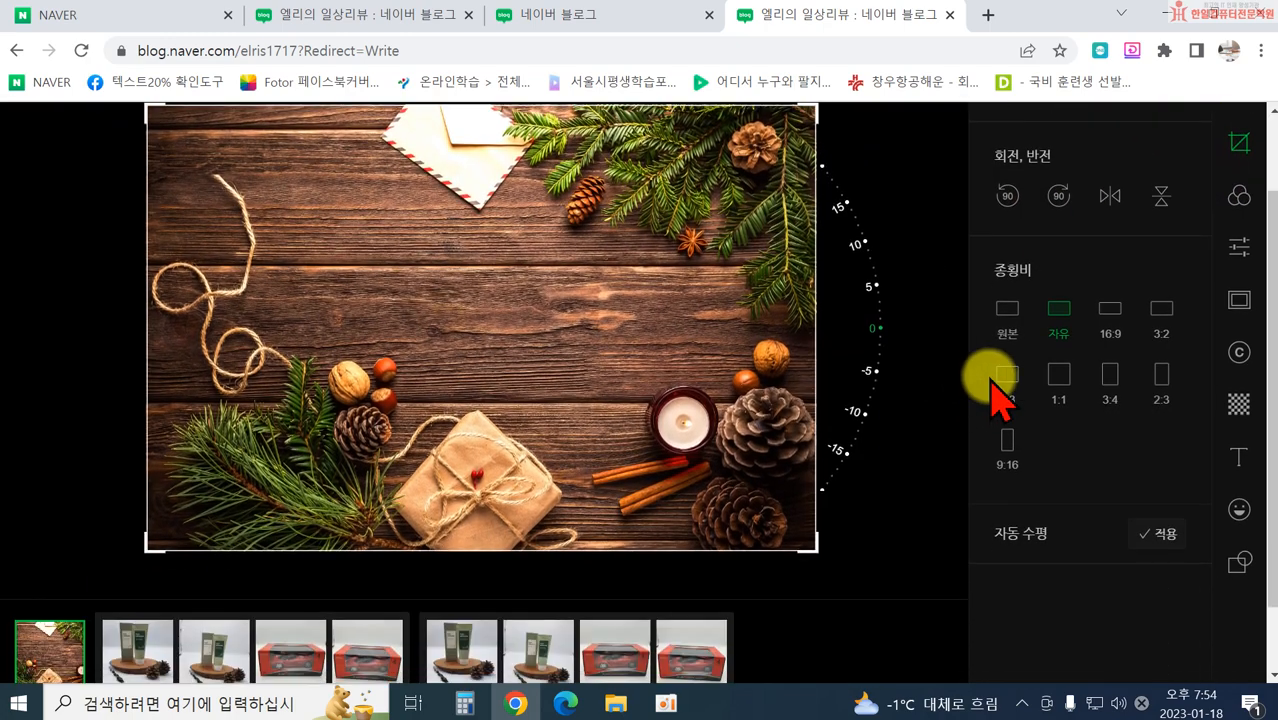
{"action": "left_click_drag", "start_coordinate": [820, 527], "coordinate": [542, 417]}
{"action": "scroll", "coordinate": [632, 410], "scroll_direction": "up", "scroll_amount": 1}
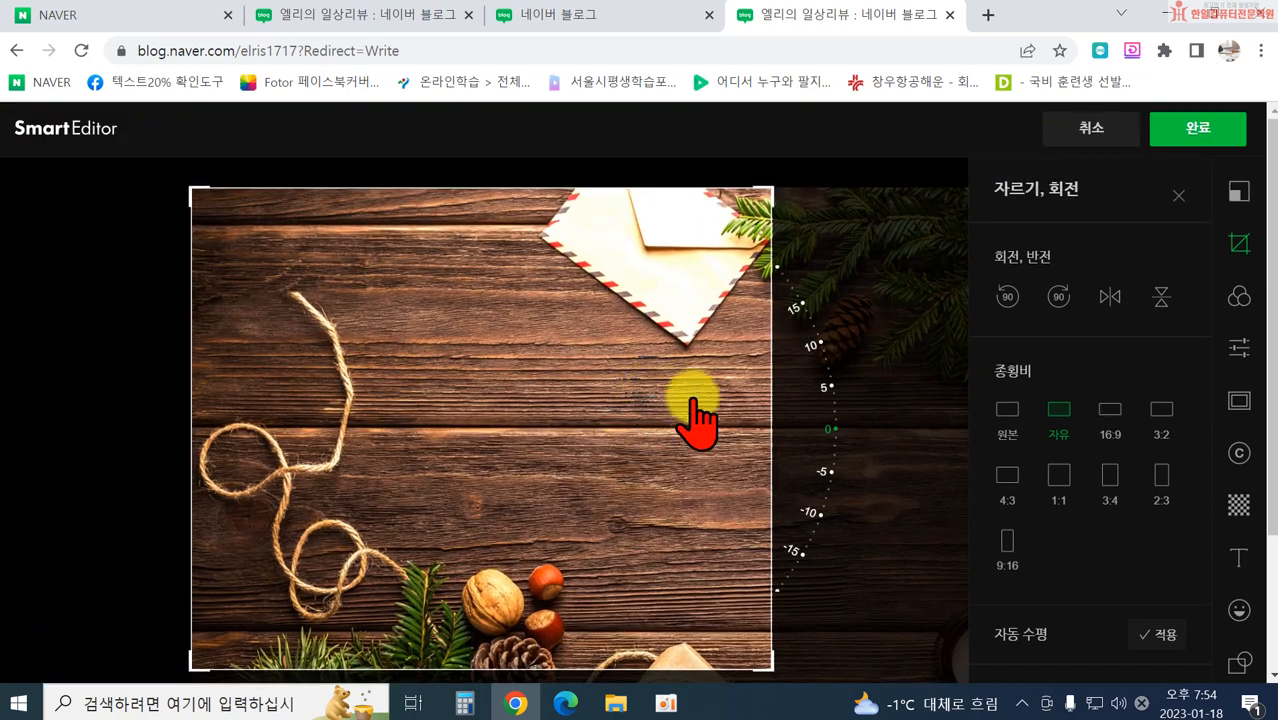
{"action": "scroll", "coordinate": [697, 440], "scroll_direction": "down", "scroll_amount": 1}
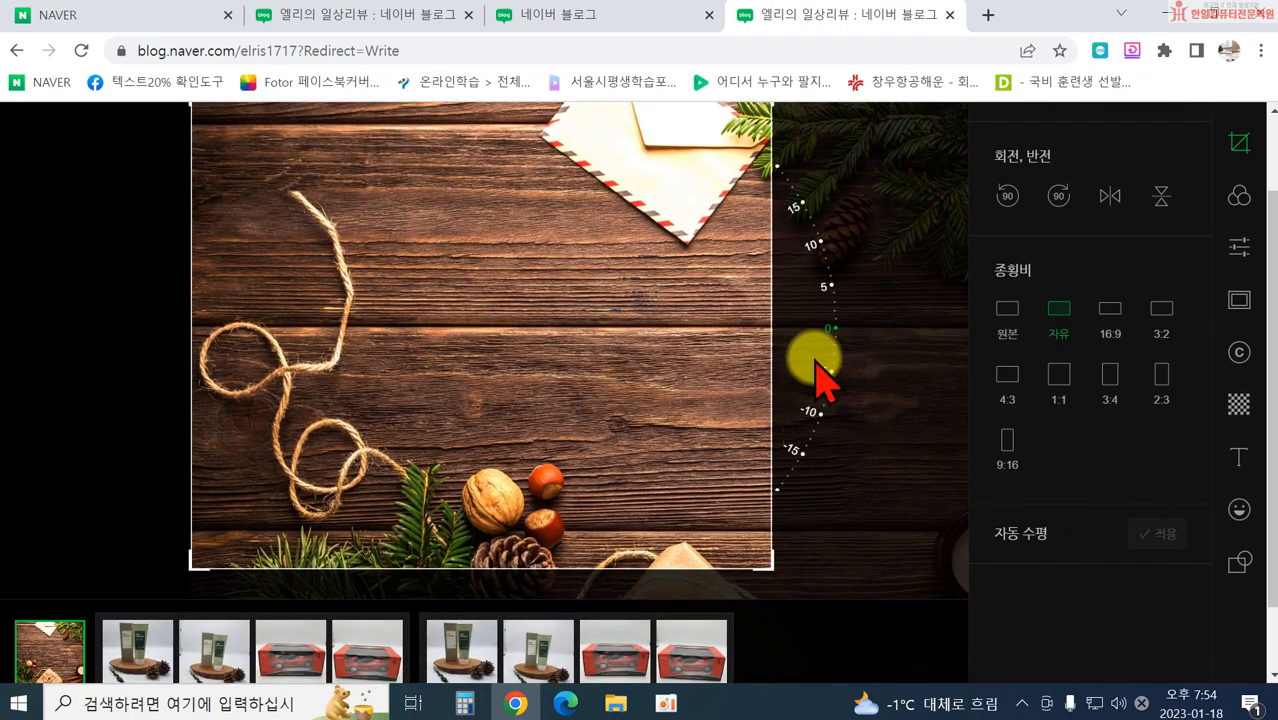
{"action": "left_click", "coordinate": [1239, 196]}
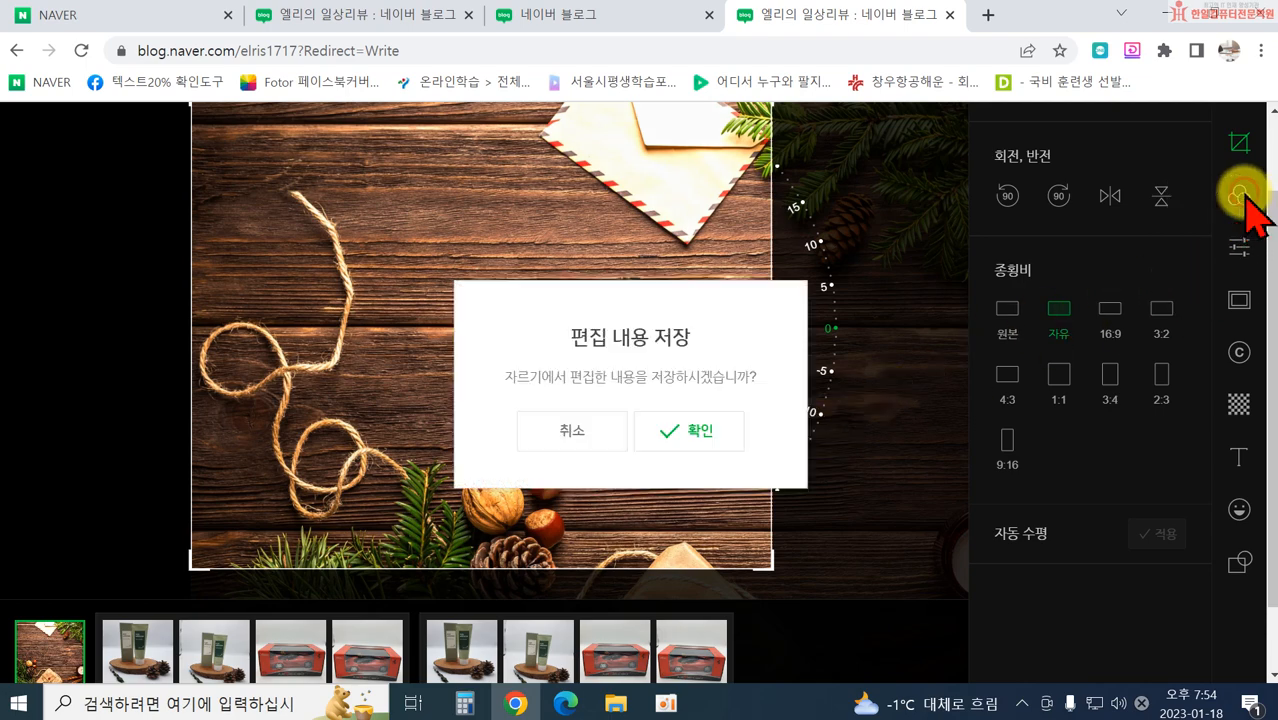
{"action": "left_click", "coordinate": [686, 438]}
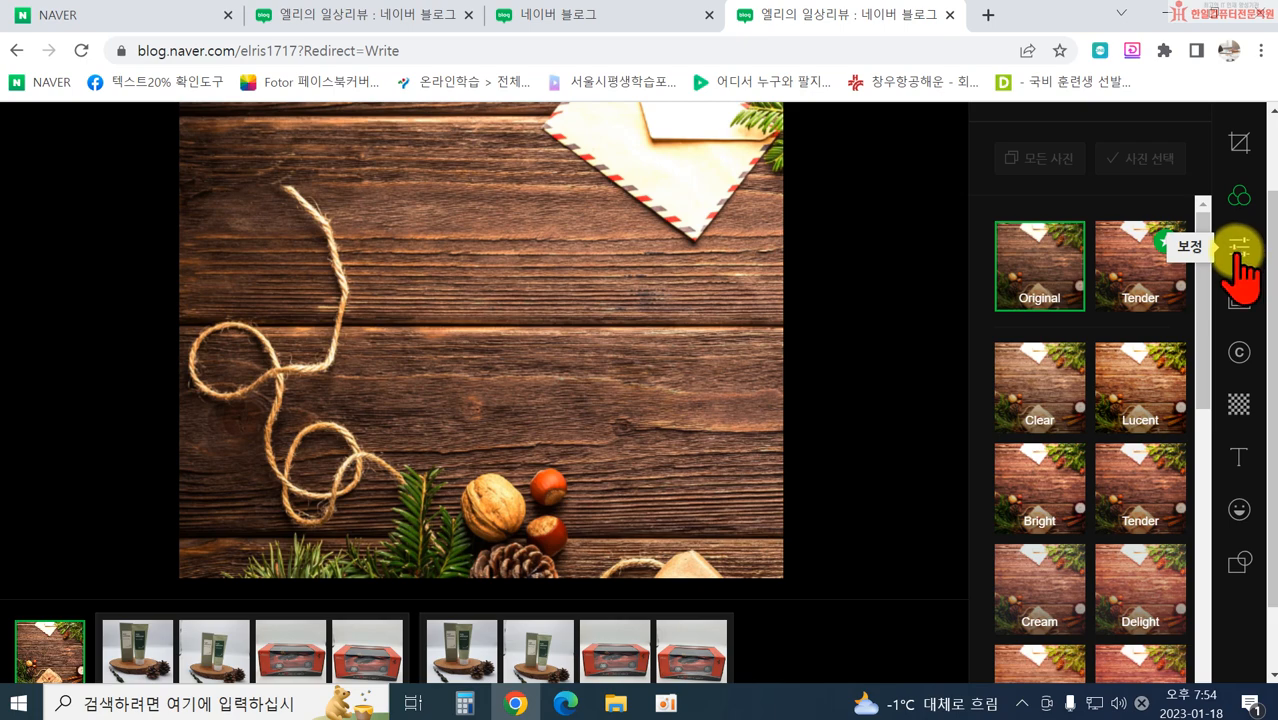
Step: Apply the Lucent filter to the cropped photo and set its brightness (밝기) to 28
{"action": "left_click", "coordinate": [1130, 285]}
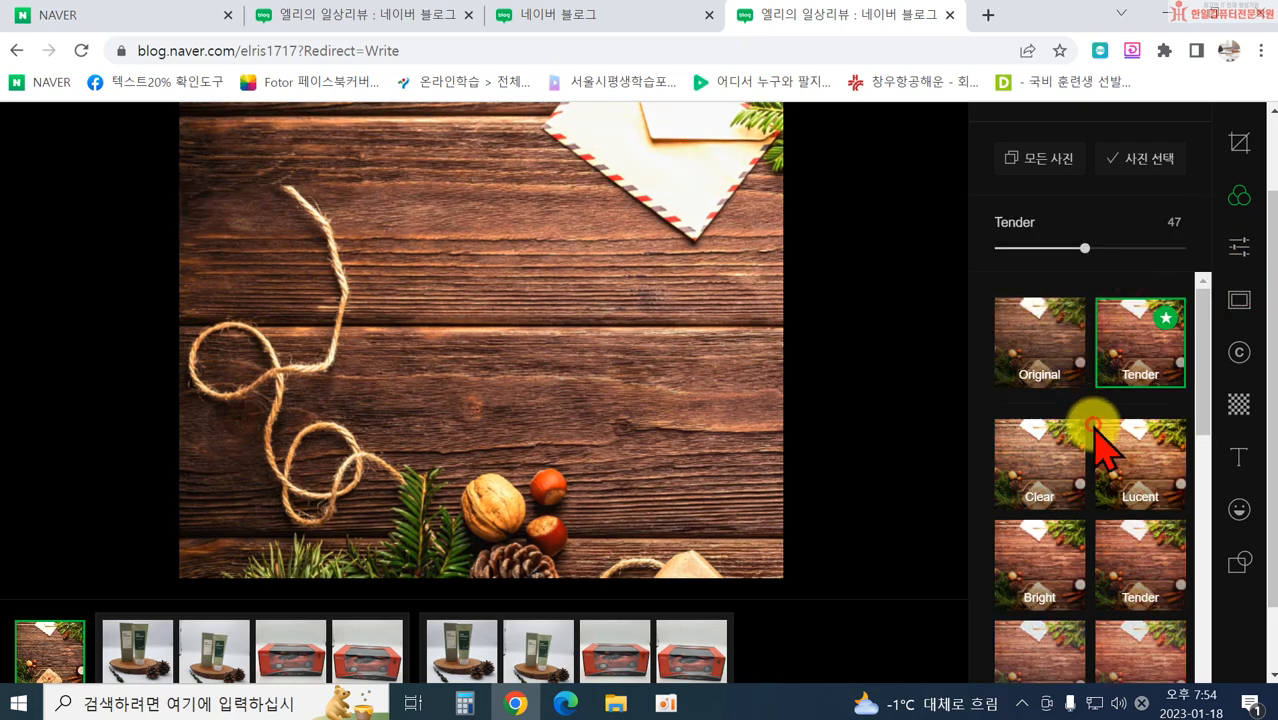
{"action": "left_click", "coordinate": [1036, 488]}
{"action": "left_click", "coordinate": [1114, 482]}
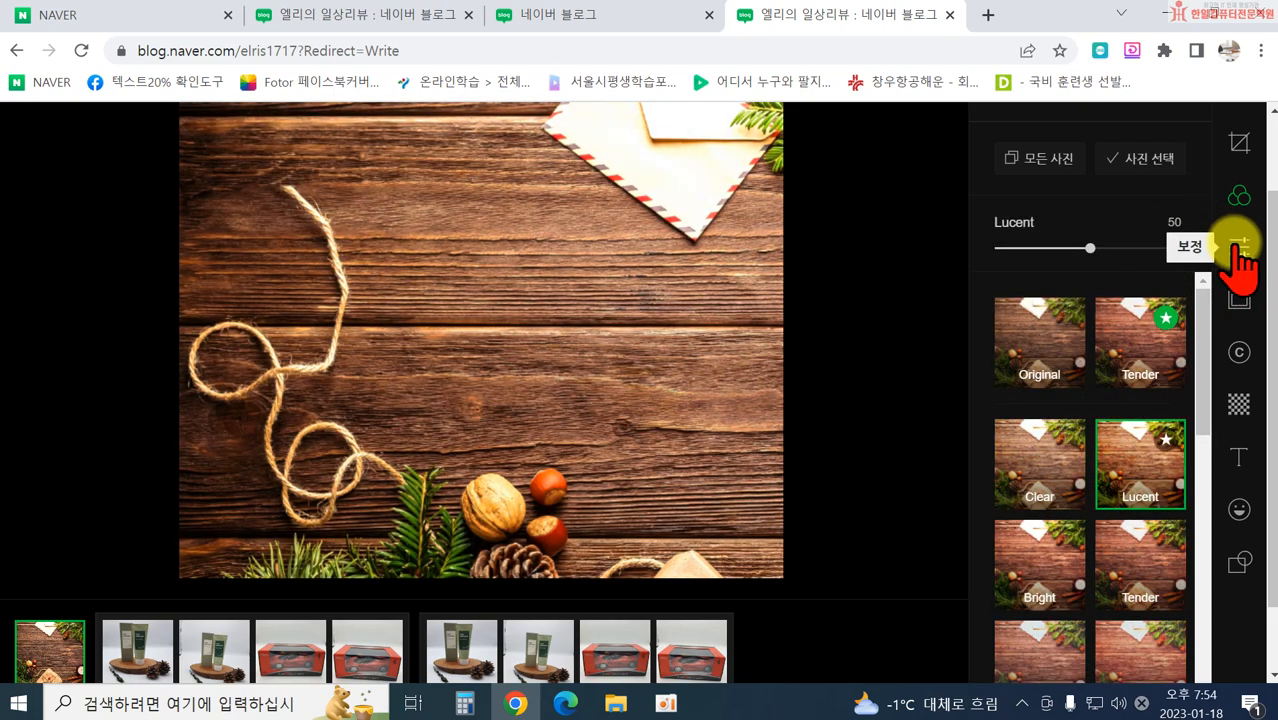
{"action": "left_click", "coordinate": [1238, 258]}
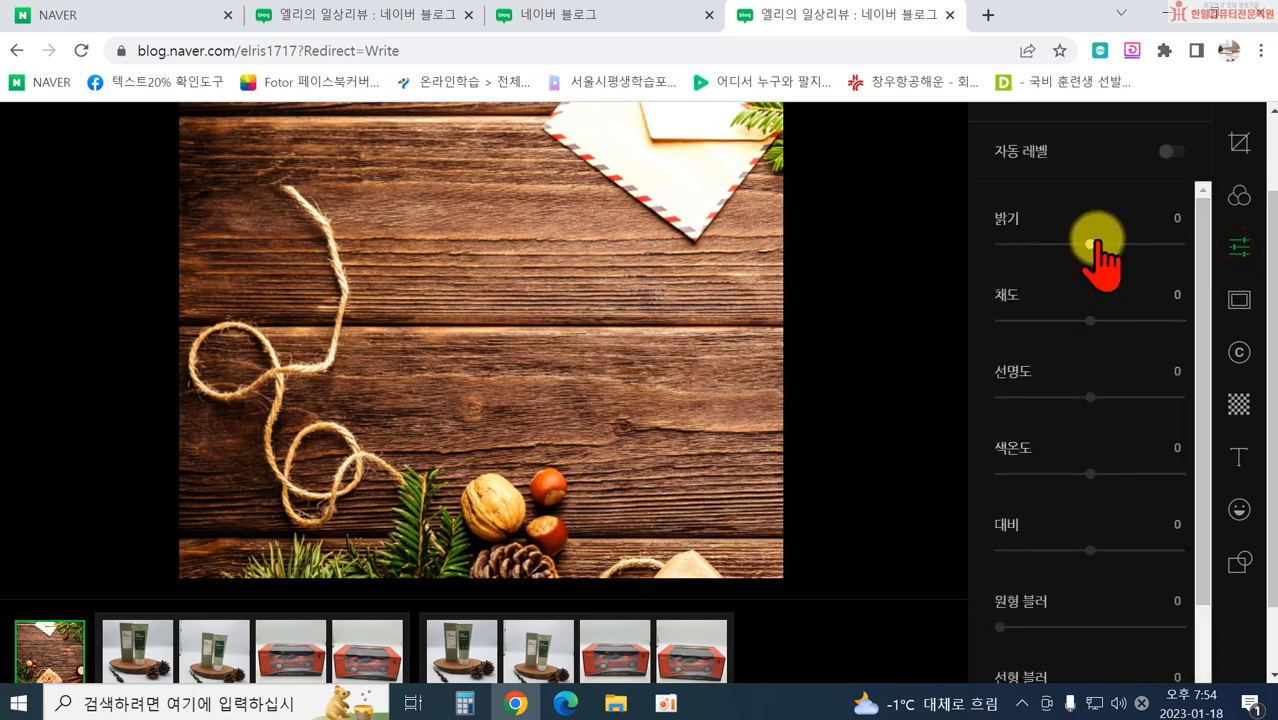
{"action": "left_click_drag", "start_coordinate": [1094, 246], "coordinate": [1120, 259]}
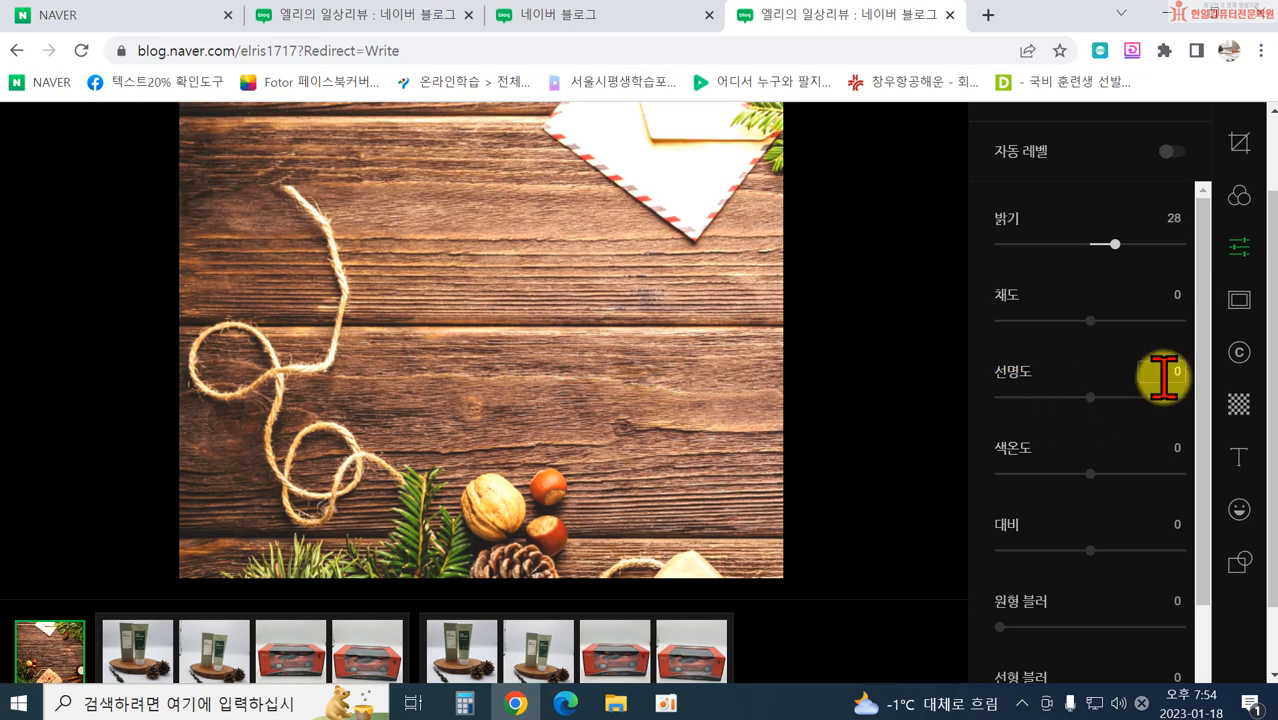
Step: Try several frames (액자) on the photo and apply the white paper-textured one with the wide lower border
{"action": "left_click", "coordinate": [1238, 300]}
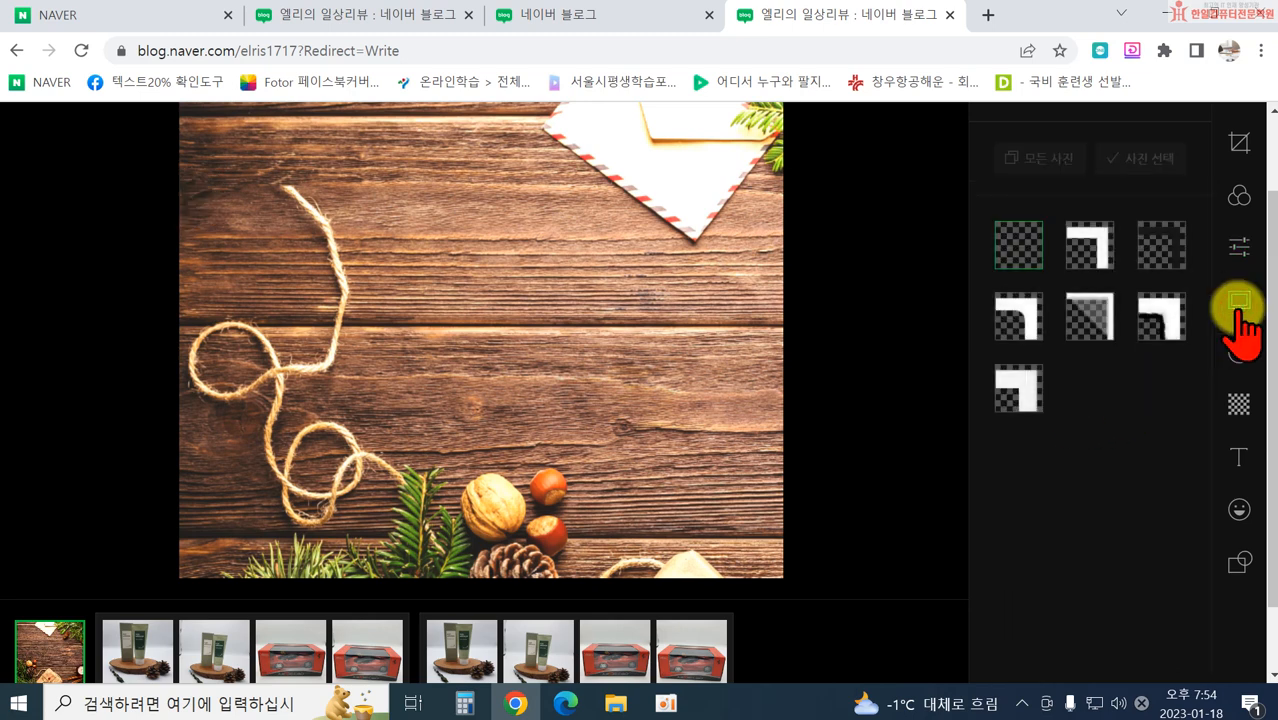
{"action": "left_click", "coordinate": [1090, 258]}
{"action": "scroll", "coordinate": [941, 285], "scroll_direction": "up", "scroll_amount": 1}
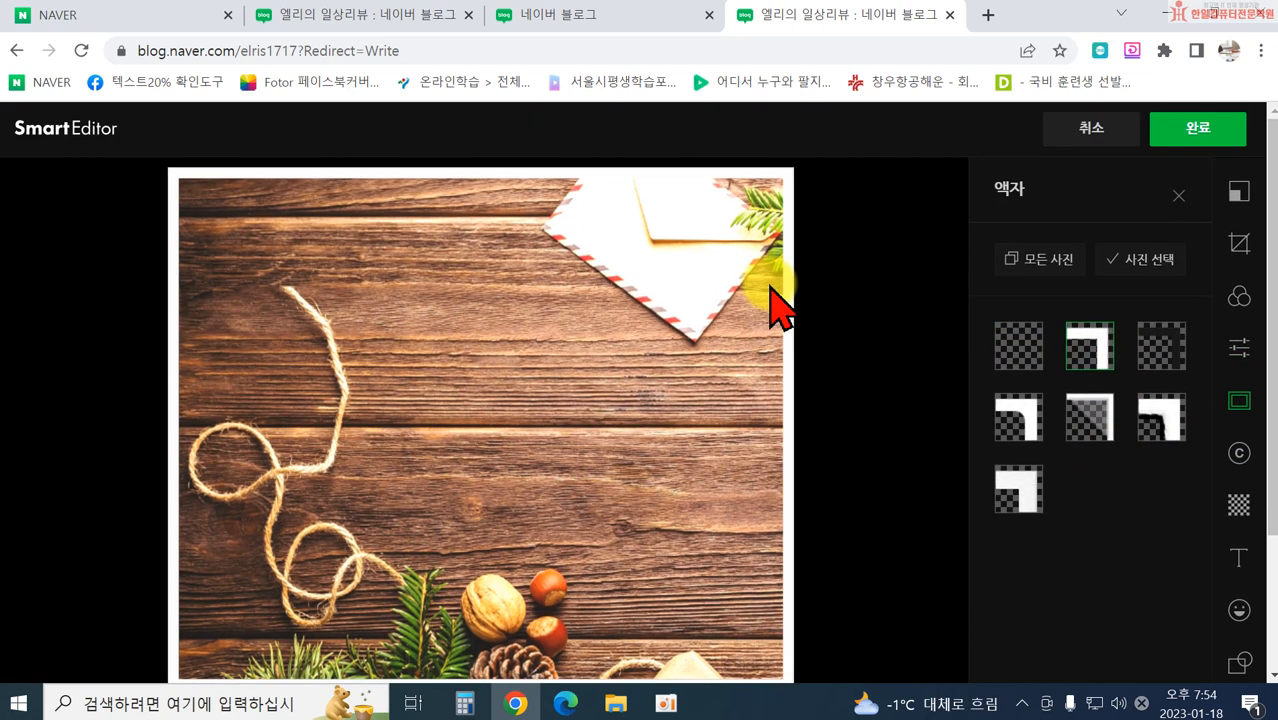
{"action": "left_click", "coordinate": [1095, 412]}
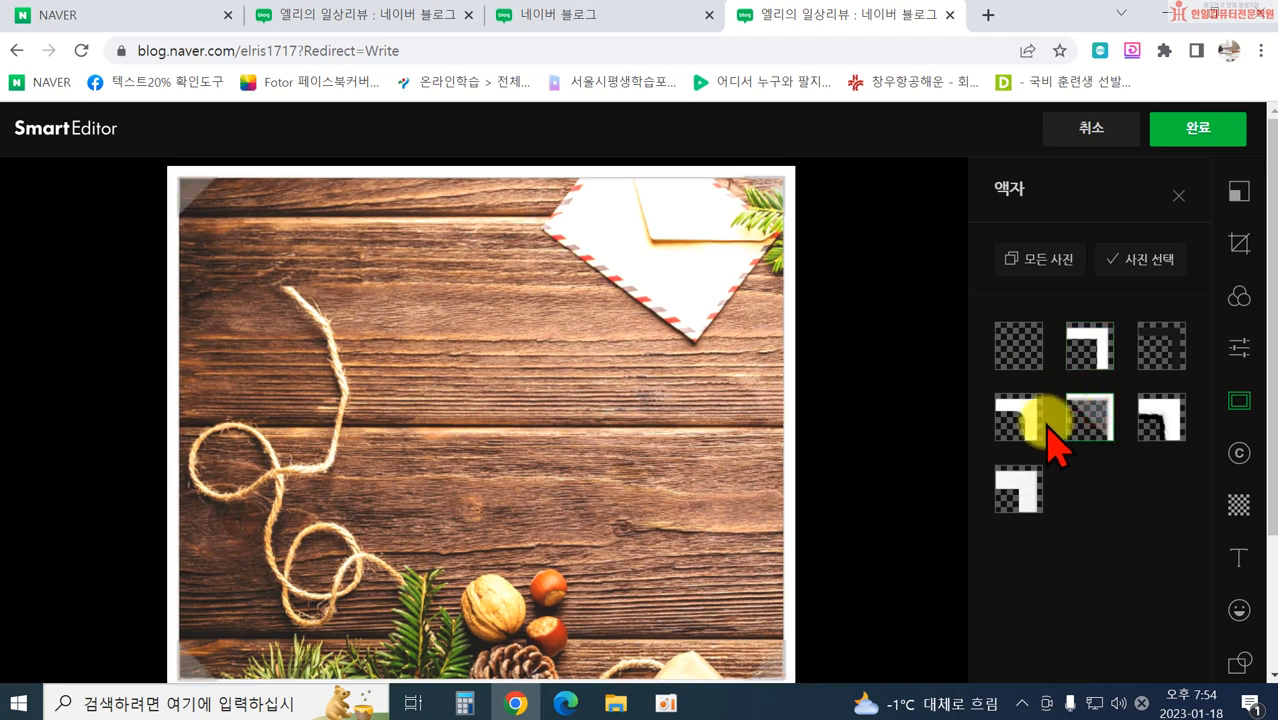
{"action": "left_click", "coordinate": [1030, 486]}
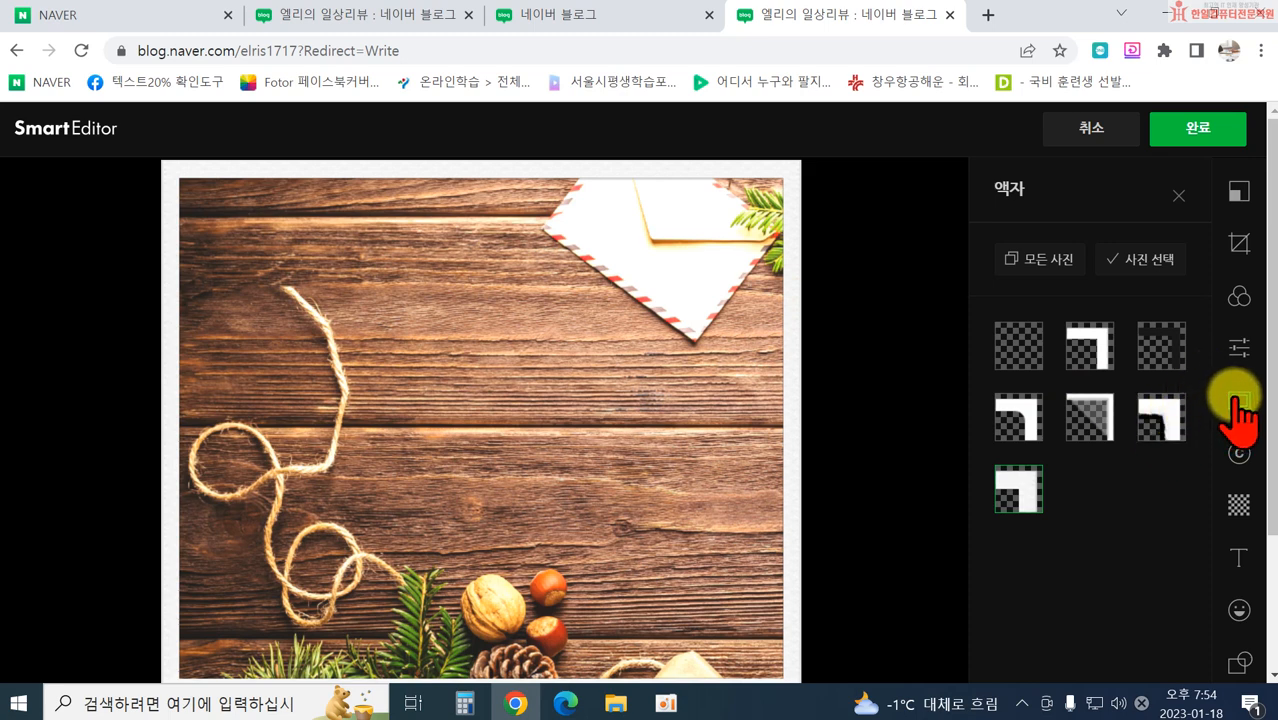
Step: Add the 엘리의 일상리뷰 image signature (서명) to all photos and check it on the product photos
{"action": "left_click", "coordinate": [1240, 453]}
{"action": "scroll", "coordinate": [860, 456], "scroll_direction": "down", "scroll_amount": 2}
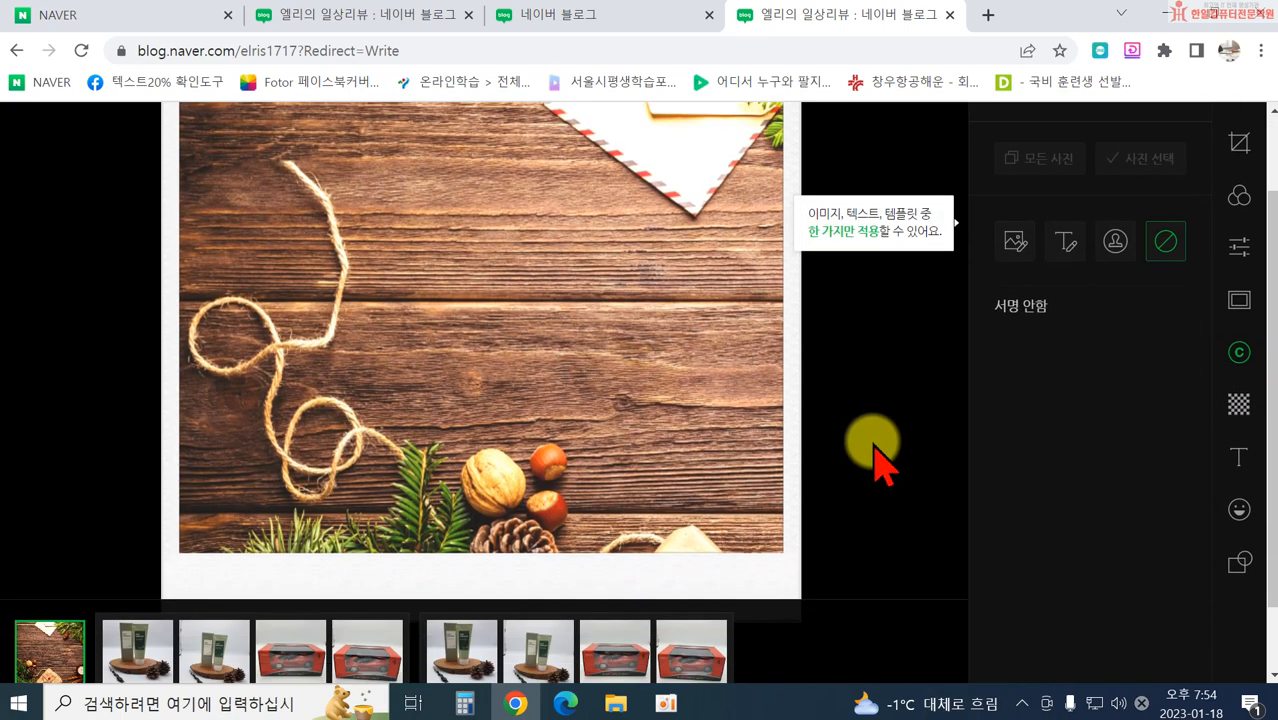
{"action": "left_click", "coordinate": [1016, 241]}
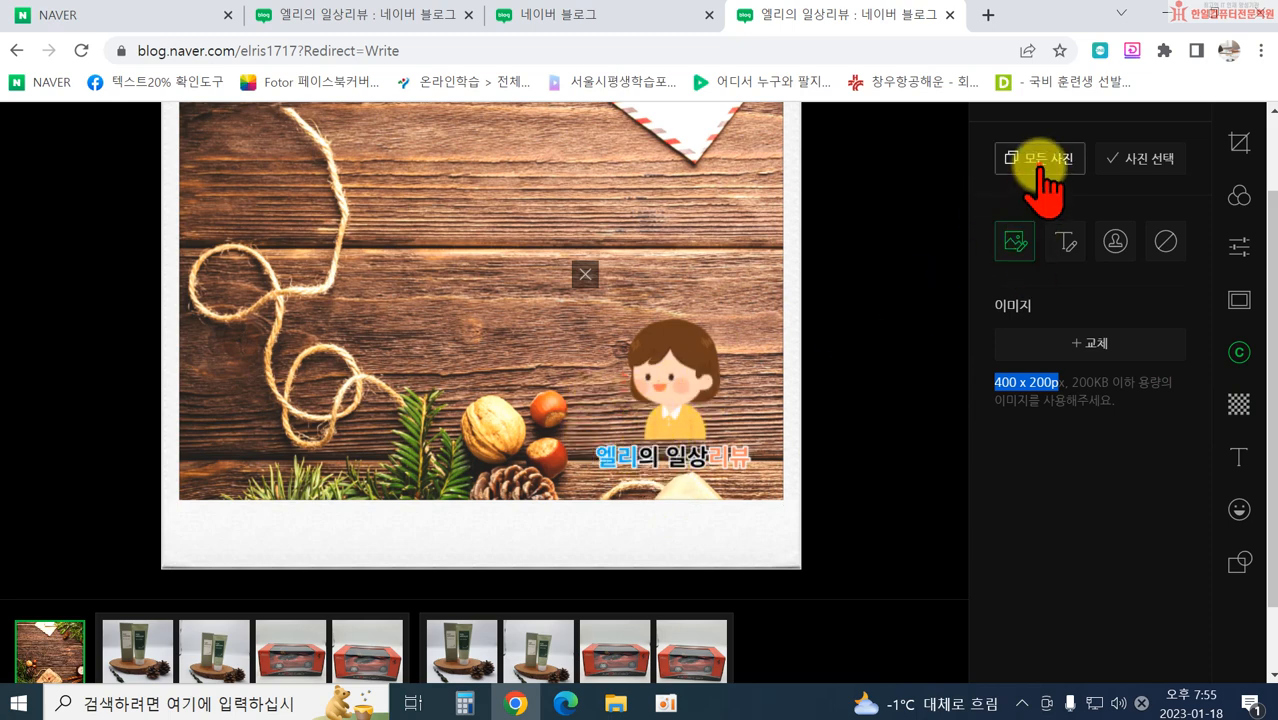
{"action": "left_click", "coordinate": [125, 652]}
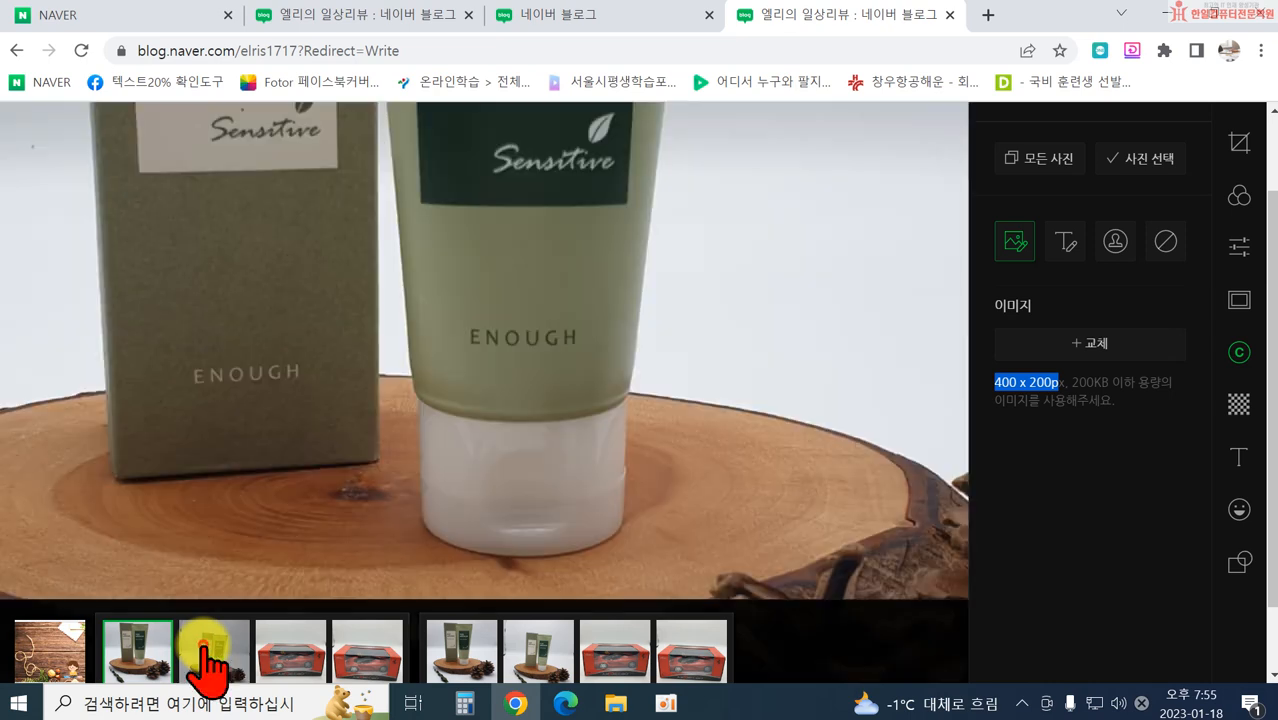
{"action": "left_click", "coordinate": [207, 650]}
{"action": "scroll", "coordinate": [727, 414], "scroll_direction": "down", "scroll_amount": 1}
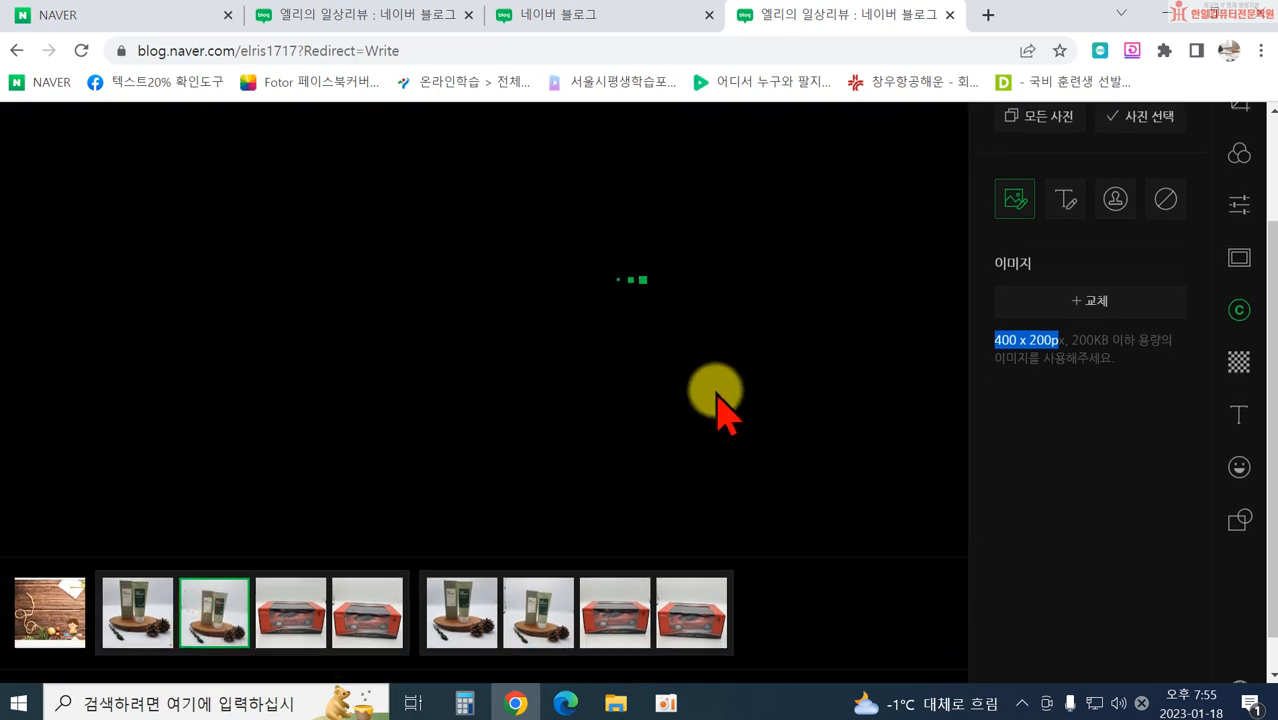
{"action": "scroll", "coordinate": [790, 385], "scroll_direction": "down", "scroll_amount": 10}
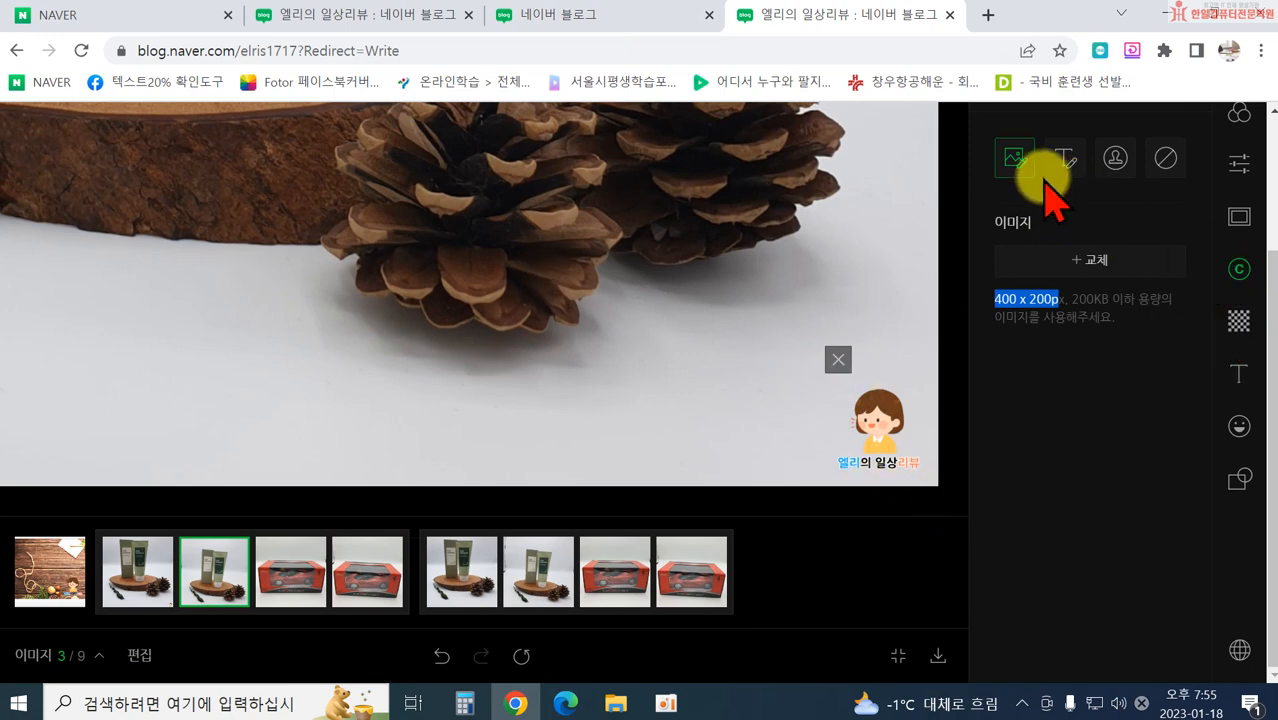
{"action": "scroll", "coordinate": [1020, 192], "scroll_direction": "up", "scroll_amount": 2}
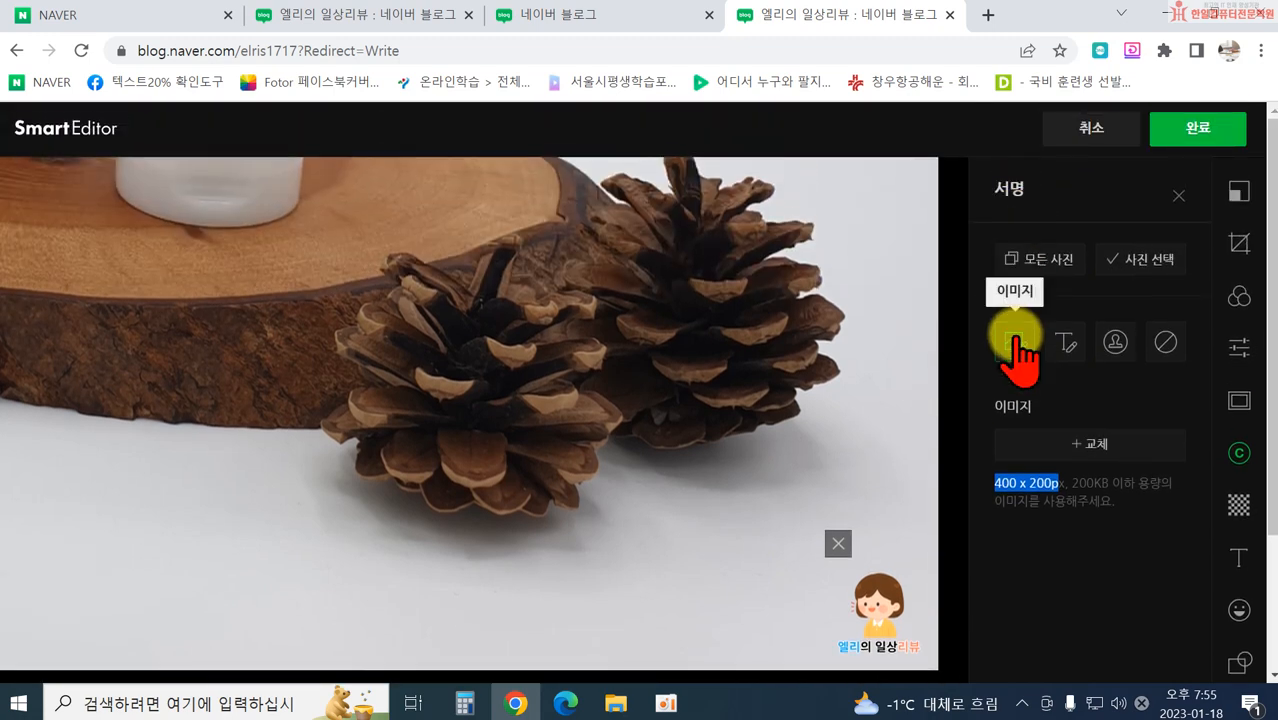
{"action": "left_click", "coordinate": [1015, 340]}
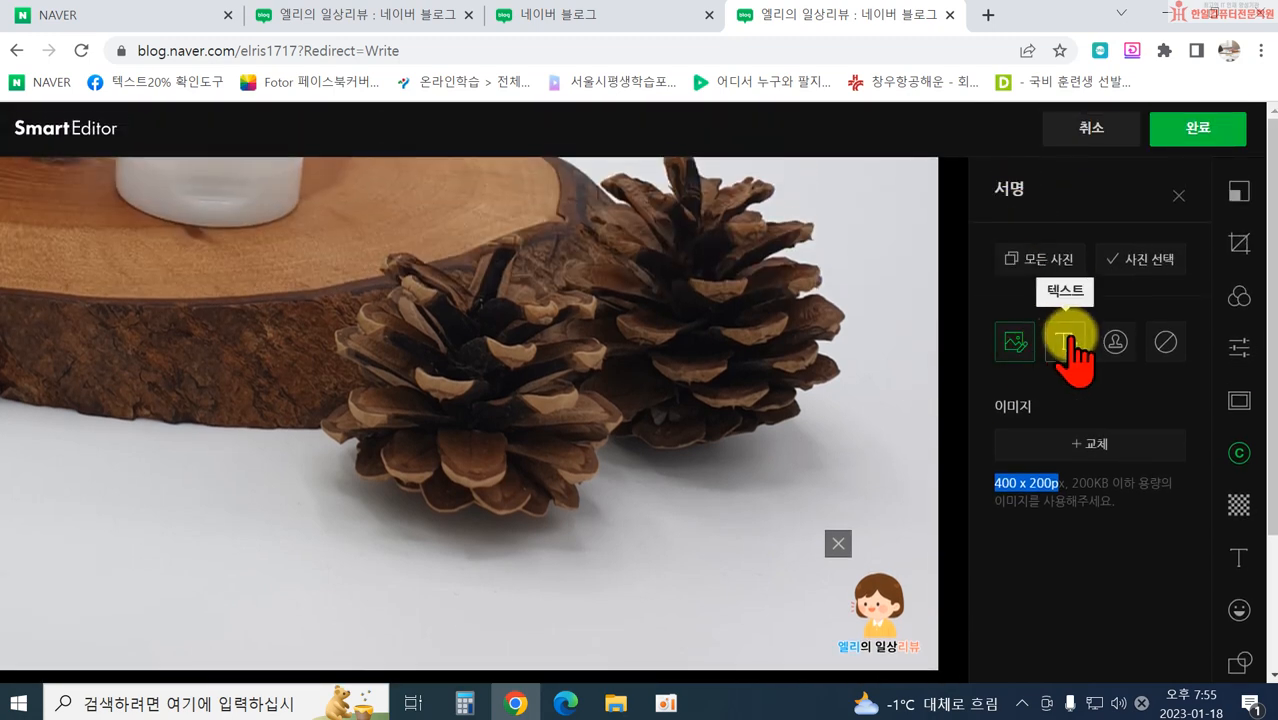
Step: Switch the second product photo to a text signature reading "엘리의 리뷰" and place it between the two pinecones
{"action": "left_click", "coordinate": [1068, 342]}
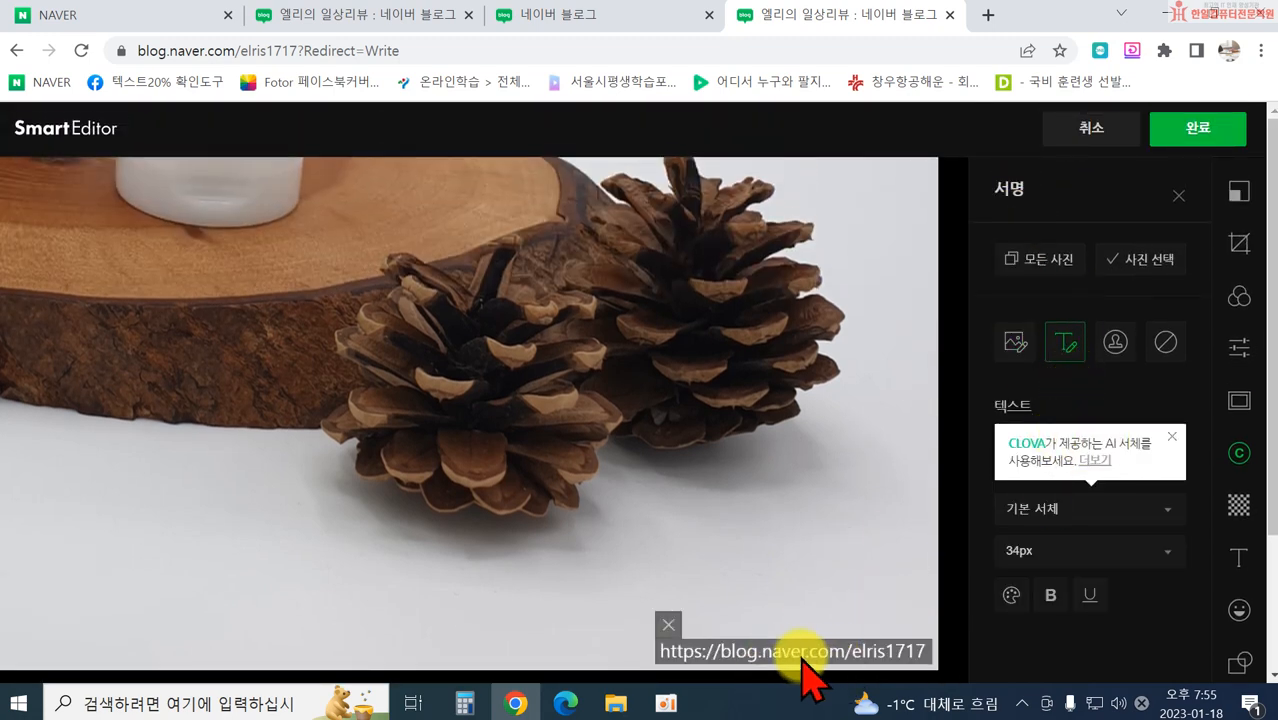
{"action": "mouse_move", "coordinate": [848, 662]}
{"action": "left_mouse_down"}
{"action": "mouse_move", "coordinate": [575, 385]}
{"action": "mouse_move", "coordinate": [585, 345]}
{"action": "mouse_move", "coordinate": [600, 368]}
{"action": "left_mouse_up"}
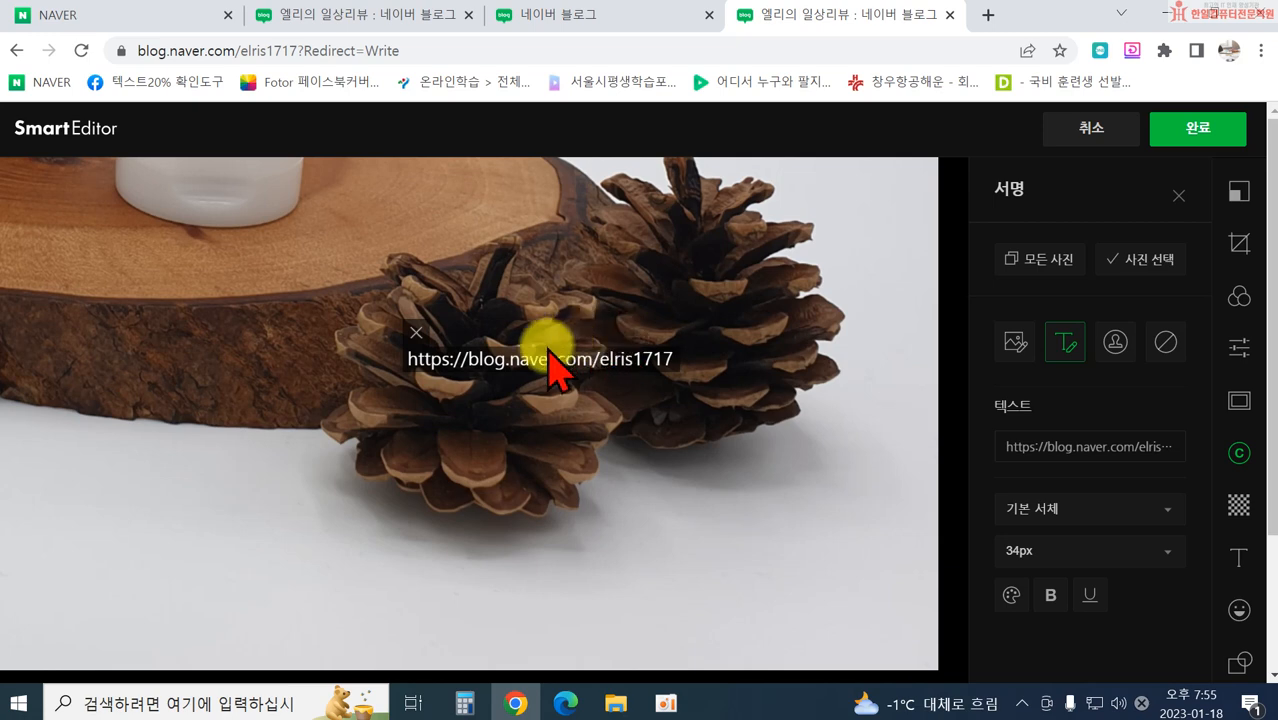
{"action": "left_click_drag", "start_coordinate": [555, 370], "coordinate": [602, 416]}
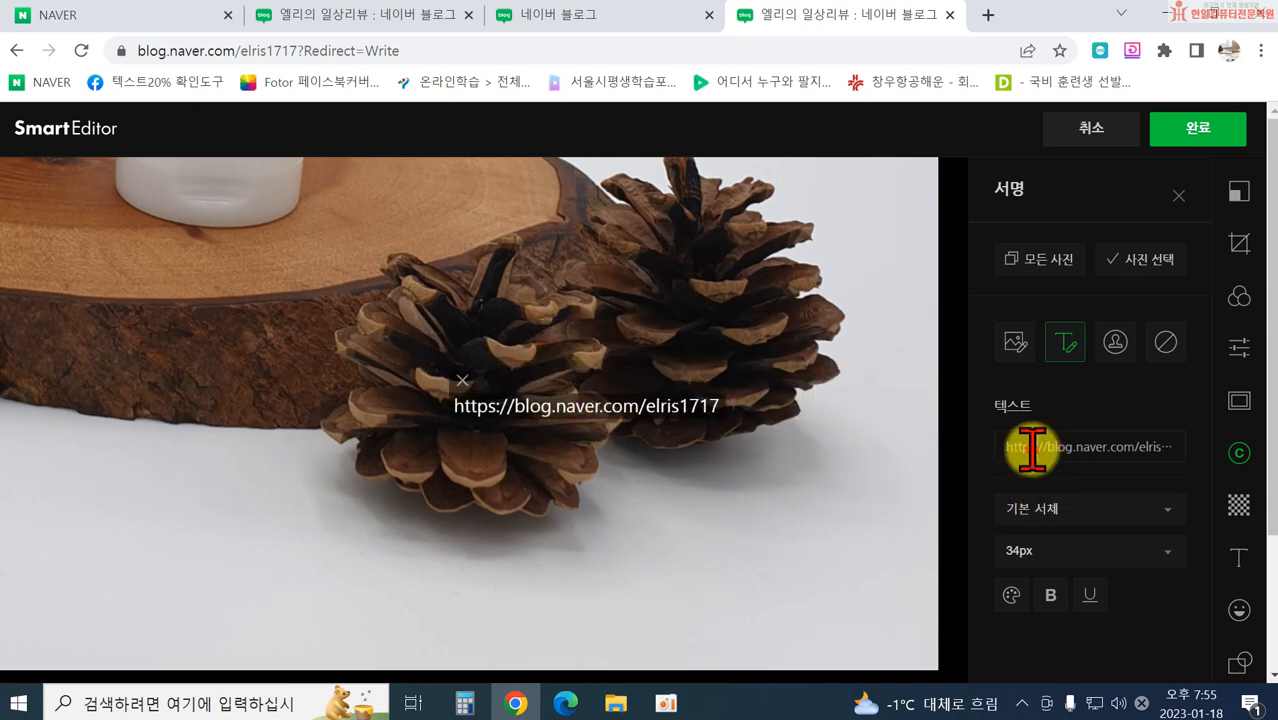
{"action": "left_click_drag", "start_coordinate": [1011, 446], "coordinate": [1268, 487]}
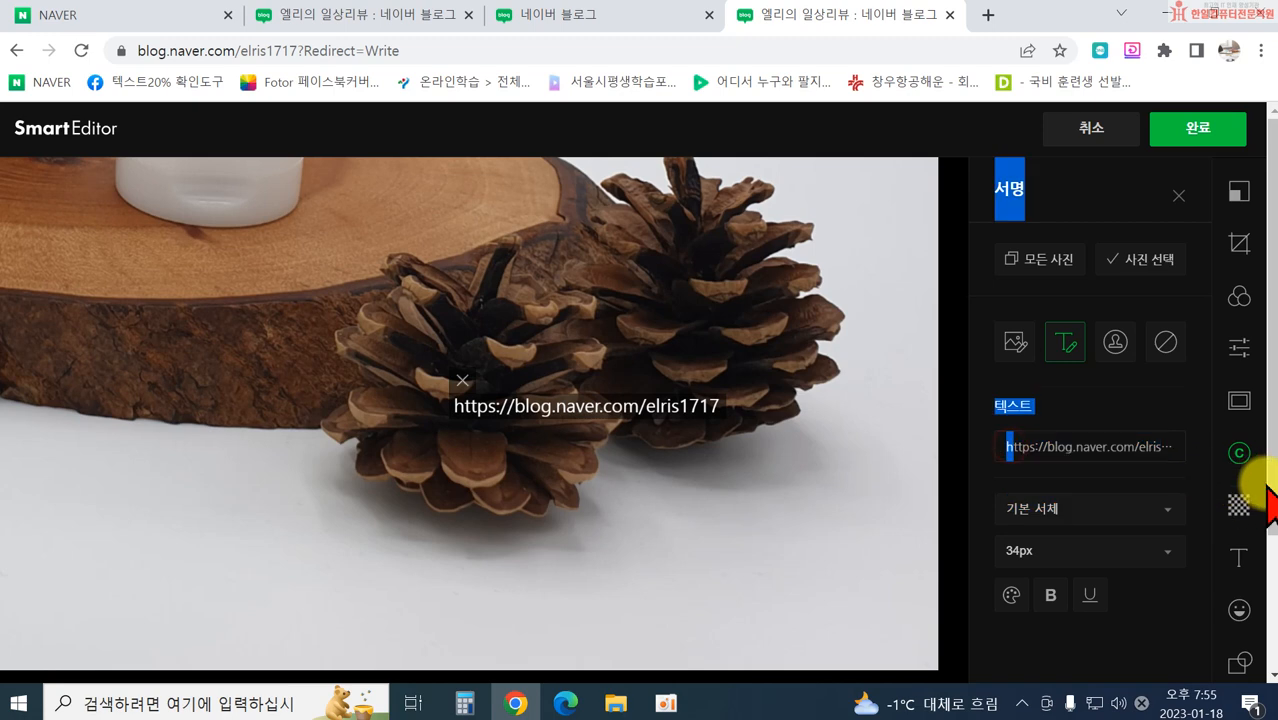
{"action": "double_click", "coordinate": [690, 400]}
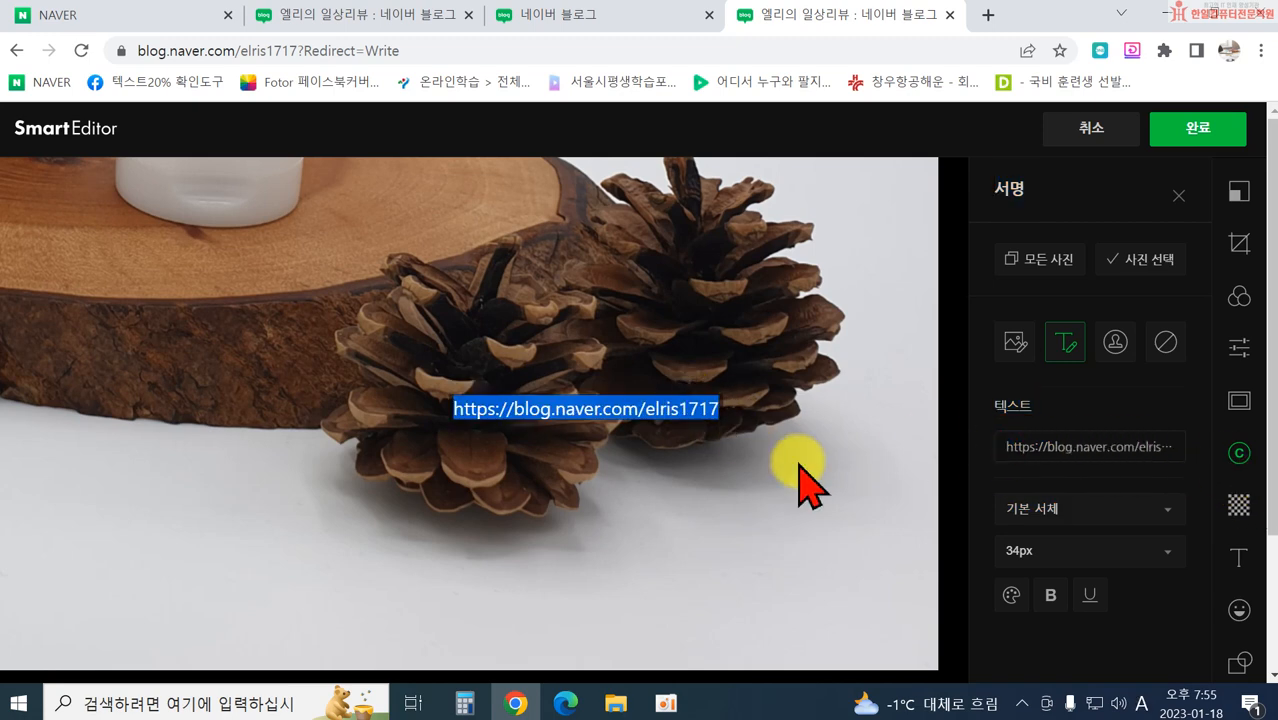
{"action": "type", "text": "dp"}
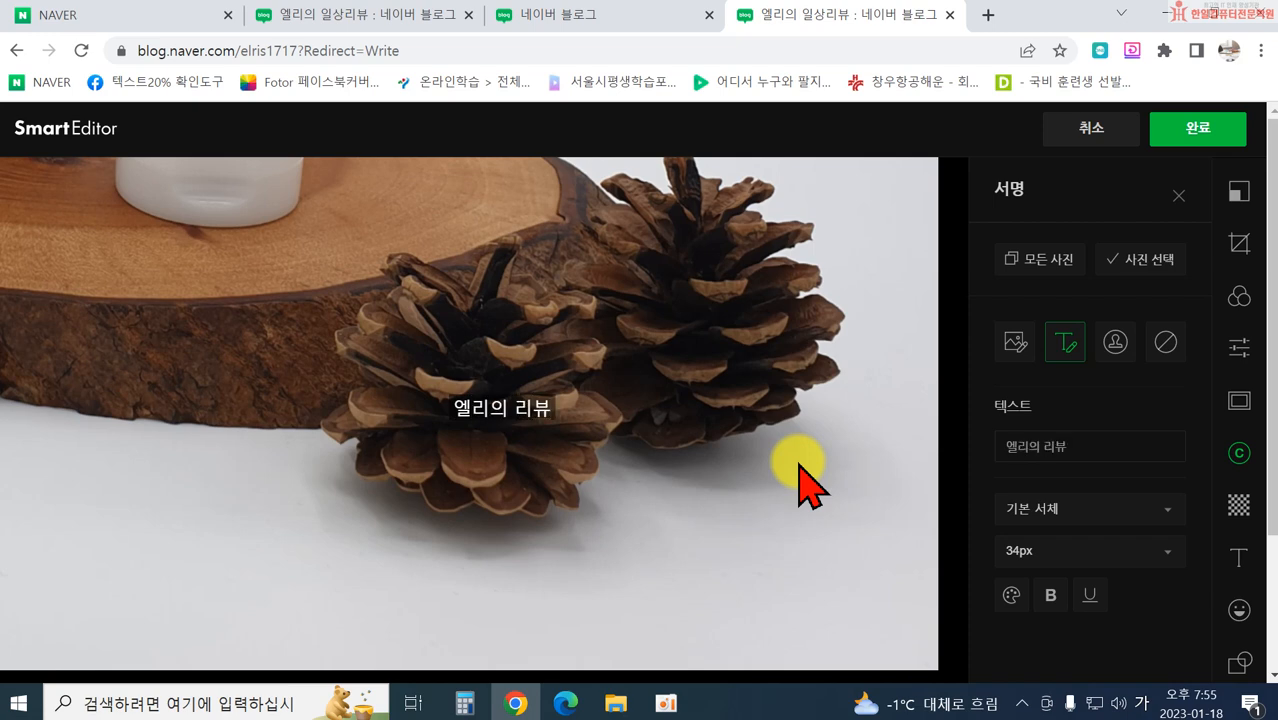
{"action": "left_click_drag", "start_coordinate": [645, 425], "coordinate": [566, 381]}
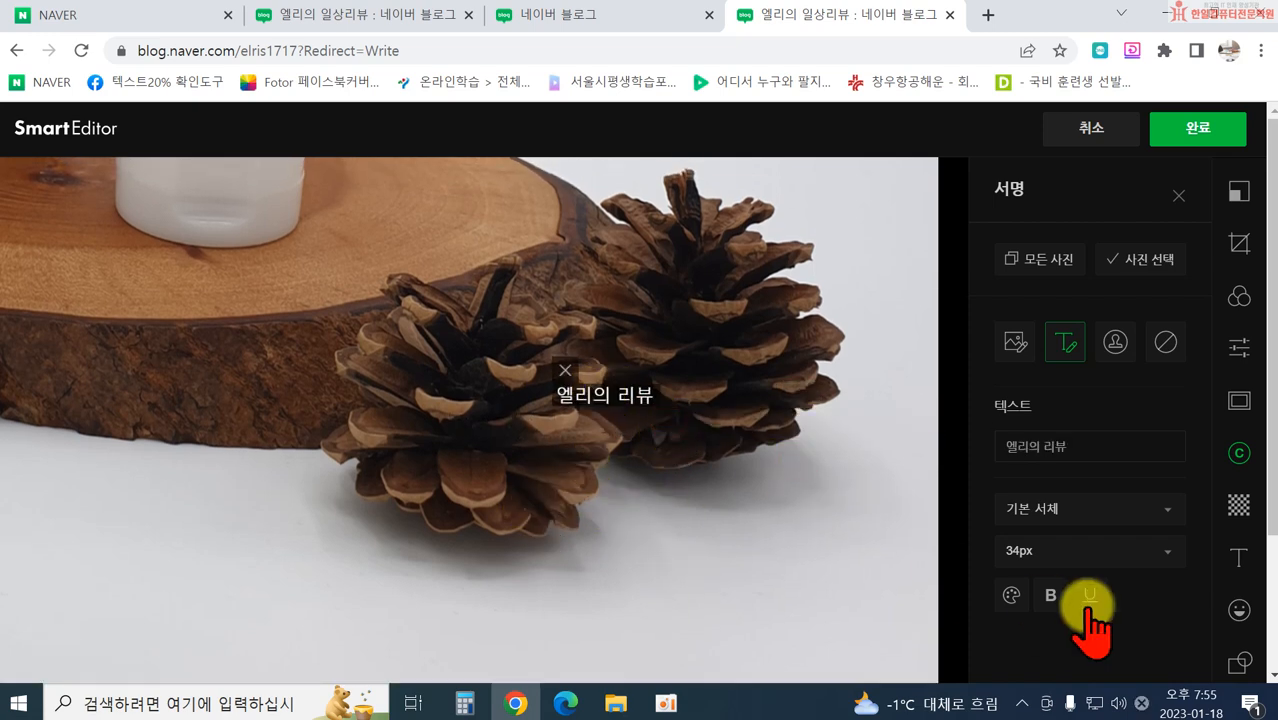
Step: Set the opacity (불투명도) of the signature's text colour to 50
{"action": "left_click", "coordinate": [1011, 596]}
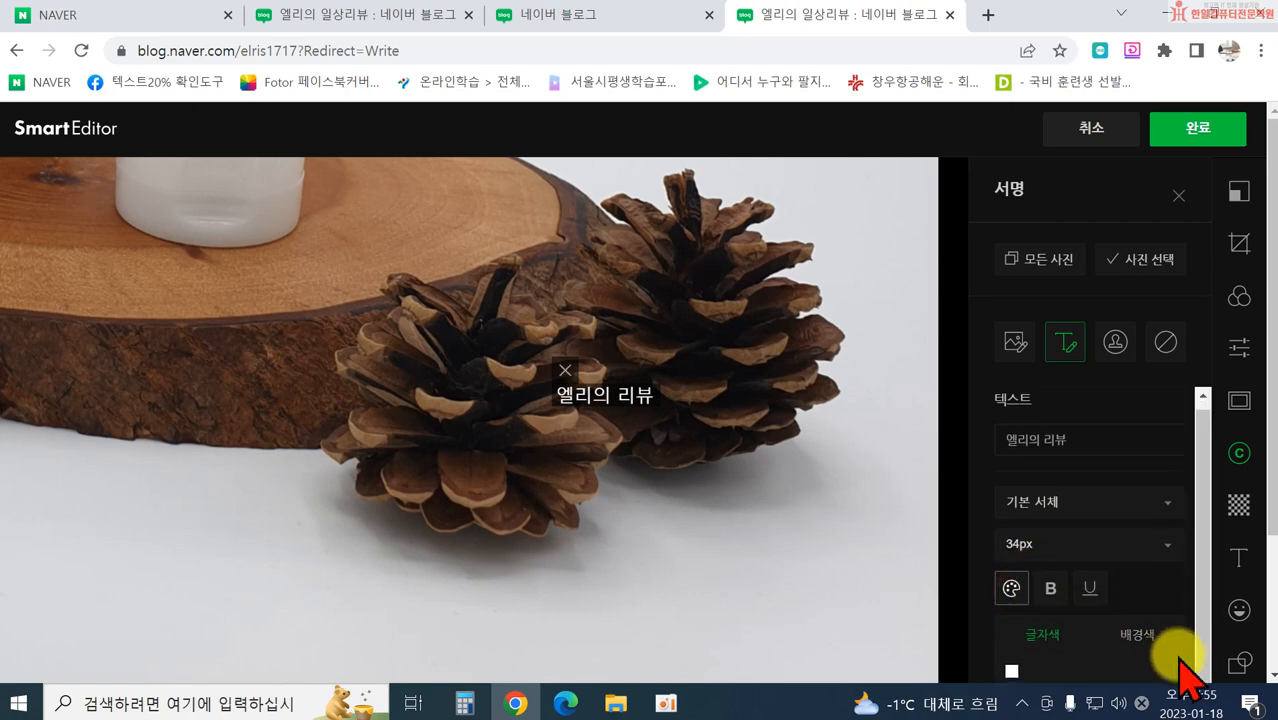
{"action": "scroll", "coordinate": [1175, 665], "scroll_direction": "down", "scroll_amount": 2}
{"action": "left_click_drag", "start_coordinate": [1128, 646], "coordinate": [1092, 647]}
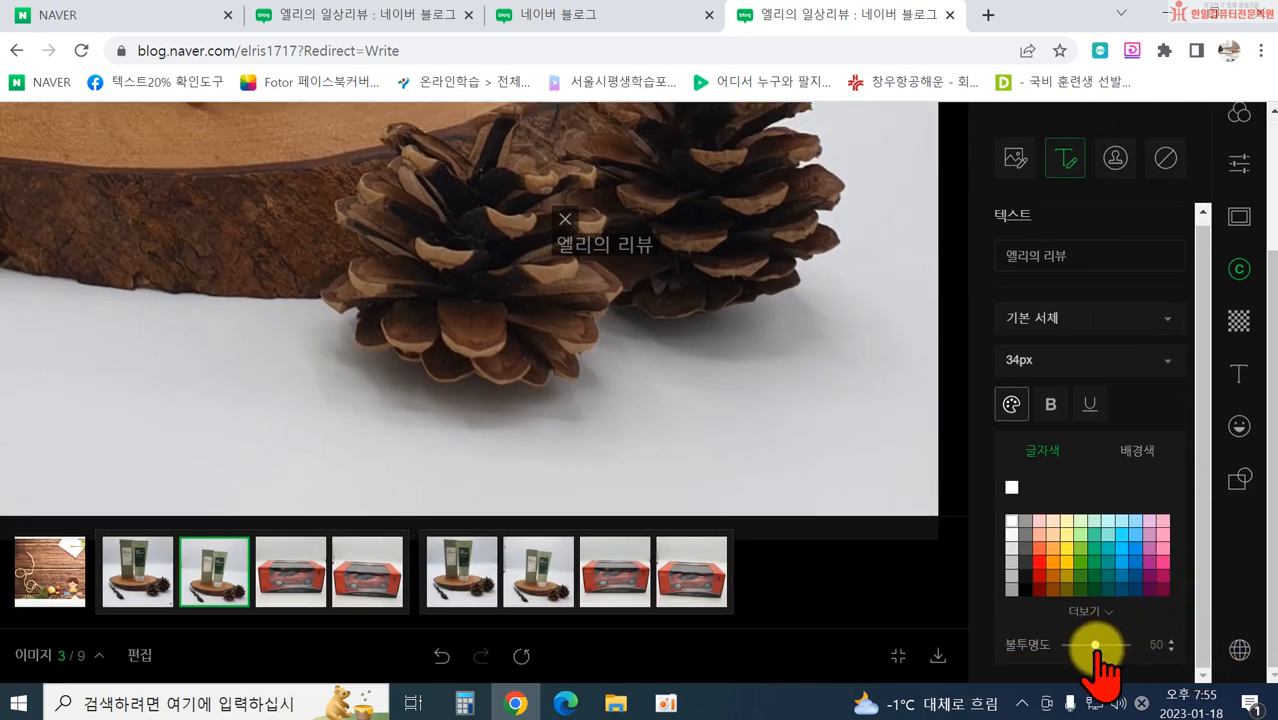
Step: Lower the opacity of the signature's background colour and move the signature onto the edge of the wood slice
{"action": "left_click", "coordinate": [1135, 452]}
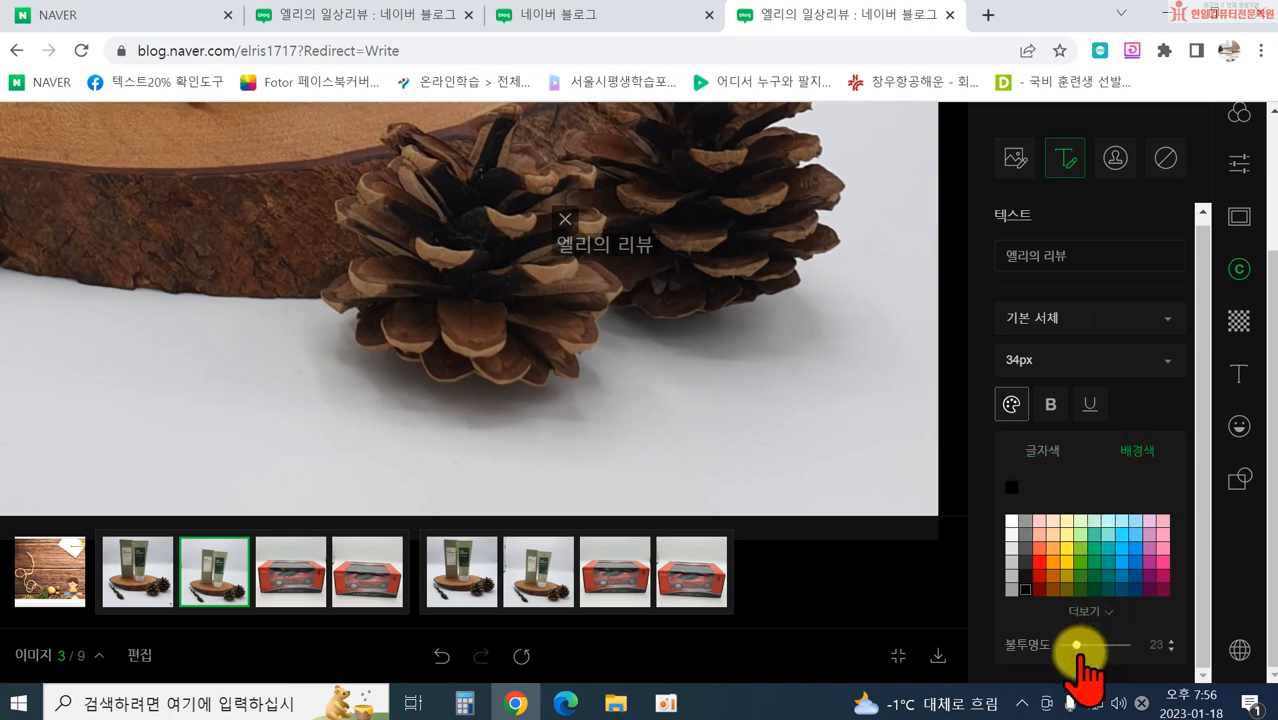
{"action": "left_click_drag", "start_coordinate": [1077, 645], "coordinate": [1066, 645]}
{"action": "left_click_drag", "start_coordinate": [595, 247], "coordinate": [367, 164]}
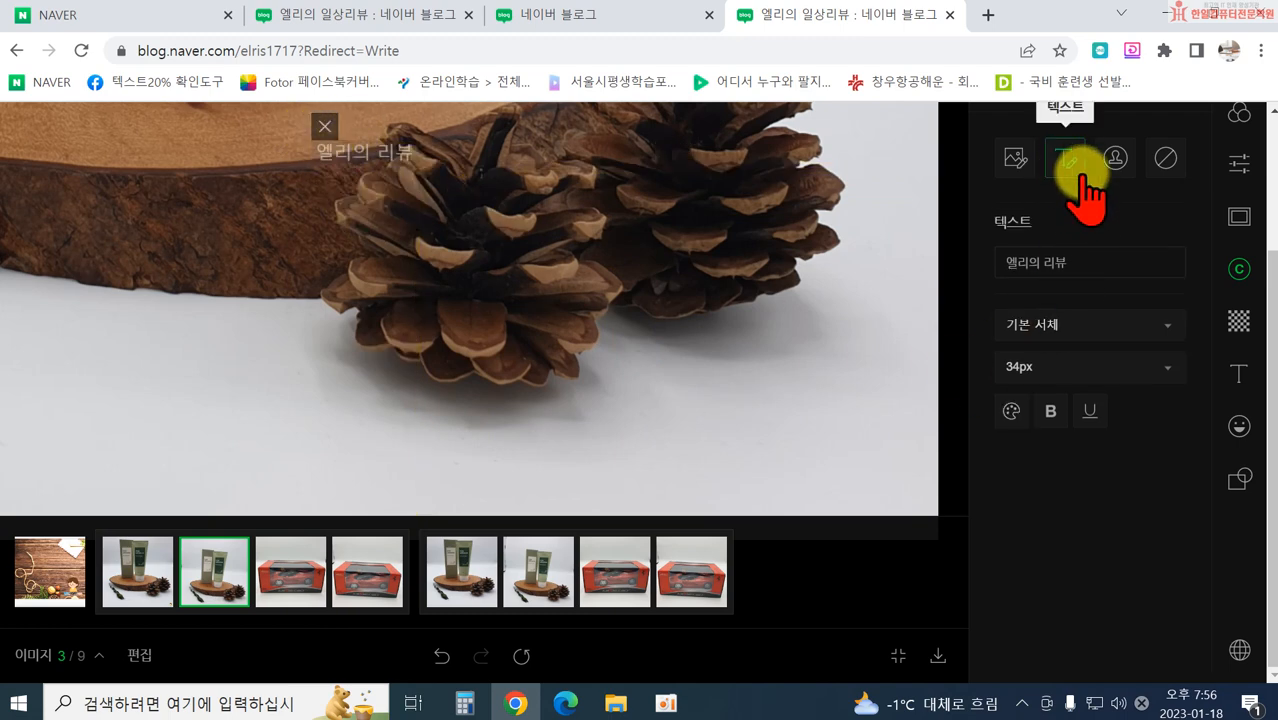
{"action": "scroll", "coordinate": [1150, 400], "scroll_direction": "up", "scroll_amount": 2}
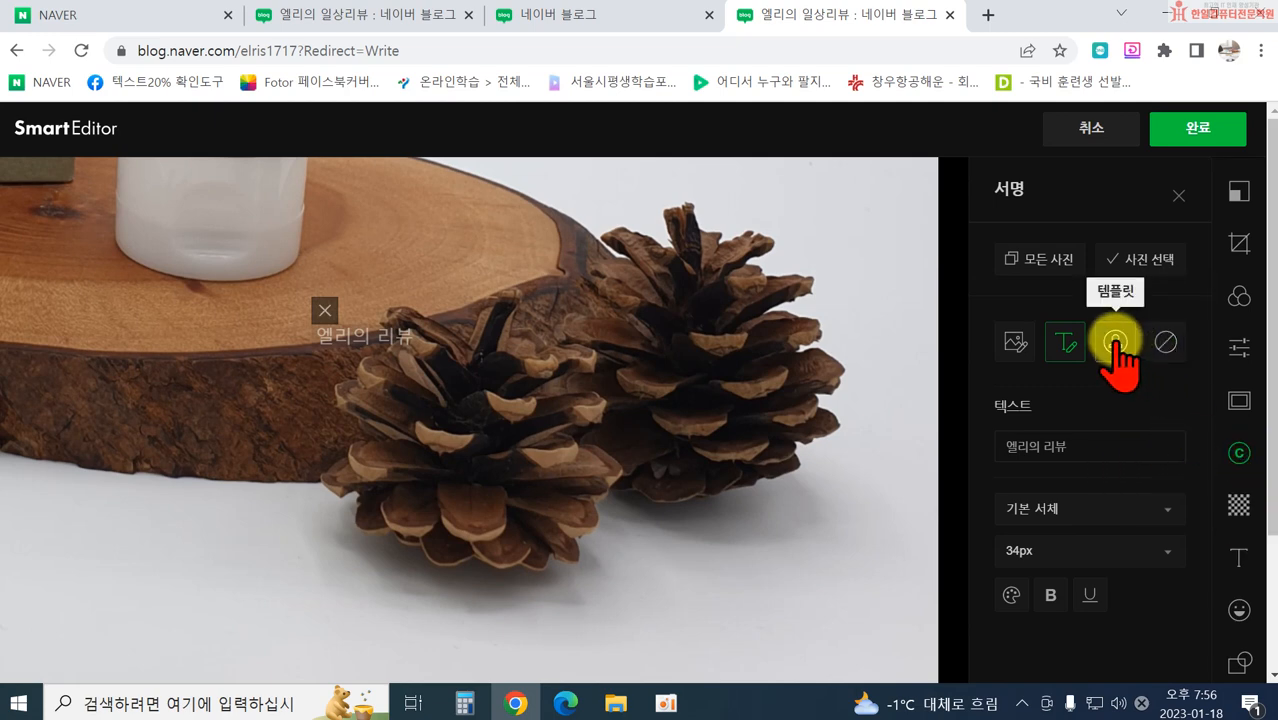
Step: Apply the text signature to all photos, and cover the tube's Sensitive logo with a circular mosaic (모자이크) at level 4
{"action": "left_click", "coordinate": [1050, 260]}
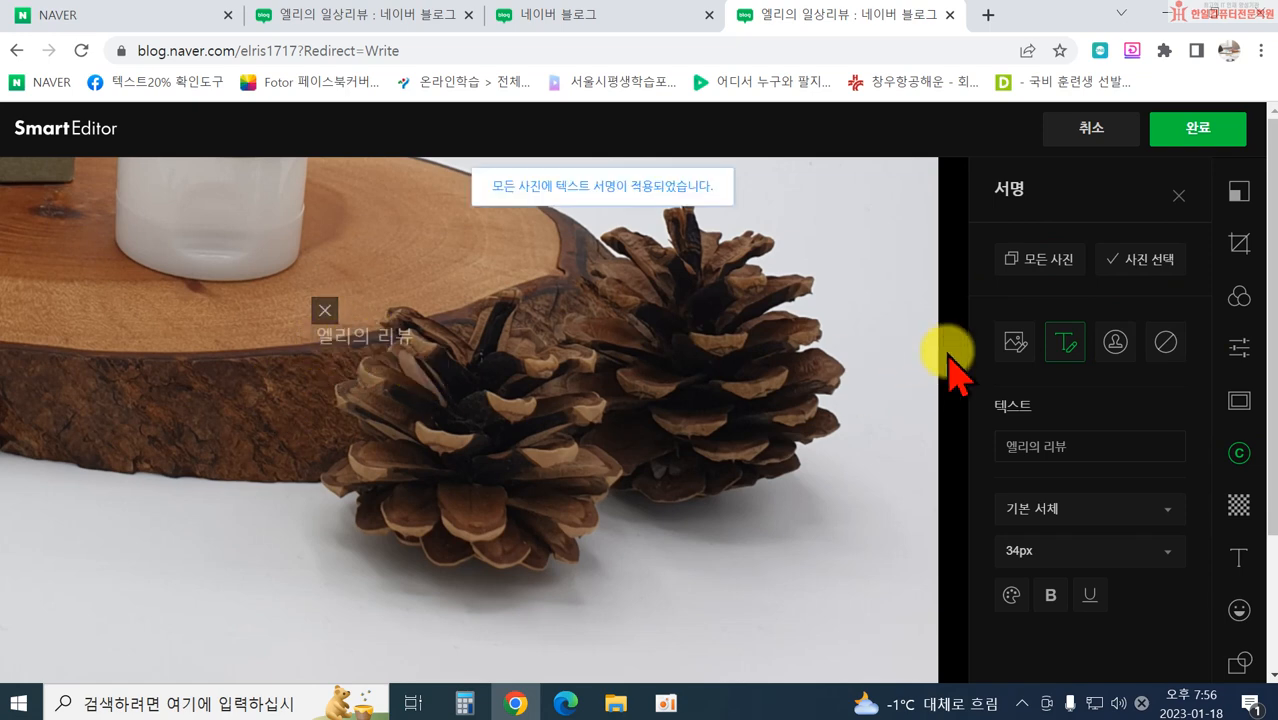
{"action": "left_click", "coordinate": [1240, 510]}
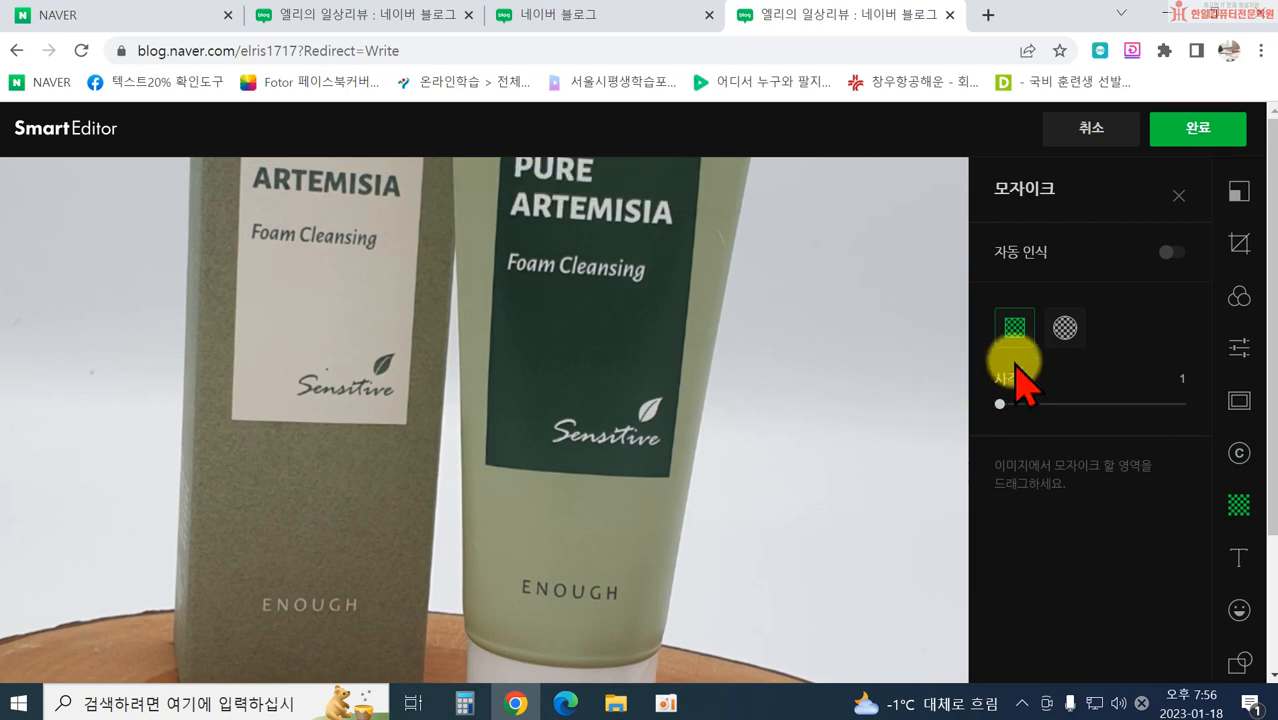
{"action": "left_click", "coordinate": [1065, 330]}
{"action": "left_click_drag", "start_coordinate": [531, 348], "coordinate": [677, 493]}
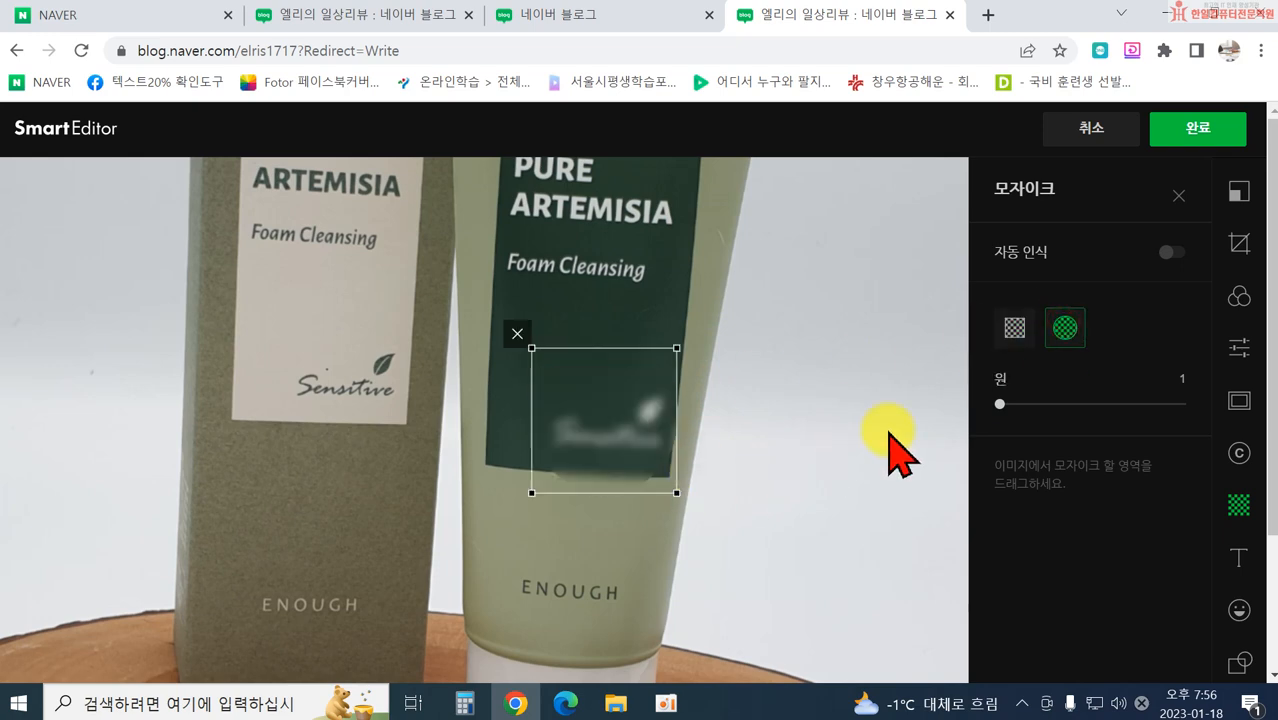
{"action": "left_click_drag", "start_coordinate": [1000, 404], "coordinate": [1101, 406]}
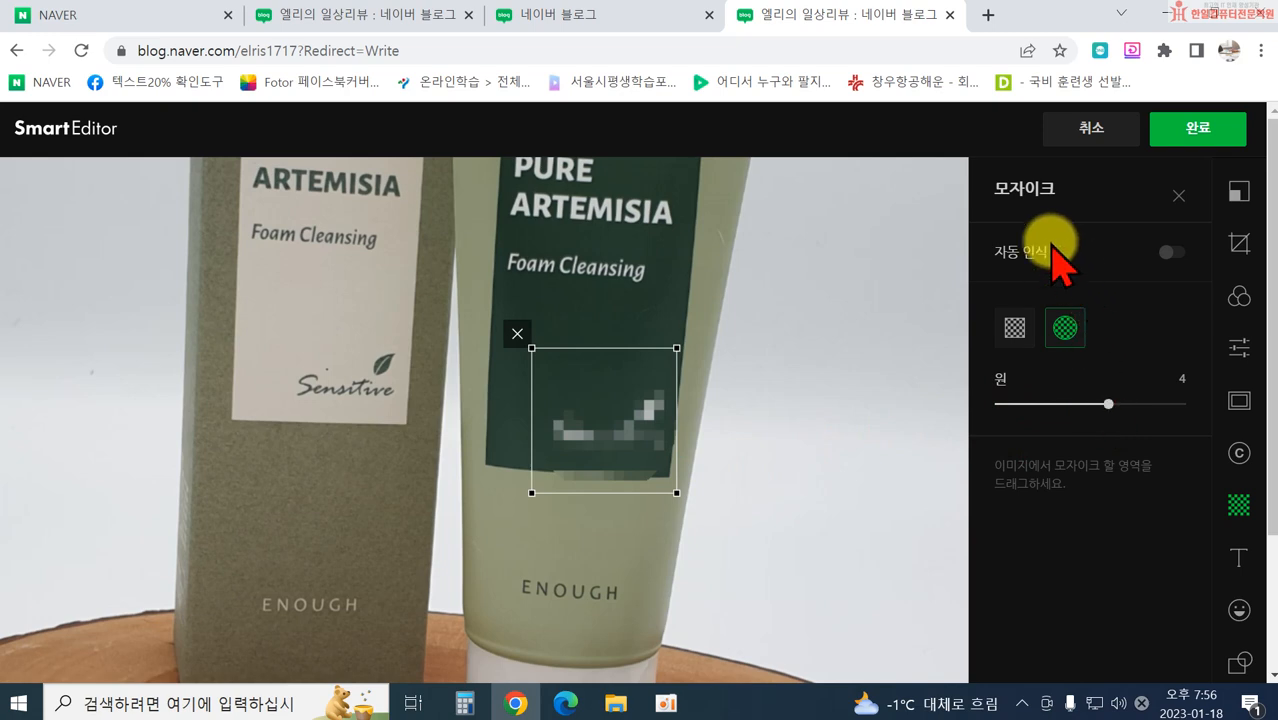
Step: Look through the text styles and the heart and lettering stickers offered for the photo
{"action": "left_click", "coordinate": [1239, 556]}
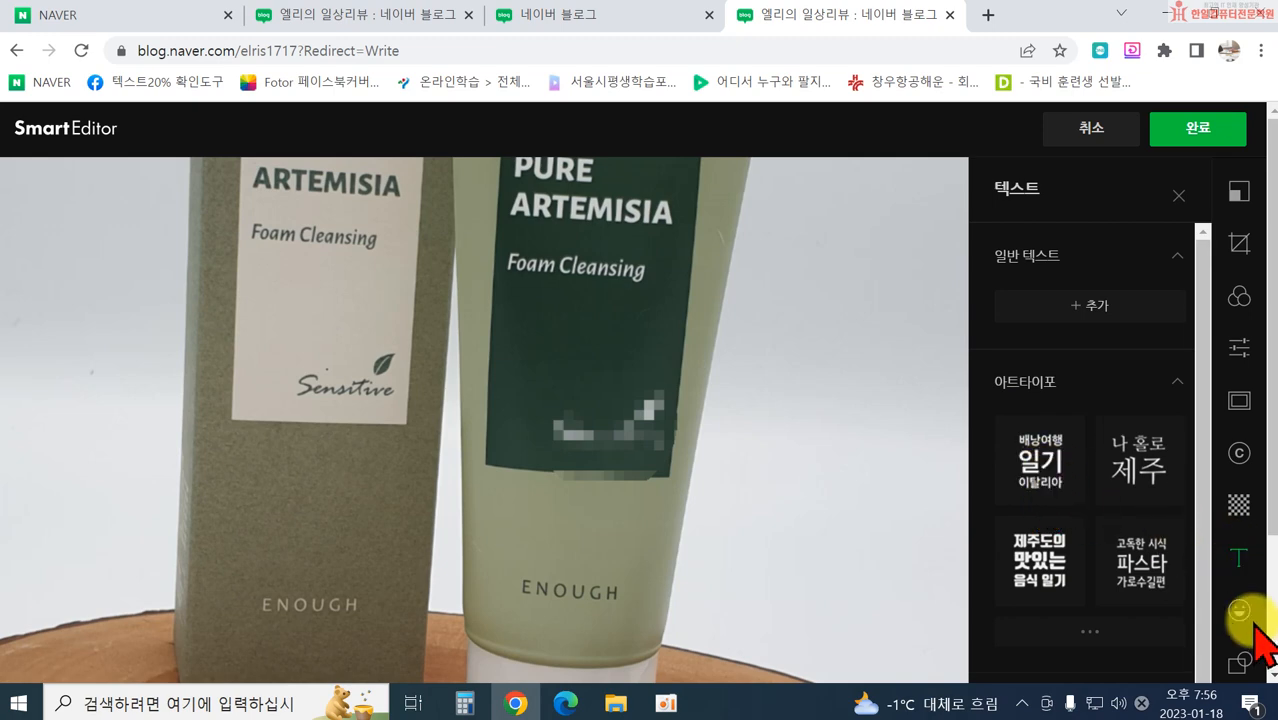
{"action": "scroll", "coordinate": [1262, 645], "scroll_direction": "down", "scroll_amount": 1}
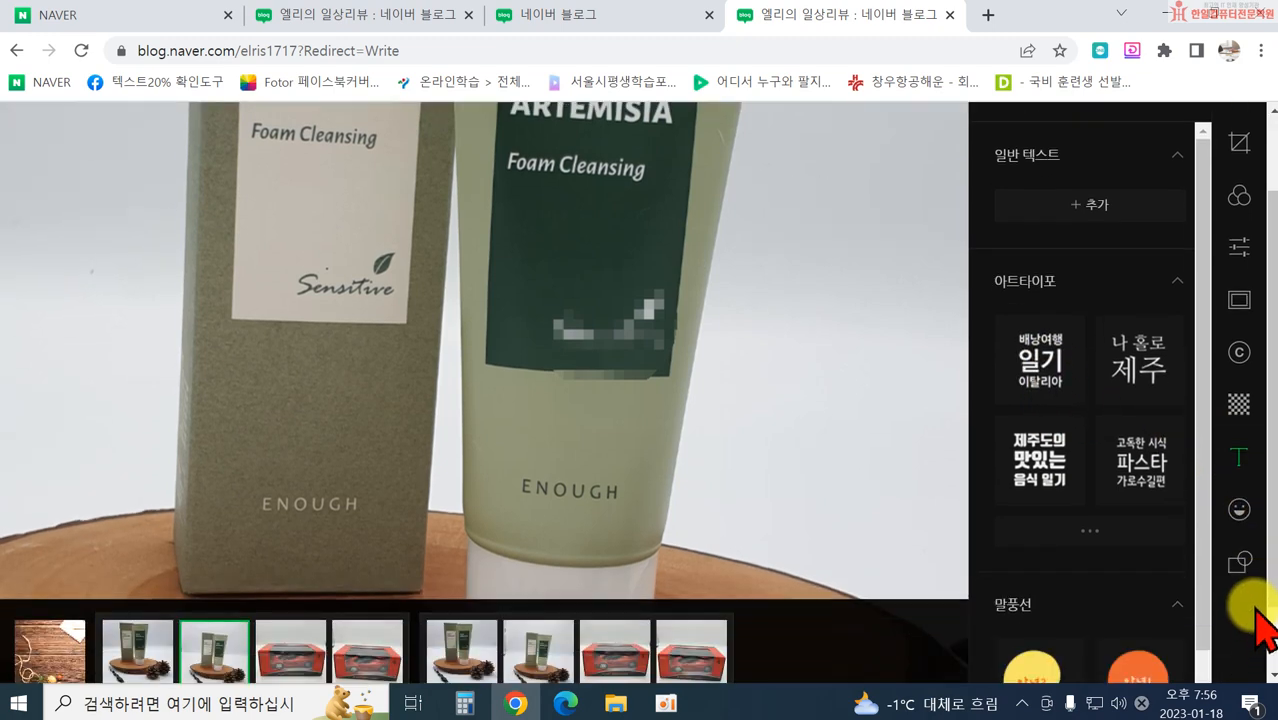
{"action": "left_click", "coordinate": [1240, 512]}
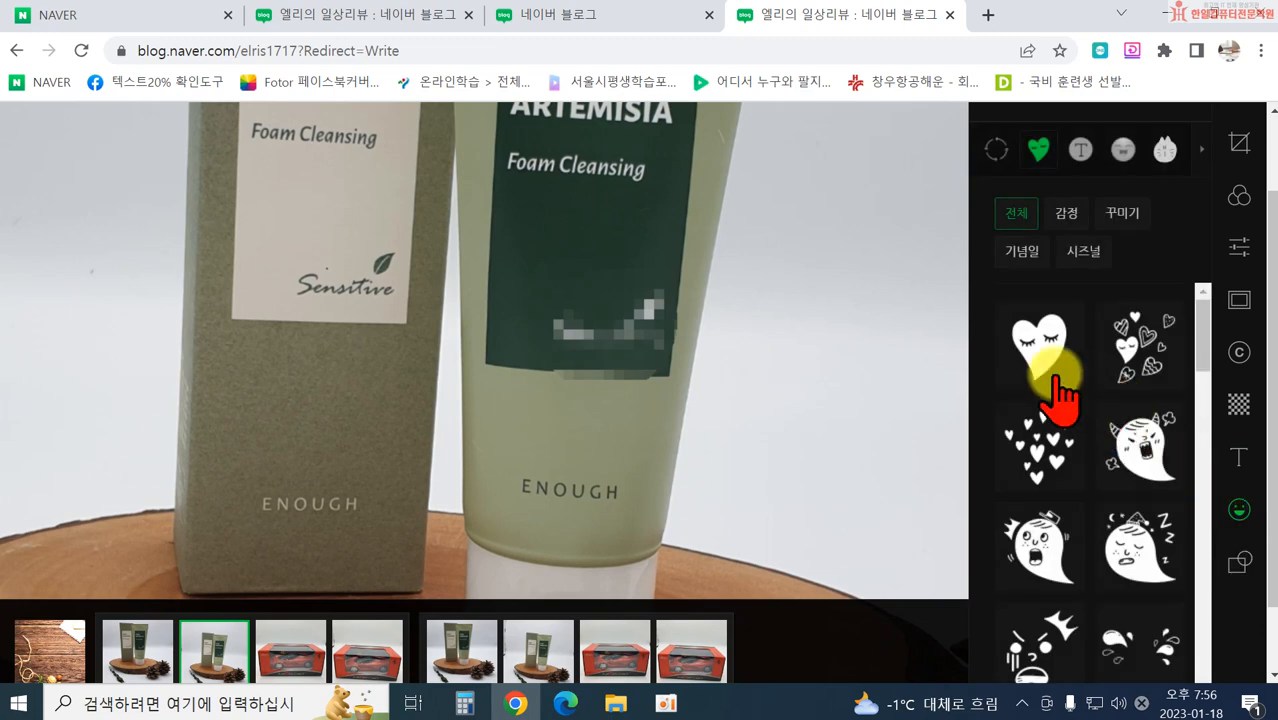
{"action": "left_click", "coordinate": [1079, 151]}
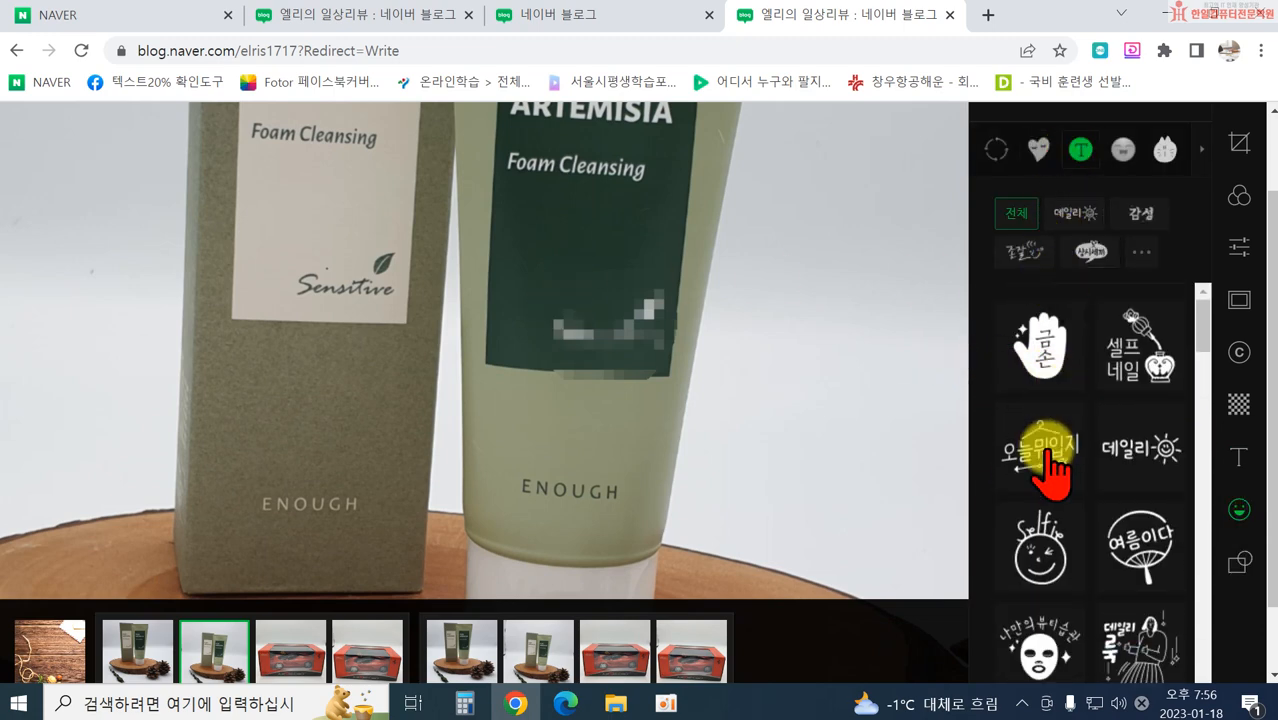
Step: Try a circular mask (마스크) on the photo with the pinecones inside it, and exit photo editing without saving the changes
{"action": "left_click", "coordinate": [1240, 566]}
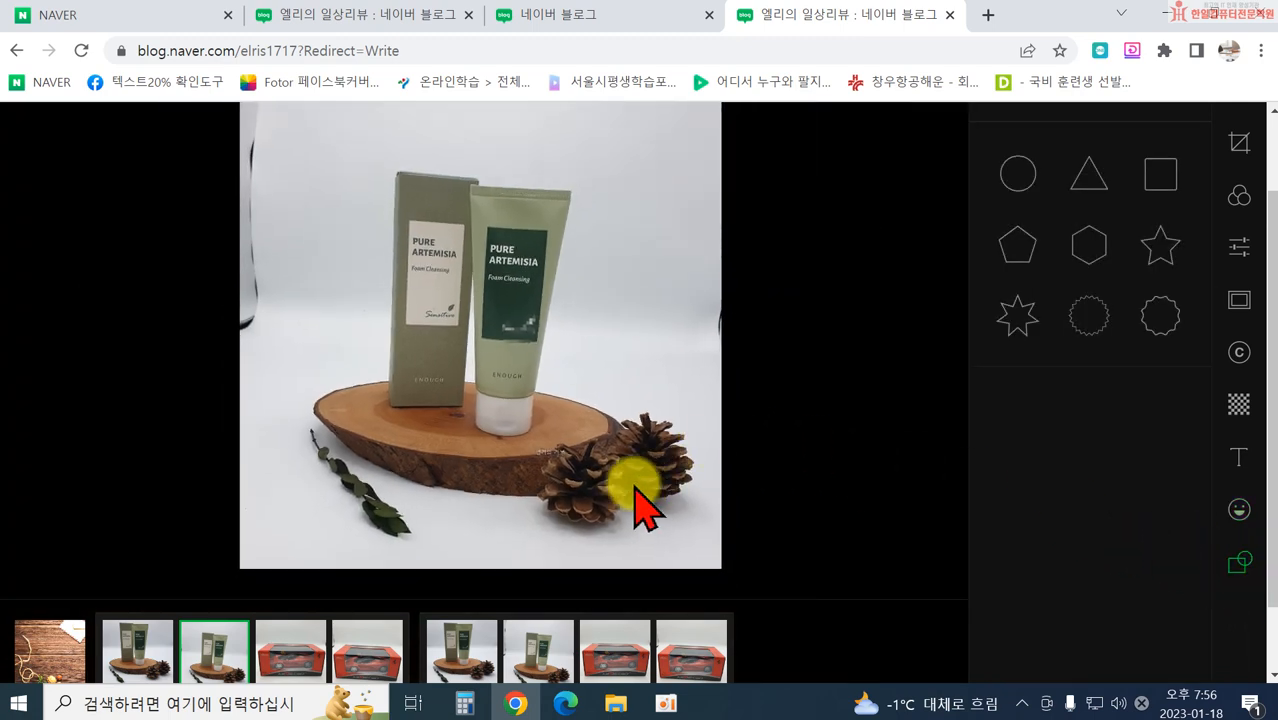
{"action": "left_click", "coordinate": [1018, 168]}
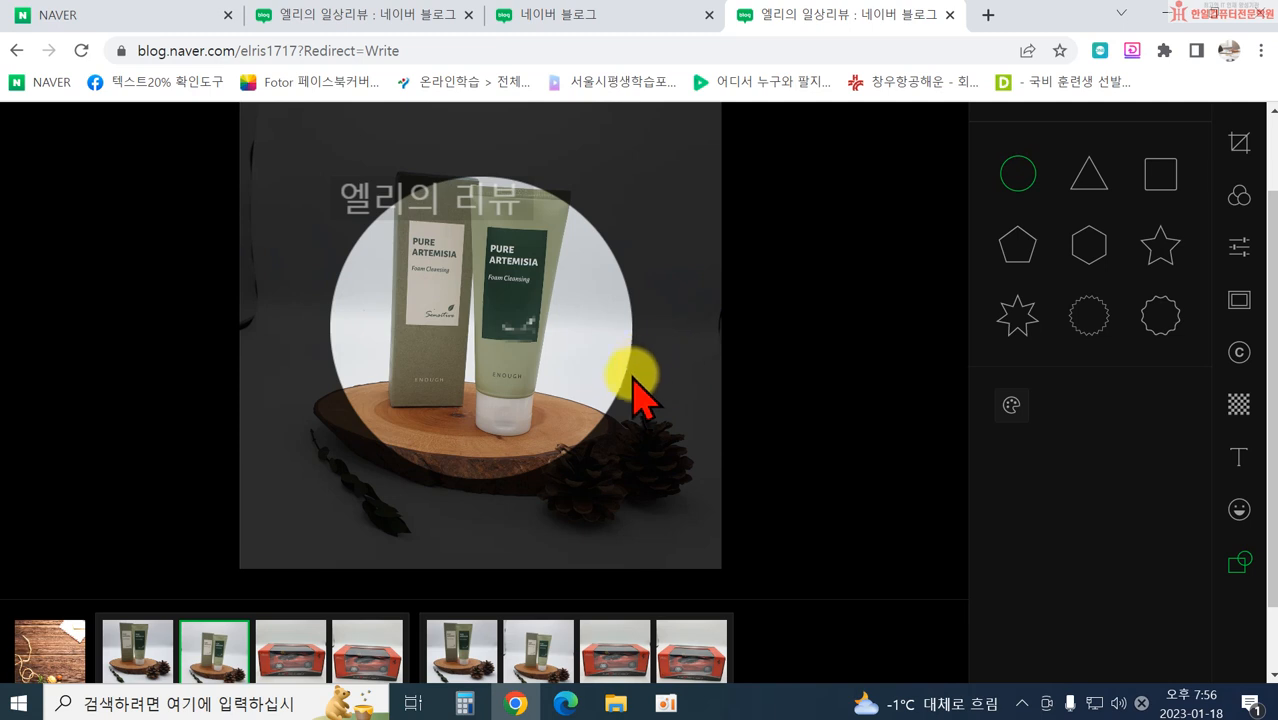
{"action": "left_click_drag", "start_coordinate": [584, 447], "coordinate": [208, 63]}
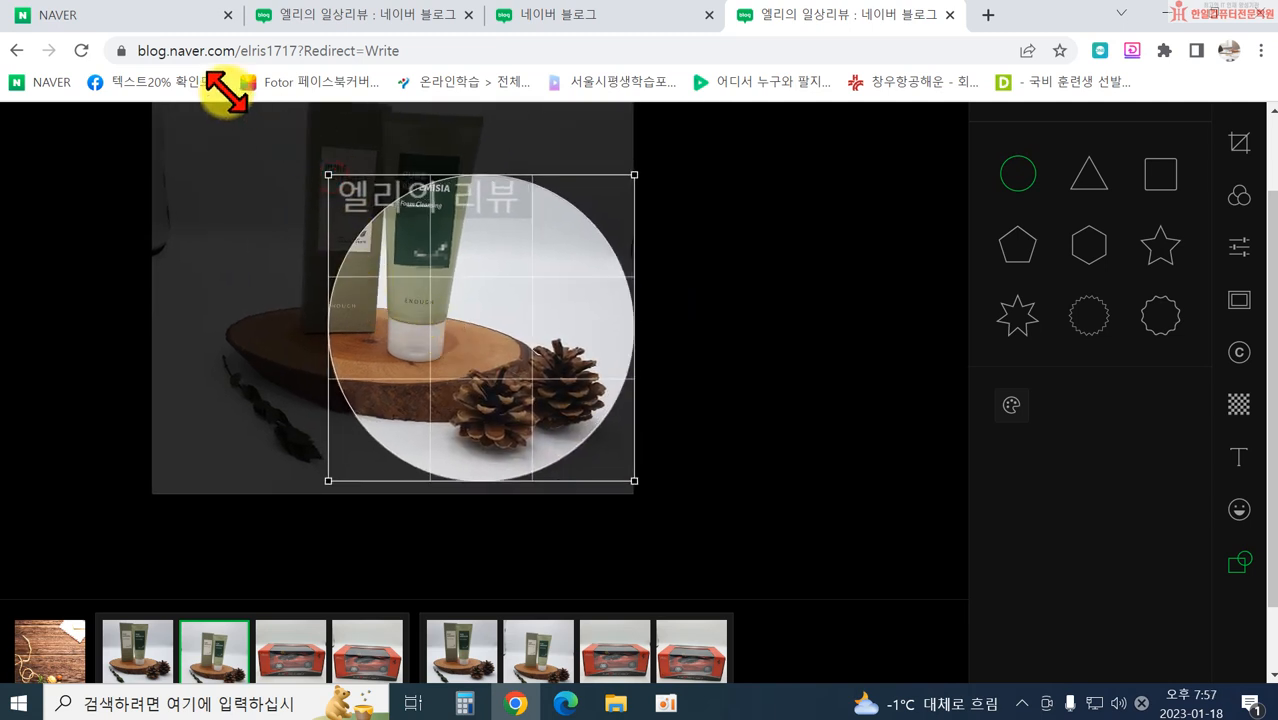
{"action": "scroll", "coordinate": [1140, 476], "scroll_direction": "down", "scroll_amount": 1}
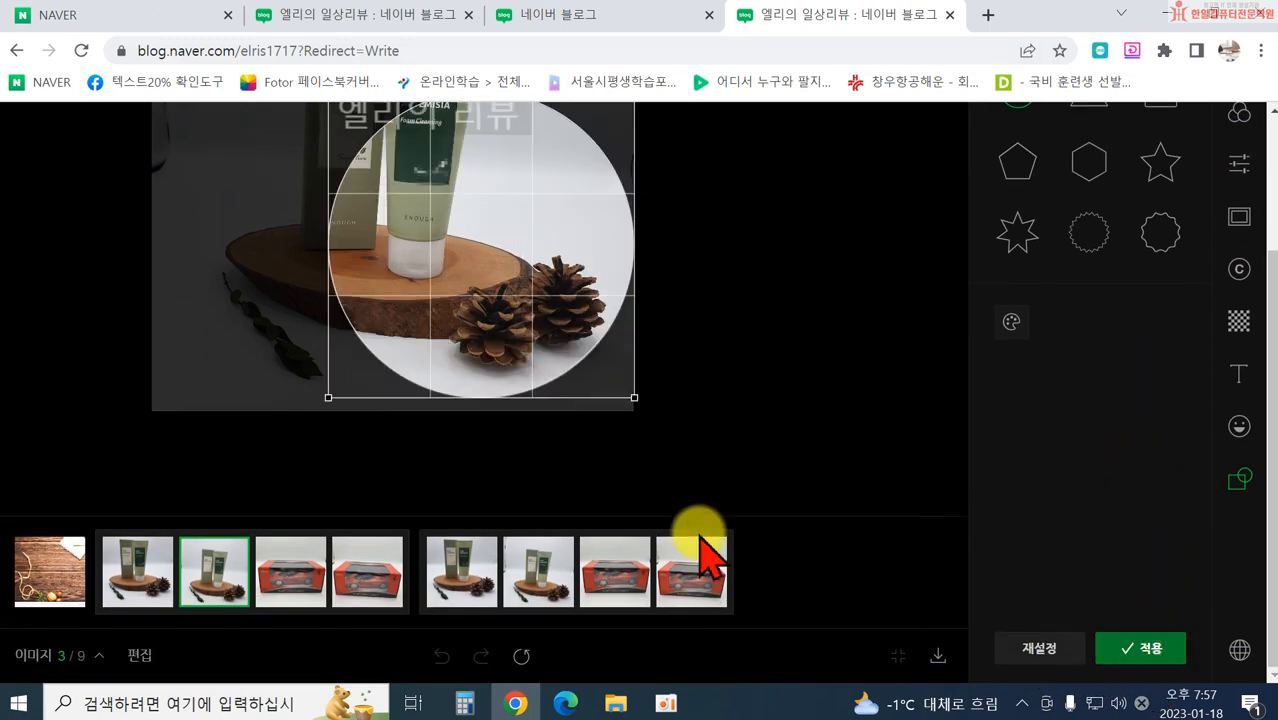
{"action": "scroll", "coordinate": [562, 391], "scroll_direction": "up", "scroll_amount": 2}
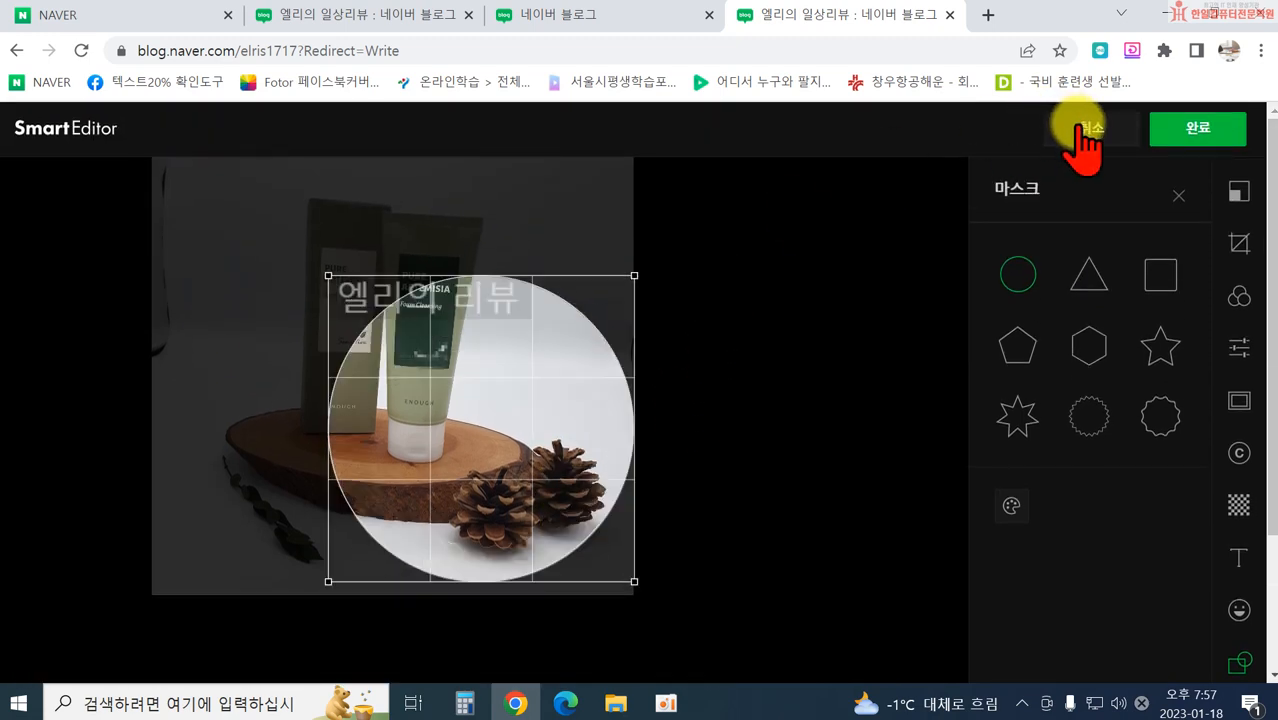
{"action": "left_click", "coordinate": [1078, 138]}
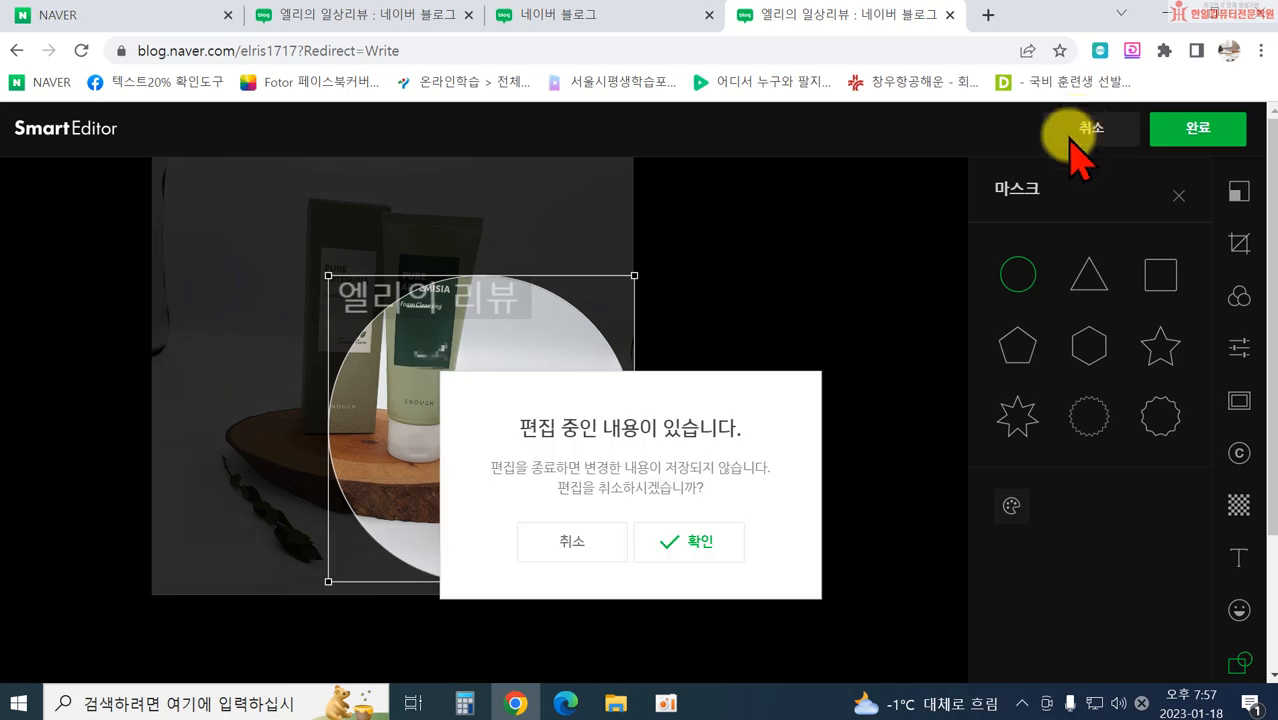
{"action": "left_click", "coordinate": [710, 540]}
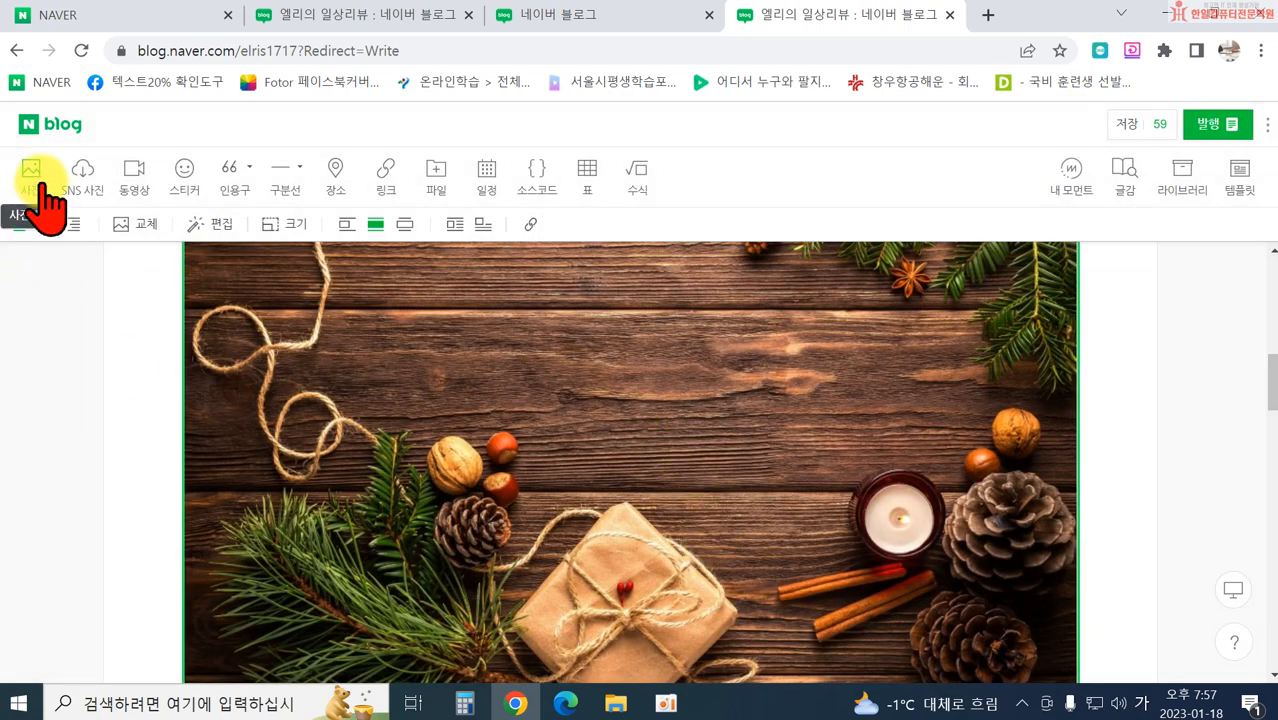
Step: Look over the post's photos and check which services SNS photos (SNS 사진) can be imported from
{"action": "scroll", "coordinate": [334, 443], "scroll_direction": "down", "scroll_amount": 8}
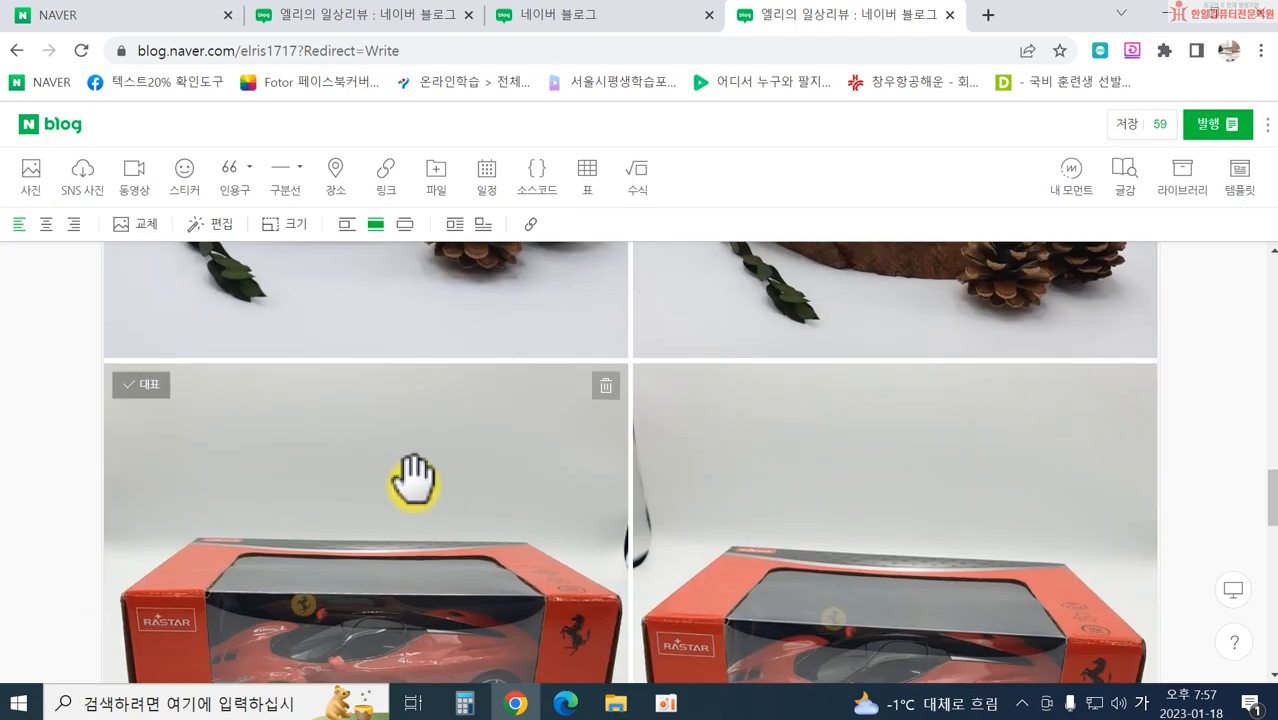
{"action": "scroll", "coordinate": [413, 483], "scroll_direction": "down", "scroll_amount": 5}
{"action": "left_click", "coordinate": [784, 505]}
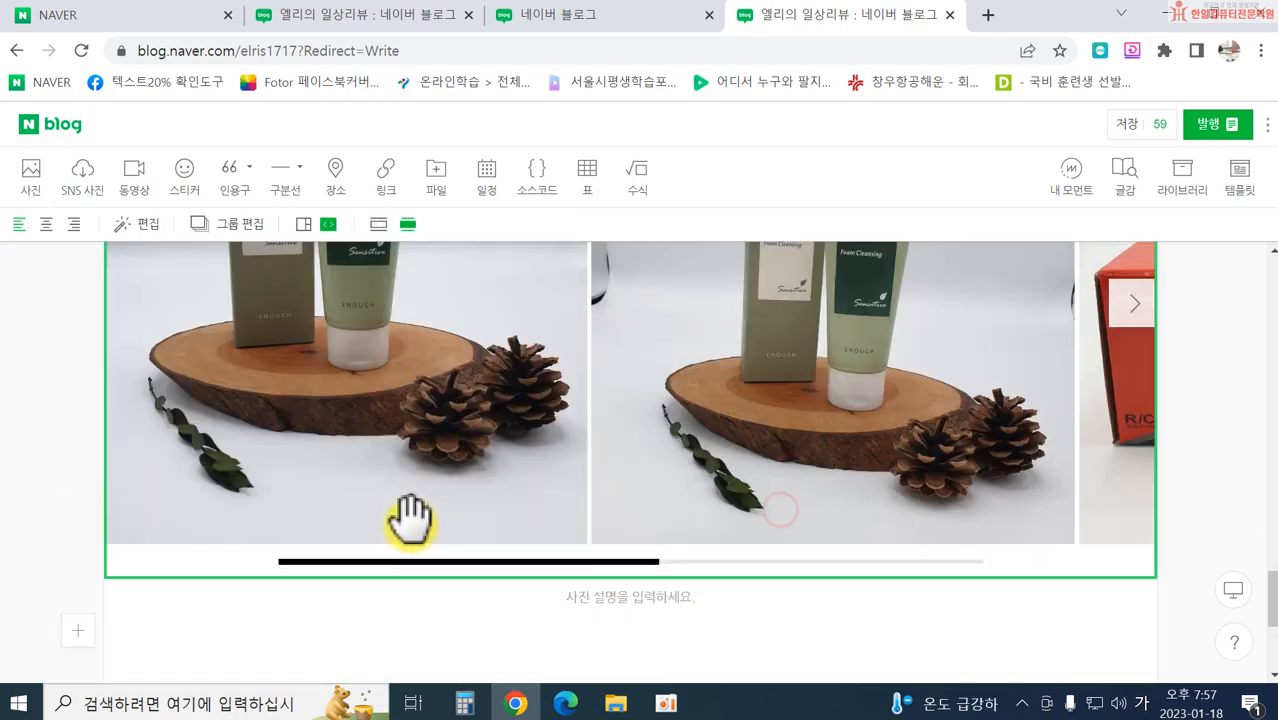
{"action": "scroll", "coordinate": [200, 350], "scroll_direction": "up", "scroll_amount": 3}
{"action": "scroll", "coordinate": [104, 250], "scroll_direction": "down", "scroll_amount": 4}
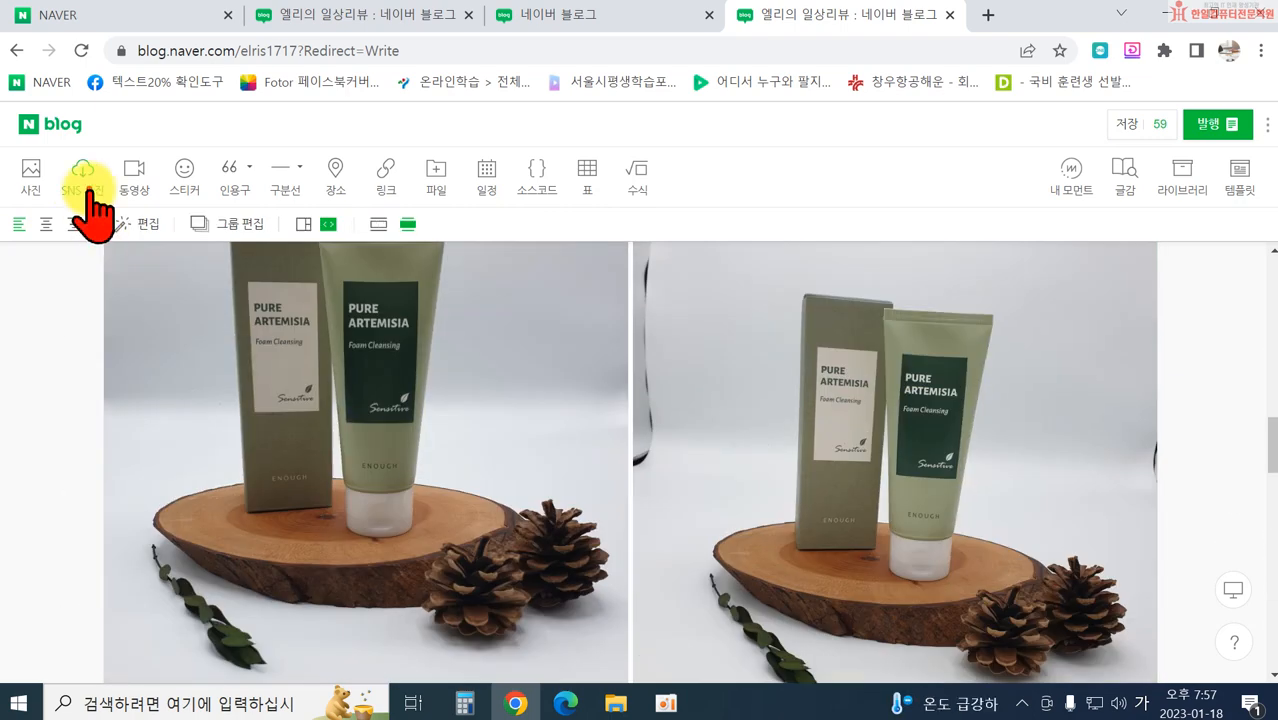
{"action": "left_click", "coordinate": [82, 180]}
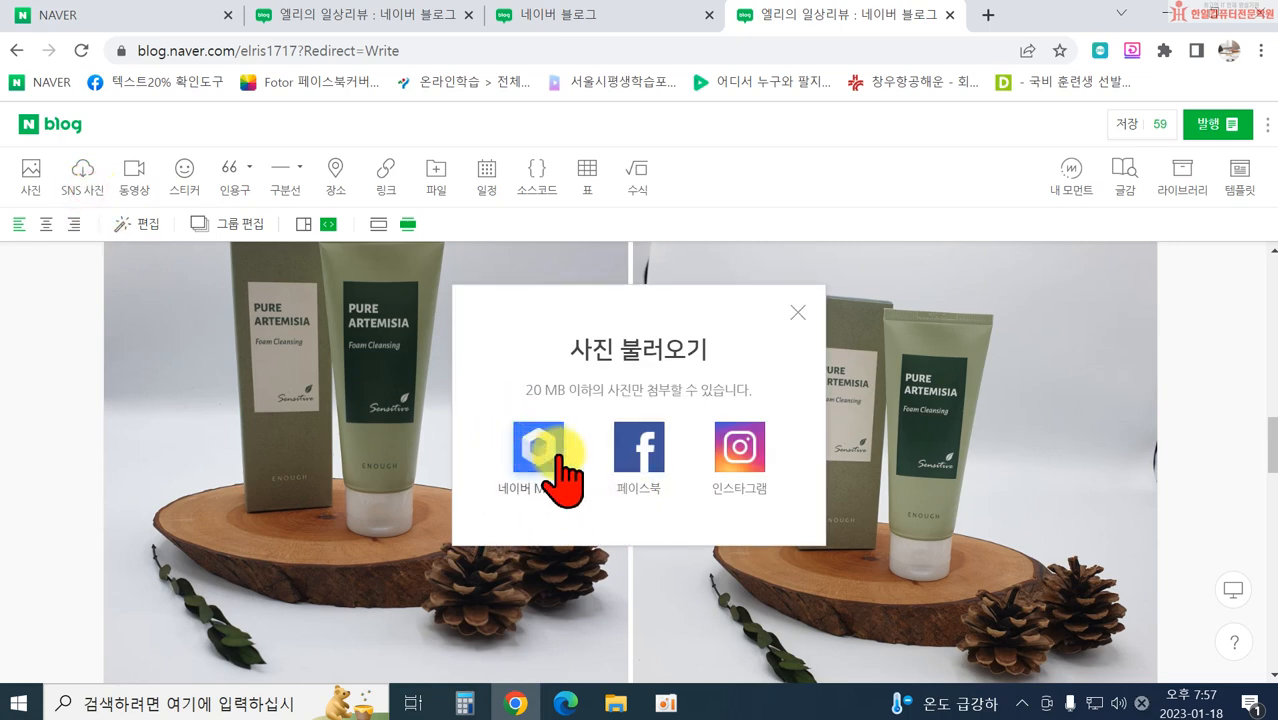
{"action": "left_click", "coordinate": [797, 312]}
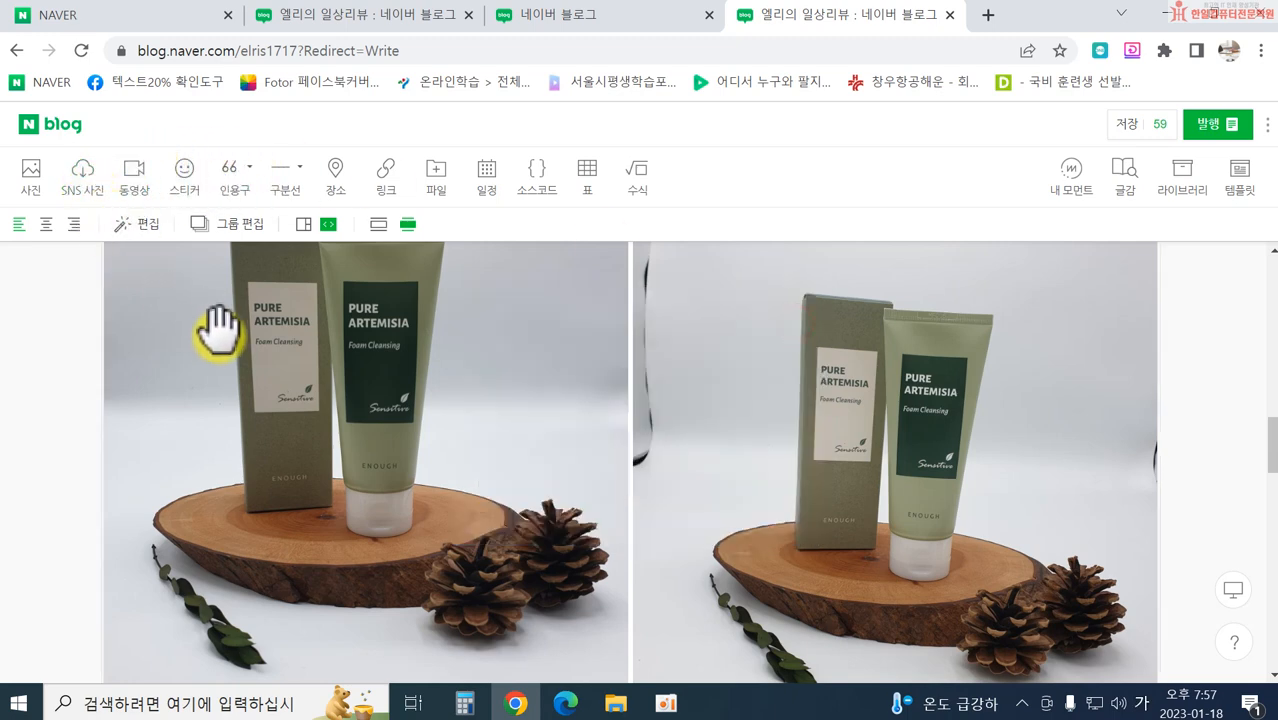
Step: Place the text cursor on the empty line below the photo slide at the end of the post
{"action": "scroll", "coordinate": [248, 360], "scroll_direction": "down", "scroll_amount": 5}
{"action": "left_click", "coordinate": [278, 430]}
{"action": "scroll", "coordinate": [274, 430], "scroll_direction": "down", "scroll_amount": 3}
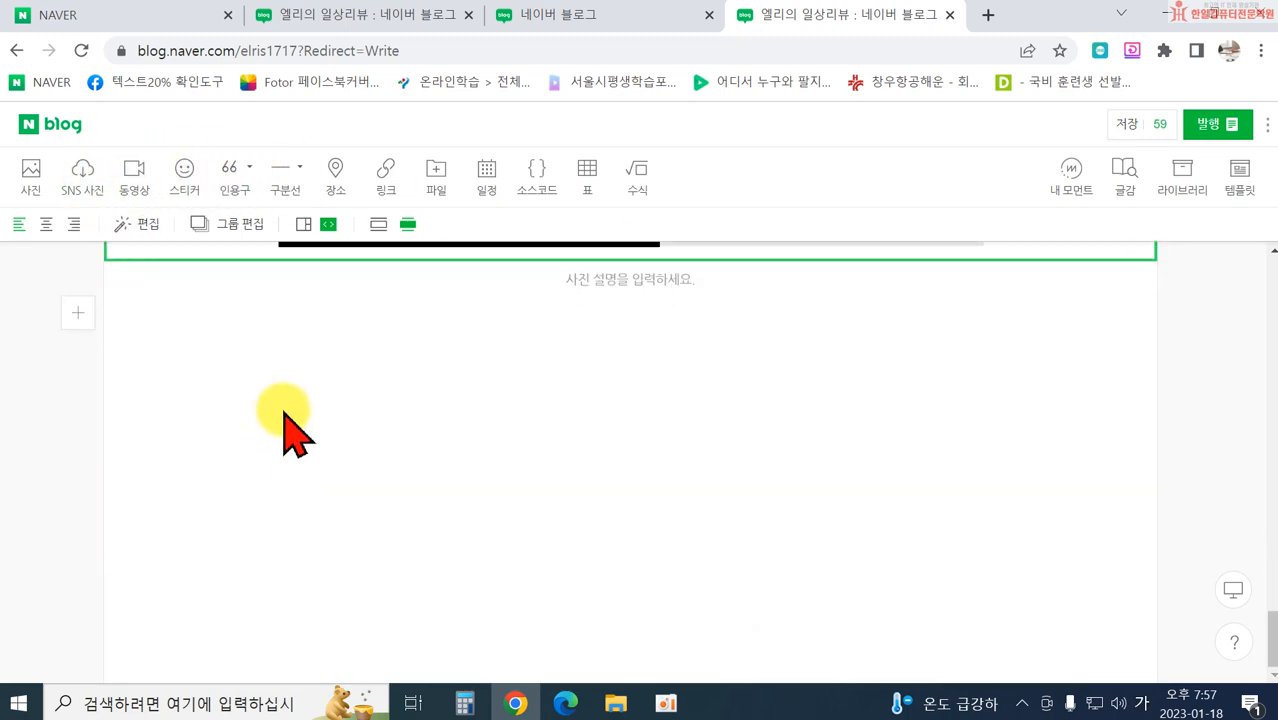
{"action": "left_click", "coordinate": [285, 425]}
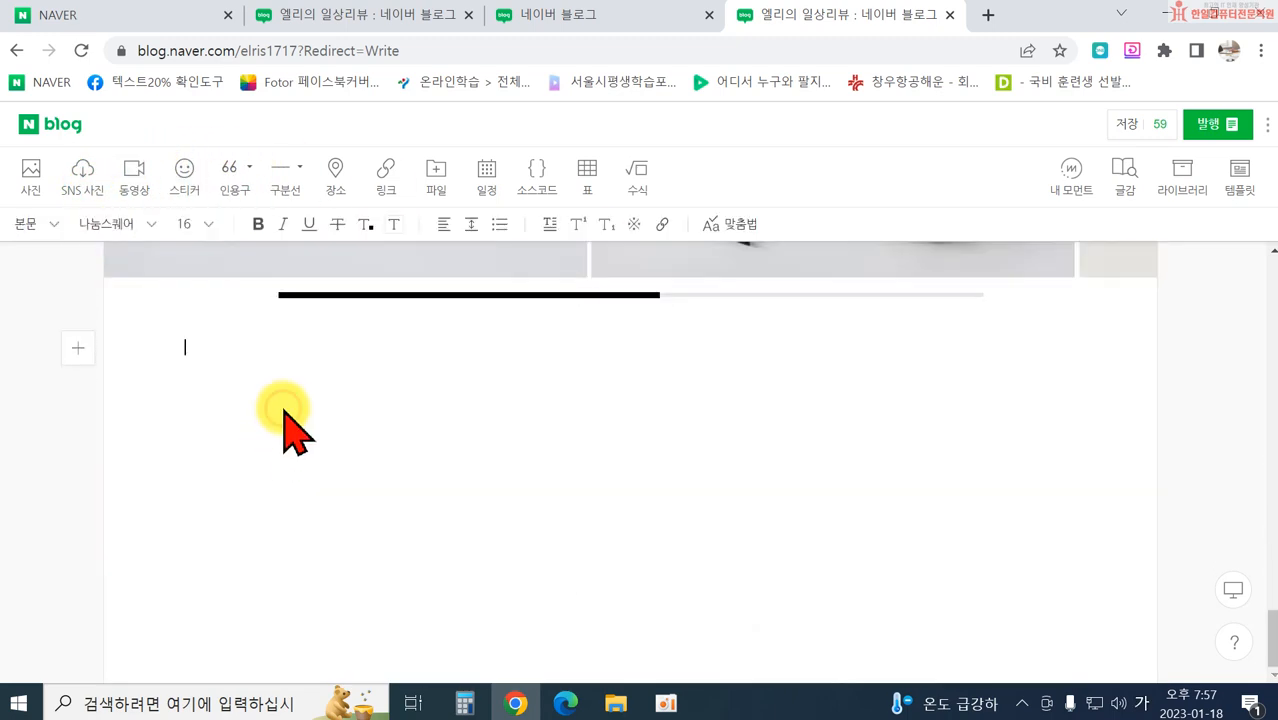
Step: Upload the video 동영상.wmv from the Picture folder inside # ITQ in 문서, and title it 연습
{"action": "left_click", "coordinate": [140, 190]}
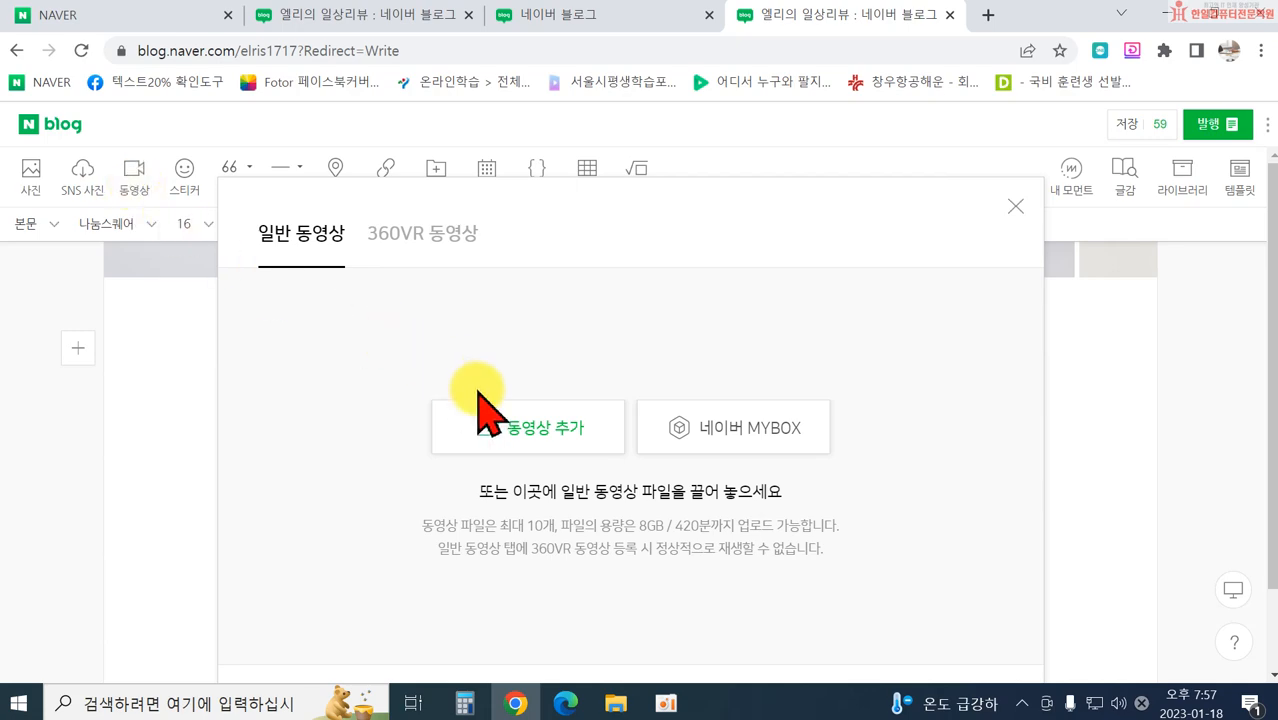
{"action": "left_click", "coordinate": [562, 430]}
{"action": "scroll", "coordinate": [420, 386], "scroll_direction": "down", "scroll_amount": 2}
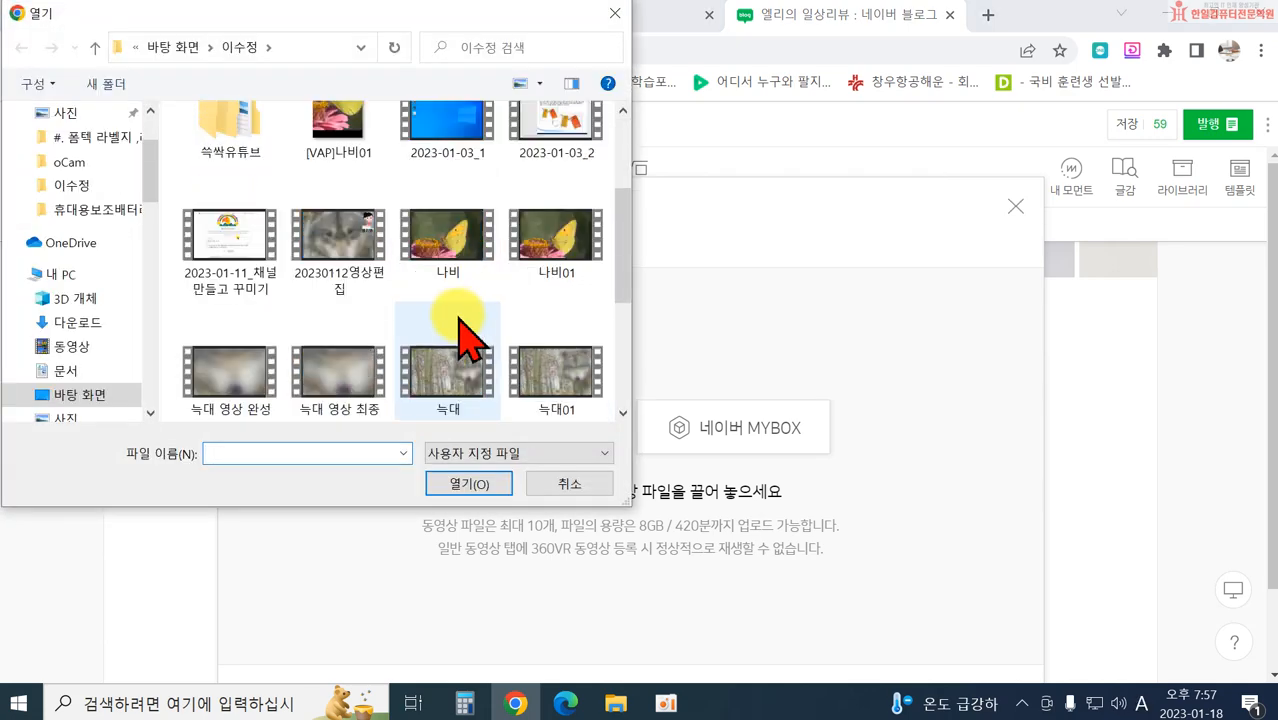
{"action": "left_click", "coordinate": [319, 250]}
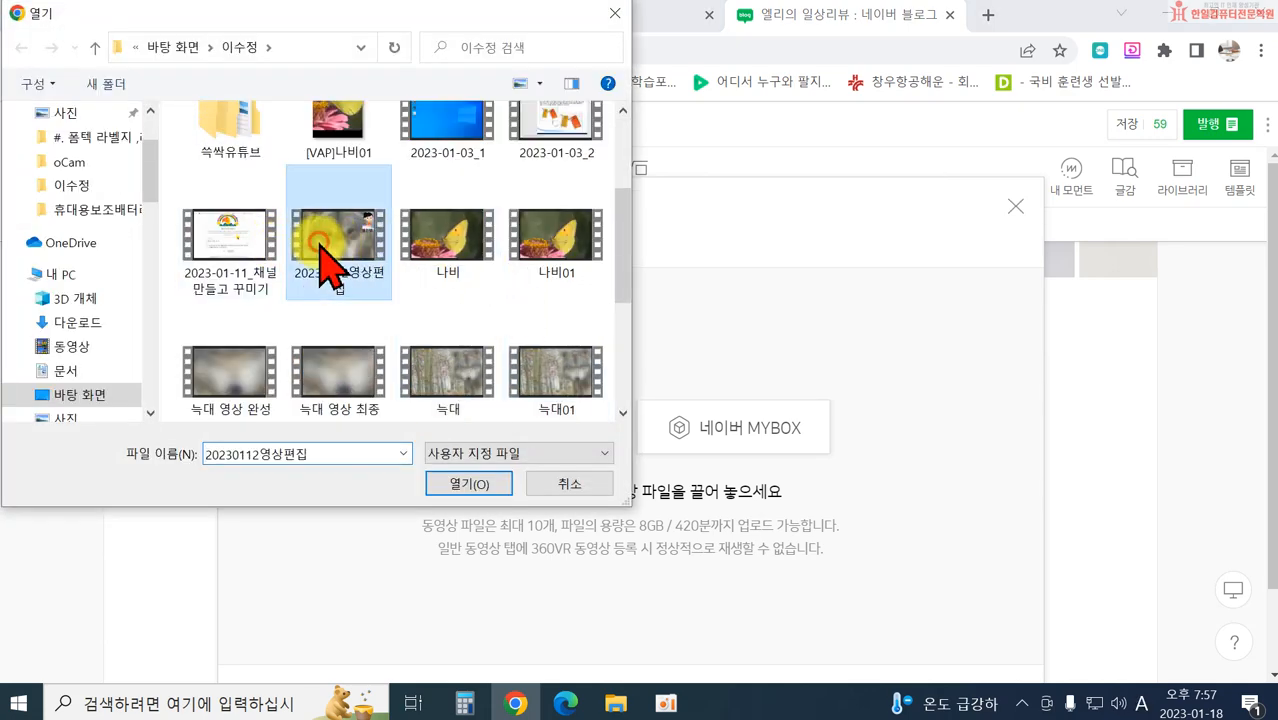
{"action": "left_click", "coordinate": [468, 483]}
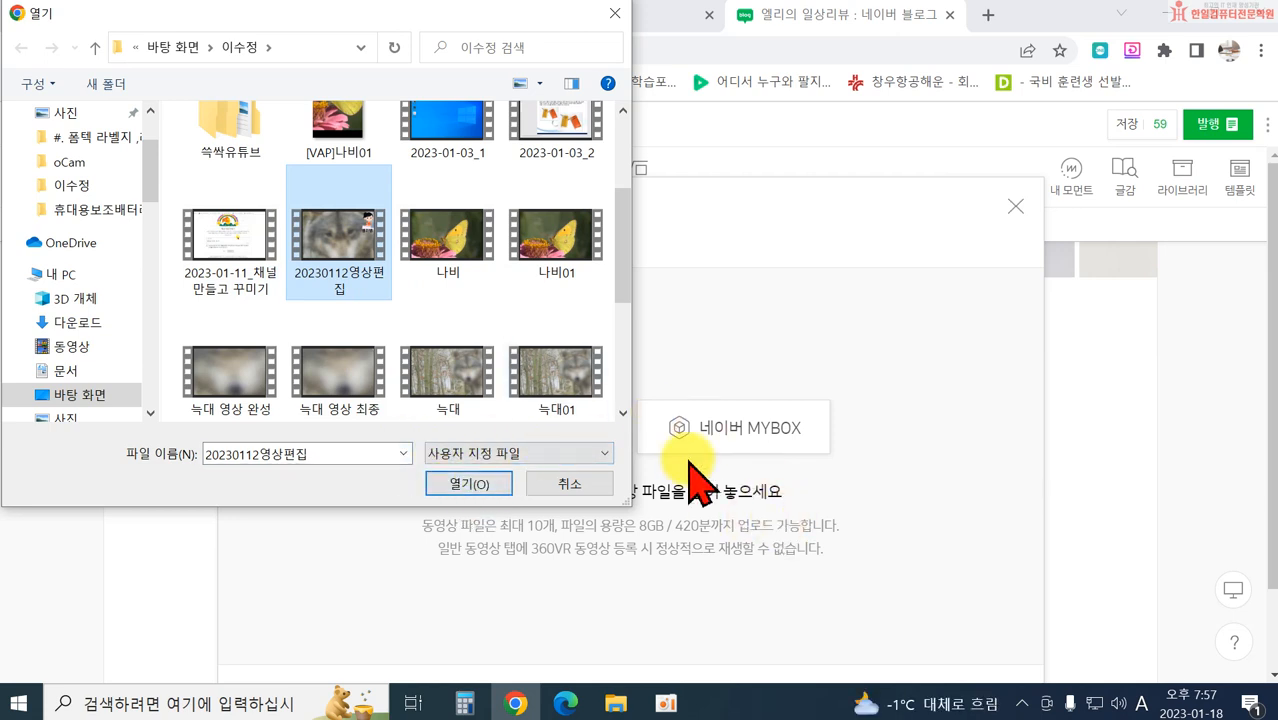
{"action": "scroll", "coordinate": [60, 210], "scroll_direction": "up", "scroll_amount": 2}
{"action": "left_click", "coordinate": [62, 203]}
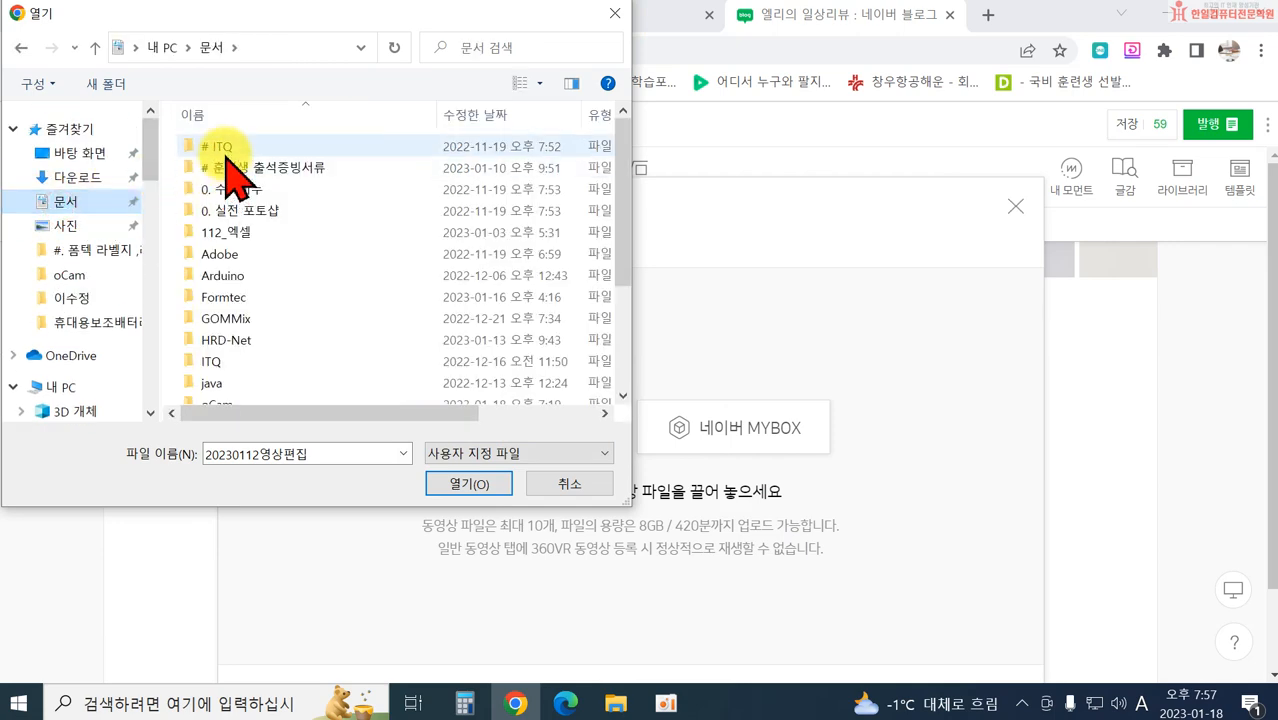
{"action": "double_click", "coordinate": [222, 140]}
{"action": "double_click", "coordinate": [216, 138]}
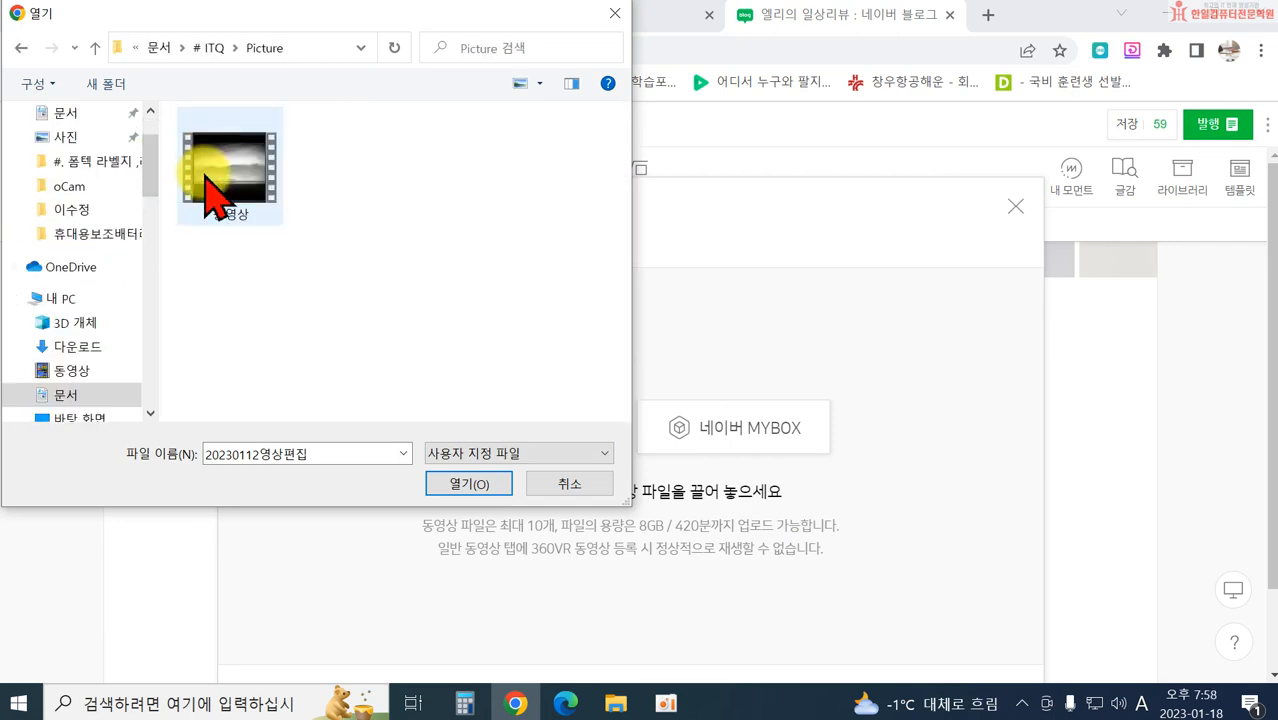
{"action": "double_click", "coordinate": [216, 152]}
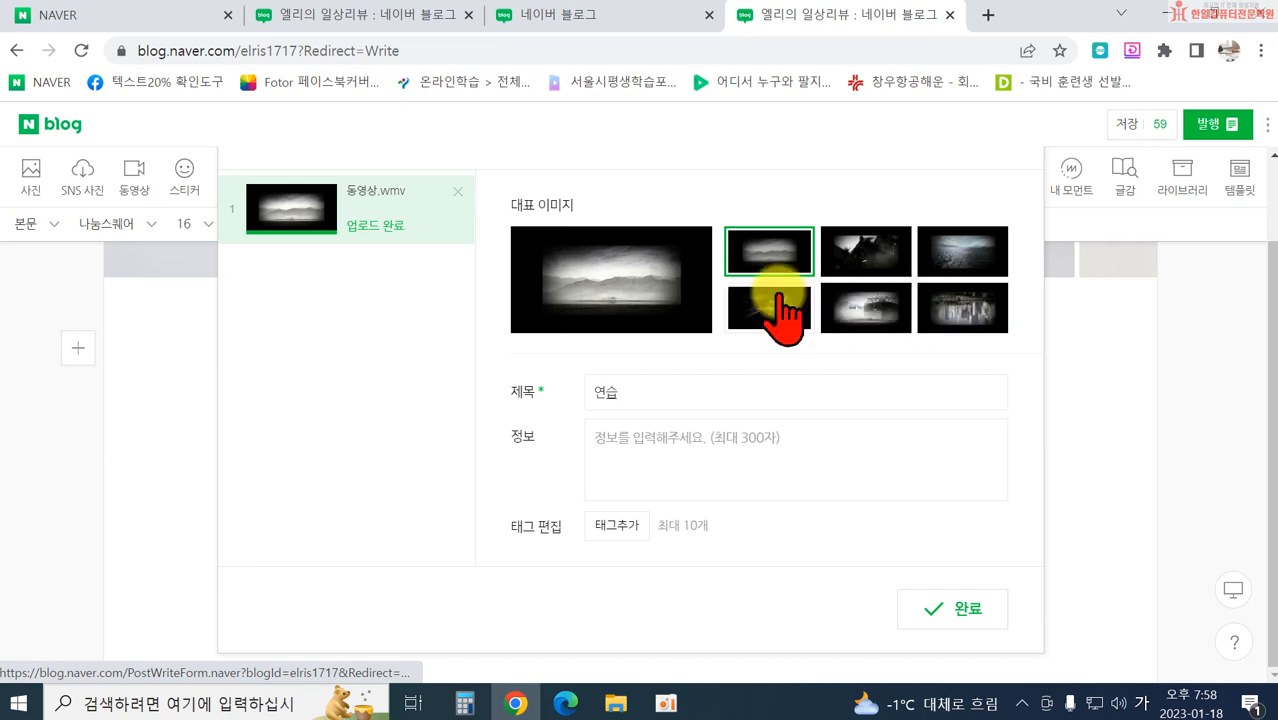
Step: Use the first thumbnail of the second row as the video's cover image (대표 이미지) and insert the video into the post
{"action": "left_click", "coordinate": [770, 309]}
{"action": "left_click", "coordinate": [927, 610]}
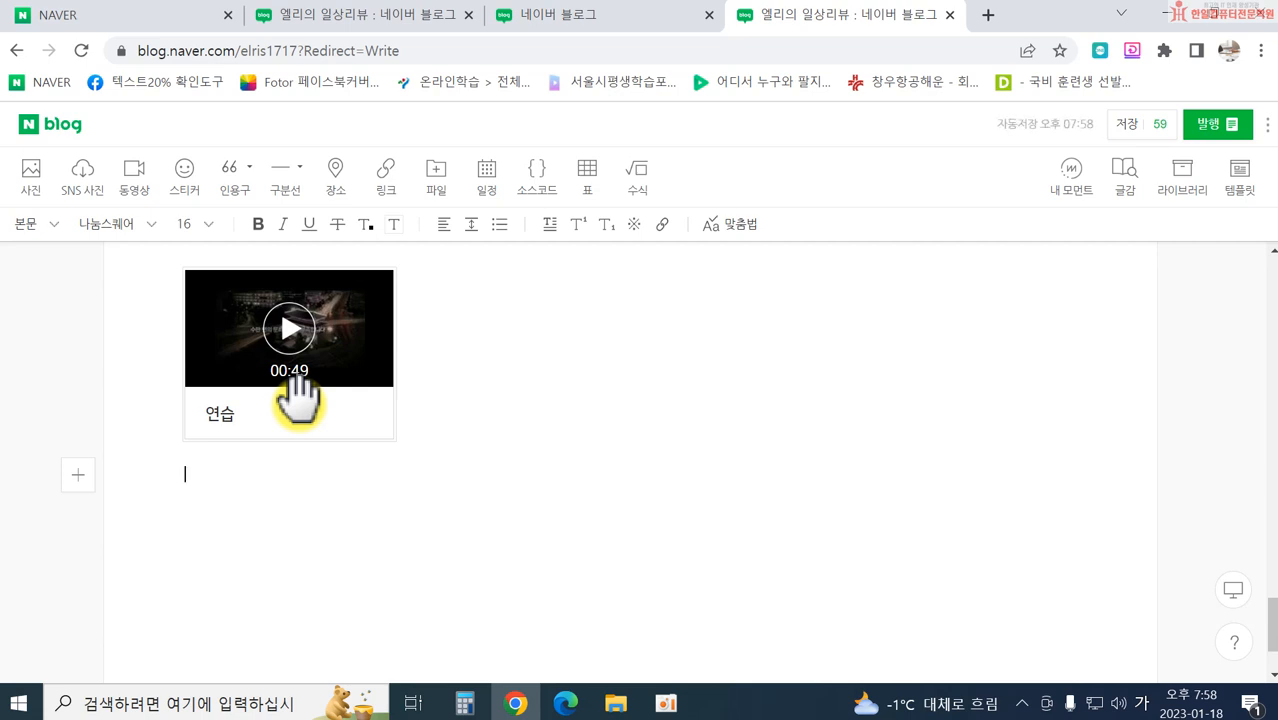
Step: Check the file count, size and length limits for video uploads
{"action": "left_click", "coordinate": [136, 183]}
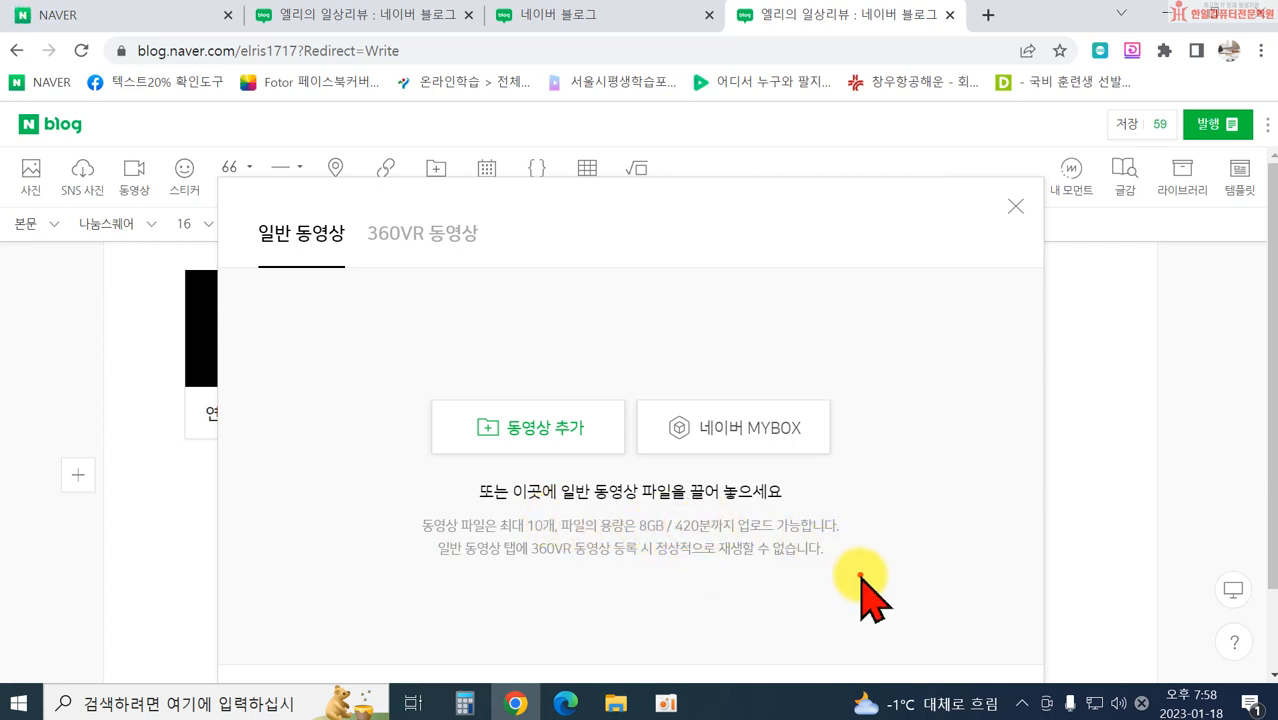
{"action": "left_click", "coordinate": [1015, 207]}
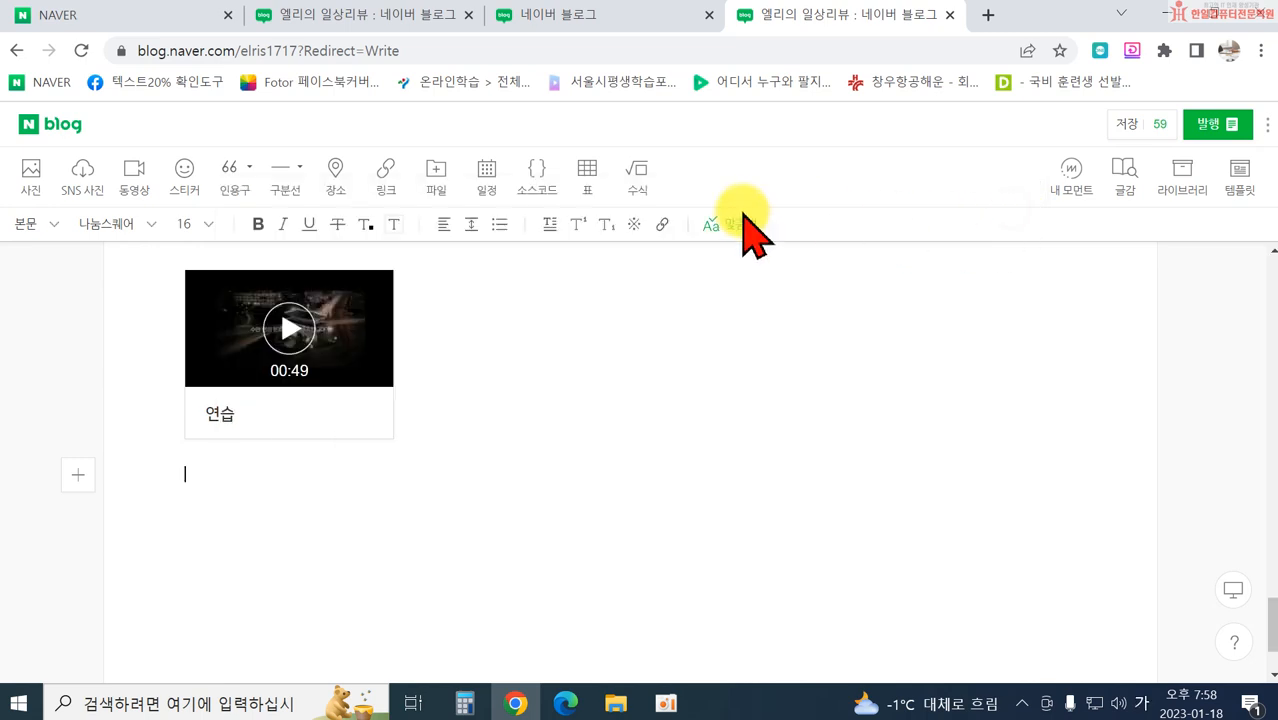
Step: Browse the available sticker packs for the line below the video, including the cat, hamster and red Christmas boot packs
{"action": "left_click", "coordinate": [185, 170]}
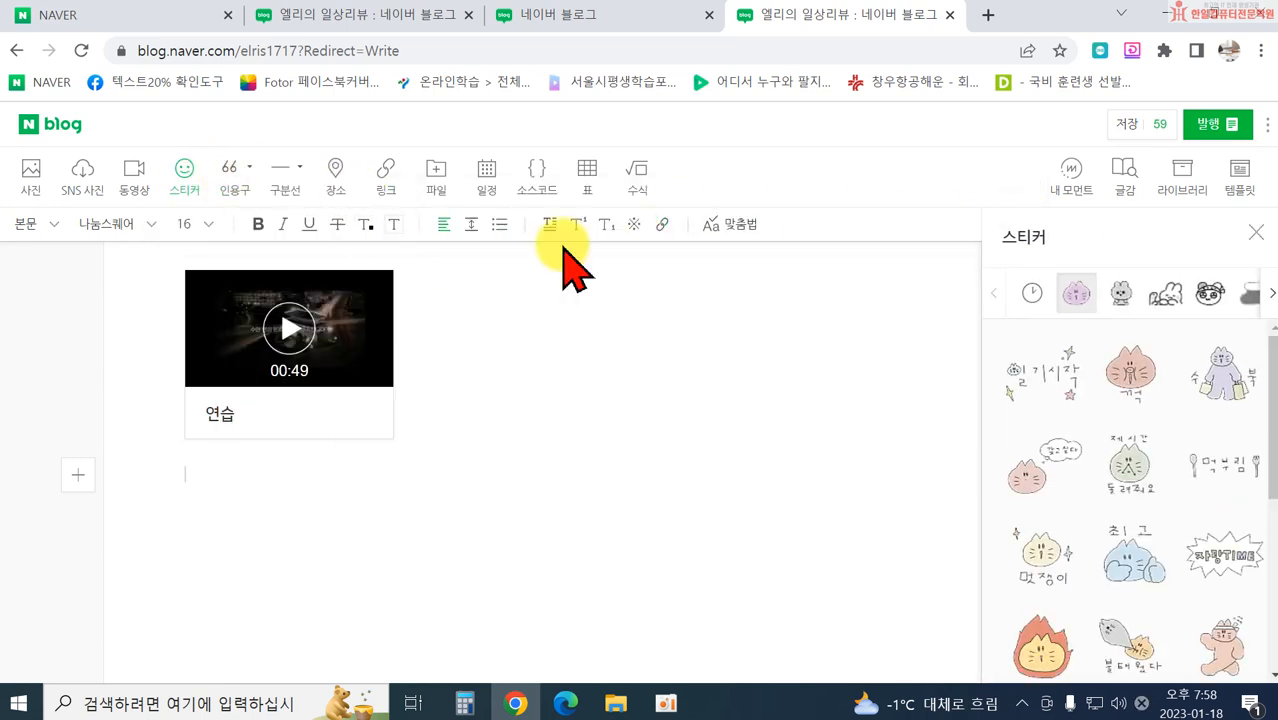
{"action": "scroll", "coordinate": [1150, 450], "scroll_direction": "down", "scroll_amount": 5}
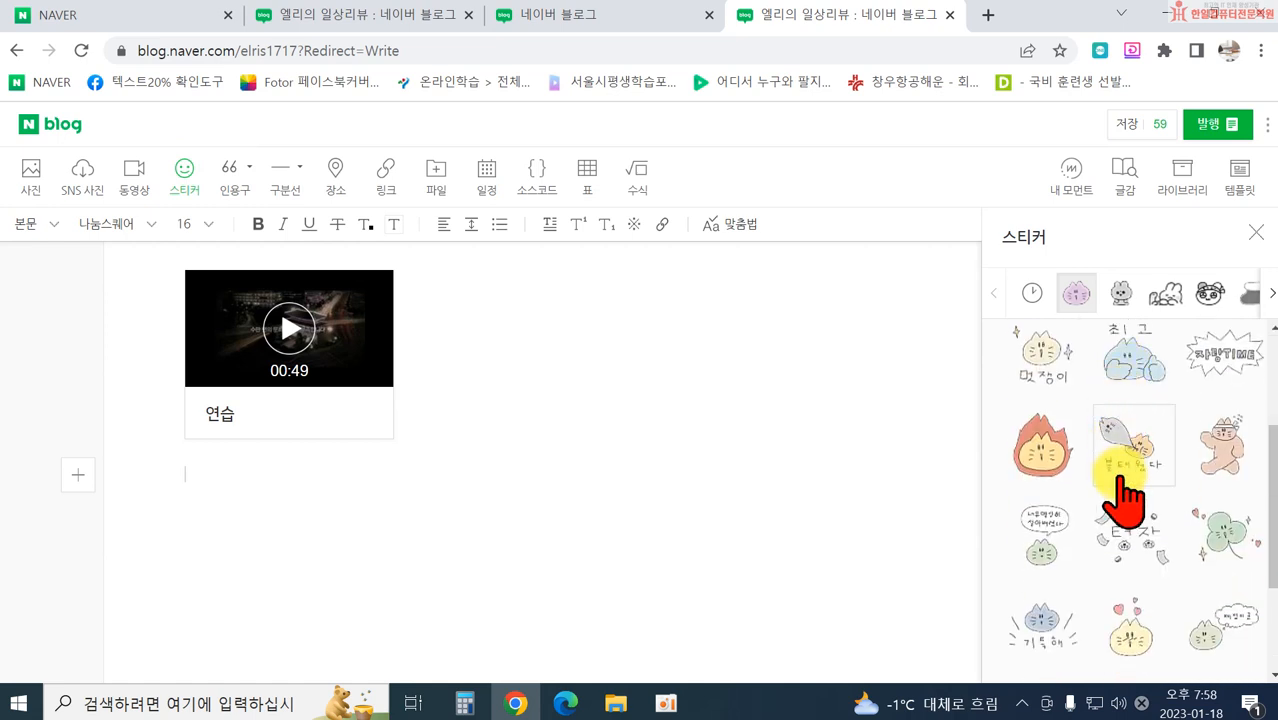
{"action": "left_click", "coordinate": [1121, 293]}
{"action": "left_click", "coordinate": [1165, 293]}
{"action": "left_click", "coordinate": [1199, 295]}
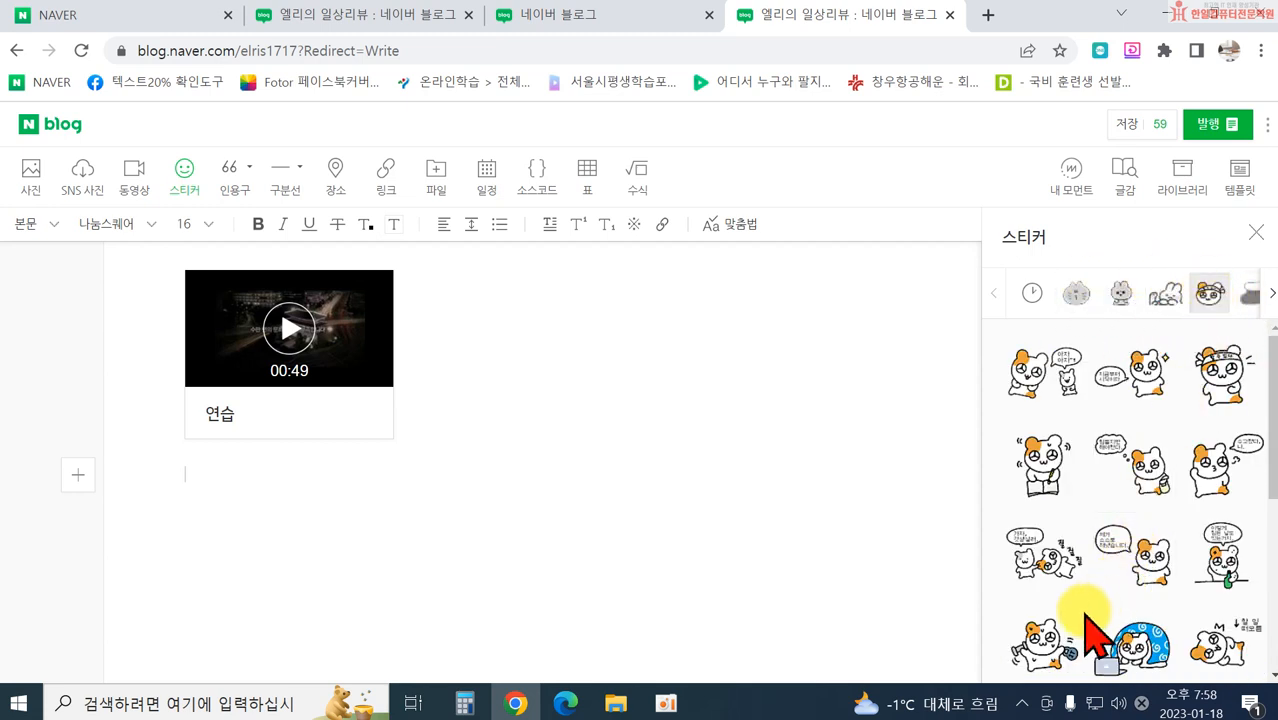
{"action": "scroll", "coordinate": [1073, 651], "scroll_direction": "down", "scroll_amount": 3}
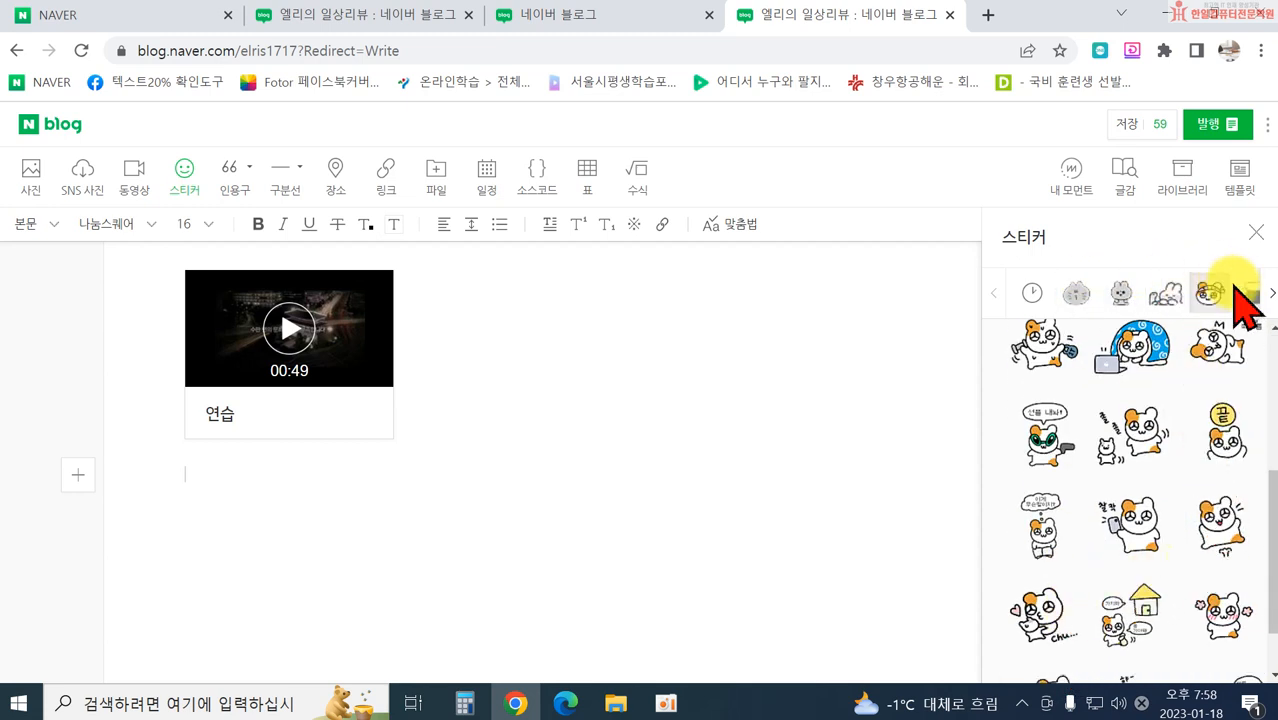
{"action": "left_click", "coordinate": [1270, 292]}
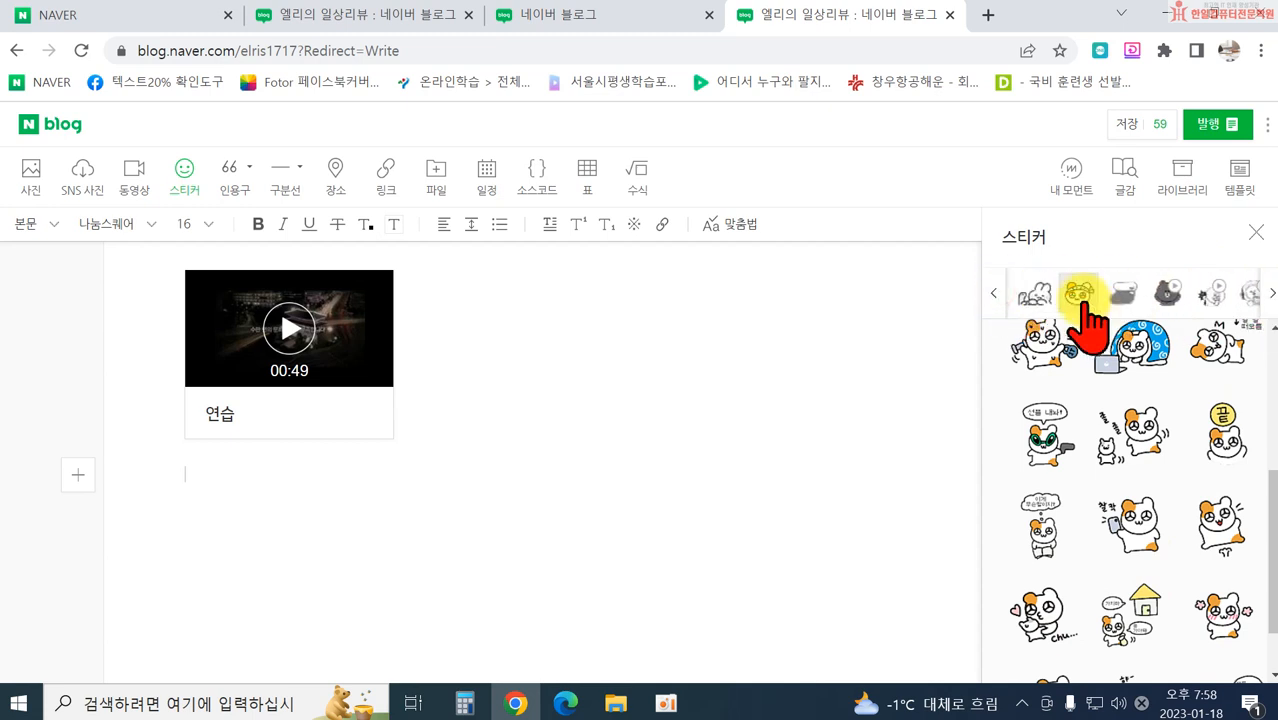
{"action": "left_click", "coordinate": [1112, 292]}
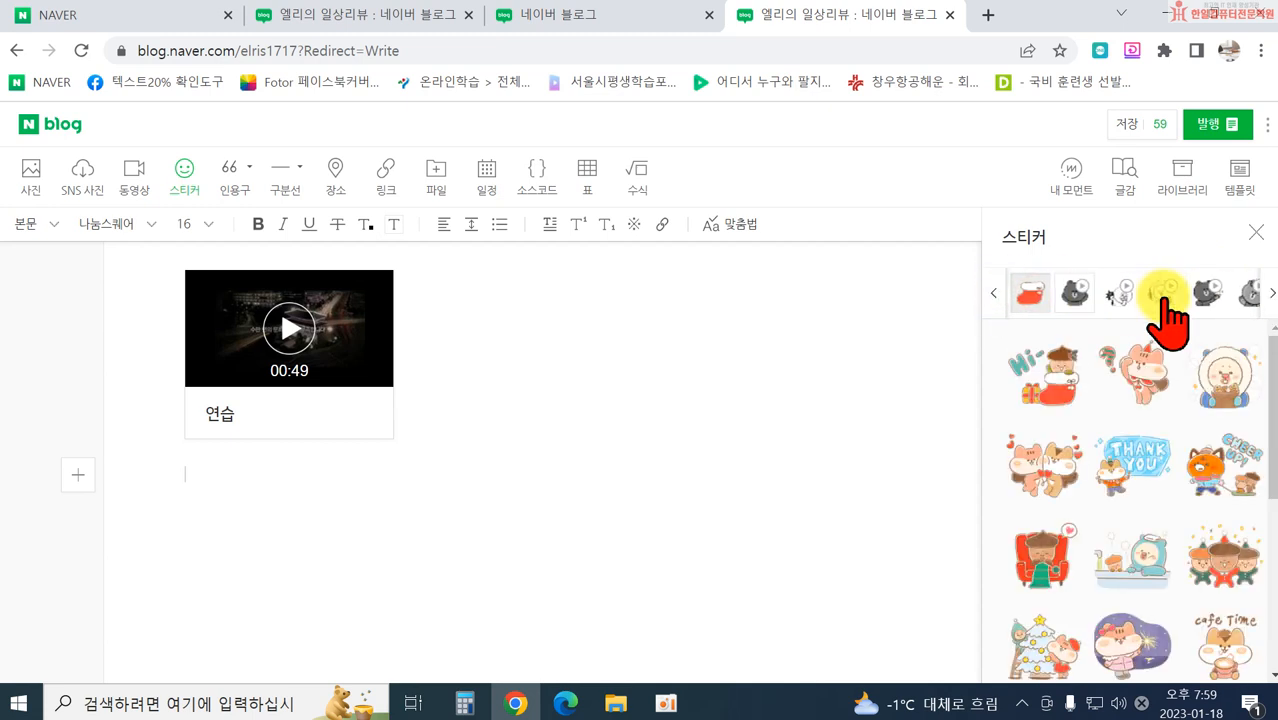
{"action": "scroll", "coordinate": [1064, 425], "scroll_direction": "down", "scroll_amount": 1}
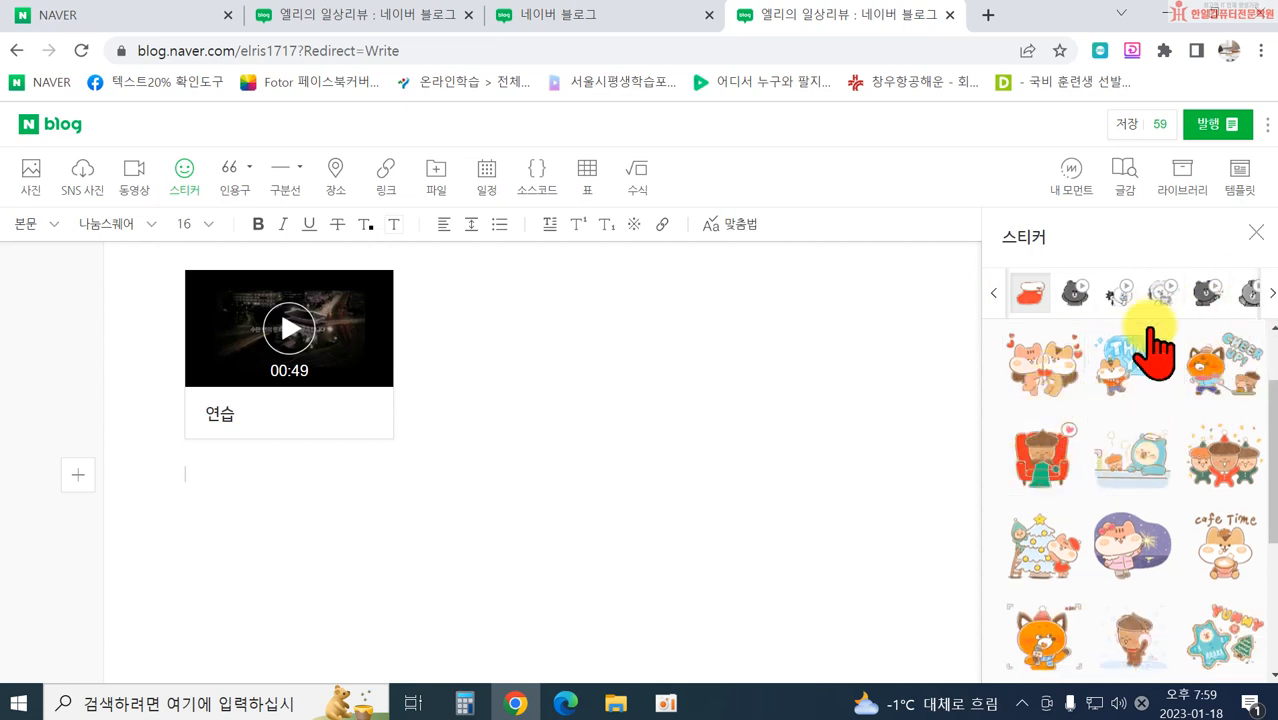
{"action": "left_click", "coordinate": [1268, 290]}
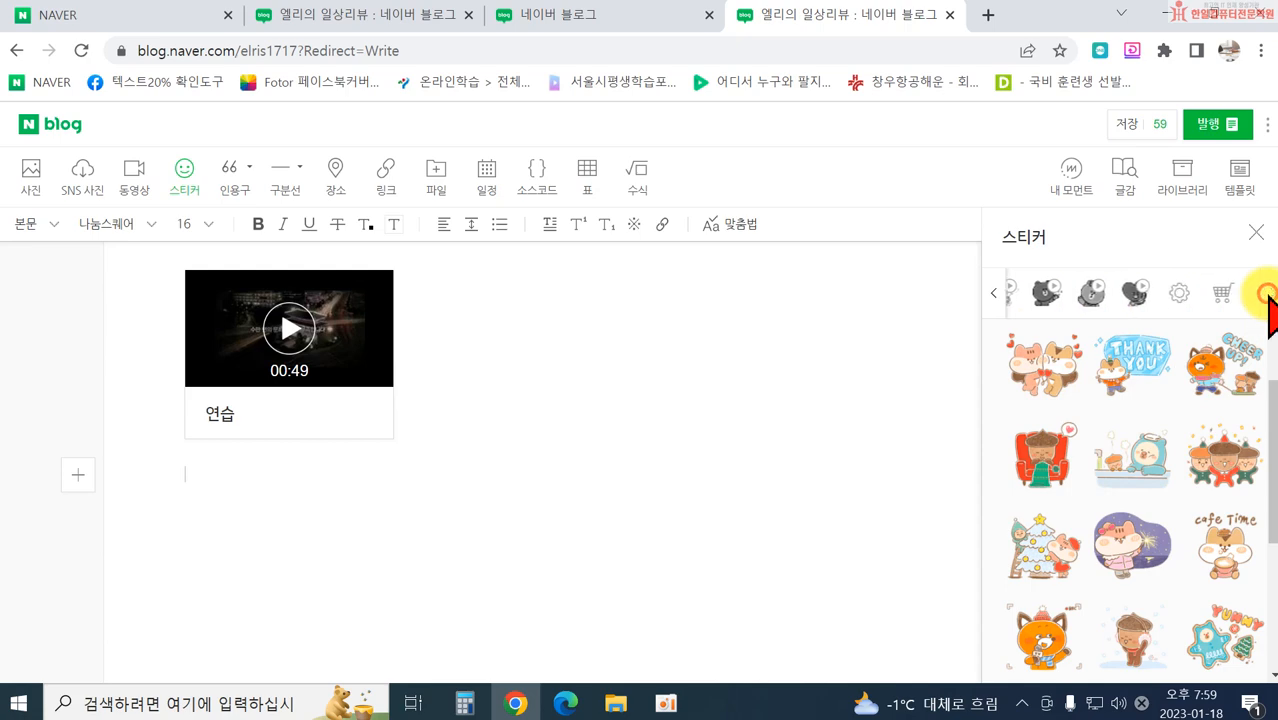
Step: Open the Naver OGQ마켓 sticker store and look through its recommended (추천) stickers
{"action": "left_click", "coordinate": [1224, 293]}
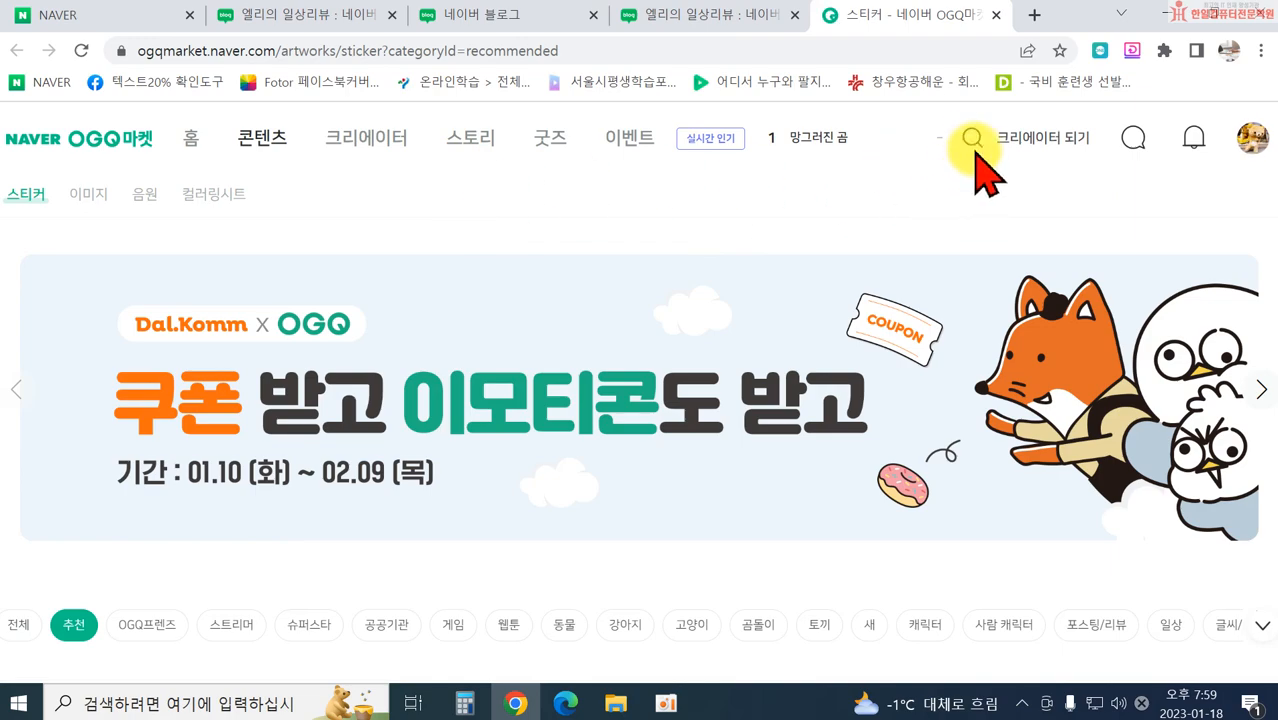
{"action": "scroll", "coordinate": [970, 175], "scroll_direction": "down", "scroll_amount": 4}
{"action": "scroll", "coordinate": [600, 490], "scroll_direction": "down", "scroll_amount": 2}
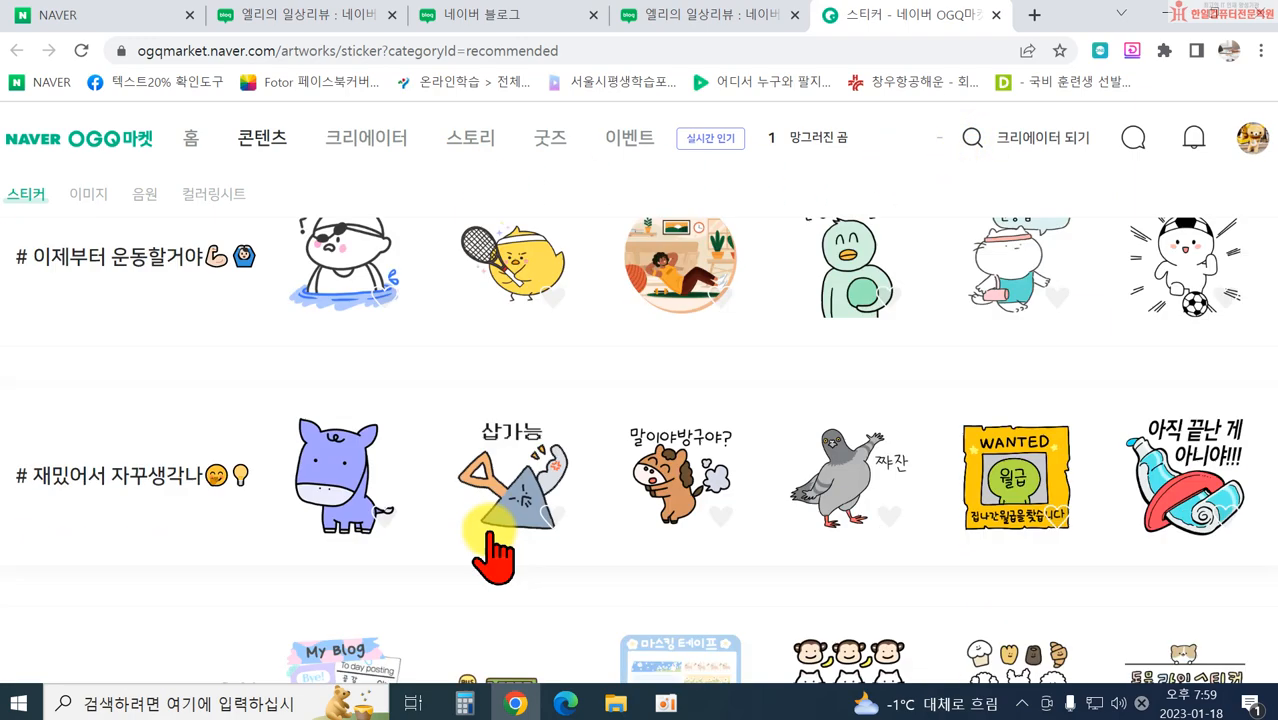
{"action": "scroll", "coordinate": [662, 513], "scroll_direction": "down", "scroll_amount": 5}
{"action": "scroll", "coordinate": [805, 425], "scroll_direction": "up", "scroll_amount": 10}
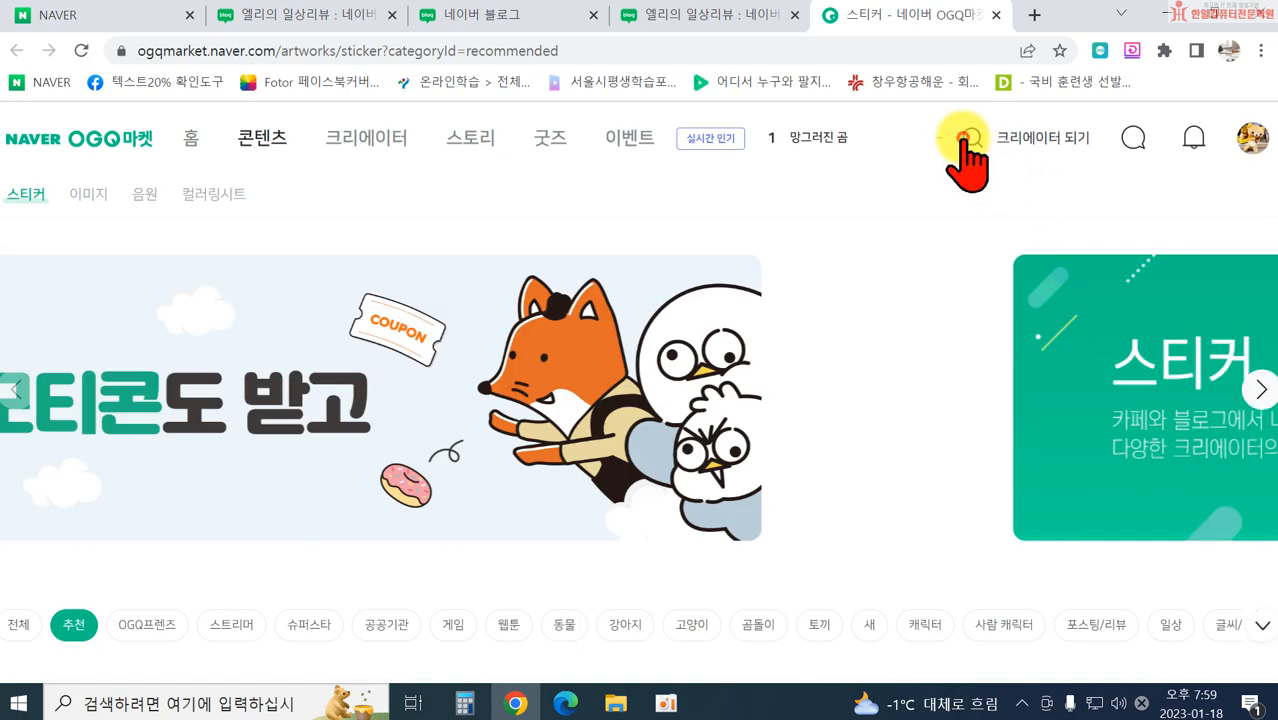
Step: Search the OGQ마켓 store for 후기 and look through the matching sticker sets
{"action": "left_click", "coordinate": [968, 140]}
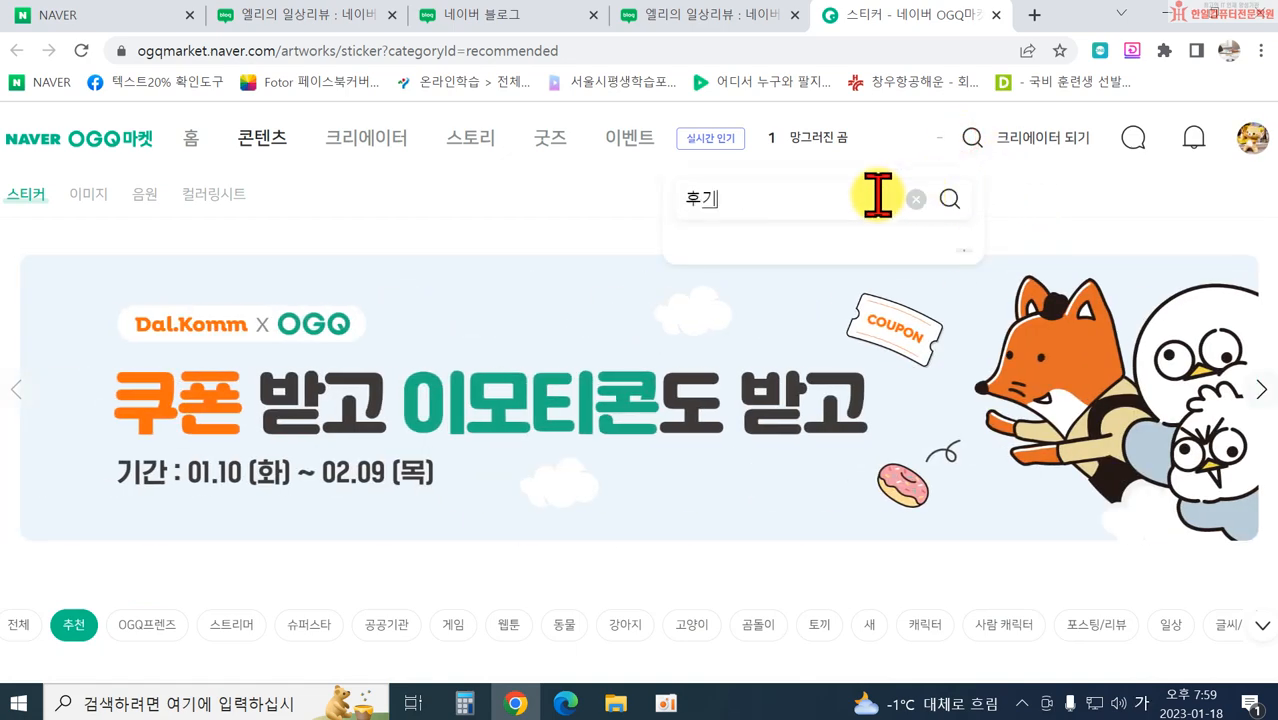
{"action": "type", "text": "후기"}
{"action": "key", "text": "Return"}
{"action": "scroll", "coordinate": [700, 385], "scroll_direction": "down", "scroll_amount": 2}
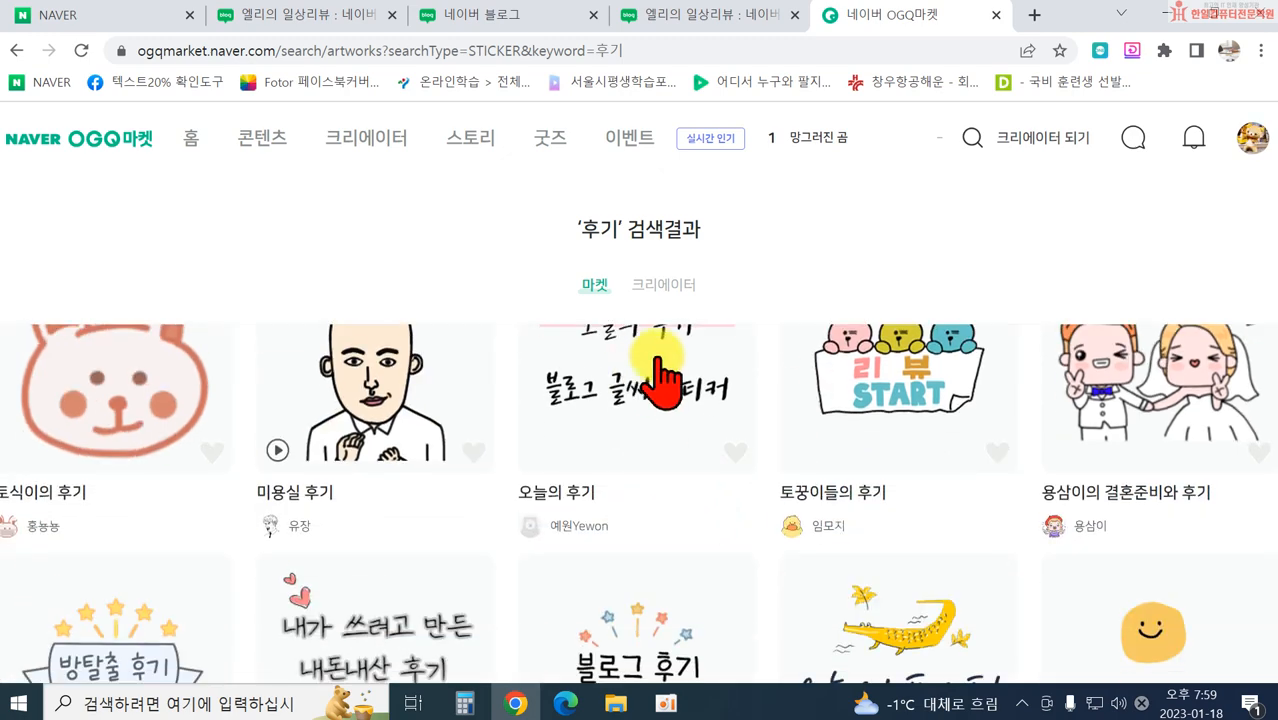
{"action": "scroll", "coordinate": [640, 400], "scroll_direction": "down", "scroll_amount": 3}
{"action": "scroll", "coordinate": [625, 505], "scroll_direction": "up", "scroll_amount": 2}
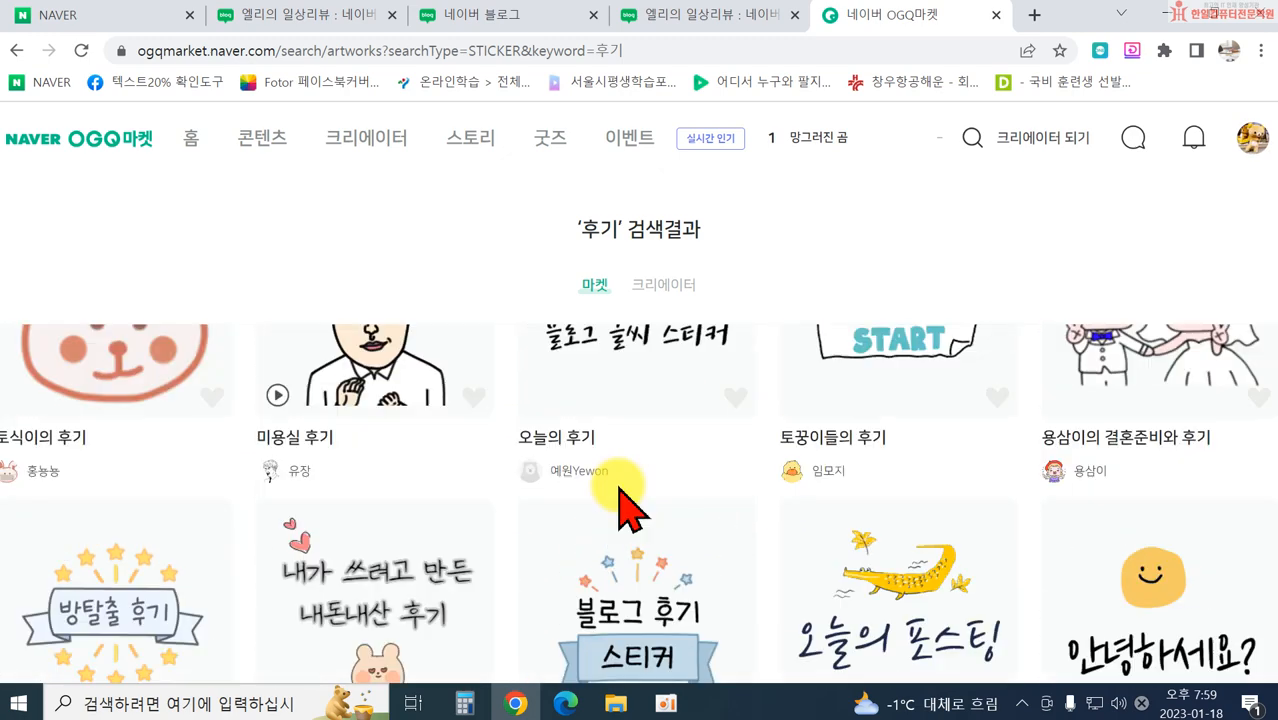
{"action": "scroll", "coordinate": [620, 505], "scroll_direction": "up", "scroll_amount": 1}
{"action": "scroll", "coordinate": [622, 502], "scroll_direction": "down", "scroll_amount": 2}
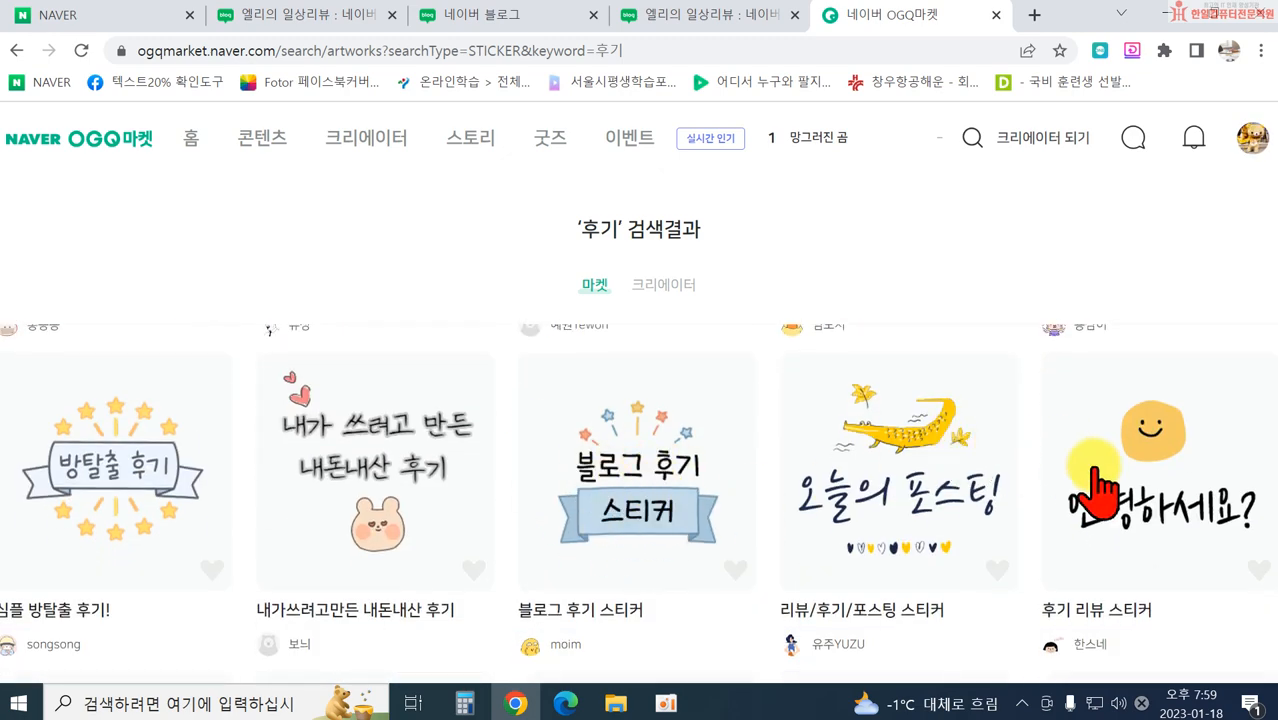
{"action": "scroll", "coordinate": [727, 443], "scroll_direction": "down", "scroll_amount": 2}
{"action": "scroll", "coordinate": [890, 510], "scroll_direction": "up", "scroll_amount": 3}
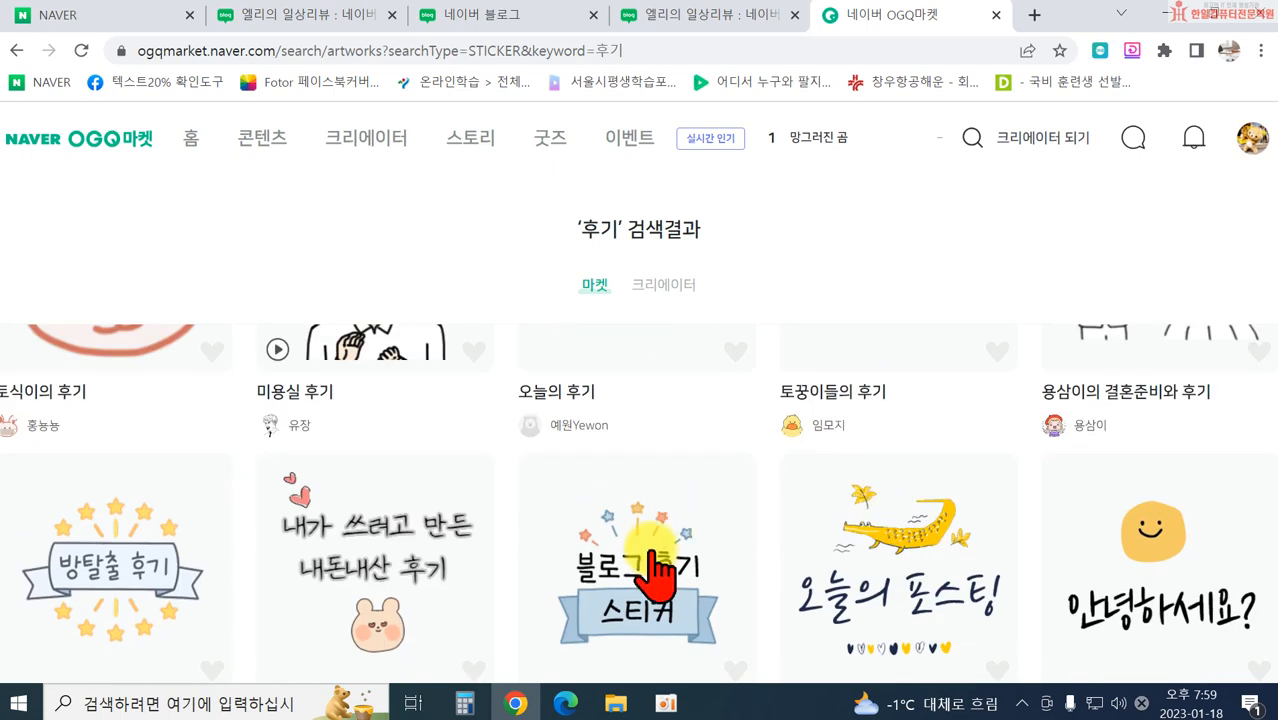
Step: Examine the stickers and price of the set 내가쓰려고만든 내돈내산 후기, and return to the search results
{"action": "left_click", "coordinate": [410, 556]}
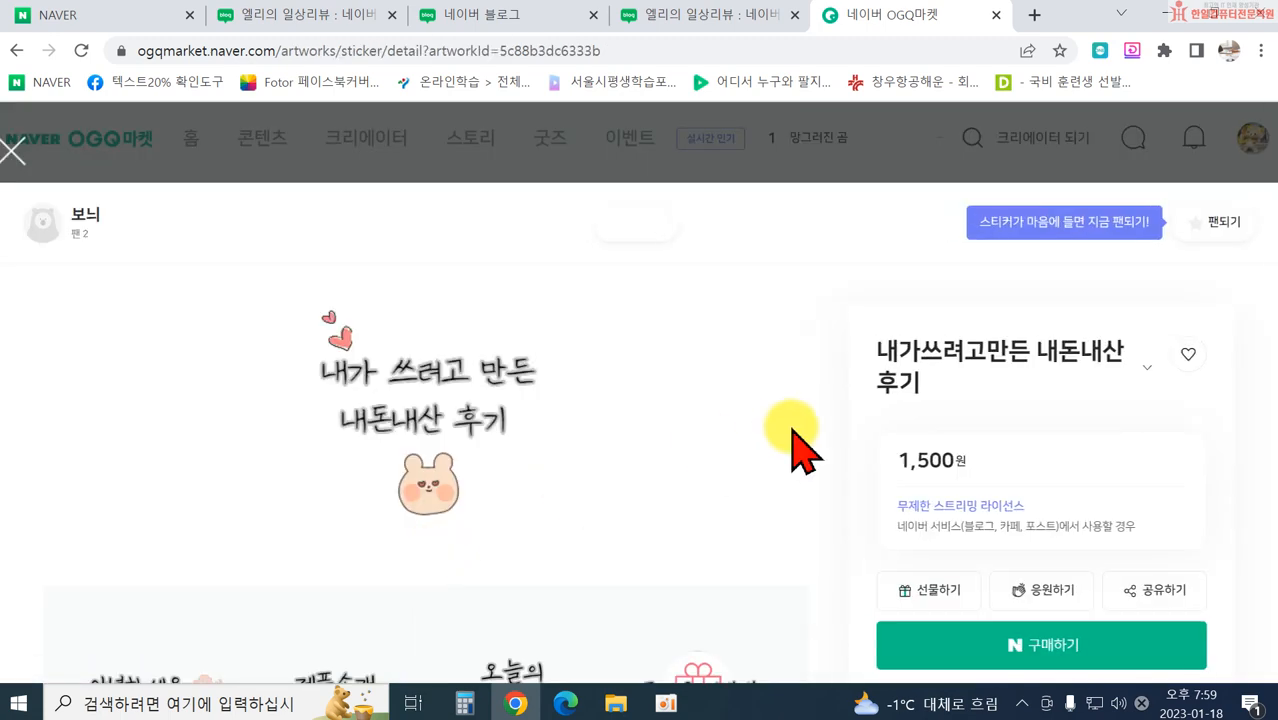
{"action": "scroll", "coordinate": [562, 434], "scroll_direction": "down", "scroll_amount": 4}
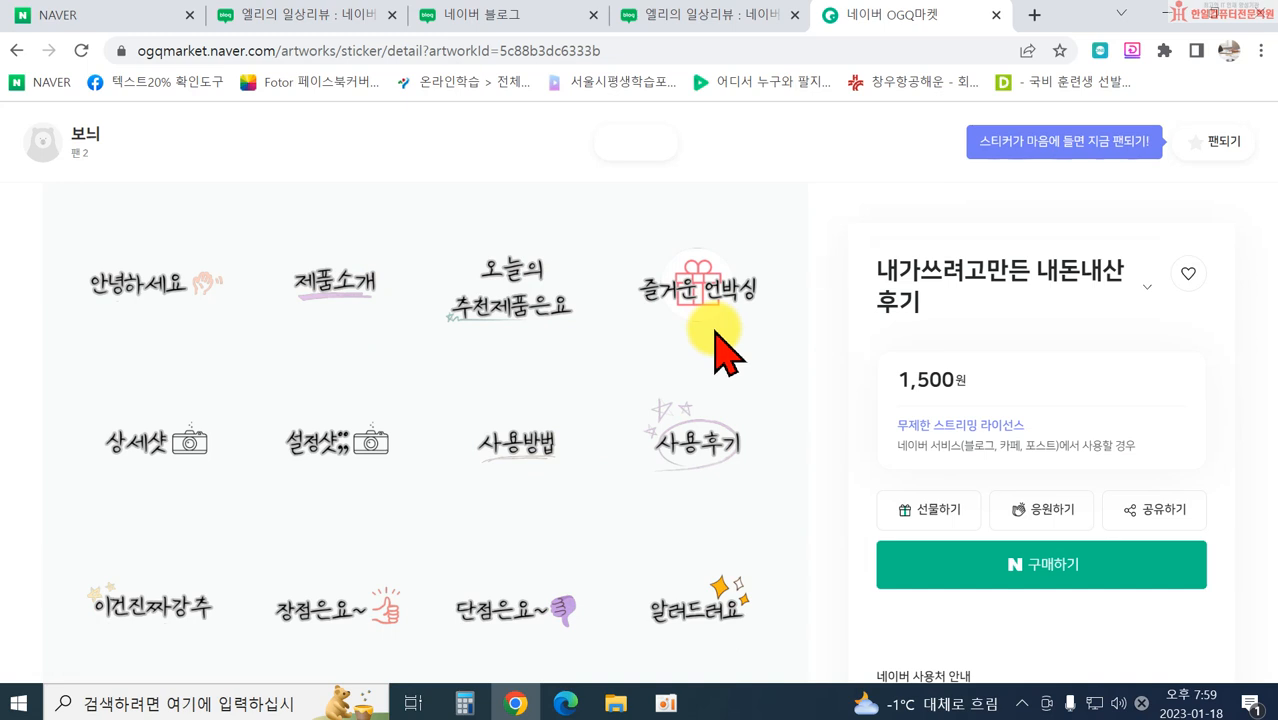
{"action": "scroll", "coordinate": [720, 345], "scroll_direction": "down", "scroll_amount": 3}
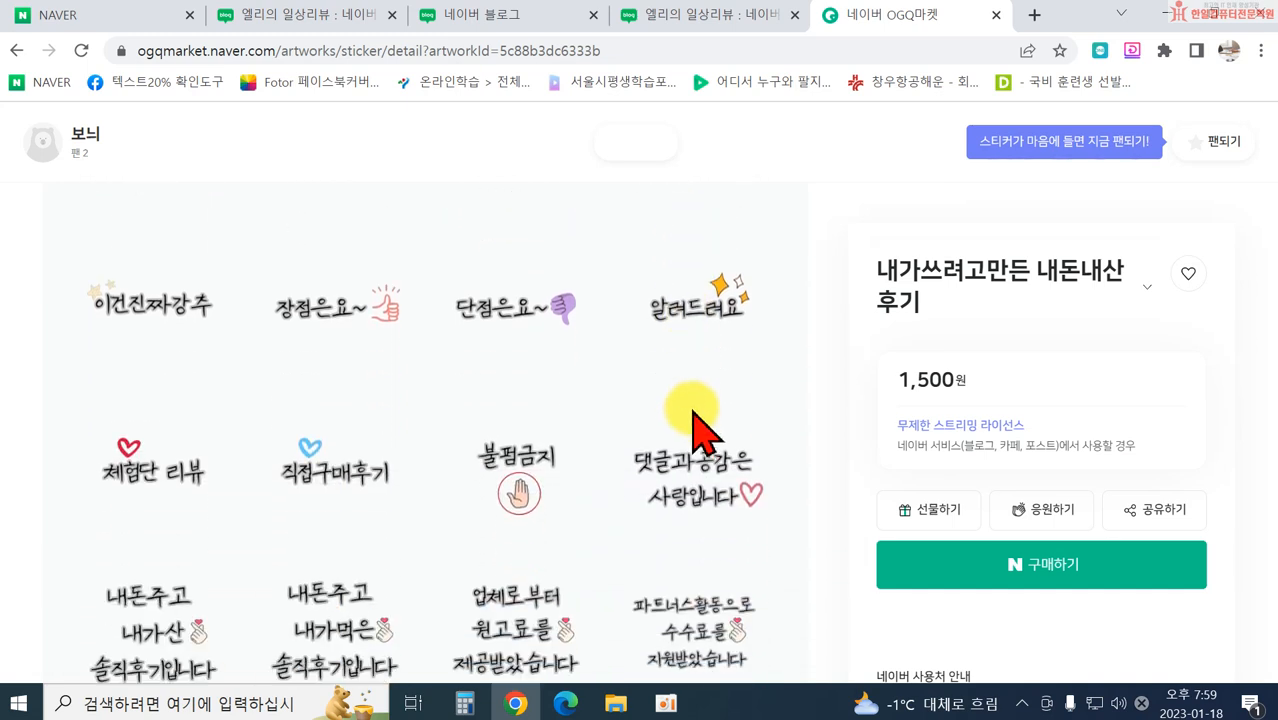
{"action": "scroll", "coordinate": [713, 500], "scroll_direction": "up", "scroll_amount": 5}
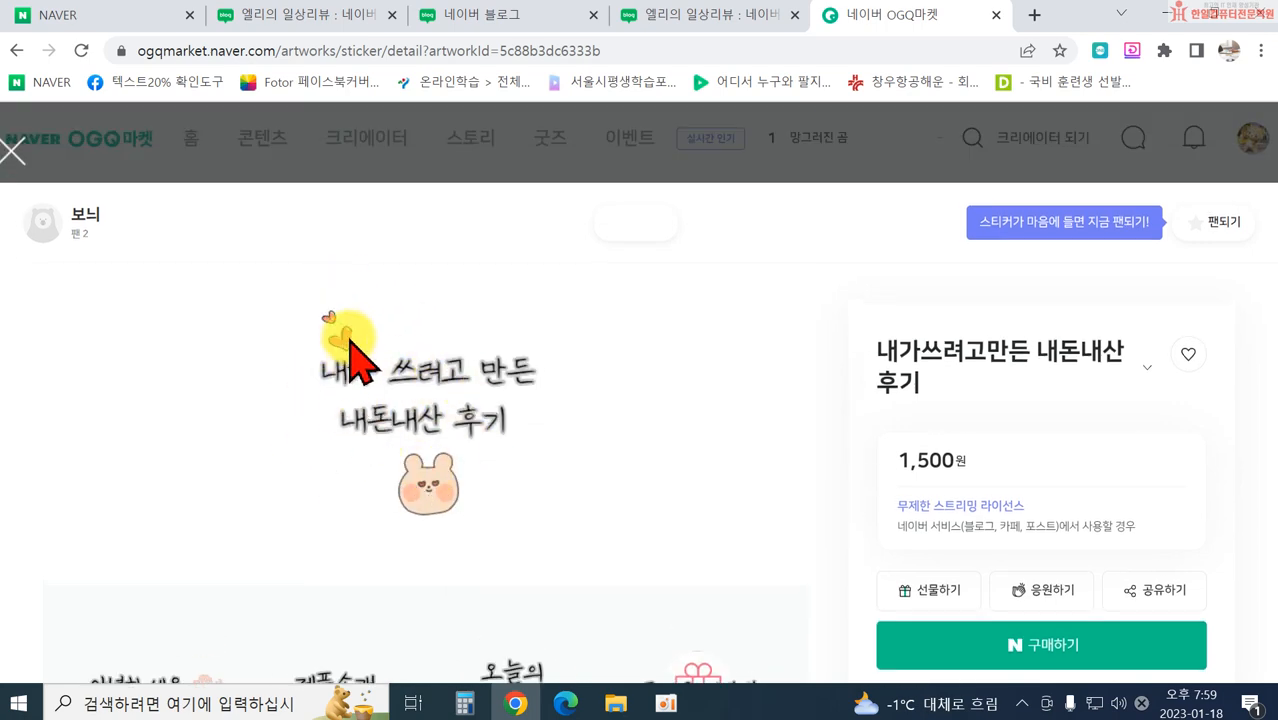
{"action": "scroll", "coordinate": [530, 425], "scroll_direction": "down", "scroll_amount": 4}
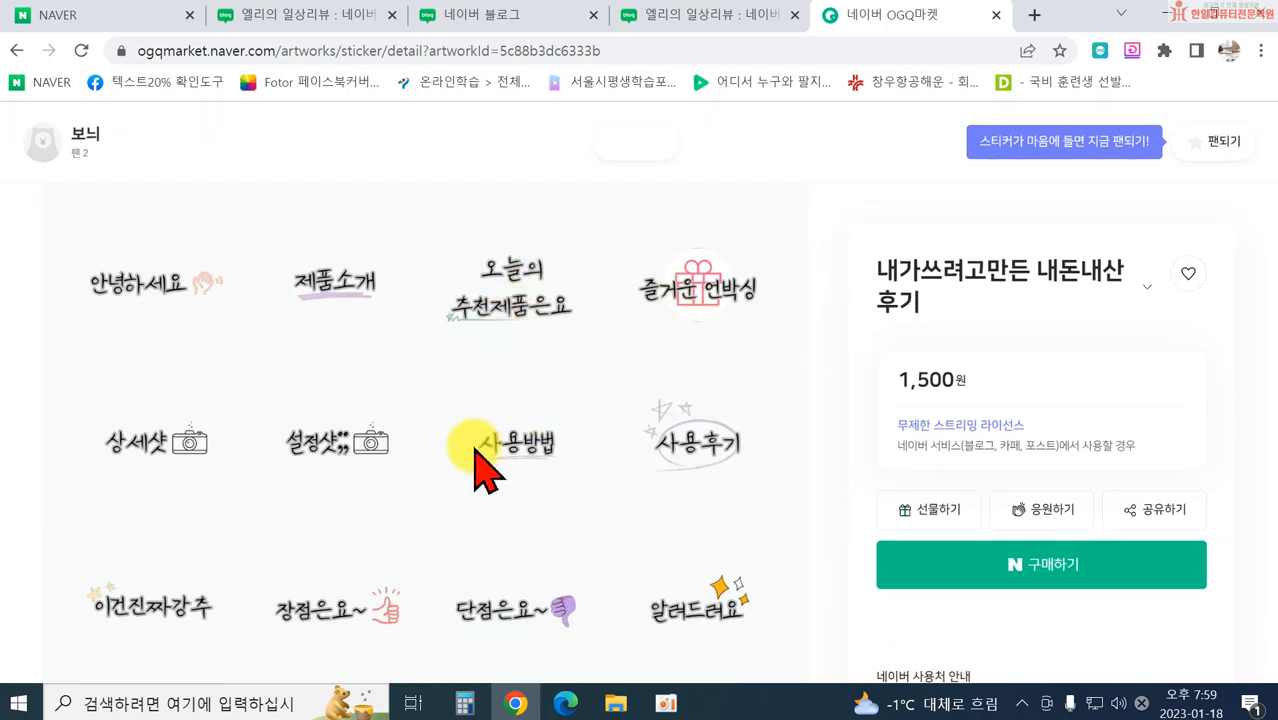
{"action": "scroll", "coordinate": [760, 560], "scroll_direction": "down", "scroll_amount": 2}
{"action": "scroll", "coordinate": [720, 450], "scroll_direction": "up", "scroll_amount": 6}
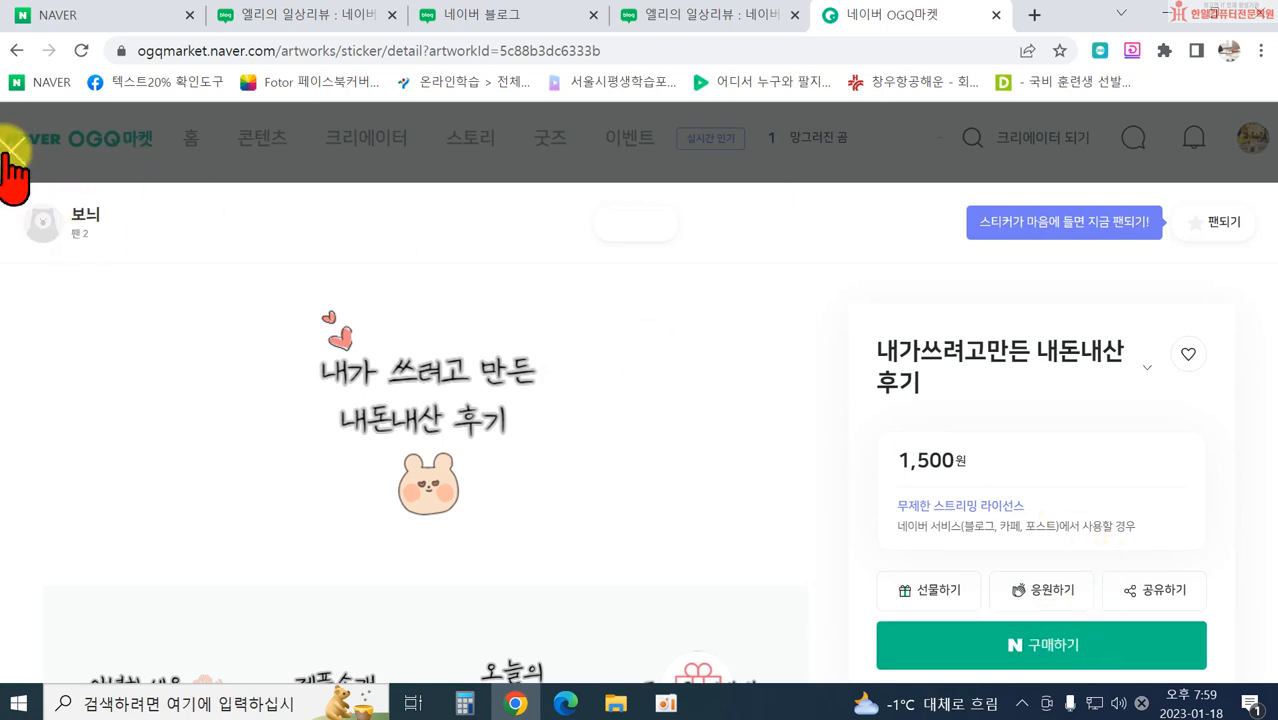
{"action": "left_click", "coordinate": [13, 150]}
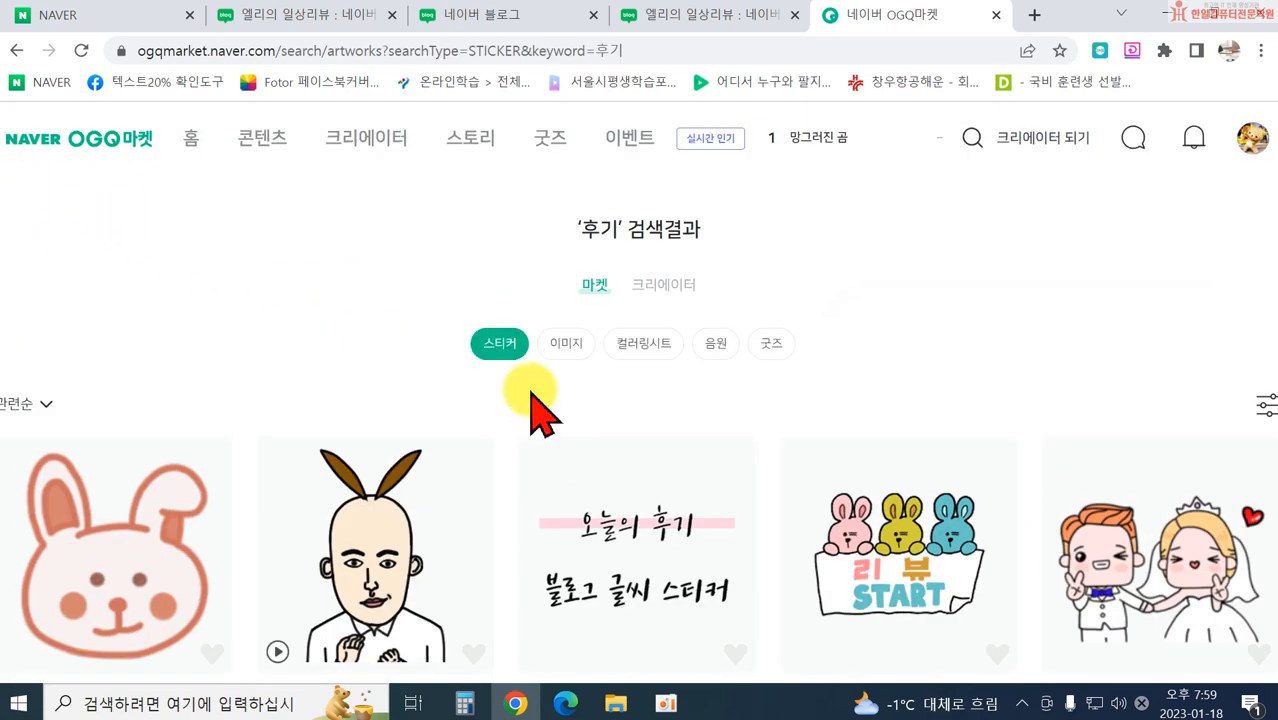
Step: Examine the 오늘의 후기 sticker set and its related stickers, and return to the search results
{"action": "left_click", "coordinate": [660, 522]}
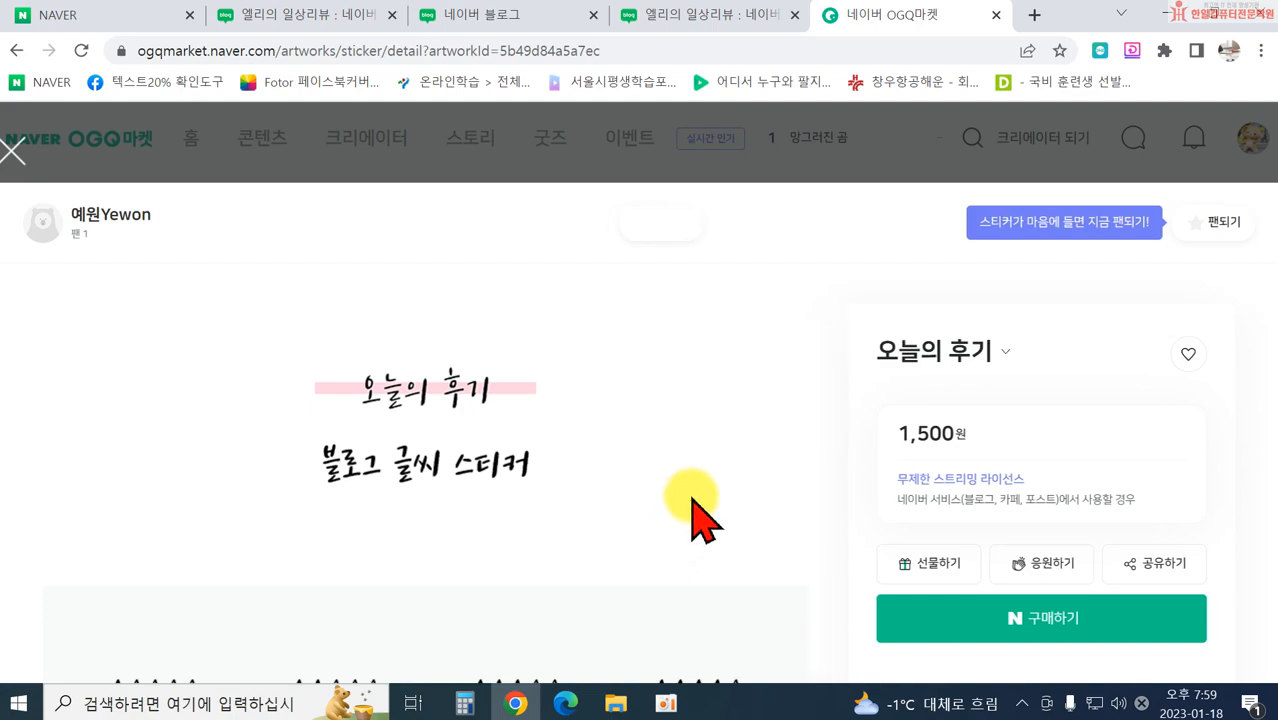
{"action": "scroll", "coordinate": [700, 515], "scroll_direction": "down", "scroll_amount": 12}
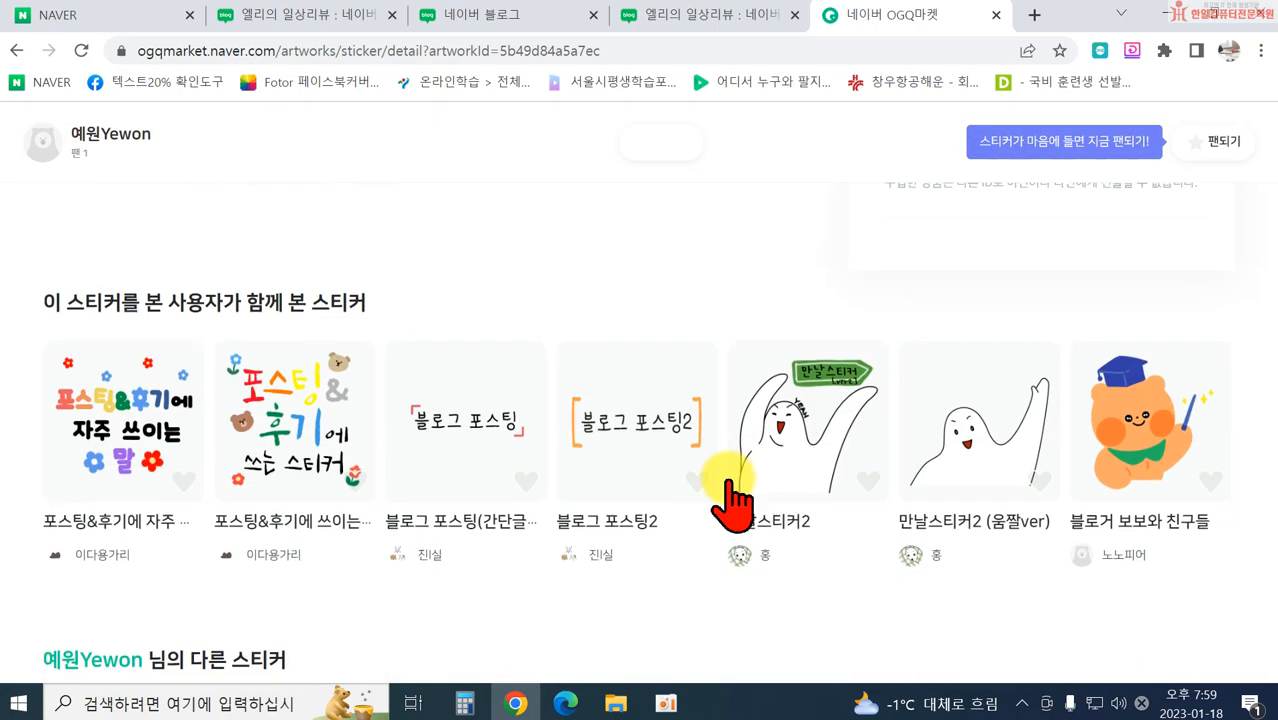
{"action": "scroll", "coordinate": [730, 490], "scroll_direction": "down", "scroll_amount": 4}
{"action": "scroll", "coordinate": [730, 495], "scroll_direction": "up", "scroll_amount": 10}
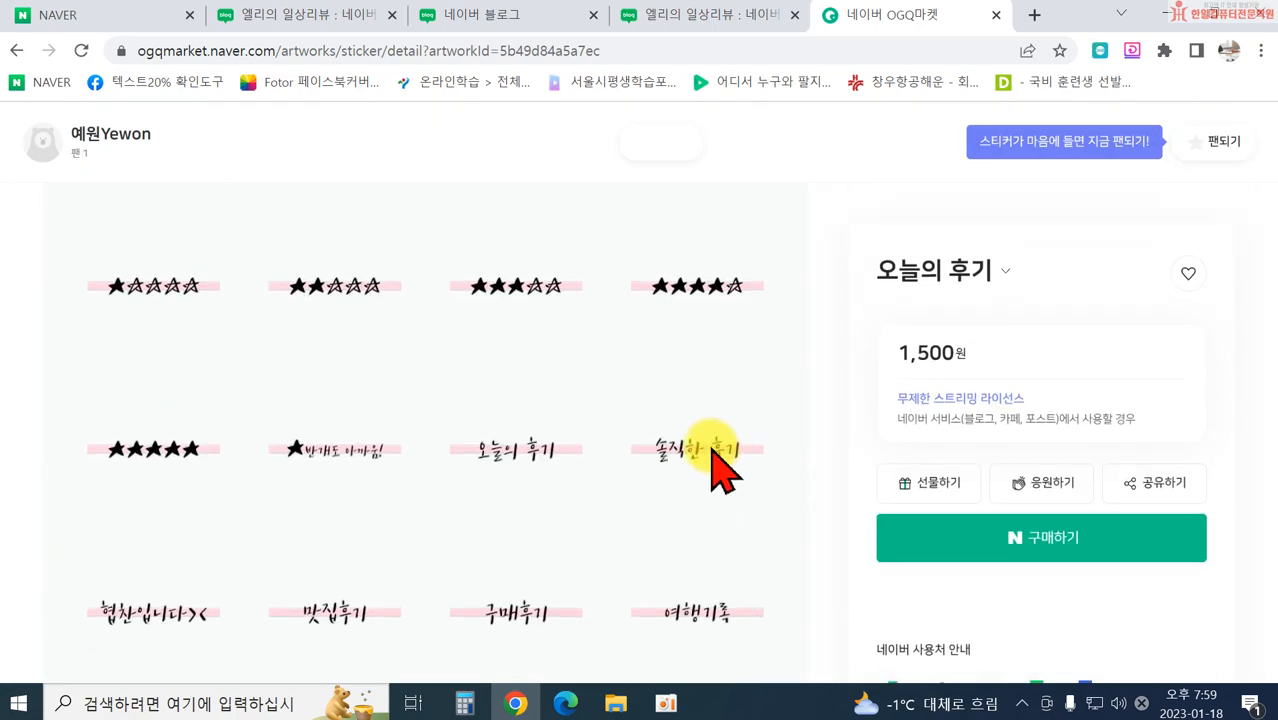
{"action": "scroll", "coordinate": [712, 458], "scroll_direction": "up", "scroll_amount": 5}
{"action": "left_click", "coordinate": [12, 157]}
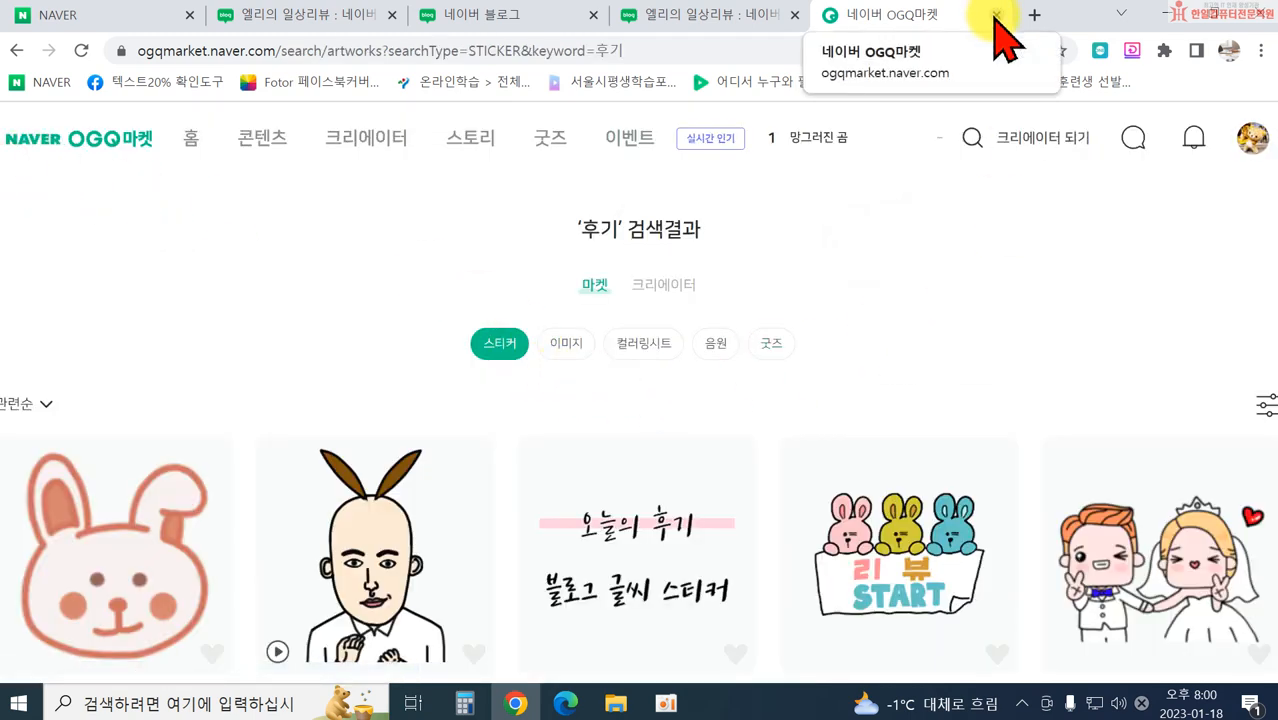
Step: Go back from the sticker store to the post without refreshing the stickers, and look through the Christmas animal pack
{"action": "left_click", "coordinate": [996, 14]}
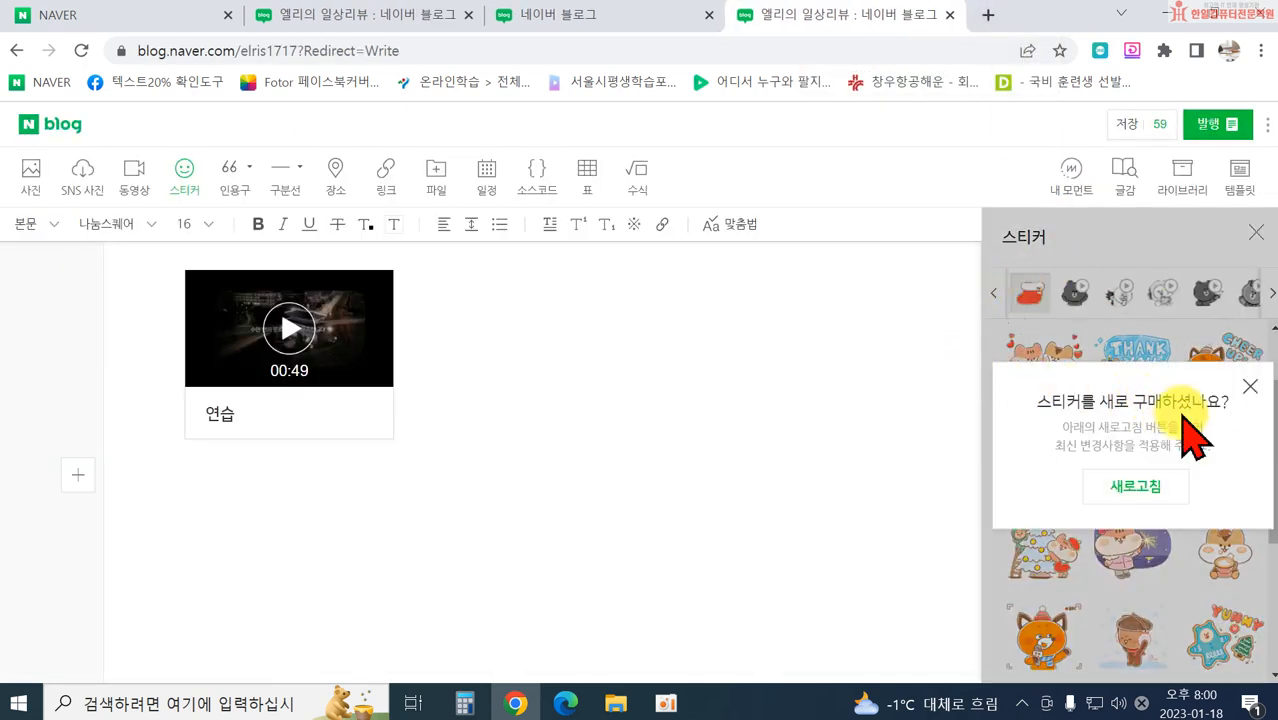
{"action": "left_click", "coordinate": [1251, 386]}
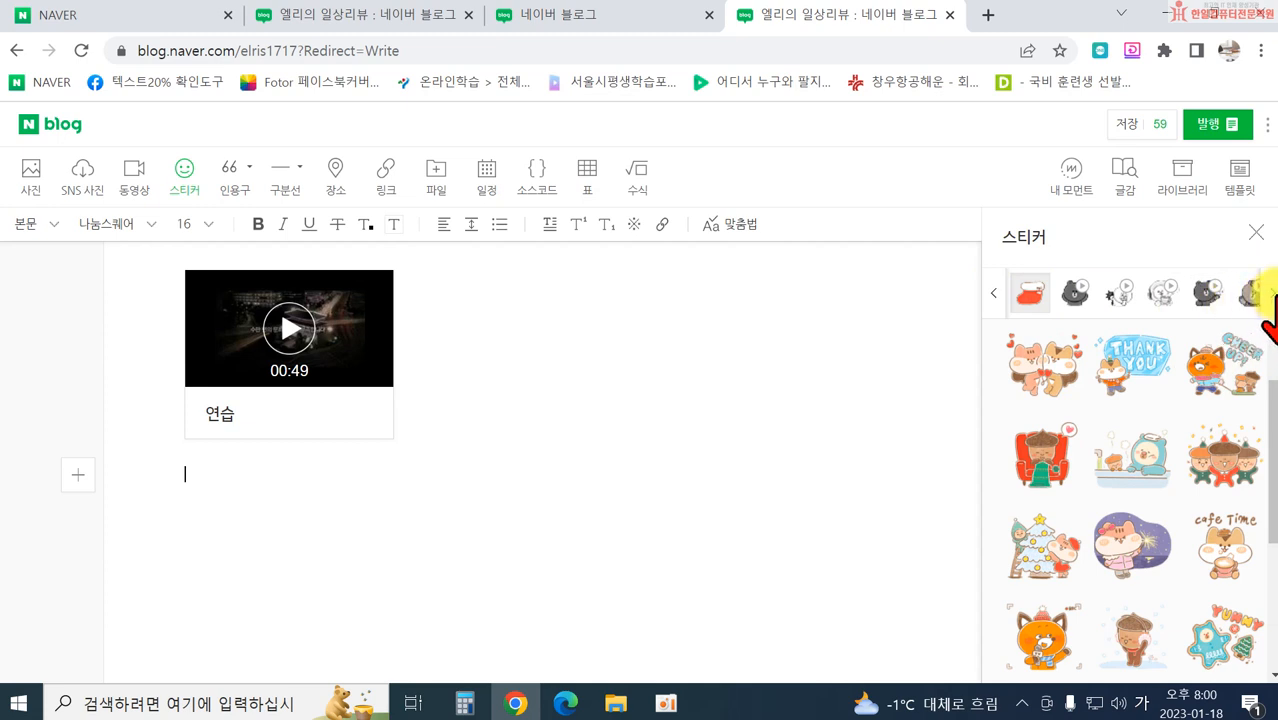
{"action": "left_click", "coordinate": [1271, 292]}
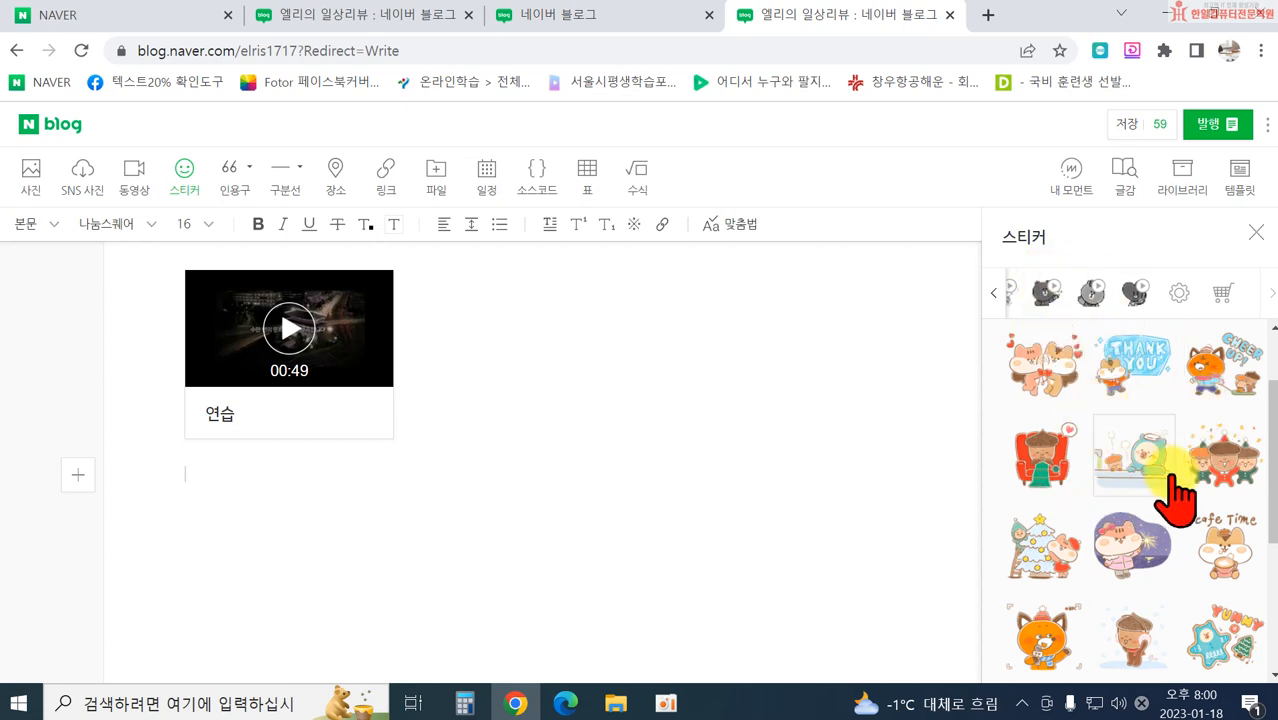
{"action": "scroll", "coordinate": [1145, 460], "scroll_direction": "up", "scroll_amount": 1}
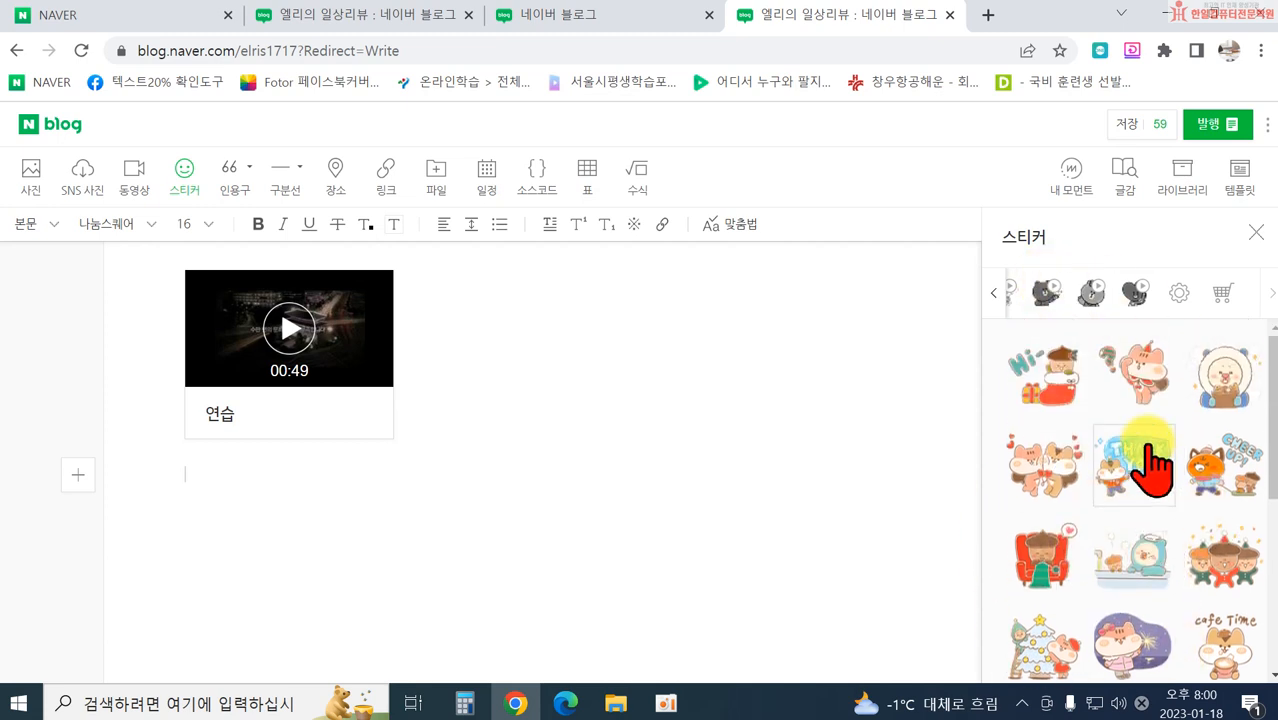
{"action": "scroll", "coordinate": [1140, 545], "scroll_direction": "down", "scroll_amount": 5}
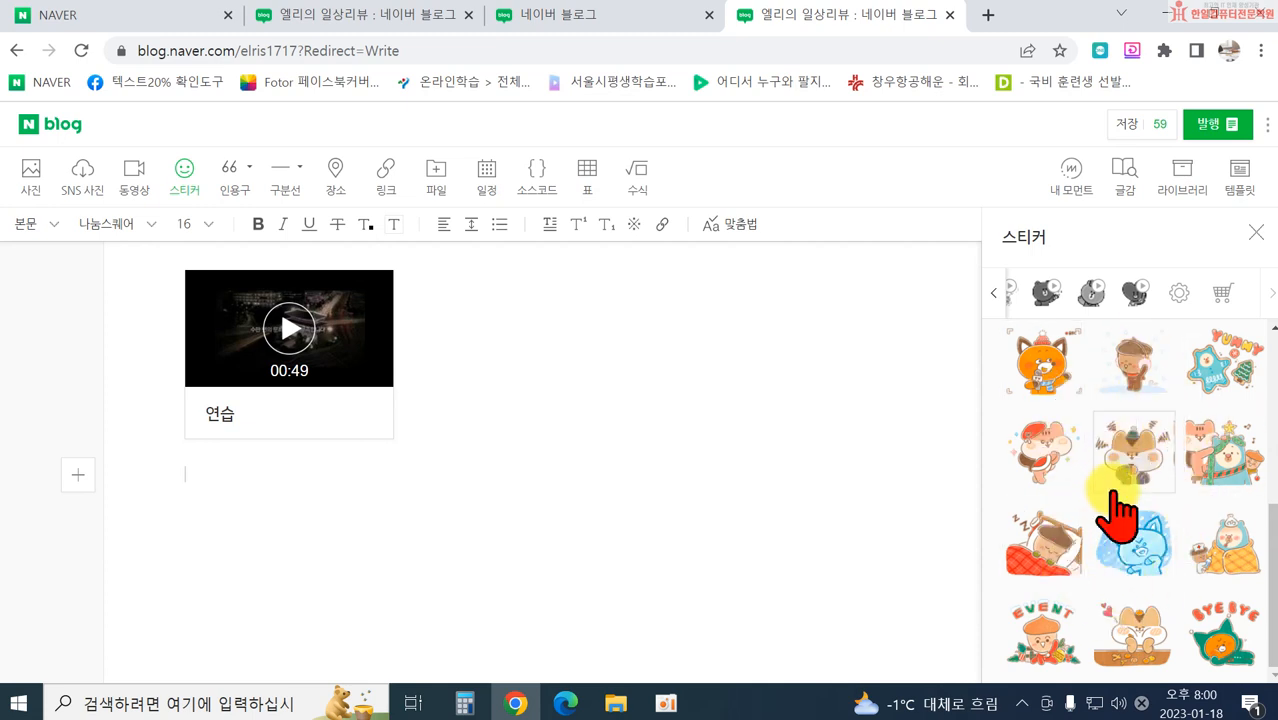
Step: Insert the sticker of the Christmas-hat squirrel with a question mark on the empty line below the 연습 video
{"action": "left_click", "coordinate": [1250, 232]}
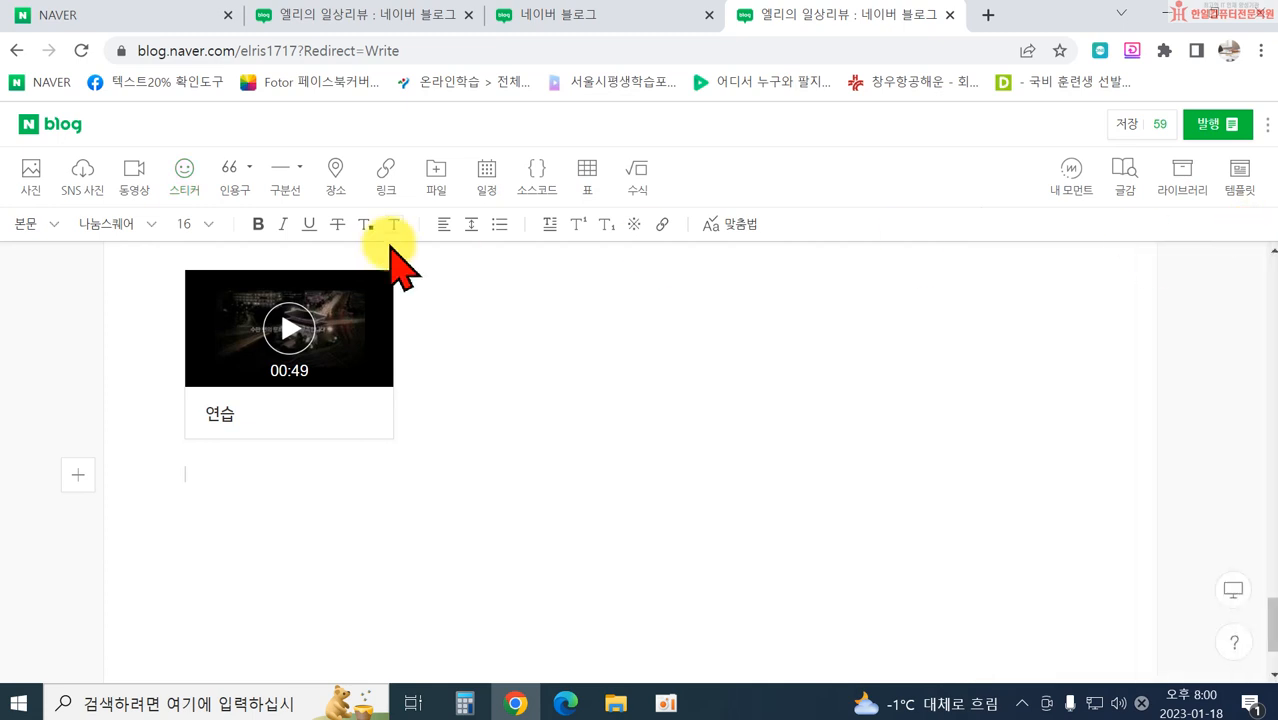
{"action": "left_click", "coordinate": [185, 175]}
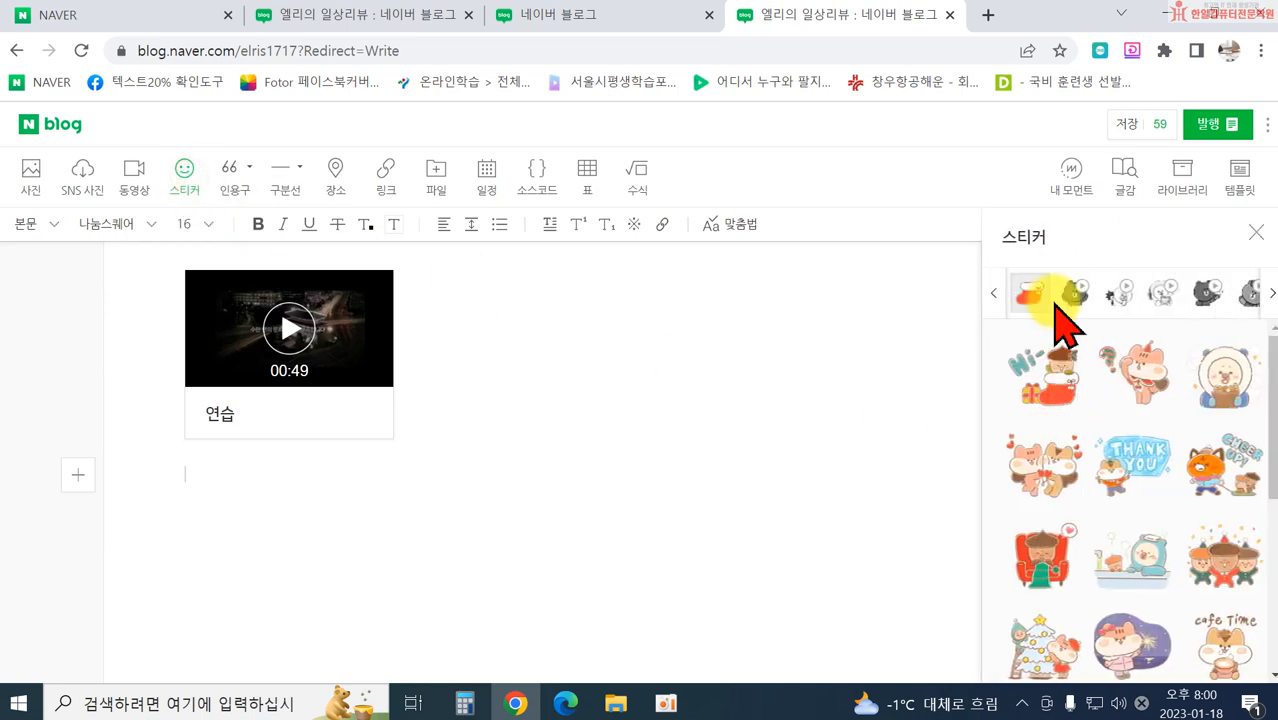
{"action": "left_click", "coordinate": [1140, 390]}
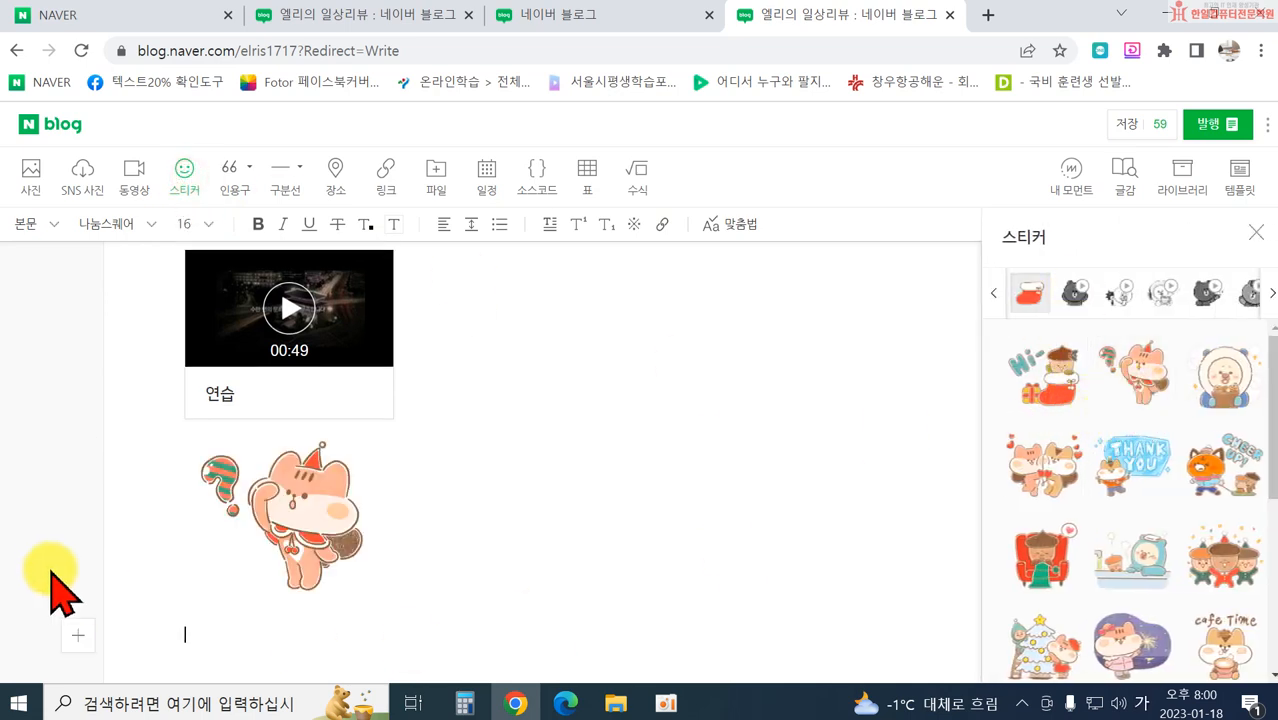
Step: Close the sticker list, try centre, right and left alignment on the squirrel sticker, and delete it from the post
{"action": "left_click", "coordinate": [1260, 238]}
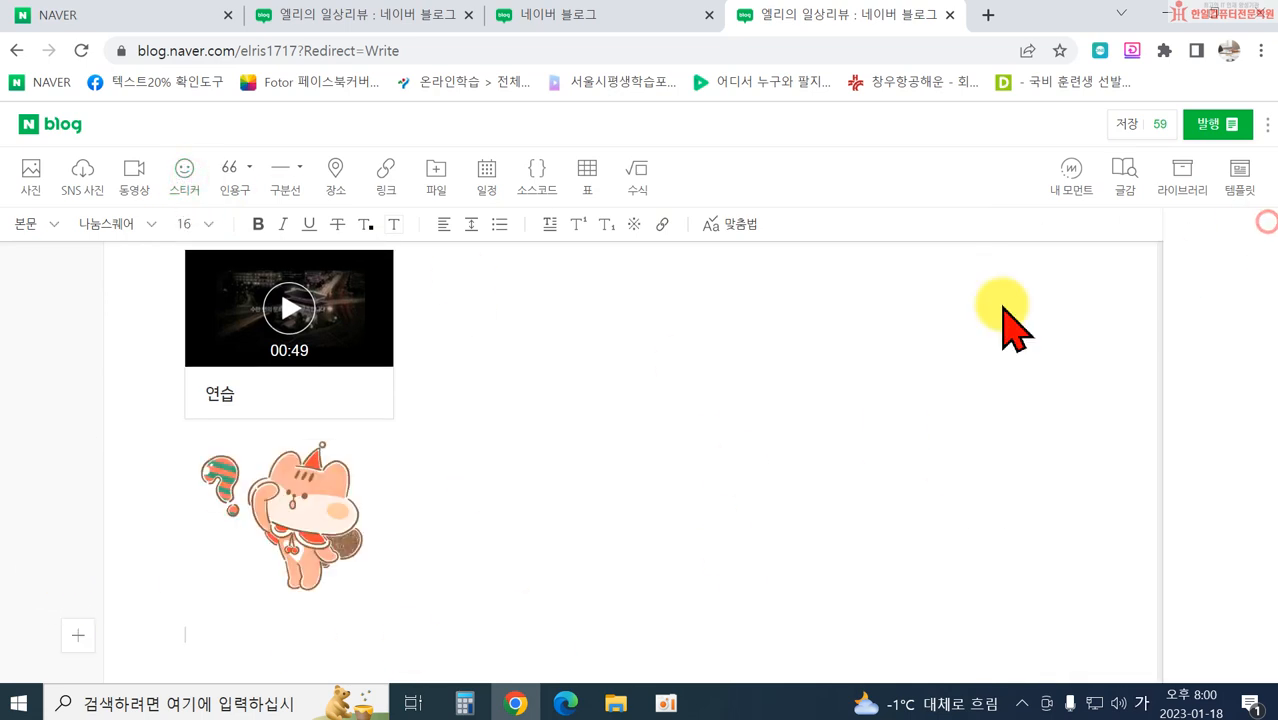
{"action": "left_click", "coordinate": [294, 502]}
{"action": "left_click", "coordinate": [258, 408]}
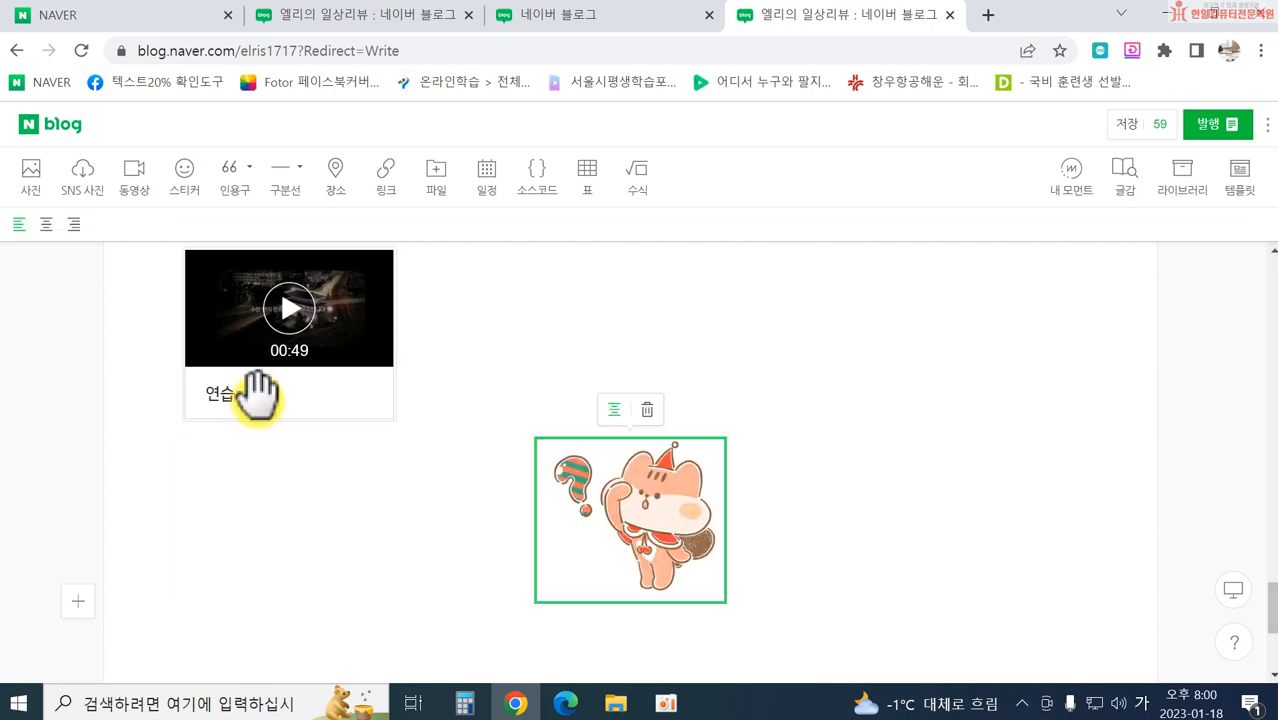
{"action": "left_click", "coordinate": [610, 409]}
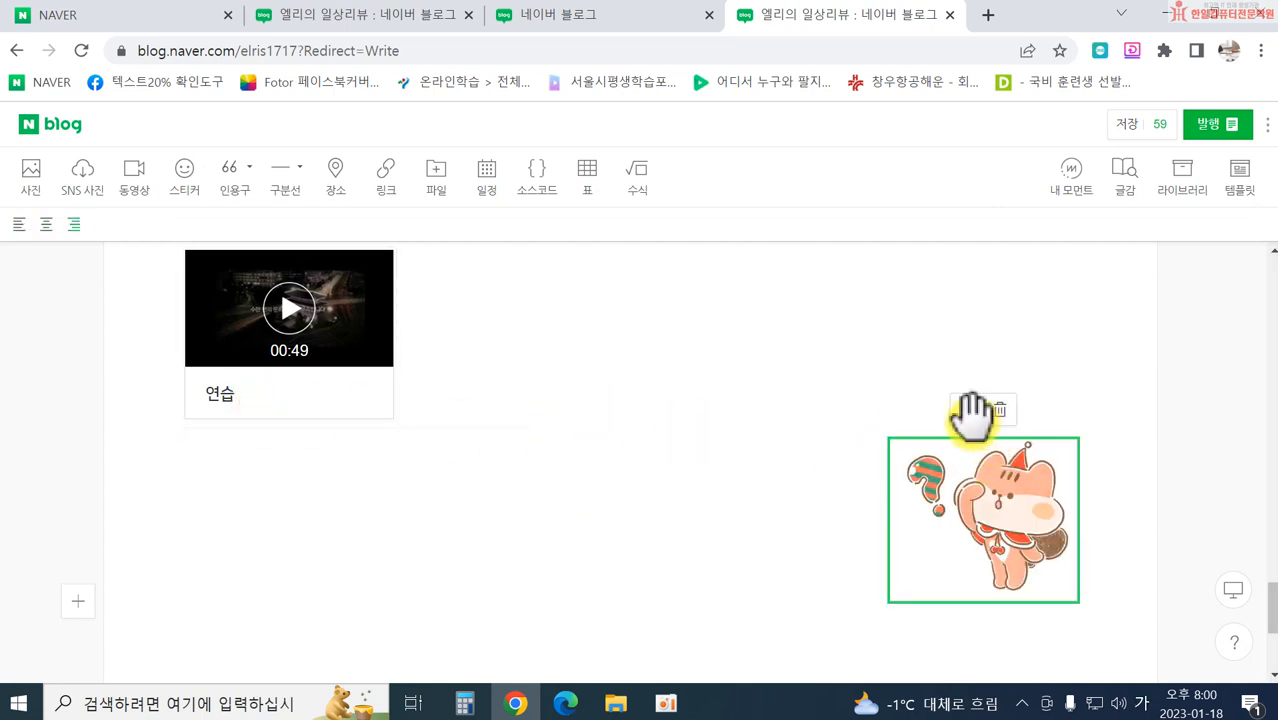
{"action": "left_click", "coordinate": [963, 412]}
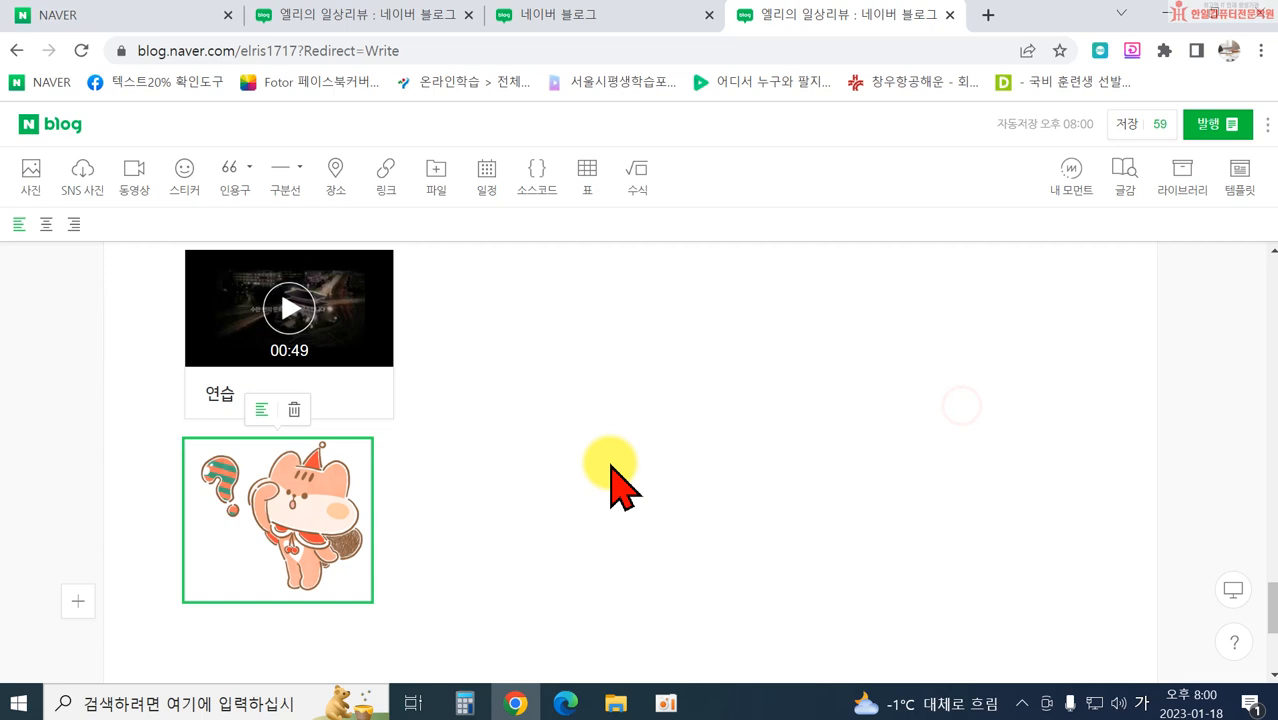
{"action": "left_click", "coordinate": [294, 411]}
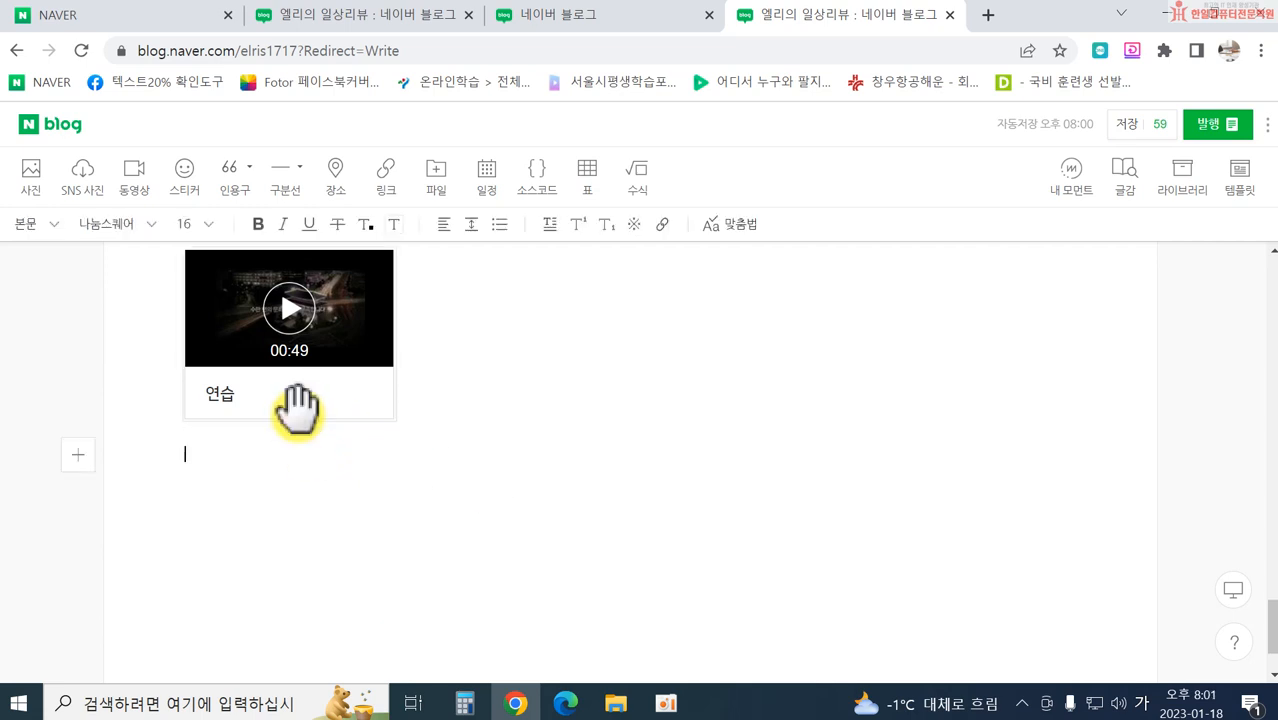
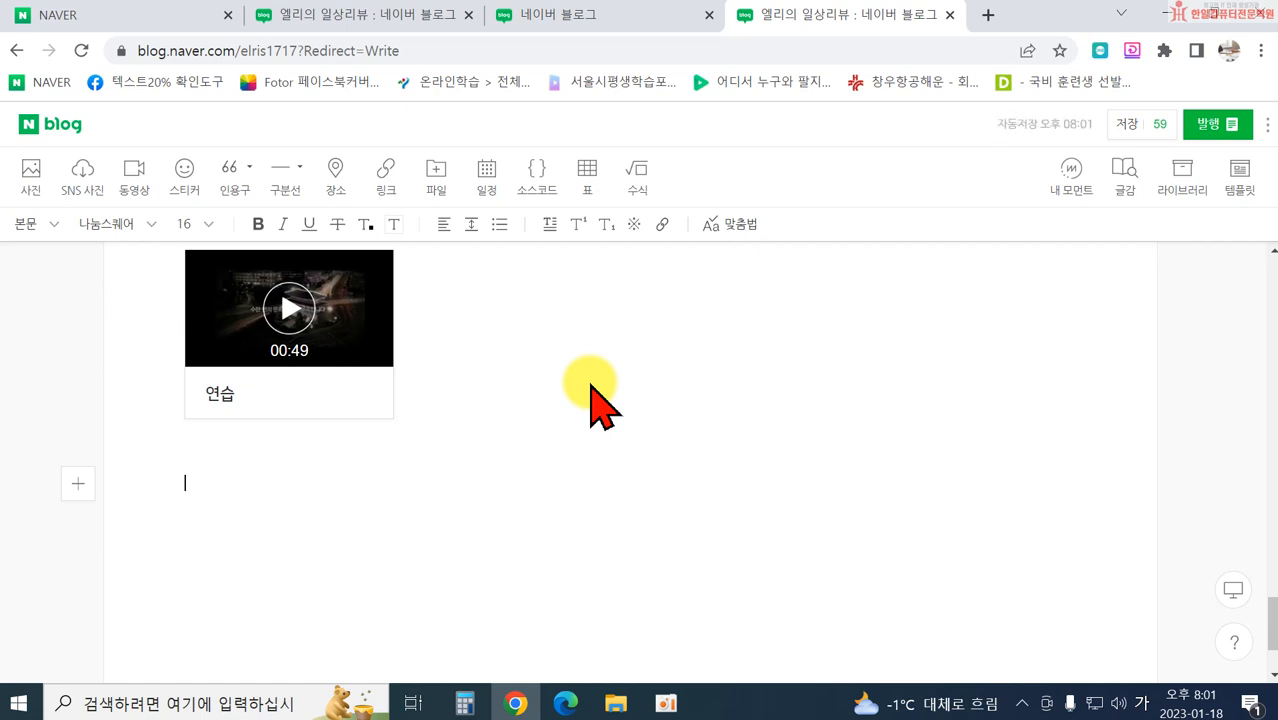
Step: Insert a quotation block in the 따옴표 style below the 연습 video, and look over the post and the other quotation styles
{"action": "left_click", "coordinate": [250, 167]}
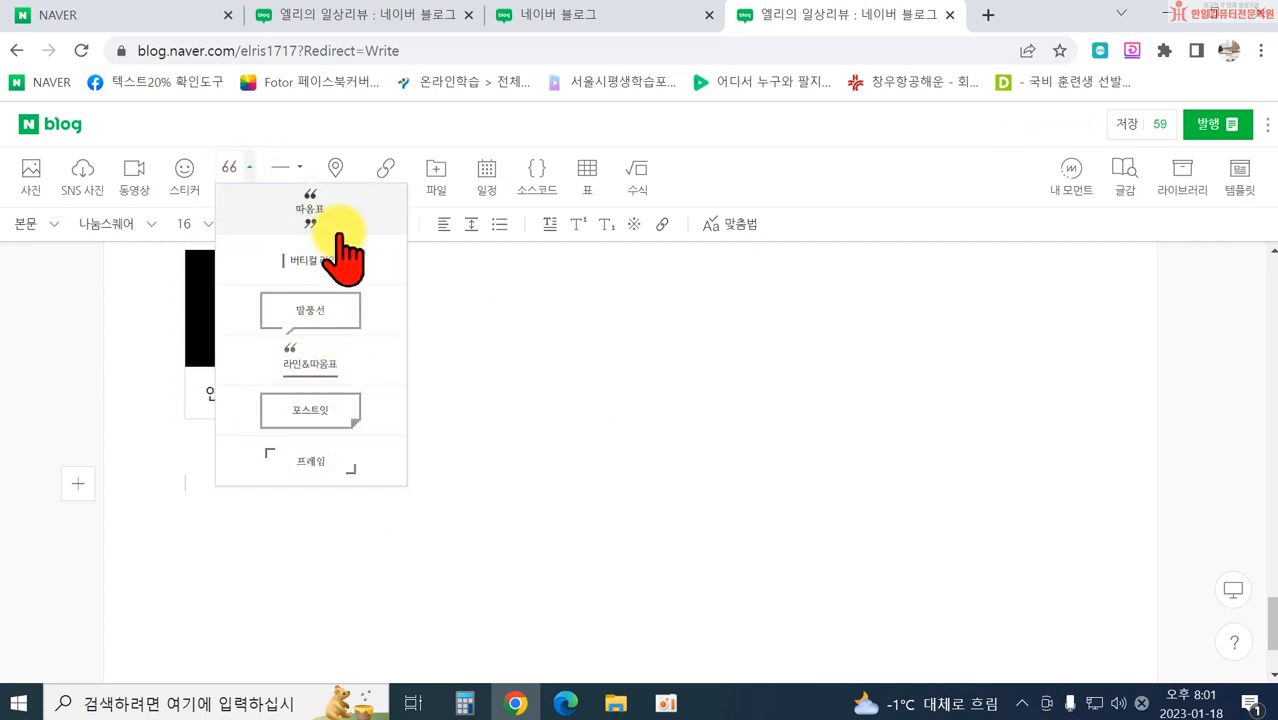
{"action": "left_click", "coordinate": [338, 215]}
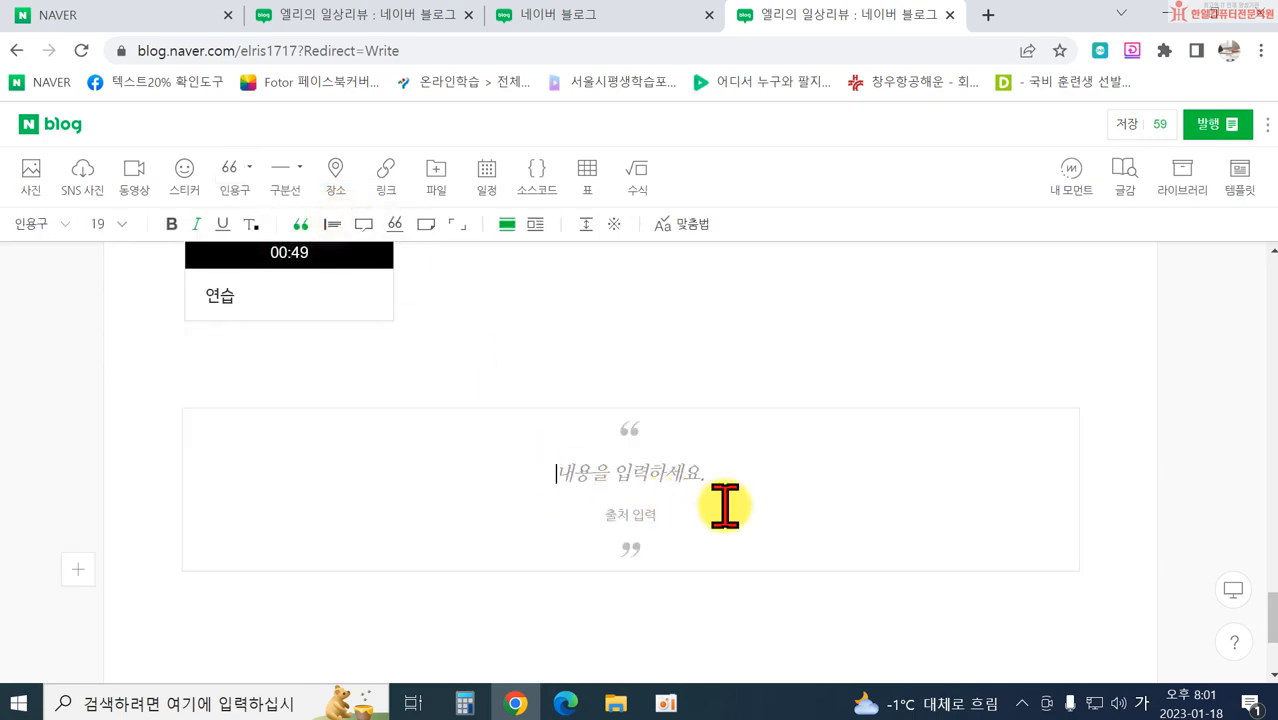
{"action": "scroll", "coordinate": [671, 515], "scroll_direction": "up", "scroll_amount": 10}
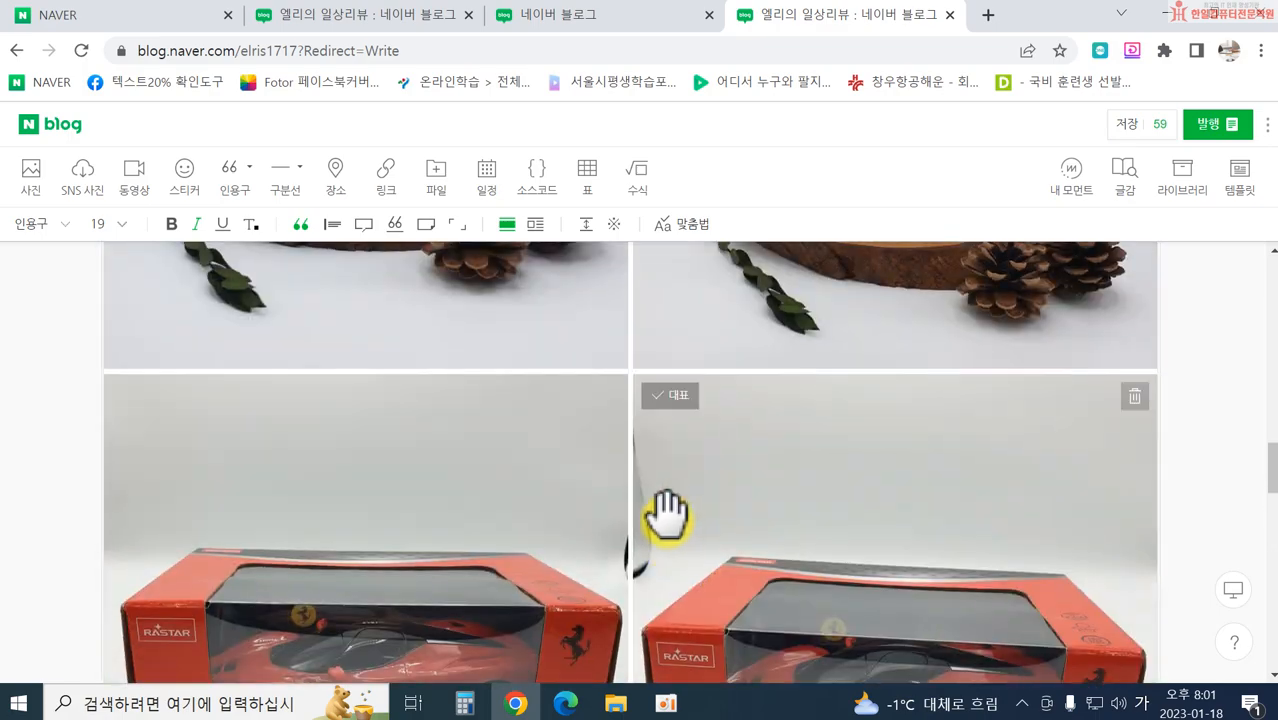
{"action": "scroll", "coordinate": [667, 515], "scroll_direction": "up", "scroll_amount": 8}
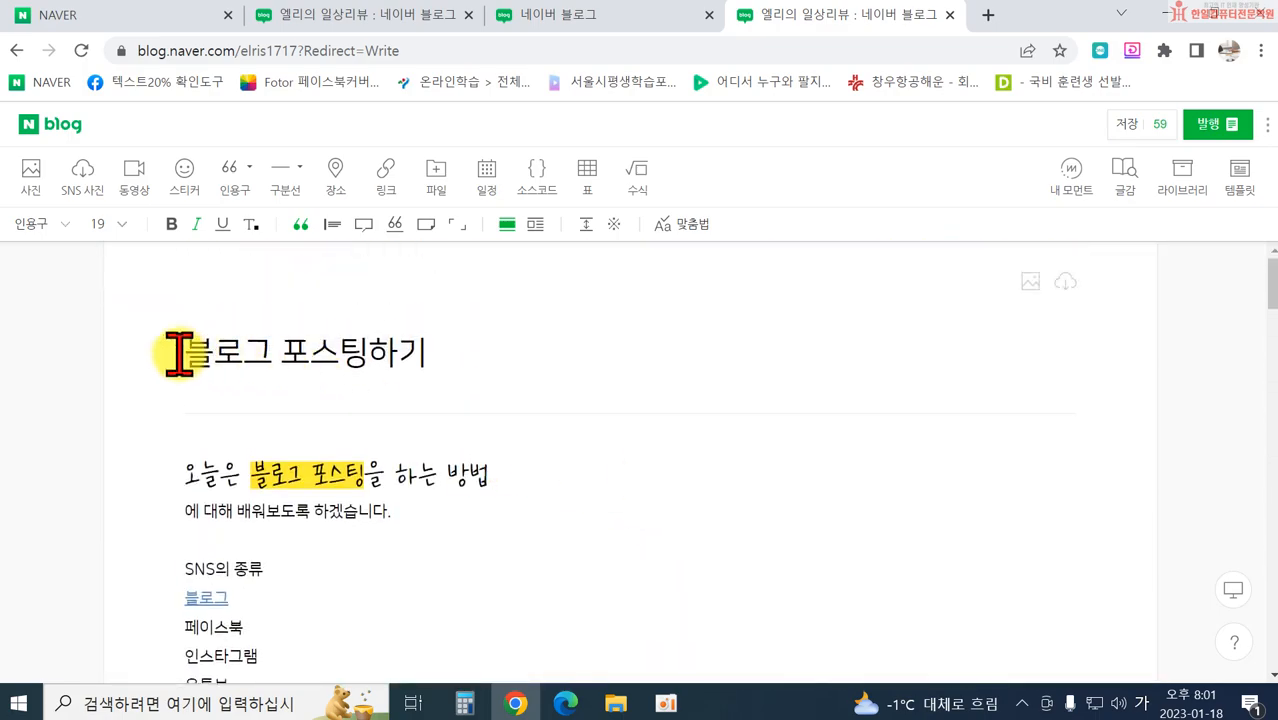
{"action": "scroll", "coordinate": [571, 600], "scroll_direction": "down", "scroll_amount": 10}
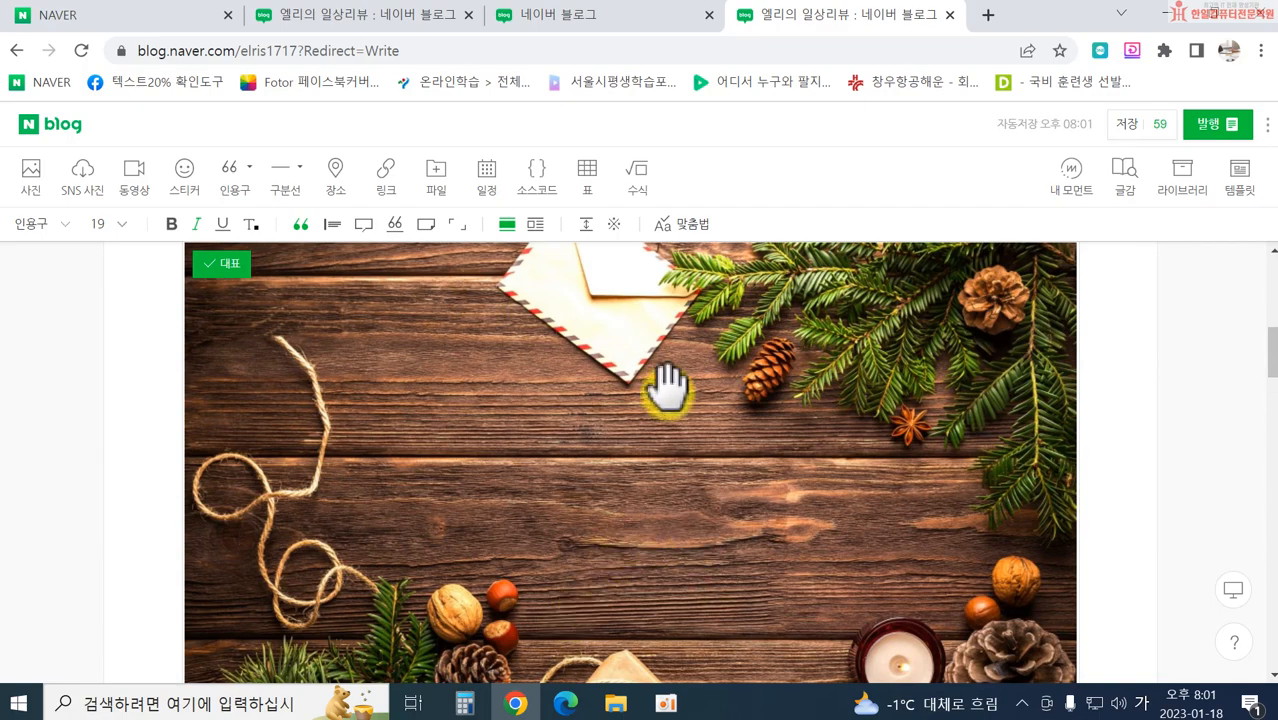
{"action": "scroll", "coordinate": [719, 533], "scroll_direction": "down", "scroll_amount": 15}
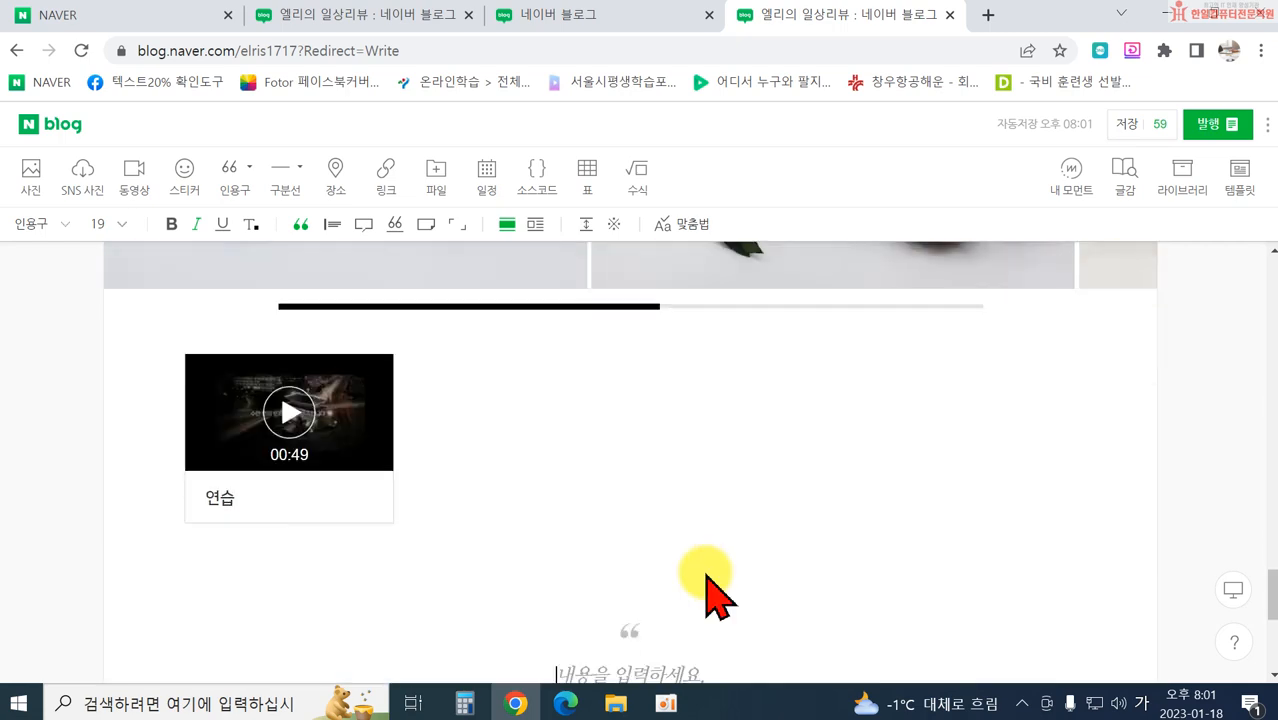
{"action": "scroll", "coordinate": [718, 597], "scroll_direction": "down", "scroll_amount": 3}
{"action": "scroll", "coordinate": [696, 568], "scroll_direction": "up", "scroll_amount": 3}
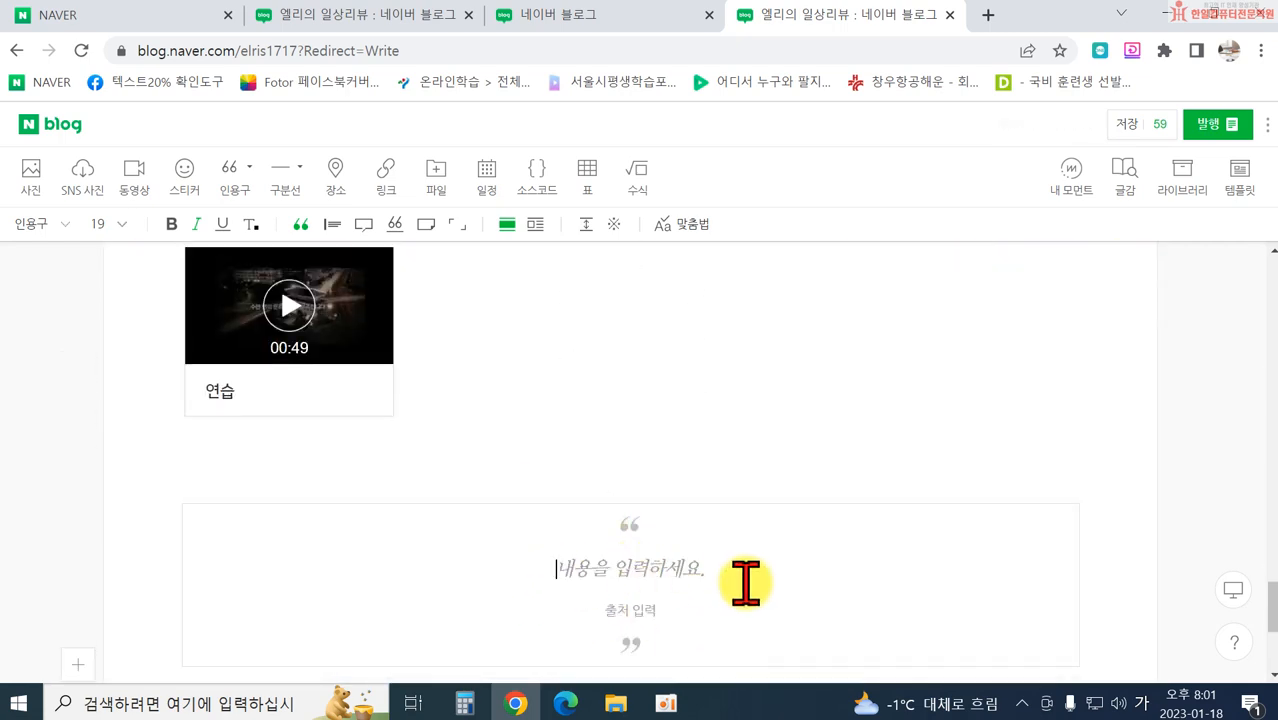
{"action": "left_click", "coordinate": [248, 165]}
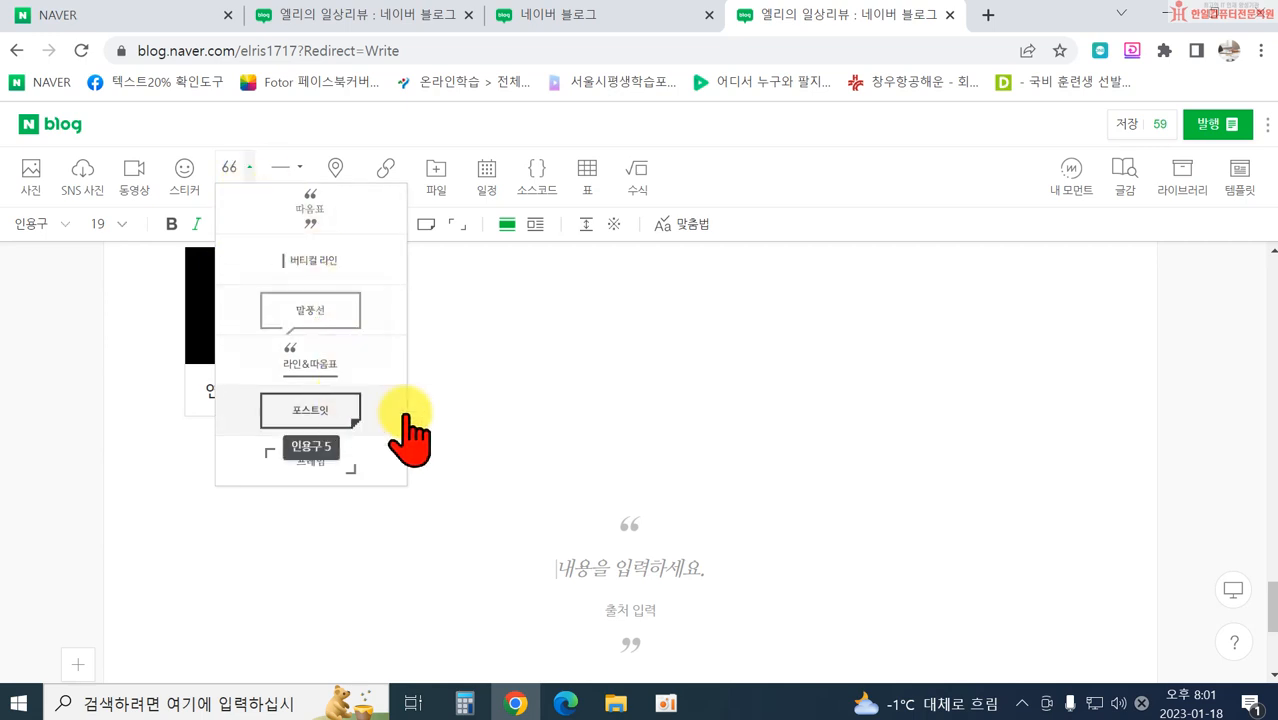
{"action": "left_click", "coordinate": [890, 512]}
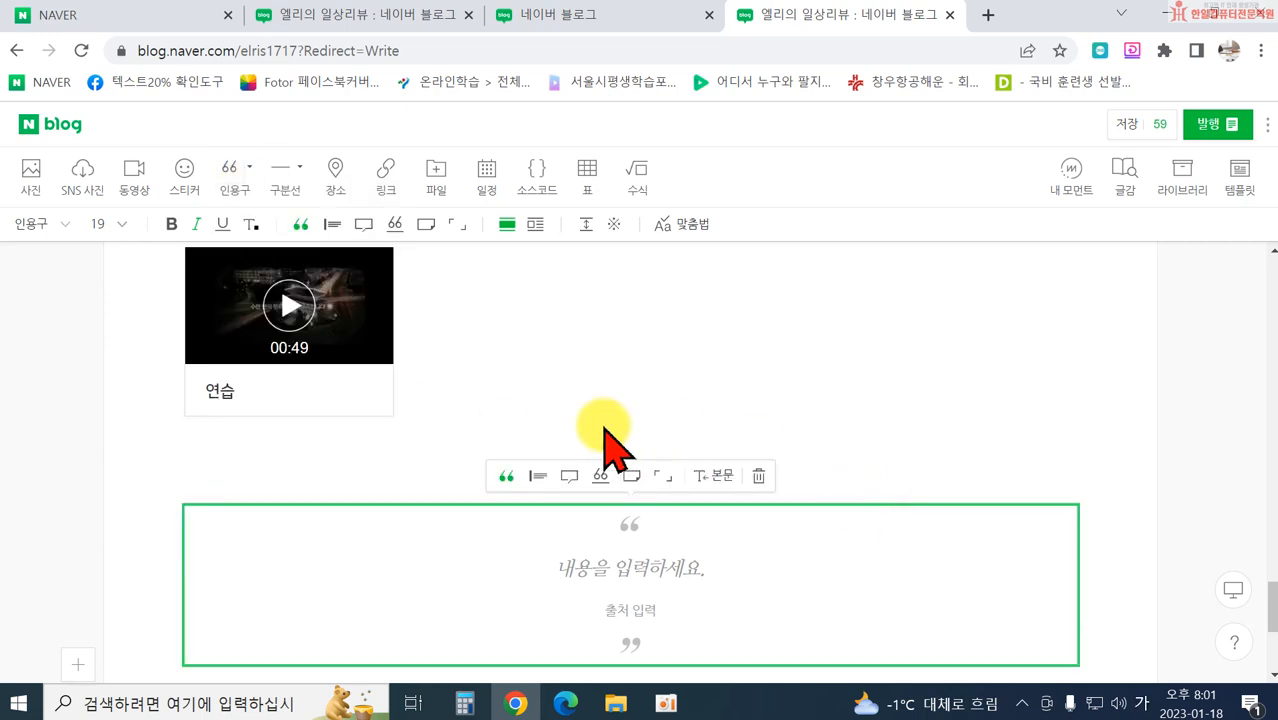
Step: Fill the quotation with two lines, "인용구를 사용하여 글을쓰면" and "글이 조금 더 돋보여요!!", leaving the source empty
{"action": "left_click", "coordinate": [600, 567]}
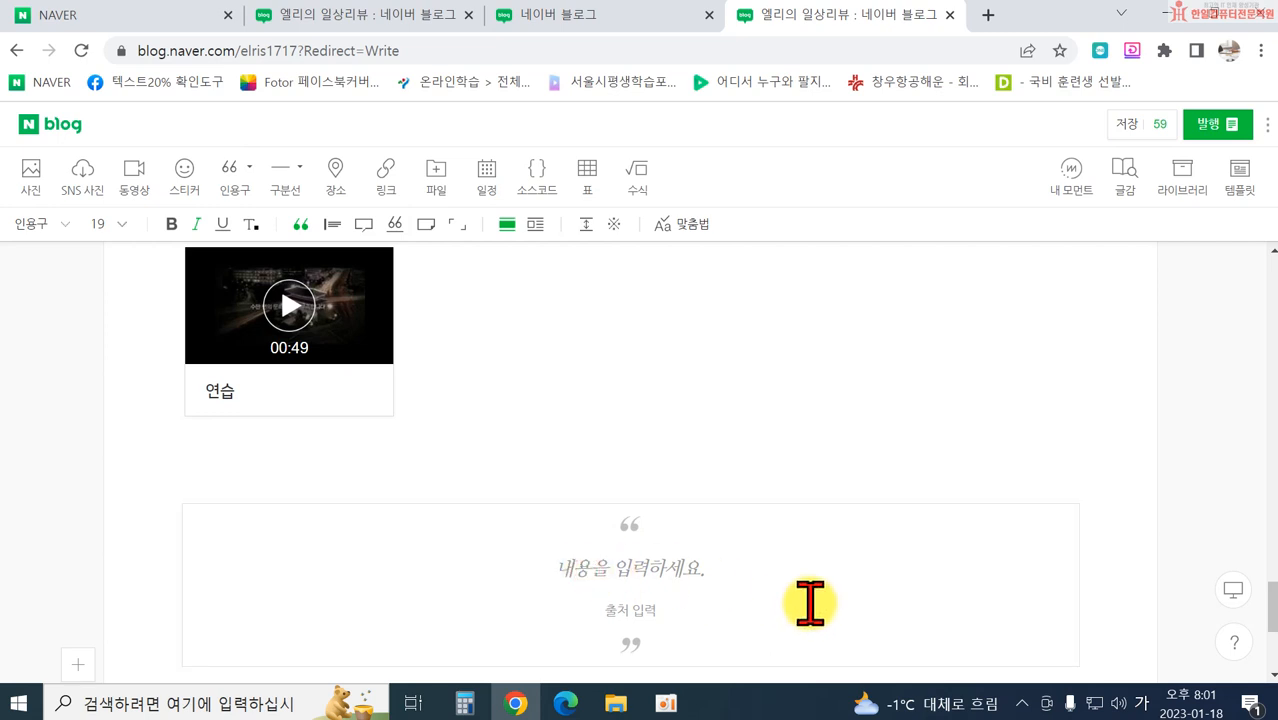
{"action": "type", "text": "인이"}
{"action": "scroll", "coordinate": [810, 603], "scroll_direction": "down", "scroll_amount": 1}
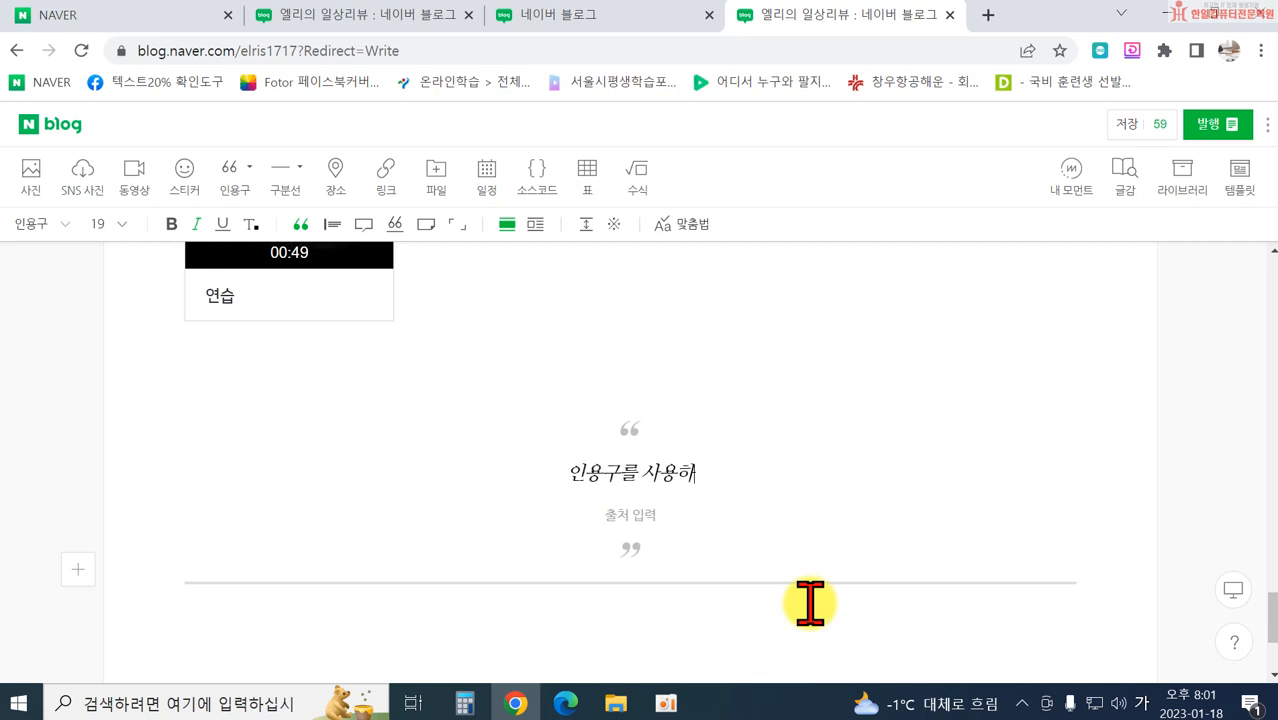
{"action": "type", "text": "구를 사용하여 글을쓰면"}
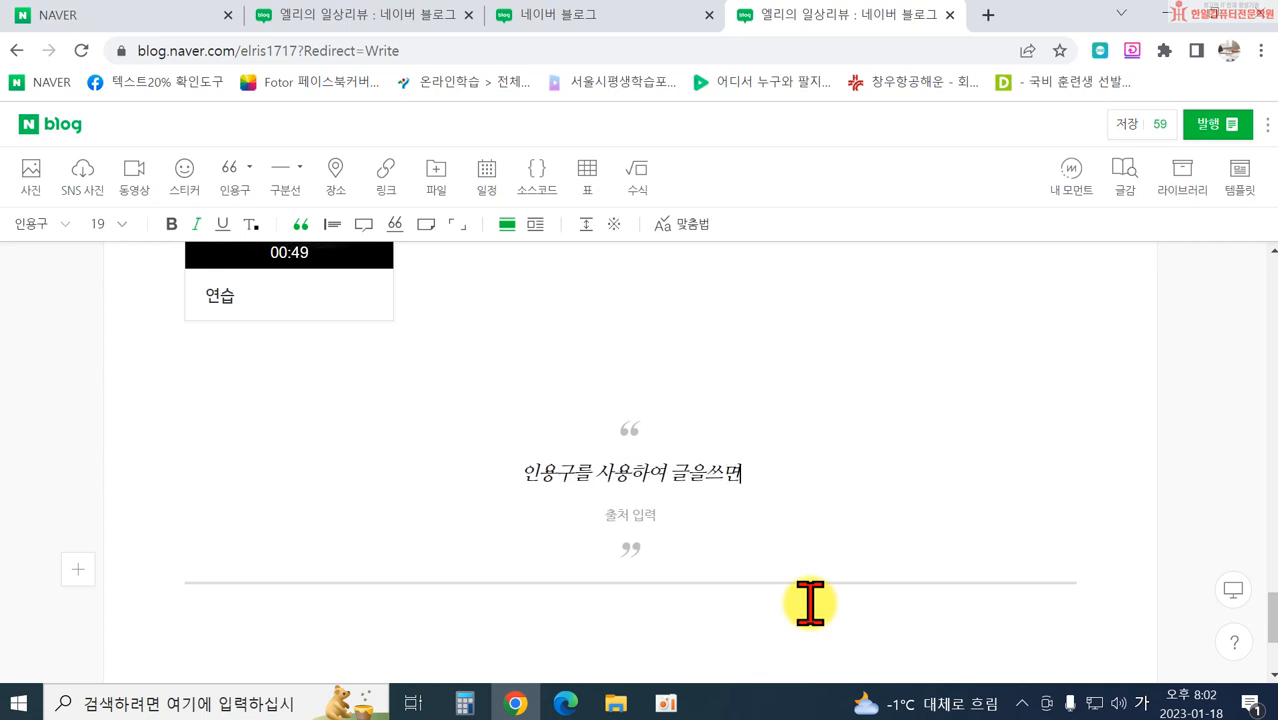
{"action": "key", "text": "Return"}
{"action": "type", "text": "그"}
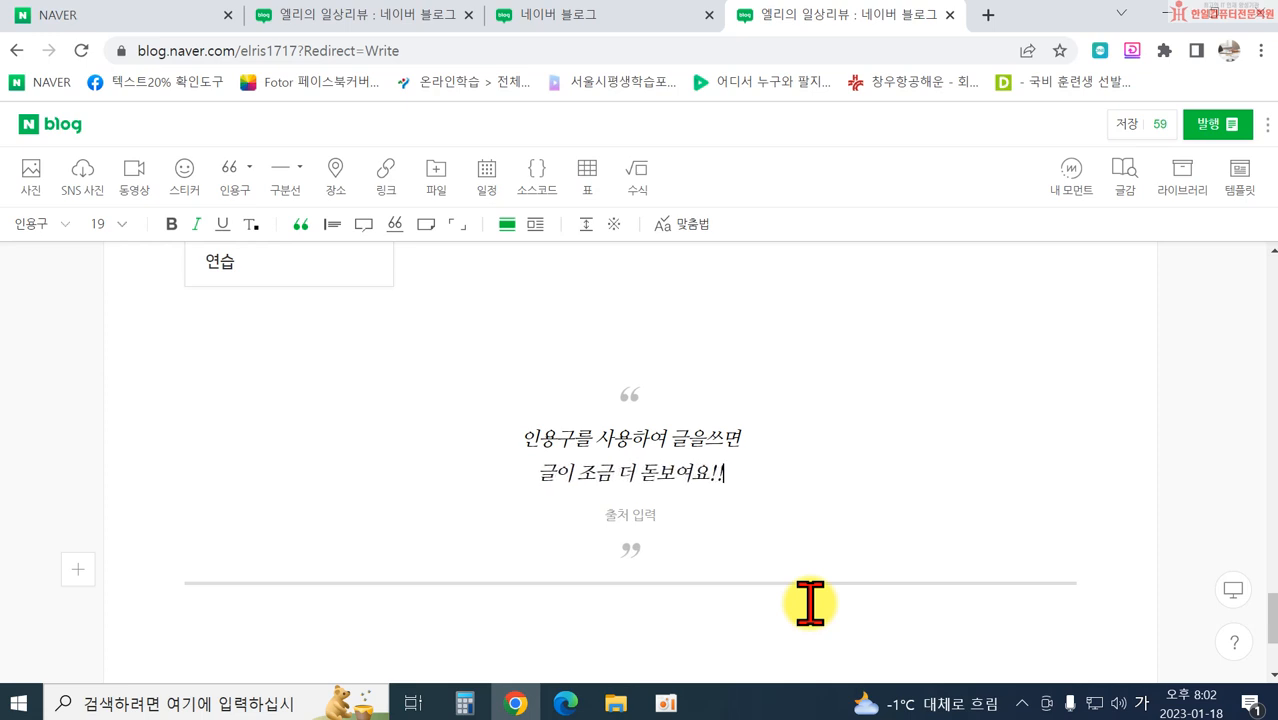
{"action": "left_click", "coordinate": [683, 605]}
{"action": "scroll", "coordinate": [536, 414], "scroll_direction": "up", "scroll_amount": 4}
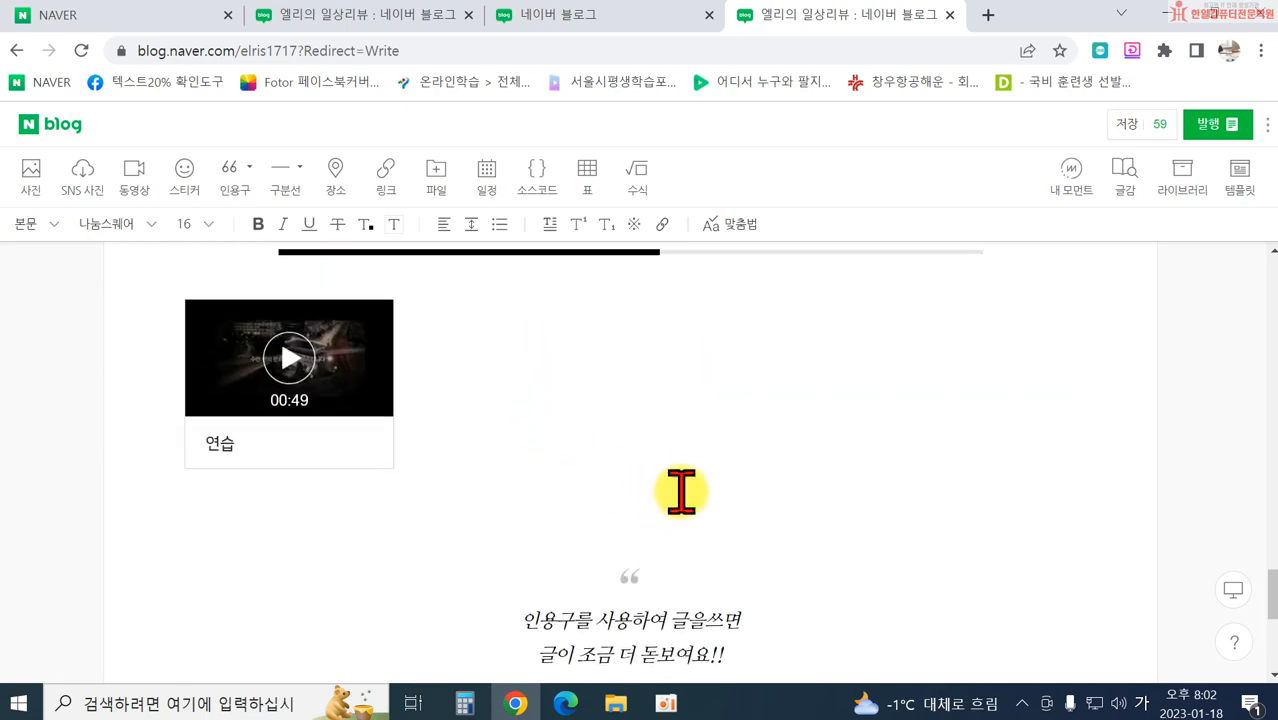
{"action": "scroll", "coordinate": [681, 491], "scroll_direction": "down", "scroll_amount": 2}
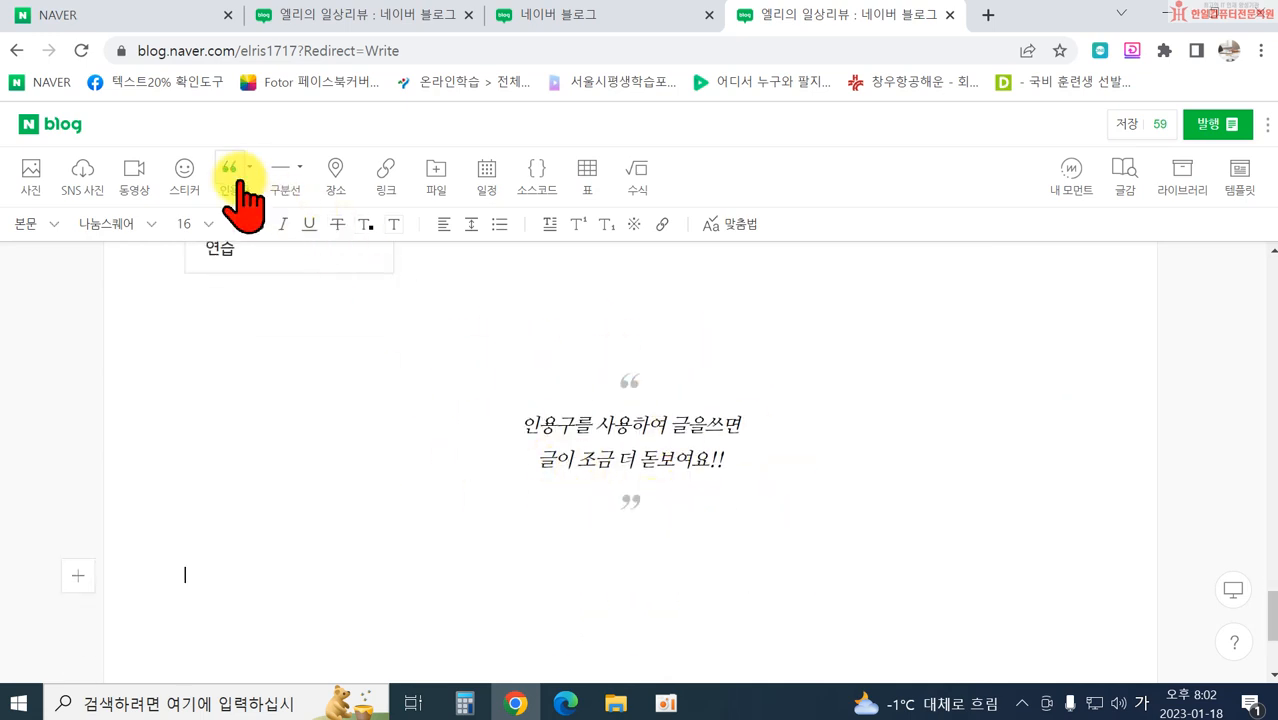
Step: Insert a dotted divider below the quotation and centre it
{"action": "left_click", "coordinate": [300, 170]}
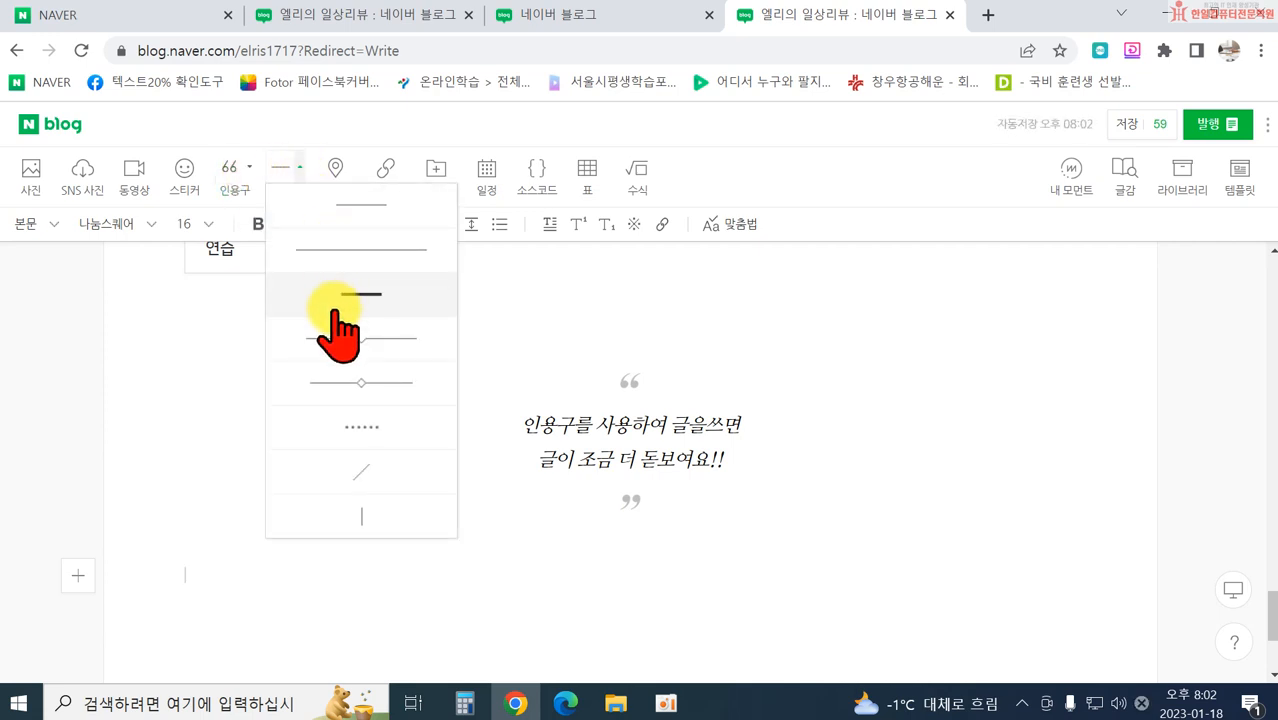
{"action": "left_click", "coordinate": [370, 432]}
{"action": "left_click", "coordinate": [243, 482]}
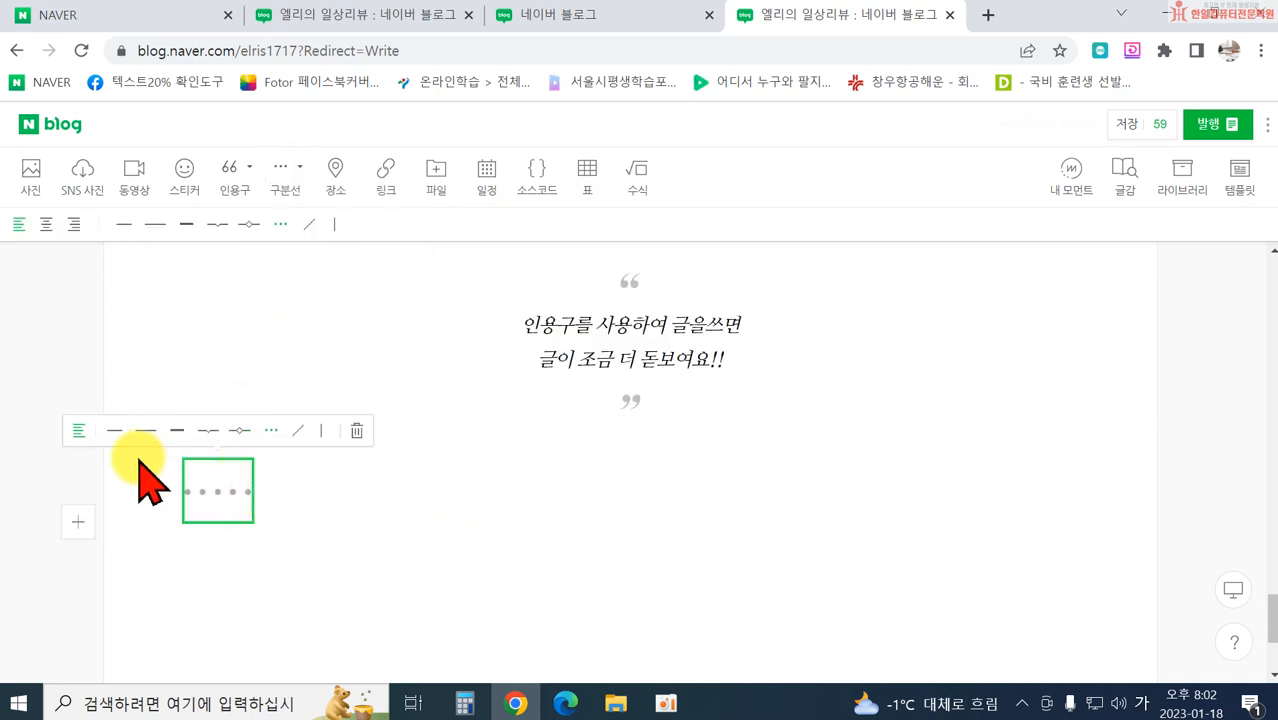
{"action": "left_click", "coordinate": [80, 432]}
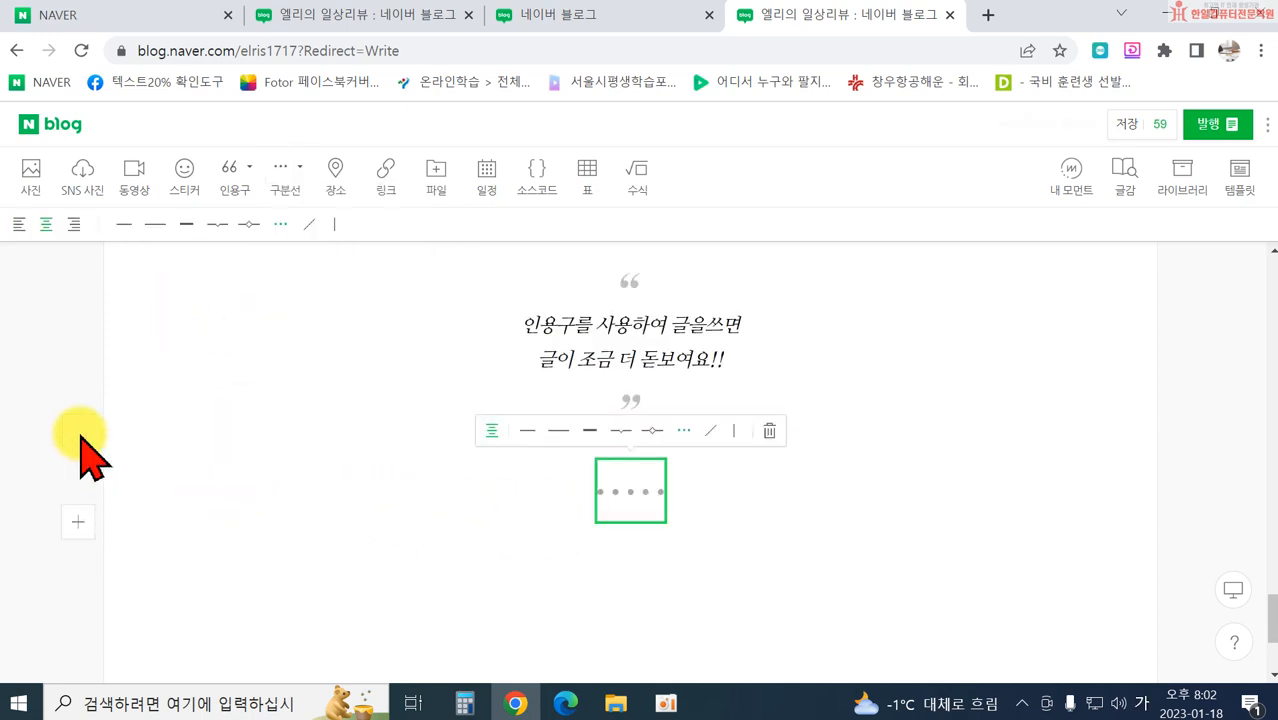
{"action": "left_click", "coordinate": [868, 584]}
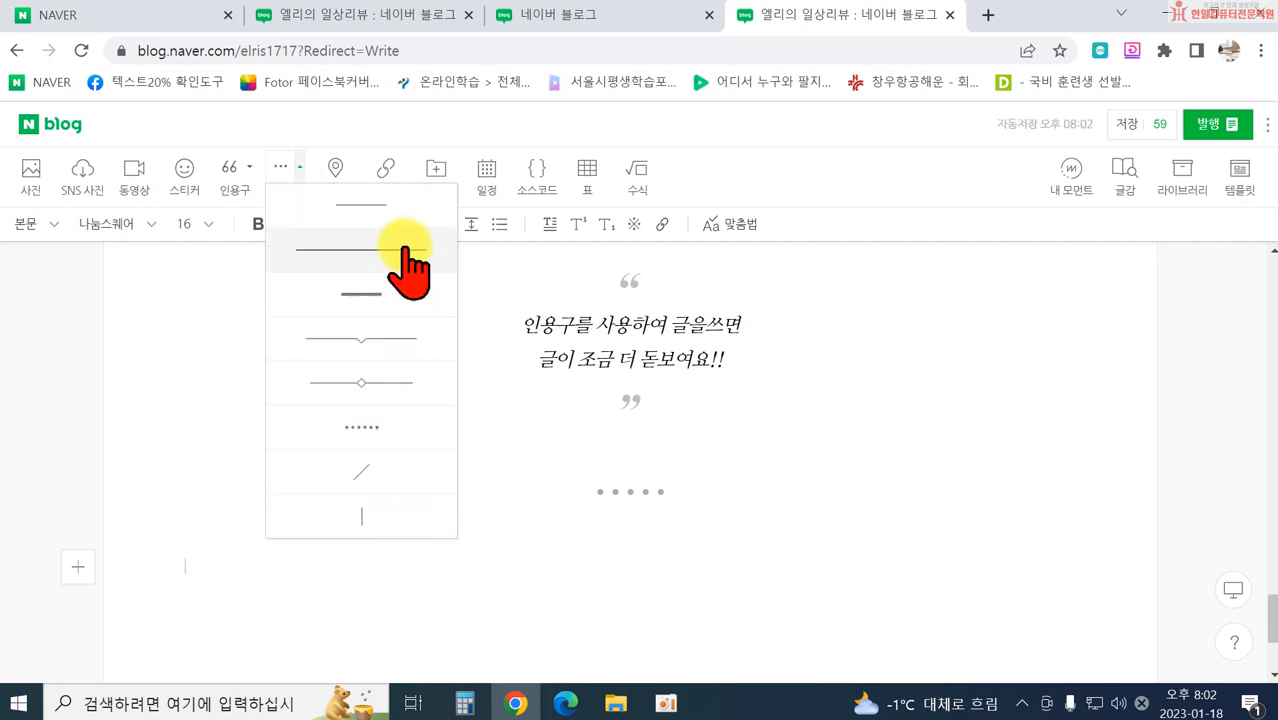
{"action": "left_click", "coordinate": [727, 548]}
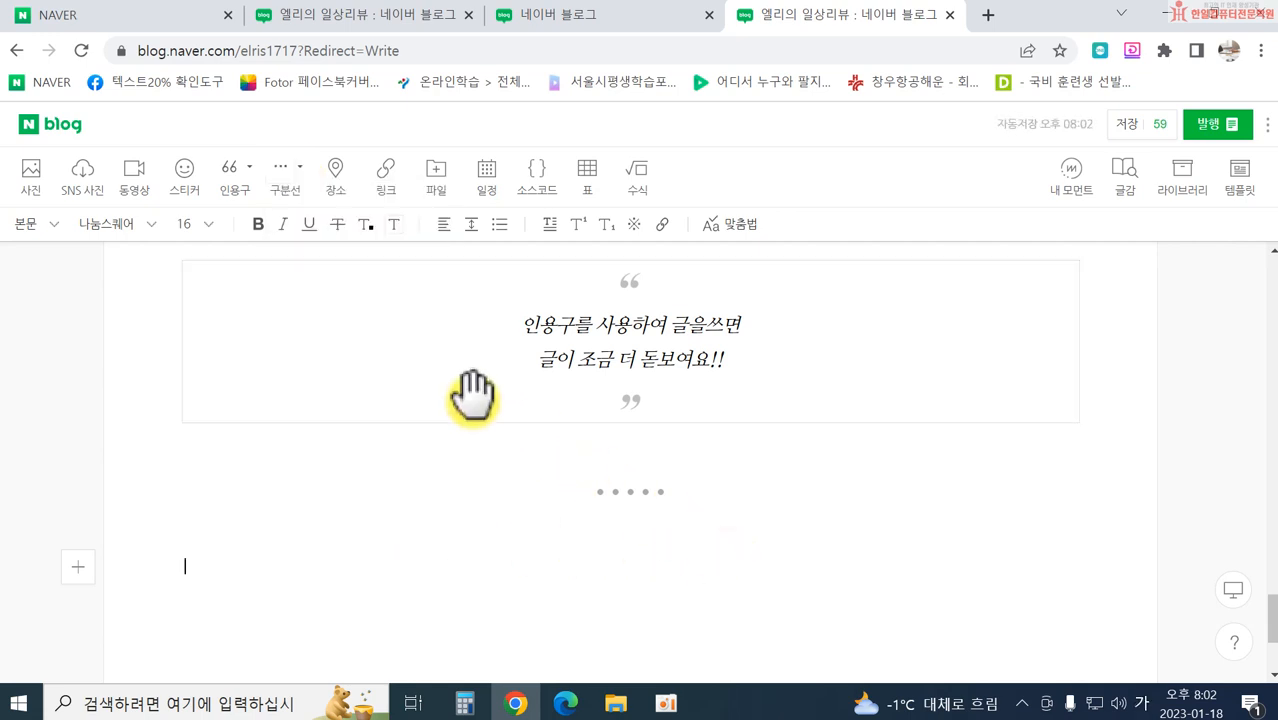
{"action": "left_click", "coordinate": [655, 490]}
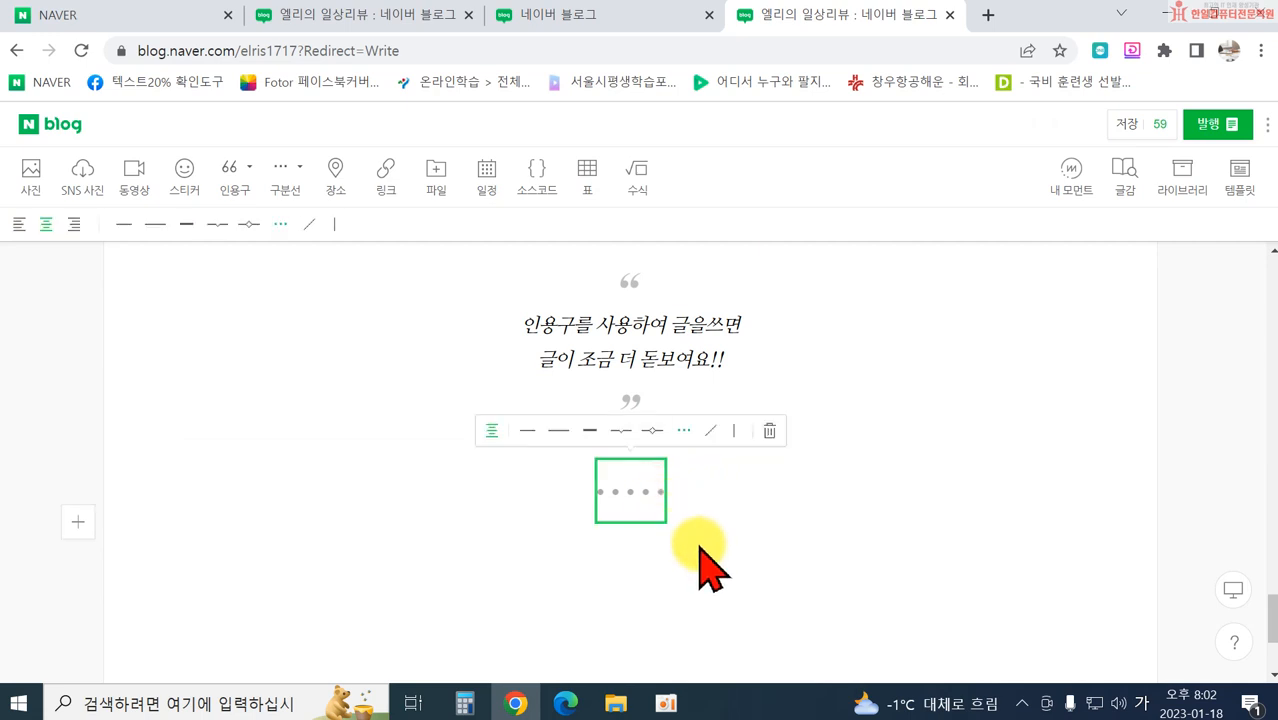
{"action": "left_click", "coordinate": [702, 560]}
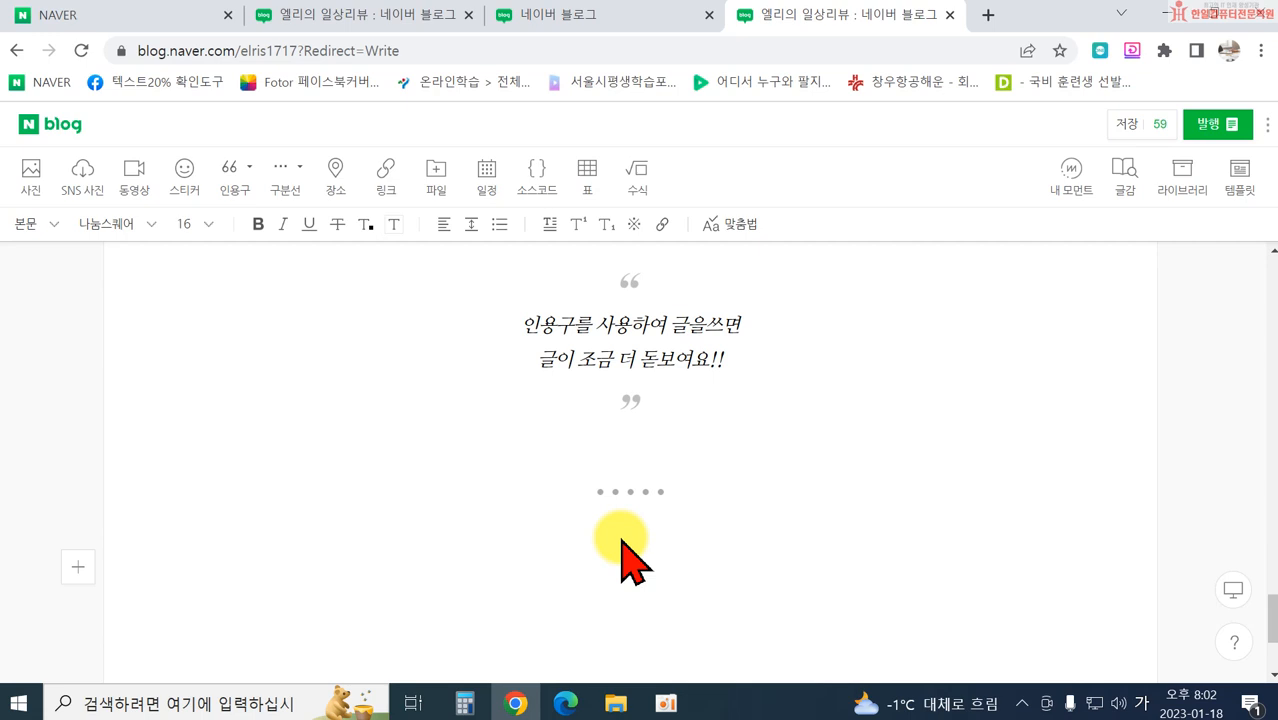
Step: Try out a second dotted divider below the centred one, delete it, and glance at the available divider styles
{"action": "key", "text": "Return"}
{"action": "key", "text": "Return"}
{"action": "key", "text": "Return"}
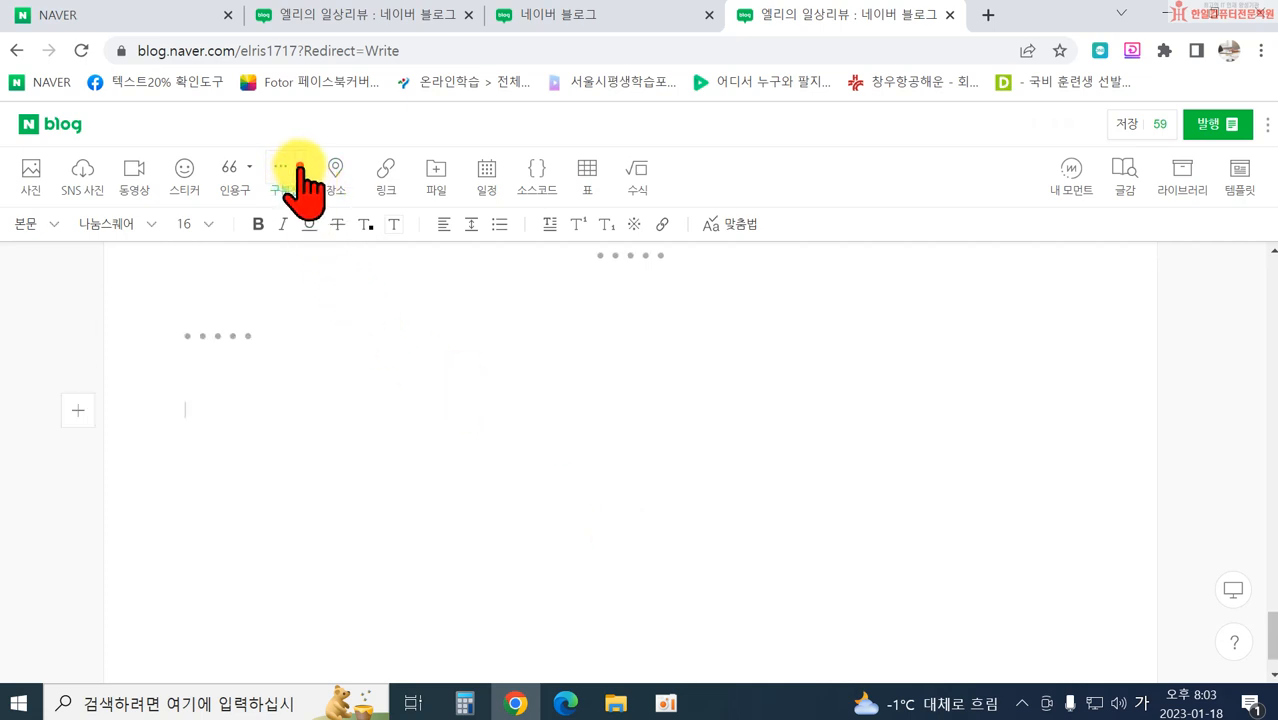
{"action": "left_click", "coordinate": [299, 168]}
{"action": "left_click", "coordinate": [214, 335]}
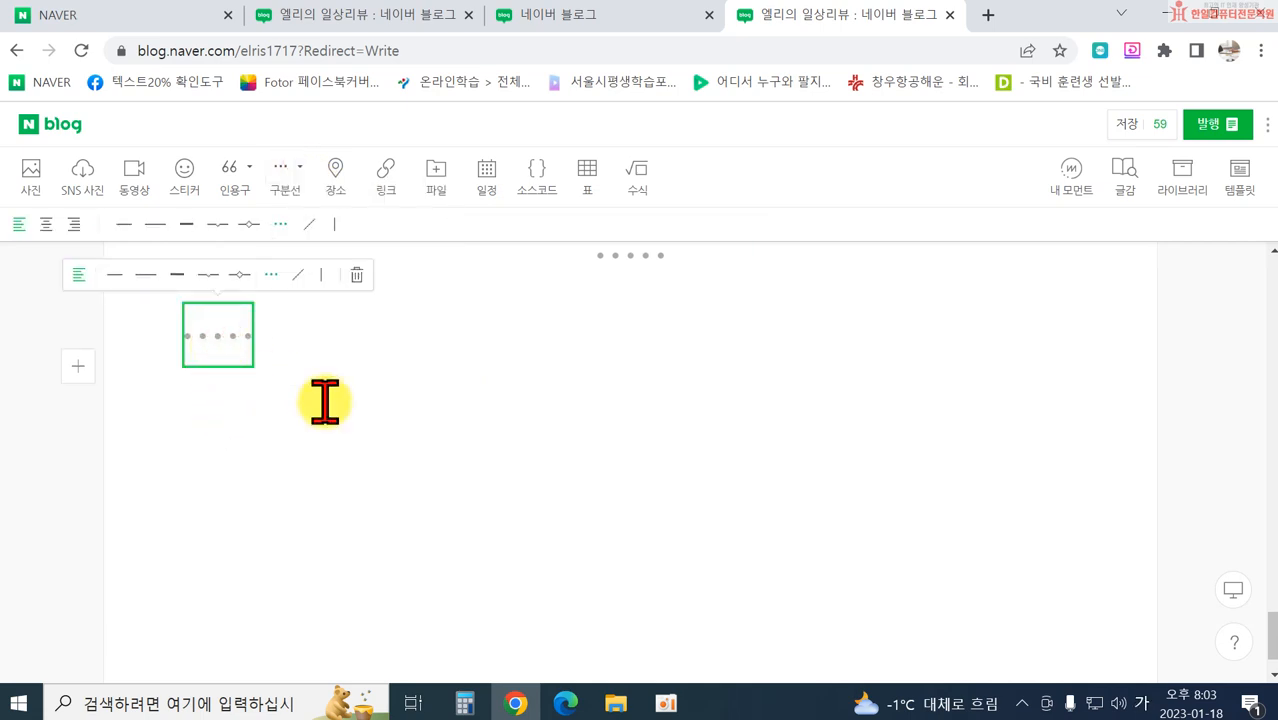
{"action": "key", "text": "Delete"}
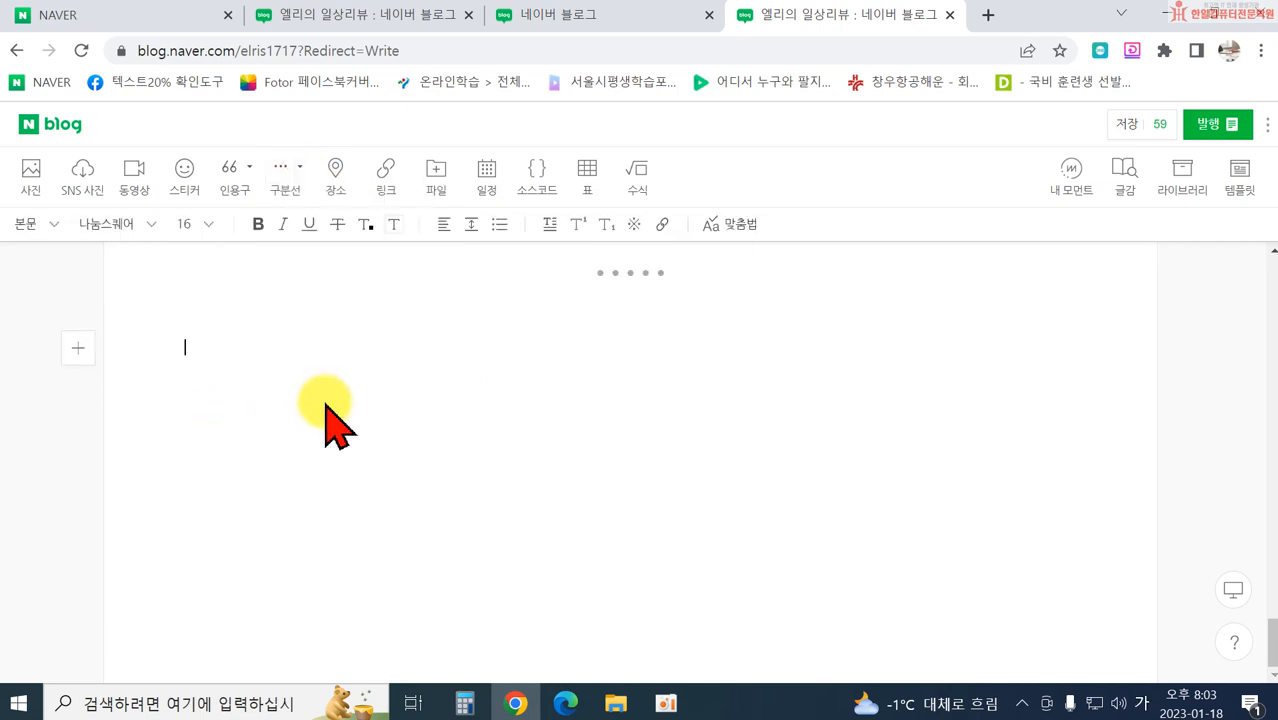
{"action": "left_click", "coordinate": [303, 168]}
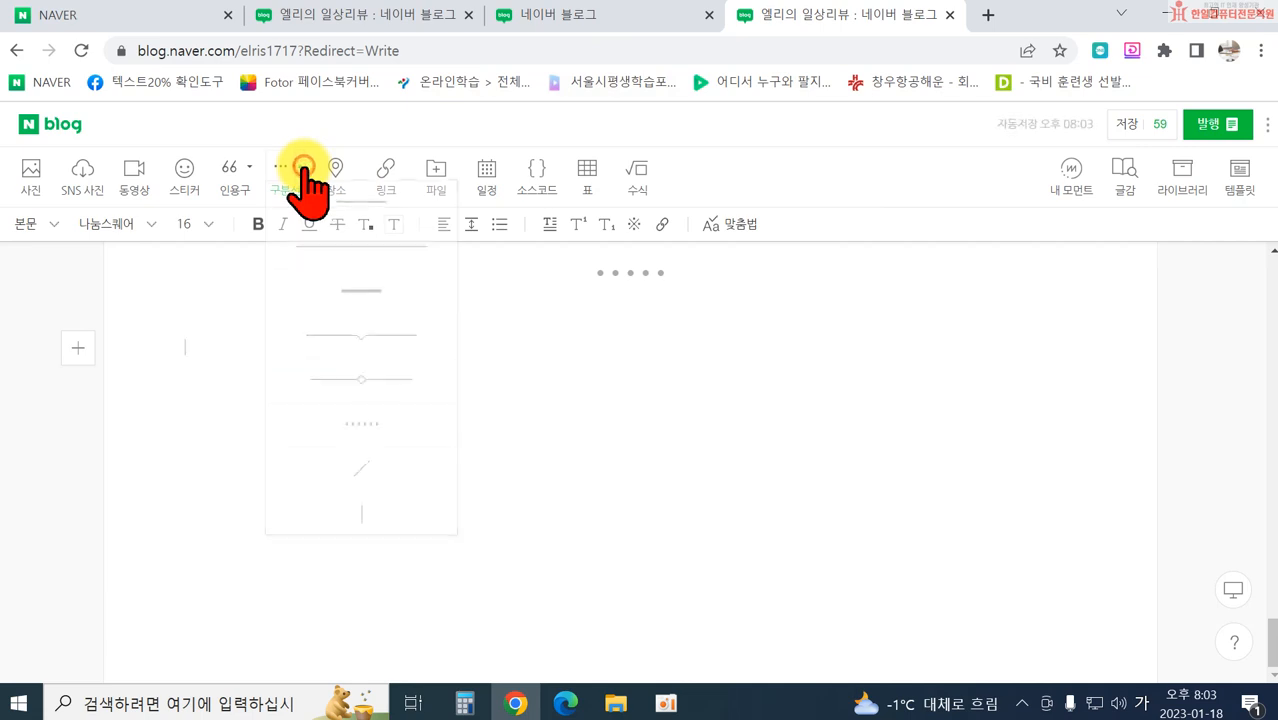
{"action": "left_click", "coordinate": [303, 167]}
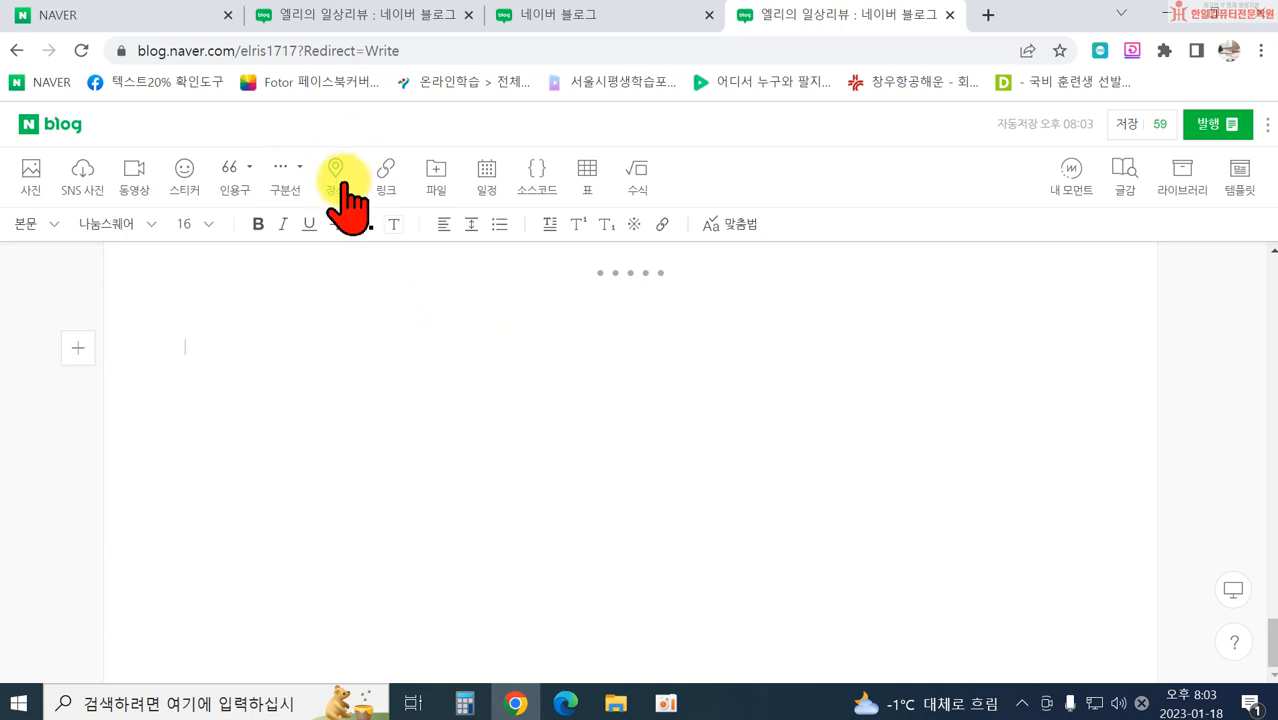
Step: Insert a place map of 한일컴퓨터학원 below the dotted divider, found by searching for the academy's name
{"action": "left_click", "coordinate": [338, 176]}
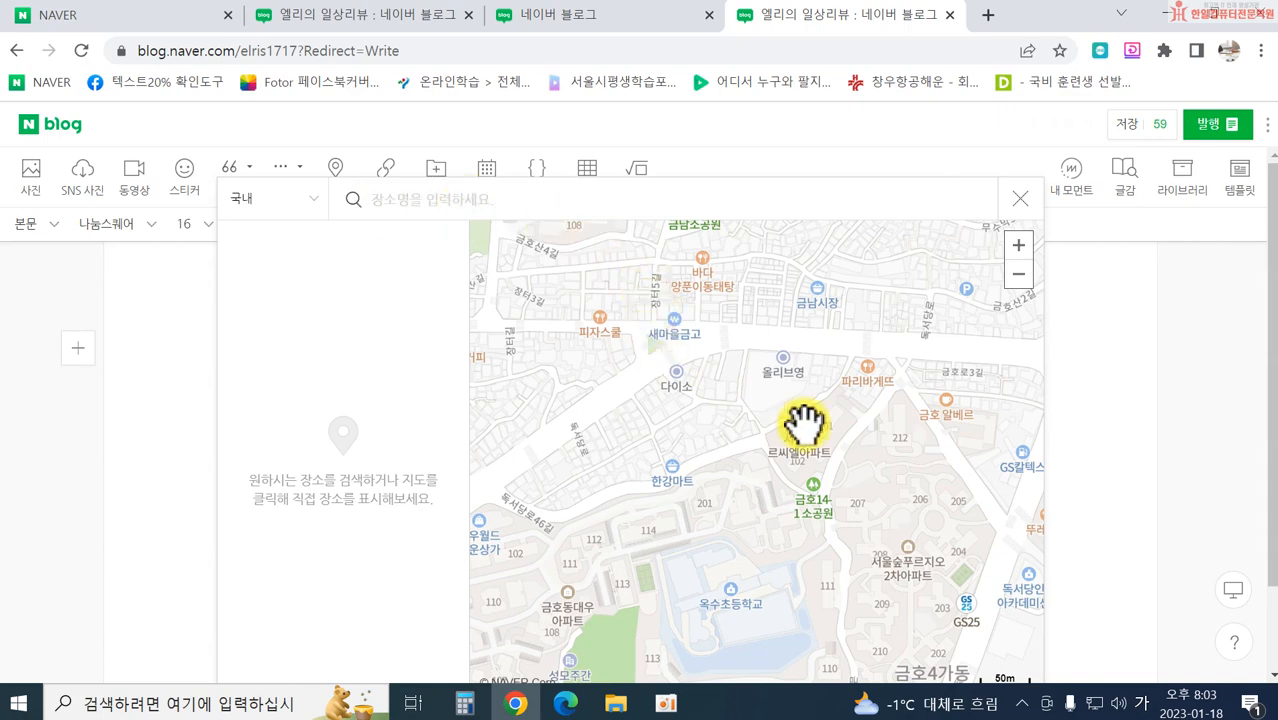
{"action": "type", "text": "한일컴퓨터해"}
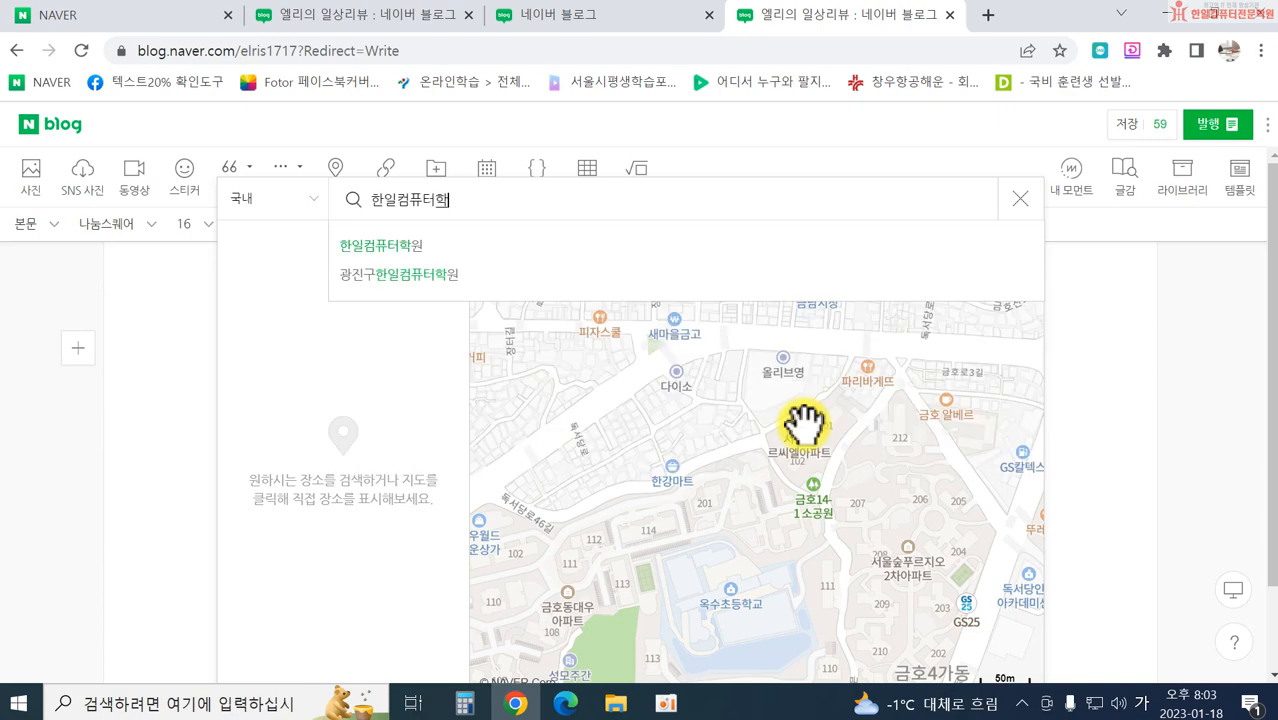
{"action": "type", "text": "원"}
{"action": "key", "text": "Return"}
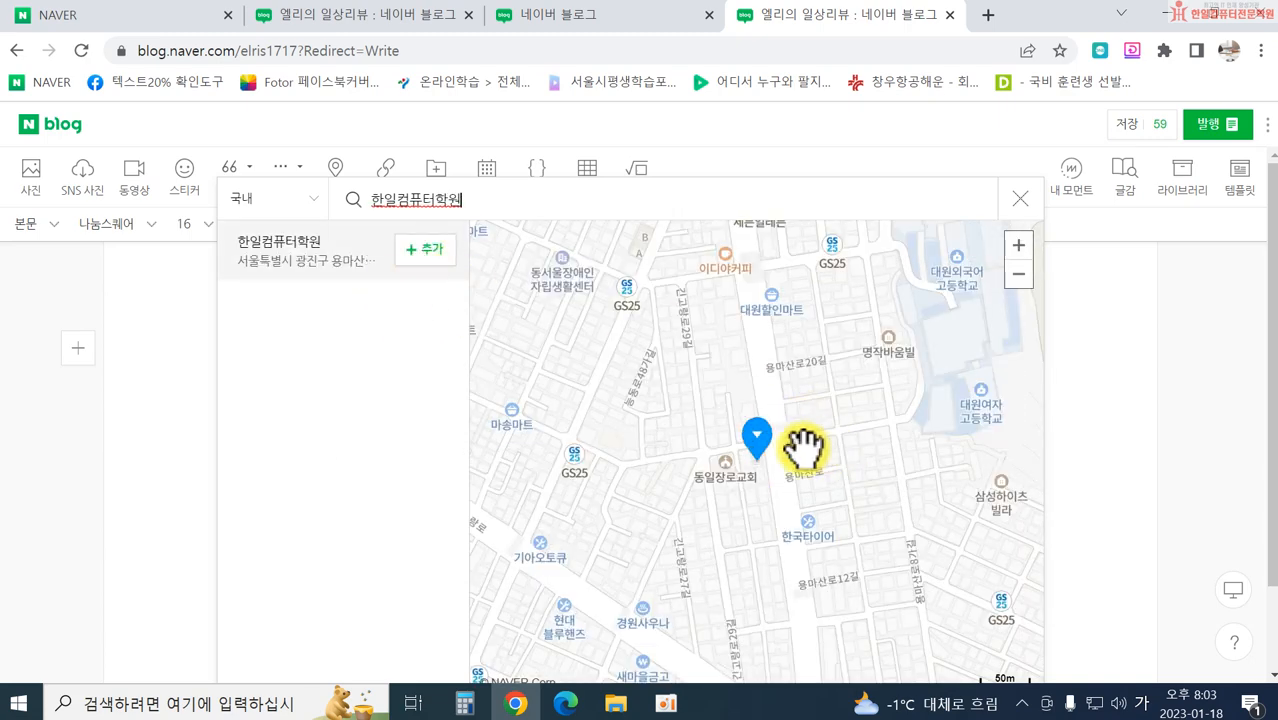
{"action": "left_click", "coordinate": [410, 252]}
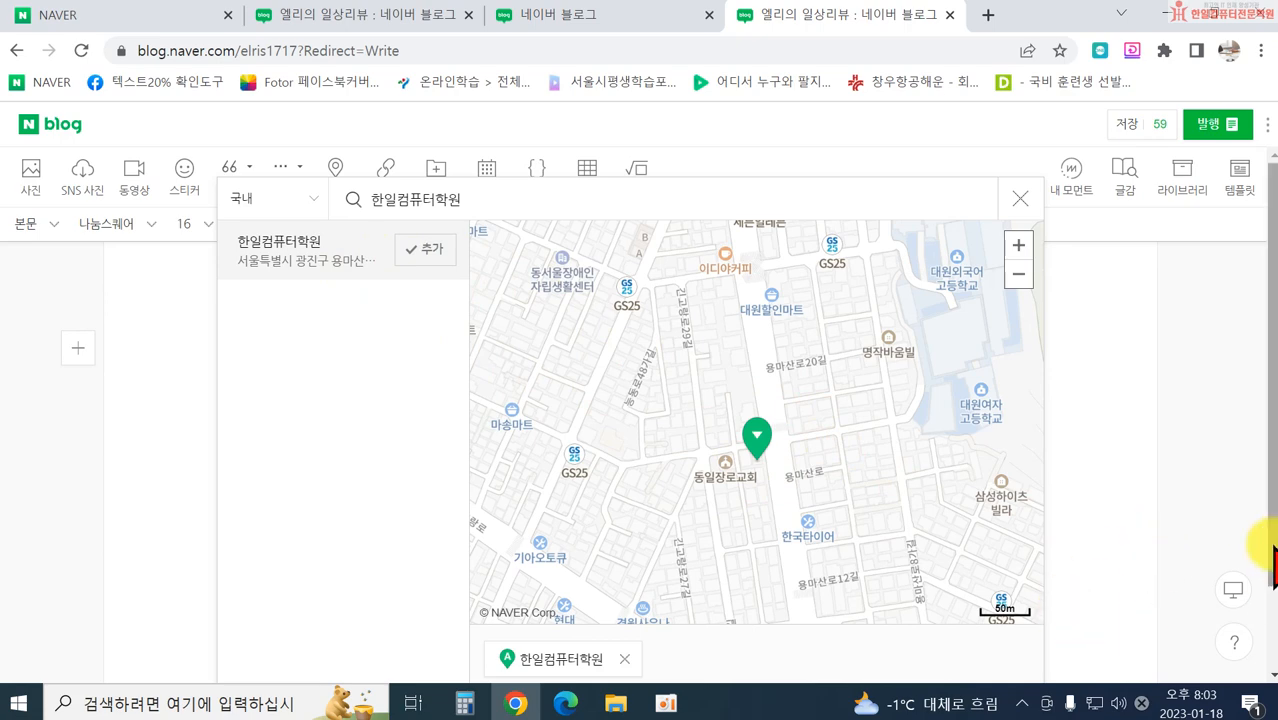
{"action": "left_click_drag", "start_coordinate": [1268, 548], "coordinate": [1270, 650]}
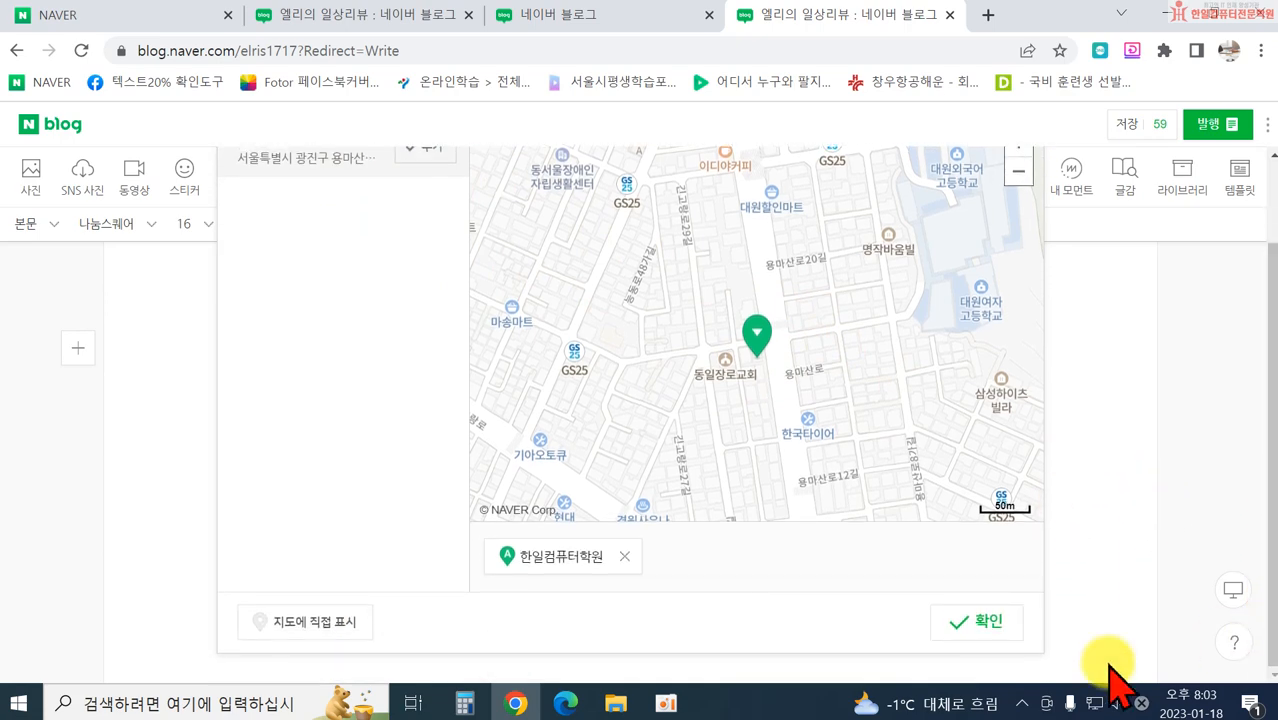
{"action": "left_click", "coordinate": [990, 622]}
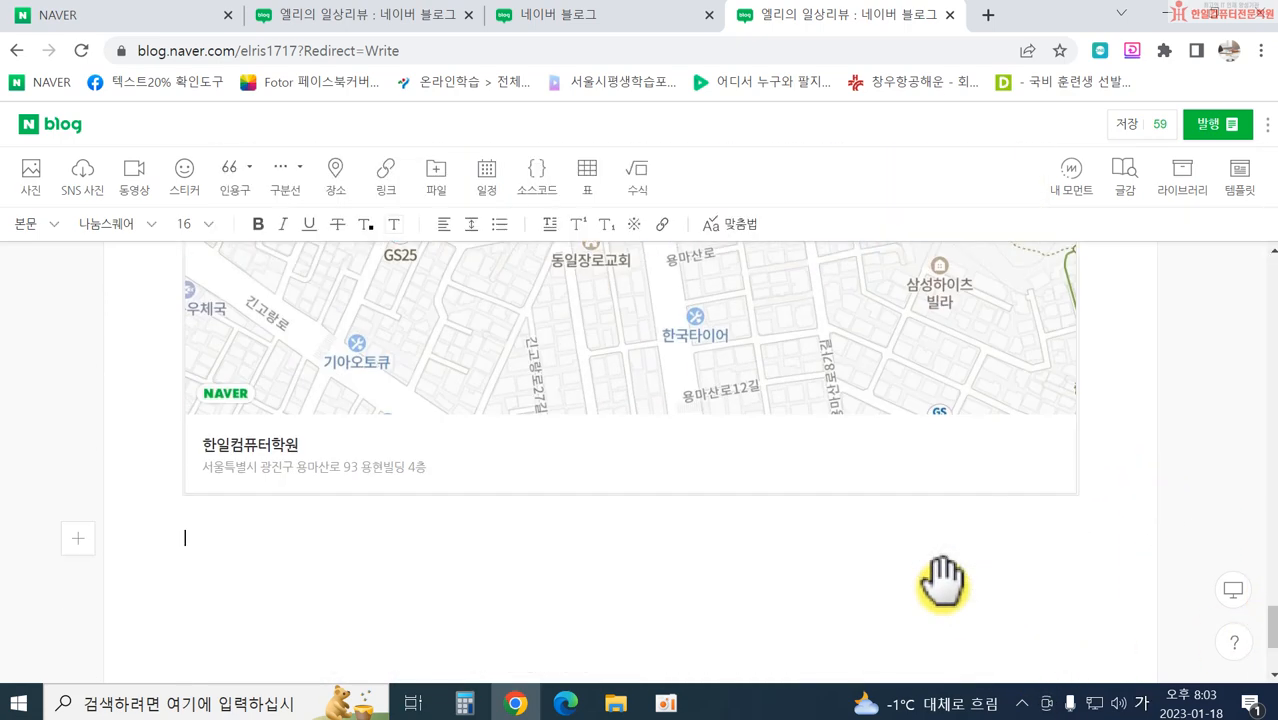
{"action": "scroll", "coordinate": [840, 573], "scroll_direction": "up", "scroll_amount": 1}
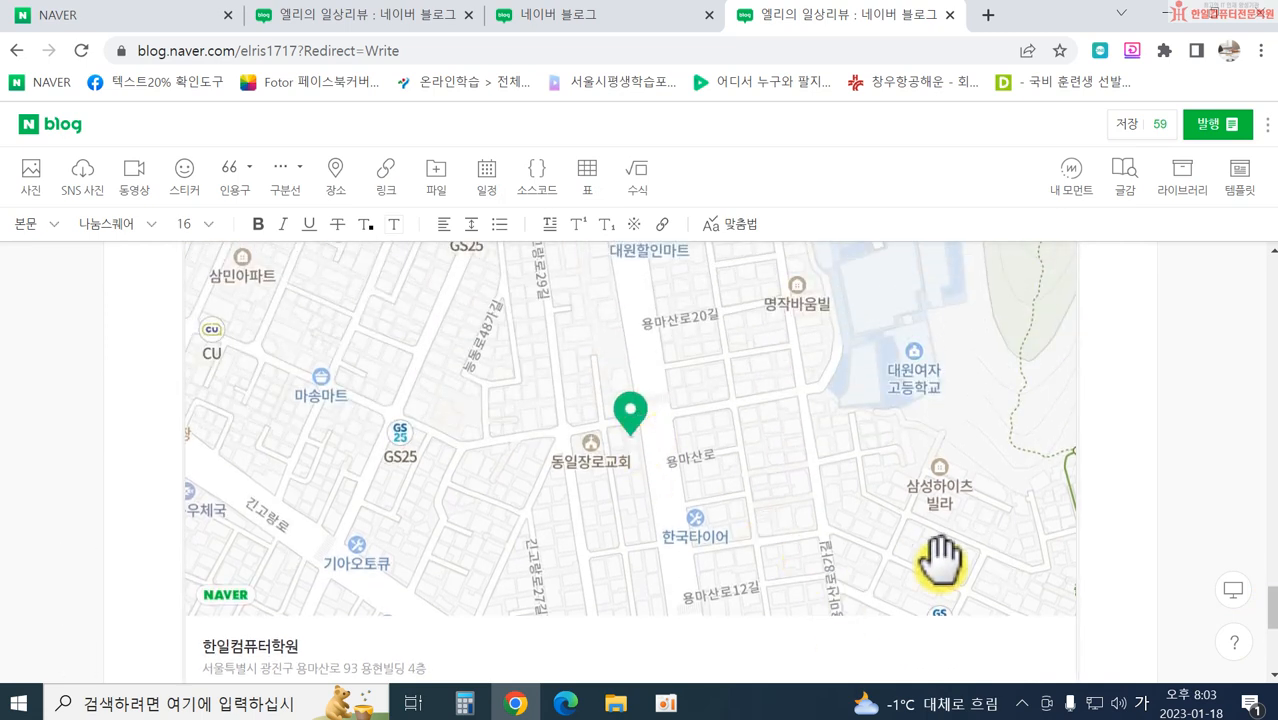
{"action": "scroll", "coordinate": [940, 560], "scroll_direction": "down", "scroll_amount": 1}
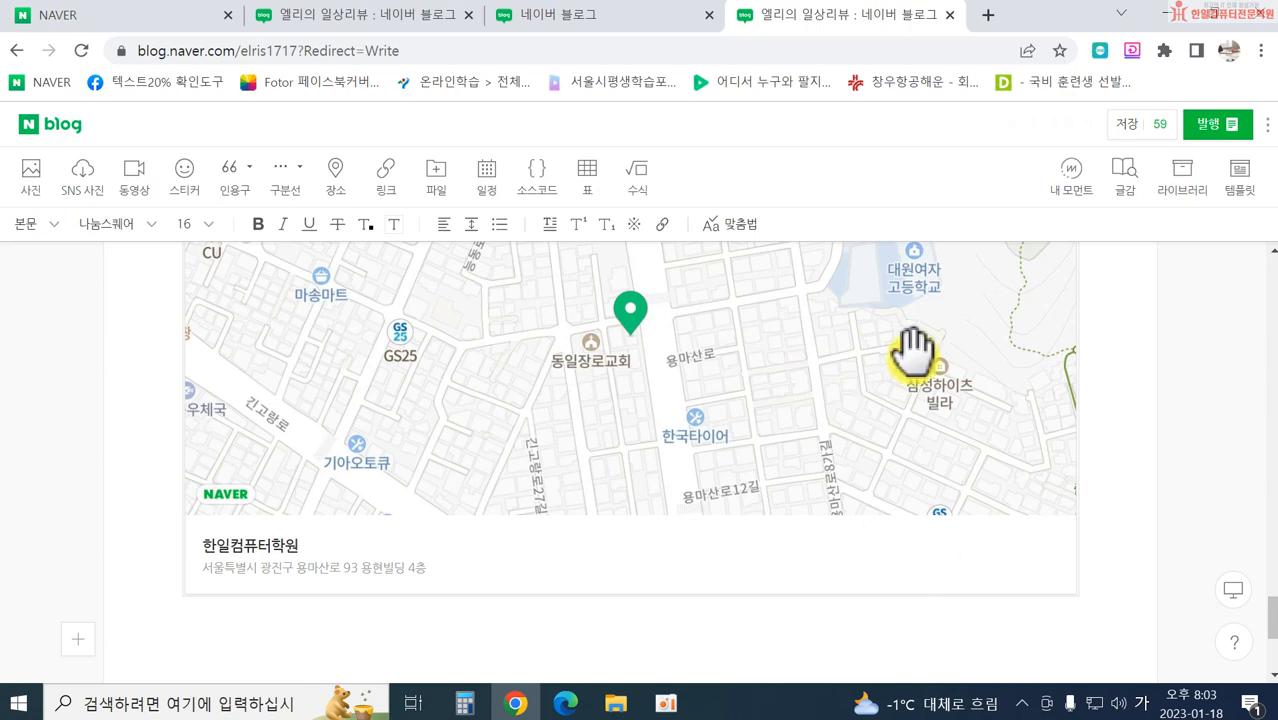
{"action": "scroll", "coordinate": [850, 505], "scroll_direction": "up", "scroll_amount": 3}
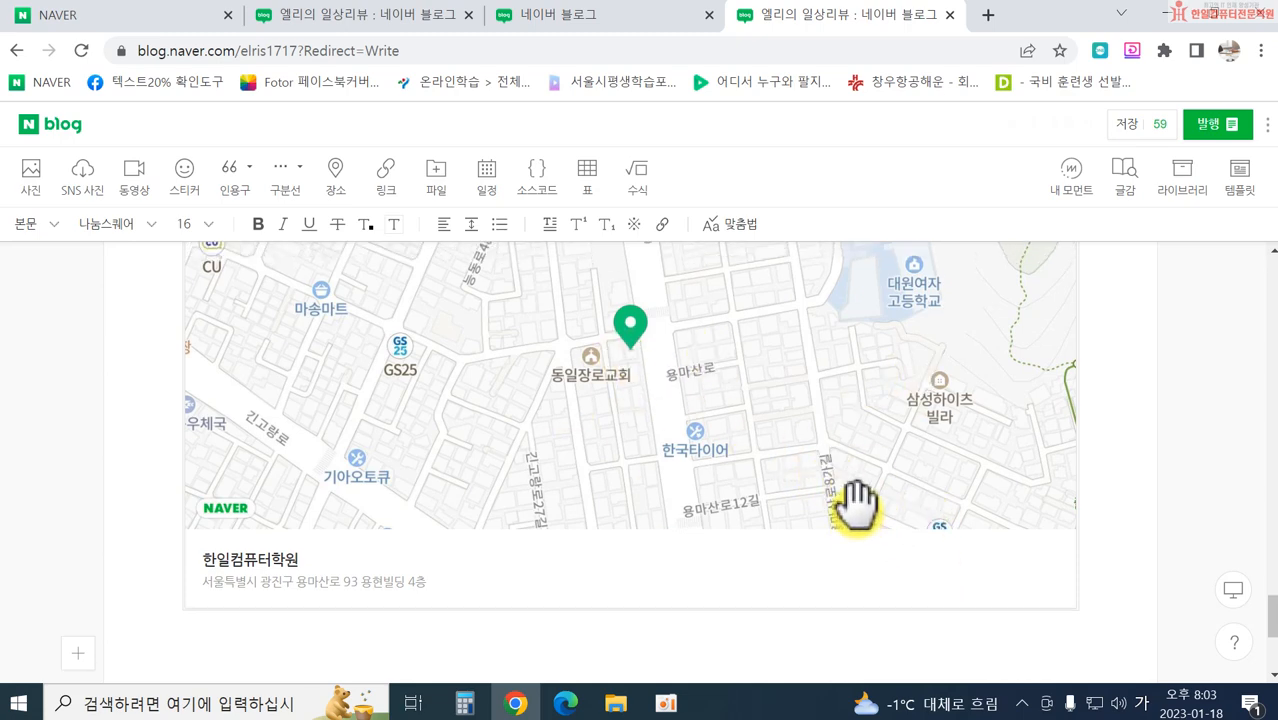
{"action": "scroll", "coordinate": [617, 487], "scroll_direction": "down", "scroll_amount": 4}
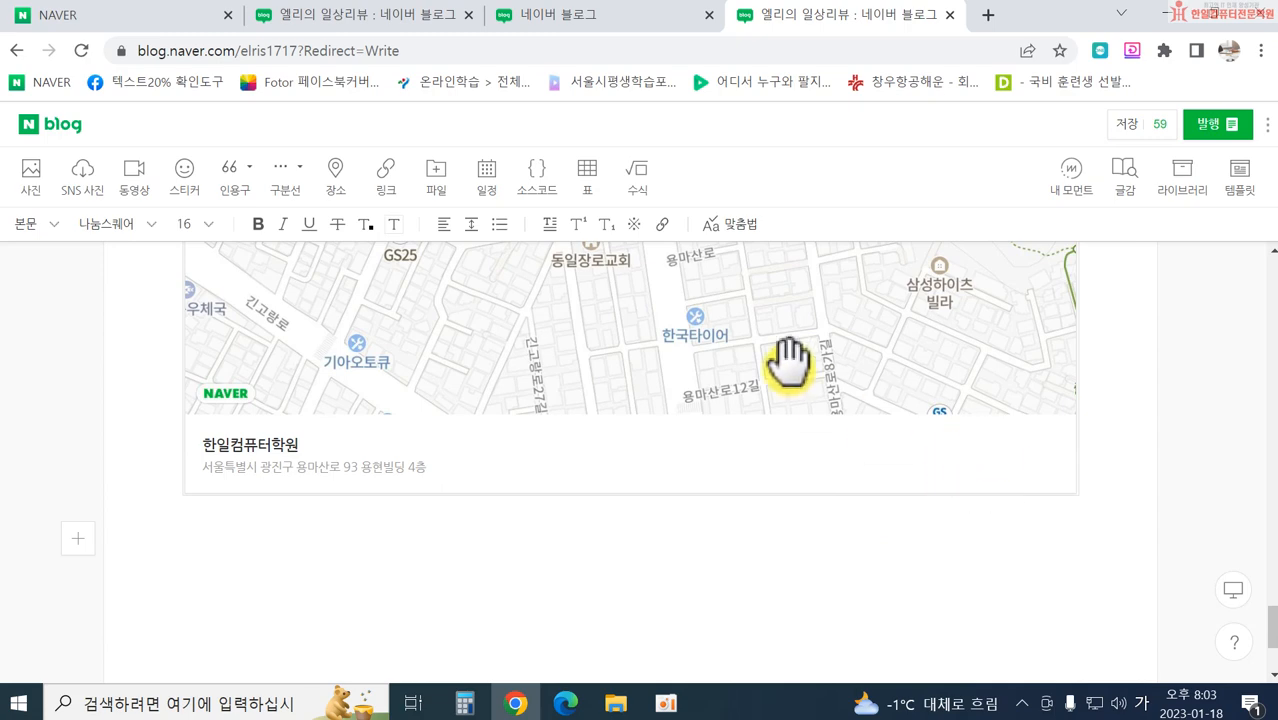
{"action": "scroll", "coordinate": [565, 430], "scroll_direction": "up", "scroll_amount": 3}
{"action": "scroll", "coordinate": [570, 440], "scroll_direction": "down", "scroll_amount": 2}
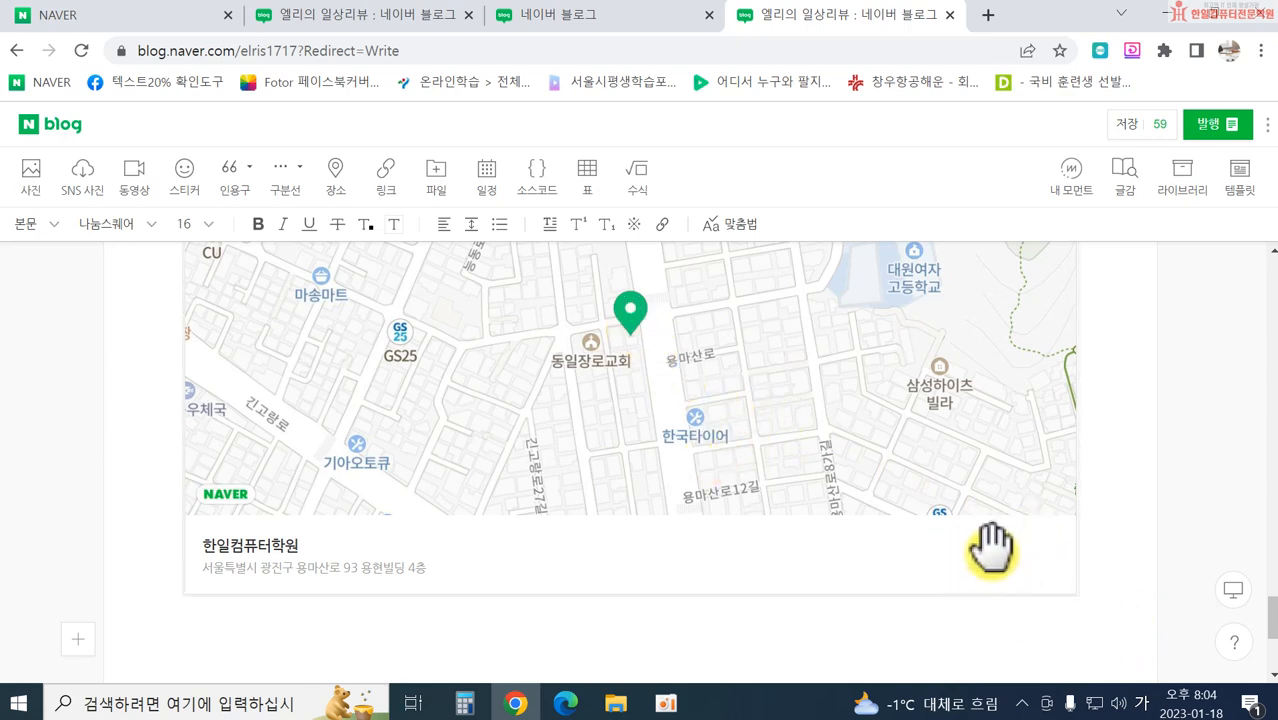
Step: Switch to the NAVER tab, open Naver Map and search for 한일컴퓨터학원
{"action": "left_click", "coordinate": [105, 15]}
{"action": "left_click", "coordinate": [403, 237]}
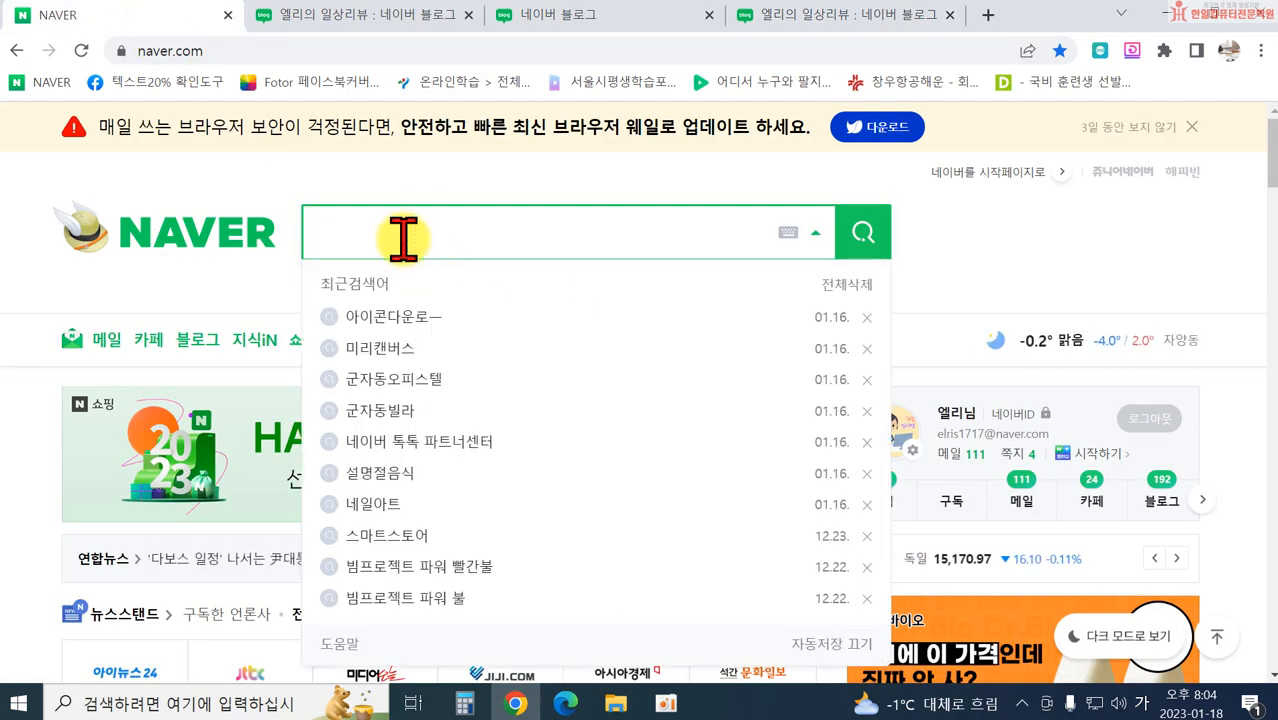
{"action": "type", "text": "ㅎㅏㄴ일컴ㅍ"}
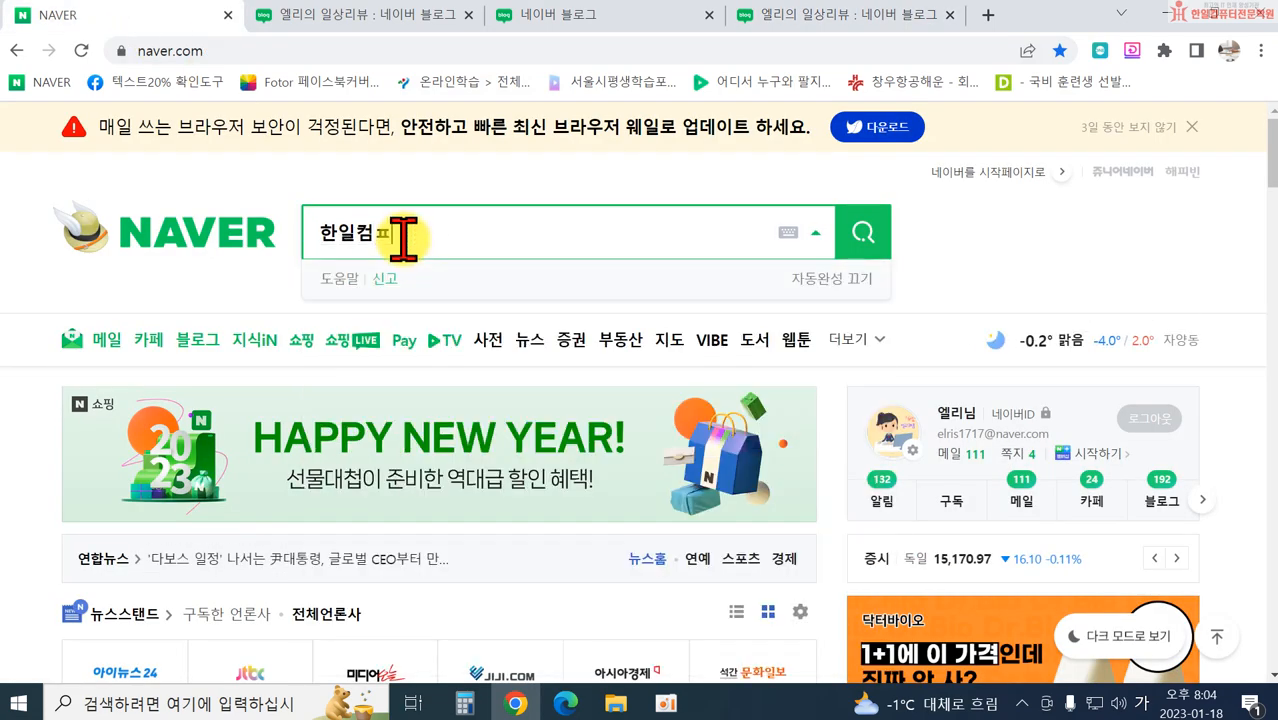
{"action": "left_click", "coordinate": [666, 342]}
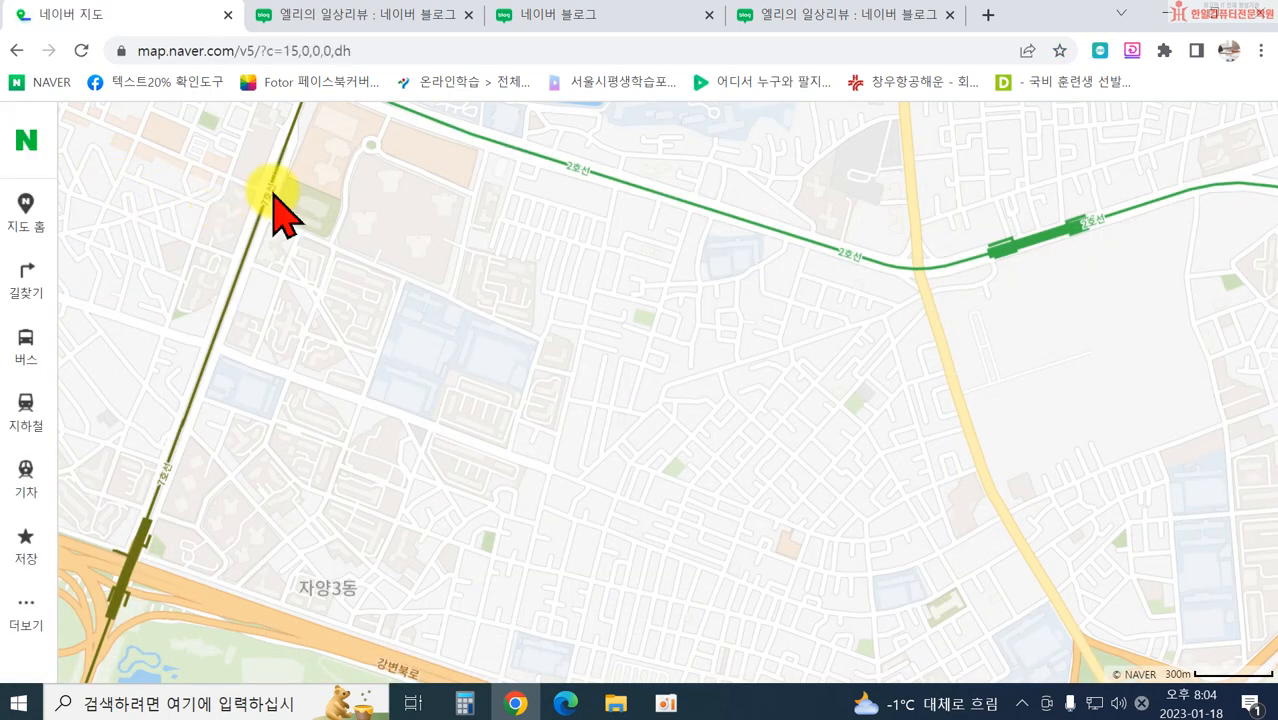
{"action": "type", "text": "한일컴"}
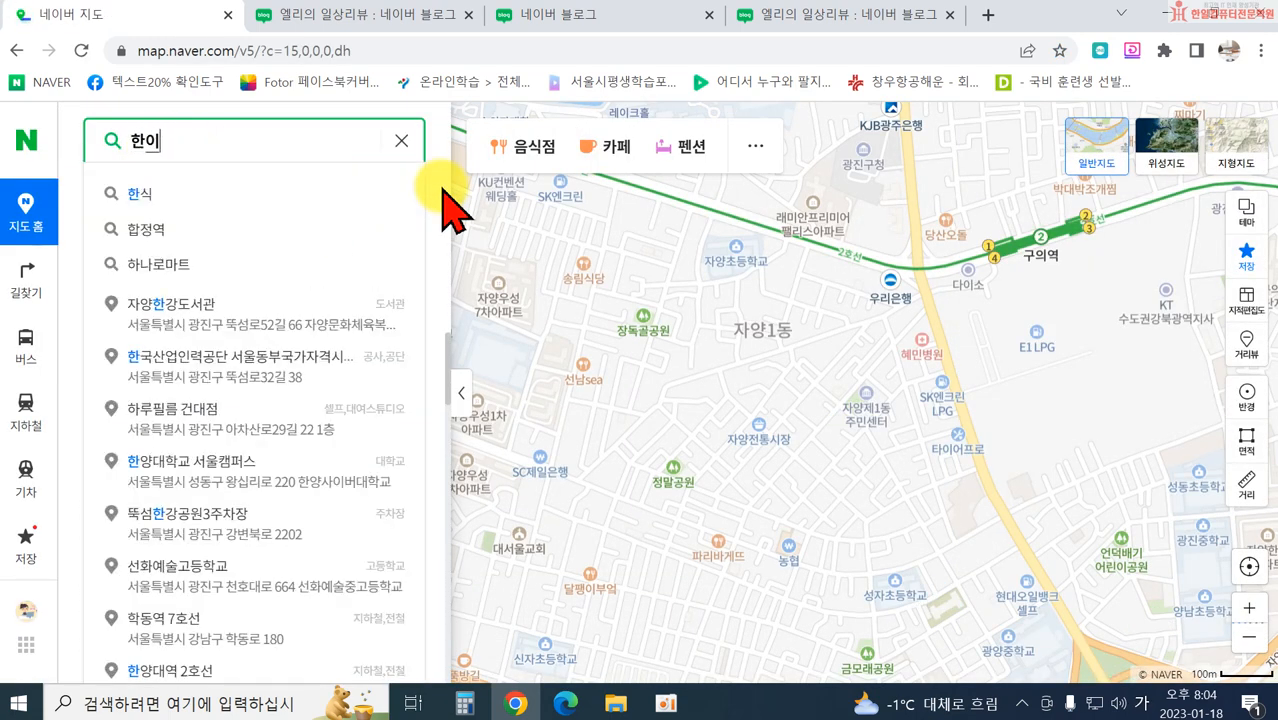
{"action": "type", "text": "퓨터학ㅇ"}
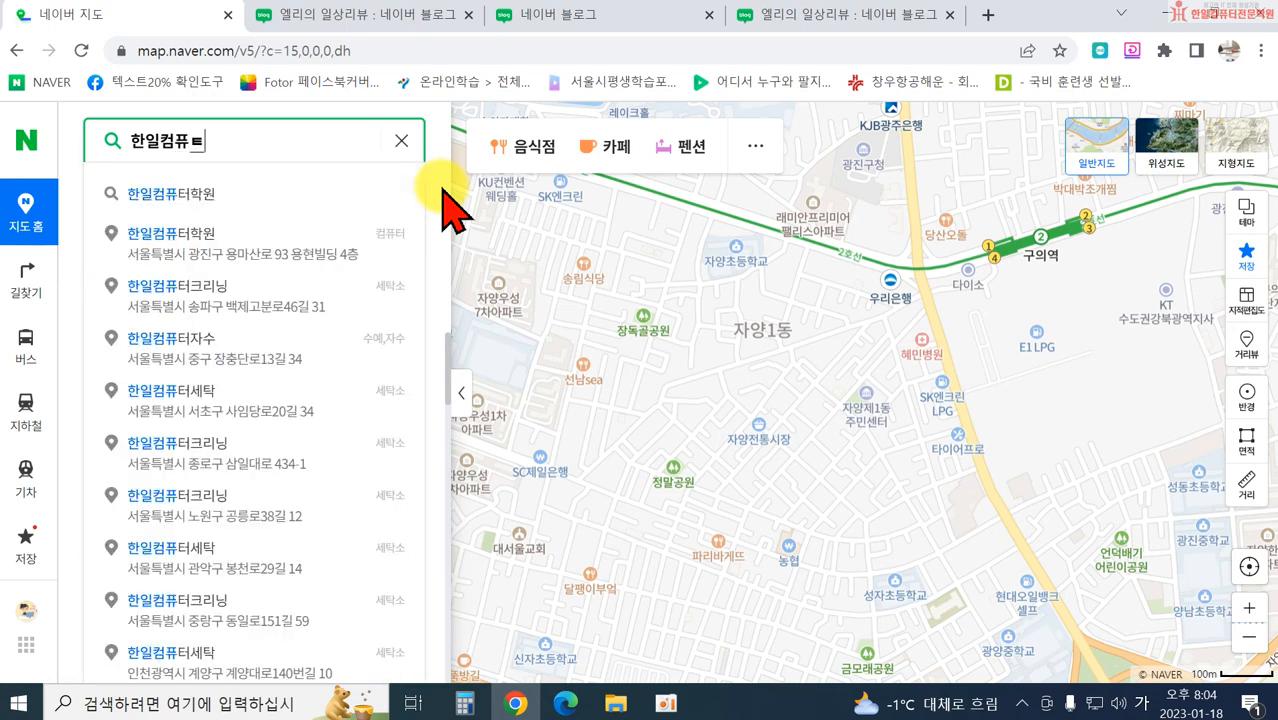
{"action": "type", "text": "원"}
{"action": "key", "text": "Return"}
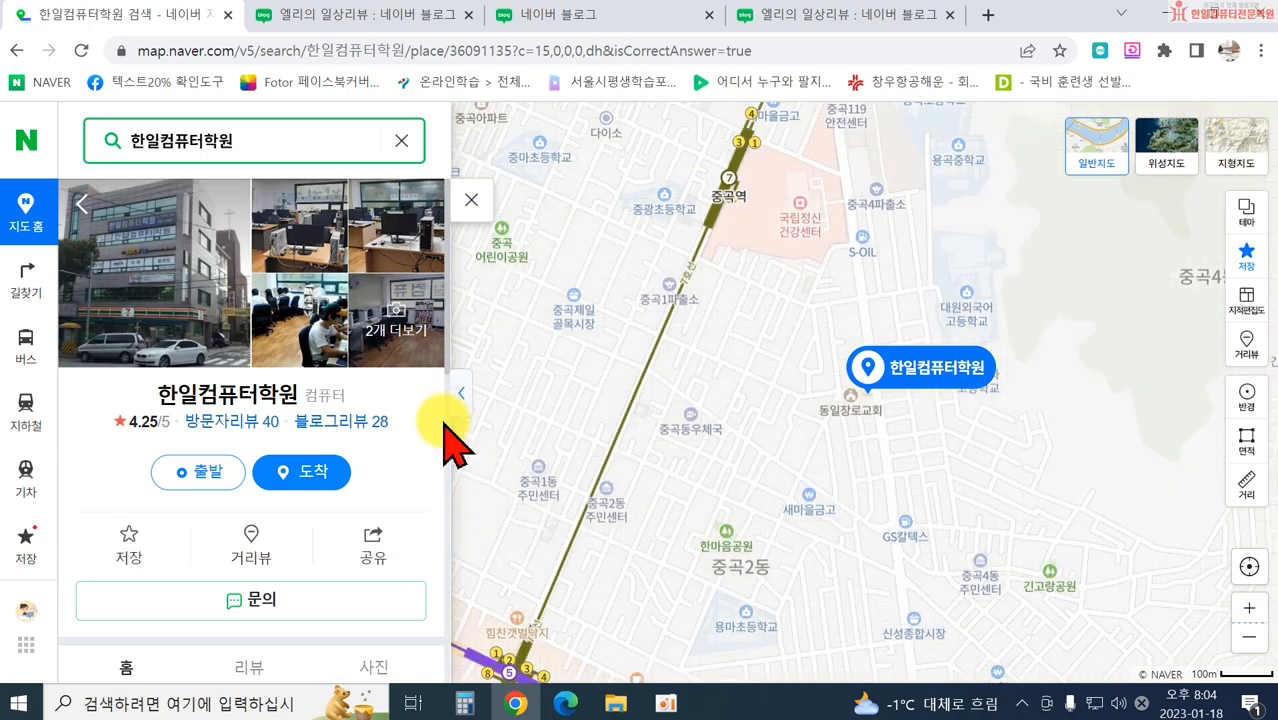
Step: Examine the academy's place details and read through its blog reviews (블로그리뷰) for posts that tagged the place
{"action": "scroll", "coordinate": [405, 525], "scroll_direction": "down", "scroll_amount": 5}
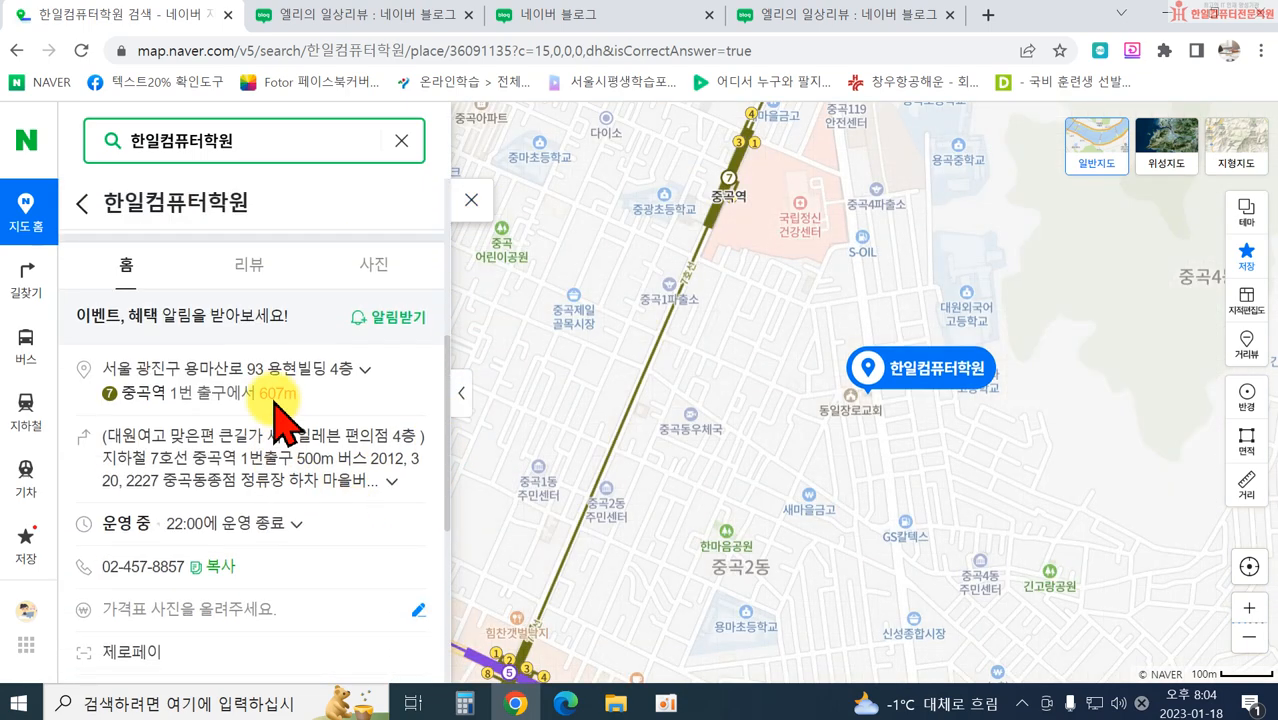
{"action": "left_click", "coordinate": [250, 280]}
{"action": "scroll", "coordinate": [320, 380], "scroll_direction": "down", "scroll_amount": 1}
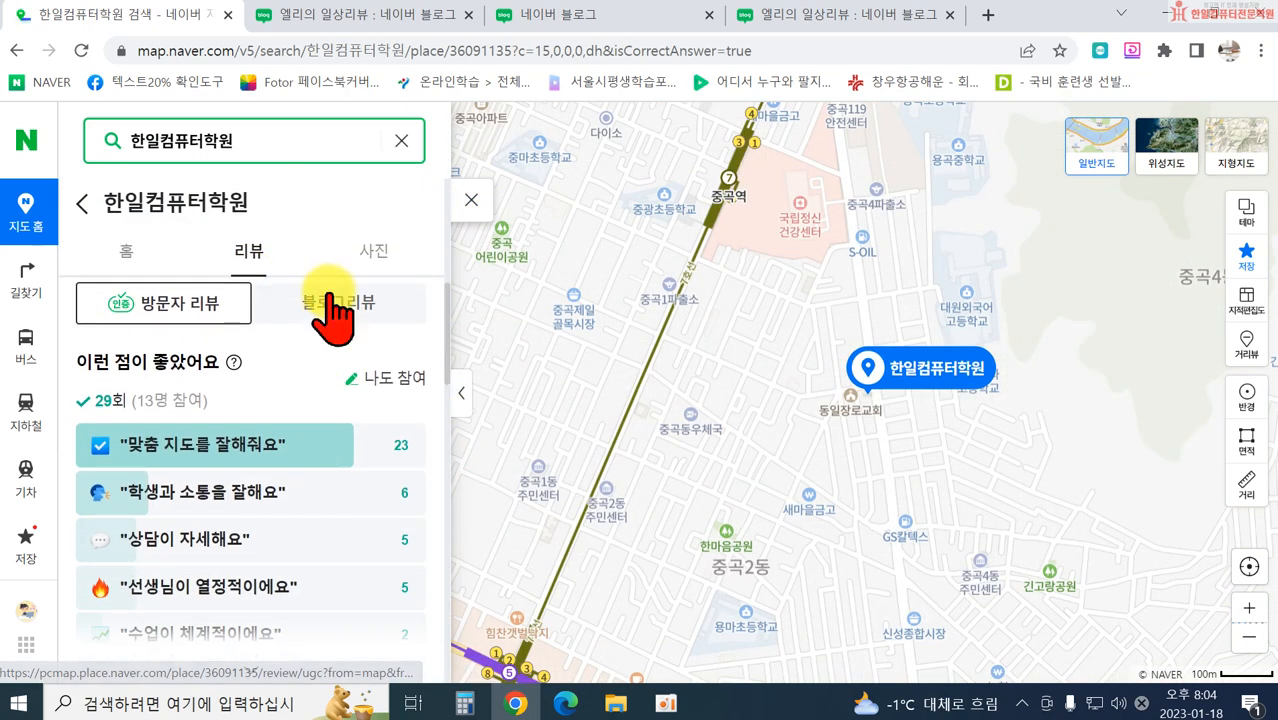
{"action": "left_click", "coordinate": [340, 315]}
{"action": "scroll", "coordinate": [318, 430], "scroll_direction": "down", "scroll_amount": 2}
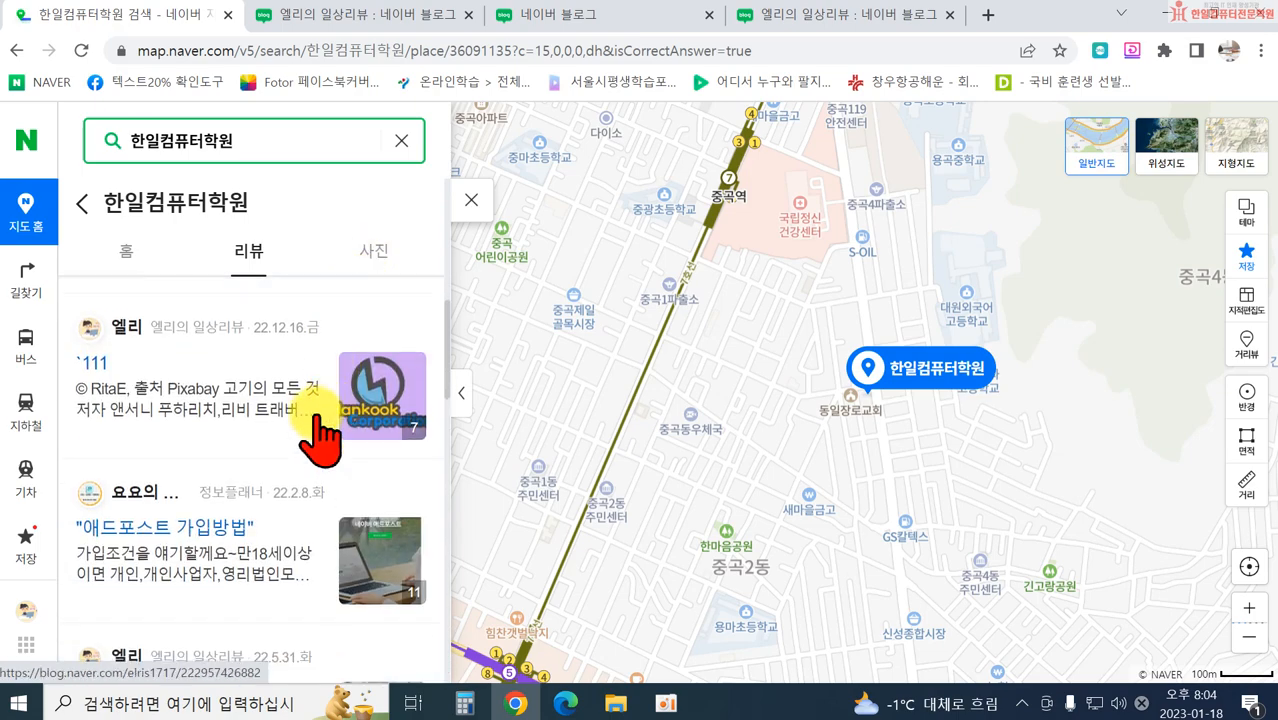
{"action": "scroll", "coordinate": [170, 460], "scroll_direction": "down", "scroll_amount": 3}
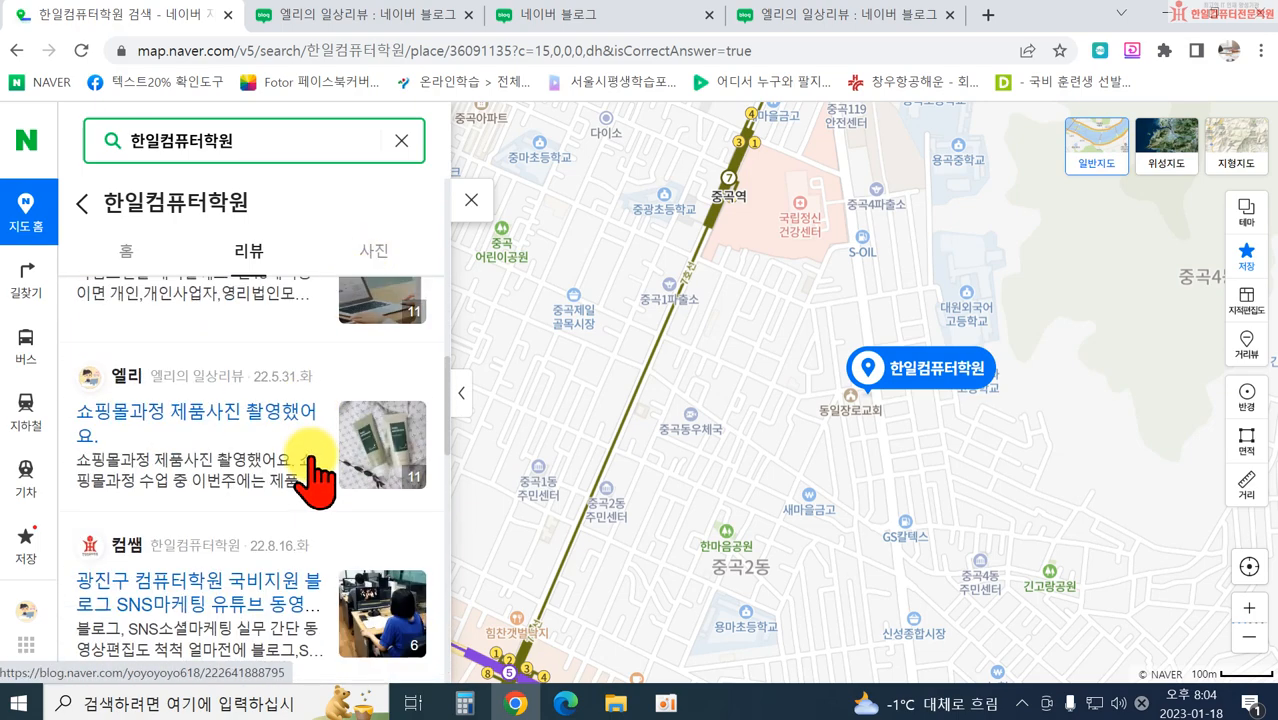
{"action": "scroll", "coordinate": [200, 470], "scroll_direction": "down", "scroll_amount": 9}
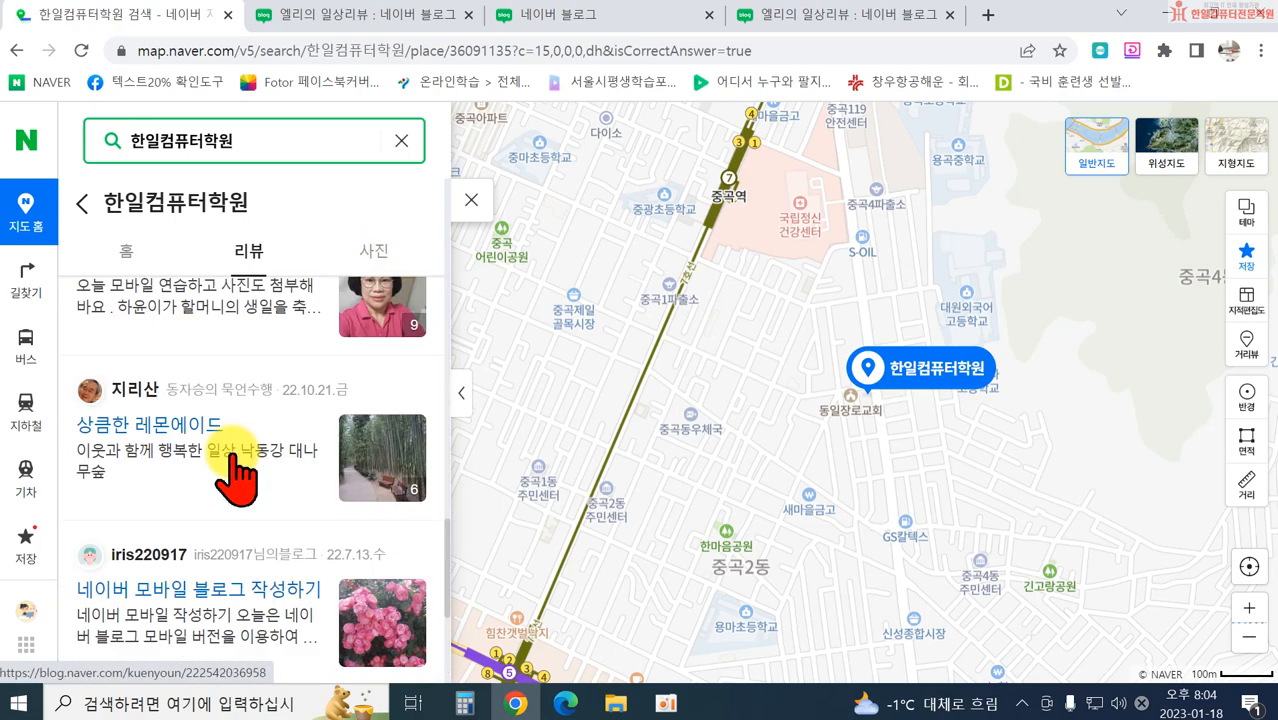
{"action": "scroll", "coordinate": [218, 458], "scroll_direction": "up", "scroll_amount": 1}
{"action": "scroll", "coordinate": [222, 505], "scroll_direction": "down", "scroll_amount": 2}
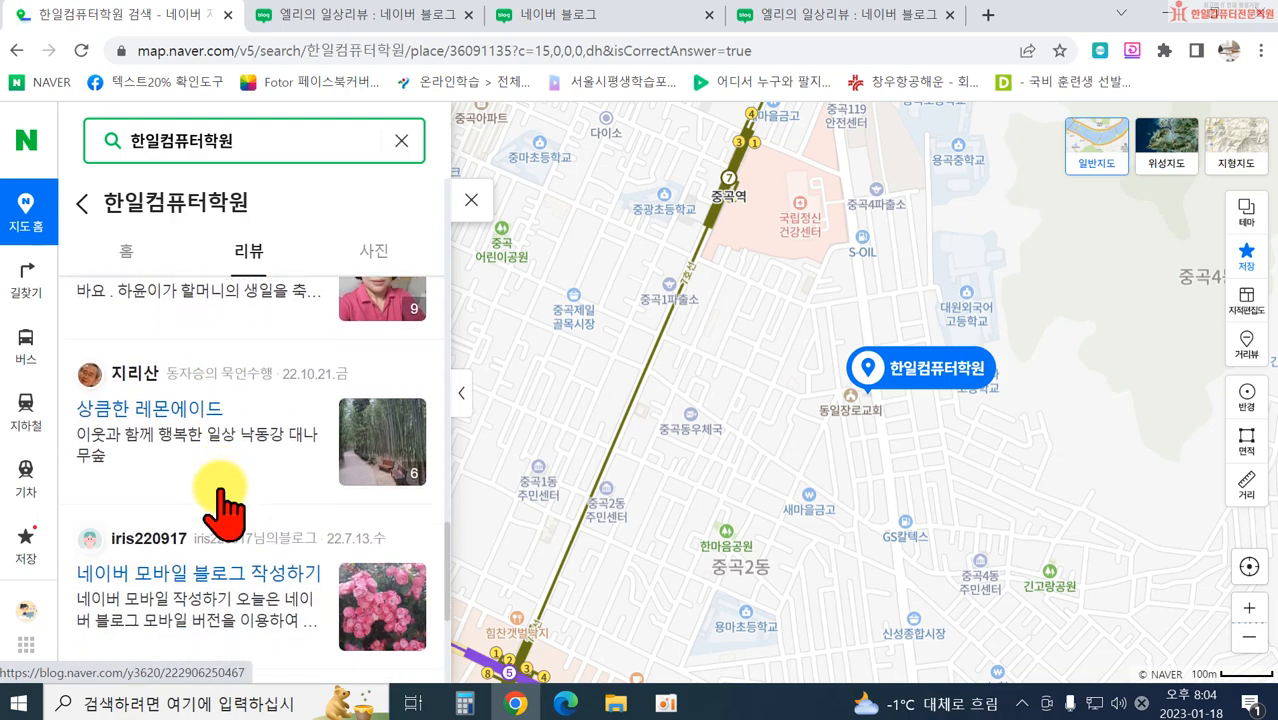
{"action": "scroll", "coordinate": [185, 480], "scroll_direction": "down", "scroll_amount": 2}
{"action": "scroll", "coordinate": [240, 450], "scroll_direction": "up", "scroll_amount": 2}
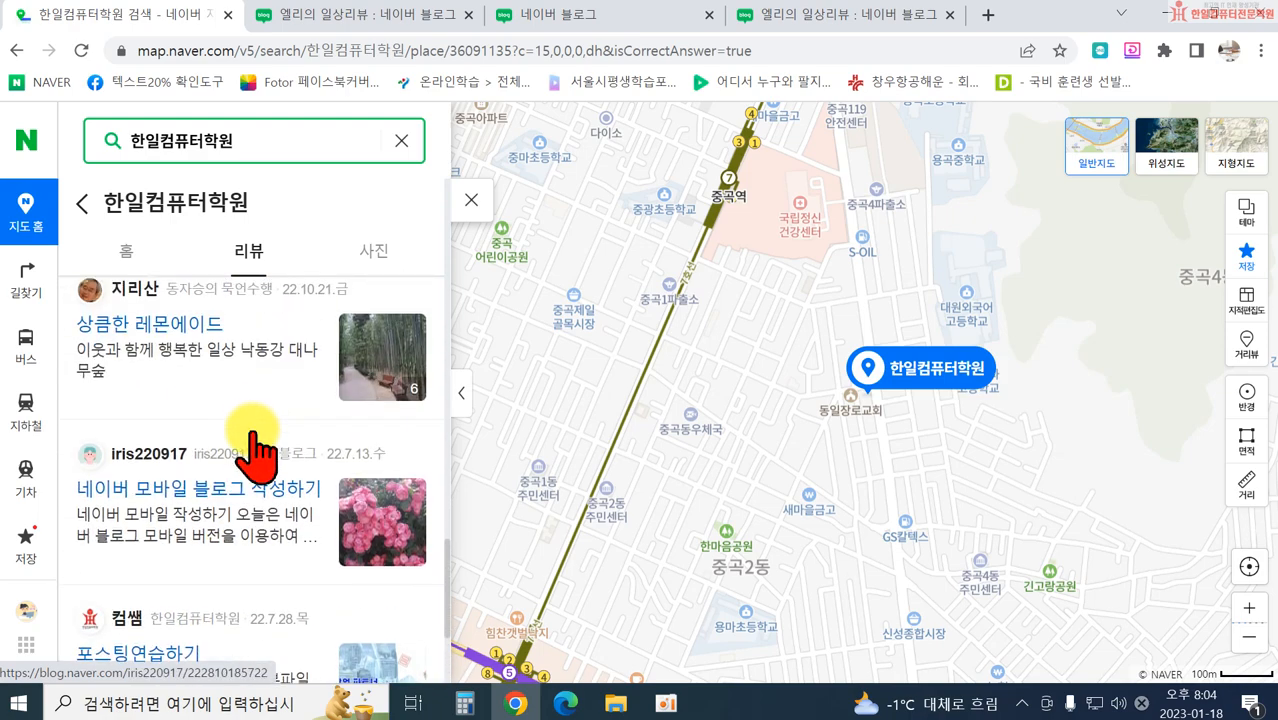
{"action": "scroll", "coordinate": [220, 510], "scroll_direction": "up", "scroll_amount": 5}
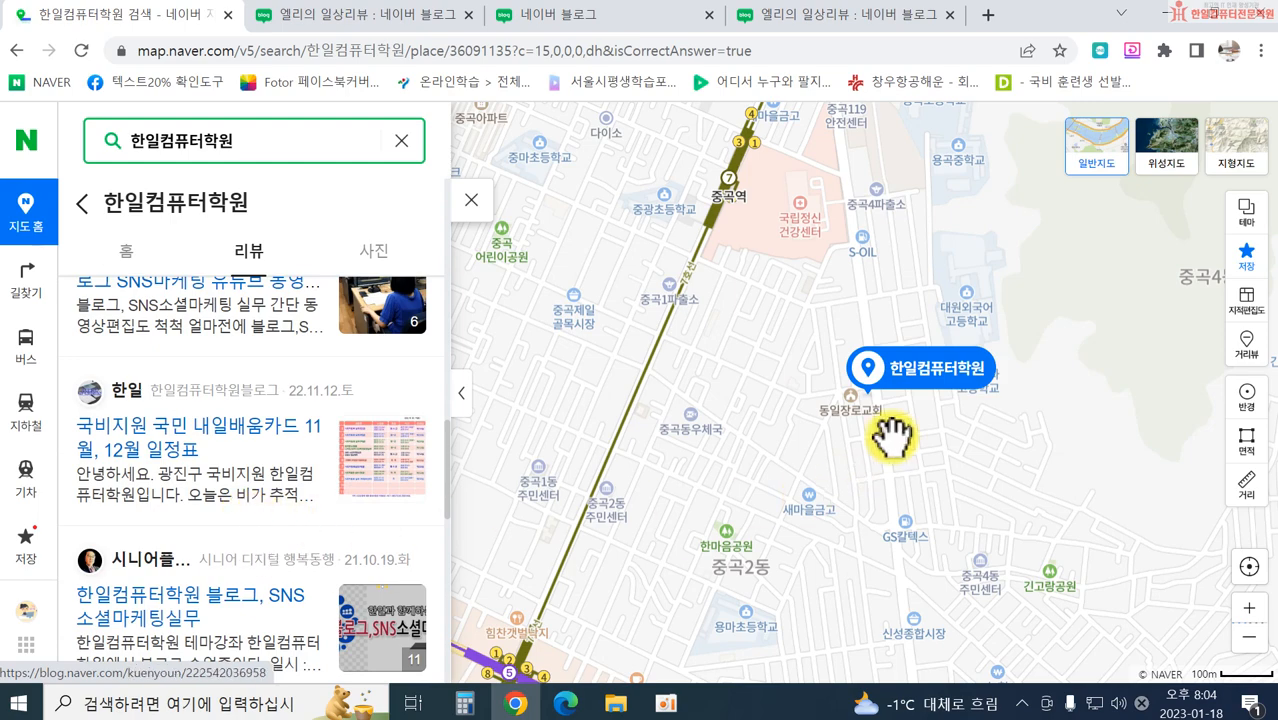
{"action": "scroll", "coordinate": [915, 430], "scroll_direction": "down", "scroll_amount": 1}
{"action": "scroll", "coordinate": [305, 502], "scroll_direction": "down", "scroll_amount": 7}
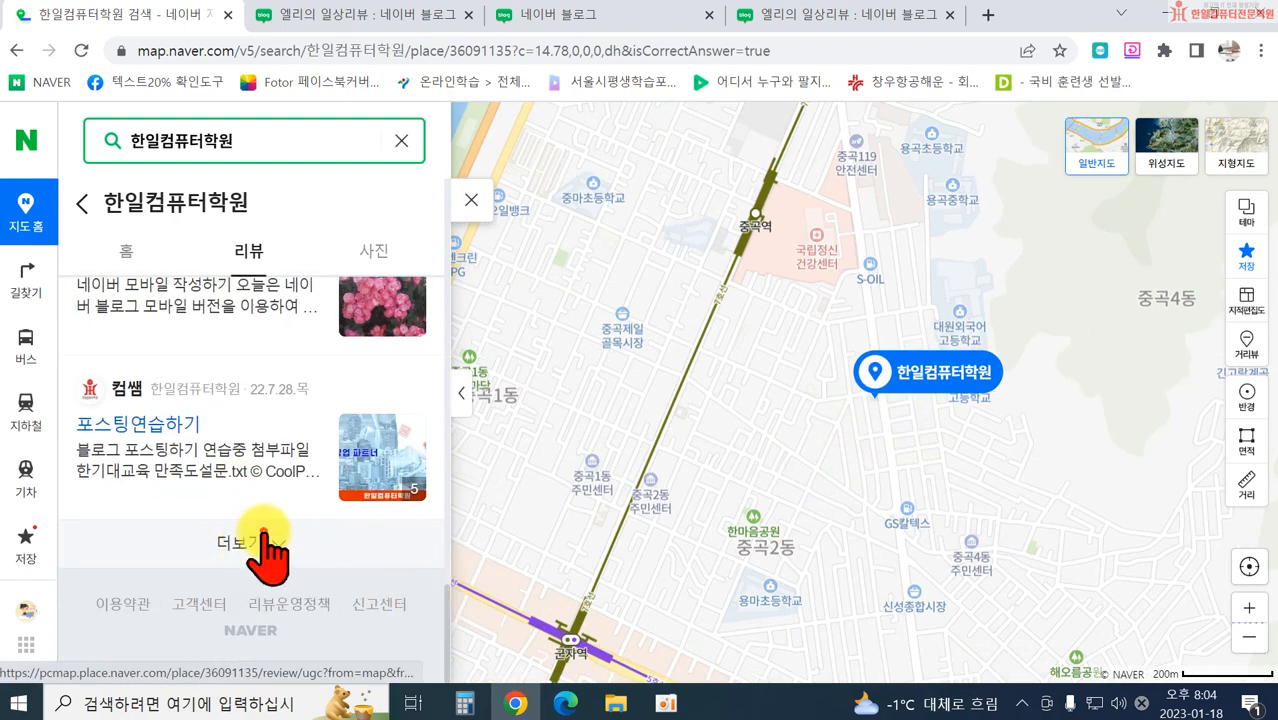
Step: Request more reviews, glance at the academy's photos (사진), and go over its visitor and blog reviews again
{"action": "left_click", "coordinate": [262, 540]}
{"action": "left_click", "coordinate": [462, 400]}
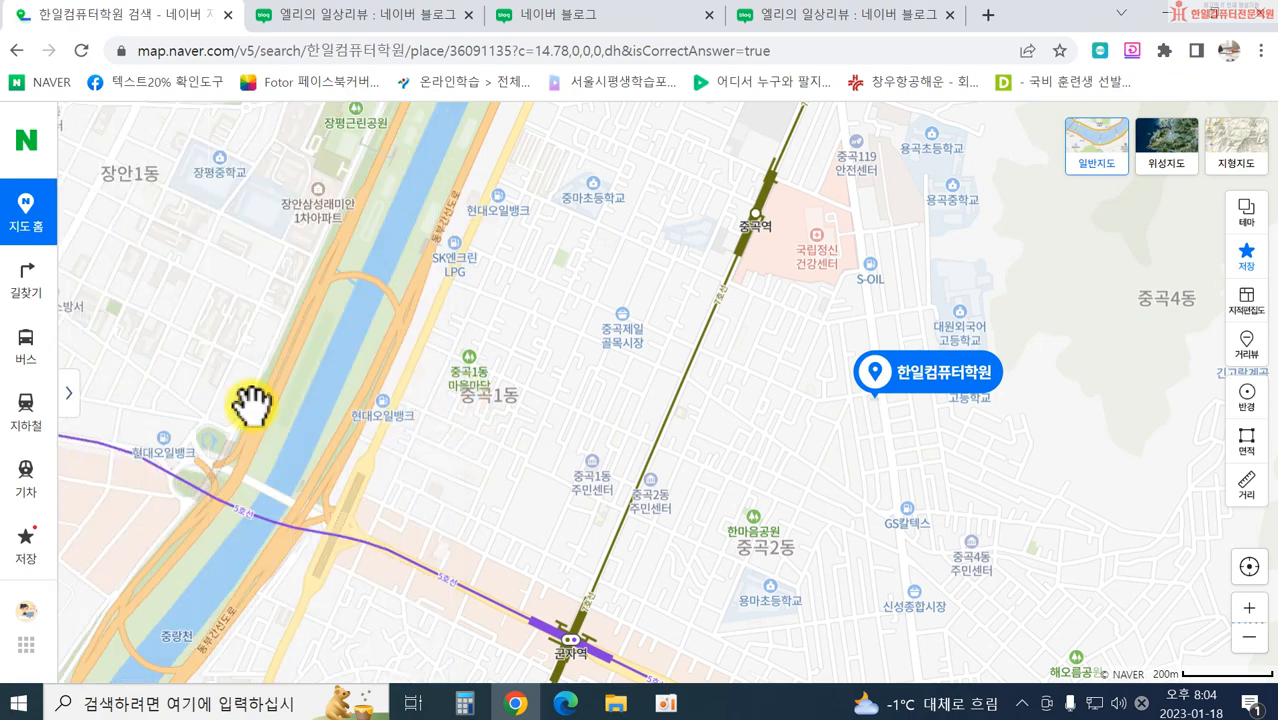
{"action": "left_click", "coordinate": [68, 394]}
{"action": "left_click", "coordinate": [372, 256]}
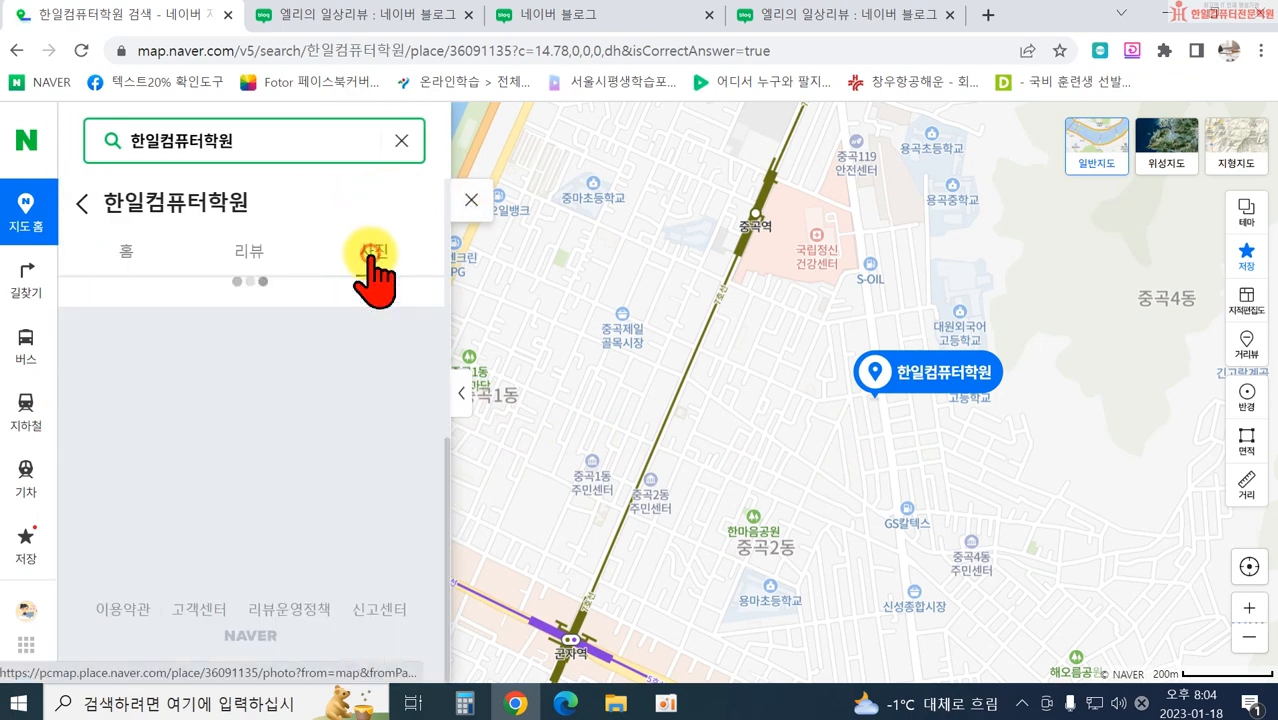
{"action": "left_click", "coordinate": [250, 254]}
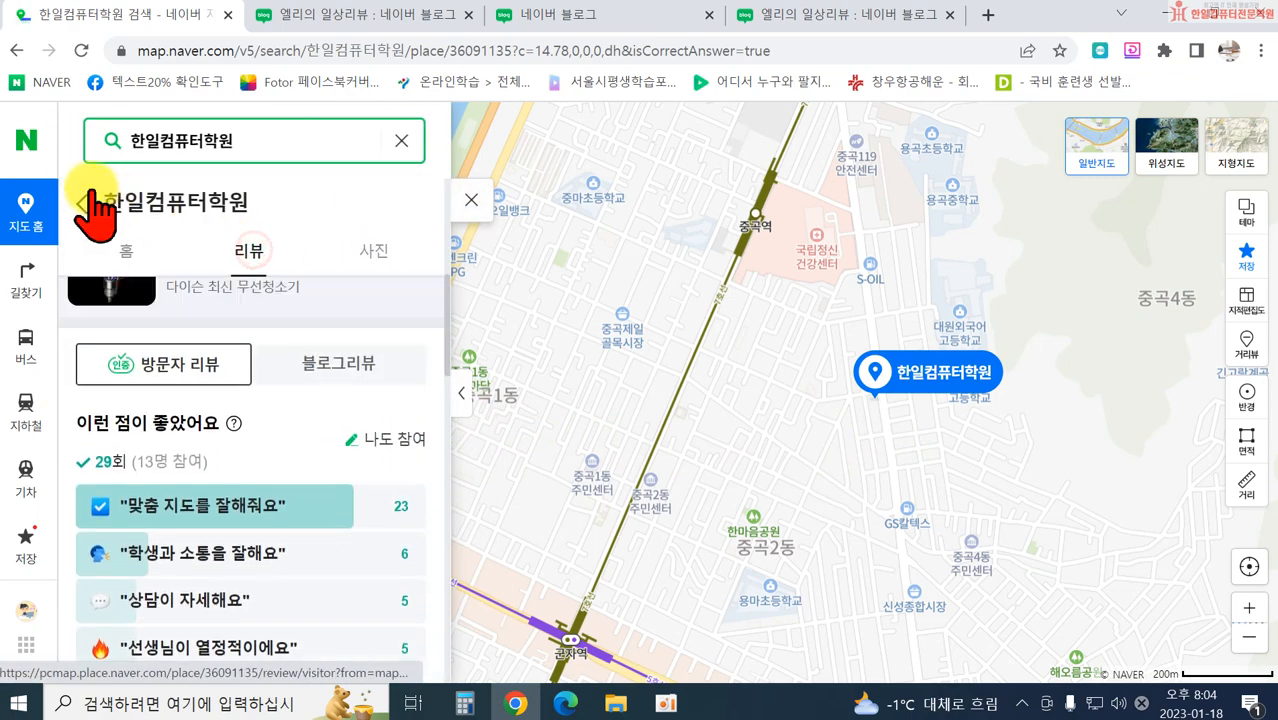
{"action": "left_click", "coordinate": [379, 404]}
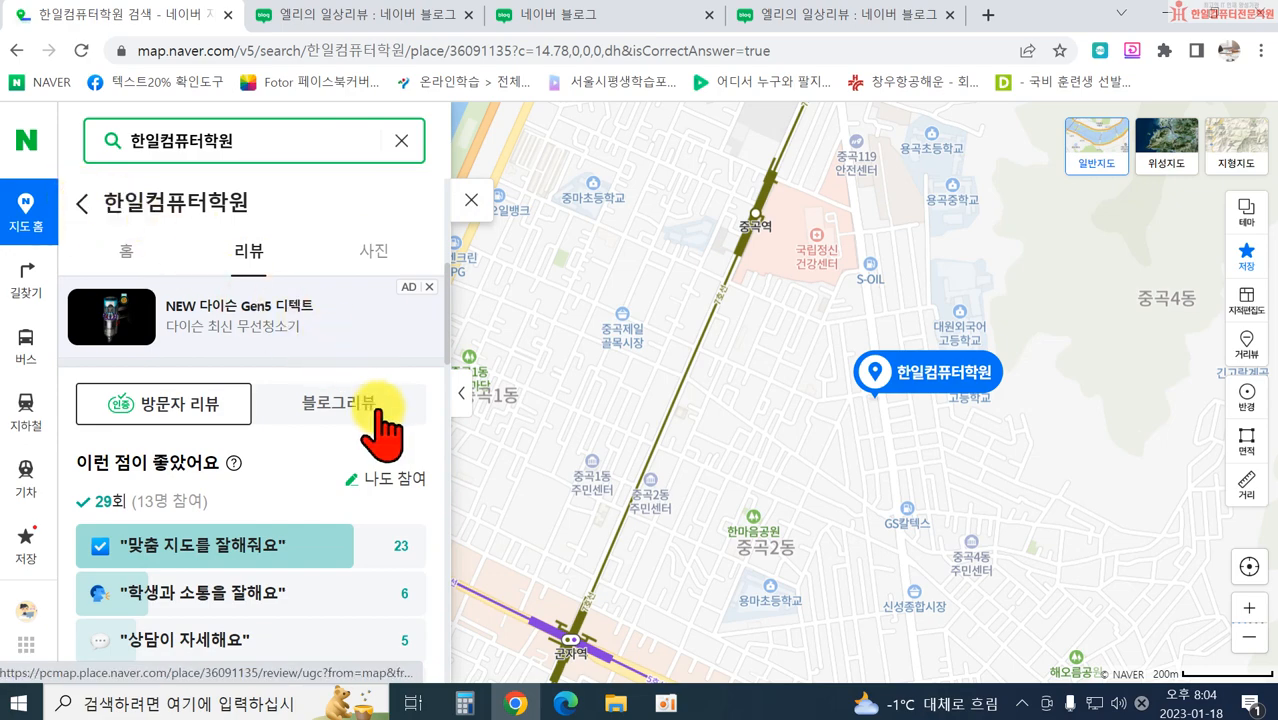
{"action": "left_click", "coordinate": [367, 403]}
{"action": "scroll", "coordinate": [374, 378], "scroll_direction": "down", "scroll_amount": 2}
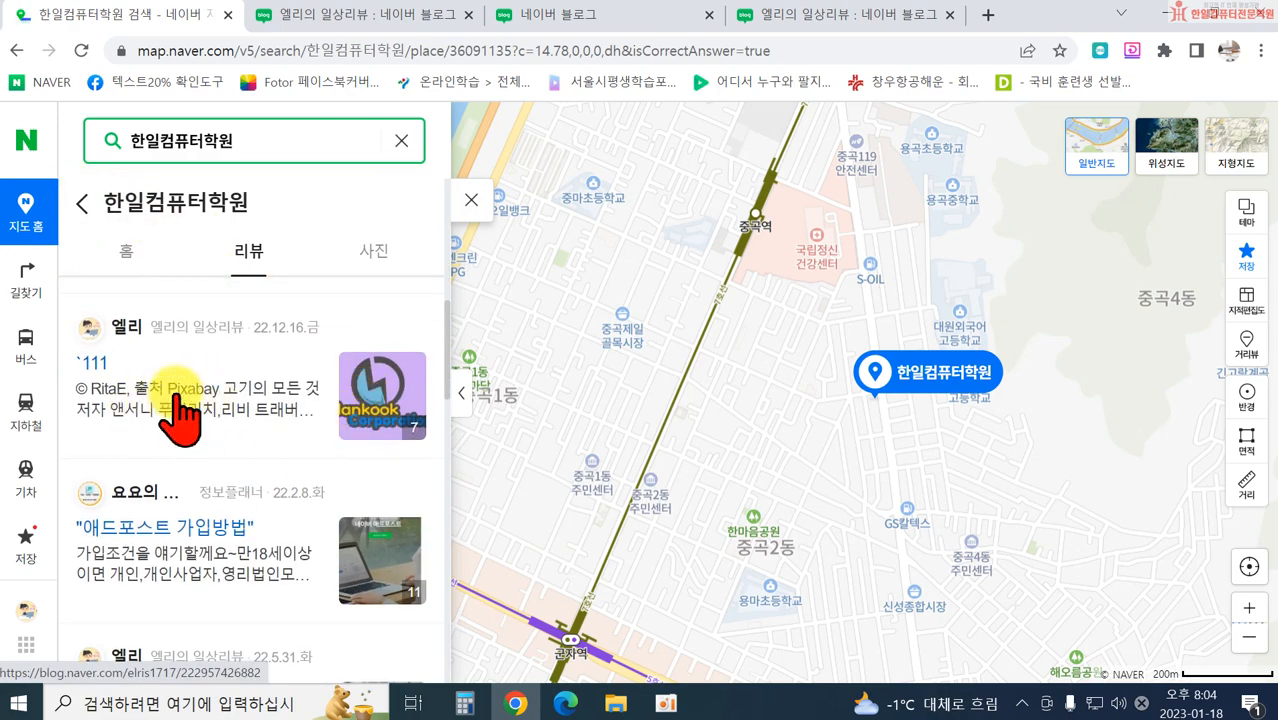
{"action": "scroll", "coordinate": [230, 370], "scroll_direction": "down", "scroll_amount": 5}
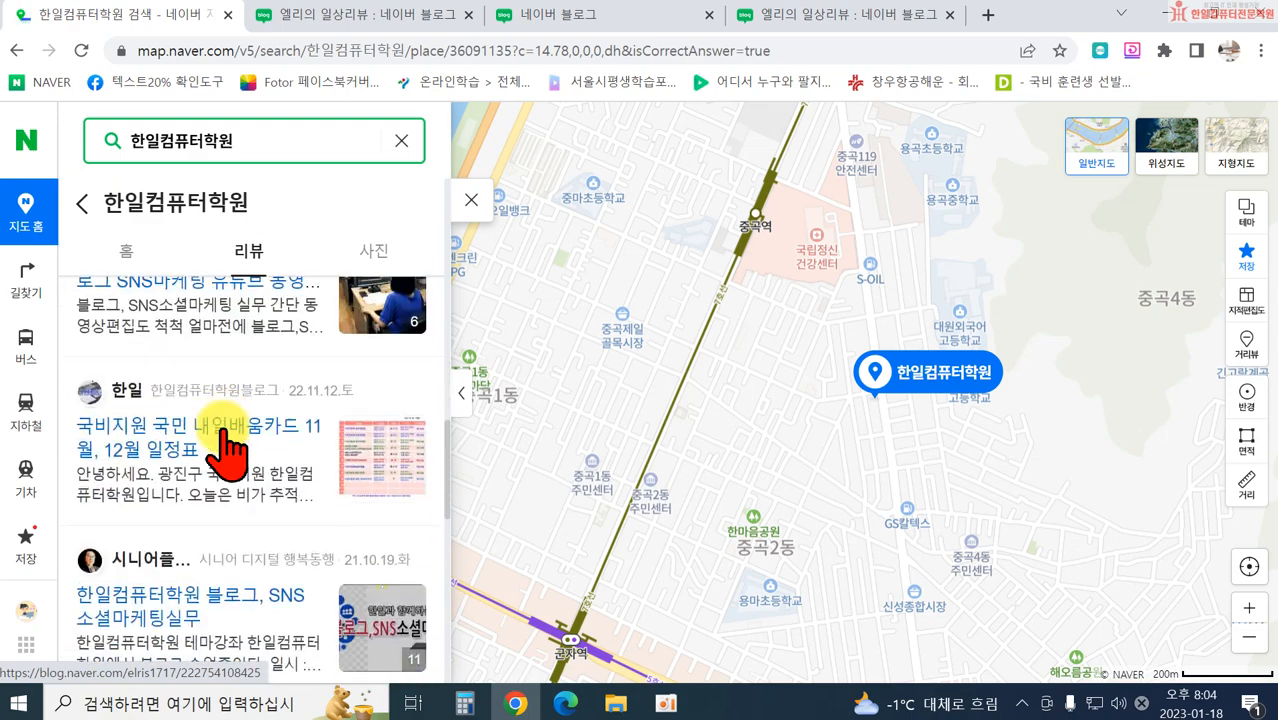
{"action": "scroll", "coordinate": [225, 450], "scroll_direction": "down", "scroll_amount": 3}
{"action": "scroll", "coordinate": [228, 420], "scroll_direction": "up", "scroll_amount": 8}
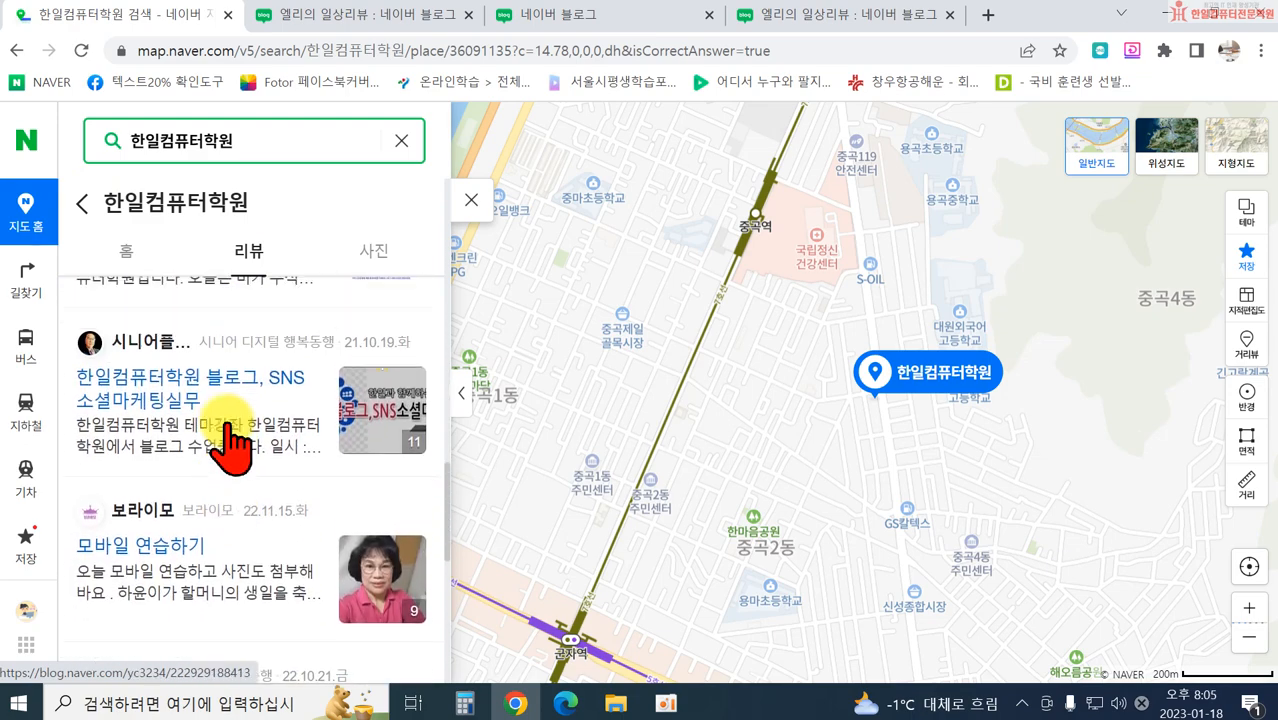
Step: Clear the map search, close the Naver Map tab and return to the blog post being written
{"action": "left_click", "coordinate": [400, 143]}
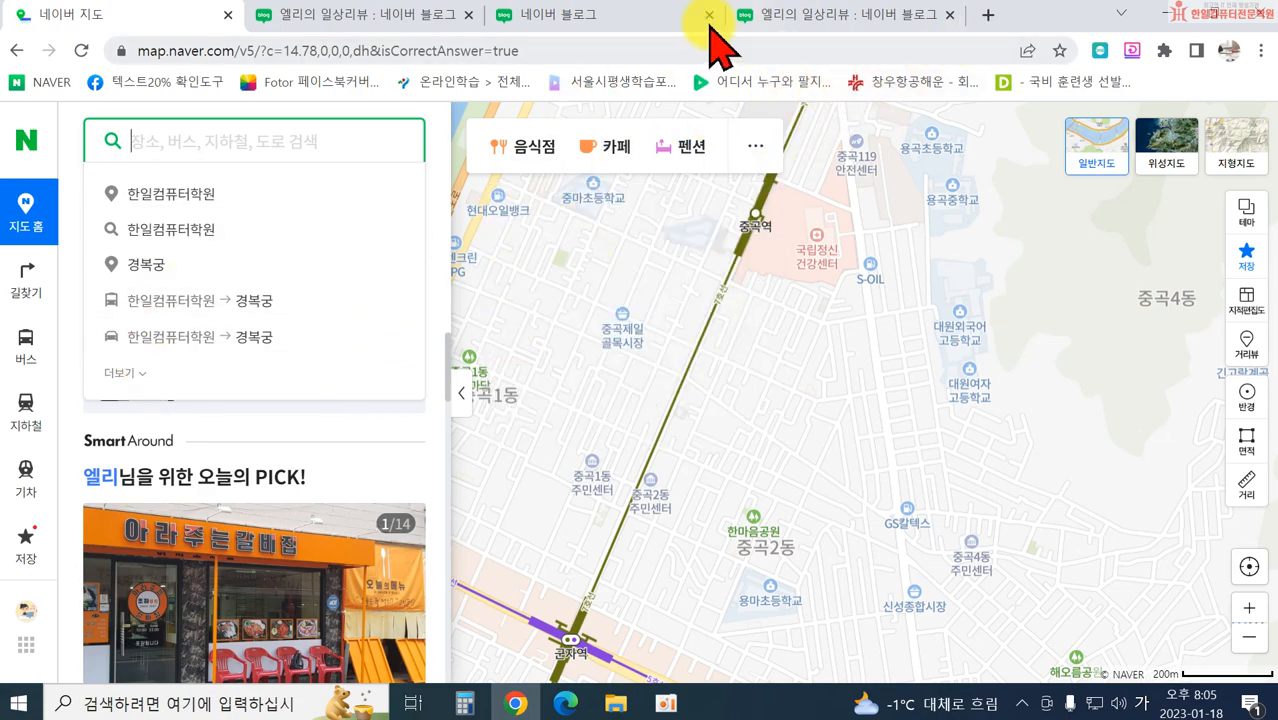
{"action": "left_click", "coordinate": [229, 17]}
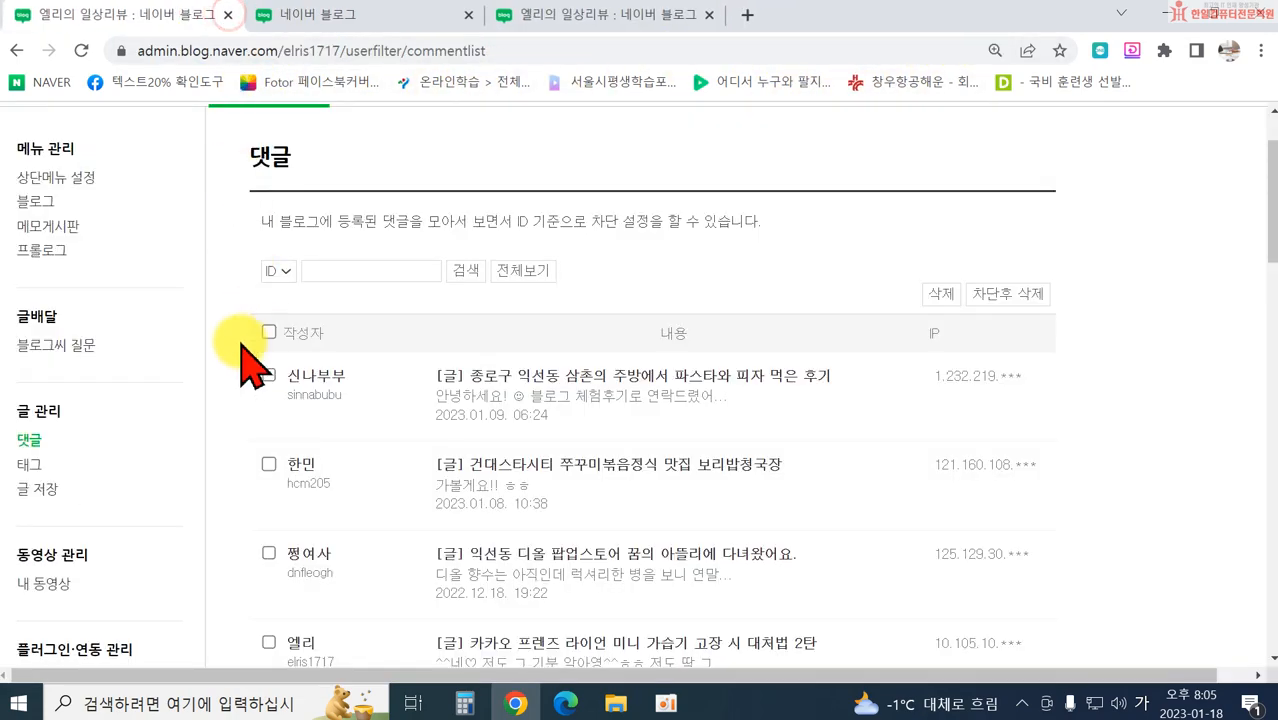
{"action": "left_click", "coordinate": [547, 14]}
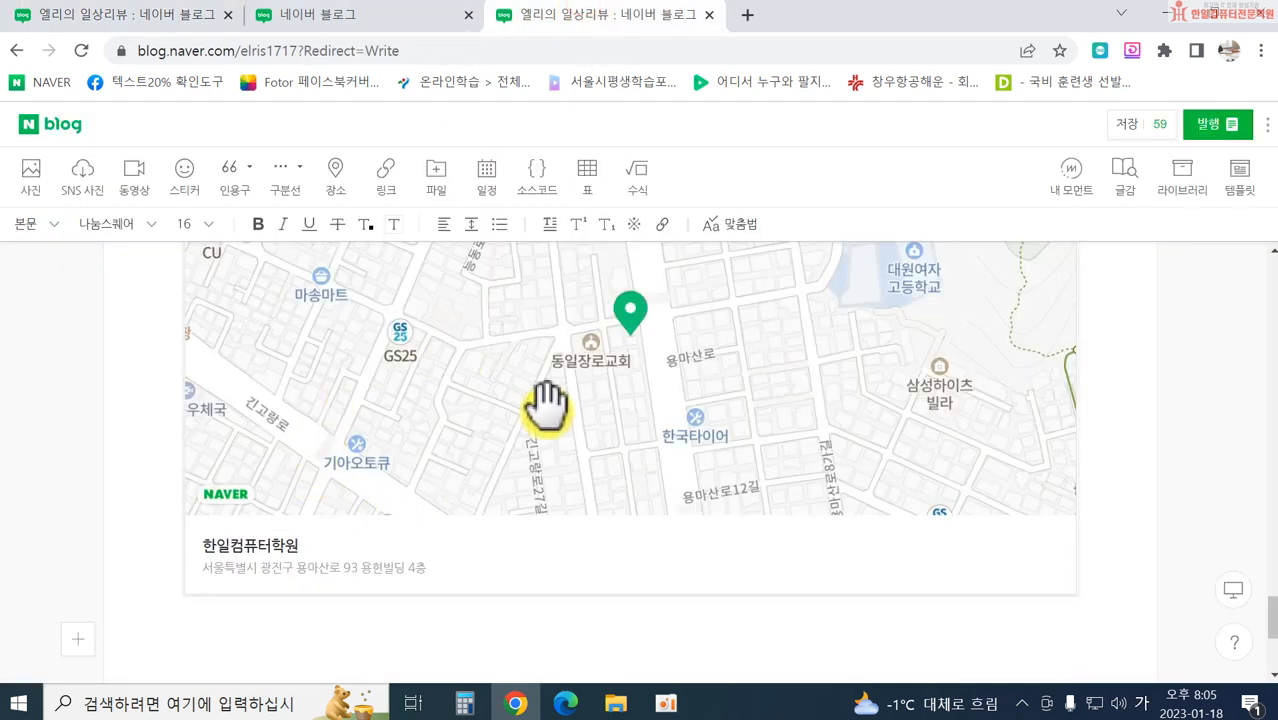
Step: Open the link (링크) dialog for the post
{"action": "left_click", "coordinate": [386, 175]}
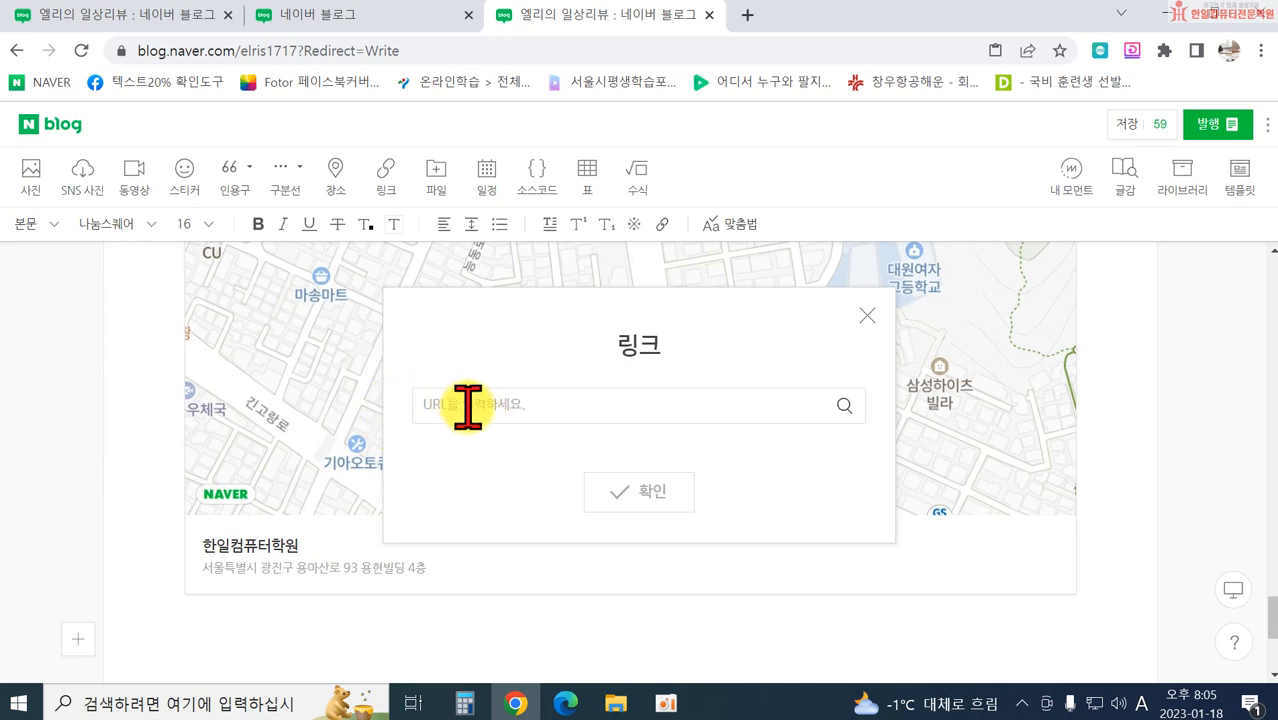
Step: Close the link dialog, open YouTube in a new browser tab and go to the account's own channel page
{"action": "left_click", "coordinate": [868, 316]}
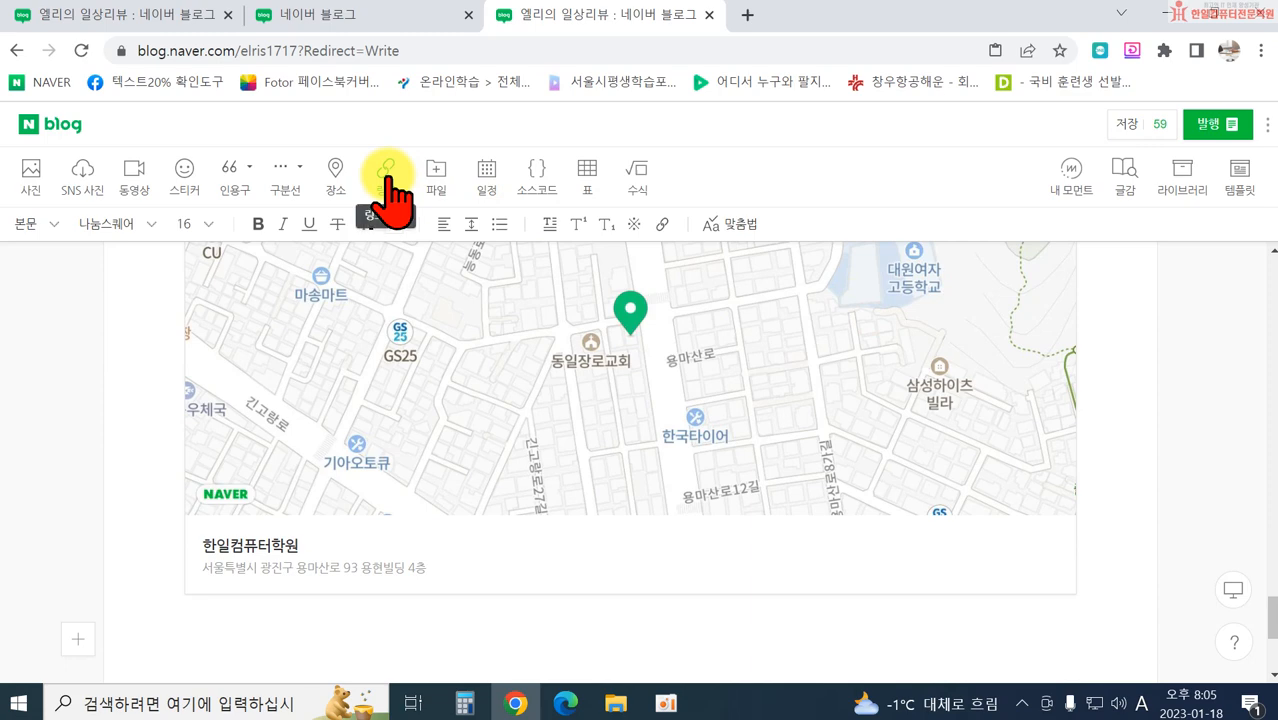
{"action": "left_click", "coordinate": [747, 15]}
{"action": "left_click", "coordinate": [514, 502]}
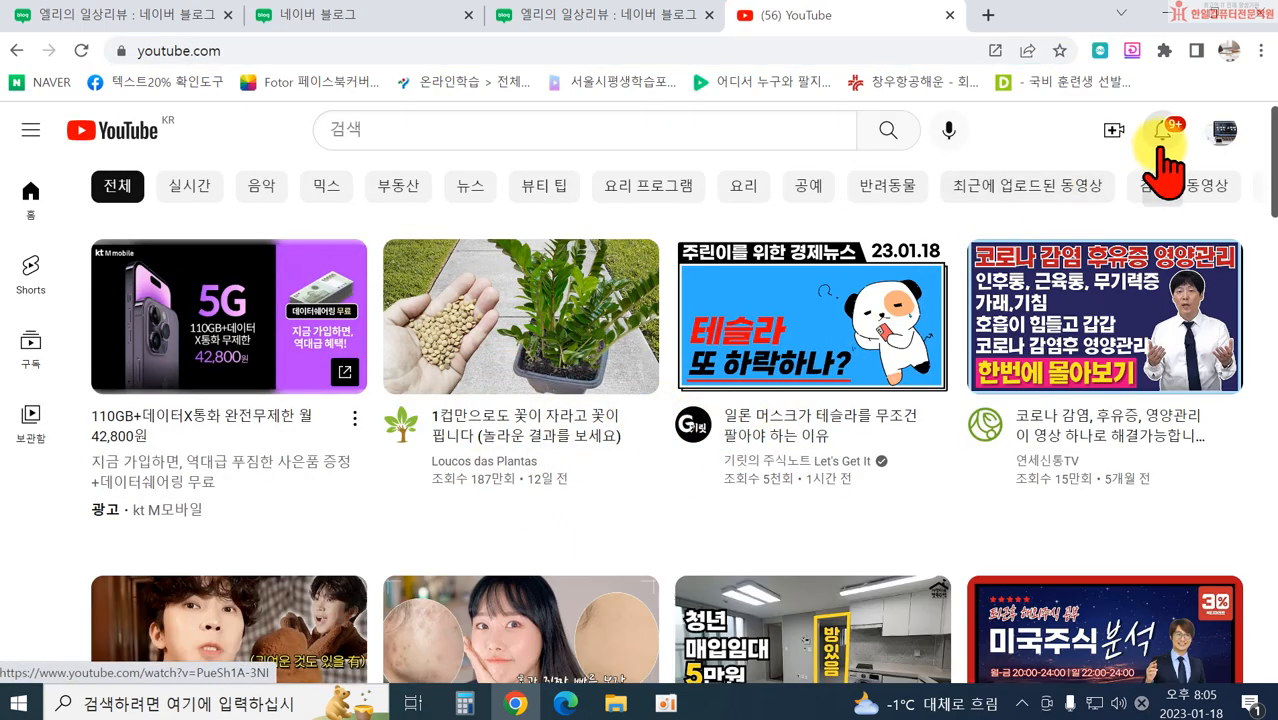
{"action": "left_click", "coordinate": [1225, 136]}
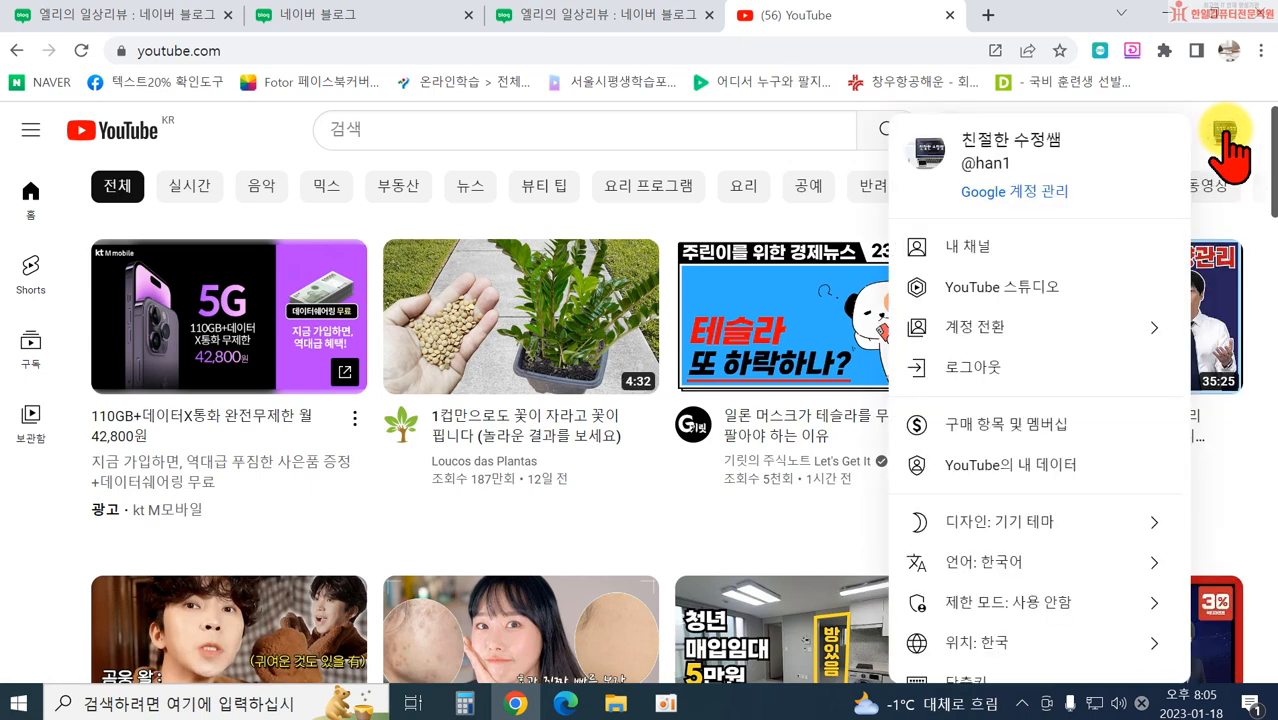
{"action": "left_click", "coordinate": [963, 257]}
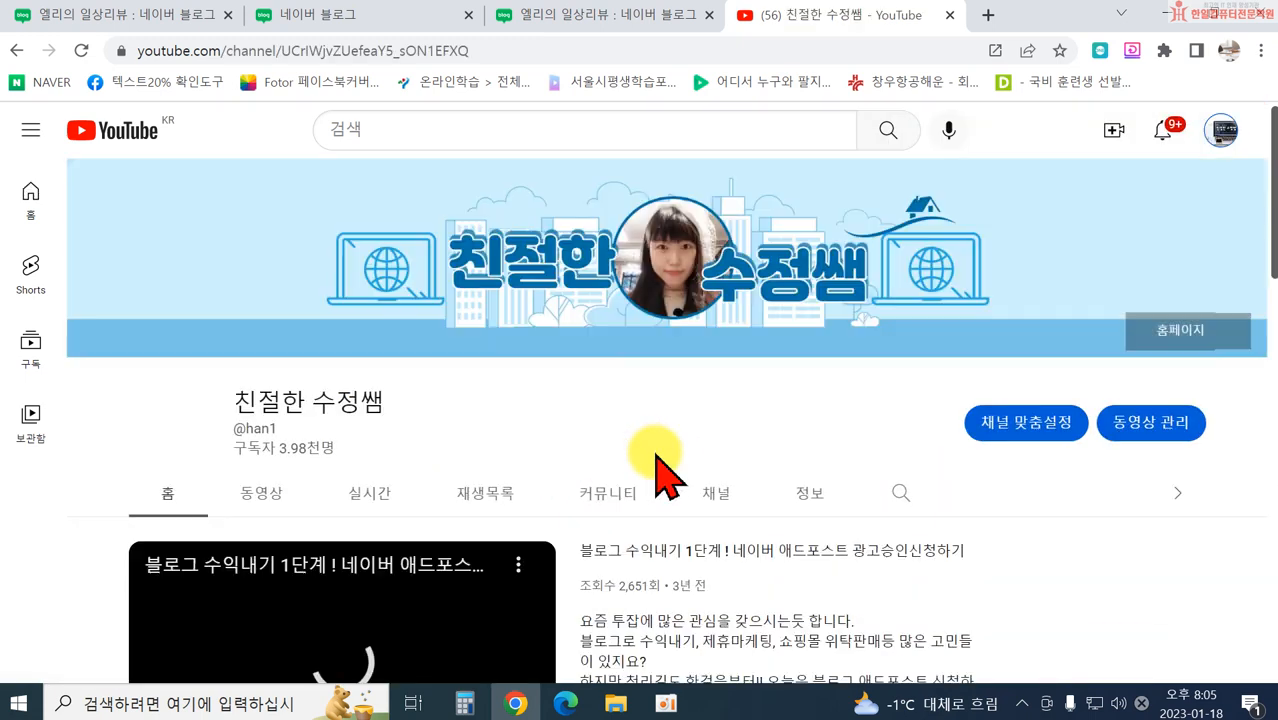
Step: Open video 10강. 뱁믹스를 활용한 영상편집하기(늑대이야기) from the channel's 22년 3회차 SNS소셜마케팅 실무 유튜브 영상제작 playlist and pause playback
{"action": "scroll", "coordinate": [585, 471], "scroll_direction": "down", "scroll_amount": 8}
{"action": "scroll", "coordinate": [410, 355], "scroll_direction": "up", "scroll_amount": 4}
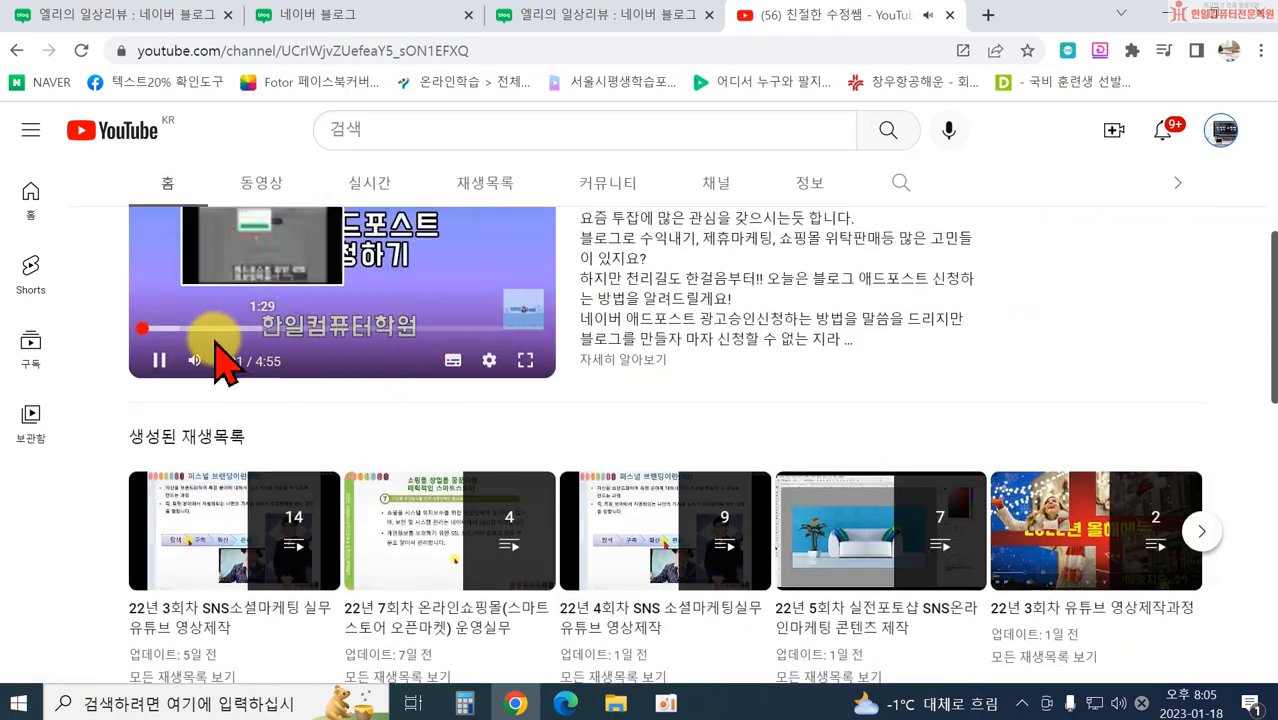
{"action": "left_click", "coordinate": [159, 361]}
{"action": "left_click", "coordinate": [152, 525]}
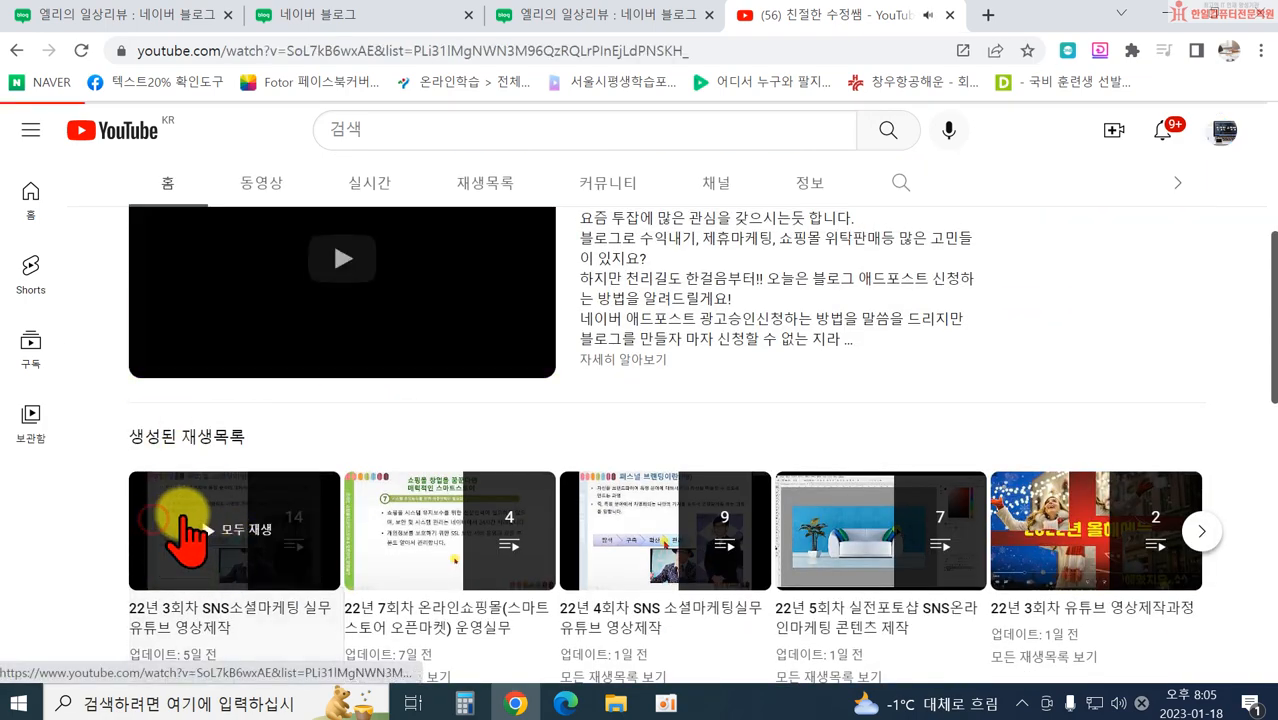
{"action": "scroll", "coordinate": [860, 392], "scroll_direction": "down", "scroll_amount": 4}
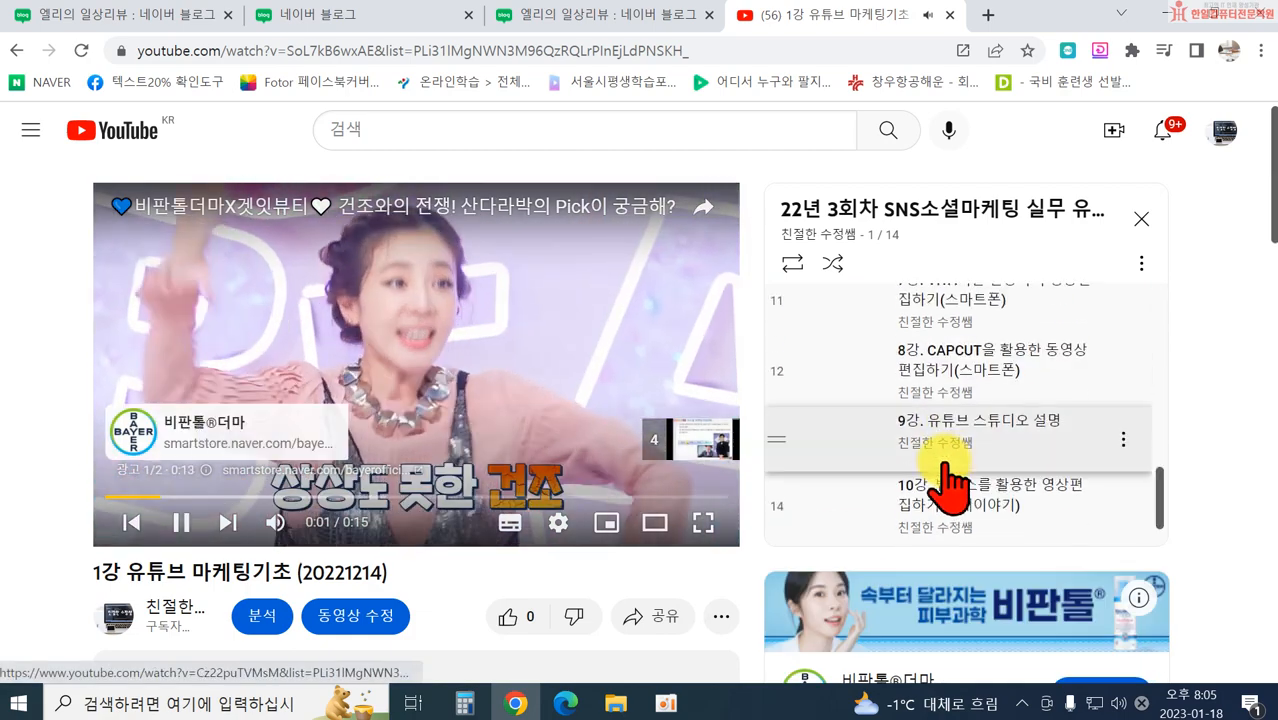
{"action": "left_click", "coordinate": [941, 505]}
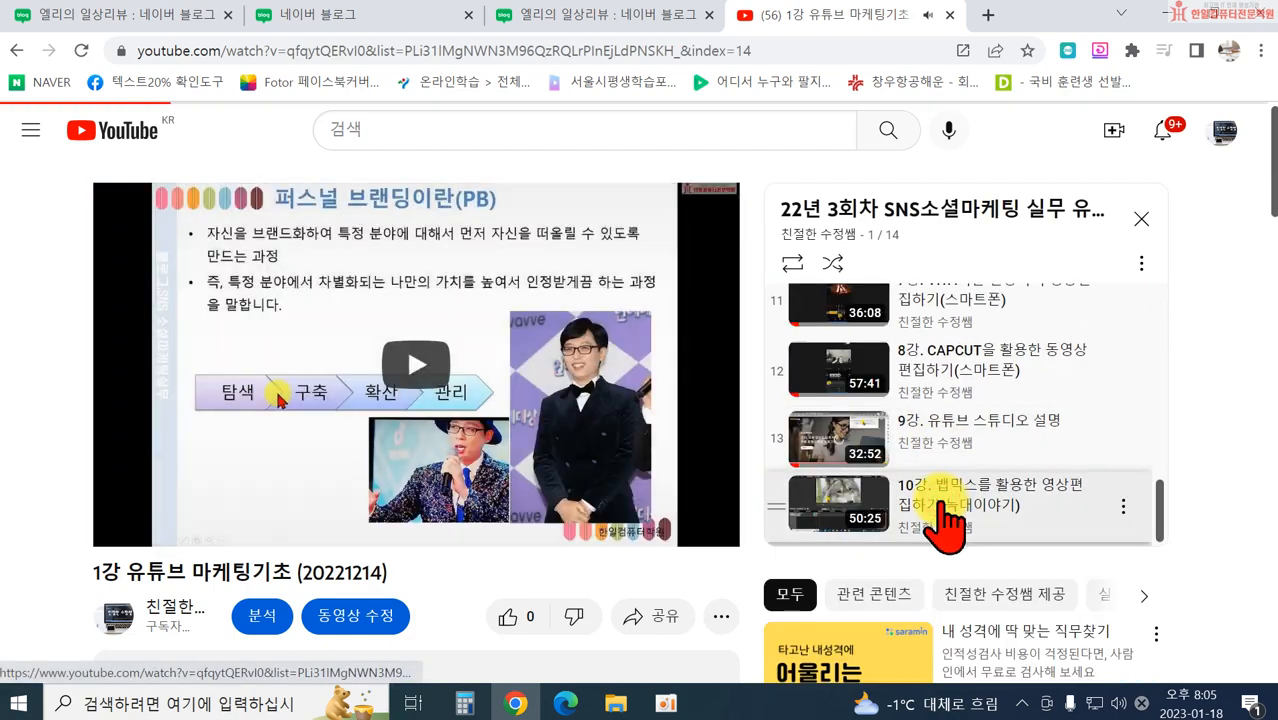
{"action": "left_click", "coordinate": [181, 522]}
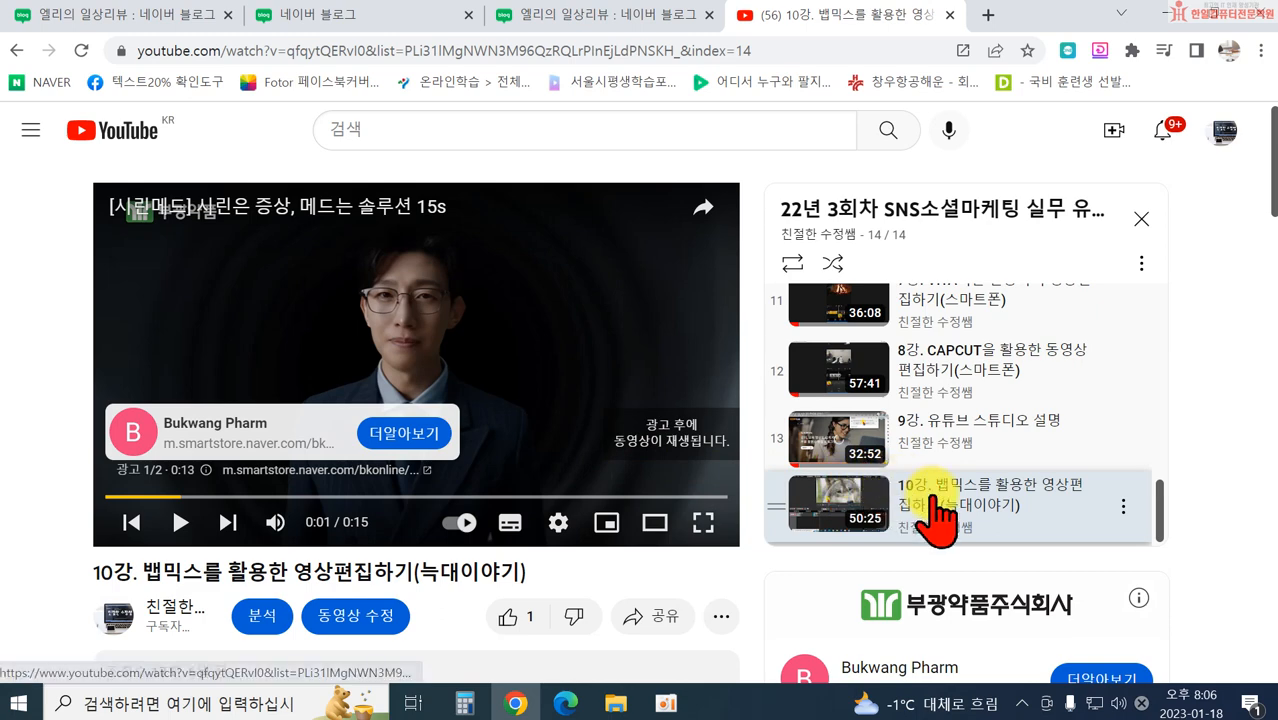
Step: Copy the share link of the 10강 뱁믹스 video and close the sharing dialog
{"action": "left_click", "coordinate": [643, 616]}
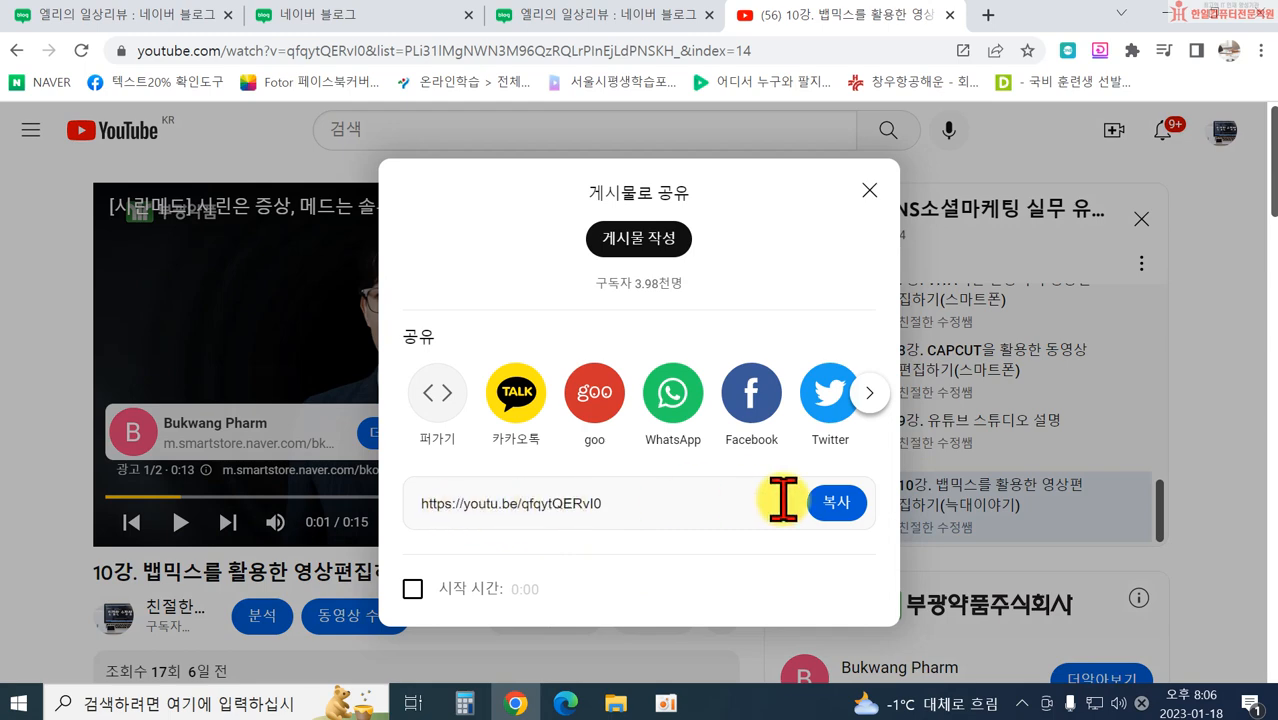
{"action": "left_click", "coordinate": [834, 503]}
{"action": "left_click", "coordinate": [869, 191]}
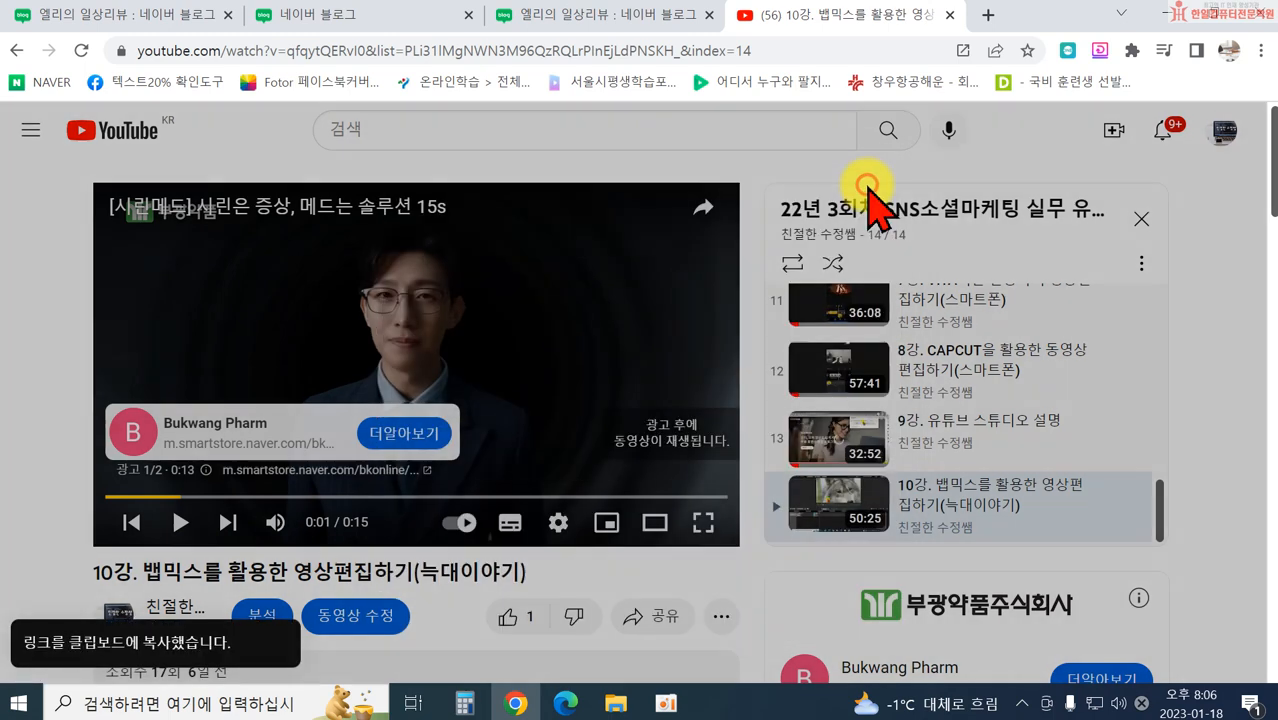
{"action": "left_click", "coordinate": [519, 14]}
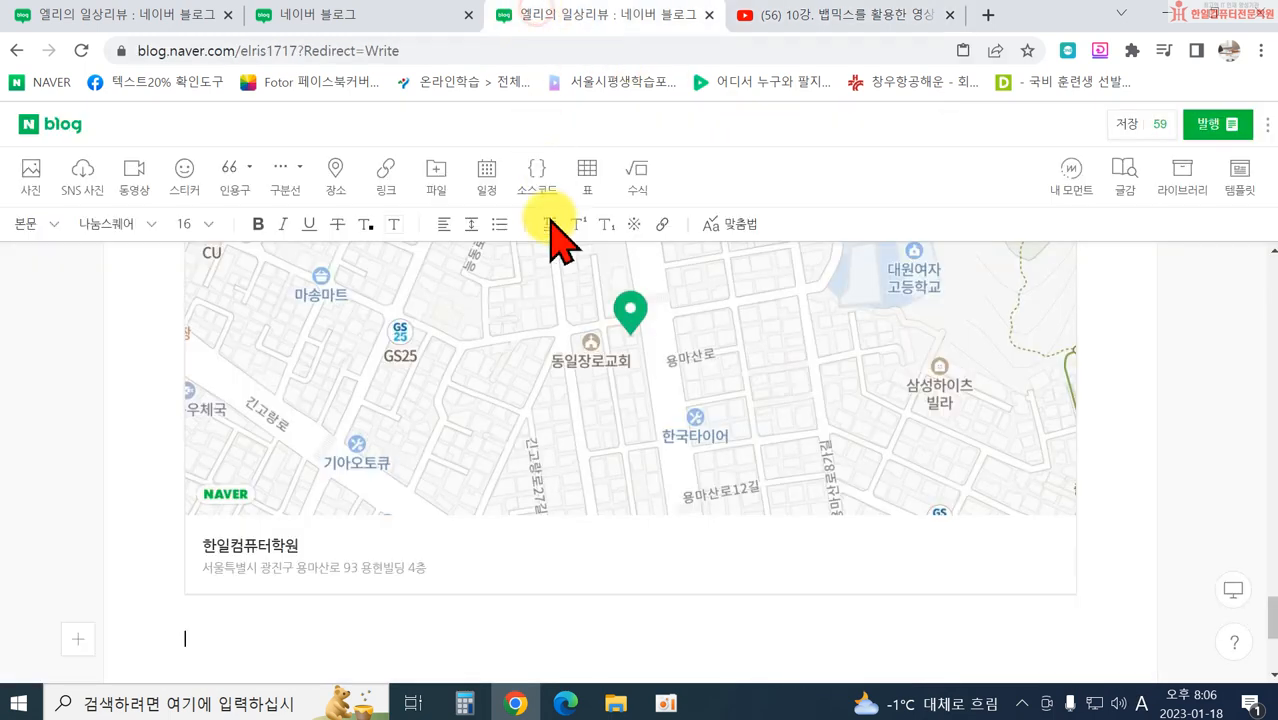
{"action": "left_click", "coordinate": [383, 175]}
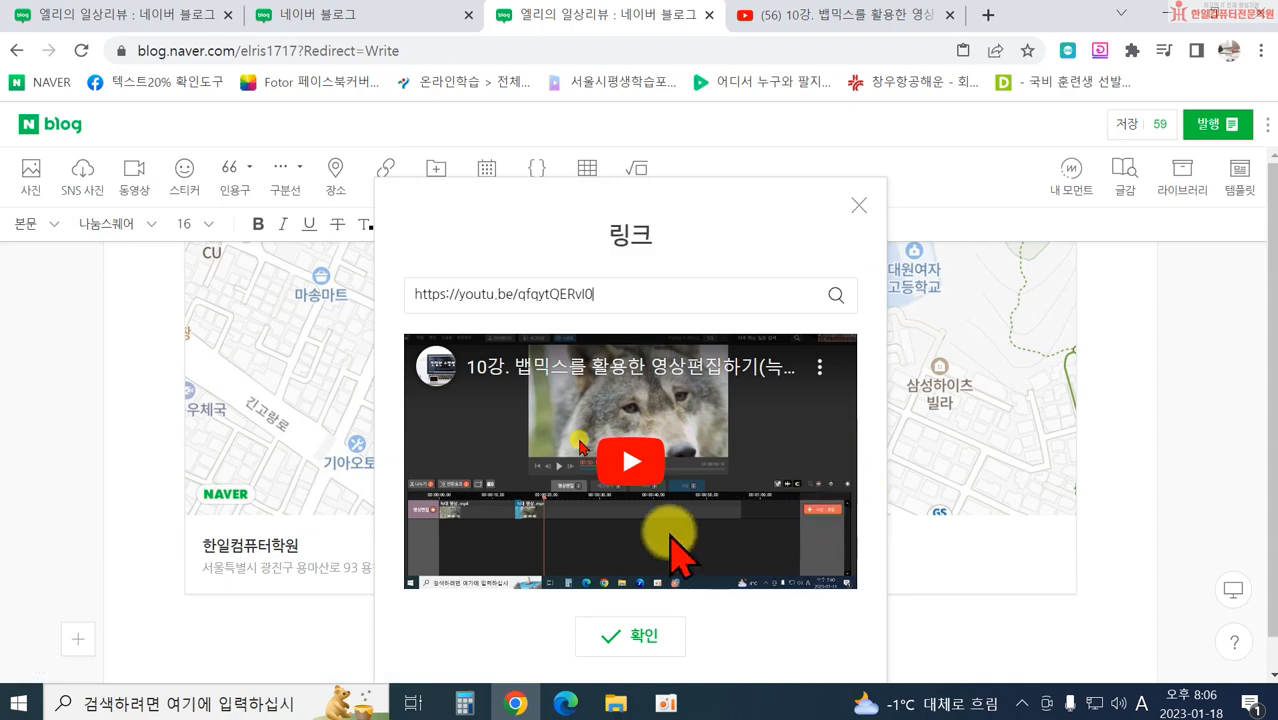
{"action": "left_click", "coordinate": [617, 640]}
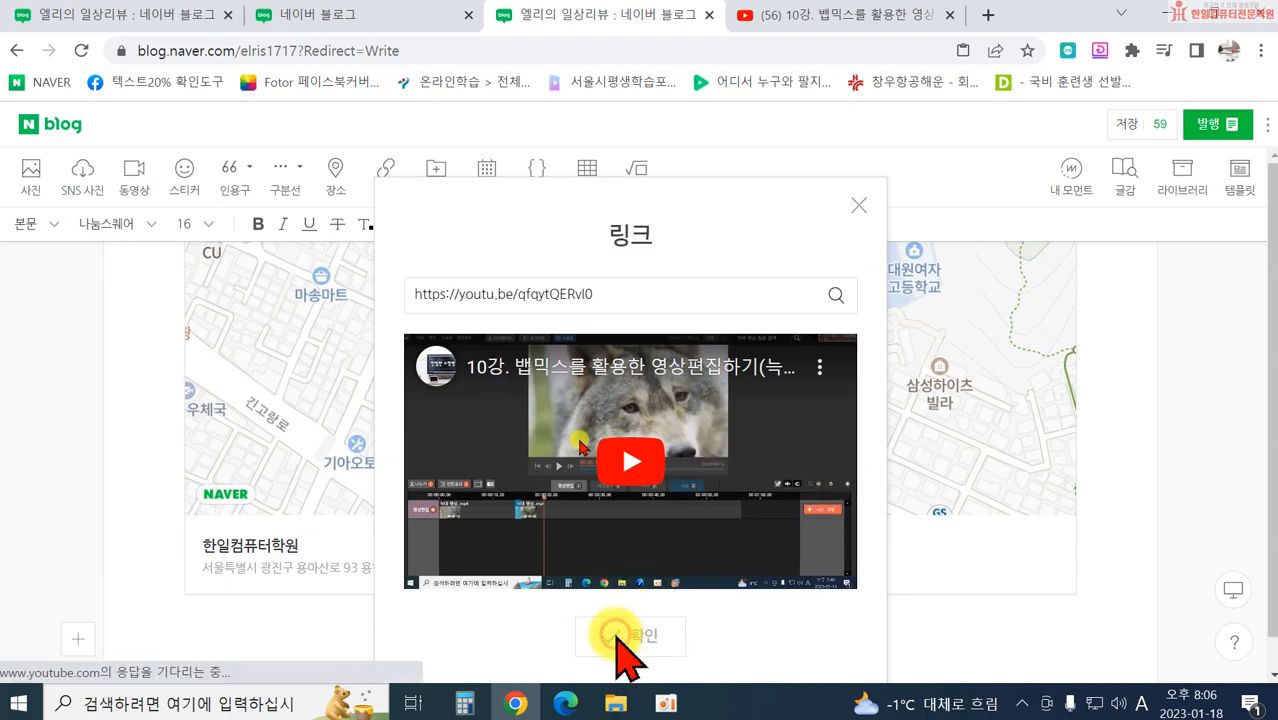
{"action": "scroll", "coordinate": [752, 573], "scroll_direction": "up", "scroll_amount": 6}
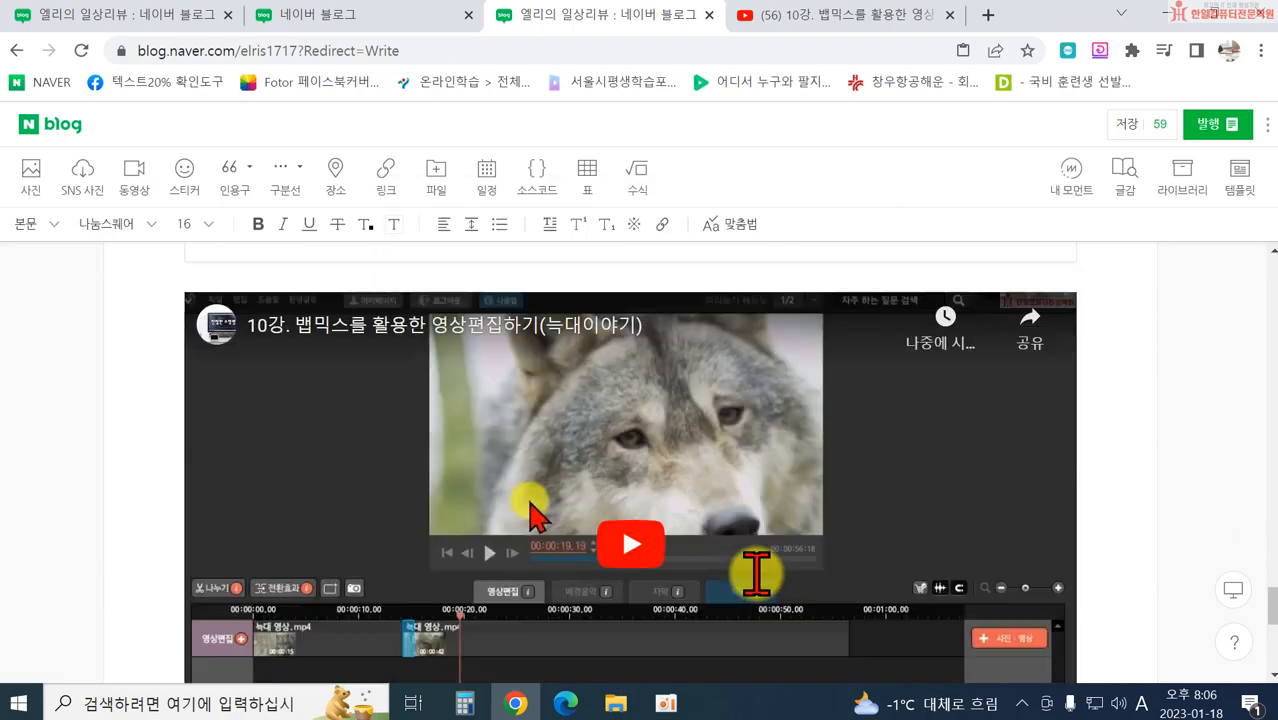
Step: Examine the embedded video's preview and its placement below the 한일컴퓨터학원 map in the post
{"action": "scroll", "coordinate": [590, 405], "scroll_direction": "down", "scroll_amount": 2}
{"action": "scroll", "coordinate": [590, 405], "scroll_direction": "down", "scroll_amount": 3}
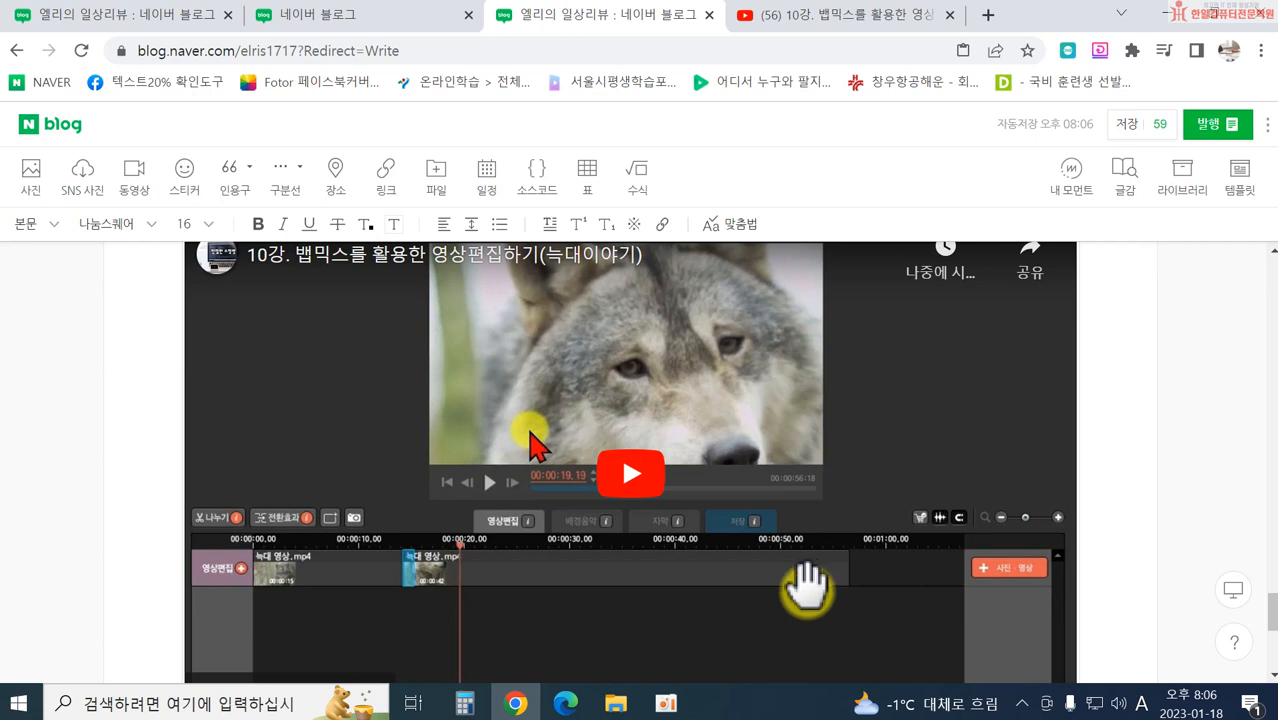
{"action": "scroll", "coordinate": [616, 422], "scroll_direction": "up", "scroll_amount": 2}
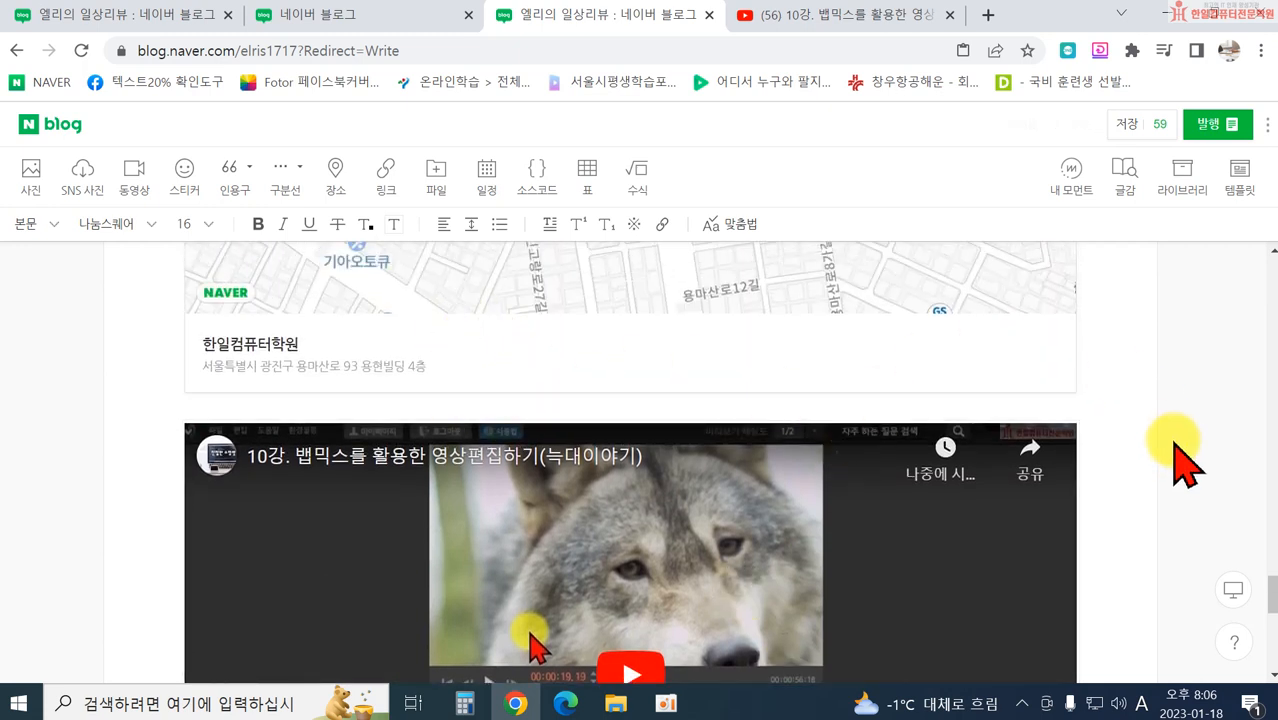
{"action": "scroll", "coordinate": [1190, 470], "scroll_direction": "down", "scroll_amount": 4}
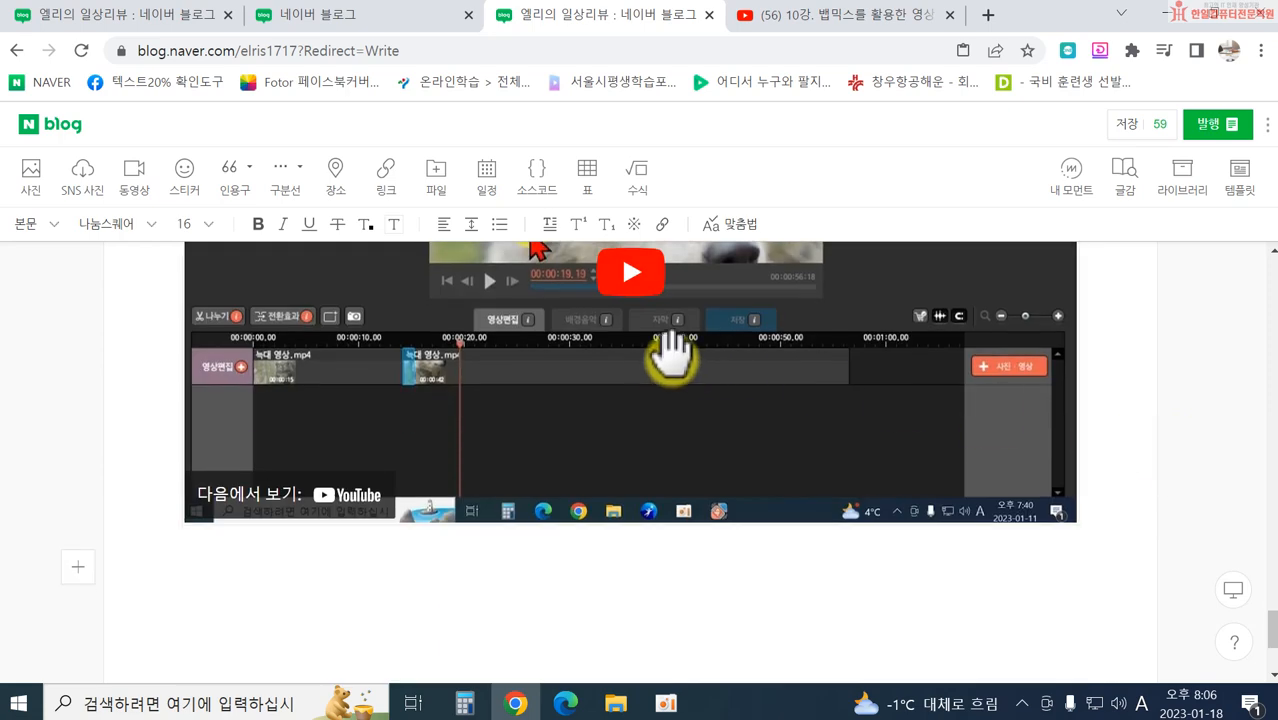
{"action": "scroll", "coordinate": [580, 375], "scroll_direction": "up", "scroll_amount": 2}
{"action": "scroll", "coordinate": [580, 375], "scroll_direction": "up", "scroll_amount": 4}
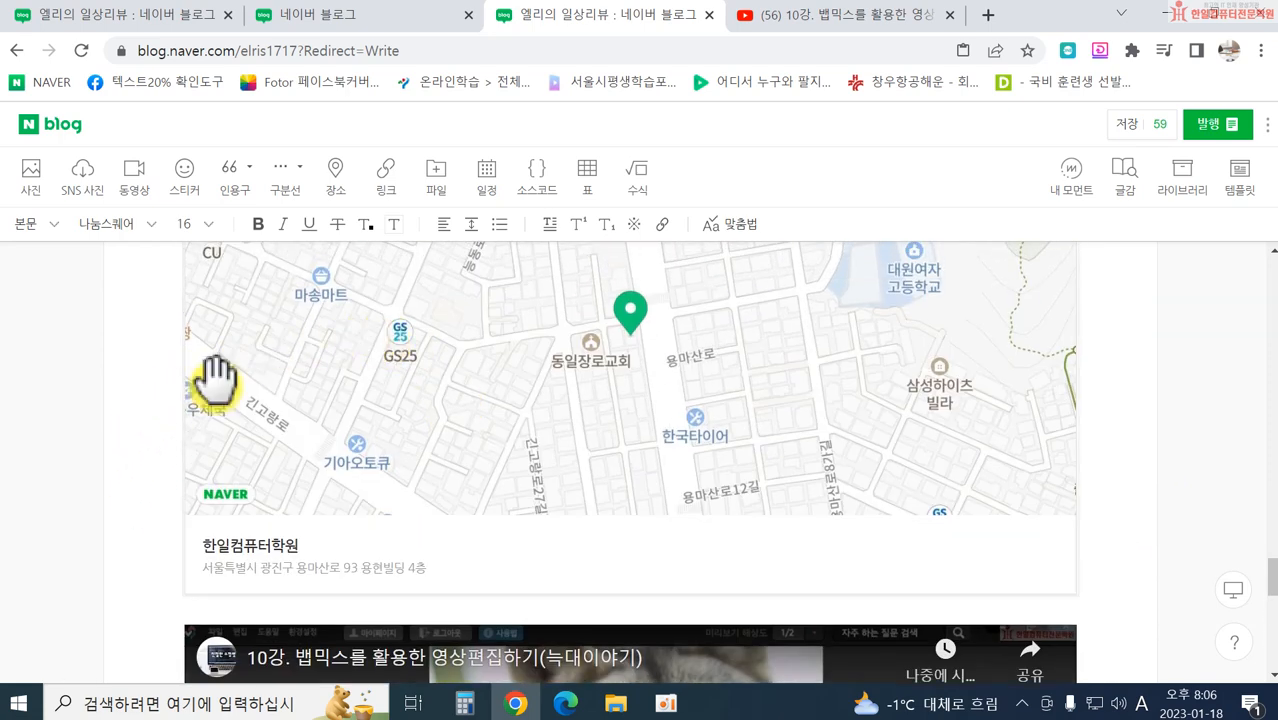
{"action": "scroll", "coordinate": [583, 452], "scroll_direction": "down", "scroll_amount": 3}
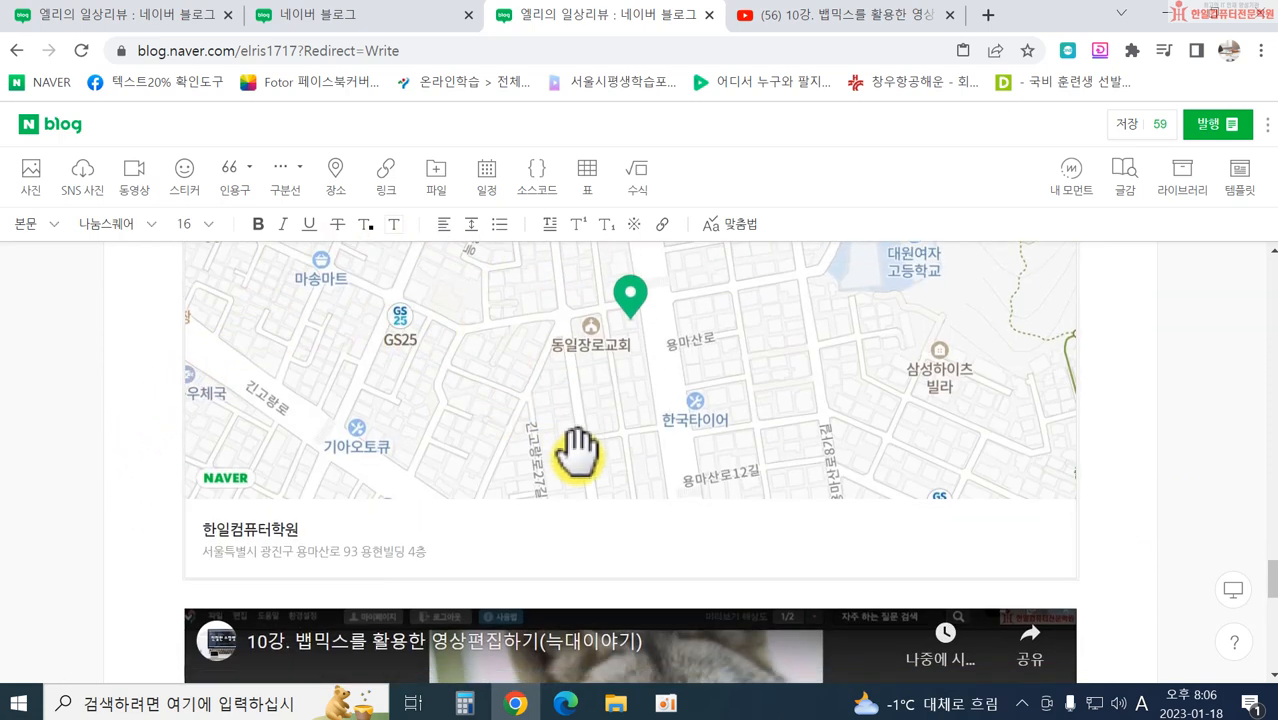
{"action": "scroll", "coordinate": [686, 423], "scroll_direction": "down", "scroll_amount": 2}
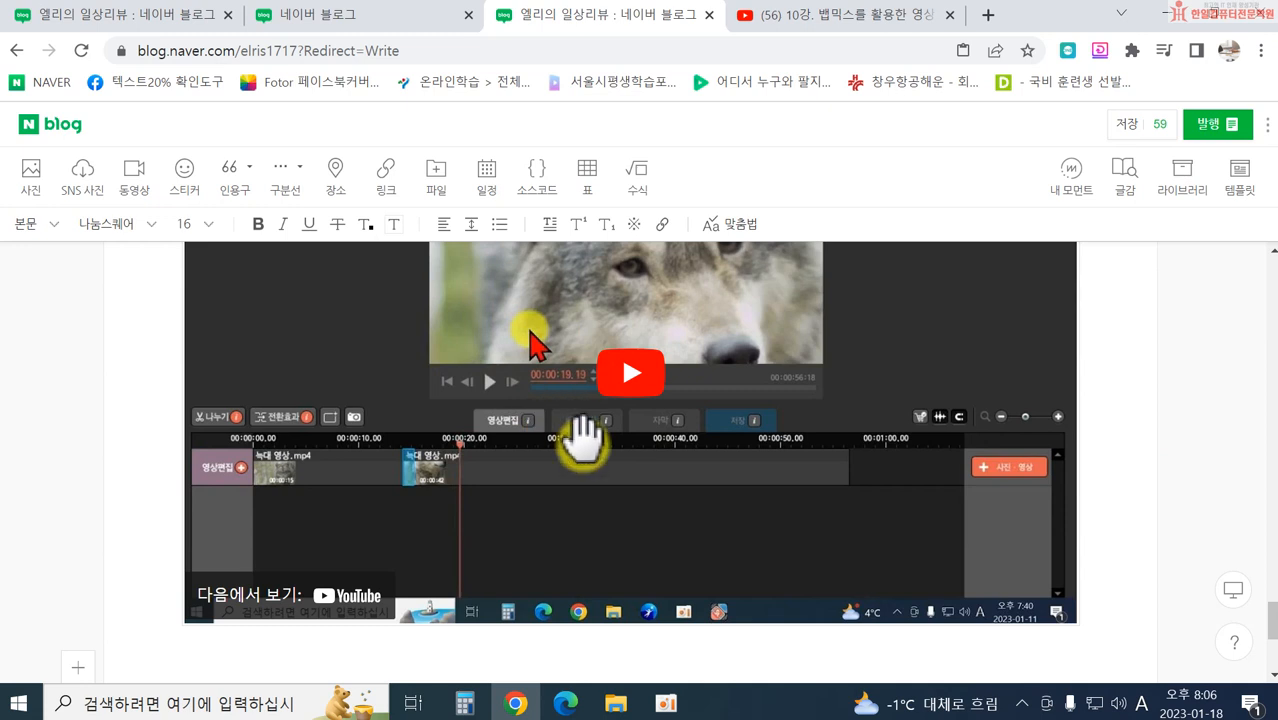
{"action": "scroll", "coordinate": [583, 437], "scroll_direction": "up", "scroll_amount": 1}
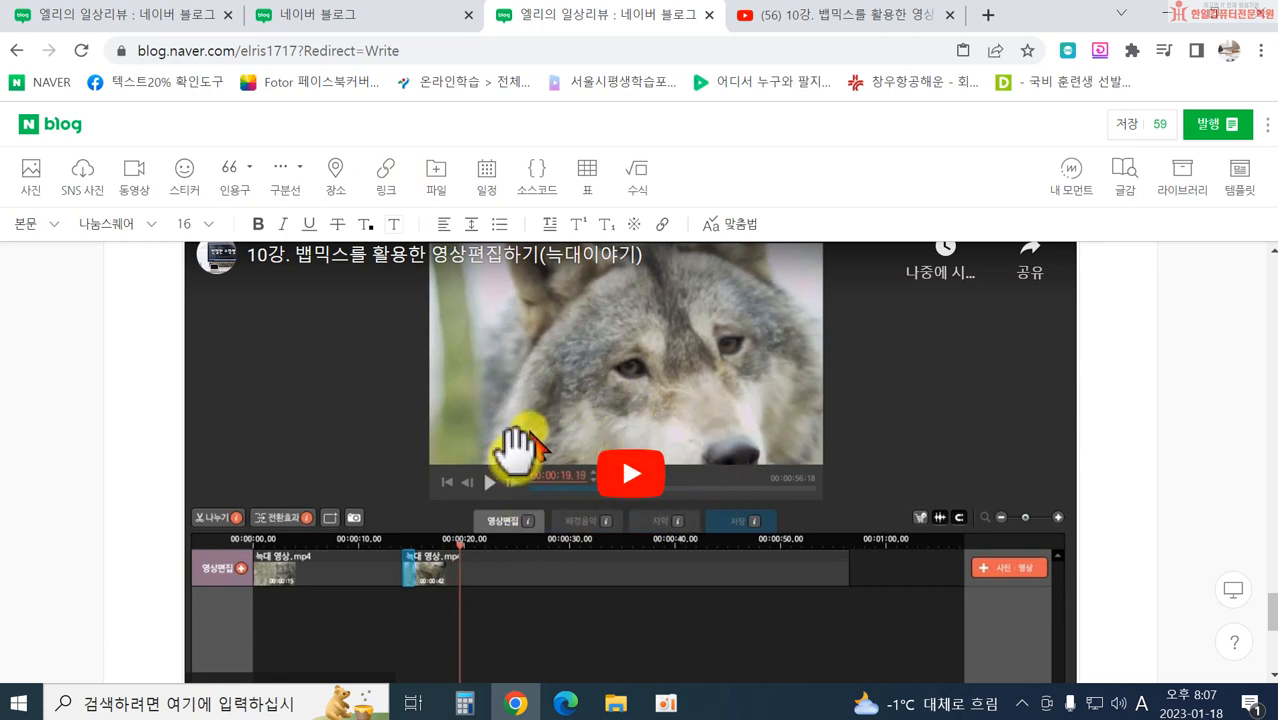
{"action": "scroll", "coordinate": [553, 460], "scroll_direction": "down", "scroll_amount": 1}
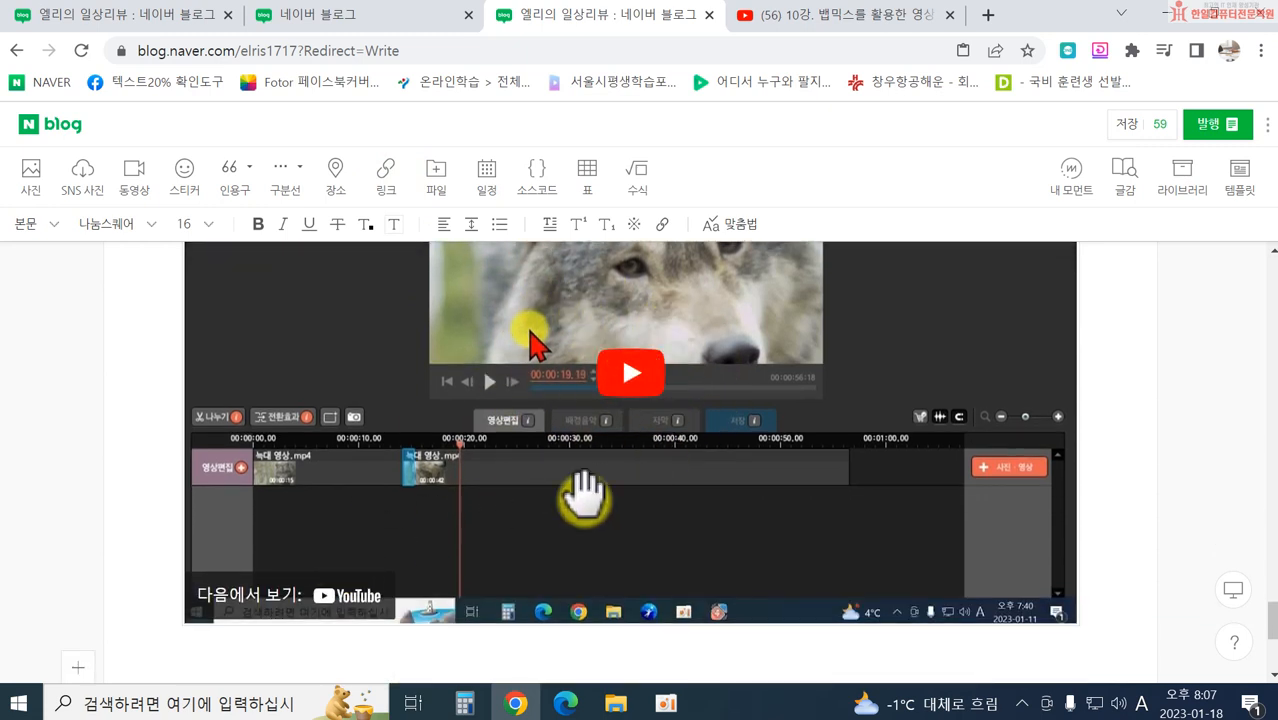
{"action": "scroll", "coordinate": [530, 470], "scroll_direction": "down", "scroll_amount": 2}
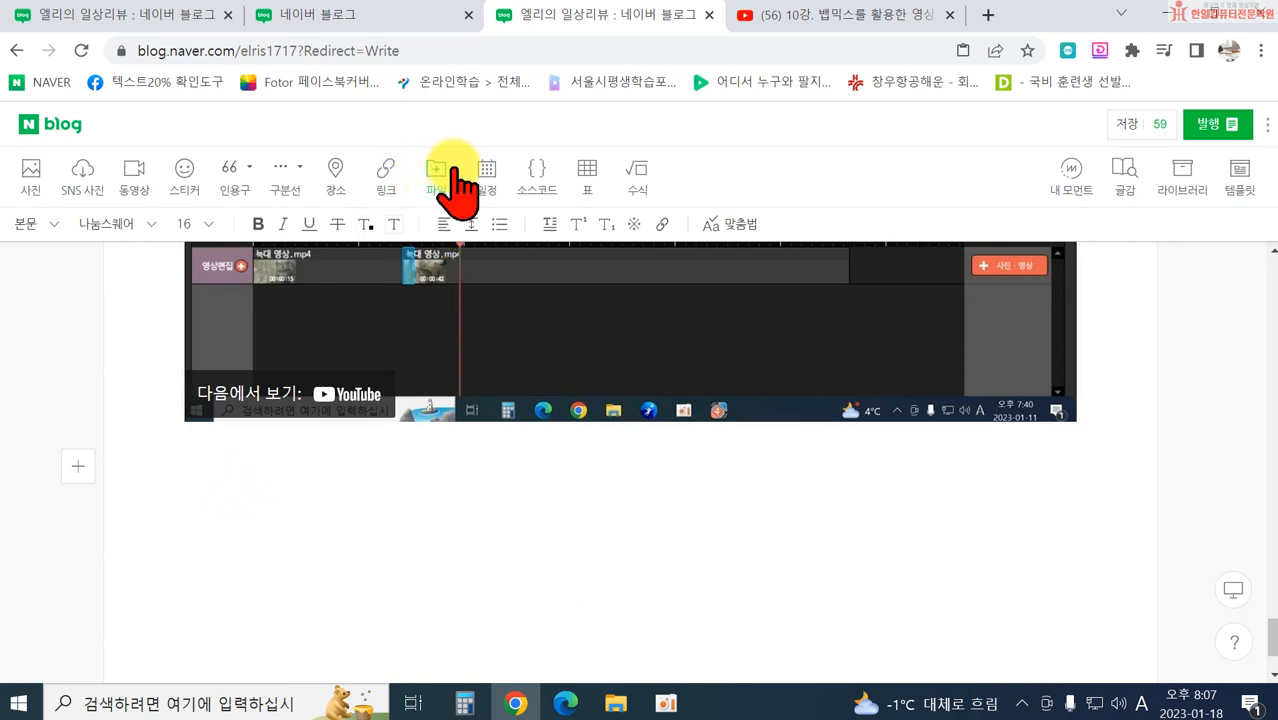
{"action": "left_click", "coordinate": [440, 172]}
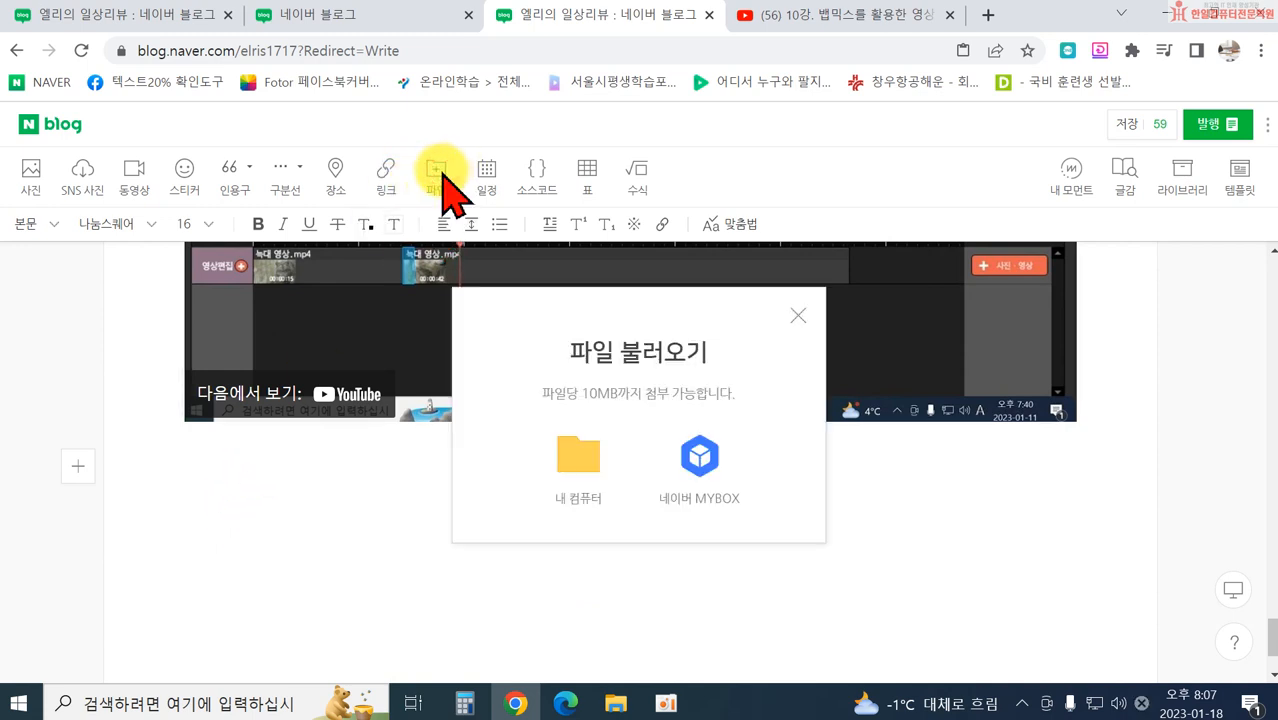
{"action": "left_click", "coordinate": [580, 470]}
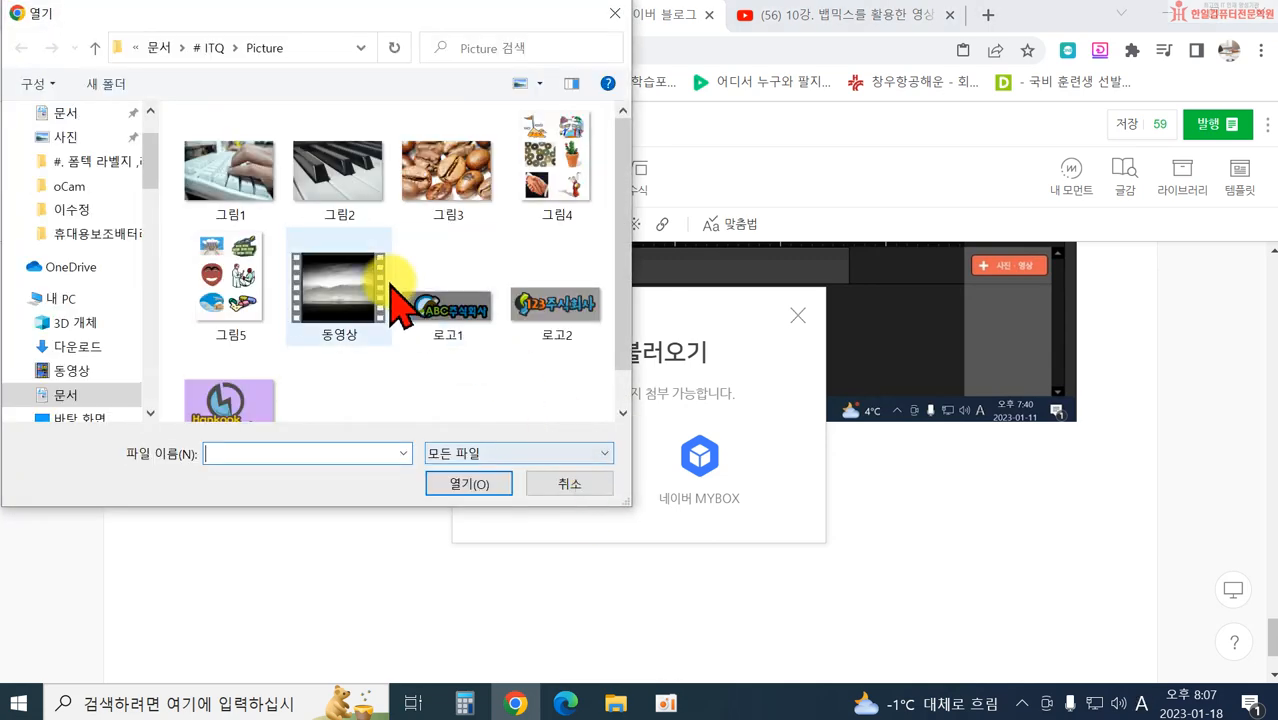
{"action": "left_click", "coordinate": [562, 490]}
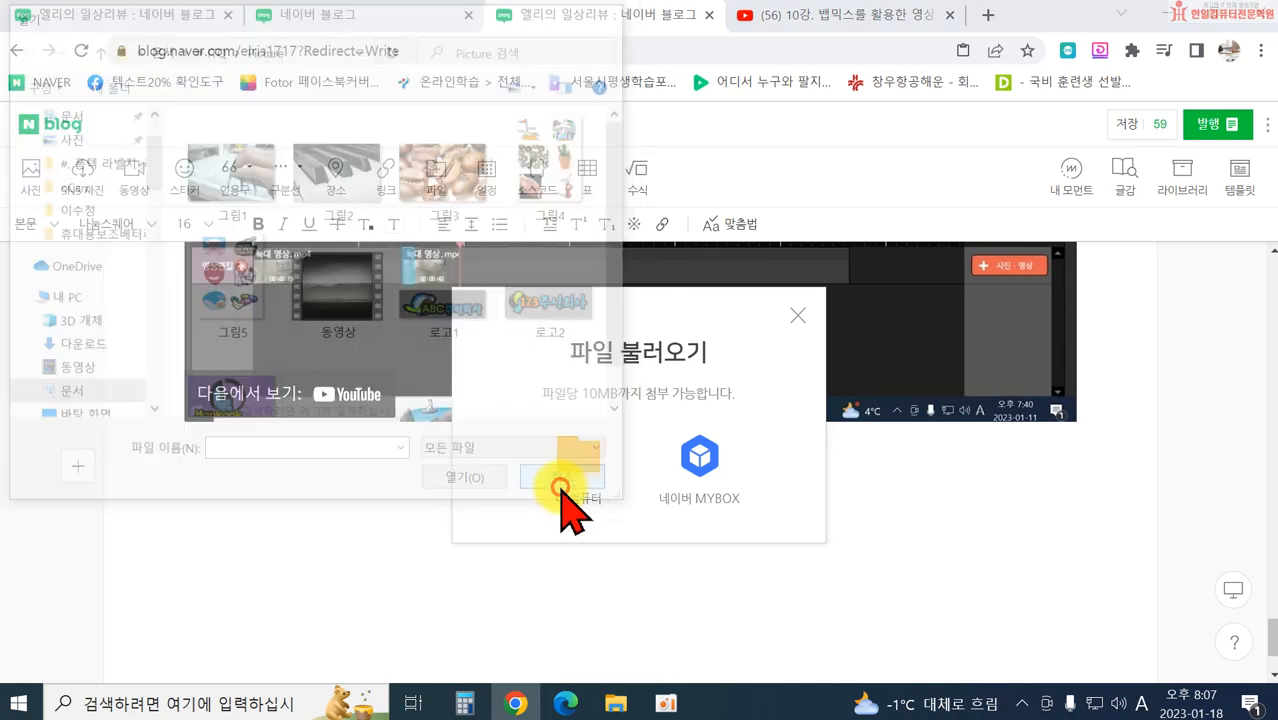
{"action": "left_click", "coordinate": [795, 322]}
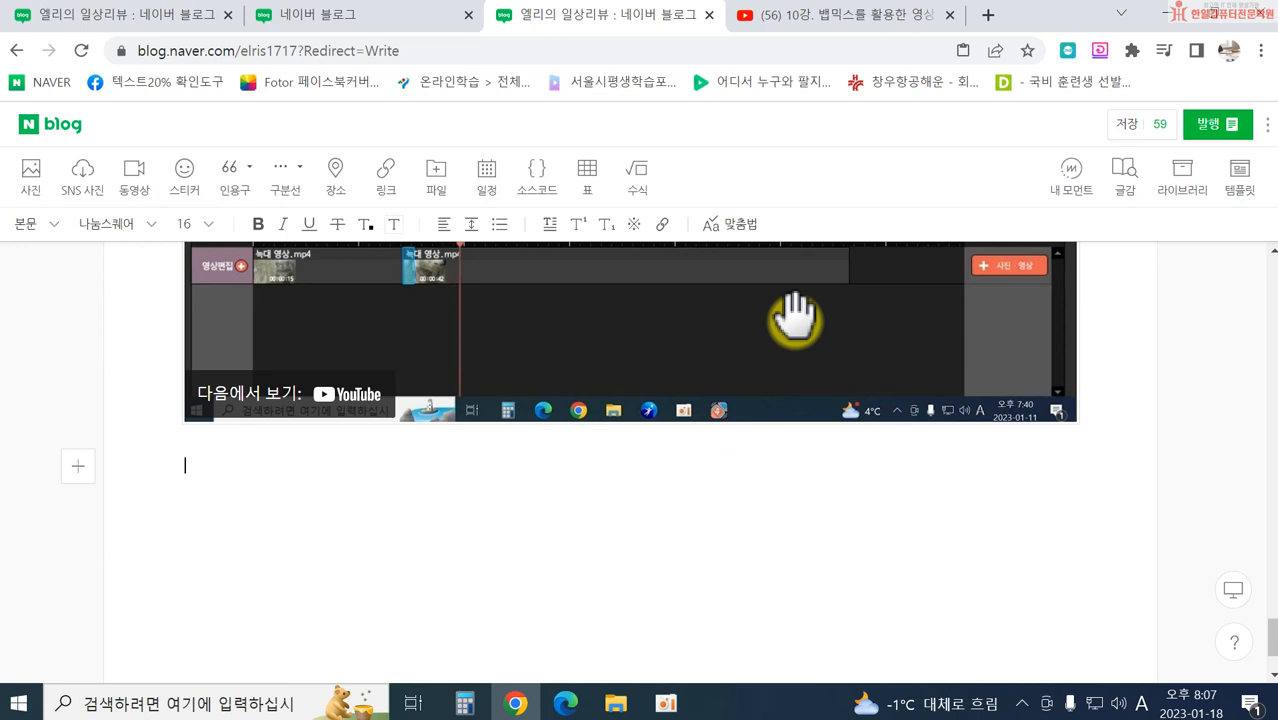
Step: Start attaching a file from the computer and look through the personal folder on the desktop for a suitable one
{"action": "left_click", "coordinate": [438, 180]}
{"action": "left_click", "coordinate": [580, 458]}
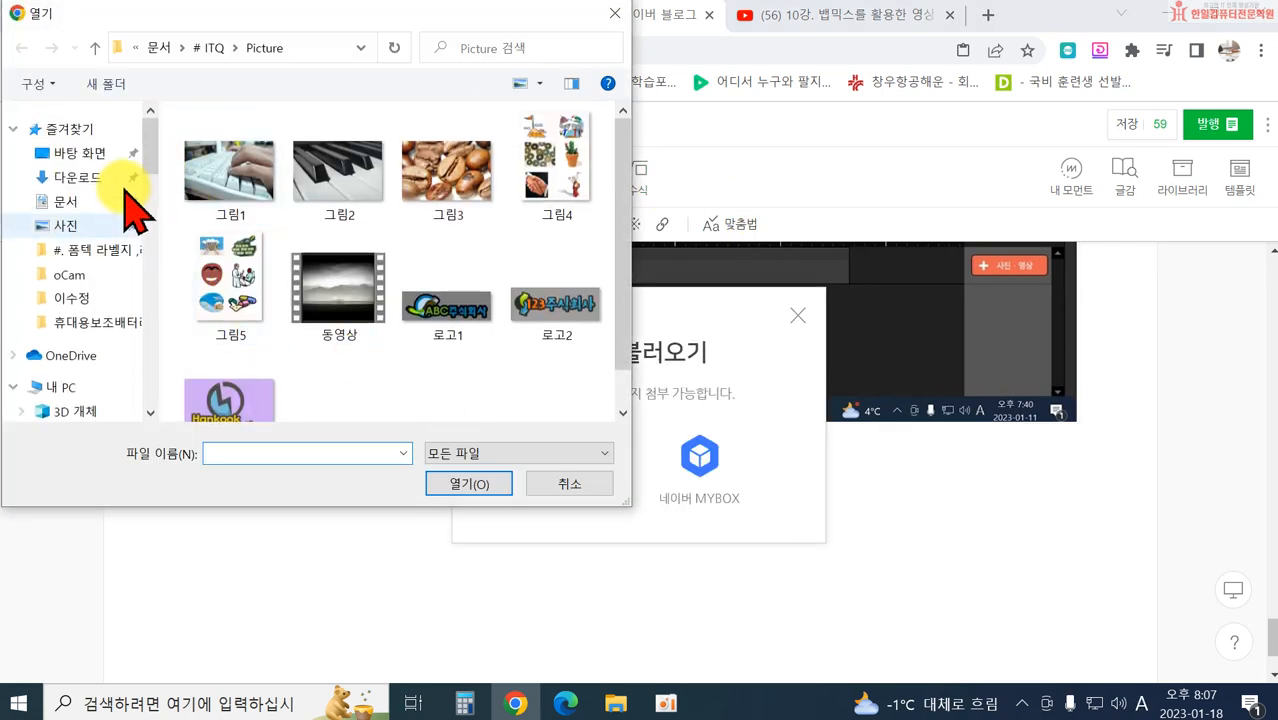
{"action": "left_click", "coordinate": [52, 297]}
{"action": "scroll", "coordinate": [495, 272], "scroll_direction": "down", "scroll_amount": 15}
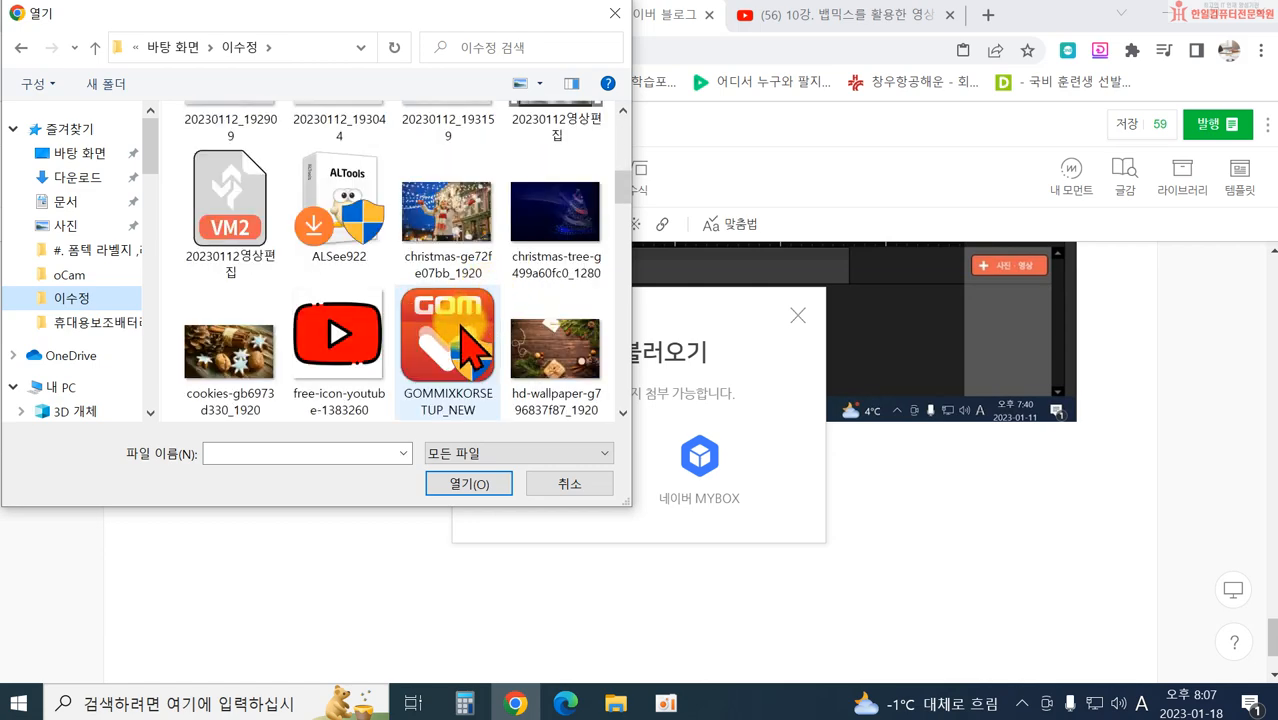
{"action": "scroll", "coordinate": [465, 355], "scroll_direction": "down", "scroll_amount": 5}
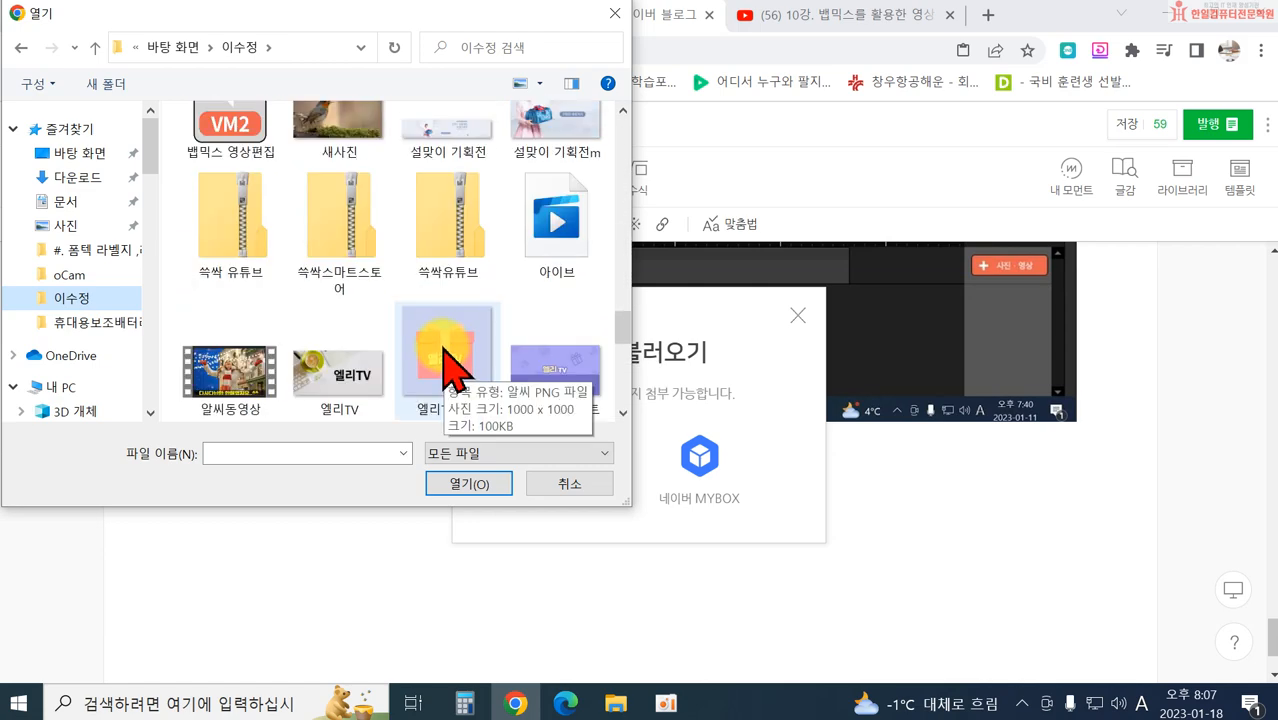
{"action": "scroll", "coordinate": [443, 350], "scroll_direction": "down", "scroll_amount": 5}
{"action": "scroll", "coordinate": [495, 335], "scroll_direction": "up", "scroll_amount": 3}
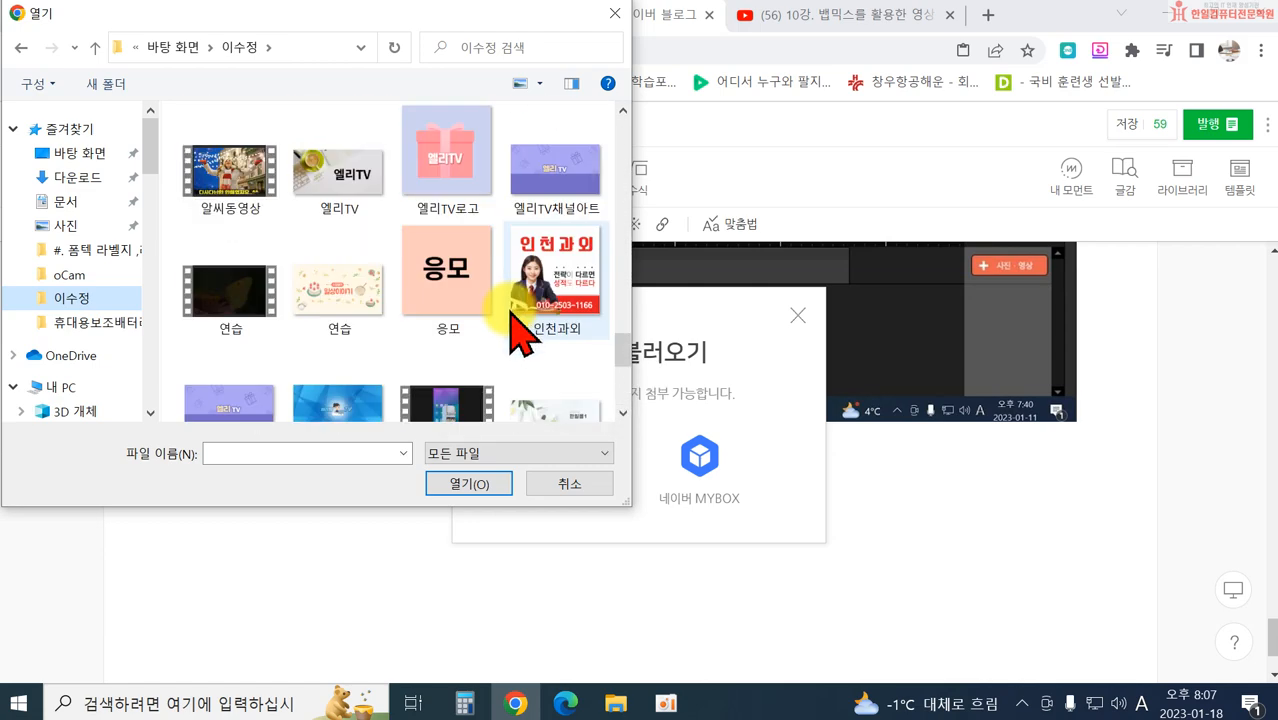
{"action": "scroll", "coordinate": [456, 350], "scroll_direction": "up", "scroll_amount": 3}
{"action": "scroll", "coordinate": [385, 360], "scroll_direction": "up", "scroll_amount": 3}
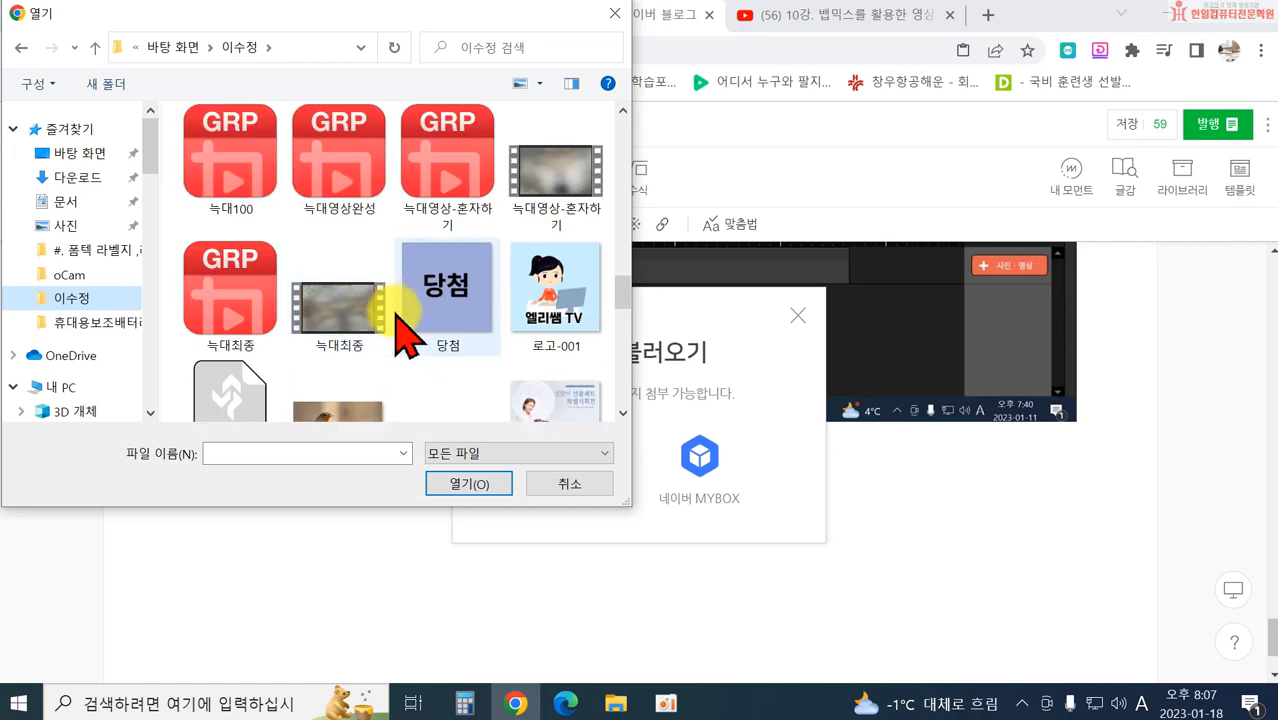
{"action": "scroll", "coordinate": [479, 365], "scroll_direction": "down", "scroll_amount": 3}
{"action": "scroll", "coordinate": [305, 370], "scroll_direction": "down", "scroll_amount": 4}
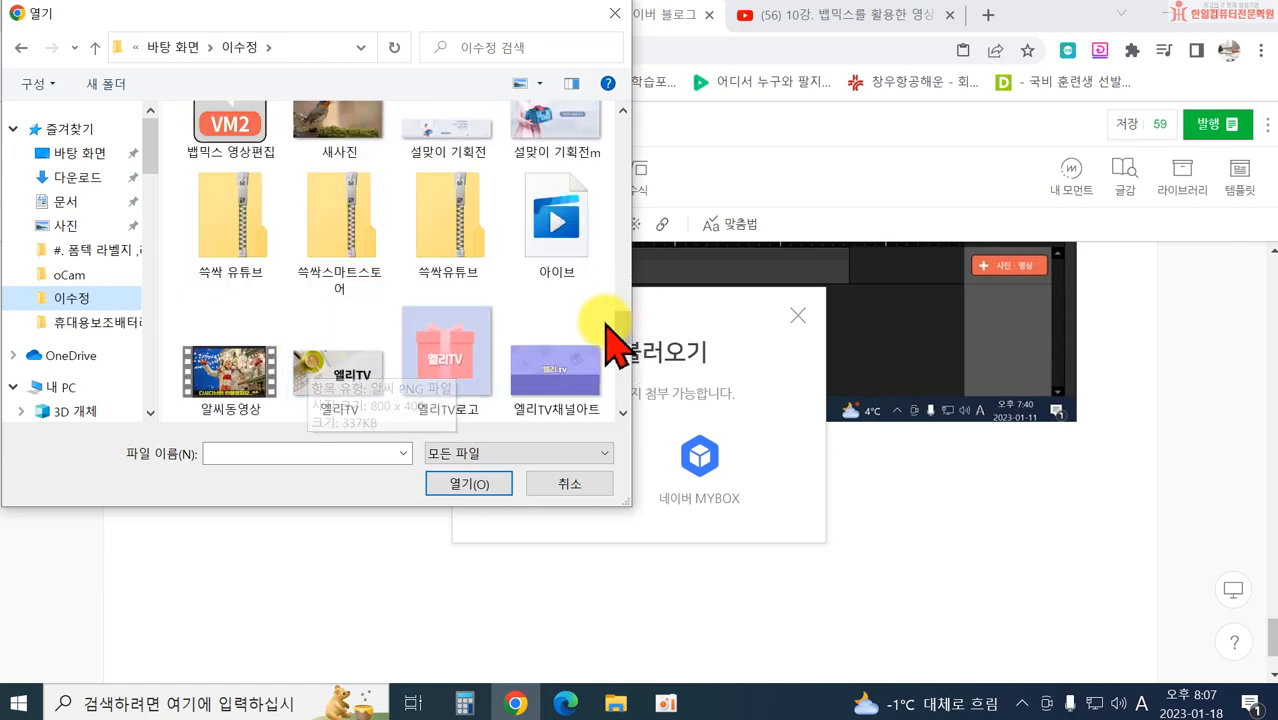
Step: Attach the file 직업훈련수강생 선발 체점표.hwp from the 문서 folder to the post
{"action": "left_click", "coordinate": [62, 201]}
{"action": "scroll", "coordinate": [383, 285], "scroll_direction": "down", "scroll_amount": 4}
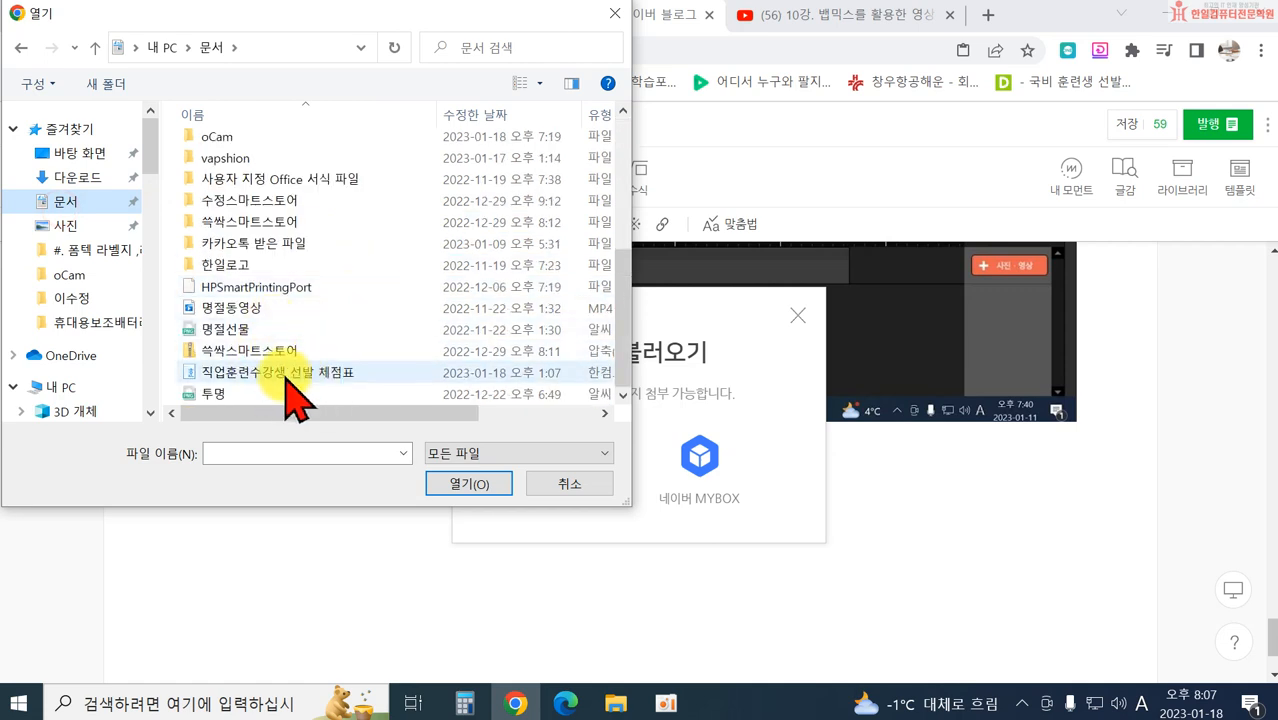
{"action": "left_click", "coordinate": [252, 376]}
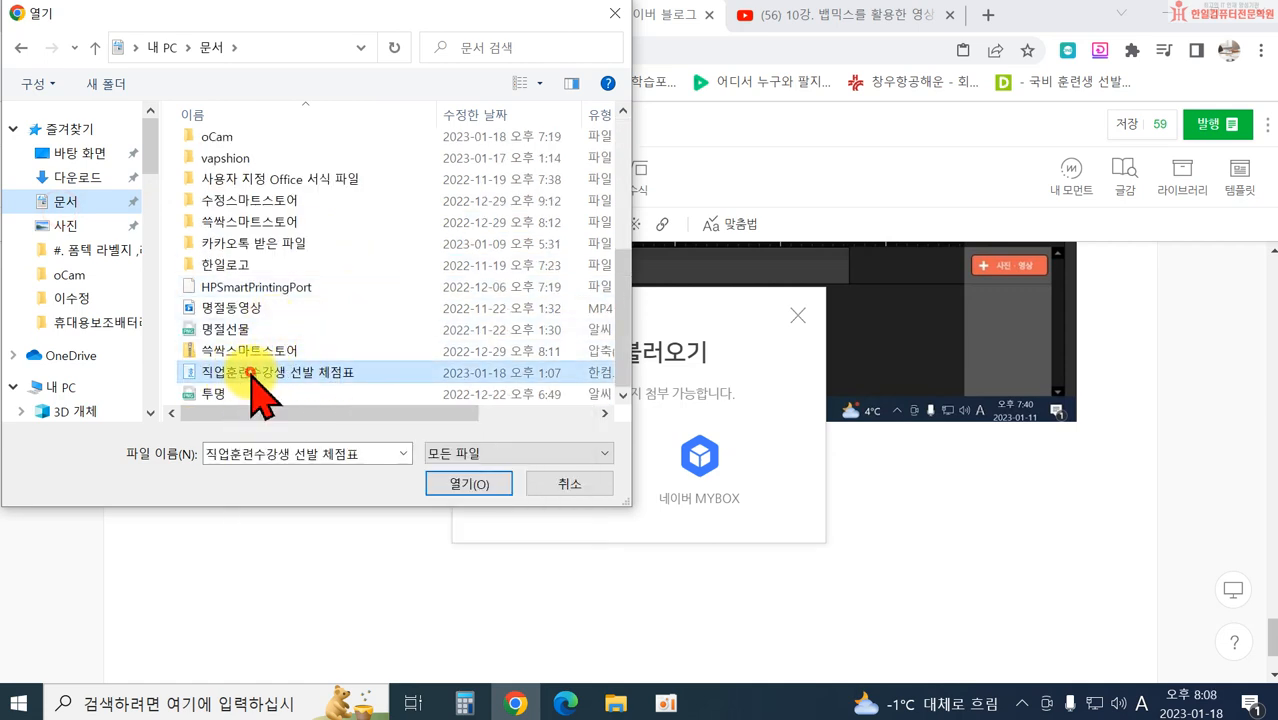
{"action": "left_click", "coordinate": [468, 483]}
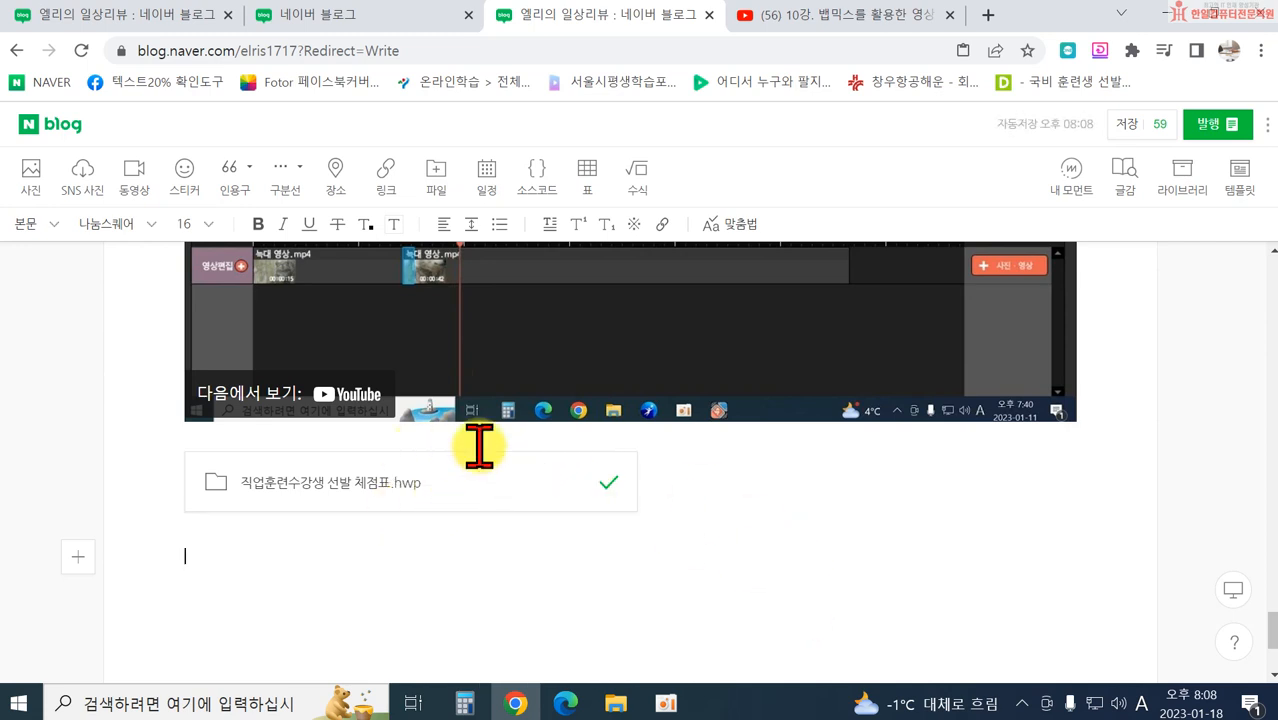
Step: Examine the fields of the schedule registration form and close it without adding a schedule
{"action": "left_click", "coordinate": [487, 193]}
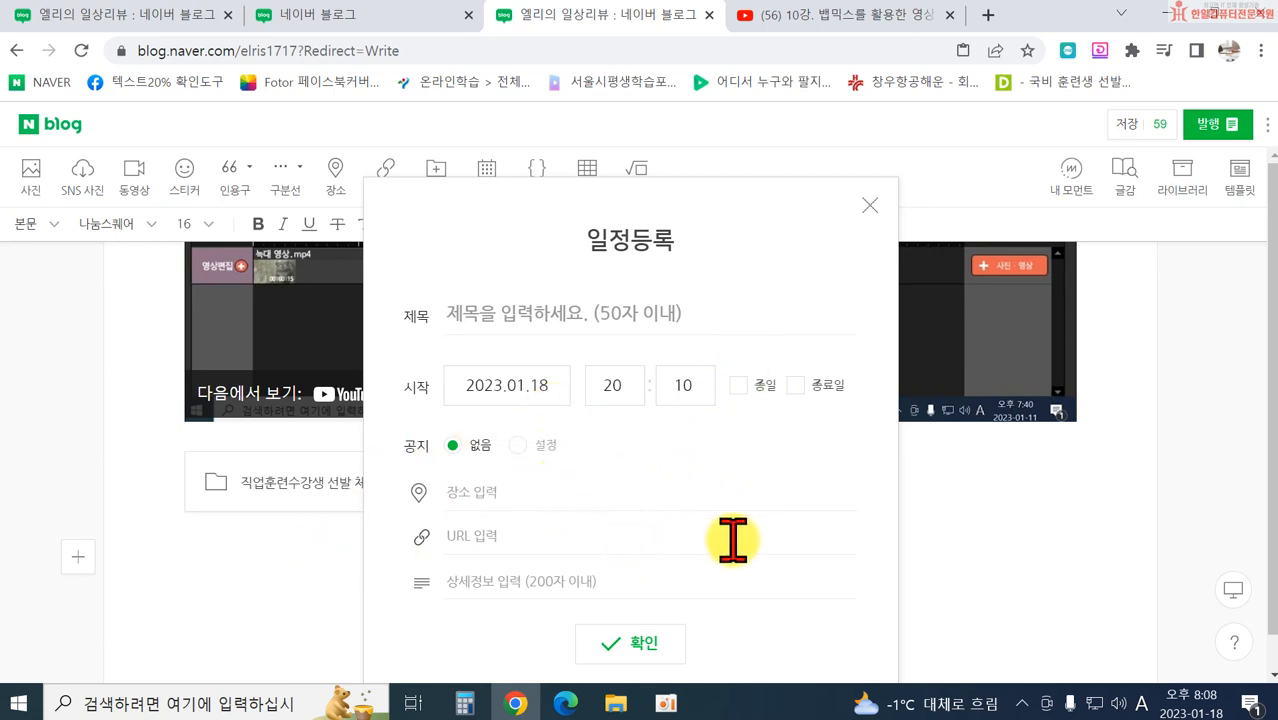
{"action": "left_click", "coordinate": [869, 205]}
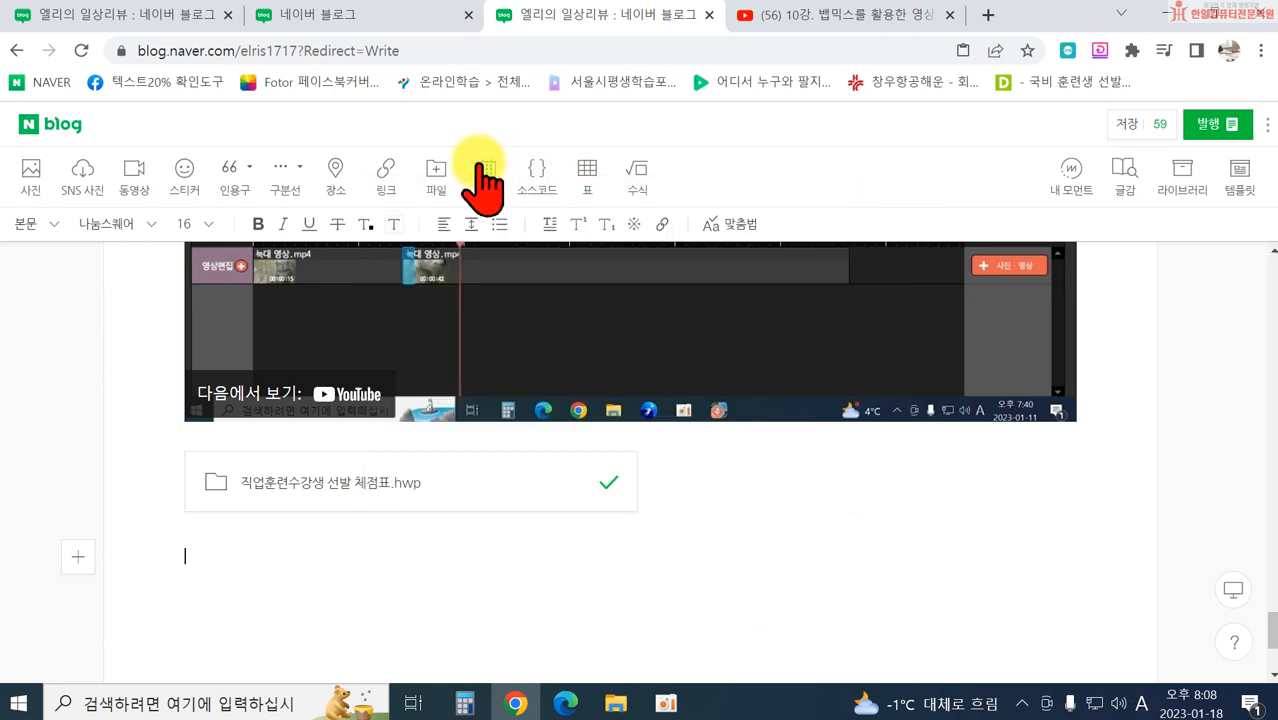
Step: Insert a source code block below the attached file and write the opening html tag and a head section with the title 연습중
{"action": "left_click", "coordinate": [540, 178]}
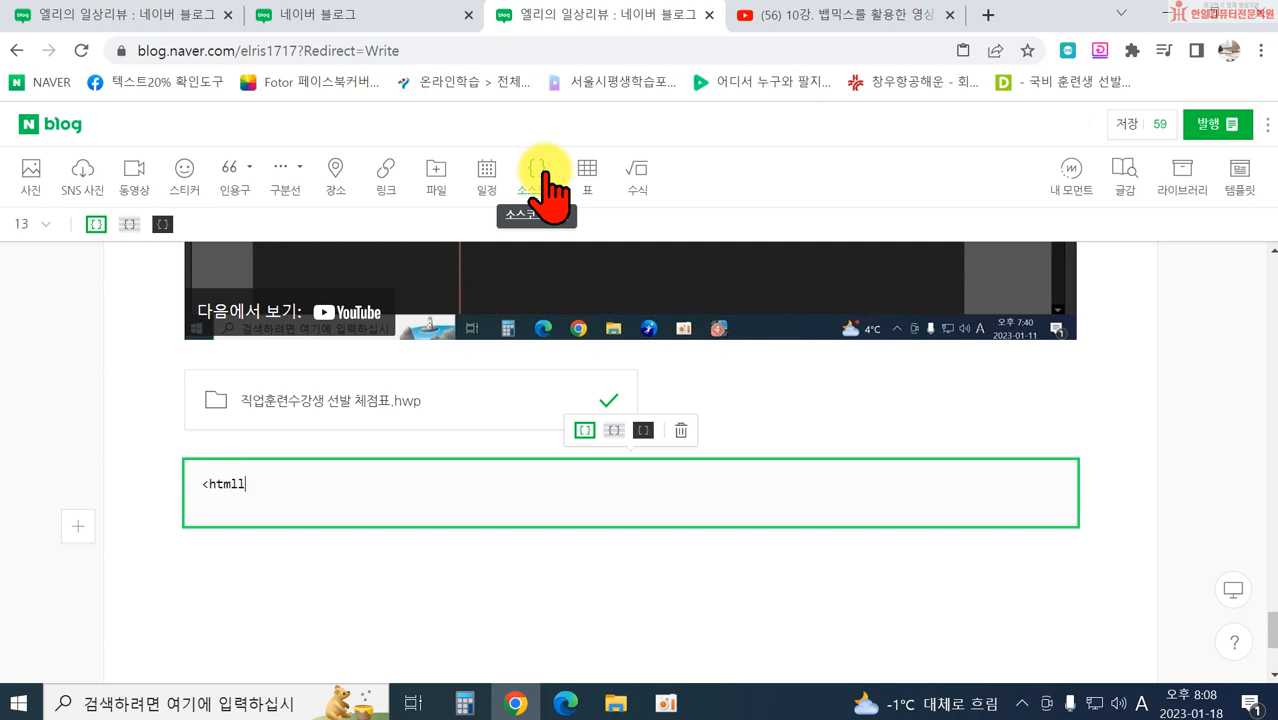
{"action": "type", "text": ">"}
{"action": "key", "text": "Return"}
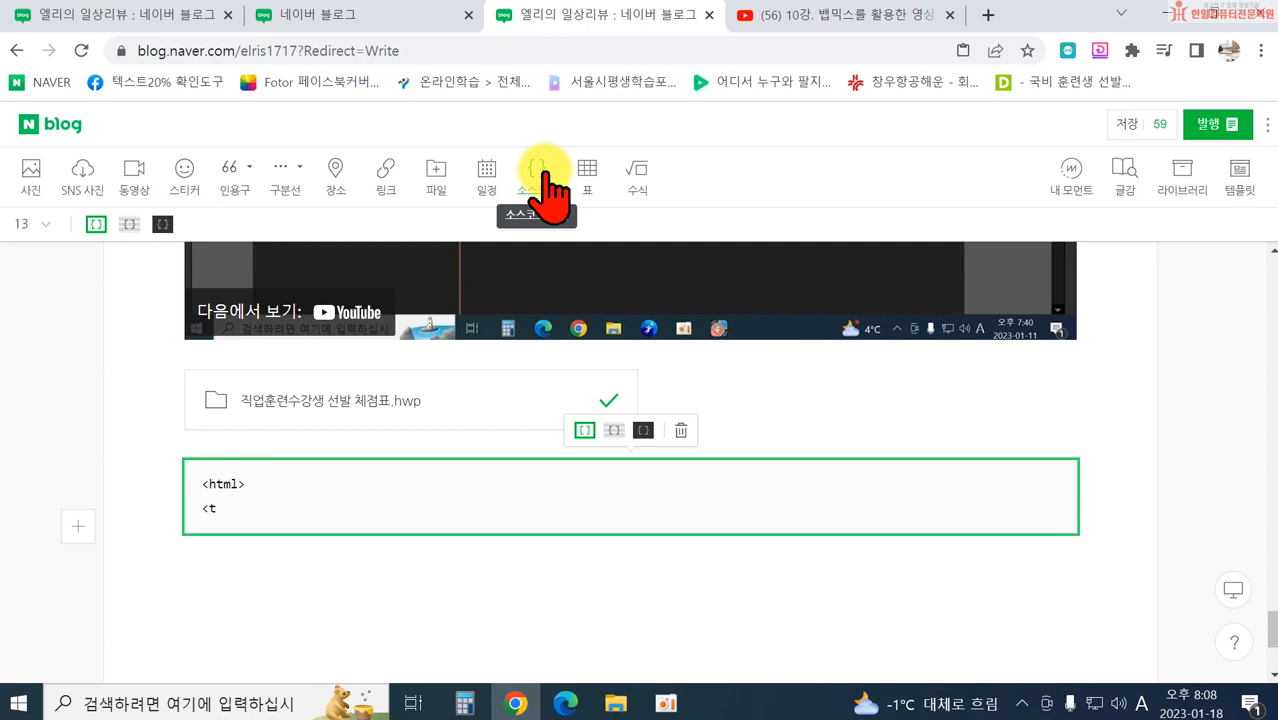
{"action": "type", "text": "<head>"}
{"action": "key", "text": "Return"}
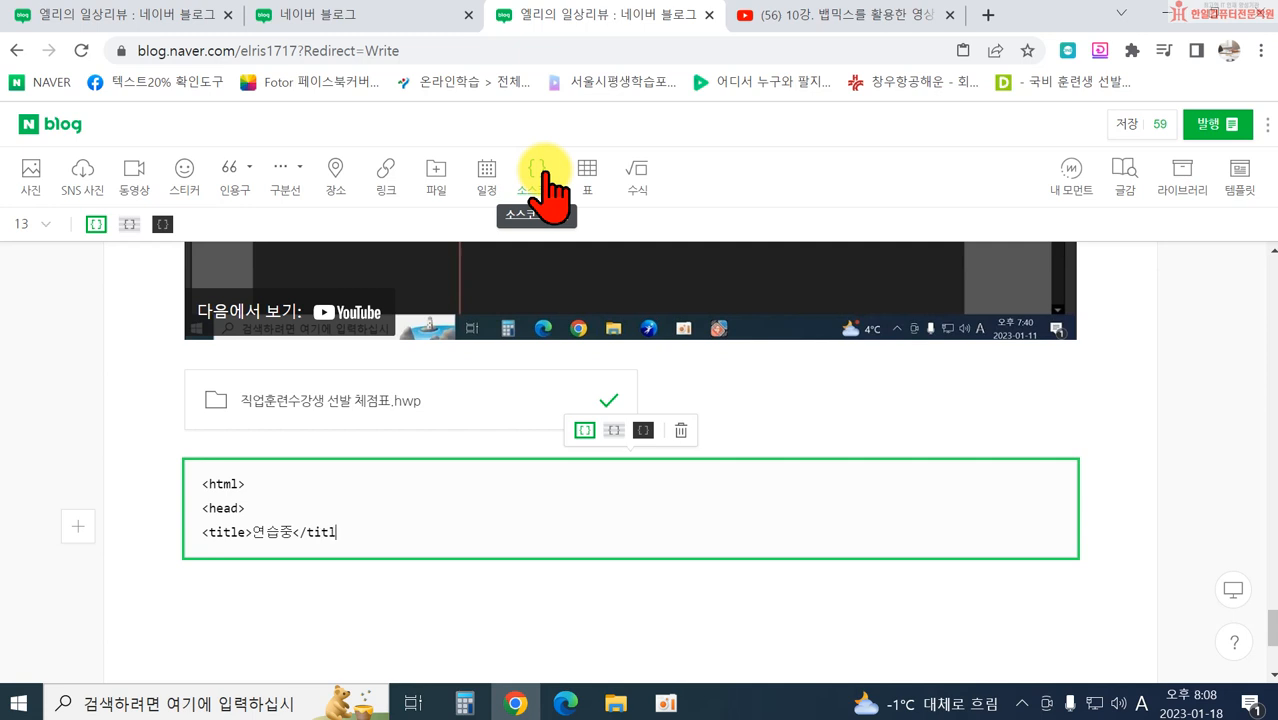
{"action": "key", "text": "Return"}
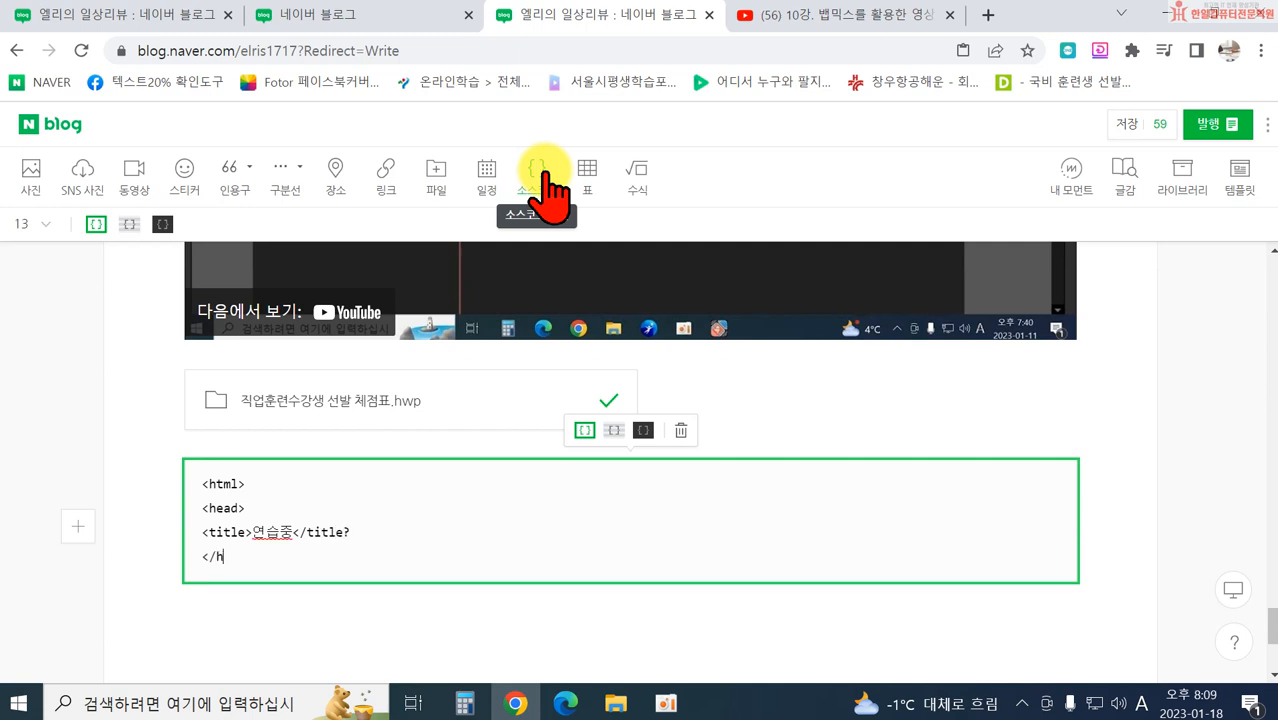
{"action": "key", "text": "Return"}
Step: Add a body section containing 연습중입니다. to the source code and end it with the closing html tag
{"action": "type", "text": "<bod"}
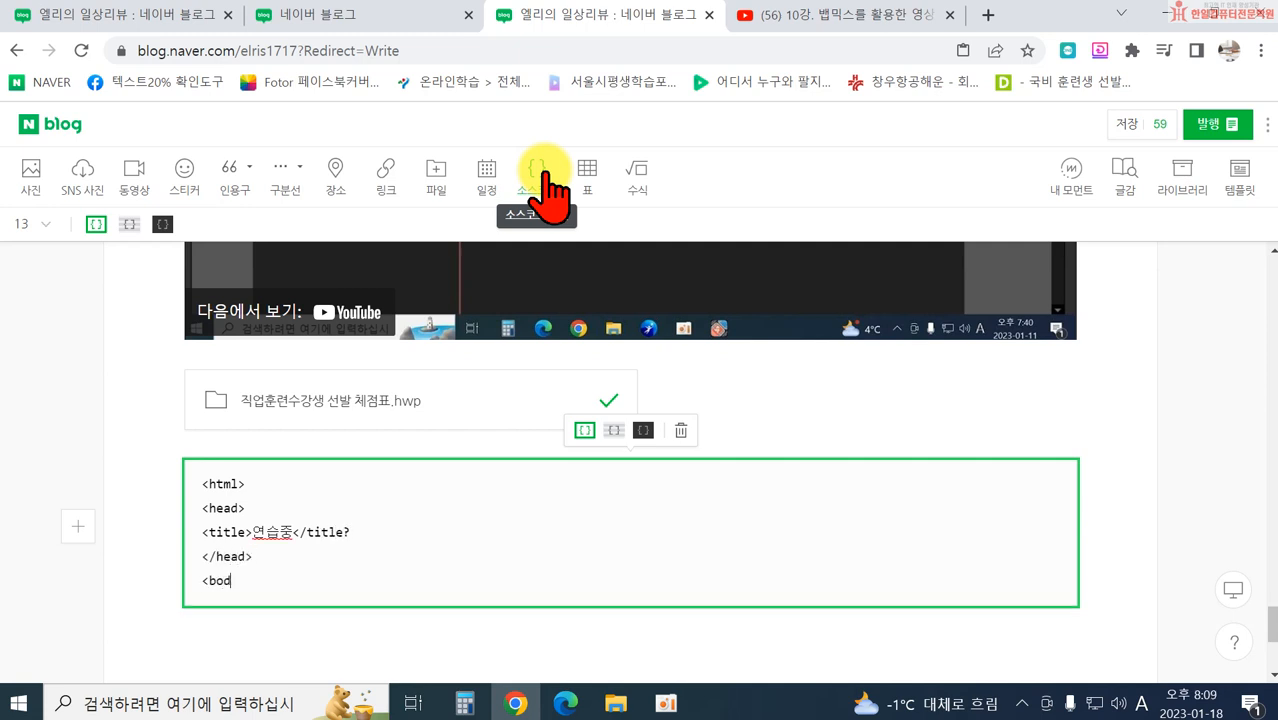
{"action": "type", "text": "y>"}
{"action": "key", "text": "Return"}
{"action": "key", "text": "Hangul"}
{"action": "type", "text": "이"}
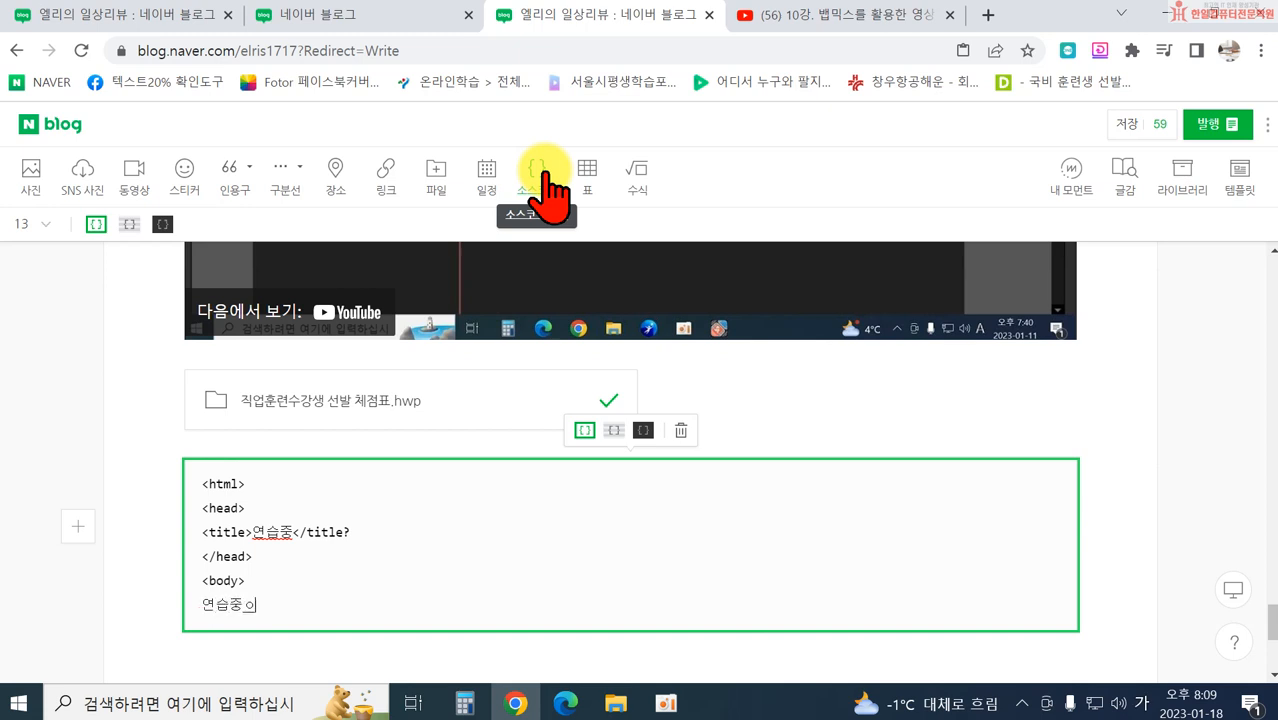
{"action": "type", "text": "습중입니다."}
{"action": "key", "text": "Return"}
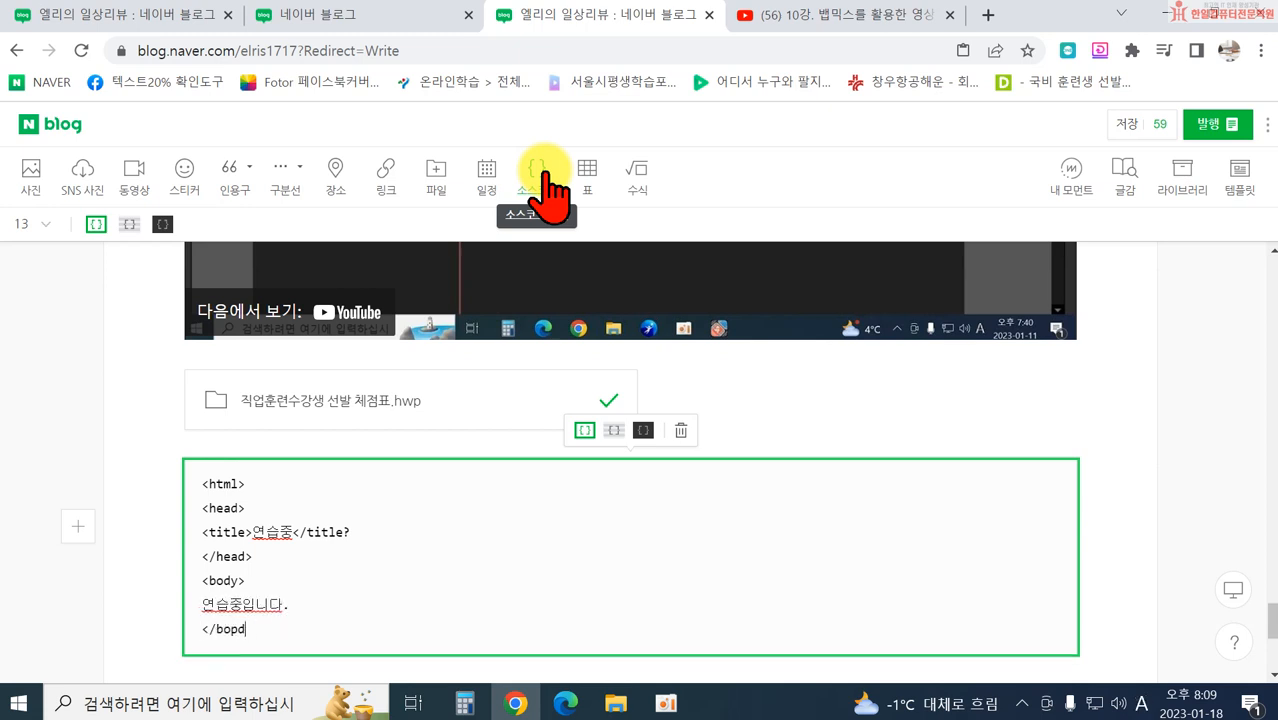
{"action": "type", "text": "</body>"}
{"action": "key", "text": "Return"}
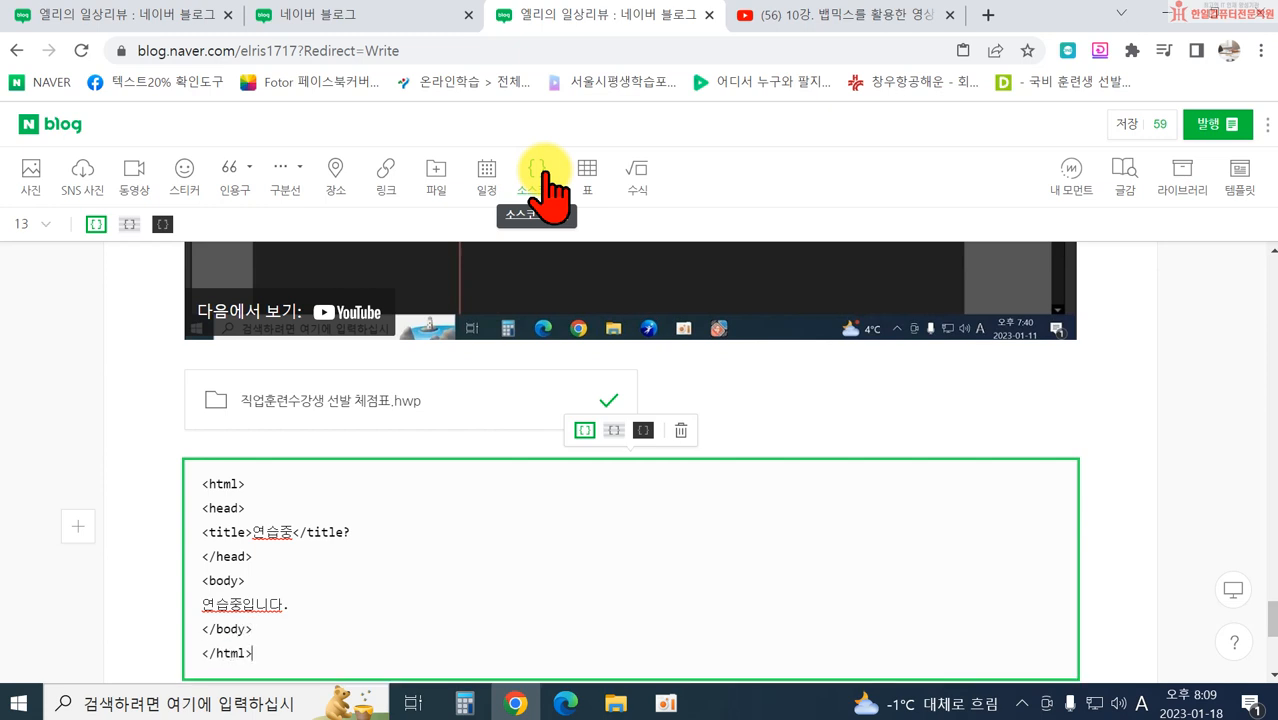
Step: Try the striped and dark styles on the source code block and return it to the plain light style
{"action": "scroll", "coordinate": [565, 465], "scroll_direction": "down", "scroll_amount": 2}
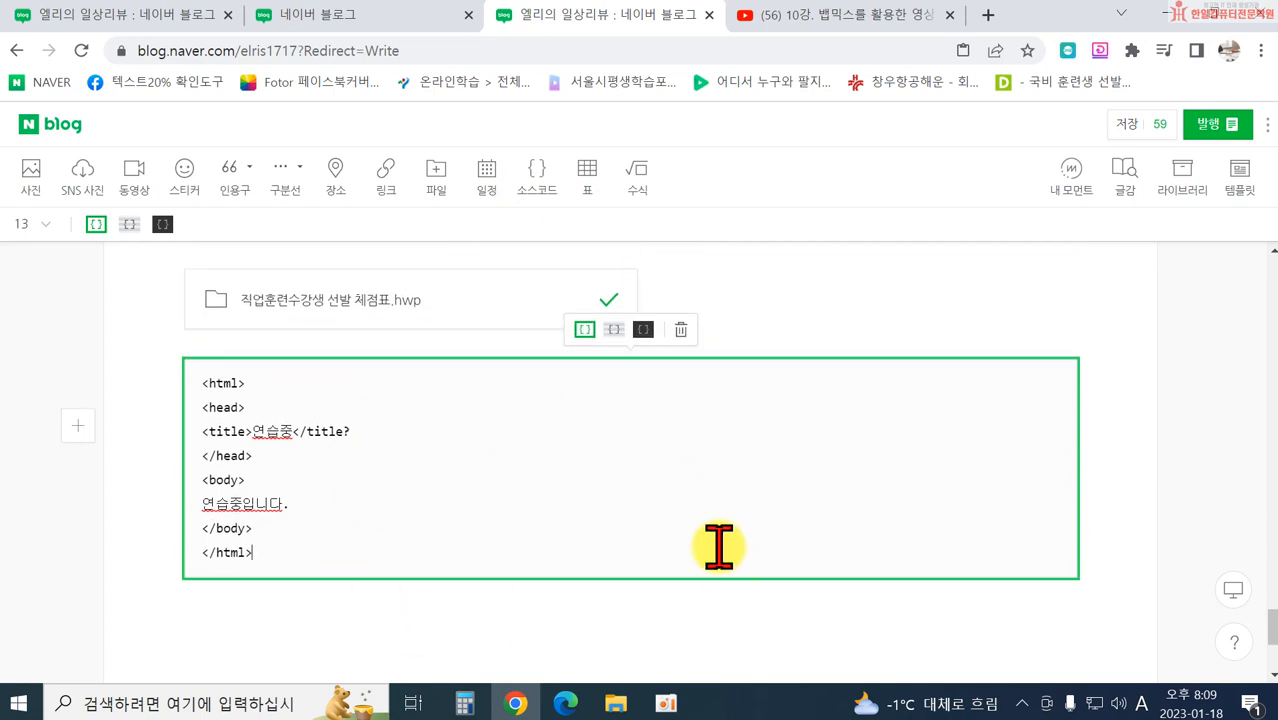
{"action": "left_click", "coordinate": [617, 330]}
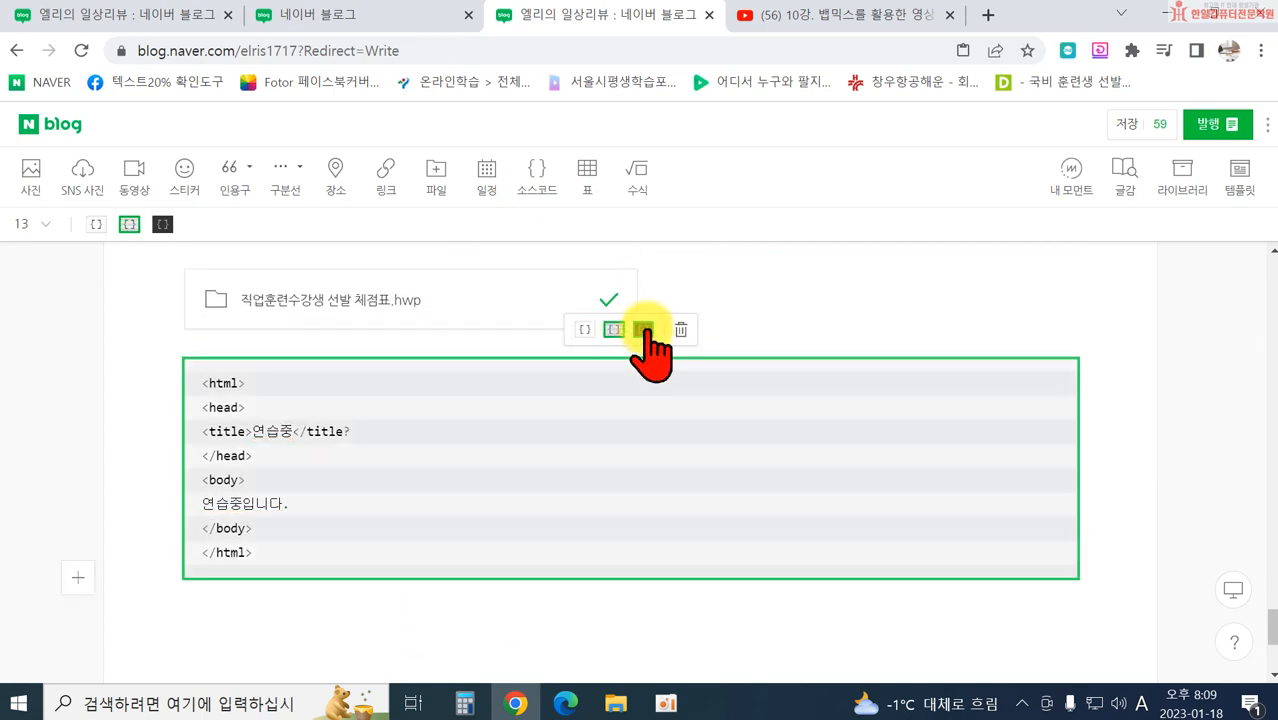
{"action": "left_click", "coordinate": [643, 330]}
{"action": "left_click", "coordinate": [615, 329]}
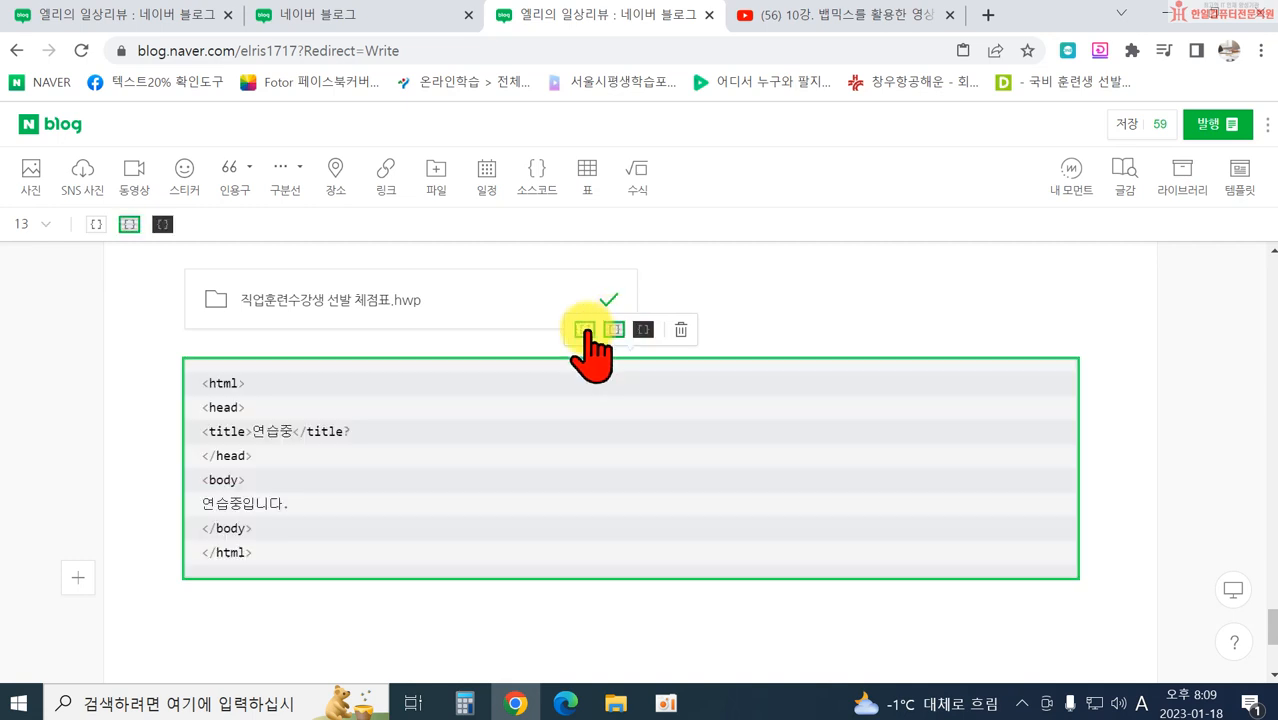
{"action": "left_click", "coordinate": [586, 330]}
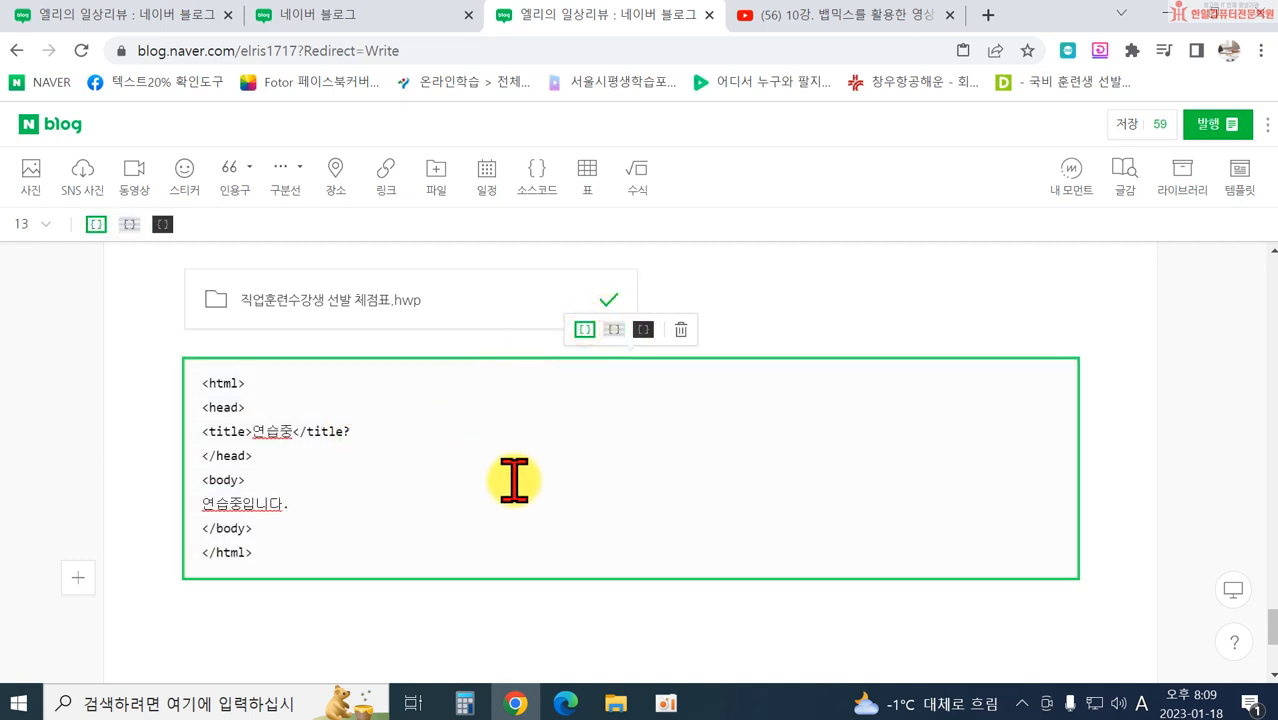
Step: Correct the closing title tag to </title> and apply the dark style to the source code block
{"action": "double_click", "coordinate": [348, 432]}
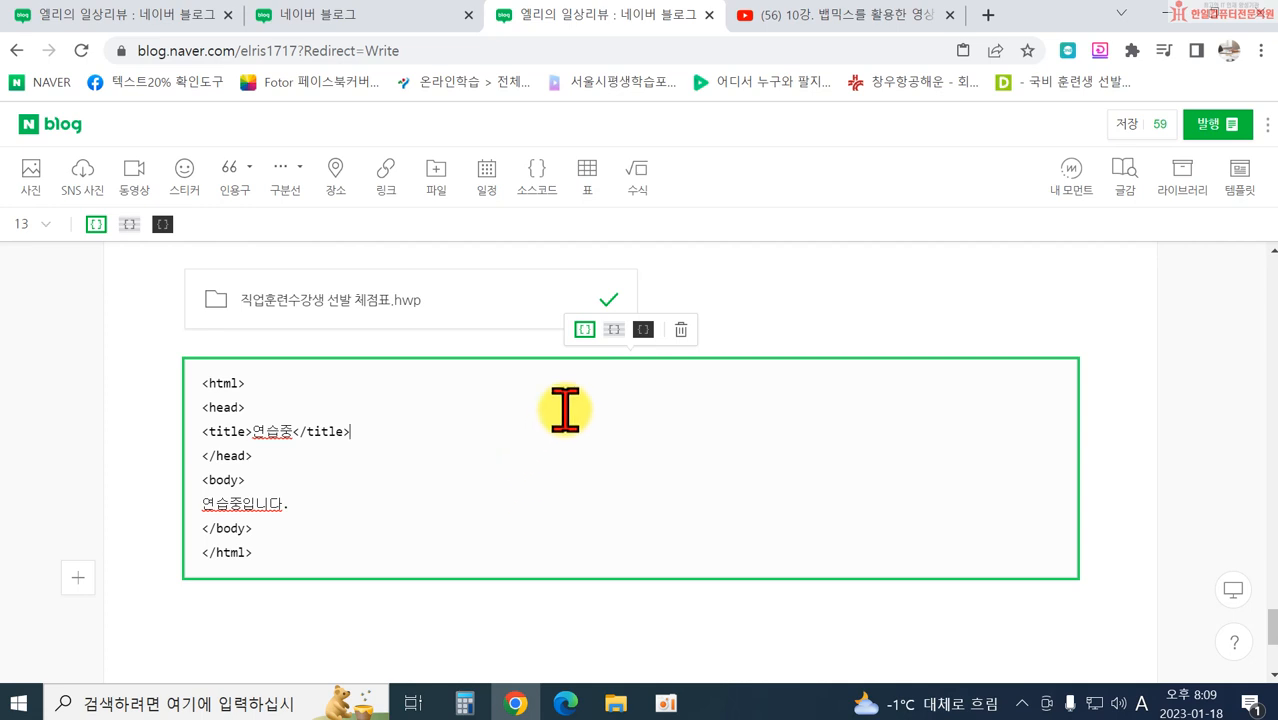
{"action": "left_click", "coordinate": [614, 329]}
{"action": "left_click", "coordinate": [642, 329]}
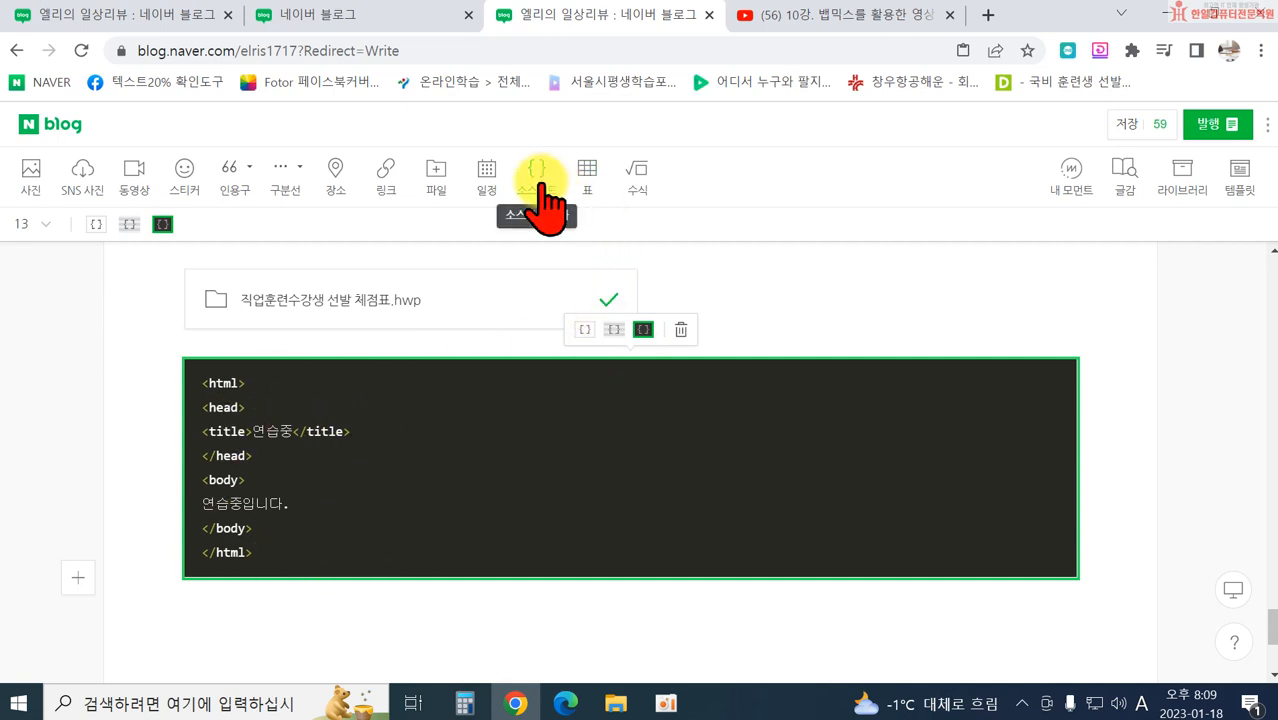
Step: Insert a table below the source code block and add a column after its first column
{"action": "left_click", "coordinate": [357, 603]}
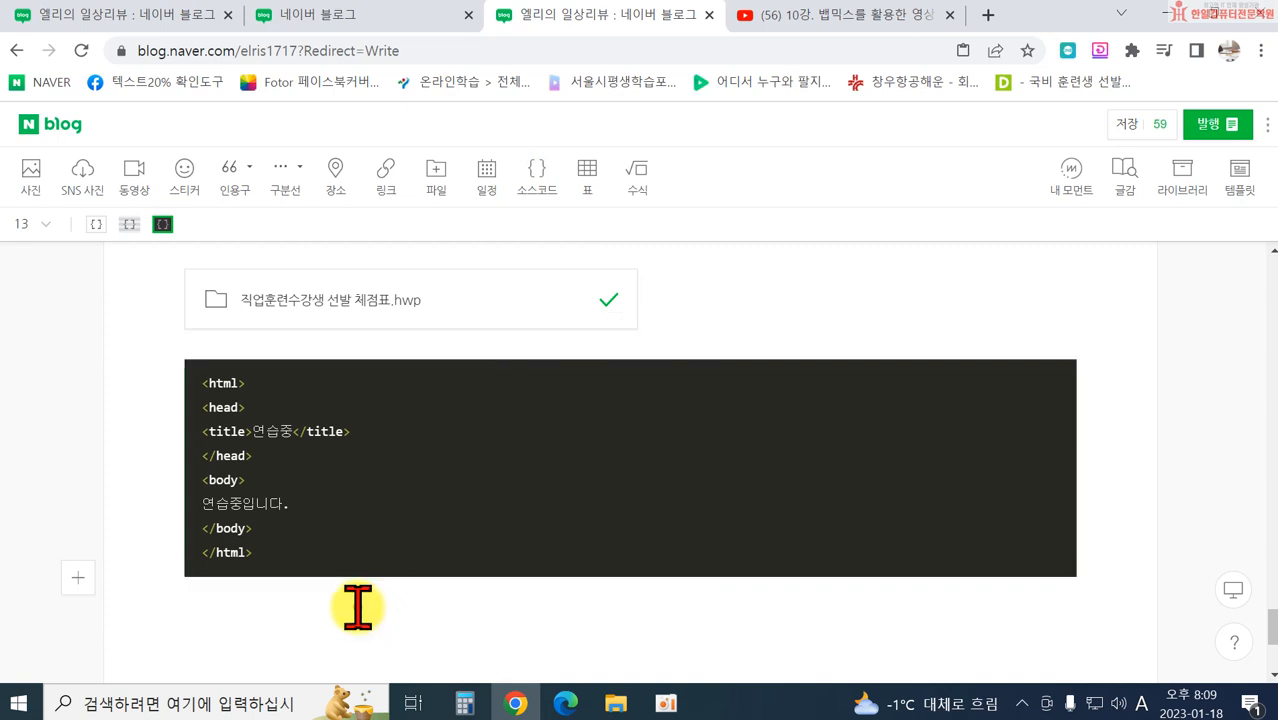
{"action": "left_click", "coordinate": [597, 183]}
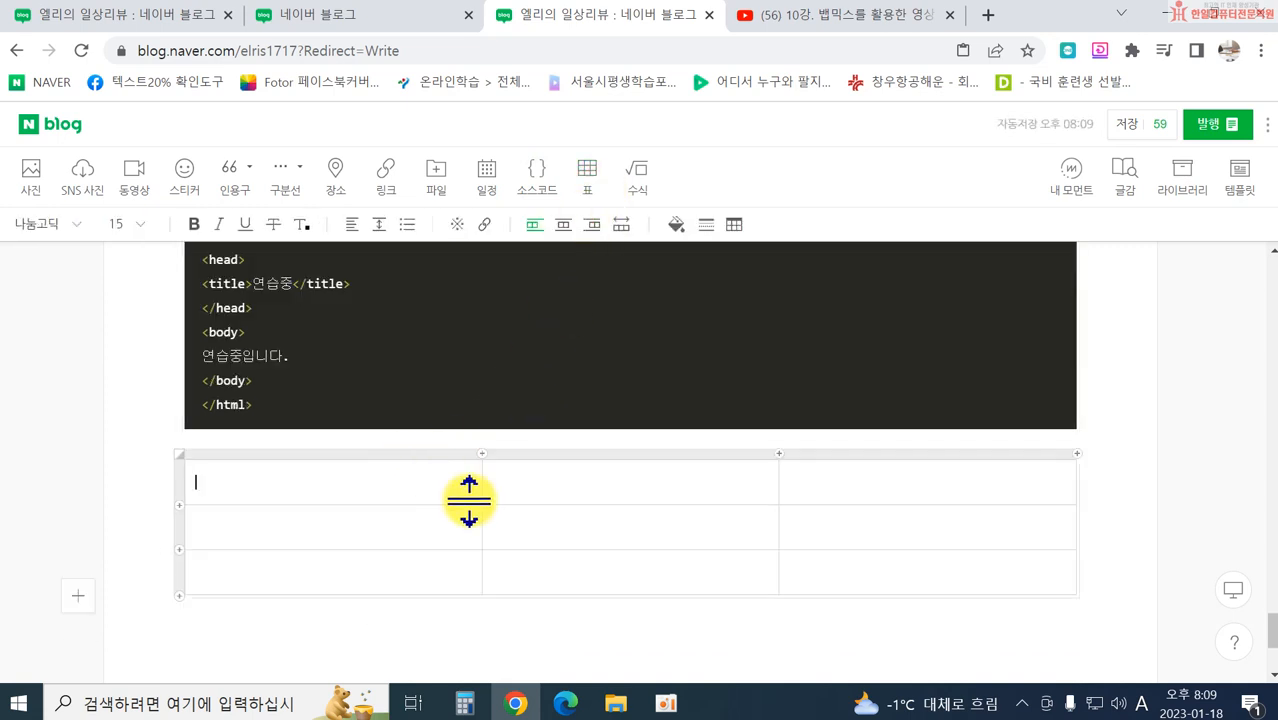
{"action": "left_click", "coordinate": [482, 455]}
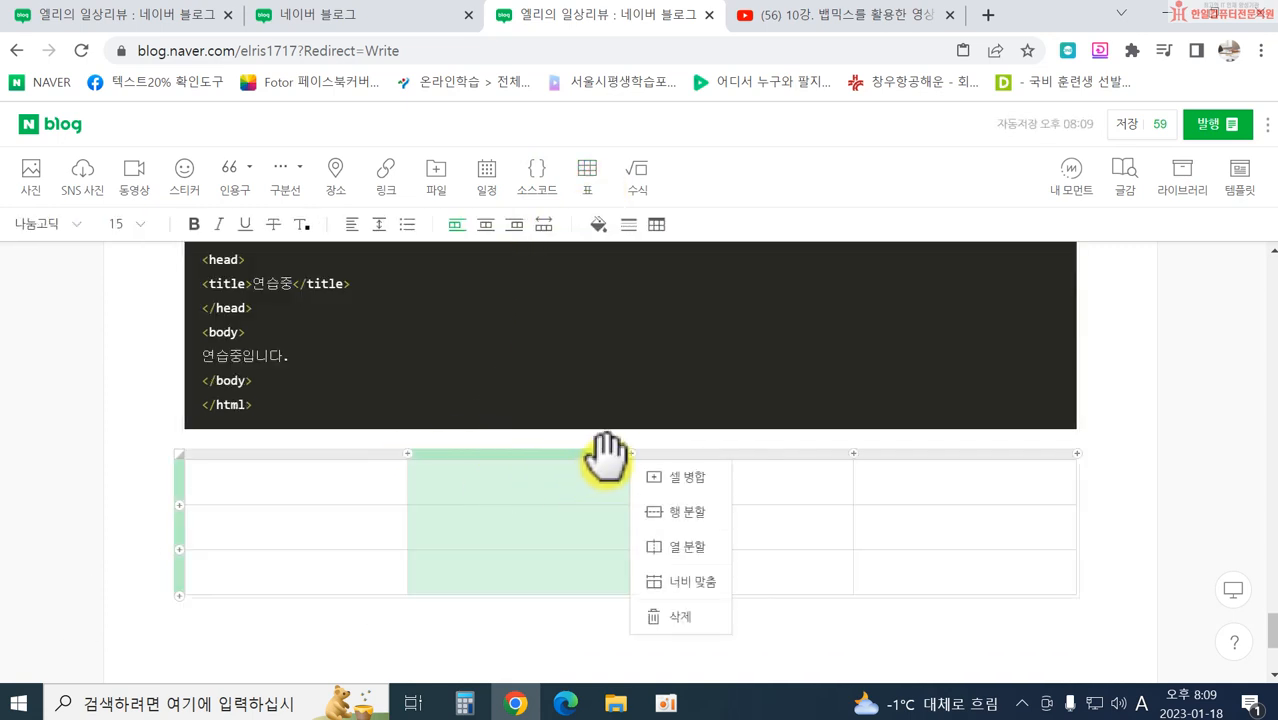
Step: Merge the first two cells of the table's top row
{"action": "left_click", "coordinate": [354, 477]}
{"action": "left_click_drag", "start_coordinate": [354, 477], "coordinate": [485, 480]}
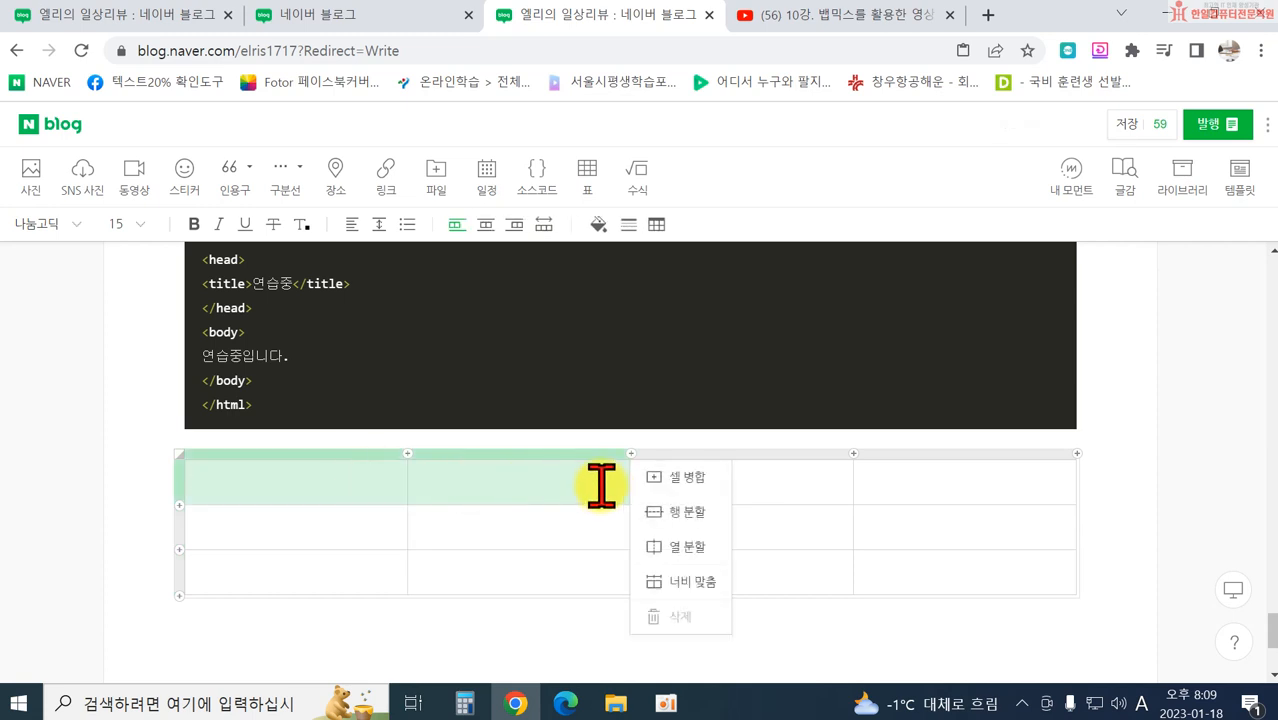
{"action": "left_click", "coordinate": [662, 485]}
{"action": "left_click", "coordinate": [607, 630]}
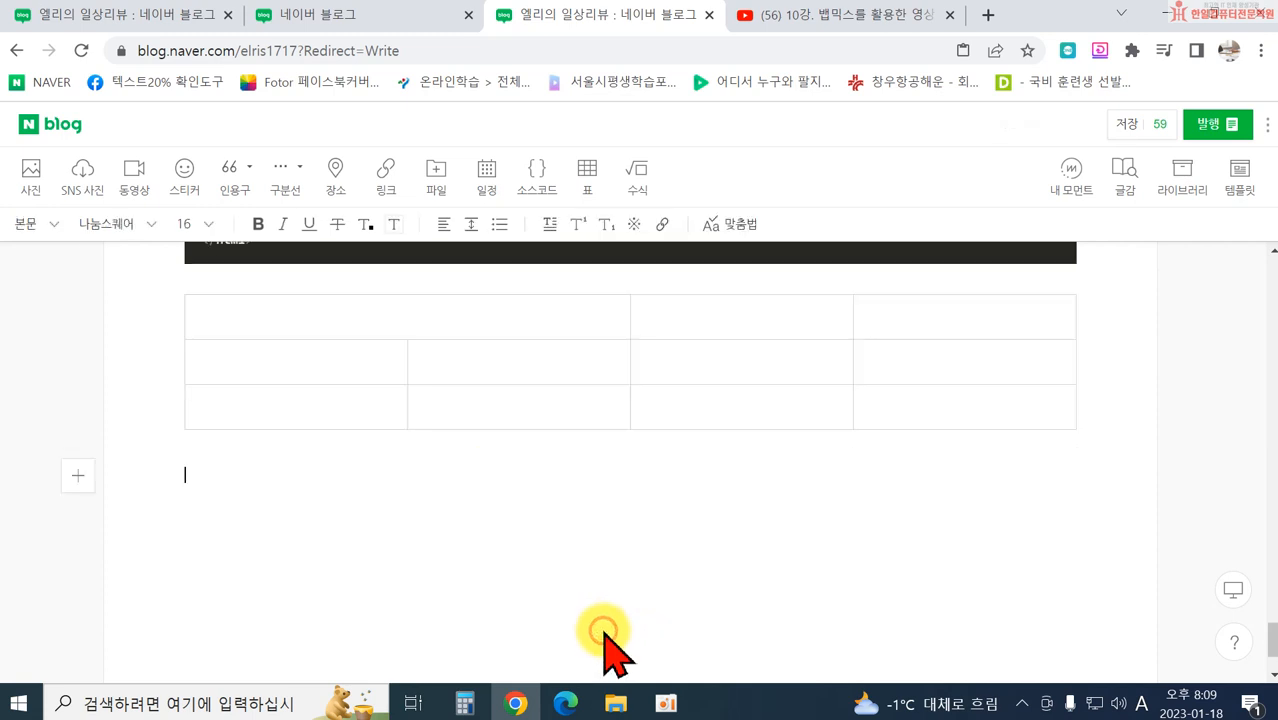
Step: Fill the top two rows of the table with light orange
{"action": "left_click_drag", "start_coordinate": [516, 348], "coordinate": [917, 330]}
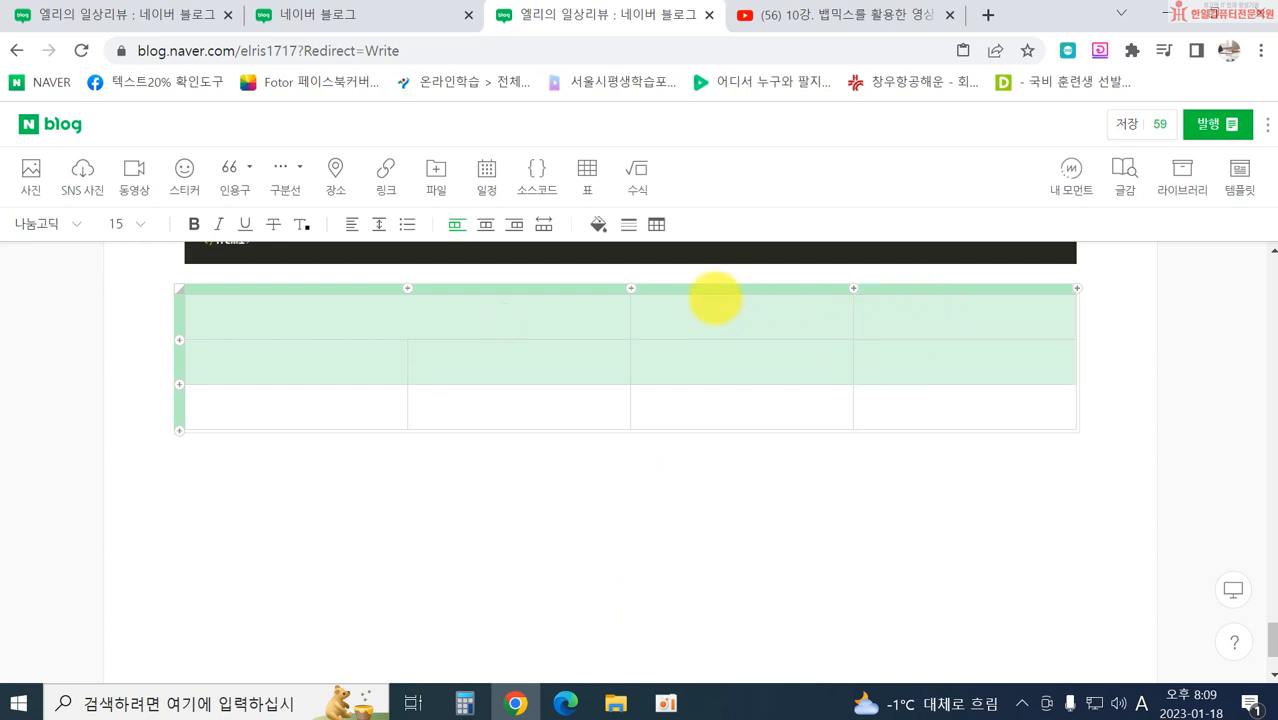
{"action": "left_click", "coordinate": [598, 224]}
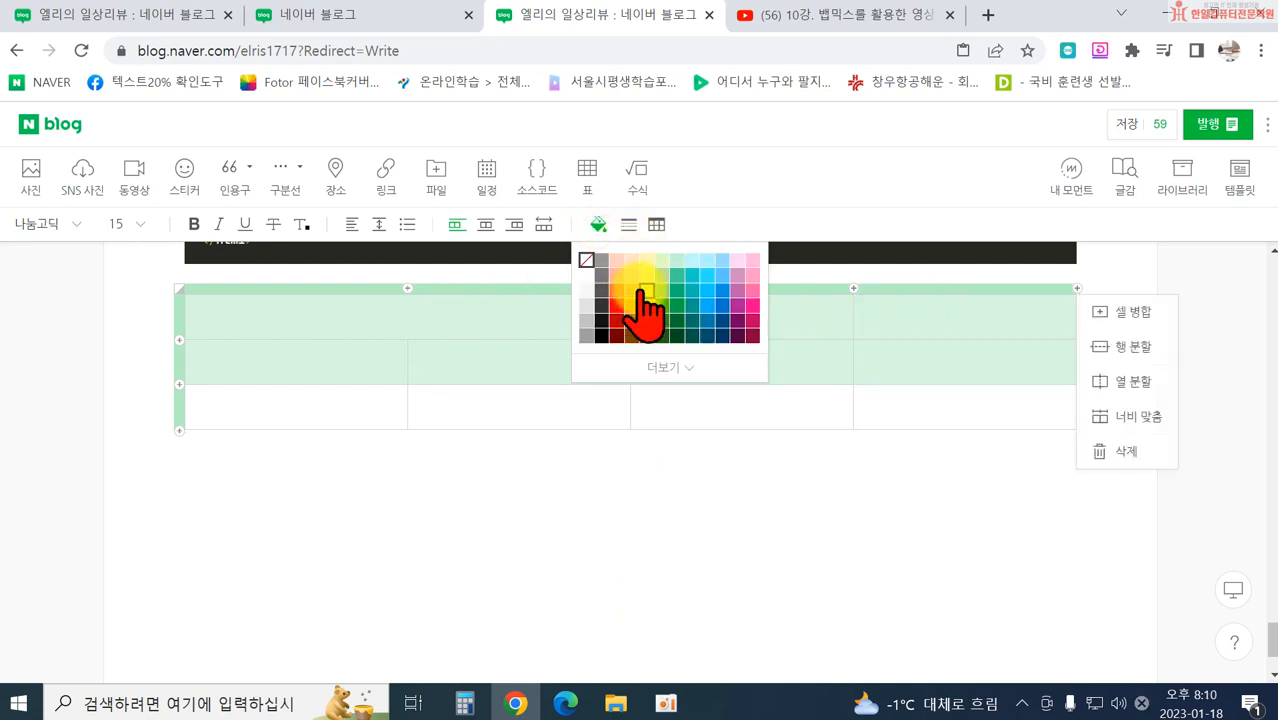
{"action": "left_click", "coordinate": [632, 276]}
{"action": "left_click", "coordinate": [556, 528]}
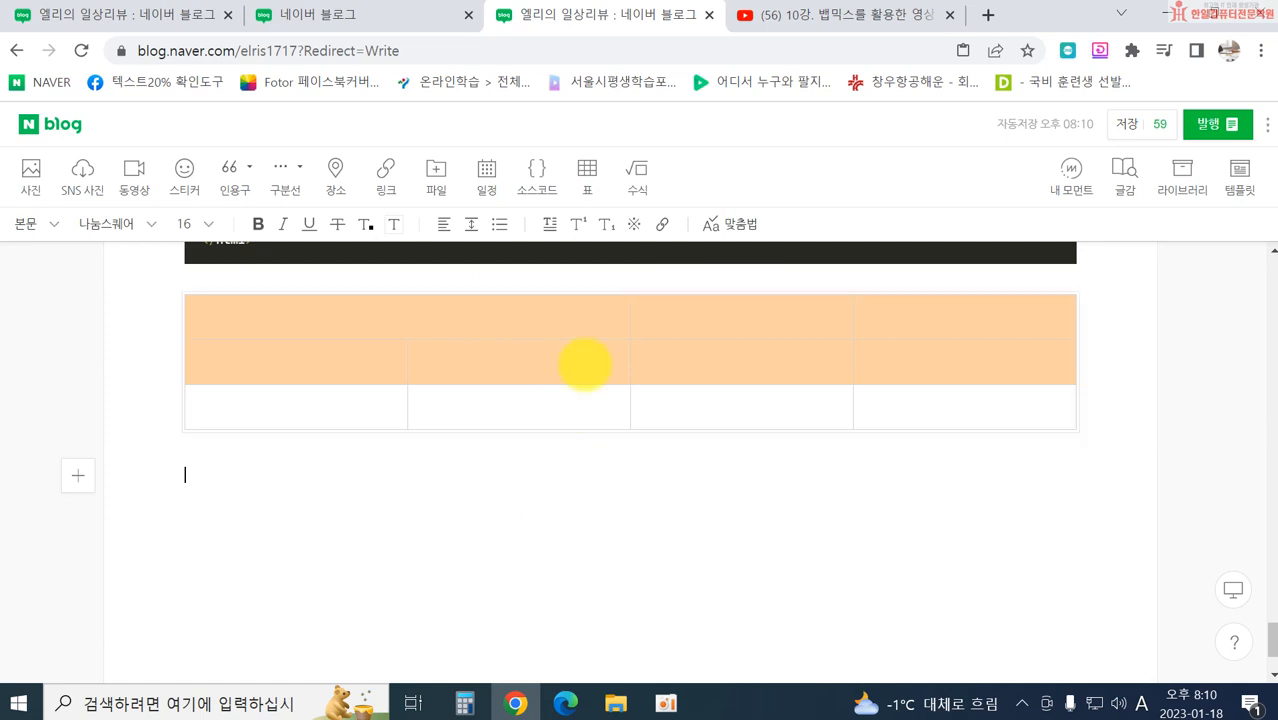
Step: Try an empty stacked fraction in the equation editor and cancel the equation
{"action": "left_click", "coordinate": [637, 180]}
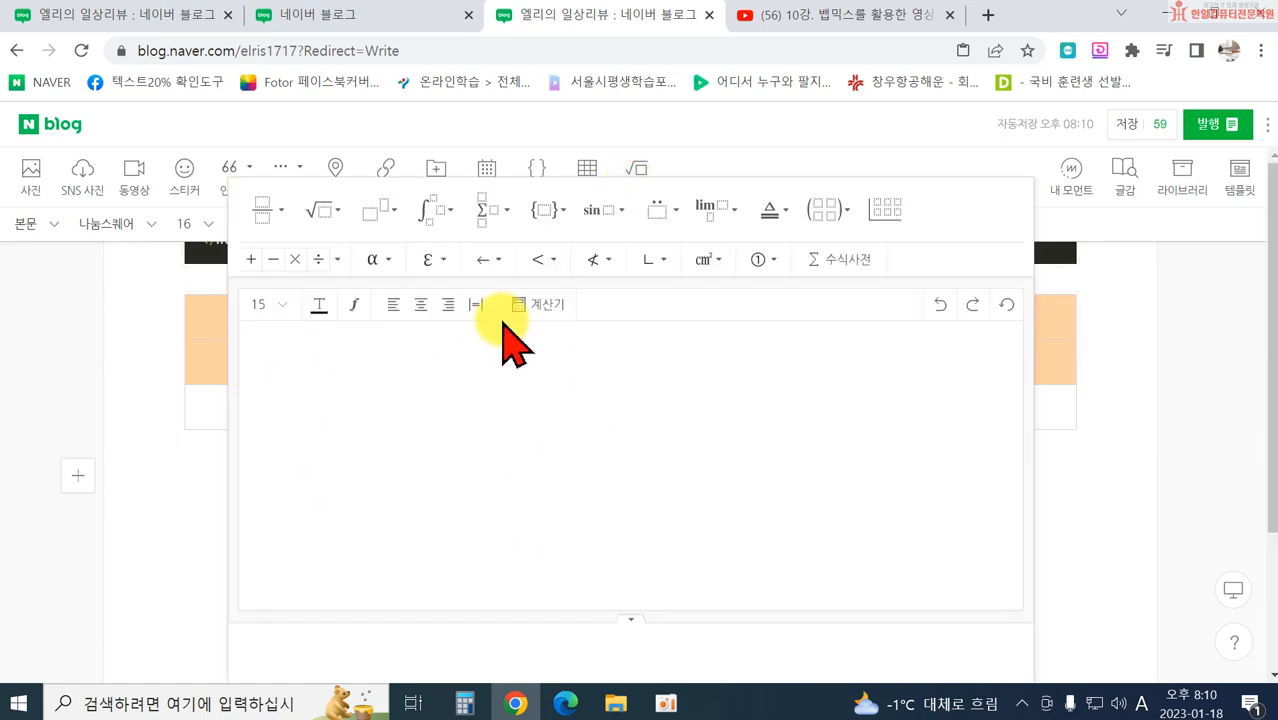
{"action": "left_click", "coordinate": [272, 212]}
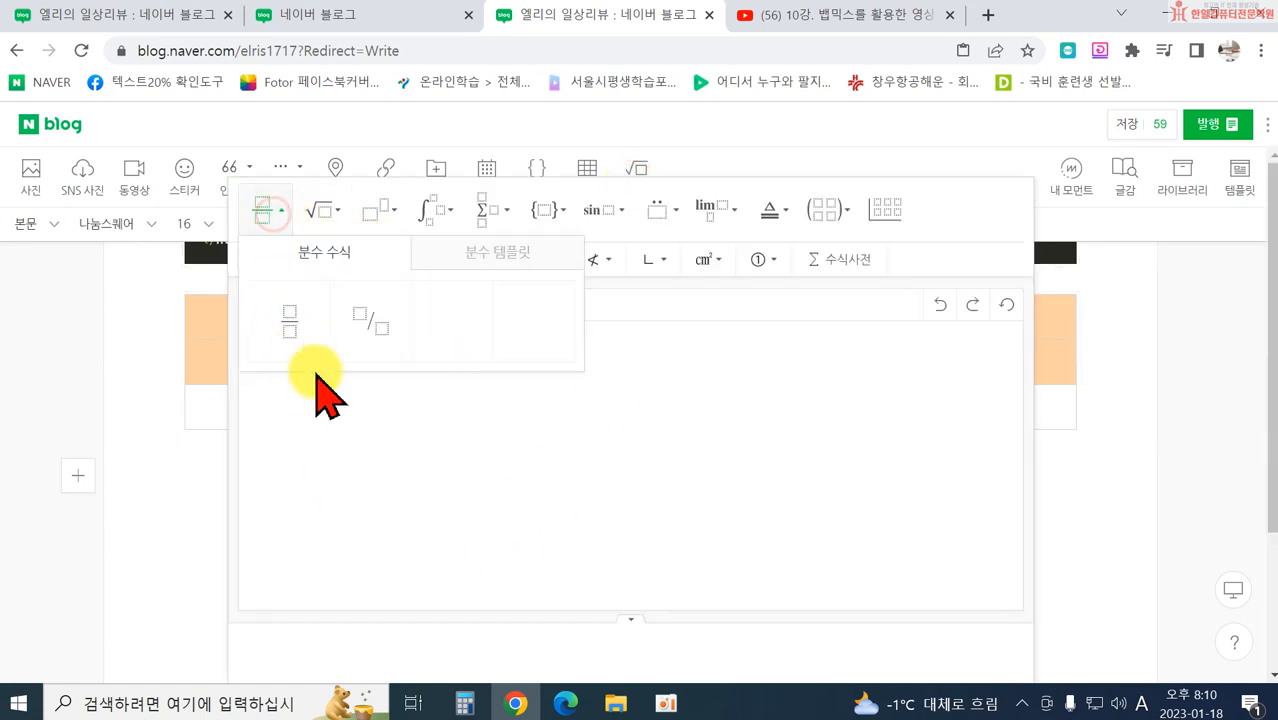
{"action": "left_click", "coordinate": [279, 322]}
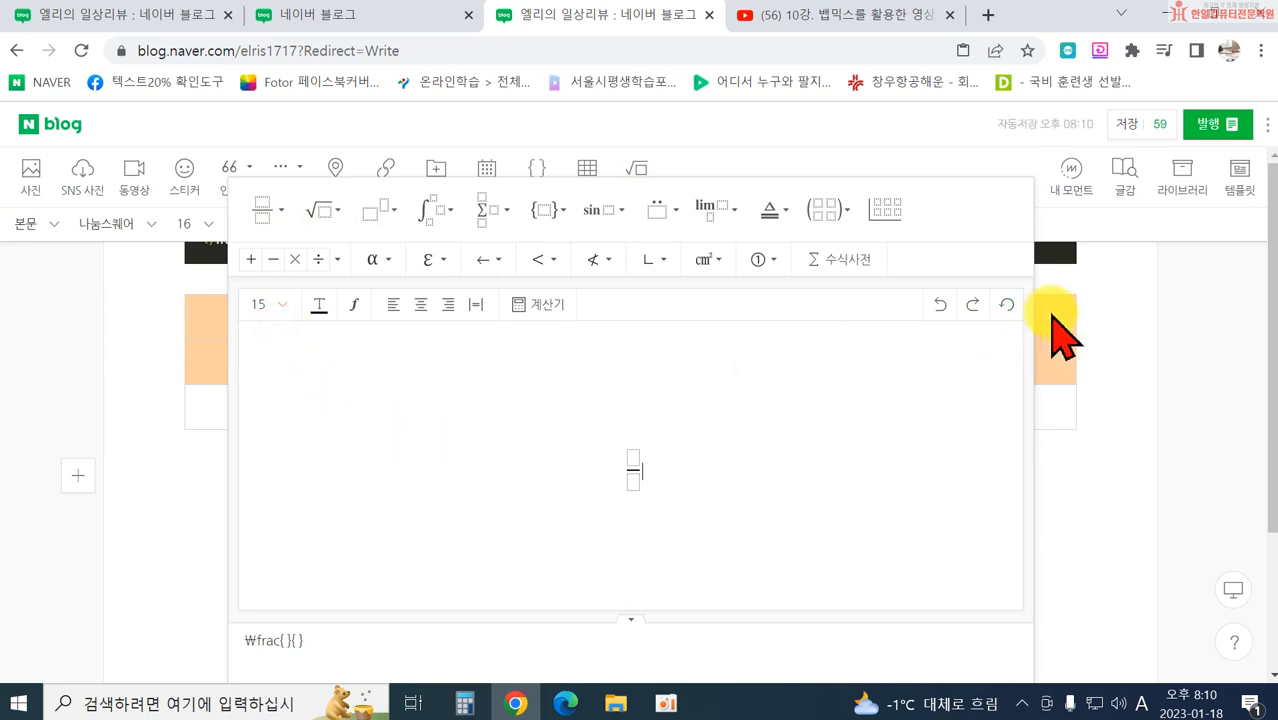
{"action": "scroll", "coordinate": [1195, 575], "scroll_direction": "down", "scroll_amount": 2}
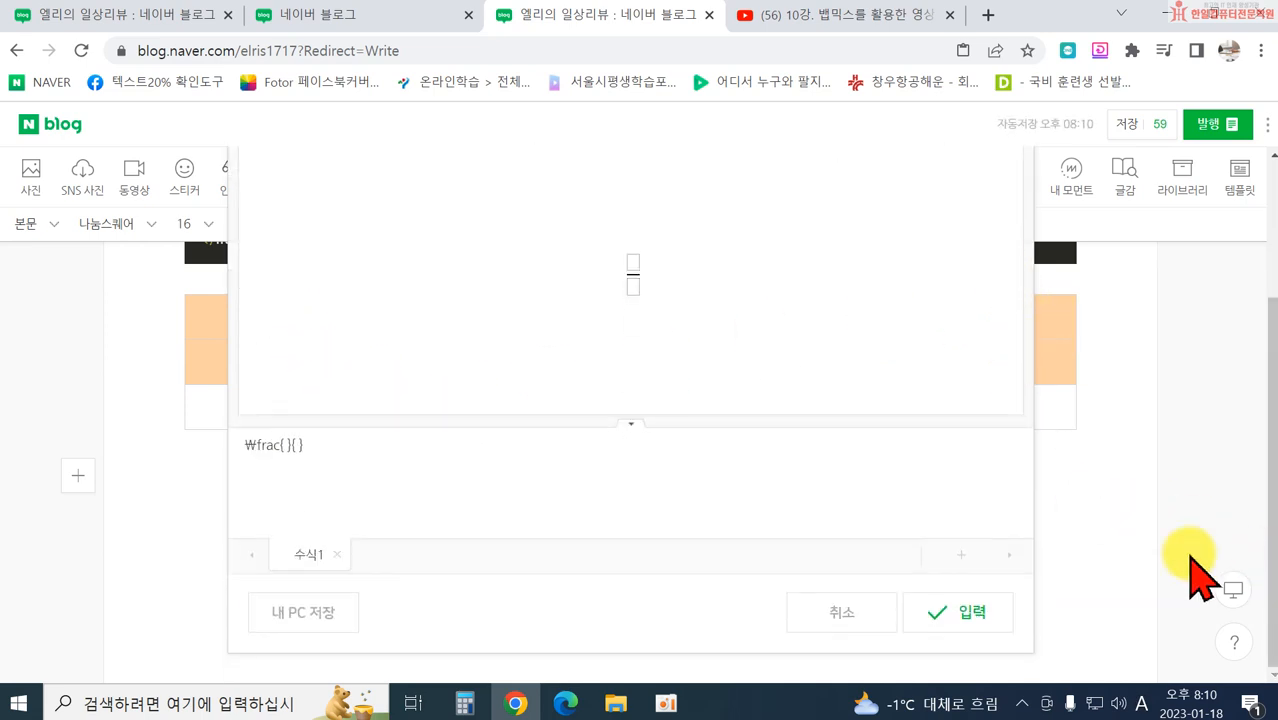
{"action": "left_click", "coordinate": [800, 612]}
{"action": "left_click", "coordinate": [743, 187]}
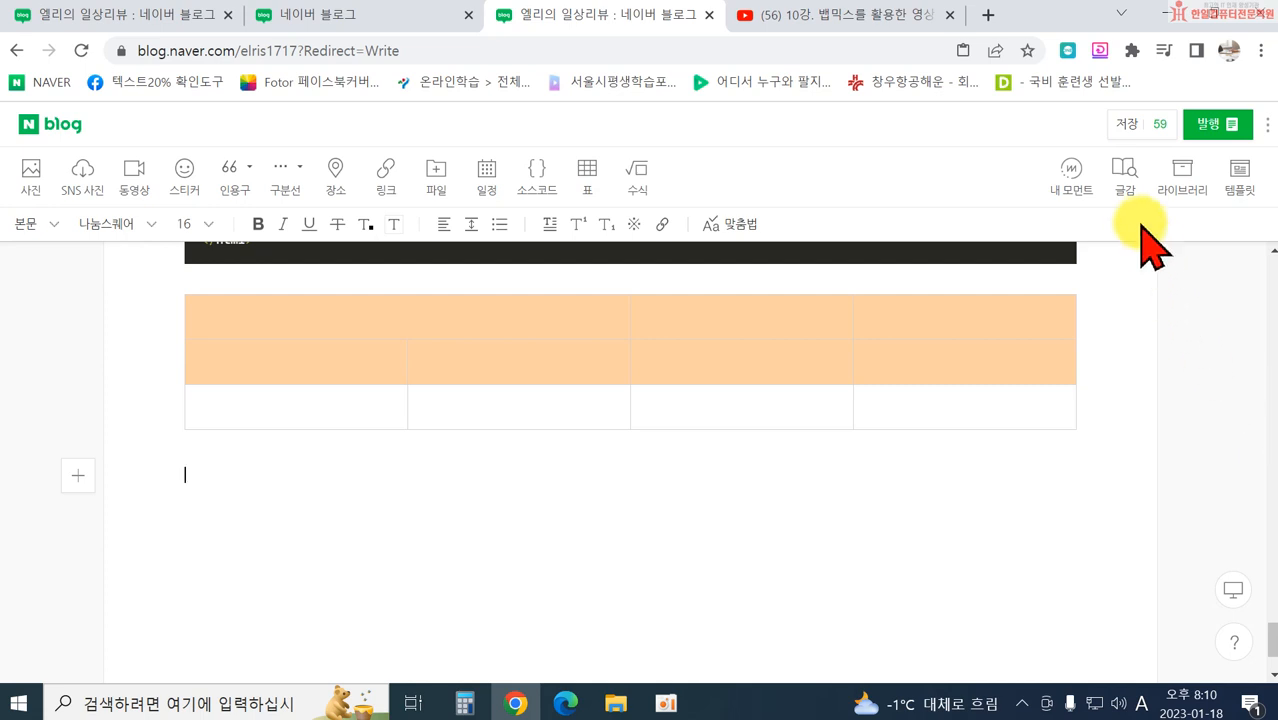
Step: Open the 내 모먼트 list and look through the moments available for the post
{"action": "left_click", "coordinate": [1071, 176]}
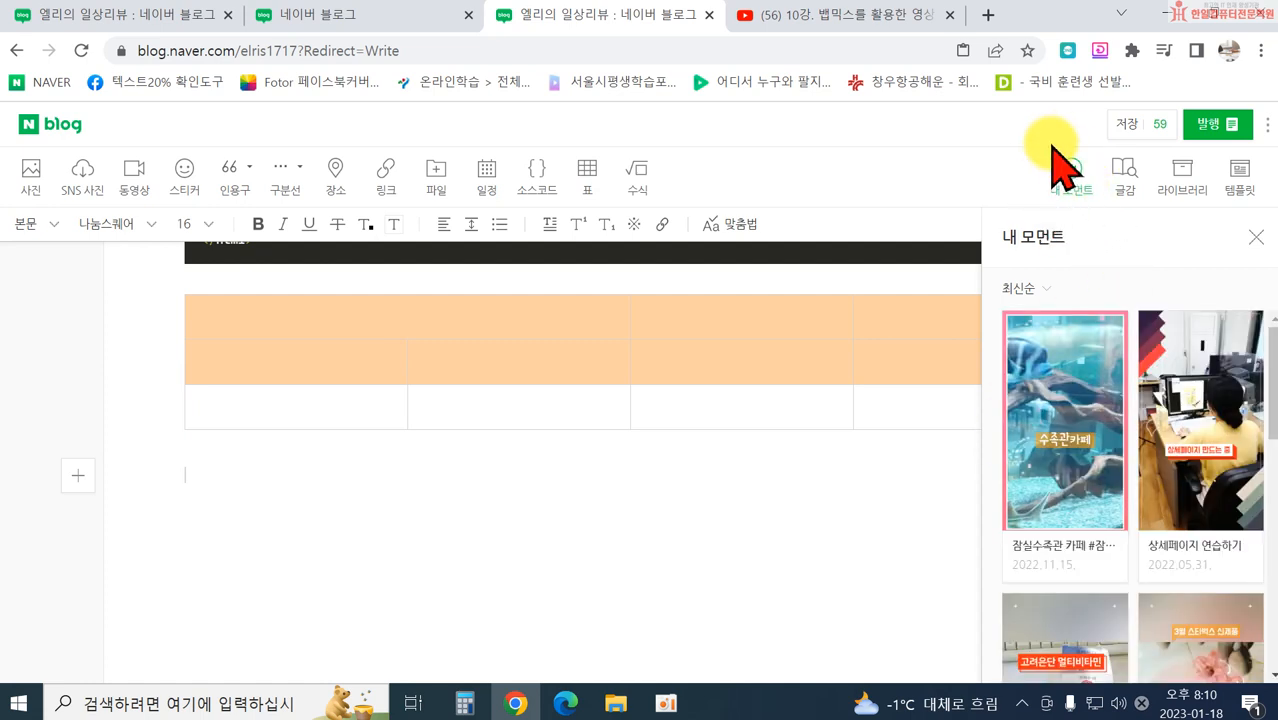
{"action": "left_click", "coordinate": [1252, 234]}
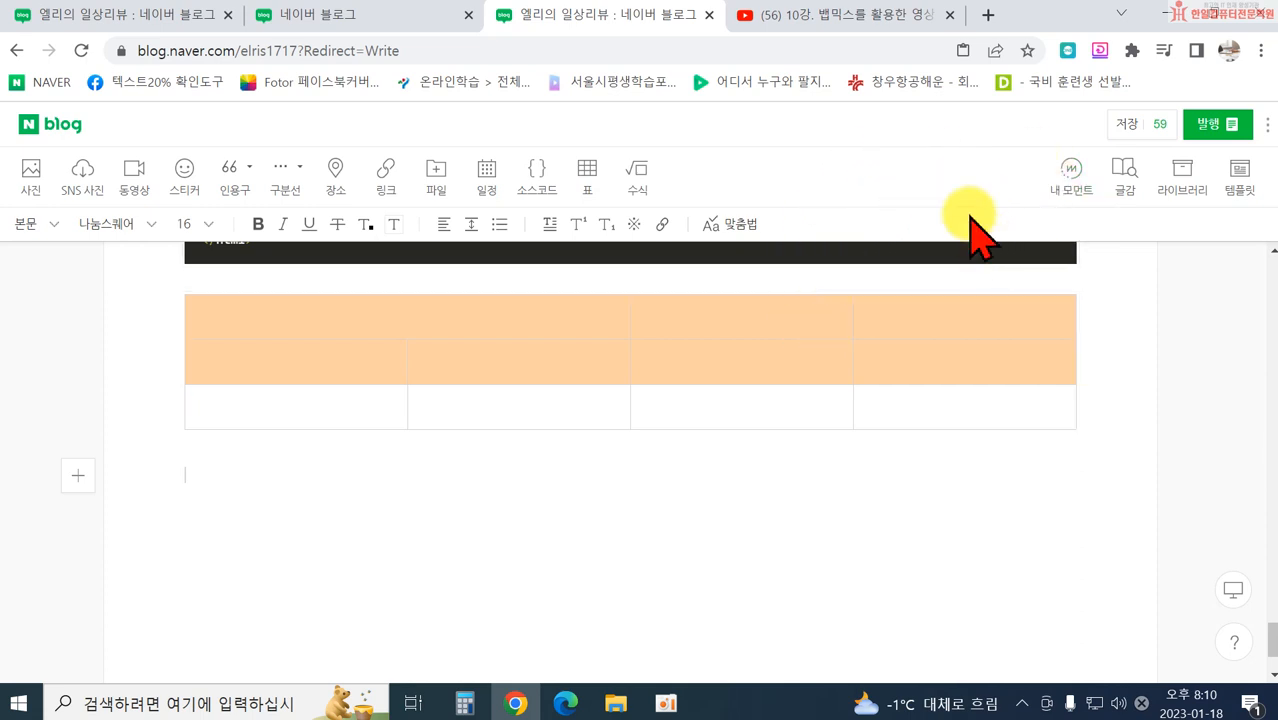
{"action": "left_click", "coordinate": [1072, 195]}
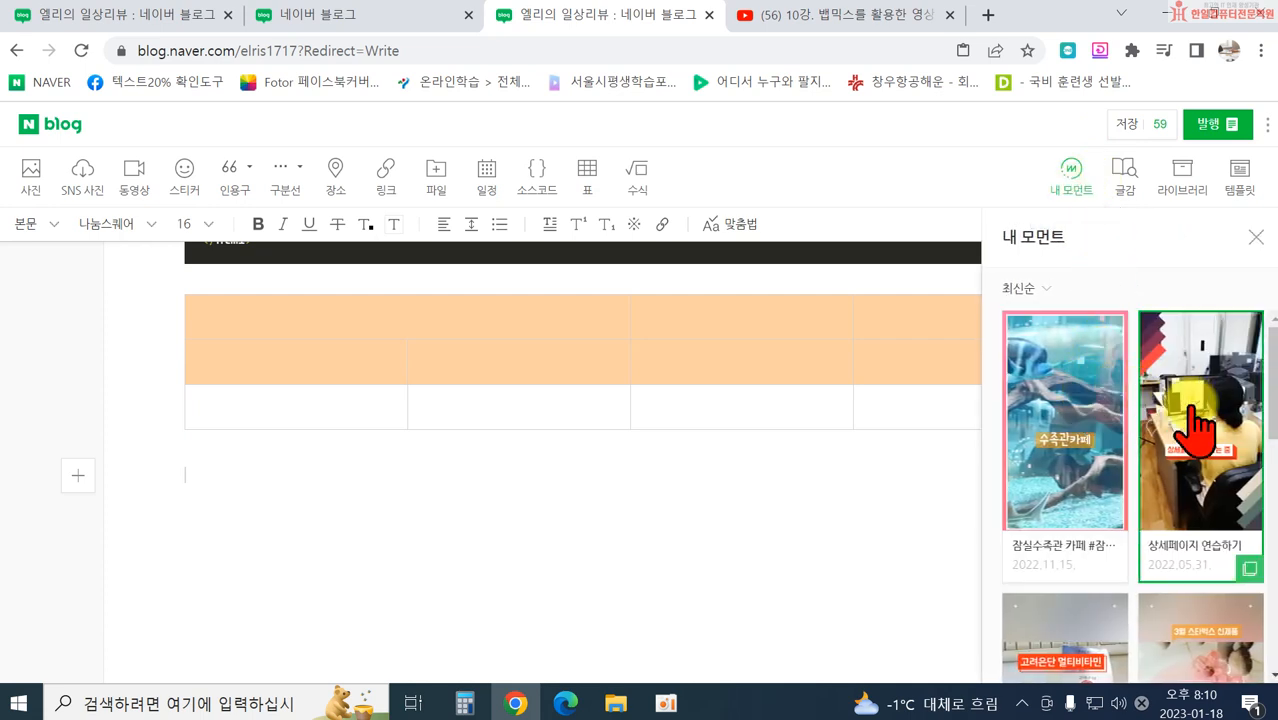
Step: Insert the moment 모먼트 만들기 스타벅스 케이크 below the table and close the moment list
{"action": "scroll", "coordinate": [1100, 470], "scroll_direction": "down", "scroll_amount": 2}
{"action": "scroll", "coordinate": [1170, 556], "scroll_direction": "down", "scroll_amount": 3}
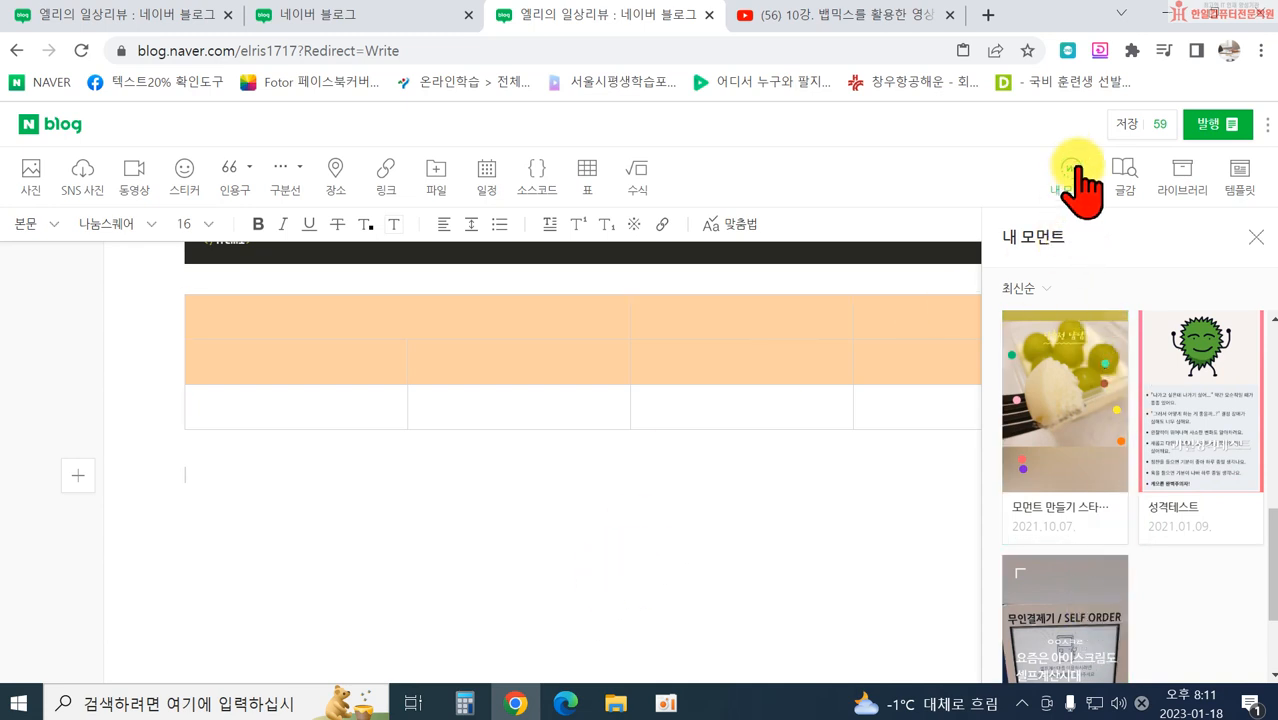
{"action": "left_click", "coordinate": [1085, 390]}
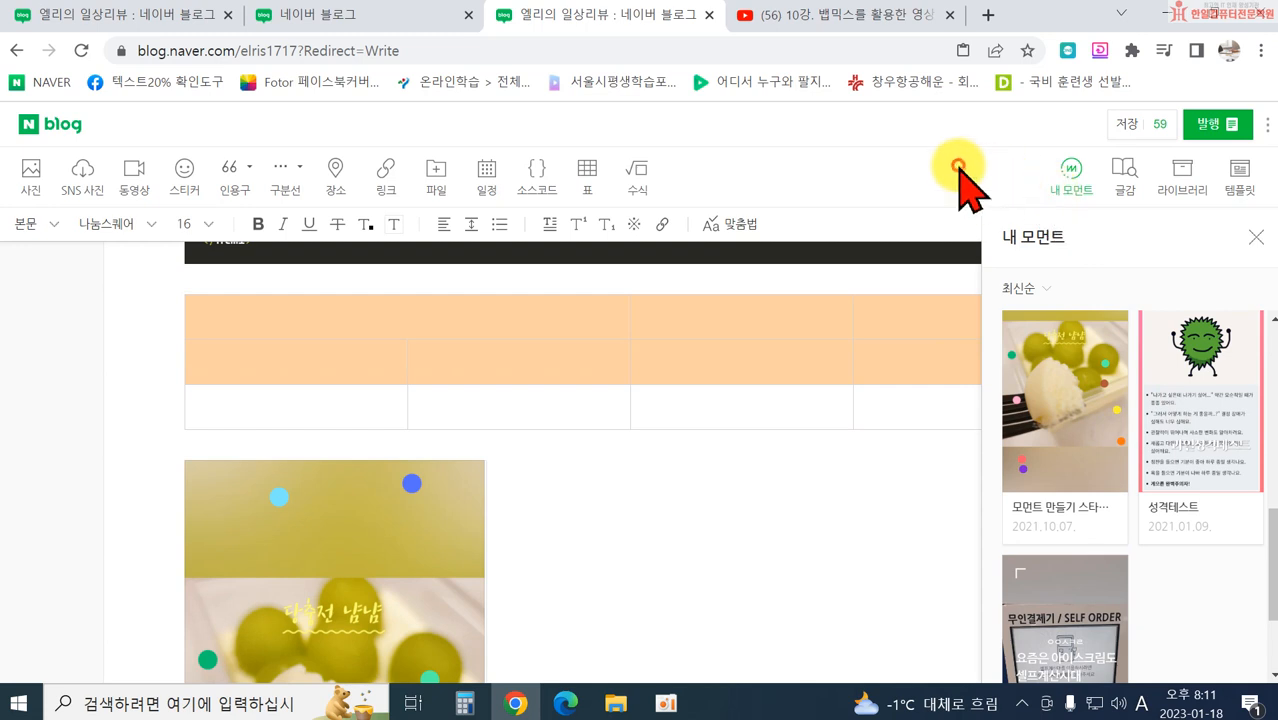
{"action": "left_click", "coordinate": [1256, 237]}
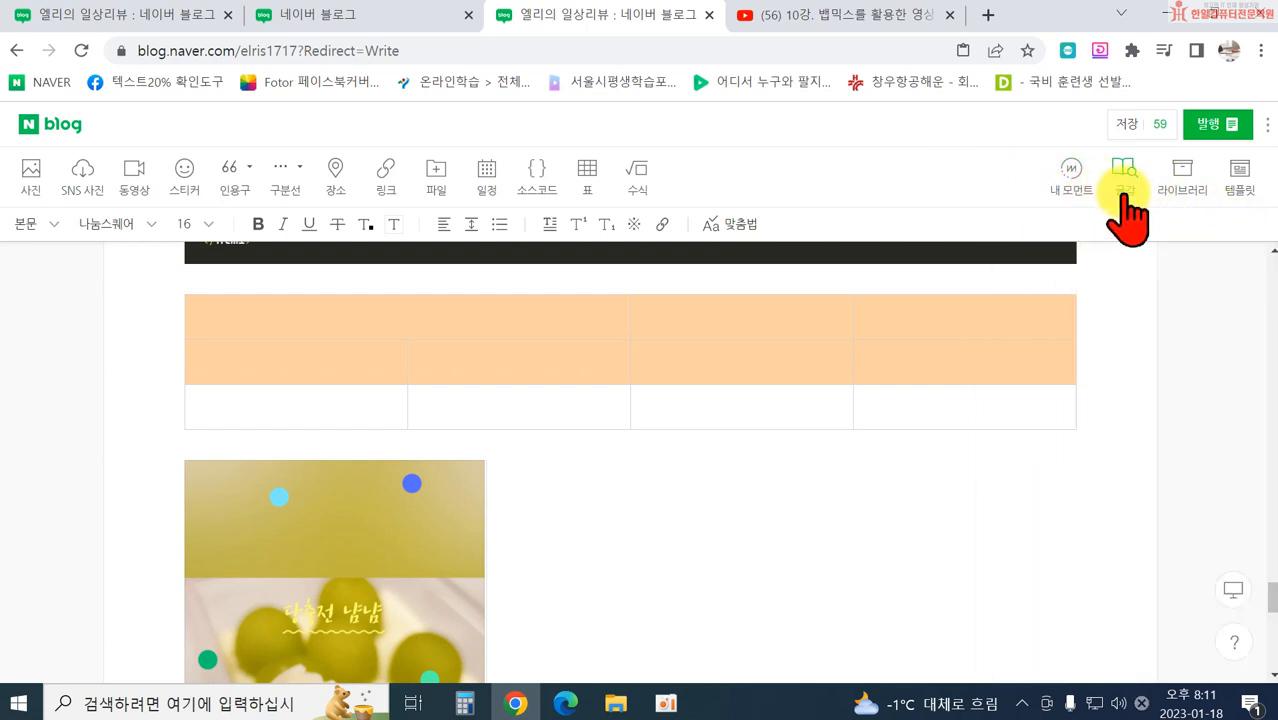
Step: Insert a 글감 card for the movie 더 퍼스트 슬램덩크 below the moment, choosing it from the box-office list
{"action": "scroll", "coordinate": [856, 400], "scroll_direction": "down", "scroll_amount": 10}
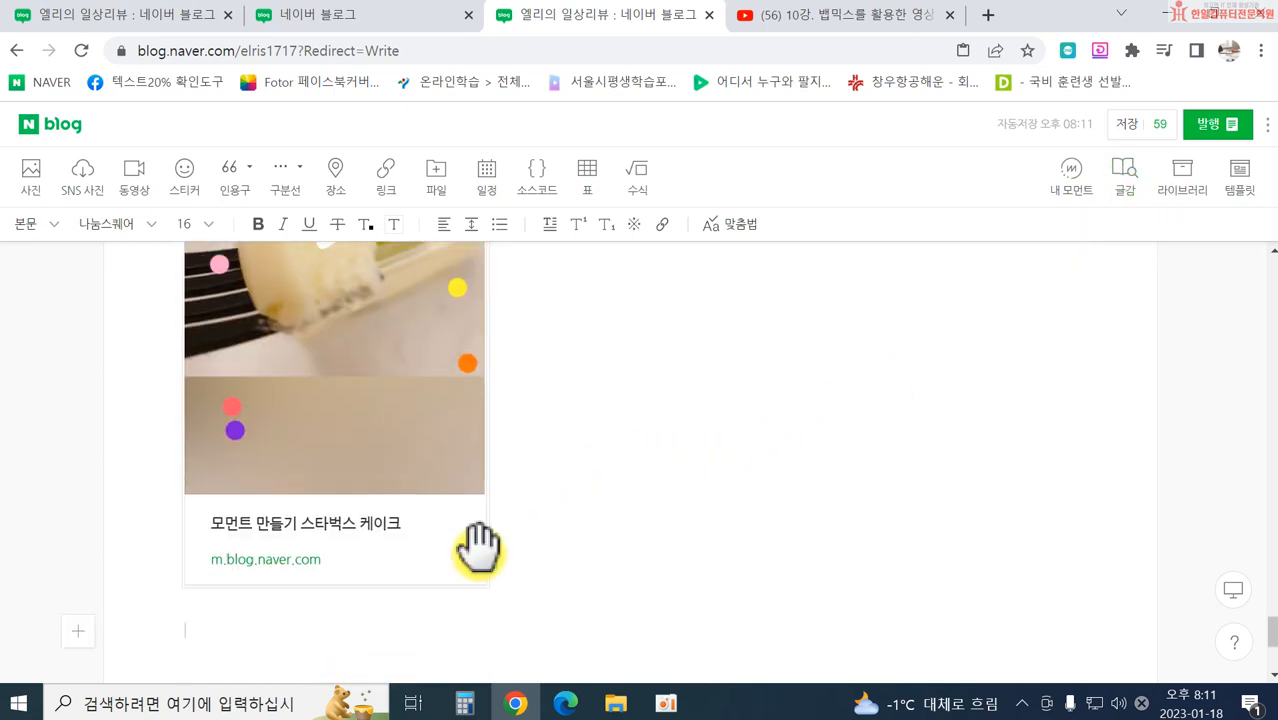
{"action": "left_click", "coordinate": [1121, 192]}
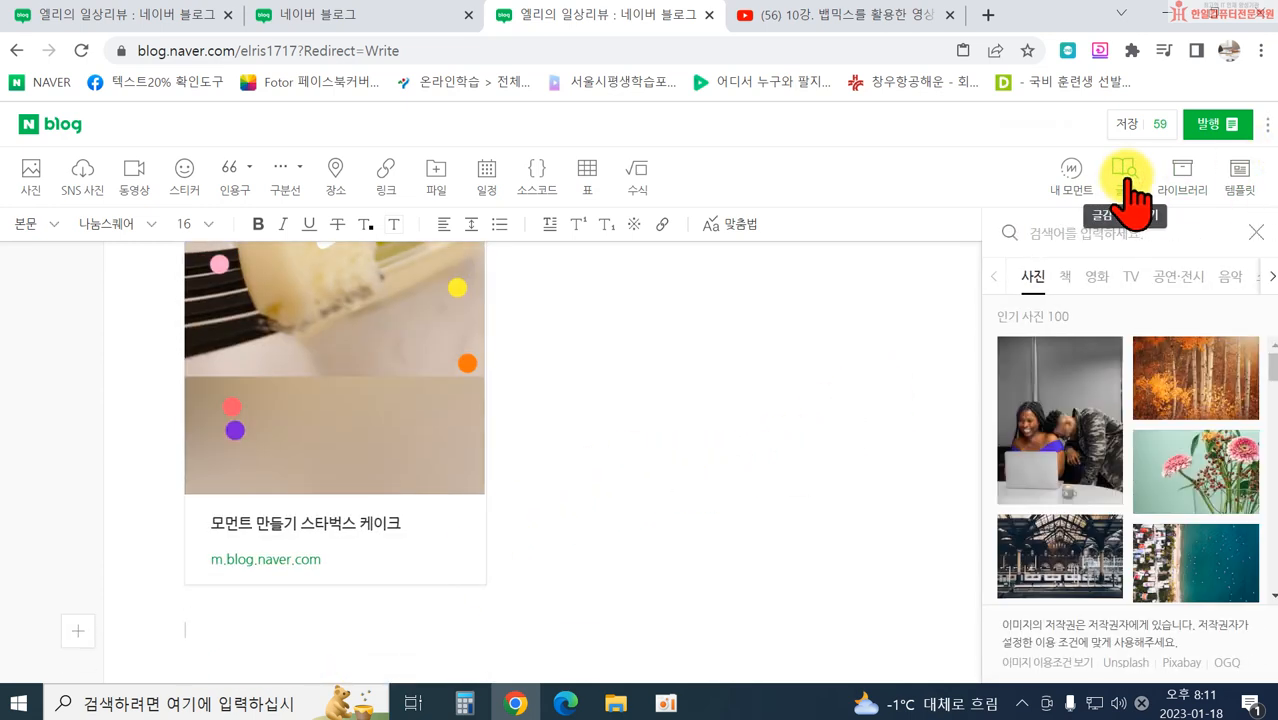
{"action": "left_click", "coordinate": [1097, 276]}
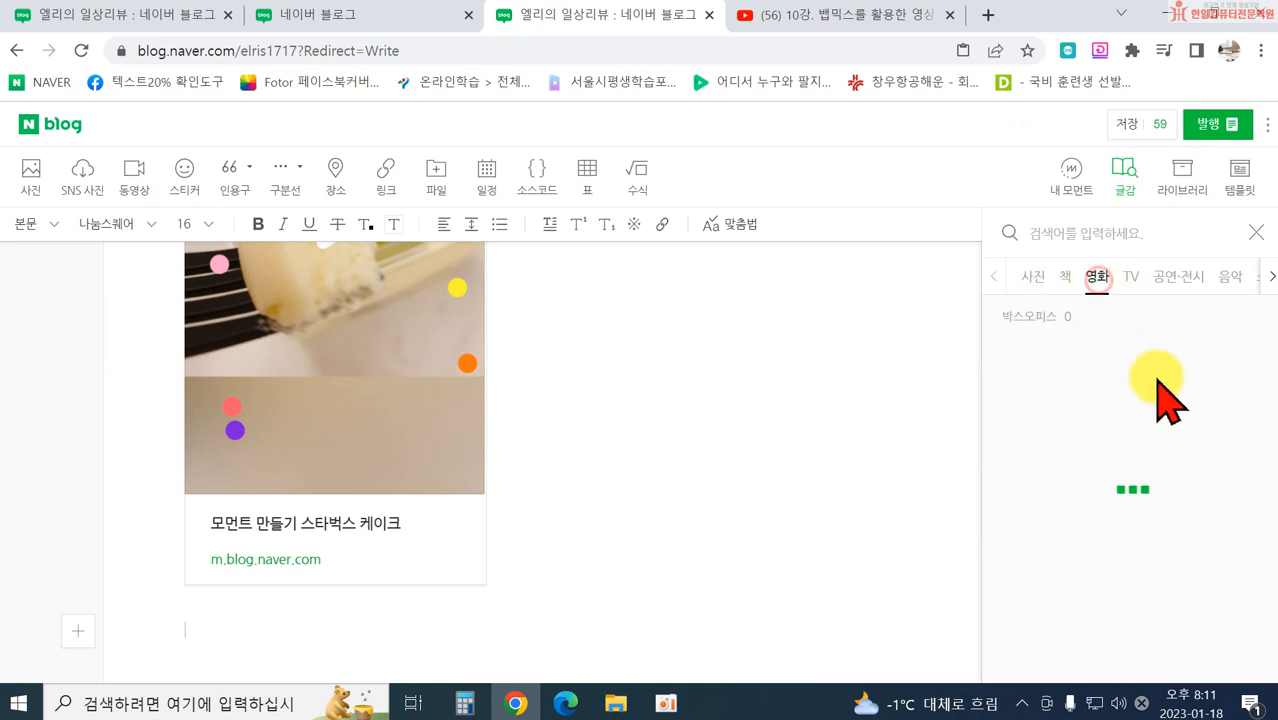
{"action": "scroll", "coordinate": [1118, 426], "scroll_direction": "down", "scroll_amount": 2}
{"action": "scroll", "coordinate": [1081, 384], "scroll_direction": "up", "scroll_amount": 1}
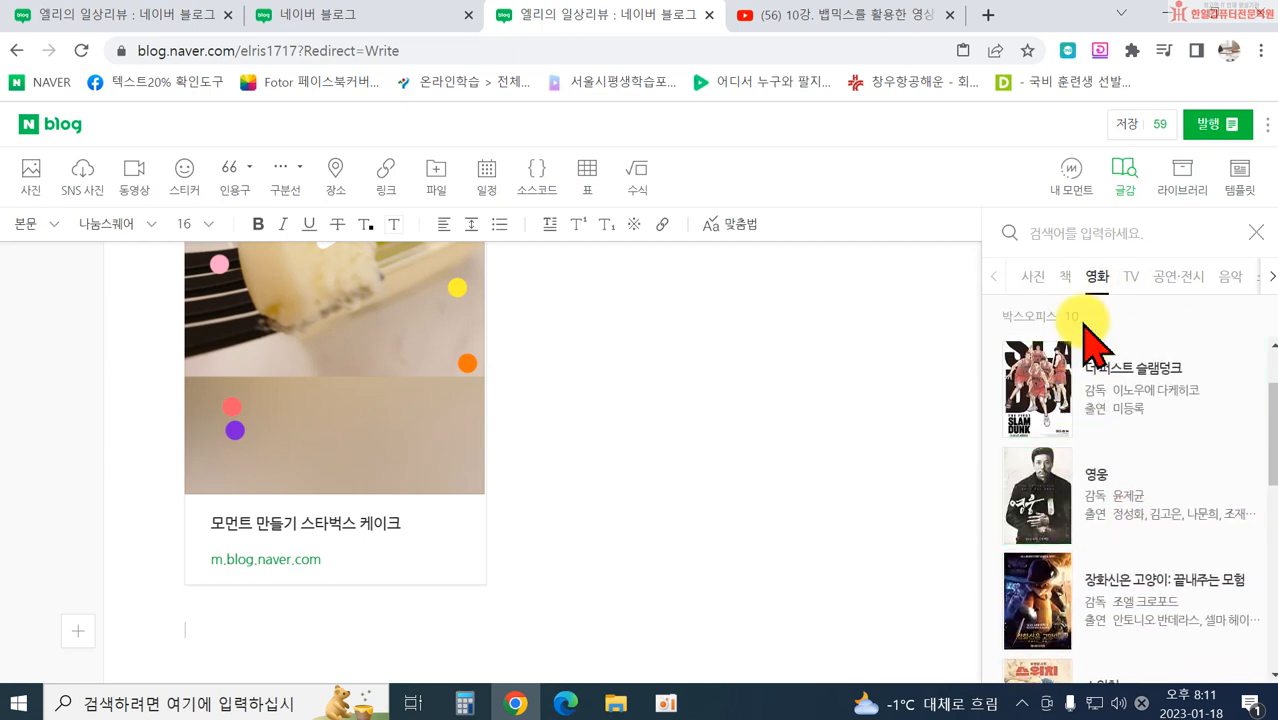
{"action": "left_click", "coordinate": [1087, 390]}
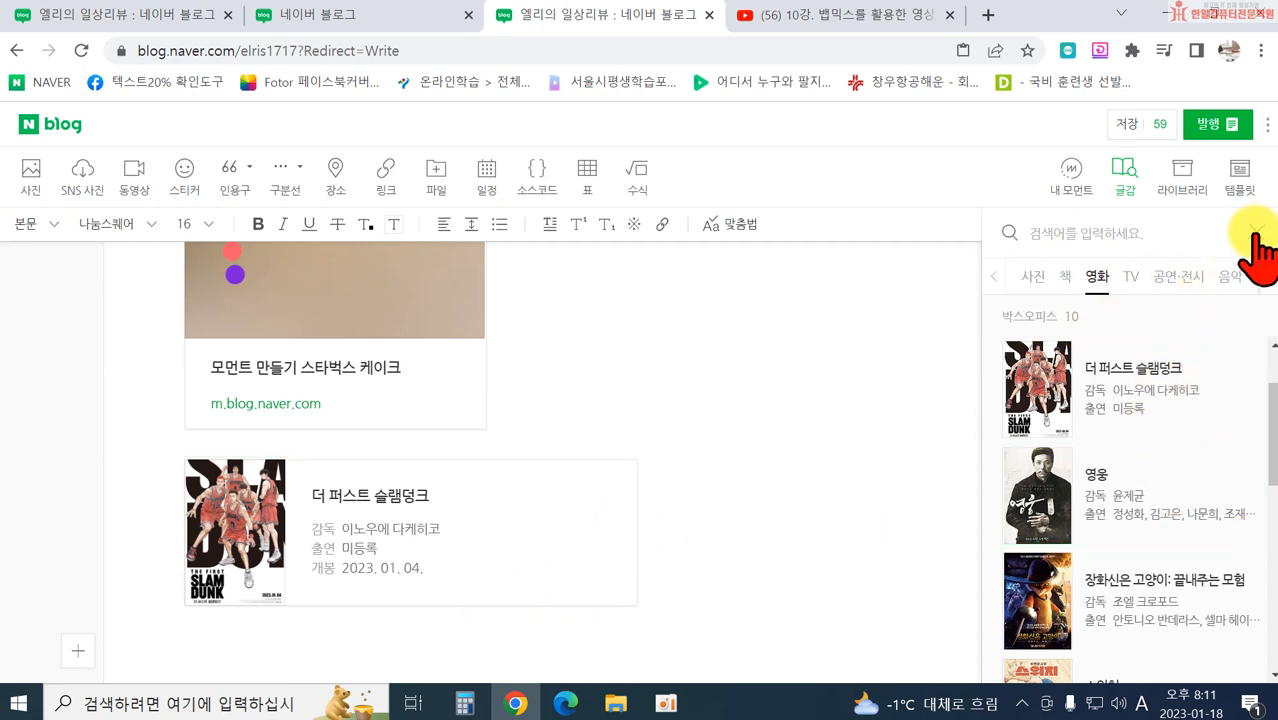
Step: Look at the book suggestions in 글감, and search the 쇼핑 category for 푸드쟁이
{"action": "left_click", "coordinate": [1065, 277]}
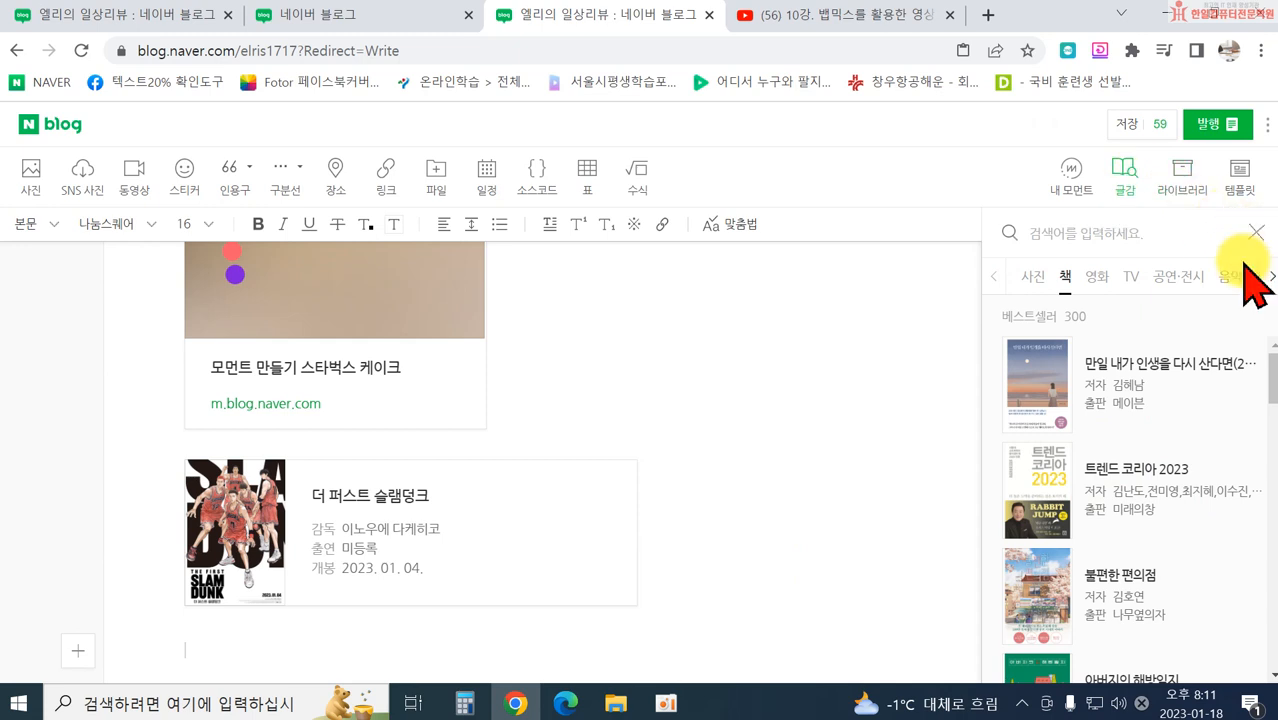
{"action": "left_click", "coordinate": [1203, 280]}
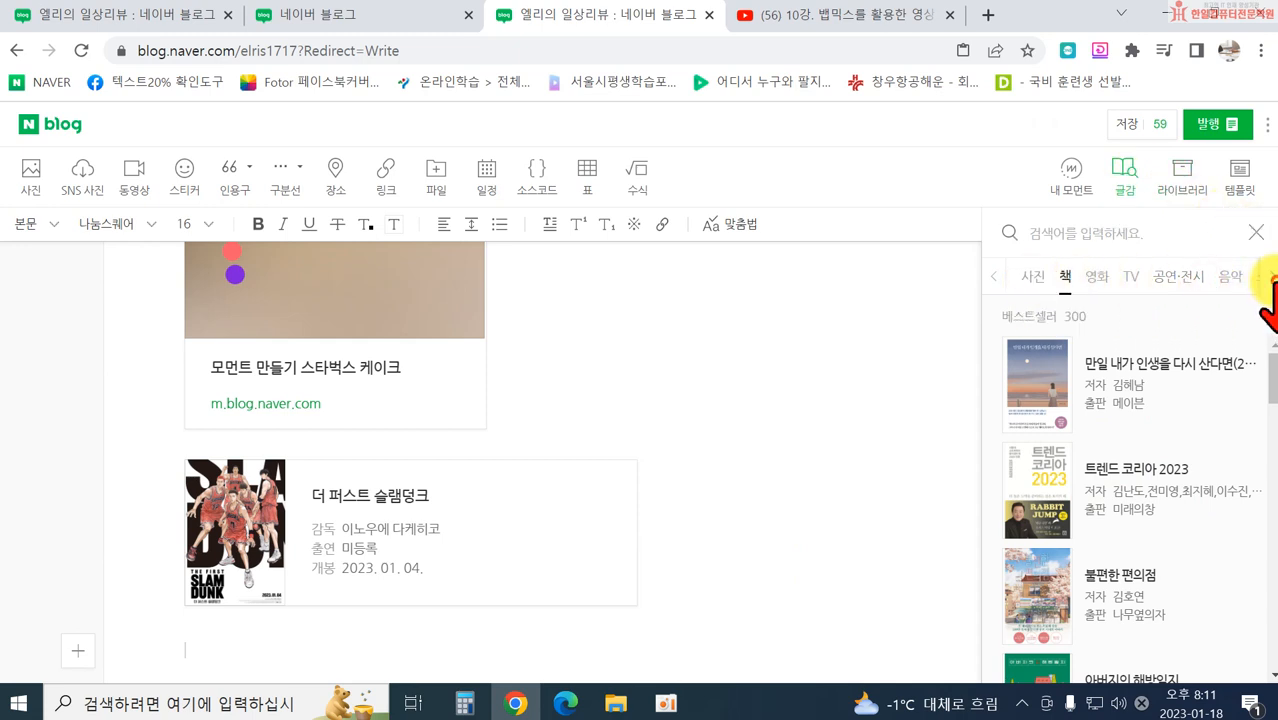
{"action": "left_click", "coordinate": [1270, 278]}
{"action": "left_click", "coordinate": [1188, 277]}
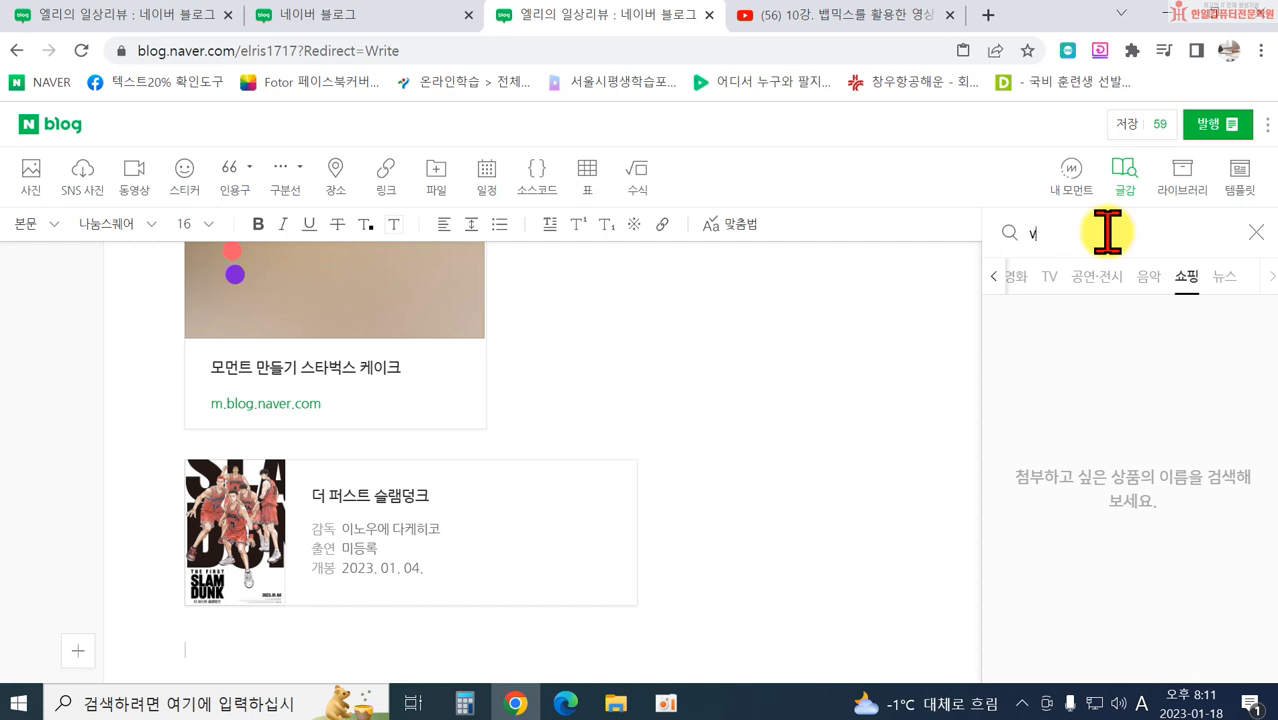
{"action": "left_click", "coordinate": [1108, 232]}
{"action": "type", "text": "푸드쟁이"}
{"action": "key", "text": "Return"}
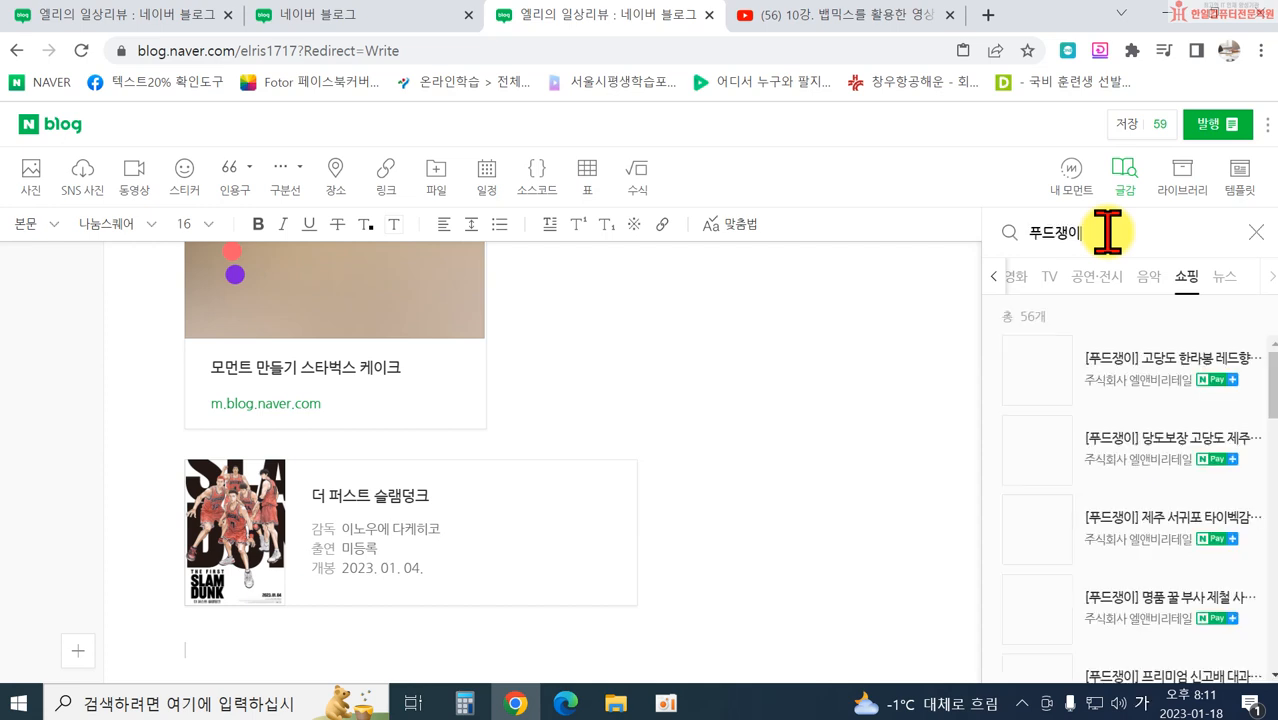
Step: Insert the [푸드쟁이] 명품 꿀 부사 제철 사과 product card below the movie card and review the inserted cards
{"action": "left_click", "coordinate": [1132, 373]}
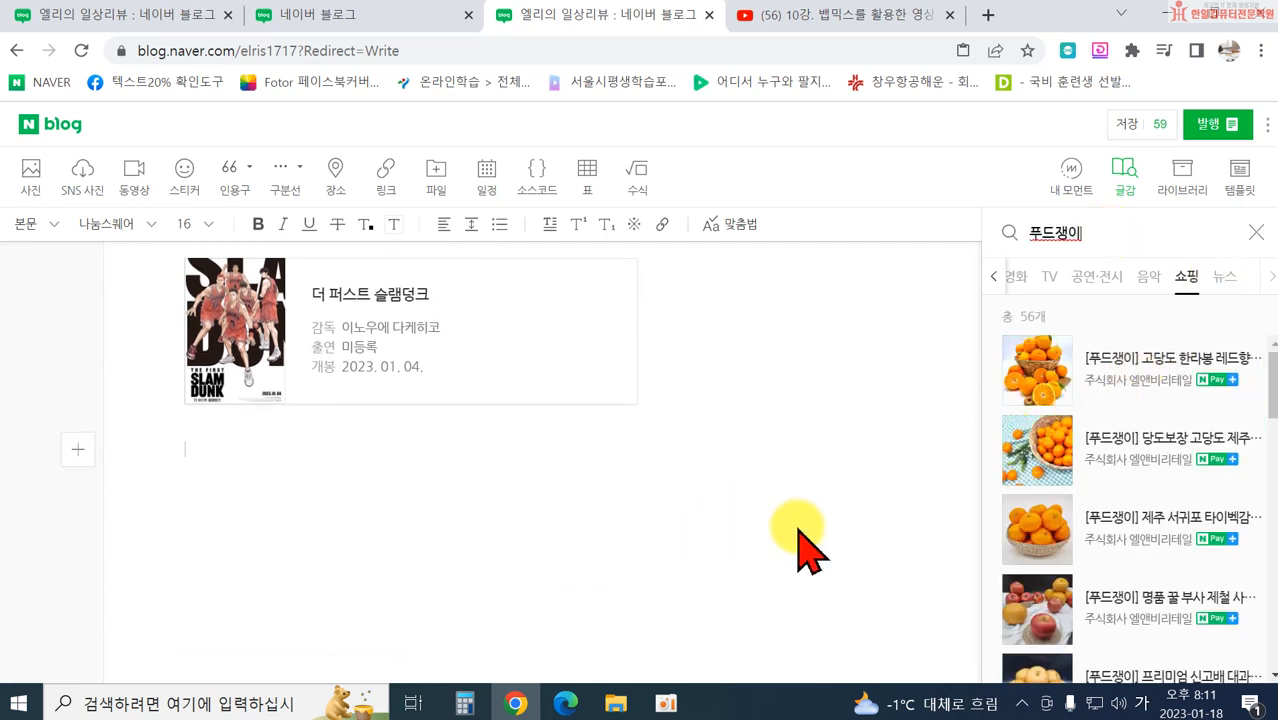
{"action": "left_click", "coordinate": [716, 398]}
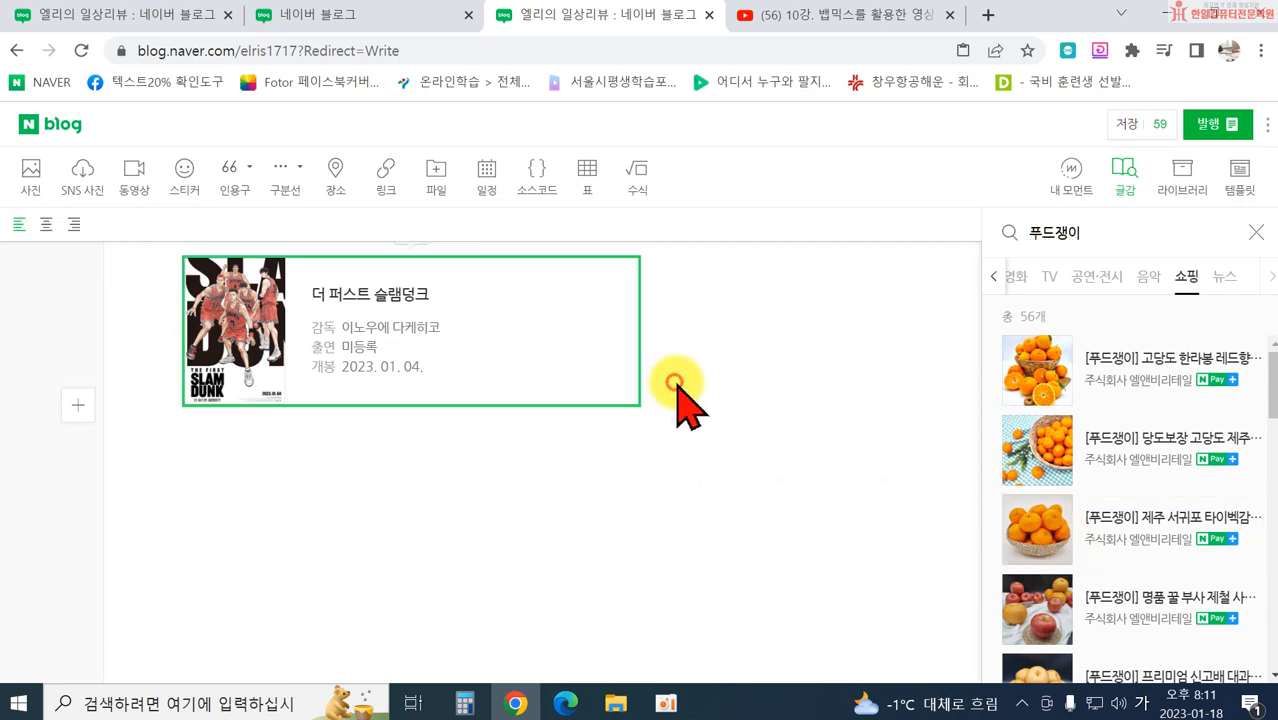
{"action": "key", "text": "Return"}
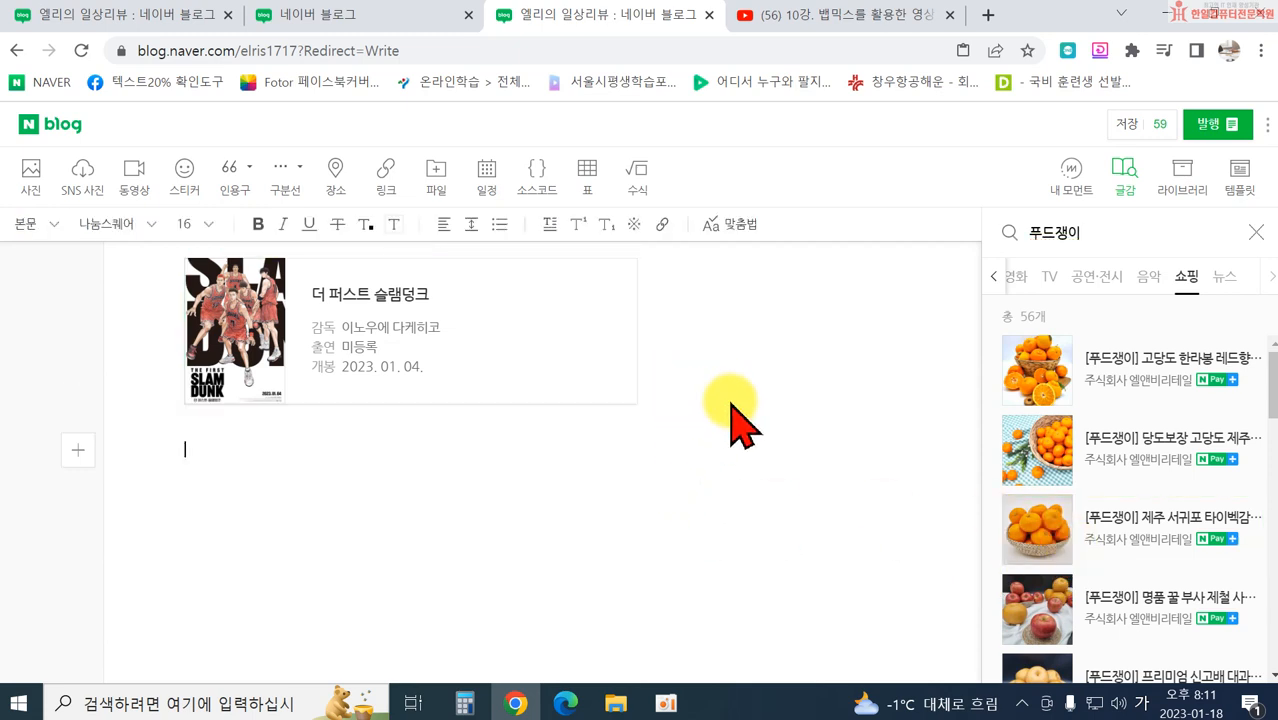
{"action": "scroll", "coordinate": [1140, 480], "scroll_direction": "down", "scroll_amount": 2}
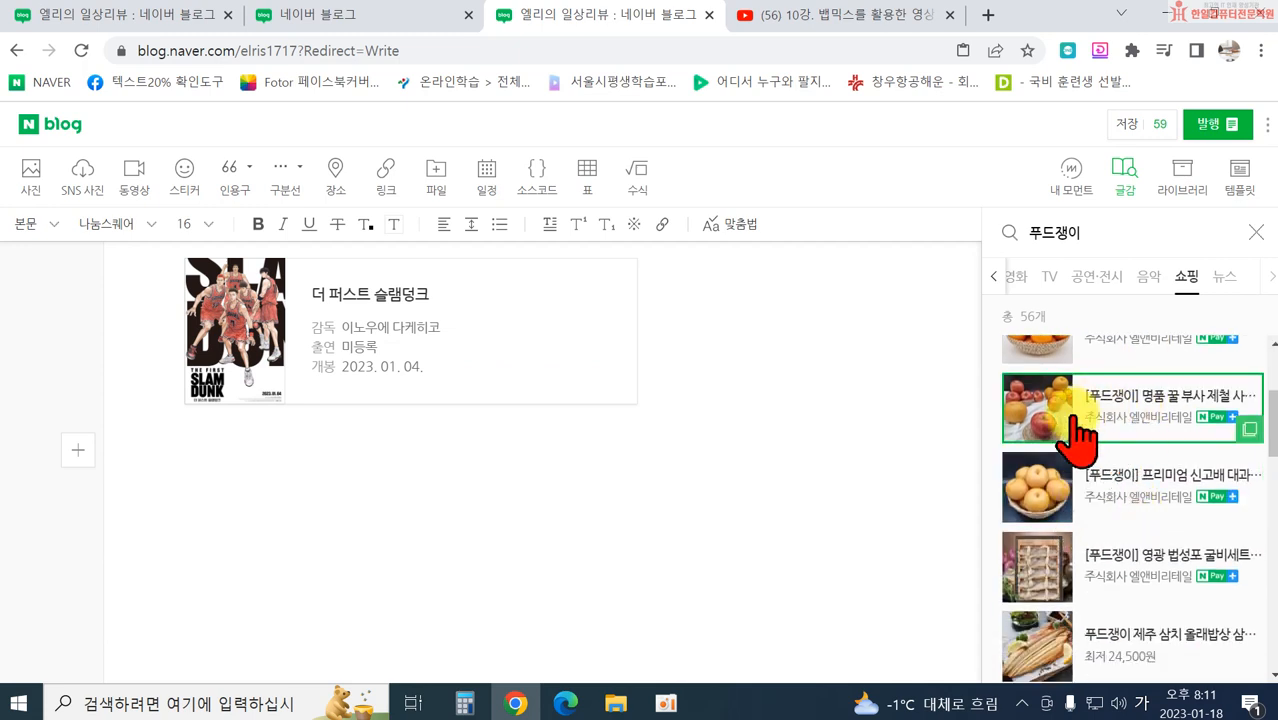
{"action": "left_click", "coordinate": [1128, 428]}
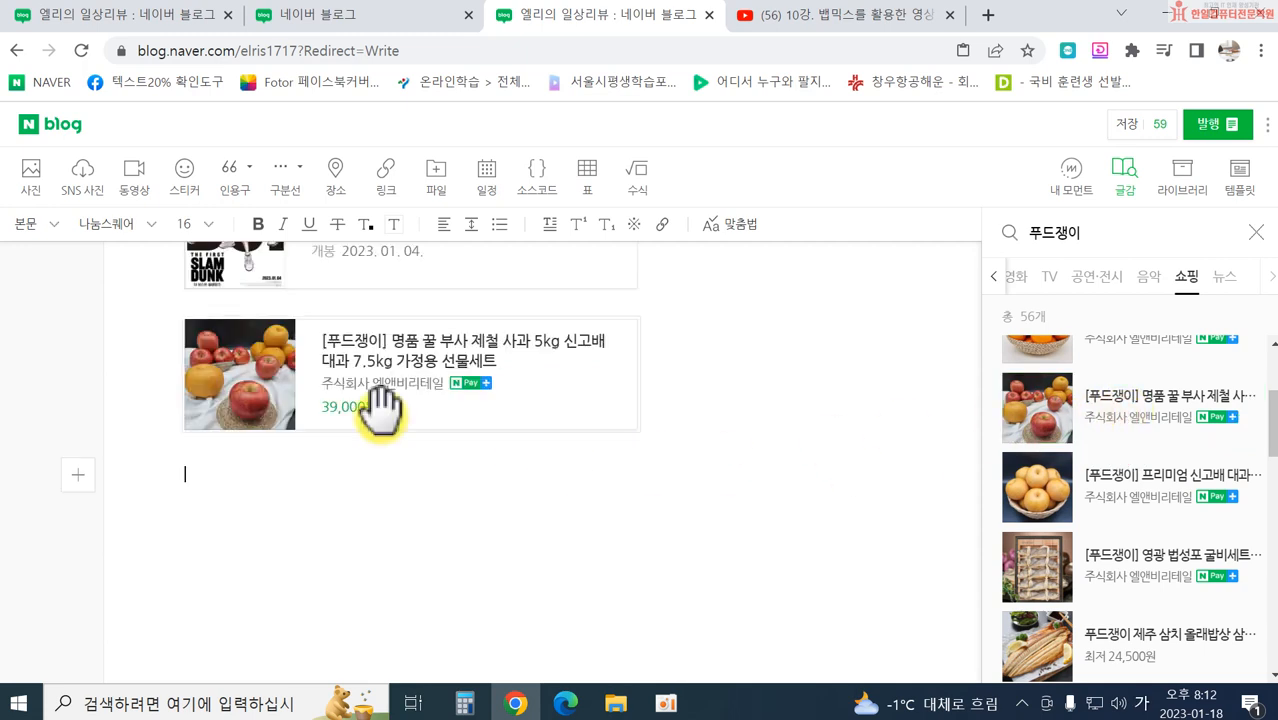
{"action": "scroll", "coordinate": [530, 545], "scroll_direction": "up", "scroll_amount": 3}
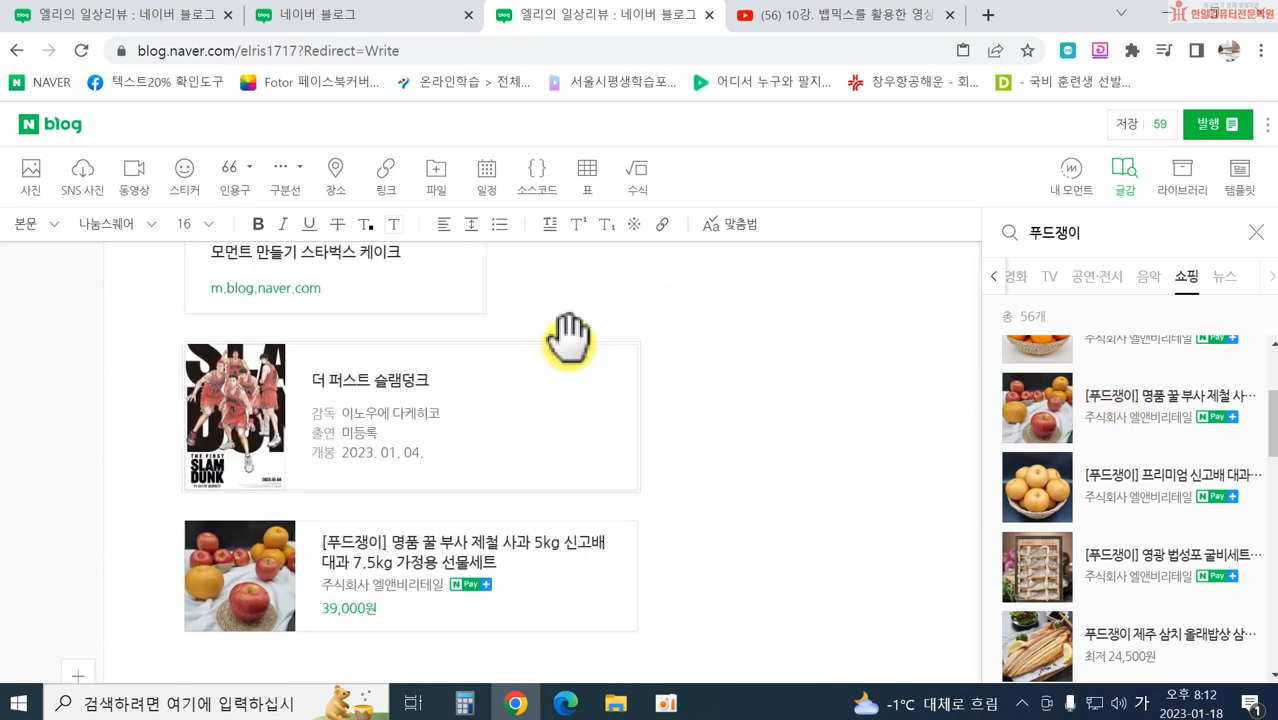
{"action": "scroll", "coordinate": [720, 512], "scroll_direction": "down", "scroll_amount": 2}
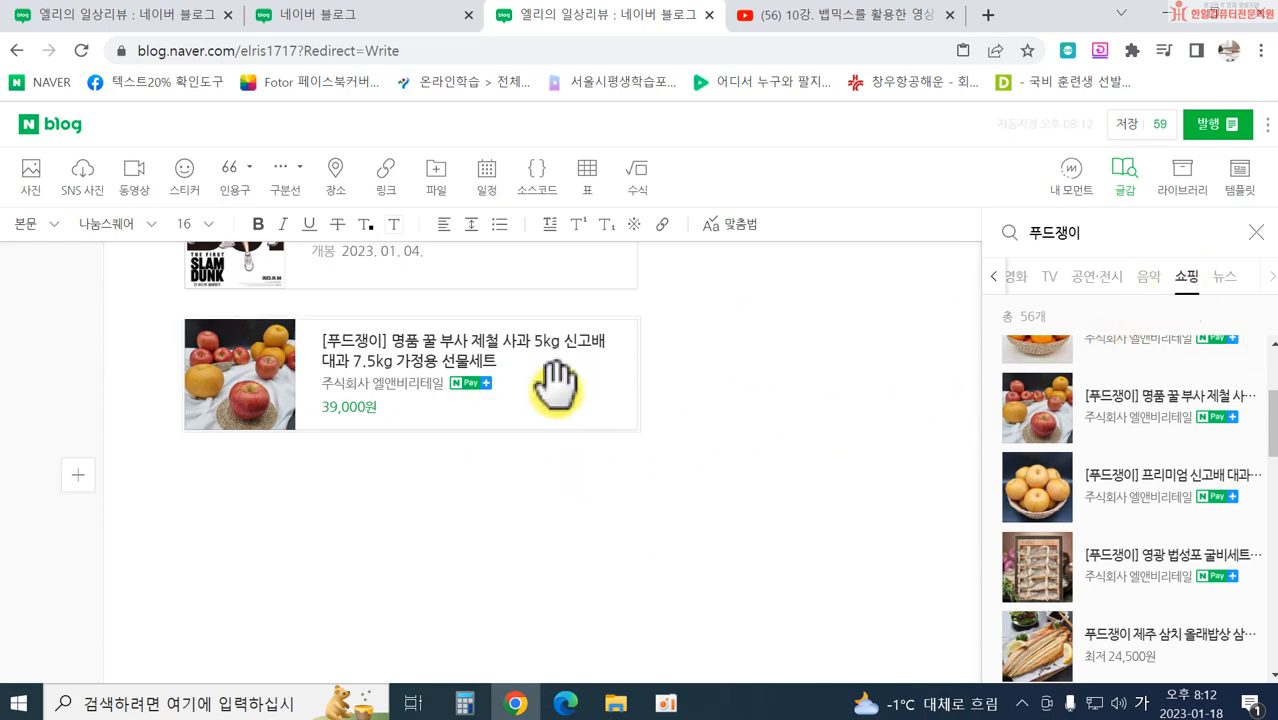
{"action": "scroll", "coordinate": [560, 395], "scroll_direction": "up", "scroll_amount": 4}
{"action": "scroll", "coordinate": [633, 366], "scroll_direction": "down", "scroll_amount": 2}
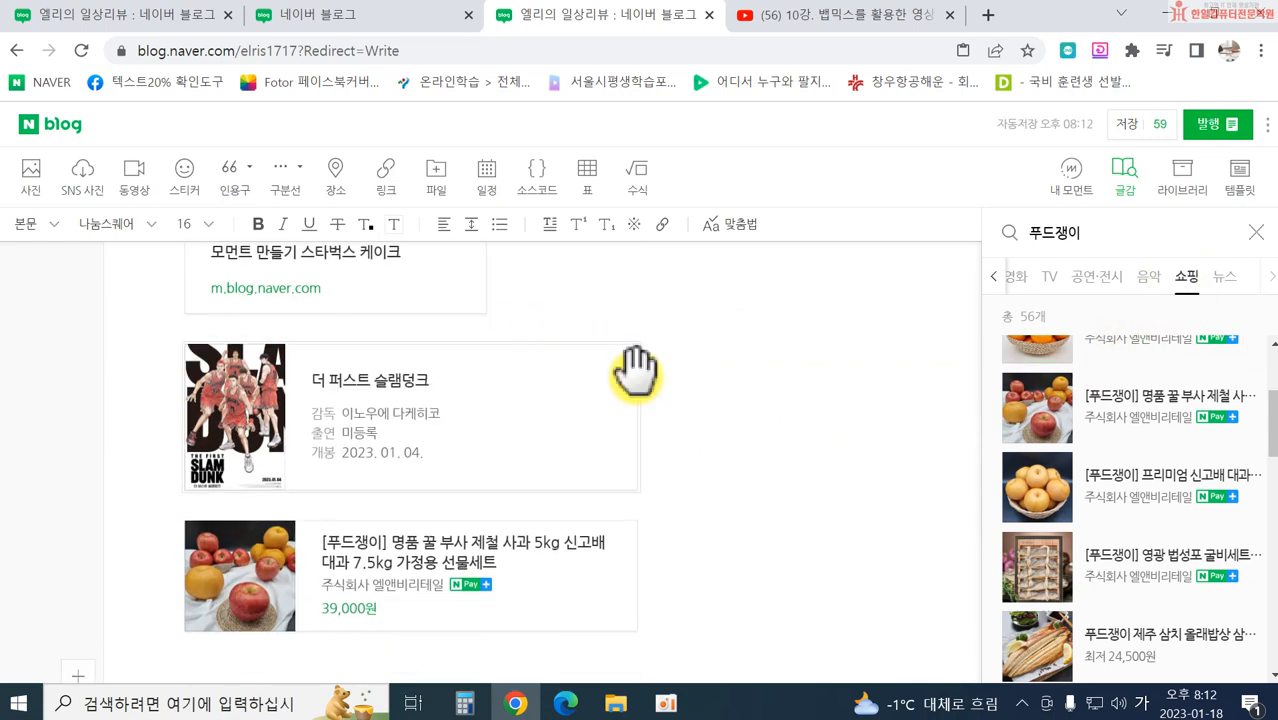
{"action": "scroll", "coordinate": [660, 390], "scroll_direction": "down", "scroll_amount": 2}
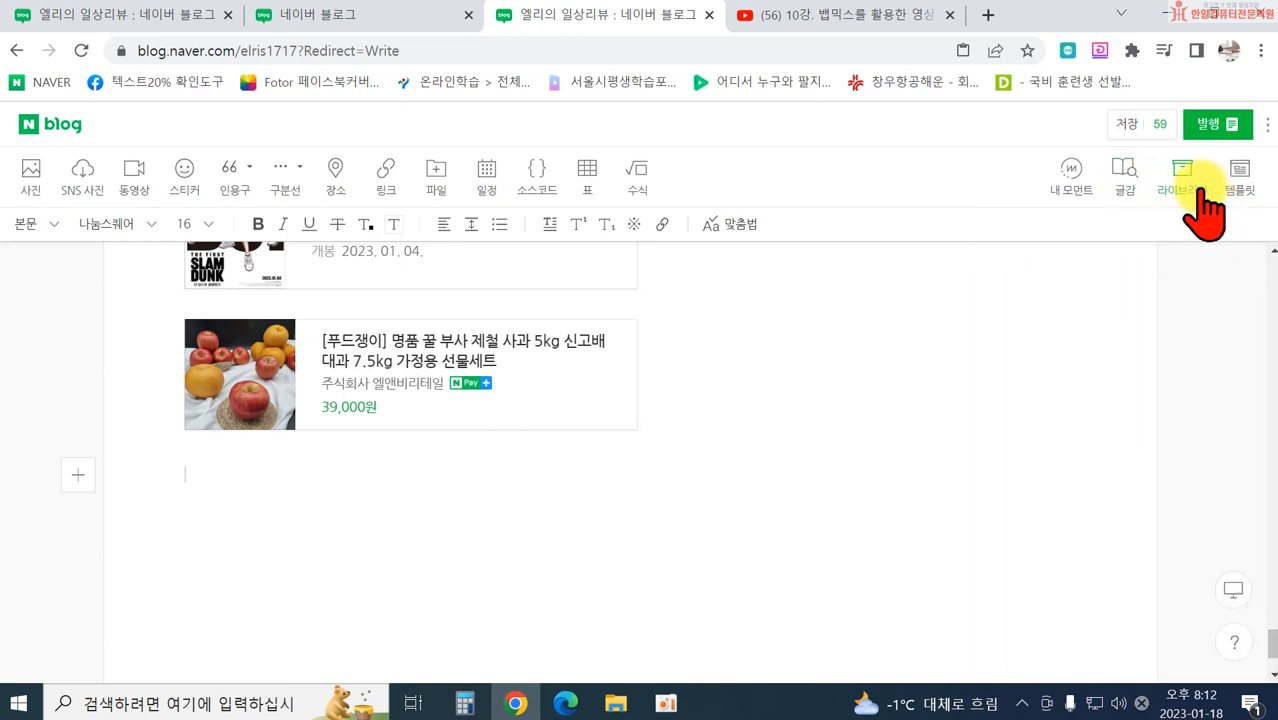
Step: Review the post's media in the 라이브러리 and set the wooden-table photo with envelope and pine branches as the representative image
{"action": "left_click", "coordinate": [1203, 192]}
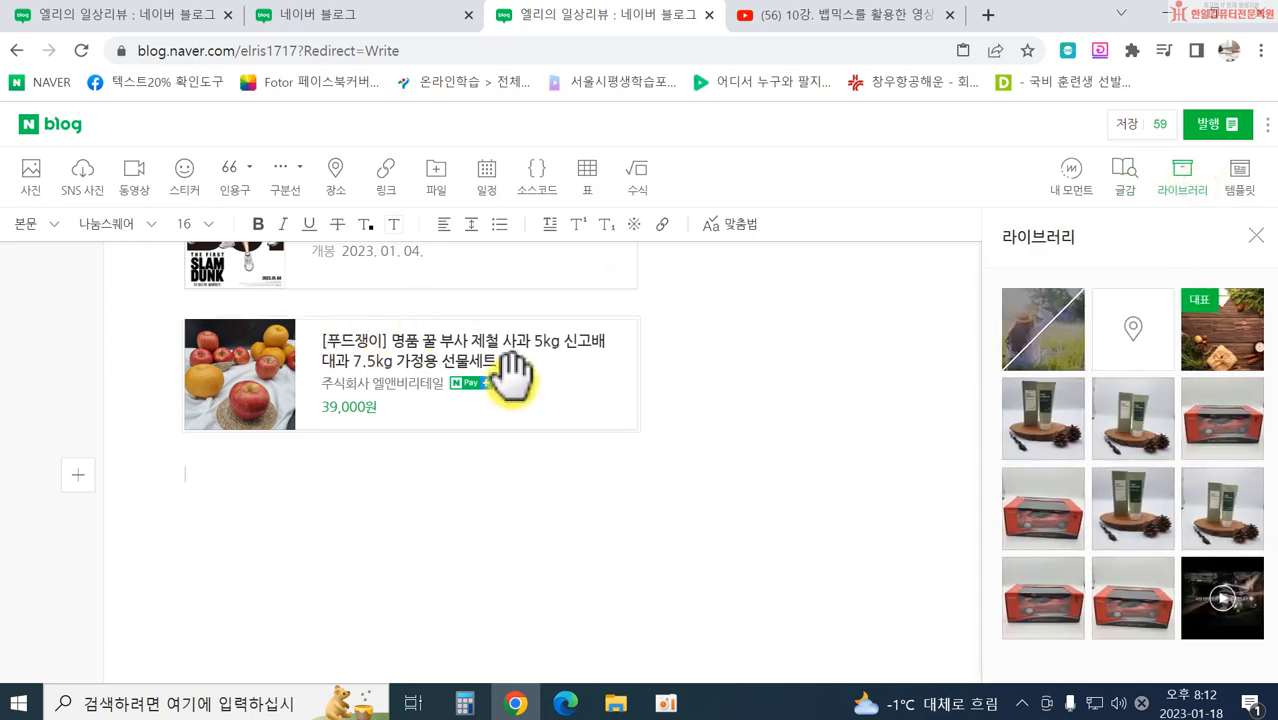
{"action": "scroll", "coordinate": [530, 385], "scroll_direction": "up", "scroll_amount": 5}
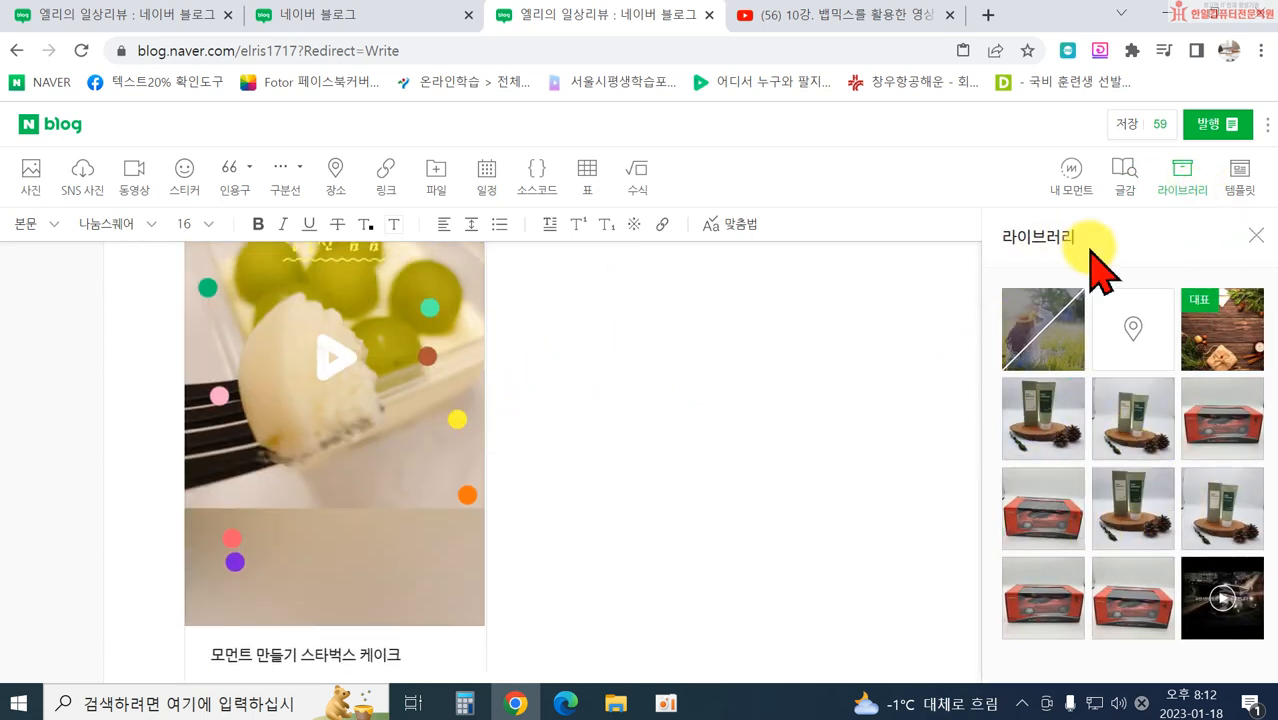
{"action": "scroll", "coordinate": [590, 415], "scroll_direction": "up", "scroll_amount": 15}
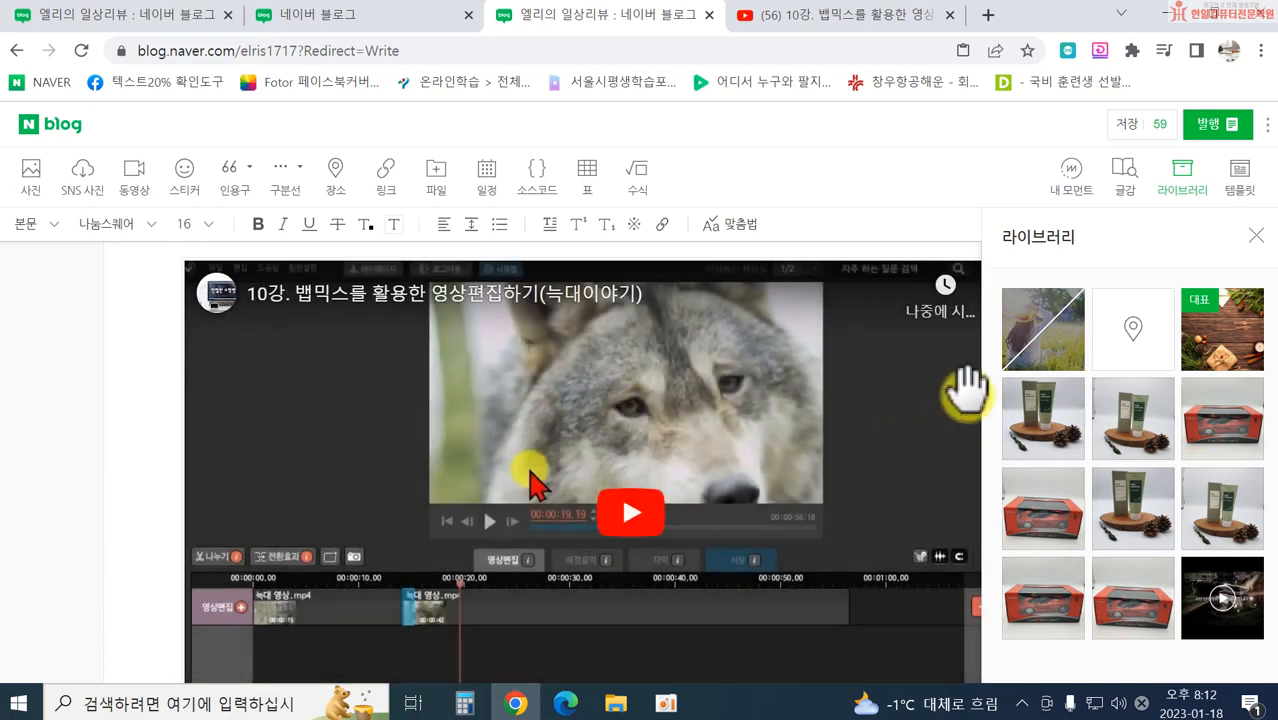
{"action": "scroll", "coordinate": [640, 360], "scroll_direction": "up", "scroll_amount": 15}
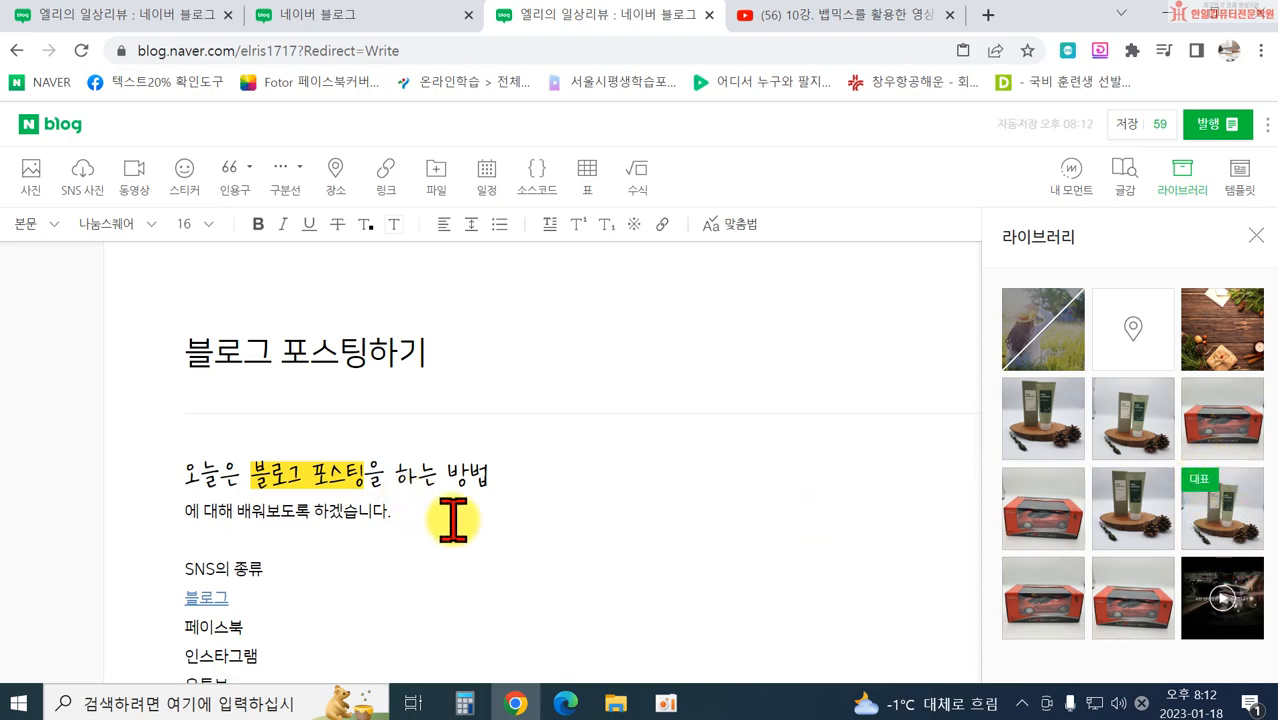
{"action": "scroll", "coordinate": [496, 476], "scroll_direction": "down", "scroll_amount": 20}
{"action": "scroll", "coordinate": [502, 485], "scroll_direction": "up", "scroll_amount": 10}
{"action": "scroll", "coordinate": [398, 478], "scroll_direction": "up", "scroll_amount": 3}
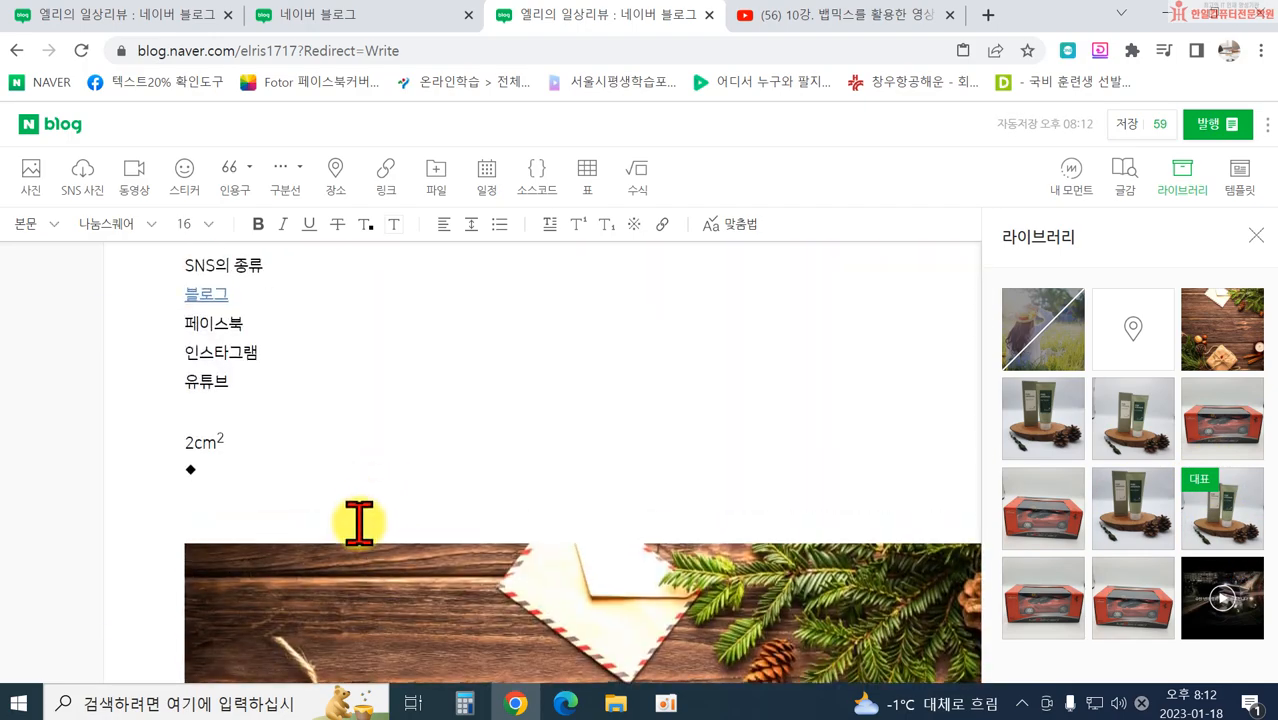
{"action": "scroll", "coordinate": [357, 522], "scroll_direction": "down", "scroll_amount": 3}
{"action": "scroll", "coordinate": [168, 422], "scroll_direction": "up", "scroll_amount": 1}
{"action": "left_click", "coordinate": [230, 366]}
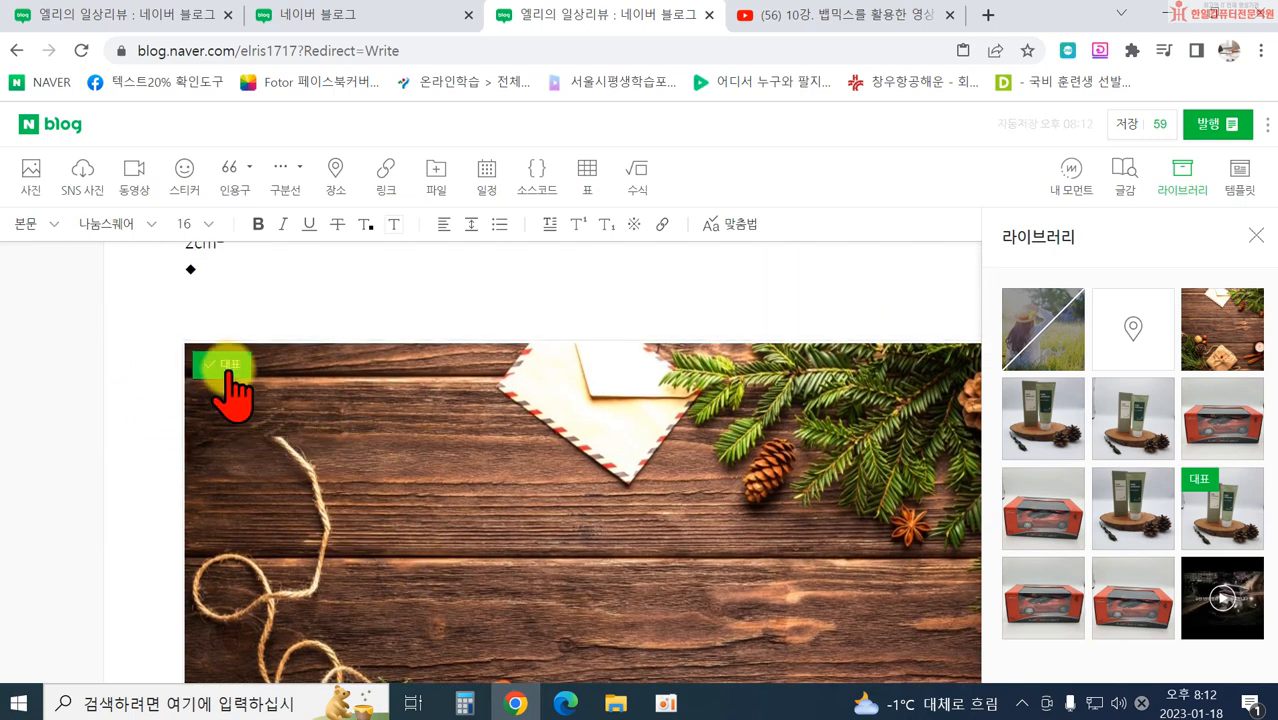
{"action": "left_click", "coordinate": [230, 366]}
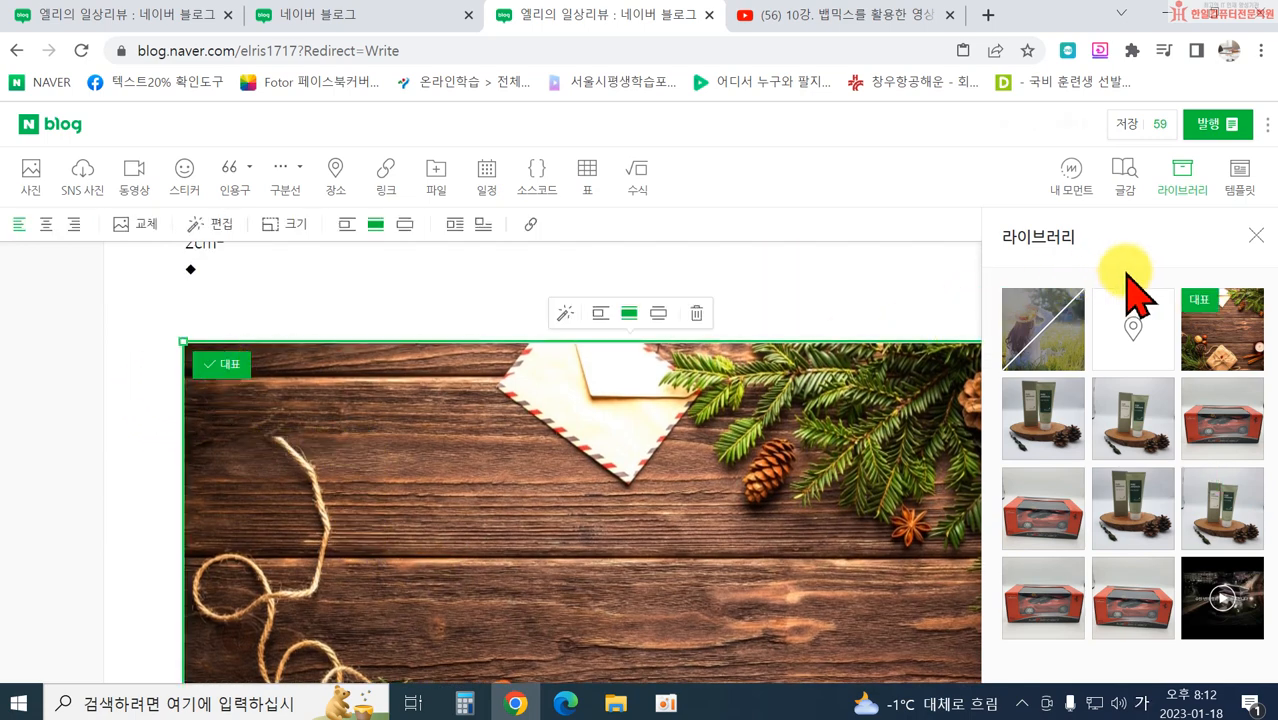
{"action": "left_click", "coordinate": [1256, 235]}
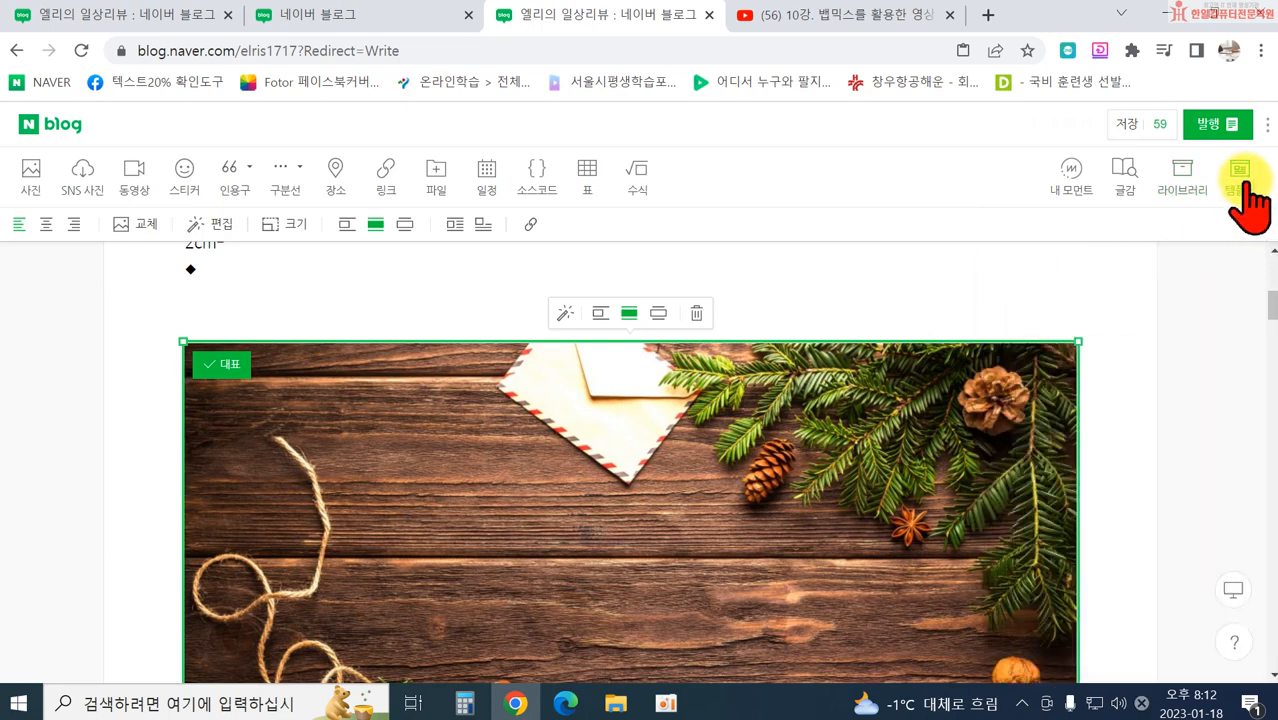
Step: Open the 템플릿 collection and preview several 추천 템플릿 designs, such as the 다꾸 패키지, 제주도 여행 기록 and 책 읽어주는 조명 templates
{"action": "left_click", "coordinate": [1249, 192]}
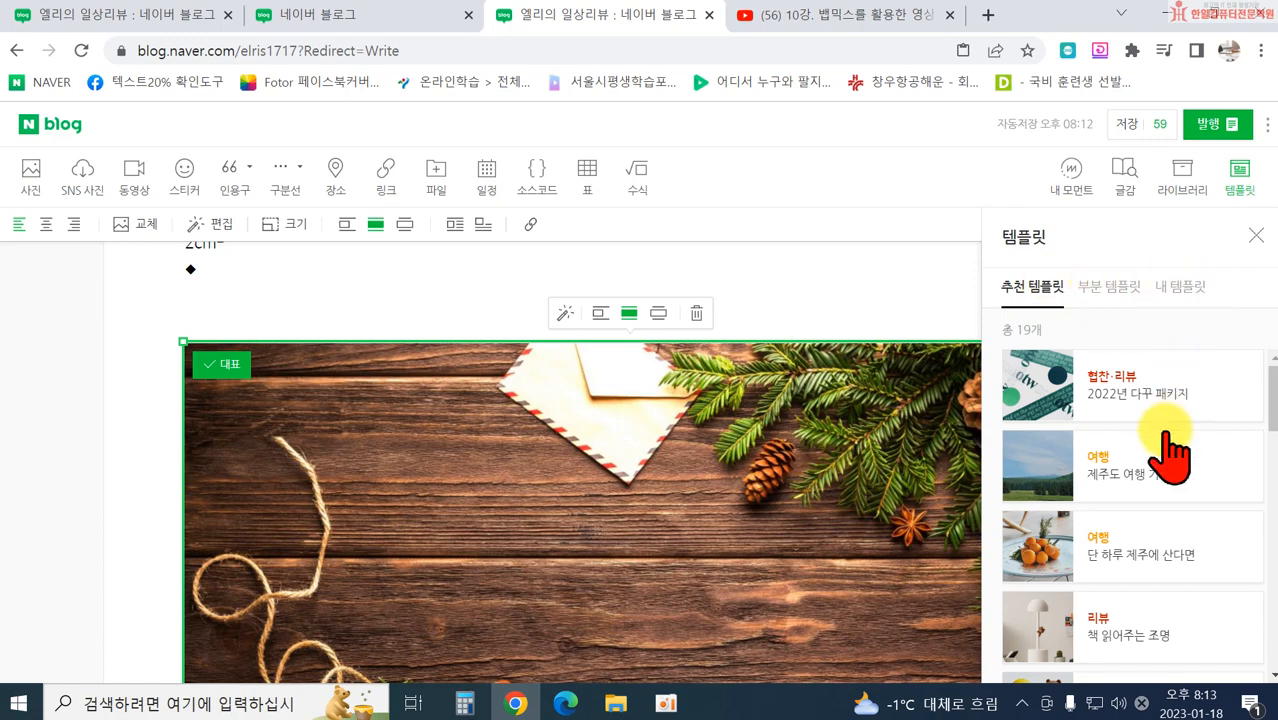
{"action": "mouse_move", "coordinate": [1070, 422]}
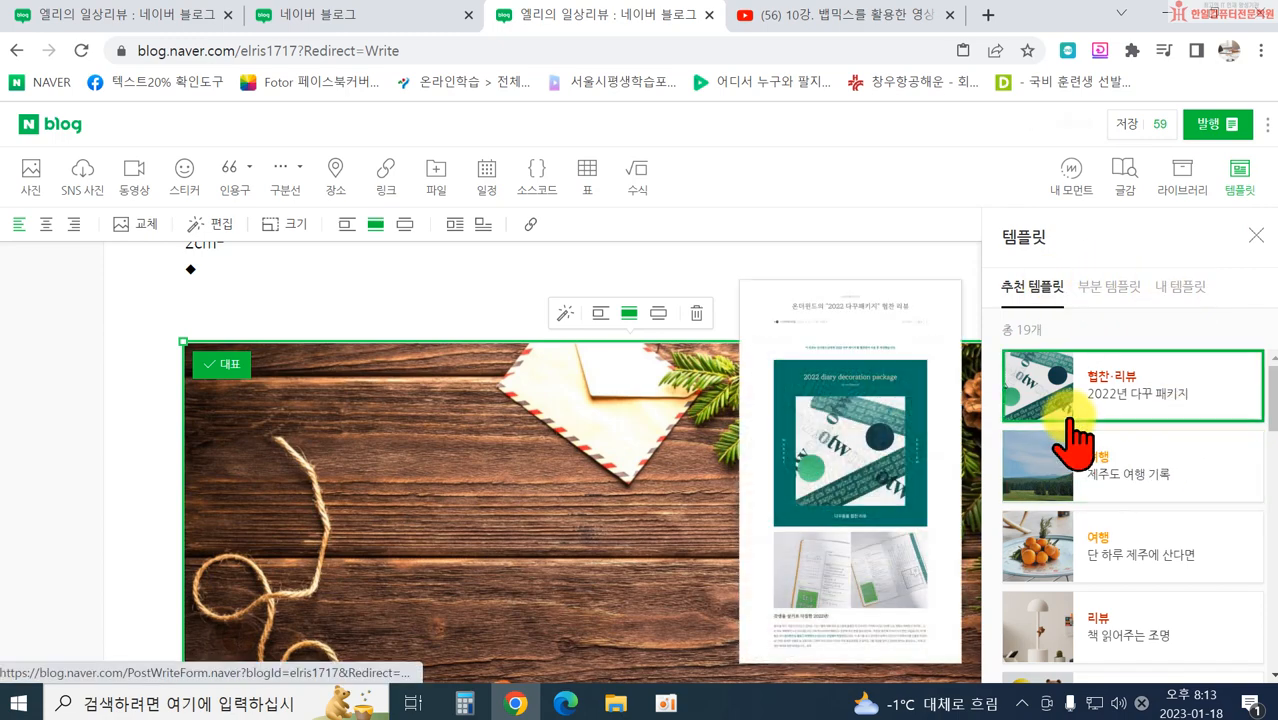
{"action": "mouse_move", "coordinate": [1078, 500]}
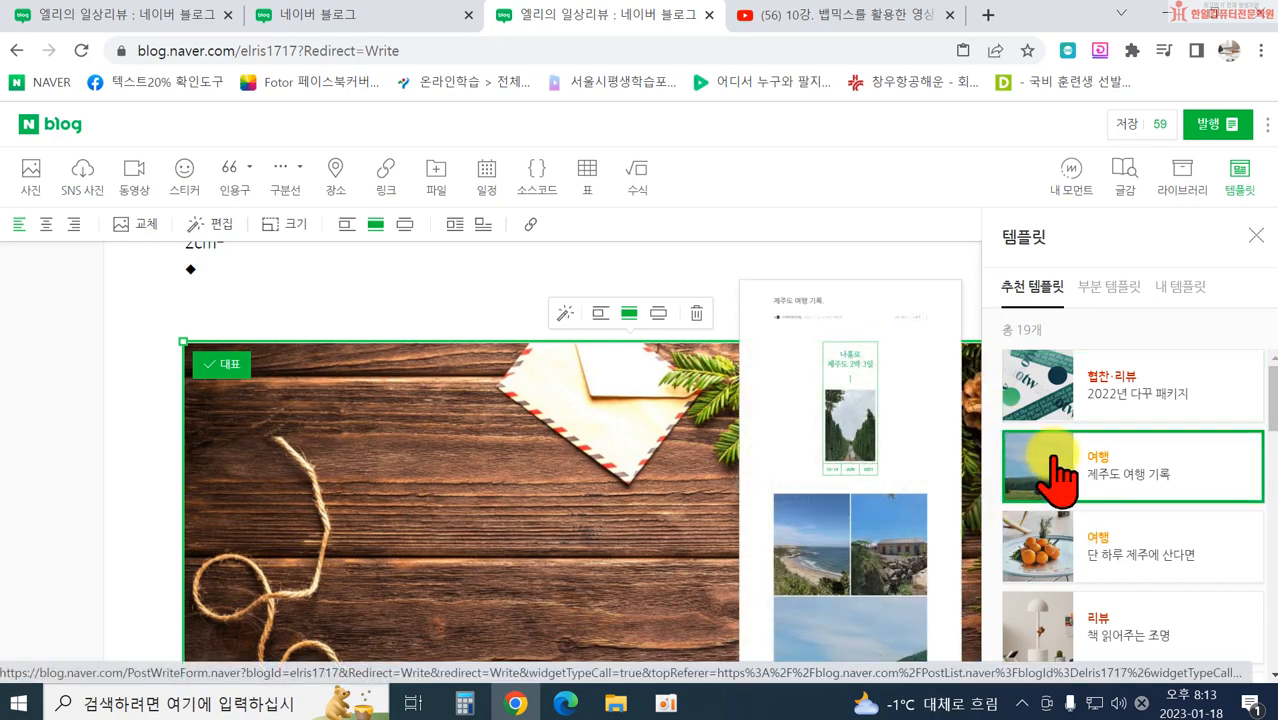
{"action": "scroll", "coordinate": [1065, 475], "scroll_direction": "down", "scroll_amount": 1}
{"action": "mouse_move", "coordinate": [1120, 480]}
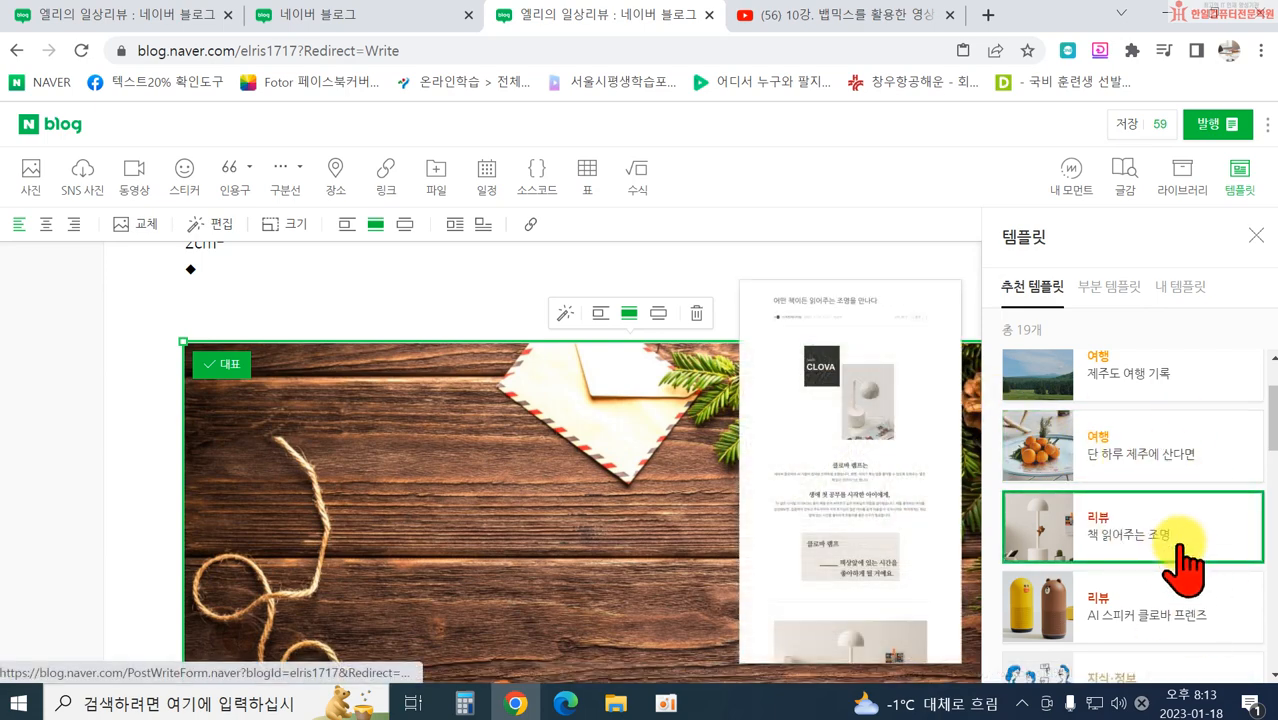
Step: Browse the 부분 템플릿 designs and open the 내 템플릿 list
{"action": "left_click", "coordinate": [1121, 290]}
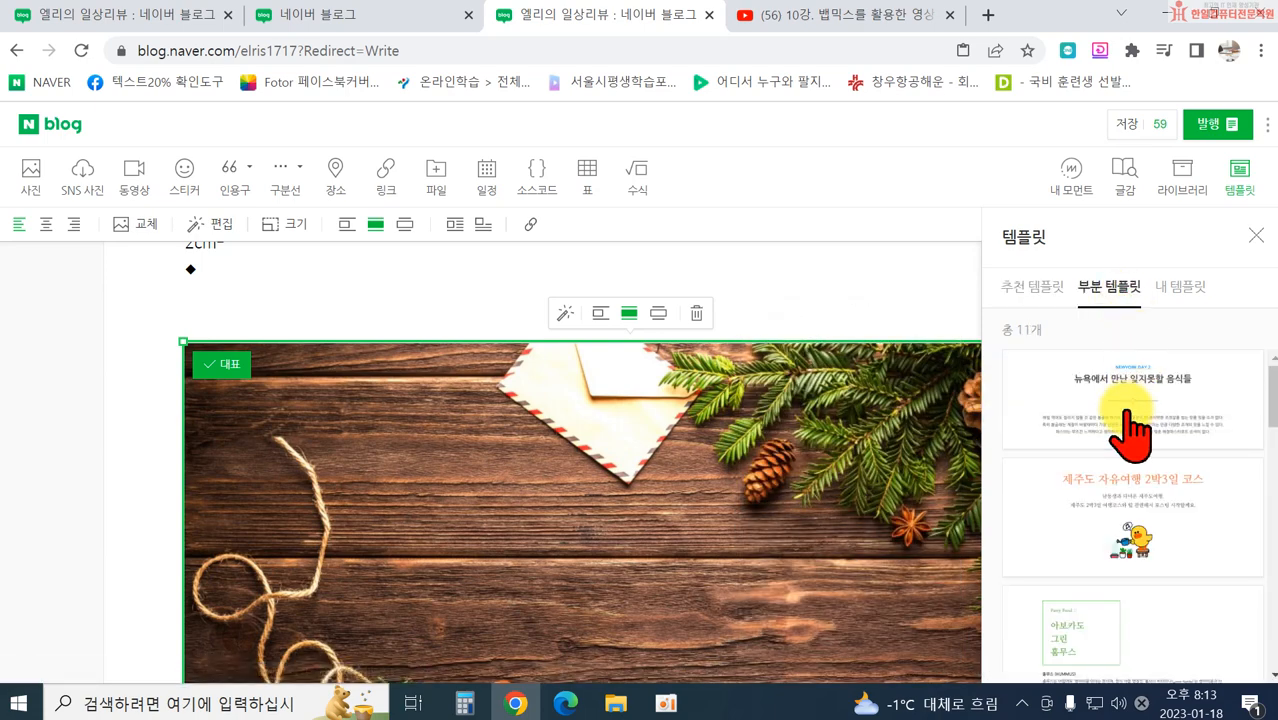
{"action": "scroll", "coordinate": [1165, 548], "scroll_direction": "down", "scroll_amount": 5}
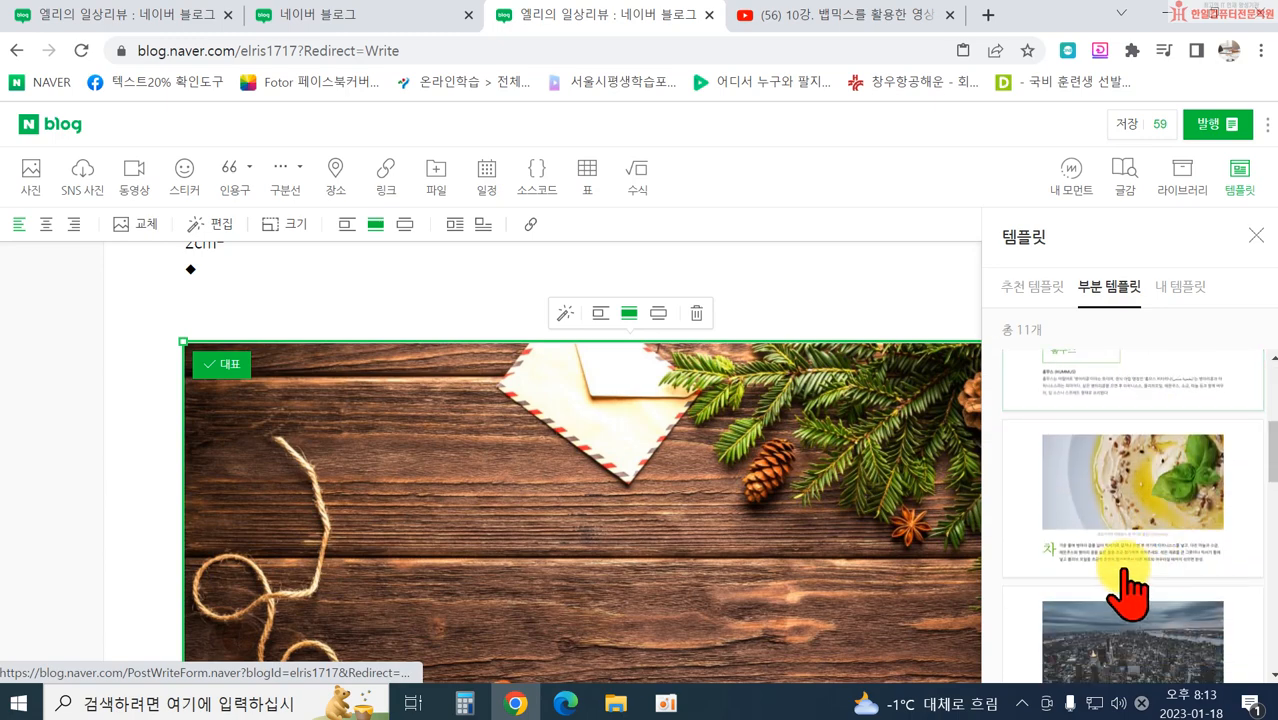
{"action": "scroll", "coordinate": [1153, 550], "scroll_direction": "down", "scroll_amount": 5}
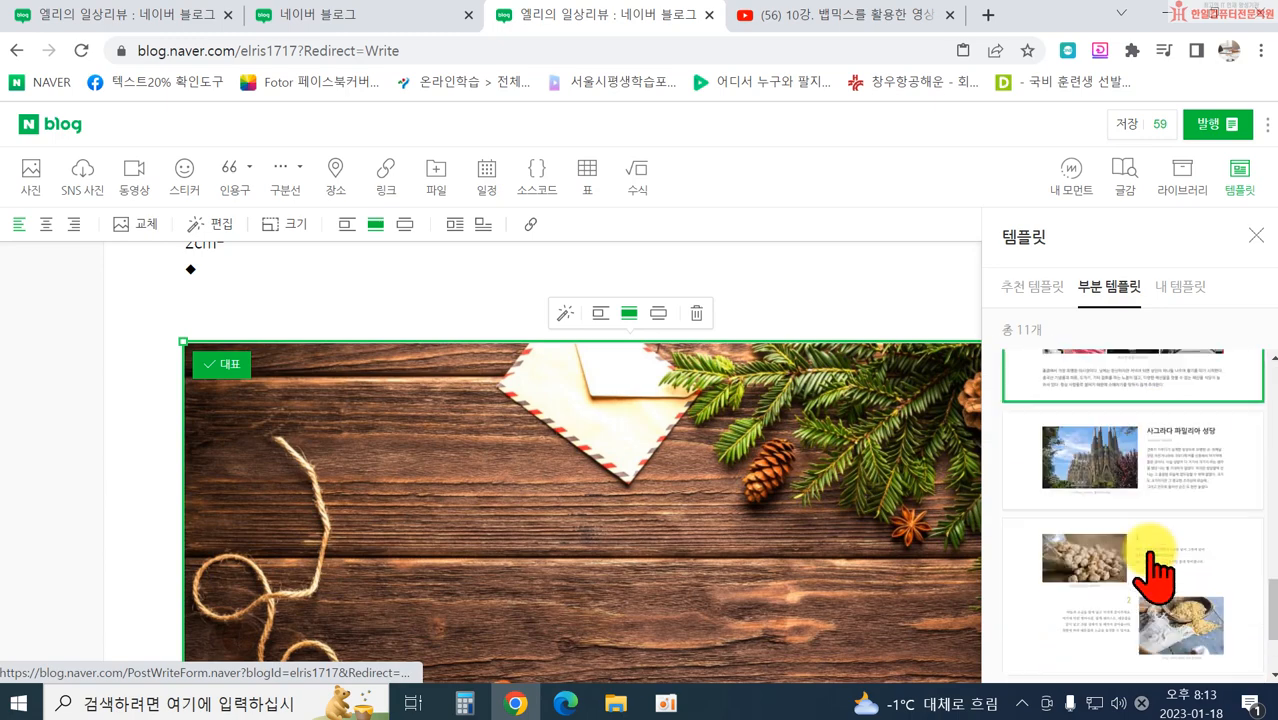
{"action": "scroll", "coordinate": [1160, 585], "scroll_direction": "up", "scroll_amount": 10}
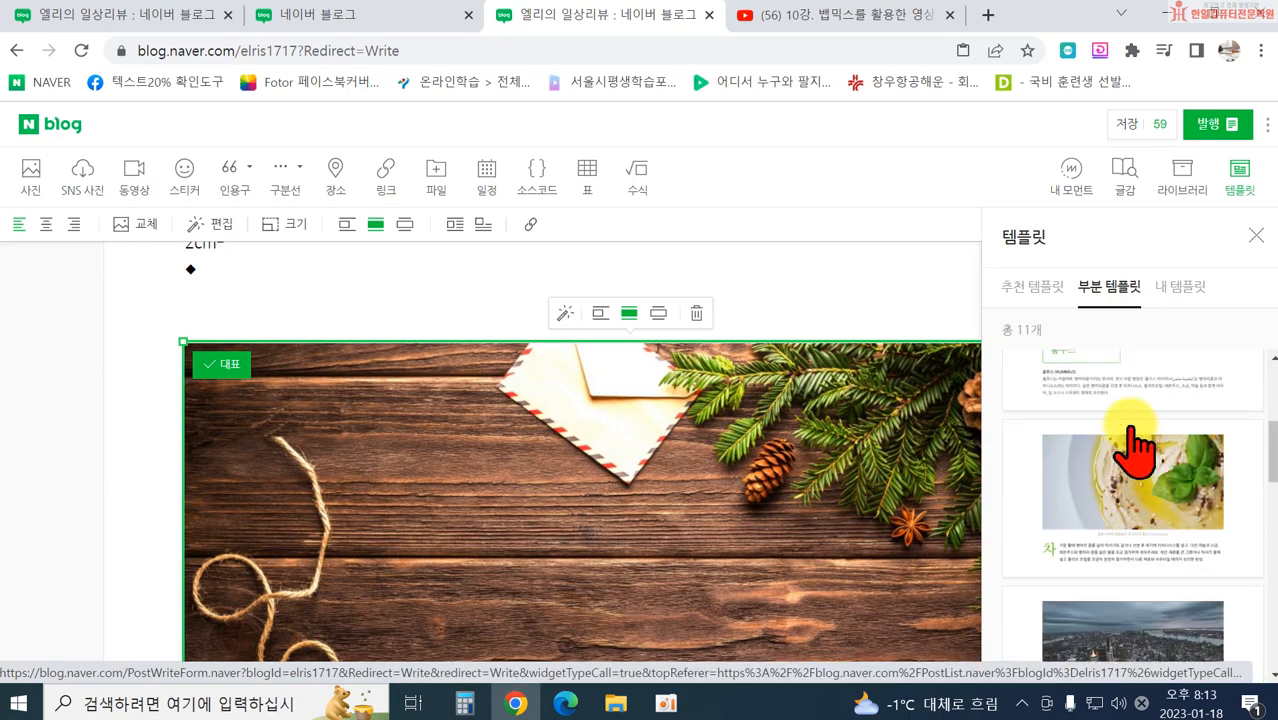
{"action": "left_click", "coordinate": [1180, 290]}
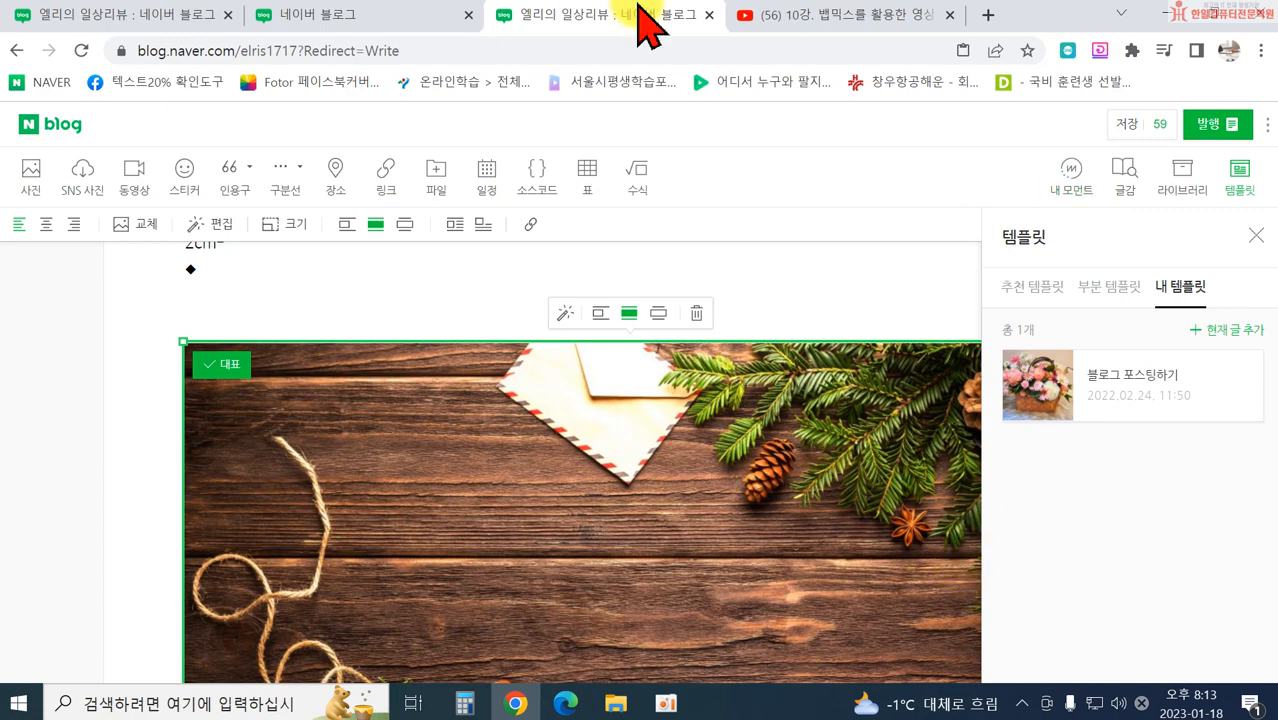
Step: Leave the draft open, go to the NAVER home page in the 네이버 블로그 browser tab, and search for 군자동오피스텔
{"action": "left_click", "coordinate": [397, 20]}
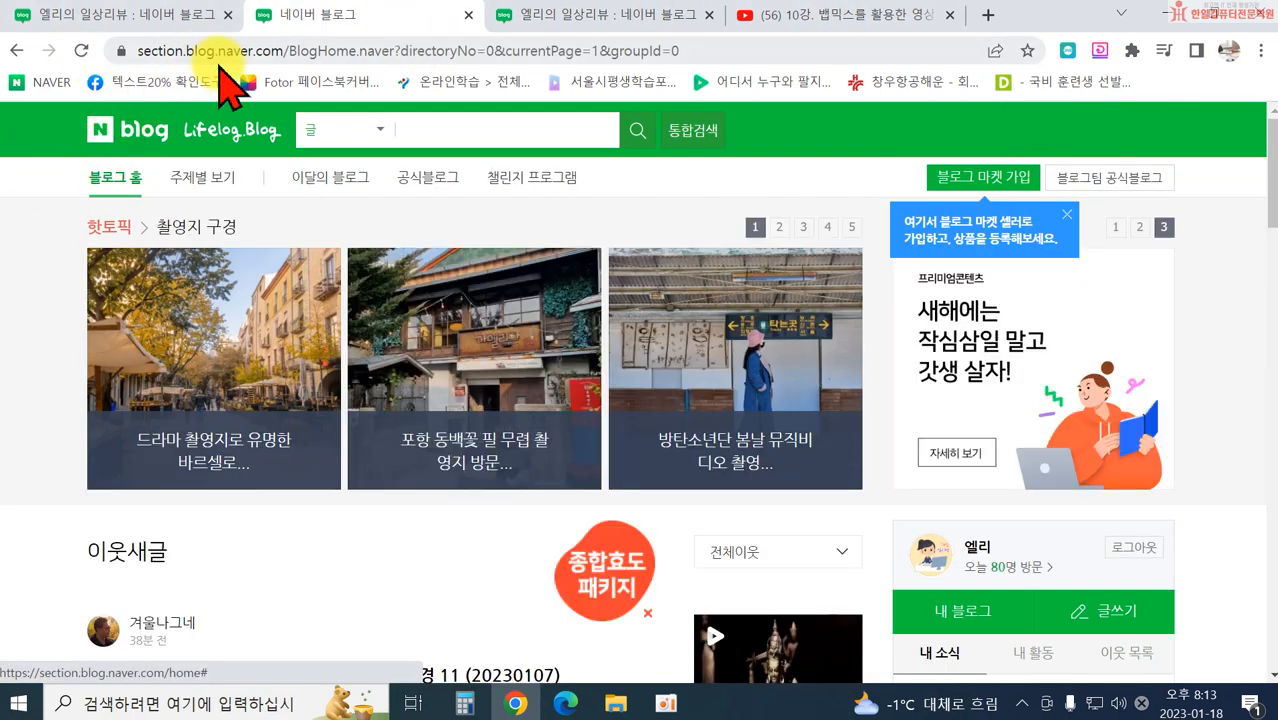
{"action": "left_click", "coordinate": [36, 15]}
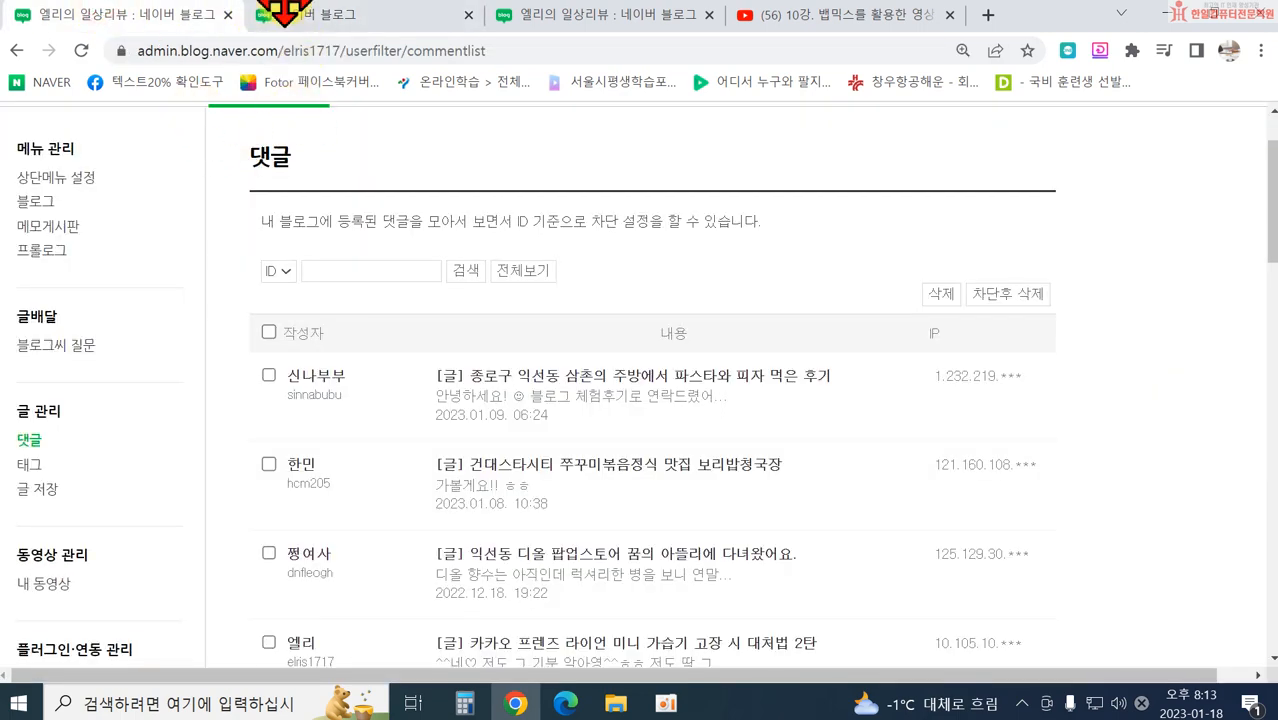
{"action": "left_click", "coordinate": [283, 14]}
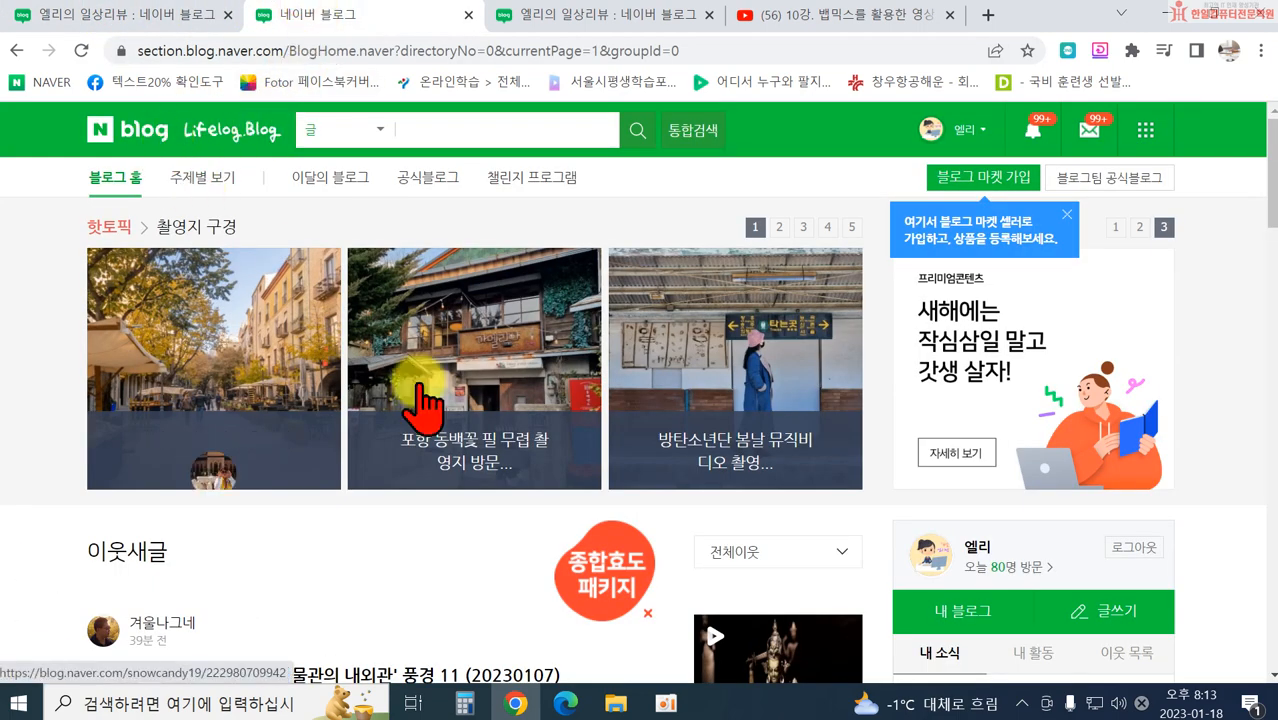
{"action": "left_click", "coordinate": [55, 115]}
{"action": "left_click", "coordinate": [505, 235]}
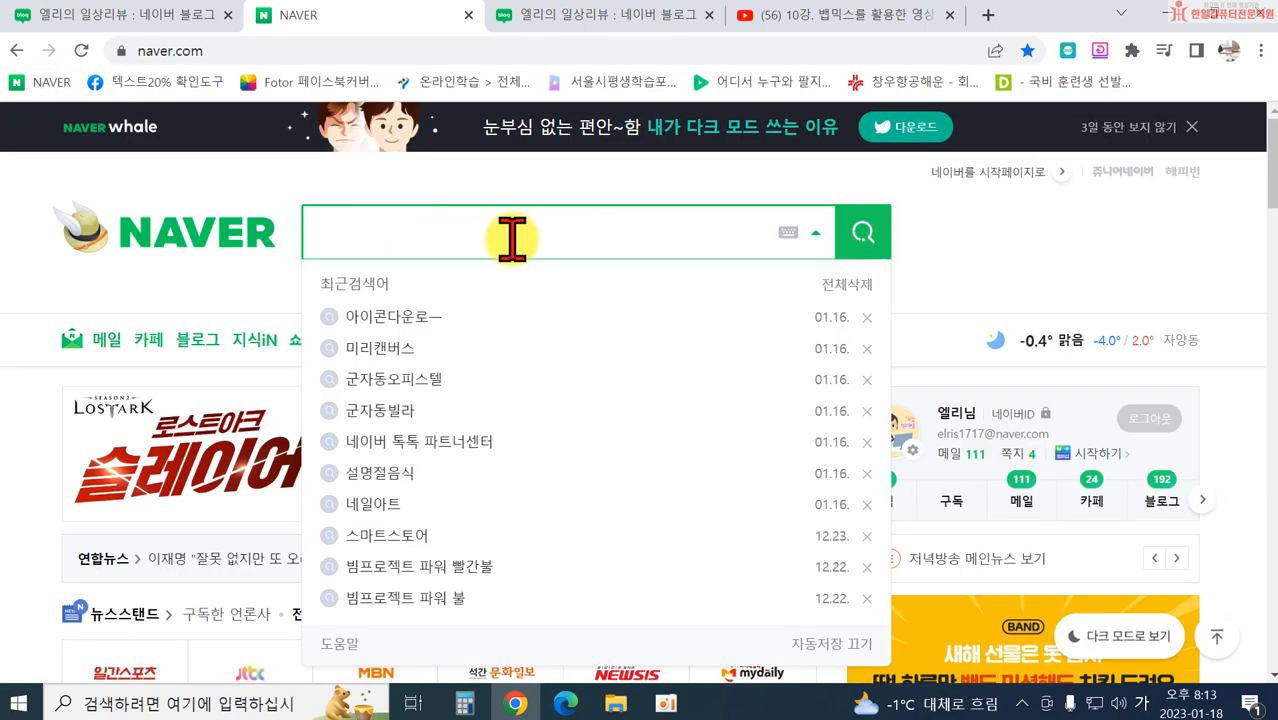
{"action": "type", "text": "군자동오피슽"}
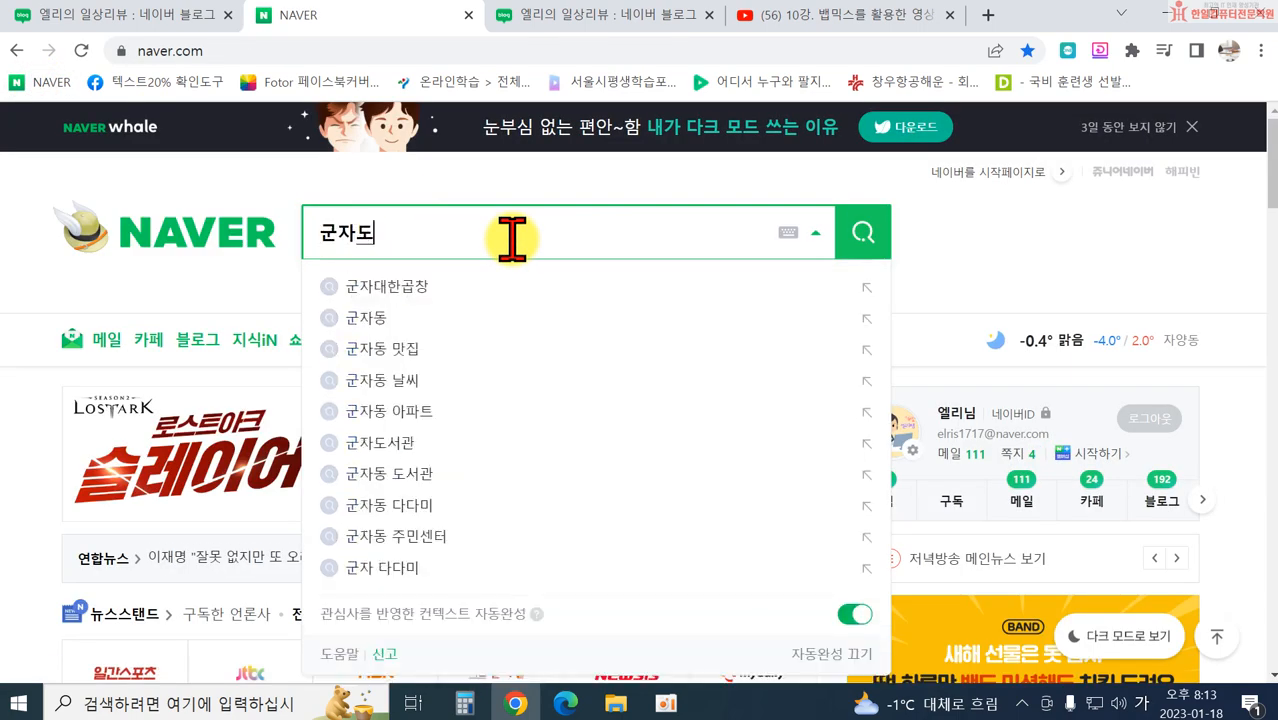
{"action": "type", "text": "텔"}
{"action": "key", "text": "Return"}
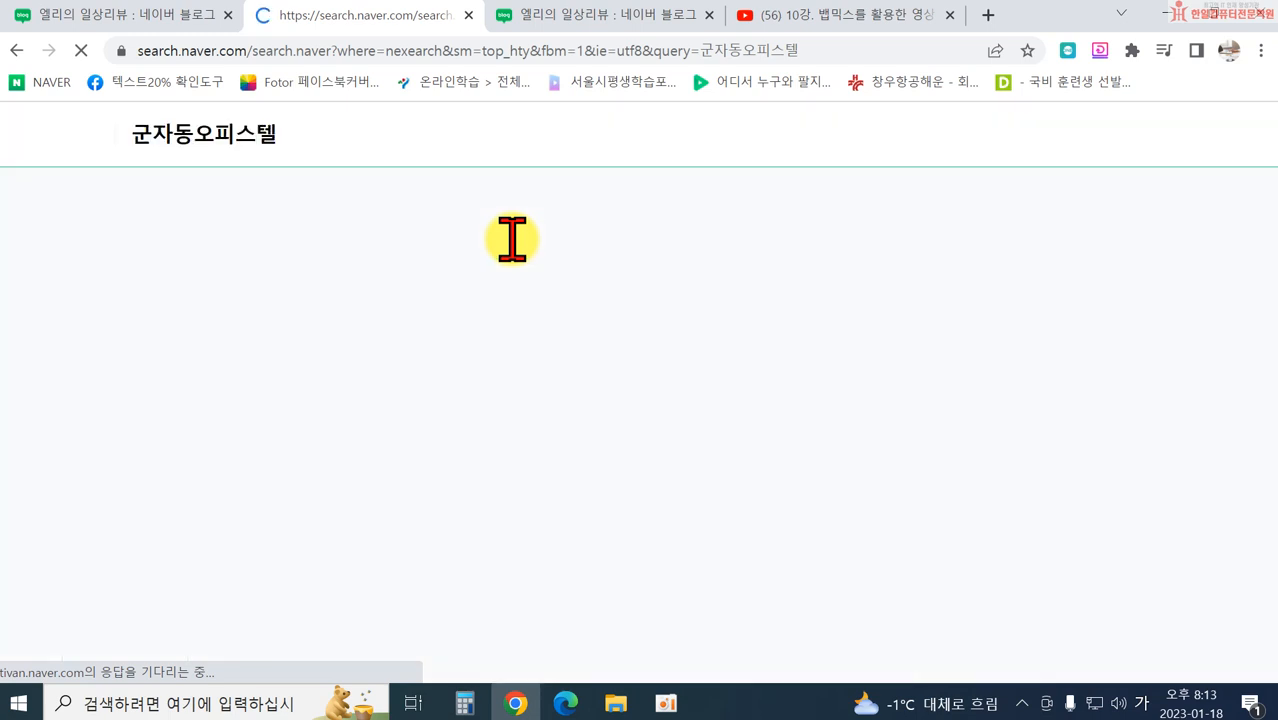
Step: Show the VIEW results for the search and open the blog post 군자동 첫입주 오피스텔 정보
{"action": "scroll", "coordinate": [207, 180], "scroll_direction": "down", "scroll_amount": 2}
{"action": "scroll", "coordinate": [205, 163], "scroll_direction": "up", "scroll_amount": 2}
{"action": "left_click", "coordinate": [137, 189]}
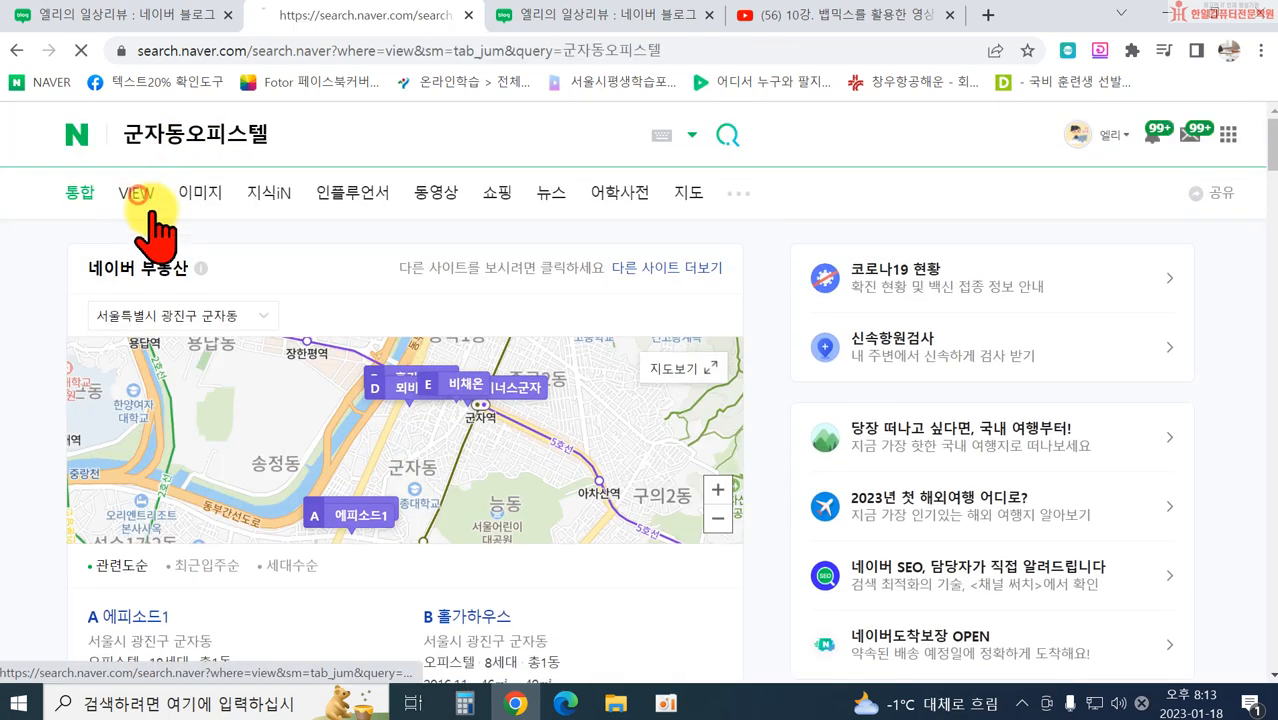
{"action": "scroll", "coordinate": [385, 400], "scroll_direction": "down", "scroll_amount": 1}
{"action": "scroll", "coordinate": [398, 412], "scroll_direction": "down", "scroll_amount": 1}
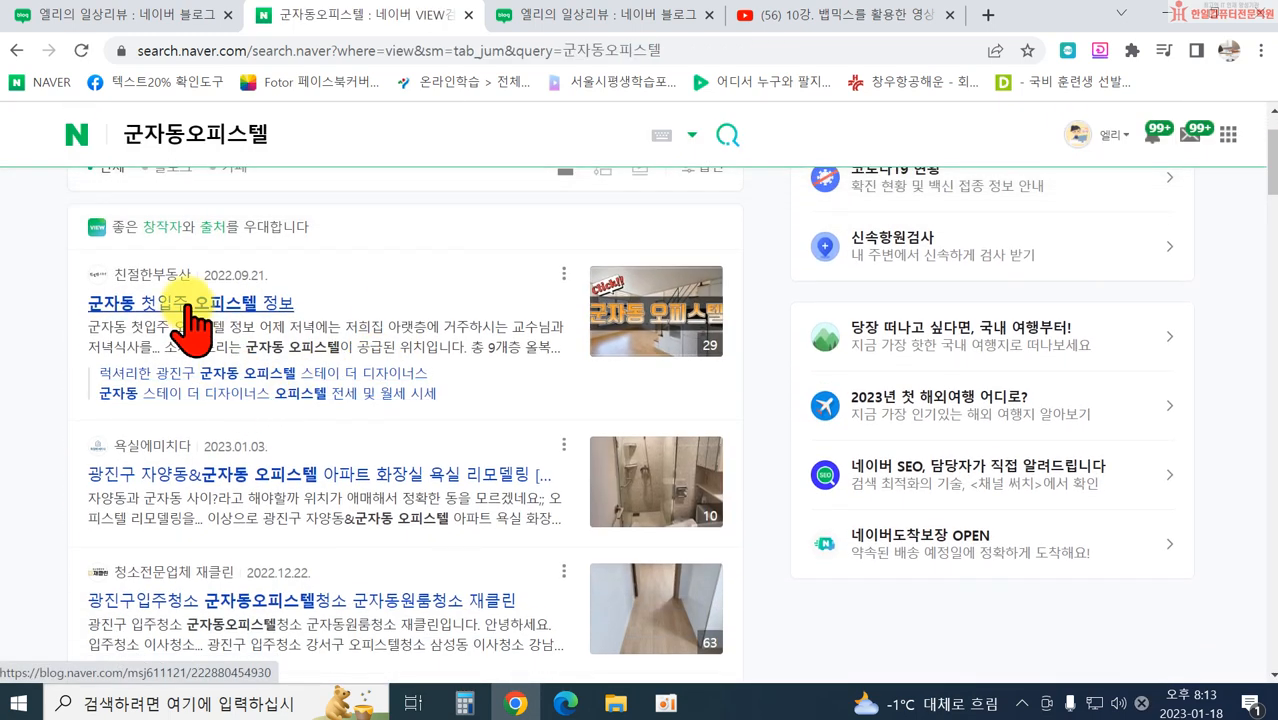
{"action": "left_click", "coordinate": [187, 302]}
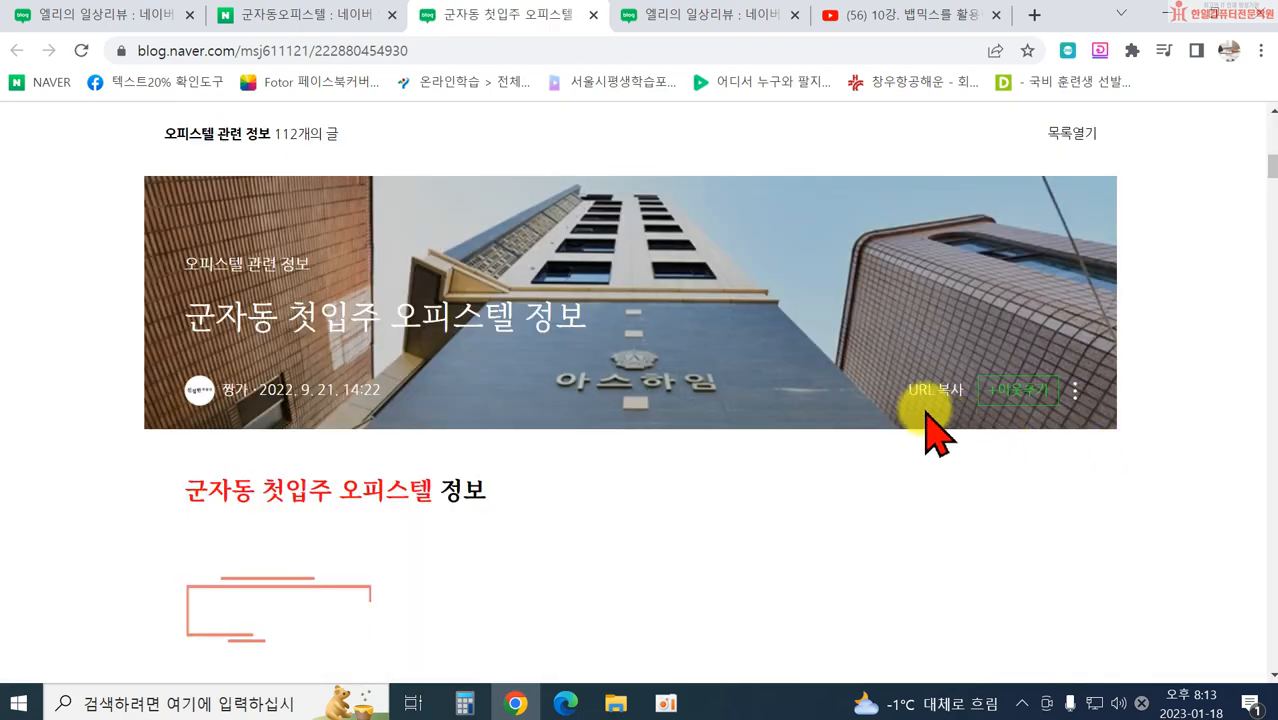
Step: Examine how the post is laid out, from its section headings and title image through the 필수 정보 table and photo sections to the end
{"action": "scroll", "coordinate": [925, 412], "scroll_direction": "down", "scroll_amount": 2}
{"action": "scroll", "coordinate": [320, 420], "scroll_direction": "down", "scroll_amount": 2}
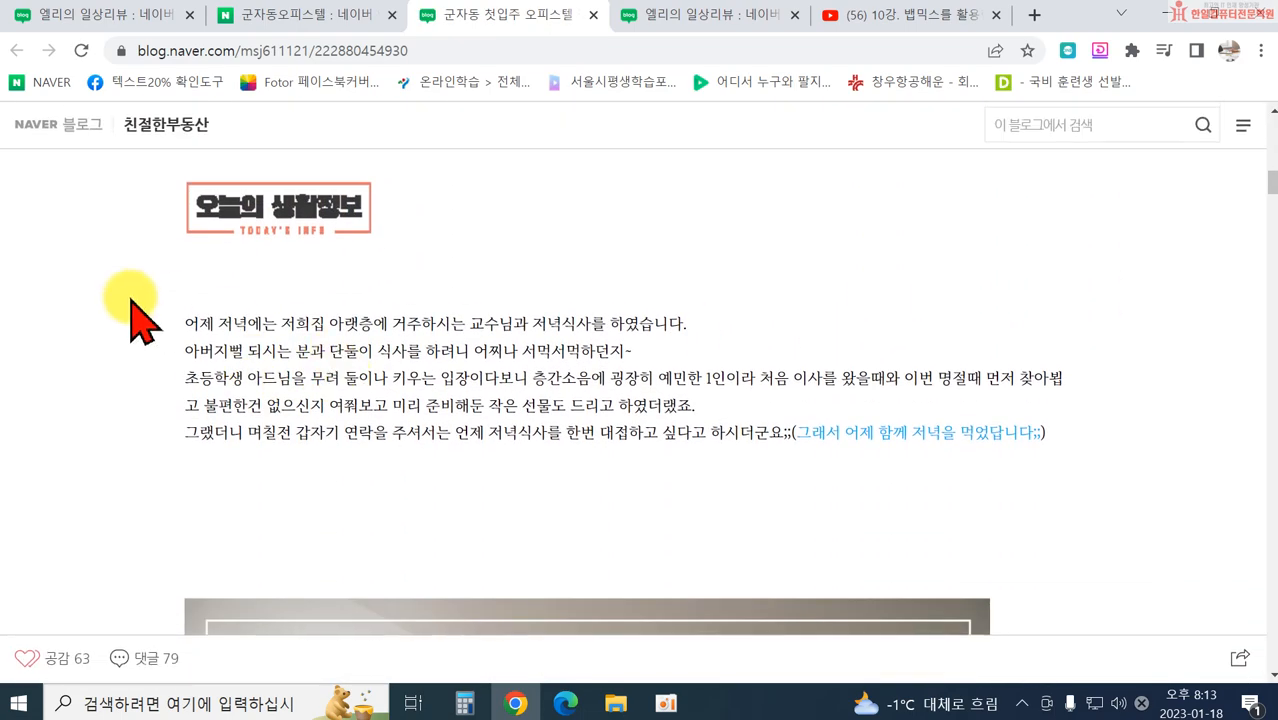
{"action": "scroll", "coordinate": [320, 330], "scroll_direction": "down", "scroll_amount": 6}
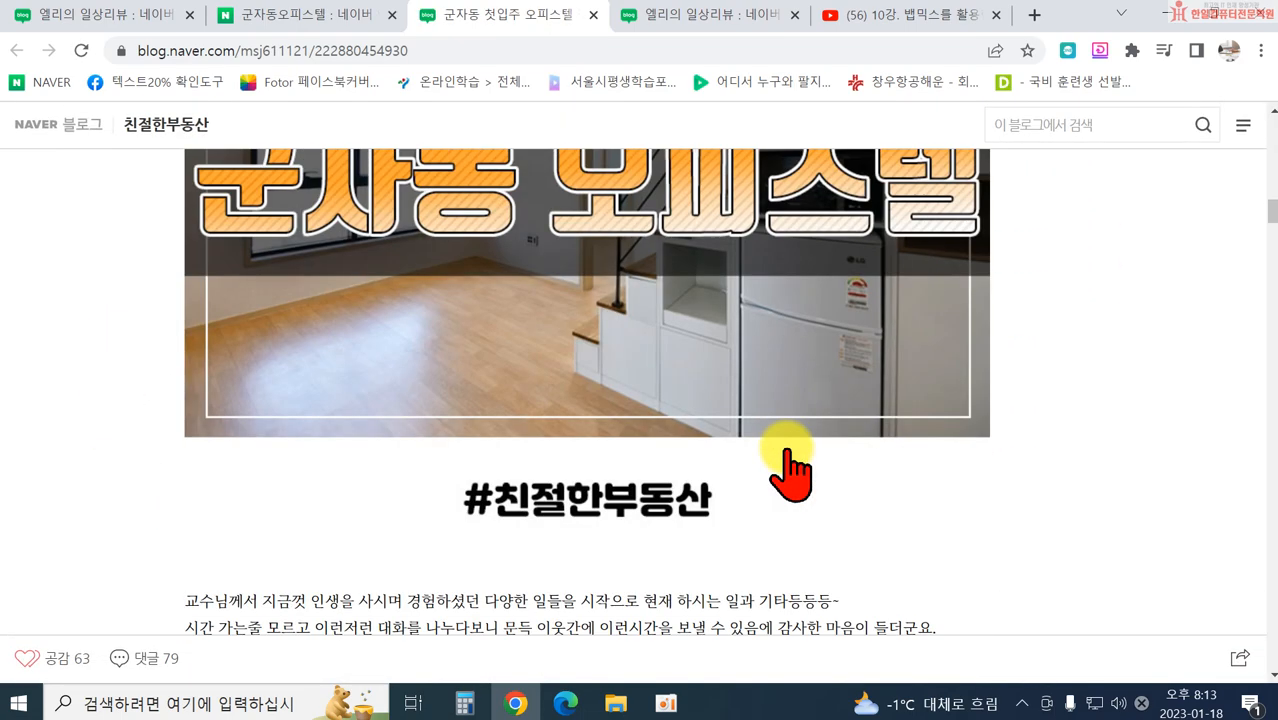
{"action": "scroll", "coordinate": [799, 491], "scroll_direction": "down", "scroll_amount": 5}
{"action": "scroll", "coordinate": [568, 377], "scroll_direction": "up", "scroll_amount": 8}
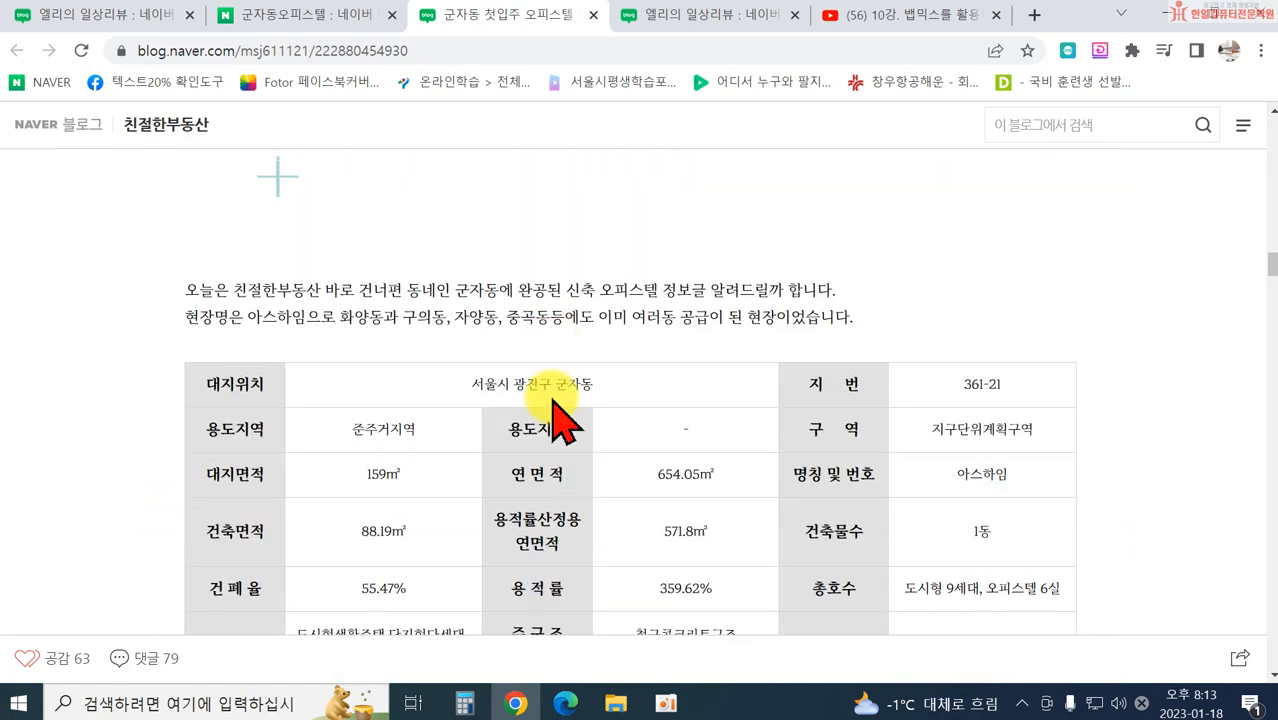
{"action": "scroll", "coordinate": [372, 352], "scroll_direction": "down", "scroll_amount": 3}
{"action": "scroll", "coordinate": [277, 285], "scroll_direction": "up", "scroll_amount": 4}
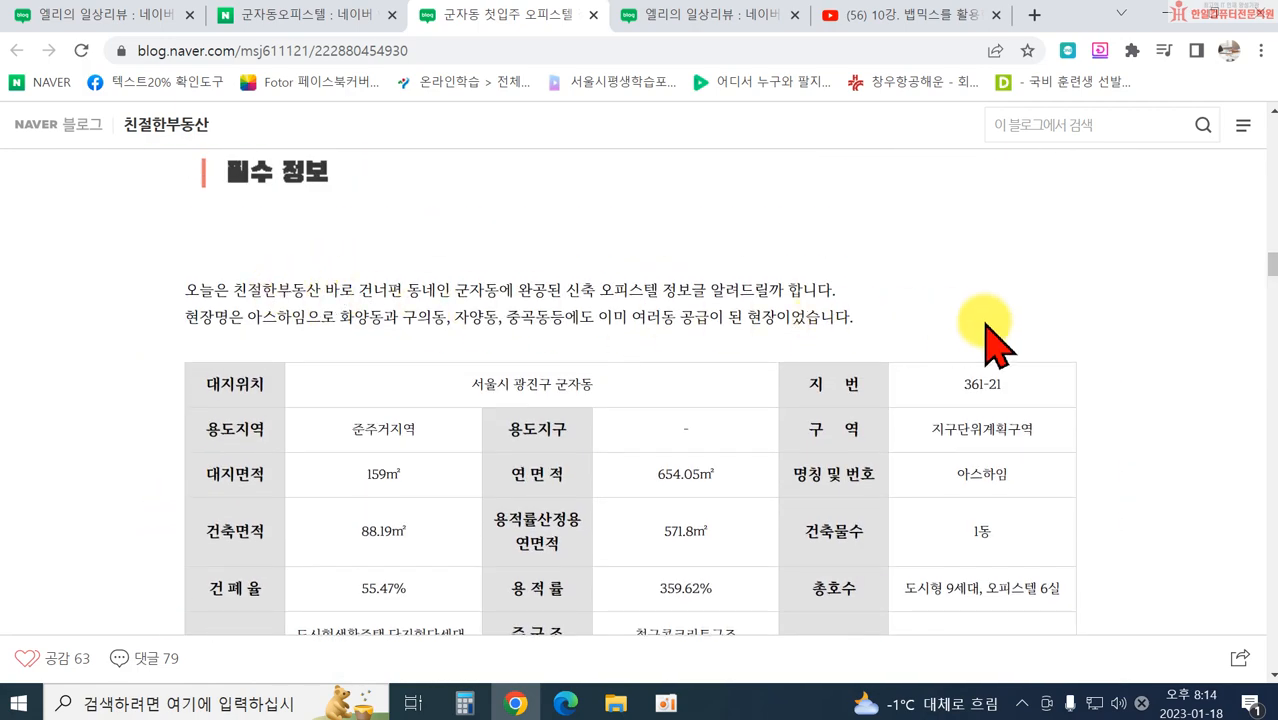
{"action": "scroll", "coordinate": [1080, 375], "scroll_direction": "down", "scroll_amount": 3}
{"action": "scroll", "coordinate": [450, 340], "scroll_direction": "up", "scroll_amount": 3}
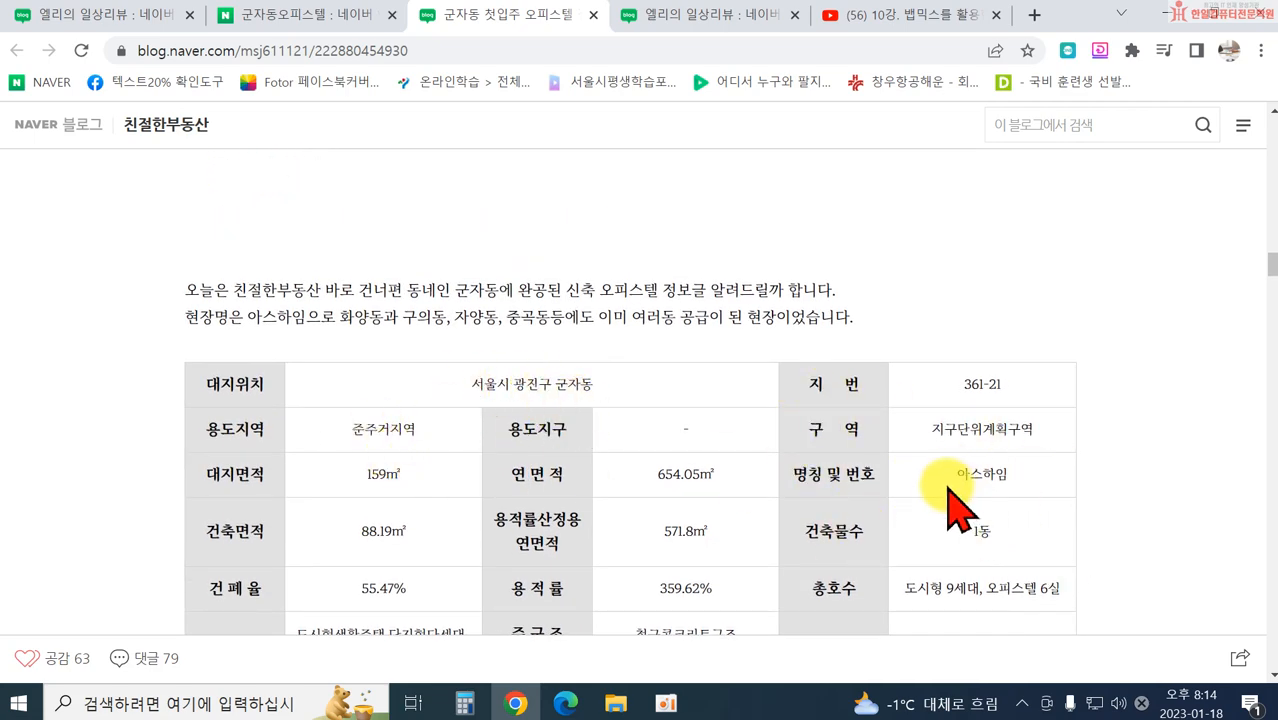
{"action": "scroll", "coordinate": [662, 451], "scroll_direction": "up", "scroll_amount": 2}
{"action": "scroll", "coordinate": [362, 300], "scroll_direction": "down", "scroll_amount": 4}
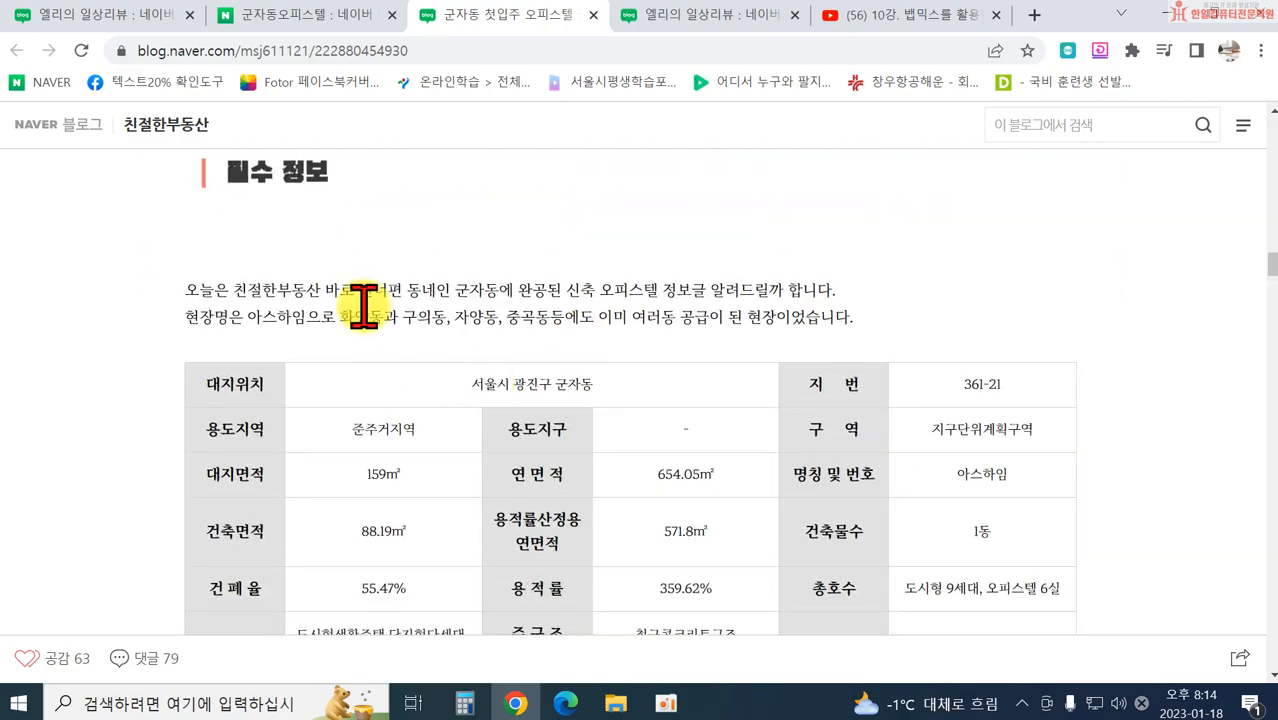
{"action": "scroll", "coordinate": [300, 305], "scroll_direction": "down", "scroll_amount": 15}
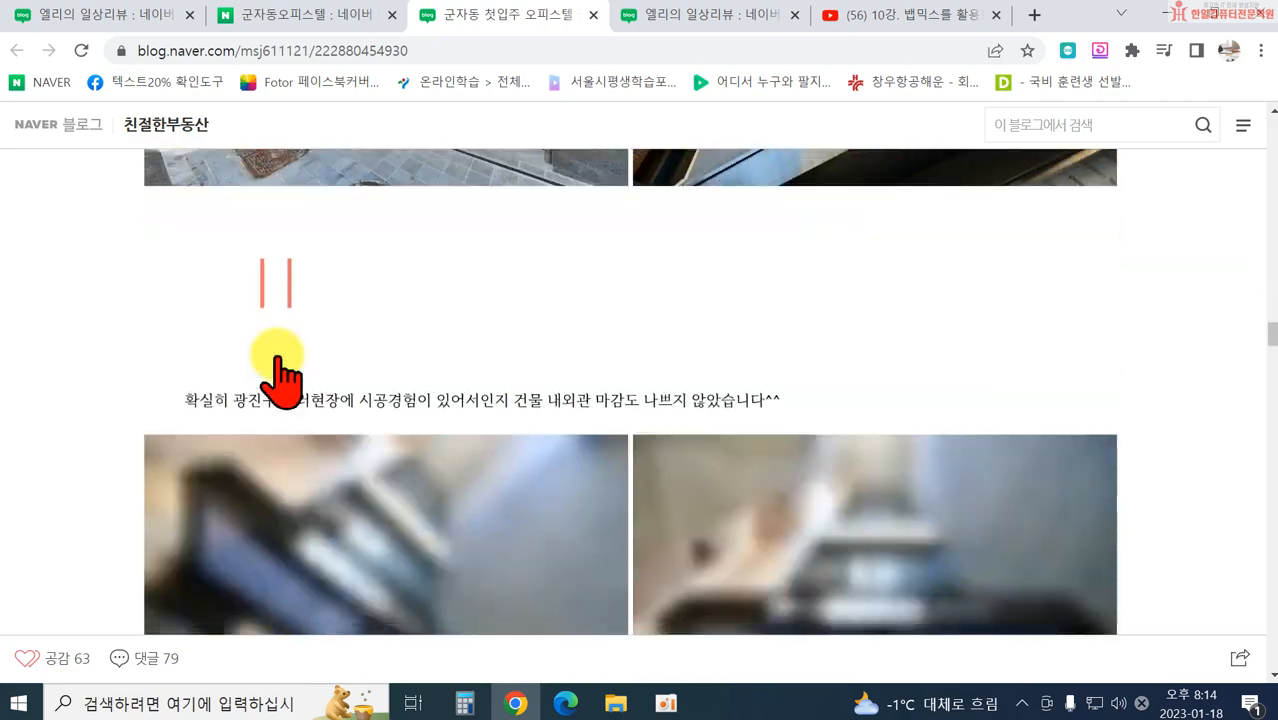
{"action": "scroll", "coordinate": [280, 388], "scroll_direction": "down", "scroll_amount": 20}
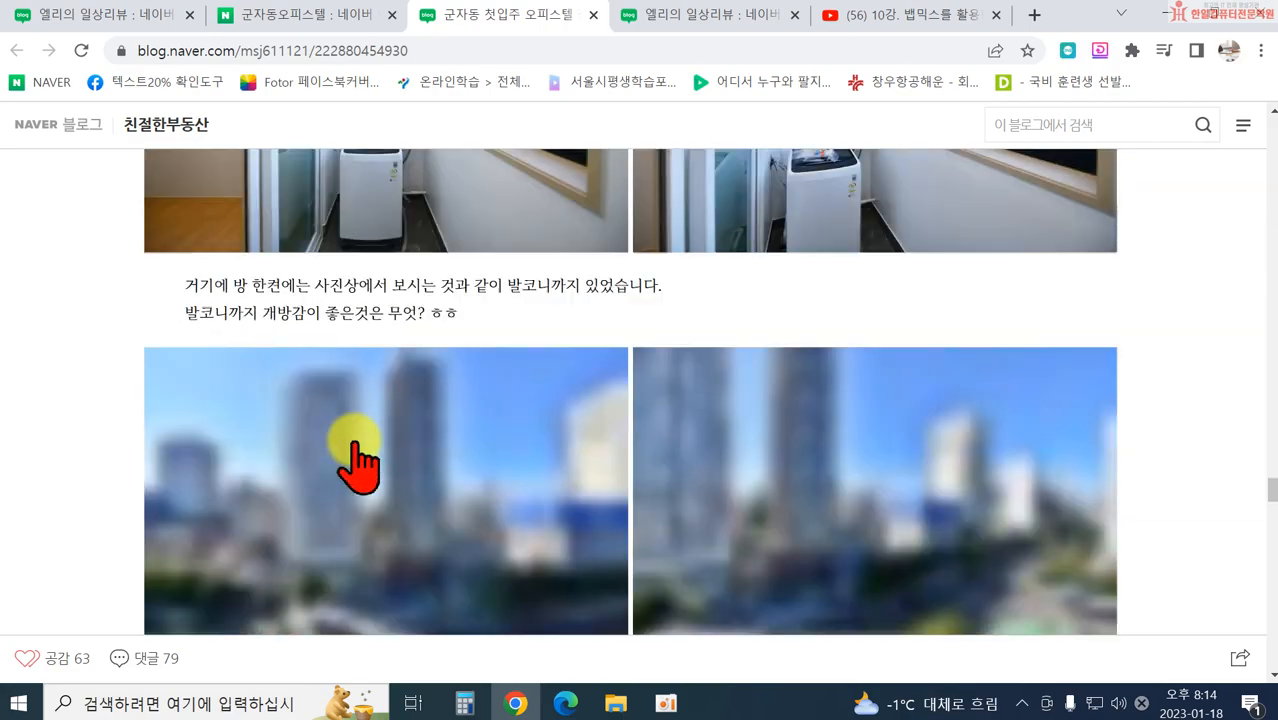
{"action": "scroll", "coordinate": [370, 470], "scroll_direction": "down", "scroll_amount": 15}
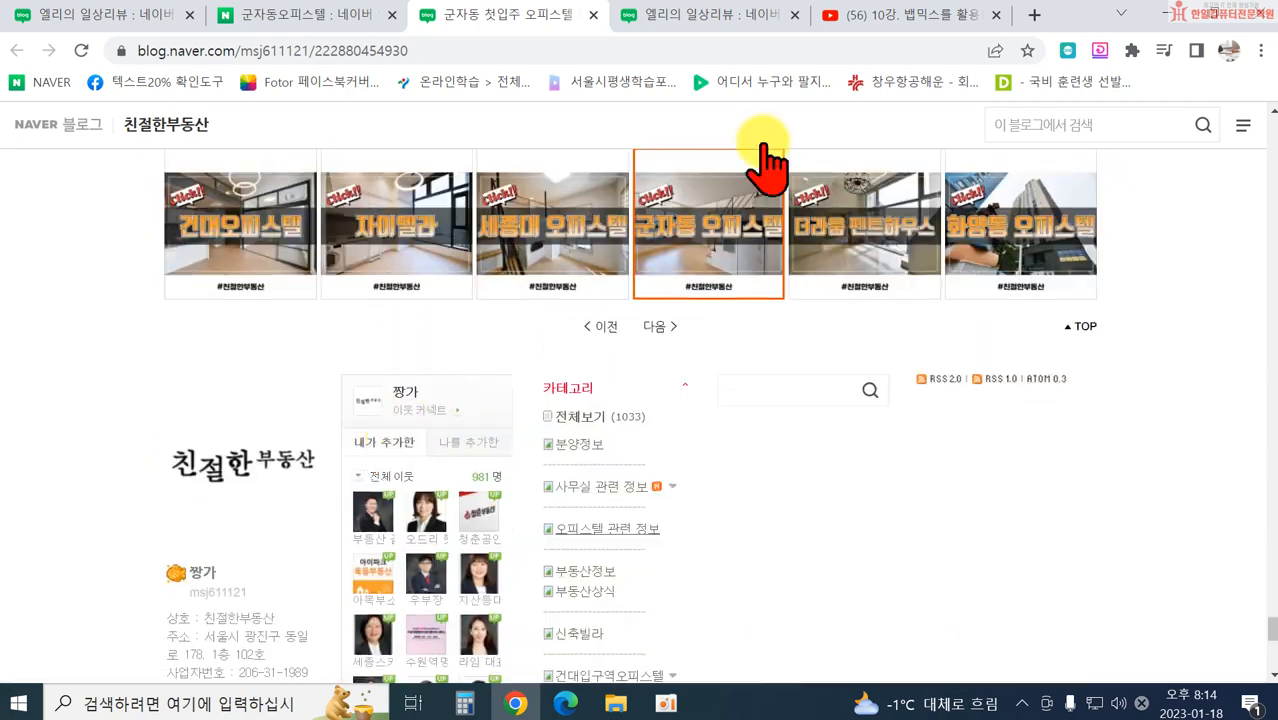
Step: Return to the blog post draft, check the 내 템플릿 list, and close the template collection
{"action": "left_click", "coordinate": [645, 15]}
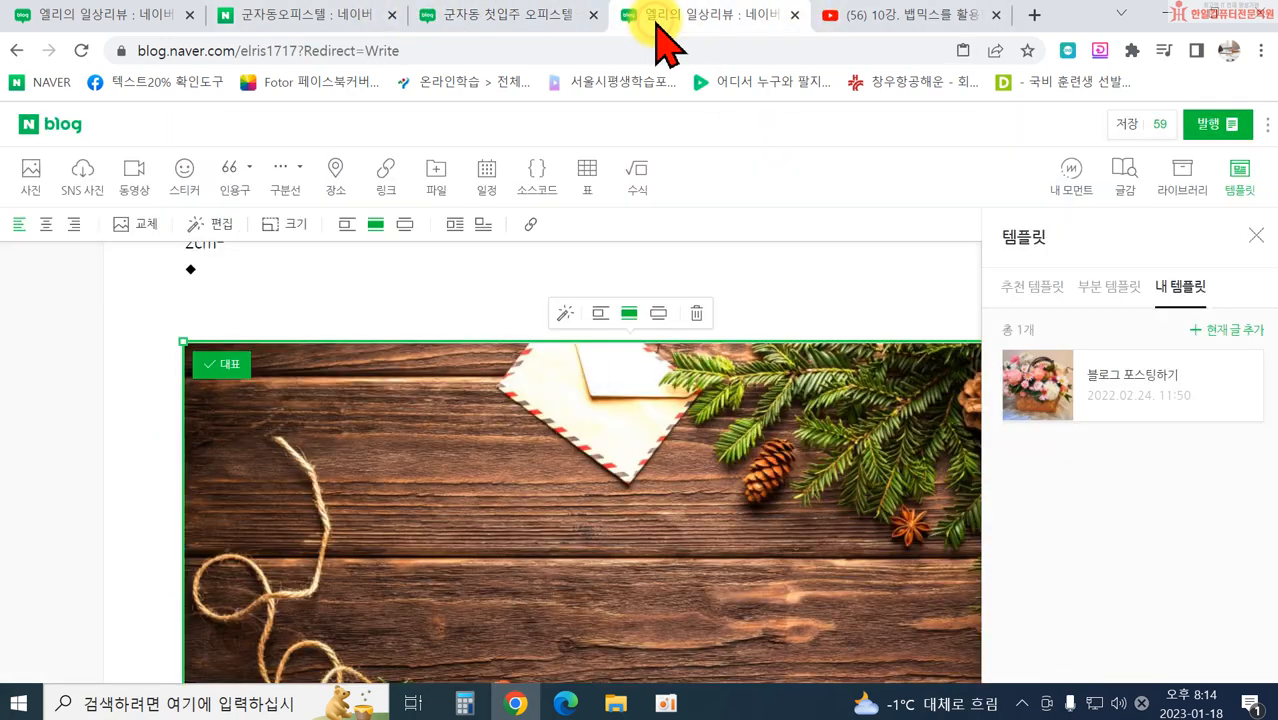
{"action": "left_click", "coordinate": [1172, 290]}
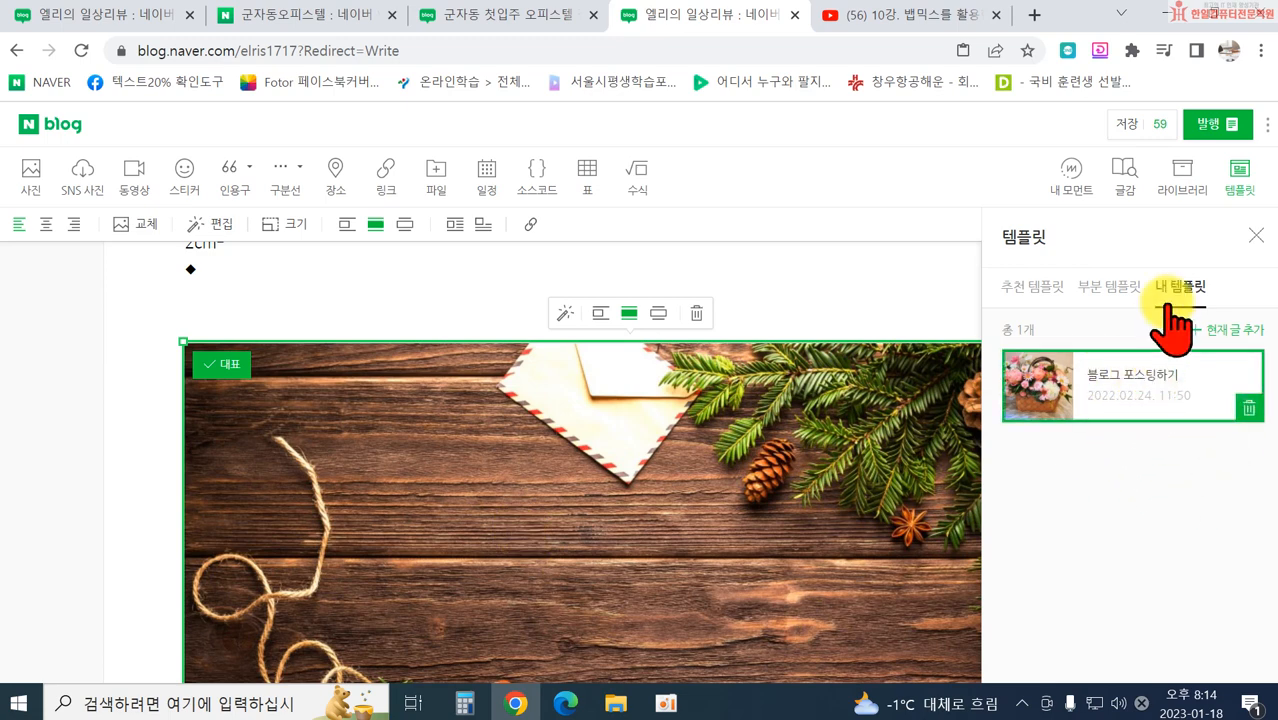
{"action": "left_click", "coordinate": [1258, 236]}
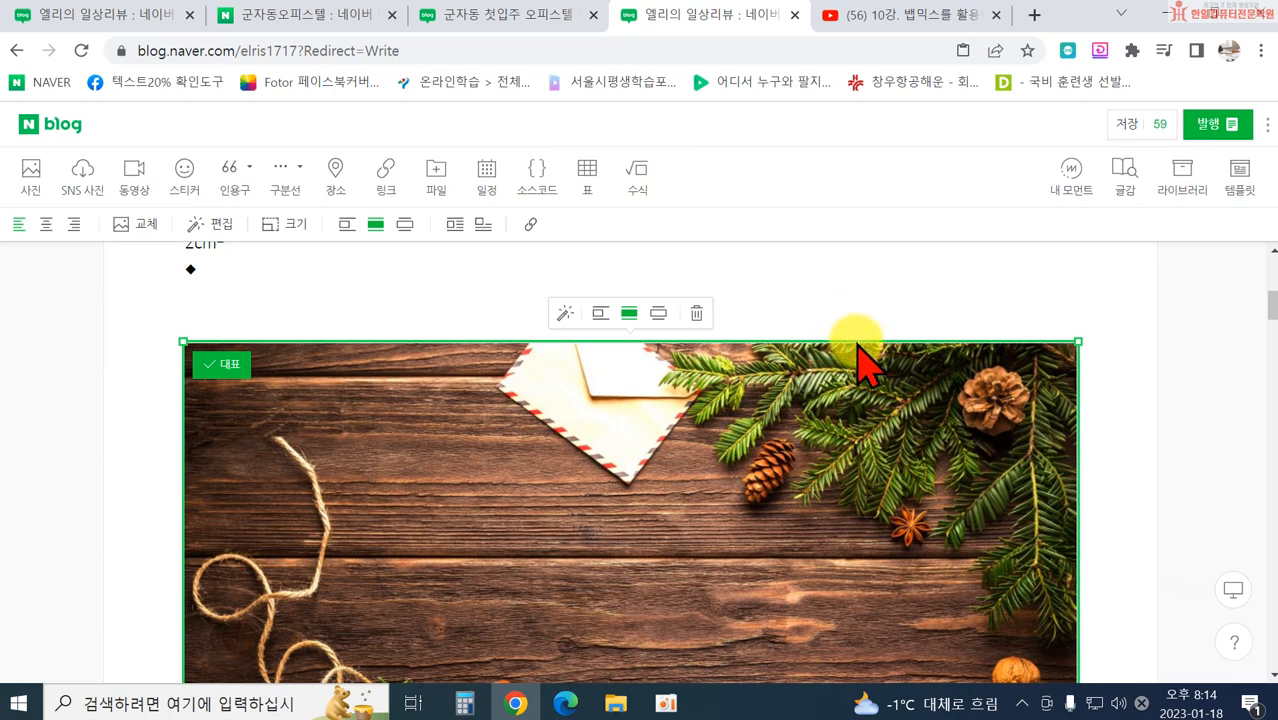
Step: Preview the draft in the 모바일, 태블릿 and PC screen layouts, finishing on the PC 화면 view
{"action": "left_click", "coordinate": [1240, 589]}
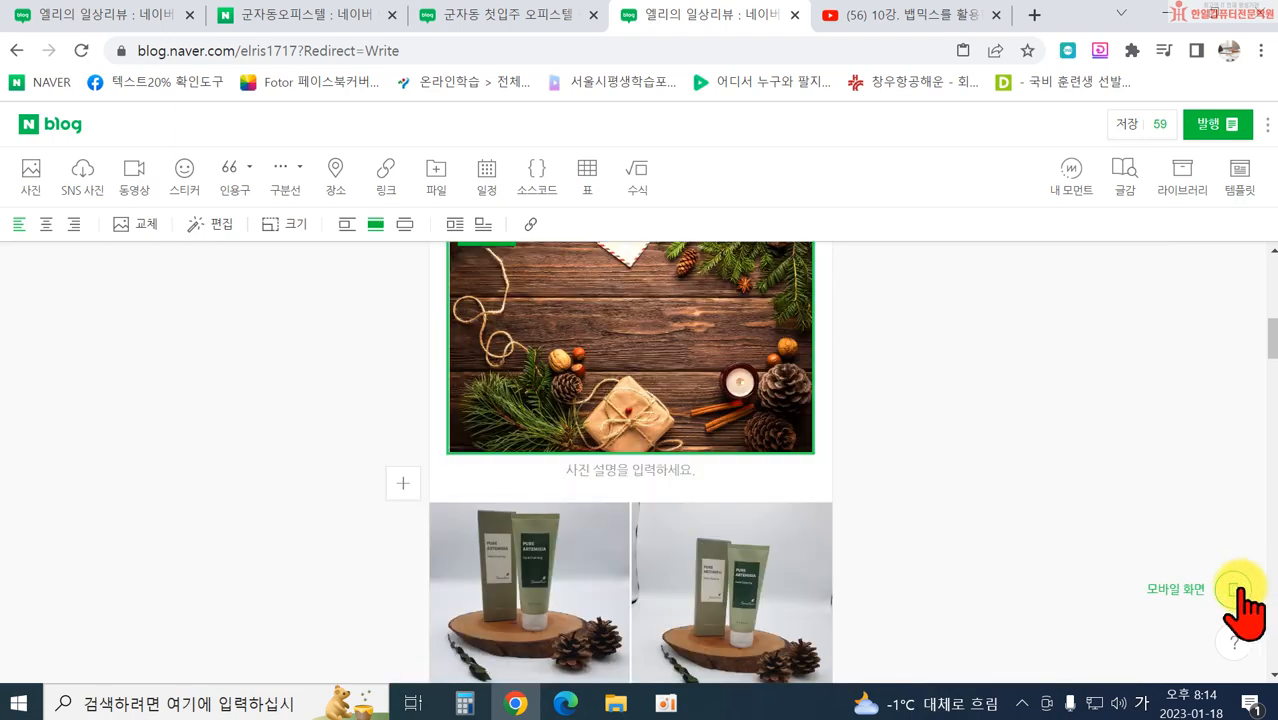
{"action": "left_click", "coordinate": [1236, 589]}
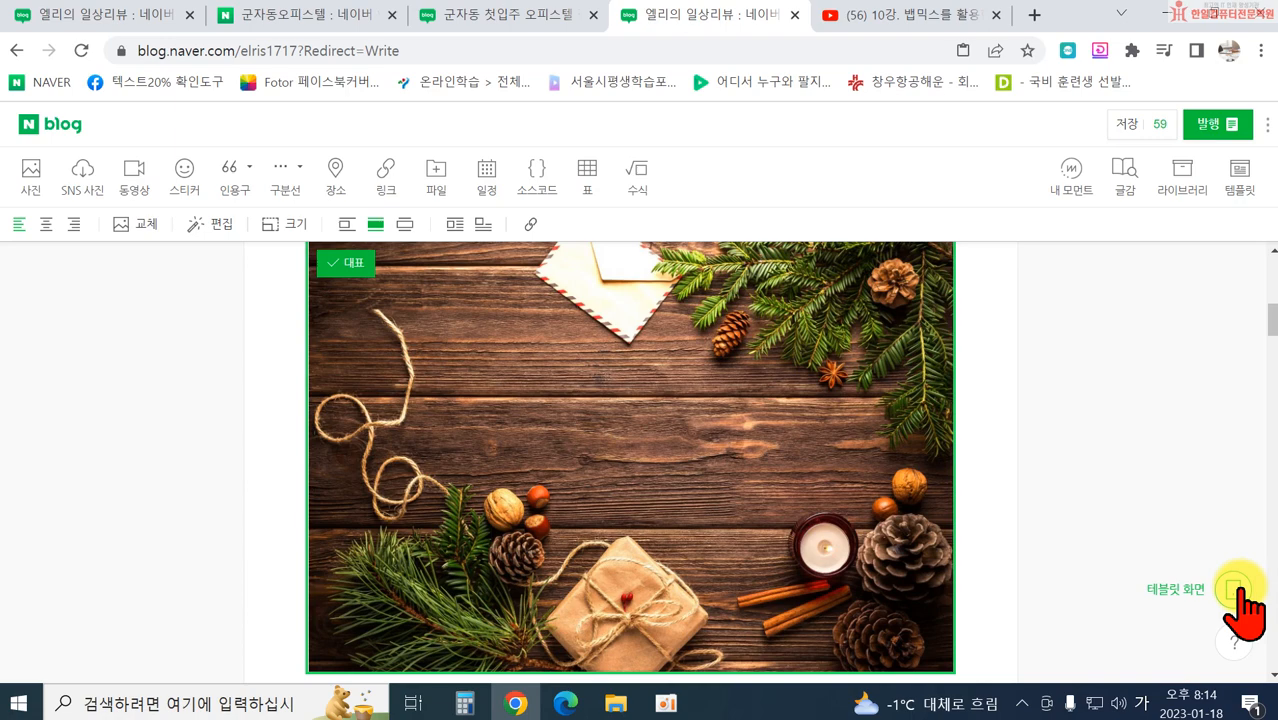
{"action": "scroll", "coordinate": [984, 513], "scroll_direction": "up", "scroll_amount": 6}
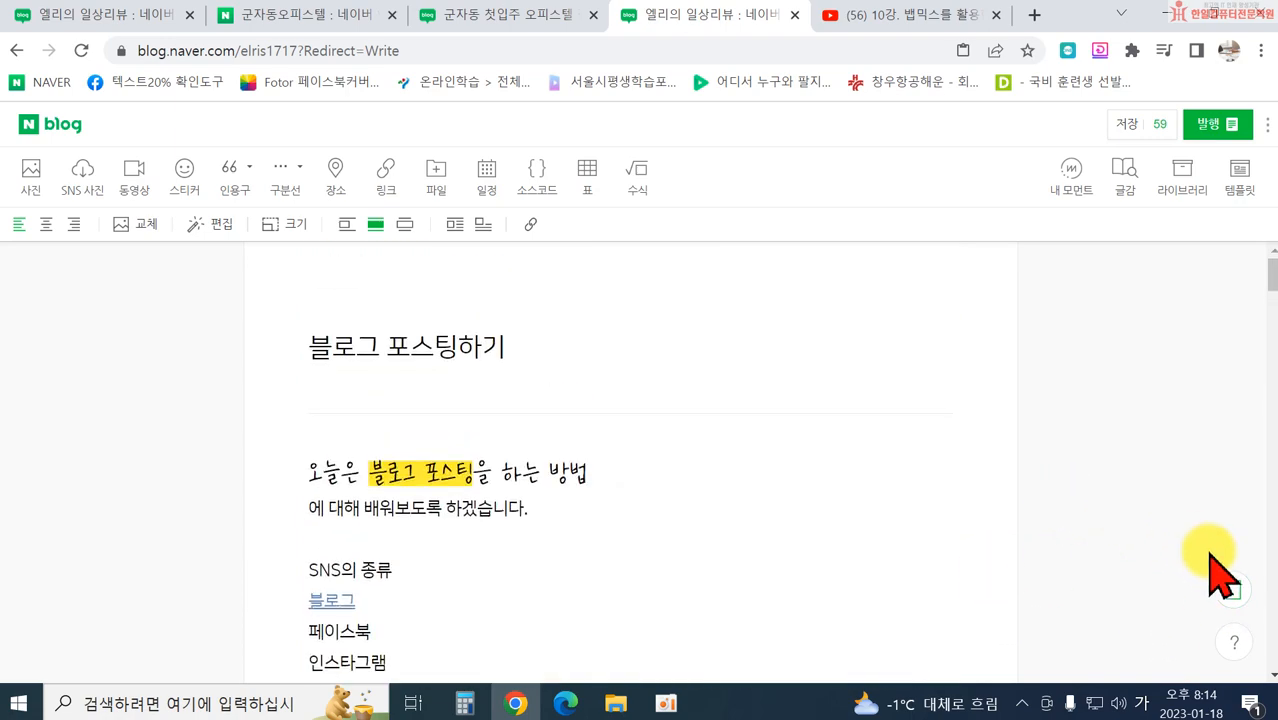
{"action": "left_click", "coordinate": [1234, 589]}
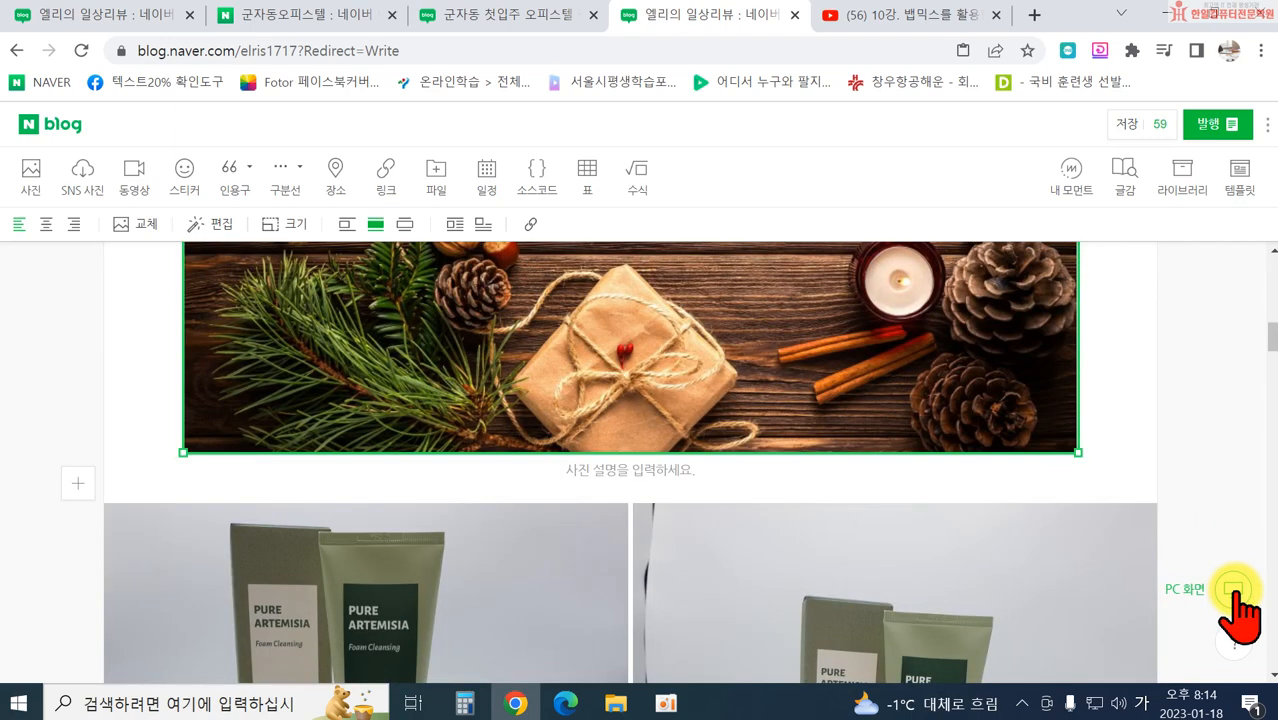
{"action": "scroll", "coordinate": [653, 320], "scroll_direction": "up", "scroll_amount": 5}
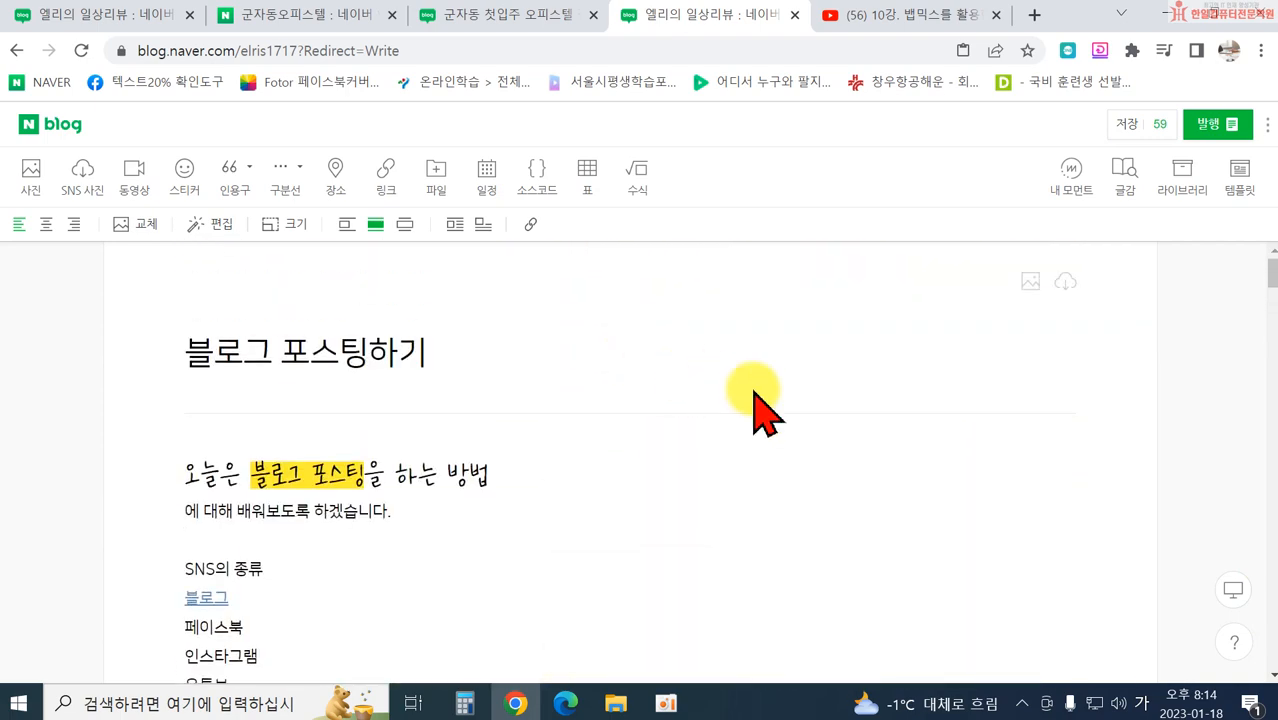
{"action": "scroll", "coordinate": [1013, 534], "scroll_direction": "down", "scroll_amount": 3}
{"action": "left_click", "coordinate": [1236, 589]}
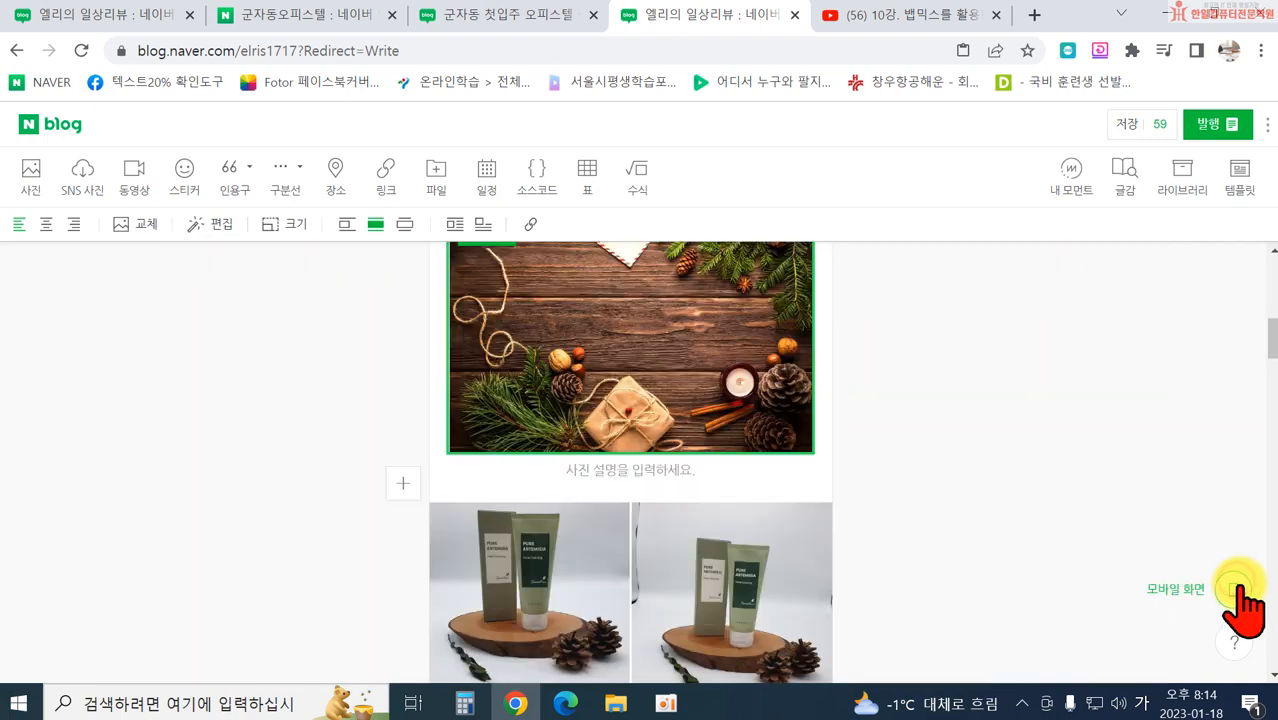
{"action": "left_click", "coordinate": [1236, 589]}
{"action": "left_click", "coordinate": [1236, 589]}
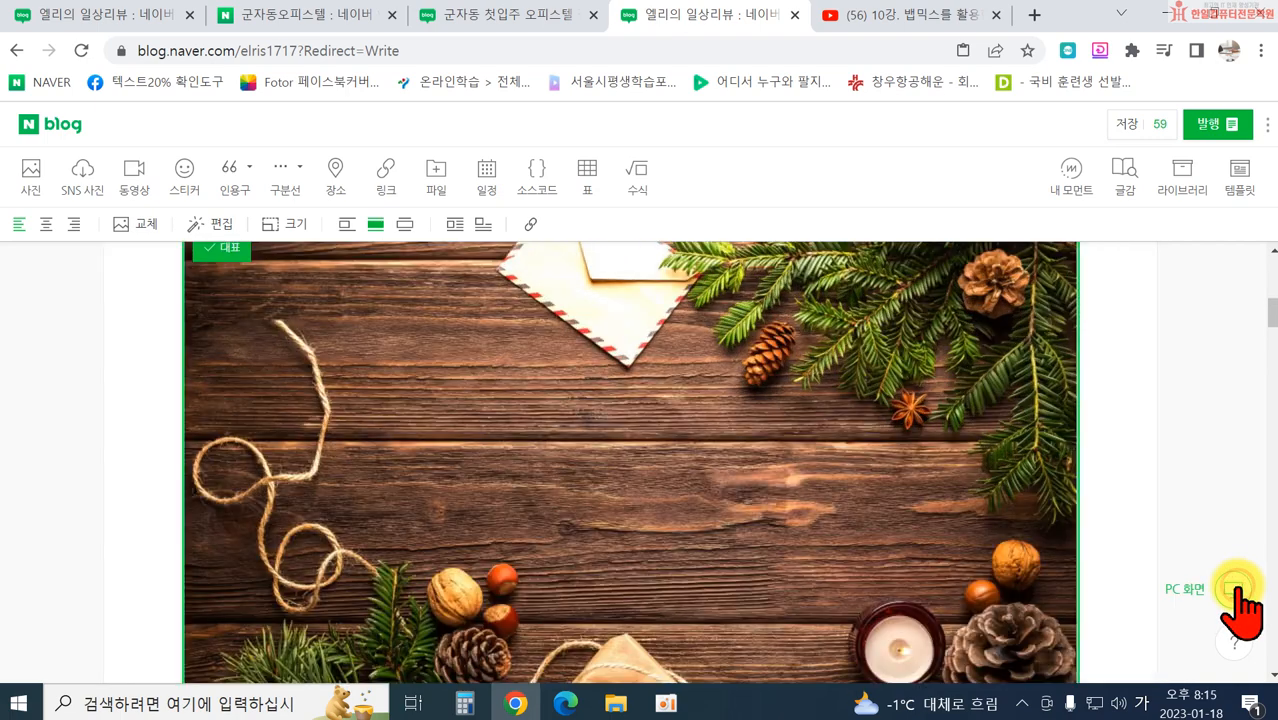
Step: Save the 블로그 포스팅하기 post as a temporary draft
{"action": "scroll", "coordinate": [1236, 592], "scroll_direction": "up", "scroll_amount": 7}
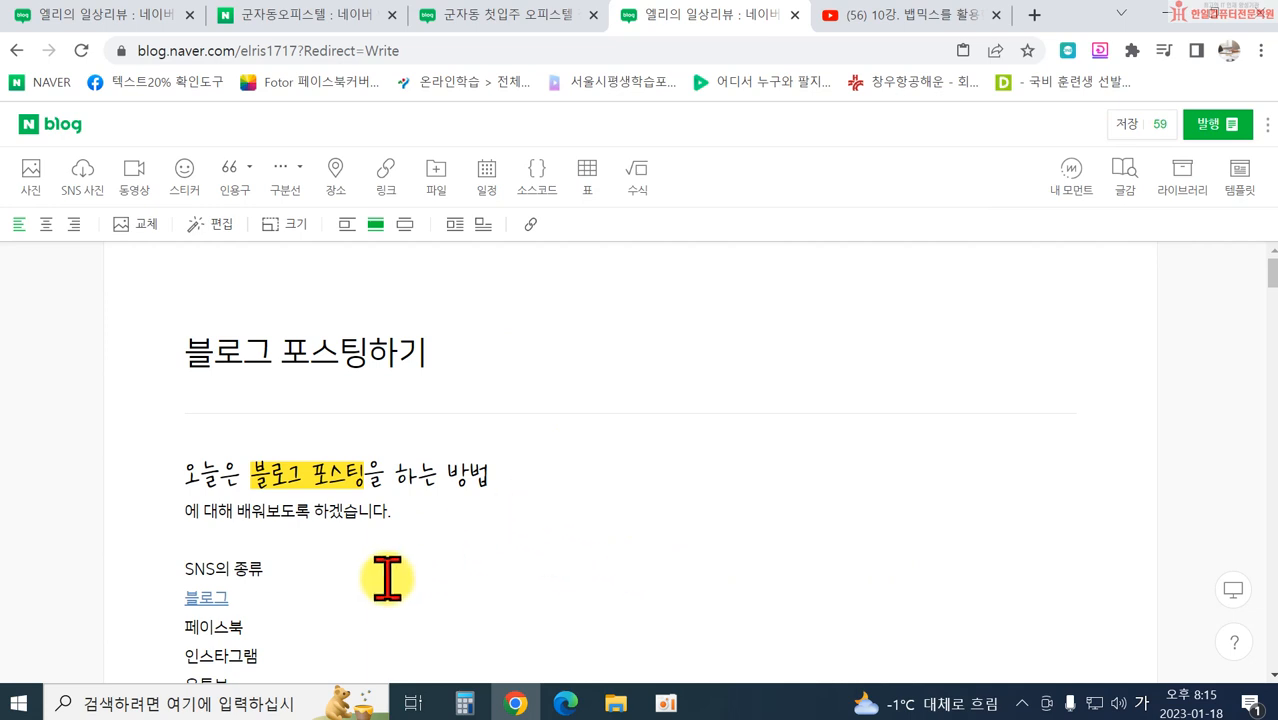
{"action": "left_click", "coordinate": [1114, 124]}
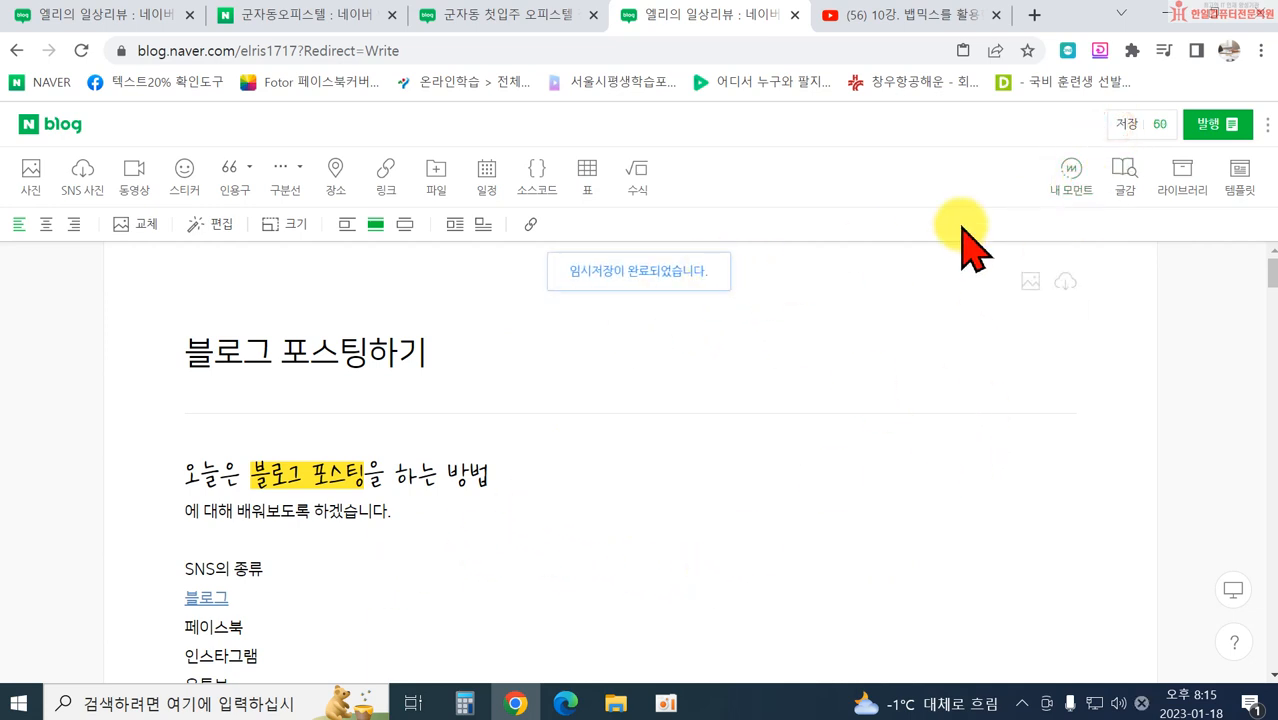
Step: Look through the list of temporarily saved posts and close it without loading any draft
{"action": "left_click", "coordinate": [1158, 123]}
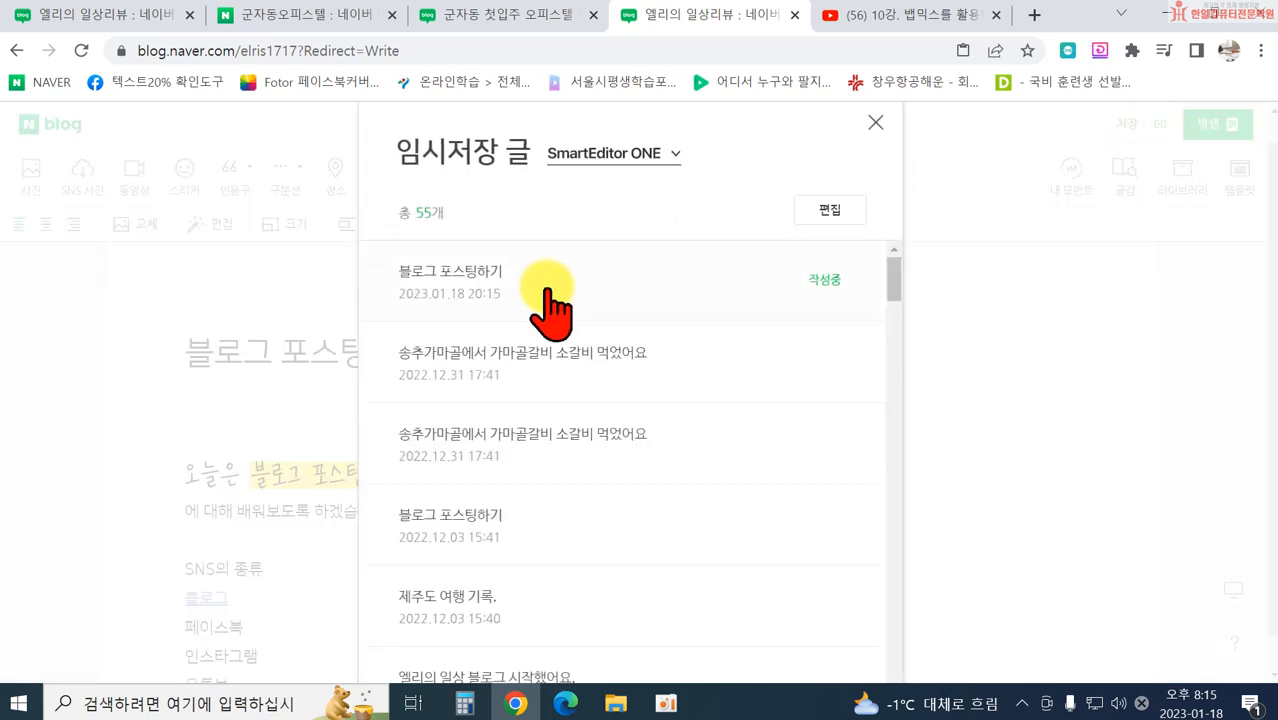
{"action": "scroll", "coordinate": [497, 425], "scroll_direction": "down", "scroll_amount": 2}
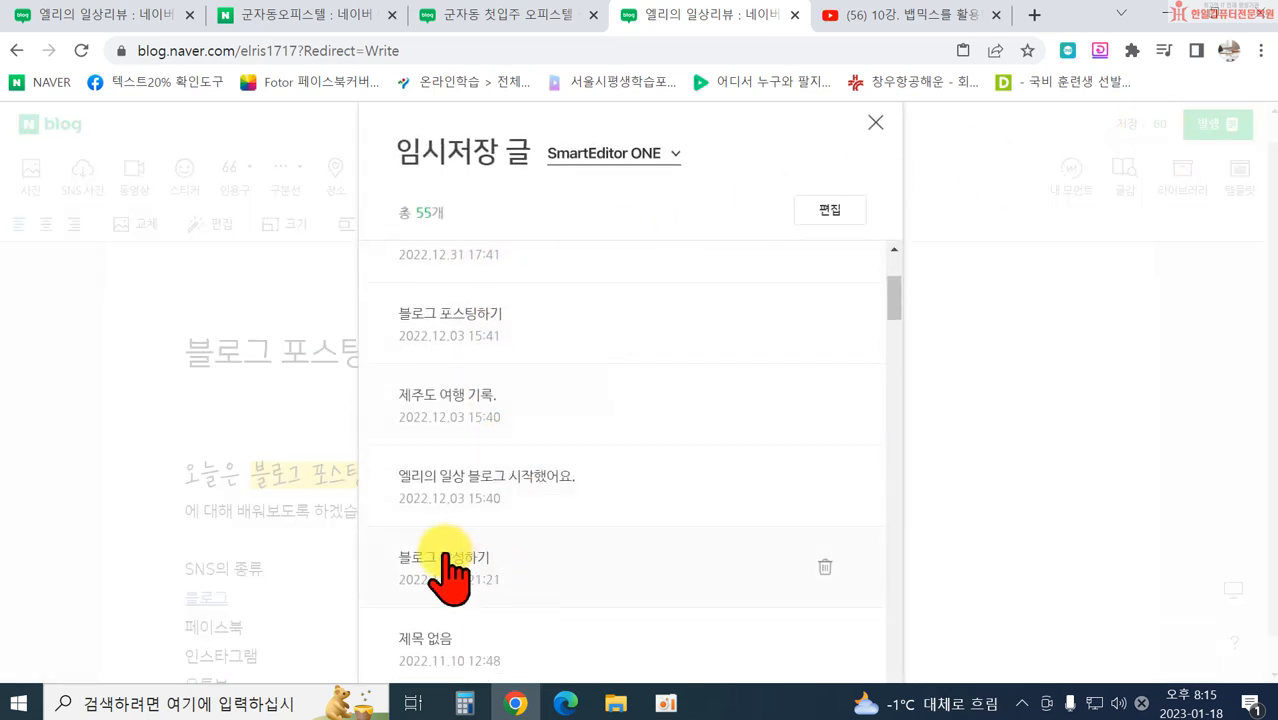
{"action": "scroll", "coordinate": [442, 542], "scroll_direction": "up", "scroll_amount": 3}
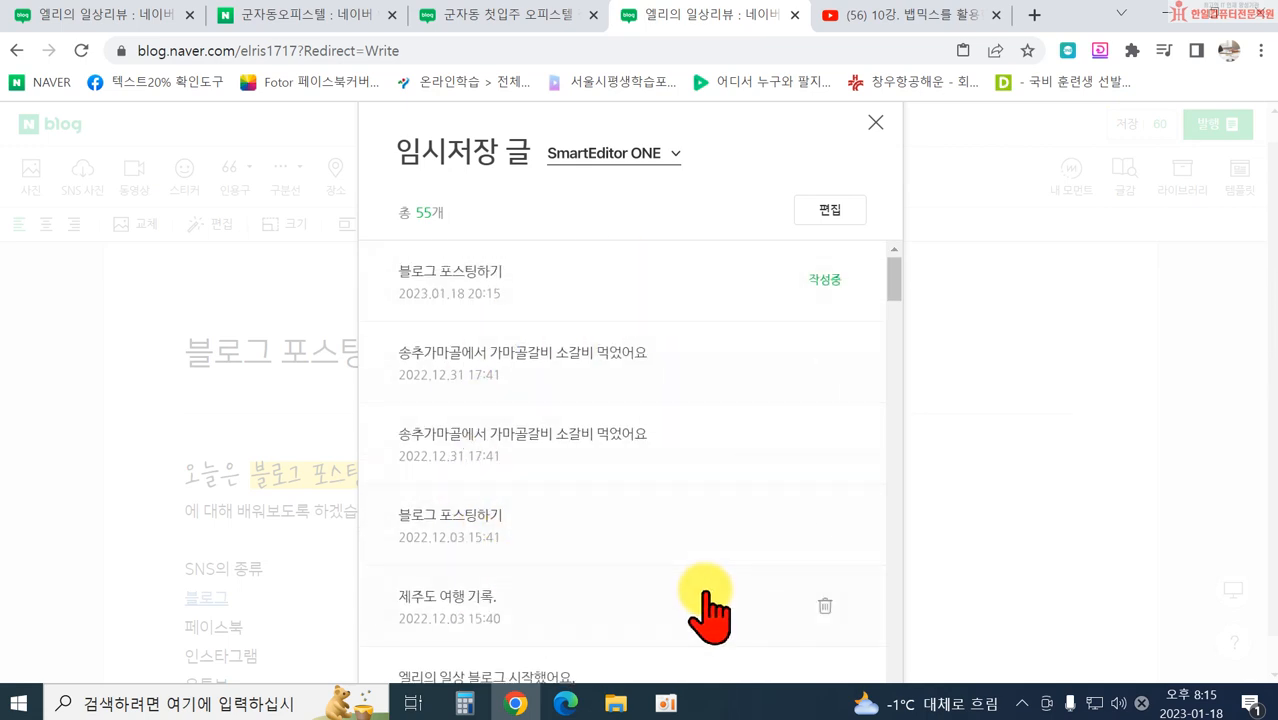
{"action": "left_click", "coordinate": [874, 123]}
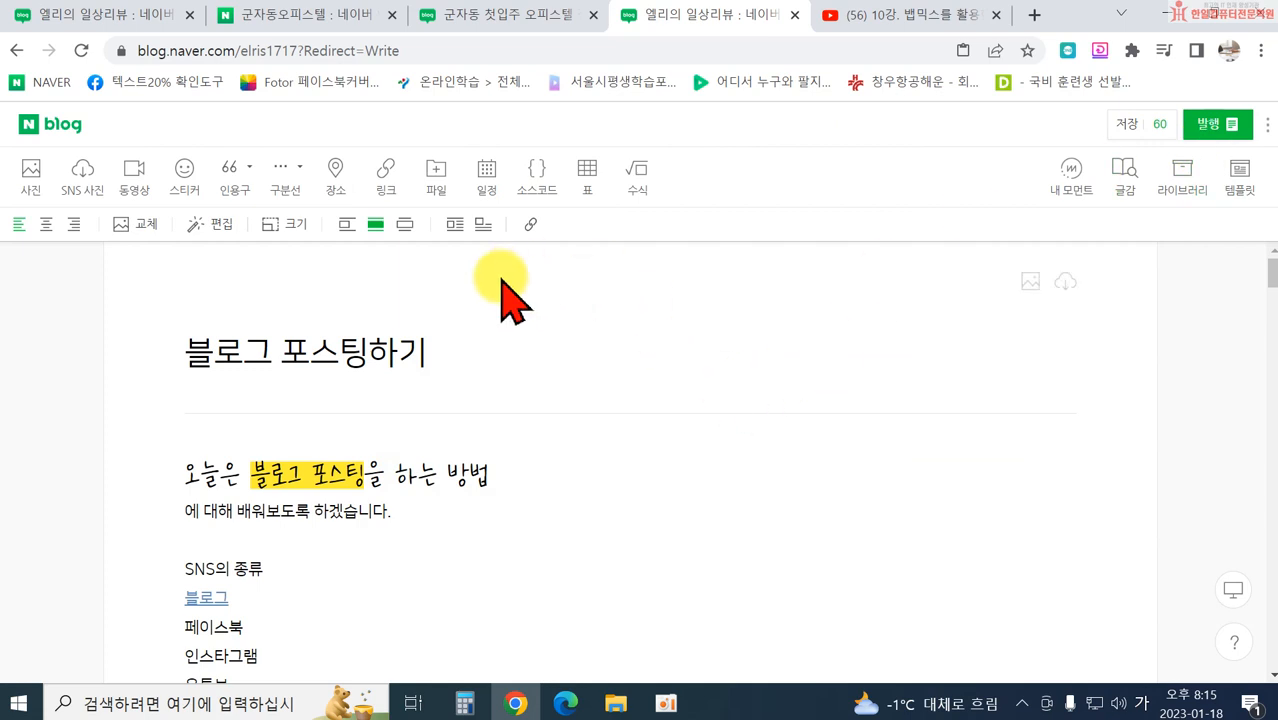
Step: Open the publishing settings for the post and set its category to 엘리의 리뷰
{"action": "left_click", "coordinate": [1219, 124]}
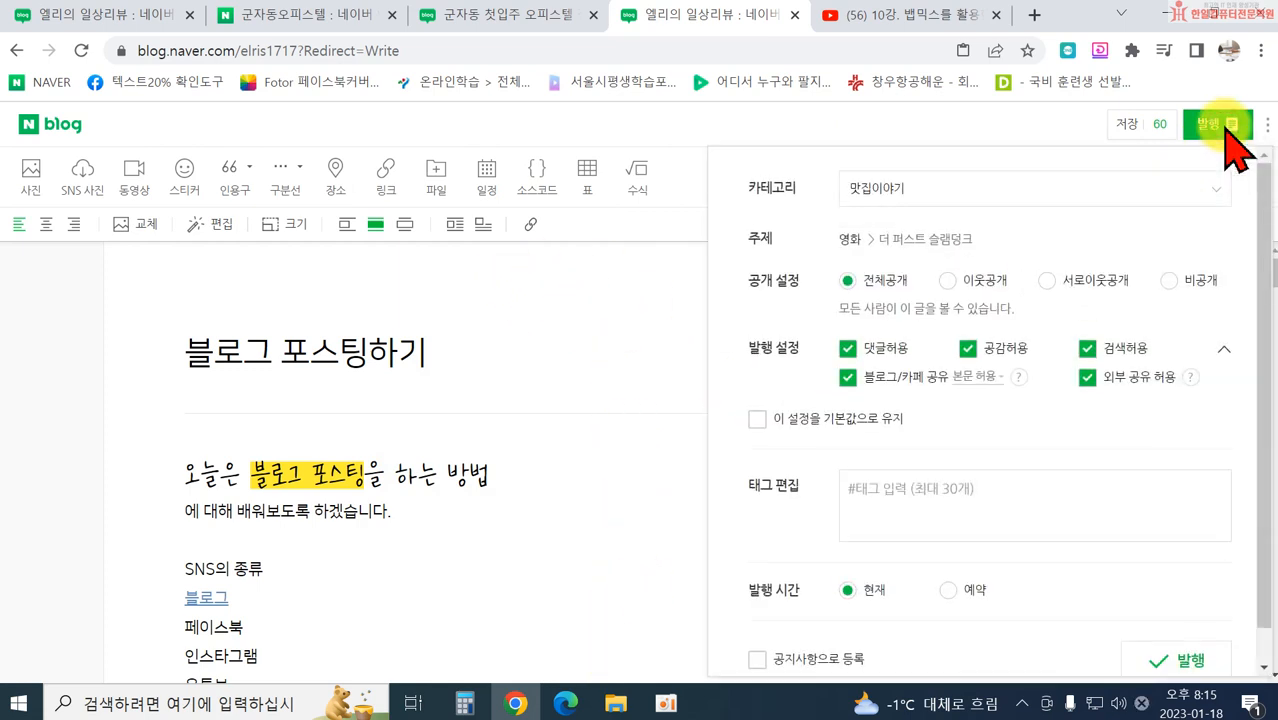
{"action": "left_click", "coordinate": [927, 193]}
{"action": "scroll", "coordinate": [928, 300], "scroll_direction": "down", "scroll_amount": 5}
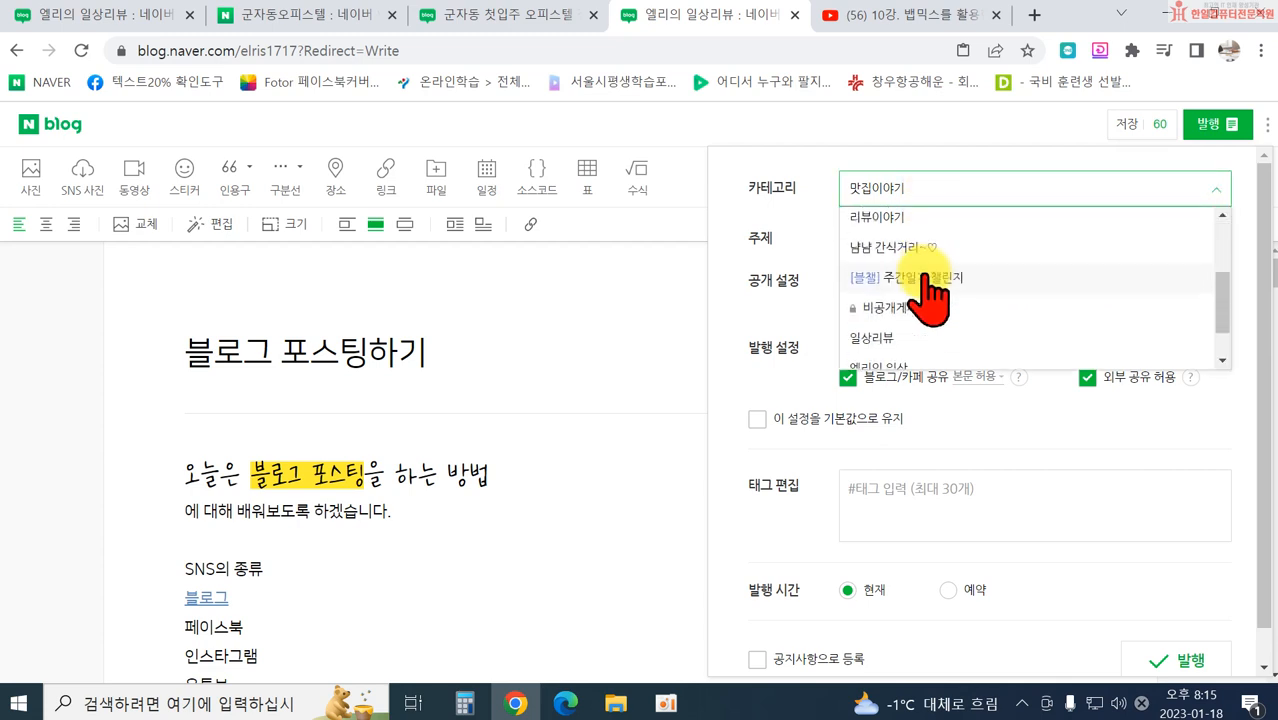
{"action": "left_click", "coordinate": [920, 347]}
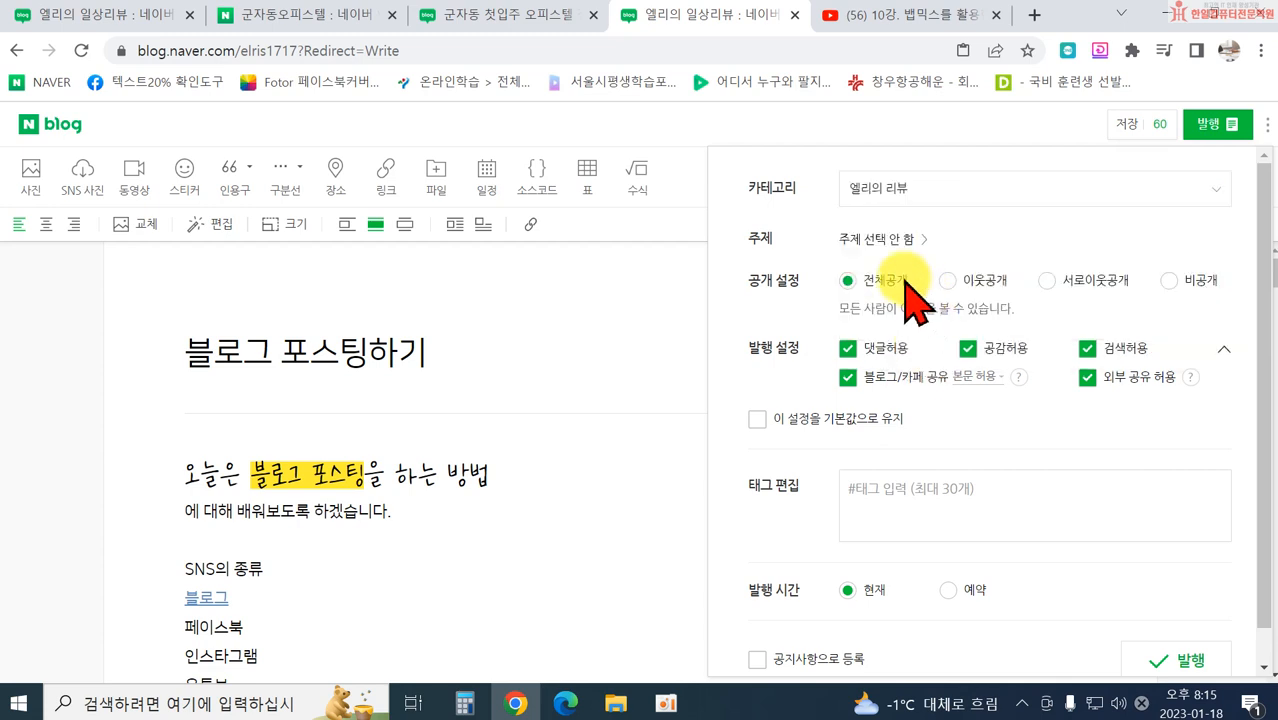
Step: Set the post's topic to 일상·생각 and confirm the choice
{"action": "left_click", "coordinate": [880, 239]}
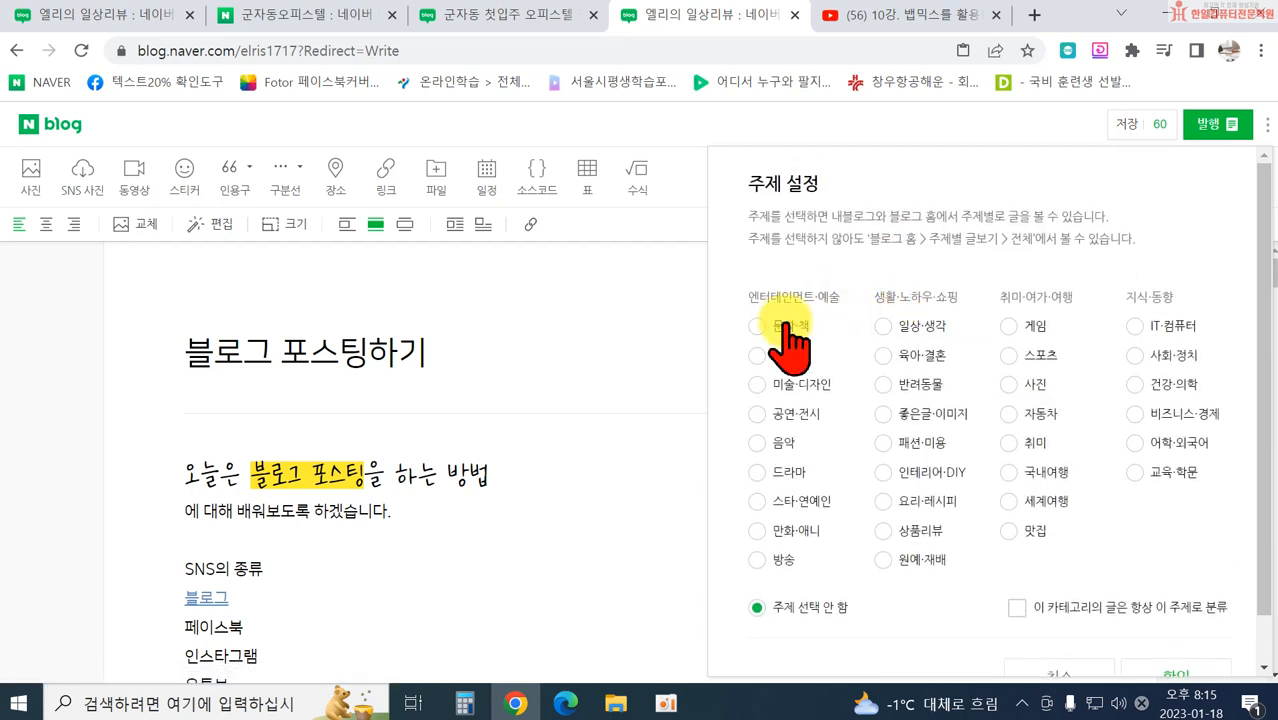
{"action": "left_click", "coordinate": [886, 326]}
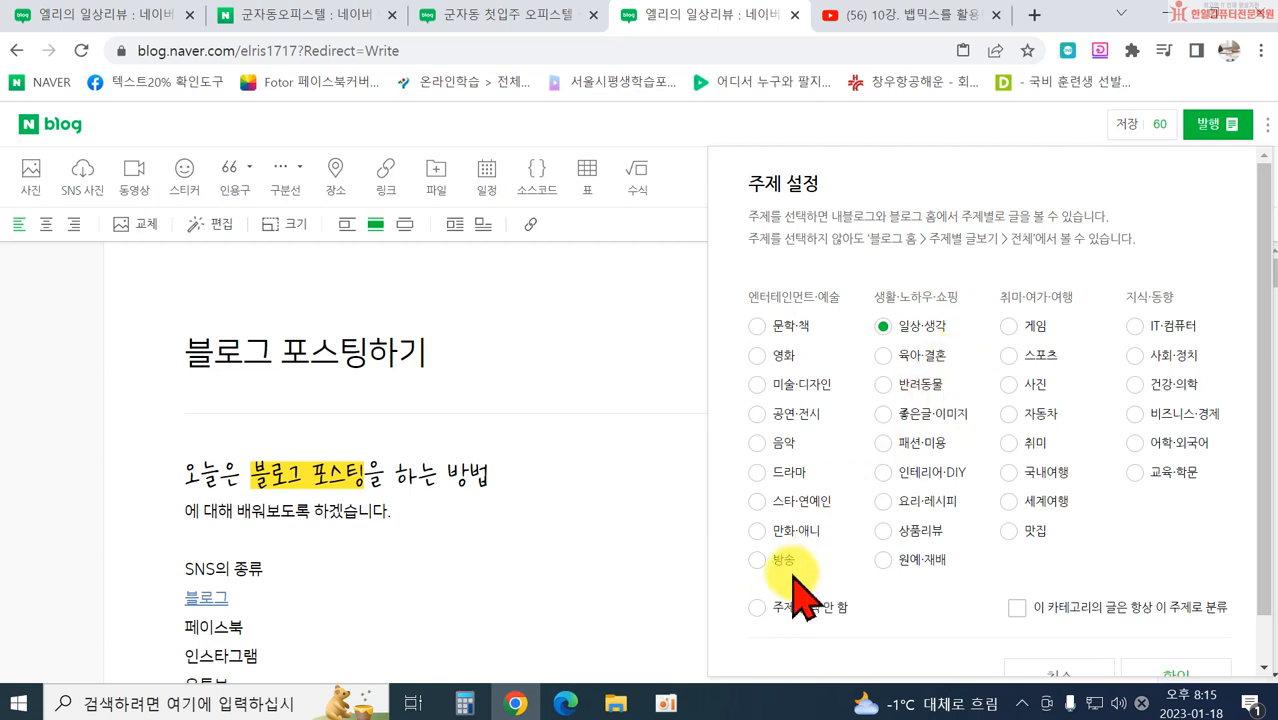
{"action": "scroll", "coordinate": [1000, 520], "scroll_direction": "down", "scroll_amount": 1}
{"action": "left_click", "coordinate": [1168, 545]}
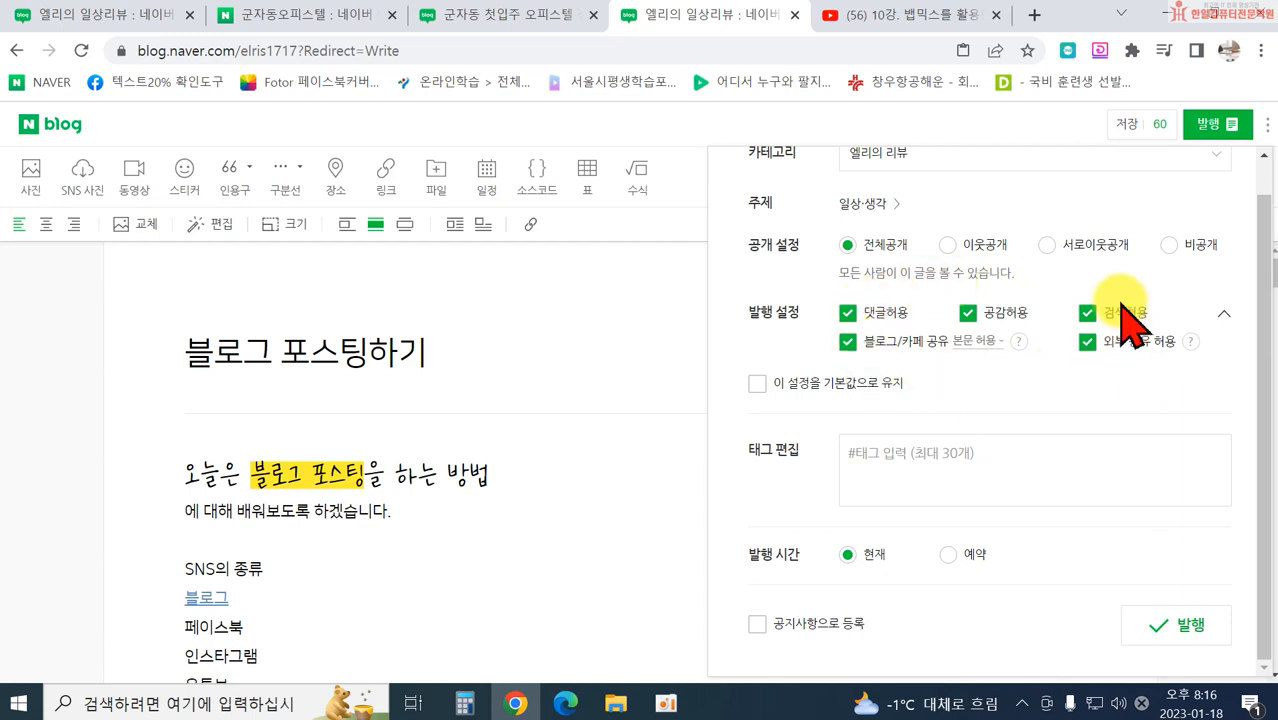
Step: Try the 예약 publishing time to show its date and time fields, and set it back to 현재
{"action": "left_click", "coordinate": [879, 455]}
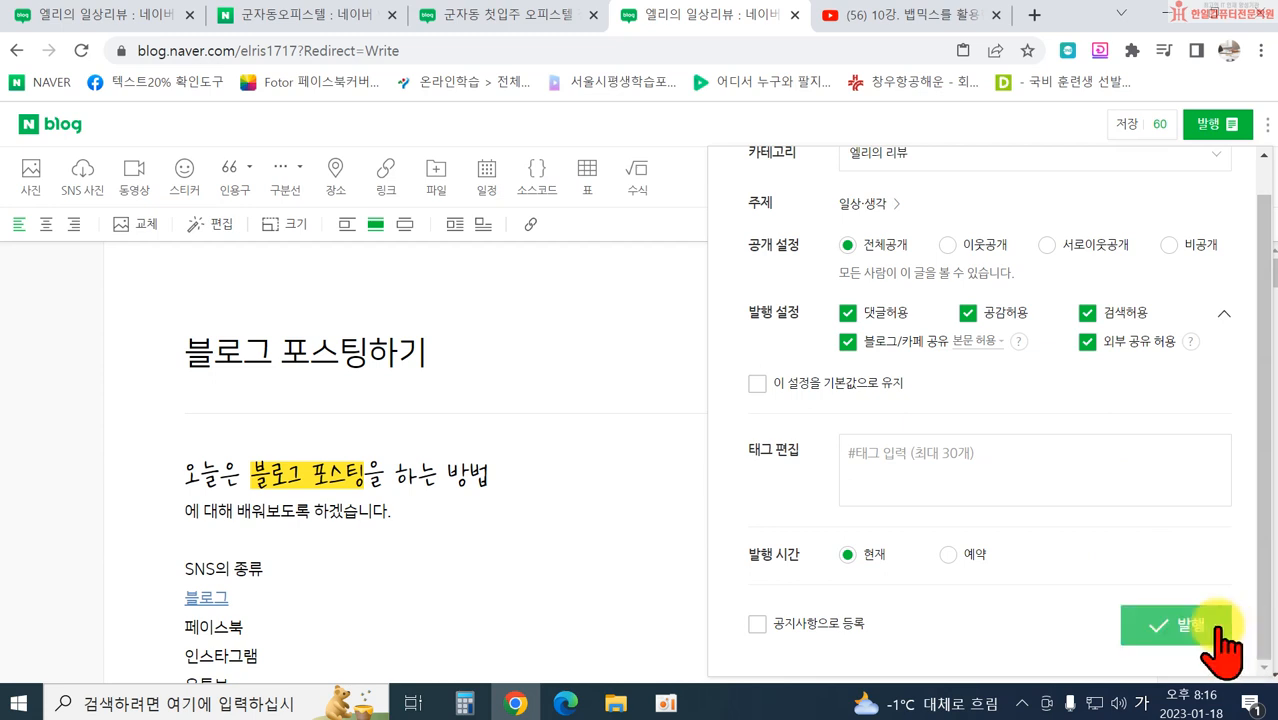
{"action": "left_click", "coordinate": [966, 556]}
{"action": "scroll", "coordinate": [972, 560], "scroll_direction": "down", "scroll_amount": 2}
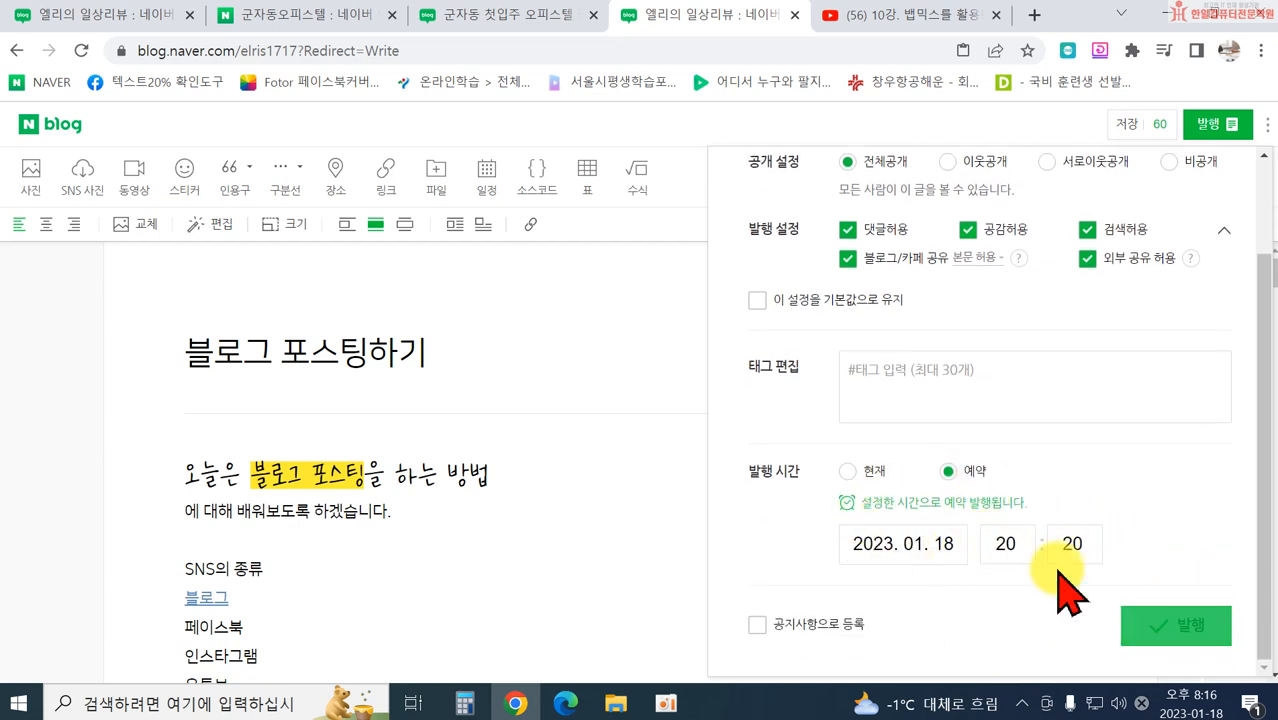
{"action": "left_click", "coordinate": [850, 472]}
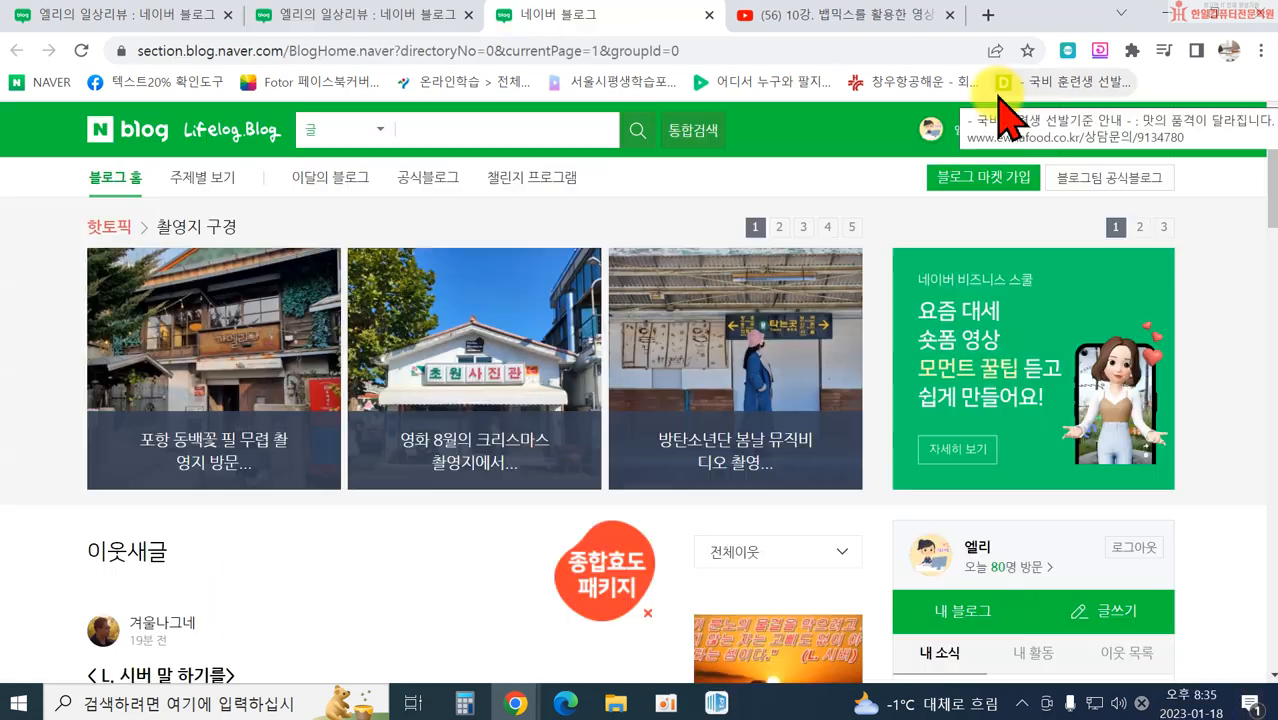
Step: Close the YouTube tab and open the Naver home page in a new browser tab
{"action": "left_click", "coordinate": [949, 15]}
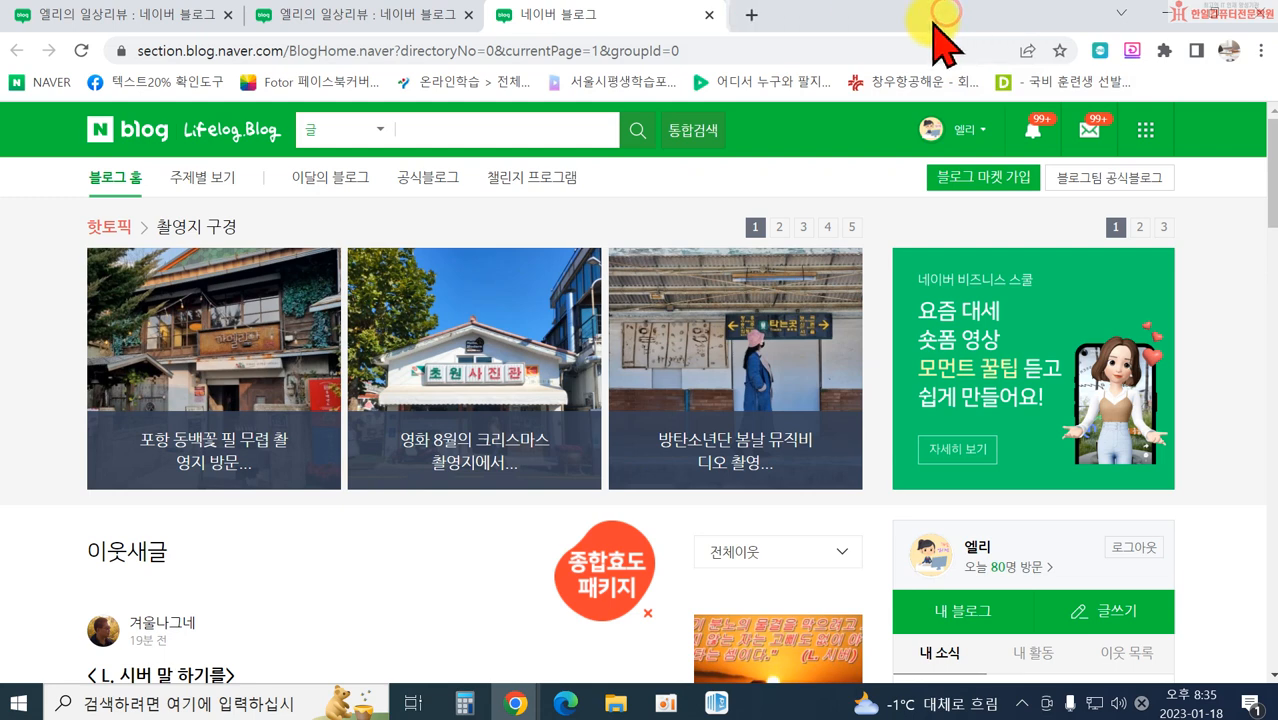
{"action": "left_click", "coordinate": [746, 16]}
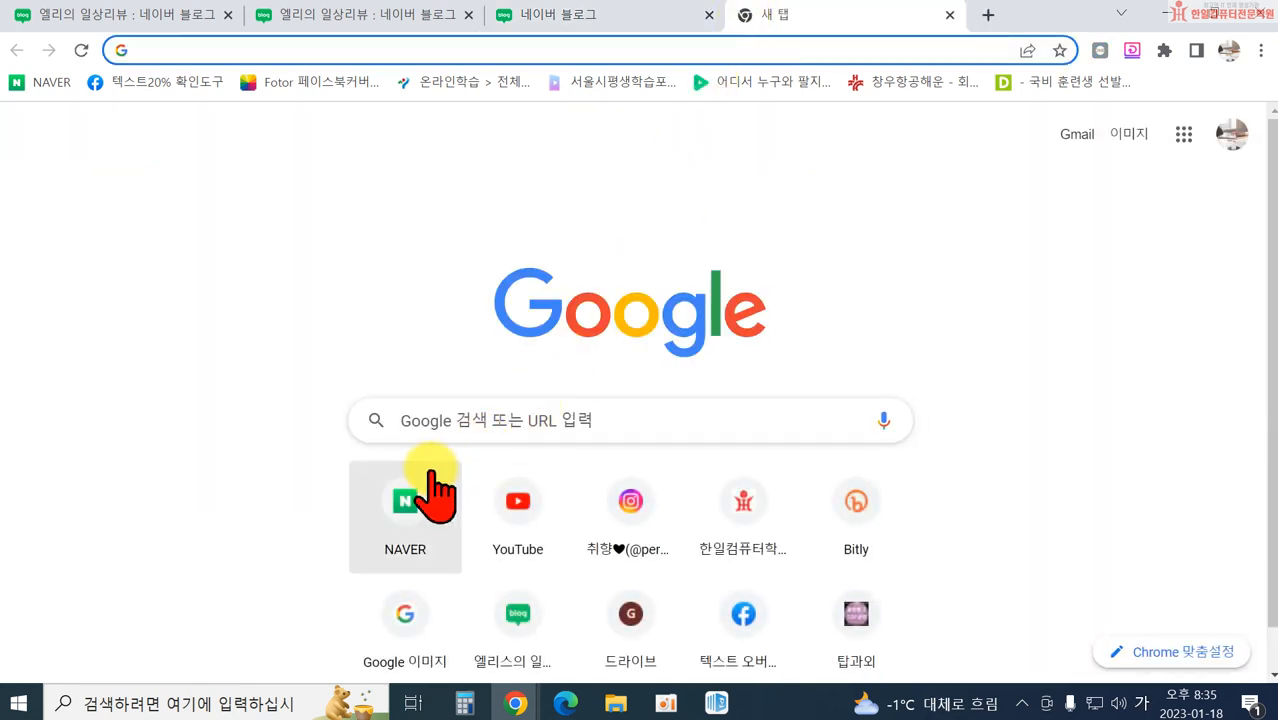
{"action": "left_click", "coordinate": [430, 495]}
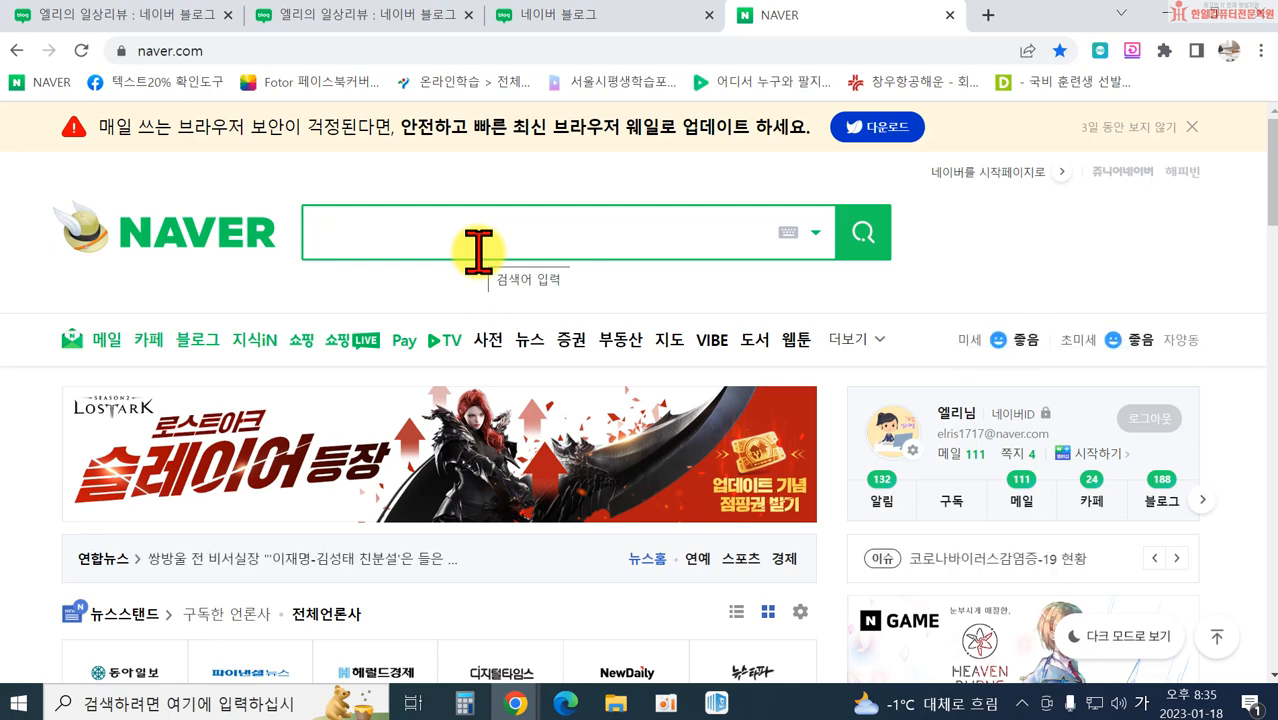
Step: Search Naver for 픽사베이 and open the pixabay.com site from the results
{"action": "type", "text": "픽사베이"}
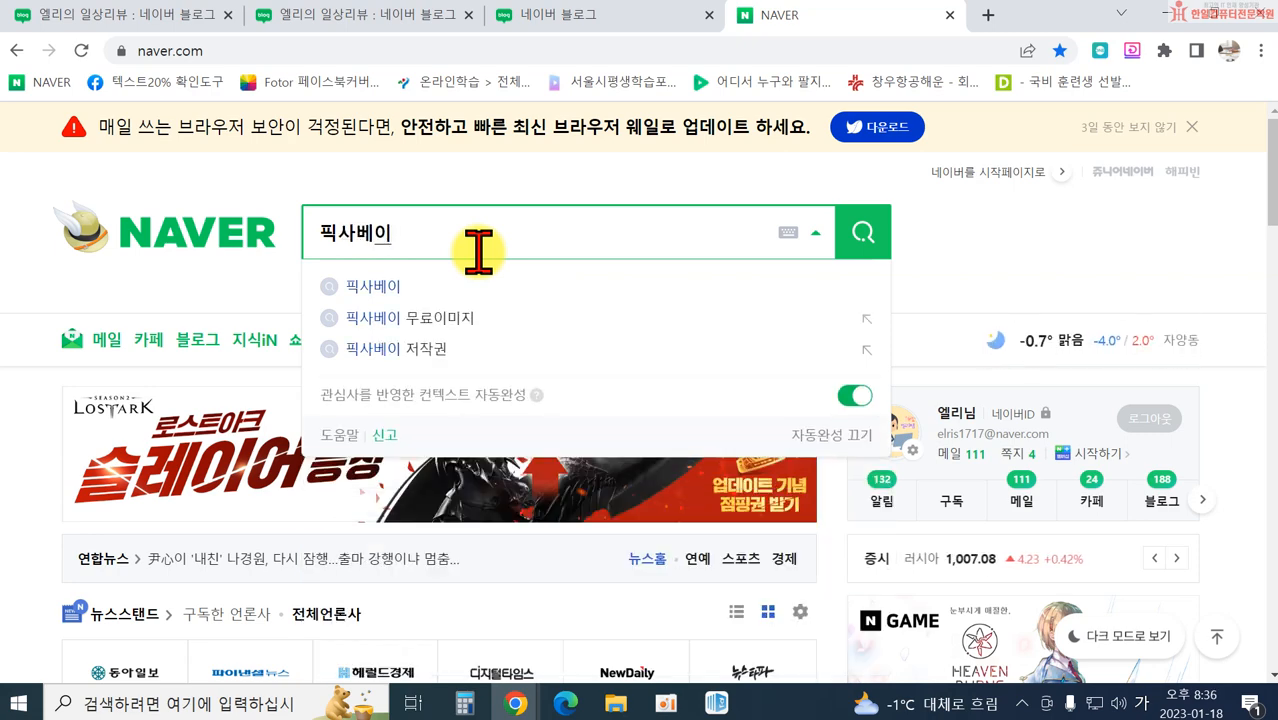
{"action": "key", "text": "Return"}
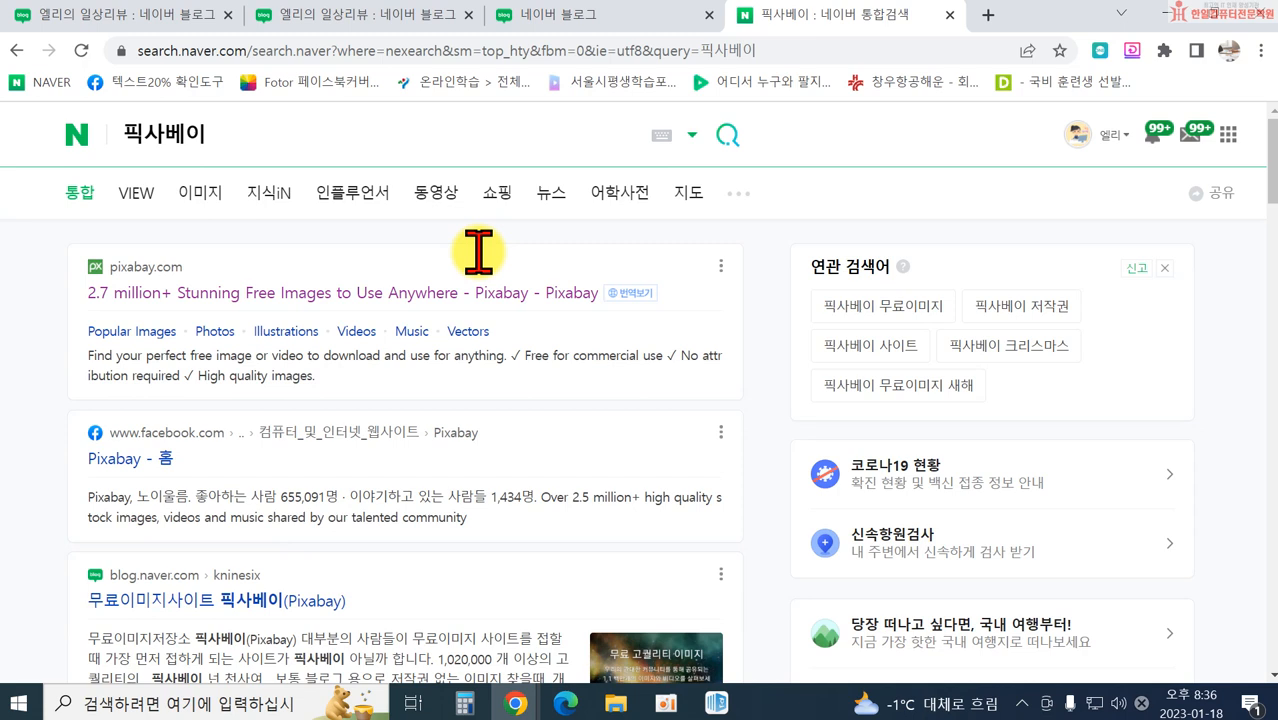
{"action": "left_click", "coordinate": [330, 292]}
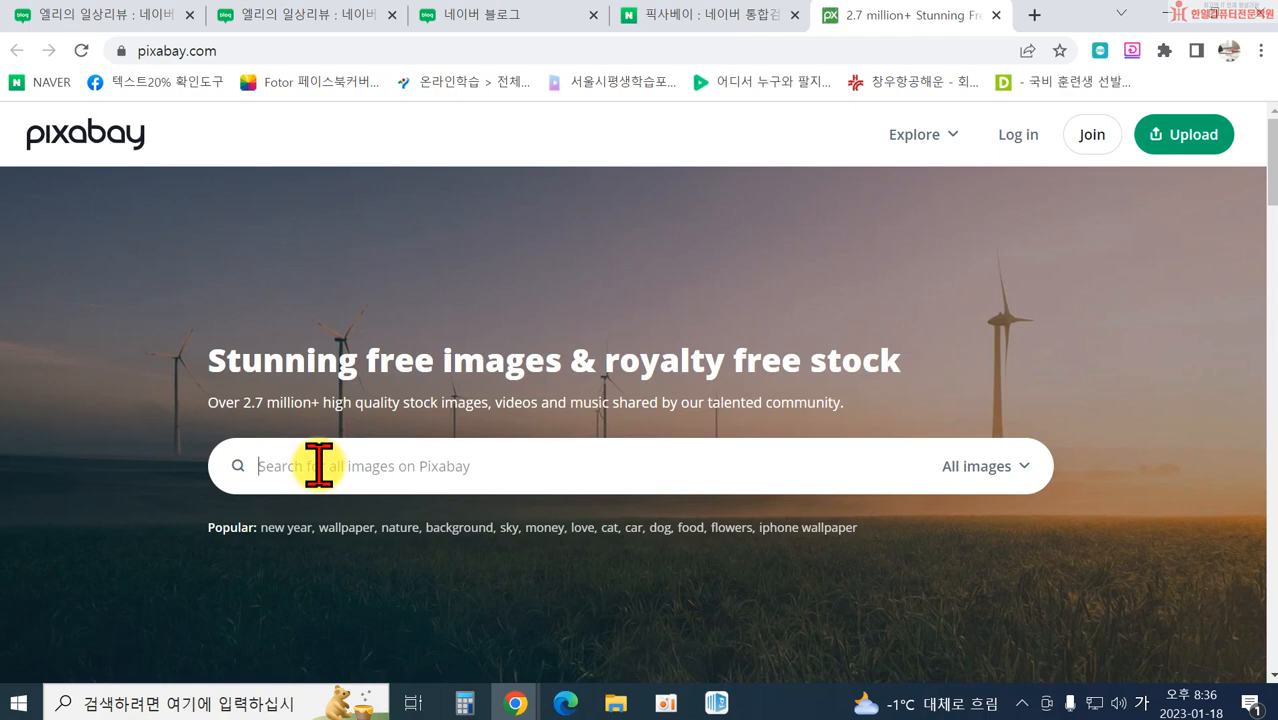
Step: Search Pixabay for 꽃 images
{"action": "left_click", "coordinate": [318, 465]}
{"action": "type", "text": "꽃"}
{"action": "key", "text": "Return"}
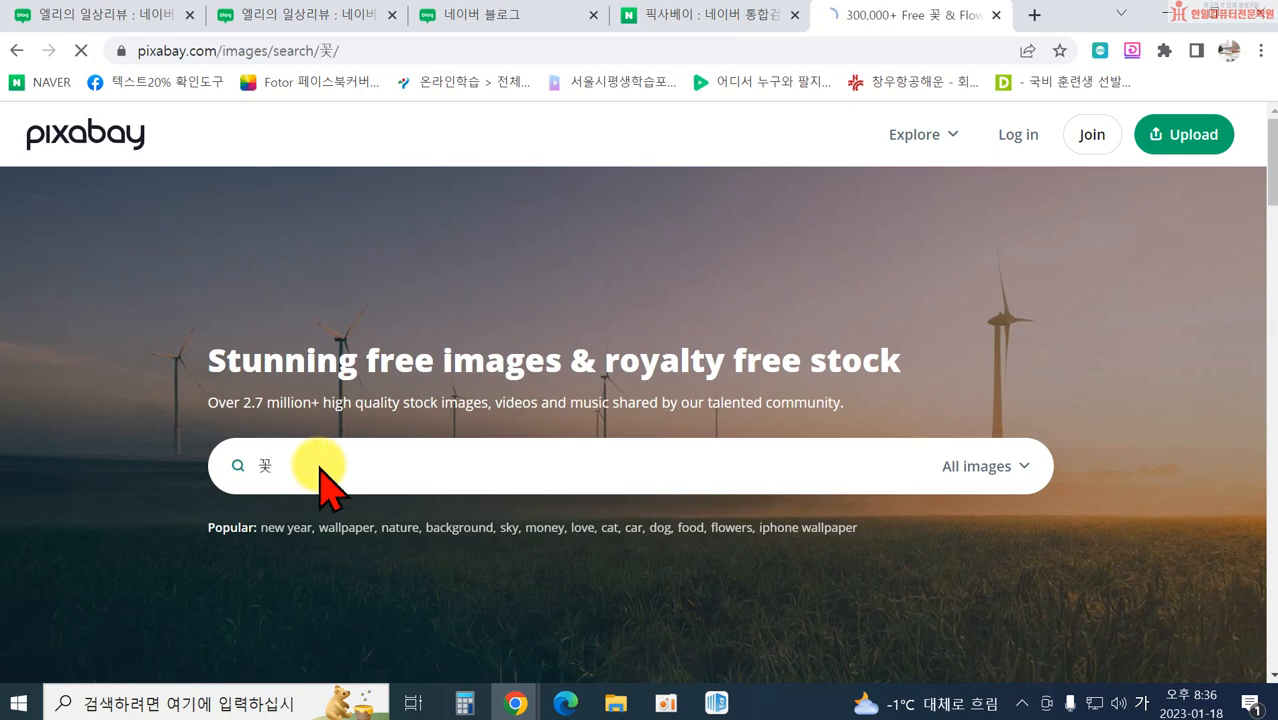
Step: Browse the 꽃 image results and open the watercolor illustration of pastel flowers with green leaves
{"action": "scroll", "coordinate": [885, 530], "scroll_direction": "down", "scroll_amount": 3}
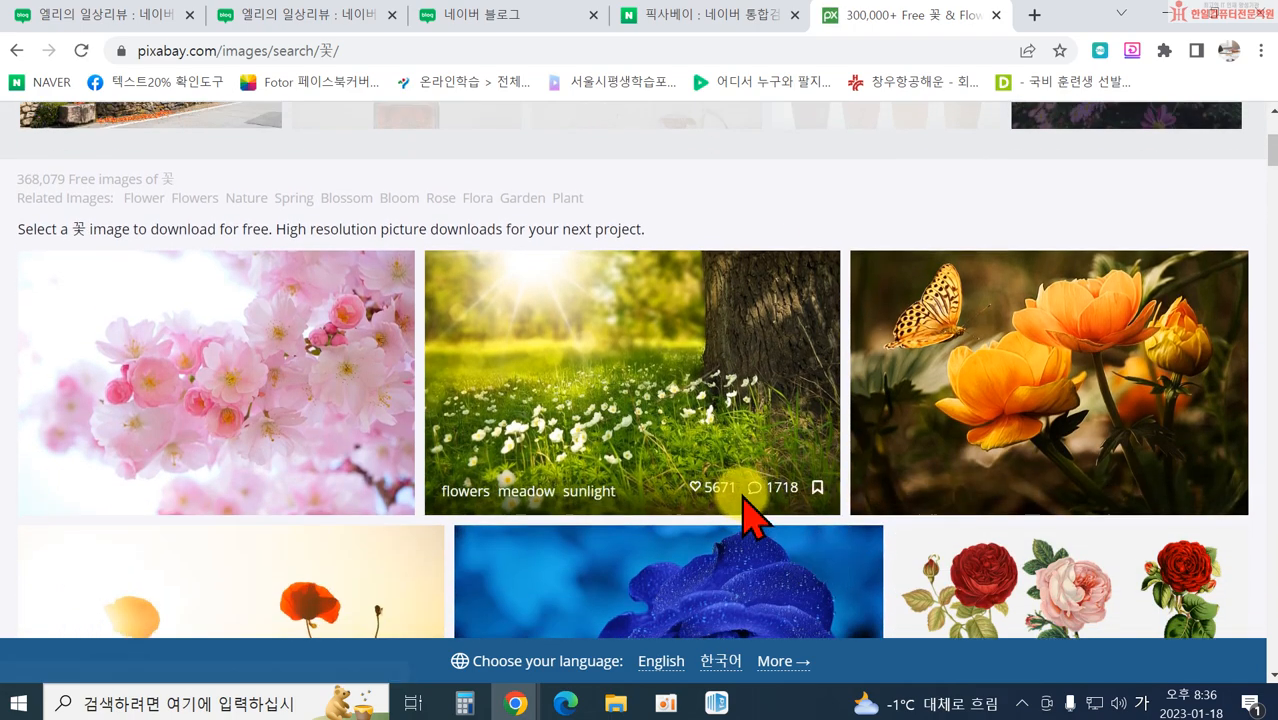
{"action": "scroll", "coordinate": [745, 510], "scroll_direction": "up", "scroll_amount": 3}
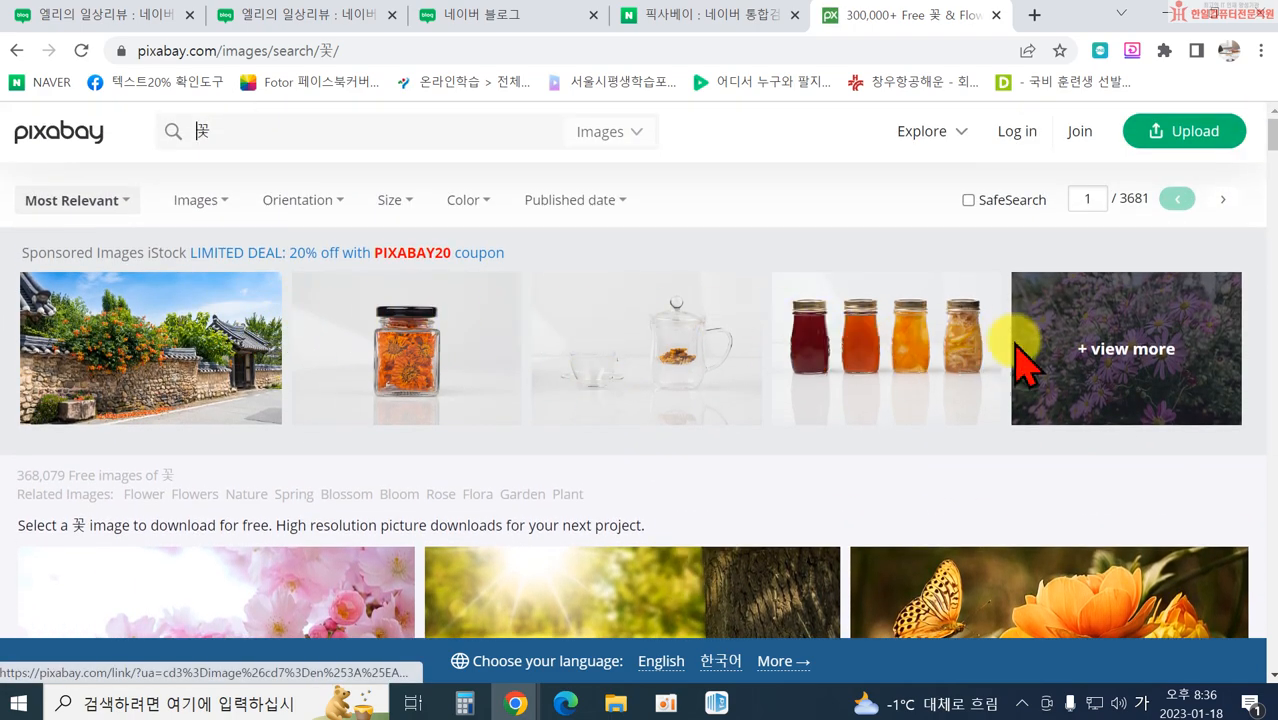
{"action": "scroll", "coordinate": [913, 400], "scroll_direction": "down", "scroll_amount": 4}
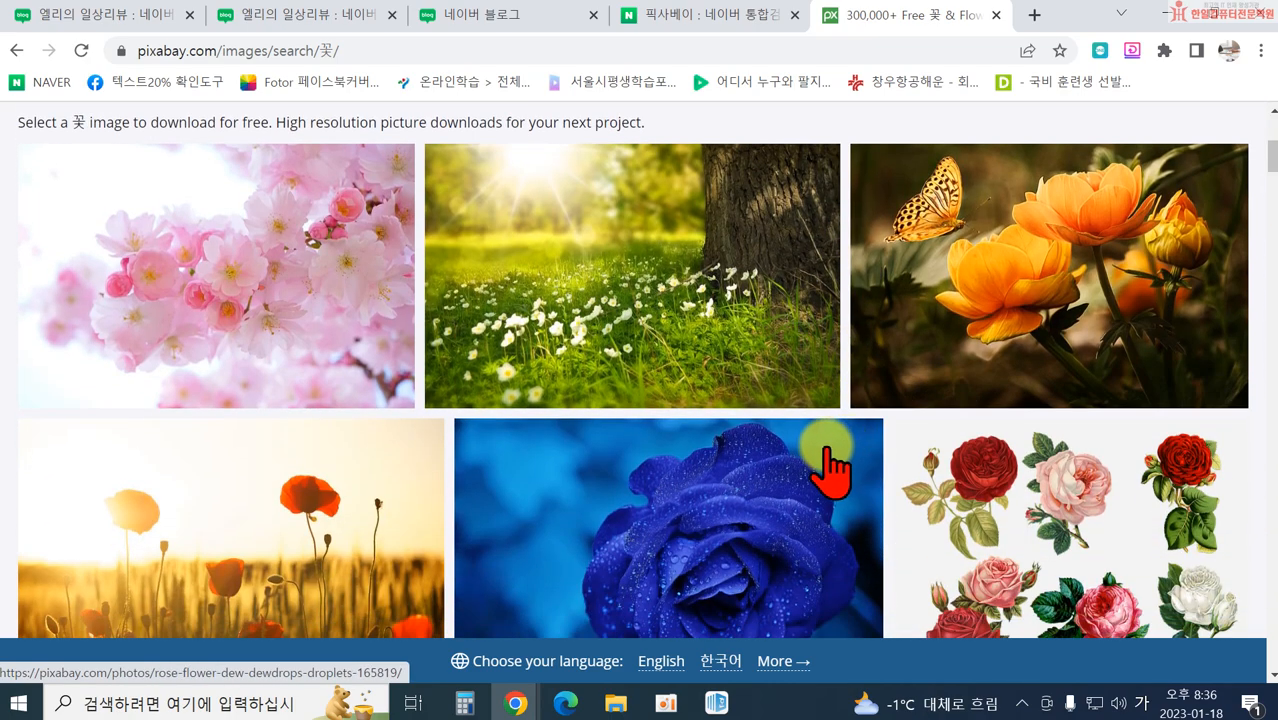
{"action": "scroll", "coordinate": [750, 472], "scroll_direction": "down", "scroll_amount": 3}
{"action": "scroll", "coordinate": [640, 475], "scroll_direction": "down", "scroll_amount": 3}
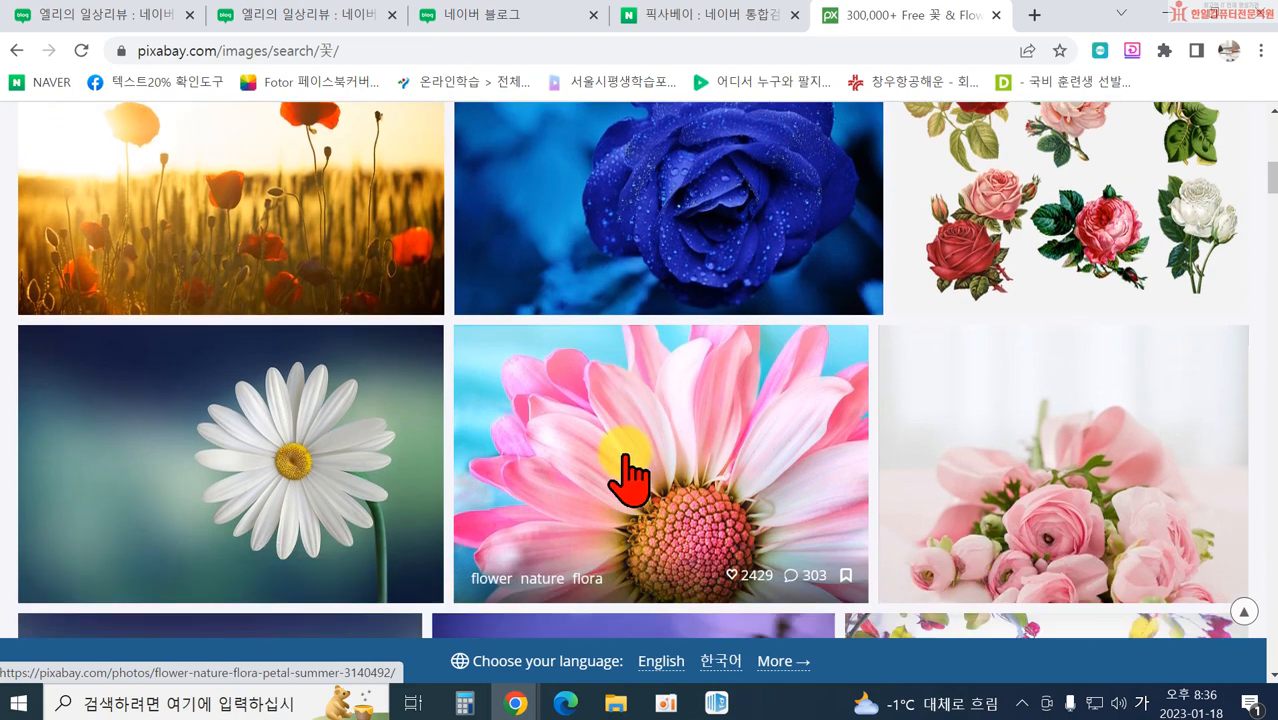
{"action": "scroll", "coordinate": [600, 475], "scroll_direction": "down", "scroll_amount": 2}
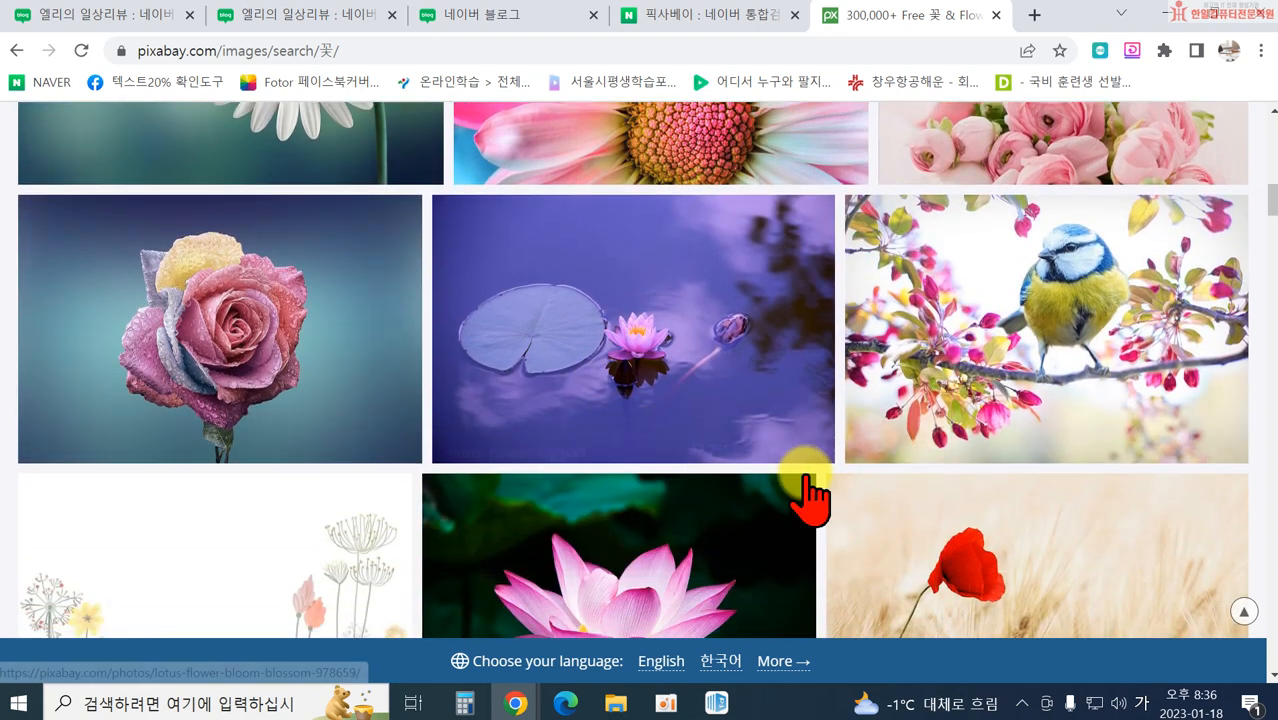
{"action": "scroll", "coordinate": [950, 355], "scroll_direction": "down", "scroll_amount": 1}
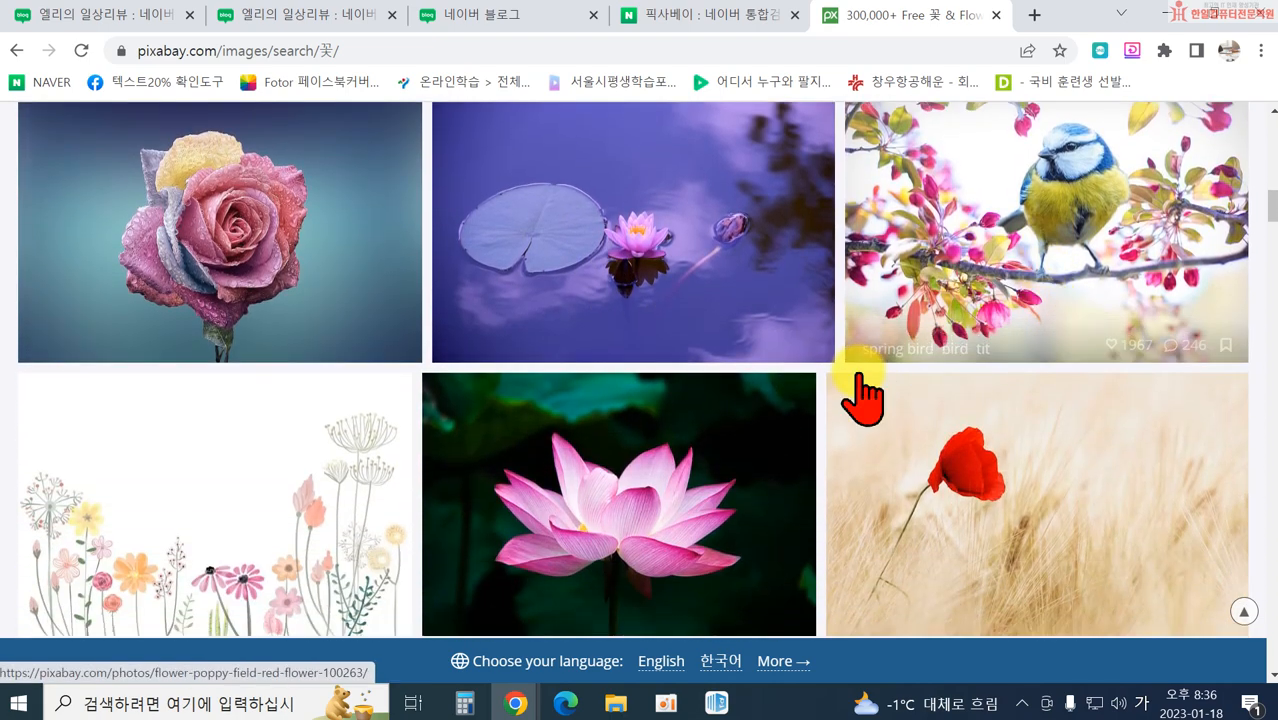
{"action": "scroll", "coordinate": [856, 365], "scroll_direction": "down", "scroll_amount": 1}
{"action": "scroll", "coordinate": [760, 430], "scroll_direction": "down", "scroll_amount": 3}
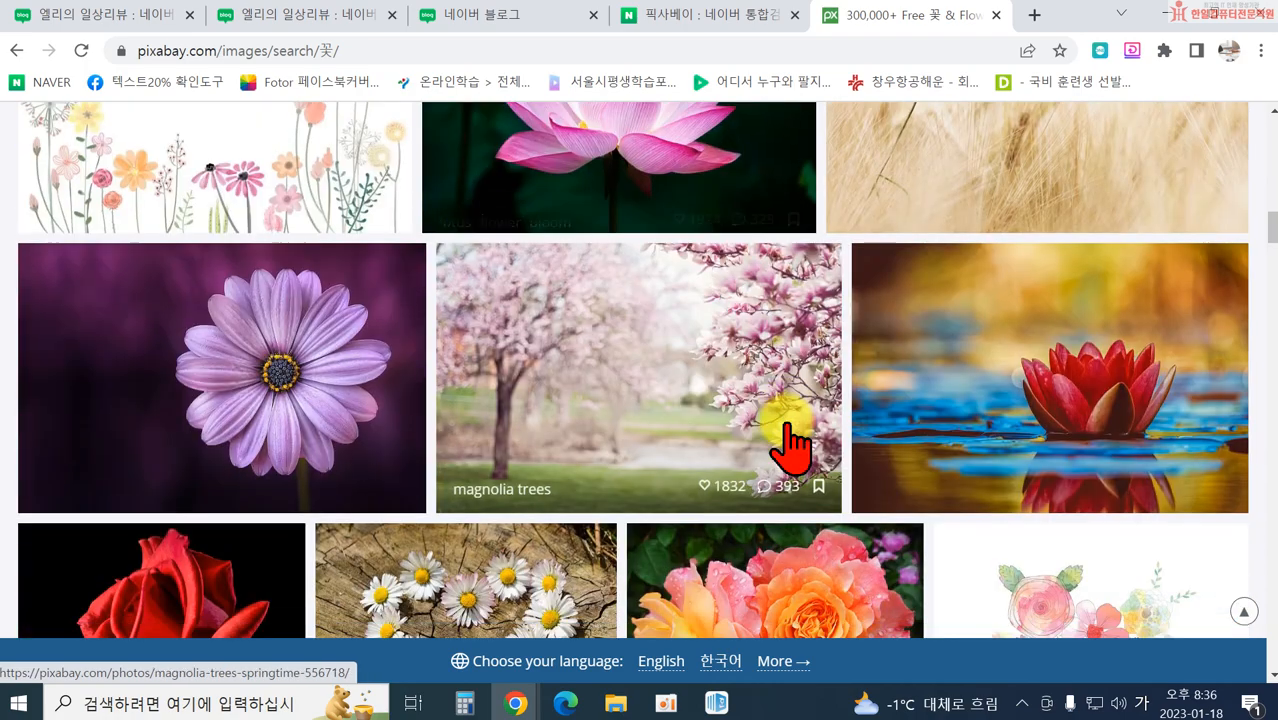
{"action": "scroll", "coordinate": [1078, 434], "scroll_direction": "up", "scroll_amount": 4}
{"action": "scroll", "coordinate": [1065, 448], "scroll_direction": "down", "scroll_amount": 7}
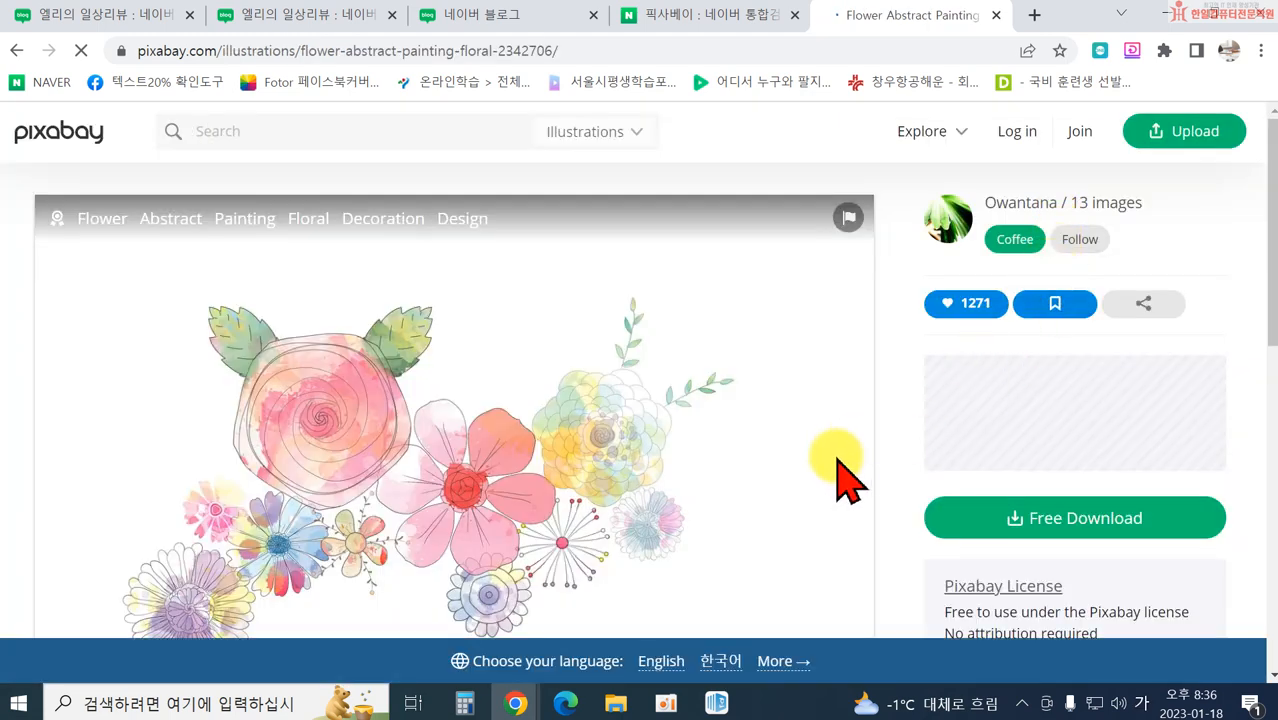
Step: Request the free 1920×1357 JPG download of the flower illustration and complete the reCAPTCHA check
{"action": "scroll", "coordinate": [700, 440], "scroll_direction": "down", "scroll_amount": 2}
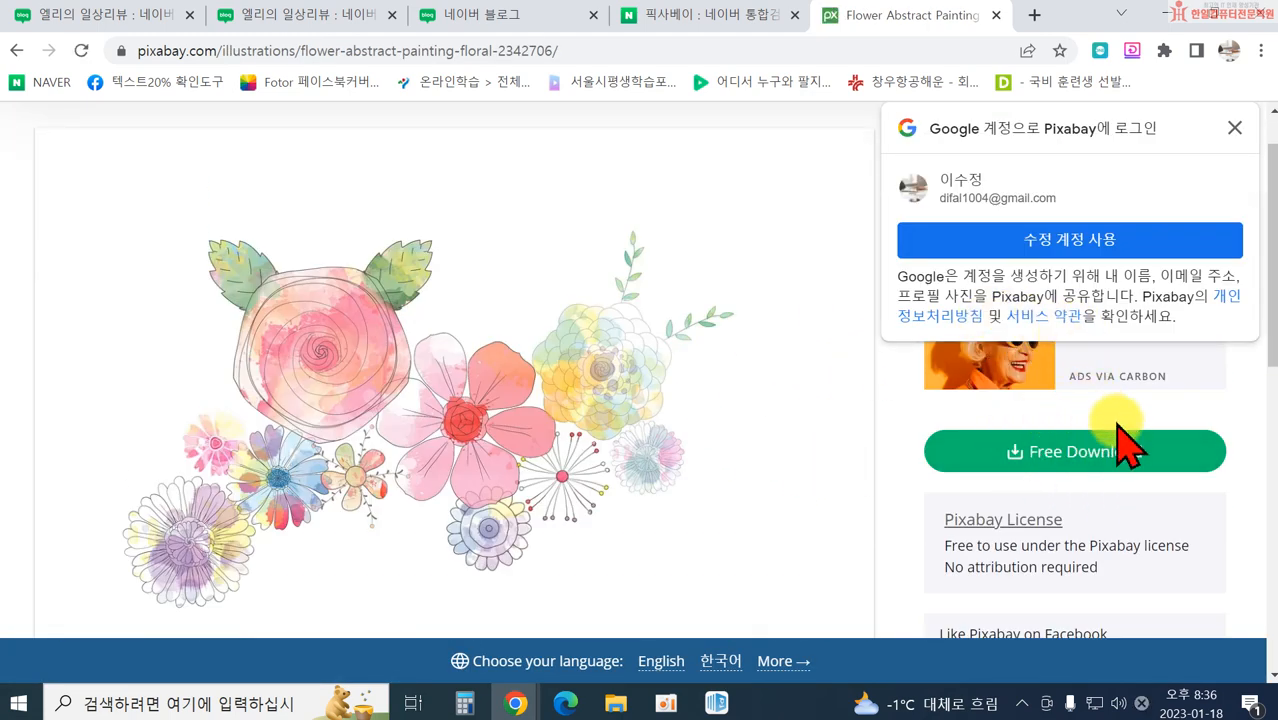
{"action": "left_click", "coordinate": [1073, 450]}
{"action": "scroll", "coordinate": [1070, 455], "scroll_direction": "down", "scroll_amount": 2}
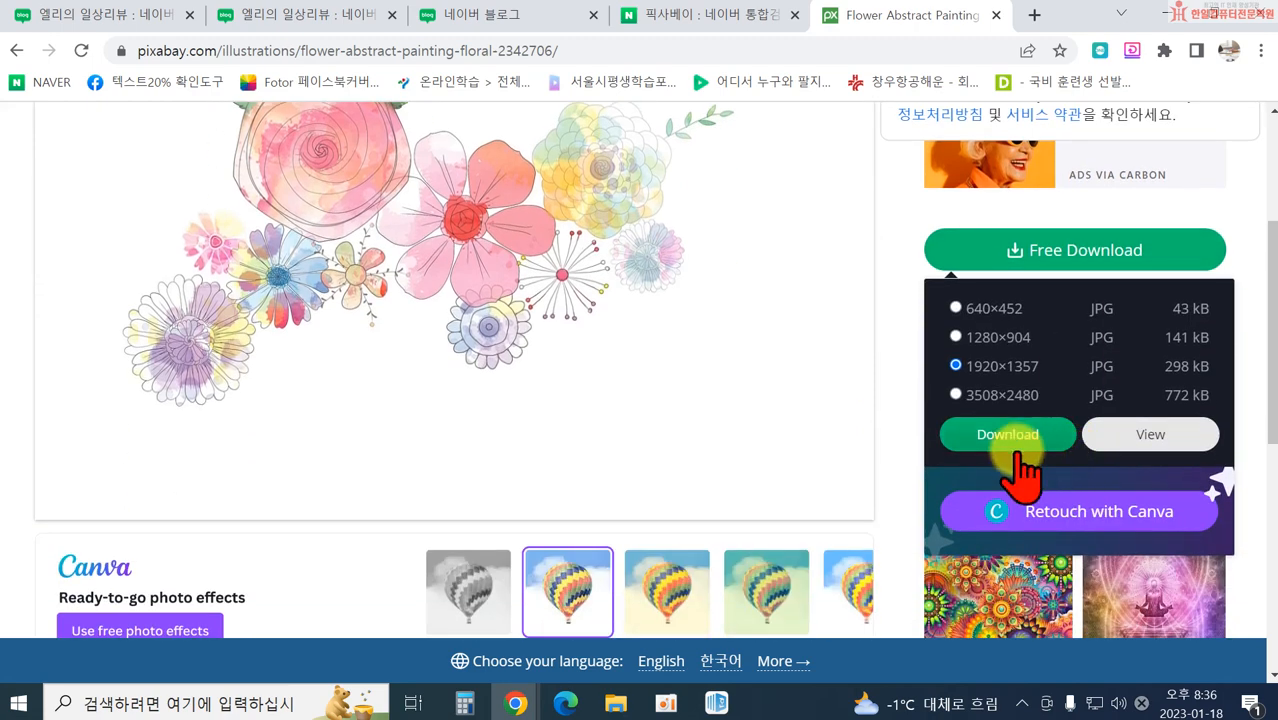
{"action": "left_click", "coordinate": [1036, 440]}
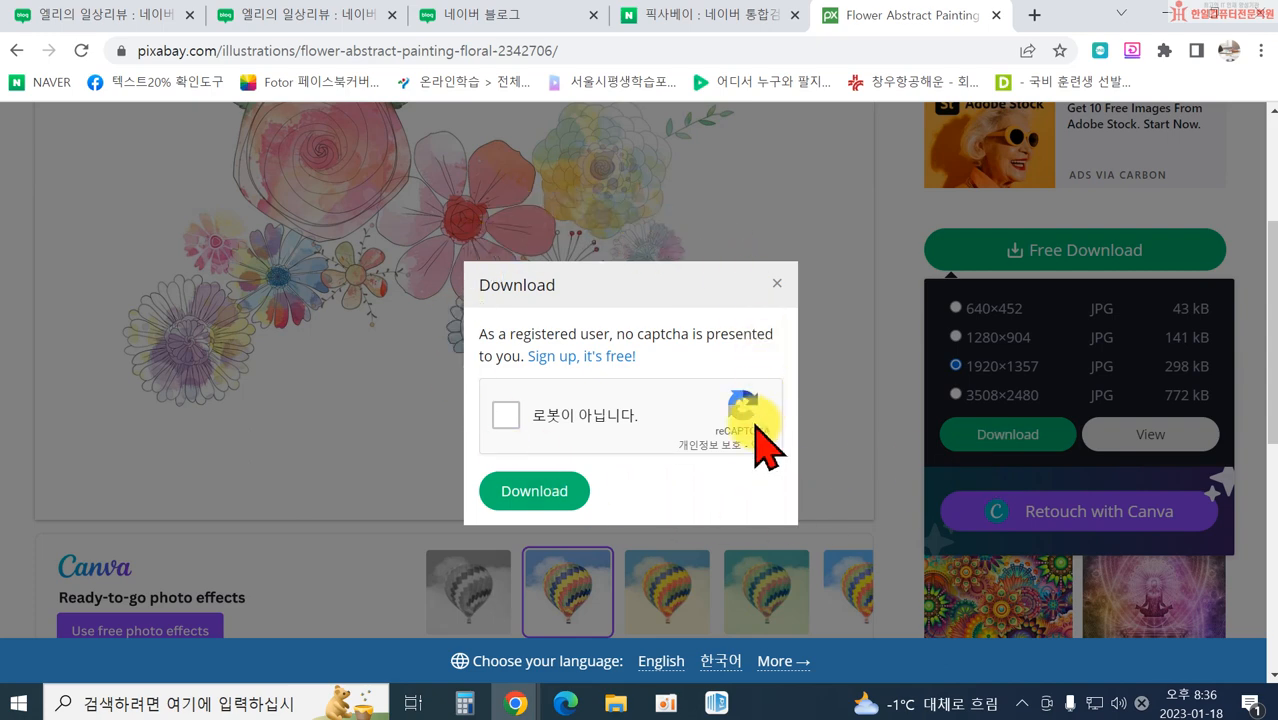
{"action": "left_click", "coordinate": [507, 416]}
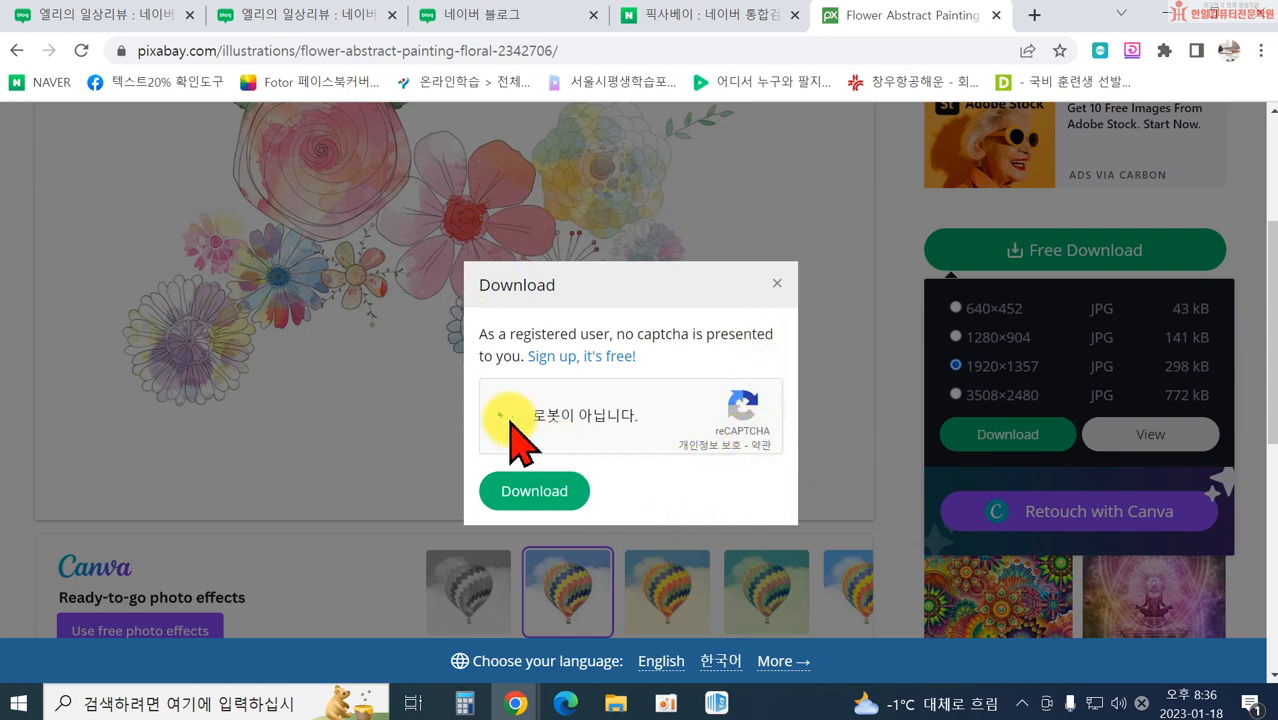
{"action": "left_click", "coordinate": [530, 491]}
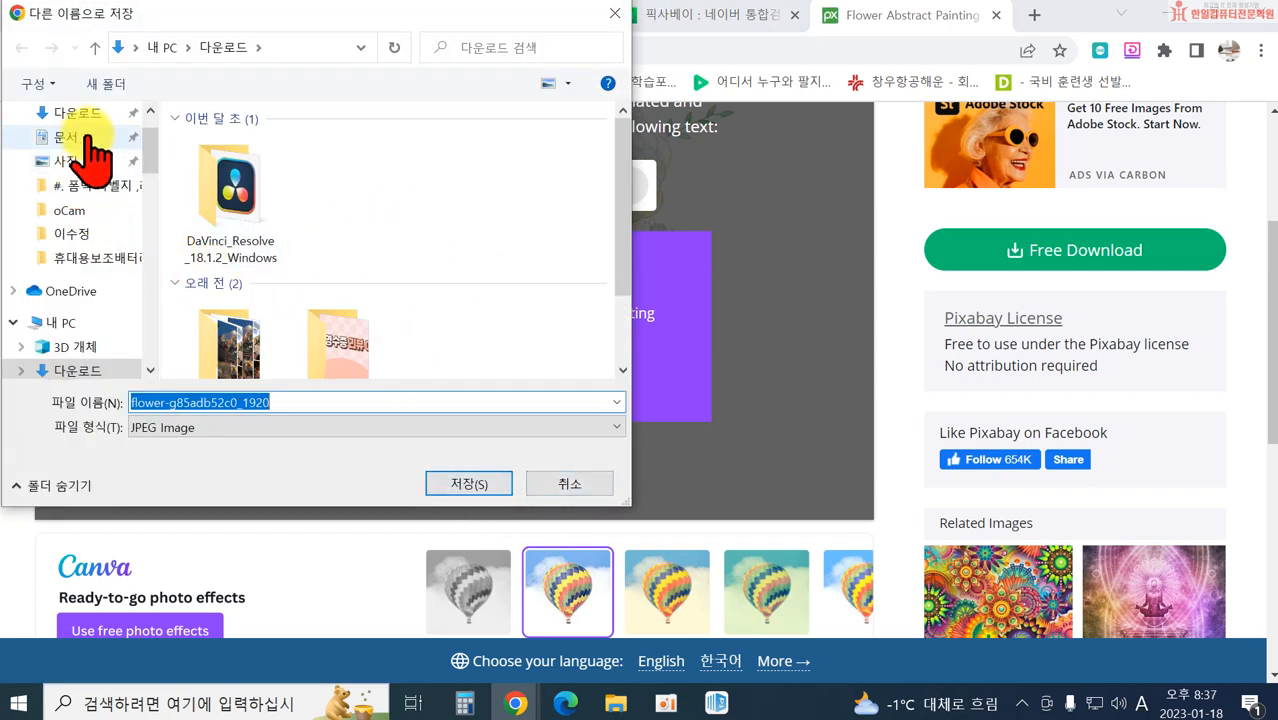
Step: Save flower-g85adb52c0_1920 as a JPEG image in the owner's personal folder on the desktop
{"action": "scroll", "coordinate": [88, 140], "scroll_direction": "up", "scroll_amount": 1}
{"action": "left_click", "coordinate": [78, 298]}
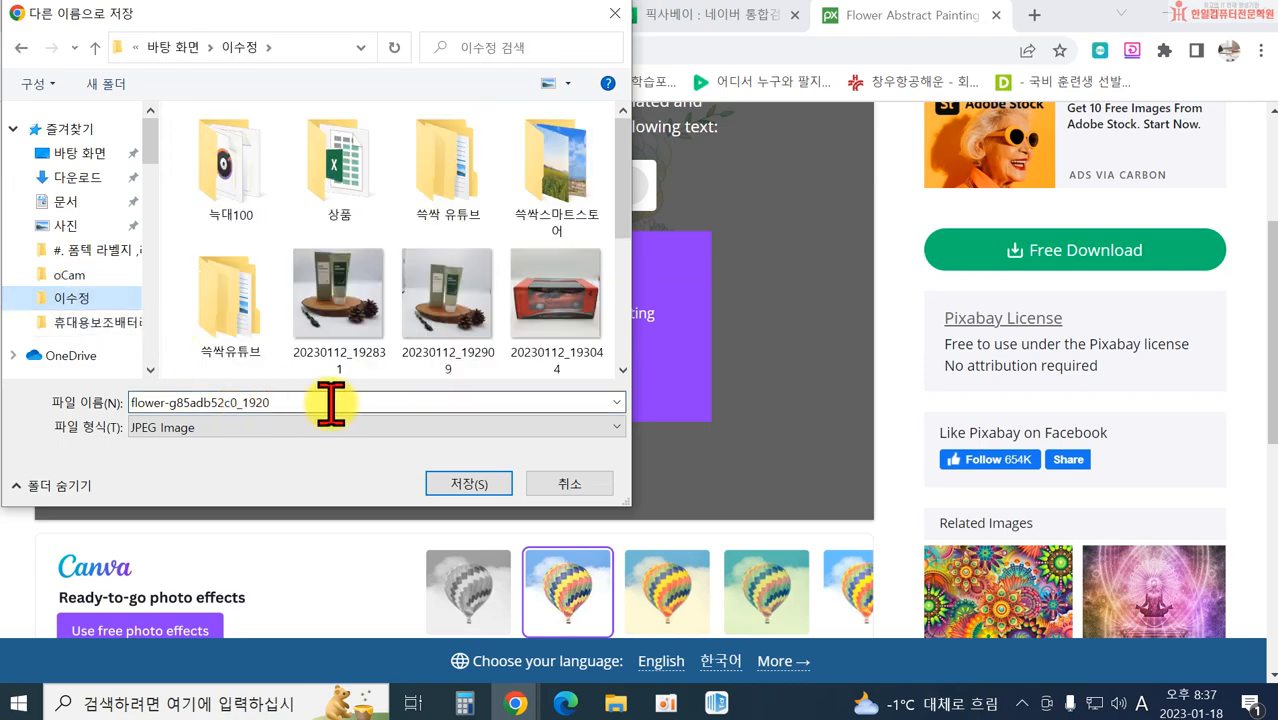
{"action": "left_click", "coordinate": [462, 487]}
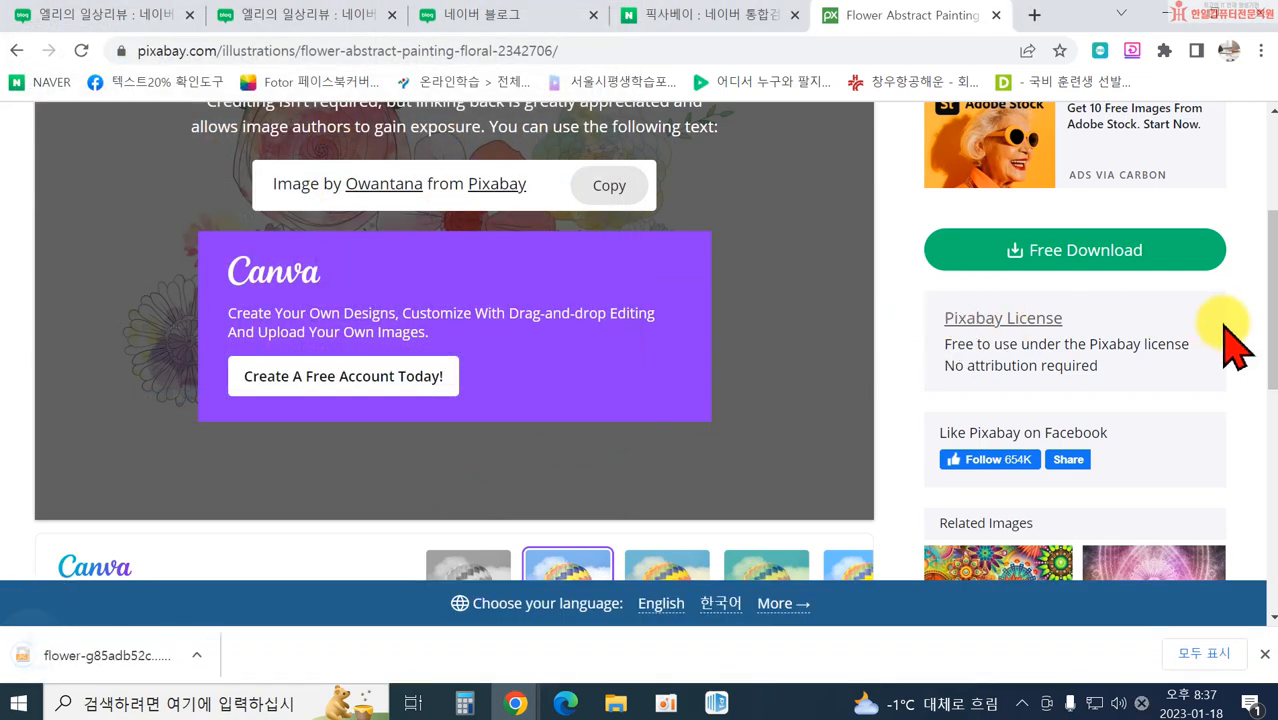
Step: Leave the downloaded flower illustration's page and return to the 꽃 image search results
{"action": "scroll", "coordinate": [1235, 338], "scroll_direction": "down", "scroll_amount": 3}
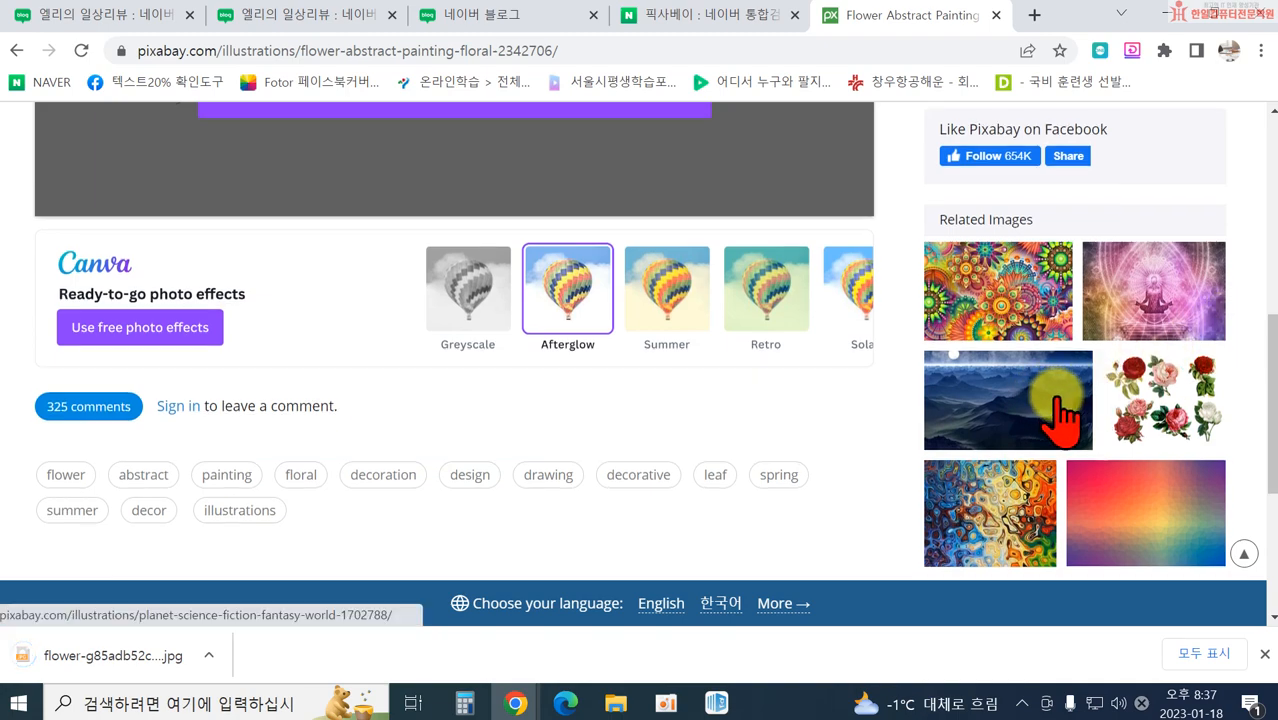
{"action": "scroll", "coordinate": [978, 360], "scroll_direction": "up", "scroll_amount": 7}
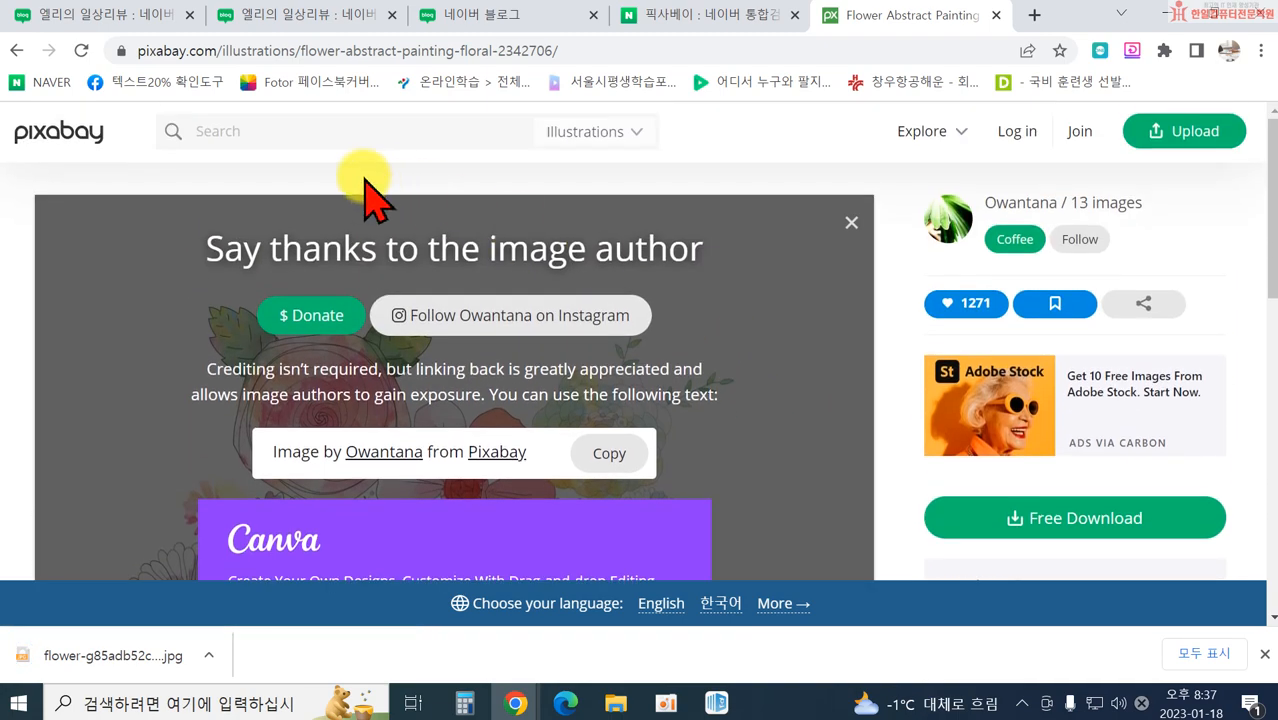
{"action": "left_click", "coordinate": [16, 50]}
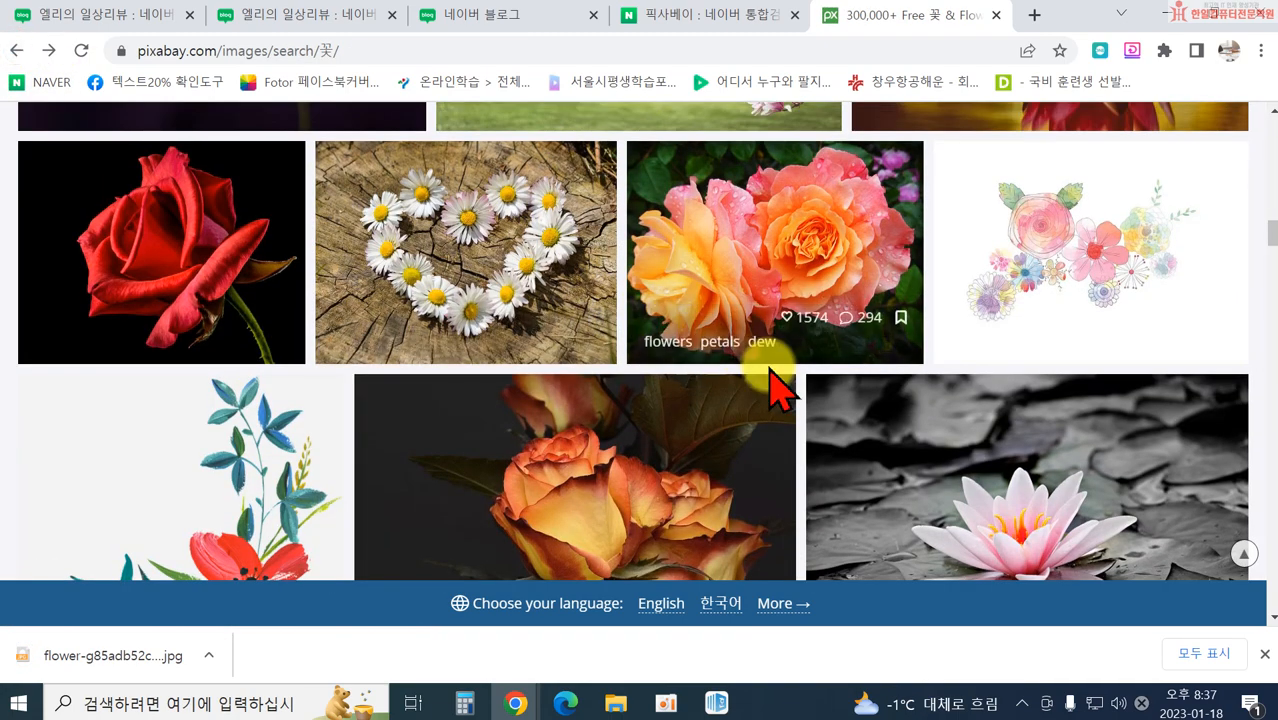
Step: Browse further through the 꽃 results and open the spring tulips photo of a woman carrying a basket of yellow flowers
{"action": "scroll", "coordinate": [778, 390], "scroll_direction": "down", "scroll_amount": 8}
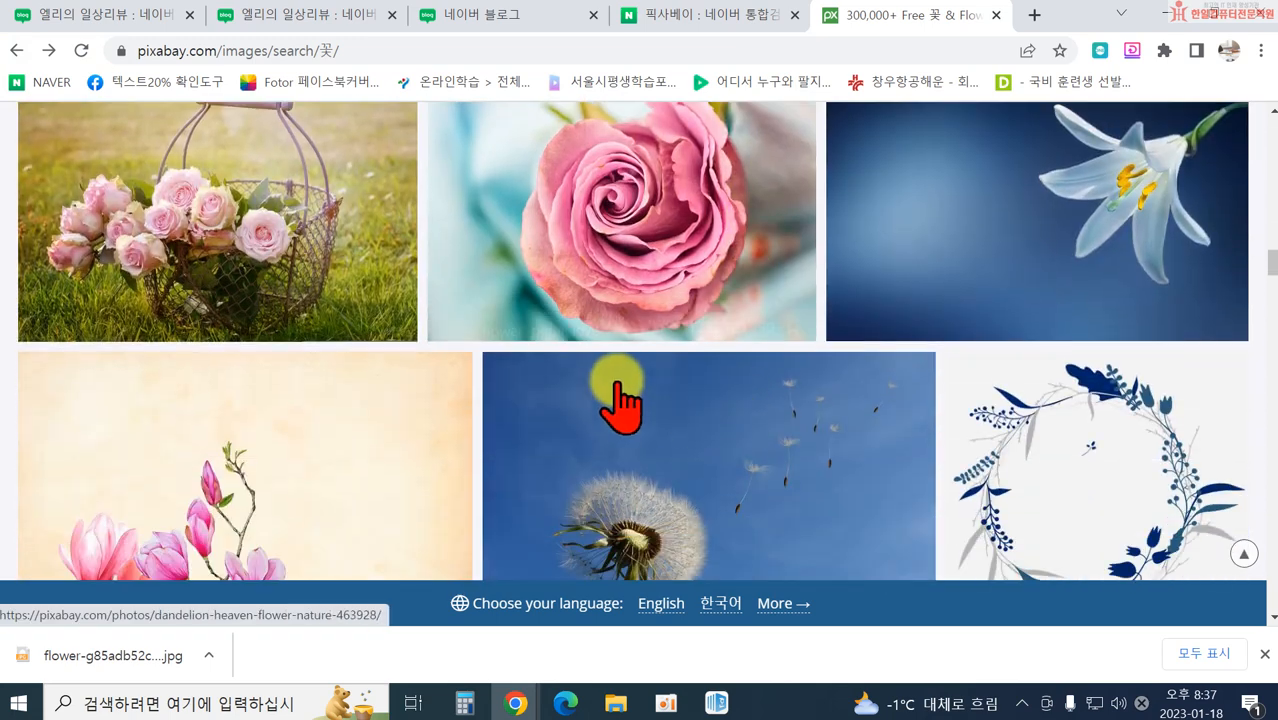
{"action": "scroll", "coordinate": [616, 390], "scroll_direction": "down", "scroll_amount": 5}
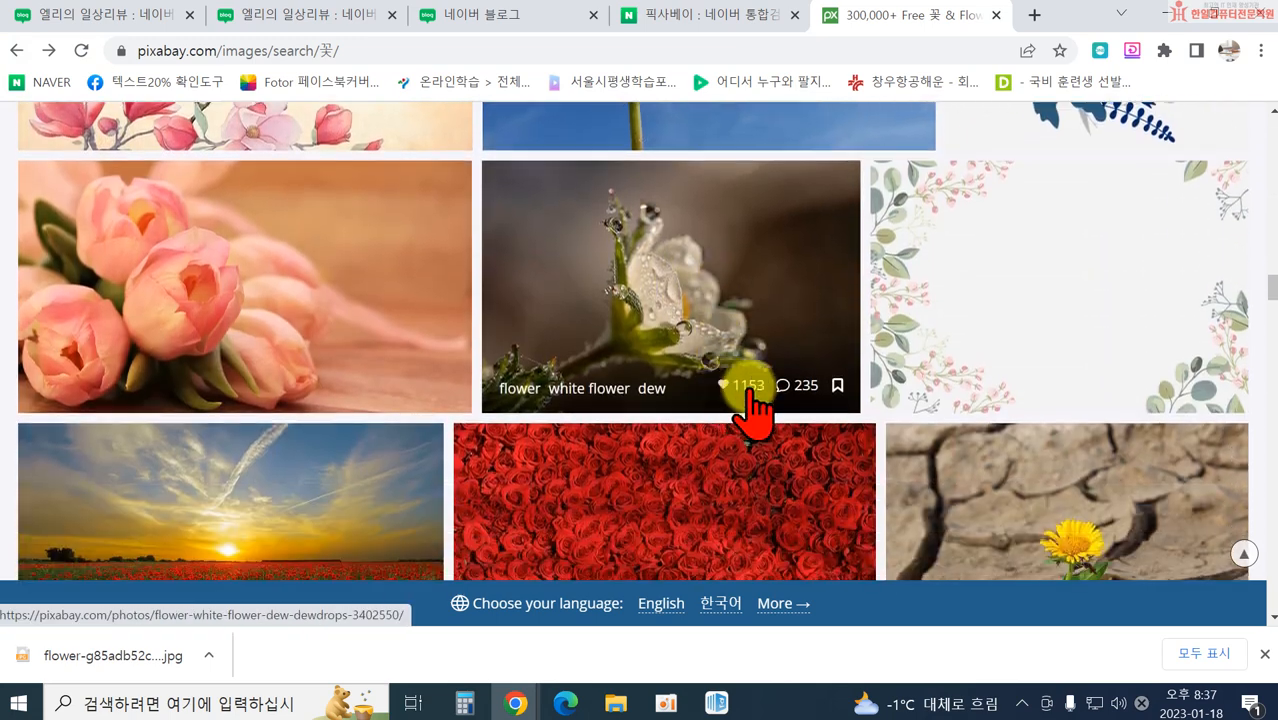
{"action": "scroll", "coordinate": [752, 405], "scroll_direction": "down", "scroll_amount": 5}
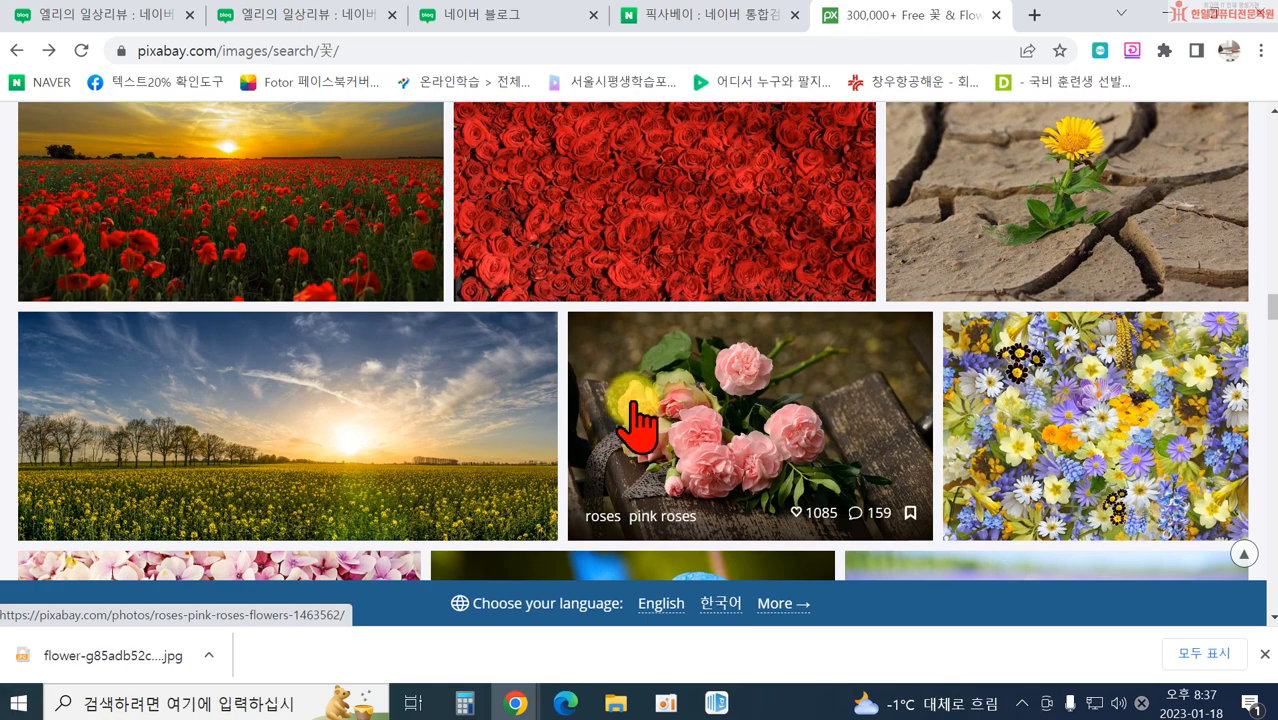
{"action": "scroll", "coordinate": [635, 425], "scroll_direction": "down", "scroll_amount": 3}
{"action": "scroll", "coordinate": [442, 408], "scroll_direction": "down", "scroll_amount": 3}
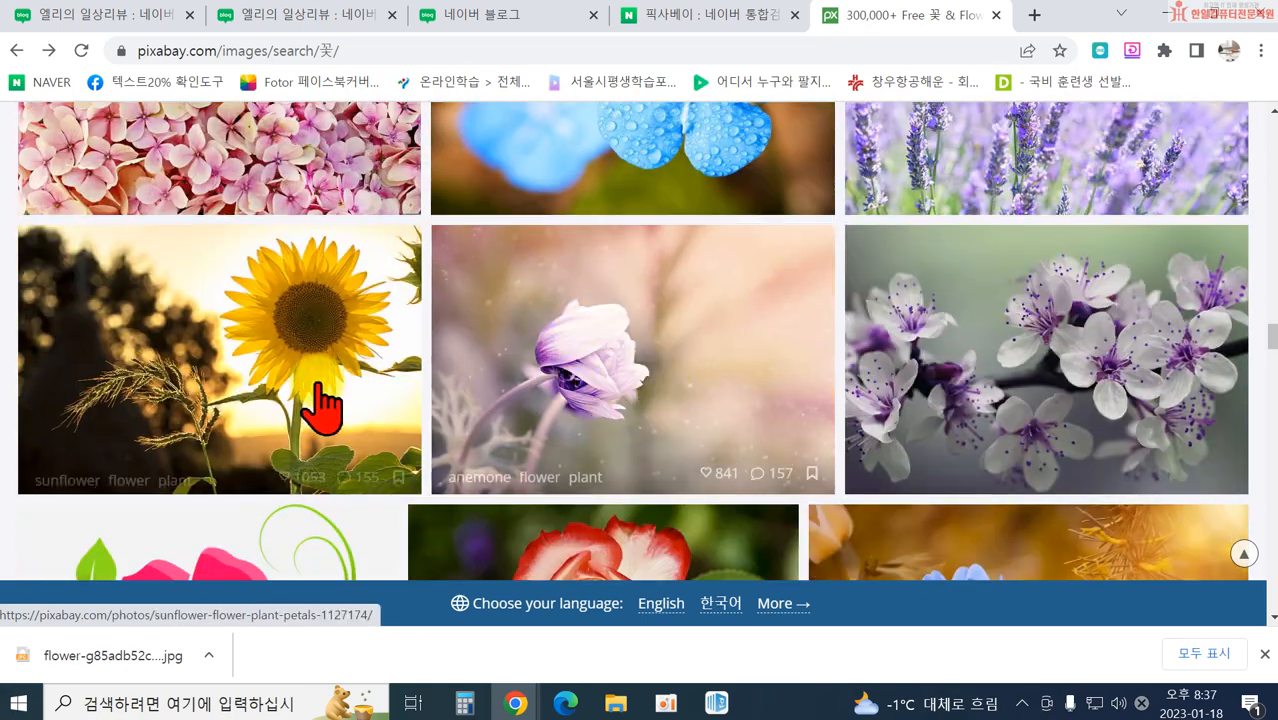
{"action": "scroll", "coordinate": [360, 395], "scroll_direction": "down", "scroll_amount": 3}
{"action": "scroll", "coordinate": [556, 379], "scroll_direction": "down", "scroll_amount": 3}
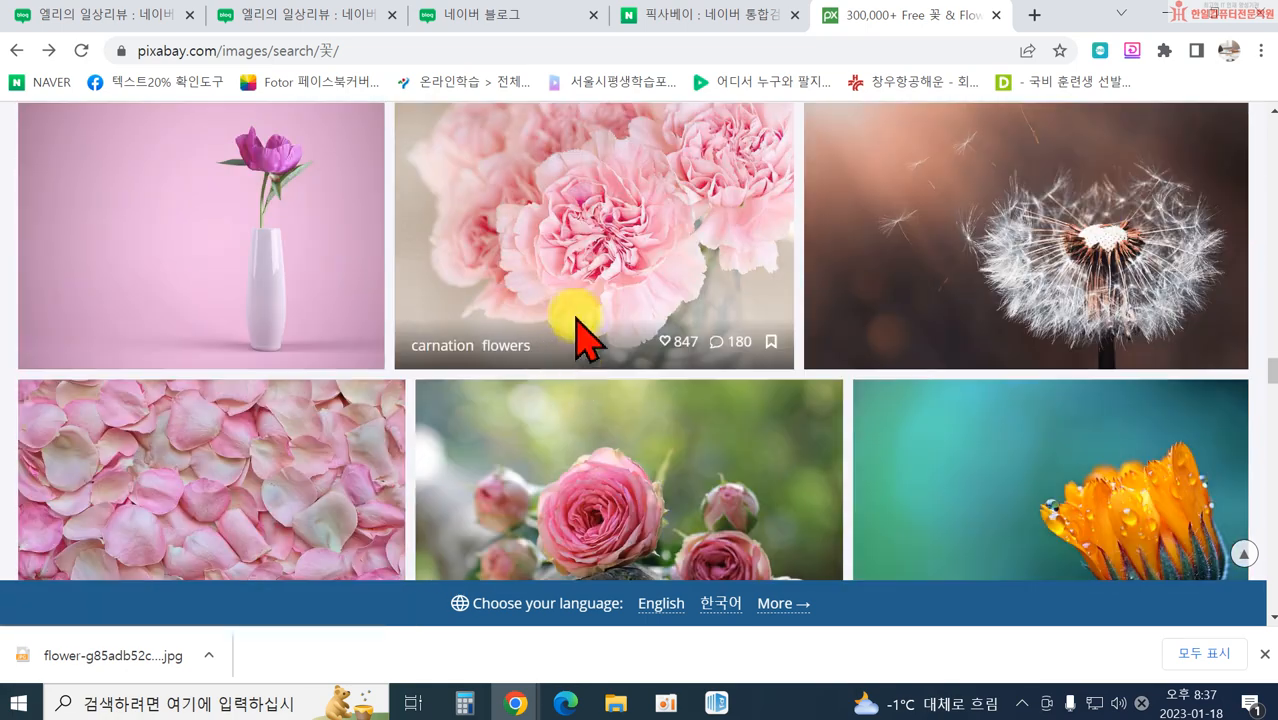
{"action": "scroll", "coordinate": [535, 250], "scroll_direction": "down", "scroll_amount": 3}
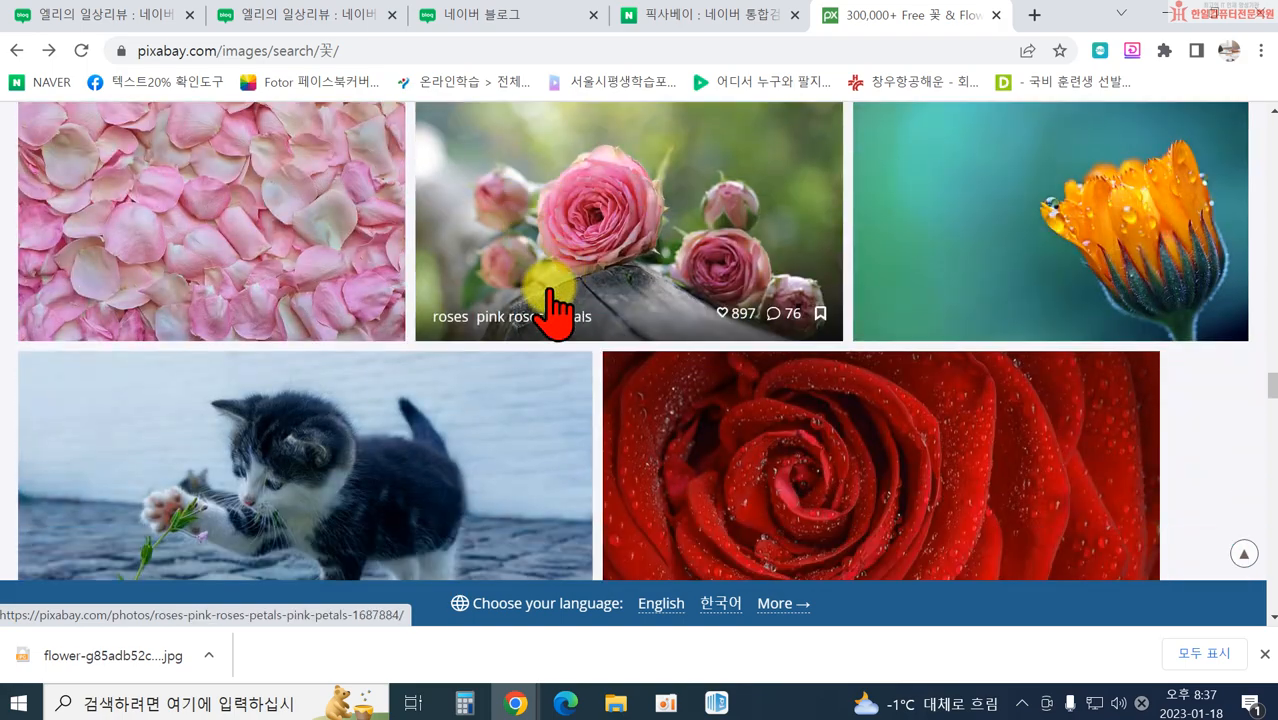
{"action": "scroll", "coordinate": [548, 310], "scroll_direction": "down", "scroll_amount": 3}
{"action": "scroll", "coordinate": [706, 350], "scroll_direction": "down", "scroll_amount": 7}
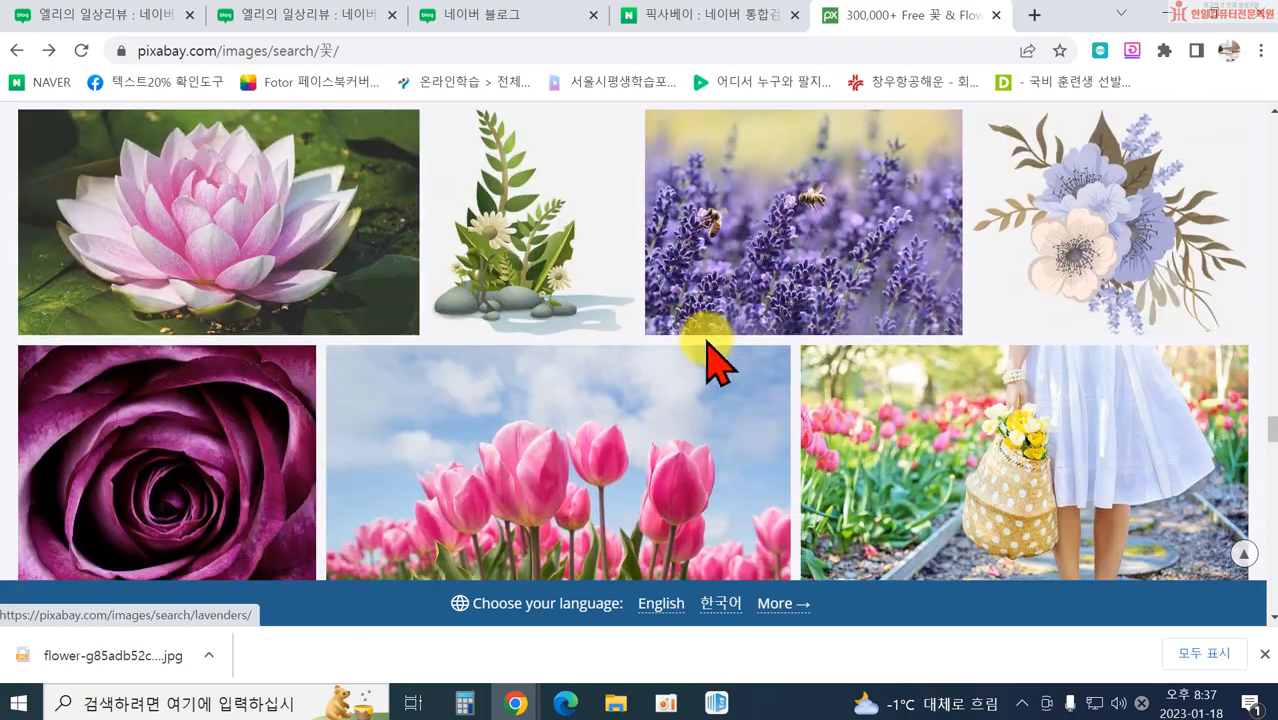
{"action": "scroll", "coordinate": [928, 300], "scroll_direction": "up", "scroll_amount": 2}
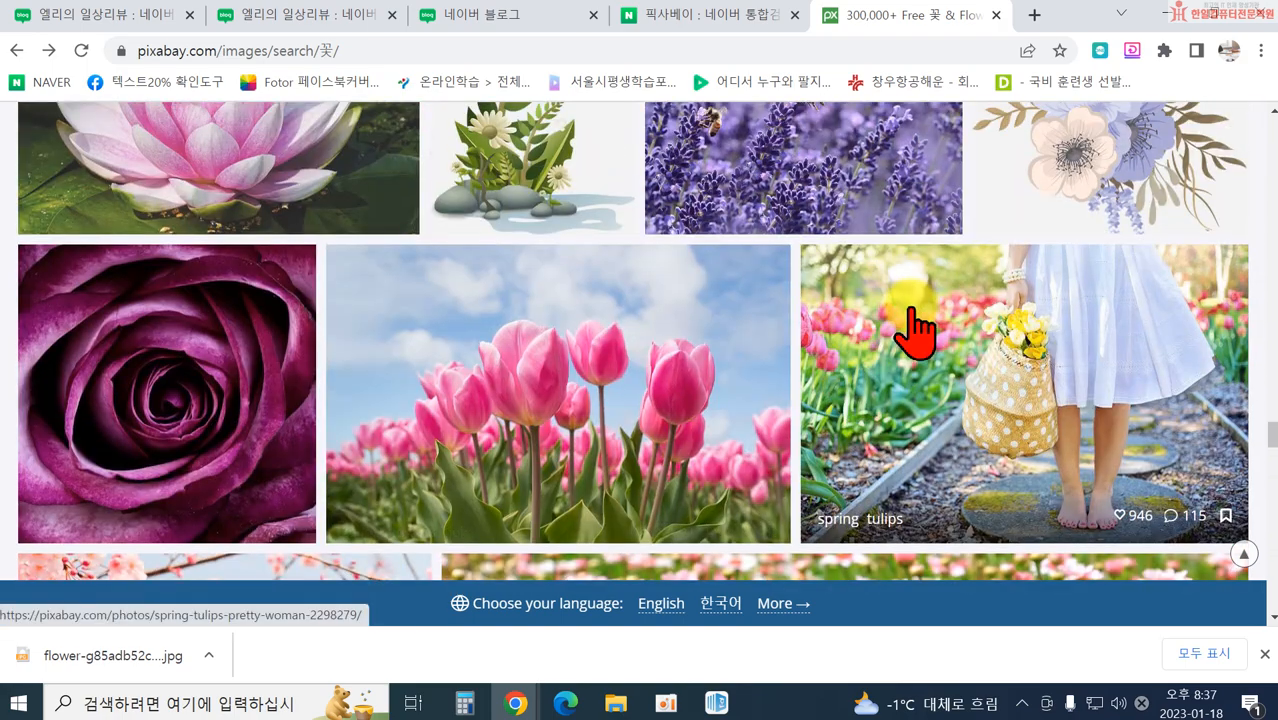
{"action": "left_click", "coordinate": [928, 300]}
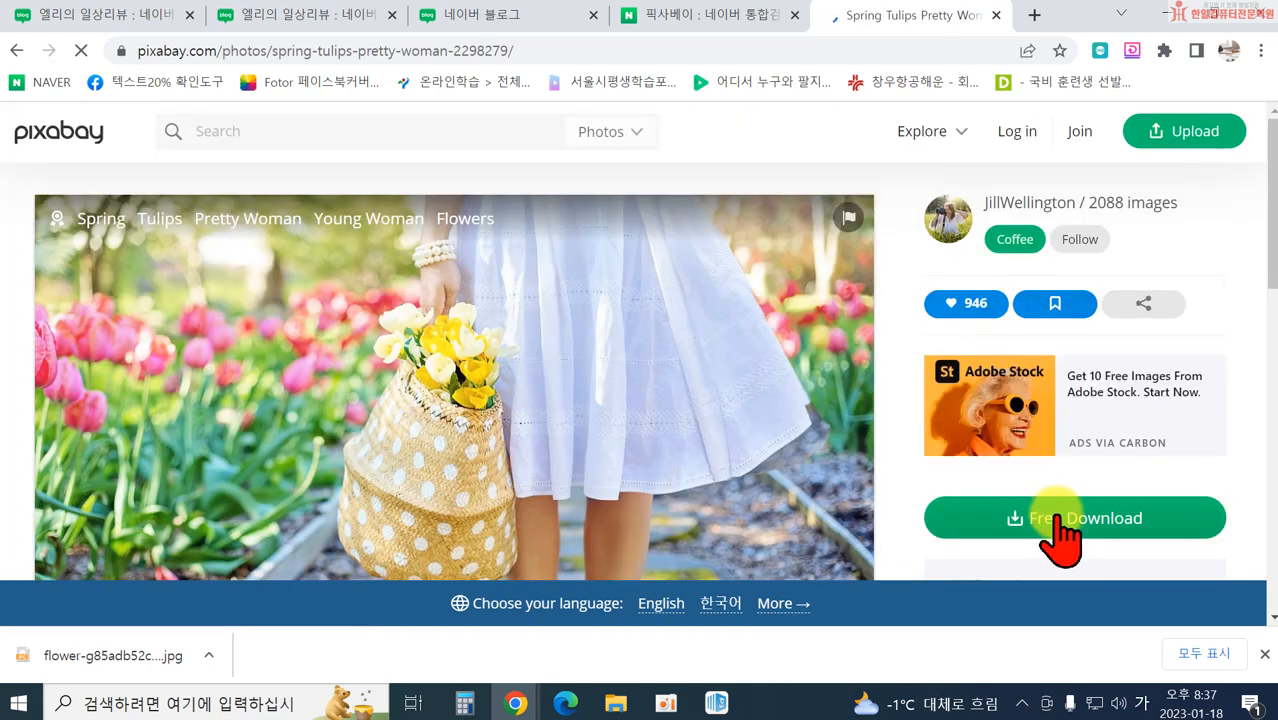
Step: Download the tulips photo as a 1920×1280 JPG, complete the reCAPTCHA check, and save it as spring-g20243a337_1920 in the owner's desktop folder
{"action": "left_click", "coordinate": [1058, 522]}
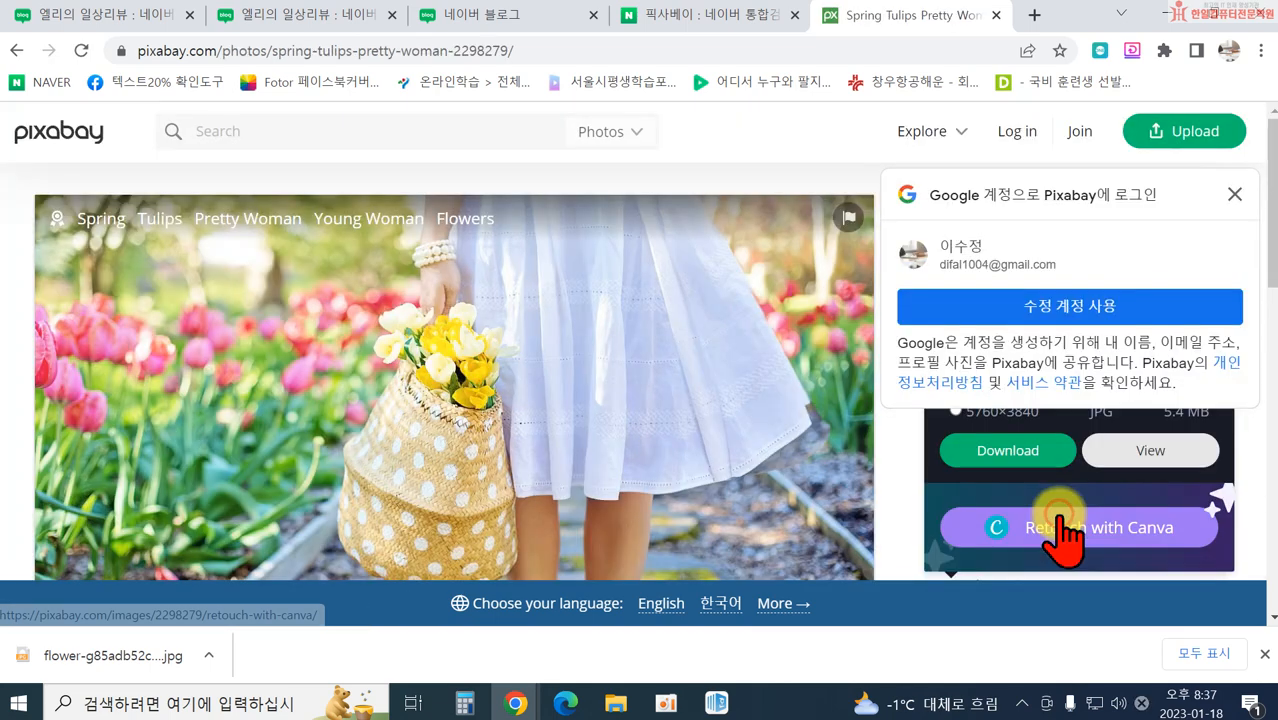
{"action": "left_click", "coordinate": [1005, 455]}
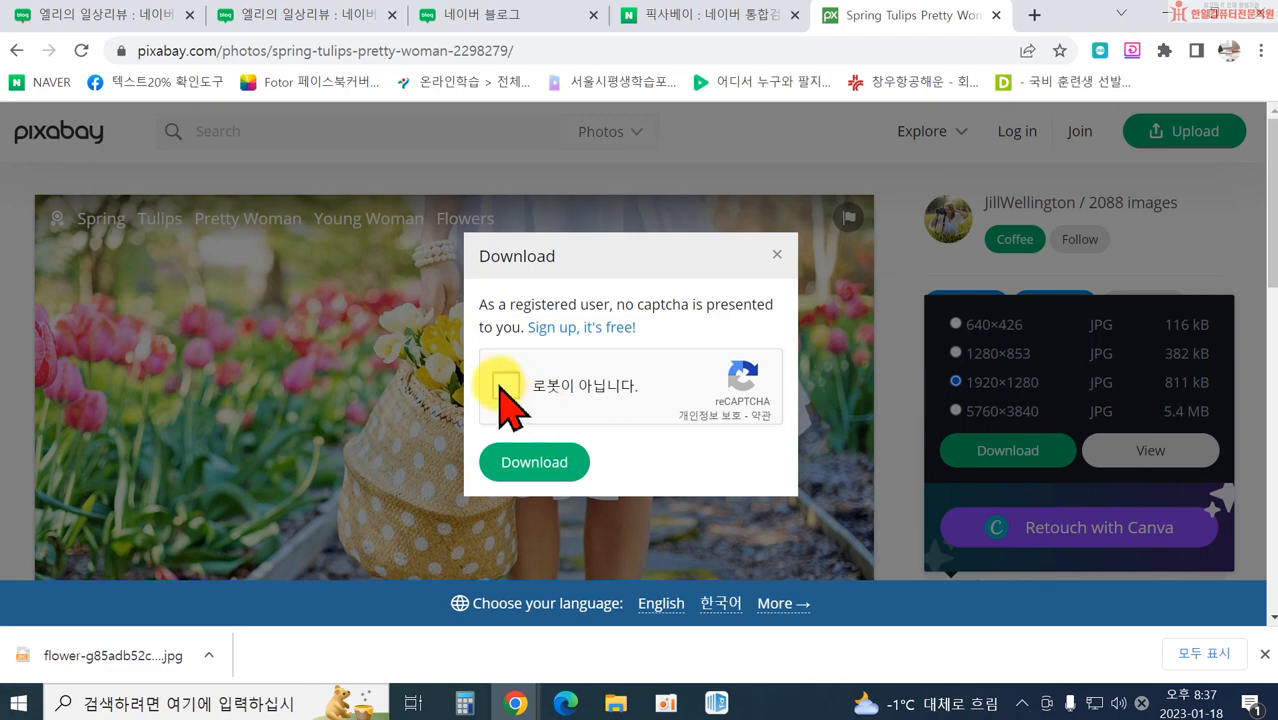
{"action": "left_click", "coordinate": [504, 386]}
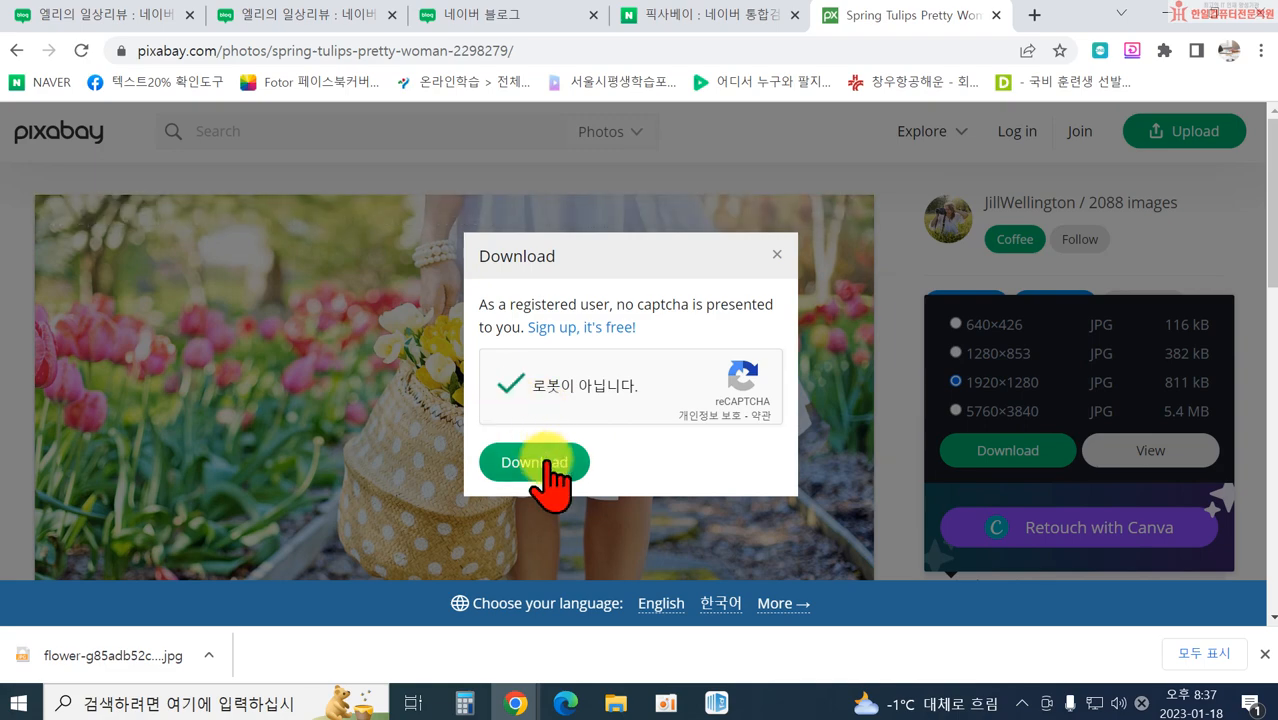
{"action": "left_click", "coordinate": [535, 458]}
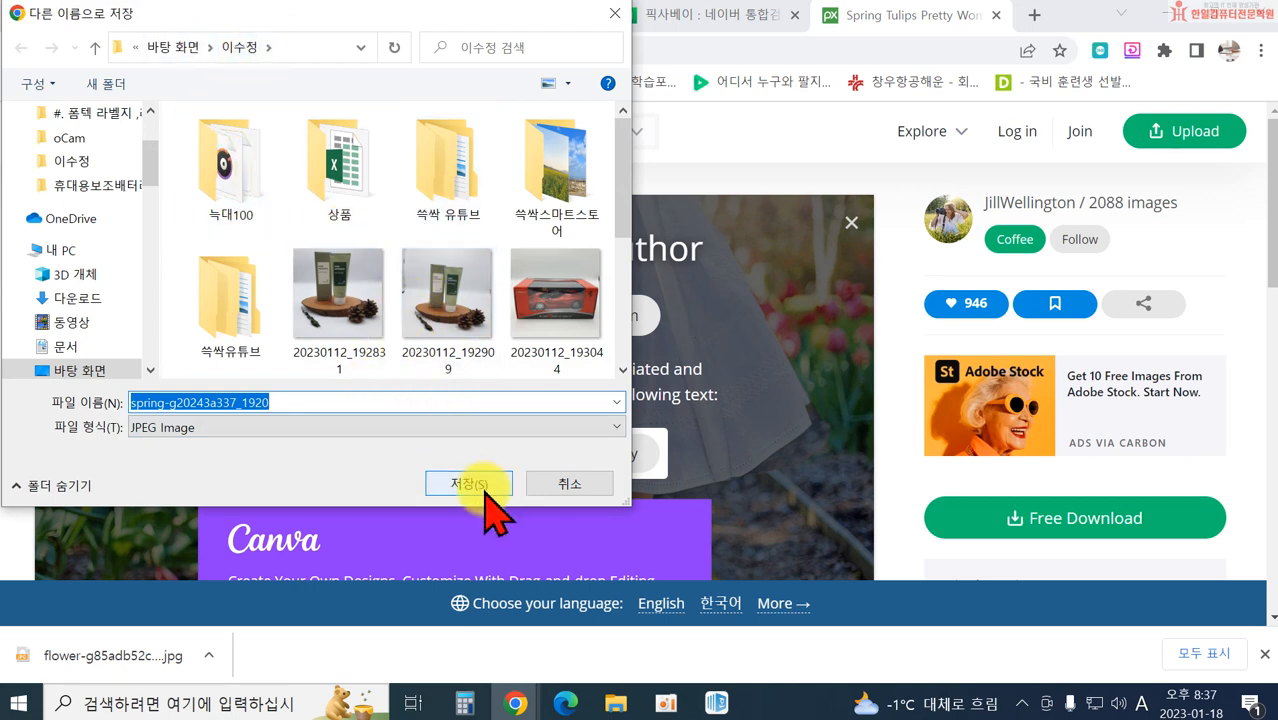
{"action": "left_click", "coordinate": [487, 484]}
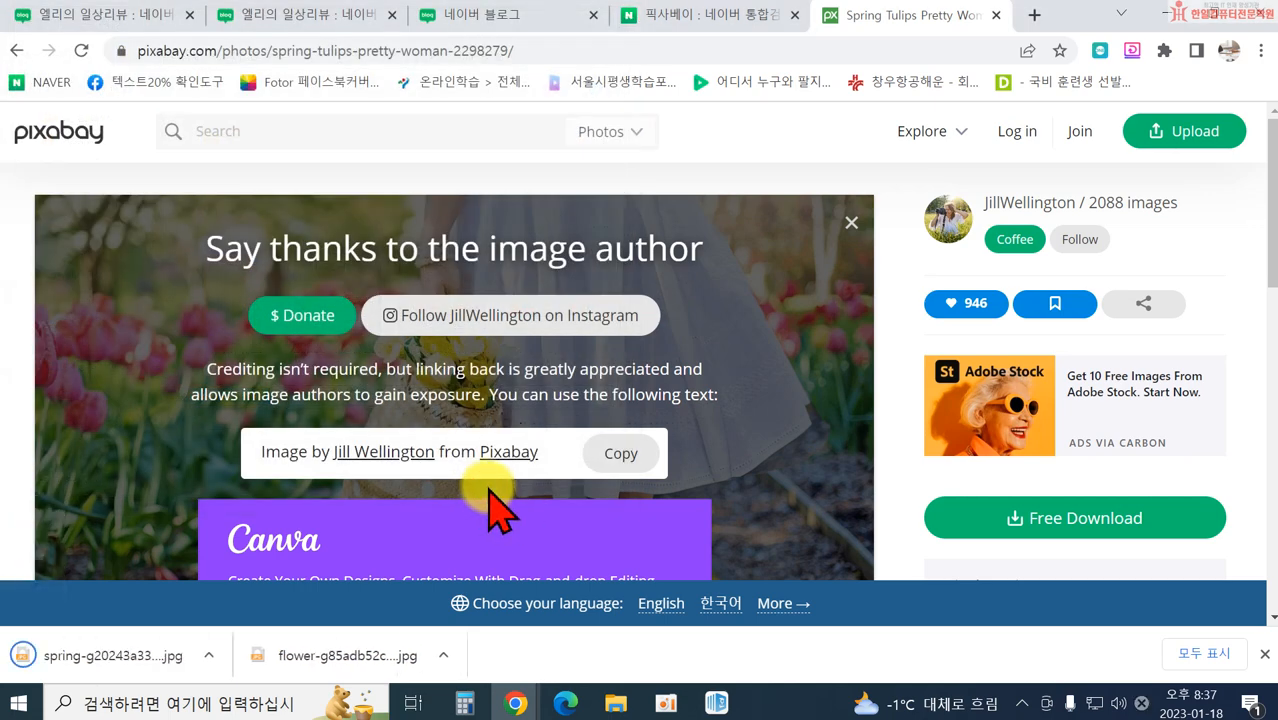
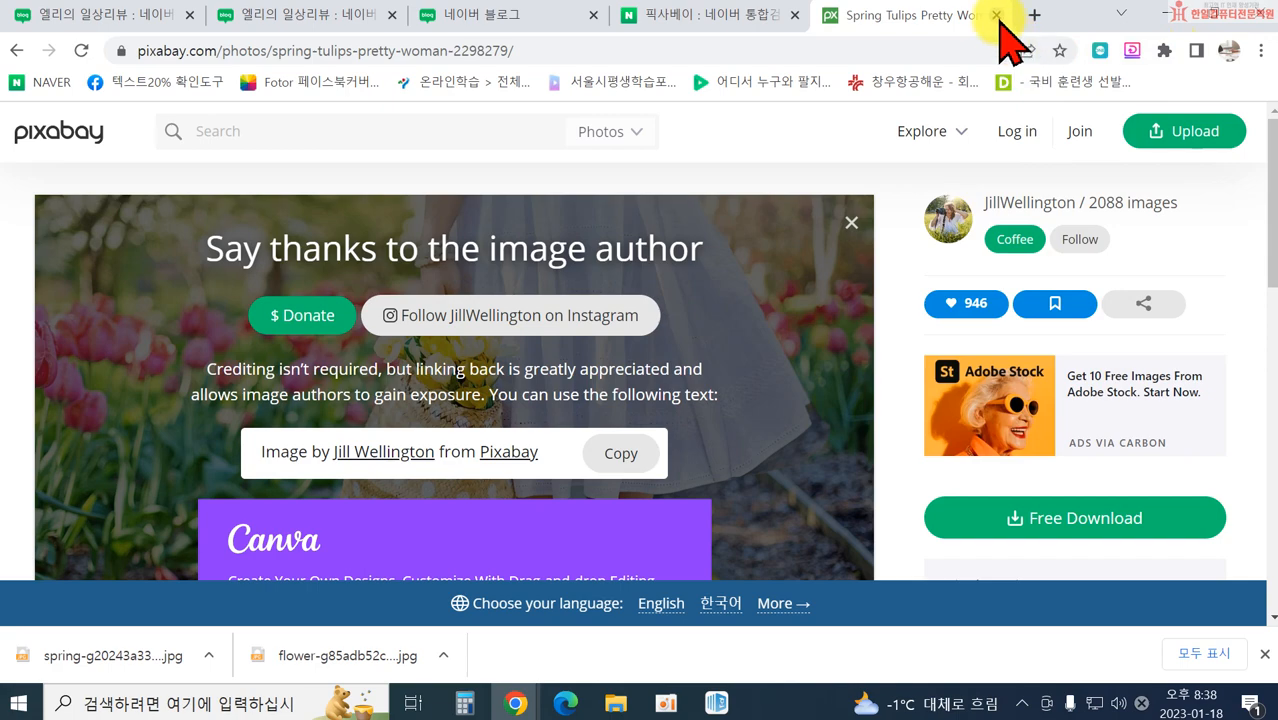
Step: Close the Pixabay and 픽사베이 search pages and open the owner's own blog from the Naver blog home
{"action": "left_click", "coordinate": [996, 15]}
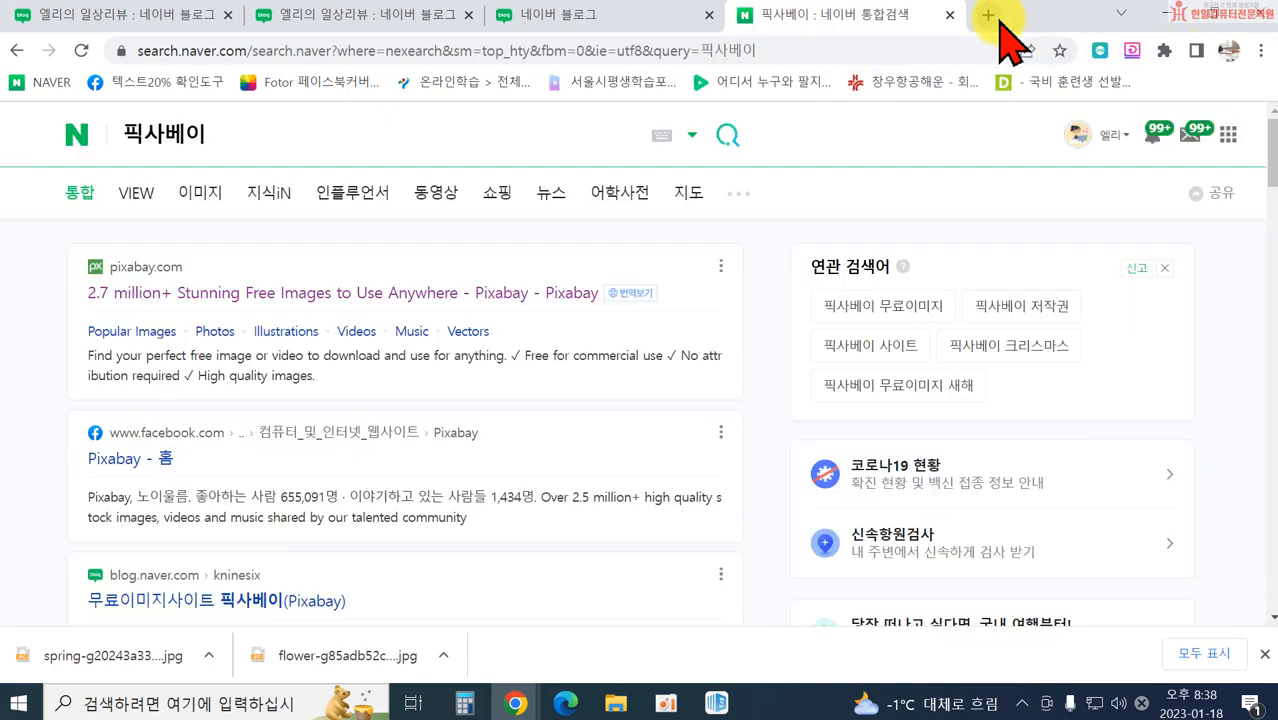
{"action": "left_click", "coordinate": [949, 15]}
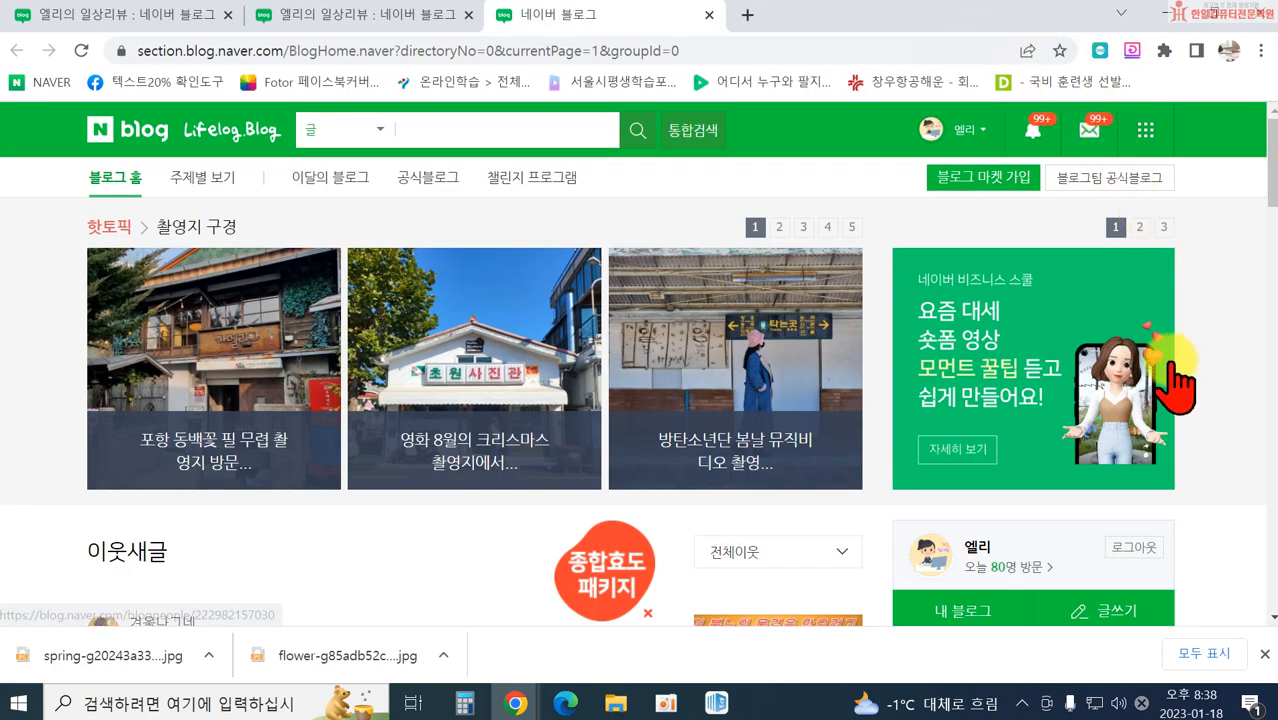
{"action": "scroll", "coordinate": [1150, 410], "scroll_direction": "down", "scroll_amount": 3}
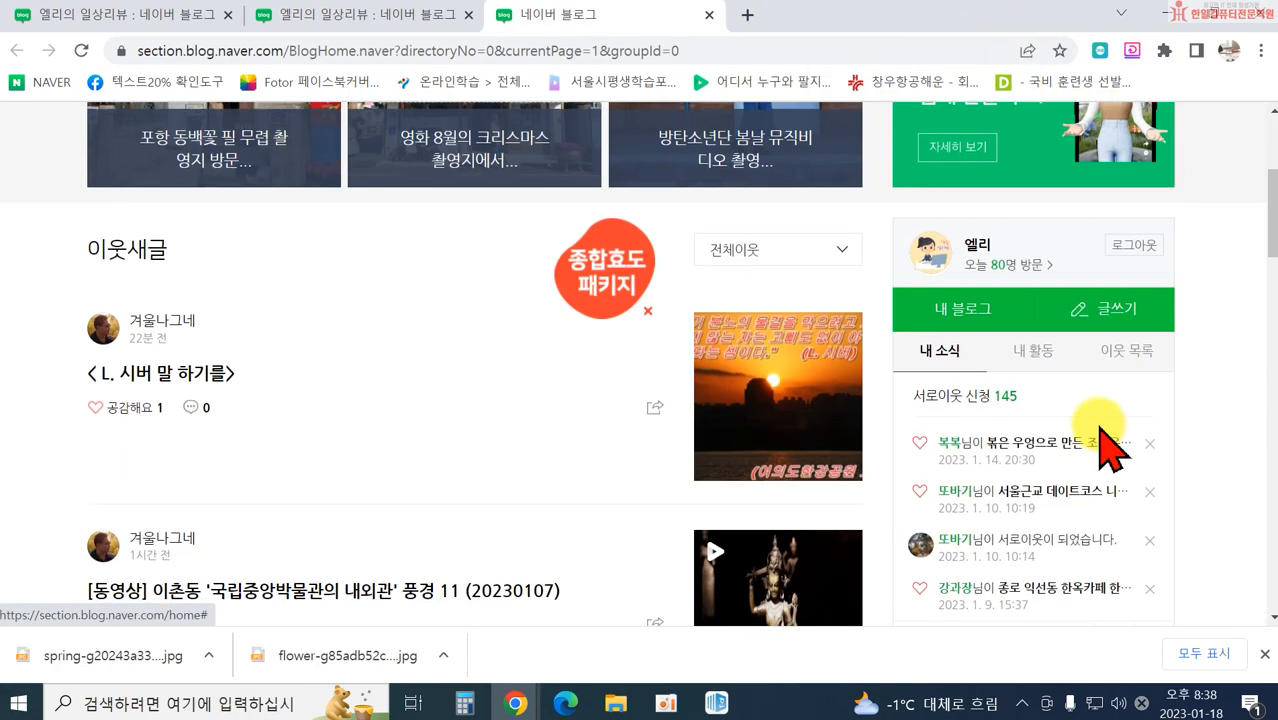
{"action": "left_click", "coordinate": [985, 338]}
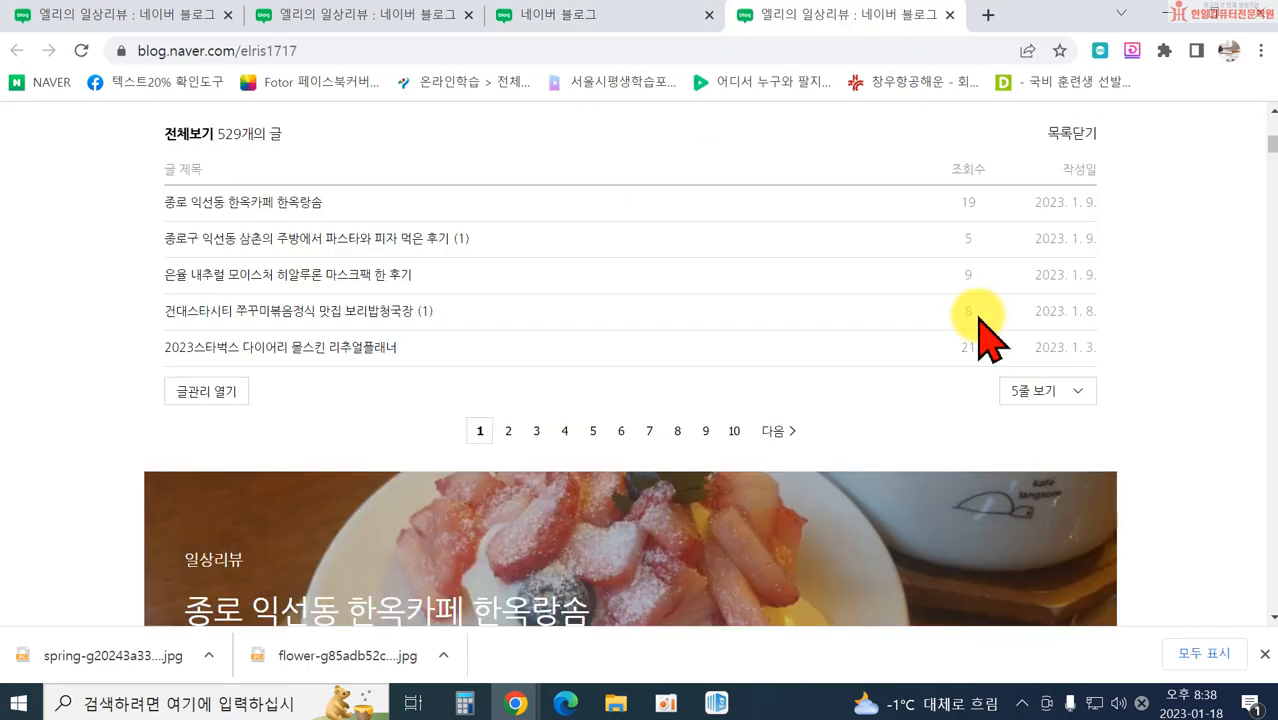
Step: Start writing a new post from the blog's main page
{"action": "scroll", "coordinate": [950, 310], "scroll_direction": "up", "scroll_amount": 6}
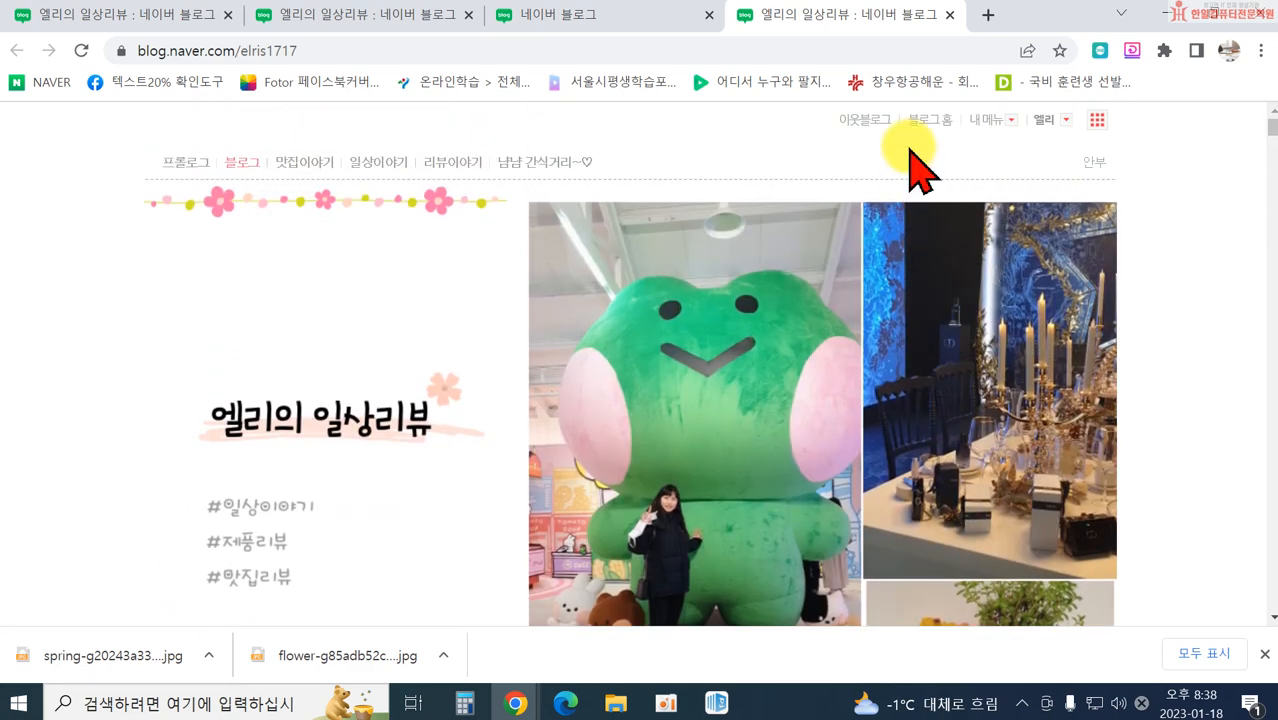
{"action": "left_click", "coordinate": [985, 120]}
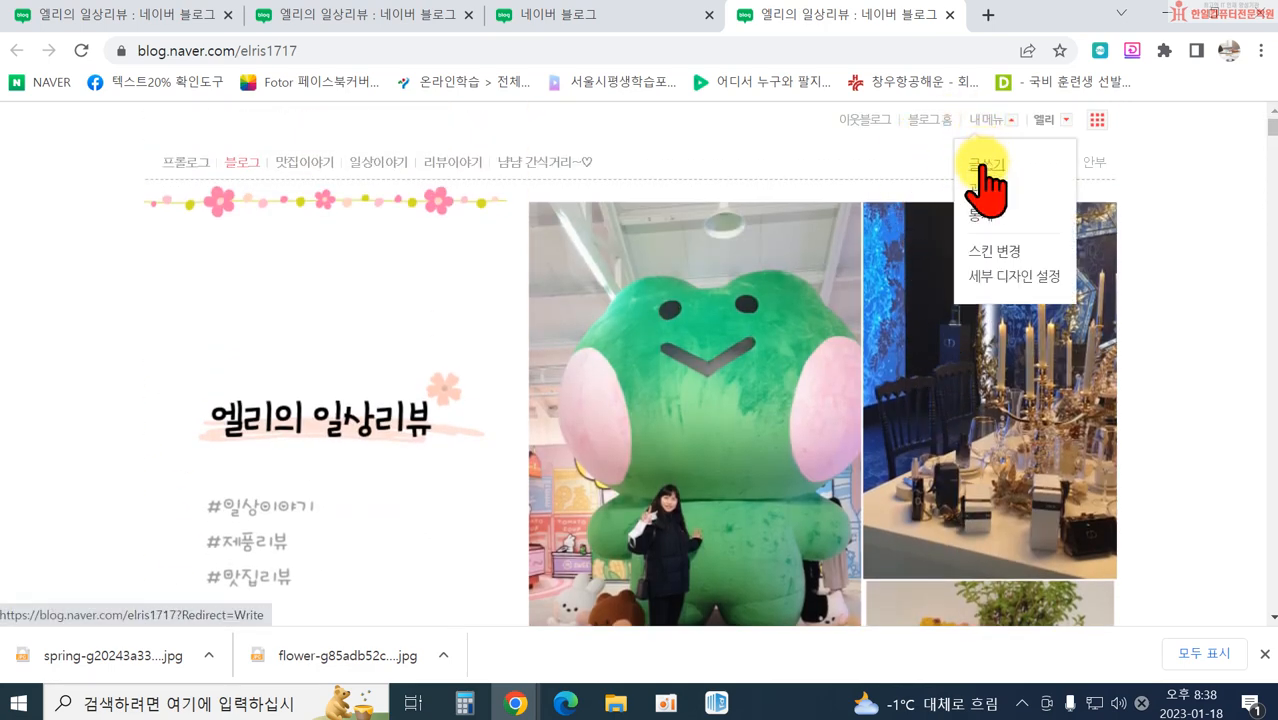
{"action": "left_click", "coordinate": [984, 168]}
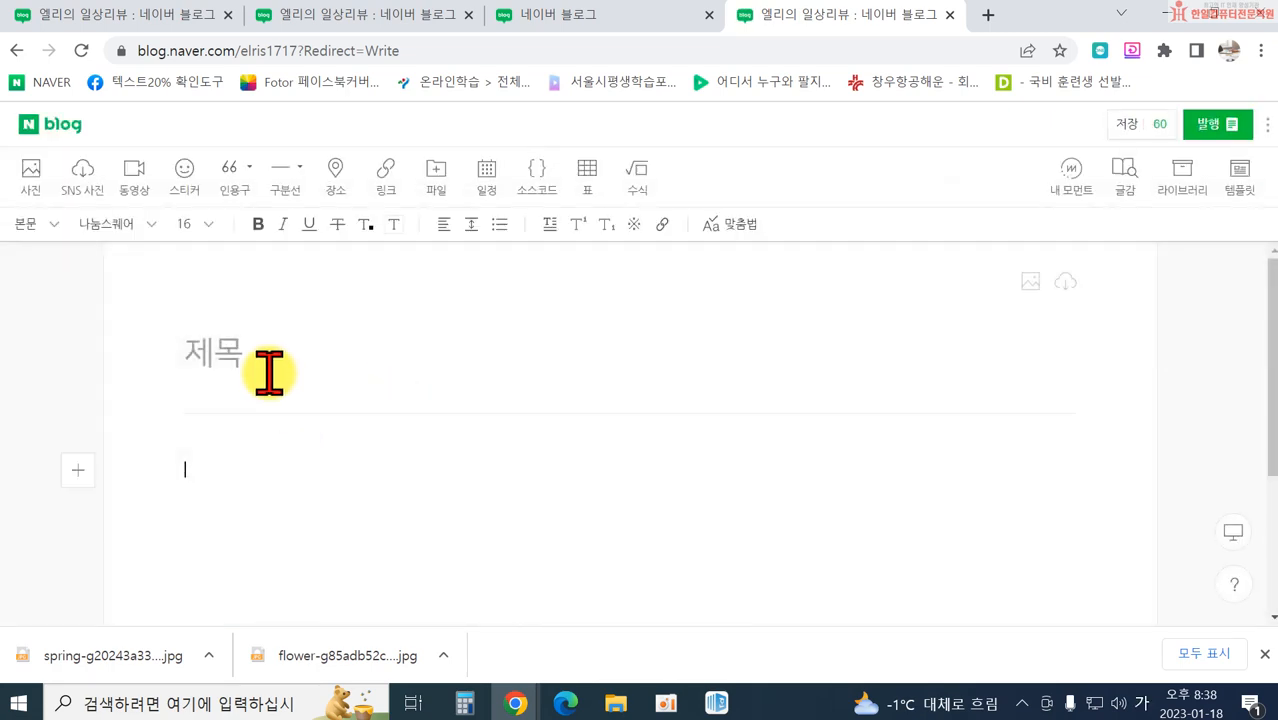
Step: Enter 시화 흔들리며 피는 꽃 as the post title
{"action": "left_click", "coordinate": [263, 365]}
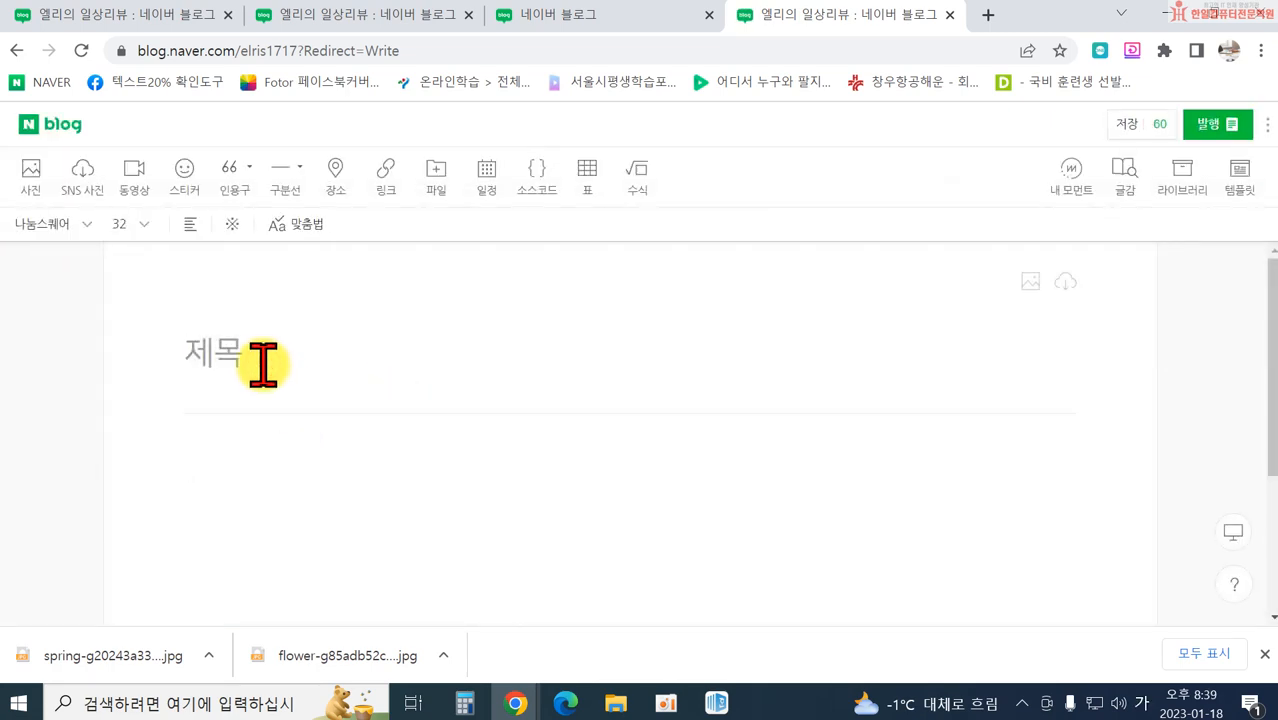
{"action": "type", "text": "시화"}
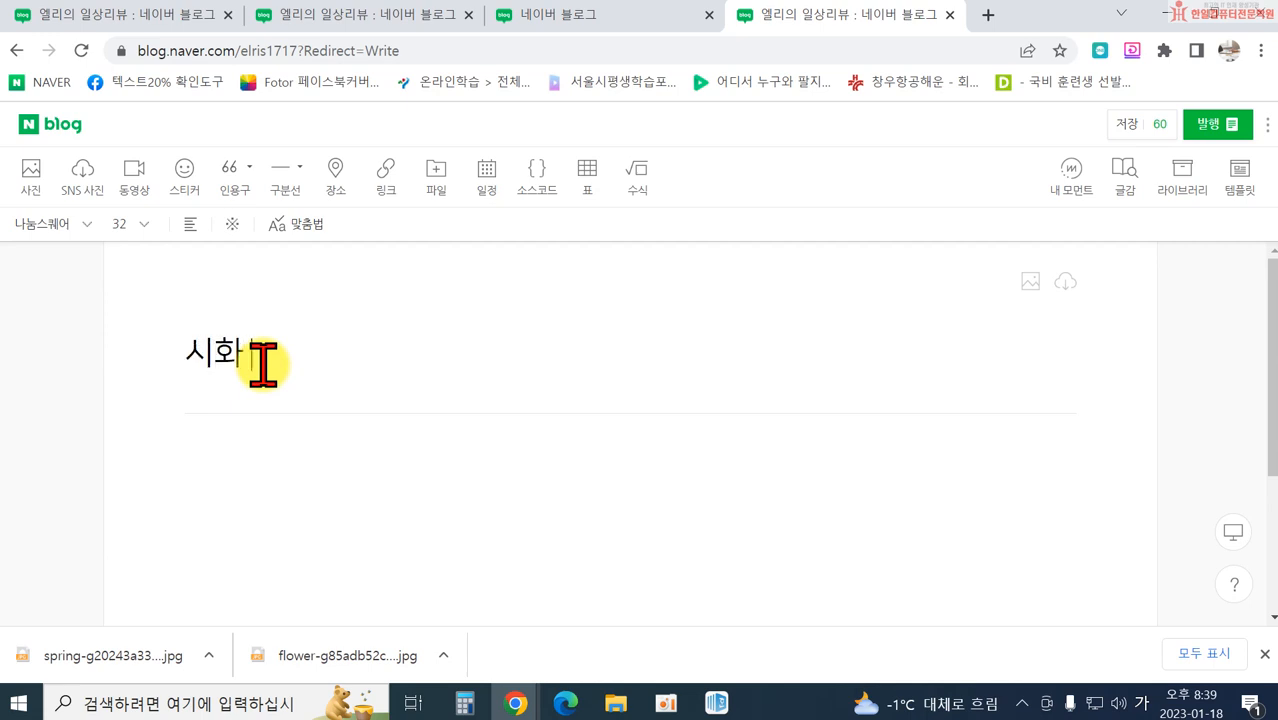
{"action": "type", "text": " 호들리며 피"}
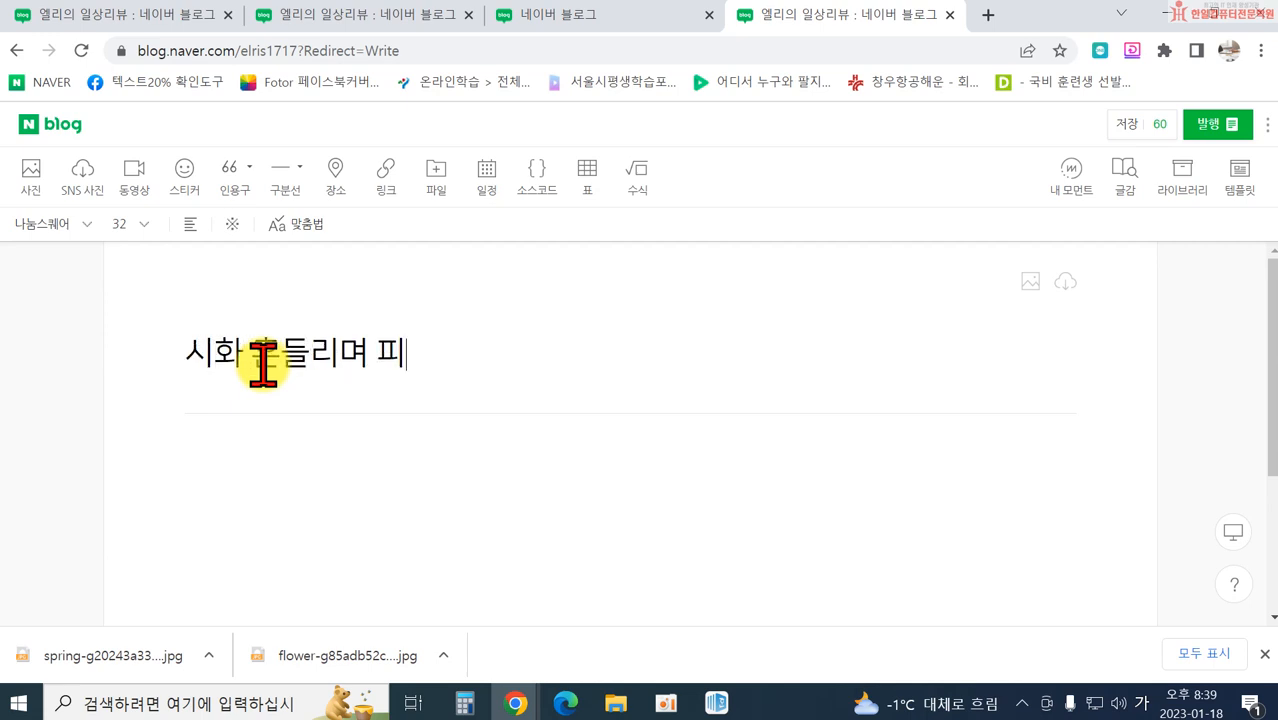
{"action": "type", "text": "는 꽃"}
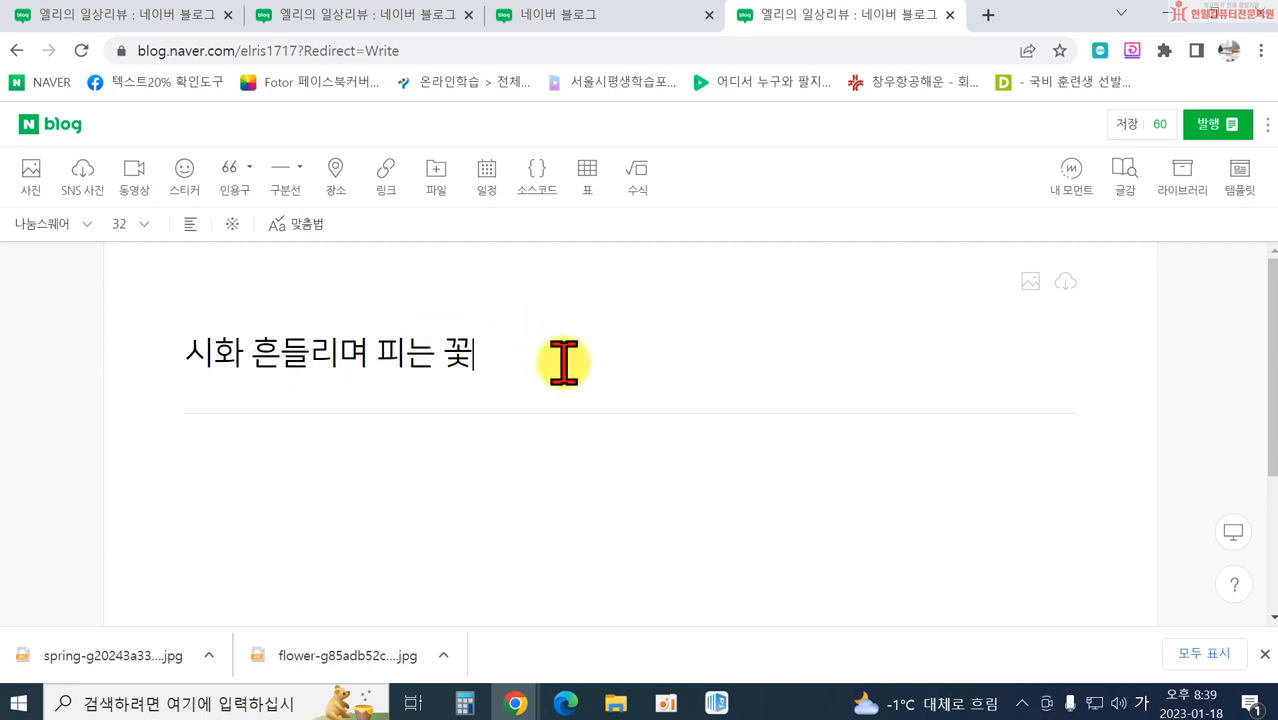
Step: Set flower-g85adb52c0_1920 from the owner's desktop folder as the title background image and close the 라이브러리 pane
{"action": "left_click", "coordinate": [1030, 285]}
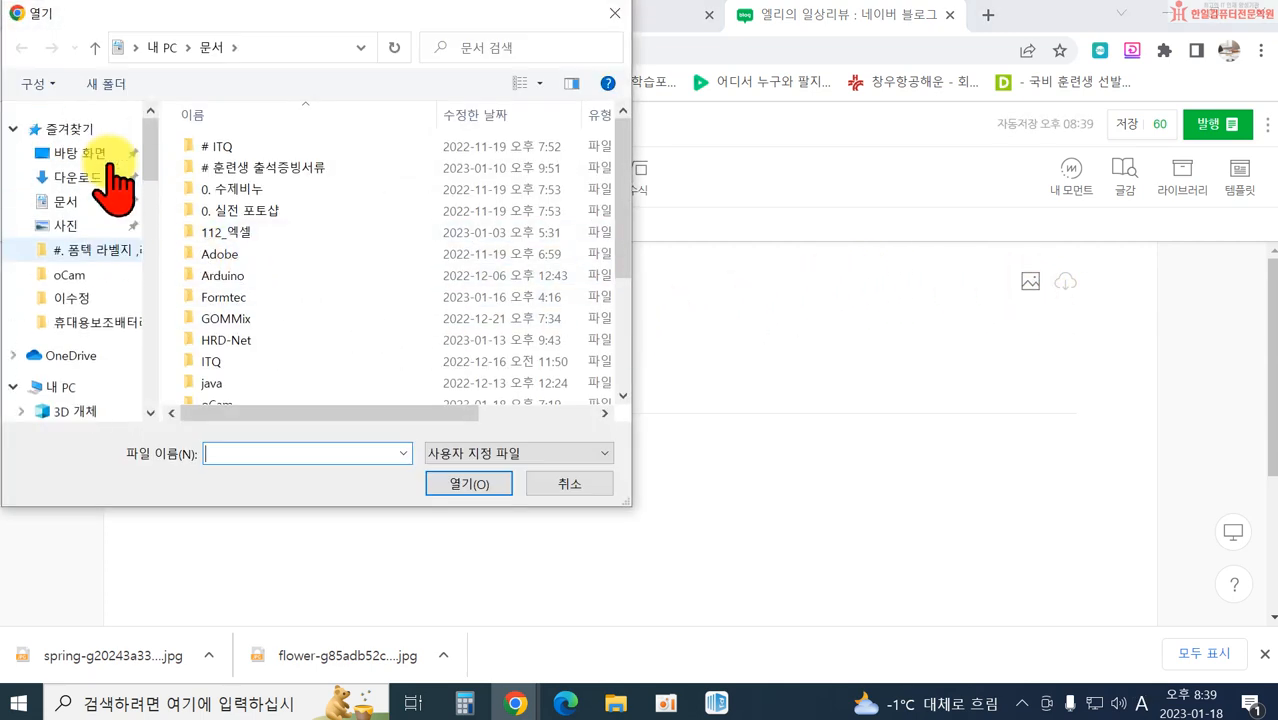
{"action": "left_click", "coordinate": [85, 298]}
{"action": "scroll", "coordinate": [400, 305], "scroll_direction": "down", "scroll_amount": 5}
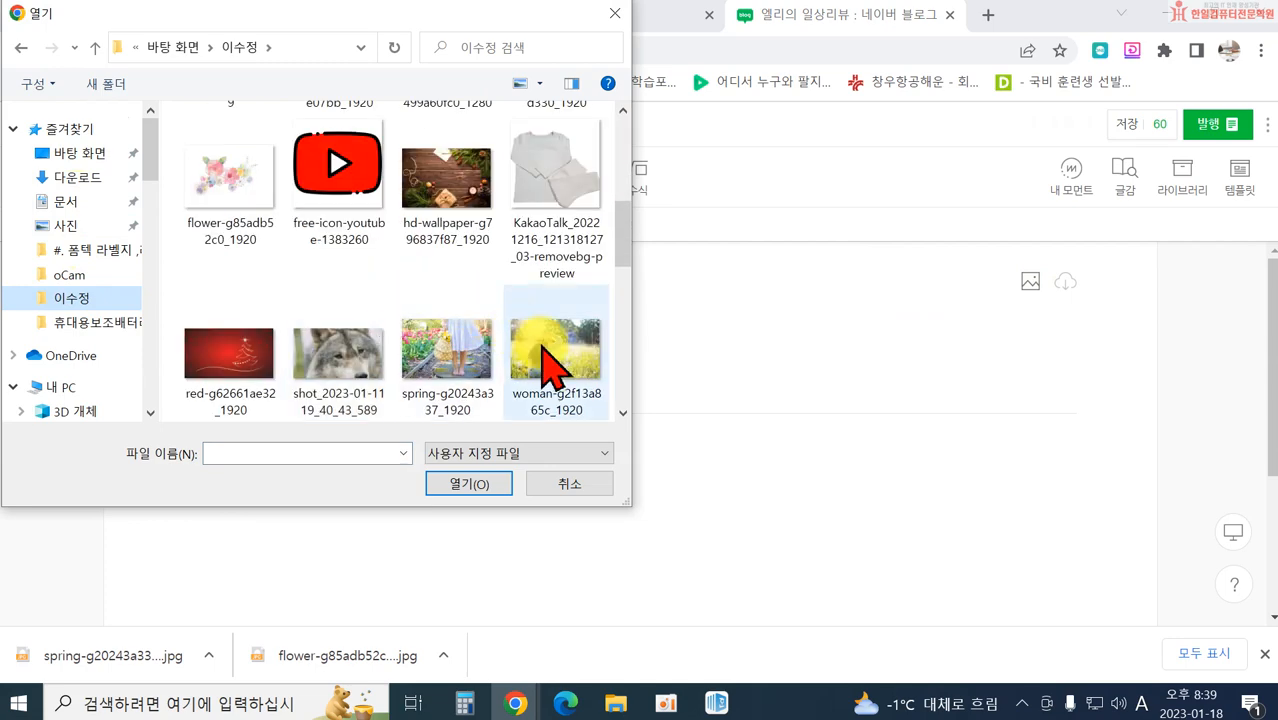
{"action": "scroll", "coordinate": [551, 362], "scroll_direction": "down", "scroll_amount": 2}
{"action": "scroll", "coordinate": [243, 257], "scroll_direction": "up", "scroll_amount": 5}
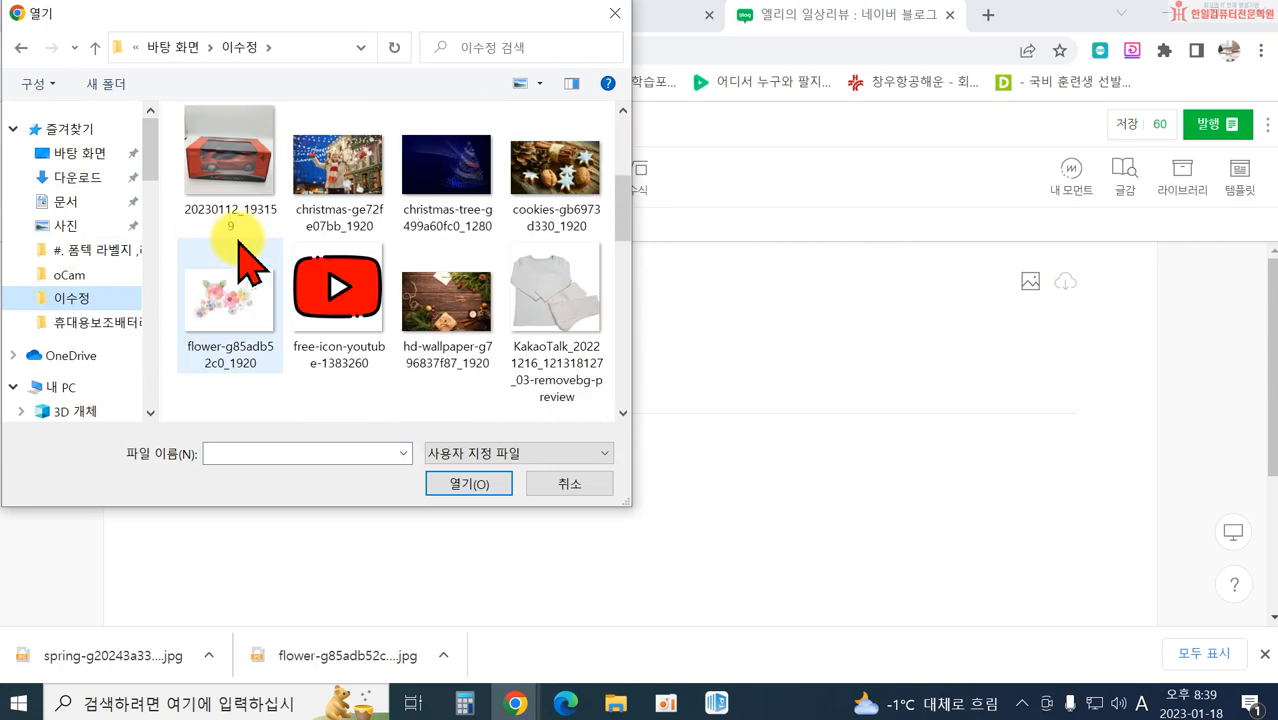
{"action": "double_click", "coordinate": [230, 292]}
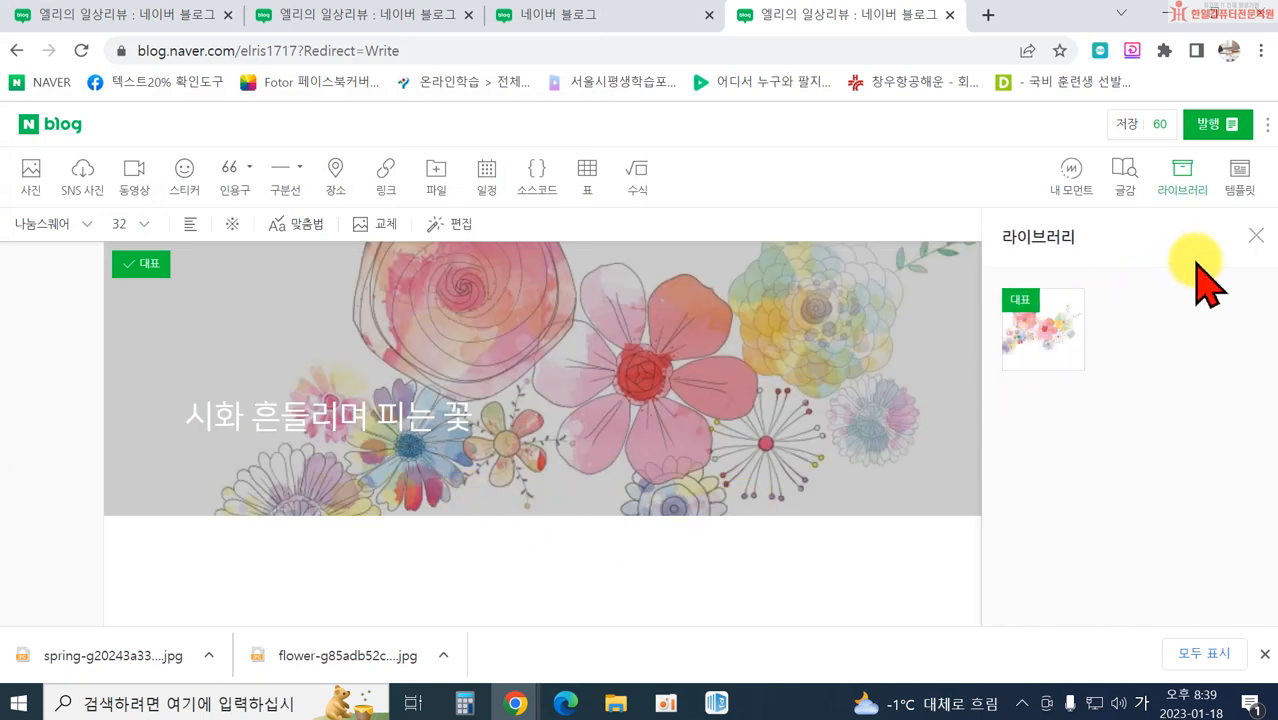
{"action": "left_click", "coordinate": [1256, 236]}
Step: Insert a 프레임 quotation below the title image and fill it with 흔들리며 피는 꽃
{"action": "scroll", "coordinate": [585, 470], "scroll_direction": "down", "scroll_amount": 3}
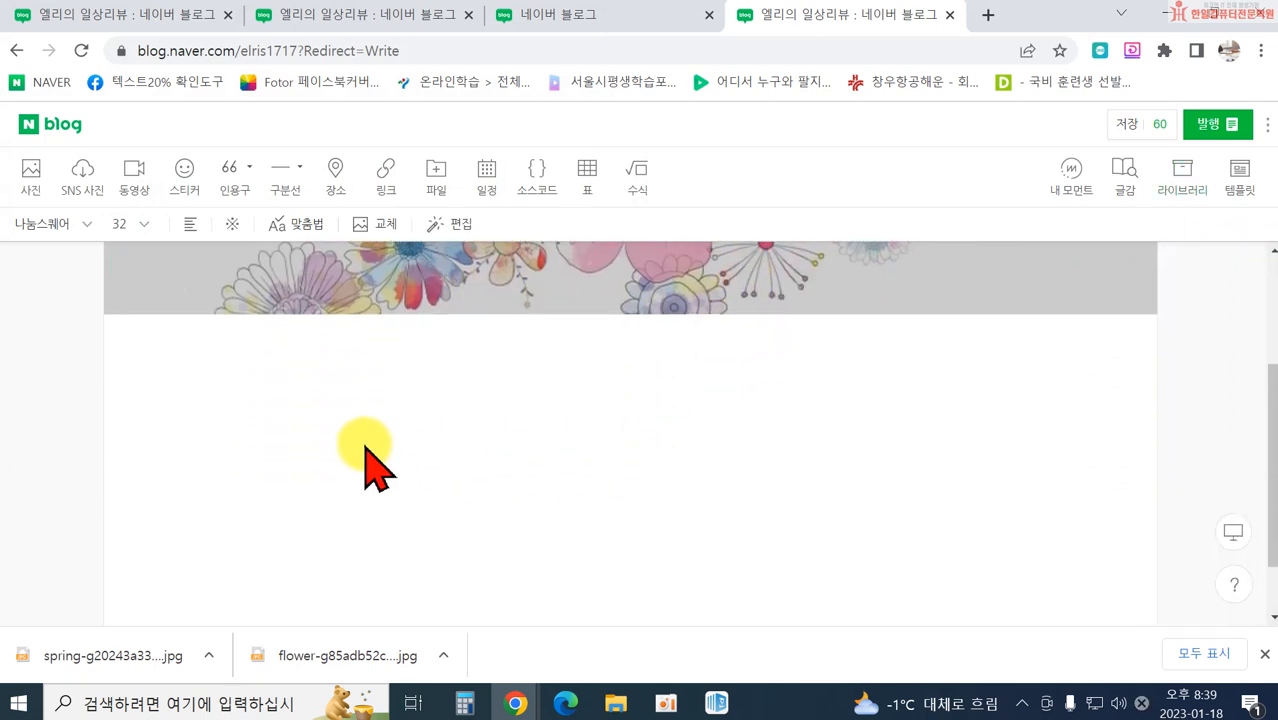
{"action": "left_click", "coordinate": [363, 445]}
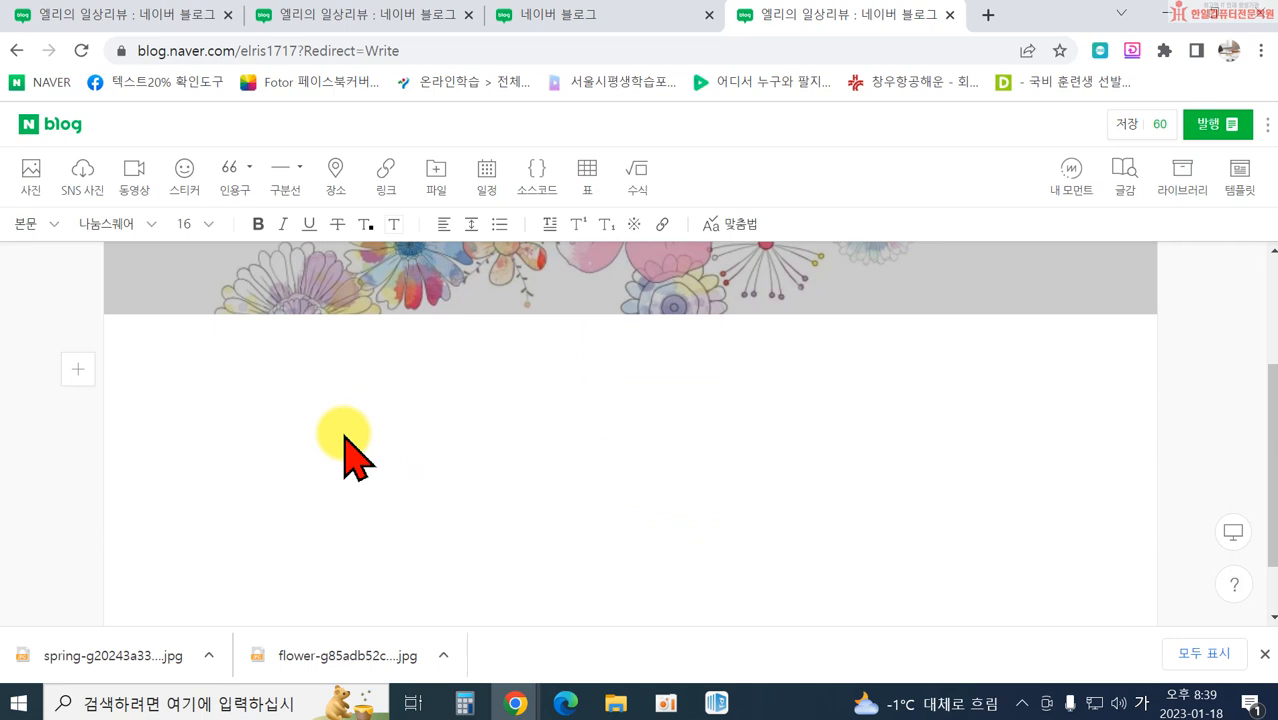
{"action": "left_click", "coordinate": [250, 180]}
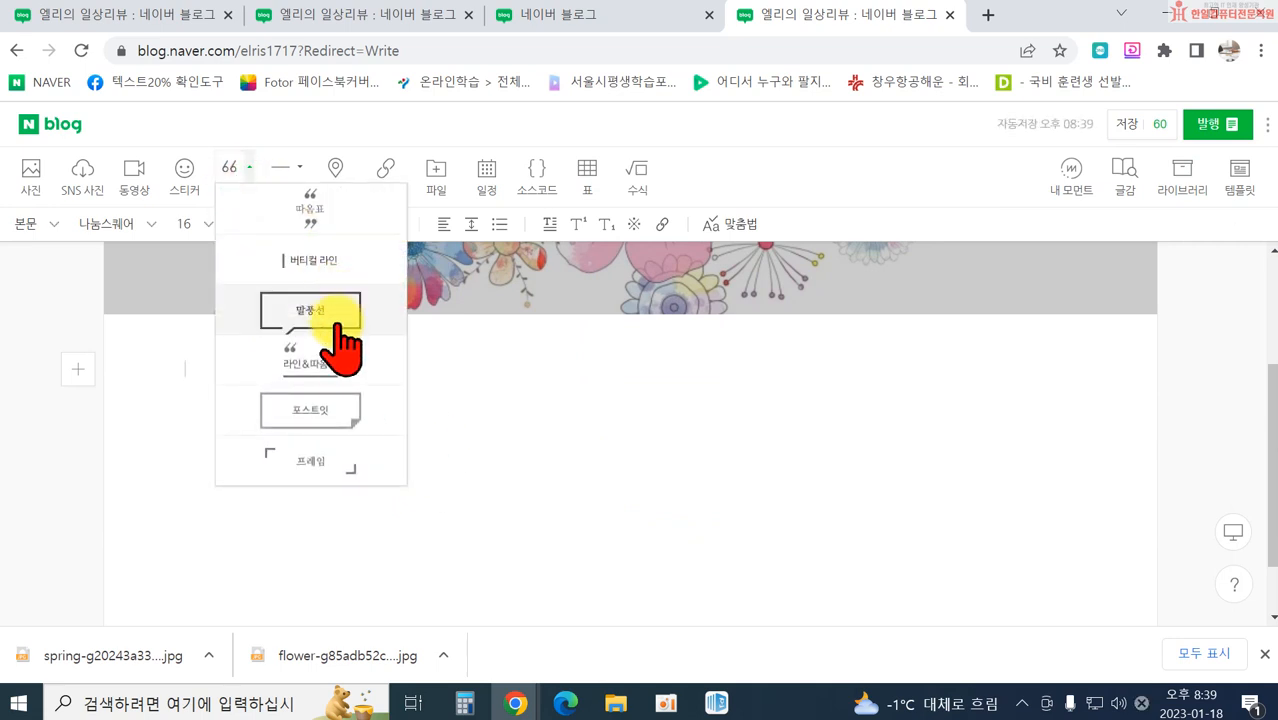
{"action": "left_click", "coordinate": [335, 472]}
{"action": "type", "text": "시"}
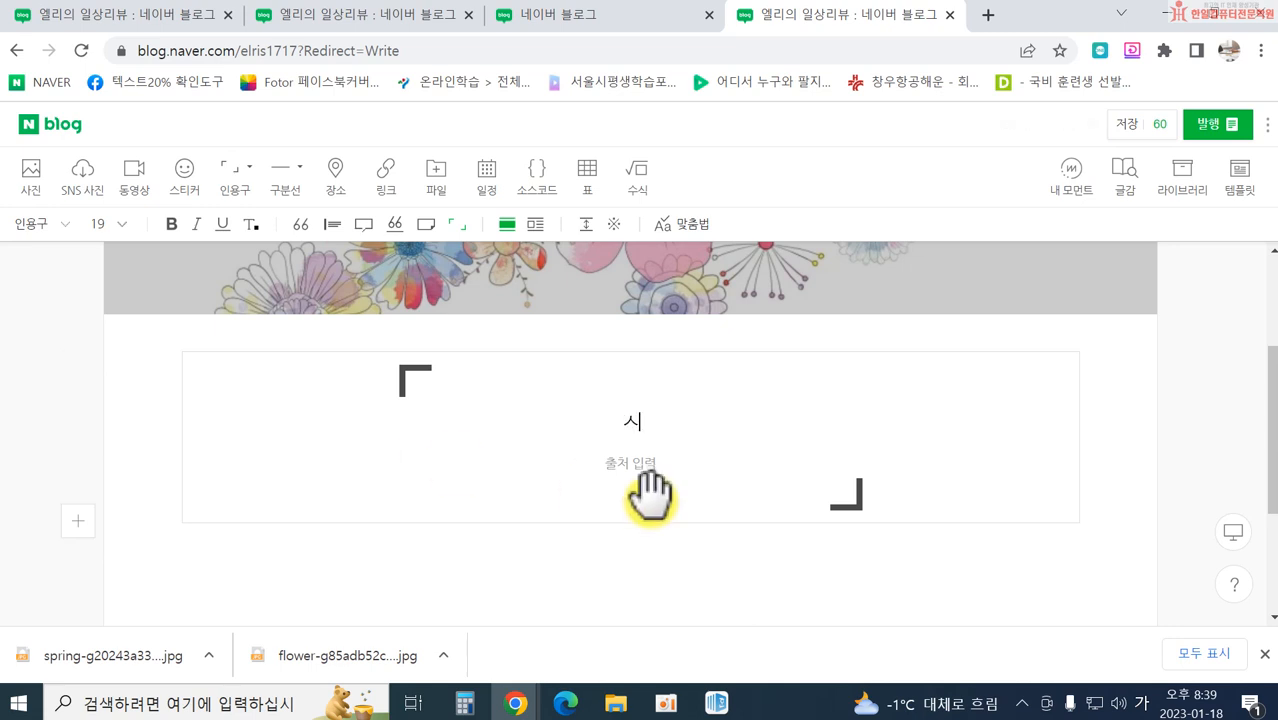
{"action": "type", "text": "순들"}
{"action": "key", "text": "BackSpace"}
{"action": "key", "text": "BackSpace"}
{"action": "key", "text": "BackSpace"}
{"action": "type", "text": "흔들리며 피는 꽃"}
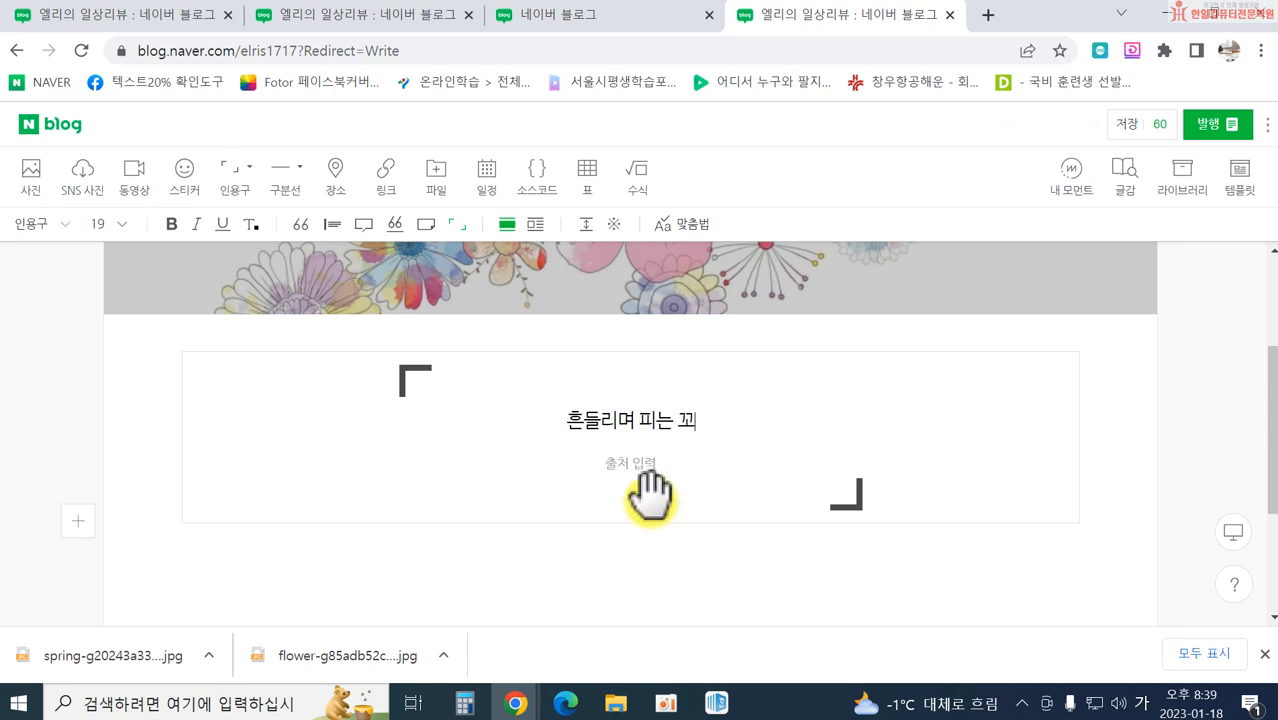
Step: Insert the downloaded spring-g20243a33 photo from the owner's desktop folder below the quotation
{"action": "left_click", "coordinate": [653, 551]}
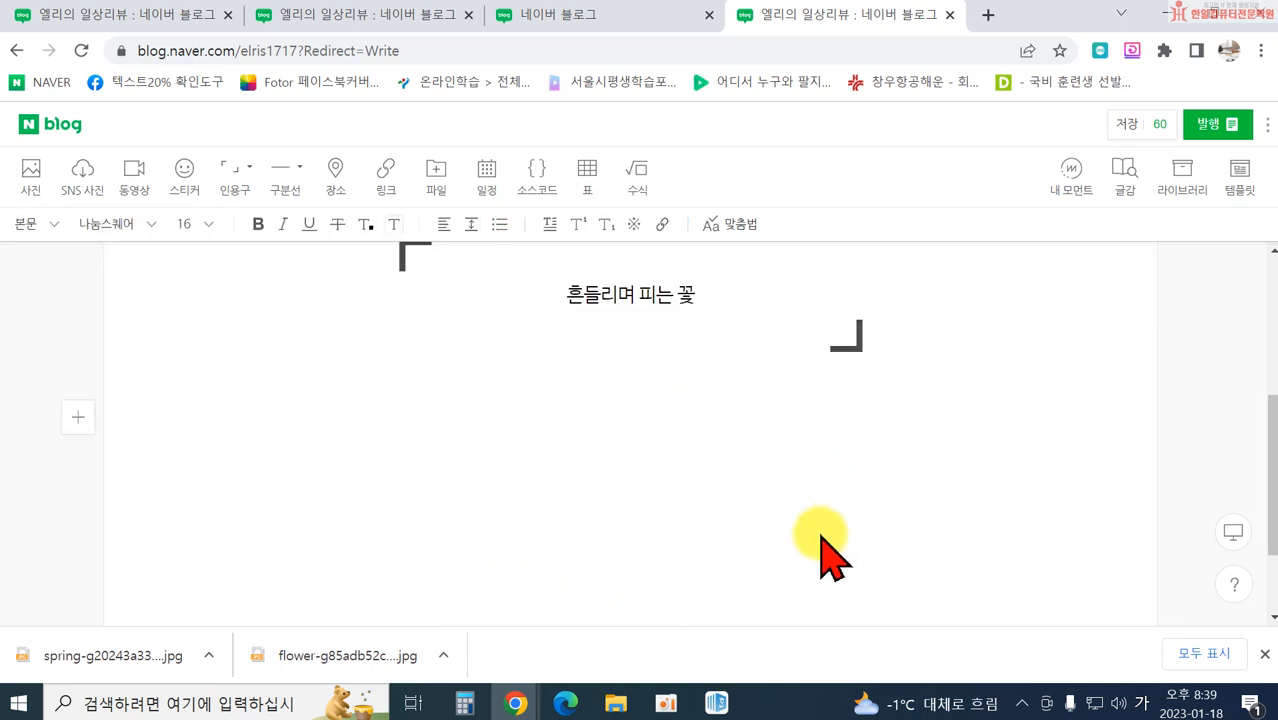
{"action": "left_click", "coordinate": [33, 175]}
{"action": "scroll", "coordinate": [300, 230], "scroll_direction": "down", "scroll_amount": 3}
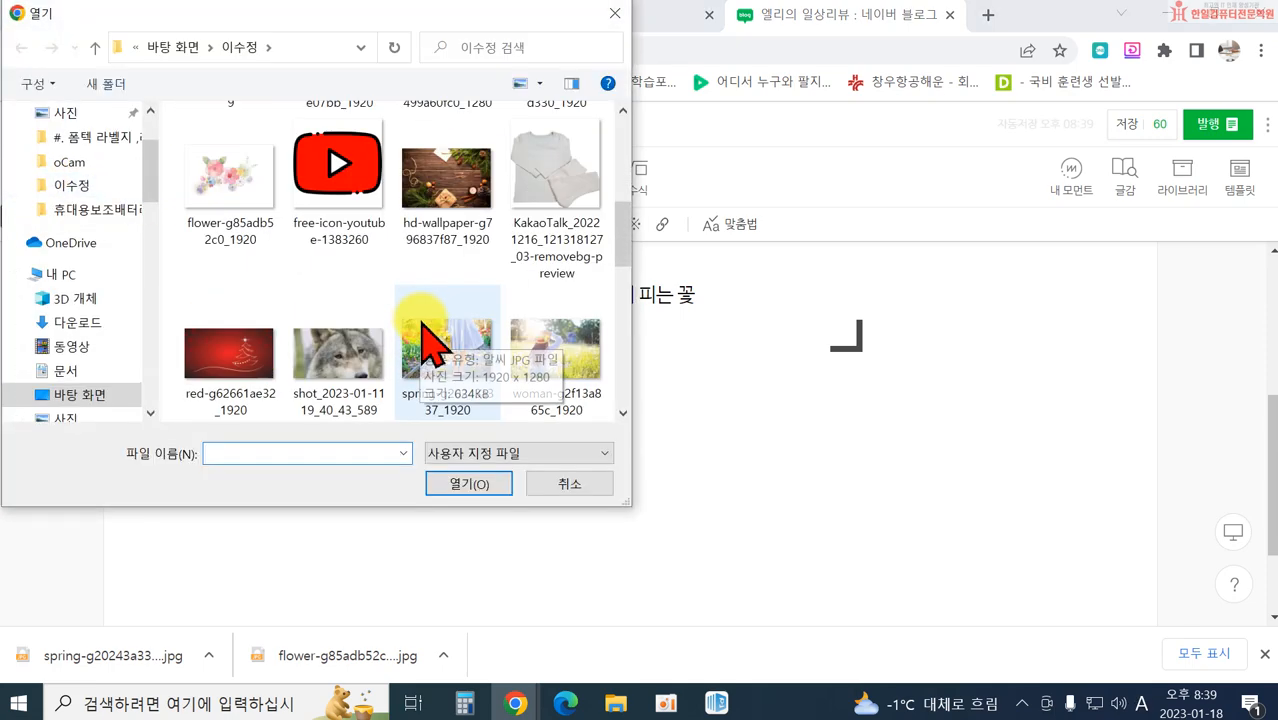
{"action": "scroll", "coordinate": [430, 365], "scroll_direction": "down", "scroll_amount": 2}
{"action": "double_click", "coordinate": [428, 262]}
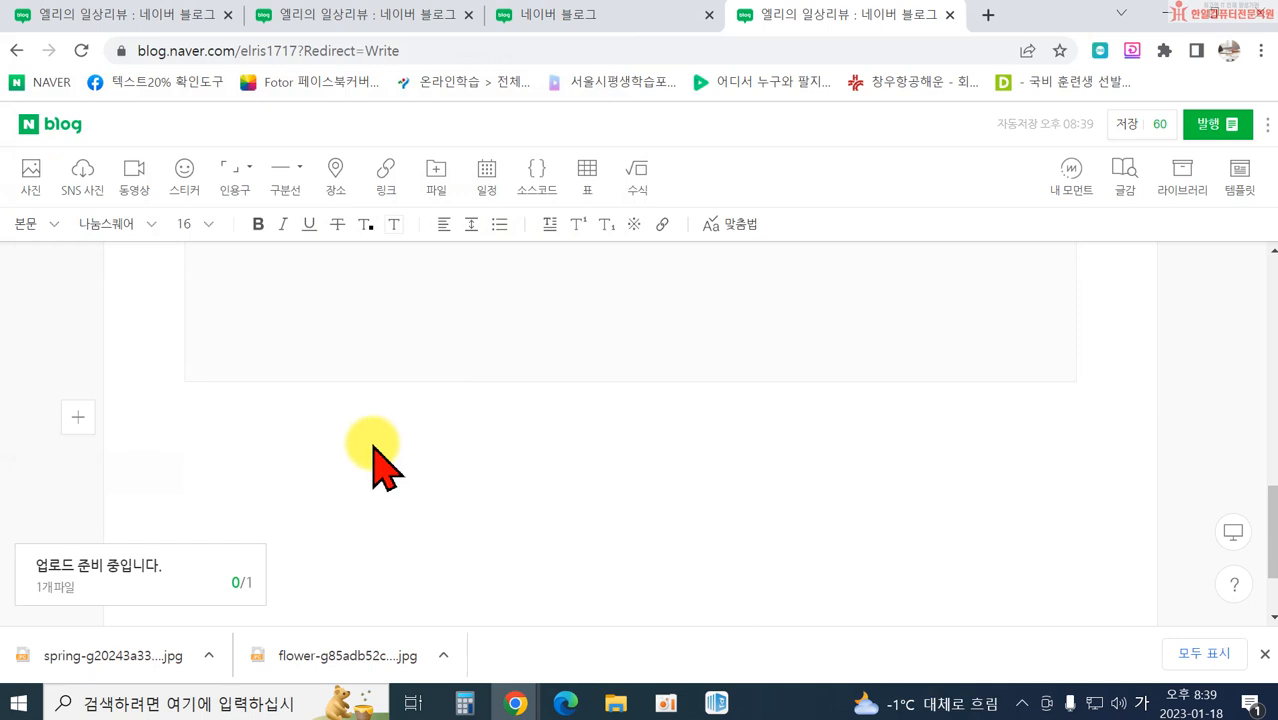
Step: Write the poem's first line below the photo: 흔들리지 않고 피는 꽃이 어디 있으랴
{"action": "type", "text": "흔들리지"}
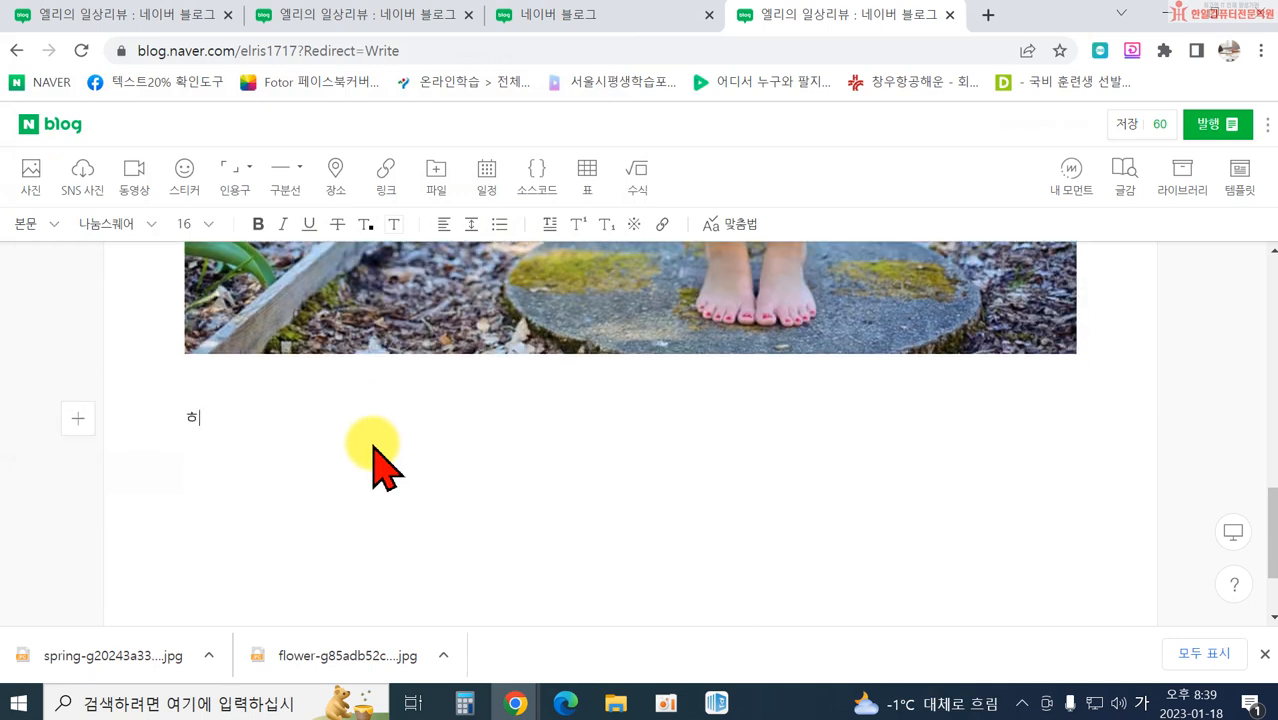
{"action": "type", "text": " 않고 피는ㄲ"}
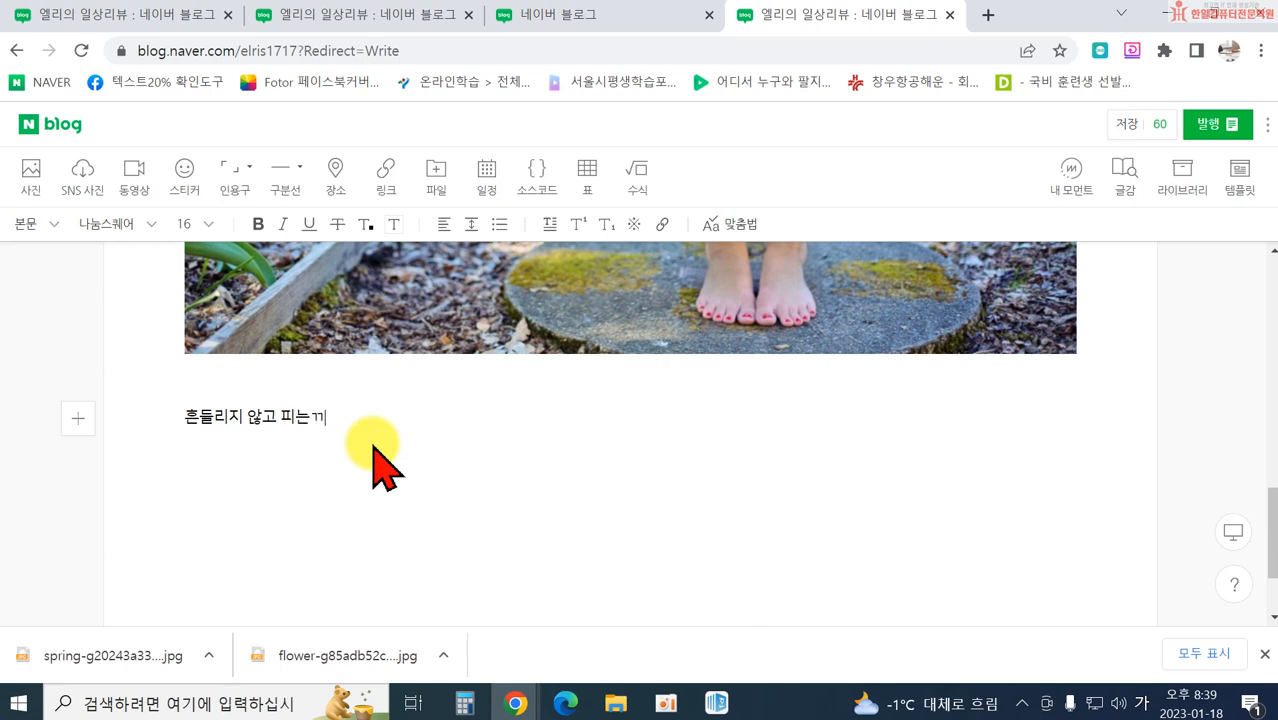
{"action": "key", "text": "BackSpace"}
{"action": "type", "text": " 꽃이 어디에"}
{"action": "key", "text": "BackSpace"}
{"action": "type", "text": "있으랴"}
{"action": "key", "text": "Return"}
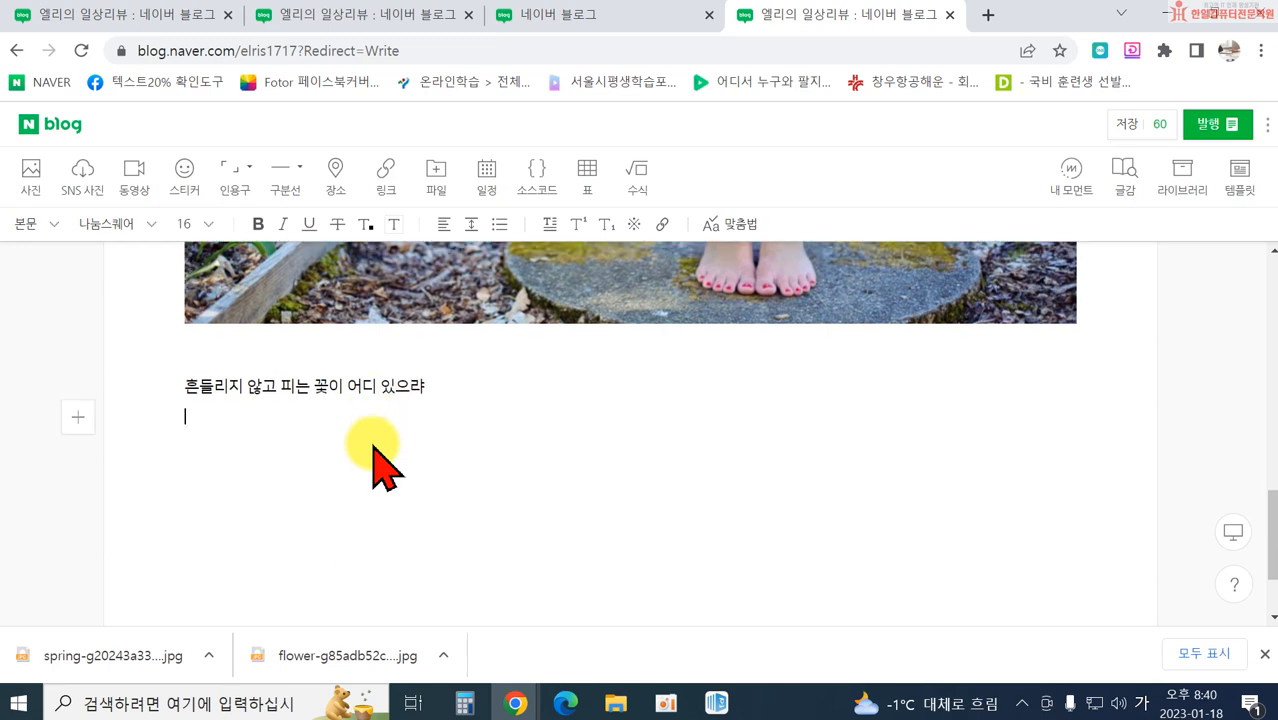
Step: Continue the first stanza with the lines 이 세상 그 어떤 아름다운 꽃들도 and 다 흔들리면서 피었나니
{"action": "type", "text": "이 세상 그 어띠떤 아름다"}
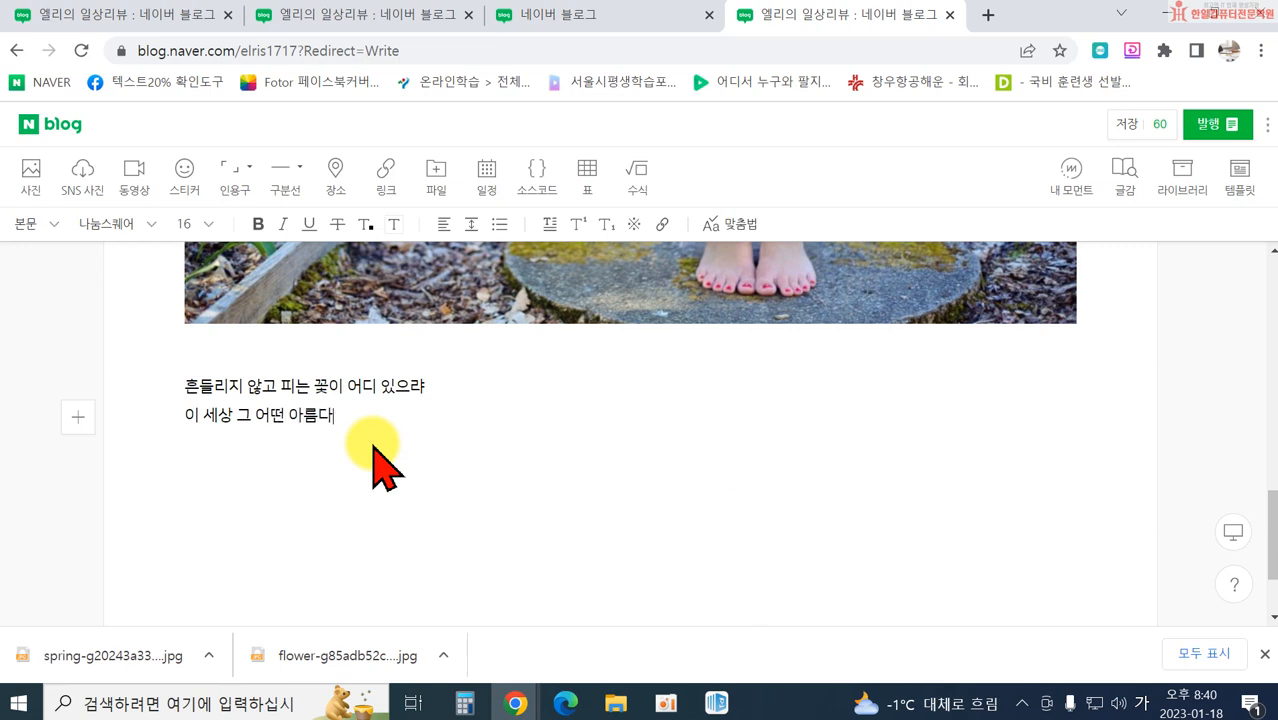
{"action": "type", "text": "운 꽃들도"}
{"action": "key", "text": "Return"}
{"action": "type", "text": "다 흔들리면서 핑"}
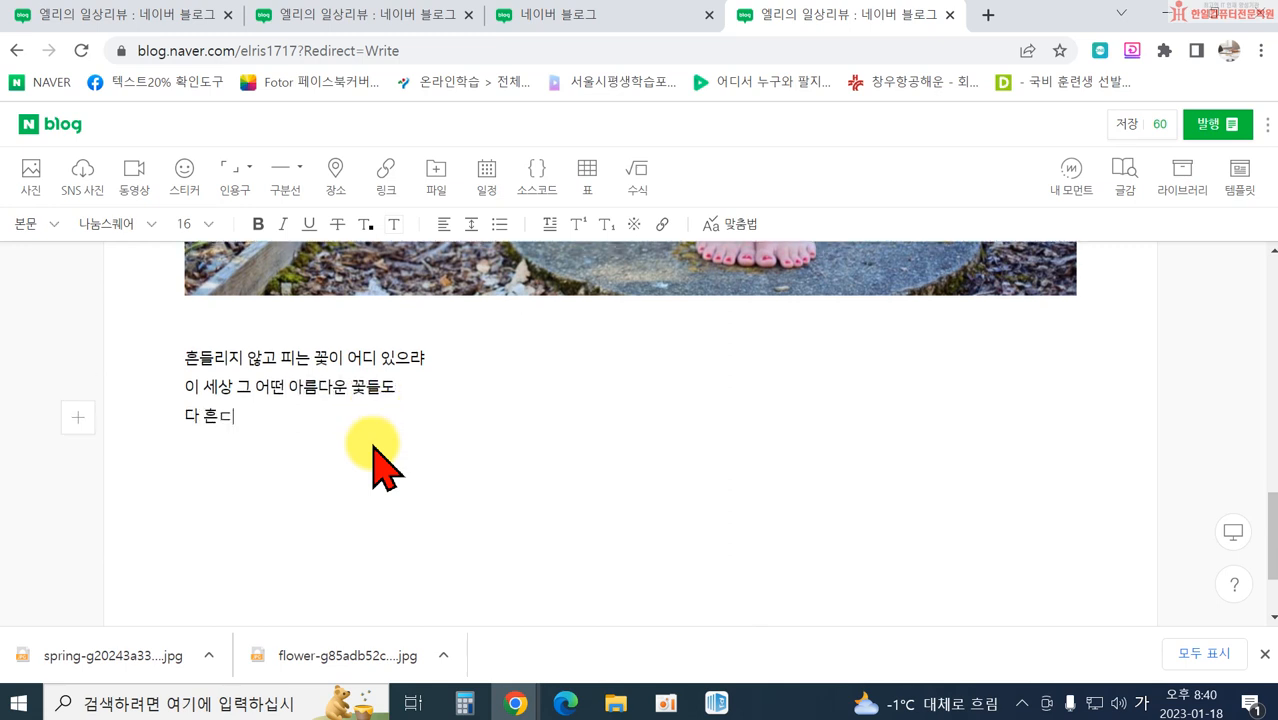
{"action": "type", "text": "었"}
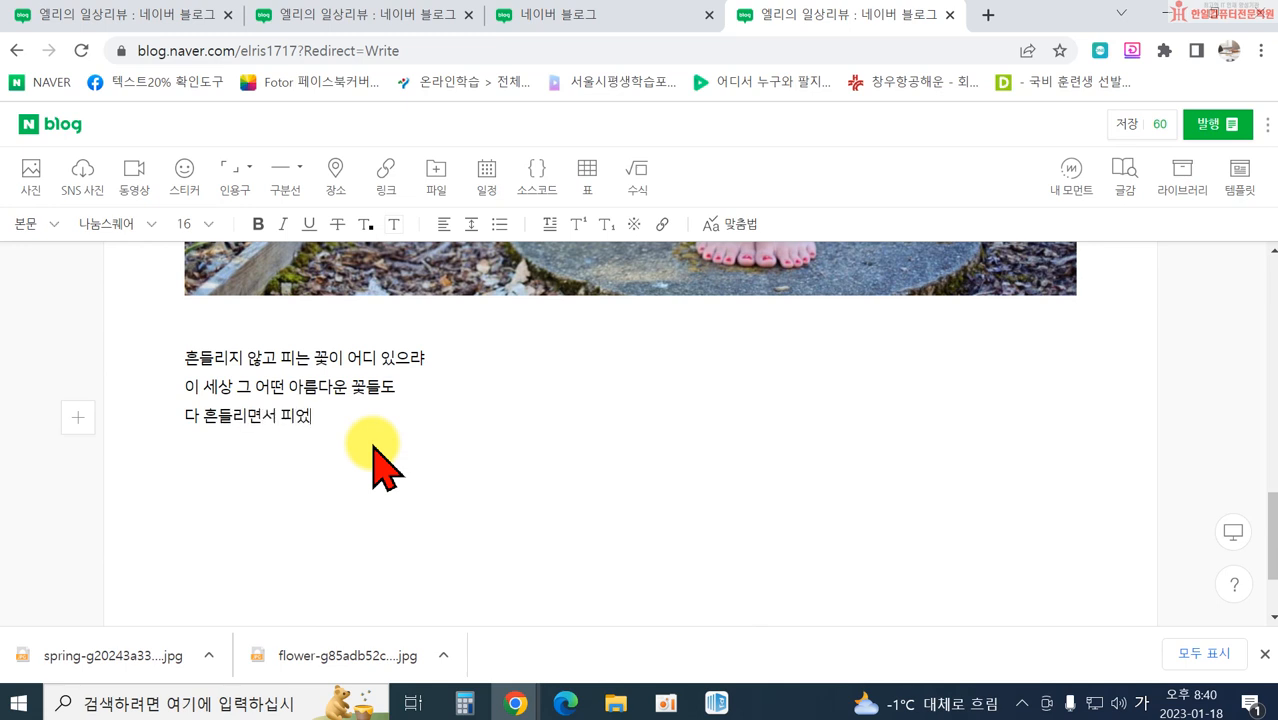
{"action": "type", "text": "나니"}
{"action": "key", "text": "Return"}
Step: Finish the first stanza with the lines 흔들리면서 줄기를 곧게 세웠나니 and 흔들리지 않고 가는 사랑이 어디 있으랴
{"action": "type", "text": "흔"}
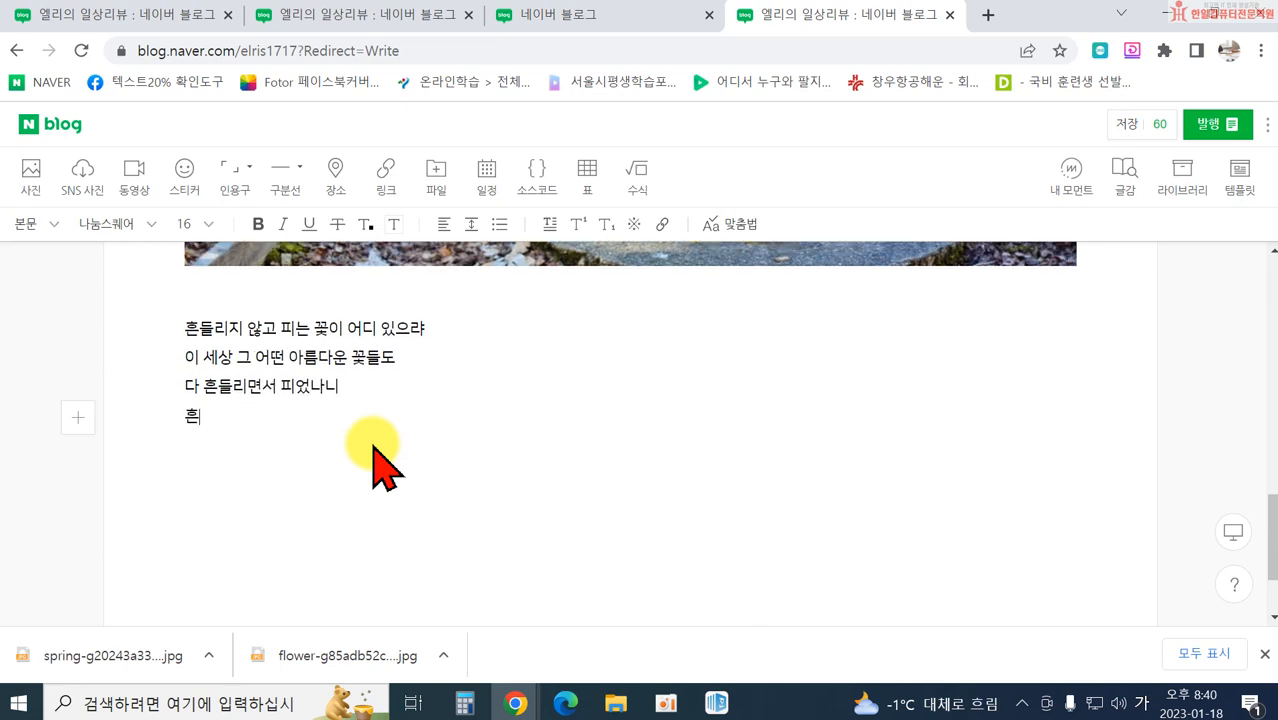
{"action": "type", "text": "들리면서 "}
{"action": "type", "text": "줄기를 곧게 세"}
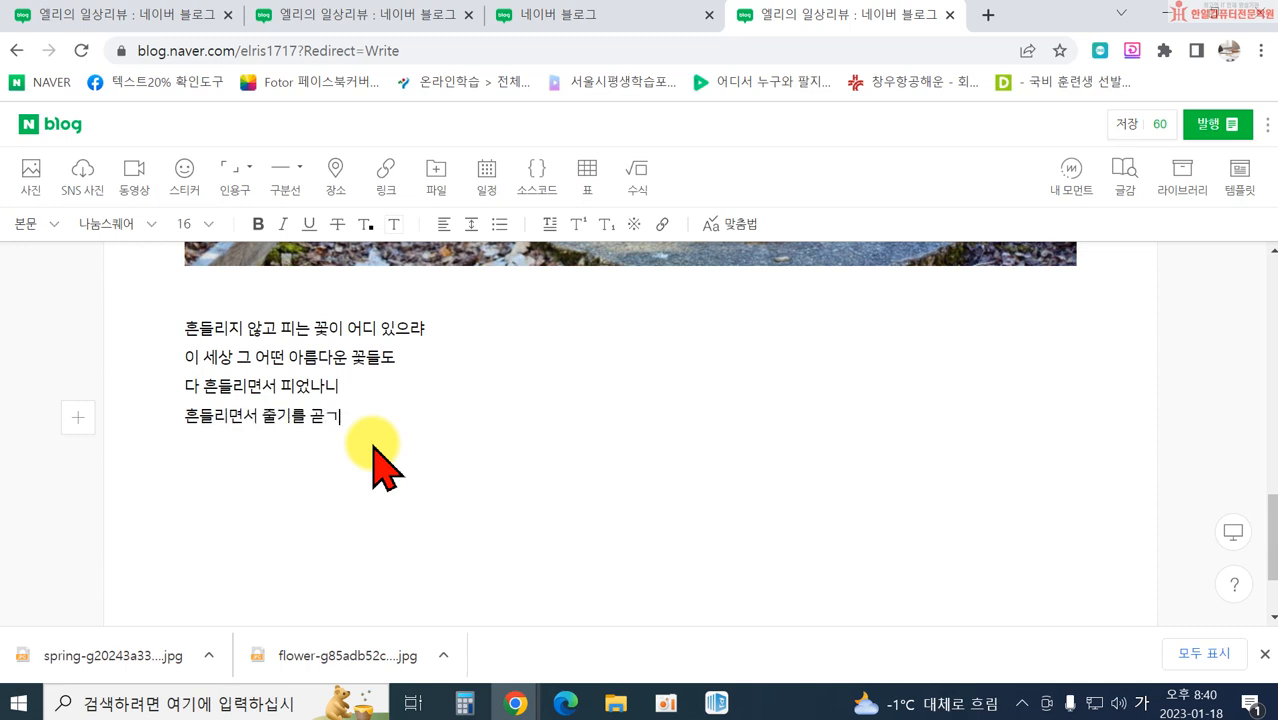
{"action": "type", "text": "웠나니"}
{"action": "key", "text": "Return"}
{"action": "type", "text": "흔들리지 않ㄱ"}
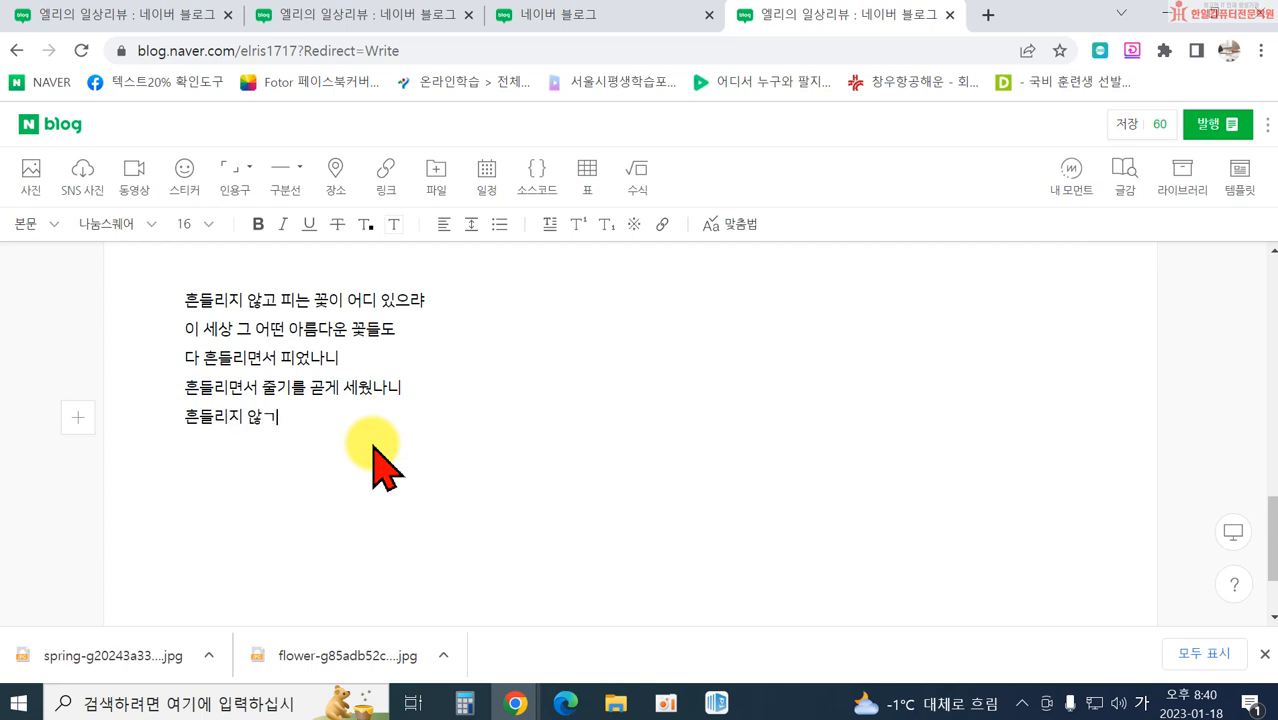
{"action": "type", "text": " 가는 사랑이 엠"}
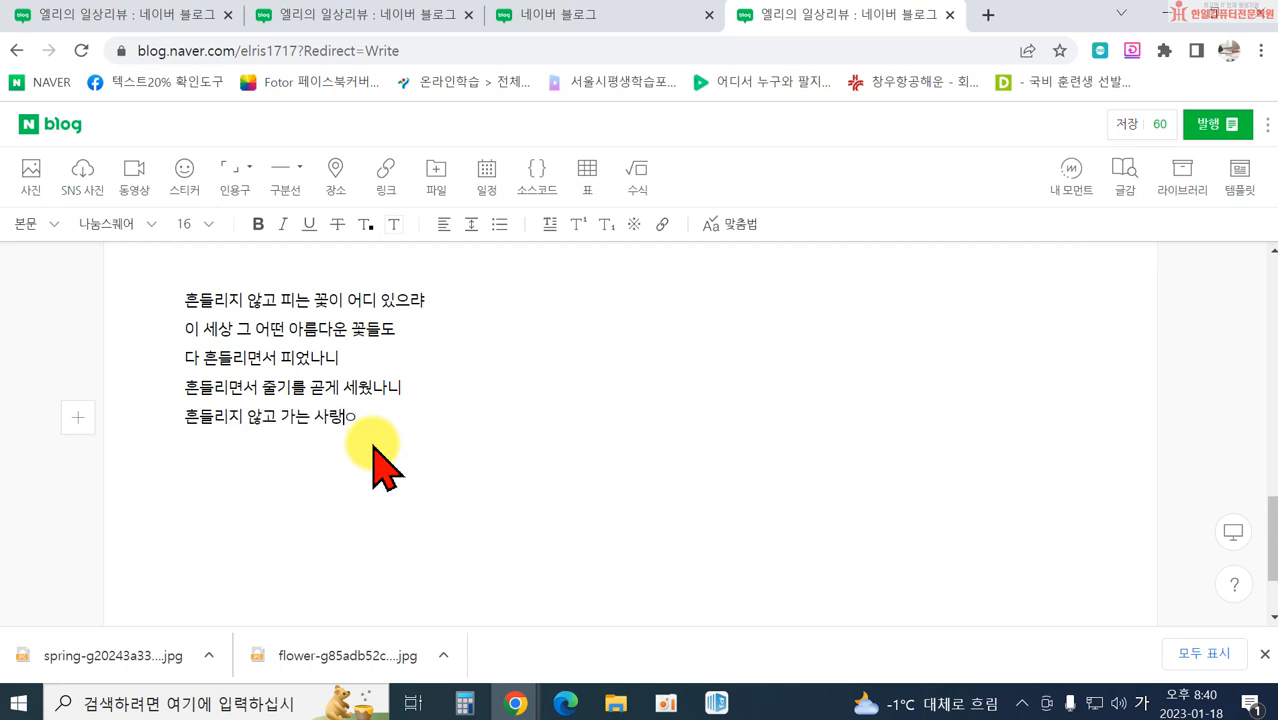
{"action": "type", "text": "디 있으랴"}
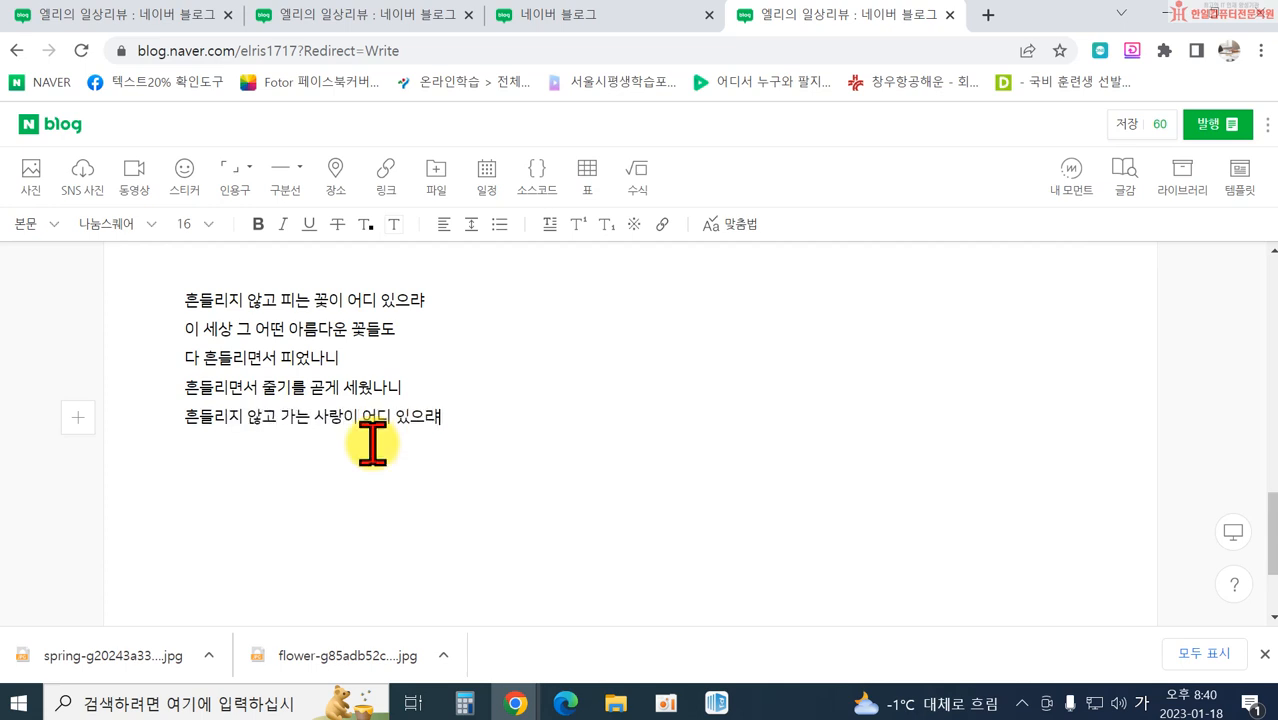
Step: Leave a blank line and start the second stanza with 젖지않고 피는 꽃이 어디 있으랴
{"action": "key", "text": "Return"}
{"action": "key", "text": "Return"}
{"action": "type", "text": "제젖지않고"}
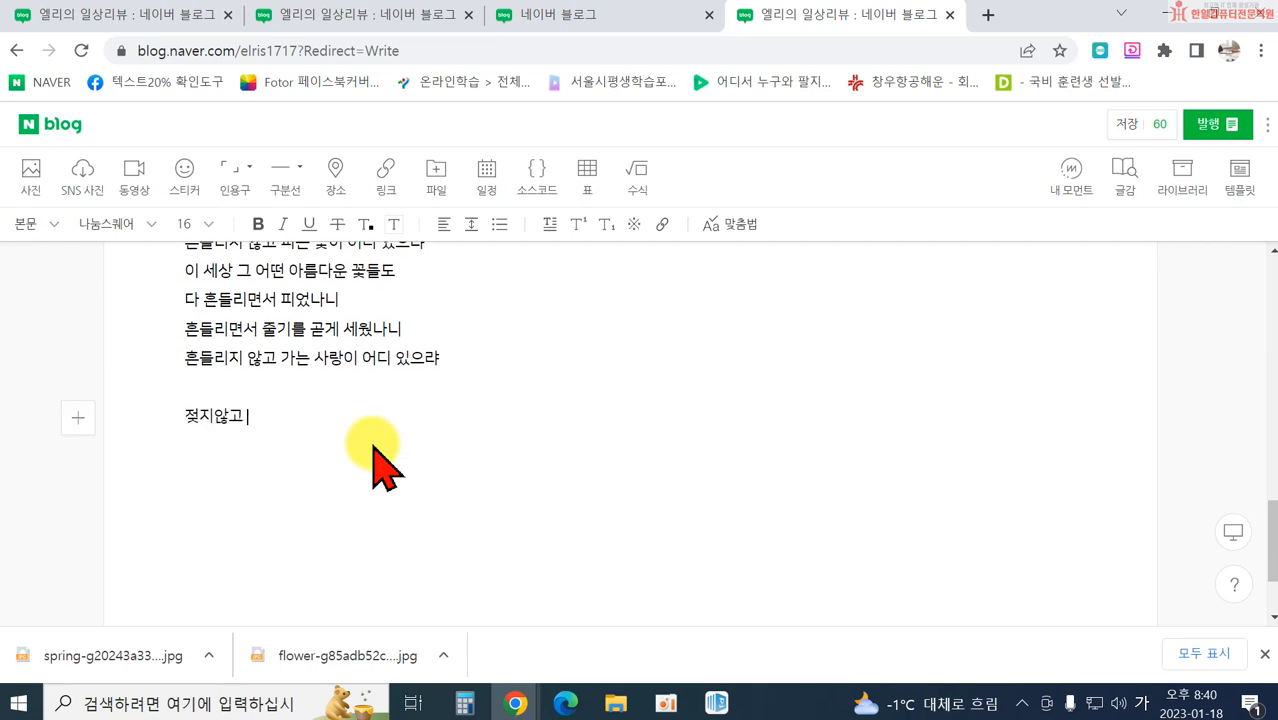
{"action": "type", "text": " 핀"}
{"action": "type", "text": "는"}
{"action": "type", "text": " 꽃이 에디 있으랴"}
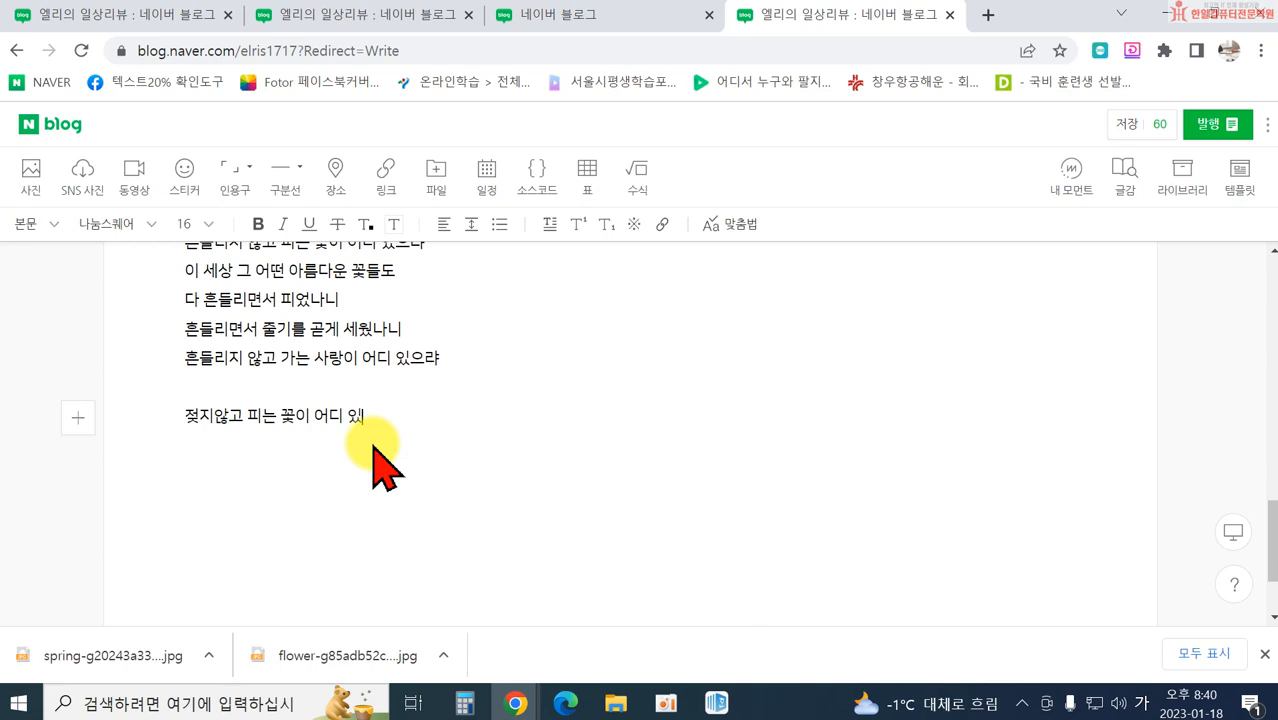
{"action": "key", "text": "Return"}
Step: Add 이 세상 그 어떤 빛나는 꽃들도 as the second line of the second stanza
{"action": "type", "text": "이 세상 어떤"}
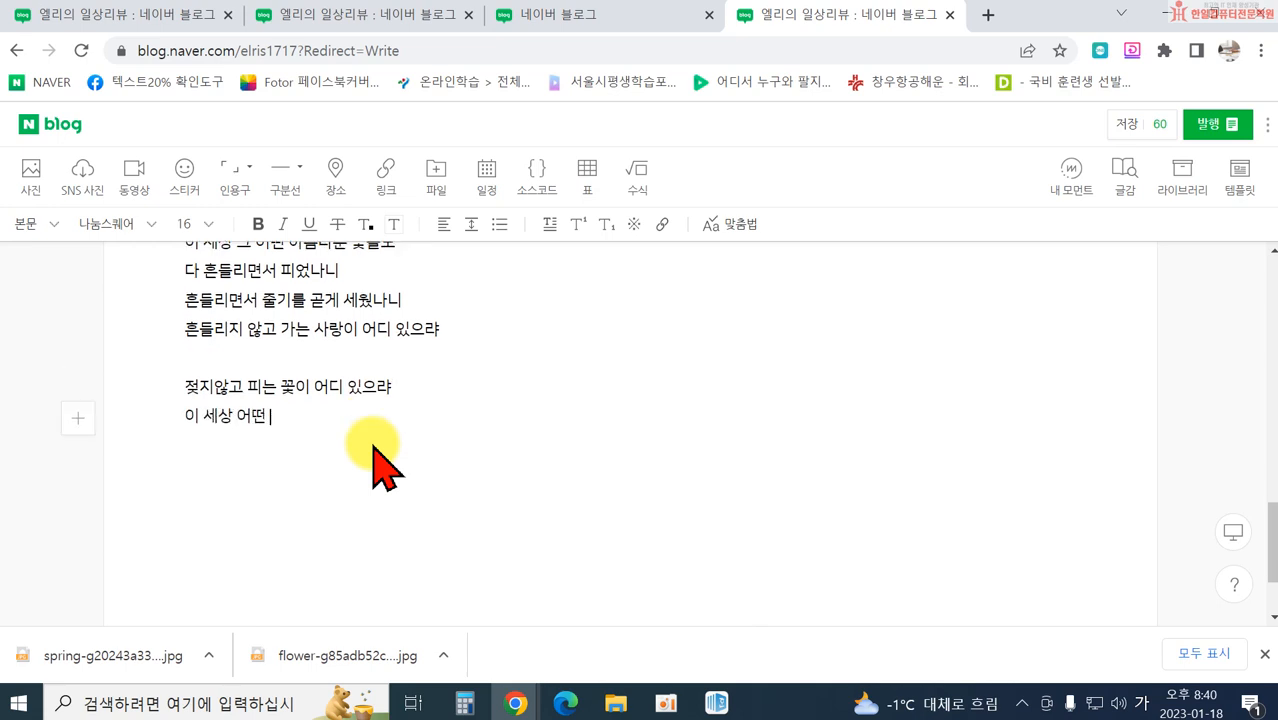
{"action": "key", "text": "BackSpace"}
{"action": "key", "text": "BackSpace"}
{"action": "key", "text": "BackSpace"}
{"action": "key", "text": "BackSpace"}
{"action": "type", "text": "그 어떤 비"}
{"action": "type", "text": "는 "}
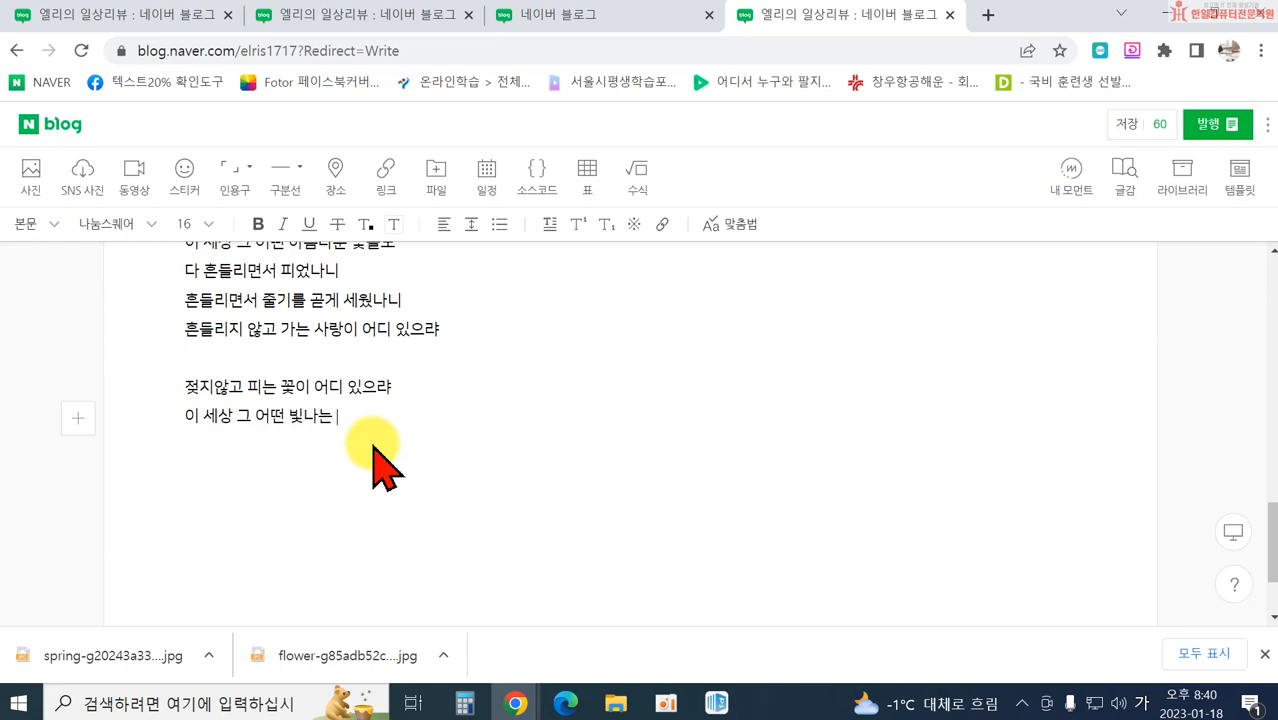
{"action": "type", "text": "꽃들도"}
{"action": "key", "text": "Return"}
Step: Add 다 젖으며 젖으며 피었나니 as the third line of the second stanza
{"action": "type", "text": "대"}
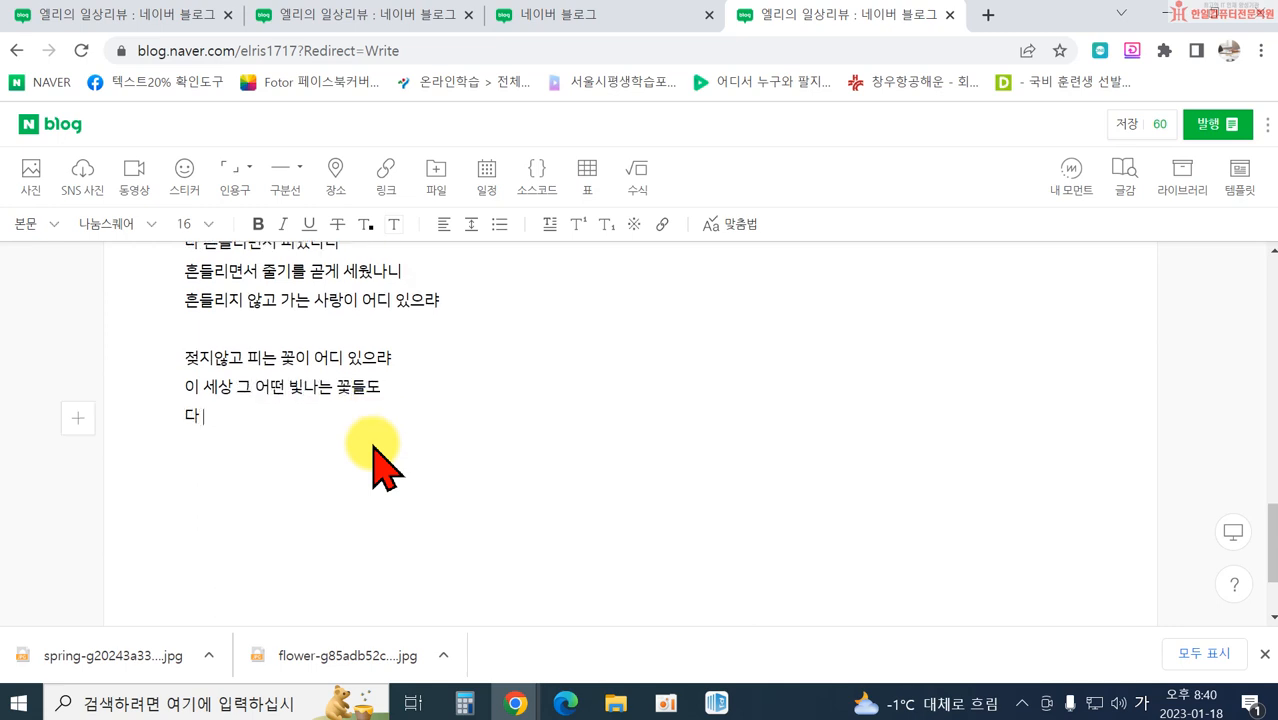
{"action": "type", "text": " 젖으며 지"}
{"action": "type", "text": "으며 피었나니"}
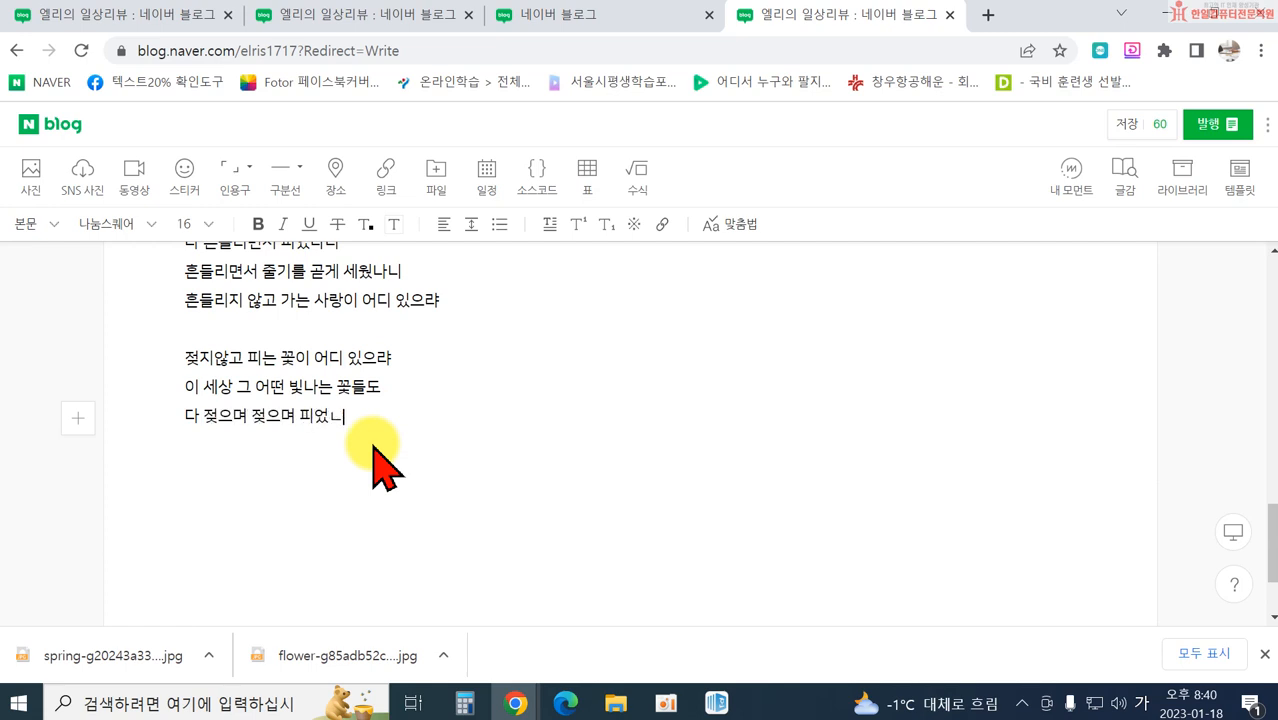
{"action": "key", "text": "Return"}
Step: Finish the stanza with 바람과 비에 젖으며 꽃잎 따뜻하게 피웠나니 and 젖지 않고 가는 삶이 어디 있으랴, and put the poet's name beneath it
{"action": "type", "text": "비"}
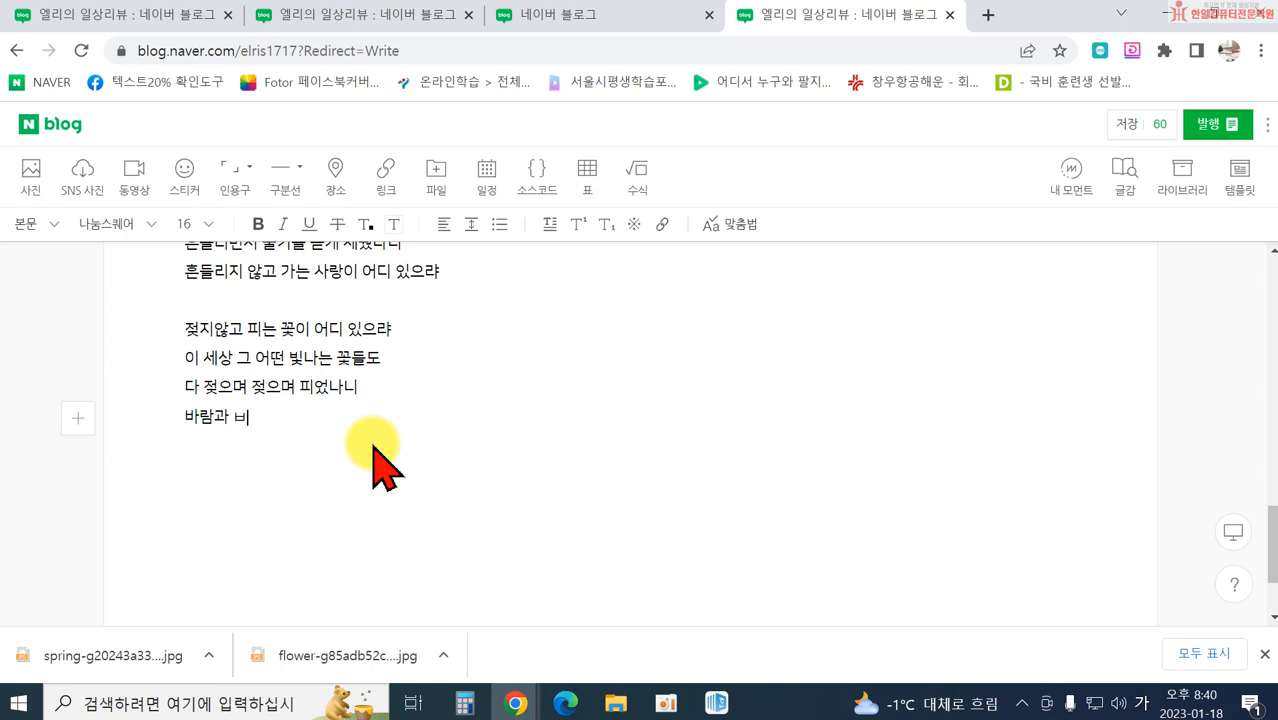
{"action": "type", "text": "에ㅈ"}
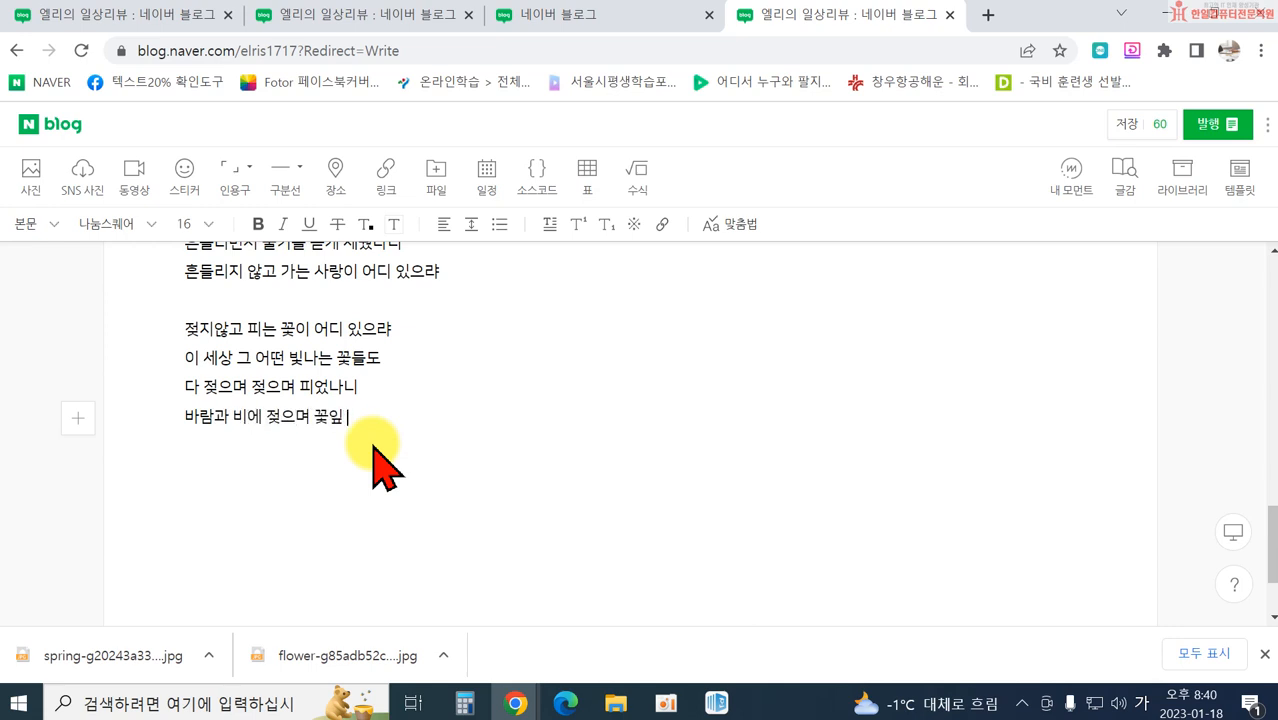
{"action": "type", "text": "하게 피워"}
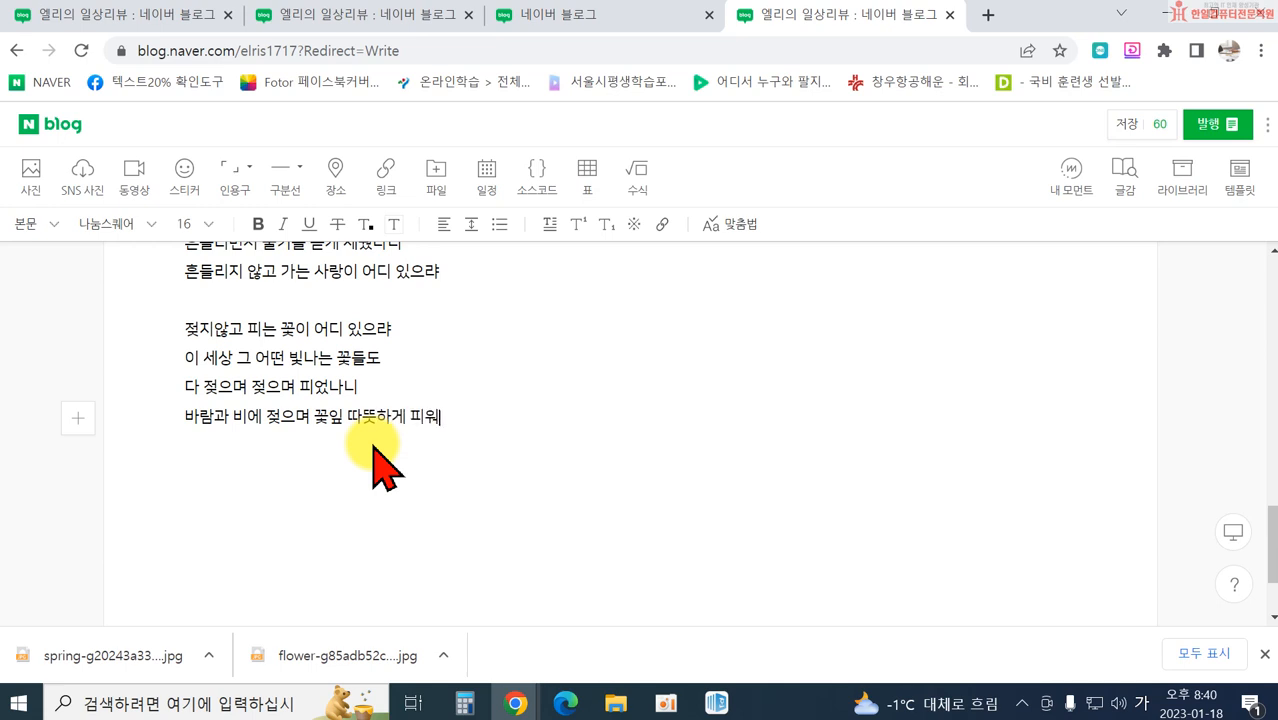
{"action": "type", "text": "ㅆ나니"}
{"action": "key", "text": "Return"}
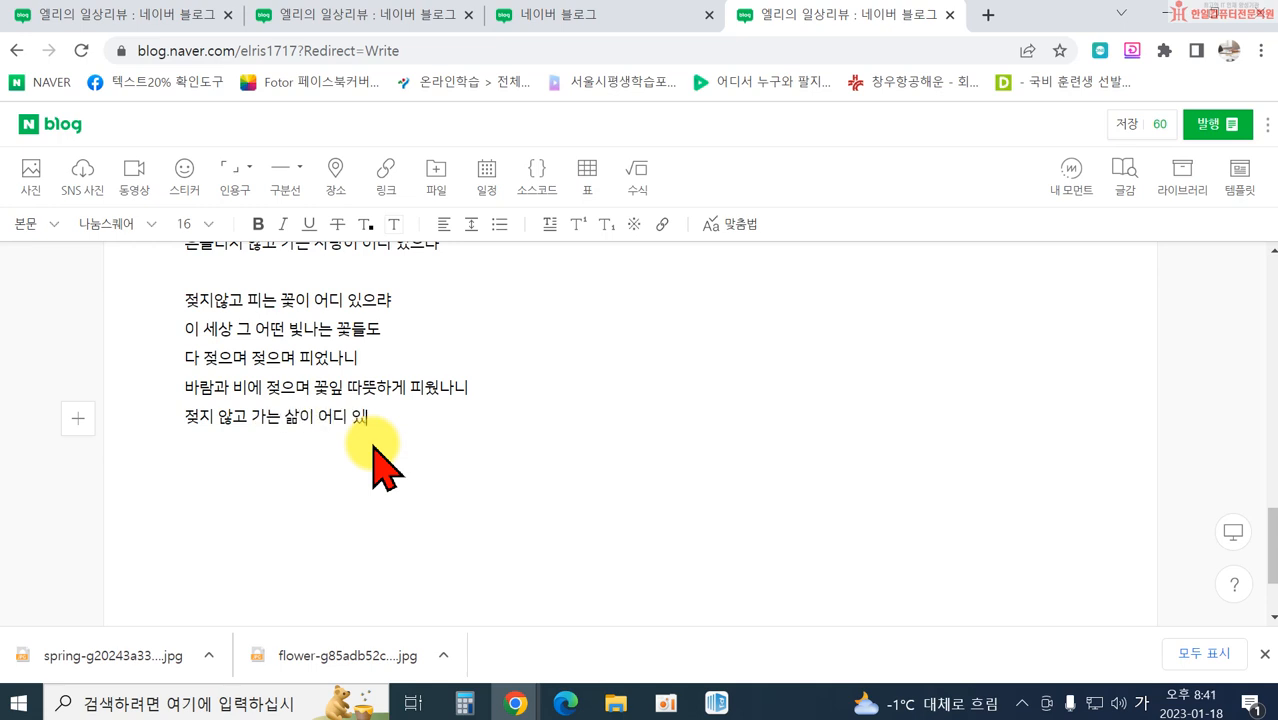
{"action": "key", "text": "Return"}
{"action": "key", "text": "Return"}
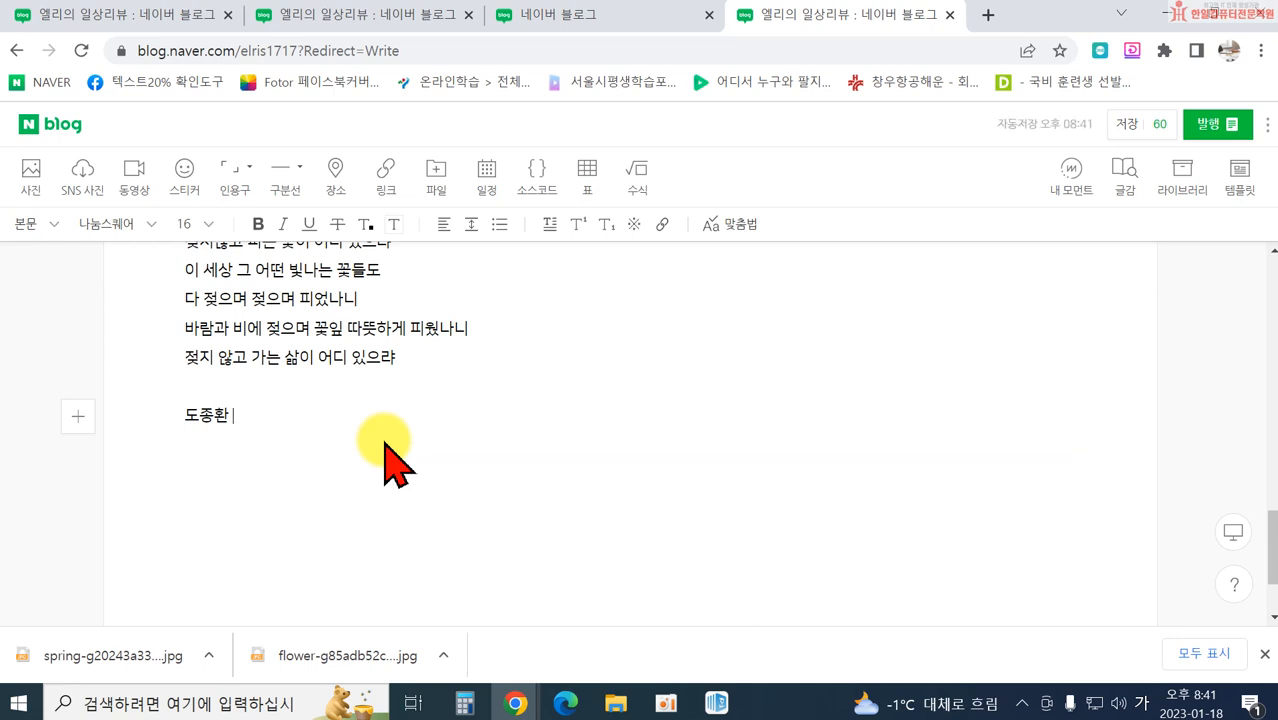
Step: Look through the special characters offered for the consonants ㄱ and ㅁ after the poet's name
{"action": "type", "text": "ㄱ"}
{"action": "key", "text": "Hangul_Hanja"}
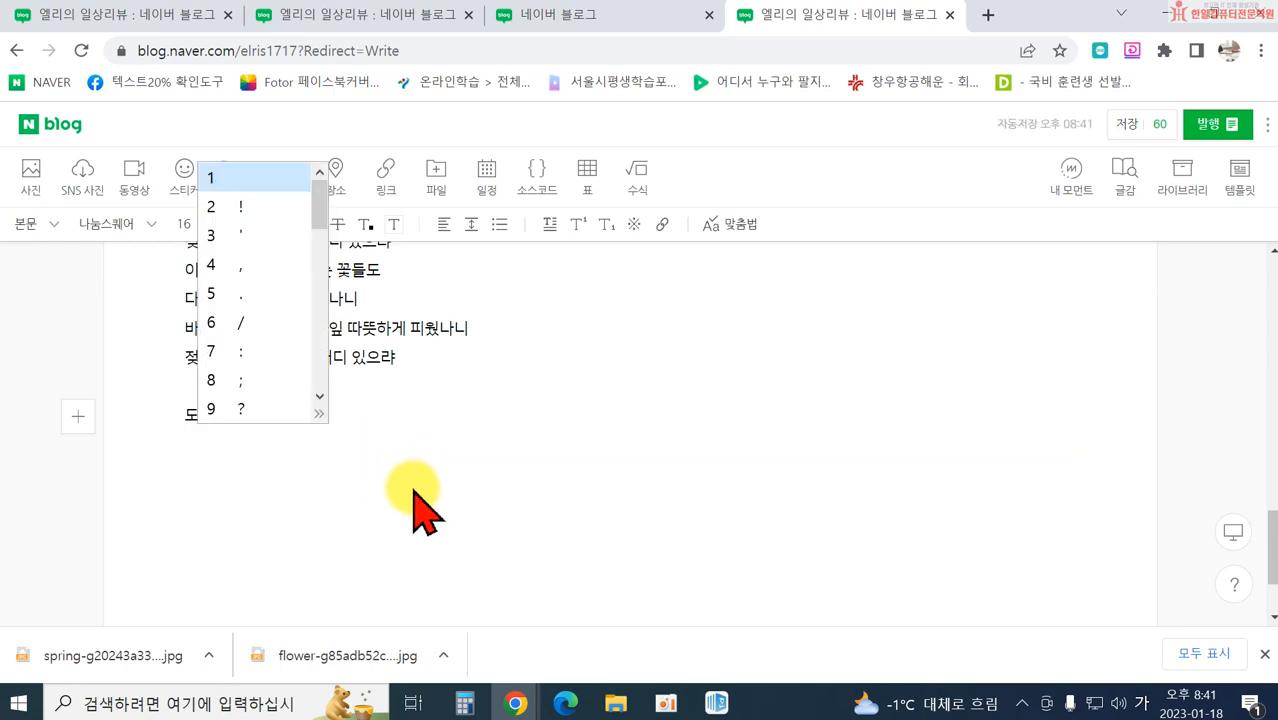
{"action": "left_click", "coordinate": [319, 406]}
{"action": "key", "text": "Escape"}
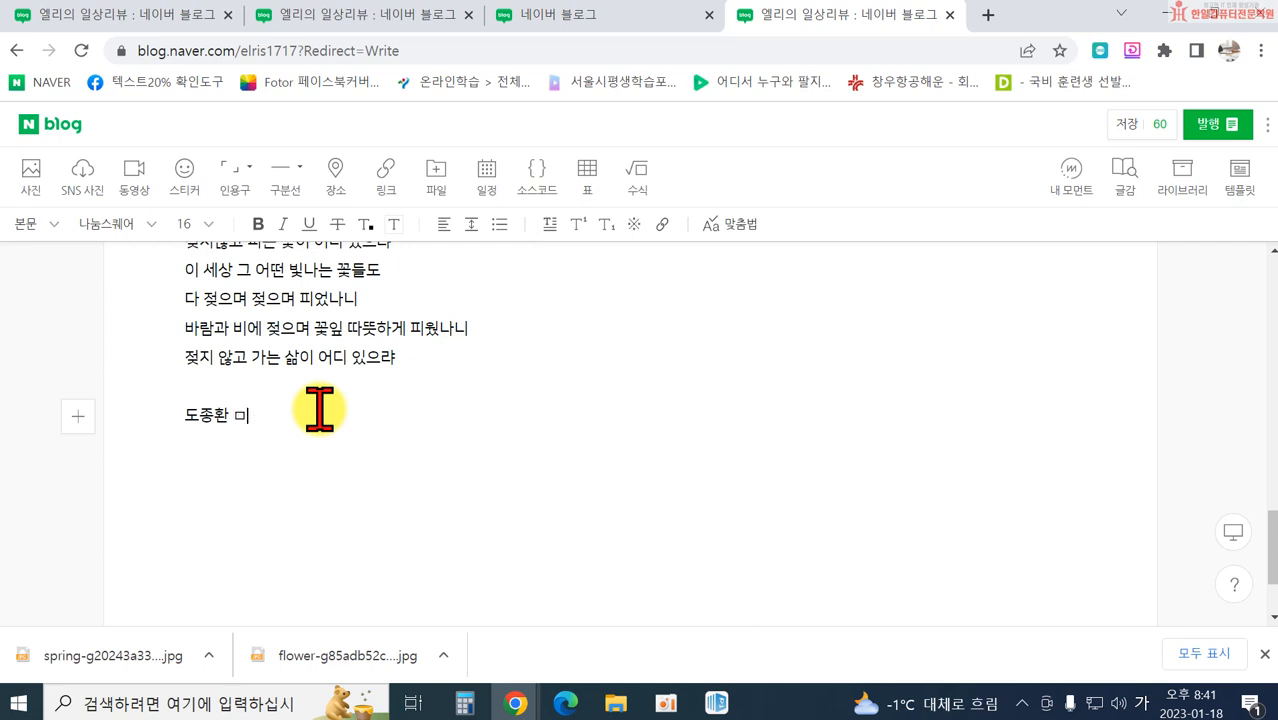
{"action": "key", "text": "Hangul_Hanja"}
{"action": "left_click", "coordinate": [318, 412]}
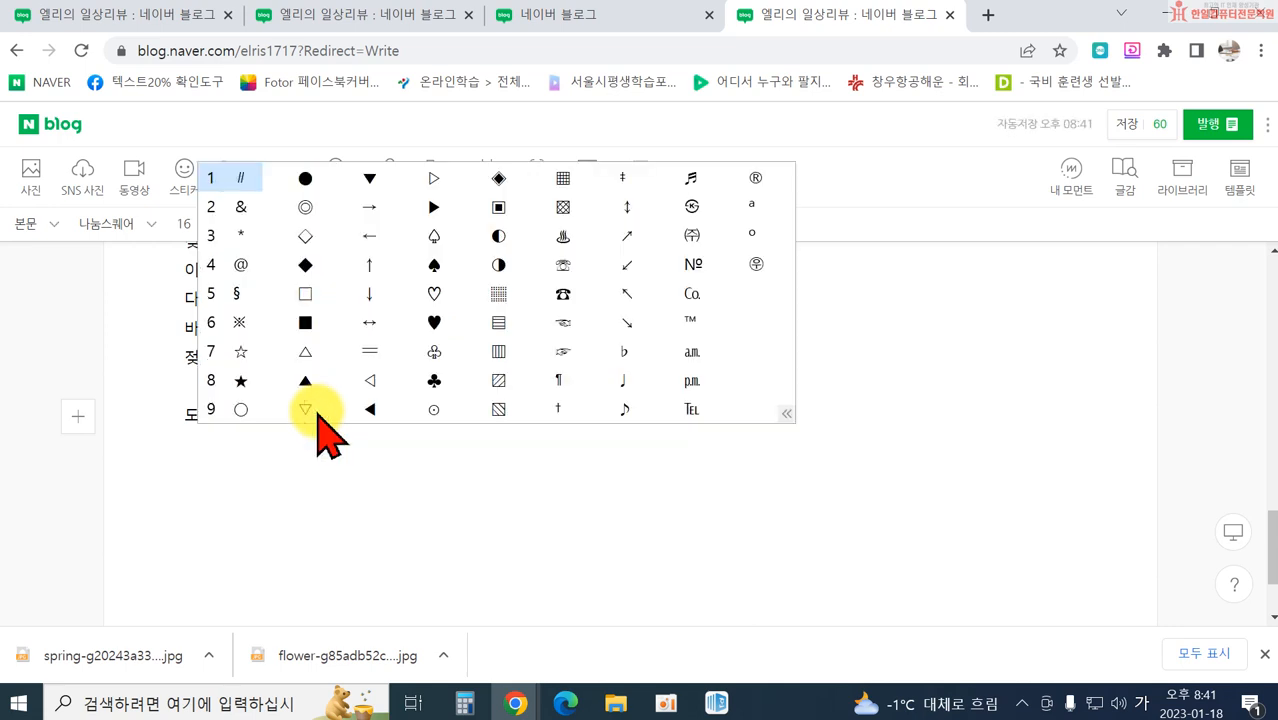
{"action": "key", "text": "Escape"}
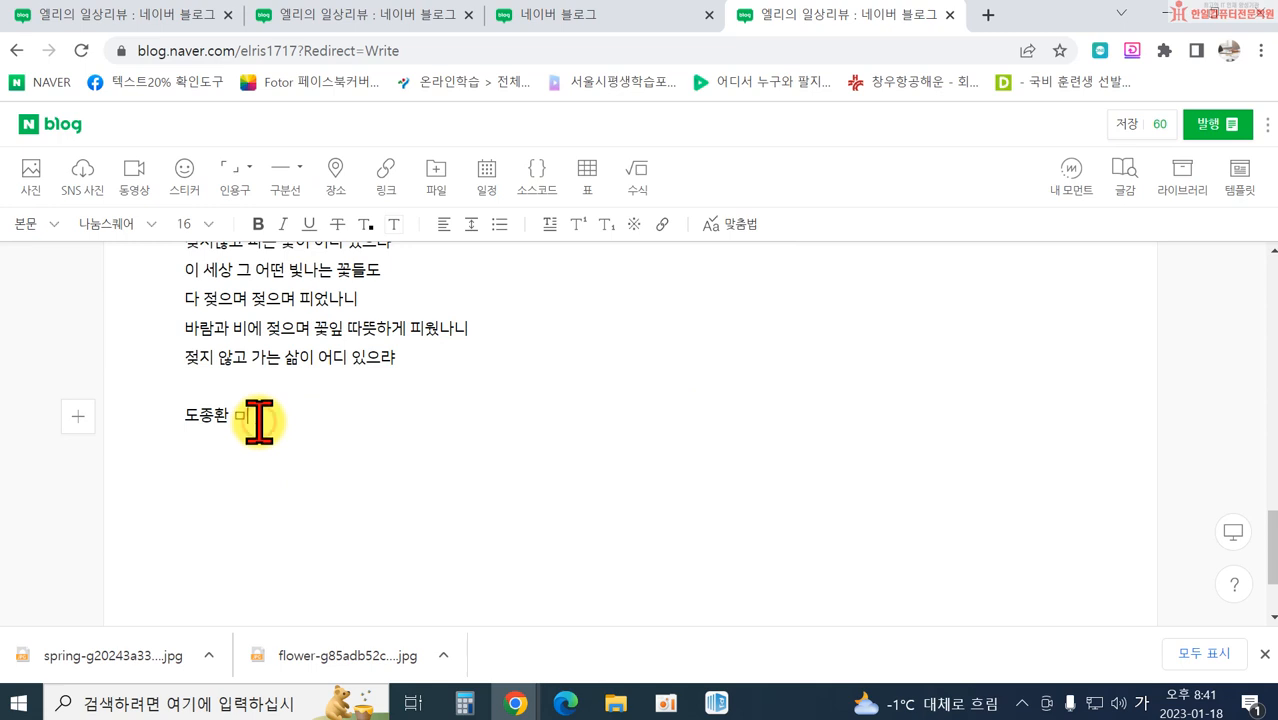
{"action": "key", "text": "BackSpace"}
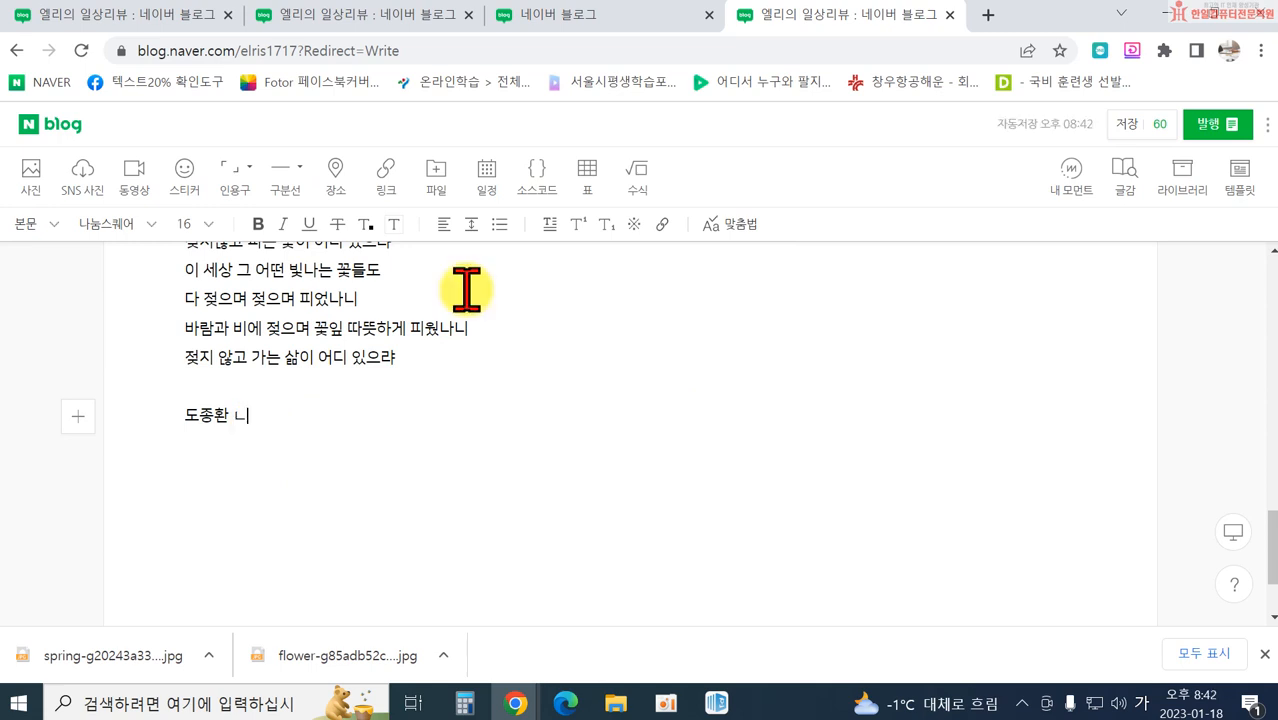
Step: Insert the bracket 『 after the poet's name and follow it with the book title 흔들리지 않고 피는 꽃이 어디 있으랴
{"action": "type", "text": "ㄴ"}
{"action": "key", "text": "Hangul_Hanja"}
{"action": "left_click", "coordinate": [330, 410]}
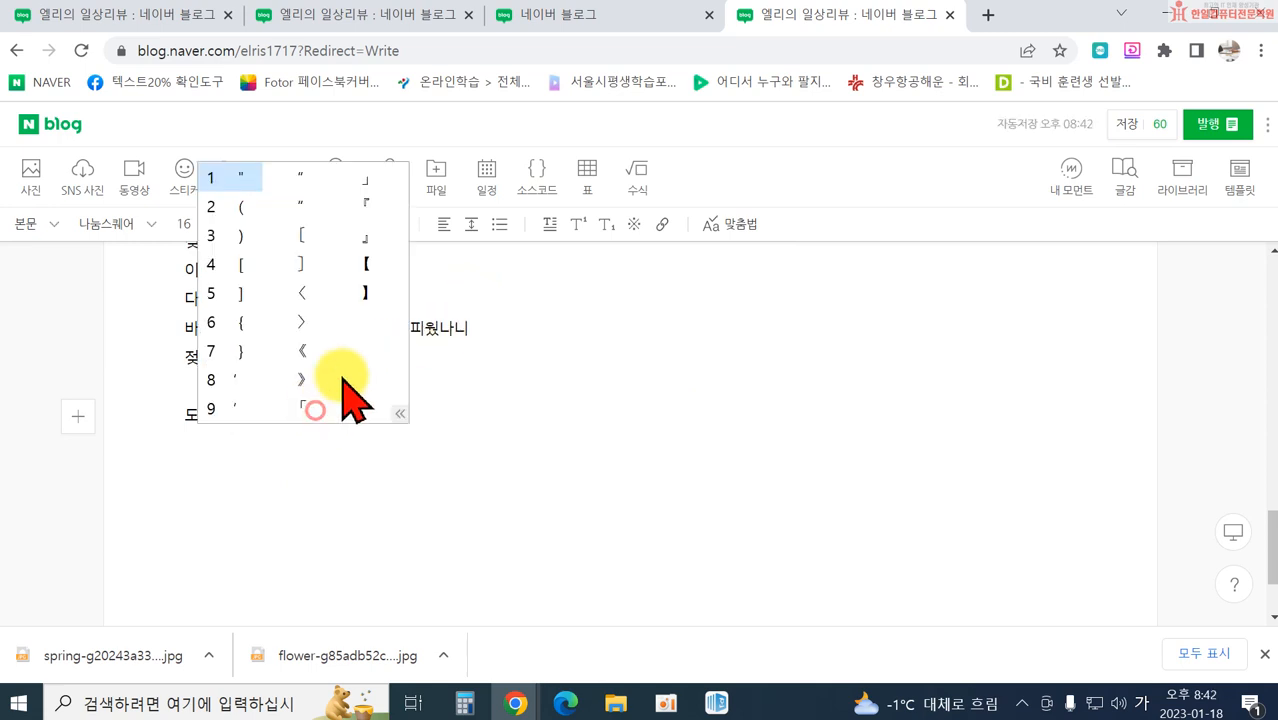
{"action": "left_click", "coordinate": [368, 208]}
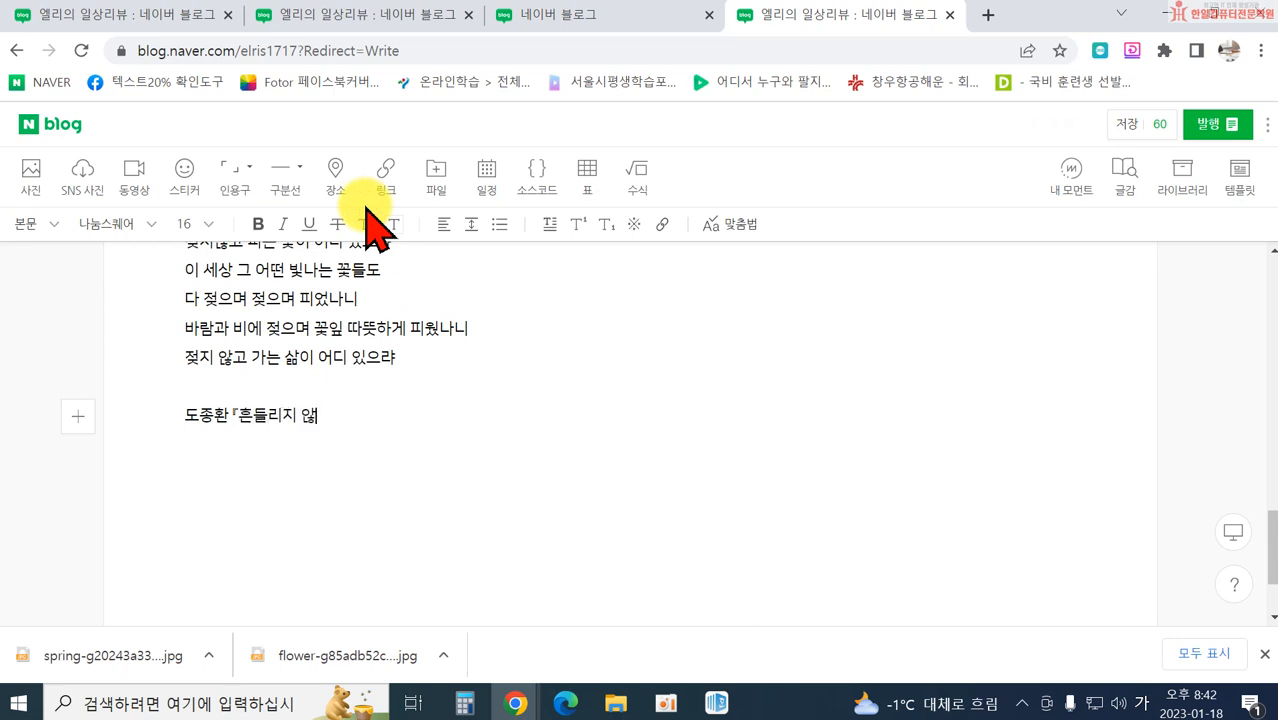
{"action": "type", "text": "흔들리지 않고 핀ㅡㄴ ㄲ"}
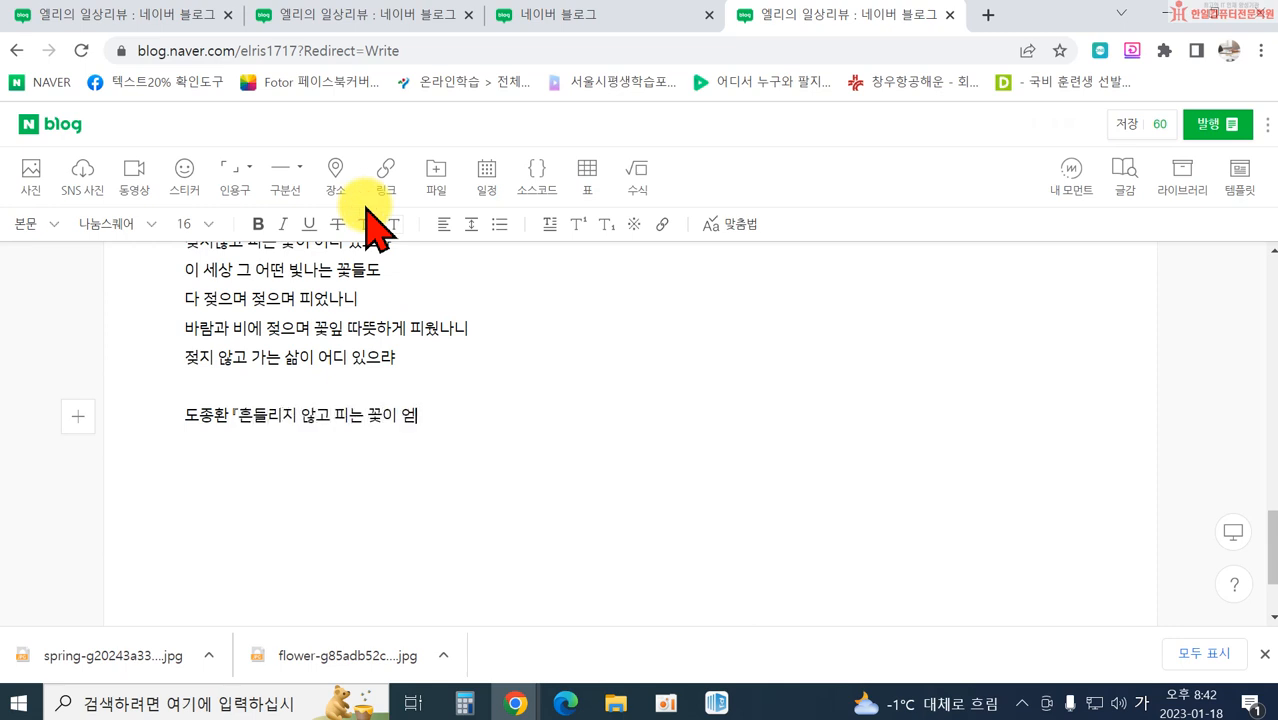
{"action": "type", "text": "ㅗㅊ이 어디 있을ㅑ"}
Step: Close the book title in the source line with the special character 』
{"action": "key", "text": "Hangul"}
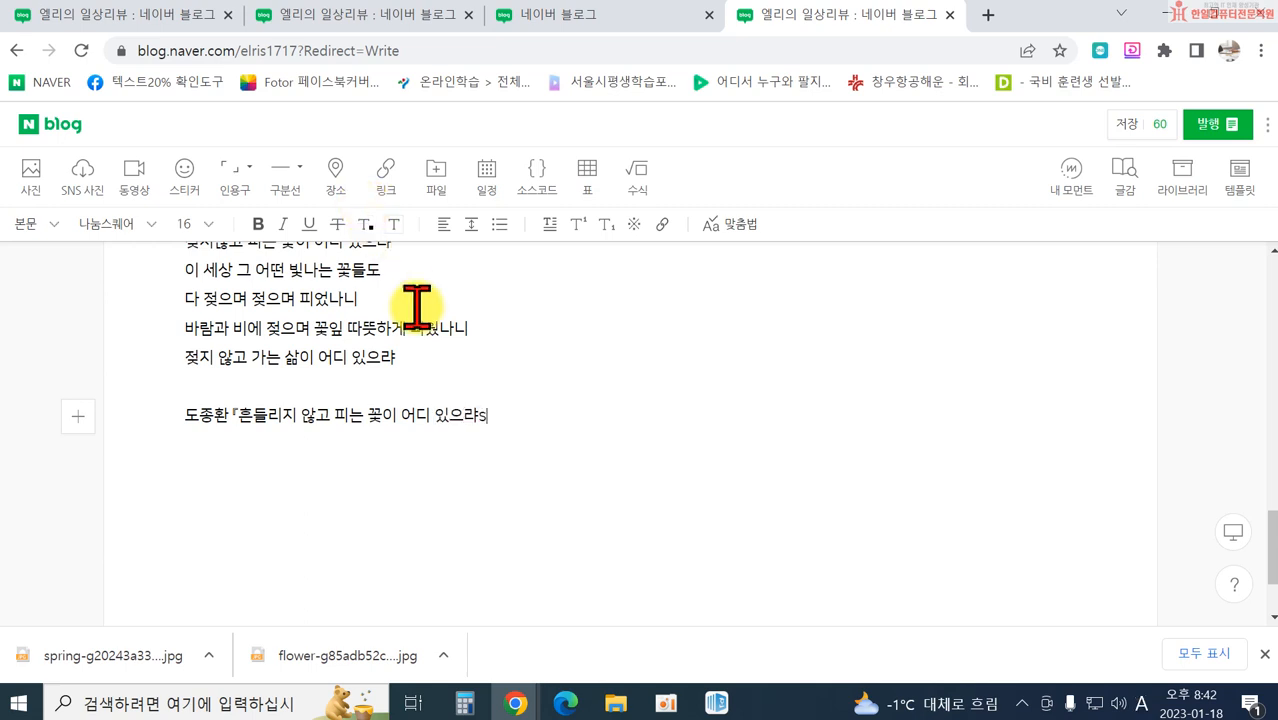
{"action": "key", "text": "Hangul"}
{"action": "type", "text": "ㅁ"}
{"action": "key", "text": "Hangul_Hanja"}
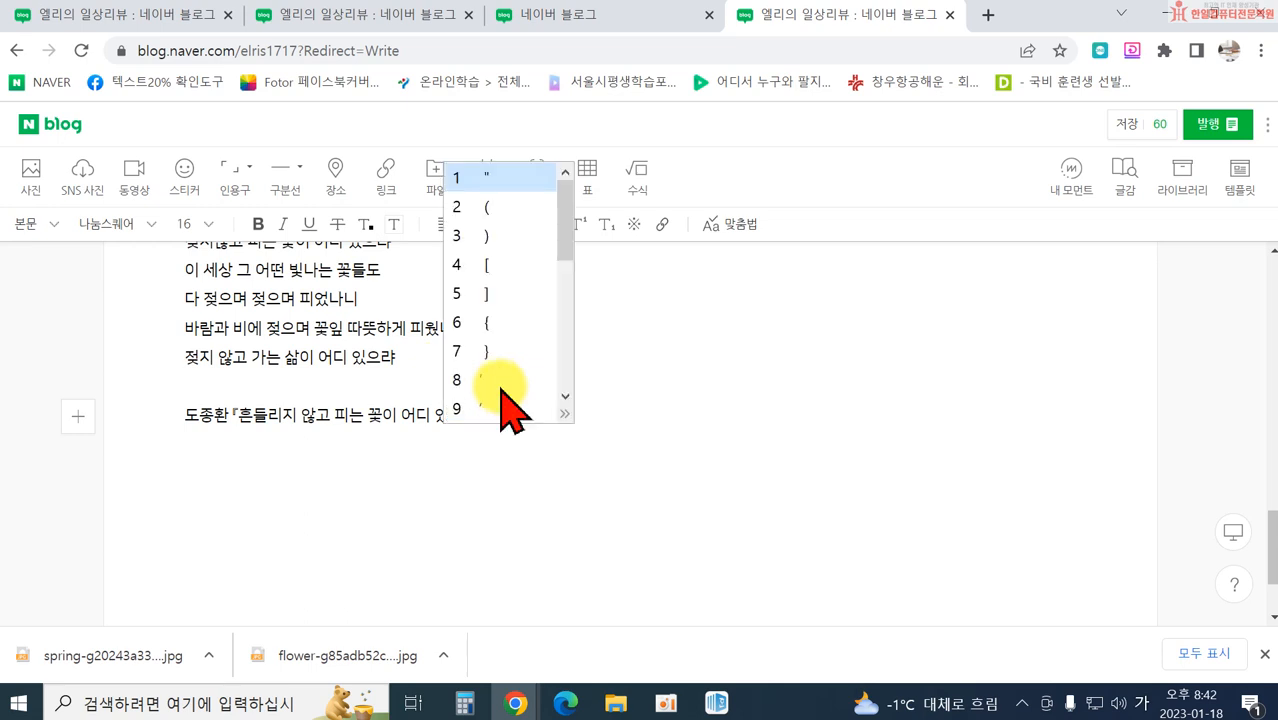
{"action": "left_click", "coordinate": [562, 412]}
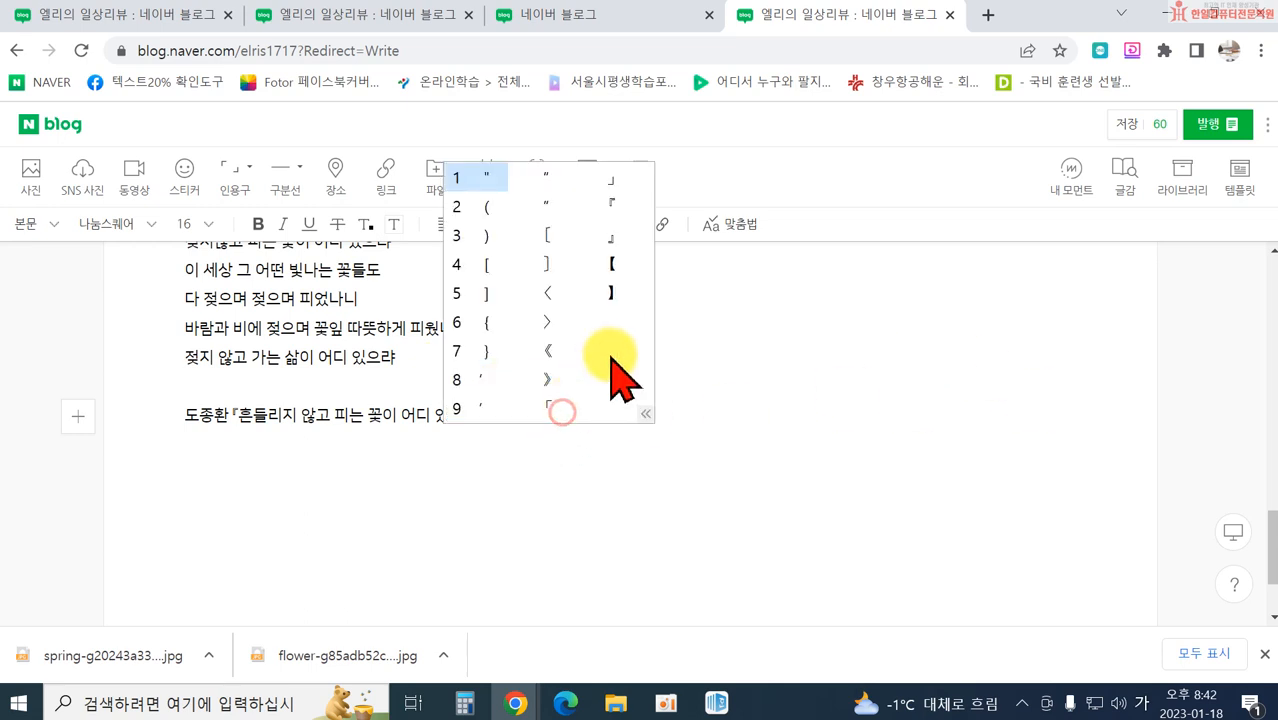
{"action": "left_click", "coordinate": [610, 237]}
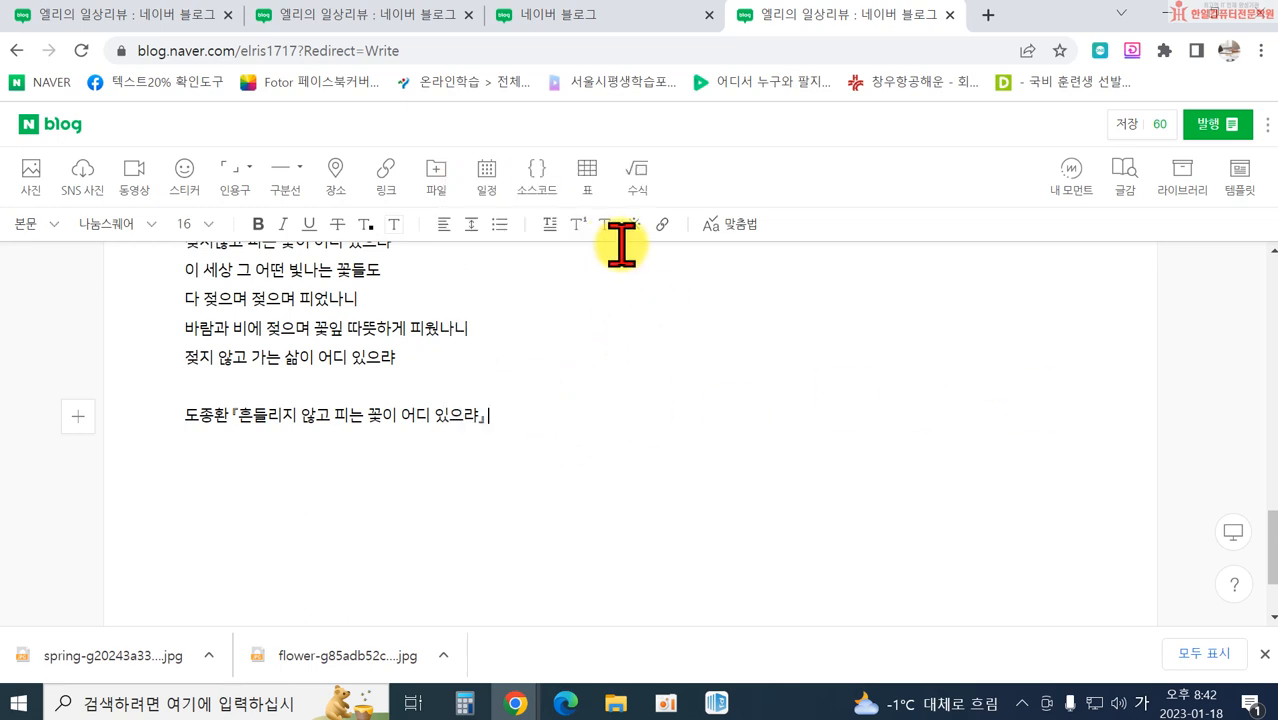
Step: Complete the source line with the publisher and page reference 알에이치코리아 p.112
{"action": "type", "text": "d"}
{"action": "key", "text": "BackSpace"}
{"action": "key", "text": "Hangul"}
{"action": "type", "text": "이에이치코리아 p.112"}
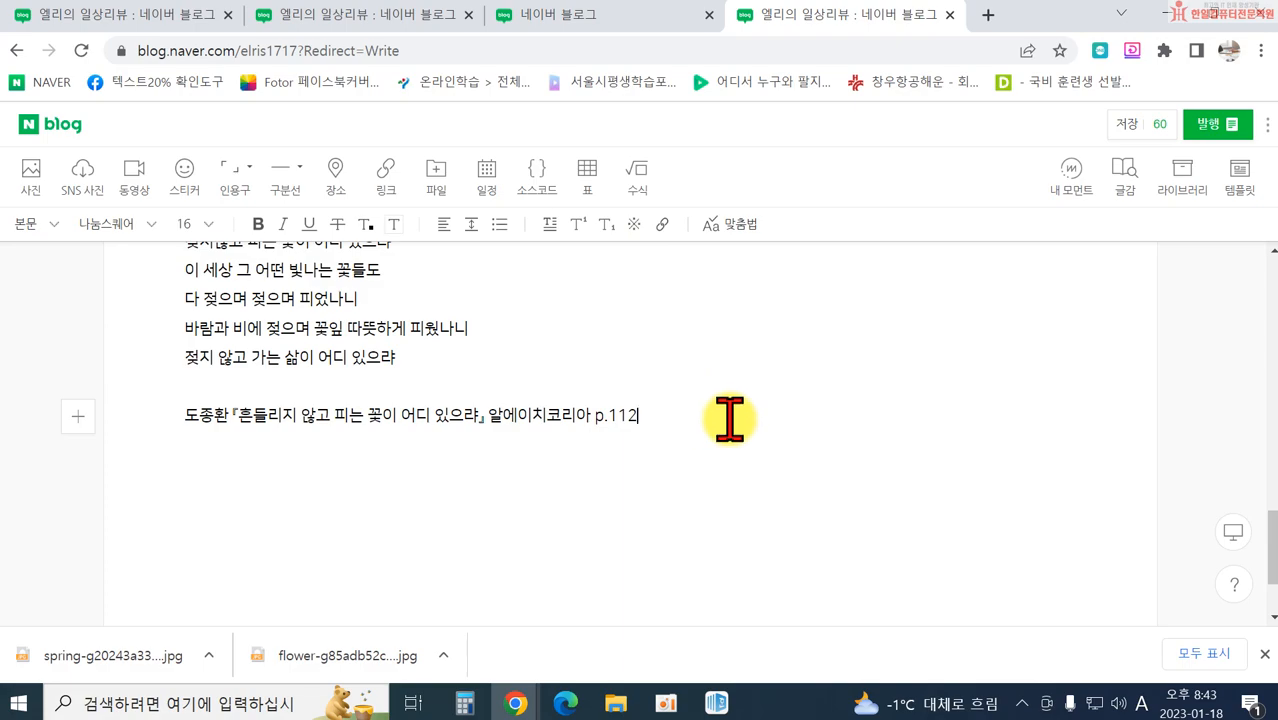
Step: Set the font size of the framed quotation 흔들리며 피는 꽃 to 30
{"action": "scroll", "coordinate": [560, 430], "scroll_direction": "up", "scroll_amount": 10}
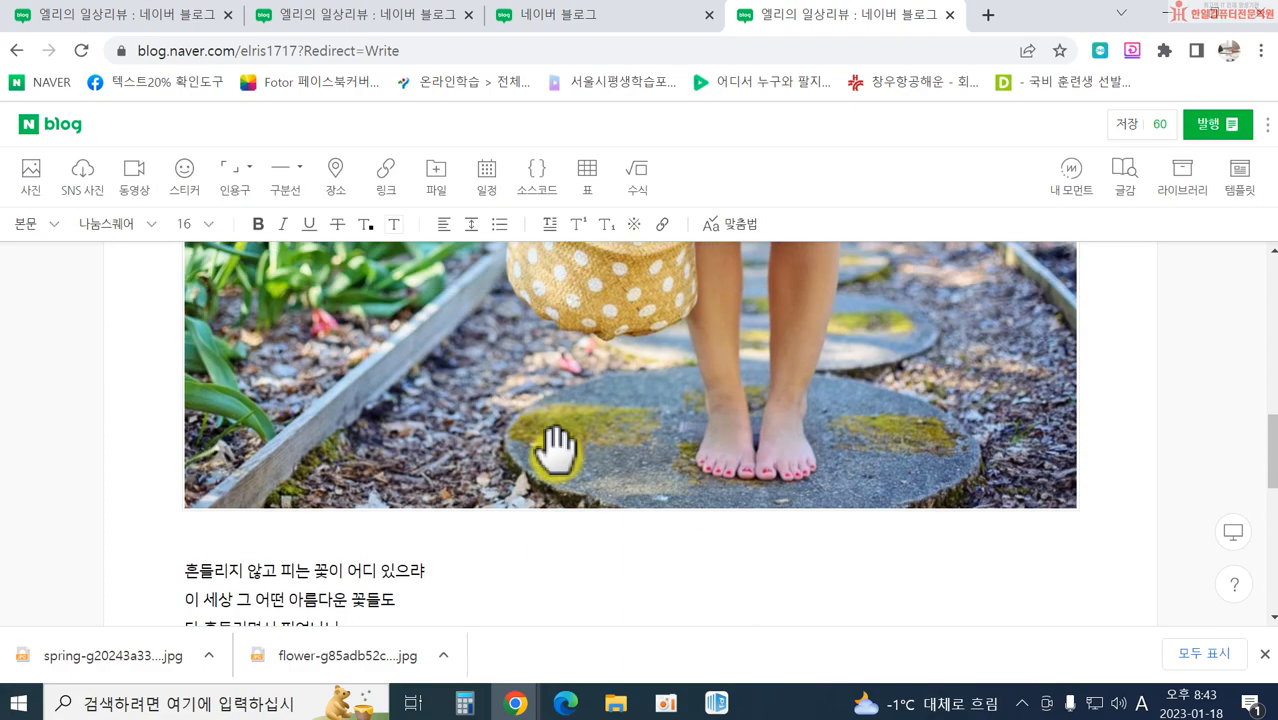
{"action": "scroll", "coordinate": [525, 445], "scroll_direction": "up", "scroll_amount": 5}
{"action": "scroll", "coordinate": [503, 445], "scroll_direction": "down", "scroll_amount": 10}
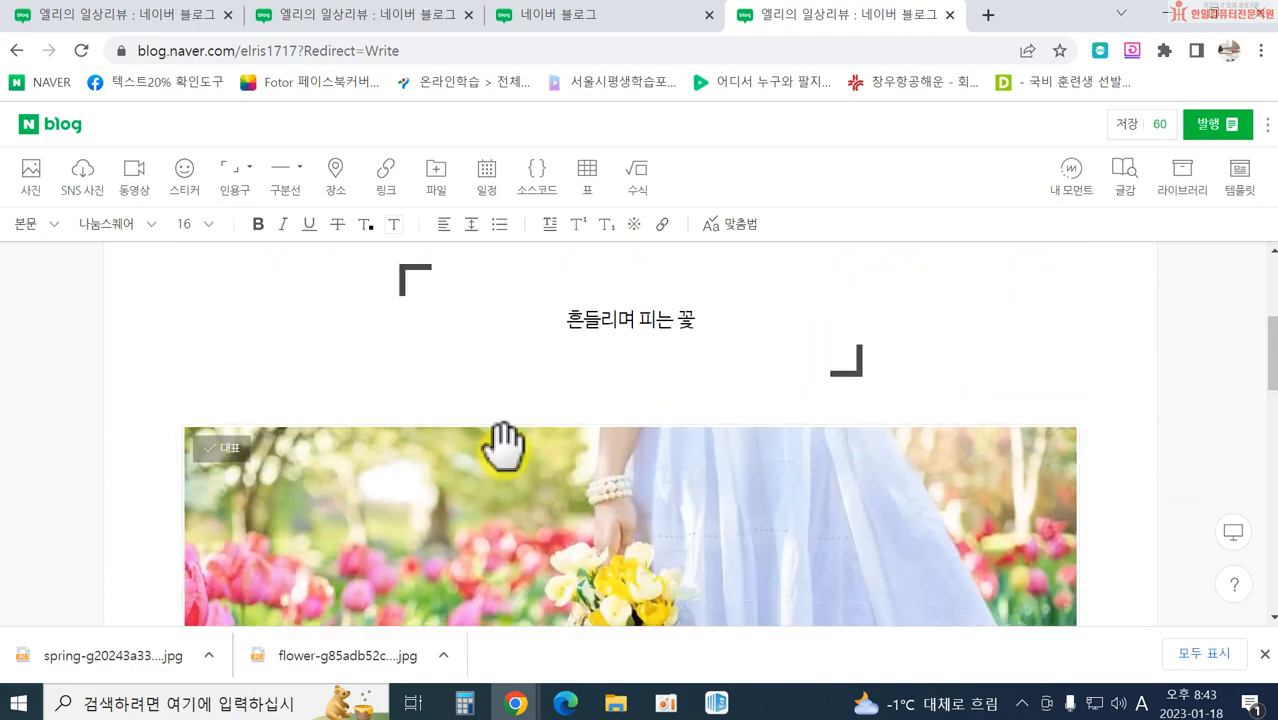
{"action": "scroll", "coordinate": [503, 455], "scroll_direction": "down", "scroll_amount": 9}
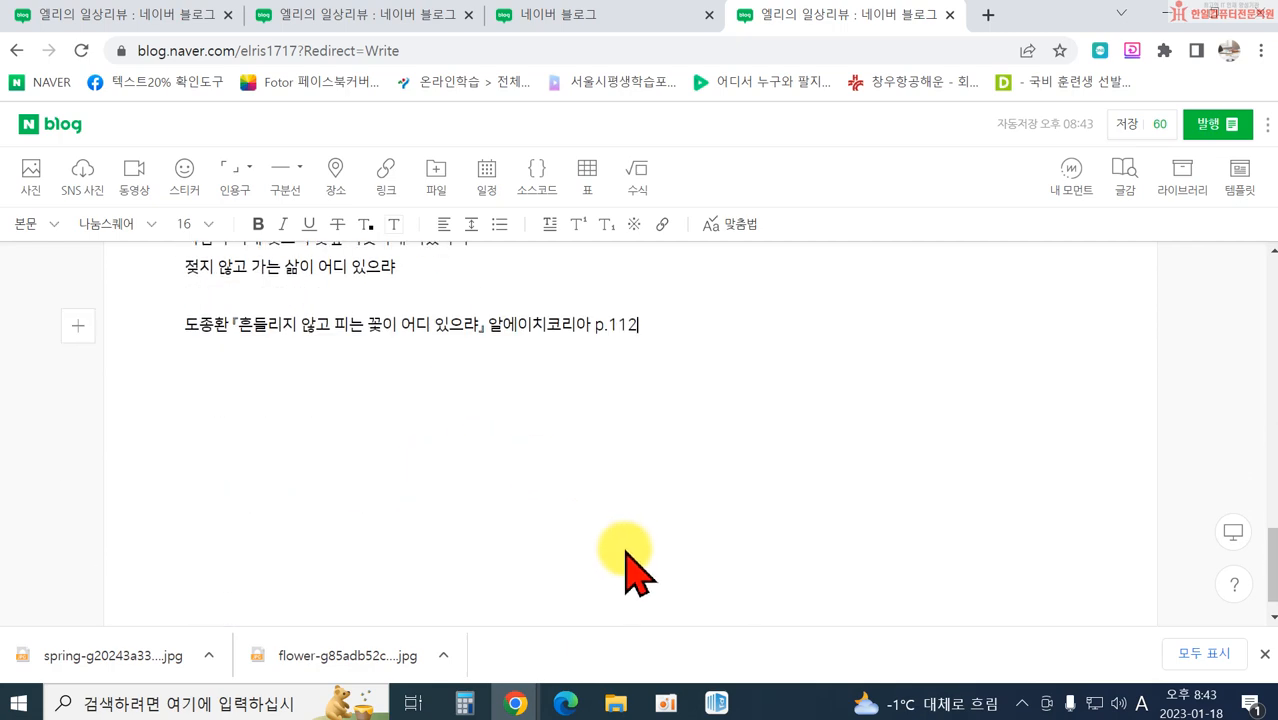
{"action": "scroll", "coordinate": [625, 562], "scroll_direction": "up", "scroll_amount": 5}
{"action": "scroll", "coordinate": [625, 565], "scroll_direction": "up", "scroll_amount": 10}
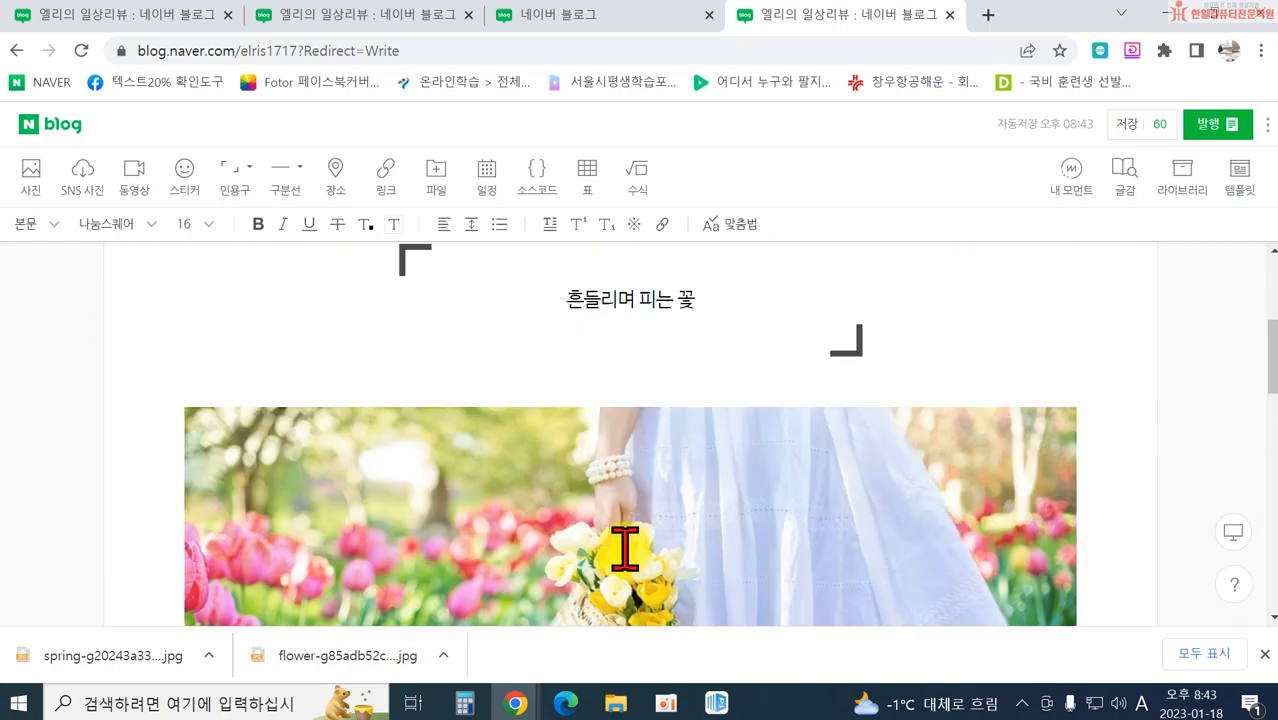
{"action": "left_click_drag", "start_coordinate": [568, 323], "coordinate": [703, 330]}
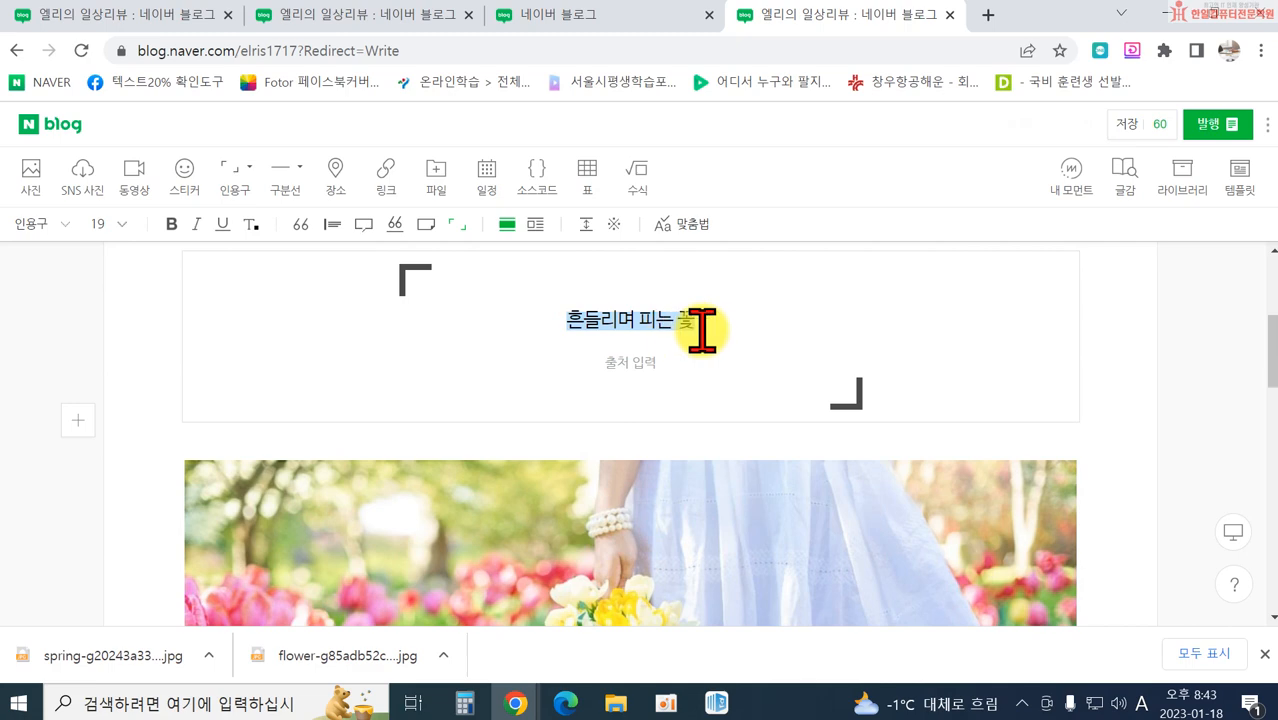
{"action": "left_click", "coordinate": [128, 224]}
{"action": "left_click", "coordinate": [96, 456]}
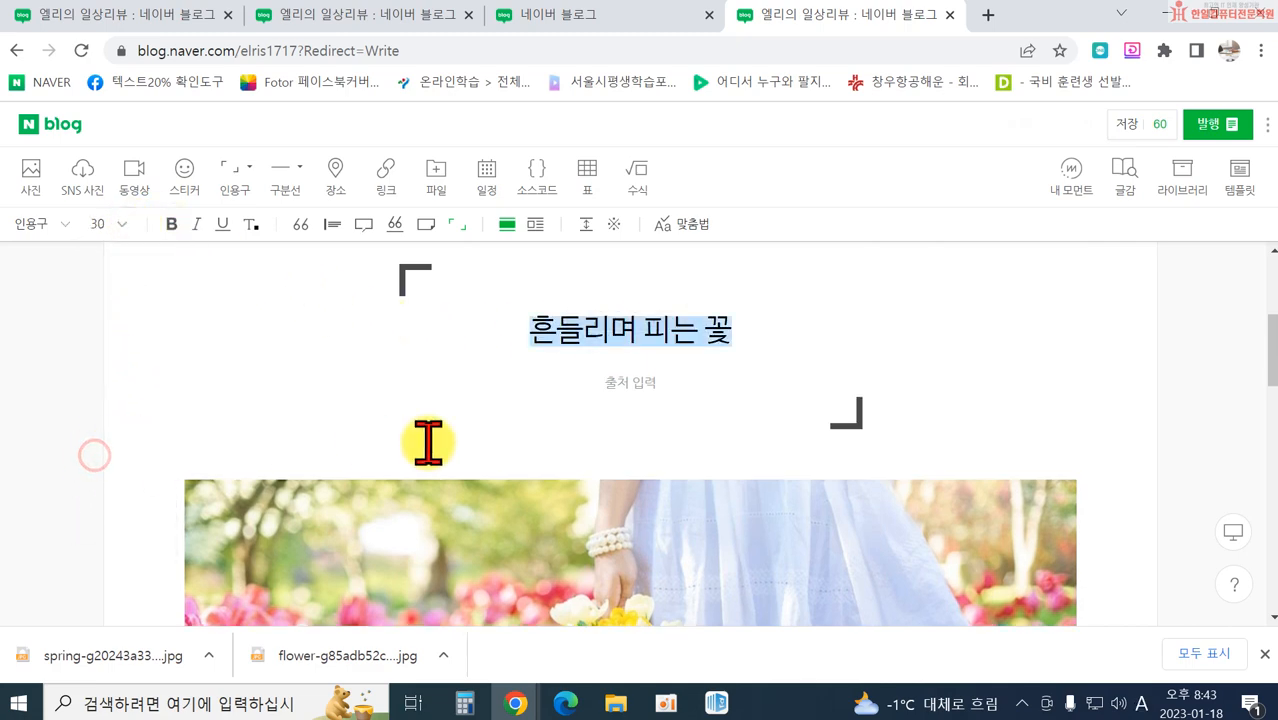
Step: Make the word 사랑 in the last line of the first stanza red and bold
{"action": "scroll", "coordinate": [520, 435], "scroll_direction": "down", "scroll_amount": 4}
{"action": "scroll", "coordinate": [552, 430], "scroll_direction": "down", "scroll_amount": 4}
{"action": "left_click", "coordinate": [300, 422]}
{"action": "scroll", "coordinate": [300, 422], "scroll_direction": "up", "scroll_amount": 2}
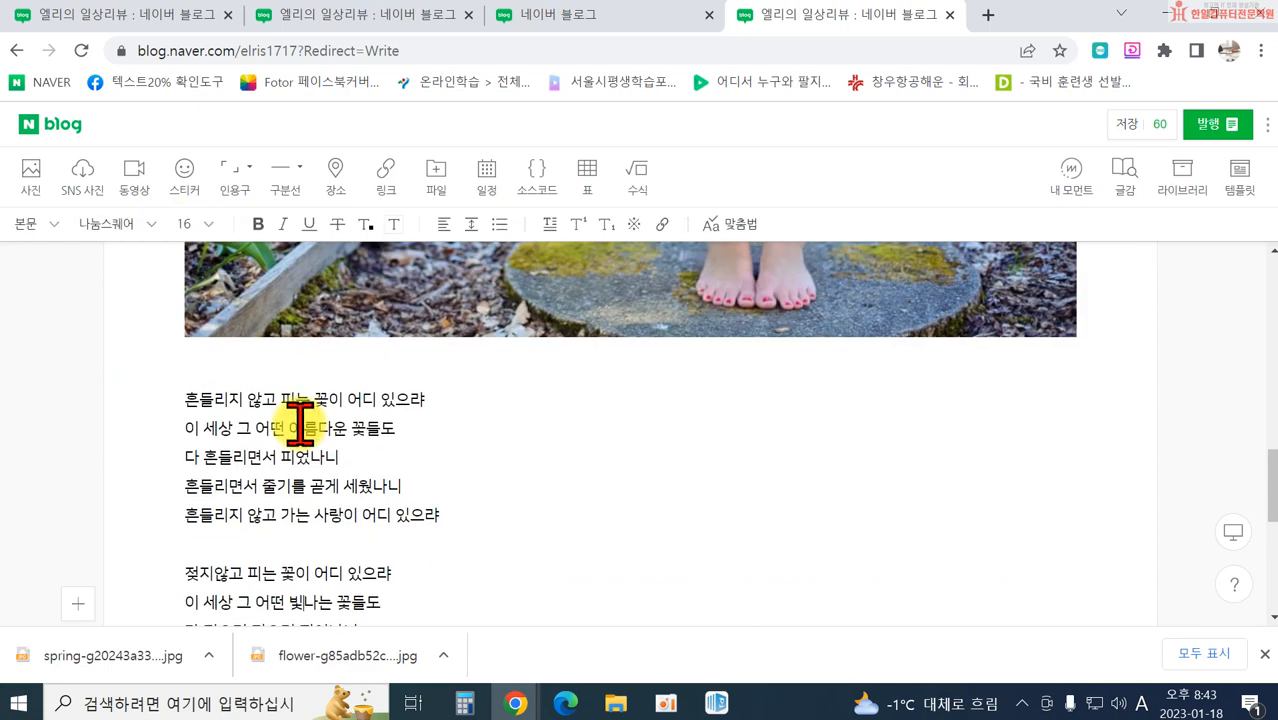
{"action": "scroll", "coordinate": [300, 420], "scroll_direction": "down", "scroll_amount": 1}
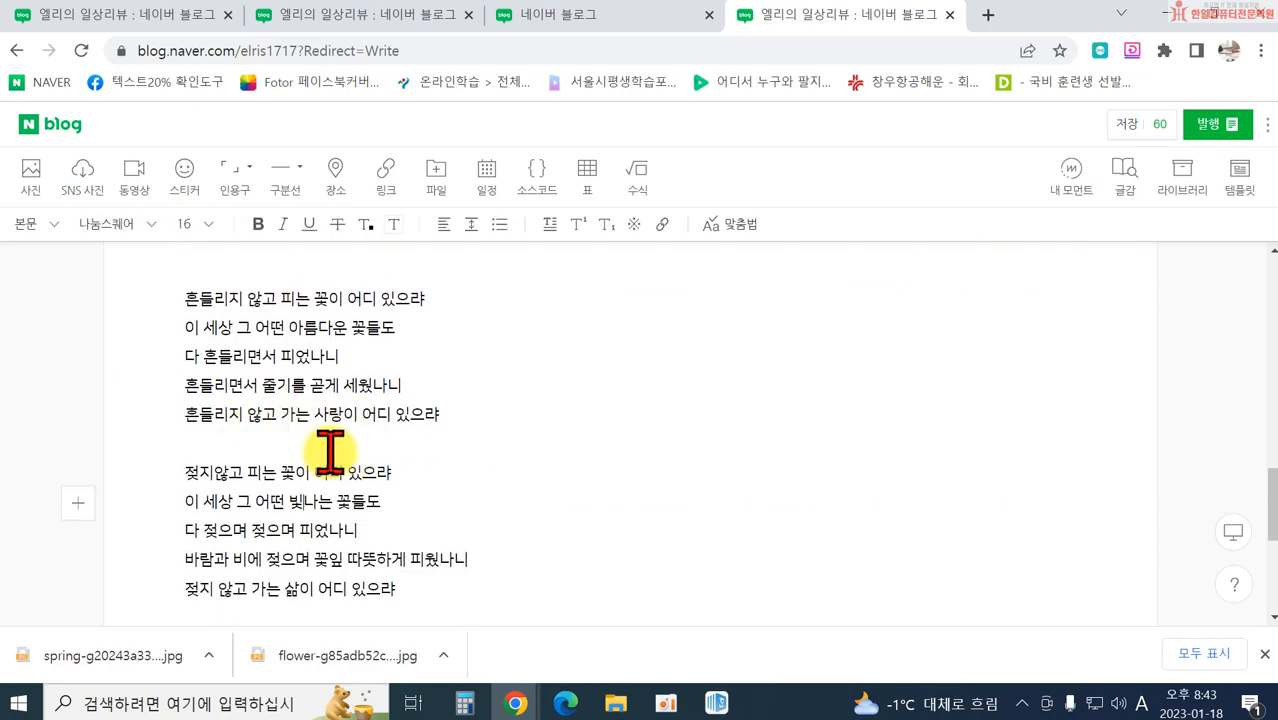
{"action": "double_click", "coordinate": [330, 414]}
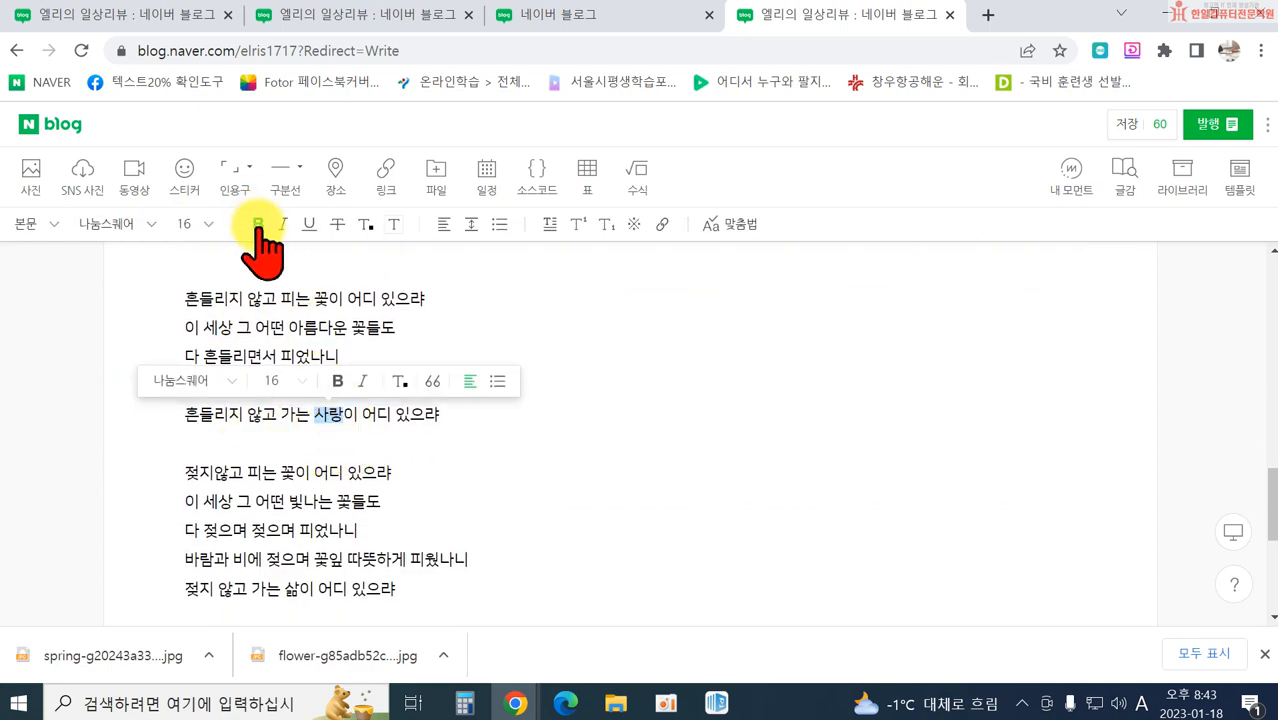
{"action": "left_click", "coordinate": [366, 226]}
{"action": "left_click", "coordinate": [285, 277]}
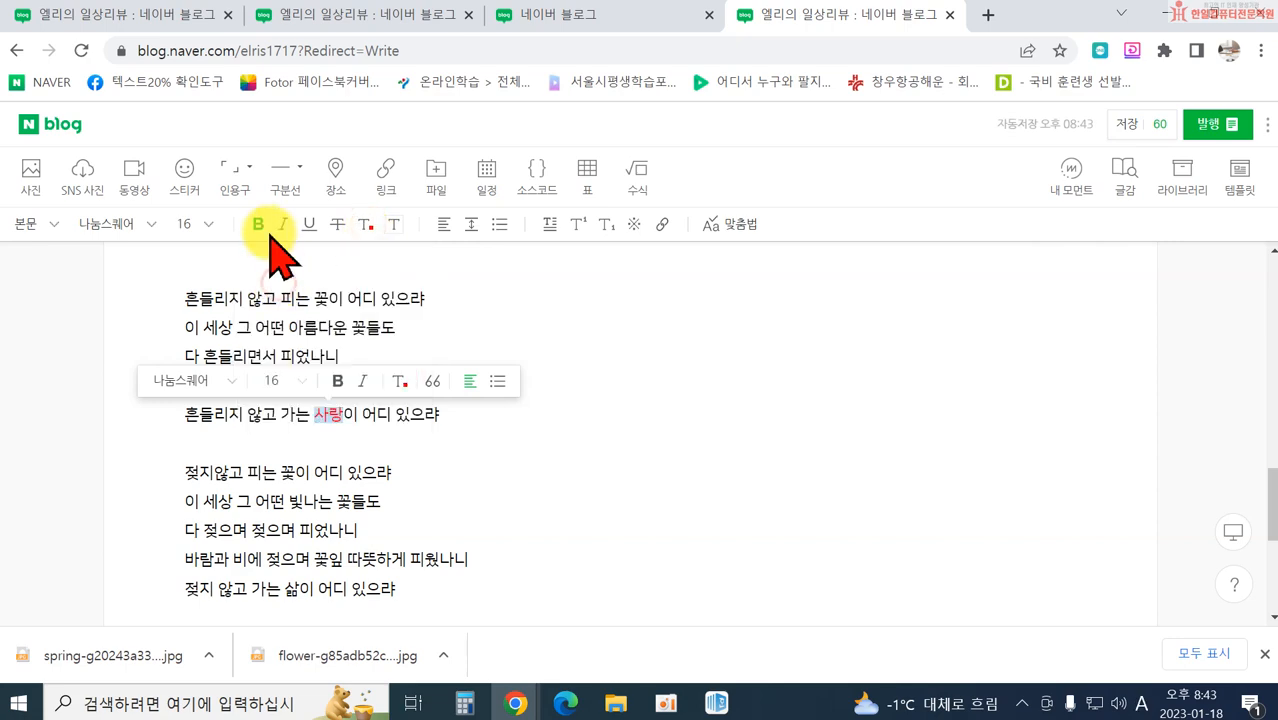
{"action": "left_click", "coordinate": [258, 224]}
{"action": "left_click", "coordinate": [581, 429]}
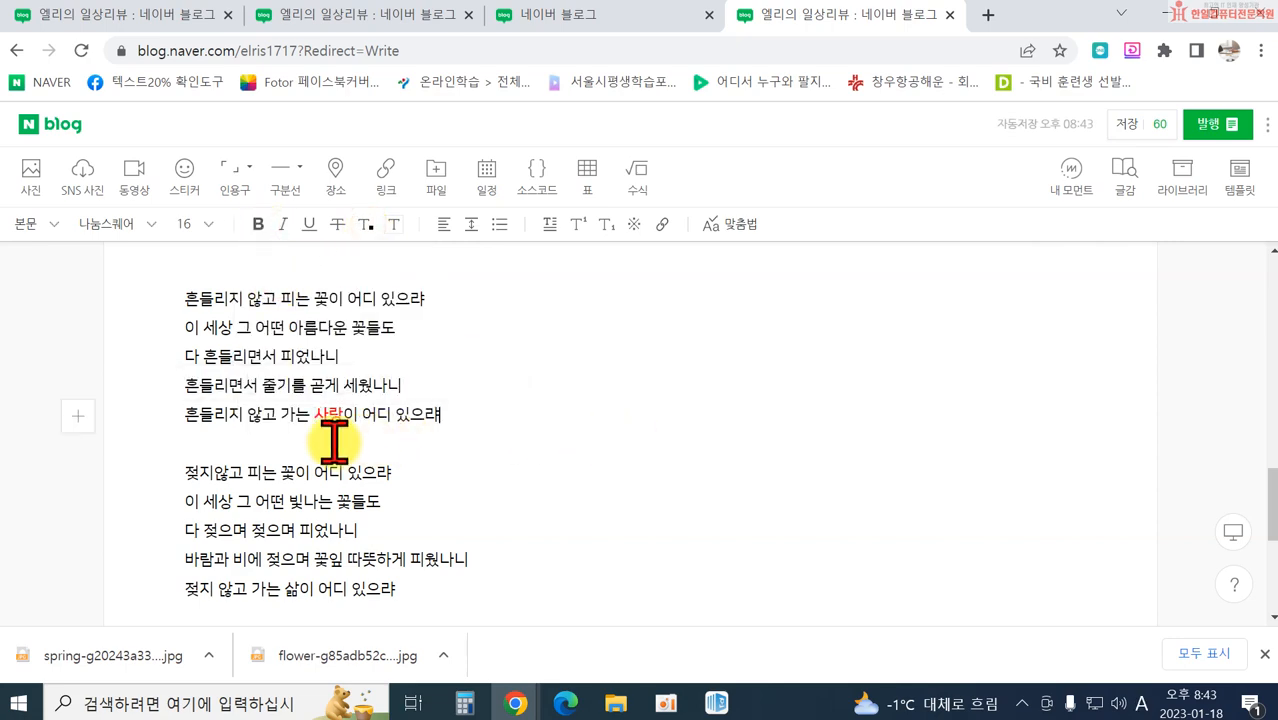
Step: Review the post's image, both stanzas and the source line in the editor
{"action": "scroll", "coordinate": [608, 476], "scroll_direction": "up", "scroll_amount": 2}
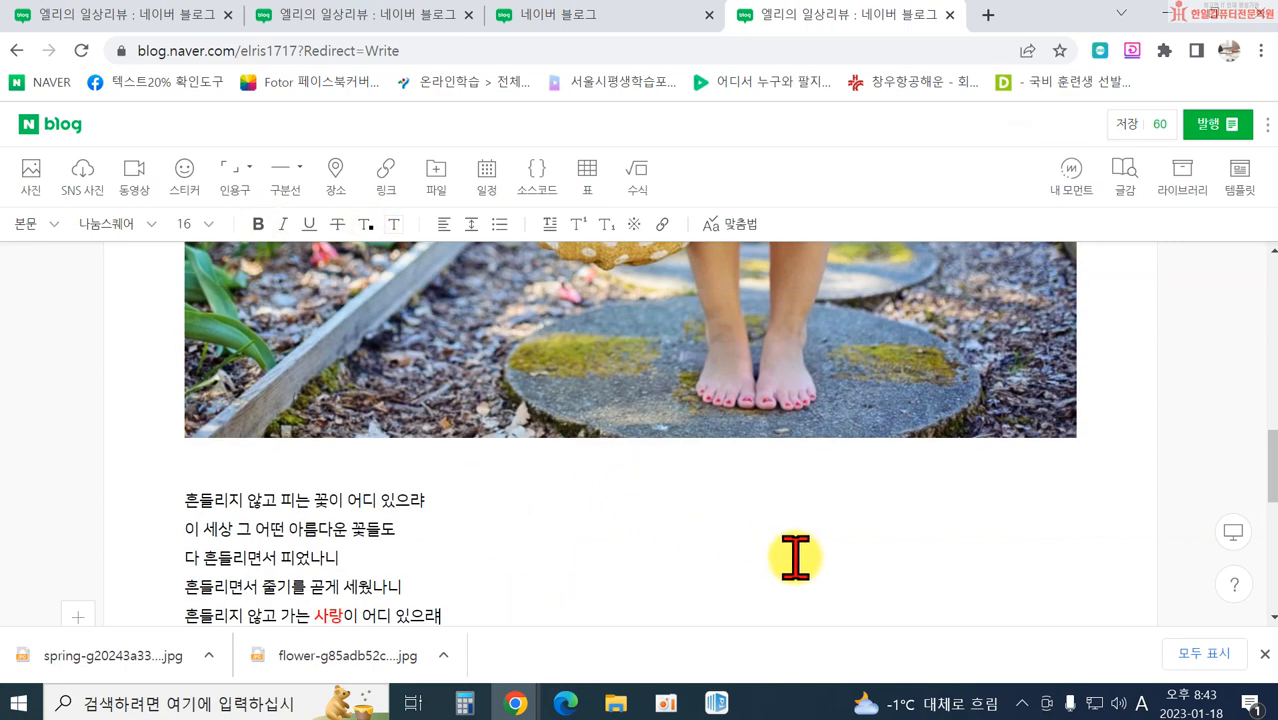
{"action": "scroll", "coordinate": [712, 557], "scroll_direction": "down", "scroll_amount": 5}
{"action": "scroll", "coordinate": [712, 557], "scroll_direction": "up", "scroll_amount": 5}
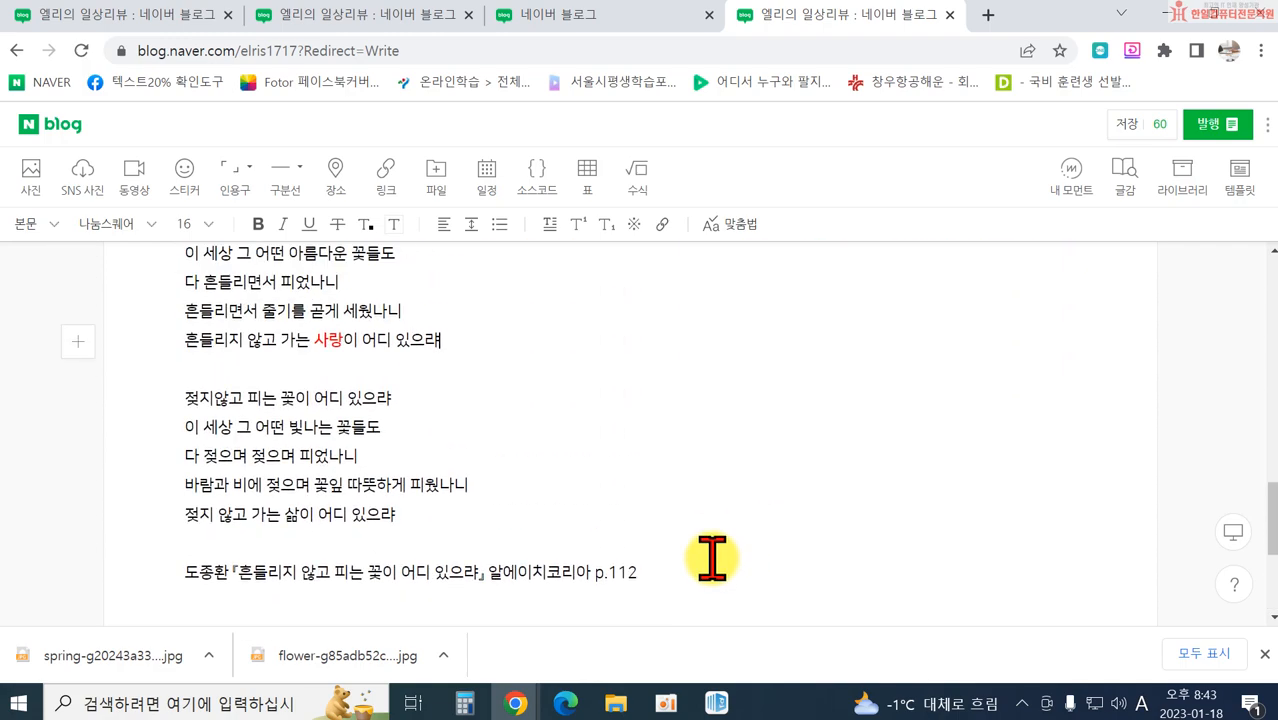
{"action": "scroll", "coordinate": [712, 557], "scroll_direction": "up", "scroll_amount": 6}
{"action": "scroll", "coordinate": [707, 543], "scroll_direction": "down", "scroll_amount": 10}
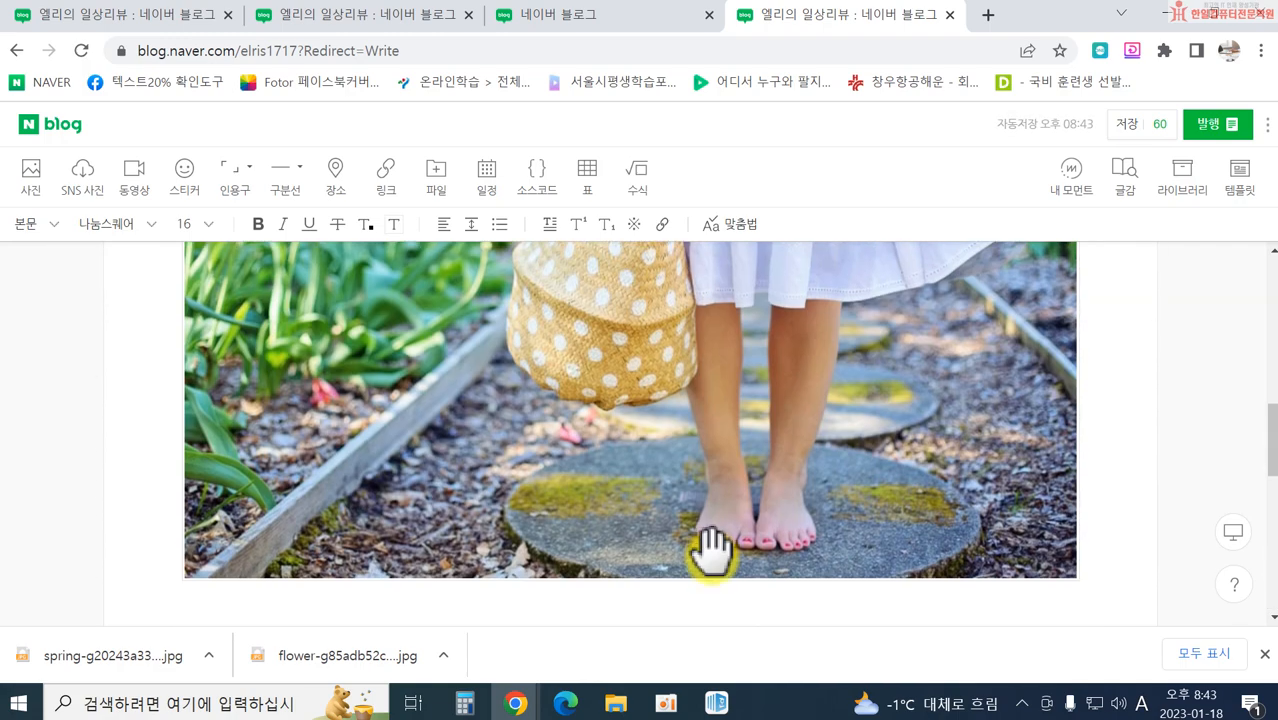
{"action": "scroll", "coordinate": [736, 480], "scroll_direction": "up", "scroll_amount": 2}
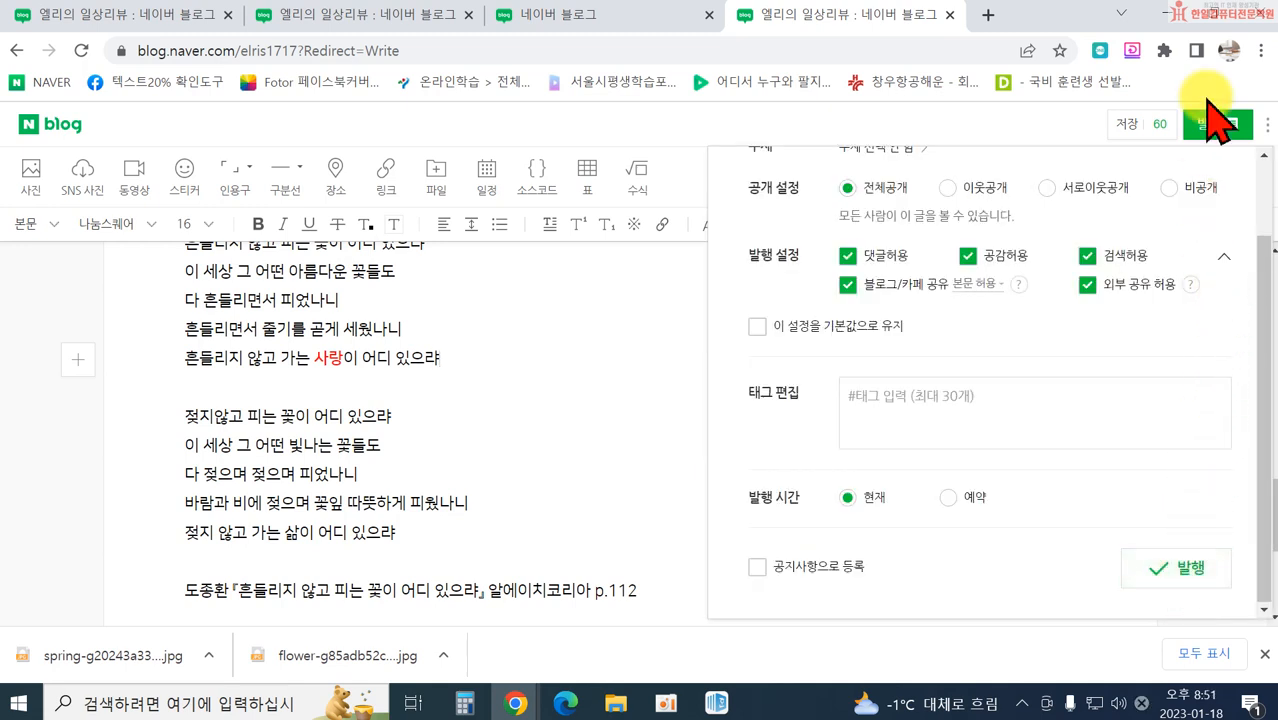
Step: Open the publish settings and choose 엘리의 일상 as the post's category
{"action": "left_click", "coordinate": [1212, 123]}
{"action": "left_click", "coordinate": [1212, 123]}
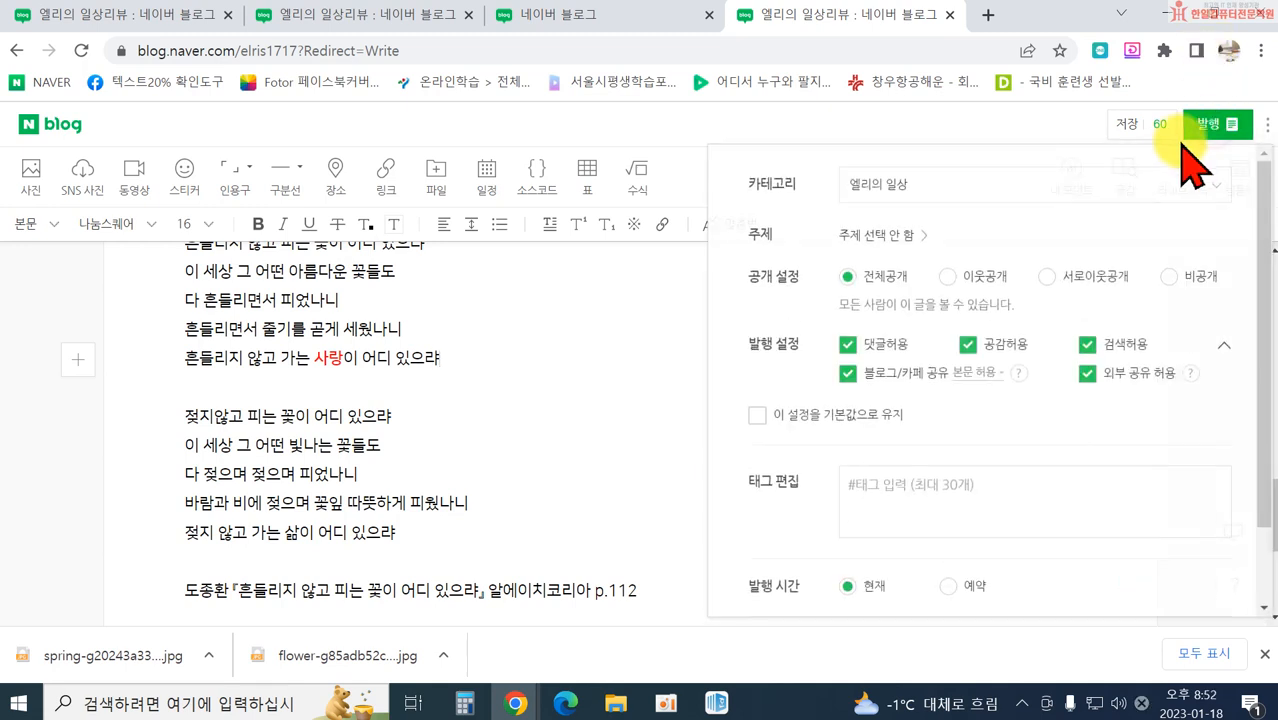
{"action": "left_click", "coordinate": [1120, 190]}
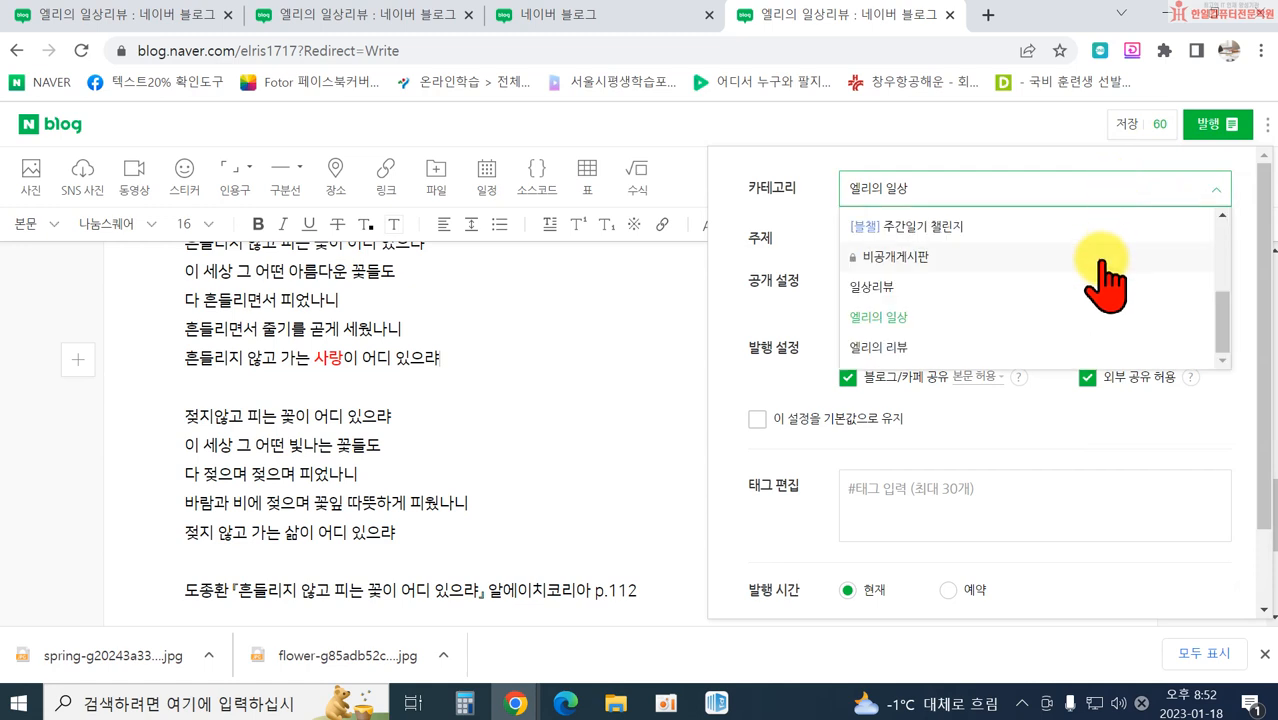
{"action": "scroll", "coordinate": [1095, 280], "scroll_direction": "down", "scroll_amount": 2}
{"action": "left_click", "coordinate": [1100, 225]}
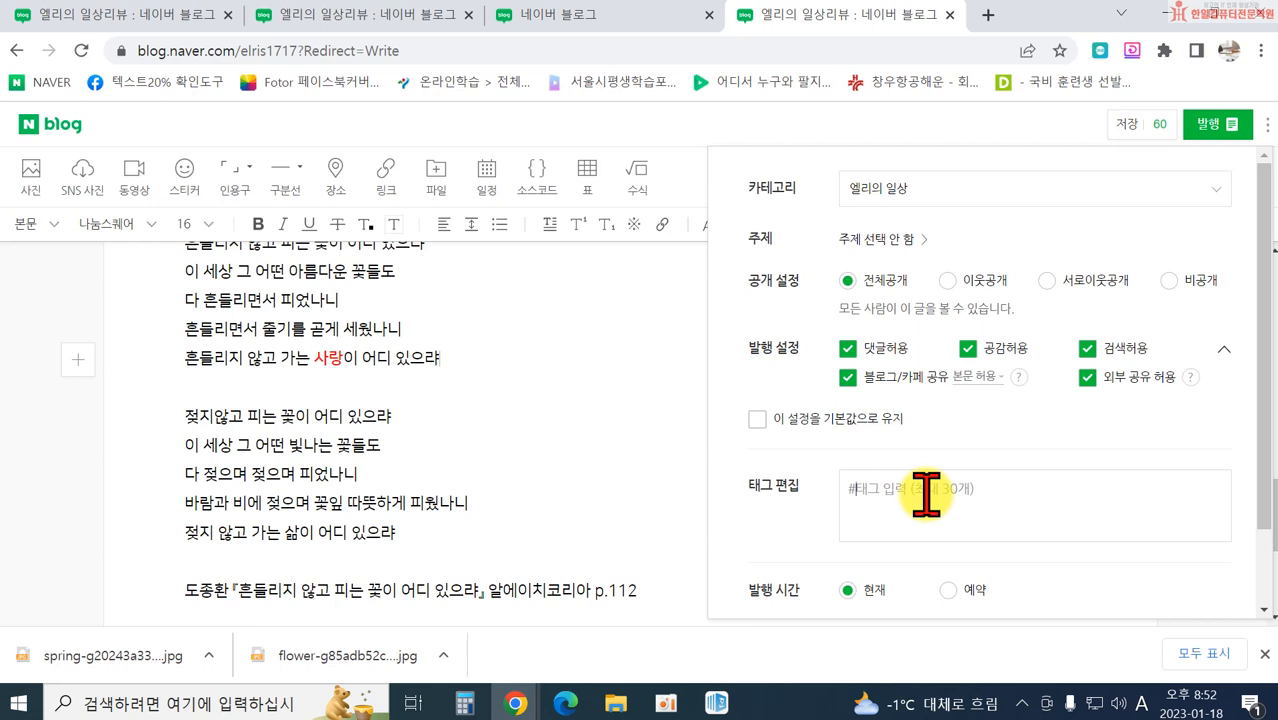
Step: Add the poet's name as the post's first tag
{"action": "type", "text": "g"}
{"action": "key", "text": "BackSpace"}
{"action": "type", "text": "ehw"}
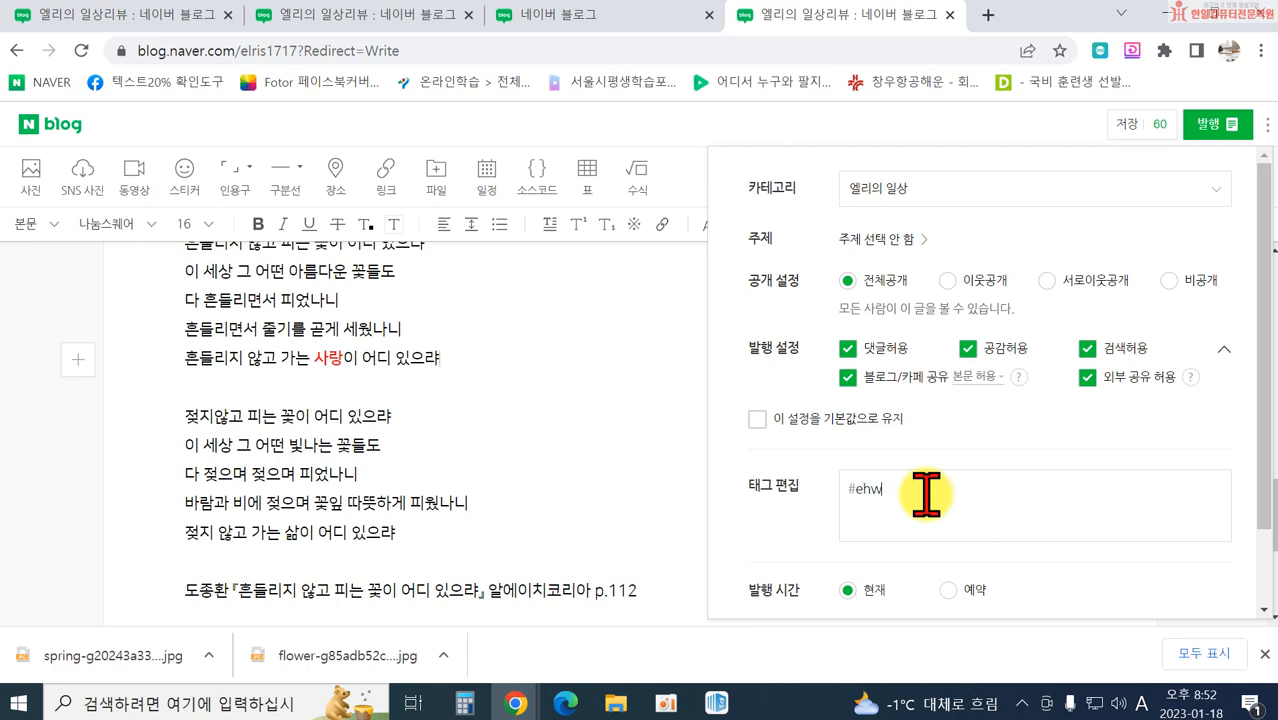
{"action": "key", "text": "BackSpace"}
{"action": "key", "text": "Hangul"}
{"action": "type", "text": "디"}
{"action": "type", "text": "종환"}
{"action": "key", "text": "Return"}
Step: Add 흔들리며피는꽃 and 시화 as further tags for the post
{"action": "type", "text": "흐"}
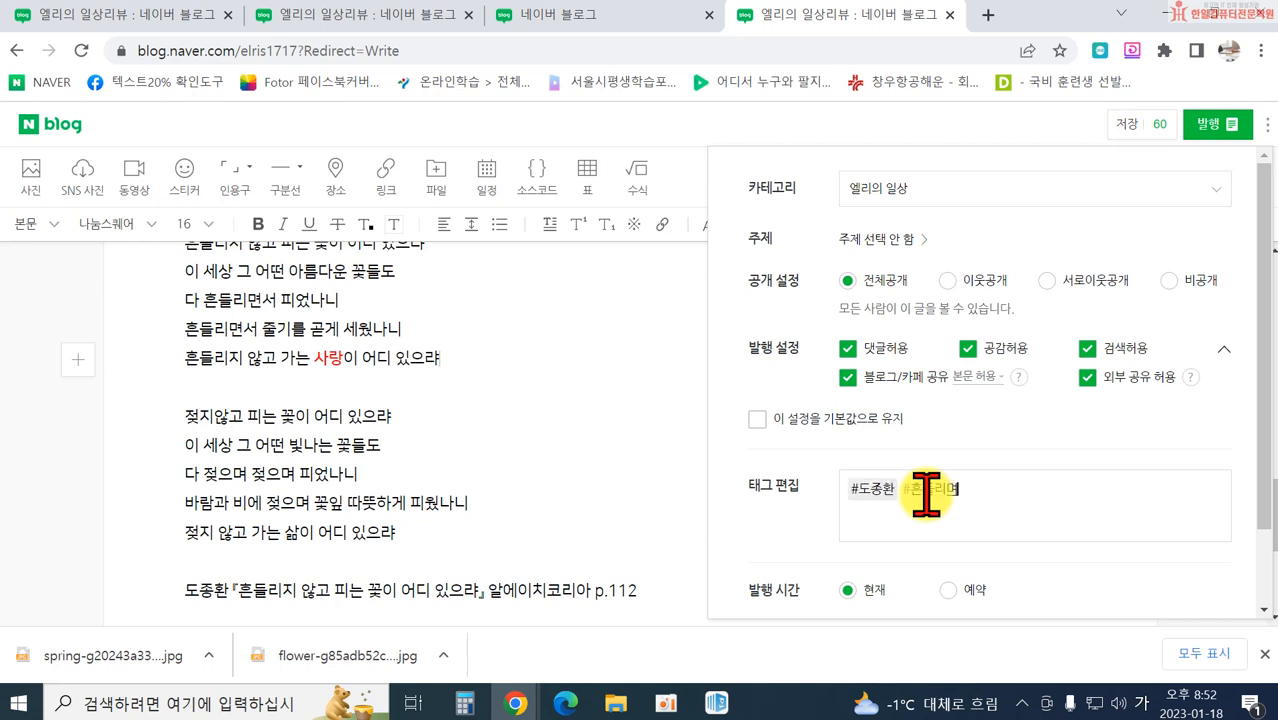
{"action": "type", "text": "들리며피는꽃"}
{"action": "key", "text": "Return"}
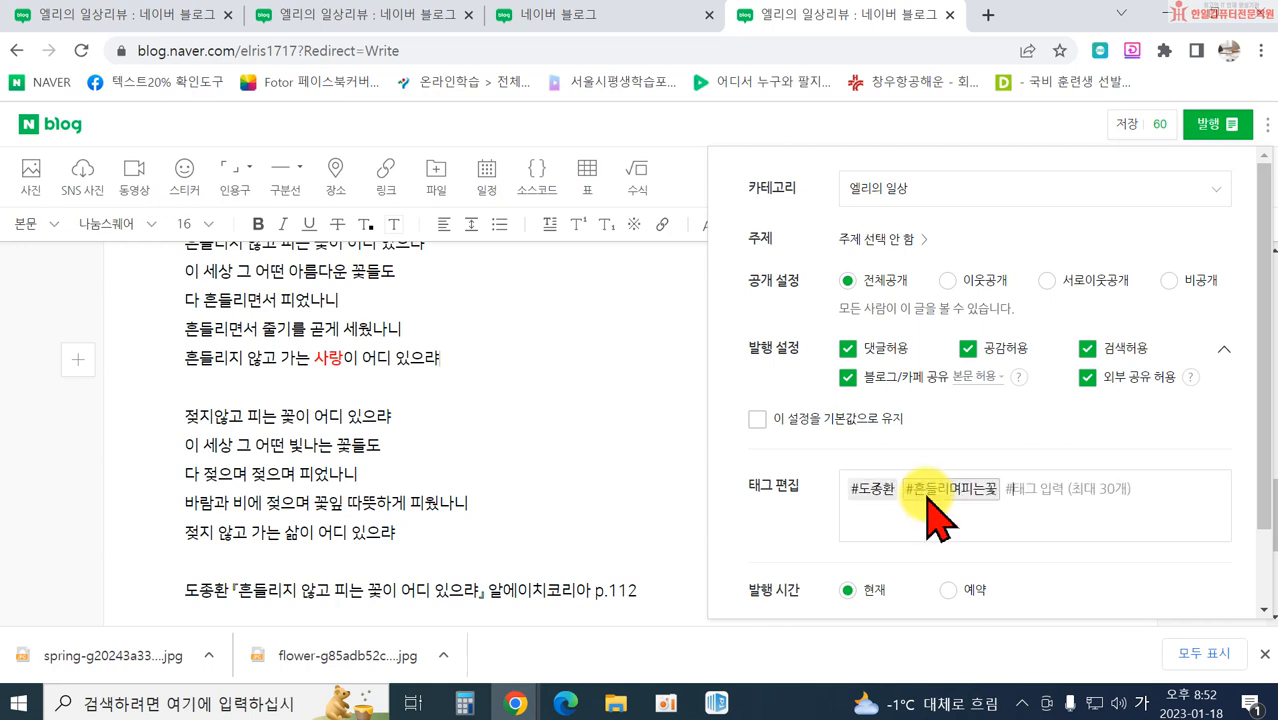
{"action": "type", "text": "시화"}
{"action": "key", "text": "Return"}
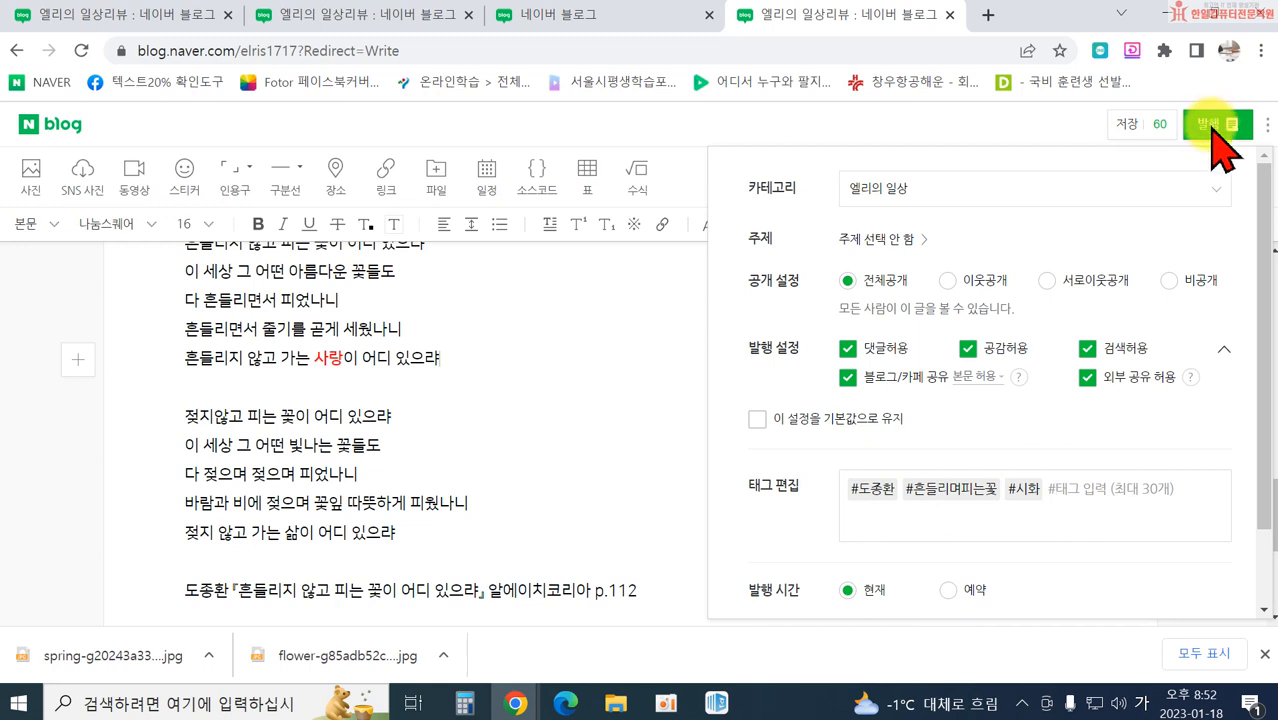
Step: Publish the post immediately and look over the published page with its title, quotation, image and poem
{"action": "scroll", "coordinate": [1184, 437], "scroll_direction": "down", "scroll_amount": 2}
{"action": "left_click", "coordinate": [1176, 567]}
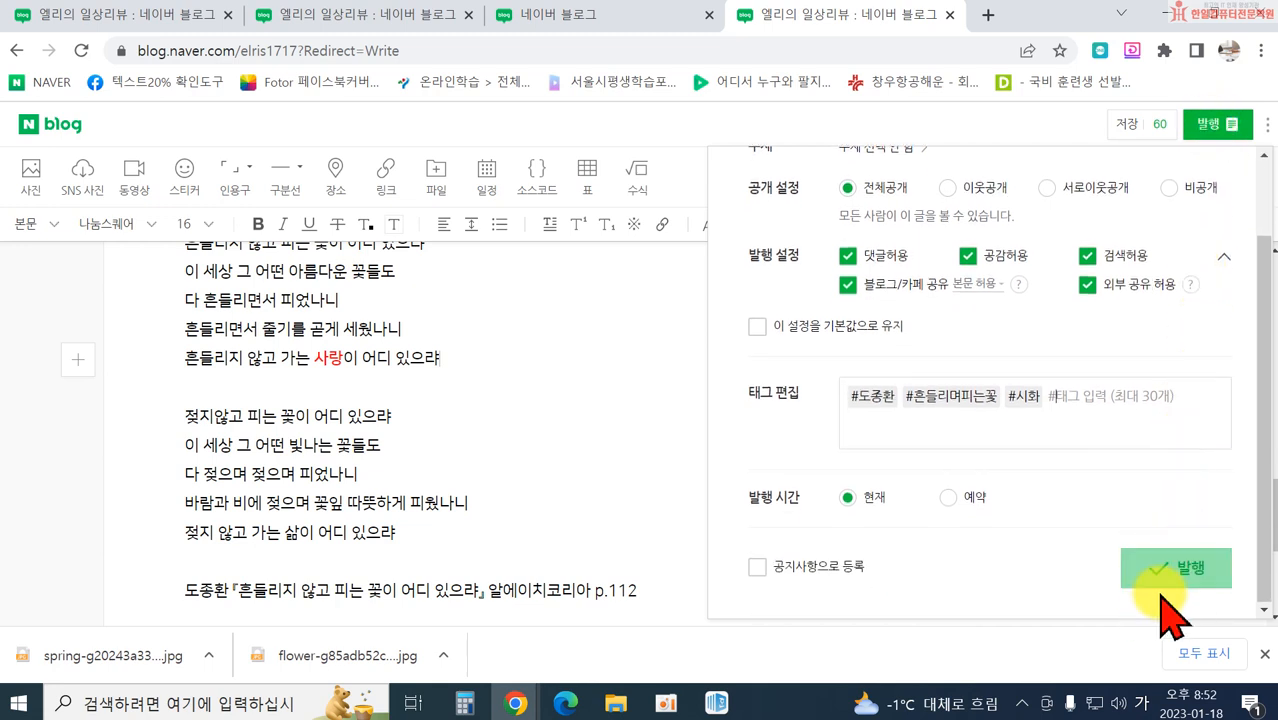
{"action": "left_click", "coordinate": [1150, 576]}
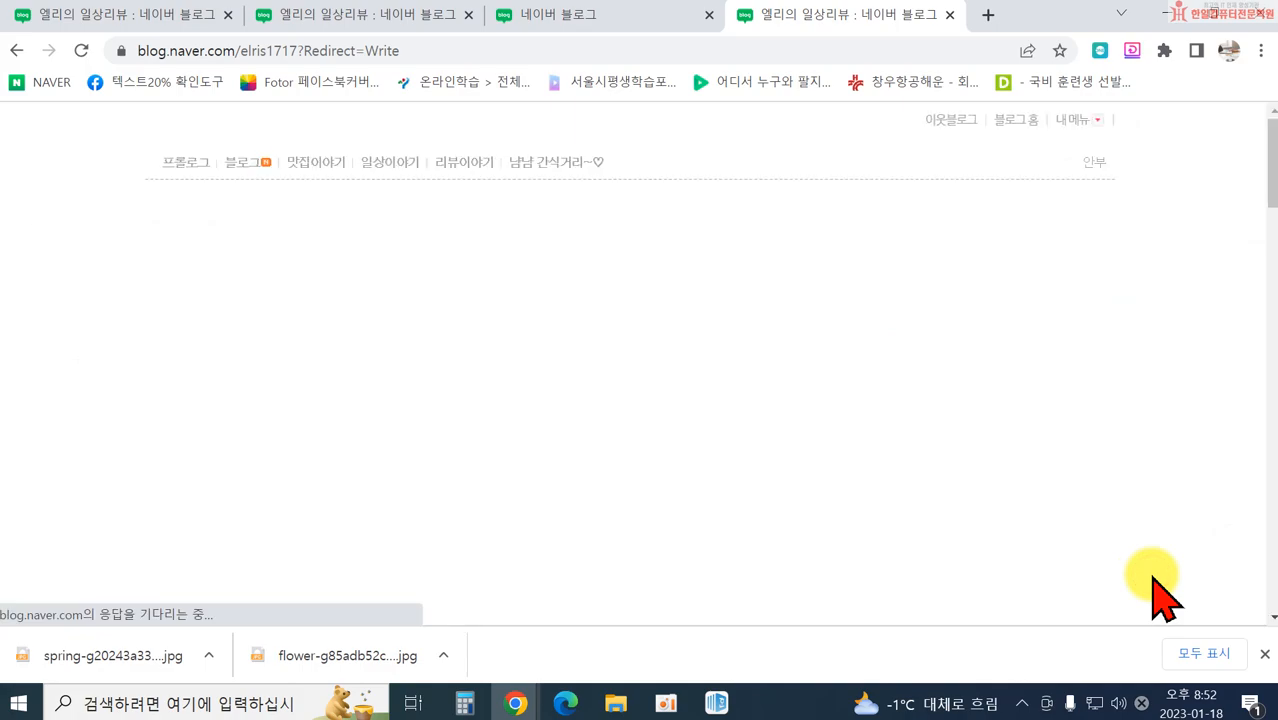
{"action": "scroll", "coordinate": [1040, 530], "scroll_direction": "down", "scroll_amount": 15}
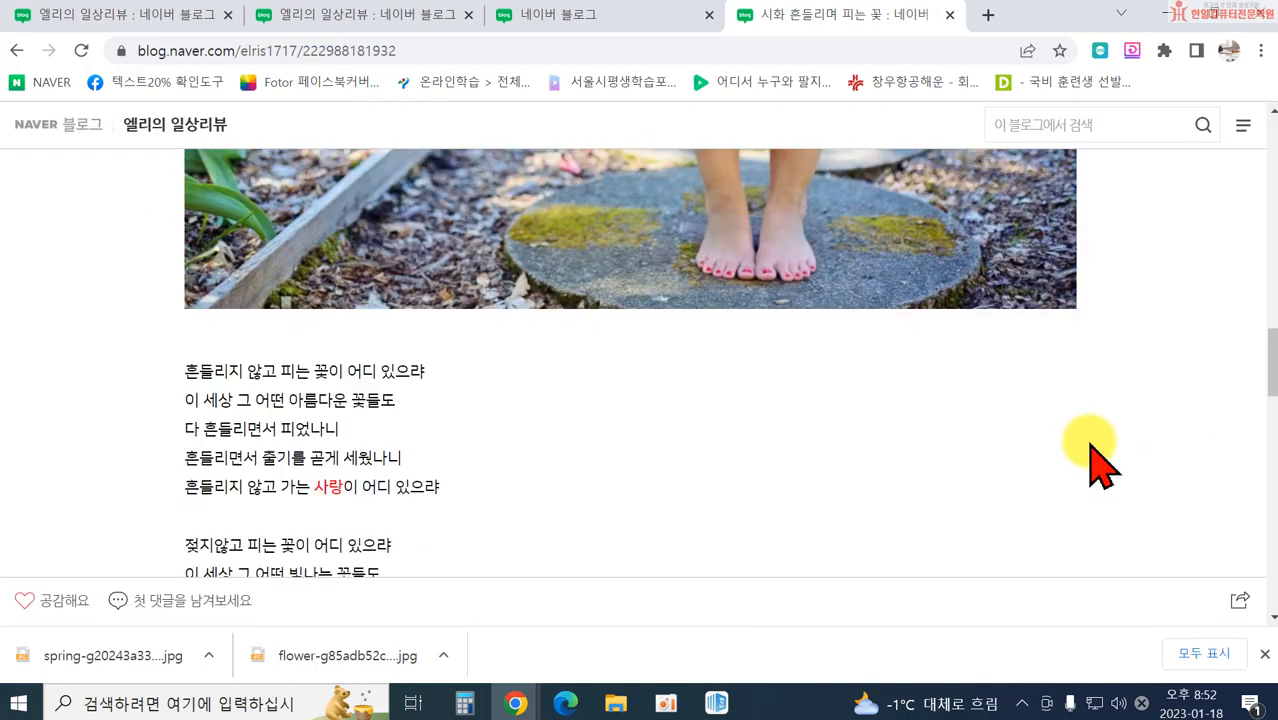
{"action": "scroll", "coordinate": [990, 410], "scroll_direction": "up", "scroll_amount": 15}
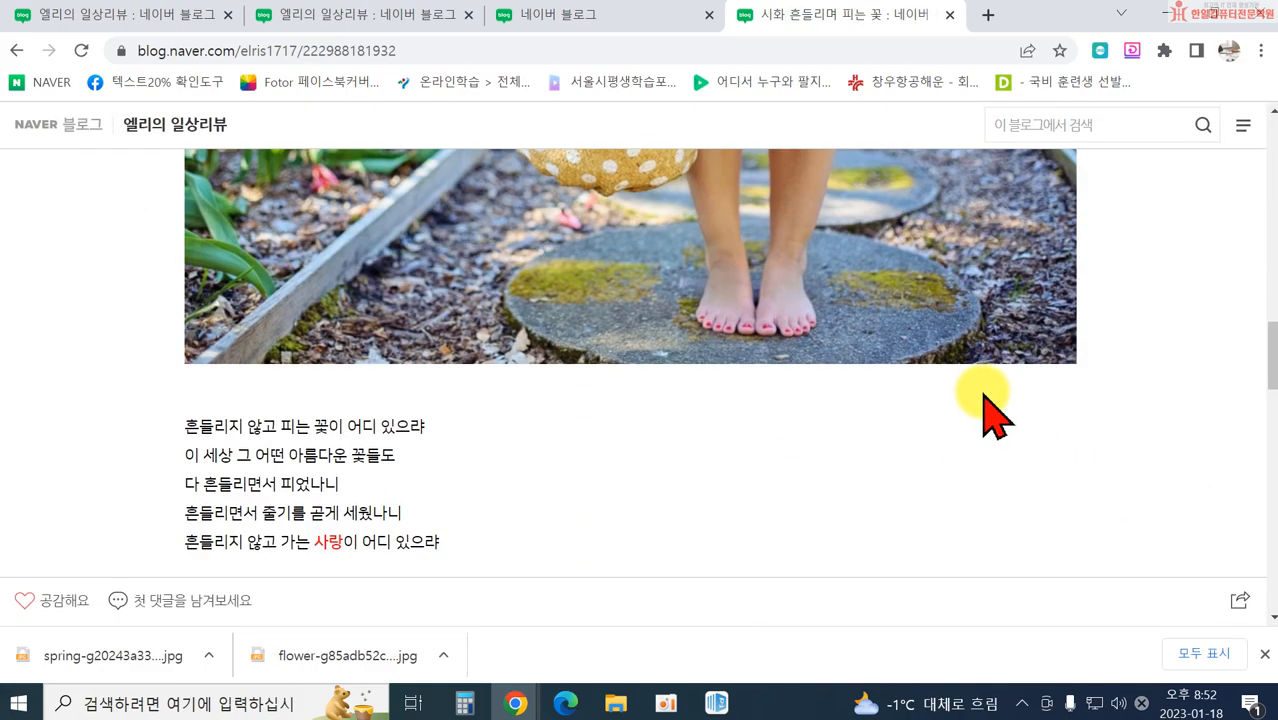
{"action": "scroll", "coordinate": [1062, 440], "scroll_direction": "down", "scroll_amount": 3}
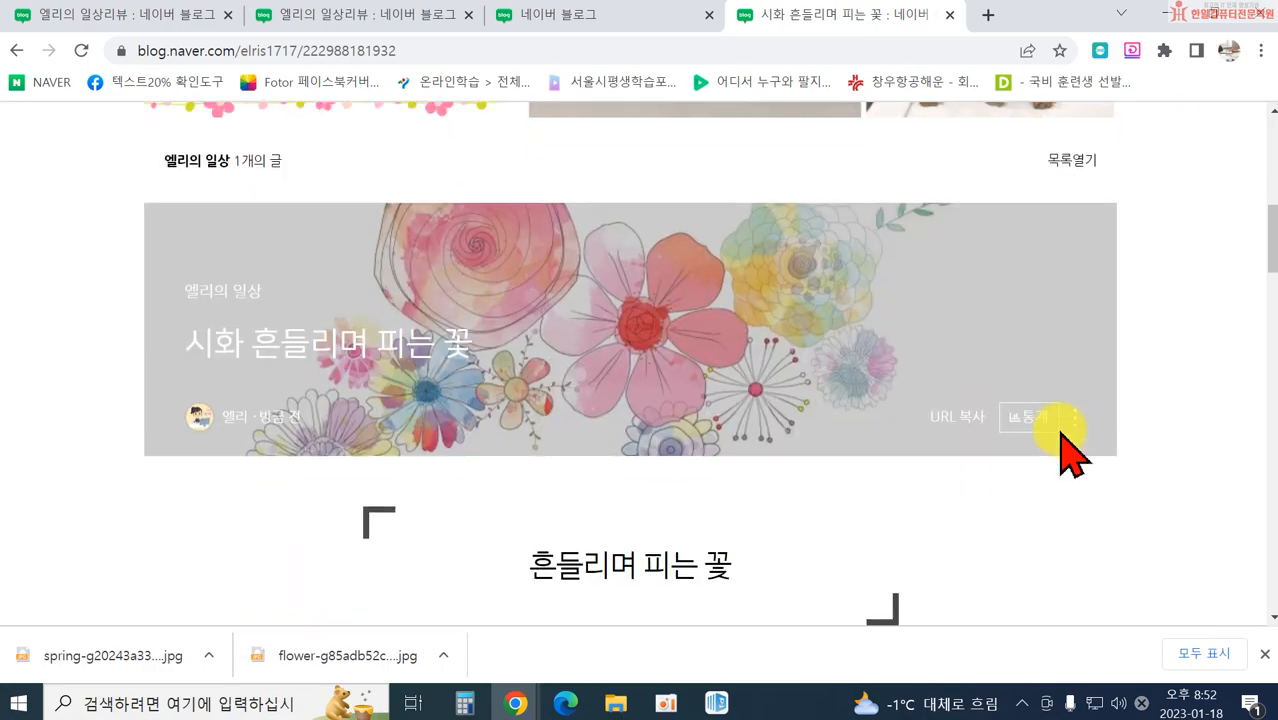